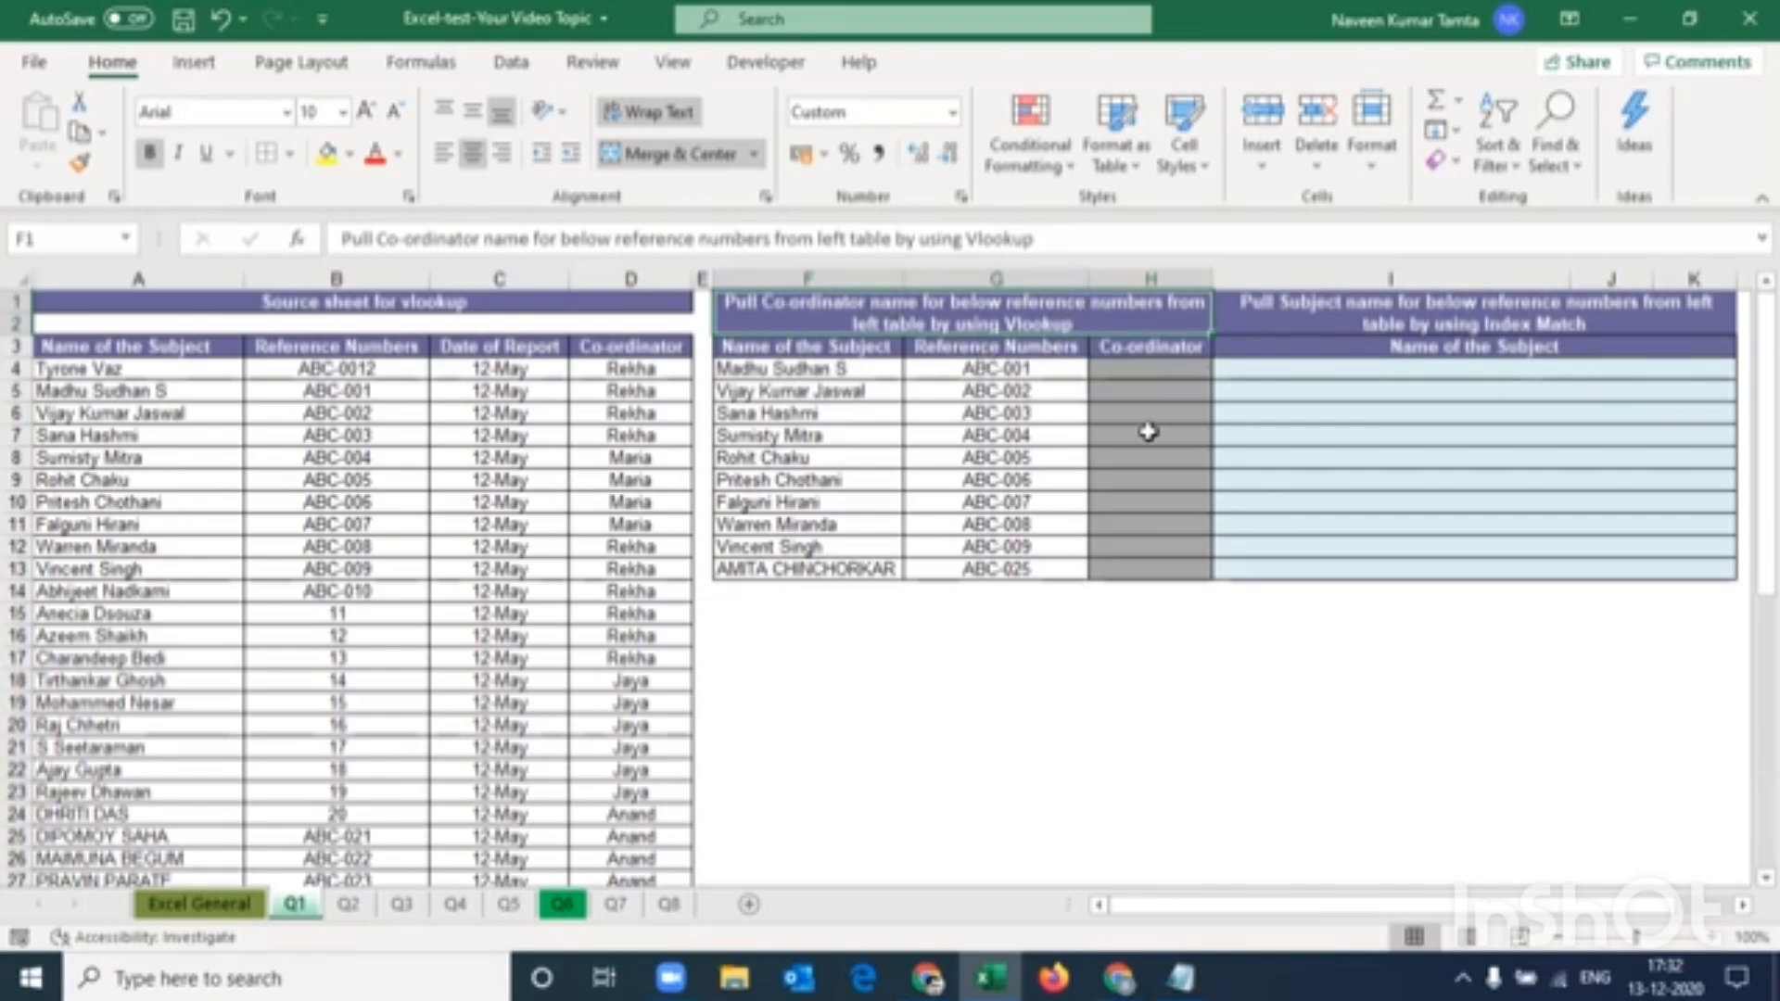
Start a VLOOKUP formula in cell H4 with $G4 as the lookup value
left_click(1164, 367)
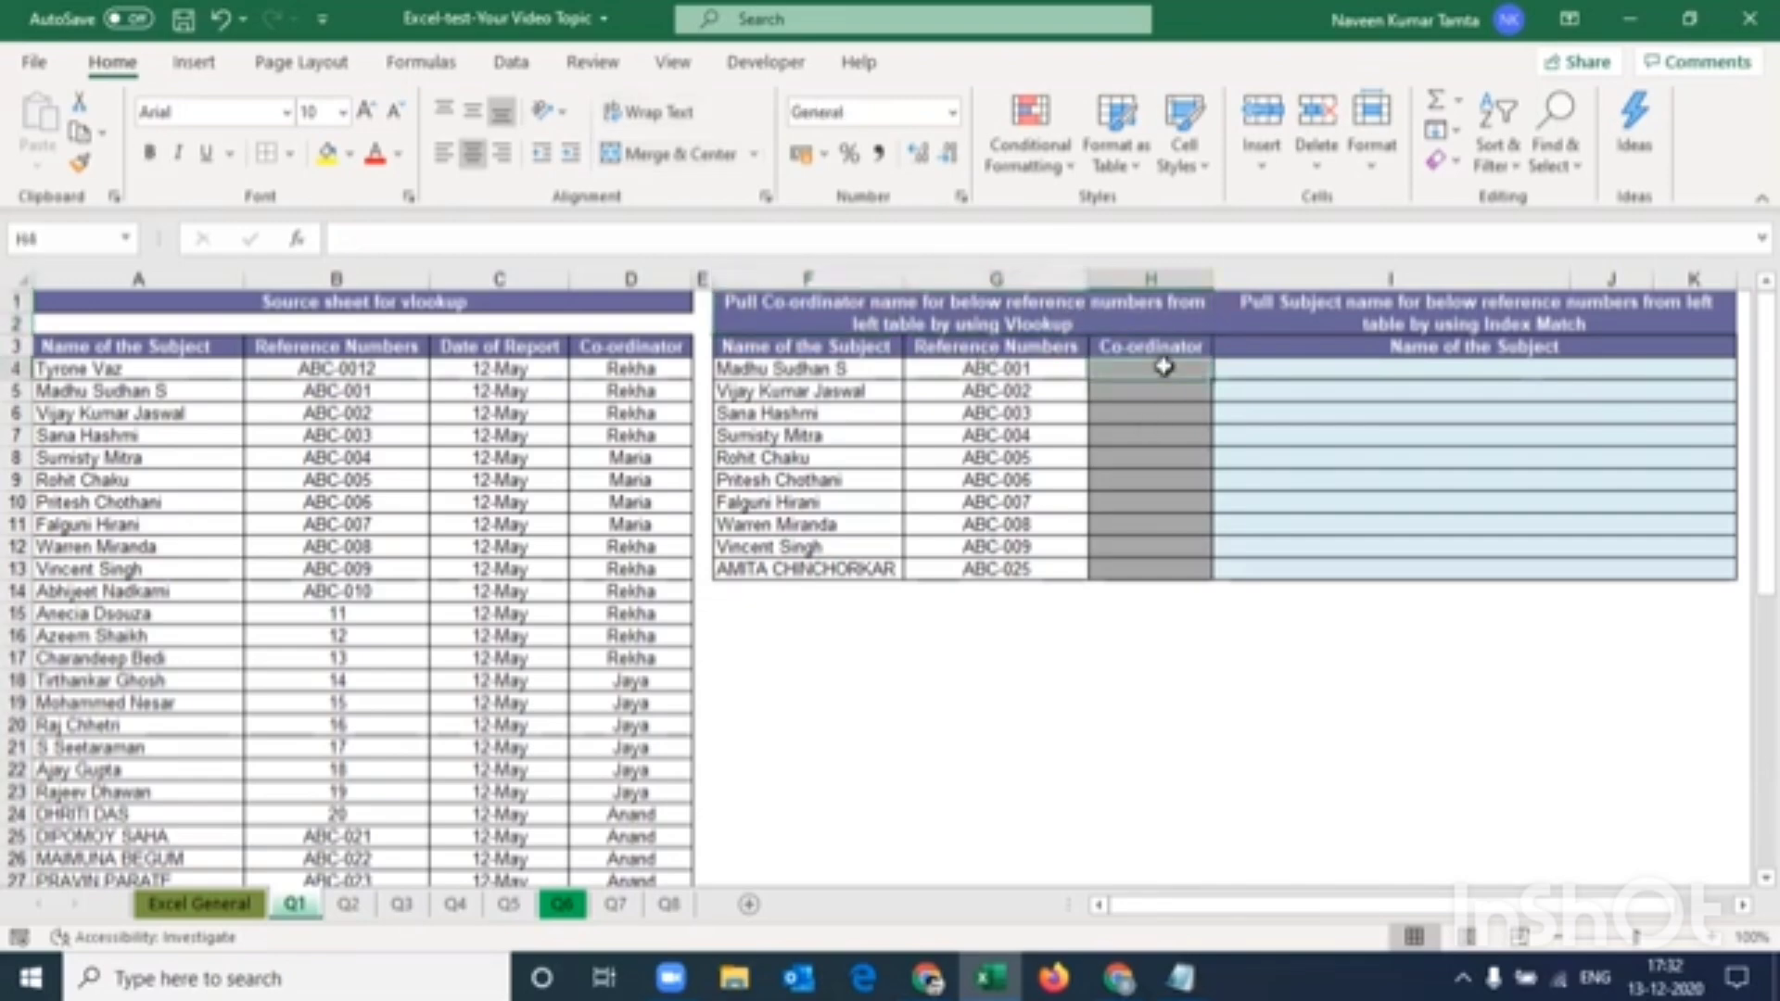
type("=vloo")
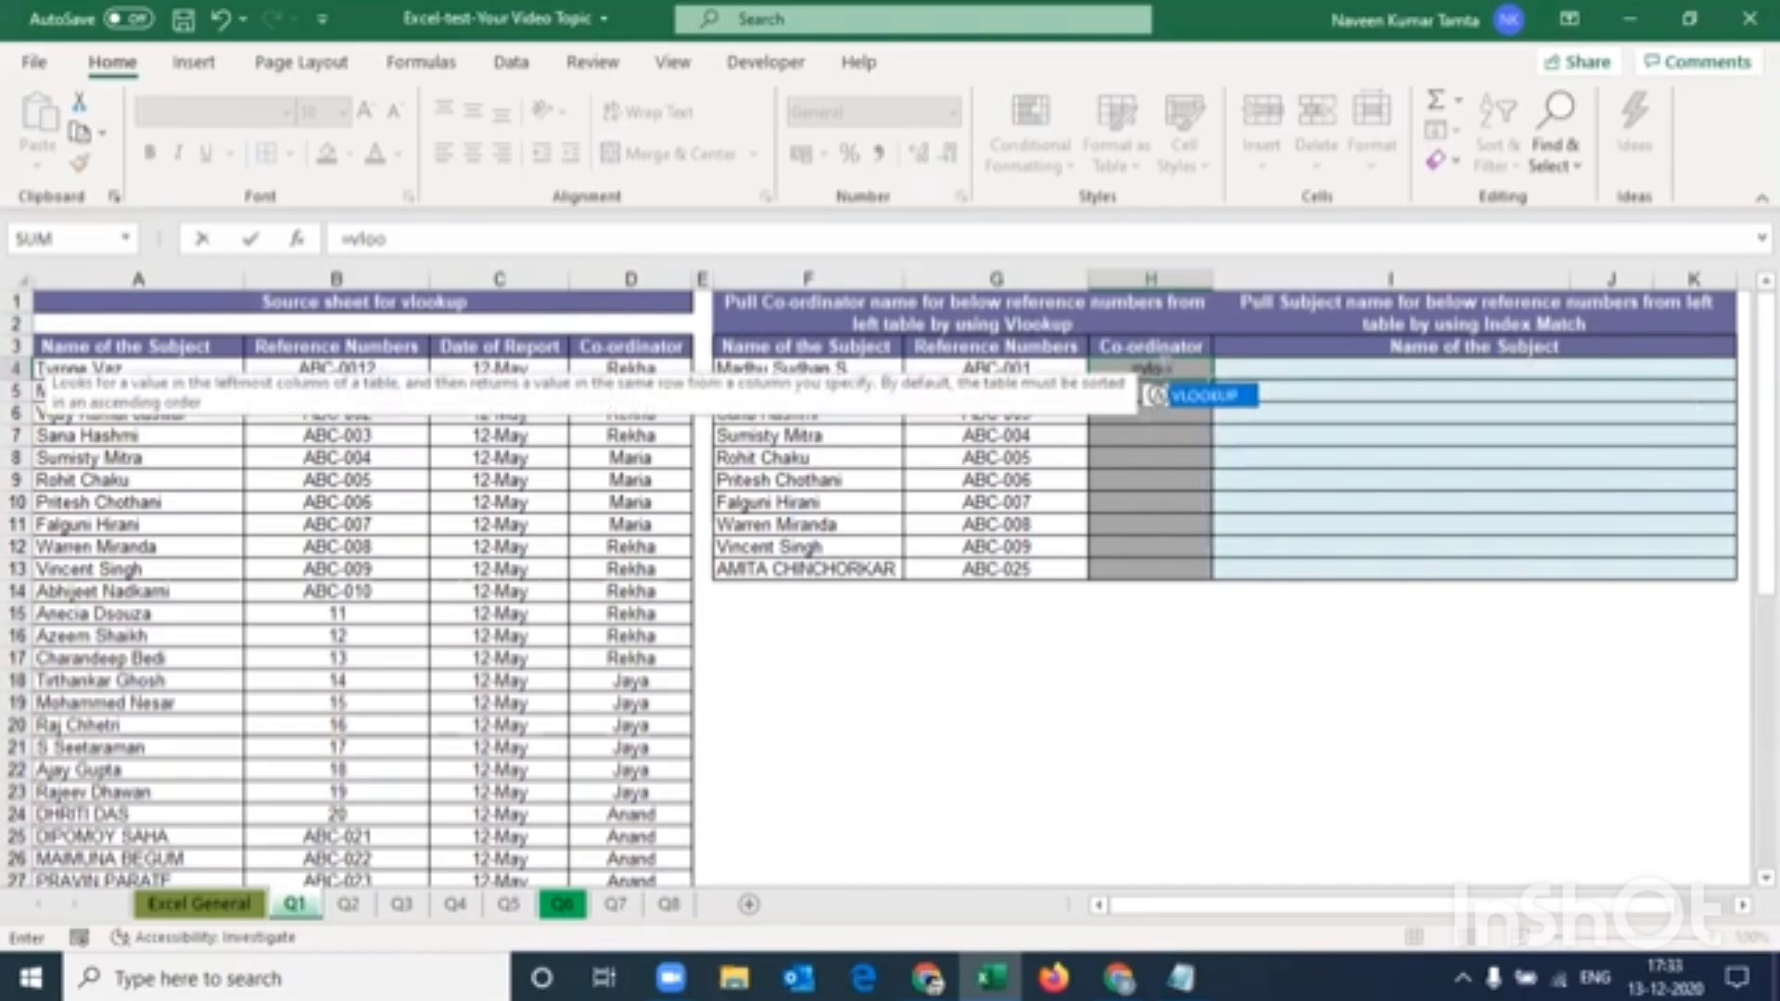
key("Tab")
key("Left")
key("Left")
key("Right")
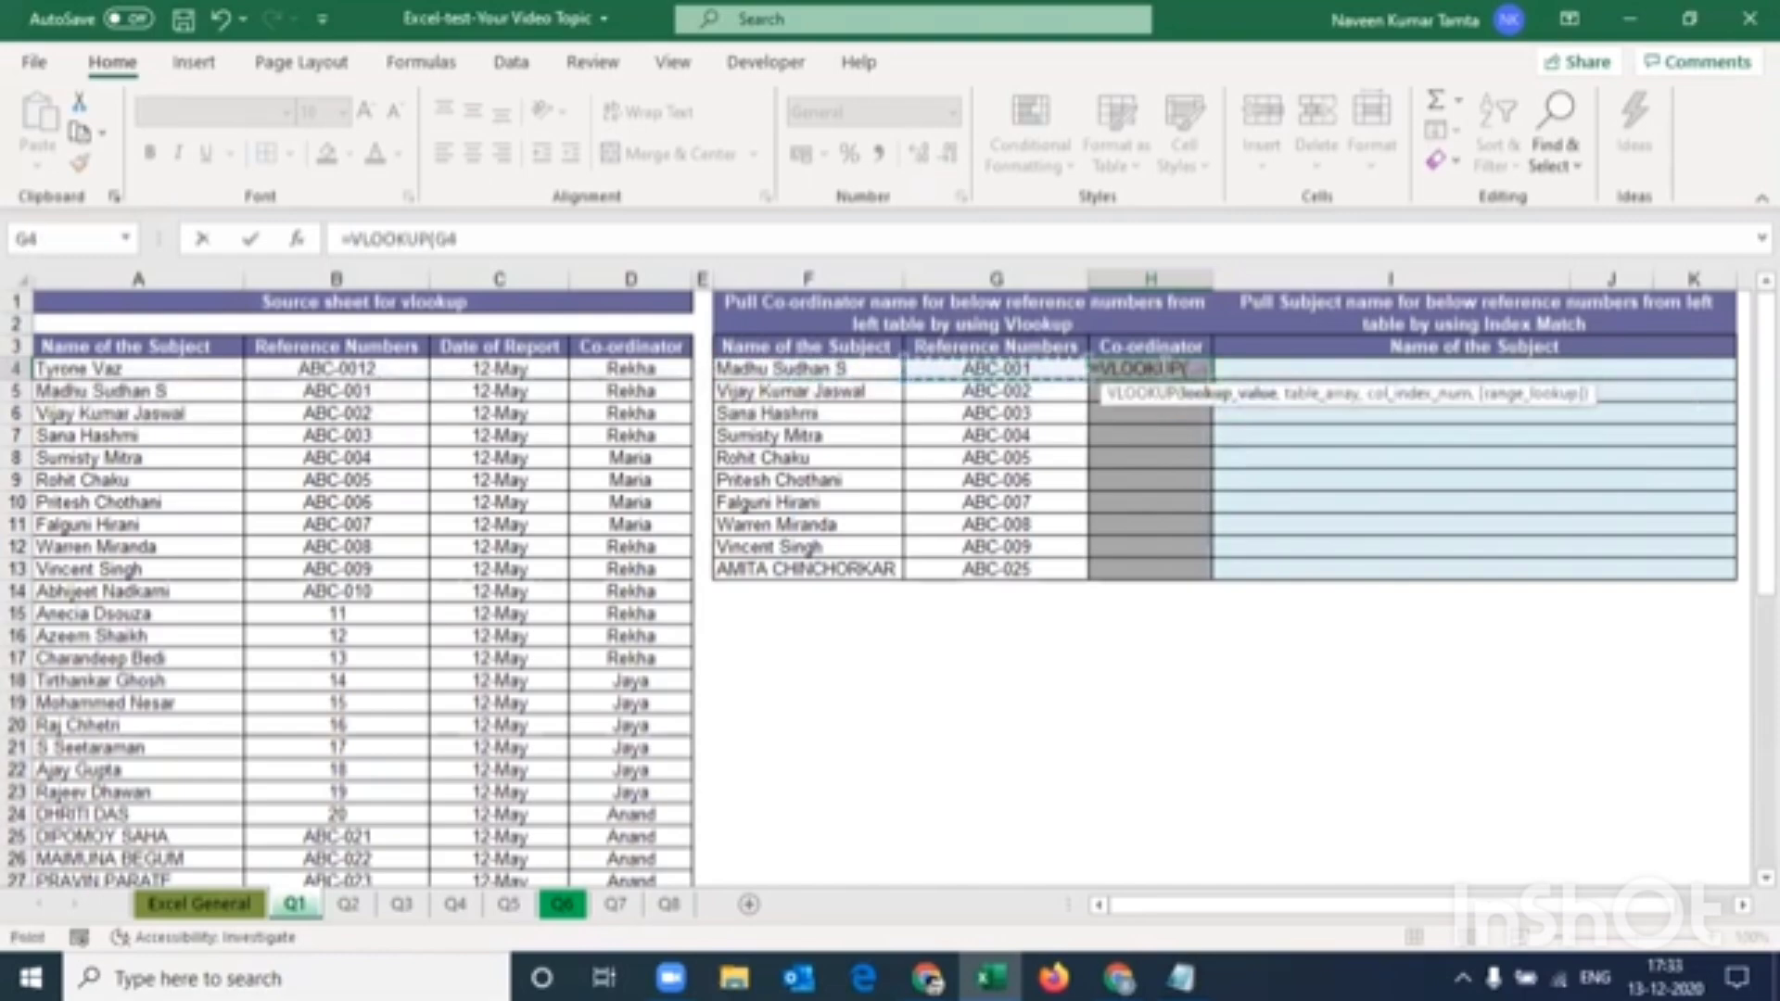
key("F4")
type(",")
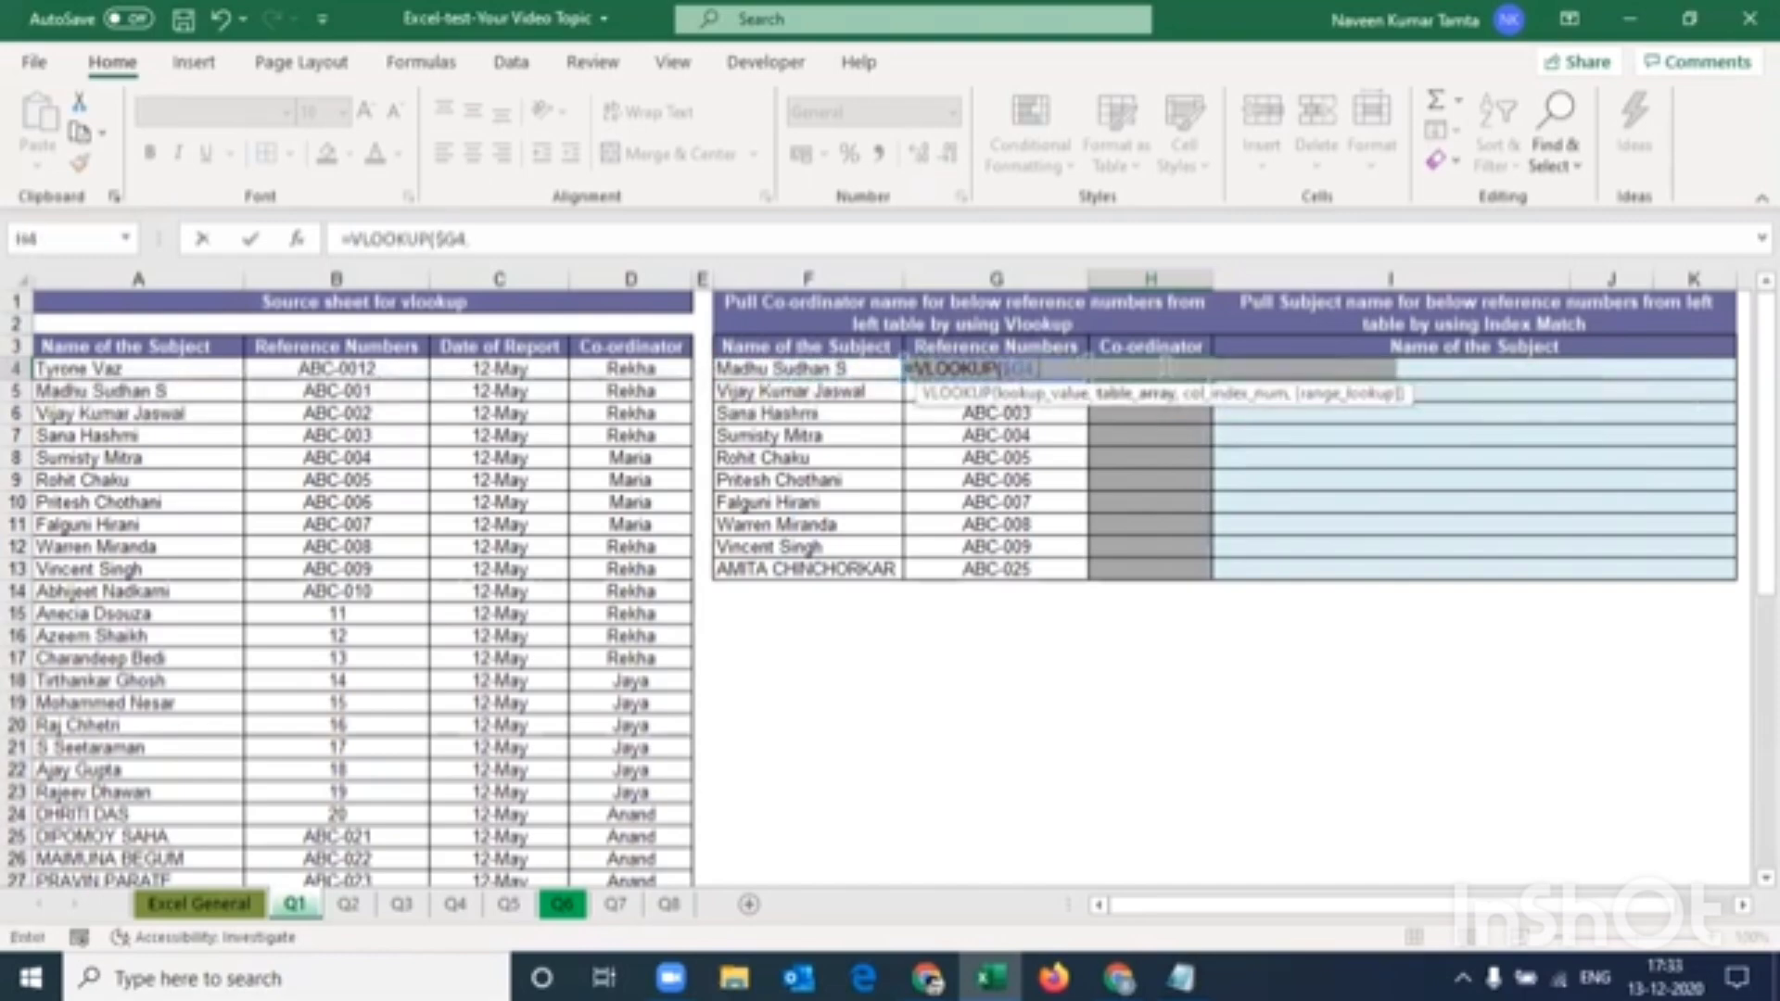
Complete the H4 VLOOKUP with table array $B$3:$D$49, column index 3 and exact match 0
left_click(369, 272)
left_click(343, 337)
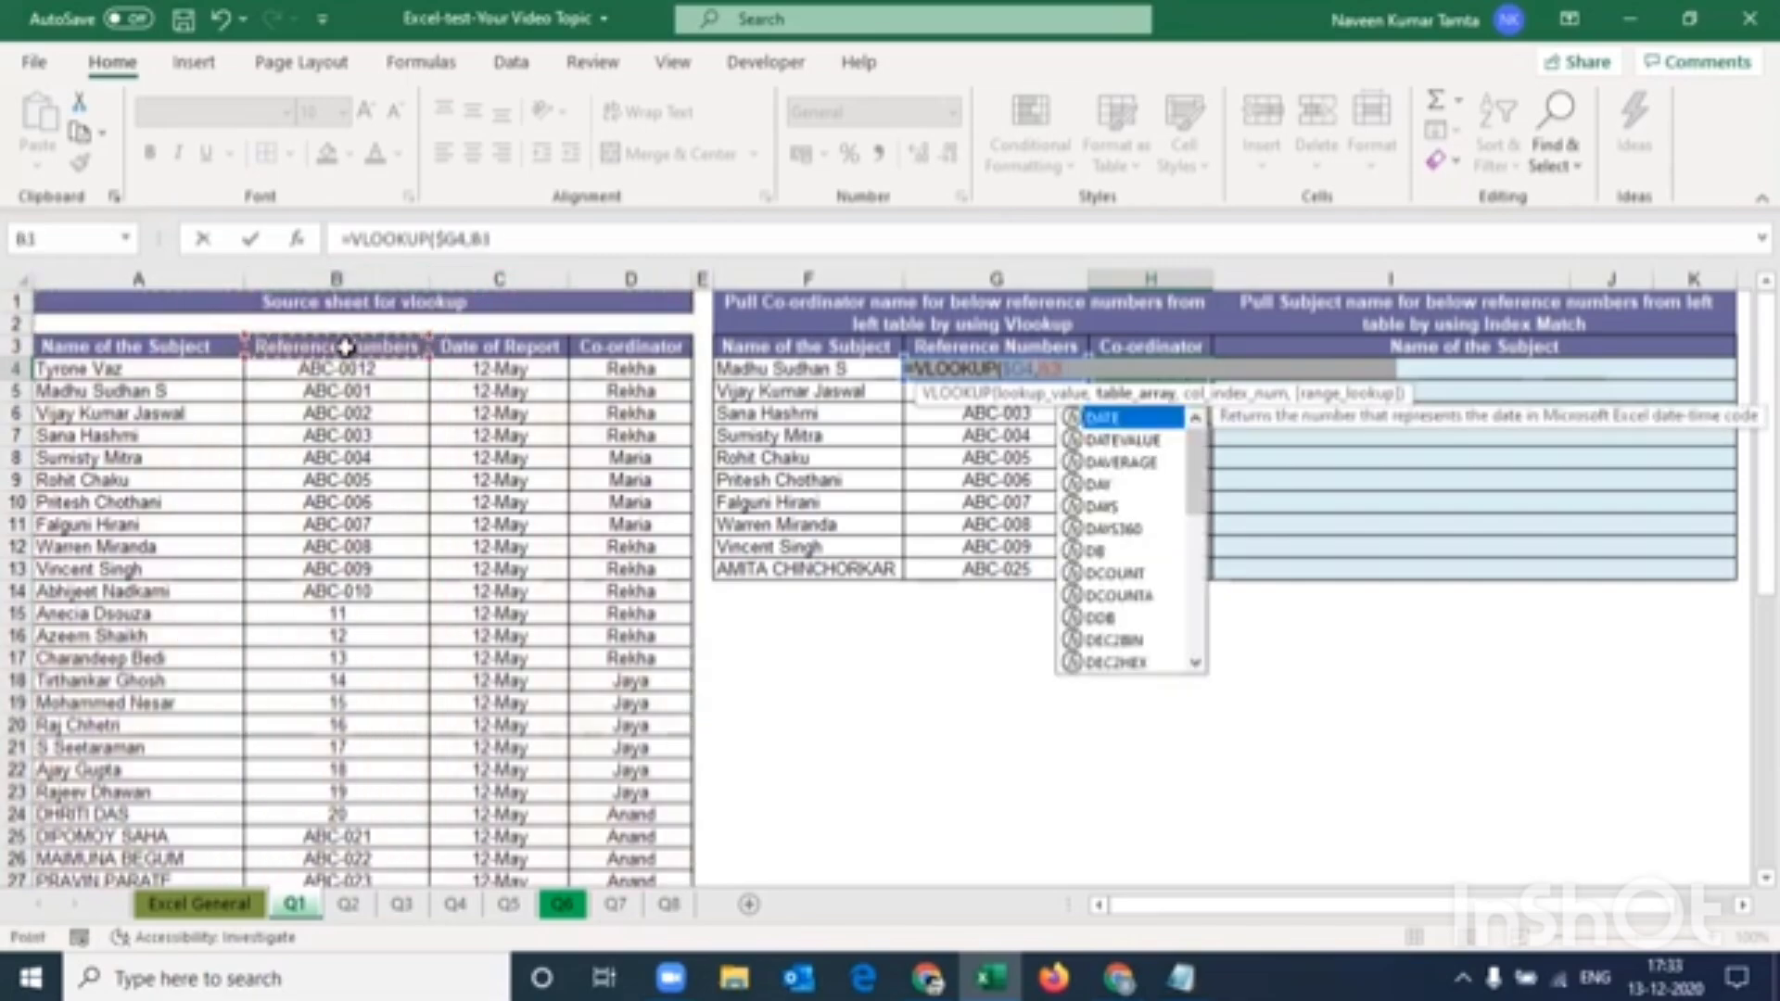
left_click_drag(552, 350, 596, 349)
key("ctrl+shift+Down")
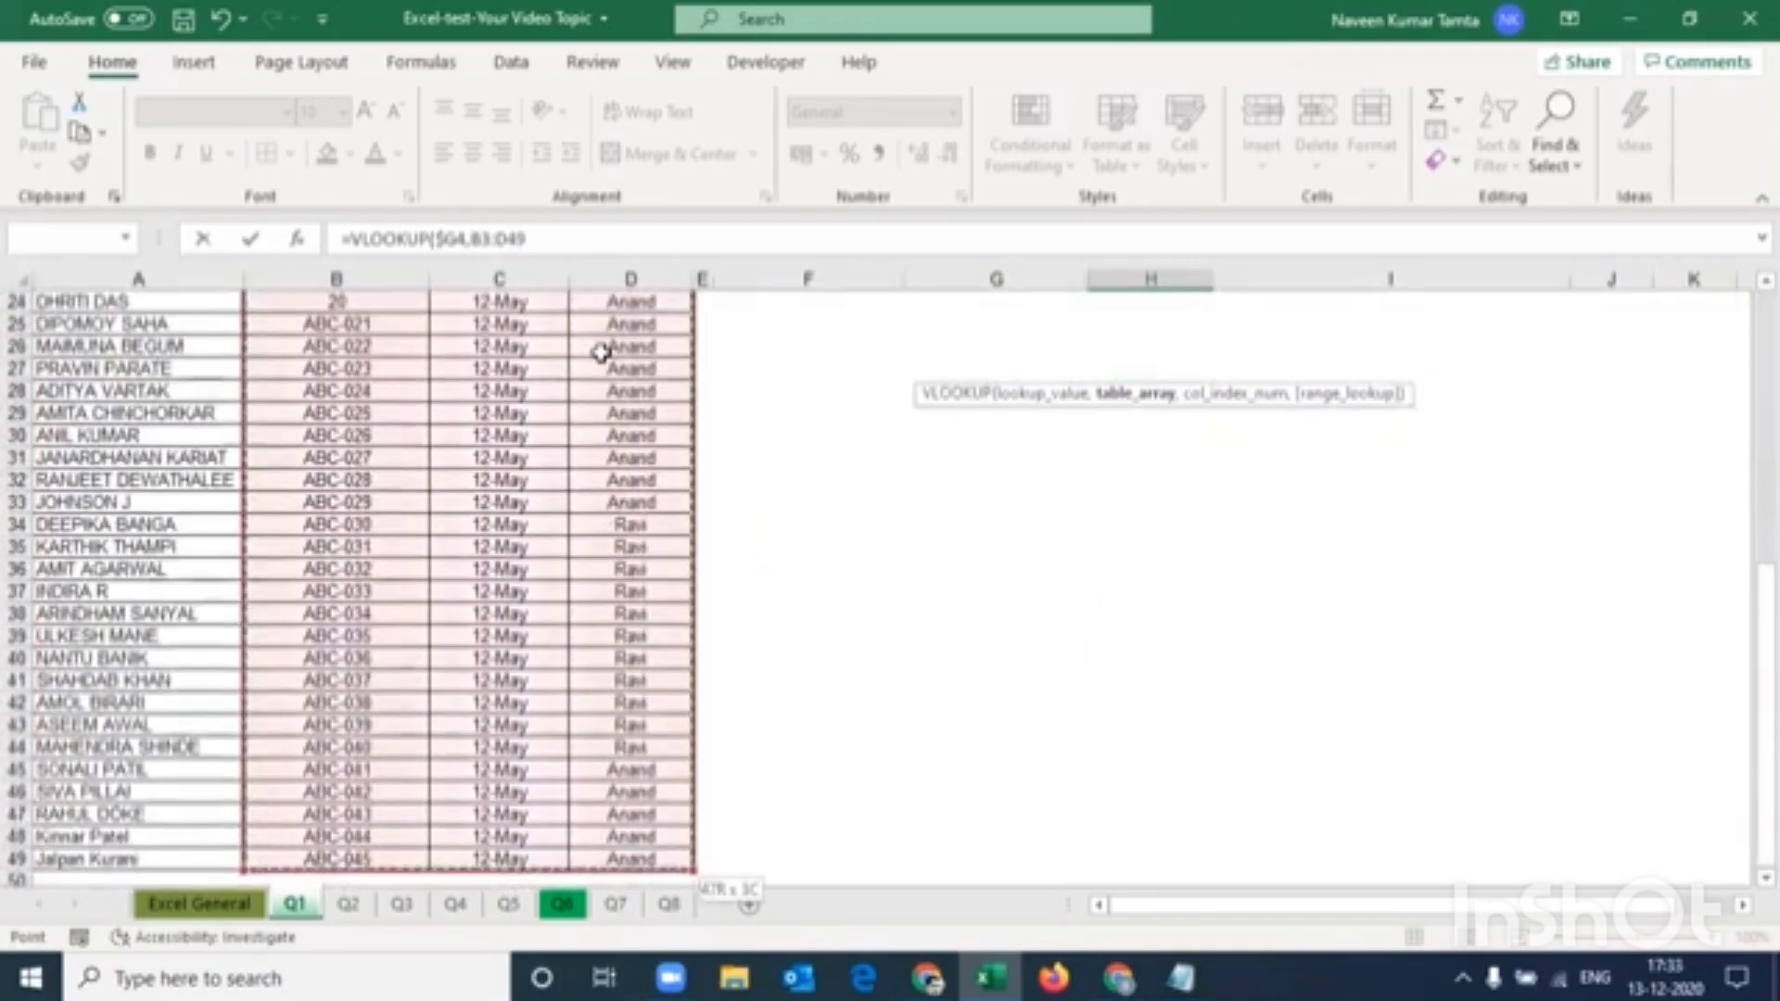
scroll(601, 353, "up", 8)
key("F4")
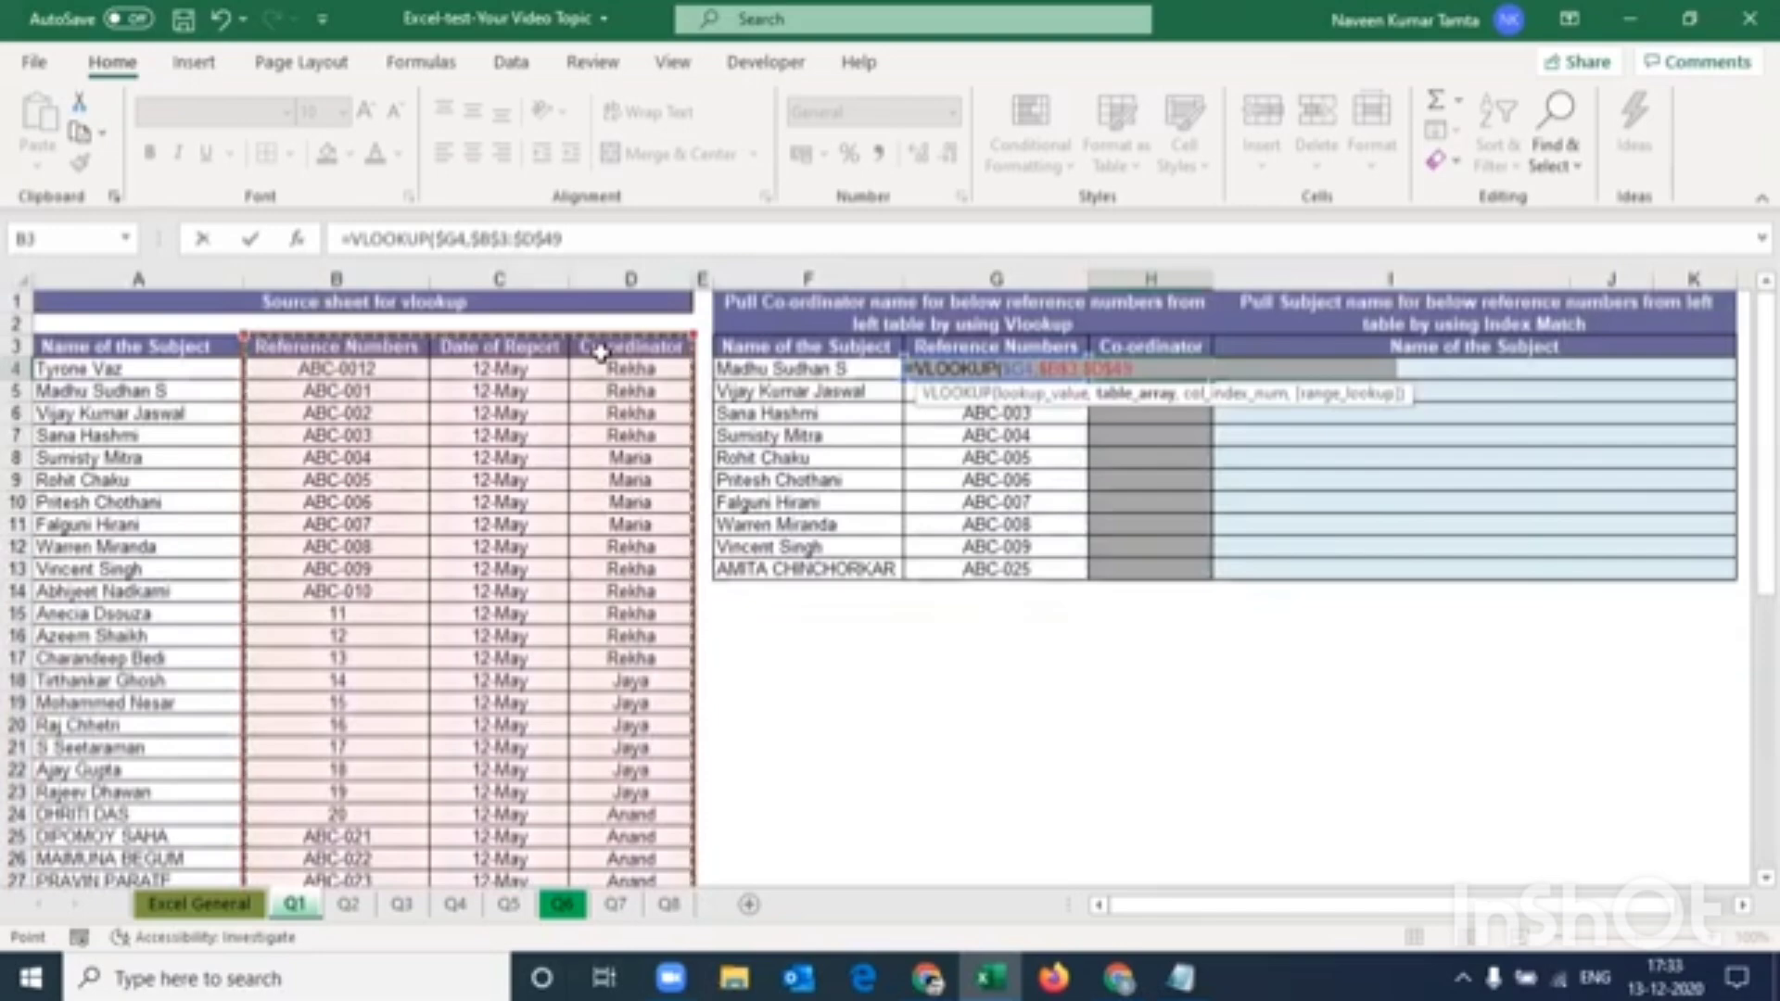
type(",")
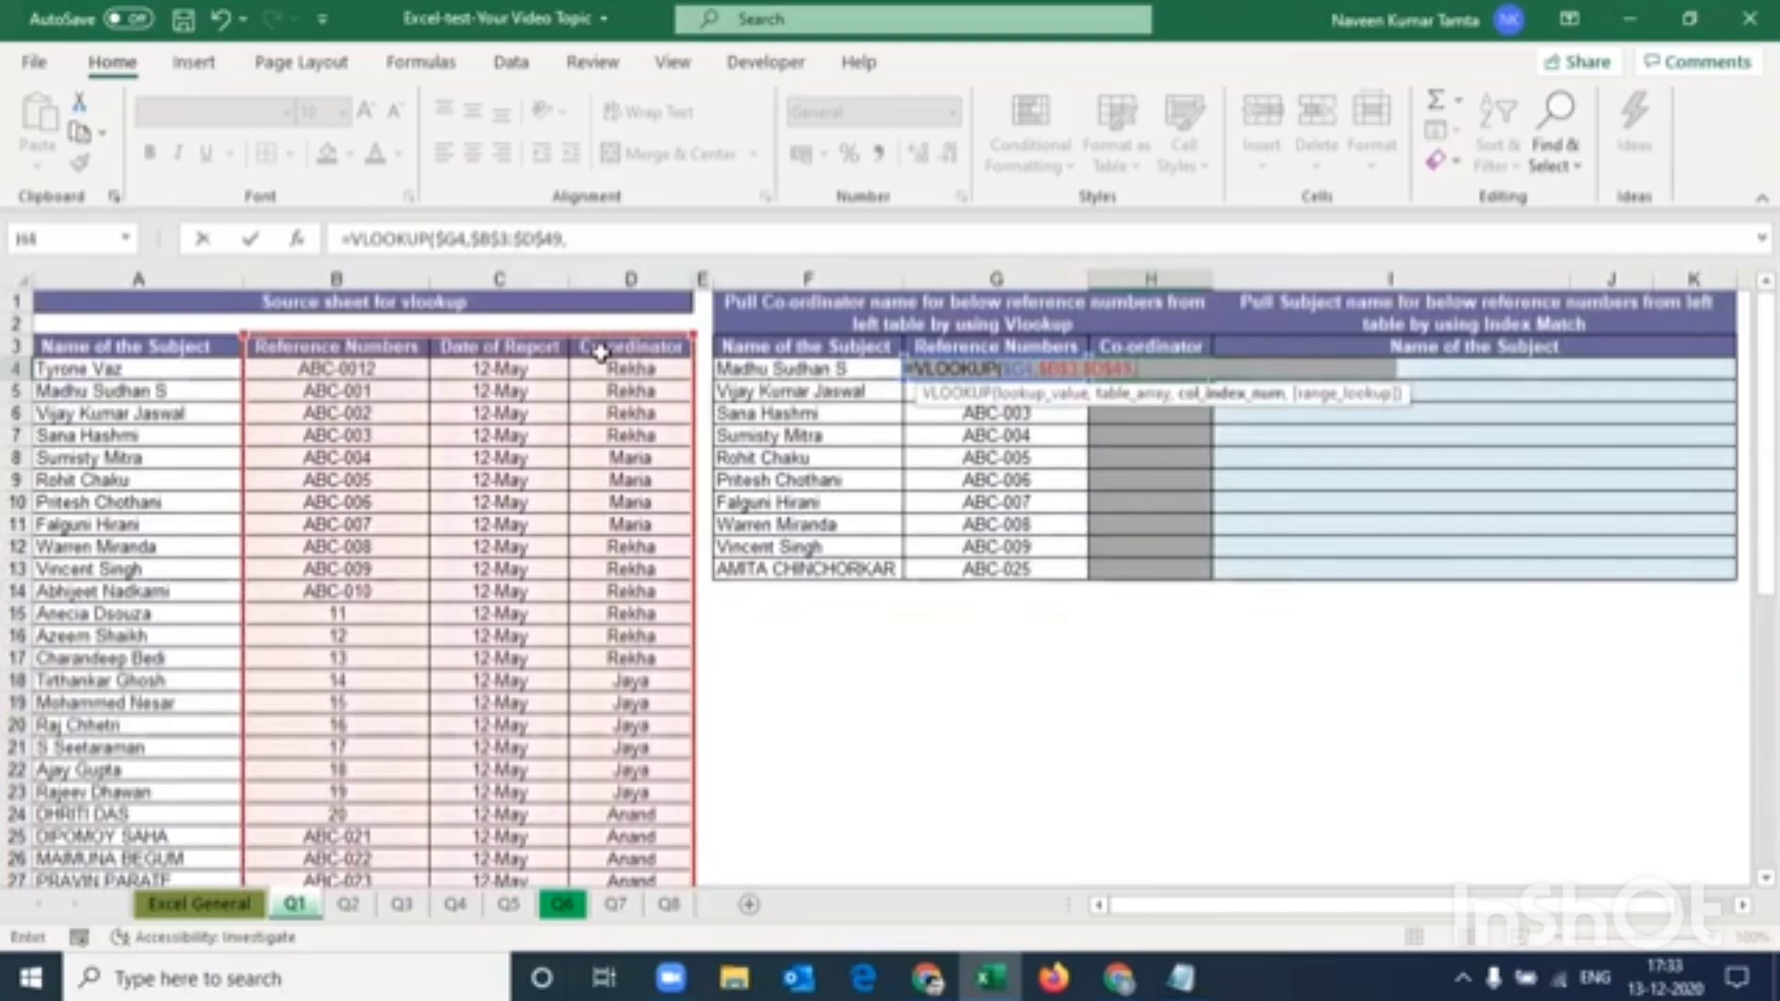
type("3,0)")
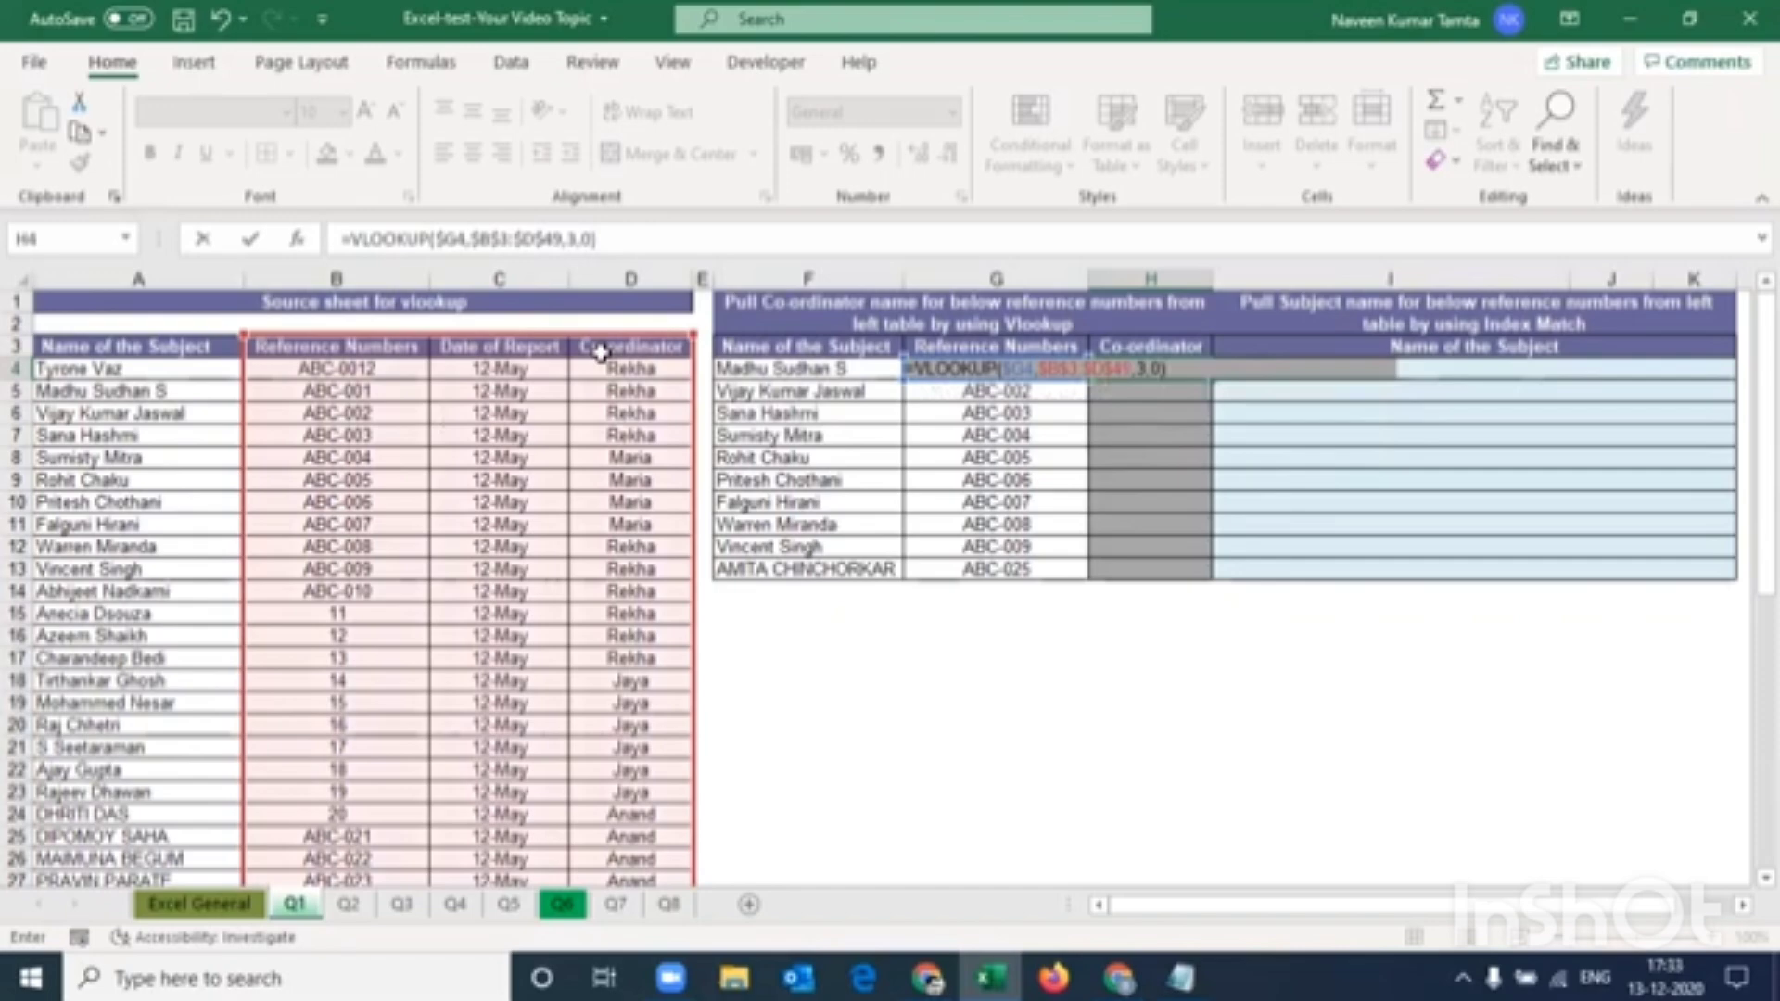
key("Return")
key("Up")
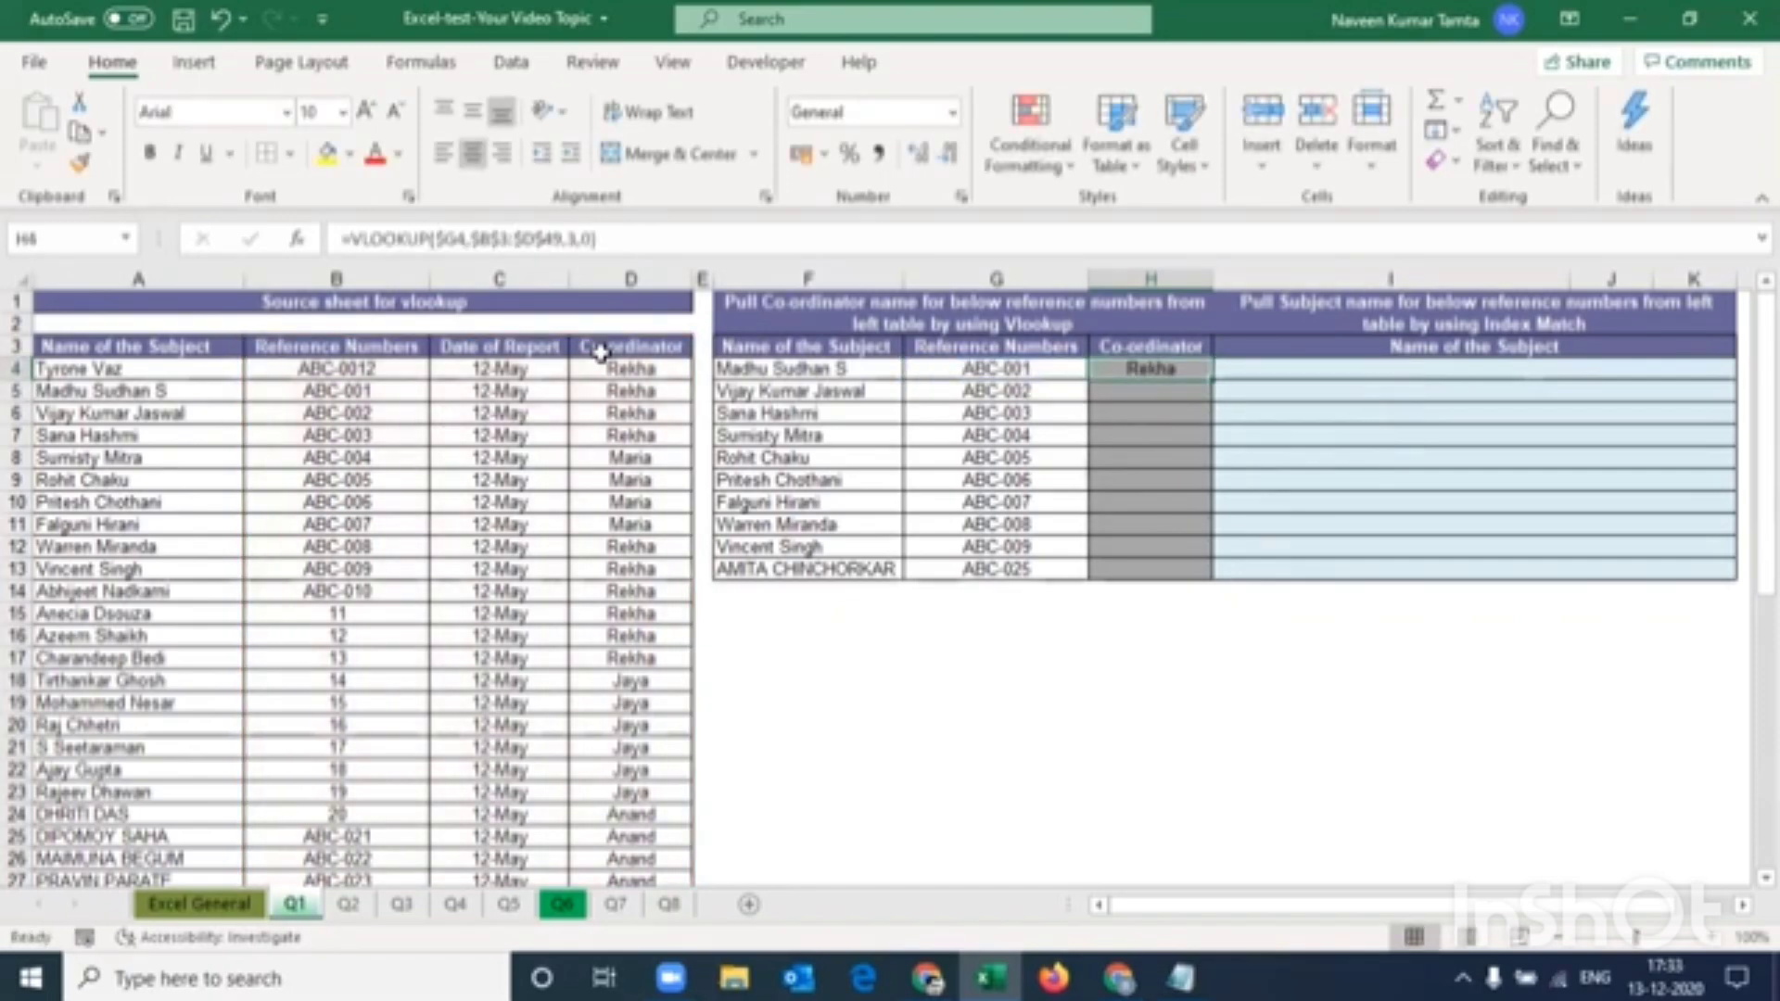
Fill the VLOOKUP formula from H4 down the Co-ordinator column to H13
key("Left")
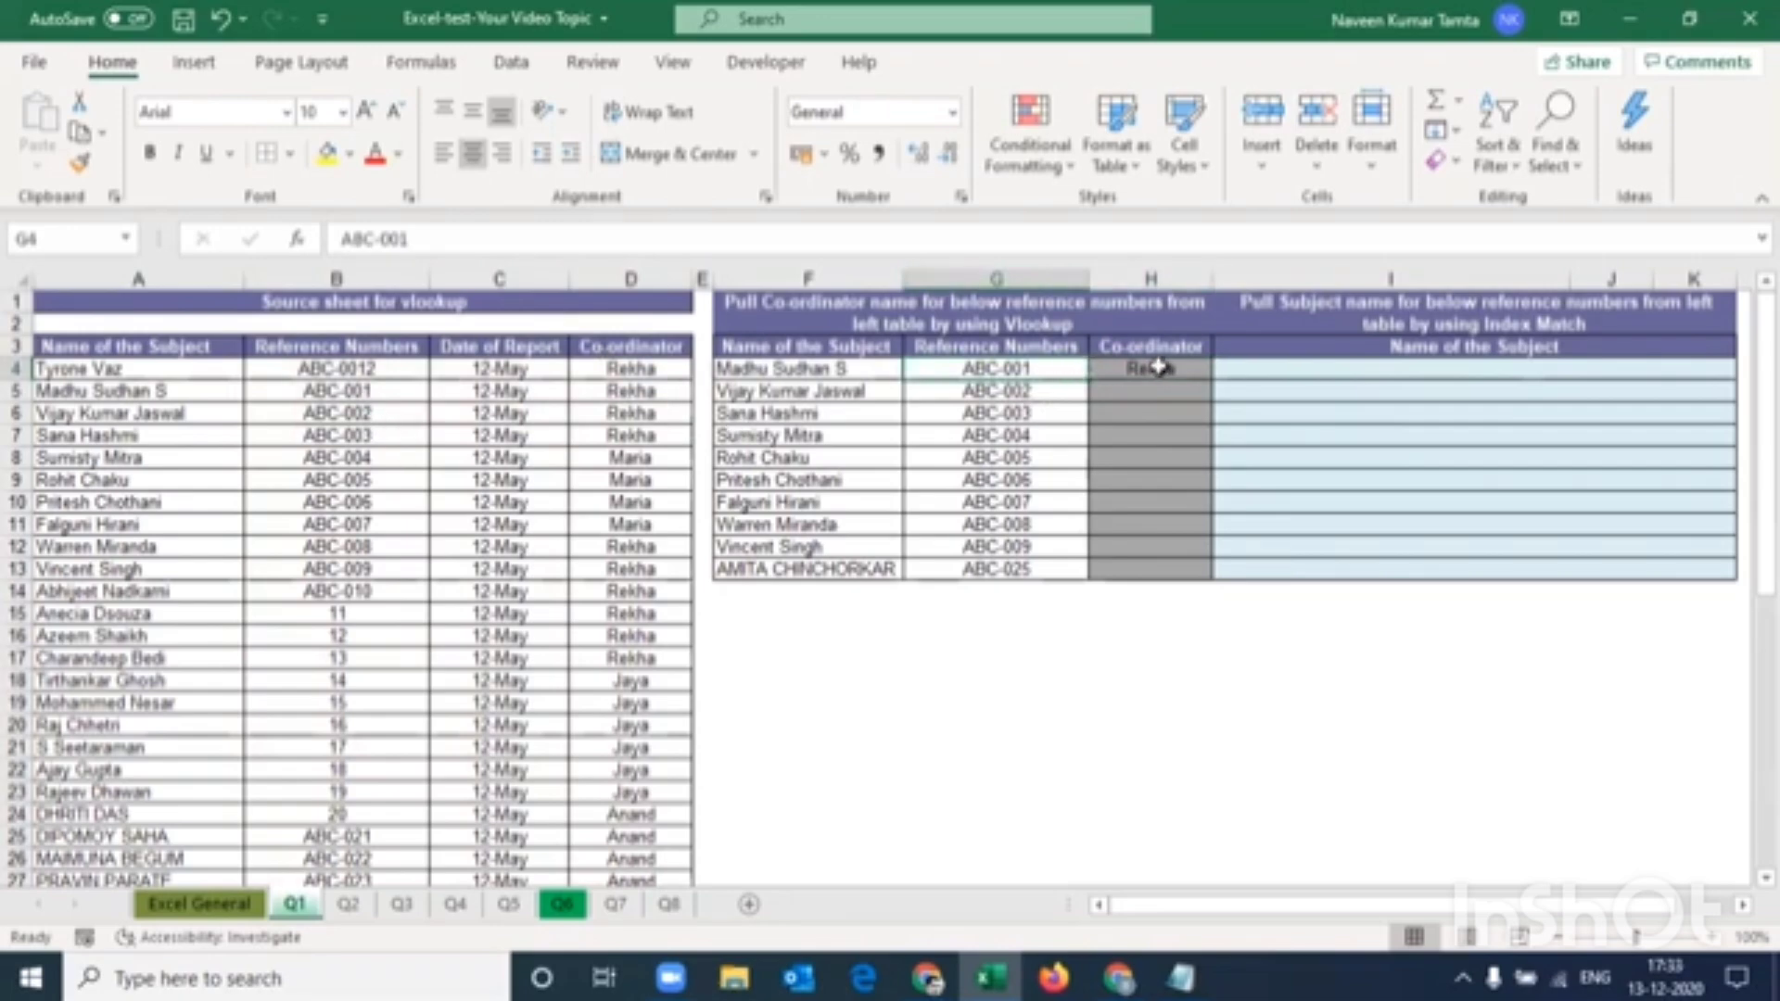
left_click(1166, 369)
key("Left")
key("ctrl+Down")
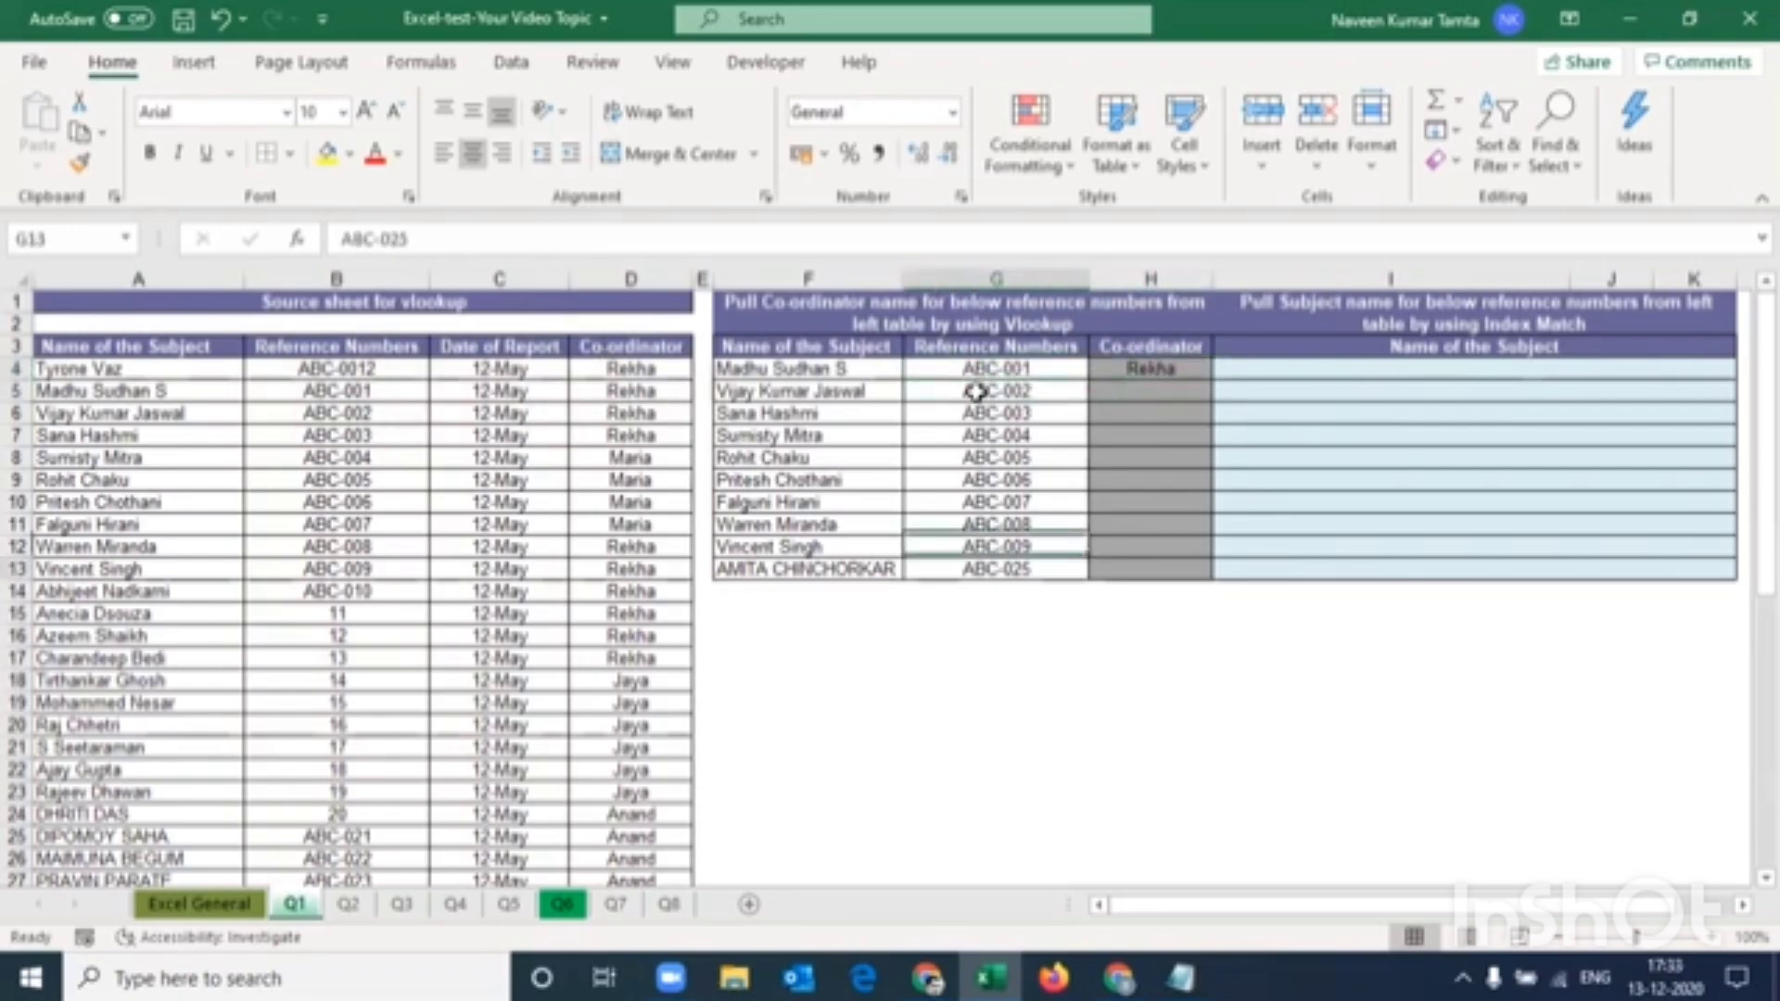
key("Right")
key("ctrl+shift+Up")
key("ctrl+d")
Compare the looked-up co-ordinators in column H with the source table, checking the reference number in G8 against row 9
key("Up")
key("Up")
key("Up")
key("Up")
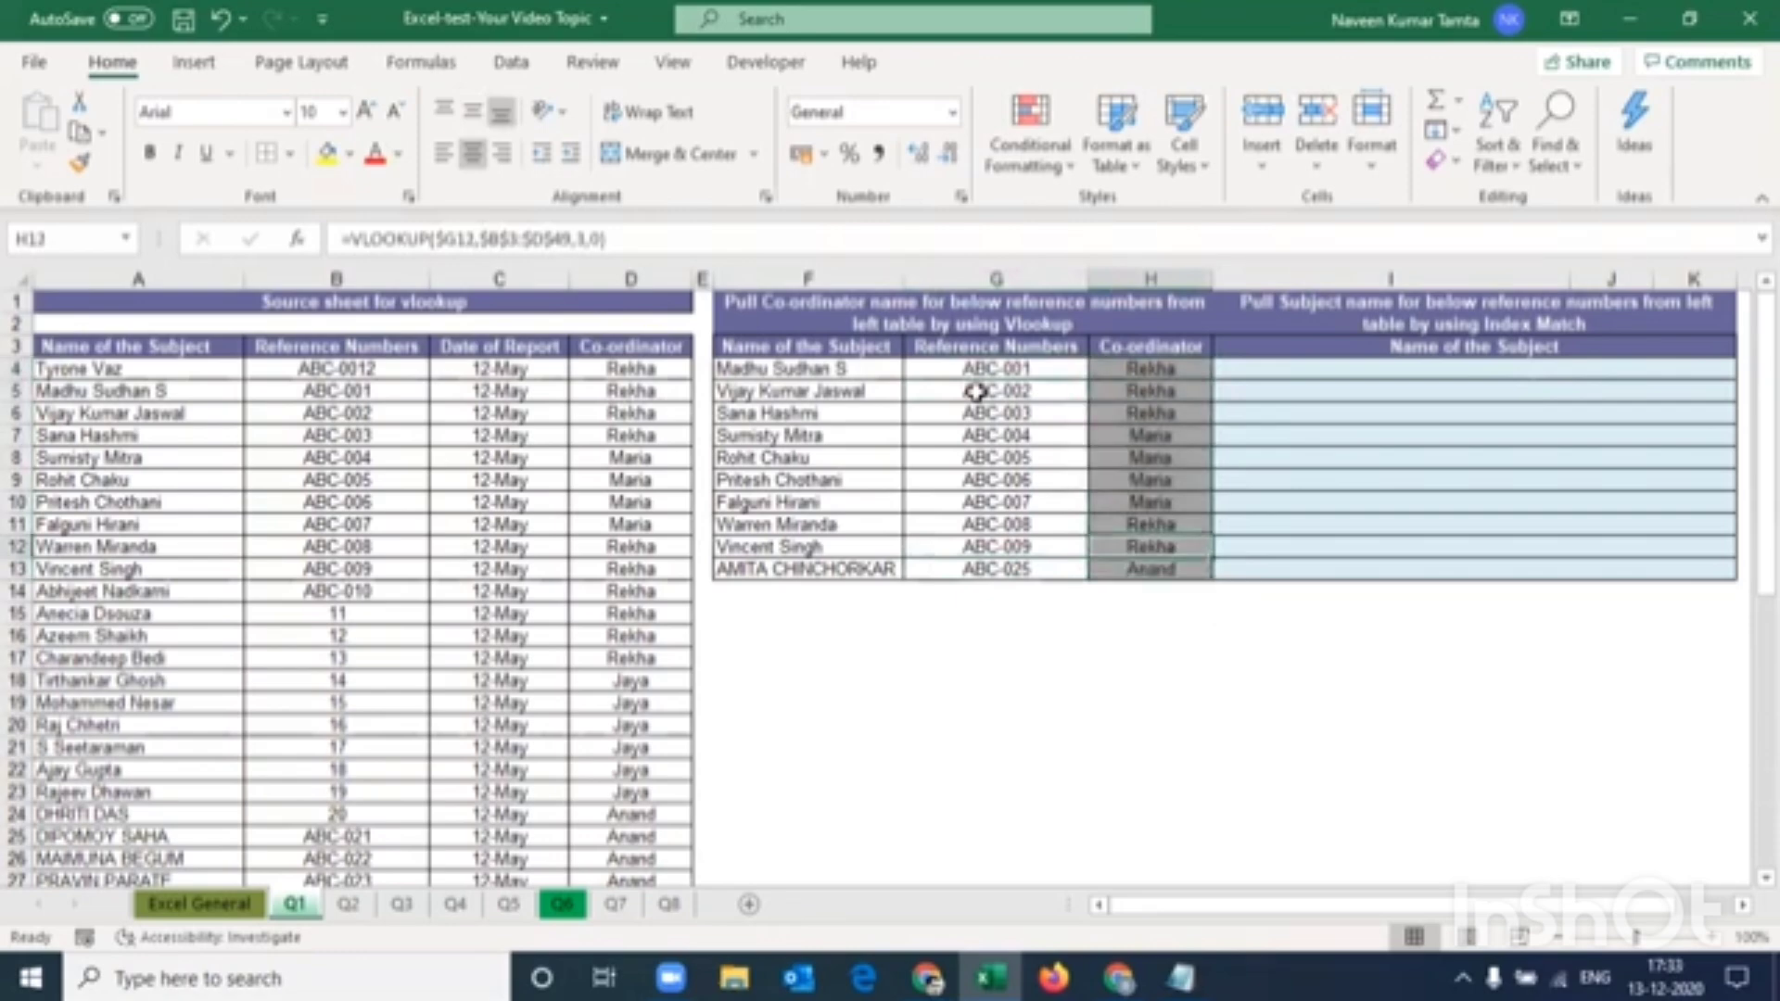
key("Left")
key("Left")
key("Right")
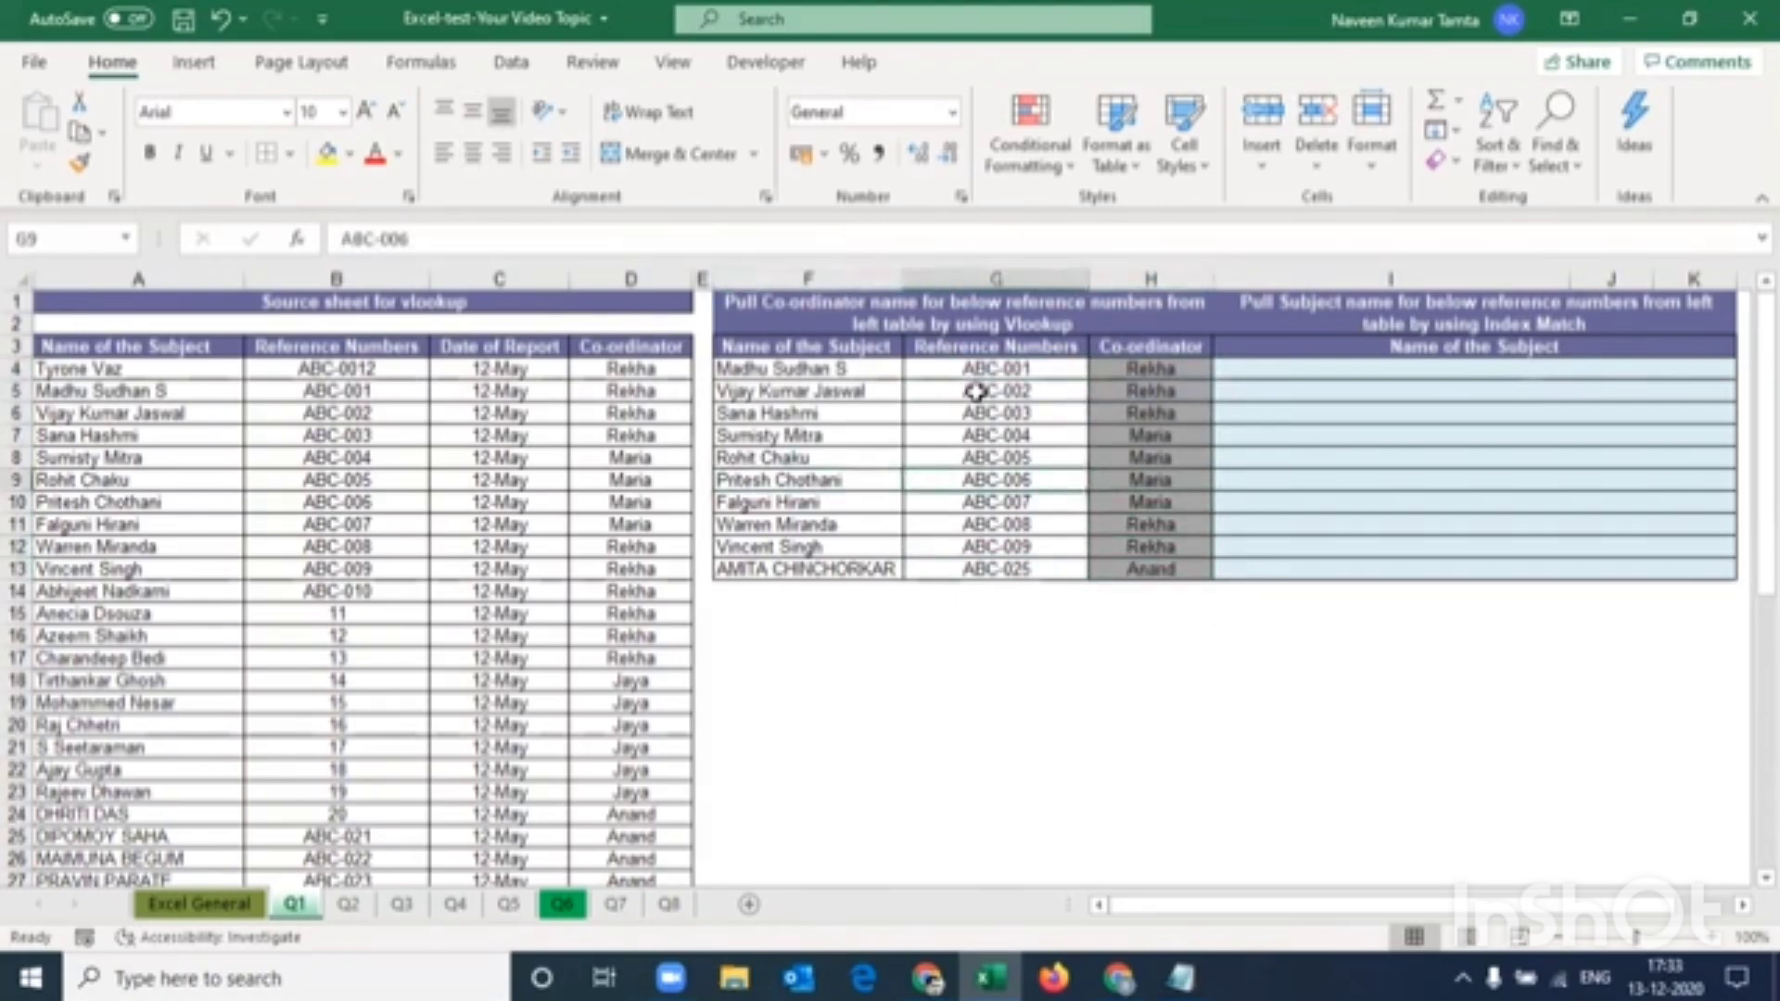
key("Up")
key("Right")
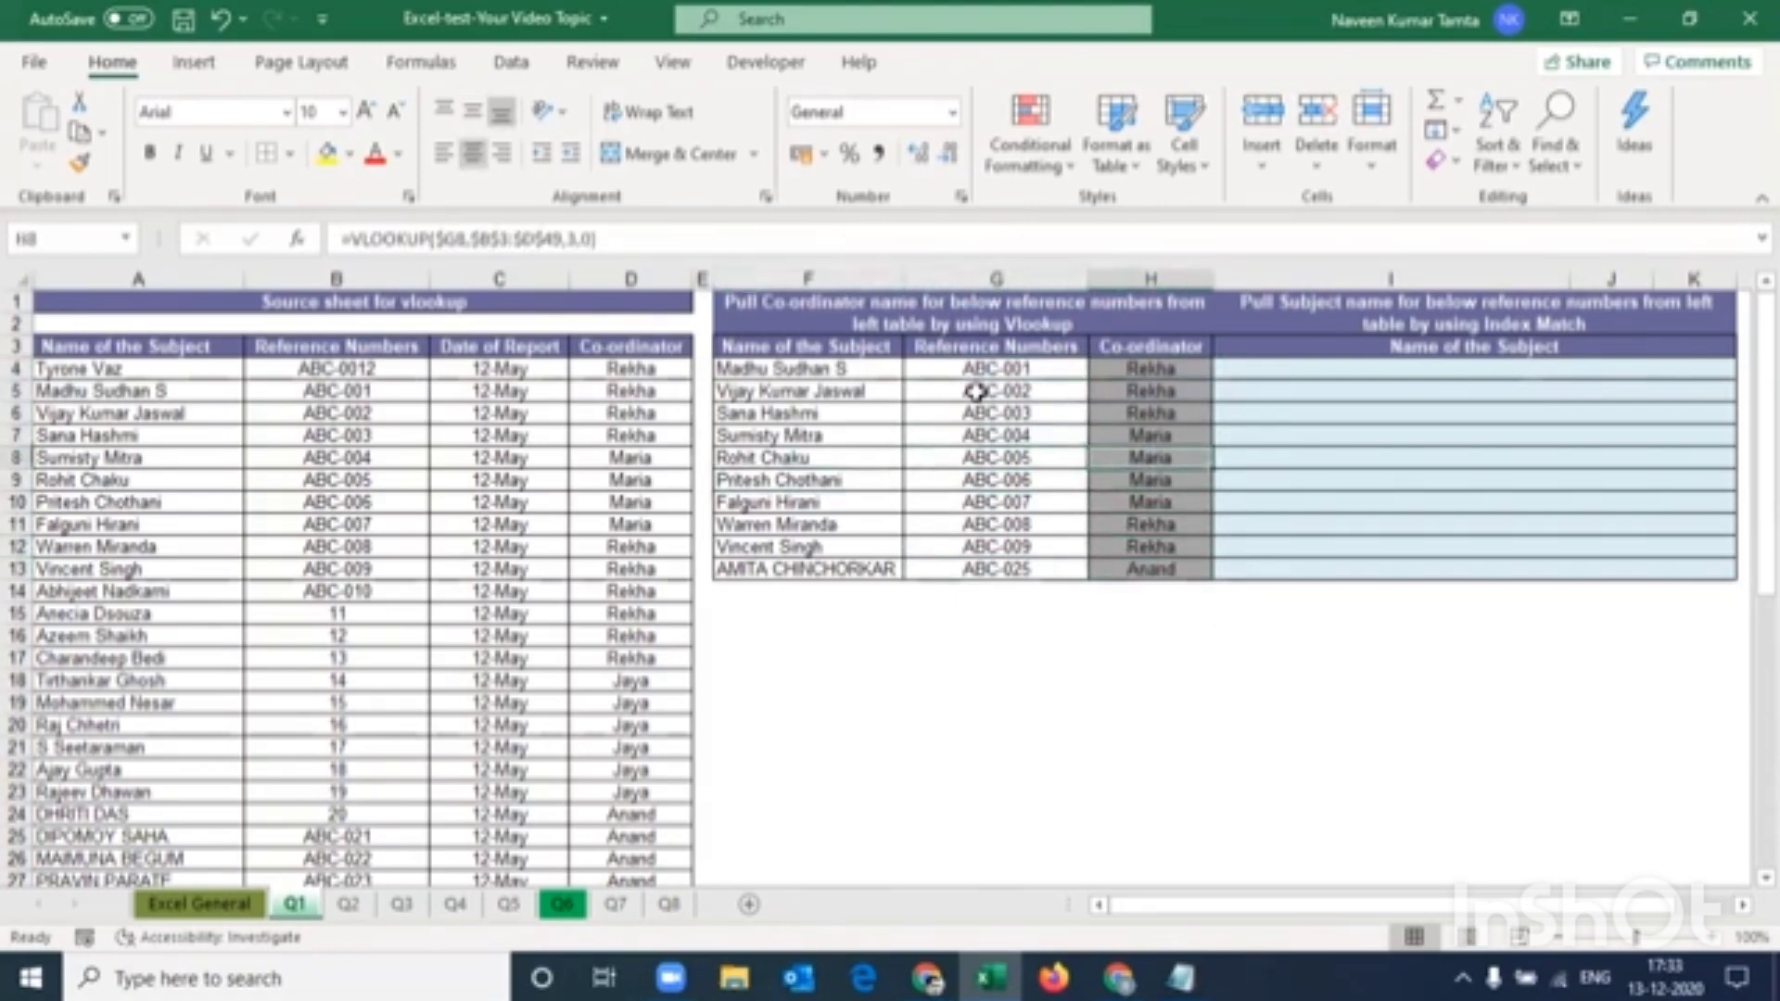
key("shift+Down")
key("shift+Down")
key("shift+Left")
key("Right")
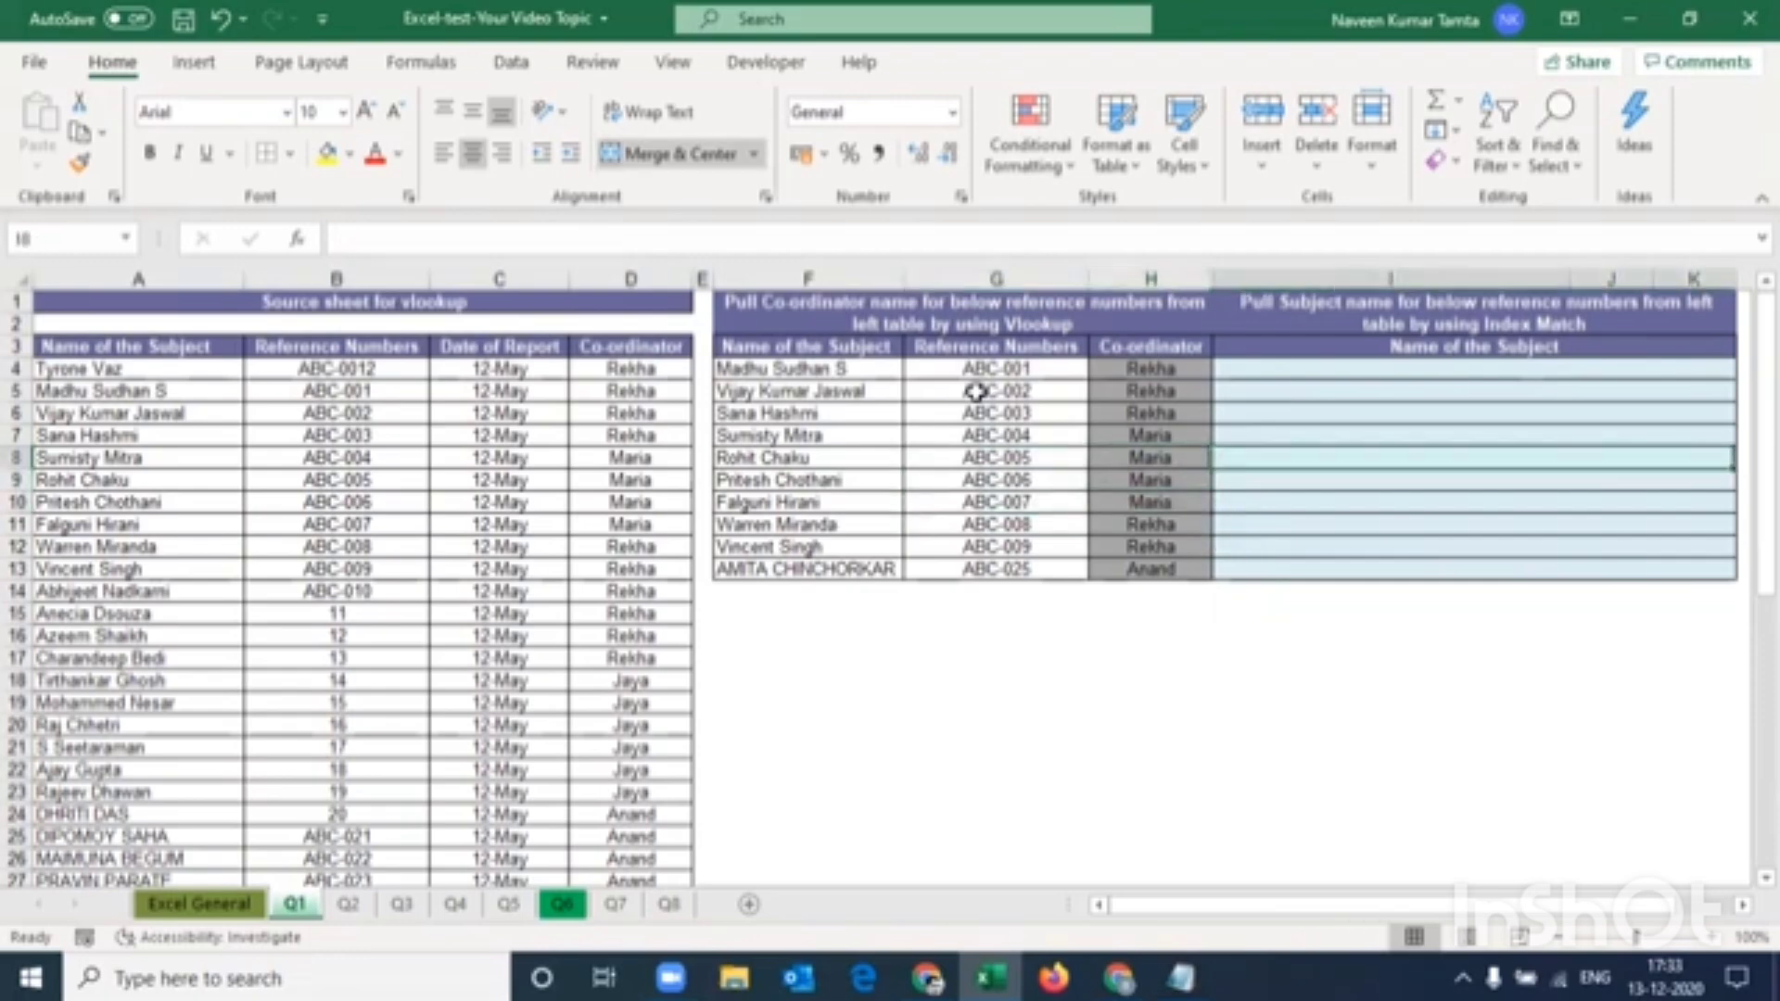
key("Left")
key("Left")
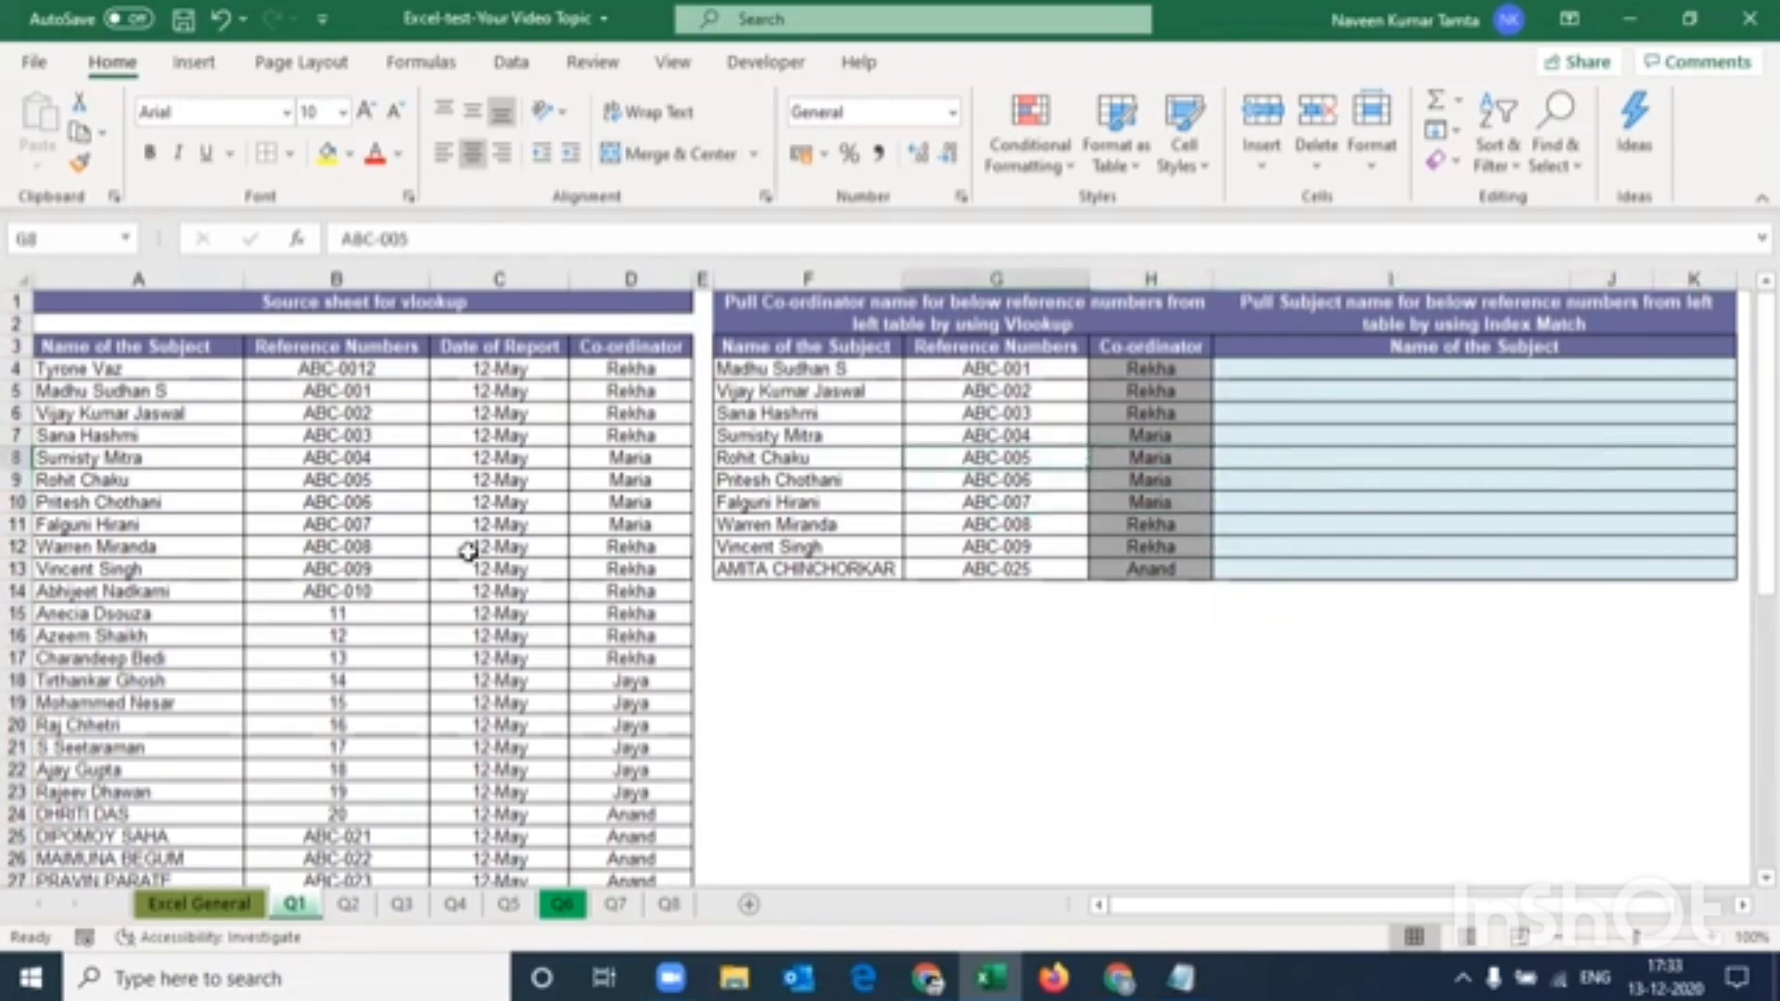
left_click_drag(357, 482, 611, 481)
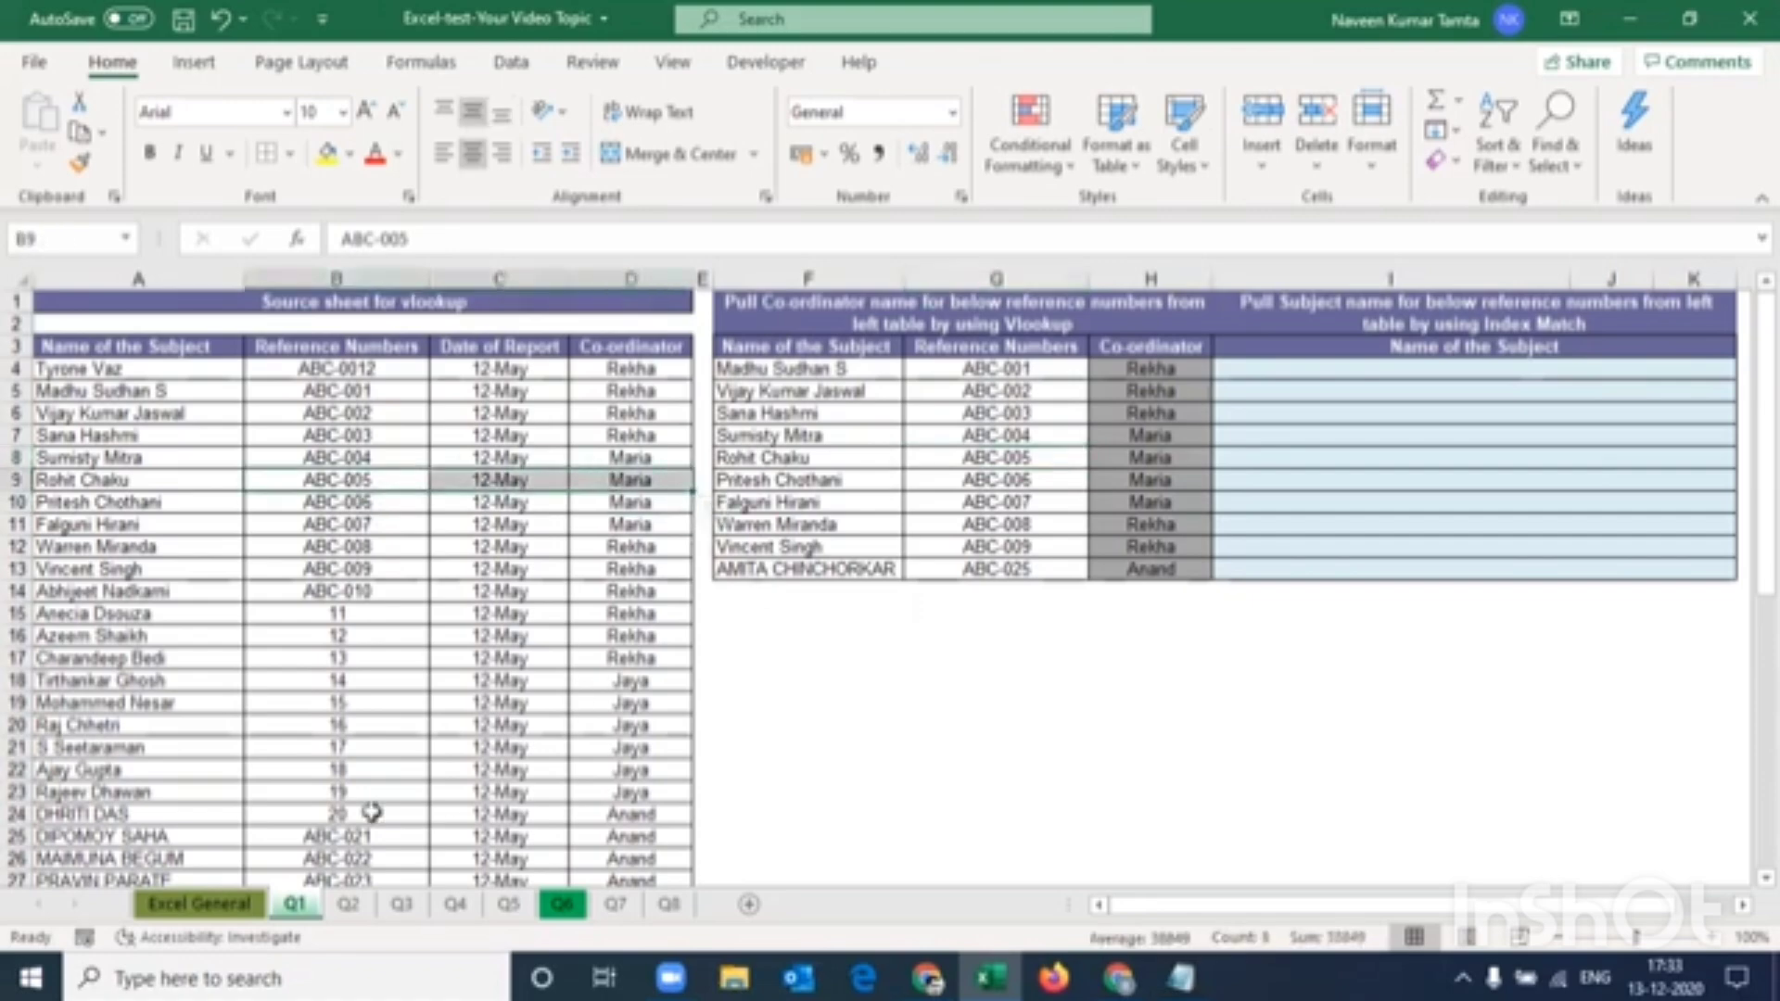
Copy the reference number from B19 into G7 and check the VLOOKUP in H7
left_click(351, 702)
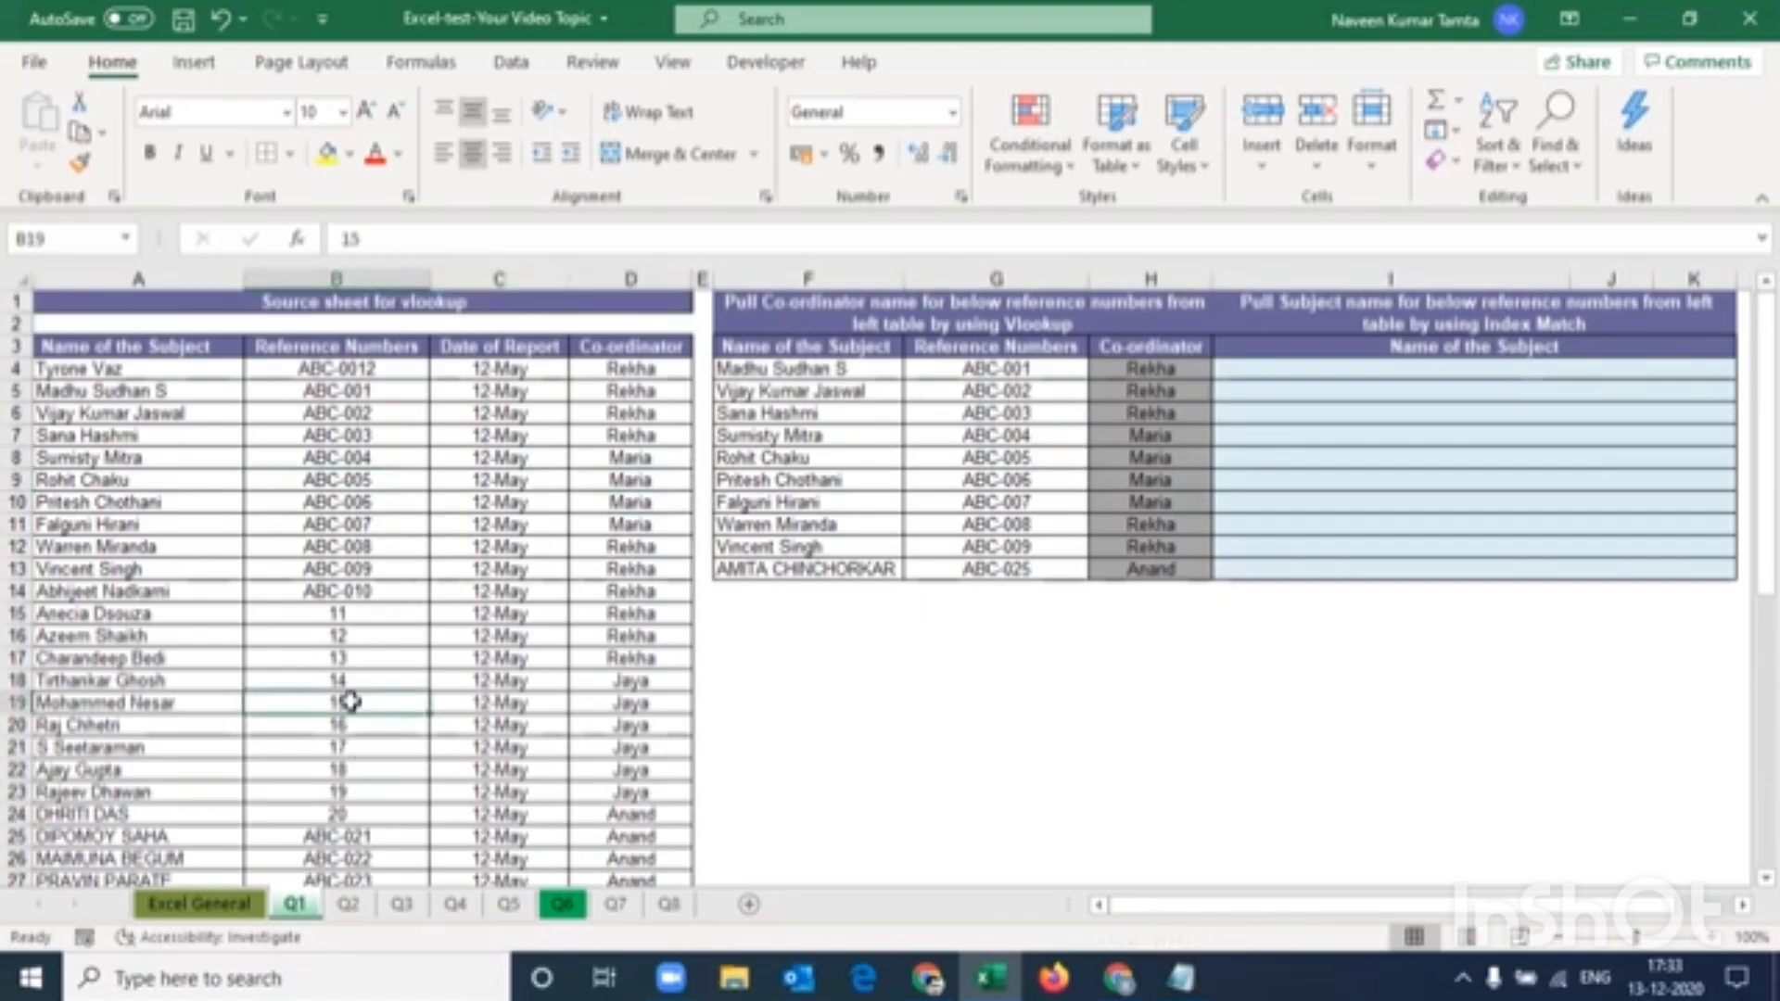
key("ctrl+c")
left_click(996, 440)
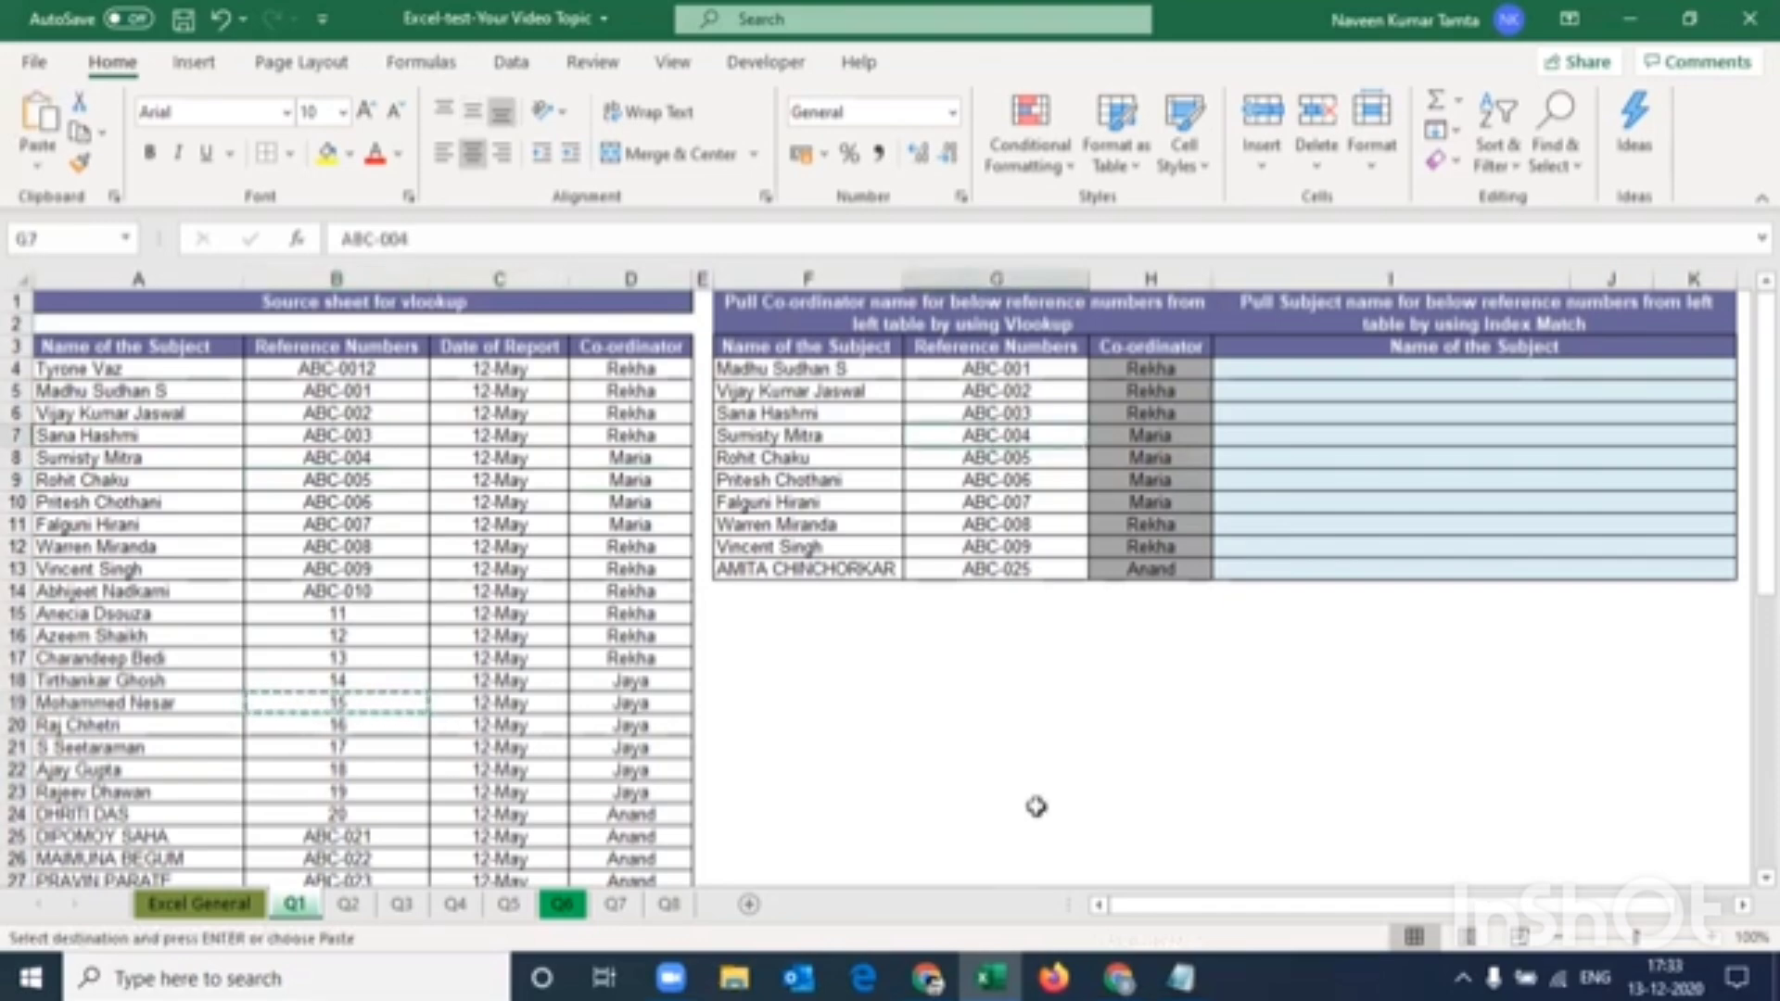
key("ctrl+v")
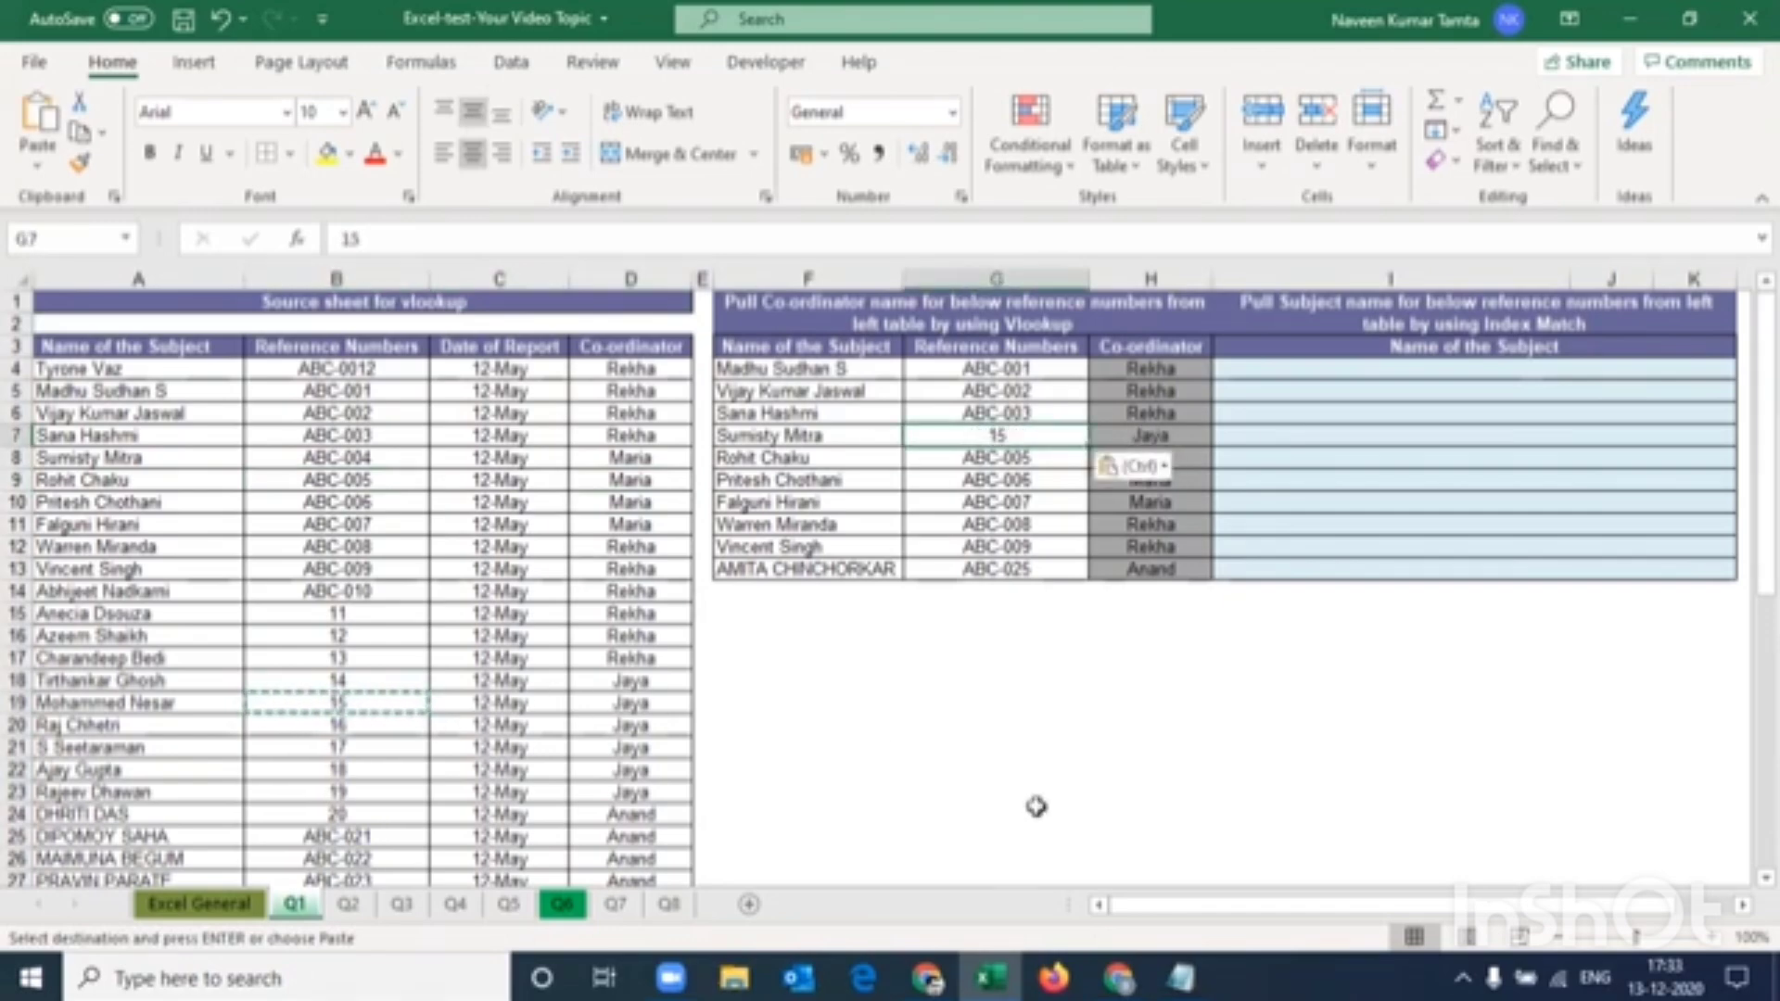
left_click(1154, 436)
key("Escape")
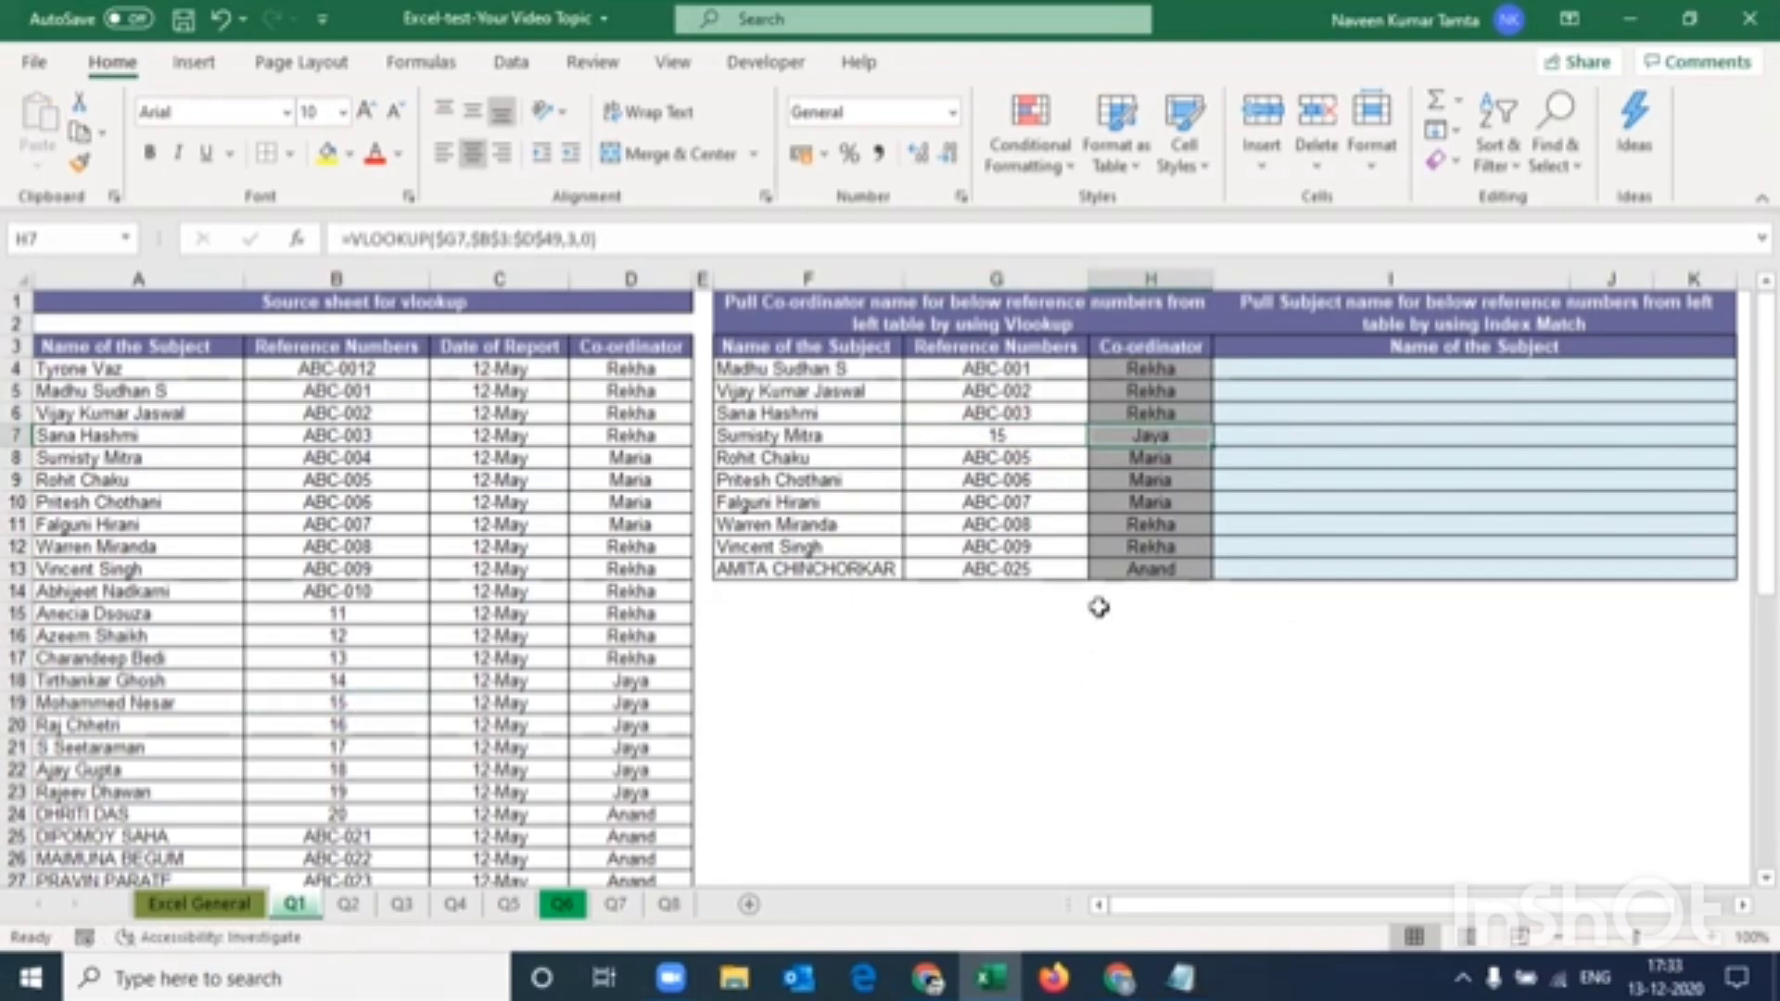
Start an INDEX formula in cell I4 with $A$3:$B$49 as the array
left_click(1255, 316)
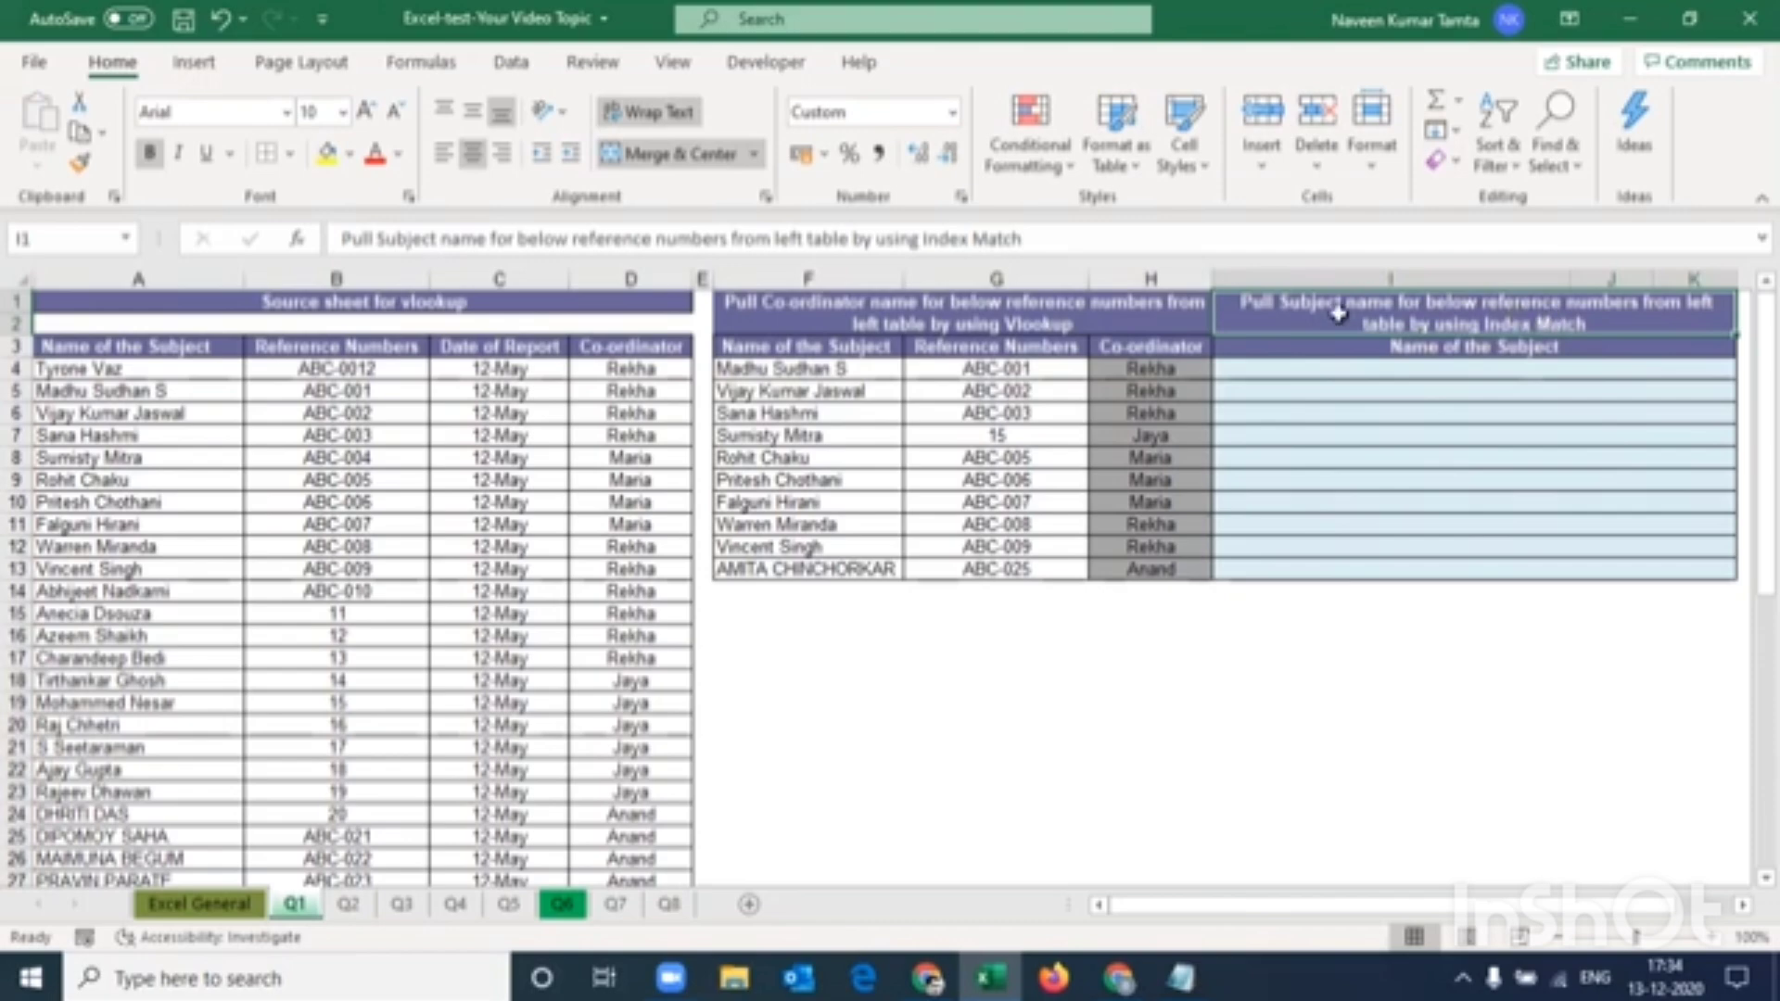
left_click(160, 347)
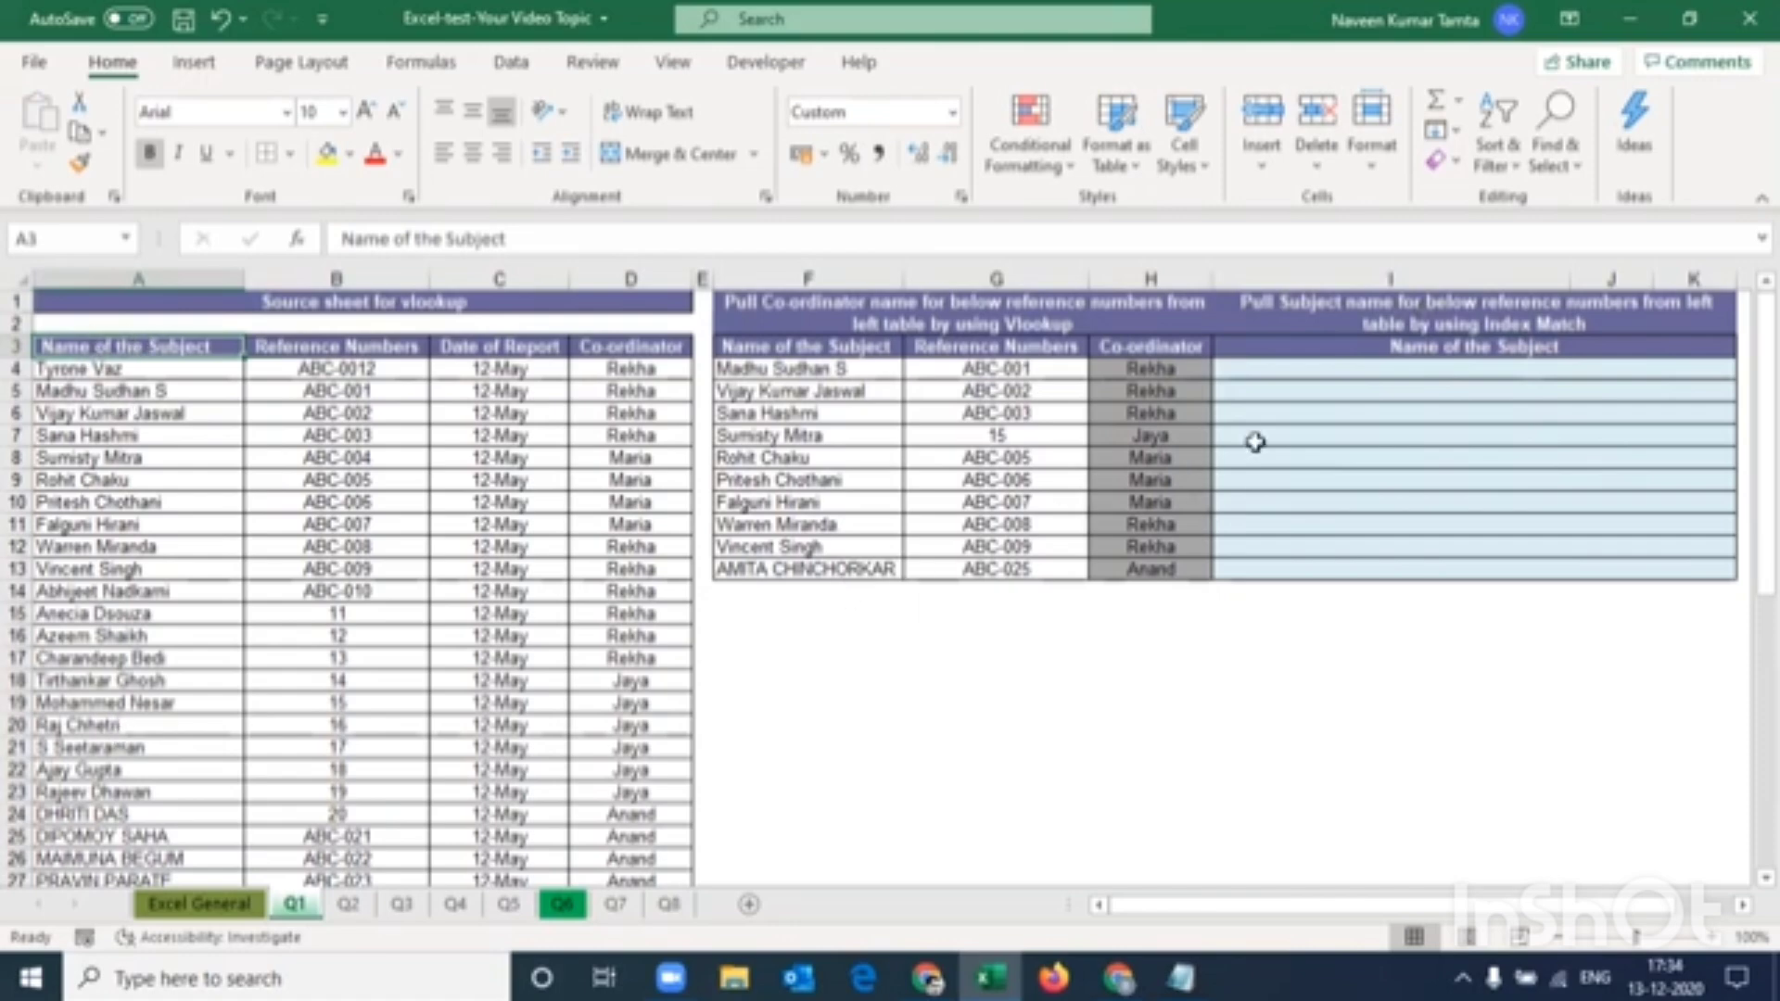
left_click(1299, 369)
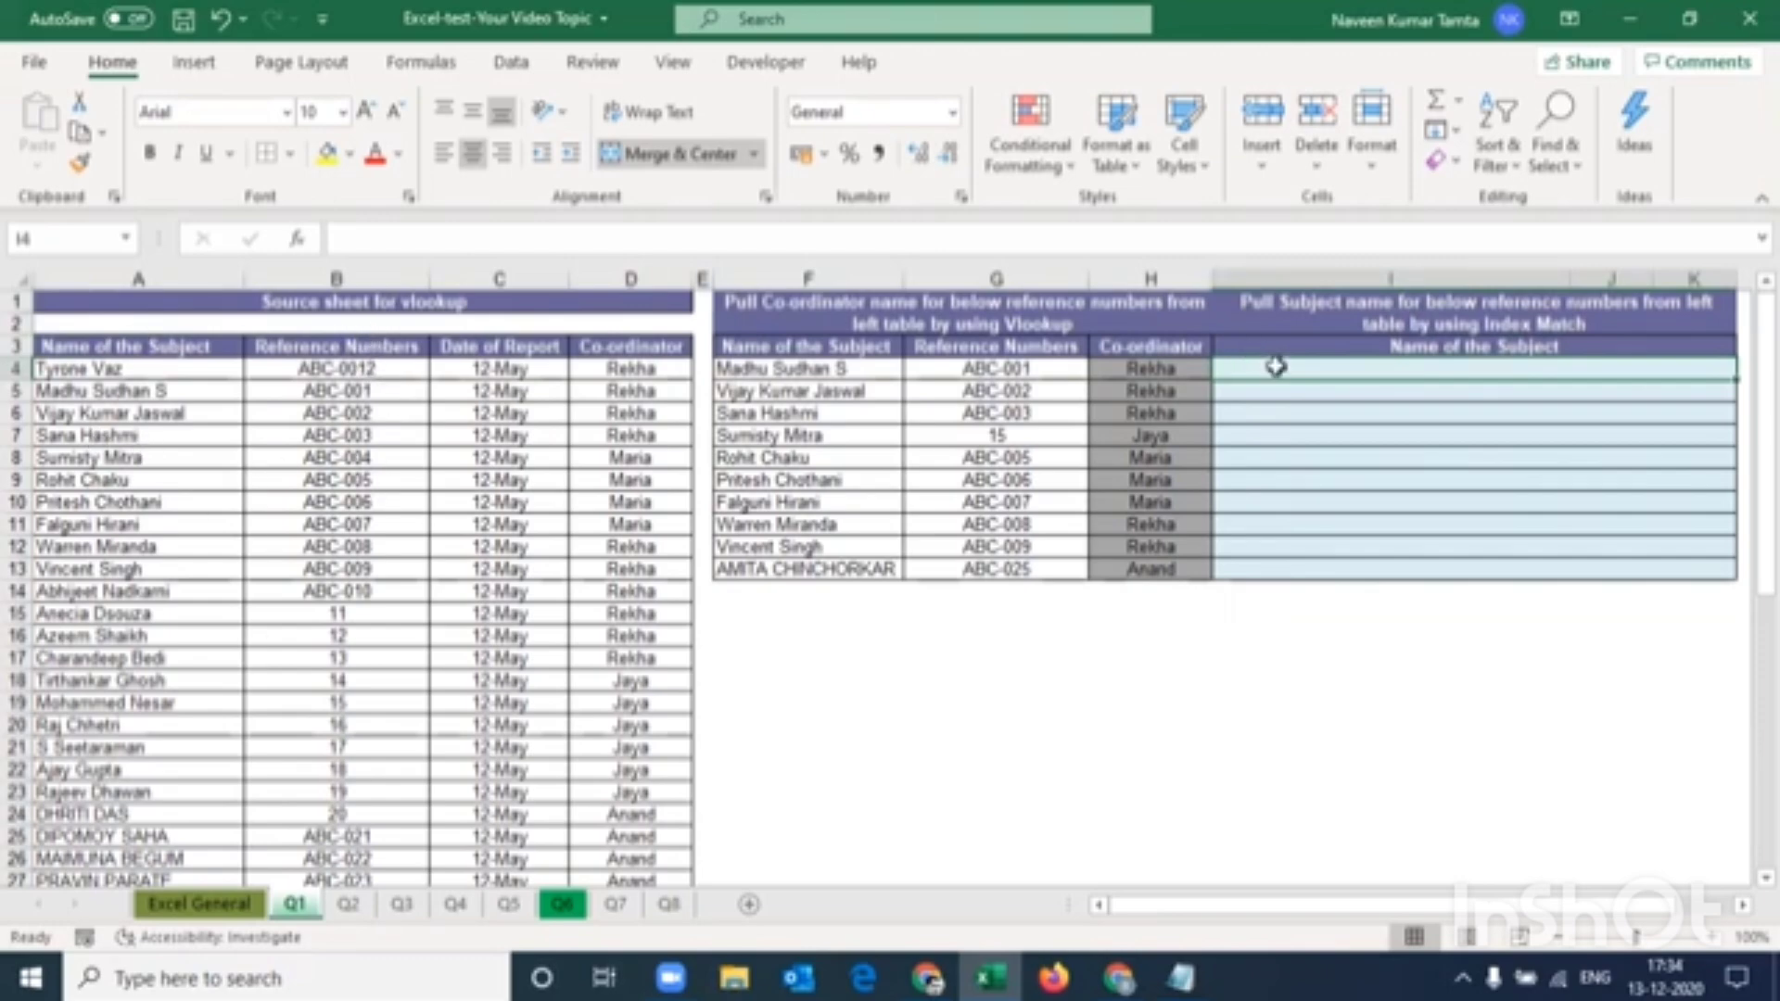
type("=ind")
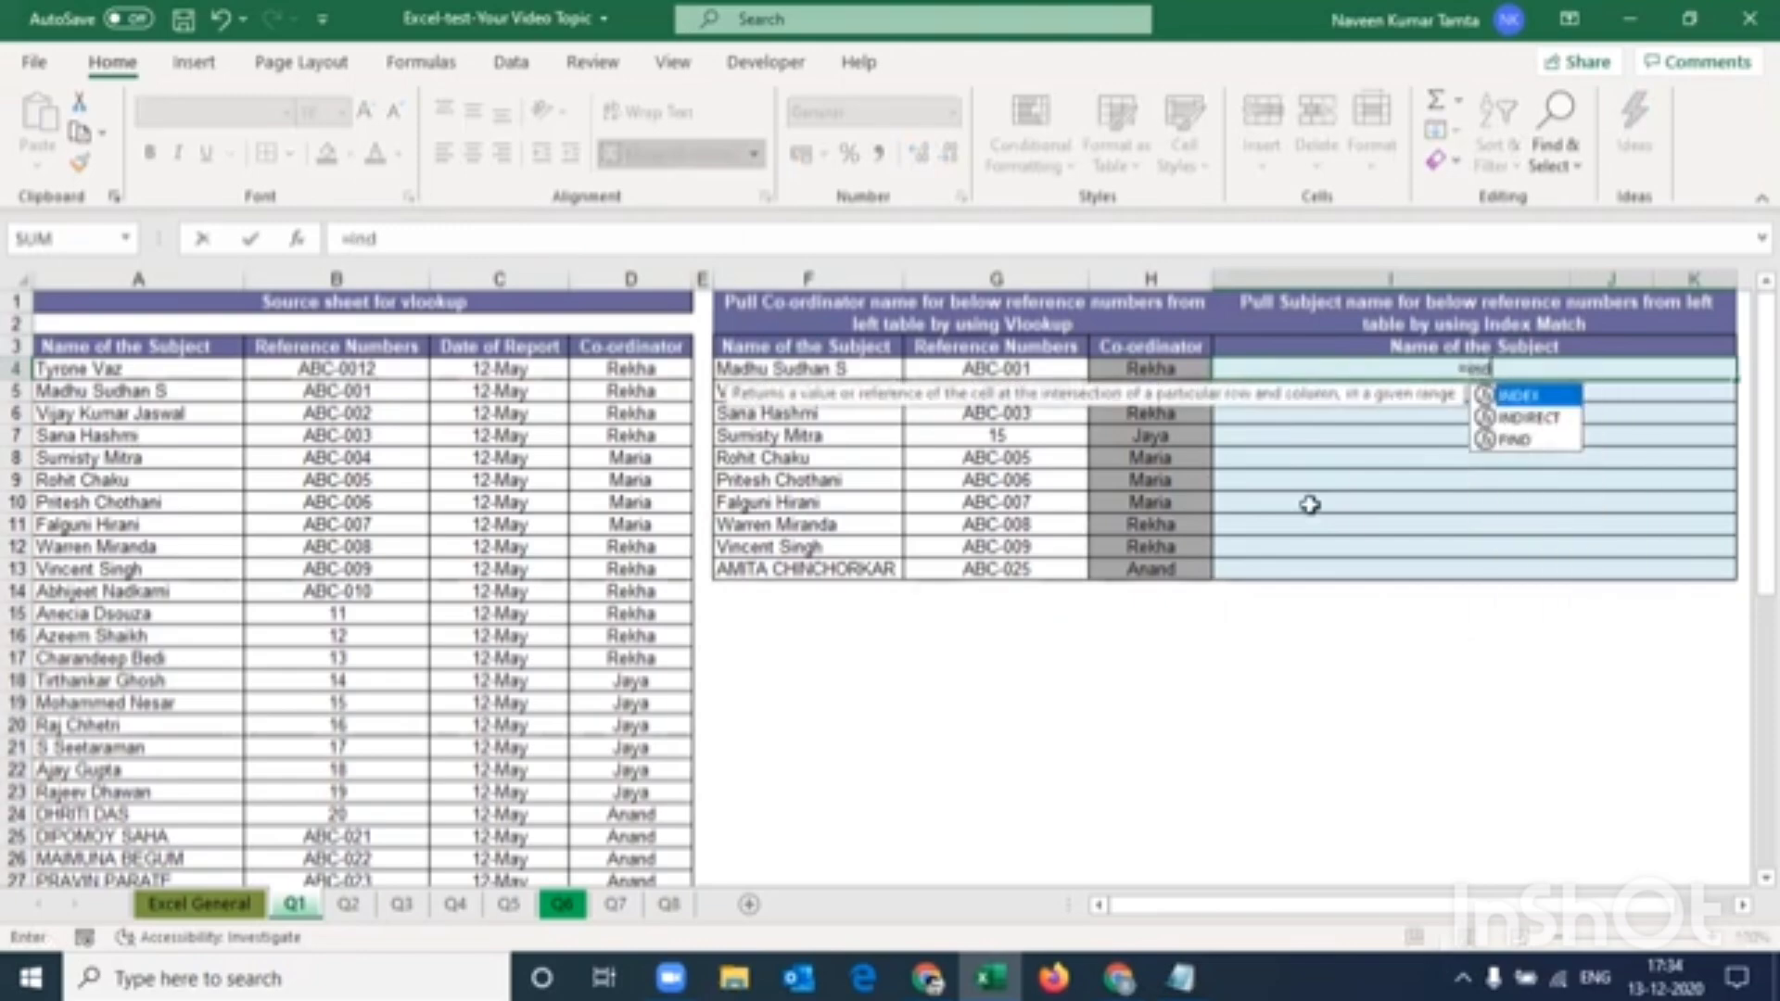
key("Tab")
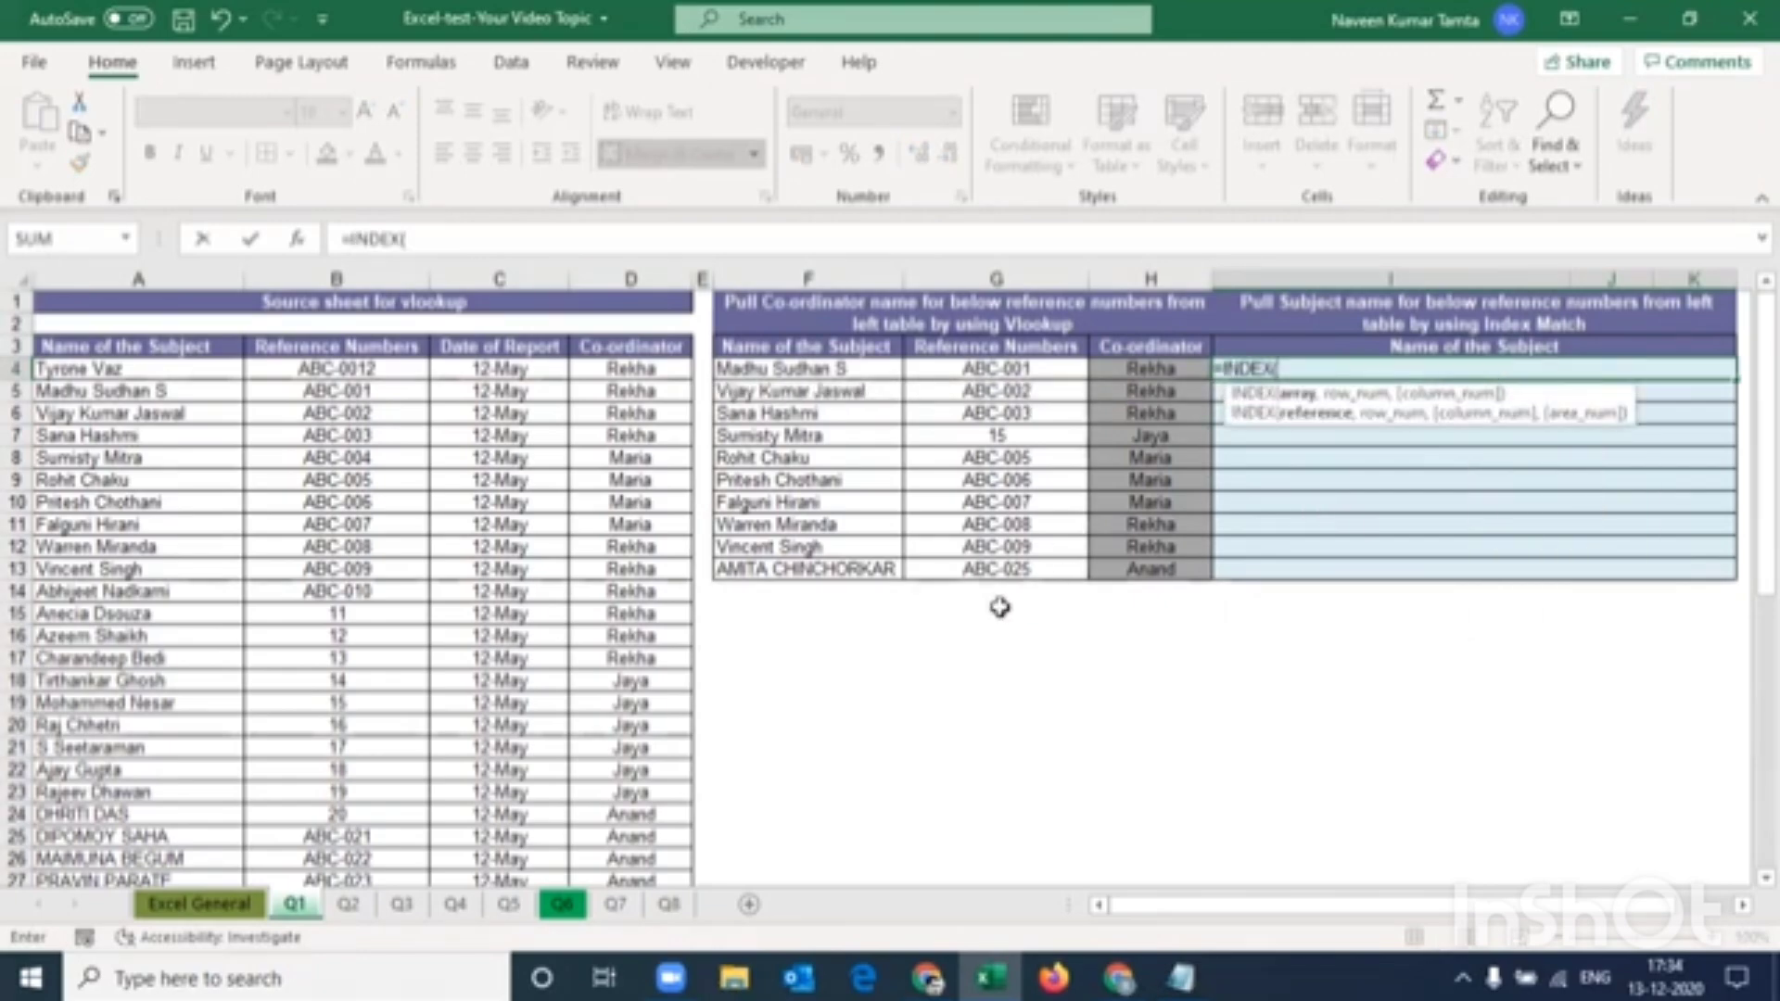
left_click(138, 346)
key("shift+Right")
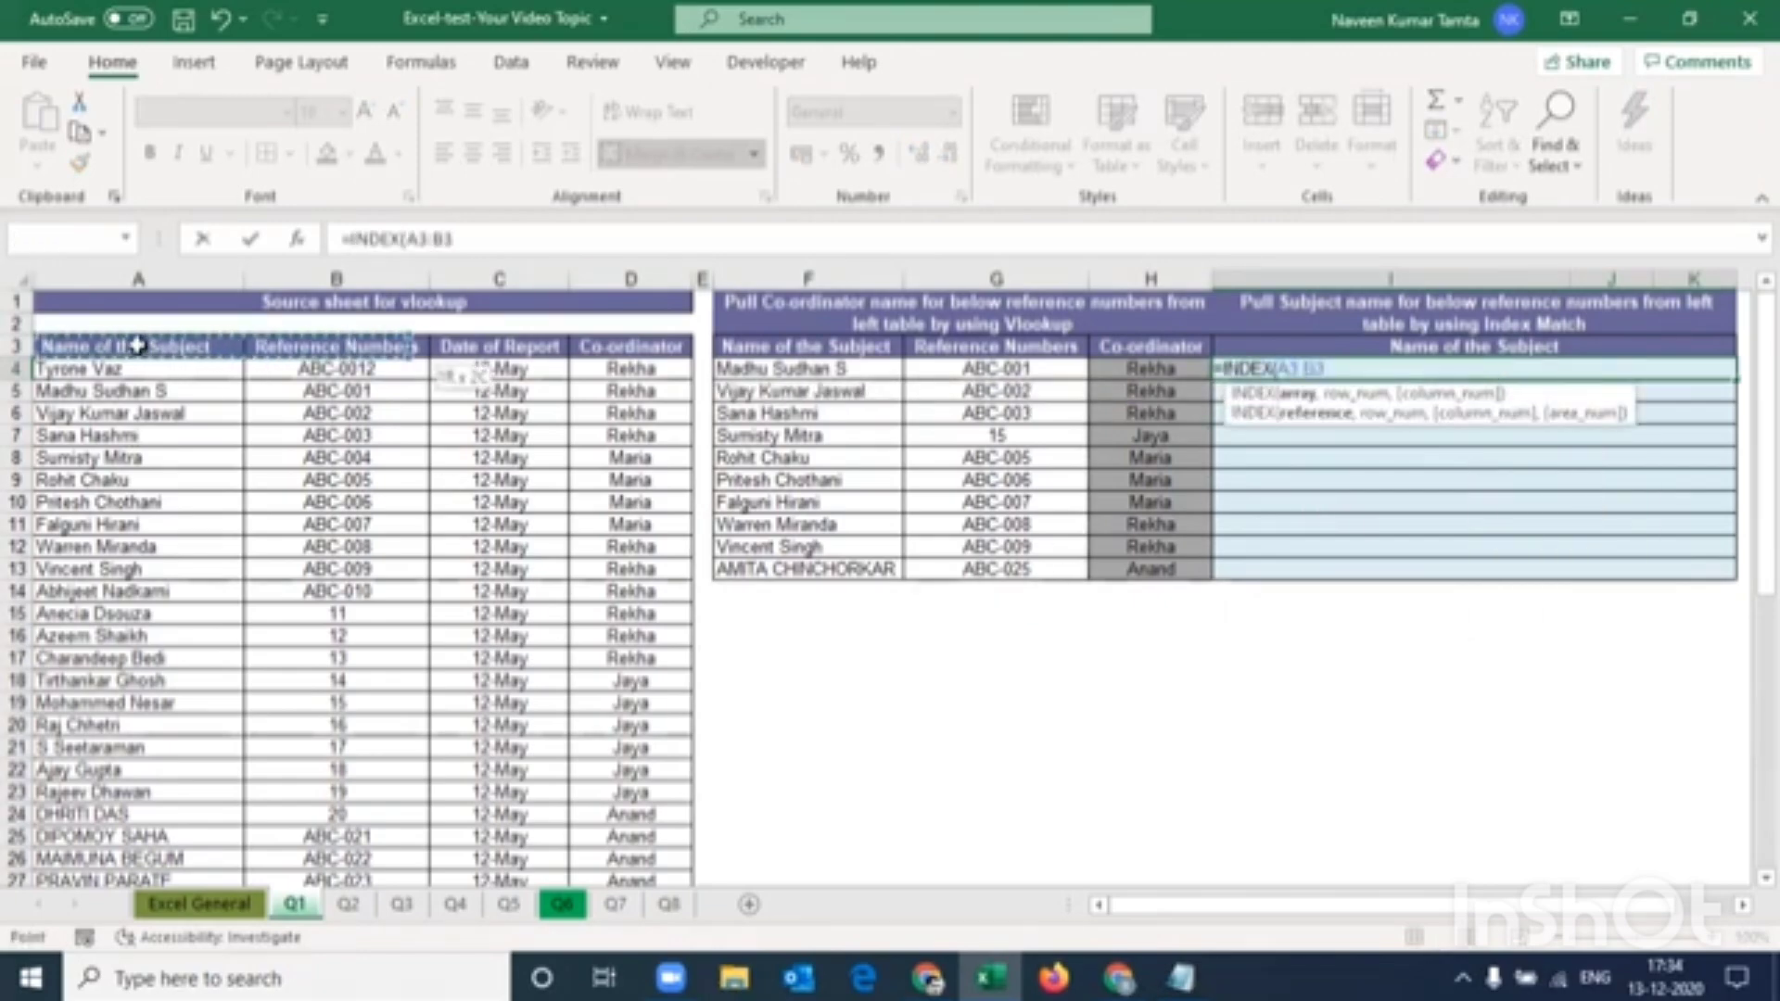
key("ctrl+shift+Down")
key("F4")
scroll(137, 346, "up", 8)
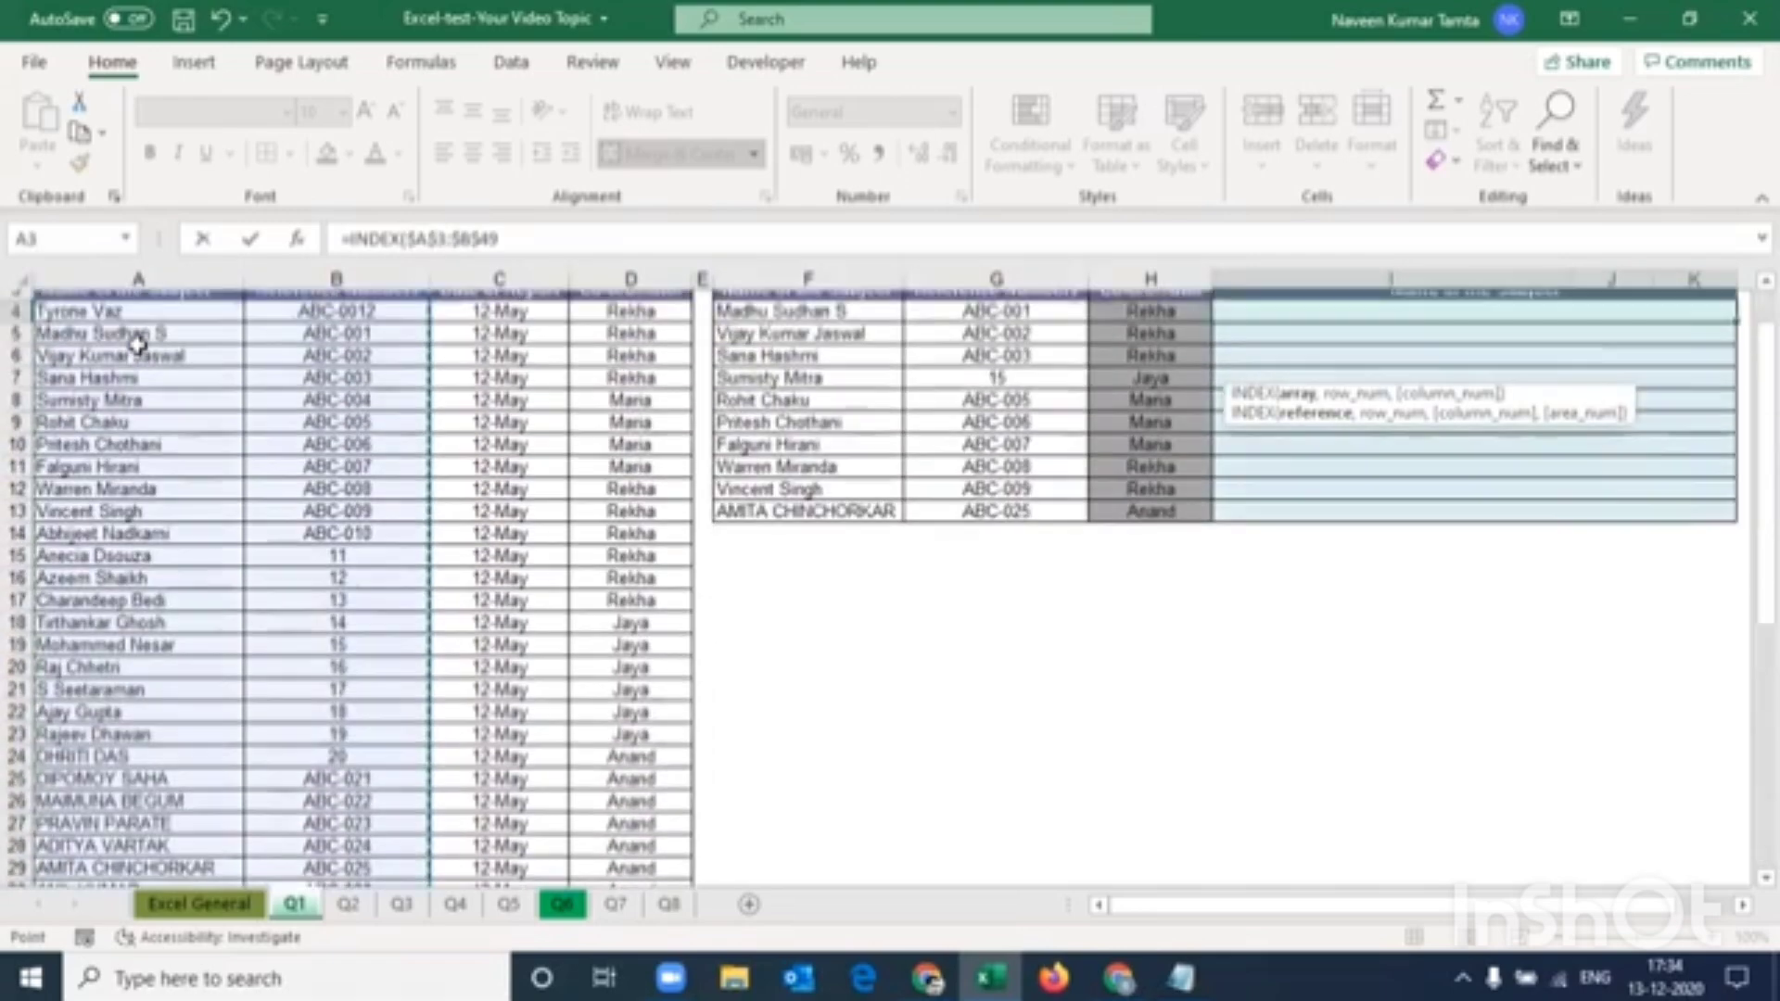
Nest a MATCH function as the INDEX row number, with $G4 as its lookup value
type(", match")
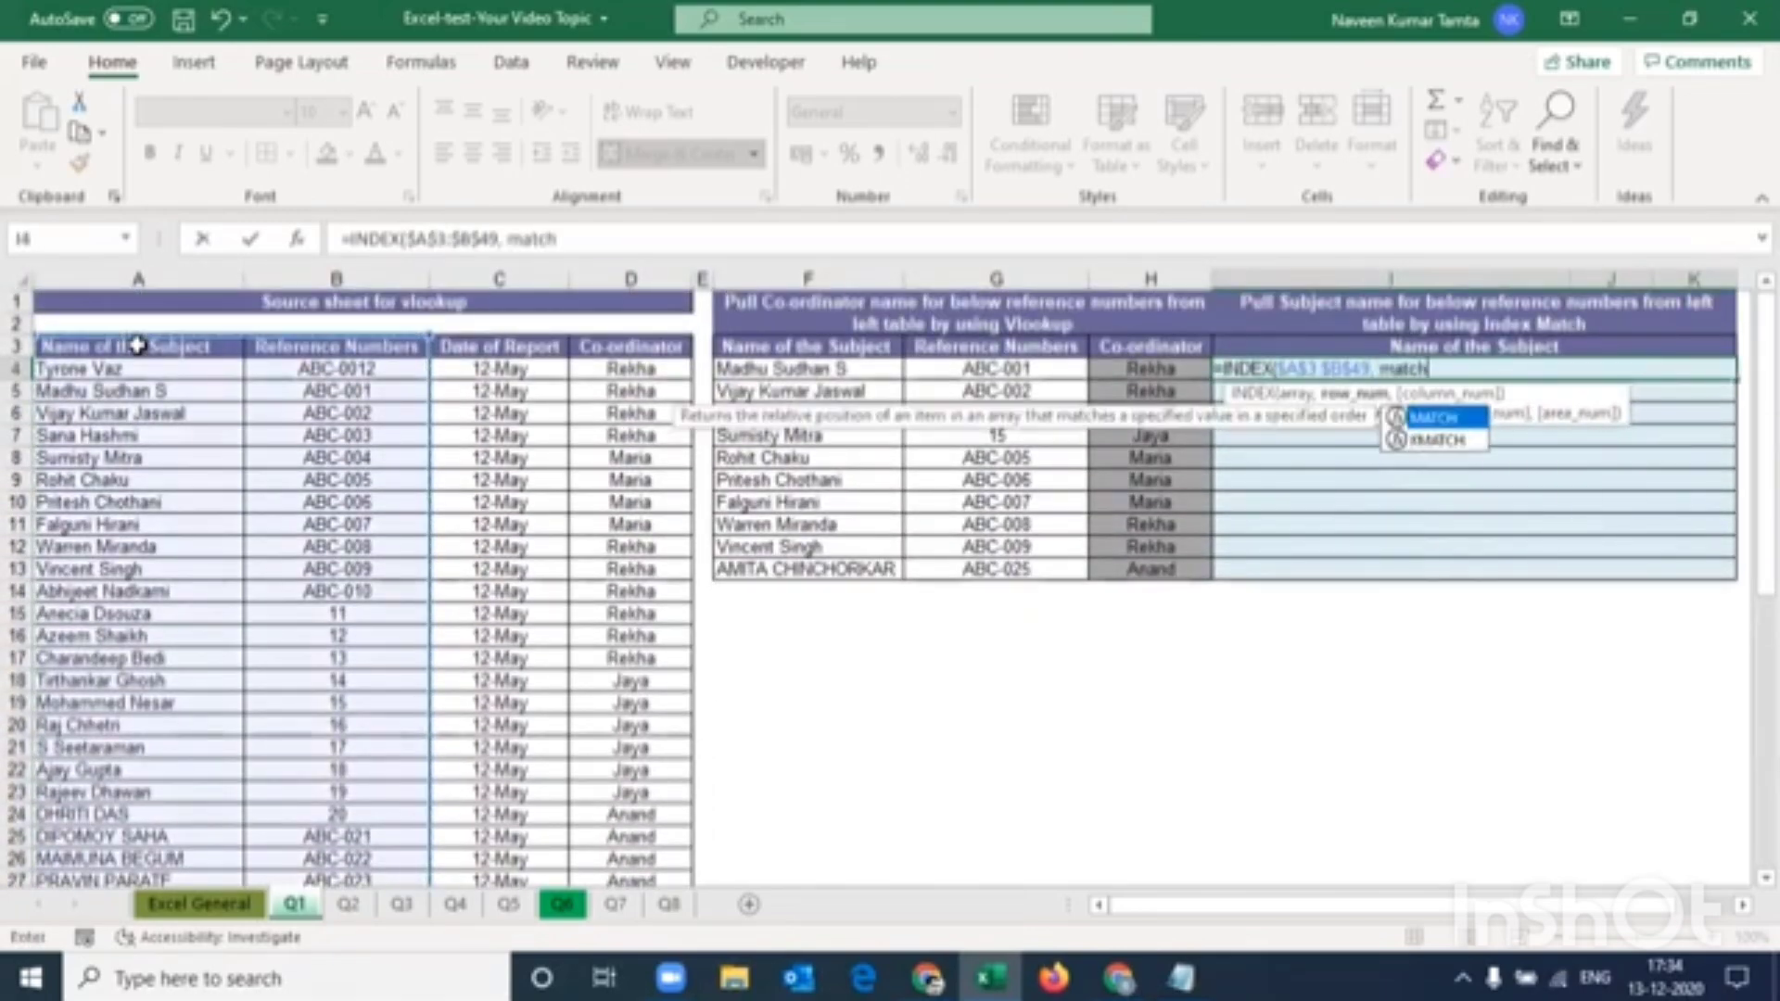
key("Tab")
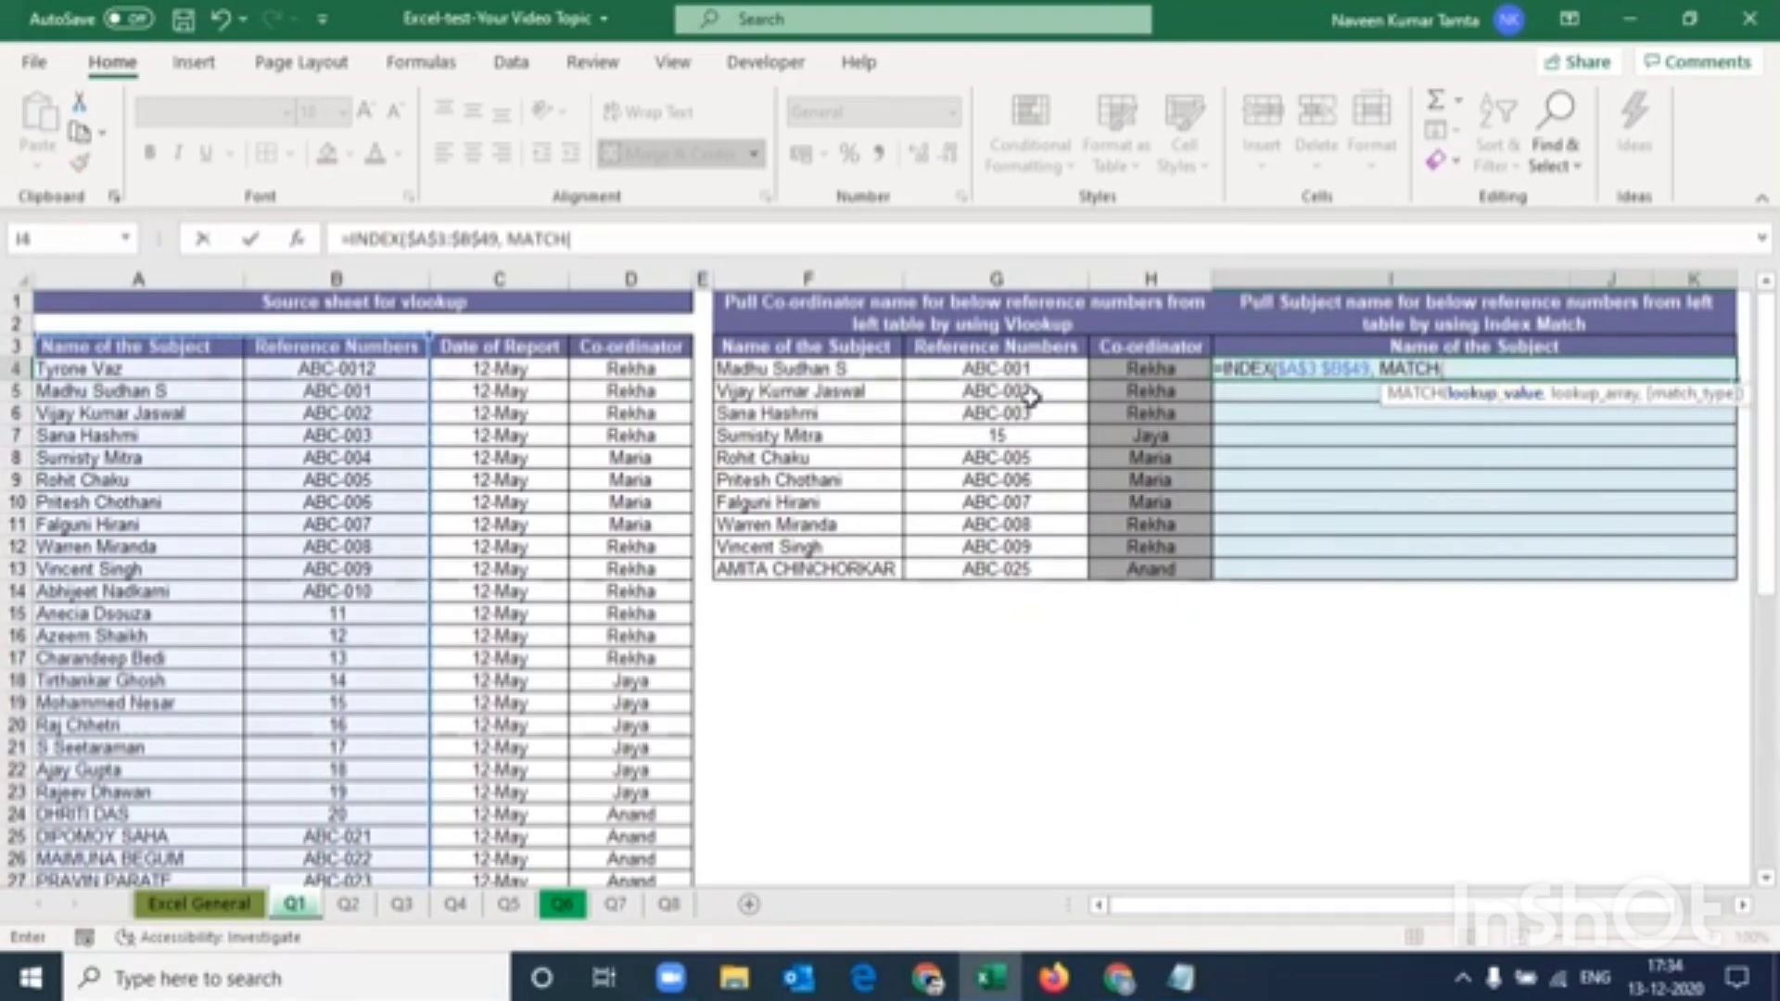
left_click(979, 369)
key("F4")
key("F4")
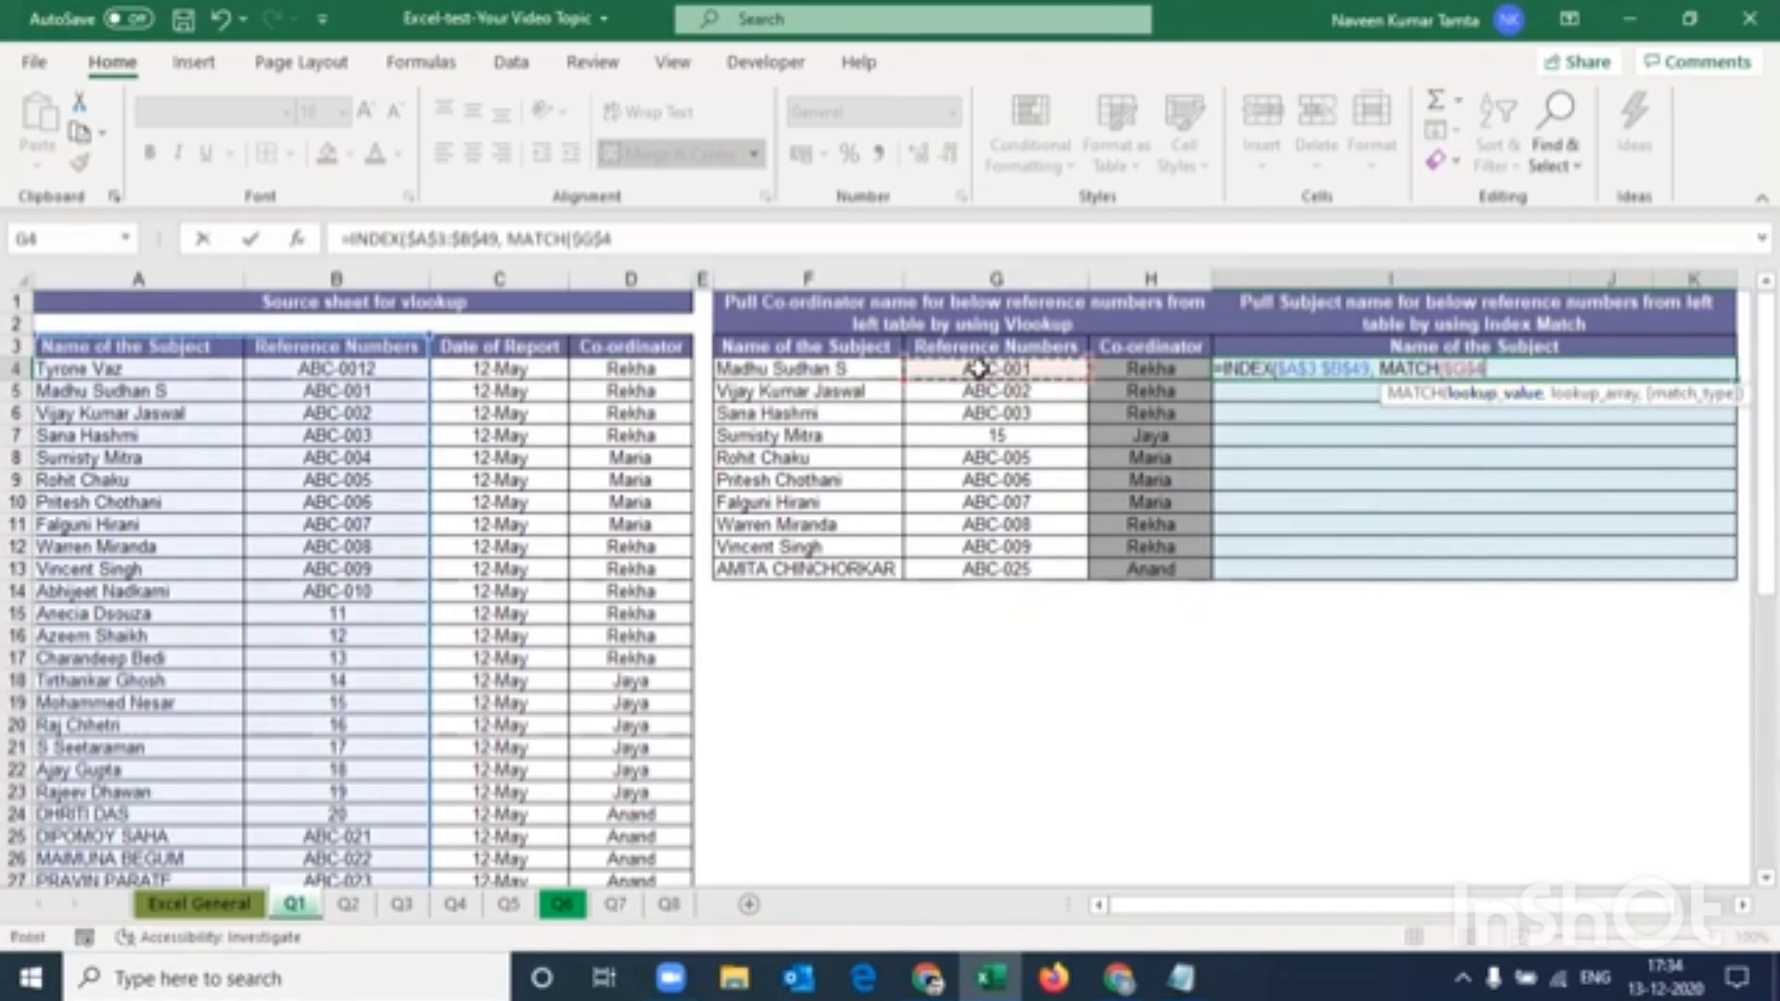
key("F4")
type(",")
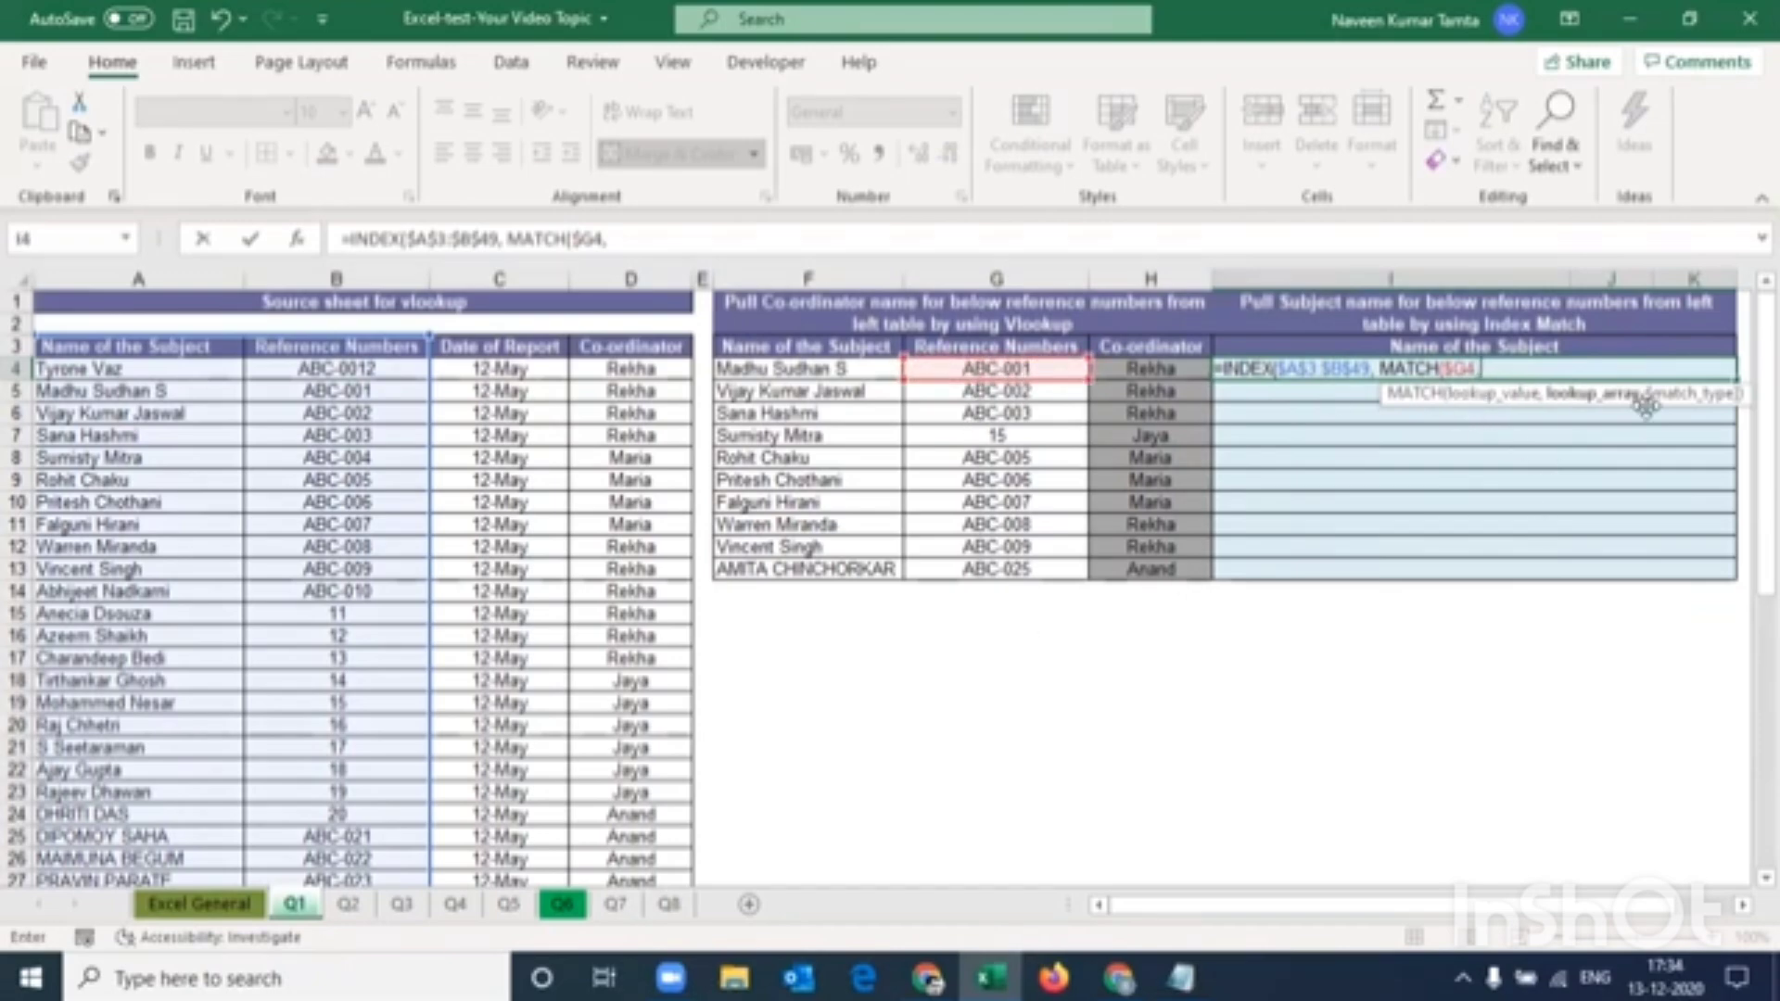
Complete the row MATCH in the I4 formula with $B$3:$B$49 as the lookup array and 0 for exact match
left_click(366, 347)
key("ctrl+shift+Down")
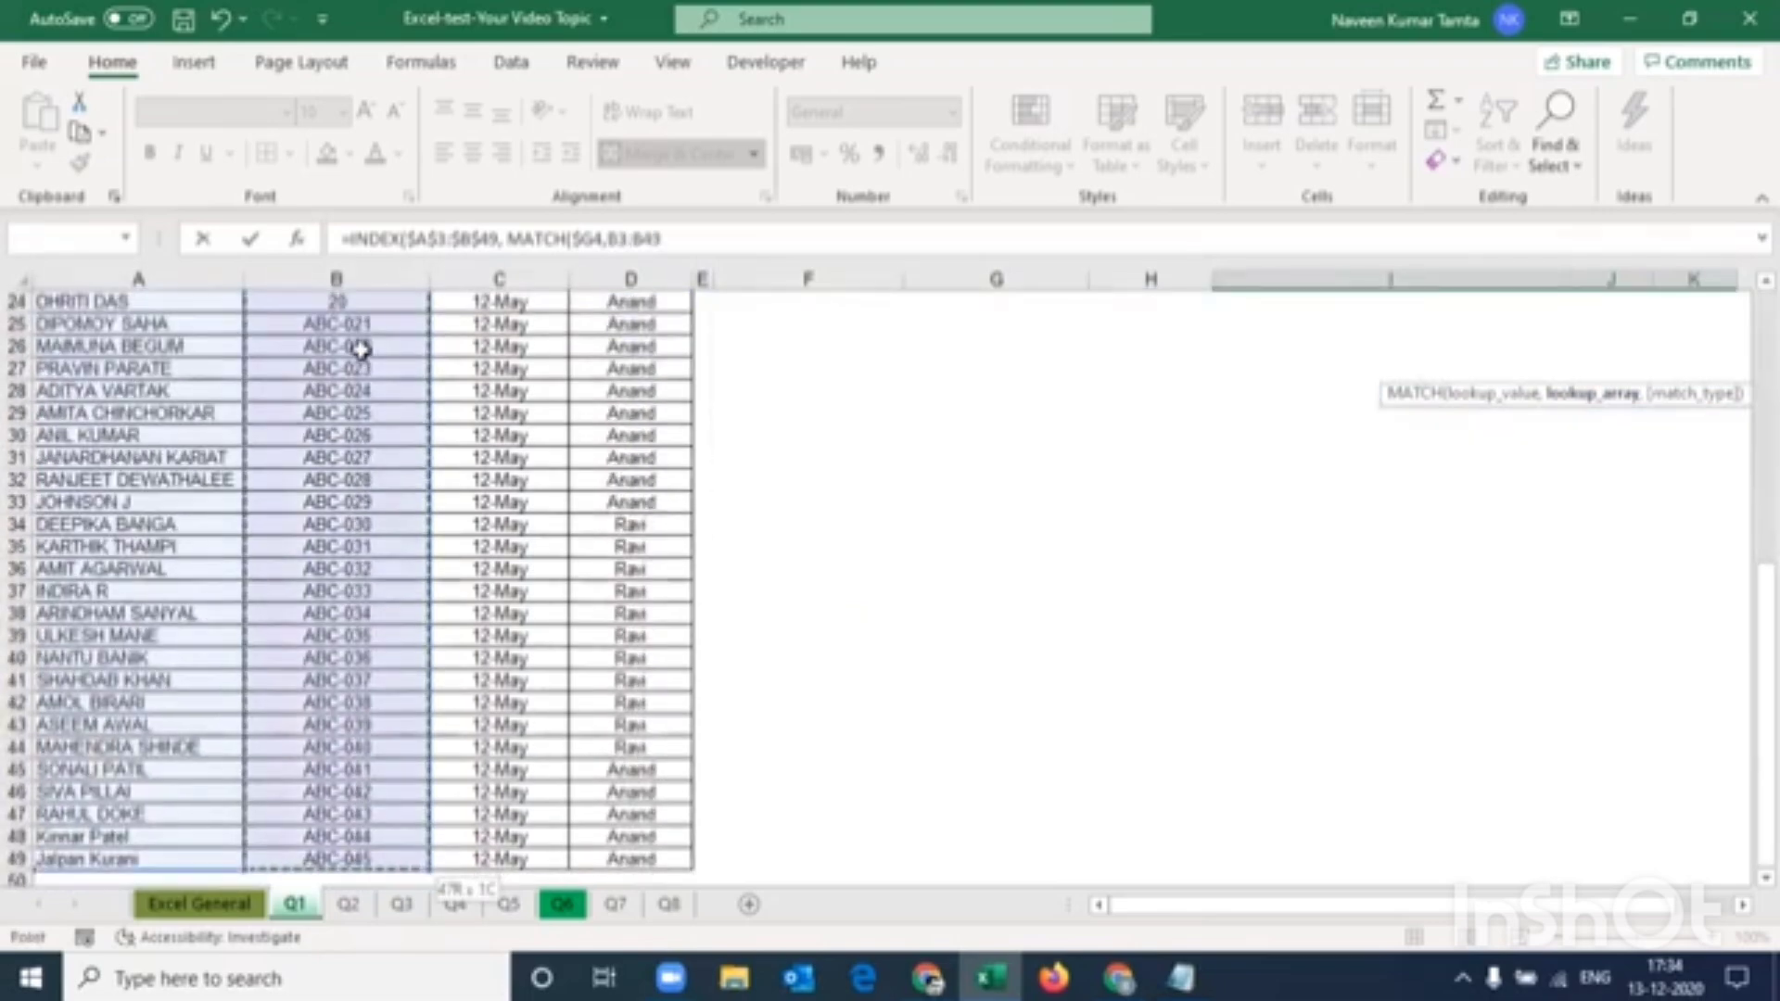
key("F4")
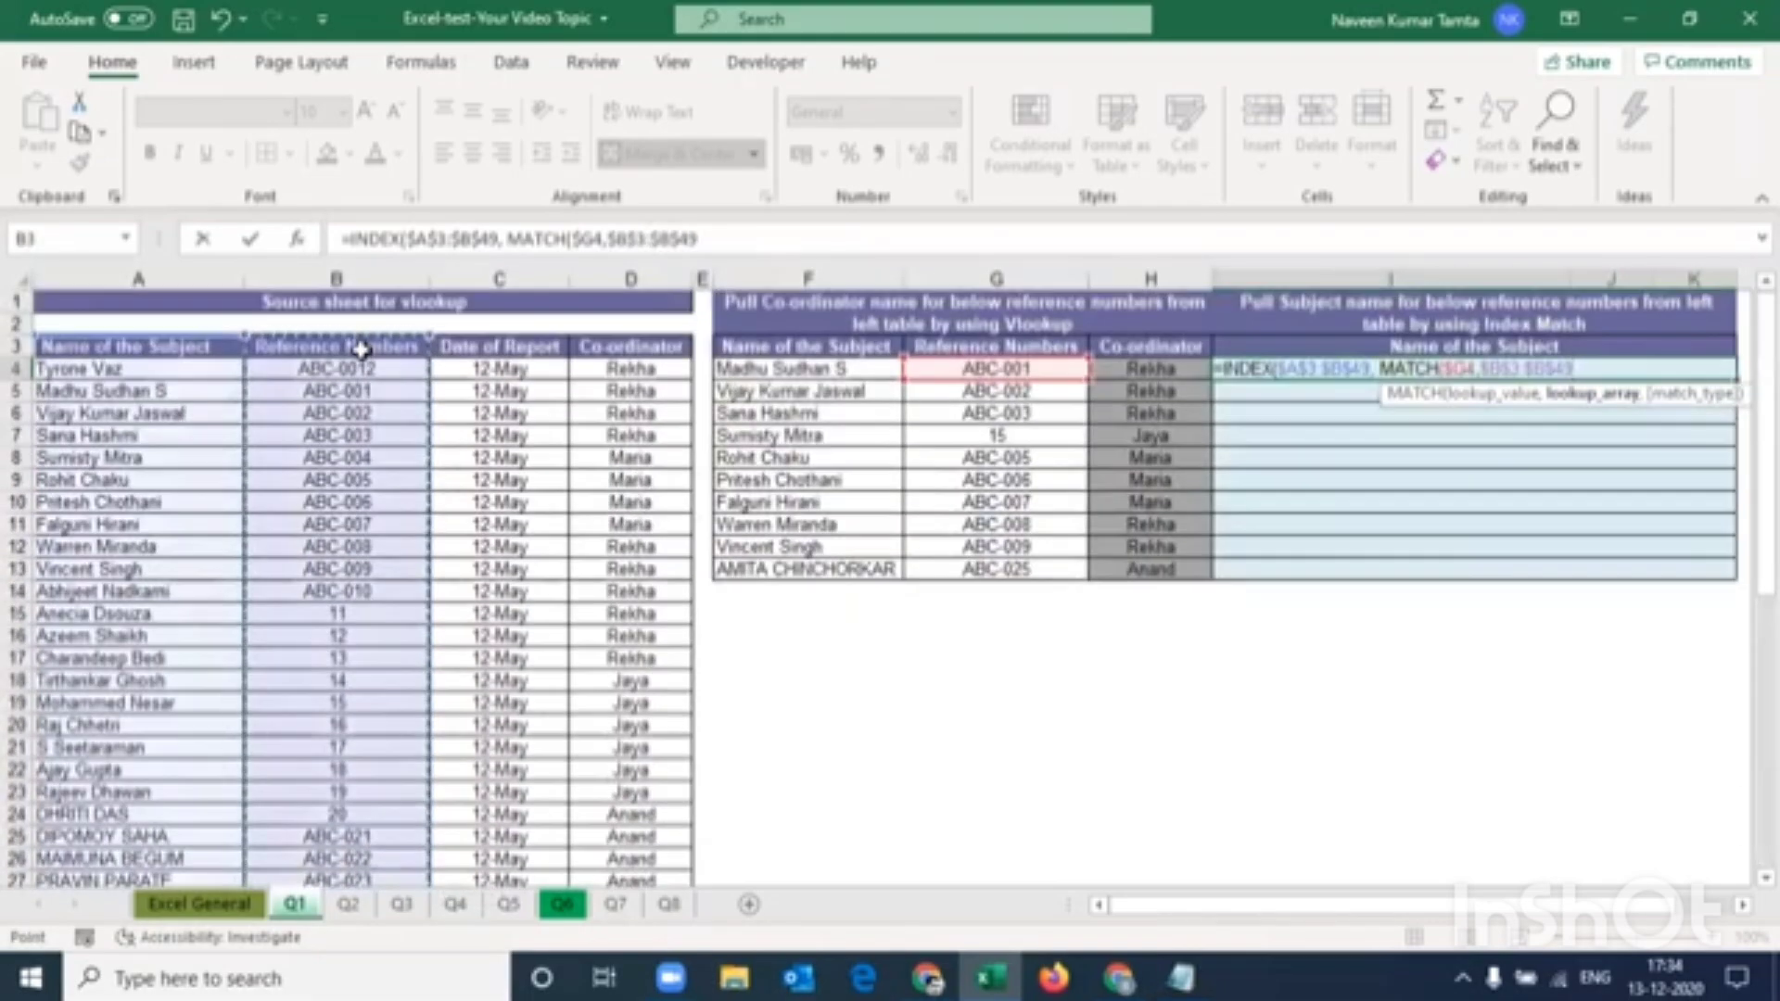
type(",0),")
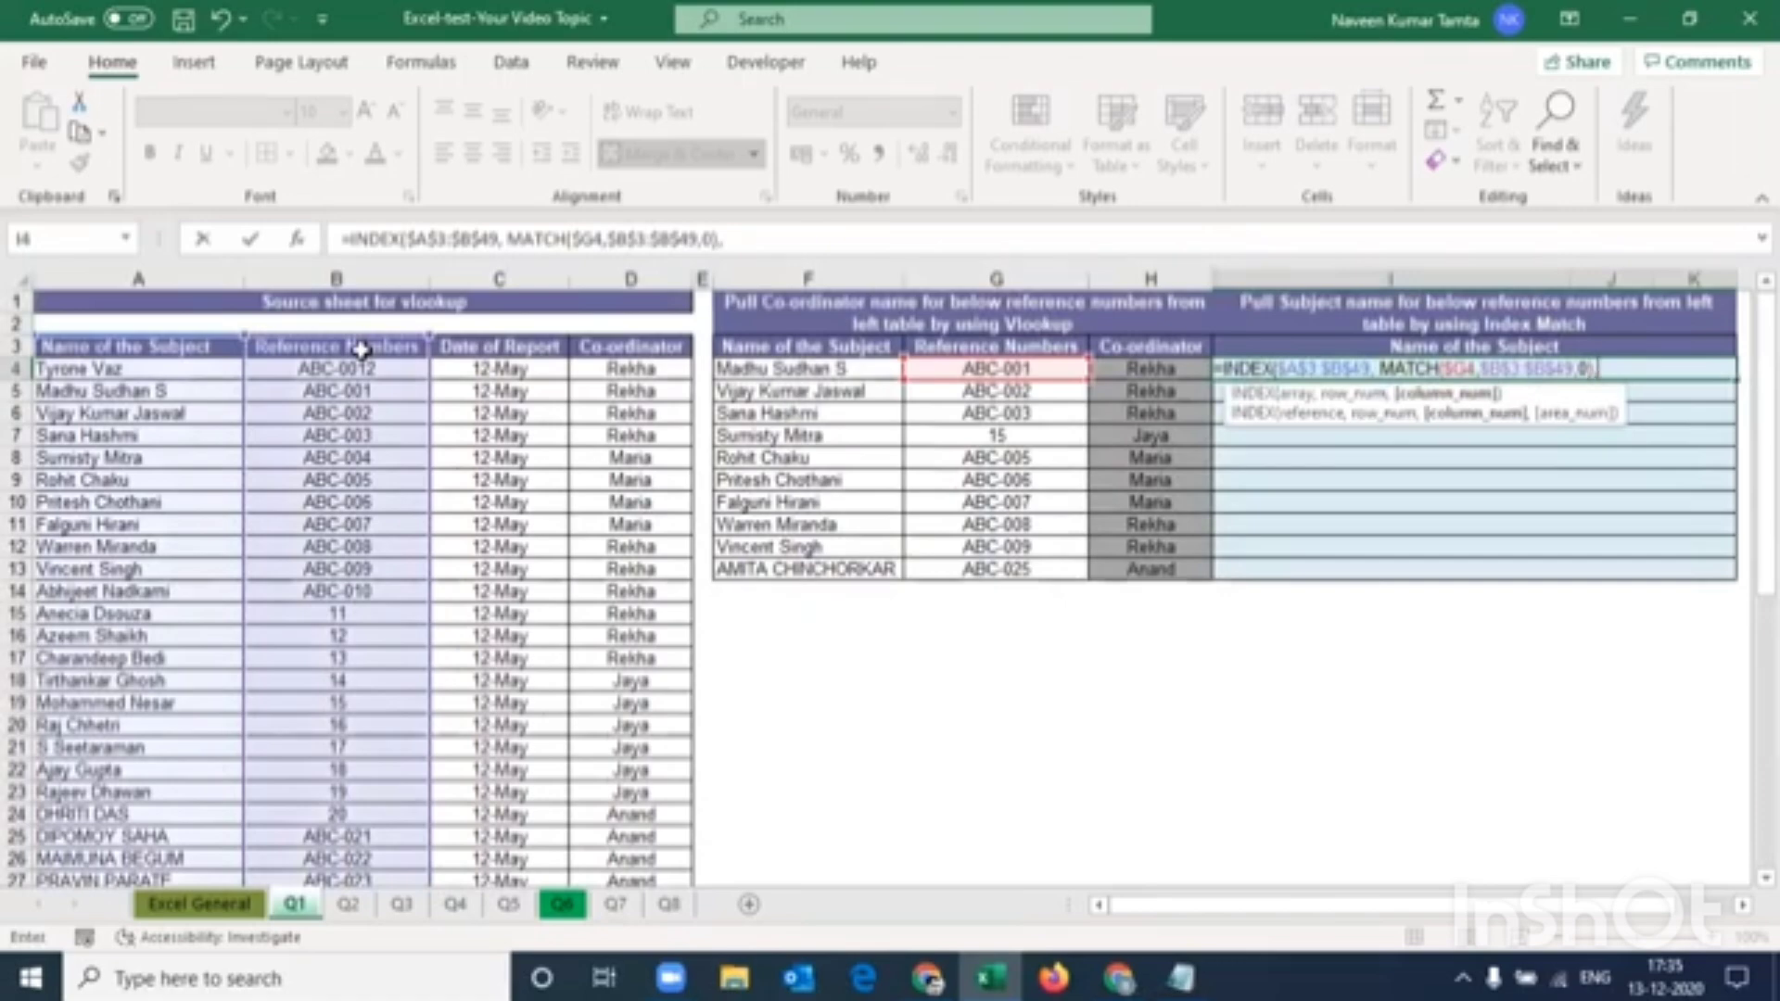
Add a column MATCH of $I$3 in $A$3:$B$3 with exact match 0, and enter the INDEX formula in I4
type(" match")
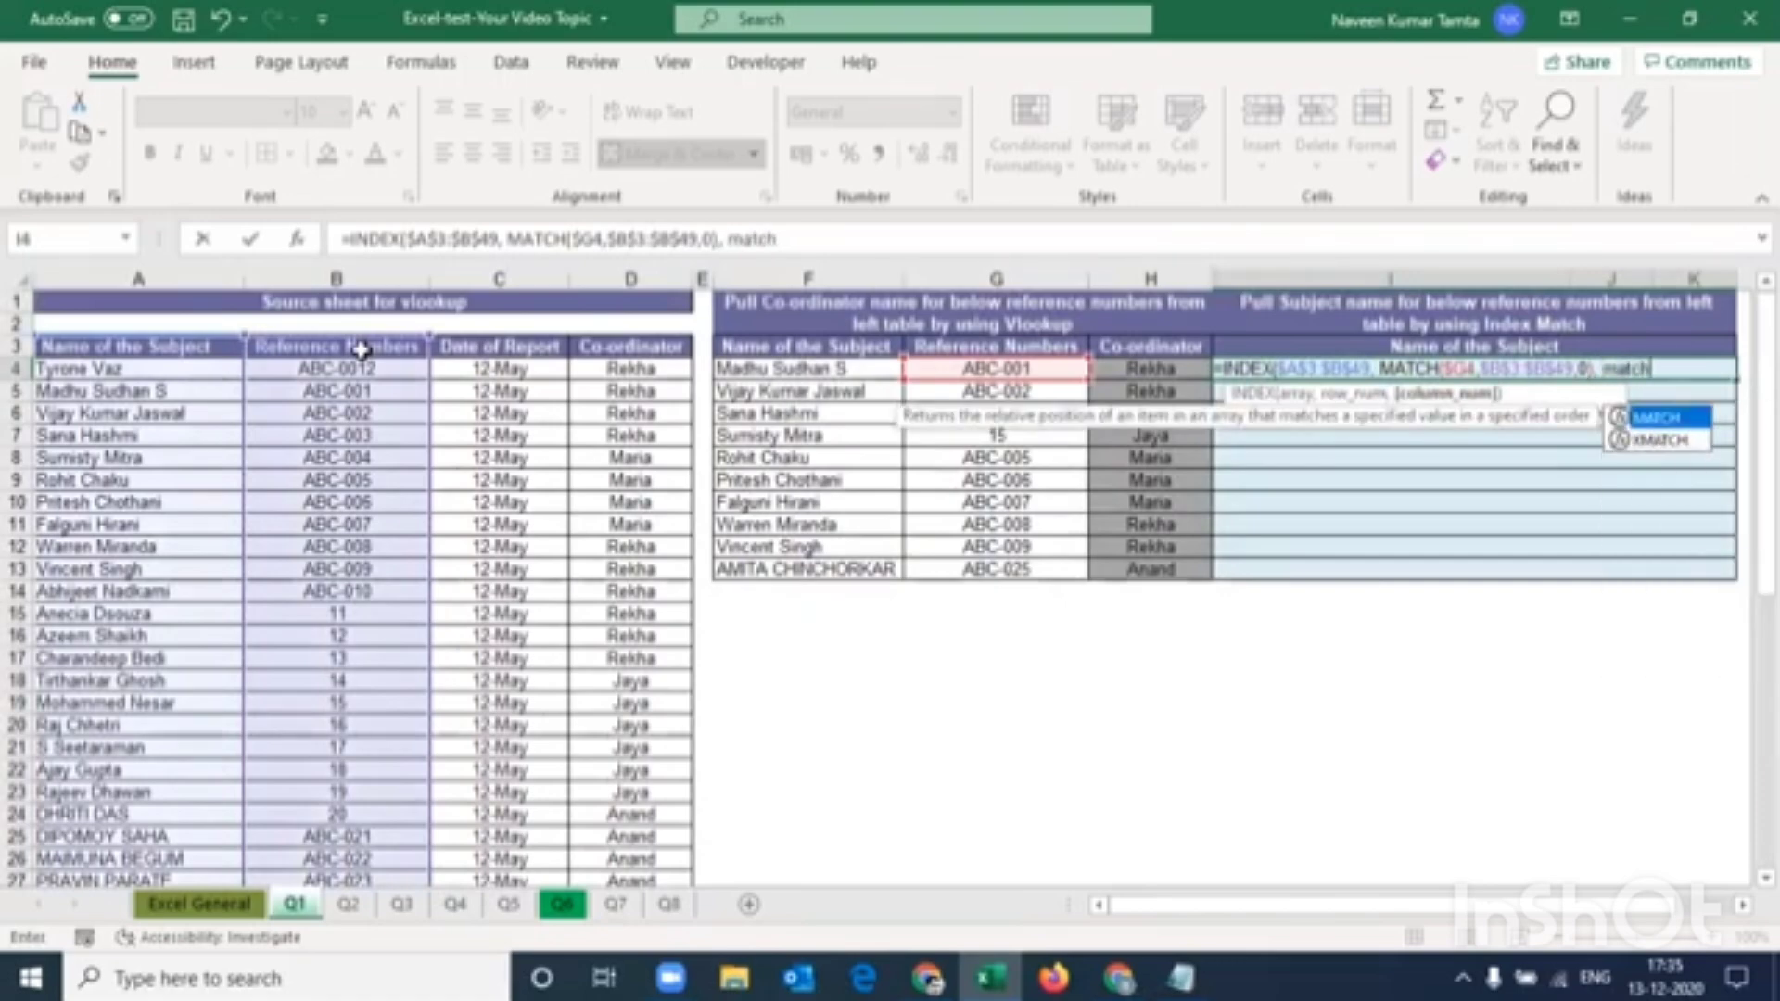
key("Tab")
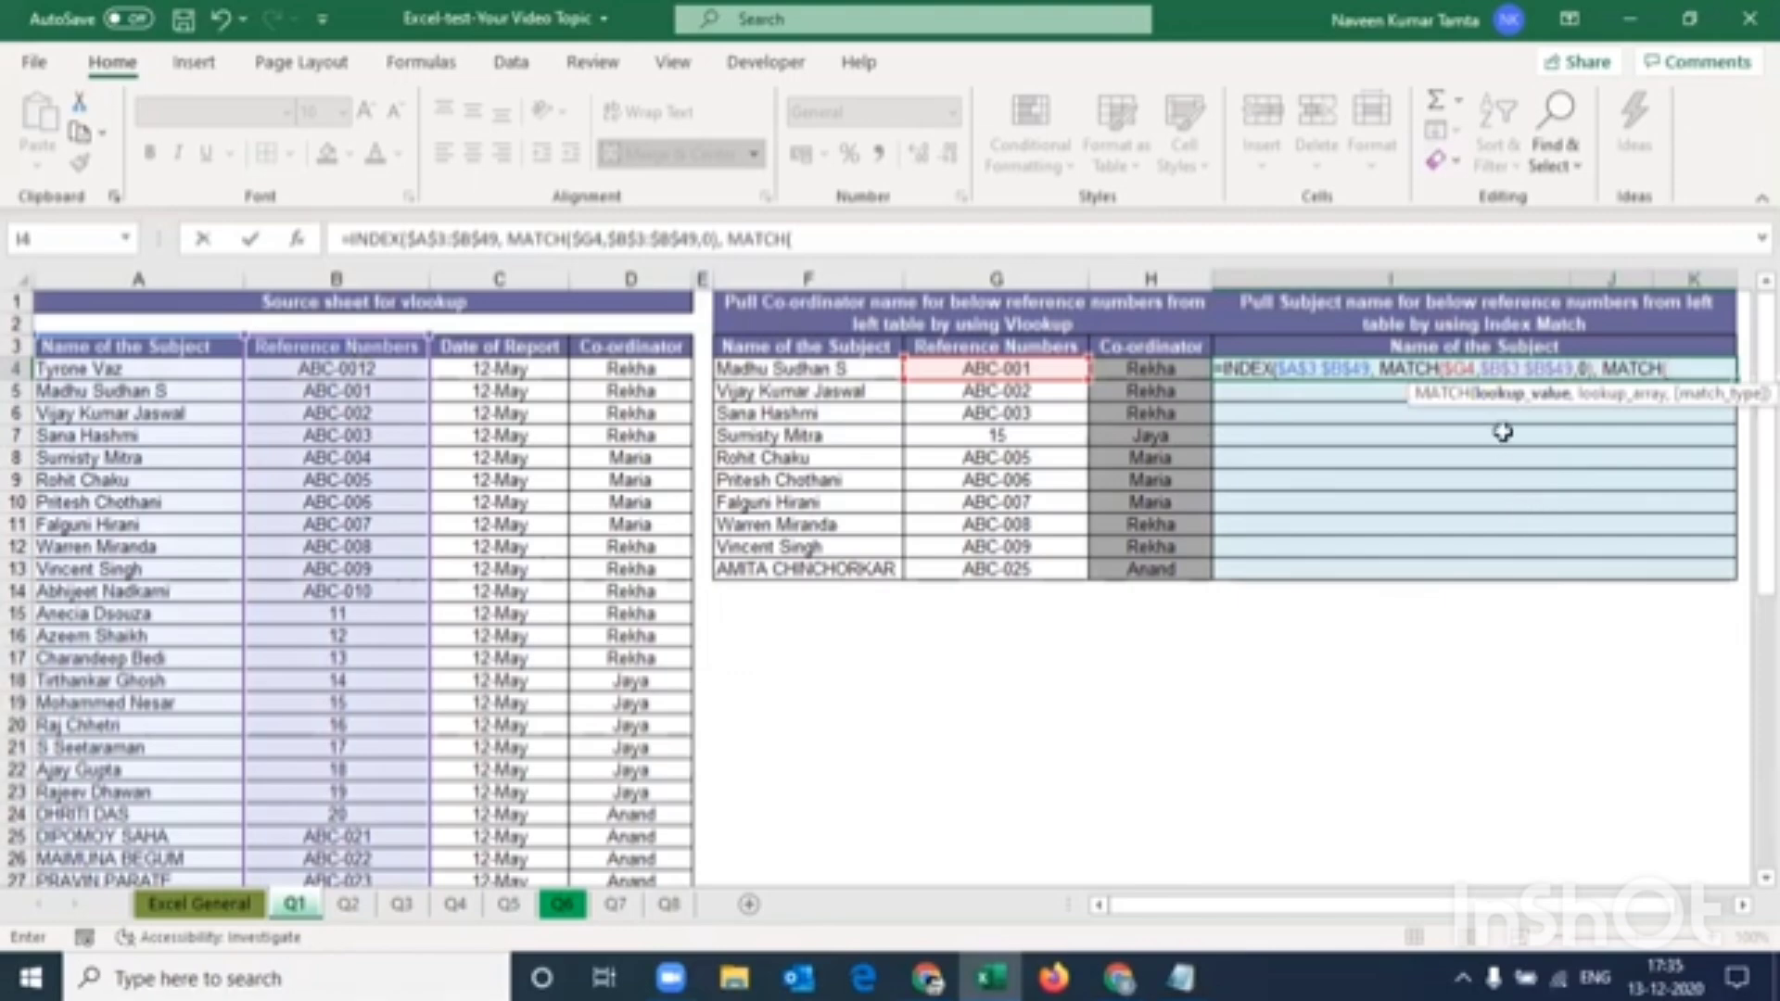
left_click(1483, 346)
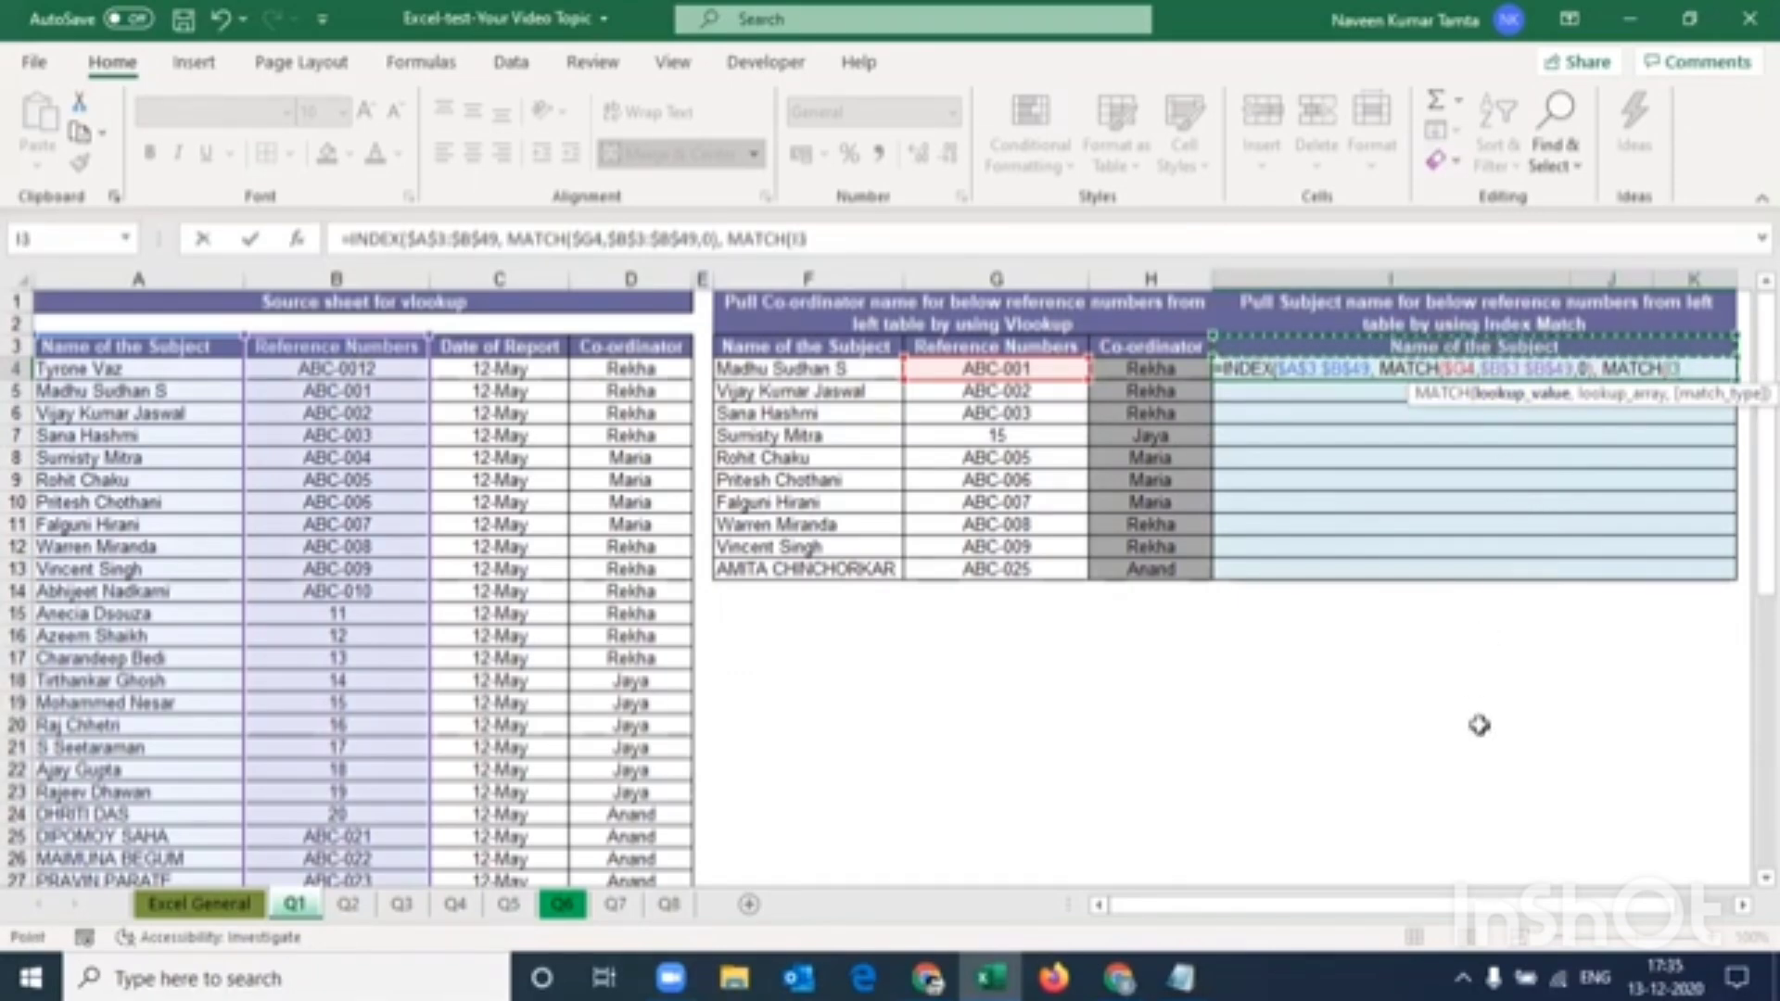
key("F4")
type(",")
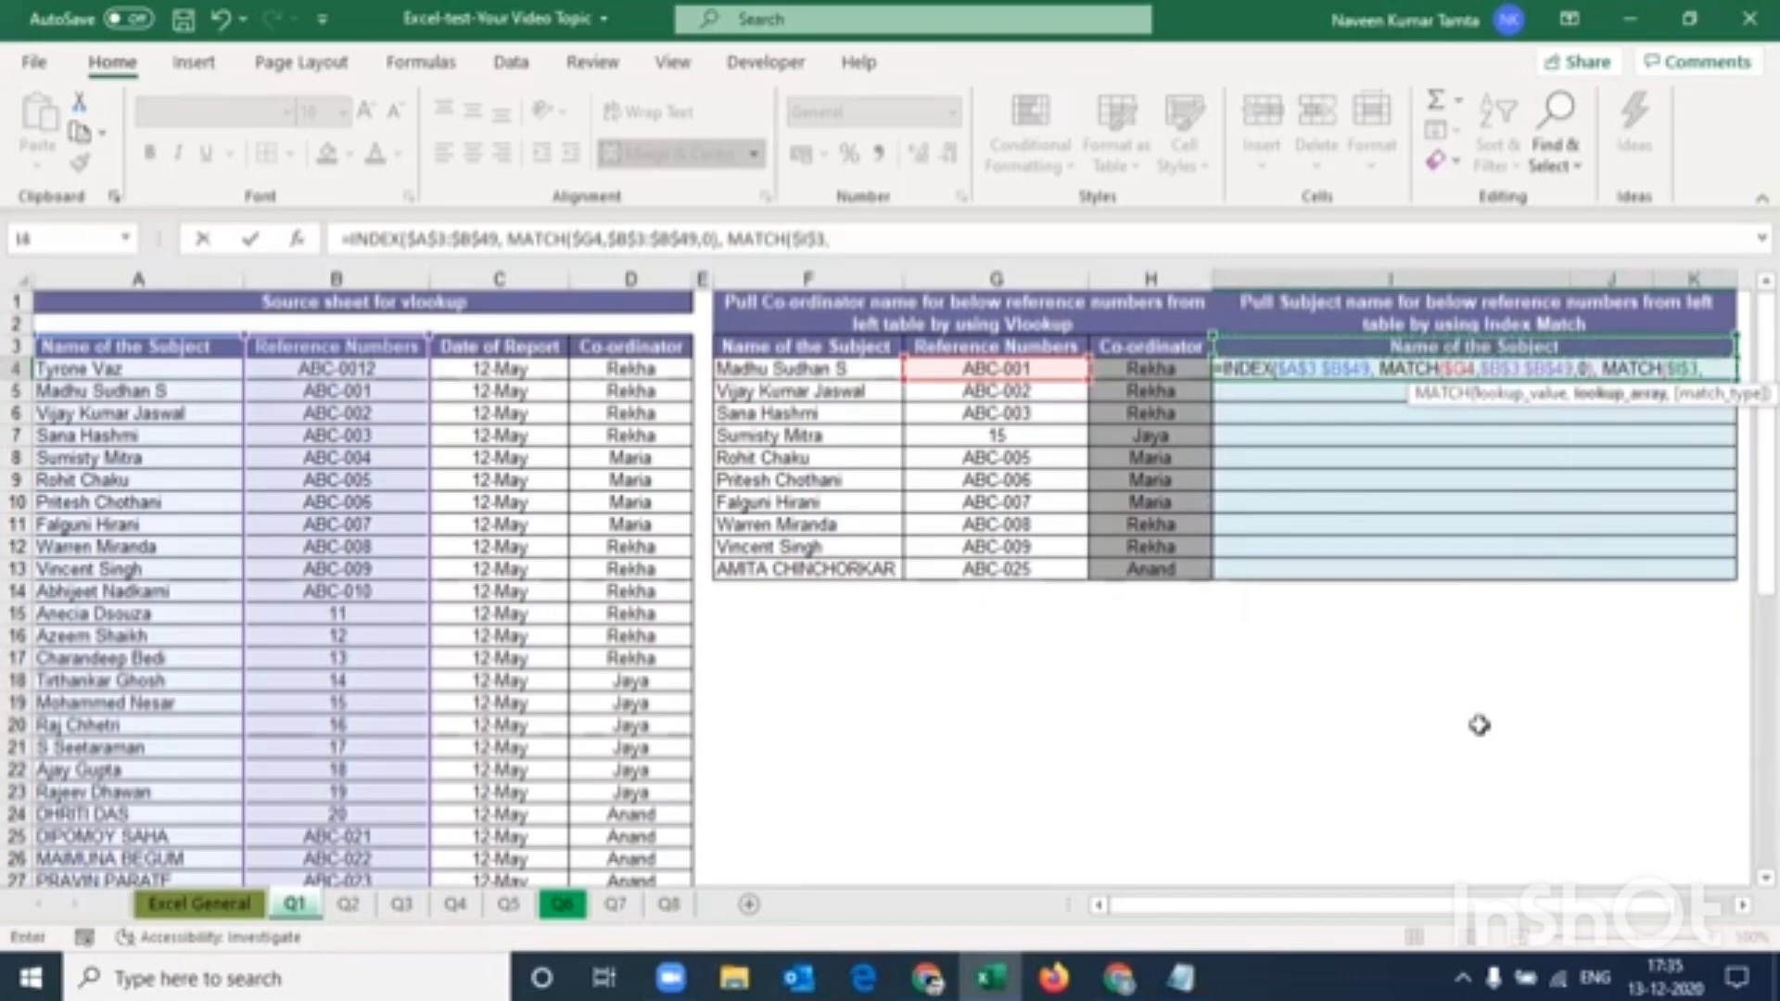
left_click(160, 346)
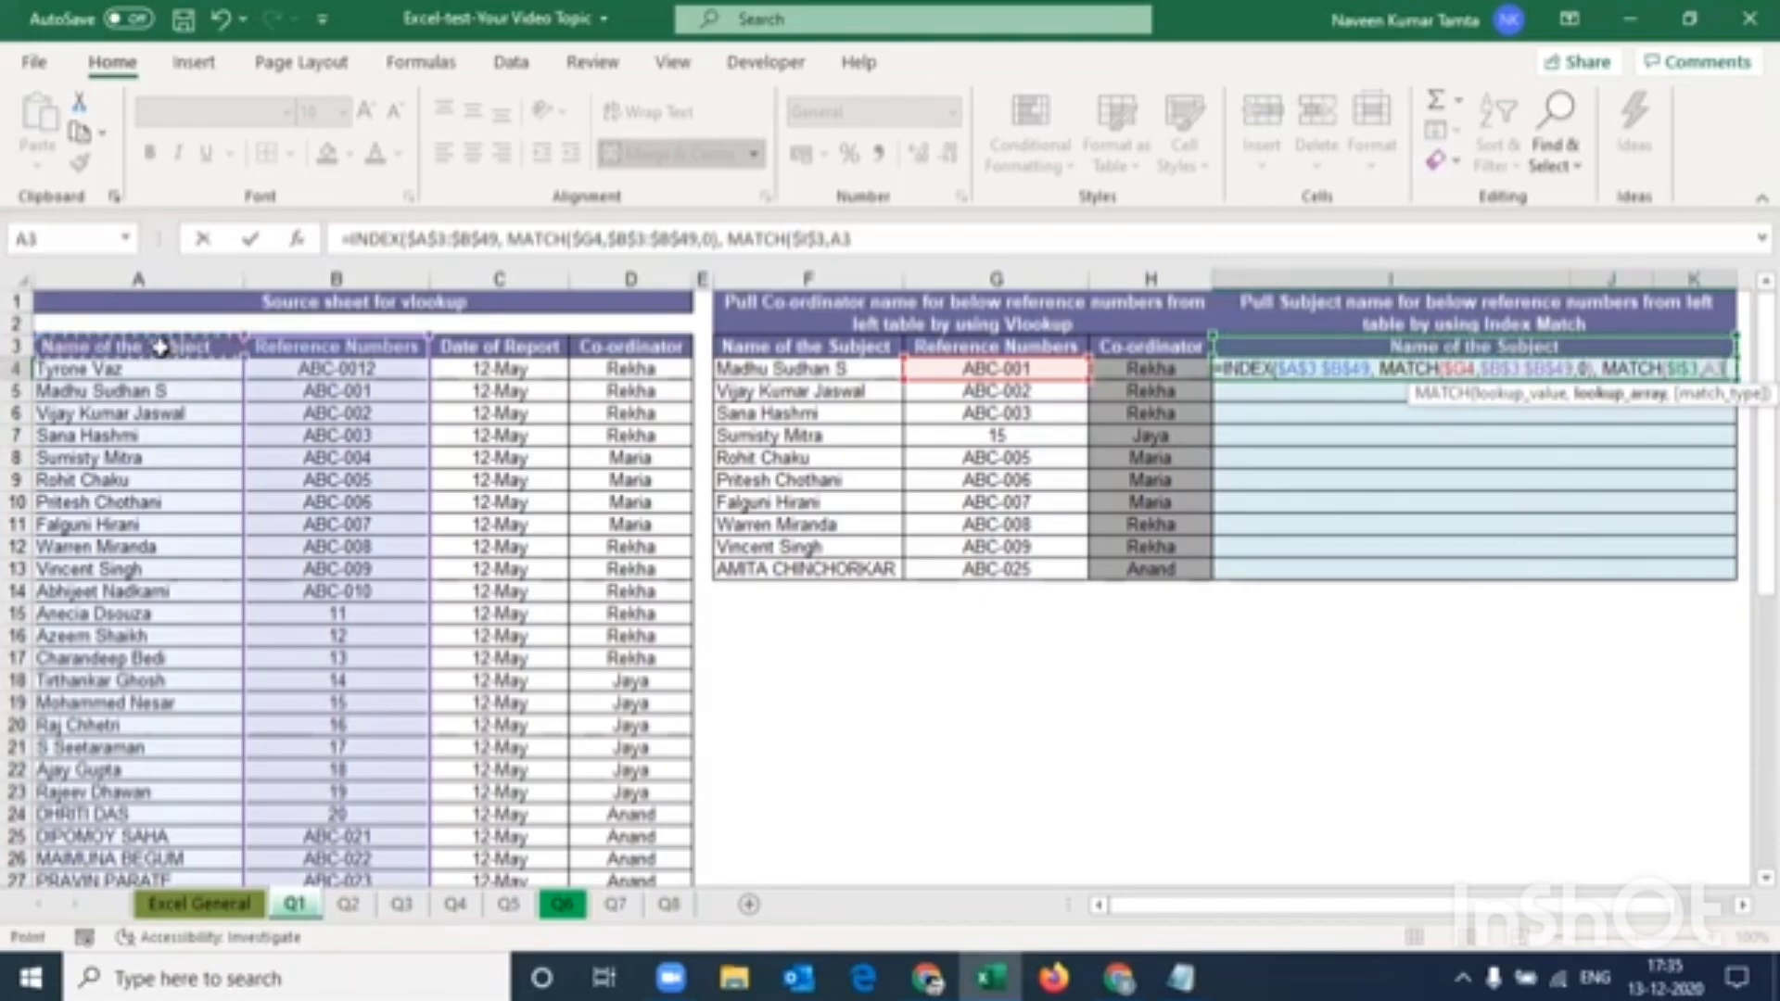
key("shift+Right")
key("F4")
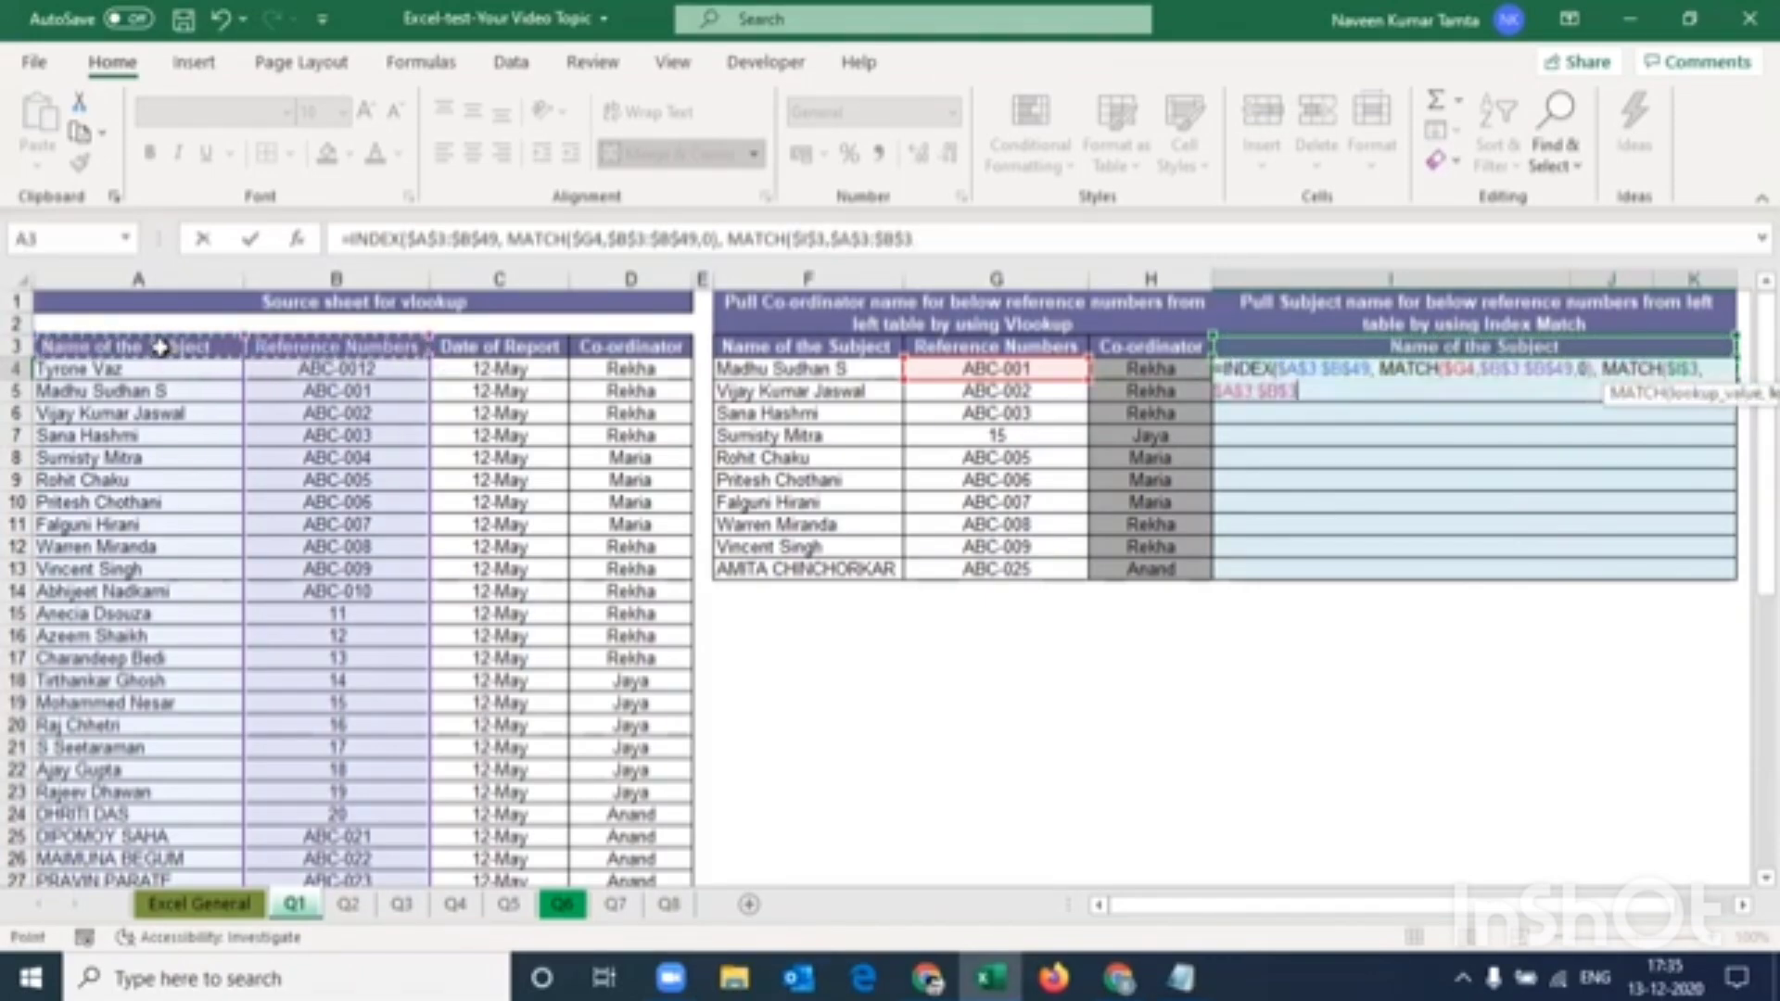
type(",0))")
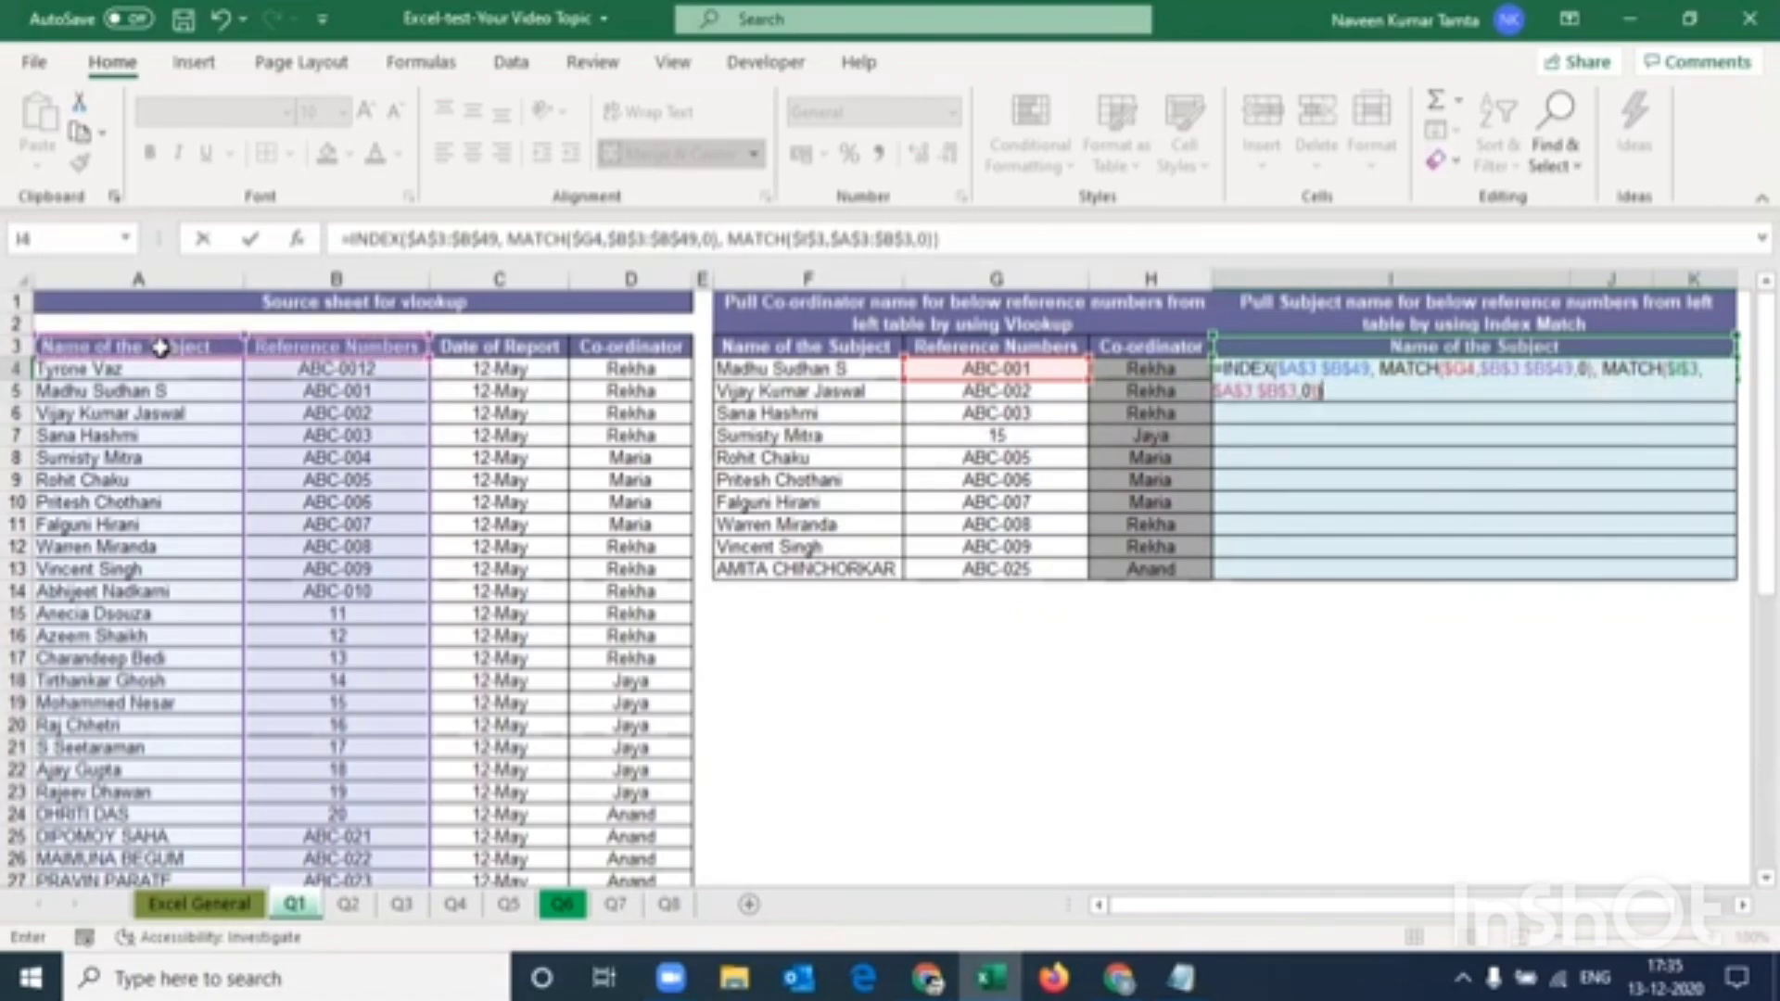
key("ctrl+Return")
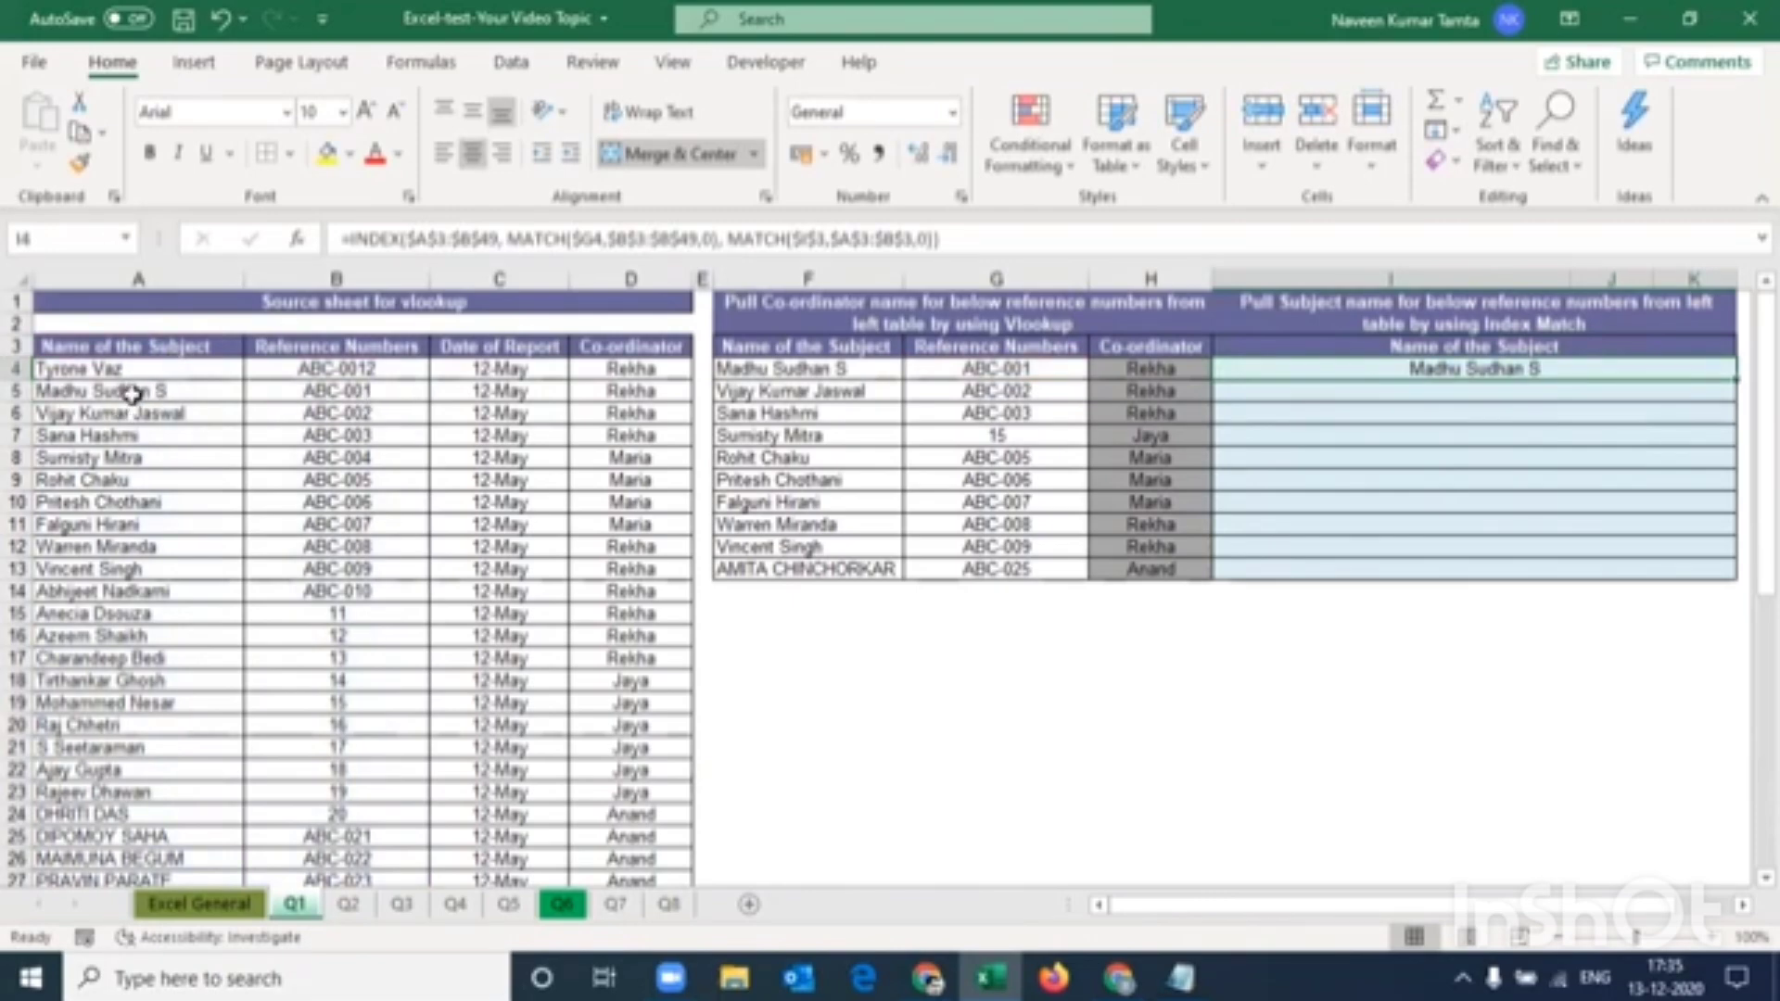
Fill the INDEX MATCH formula from I4 down through I13
key("shift+Down")
key("shift+Down")
key("shift+Down")
key("shift+Down")
key("shift+Down")
key("shift+Down")
key("shift+Down")
key("shift+Down")
key("shift+Down")
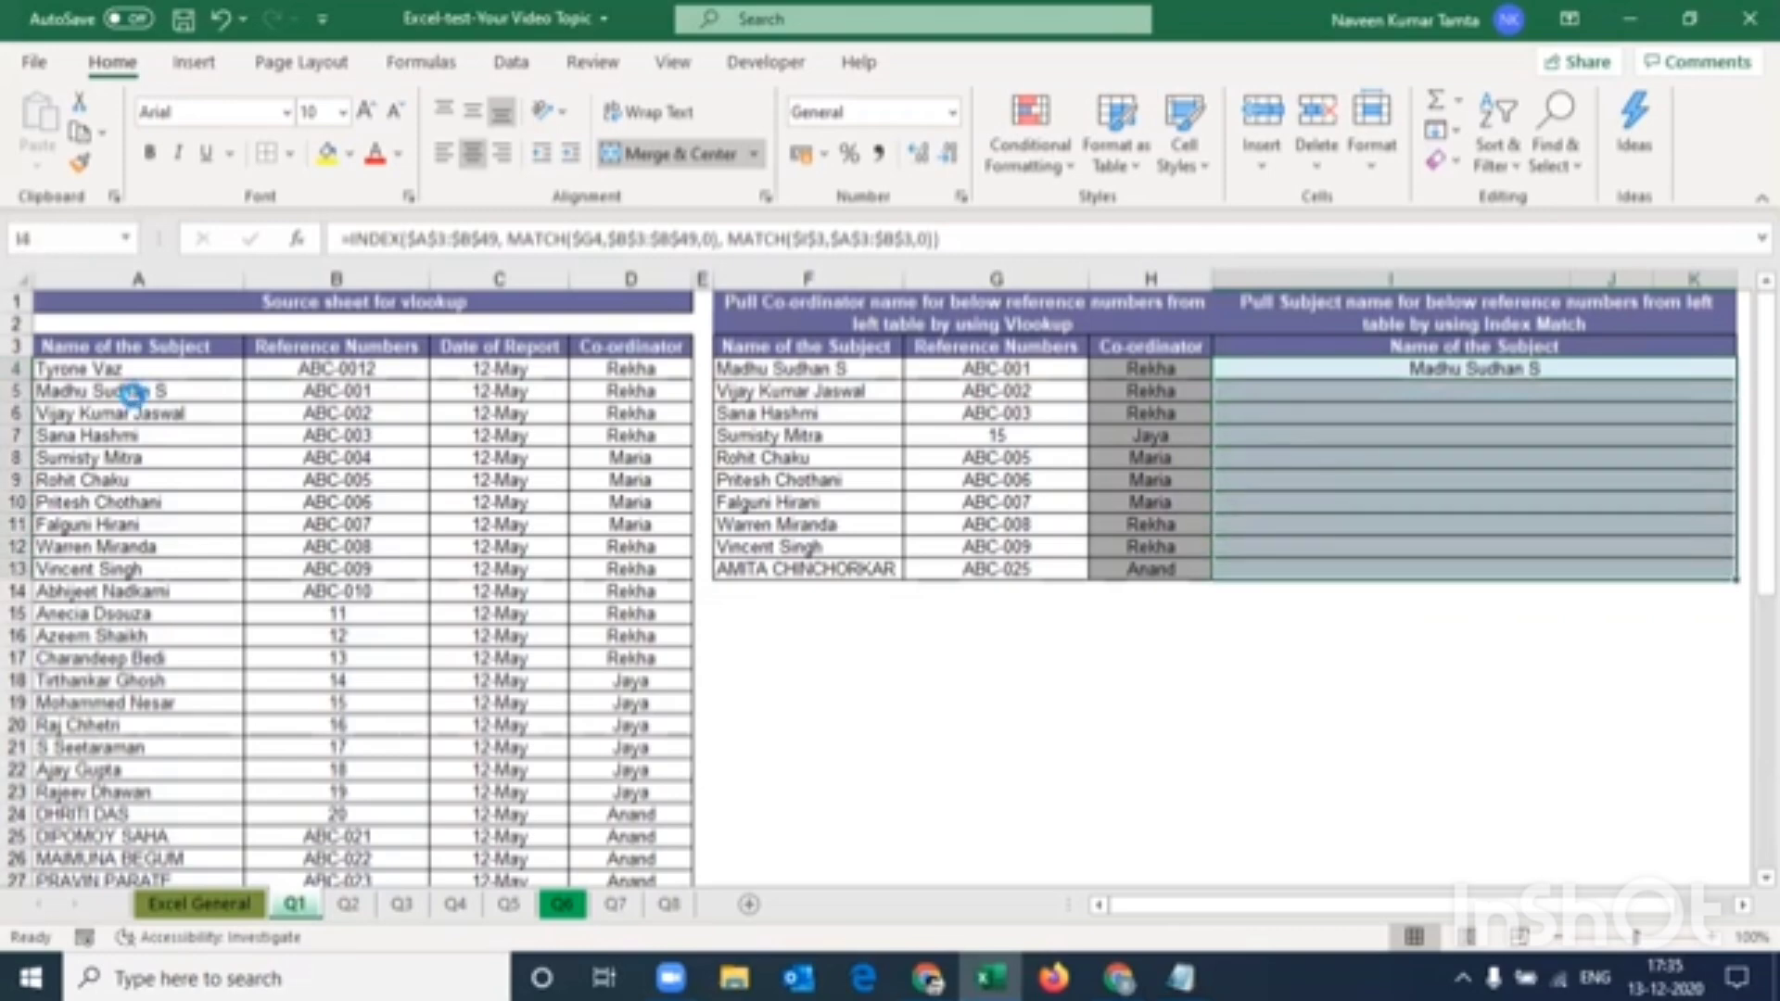
key("ctrl+d")
Examine row 7 of the lookup table, comparing its reference number with the looked-up co-ordinator and subject name
key("Down")
key("Down")
key("Left")
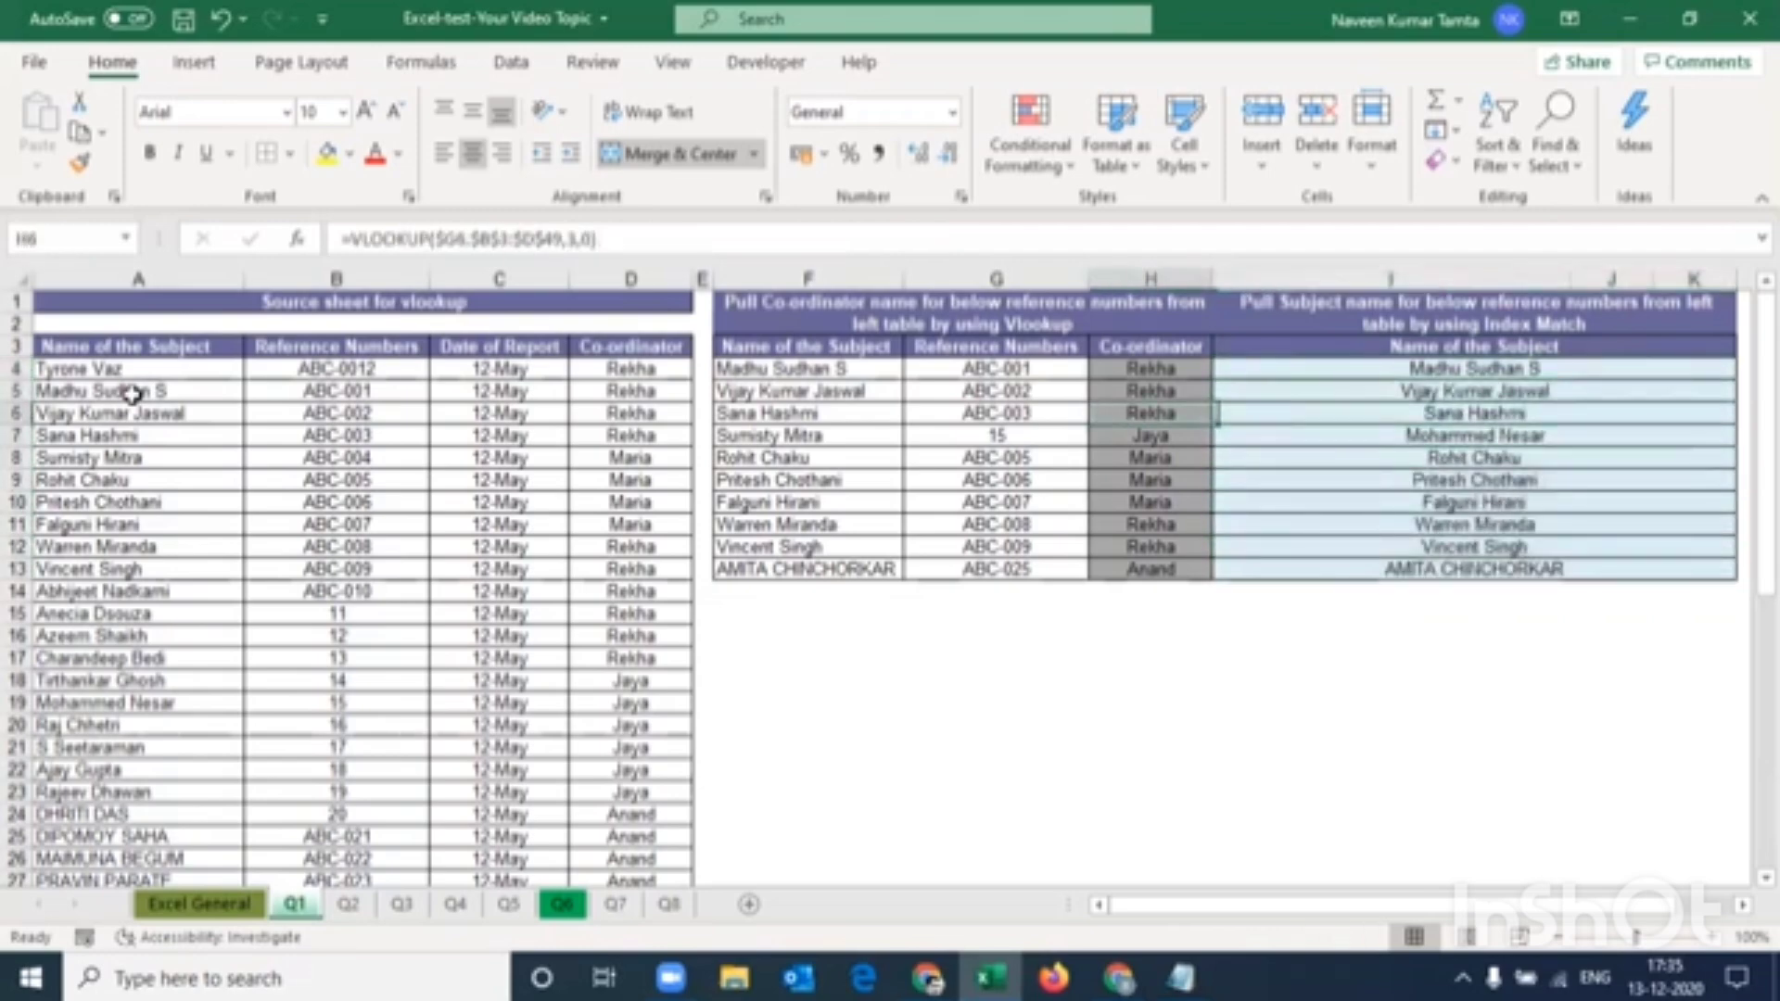
key("Down")
key("Left")
key("Left")
key("Left")
key("Right")
key("Right")
key("shift+Right")
key("shift+Right")
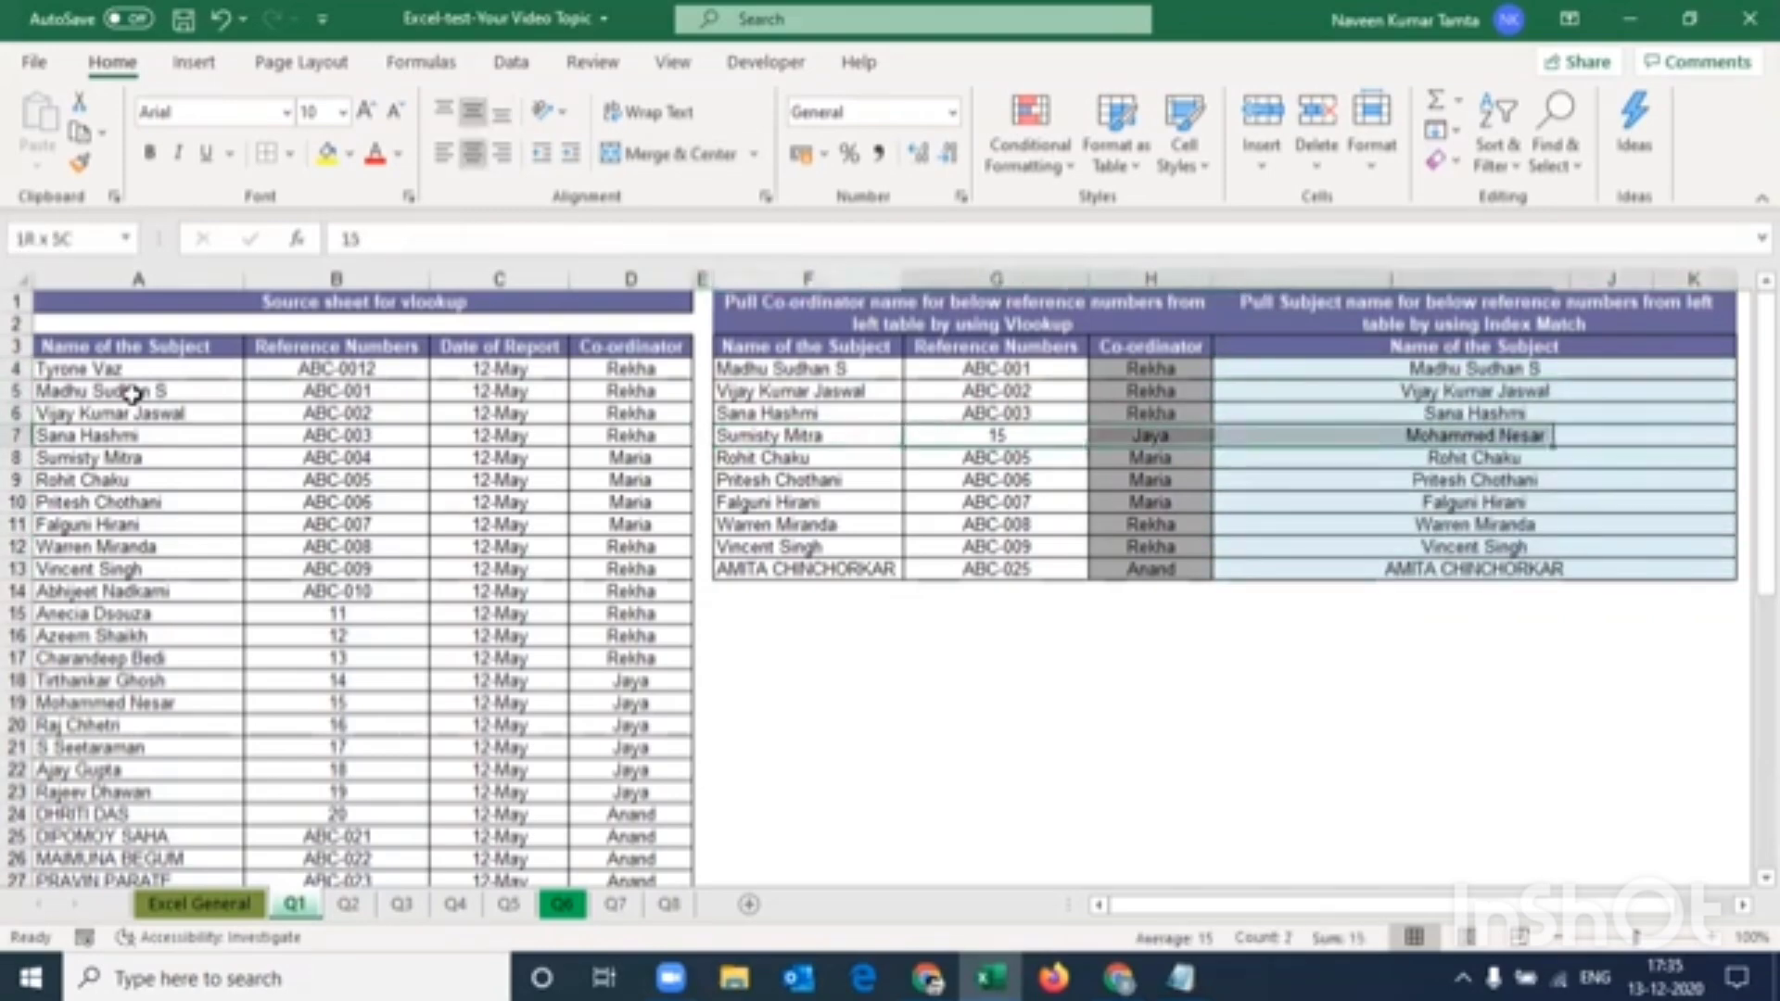
scroll(132, 394, "right", 1)
key("Right")
key("Right")
key("Right")
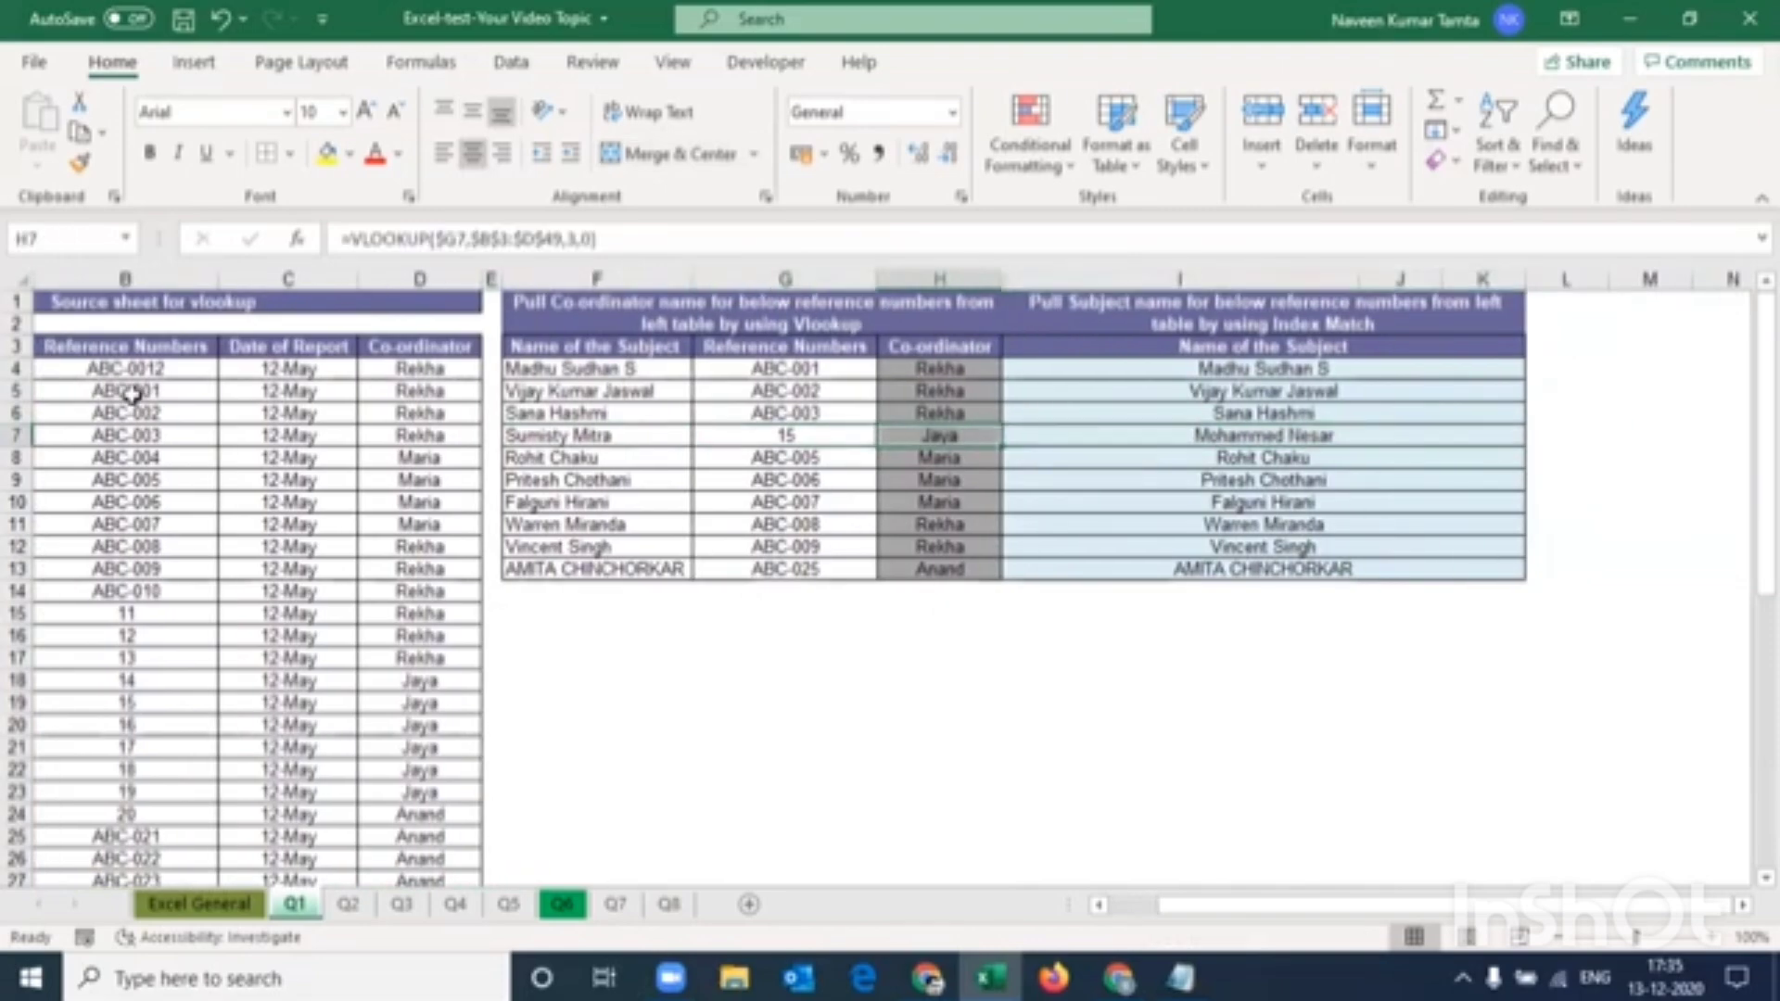
Find reference number 15 in the source table and compare its subject name with the INDEX MATCH result in I7
key("Left")
key("Left")
key("Left")
key("Left")
key("Left")
key("Left")
key("Left")
key("Left")
key("Left")
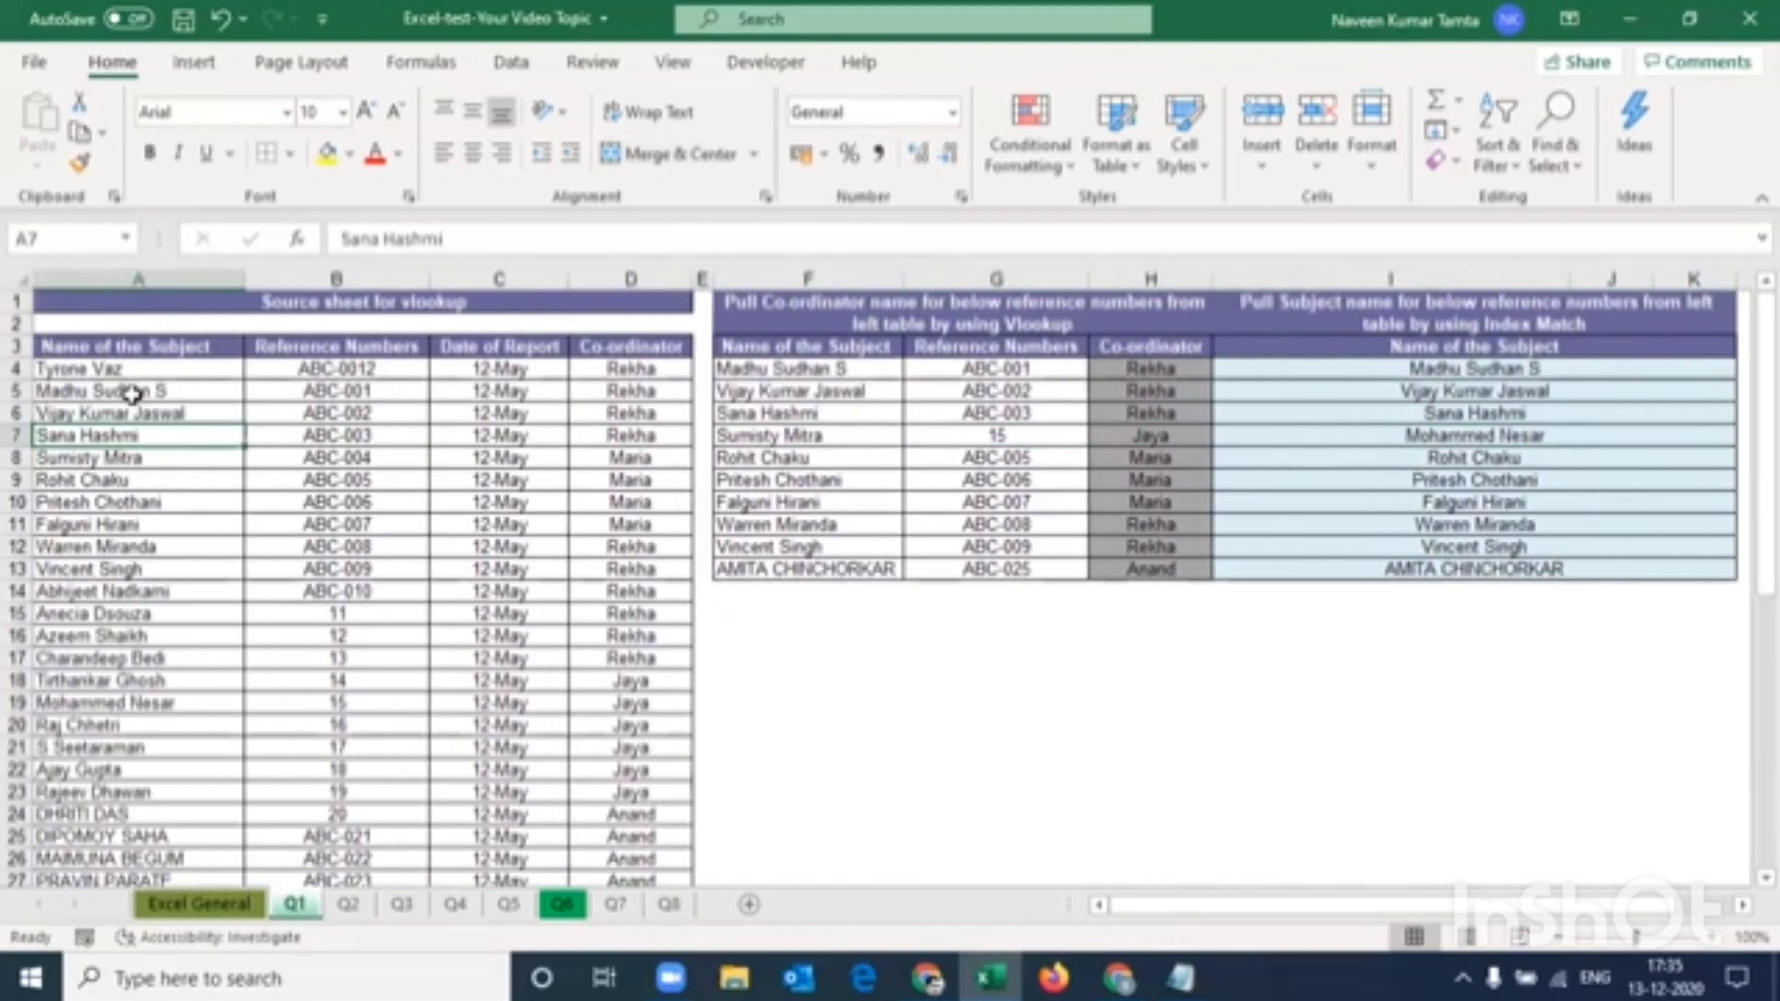
key("Down")
key("Down")
key("Down")
key("Down")
key("Down")
key("Down")
key("Down")
key("Down")
key("Right")
key("Down")
key("Down")
key("Down")
key("Down")
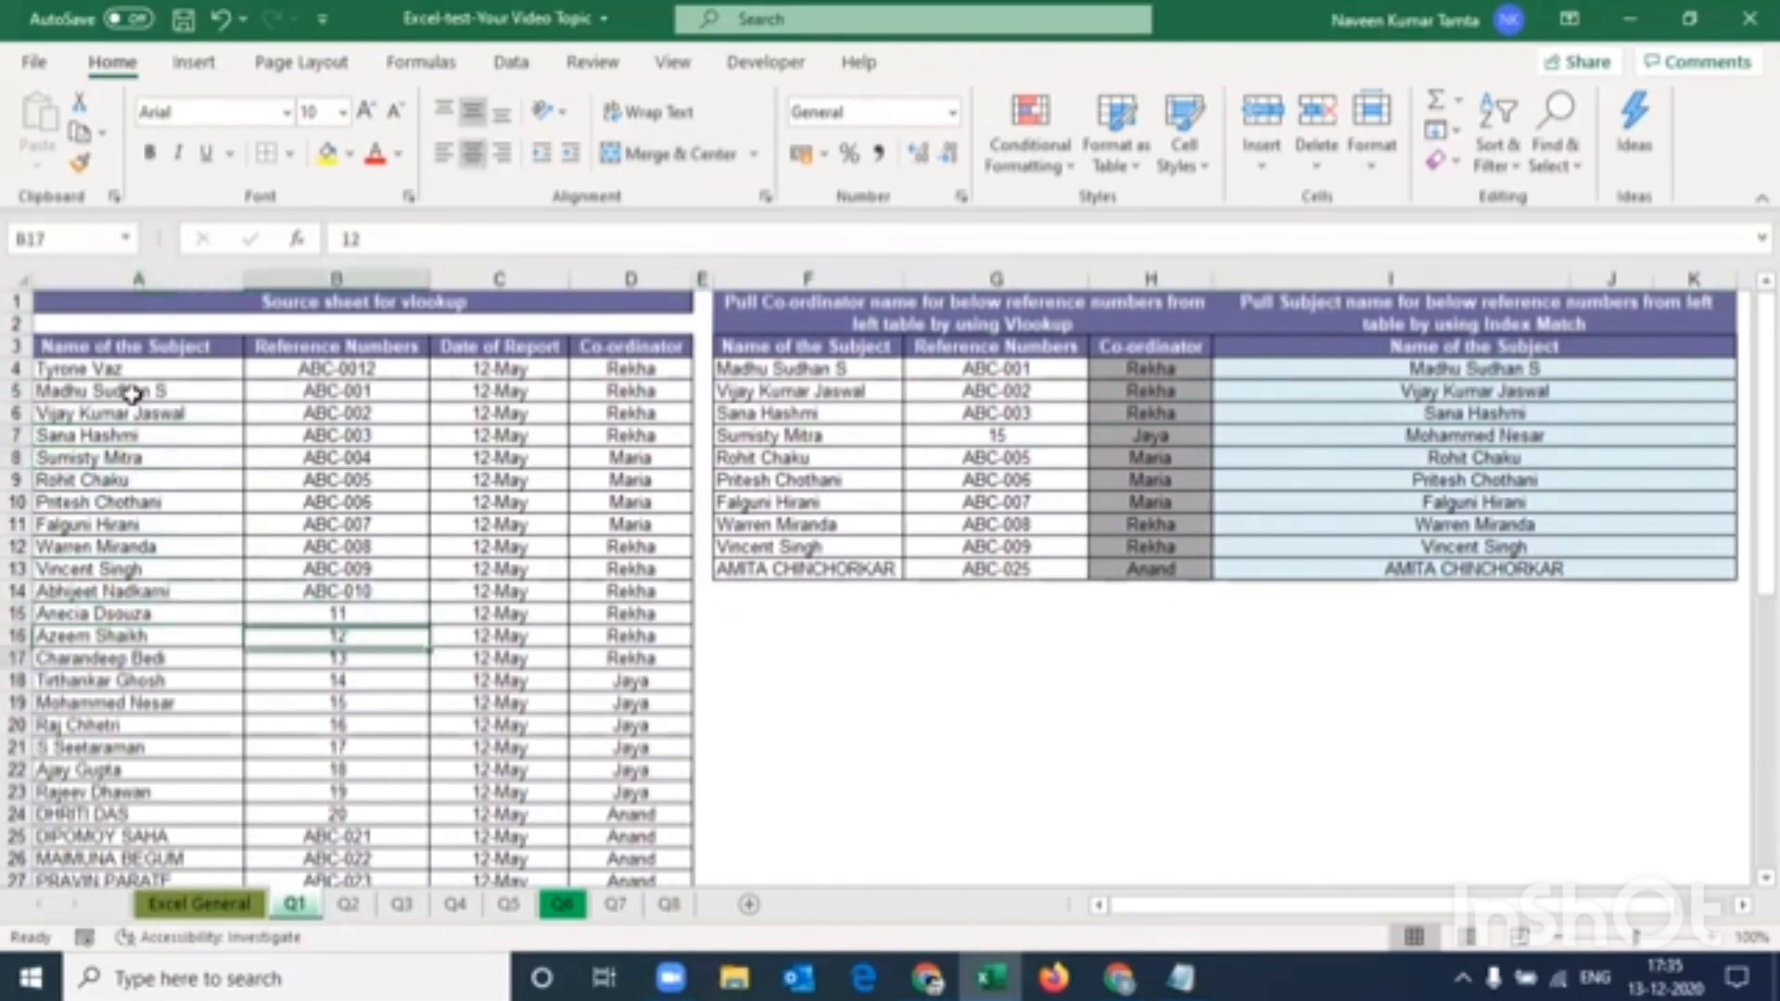
key("shift+Left")
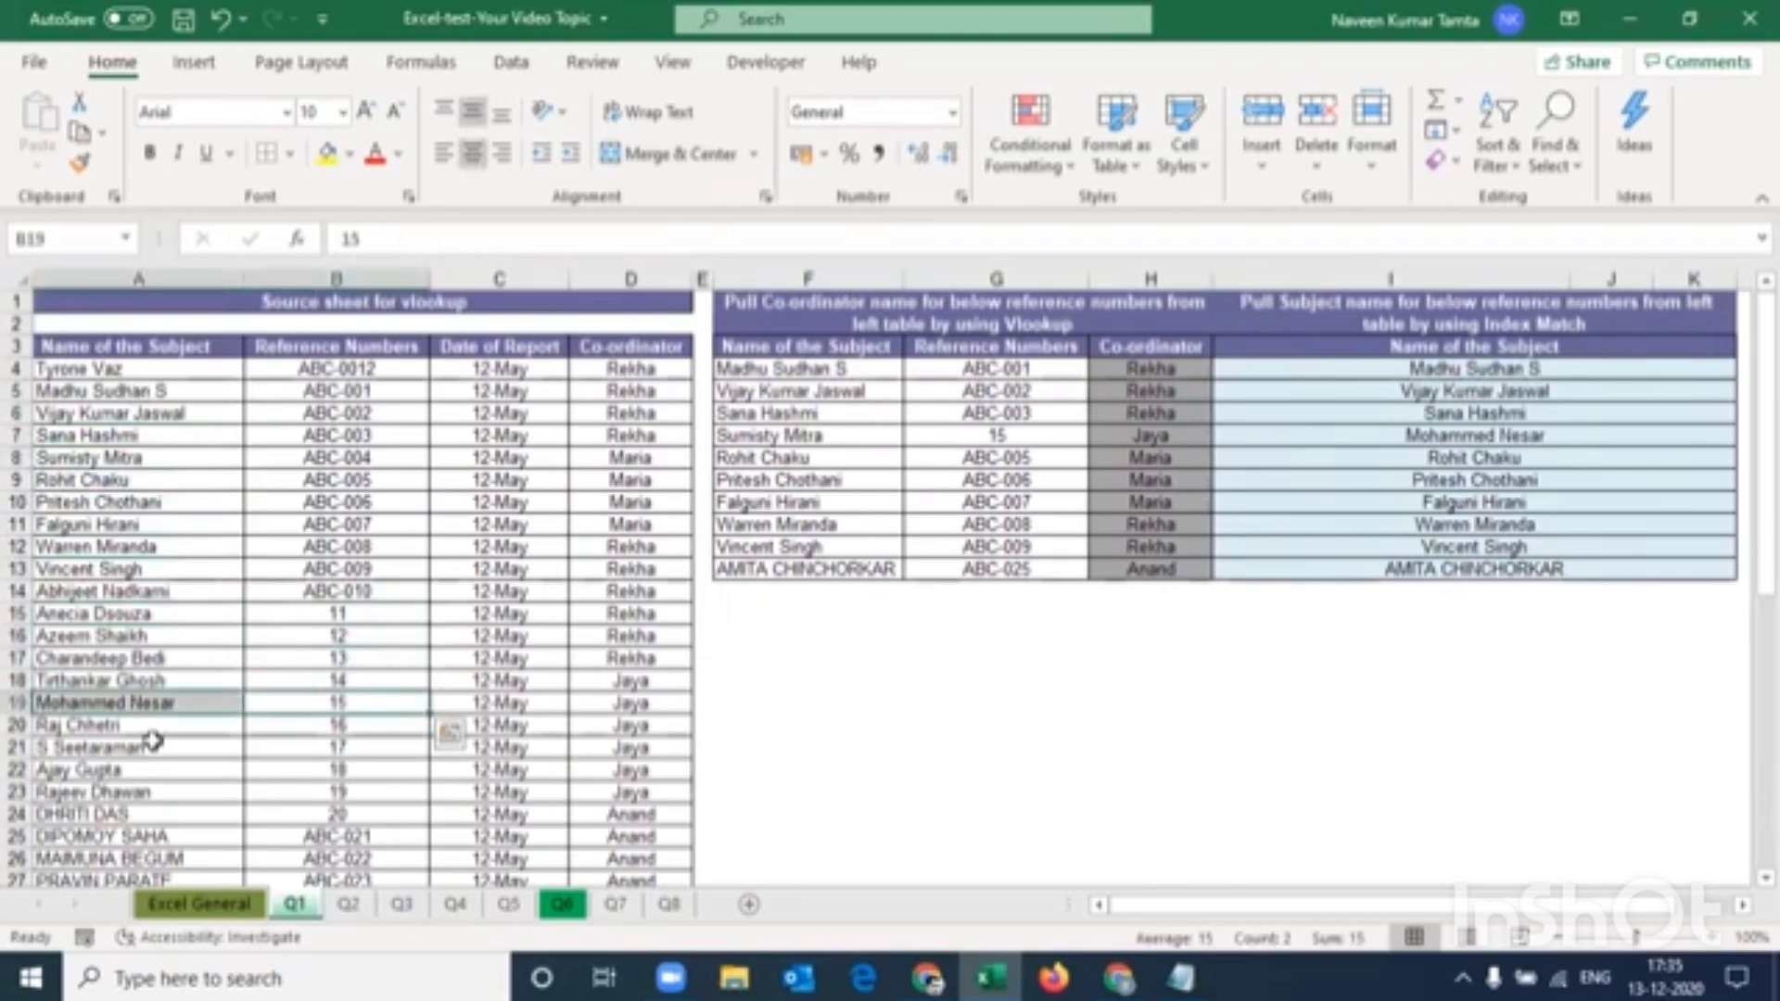
left_click(158, 705)
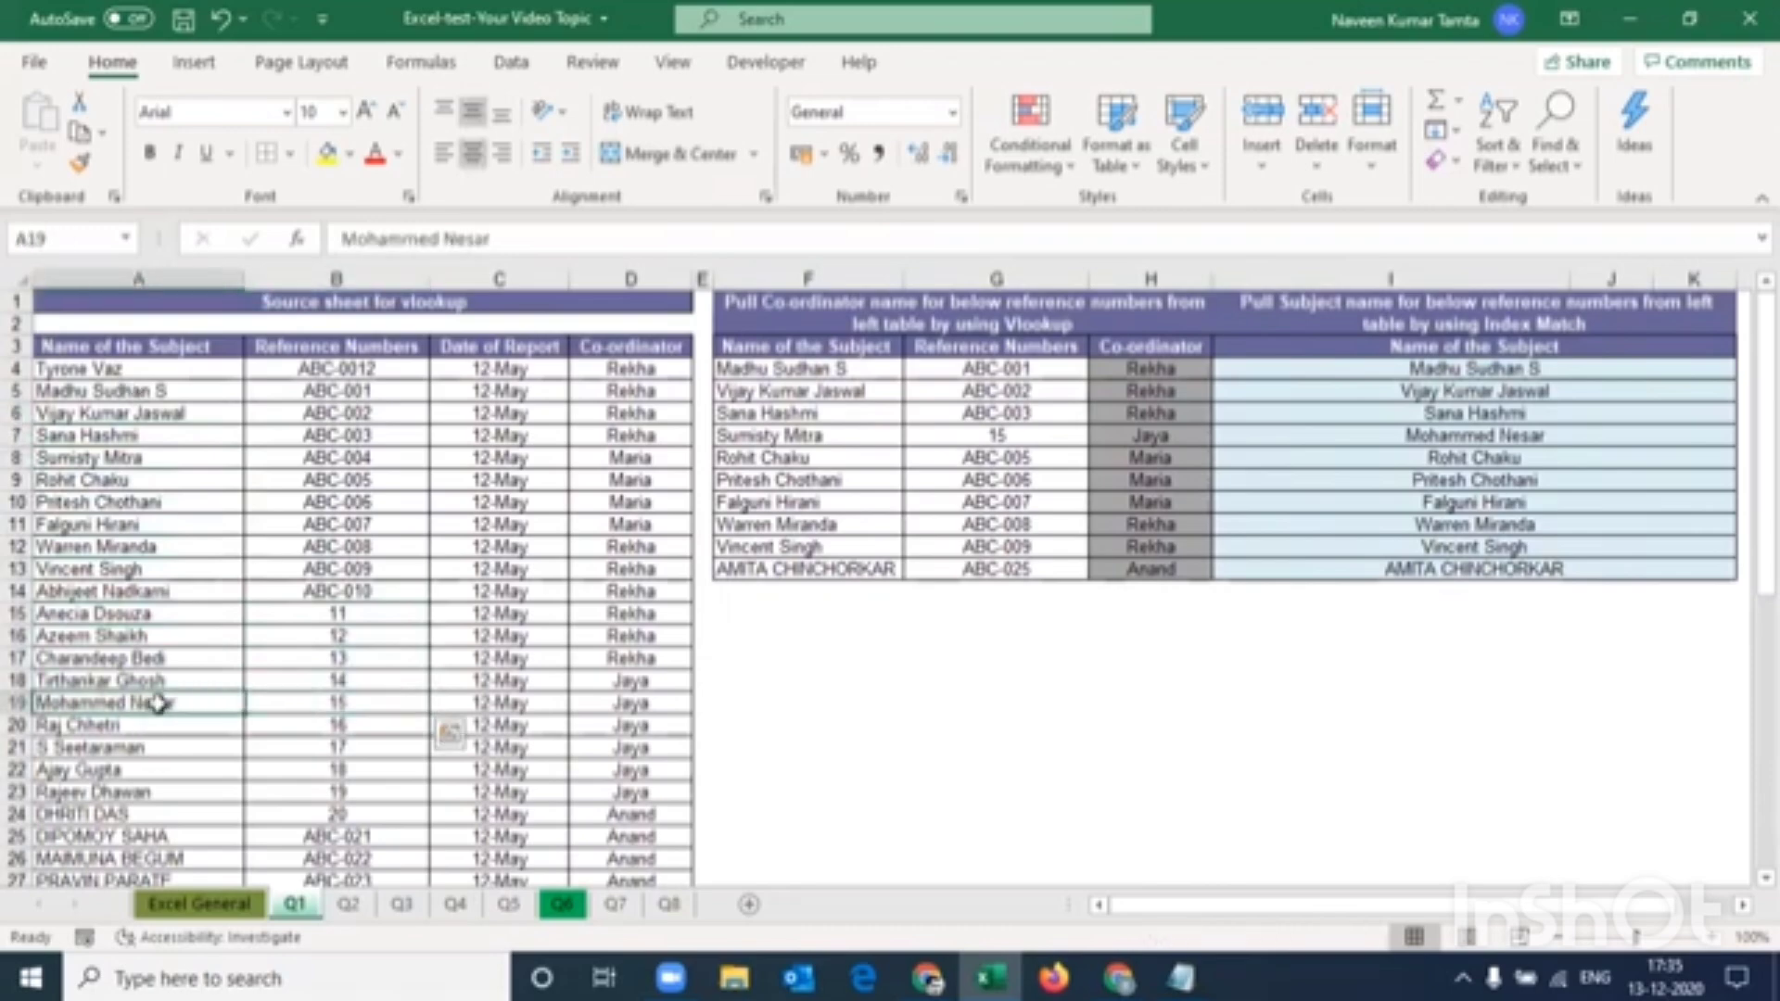
left_click(1511, 432)
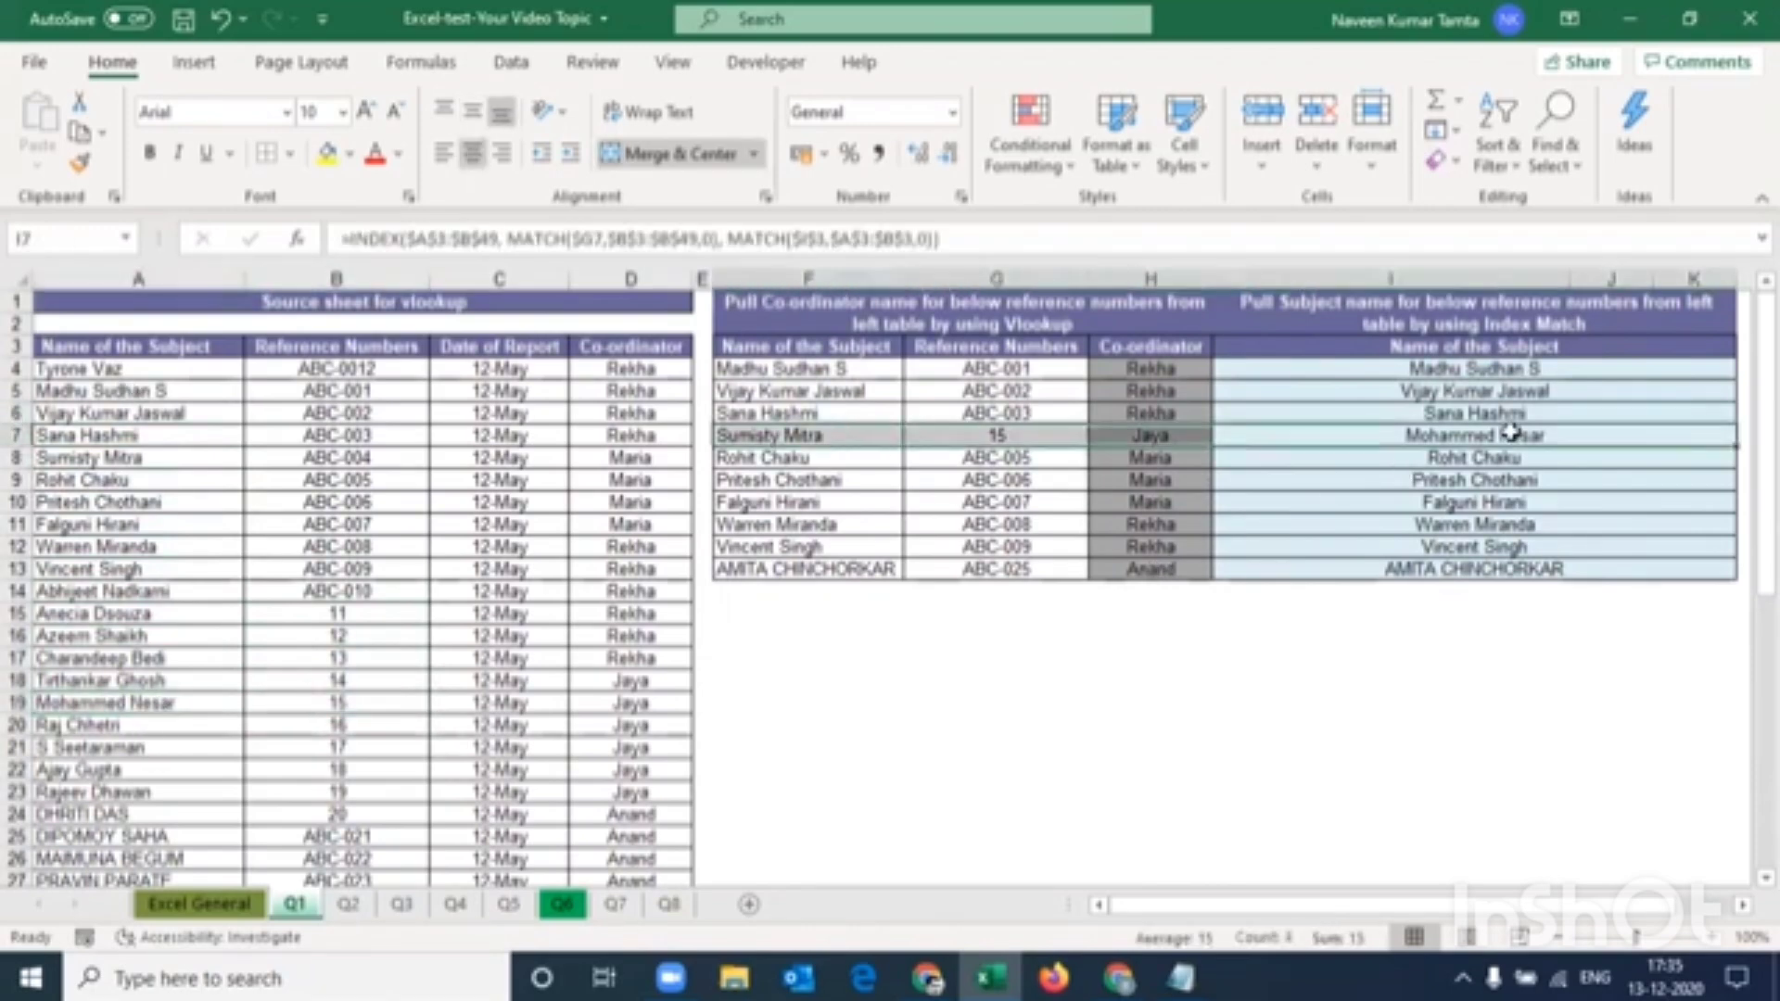
Go to the Excel General sheet and read the Ques. 2 instruction in C7
key("ctrl+Up")
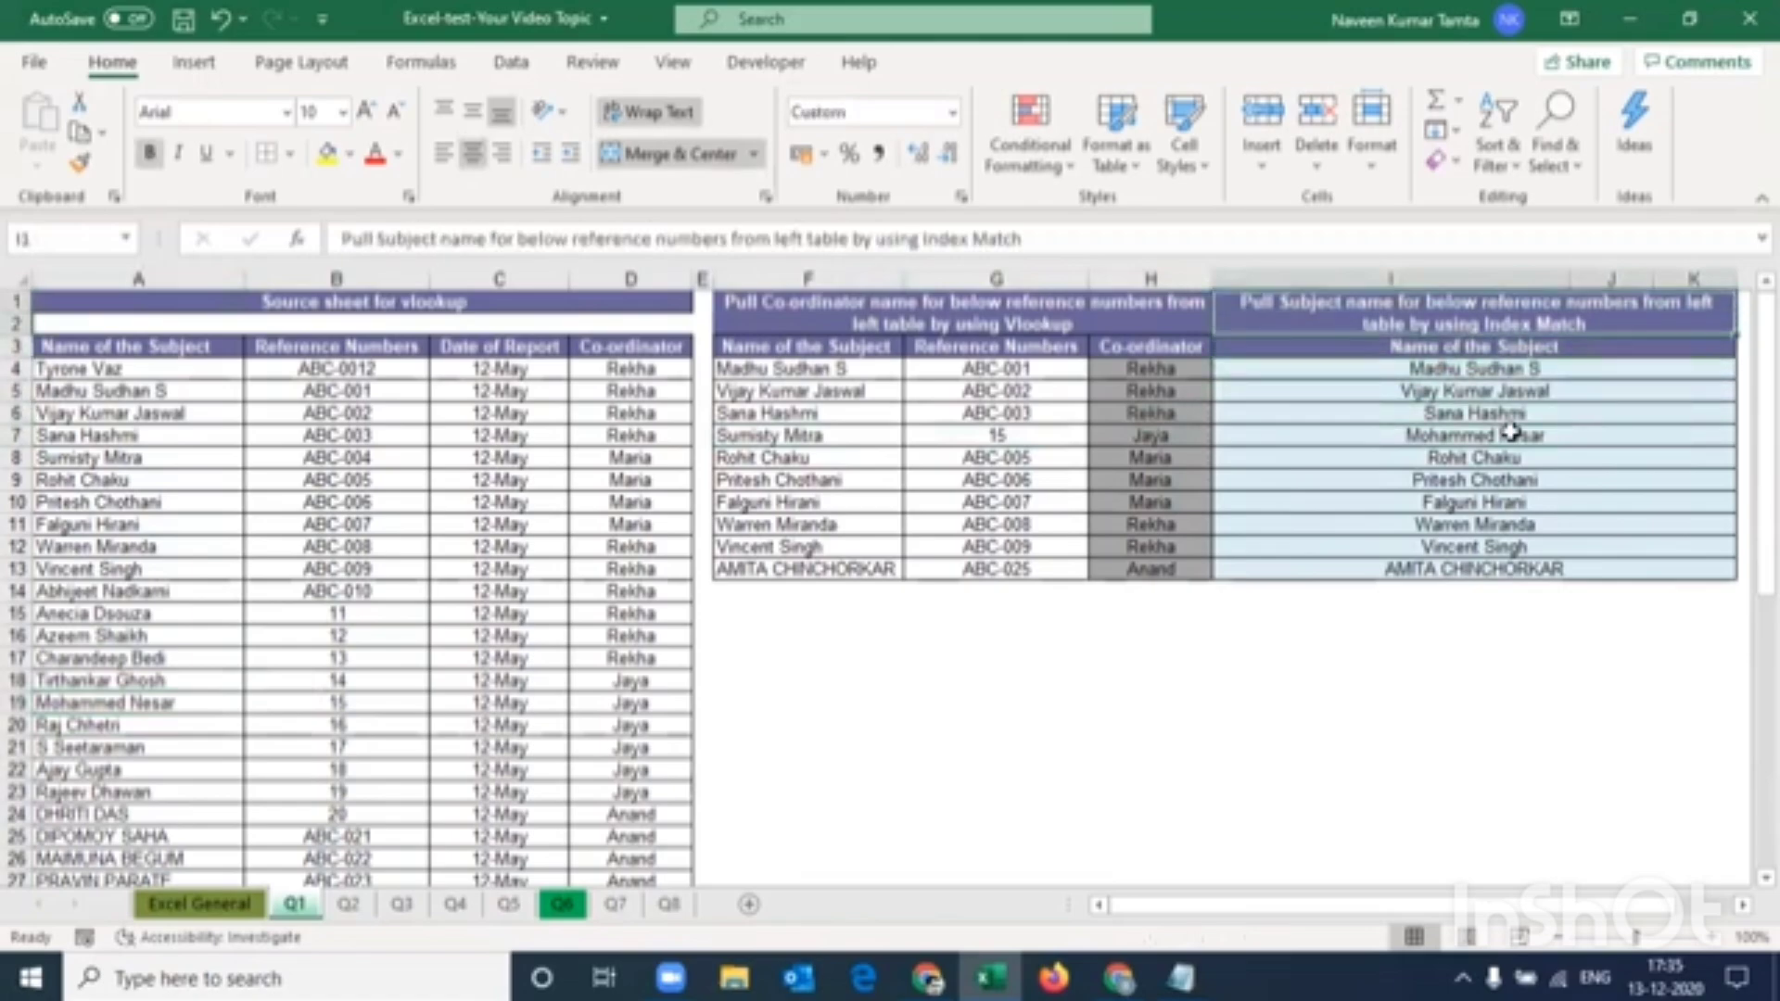
key("ctrl+Page_Up")
key("Down")
key("Left")
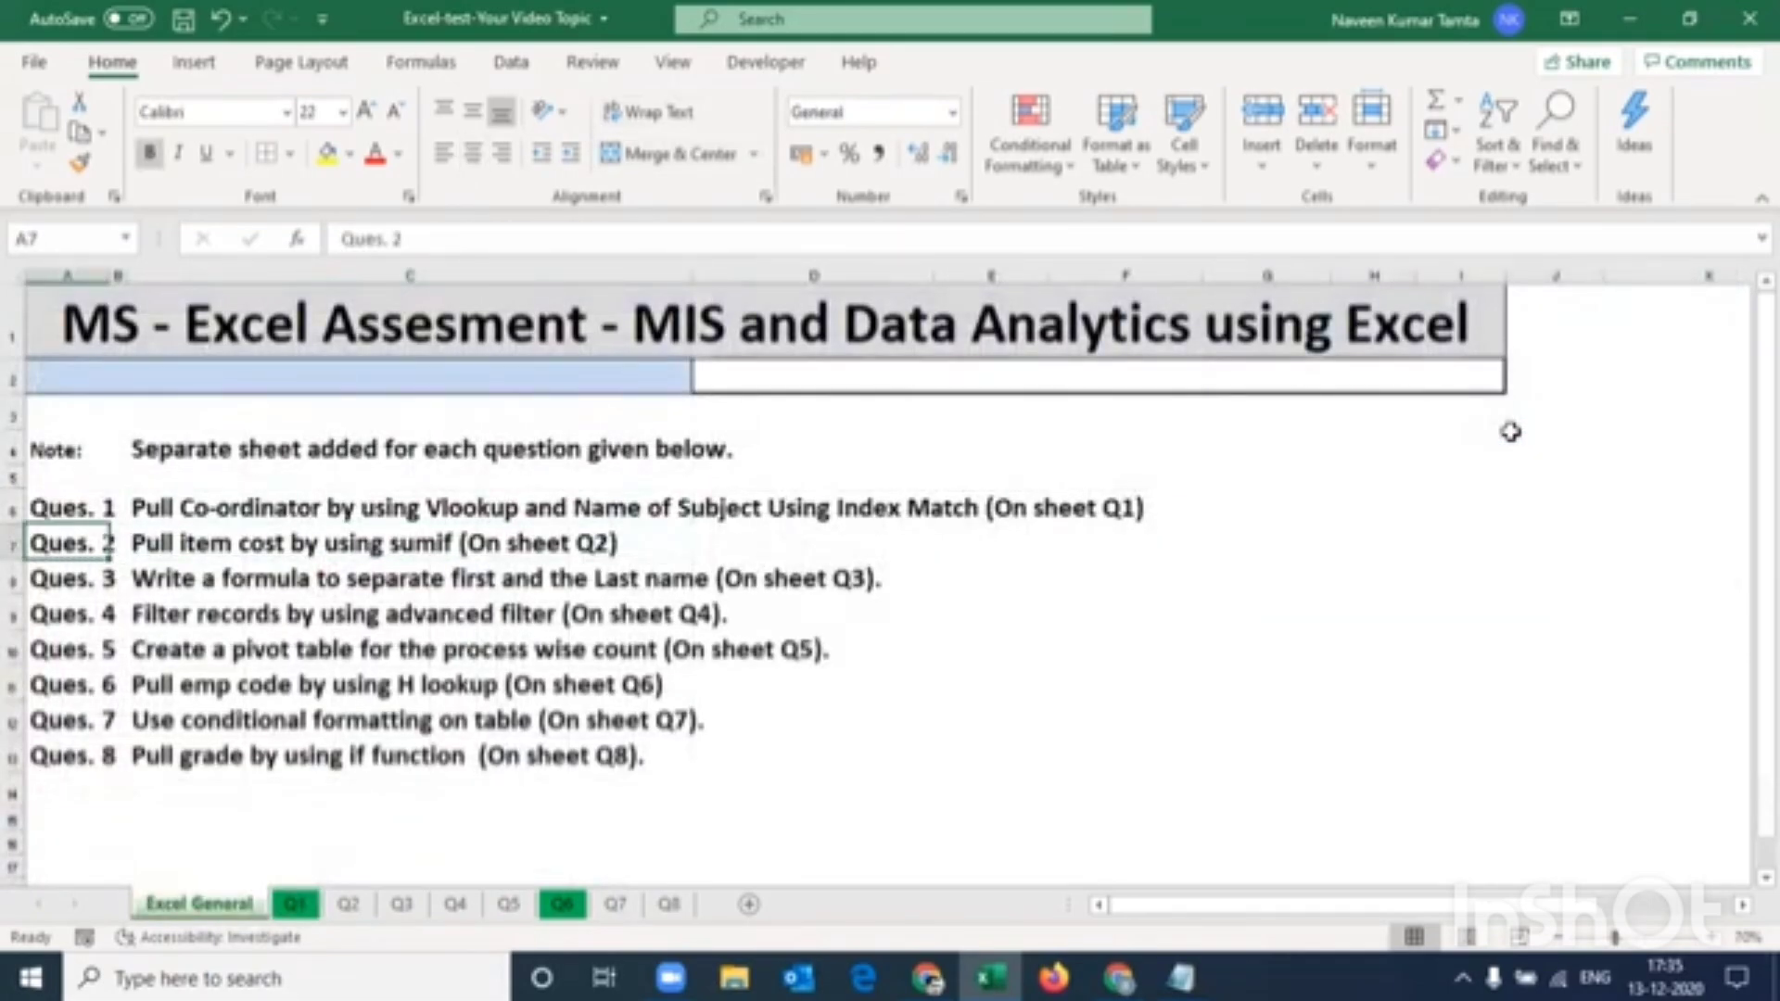
key("Right")
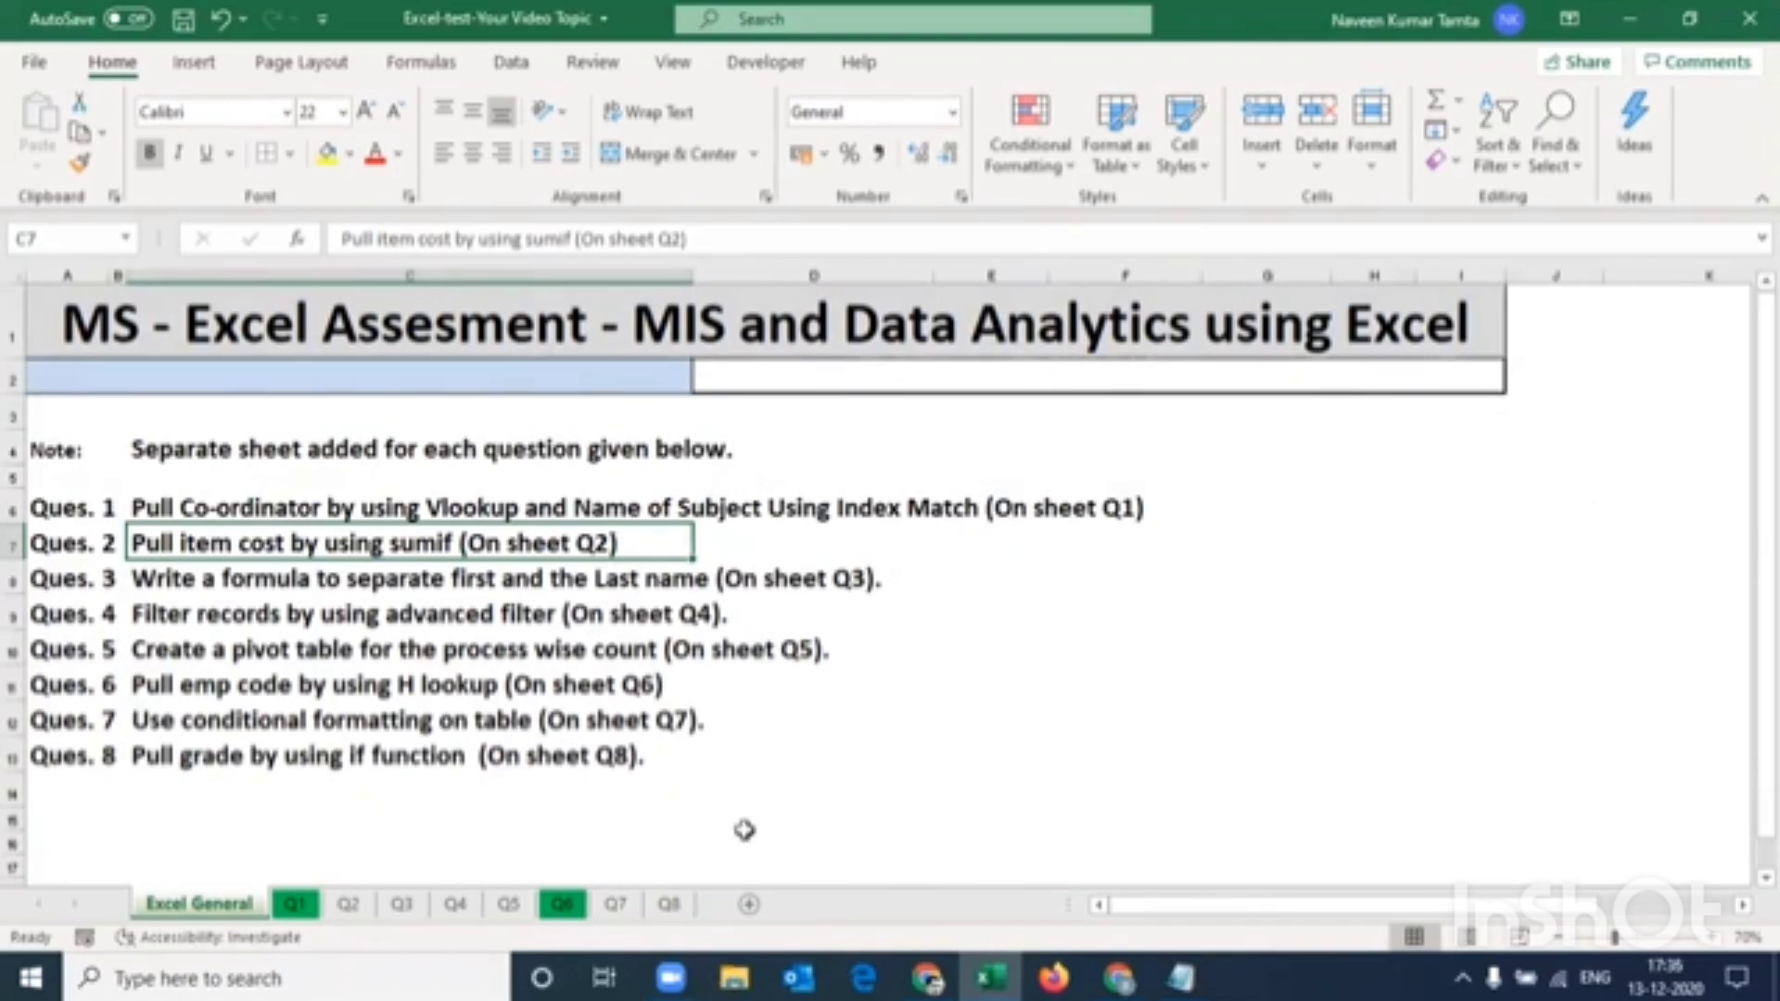
Open the Q2 sheet and examine the Item, Date and Cost table in D2:F11
left_click(349, 906)
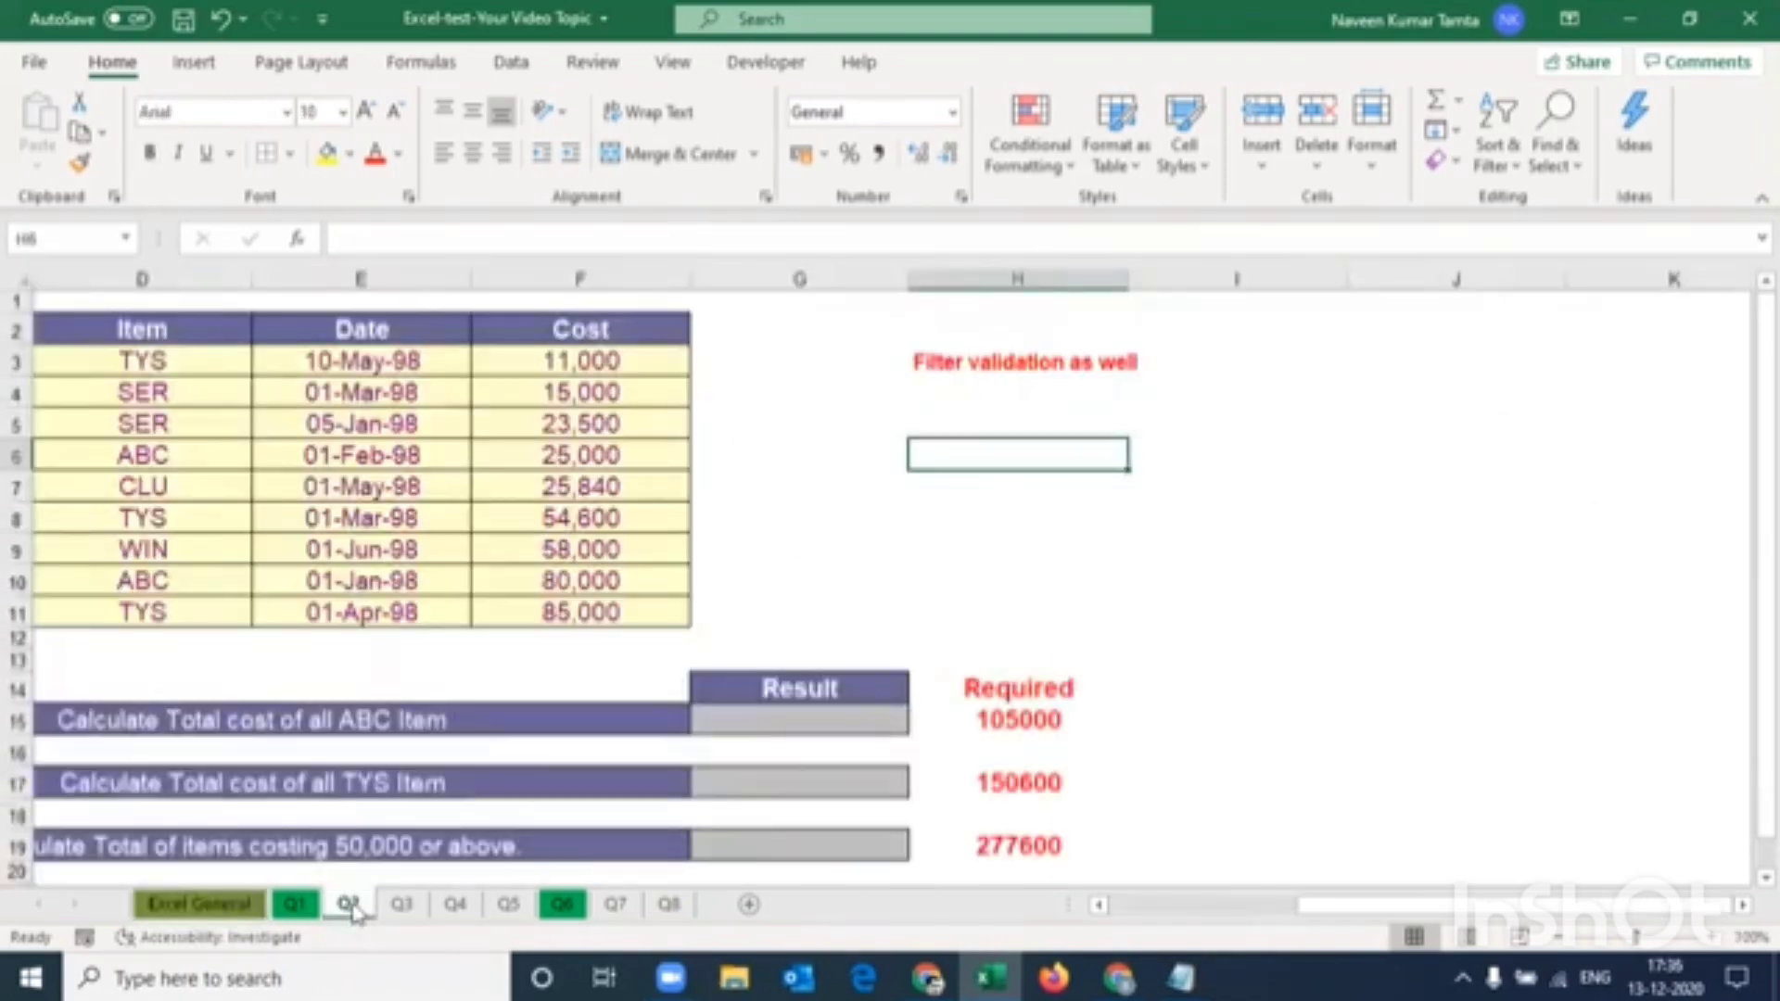
left_click(189, 327)
key("Left")
key("Left")
key("Left")
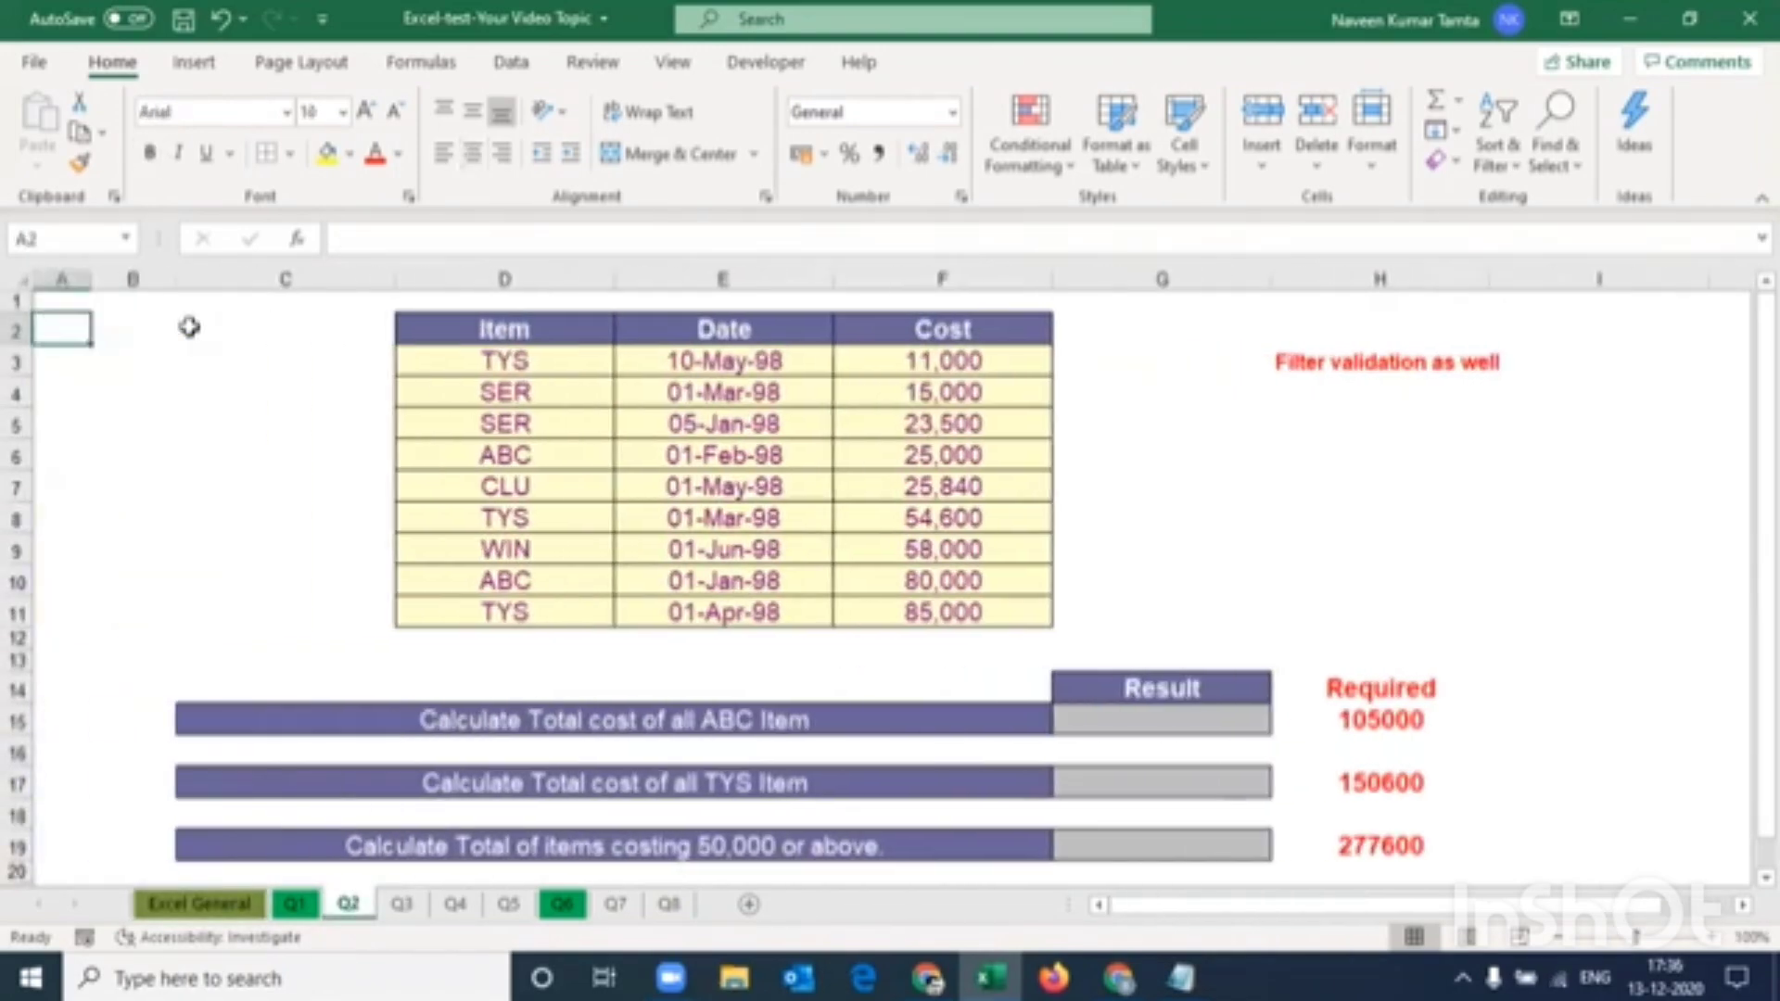
key("Right")
key("Right")
key("Right")
key("shift+Right")
key("shift+Right")
key("shift+Down")
key("shift+Down")
key("shift+Down")
key("shift+Down")
key("shift+Down")
key("shift+Down")
key("shift+Down")
key("shift+Down")
key("shift+Down")
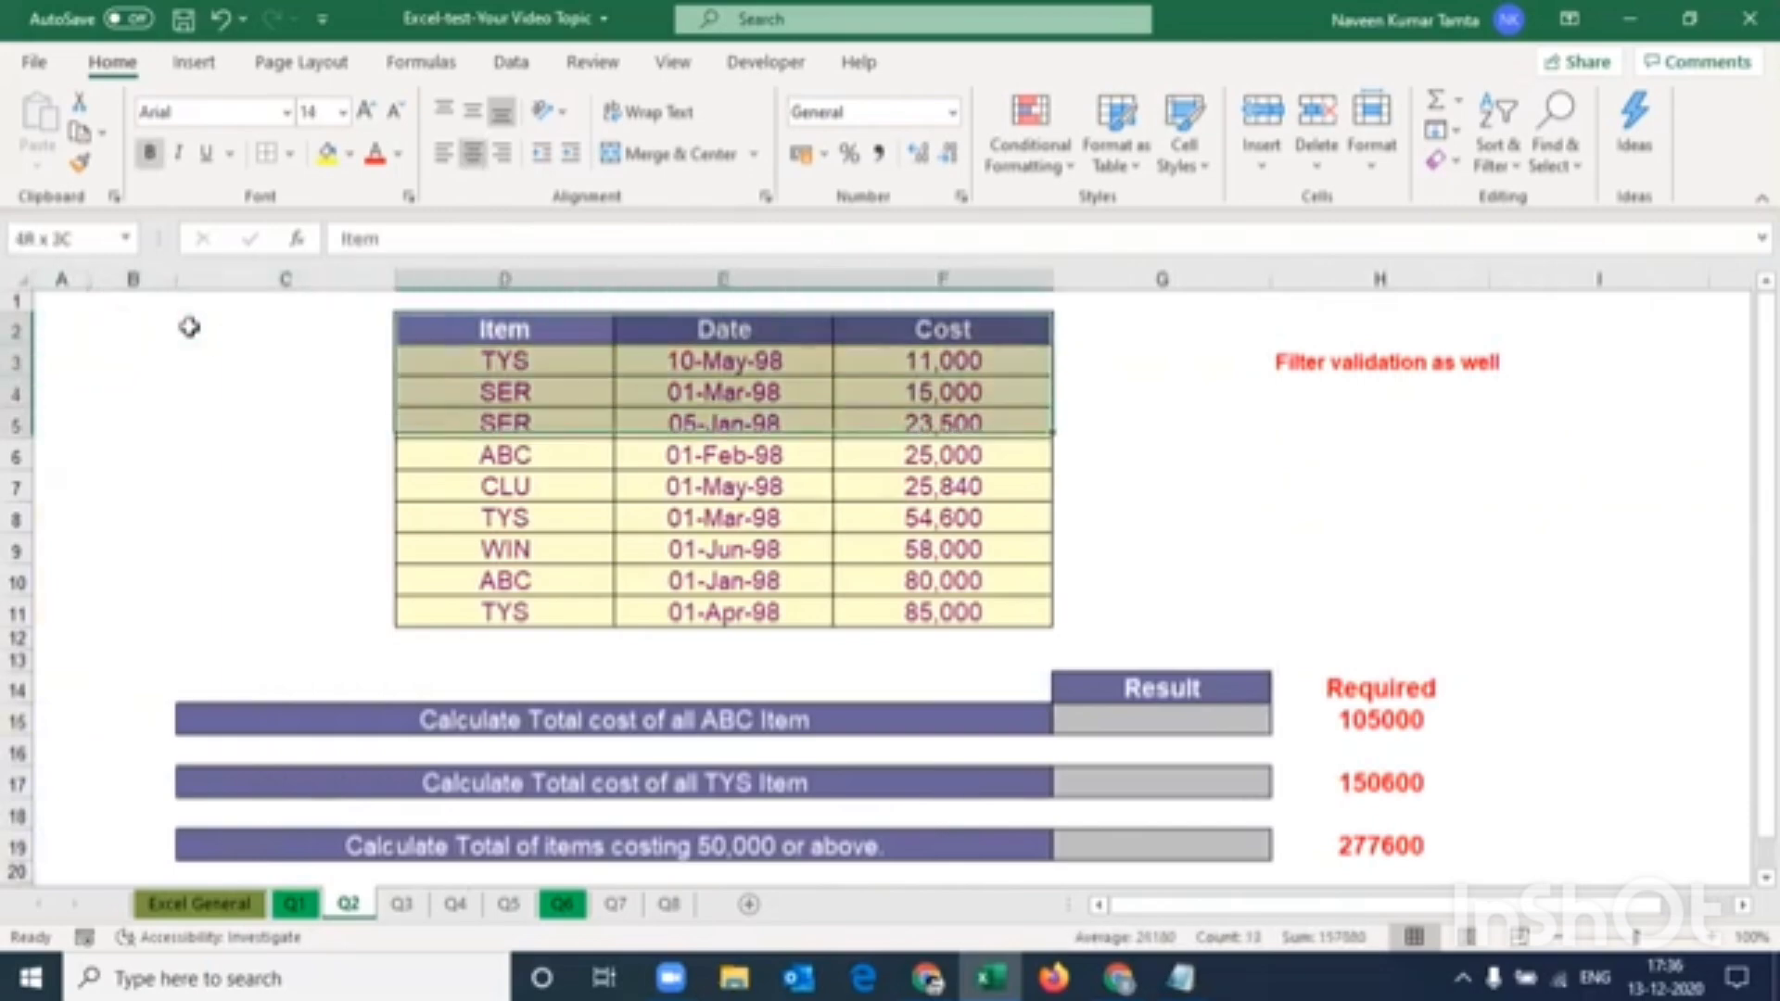
Read the ABC item total-cost task in row 15 and its required result in H15
key("Down")
key("Down")
key("Down")
key("Down")
key("Down")
key("Down")
key("Down")
key("Down")
key("Down")
key("Down")
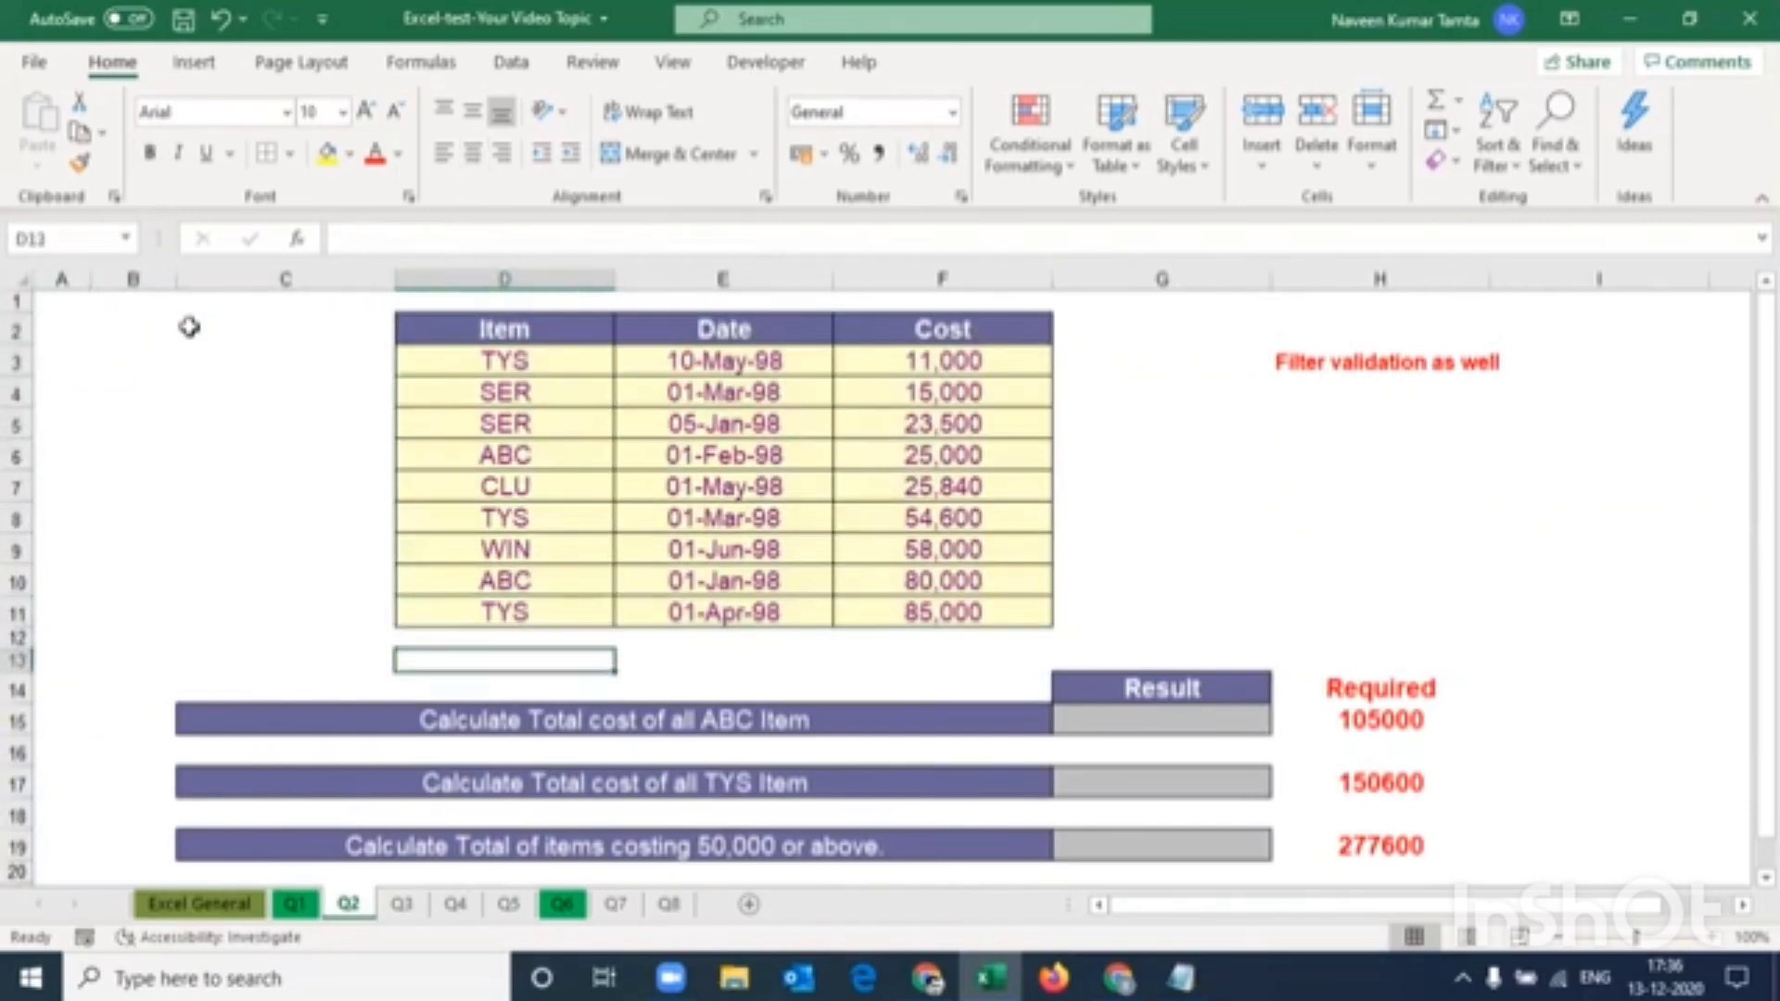
key("Down")
key("Down")
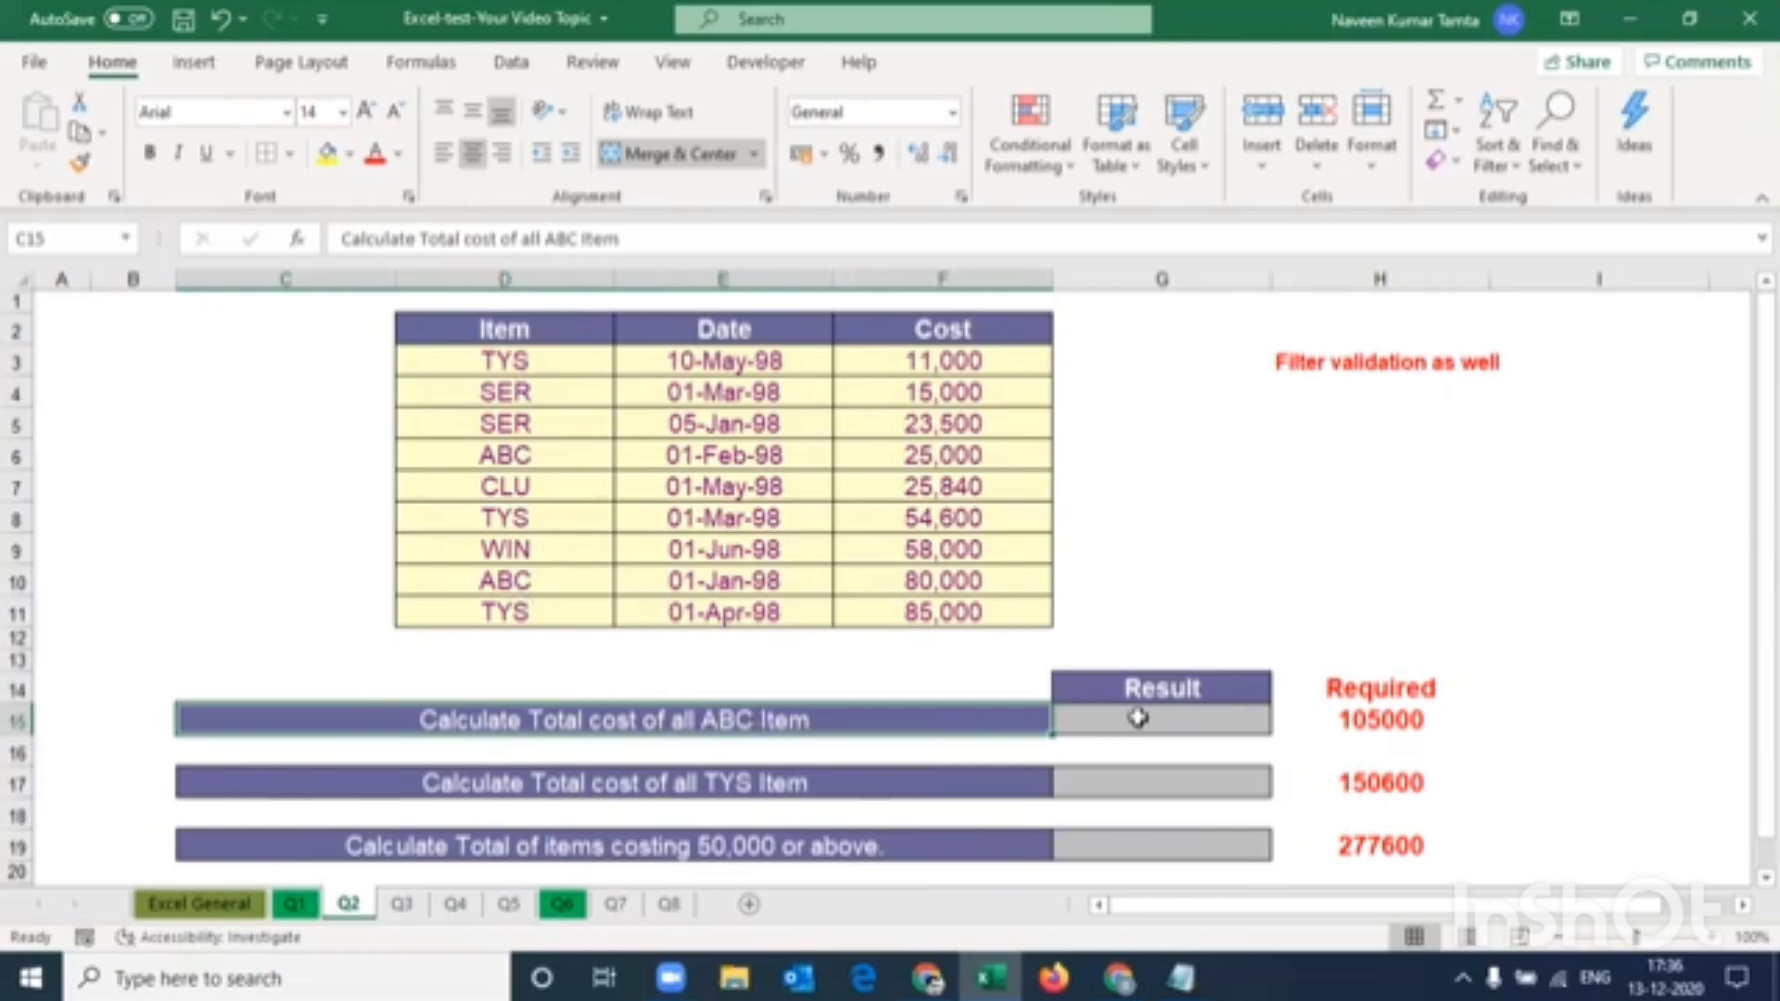
left_click(1363, 721)
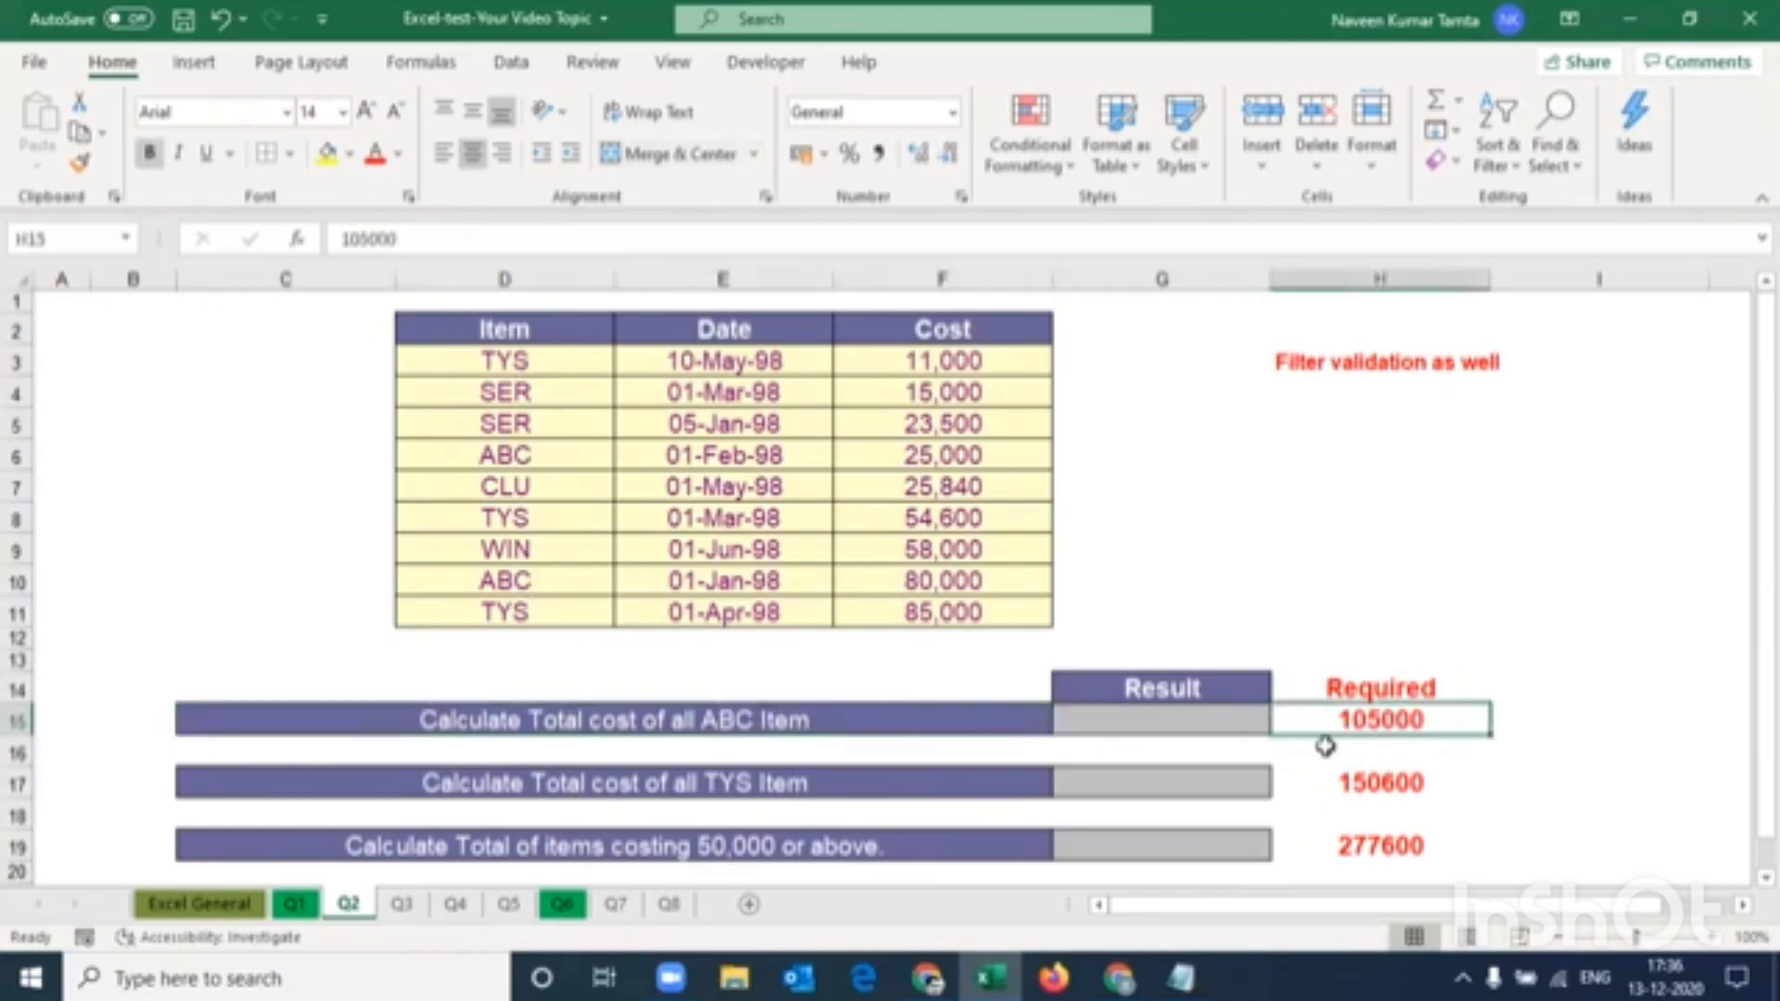
Total the ABC item costs in G15 with =SUMIF($D$3:$D$11, "ABC", $F$3:$F$11) and compare it with the required value in H15
left_click(1188, 721)
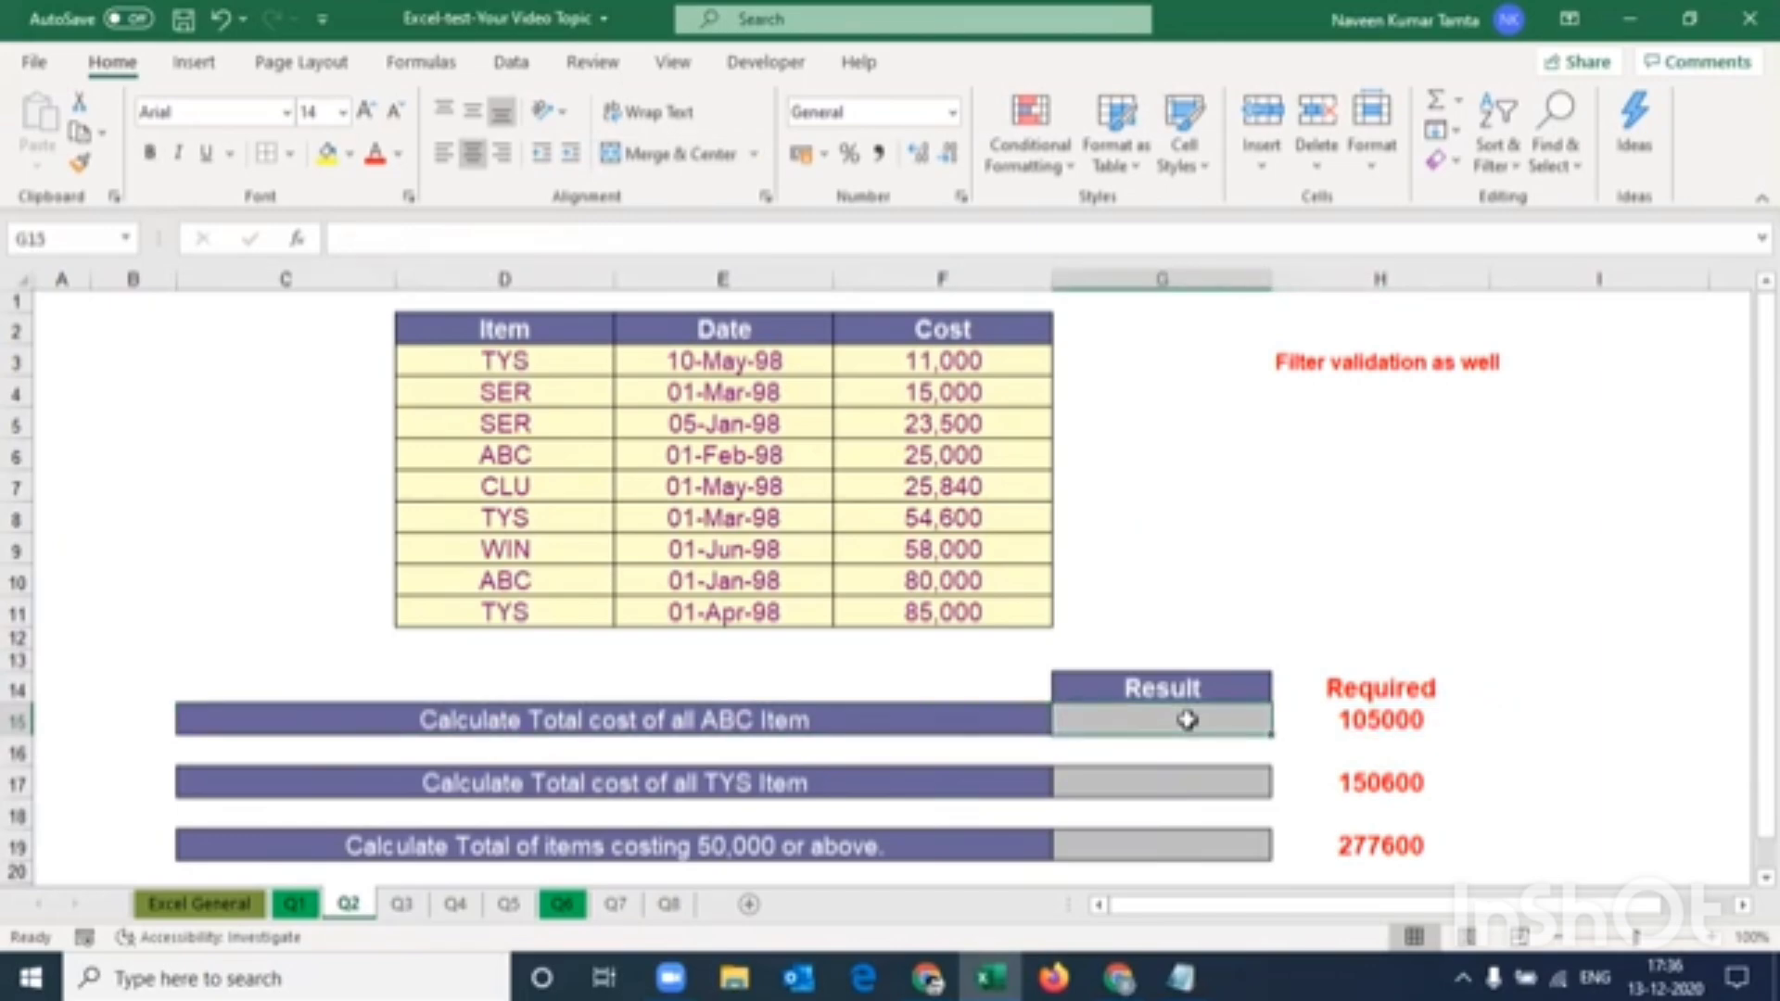
type("=sumif")
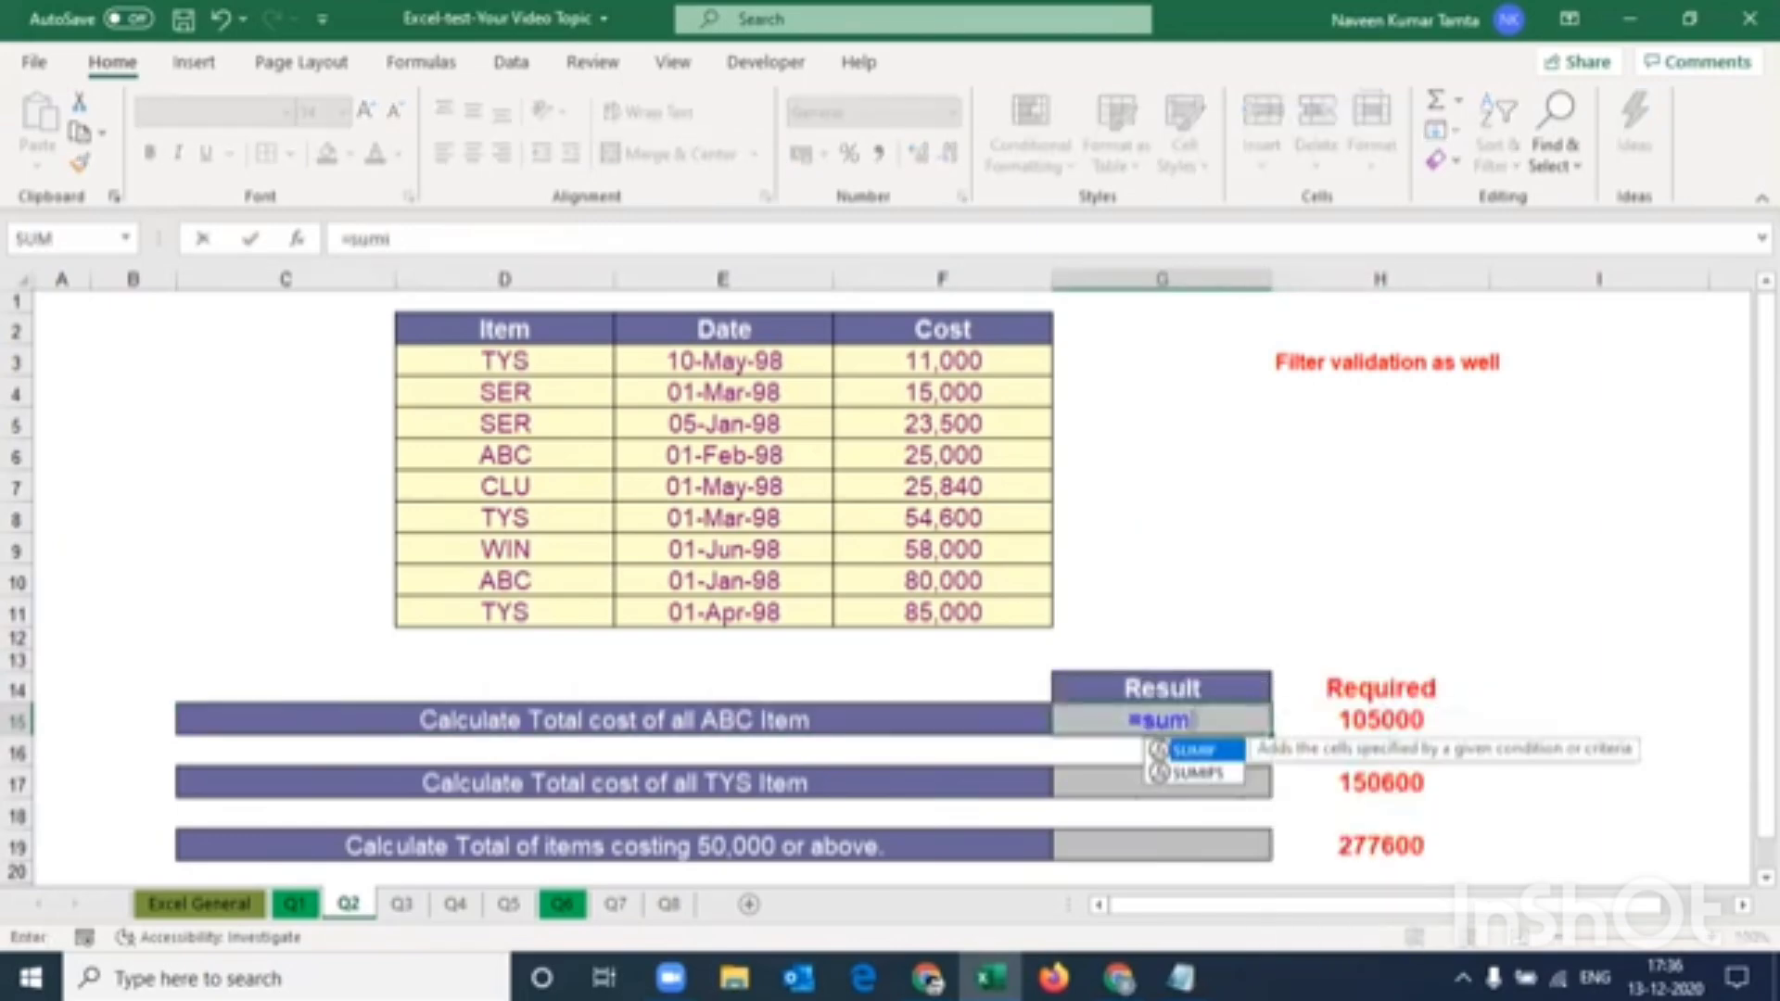
key("Tab")
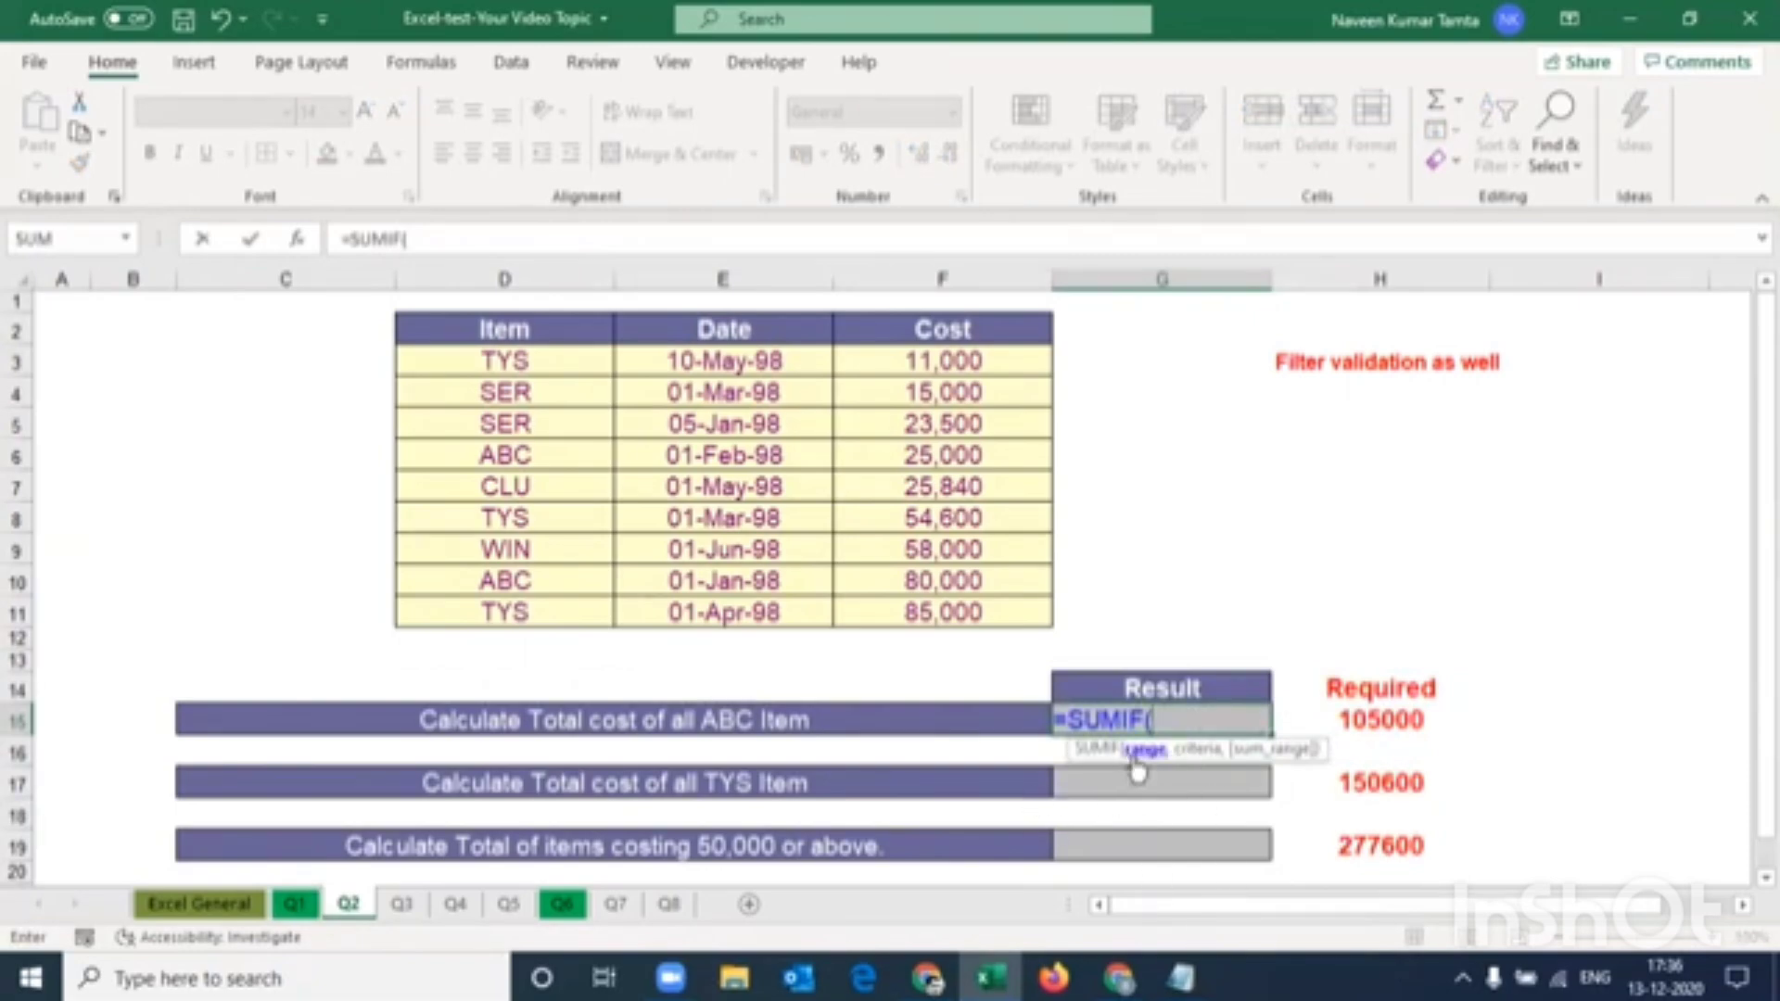
left_click_drag(533, 361, 540, 616)
key("F4")
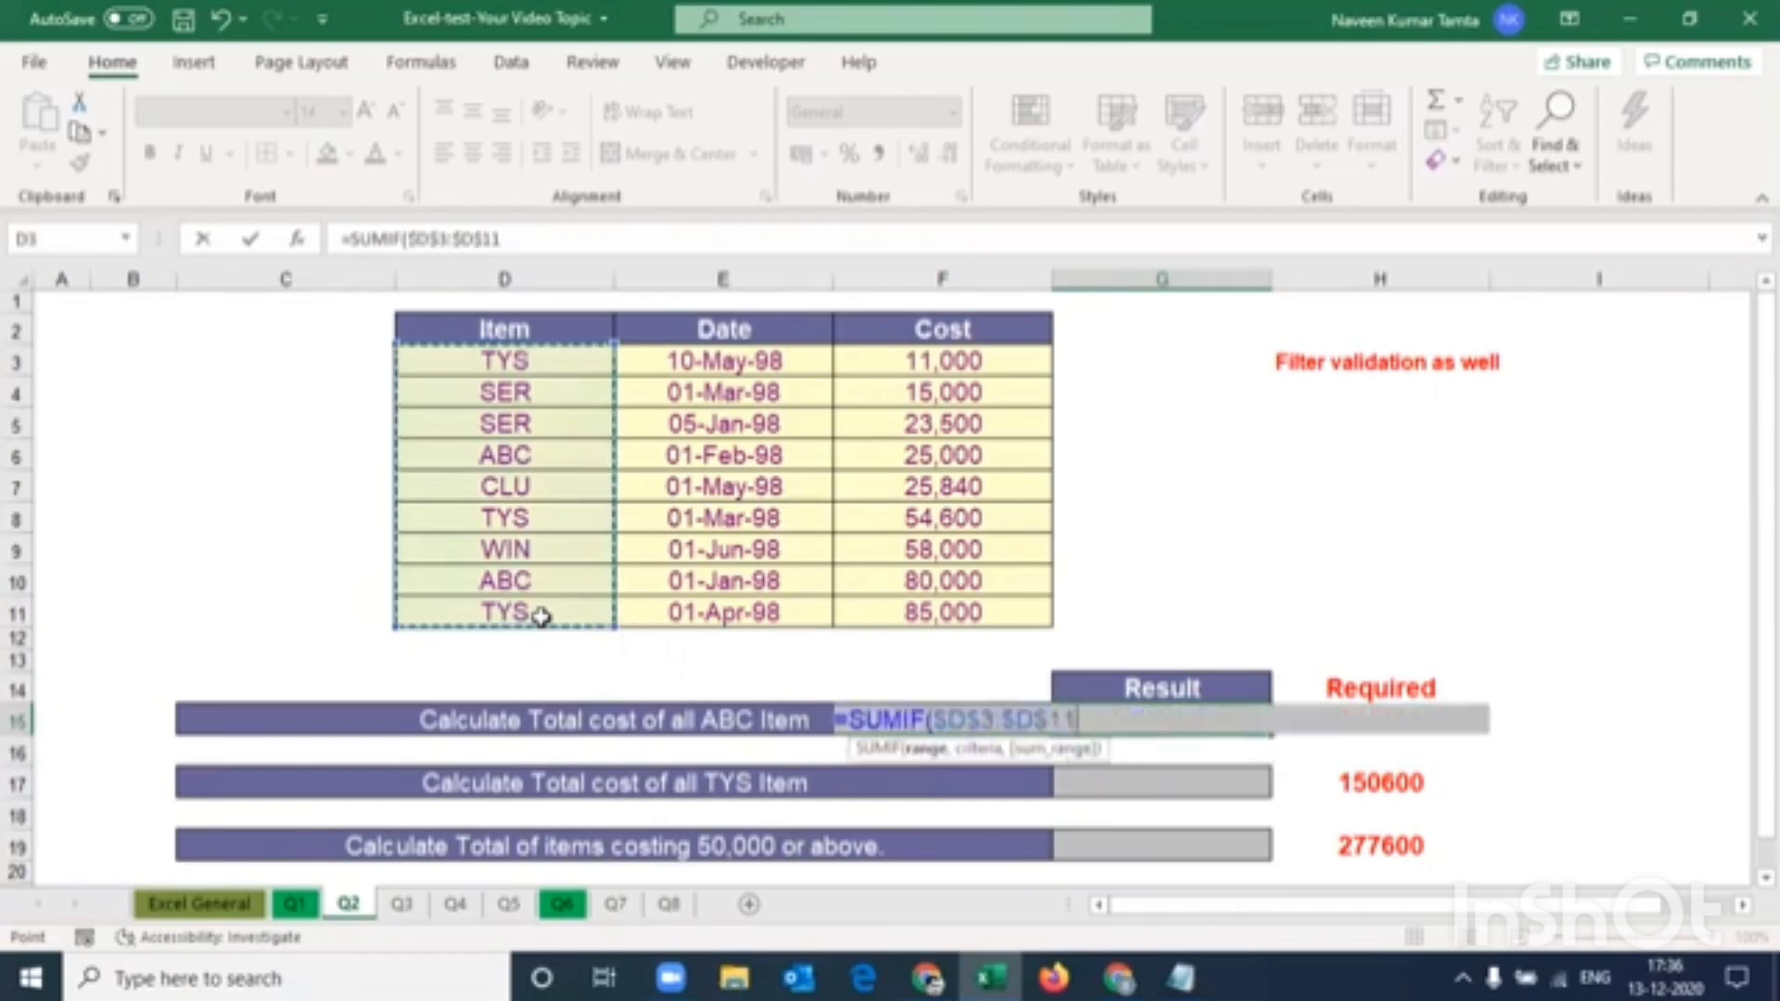
type(", \"ABC")
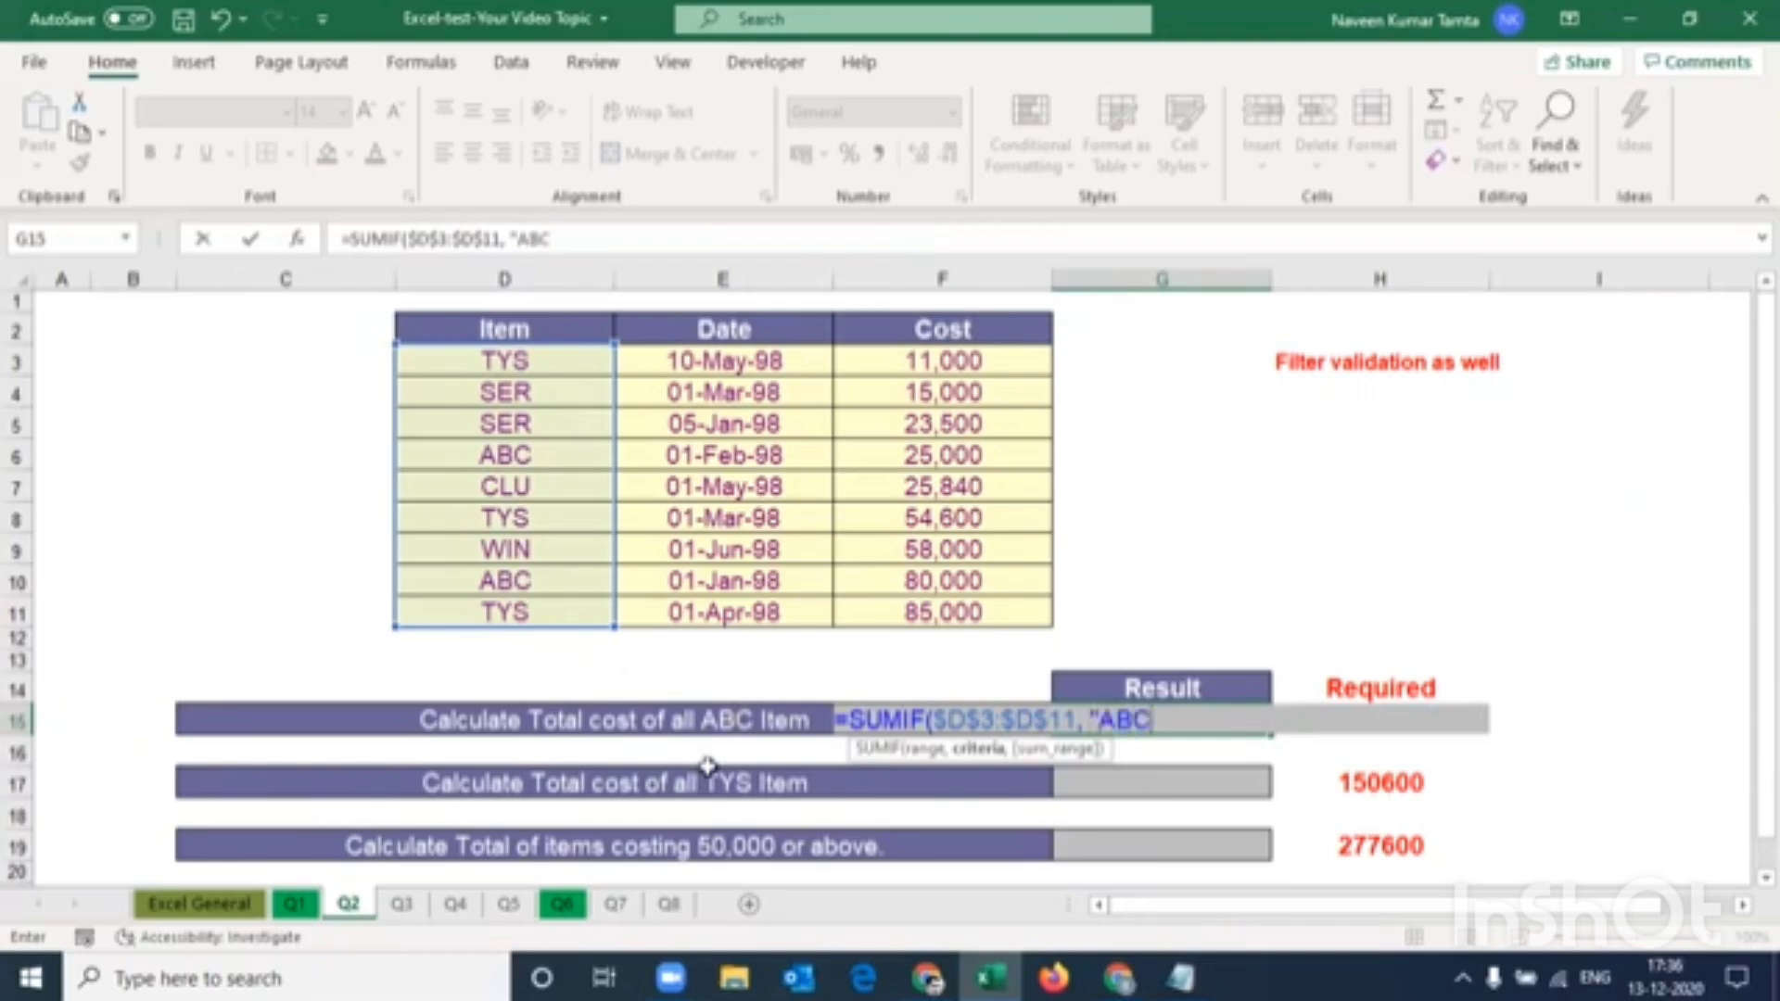
type(",")
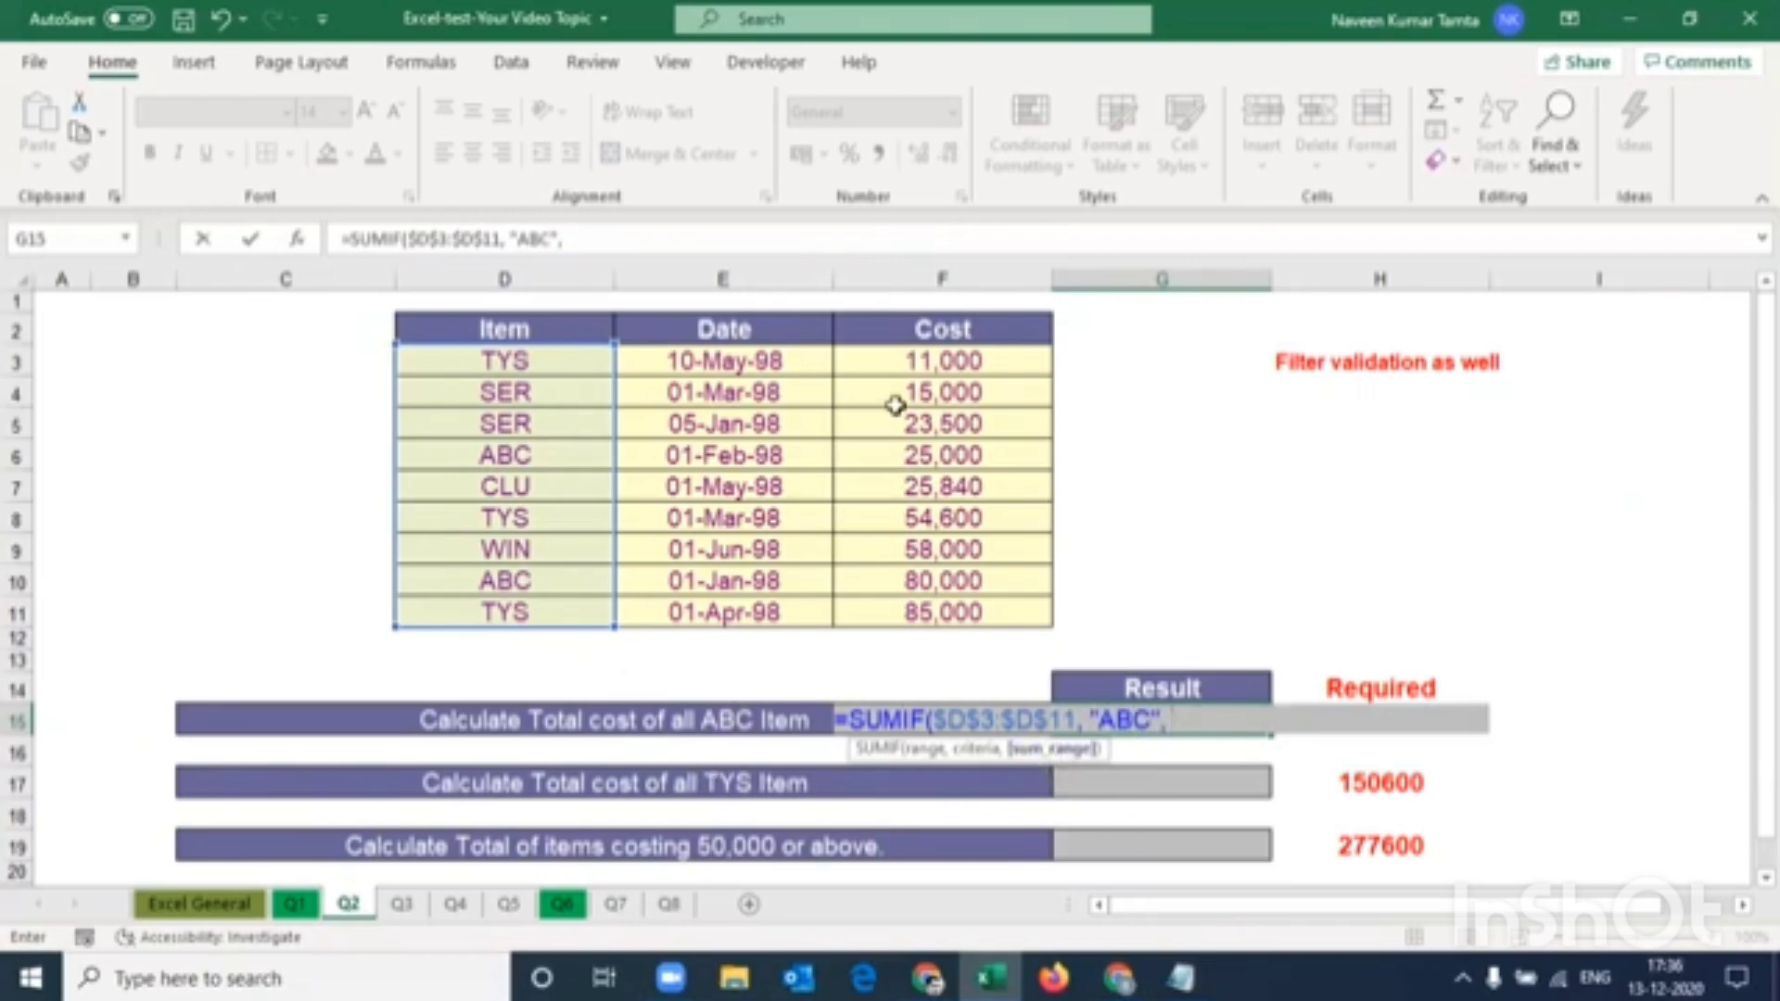
left_click_drag(914, 360, 936, 598)
key("F4")
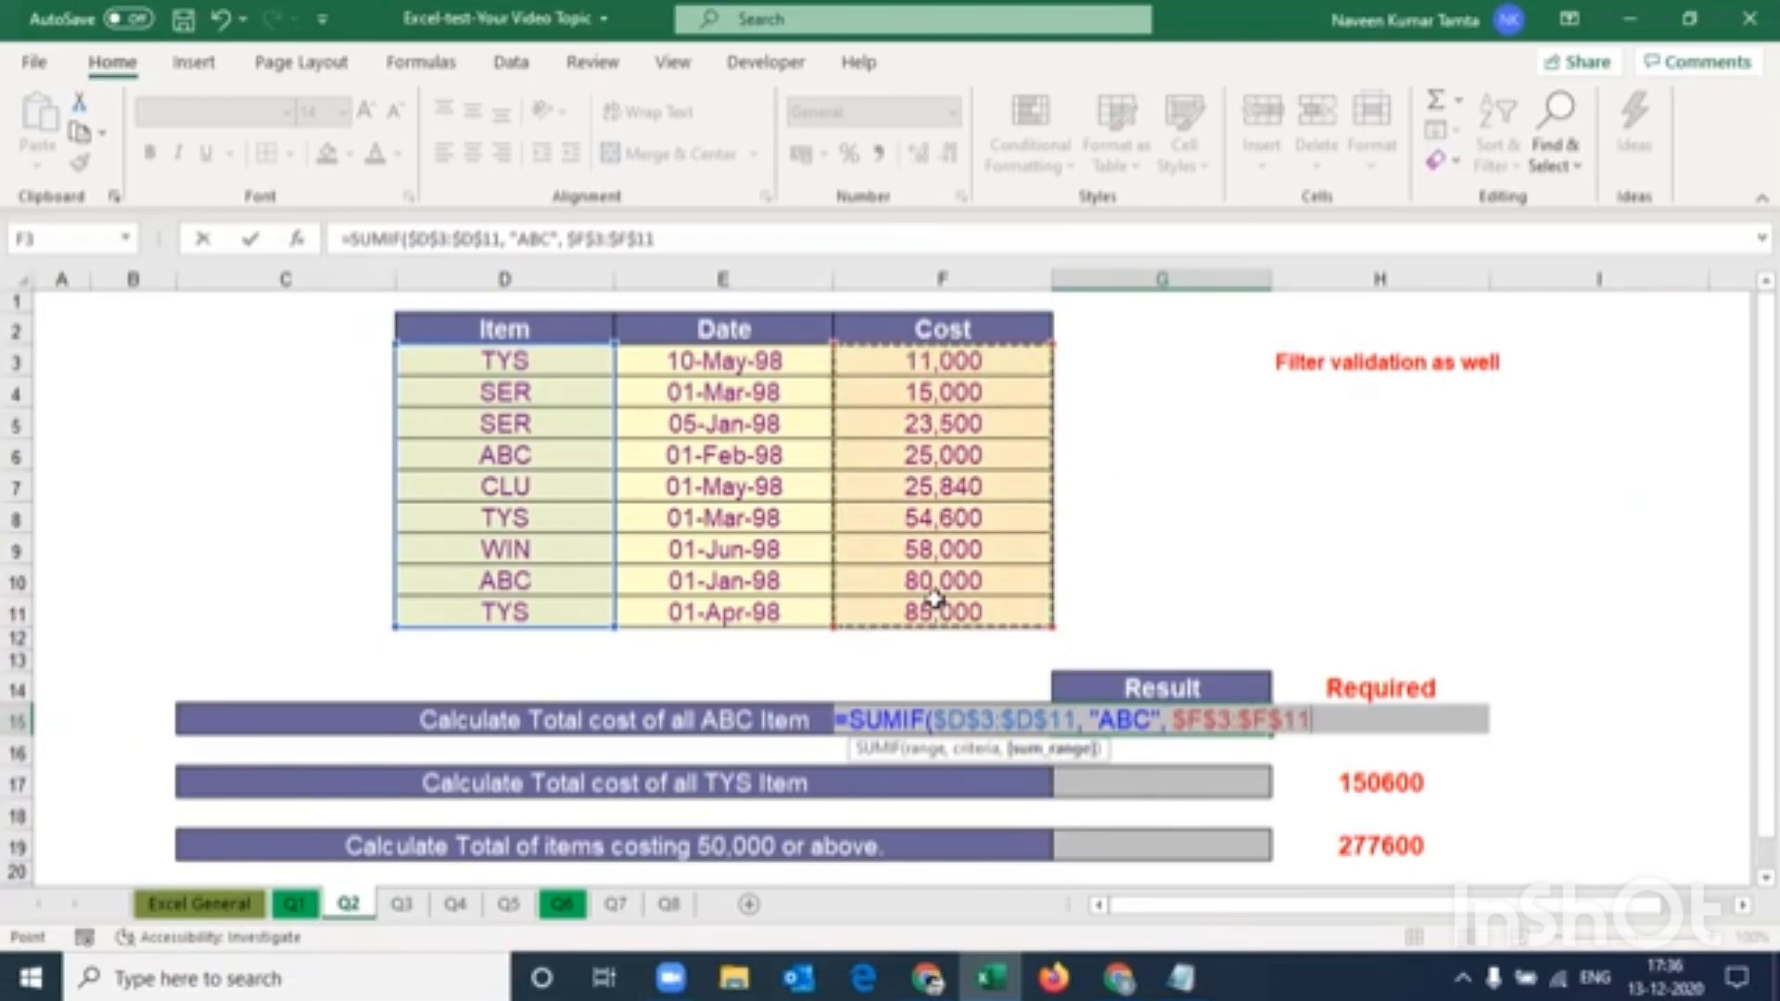
key("Return")
key("Up")
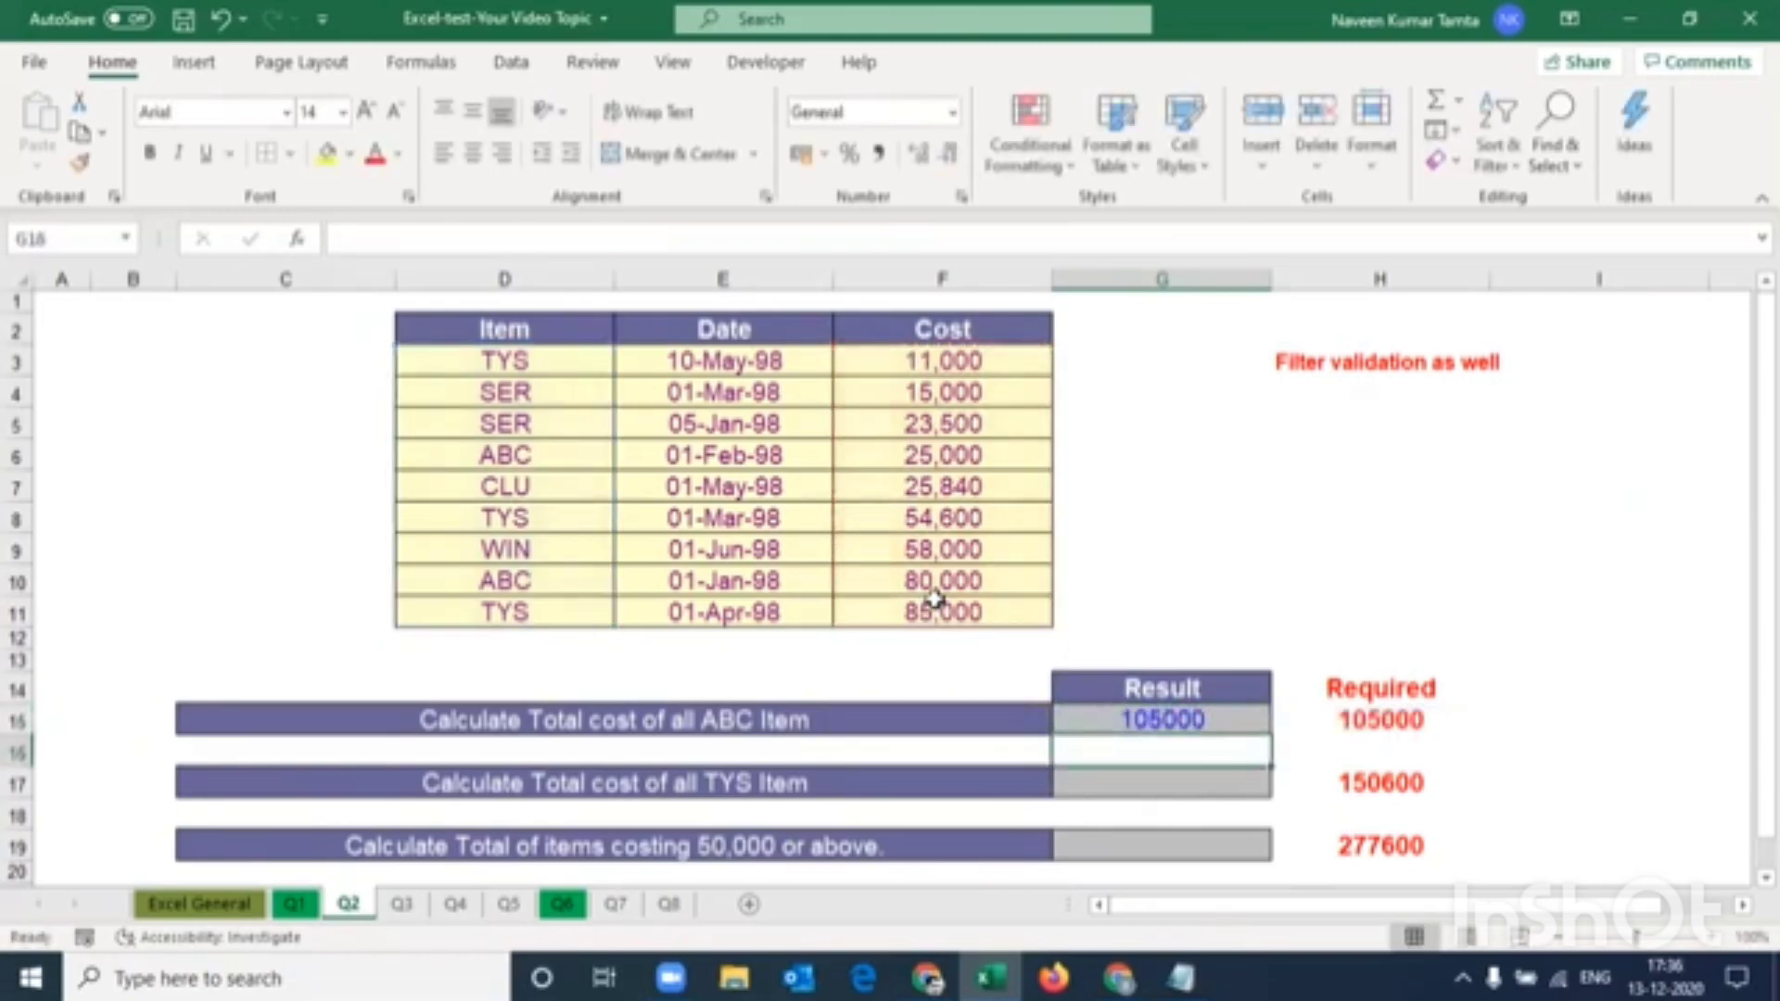
left_click(1417, 718)
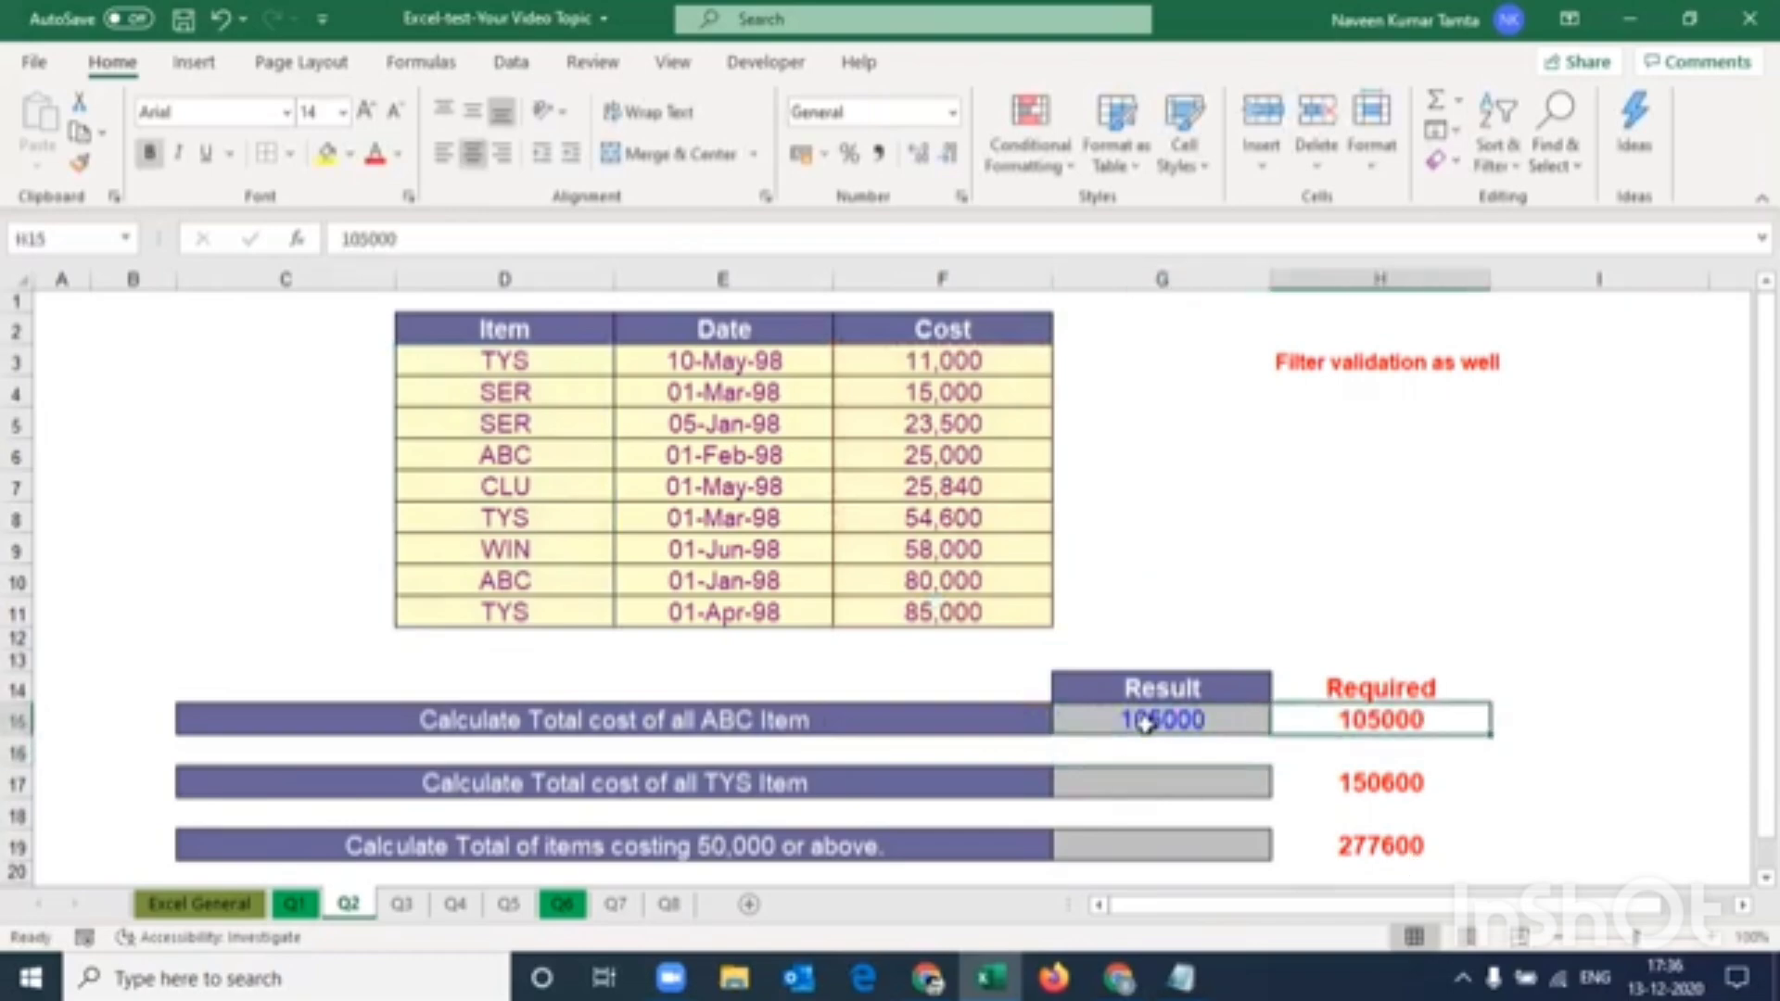
Try reusing the G15 formula in G17 with the criterion changed to "TYC", and clear the cell
left_click(1148, 787)
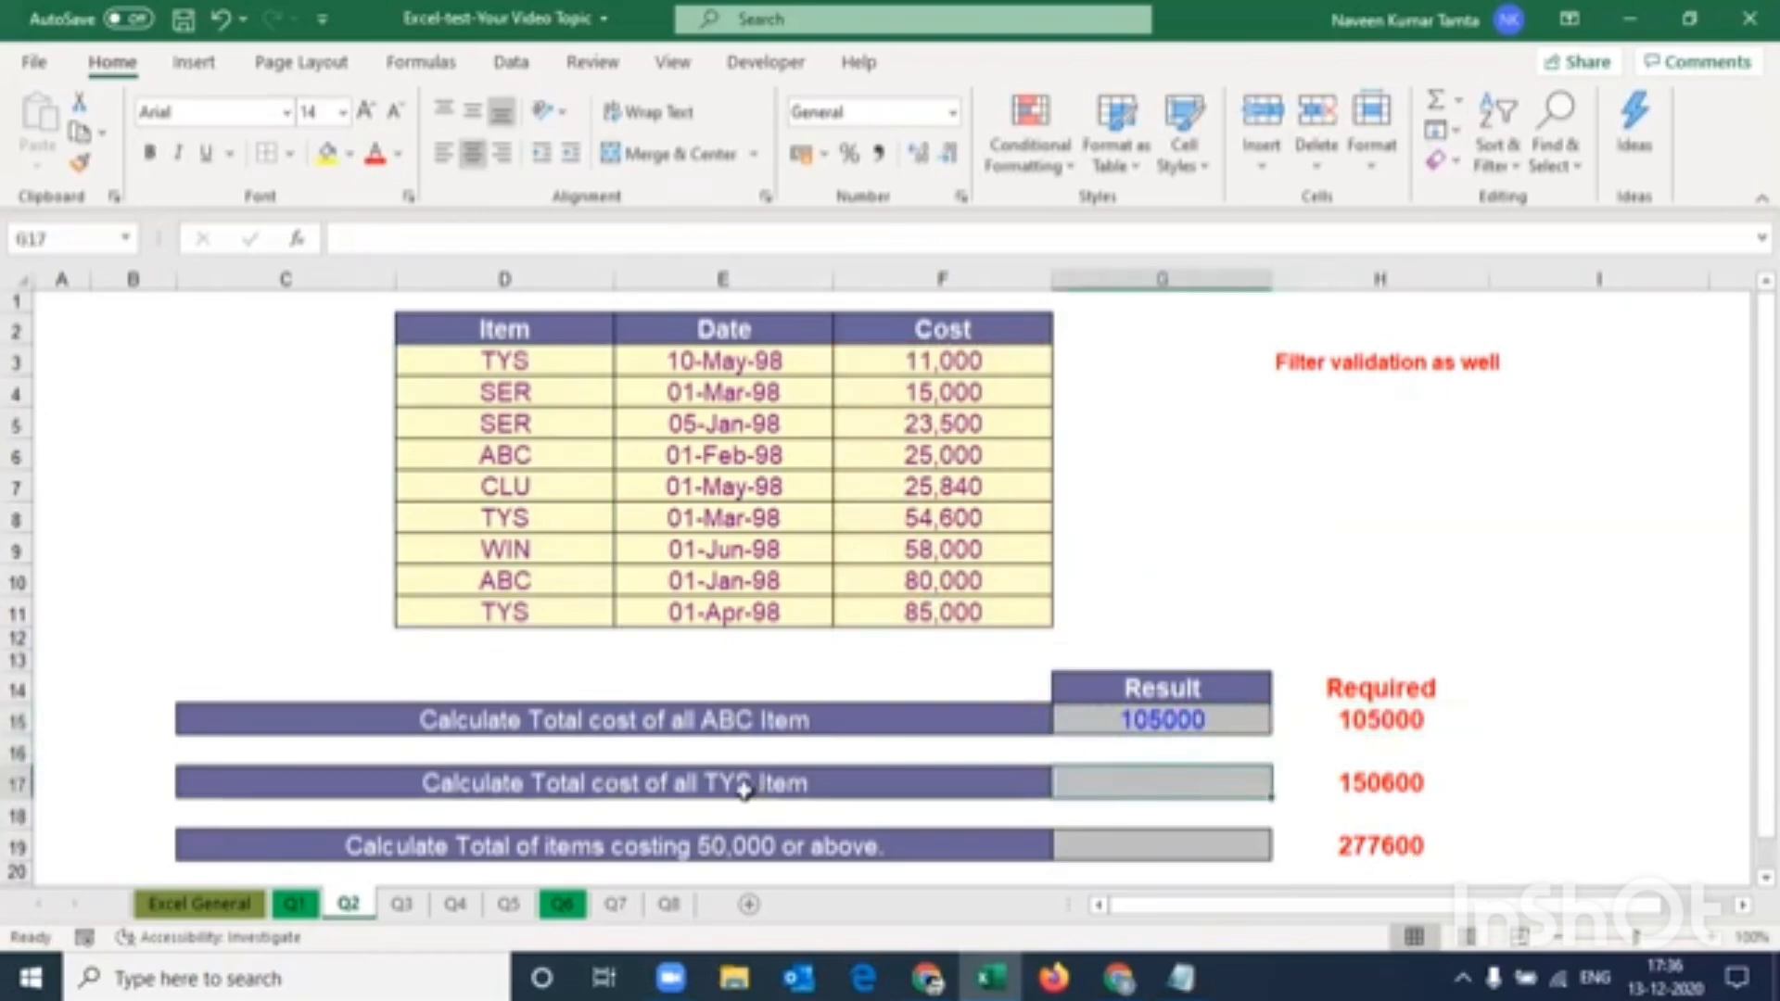
left_click(1126, 722)
key("ctrl+c")
left_click(1147, 780)
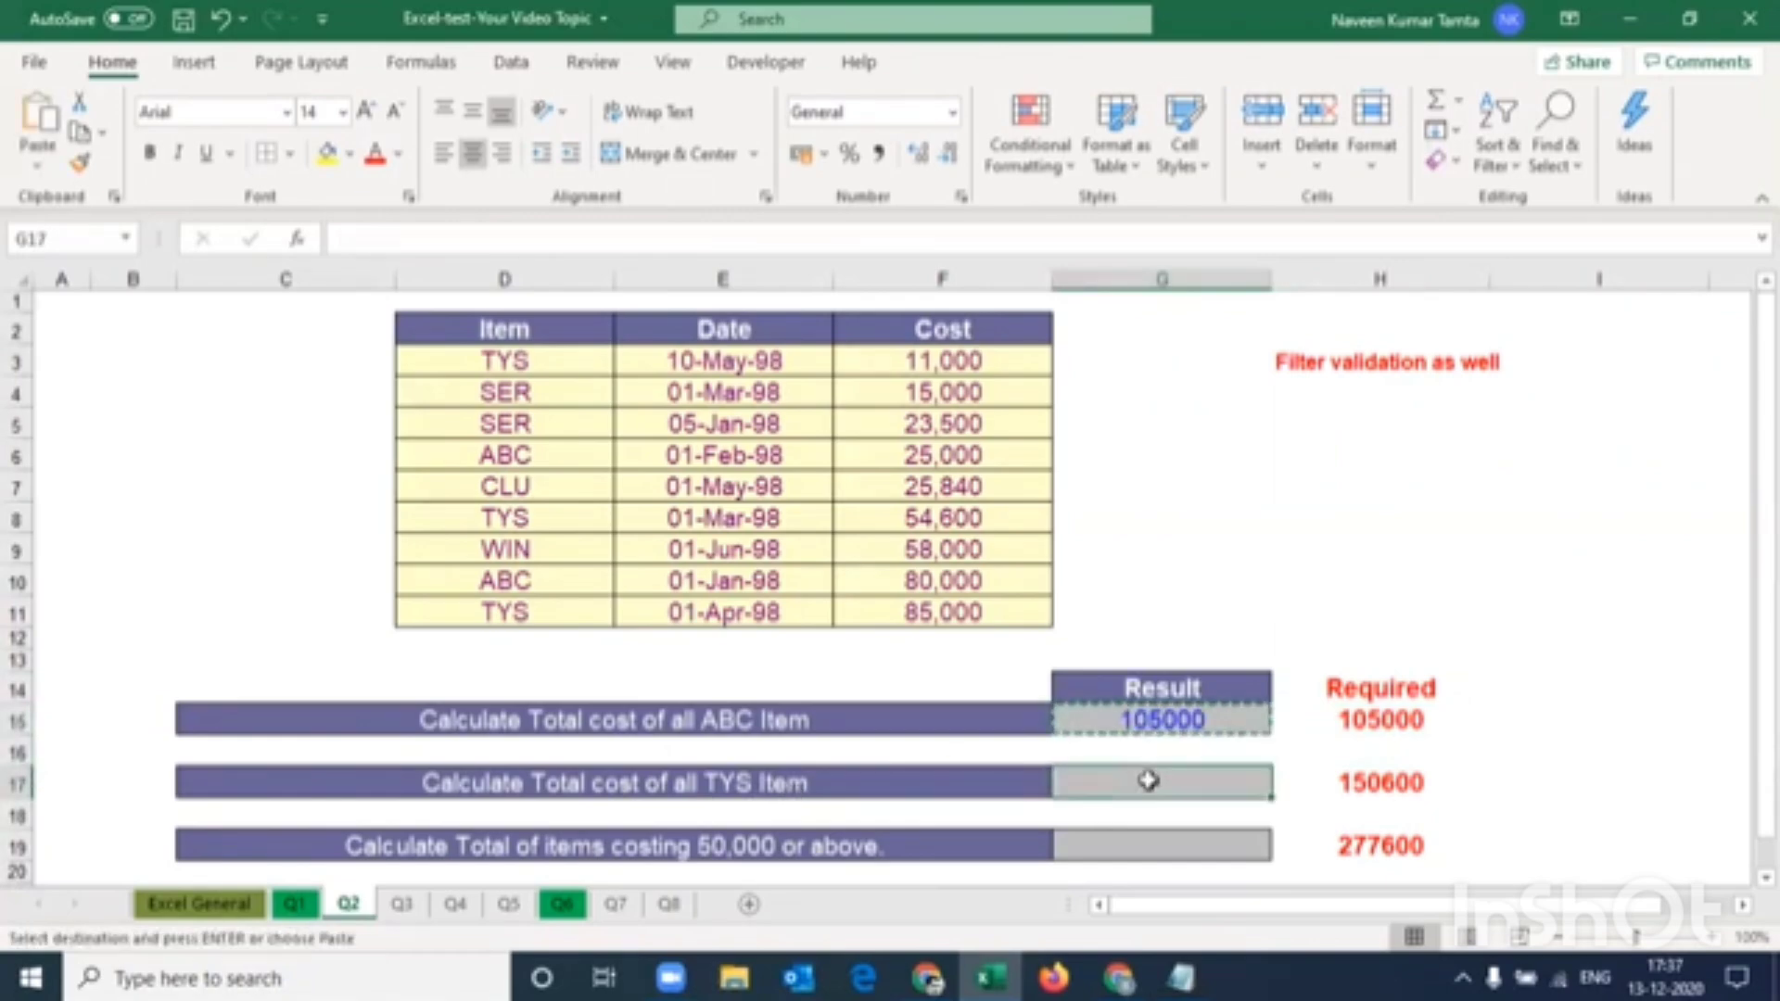
key("ctrl+v")
left_click(545, 240)
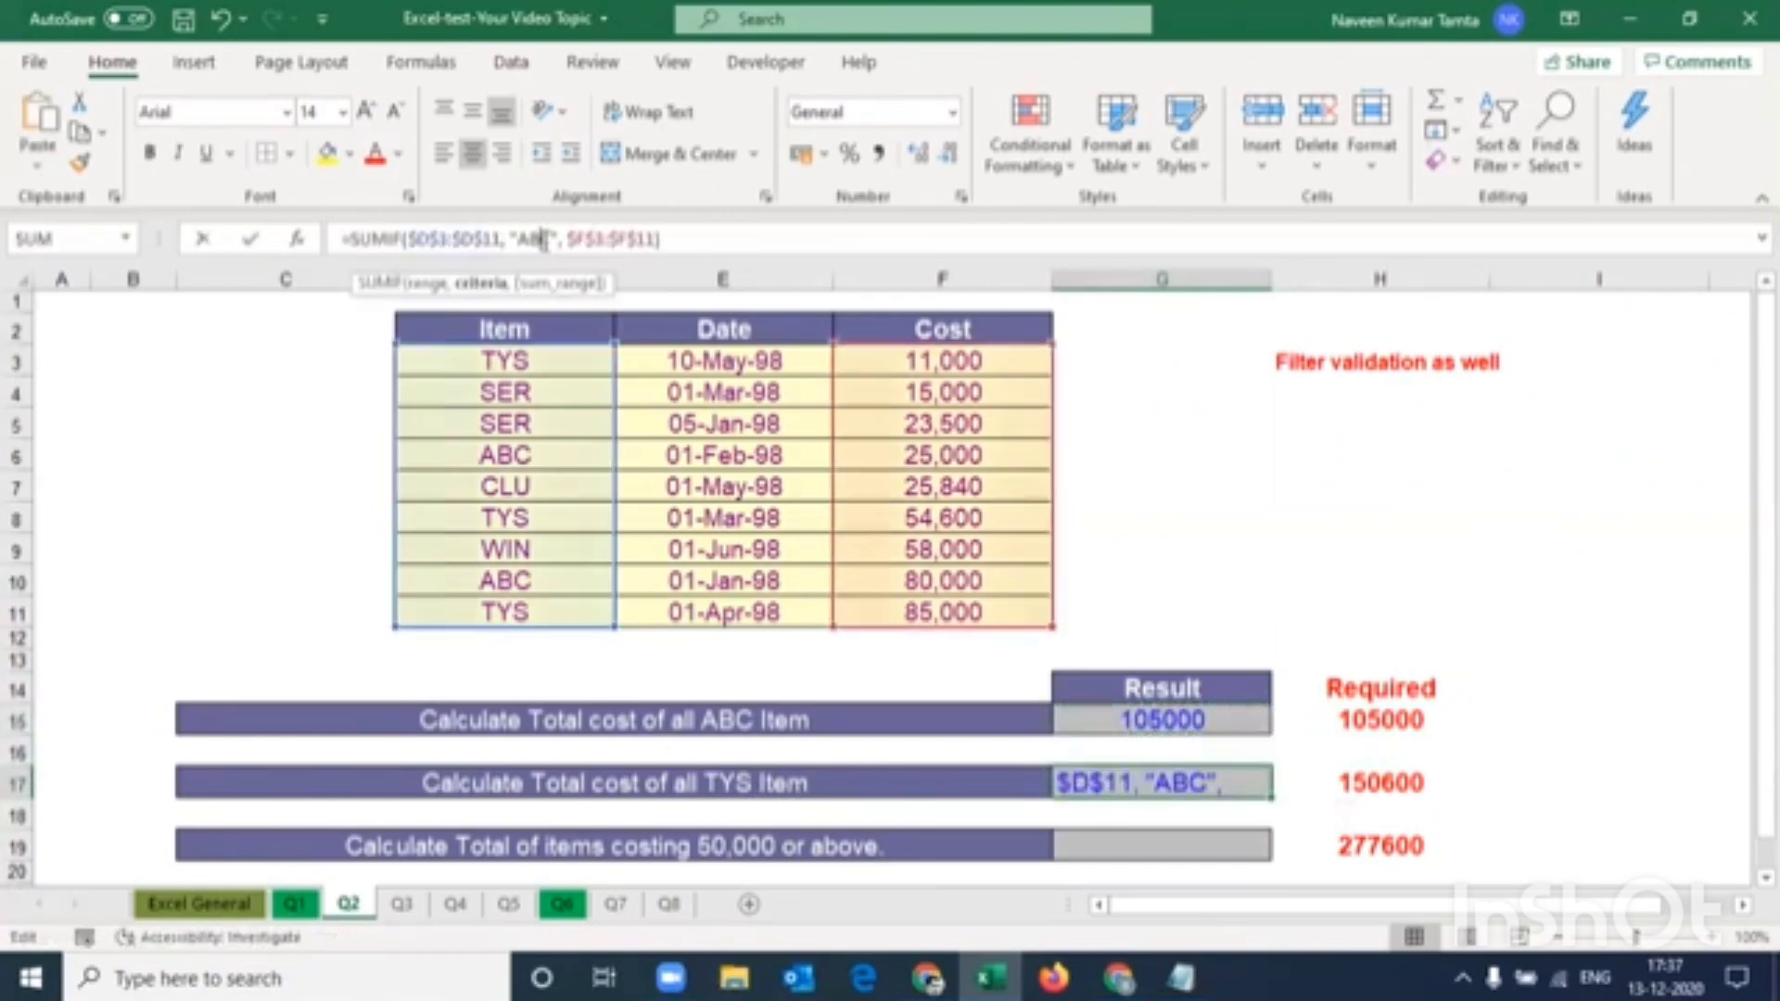
type("TYC")
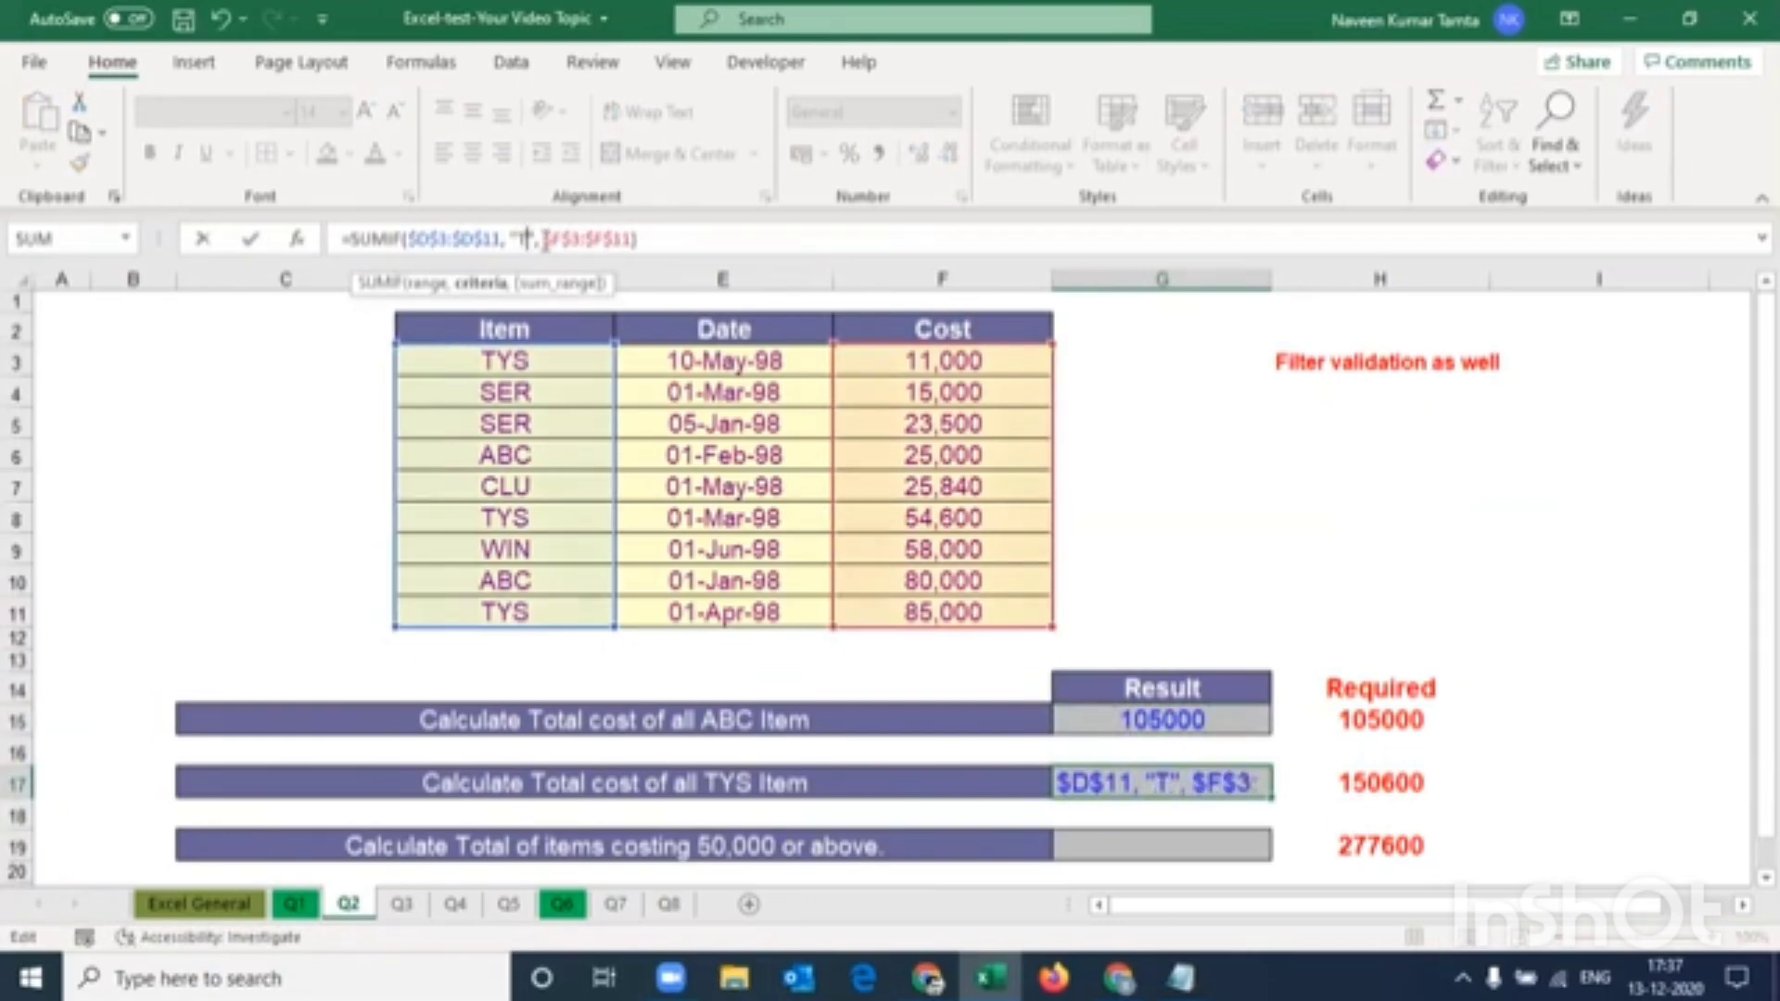
key("ctrl+Return")
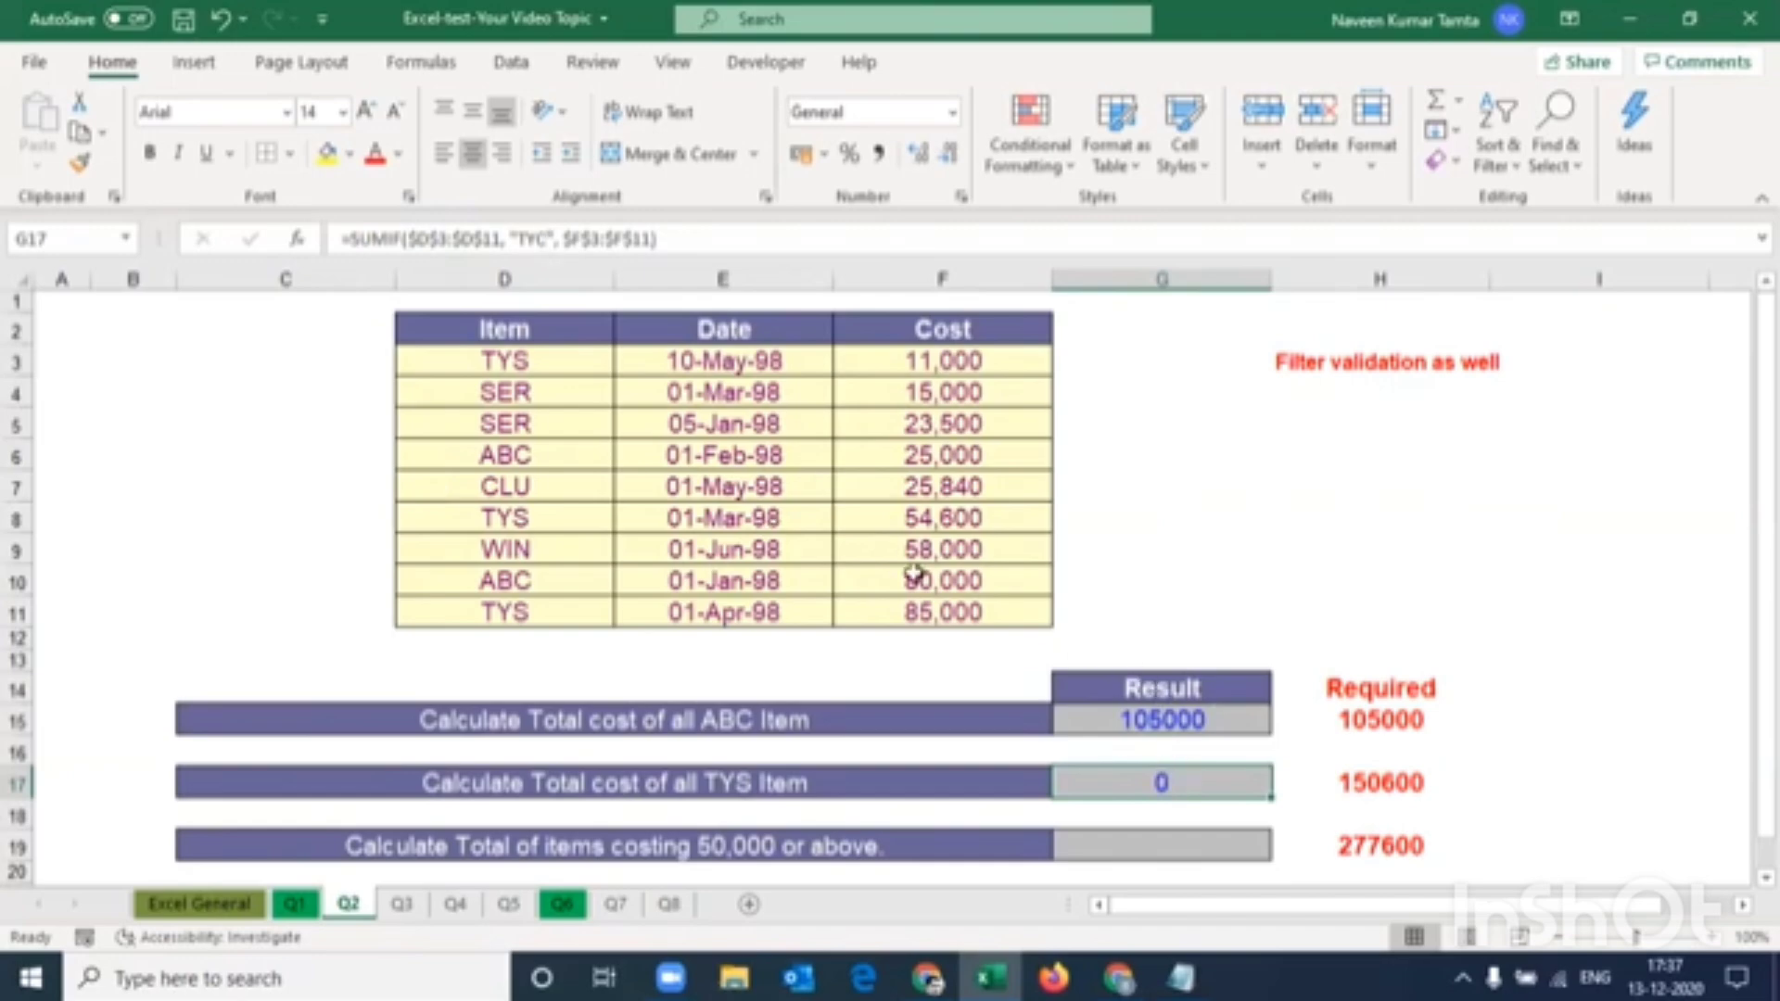
key("Delete")
Total the TYS item costs in G17 with =SUMIF($D$3:$D$11, "TYS", $F$3:$F$11)
type("=sumif")
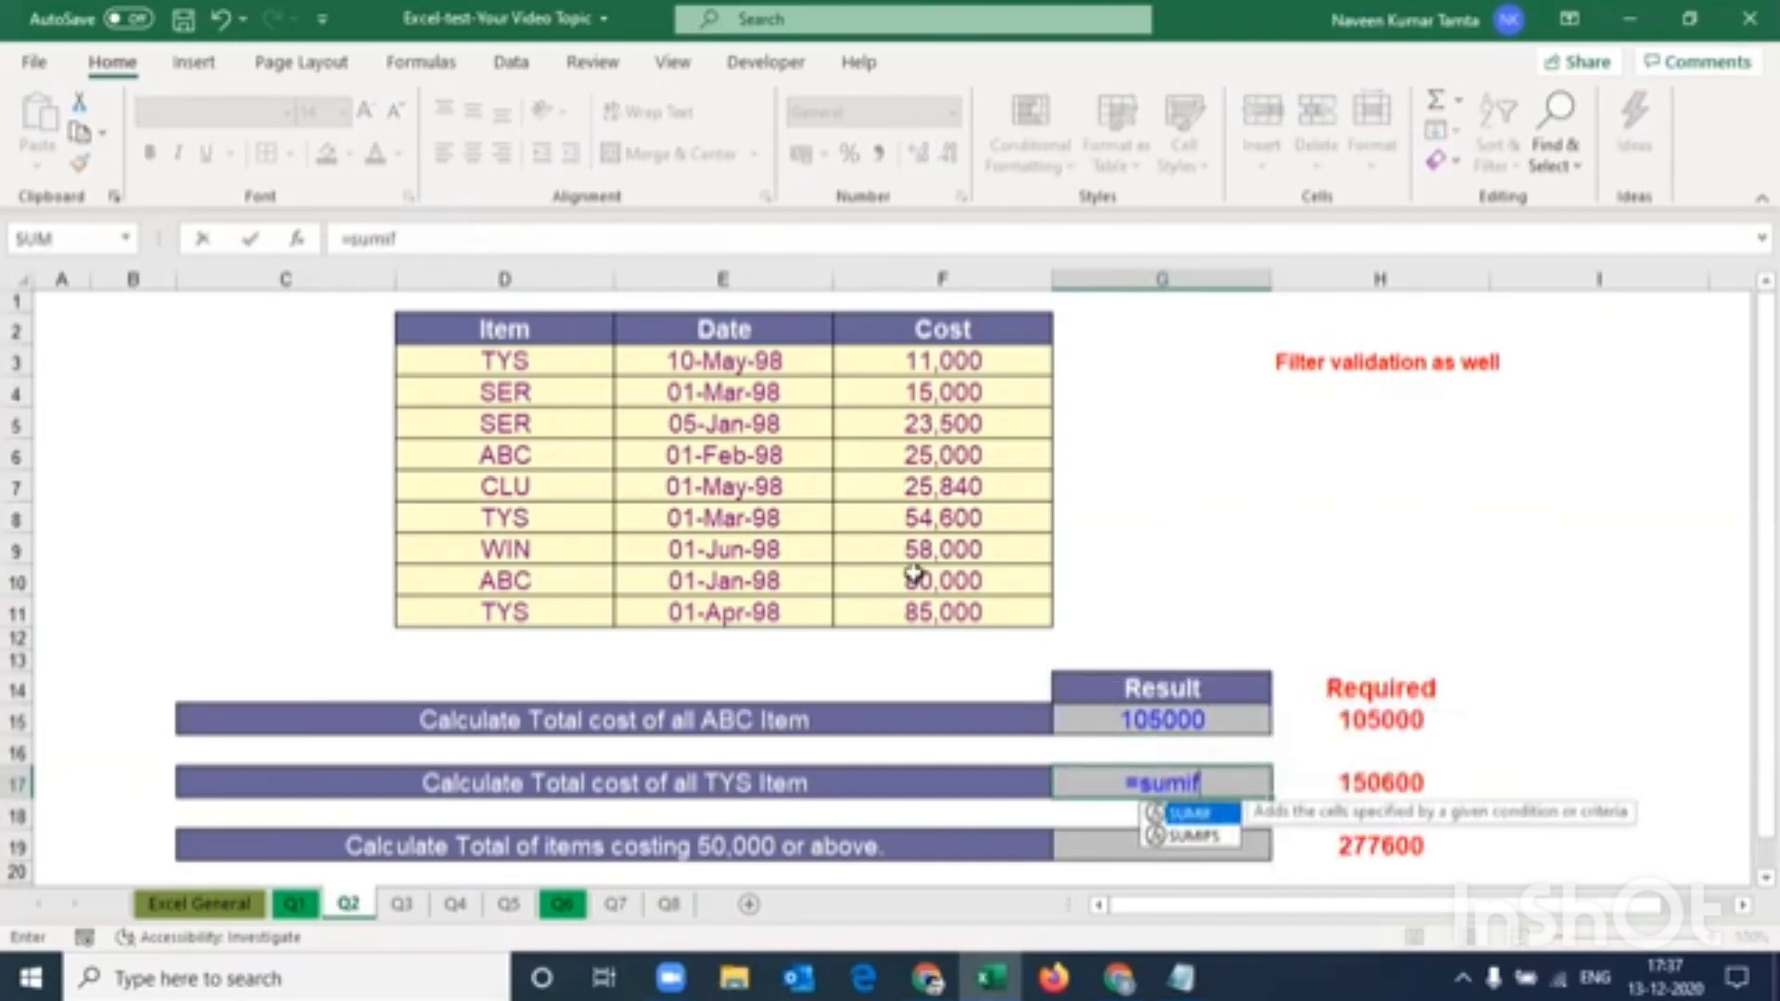
key("Tab")
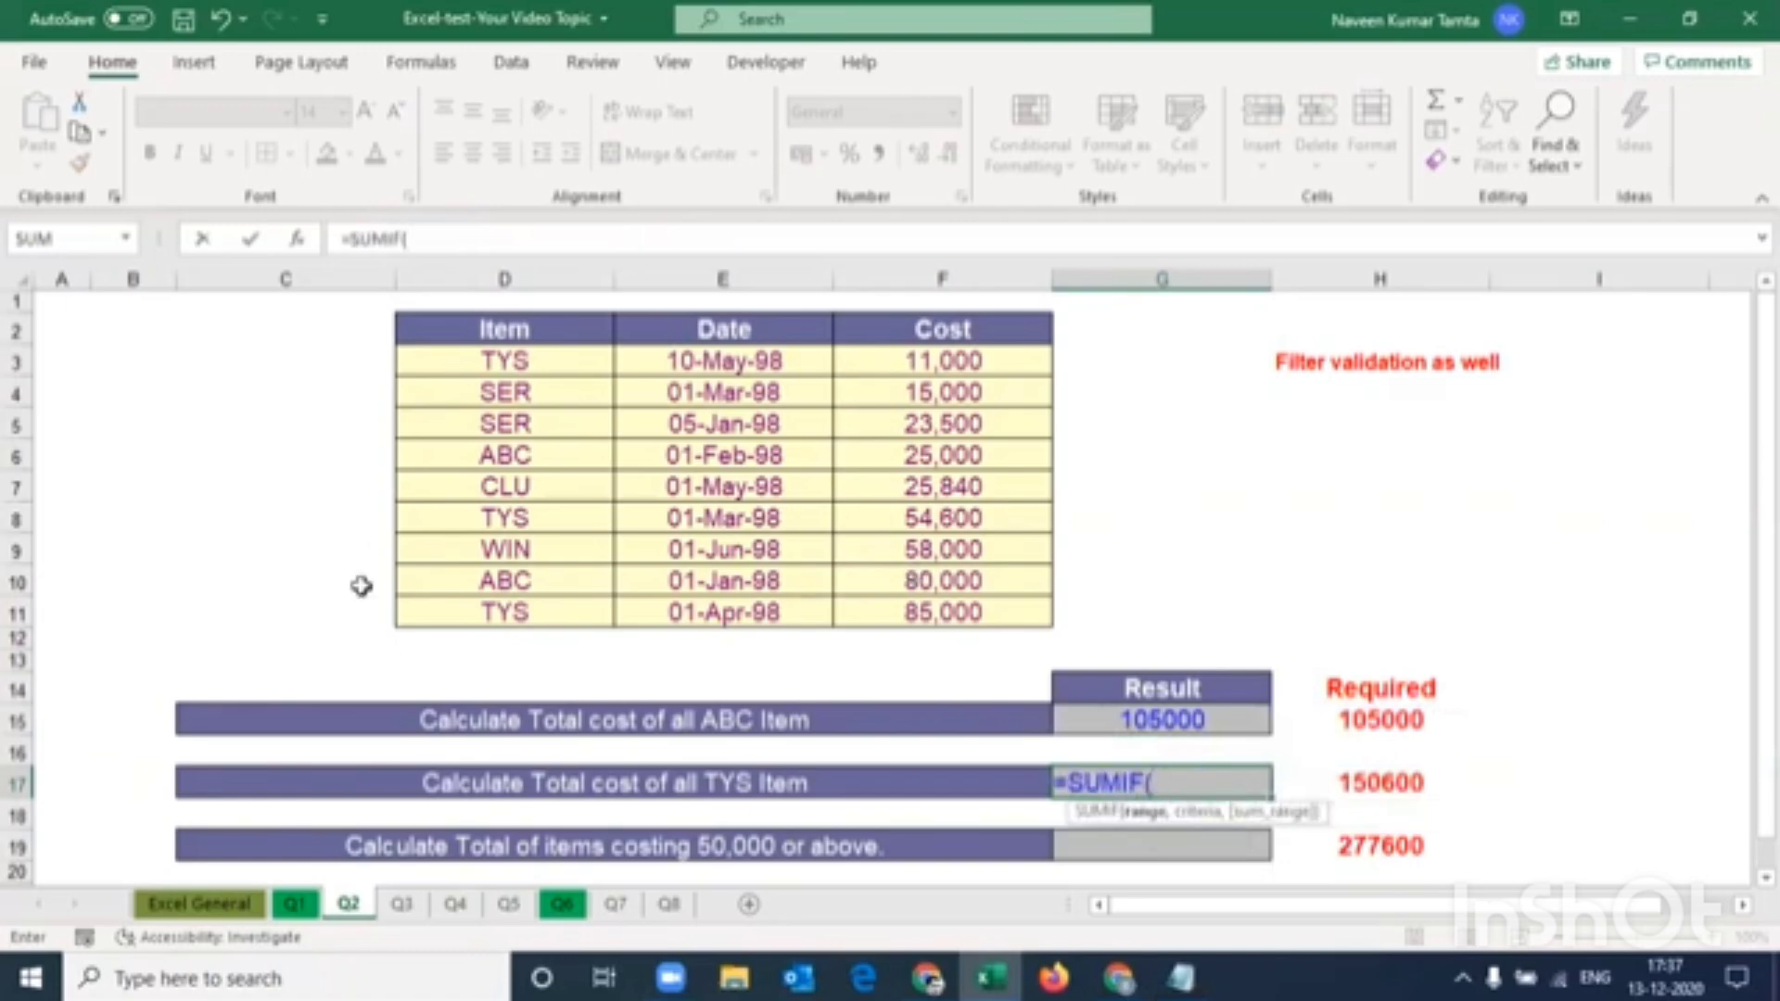
left_click(537, 354)
left_click_drag(537, 350, 551, 596)
key("F4")
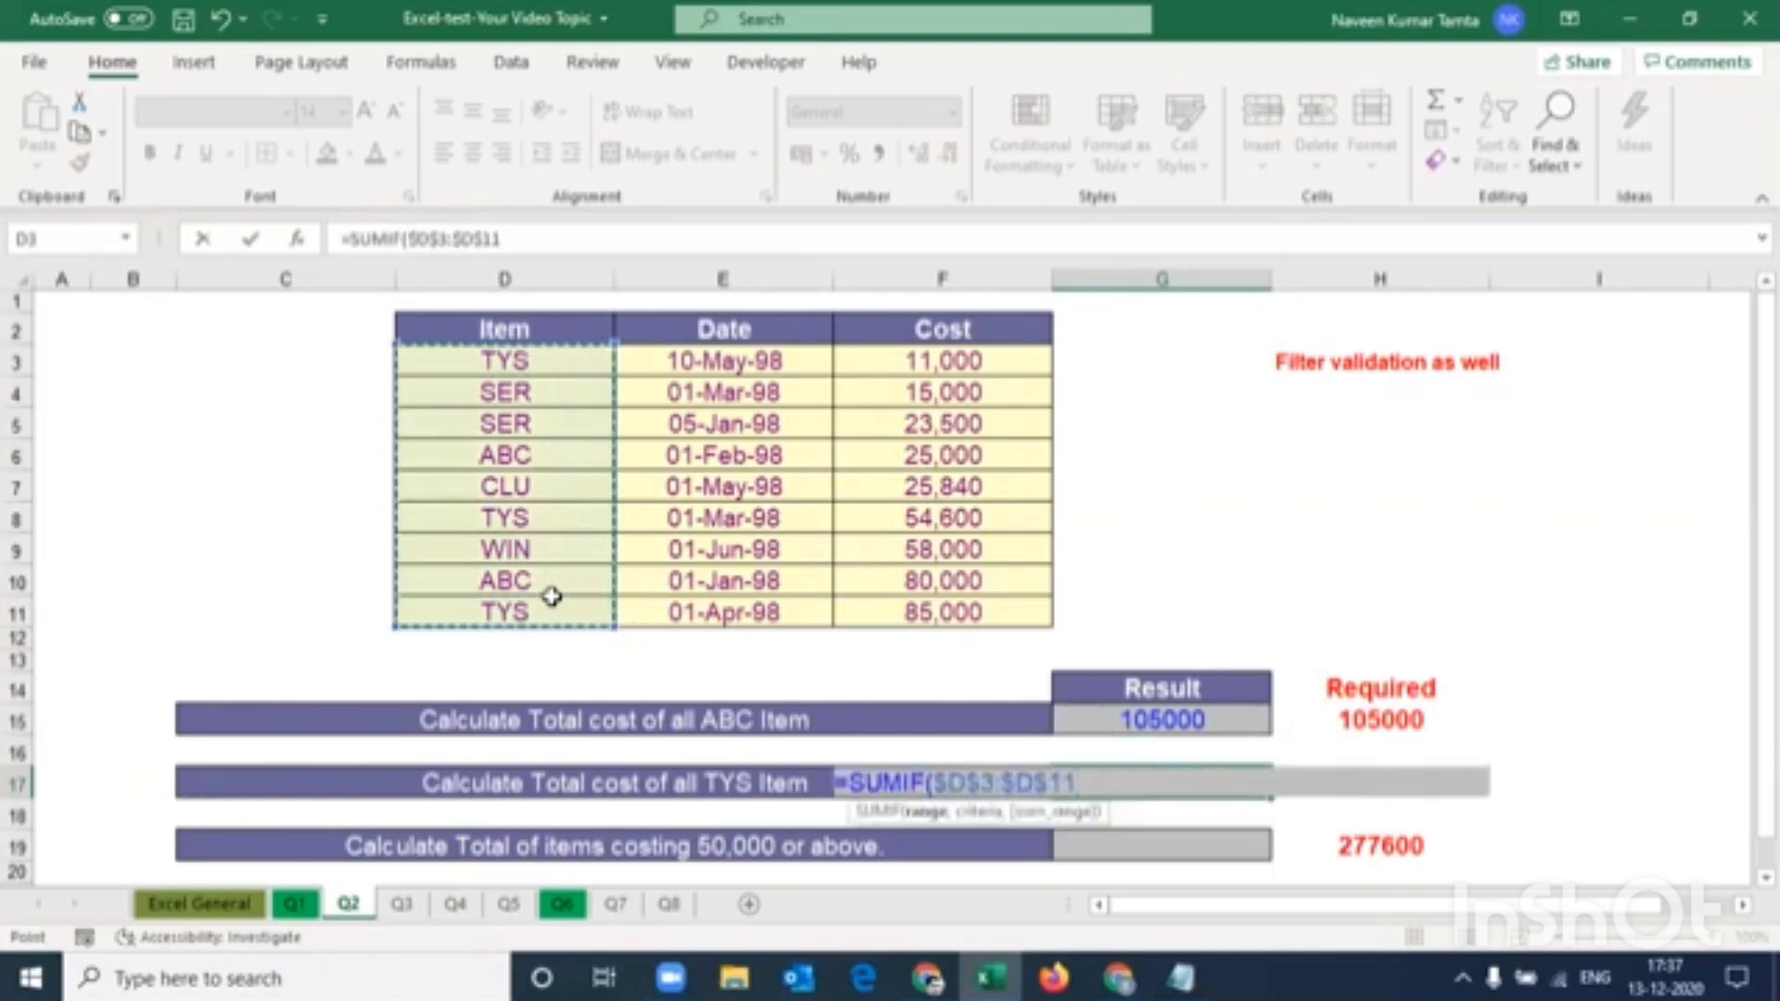
type(", \"T")
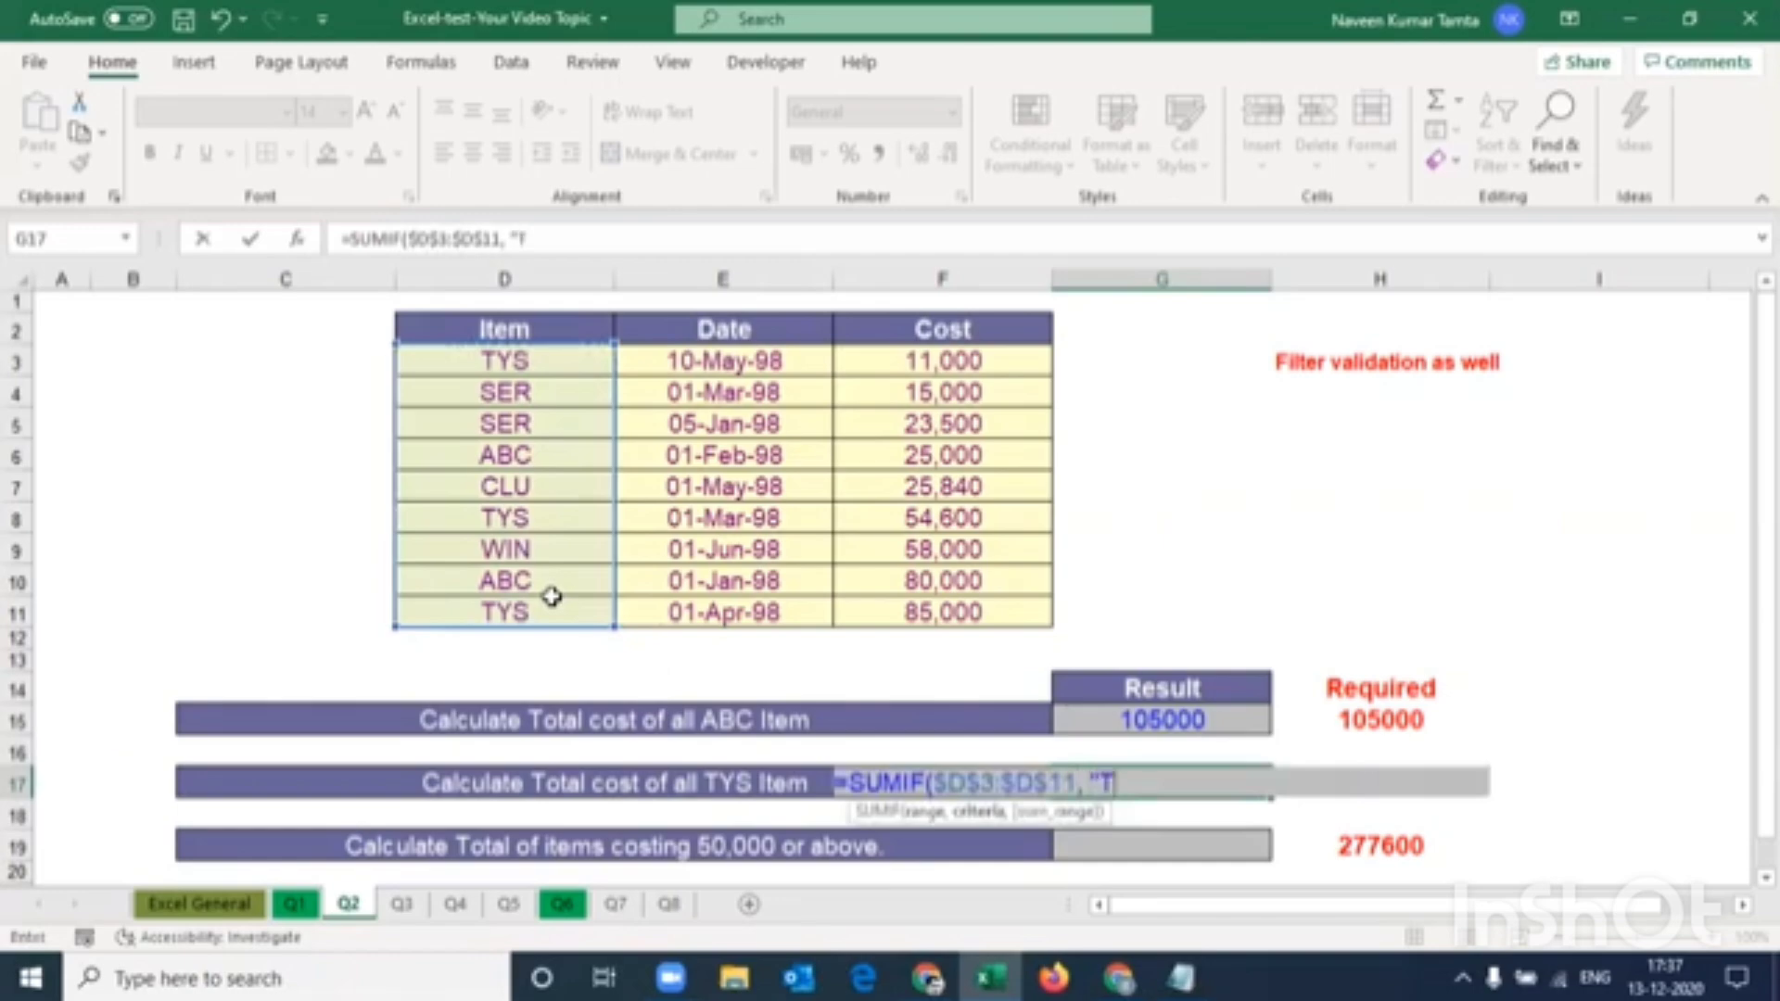
type("YS\",")
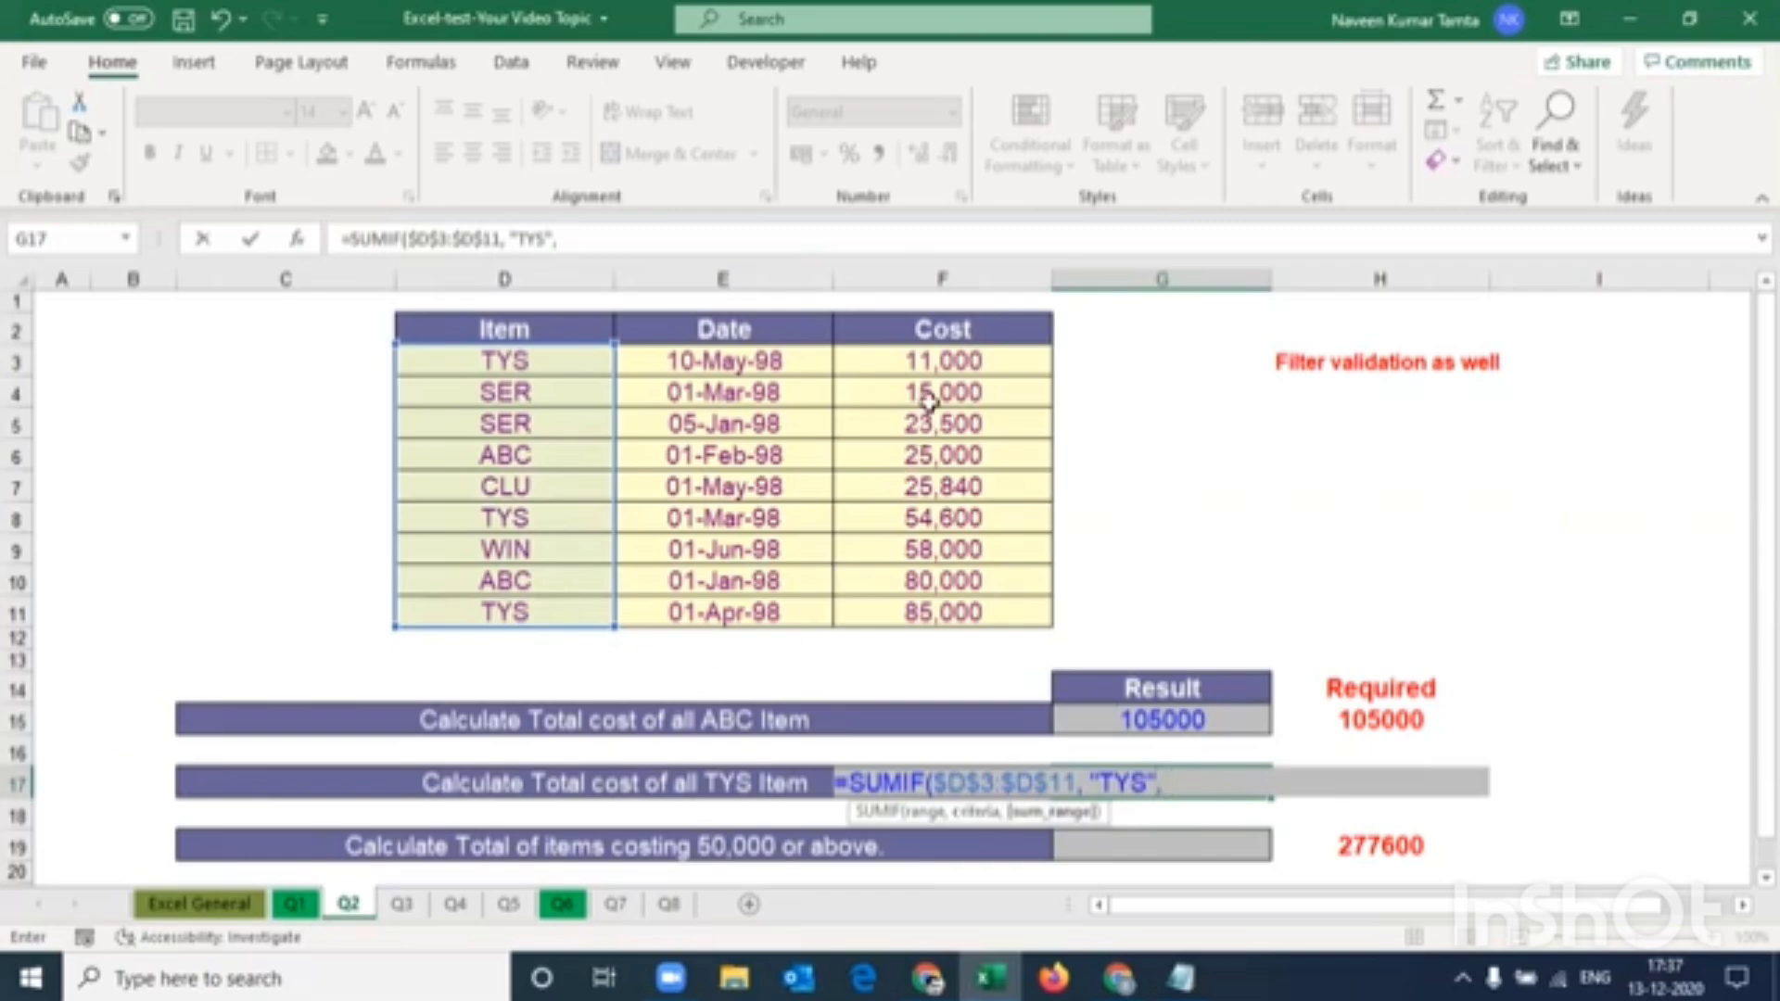
left_click_drag(938, 361, 945, 614)
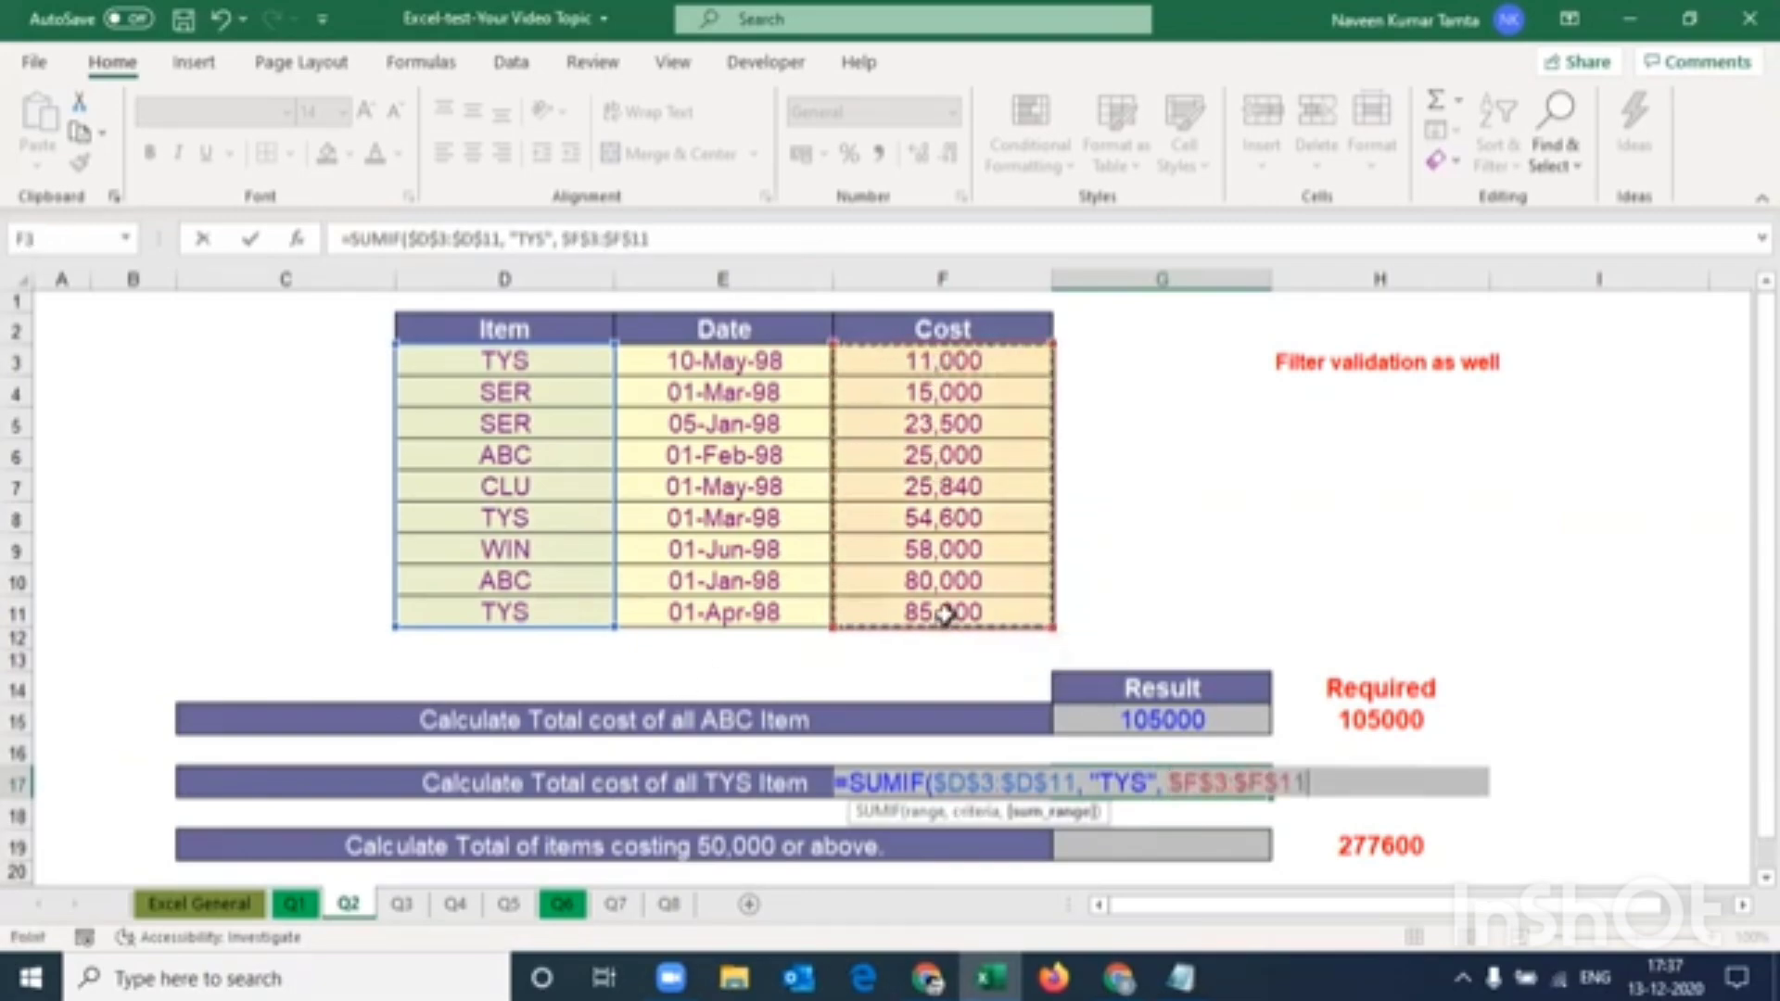
key("Return")
key("Up")
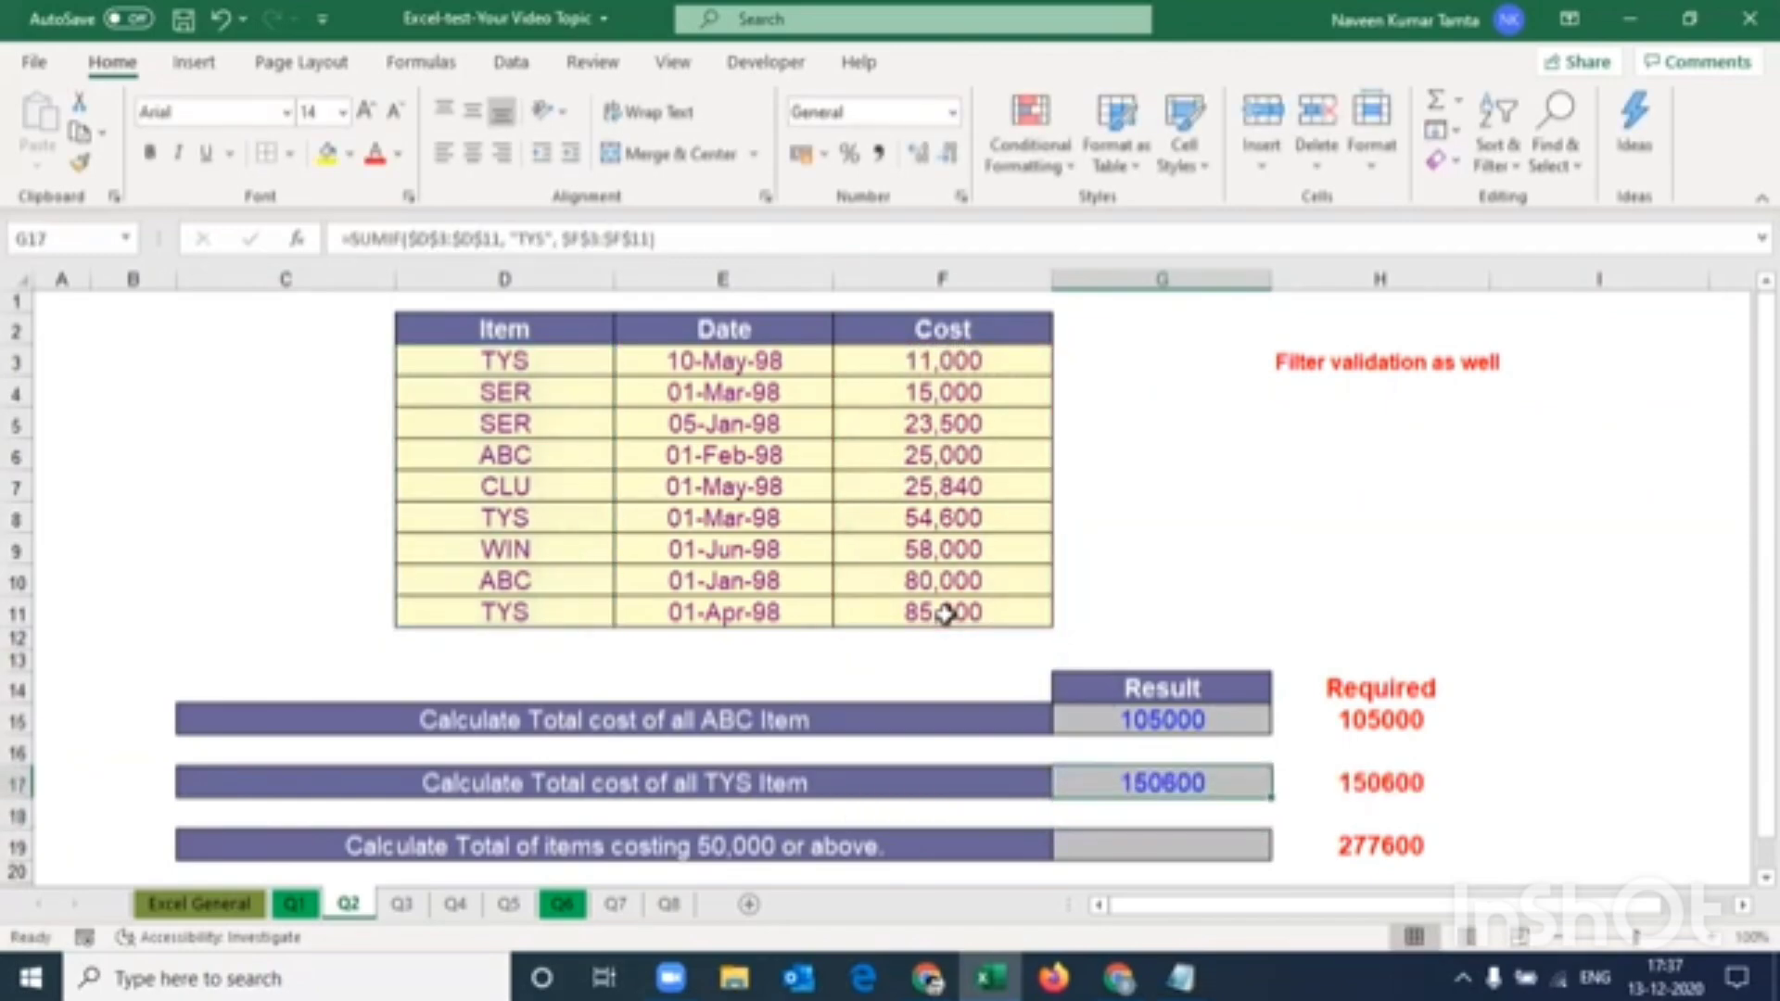
Compare the TYS total in G17 with the required value in H17 and read the task in C19
key("Right")
key("Left")
key("Right")
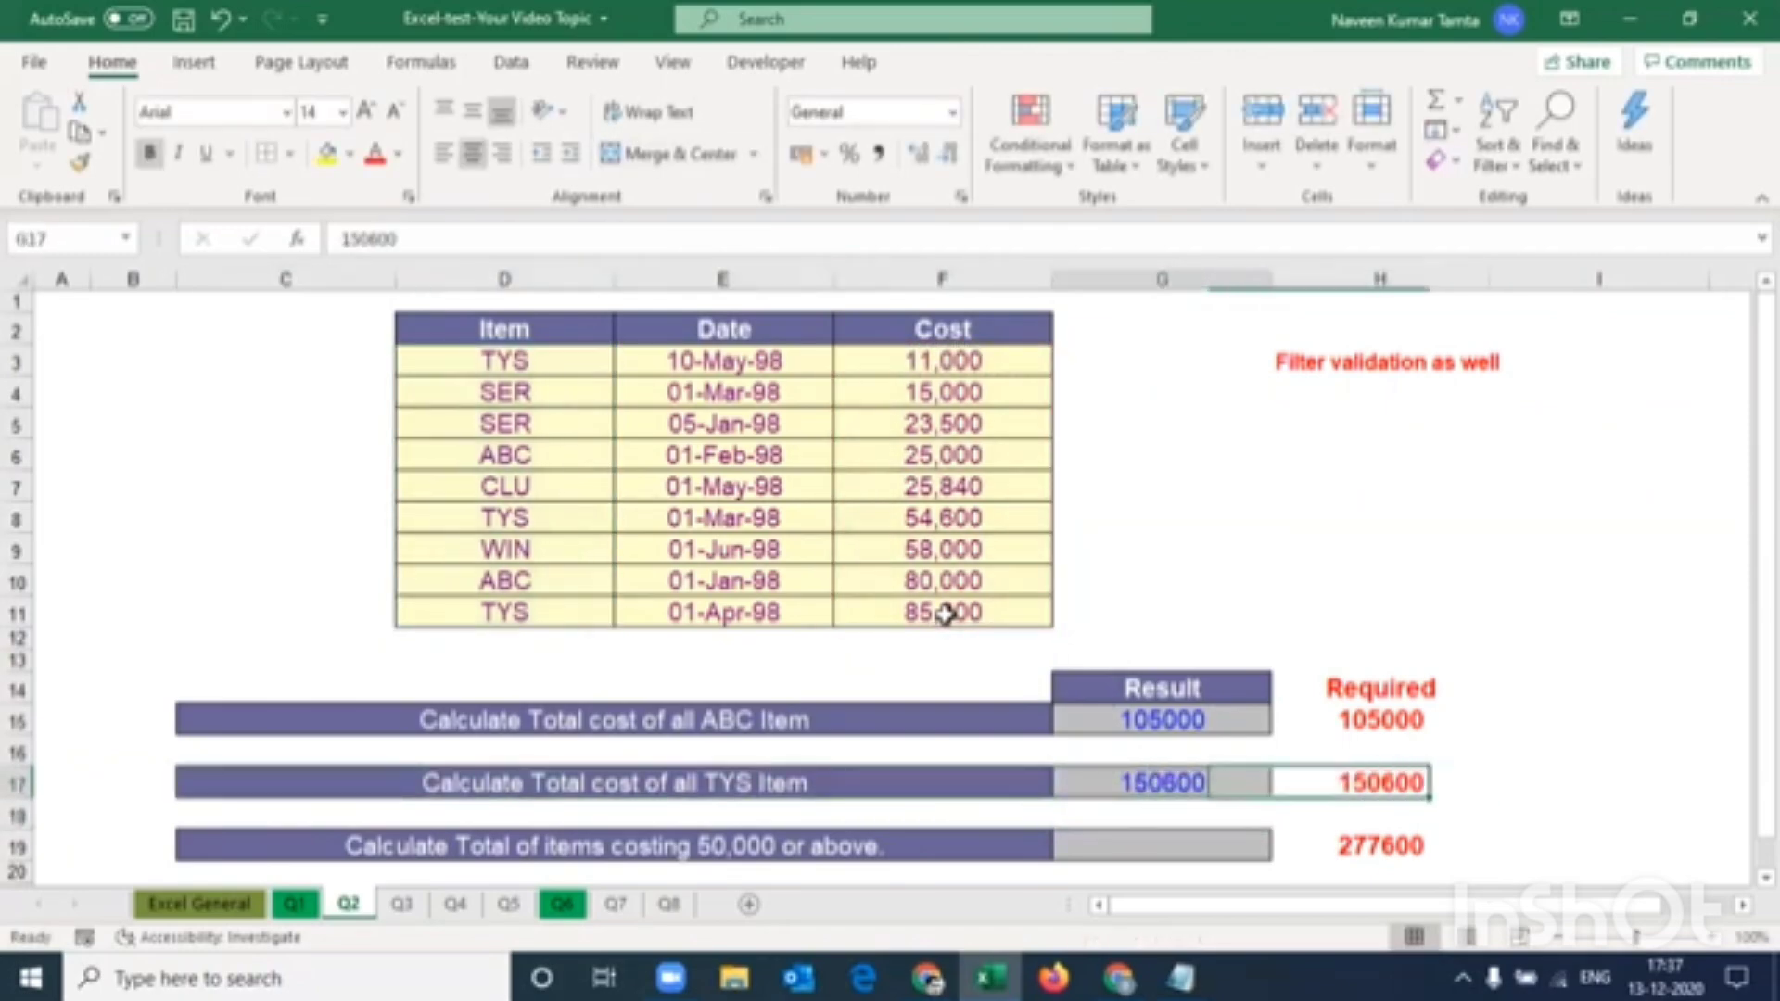
key("Left")
key("Down")
key("Down")
key("Left")
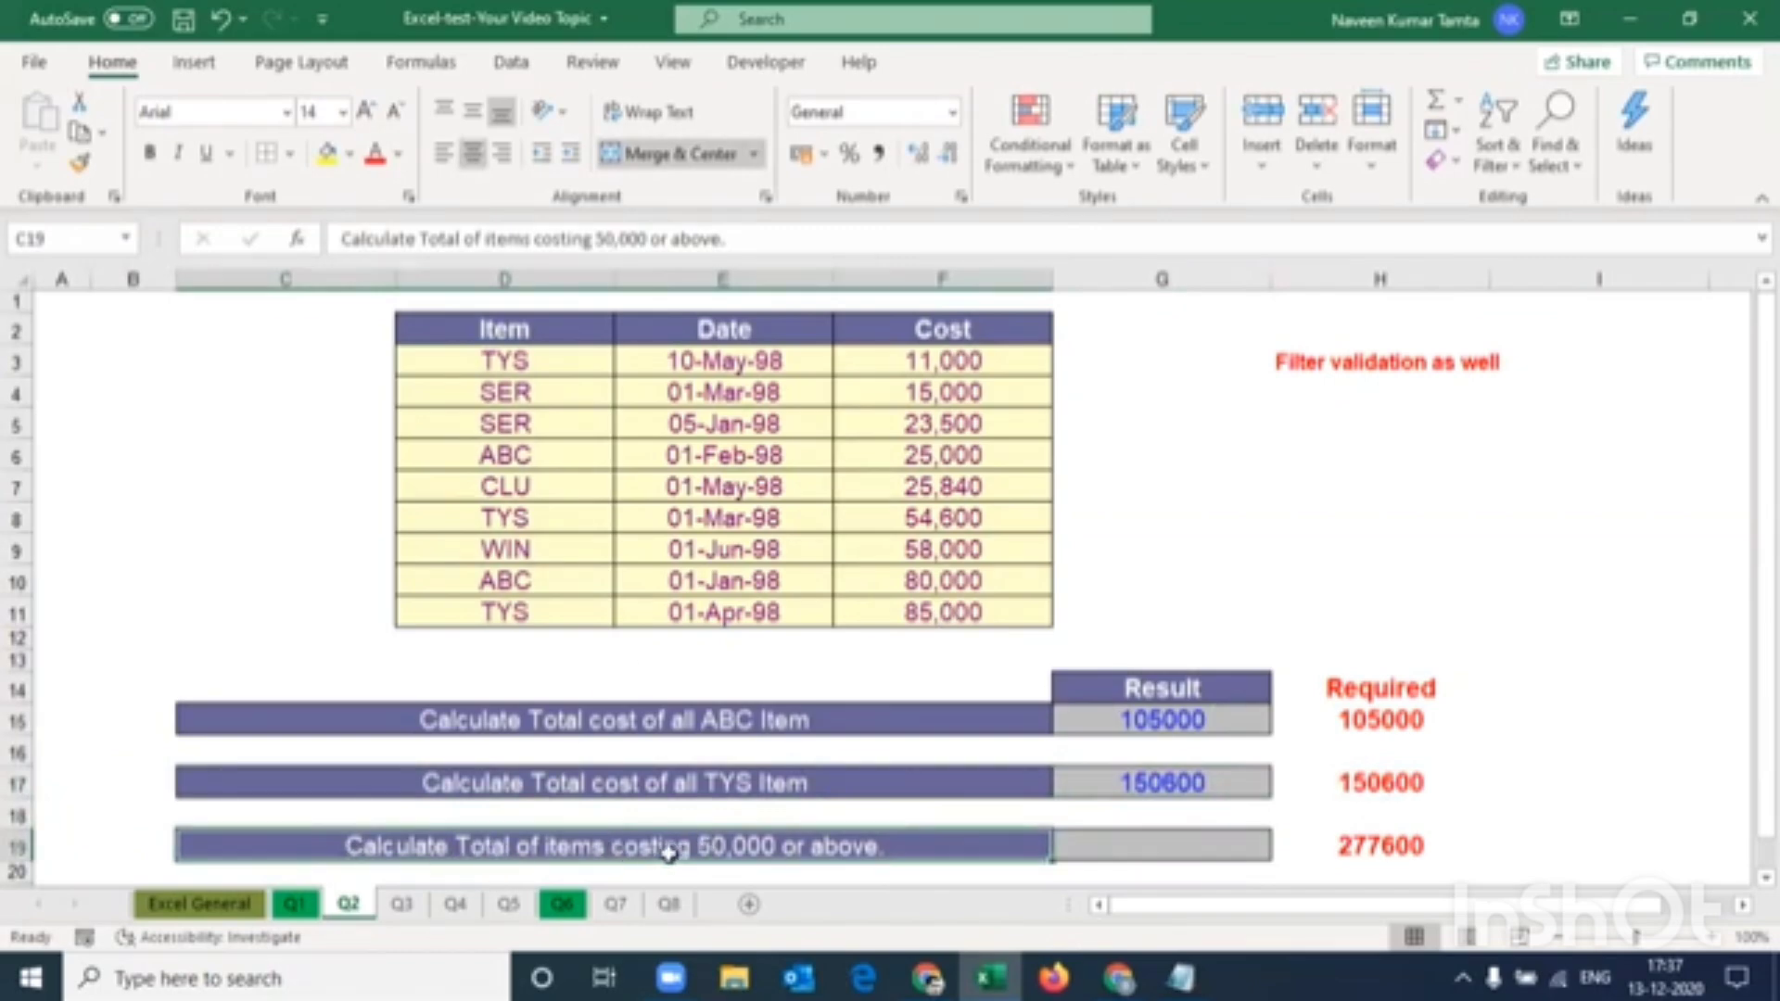
Total the costs of 50,000 or above in G19 with +SUMIF($F$3:$F$11, ">=50000", $F$3:$F$11) and compare it with H19
left_click(1117, 833)
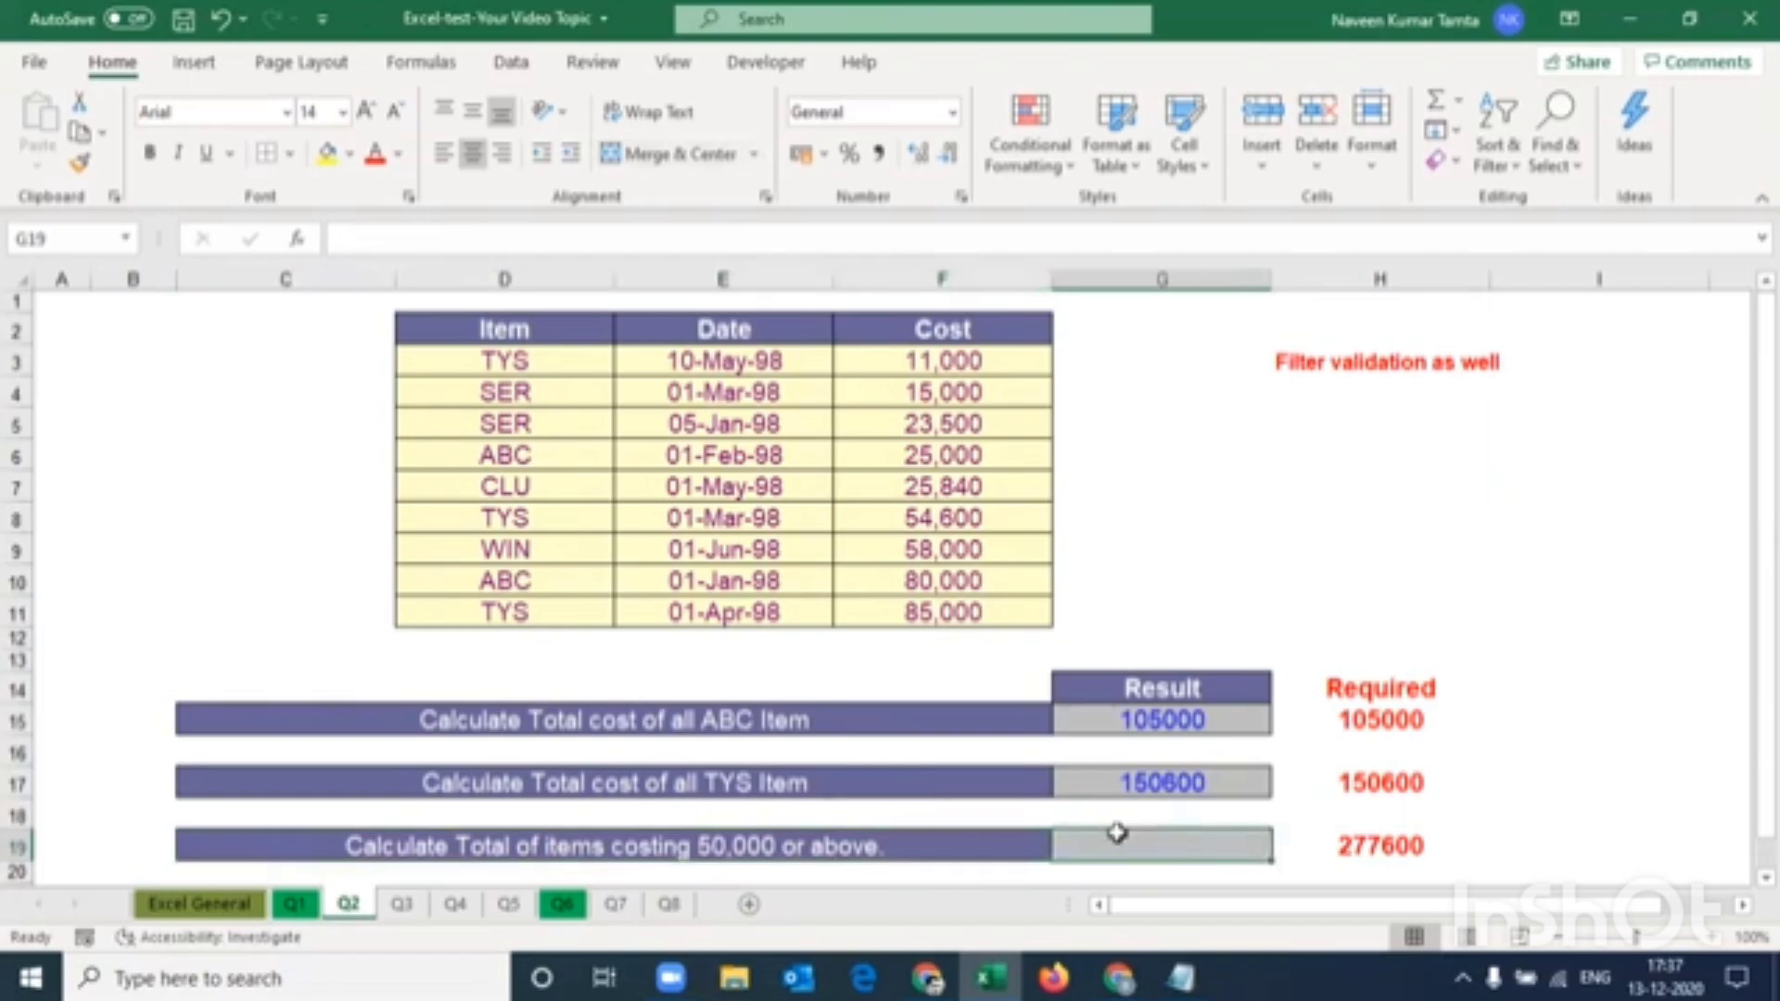
type("+sumif")
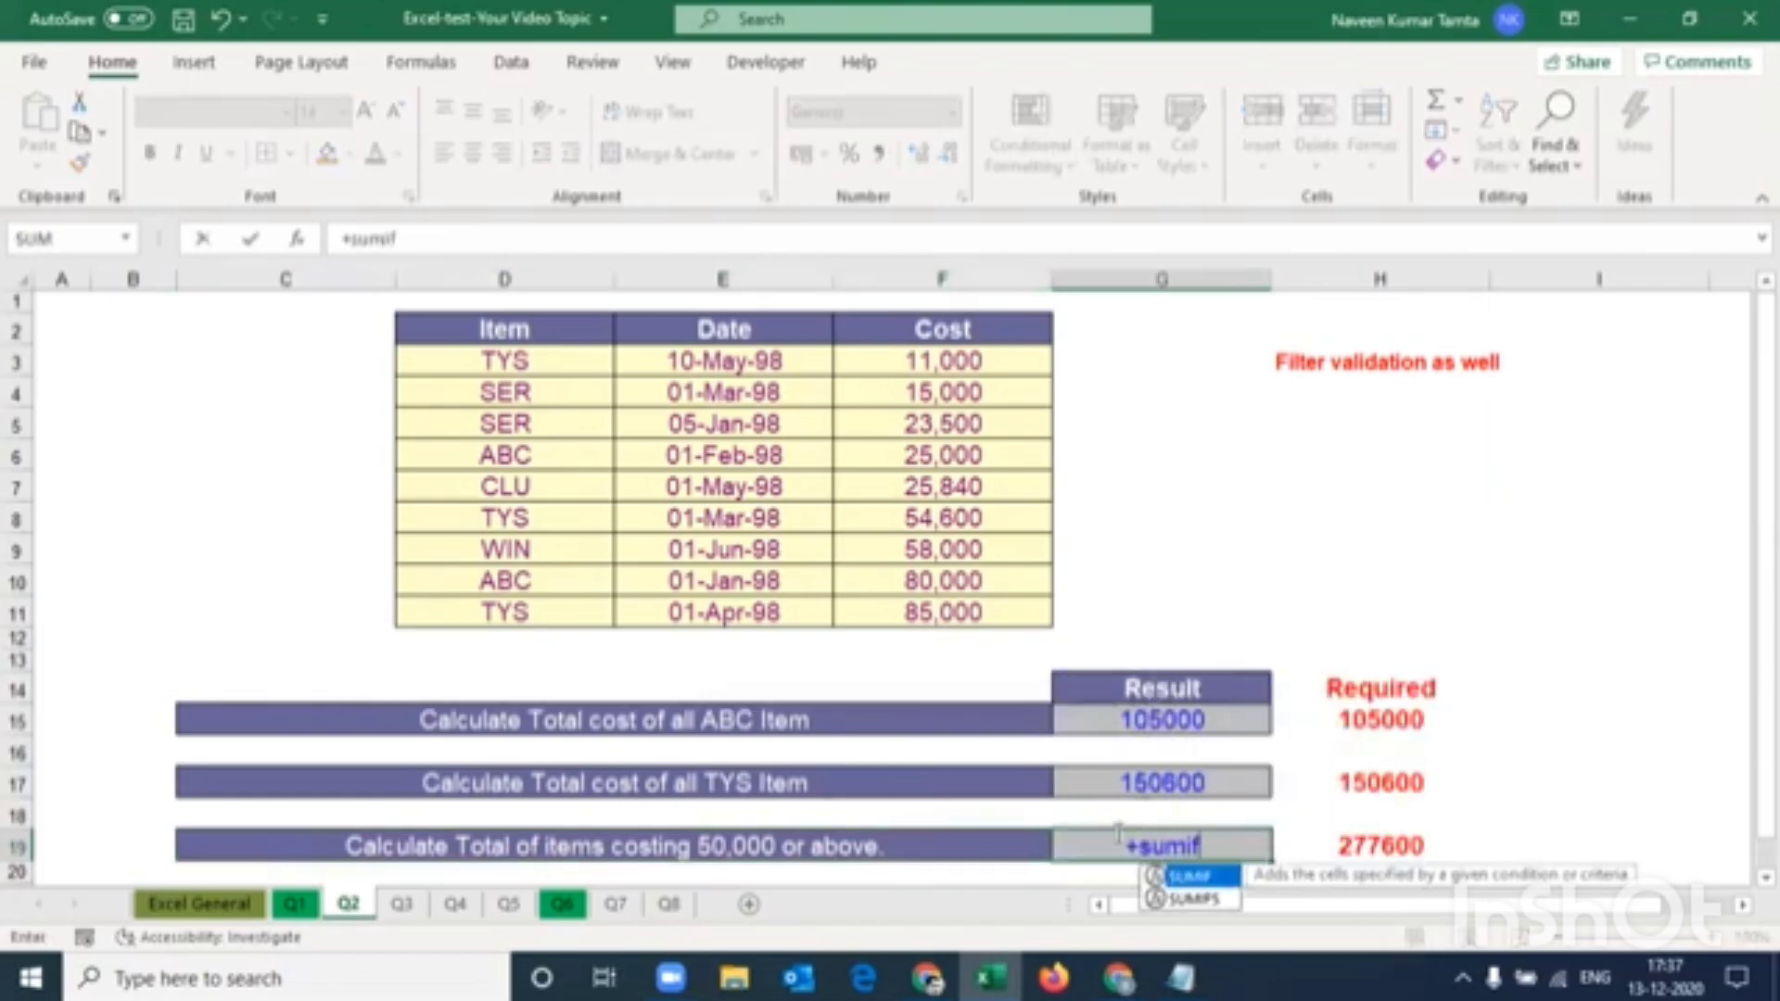
key("Tab")
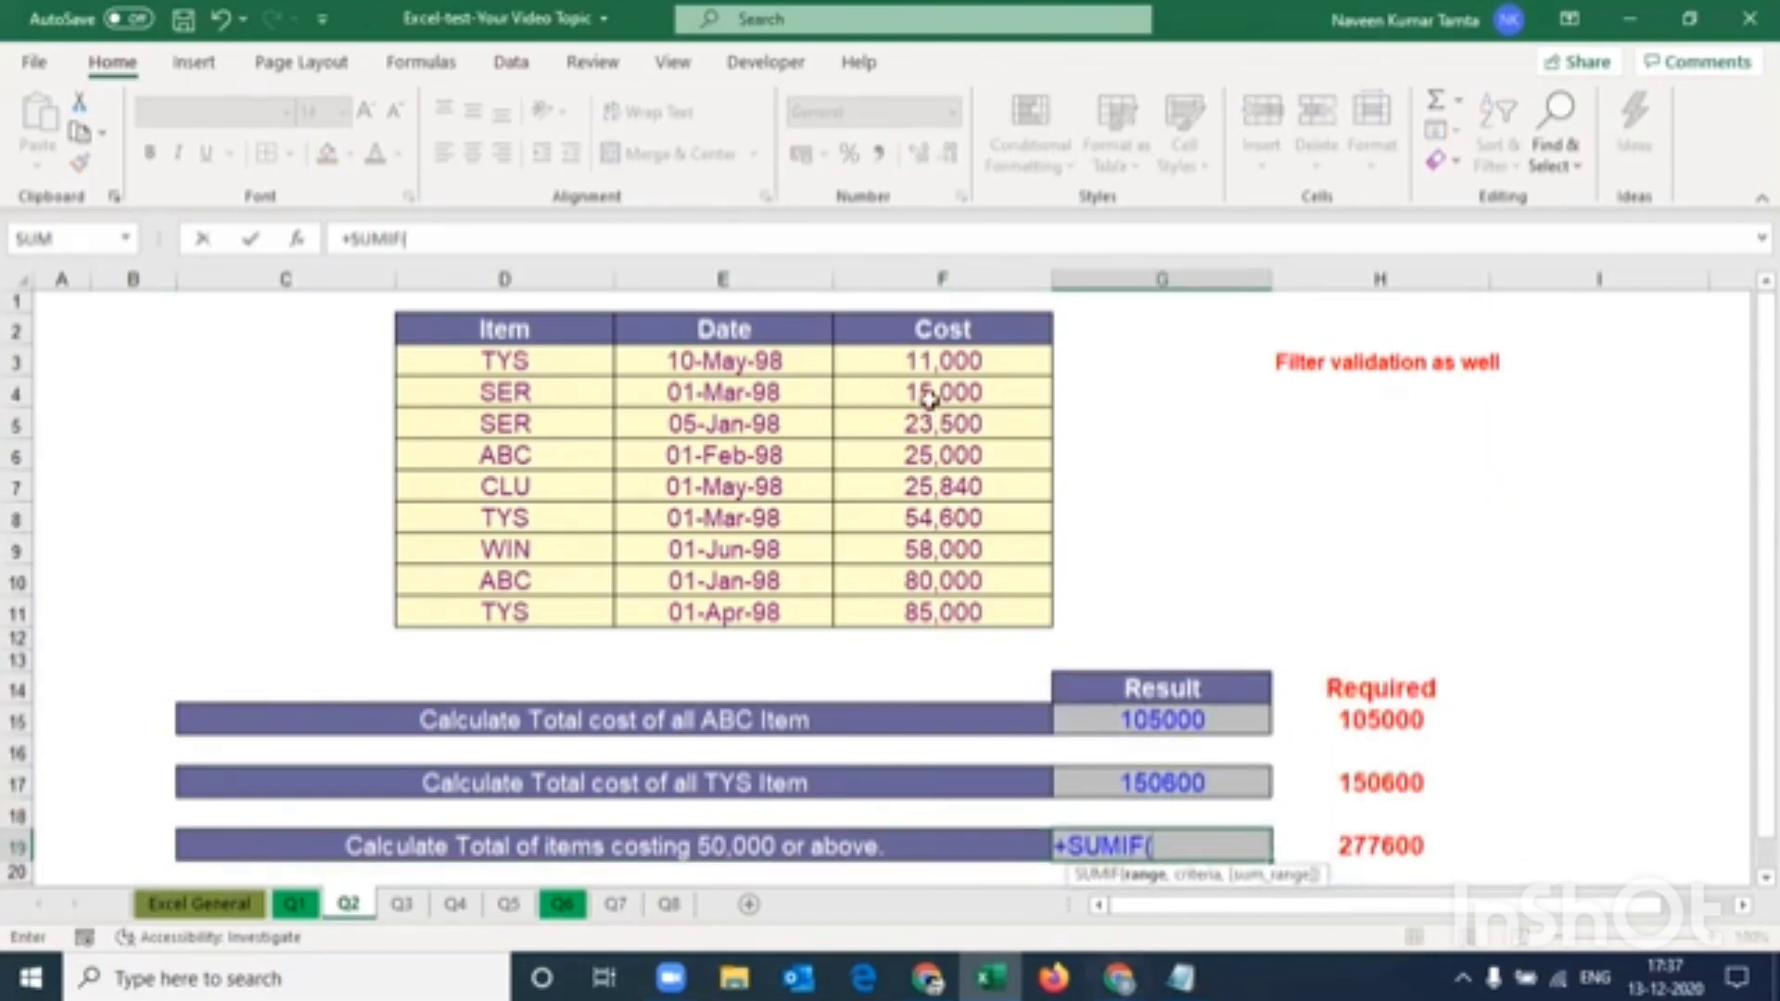
left_click_drag(932, 362, 943, 605)
key("F4")
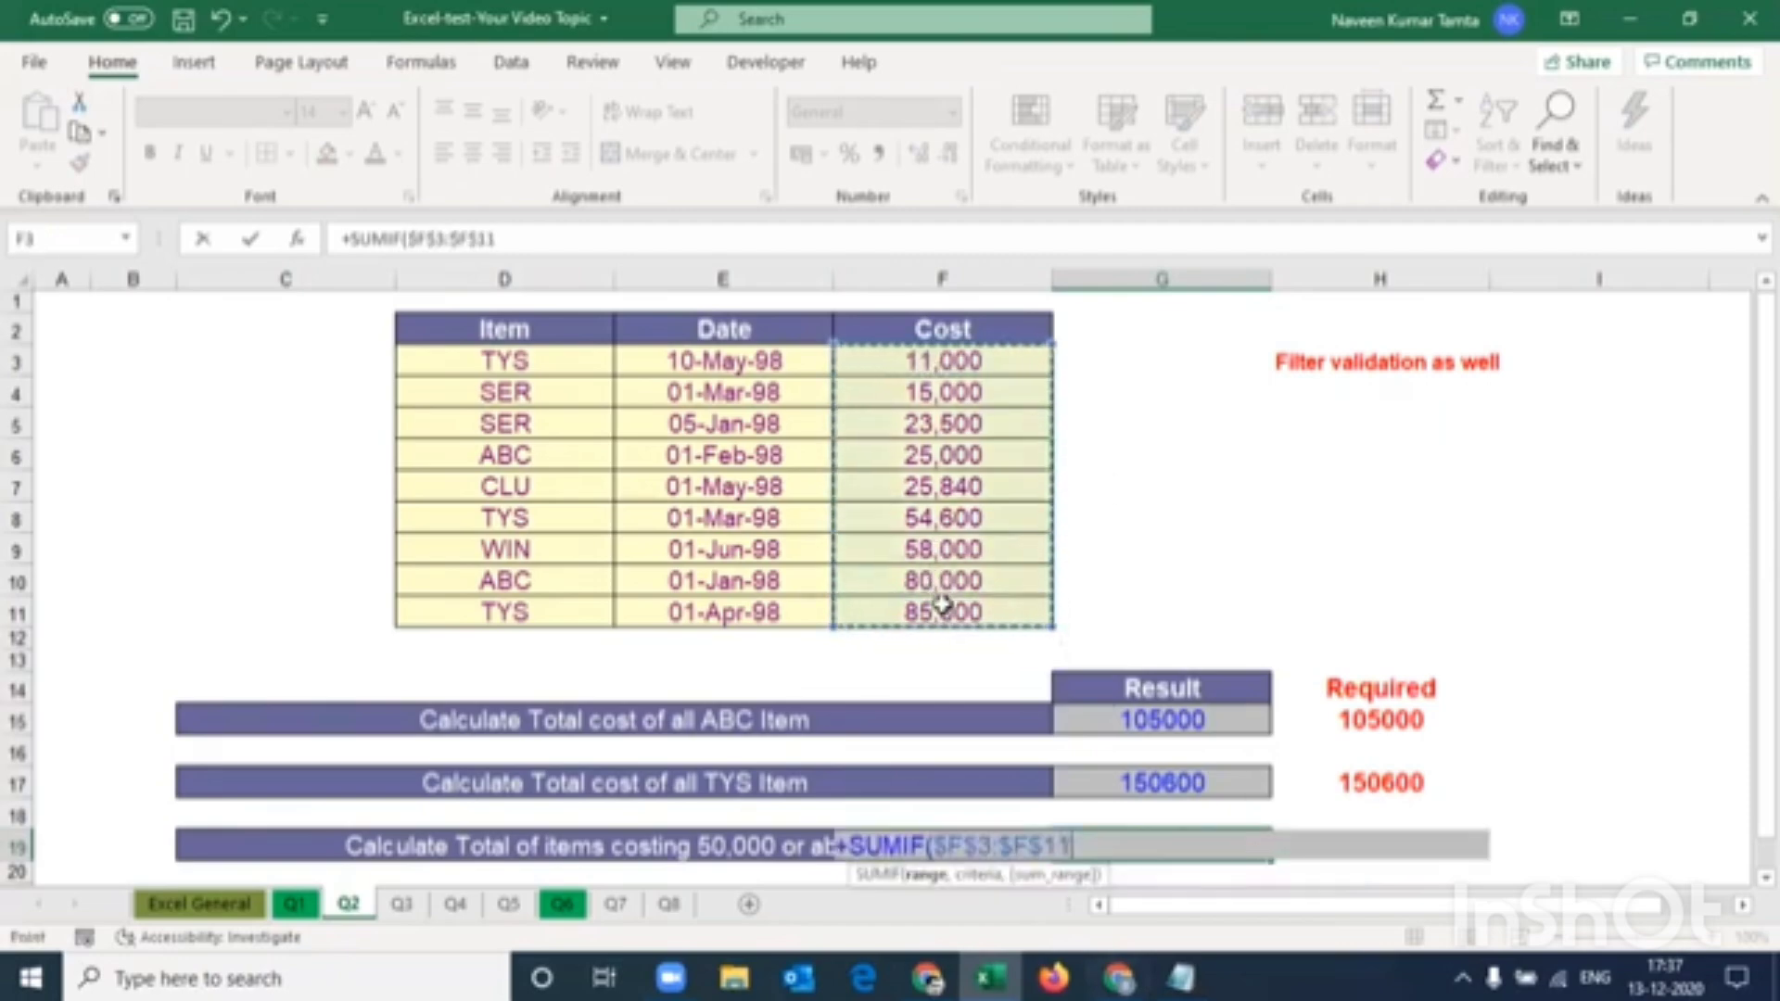
type(",")
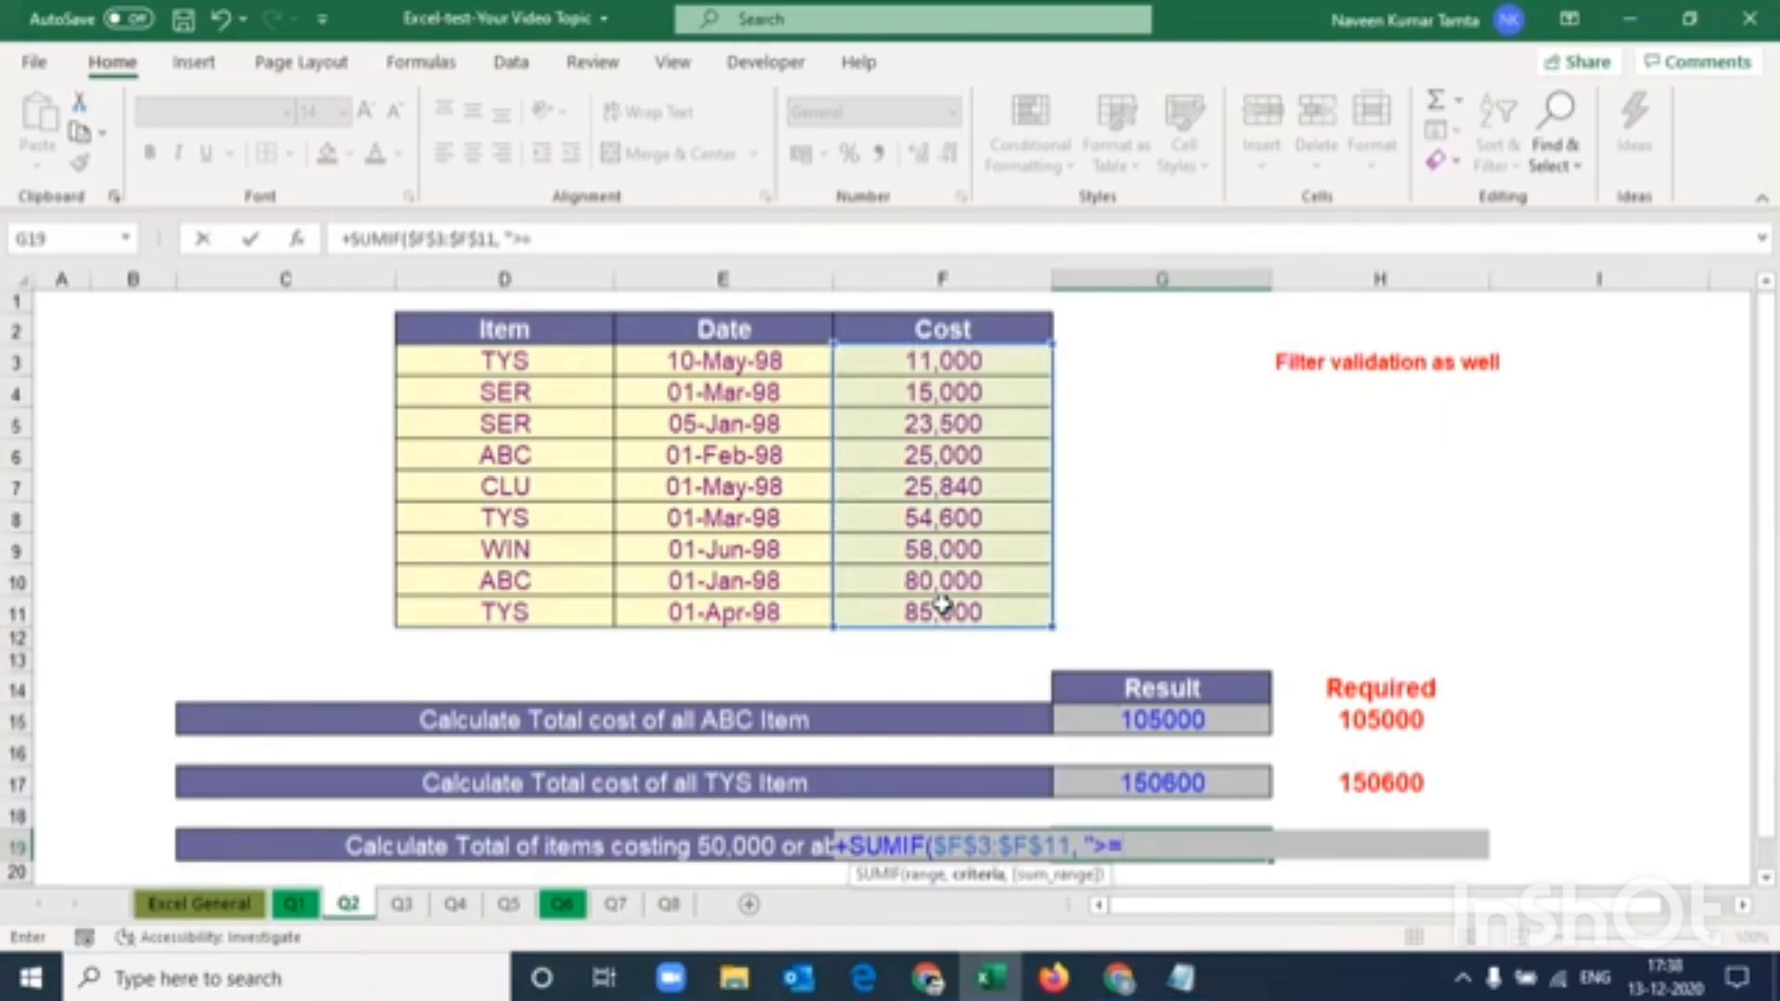
type("\">=50000")
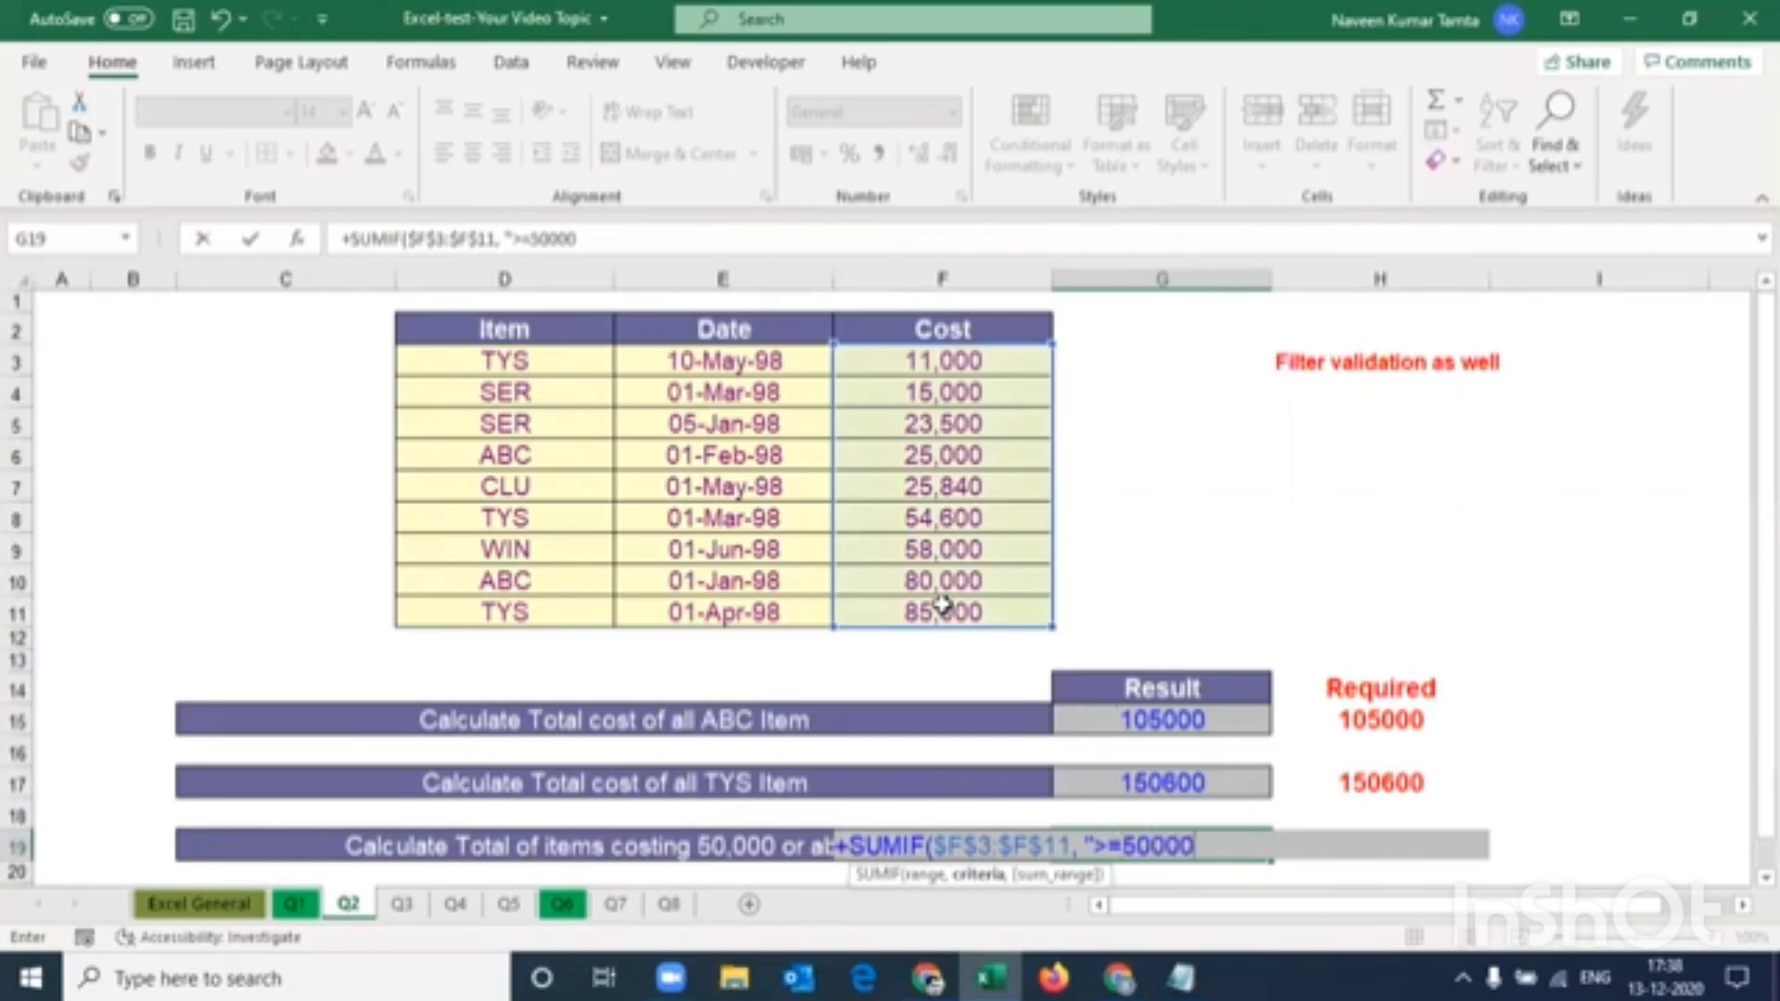
type("\",")
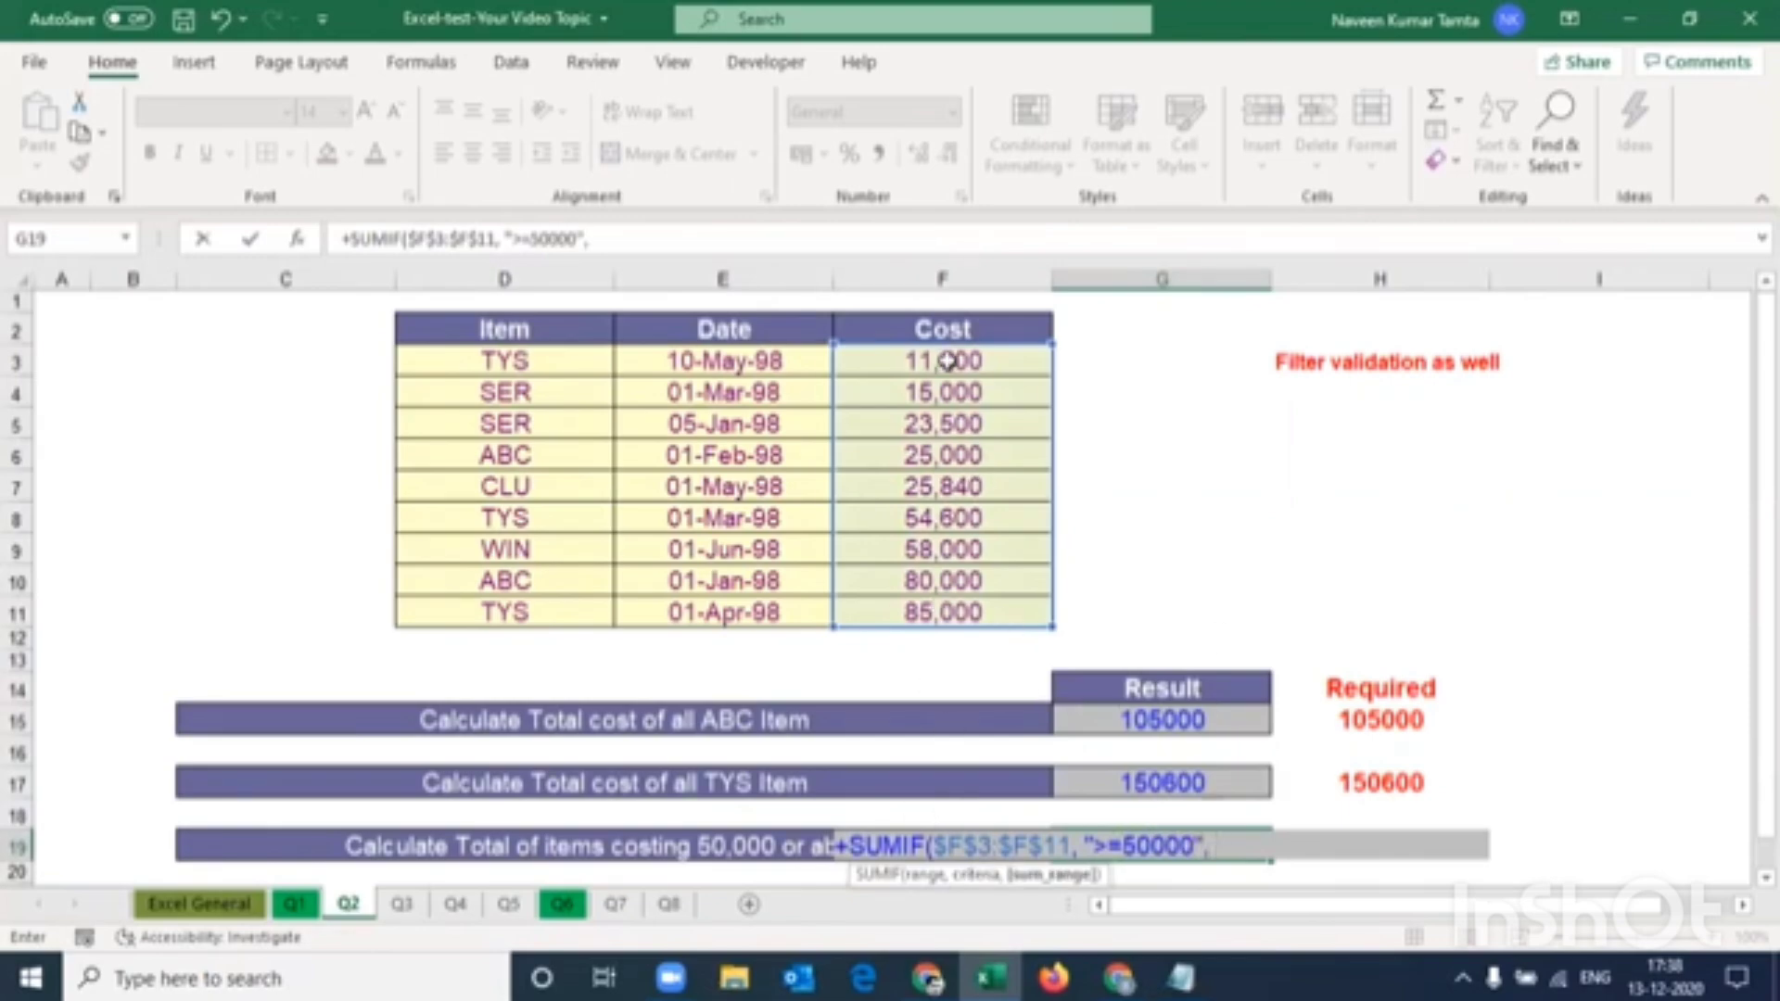
left_click_drag(947, 362, 961, 613)
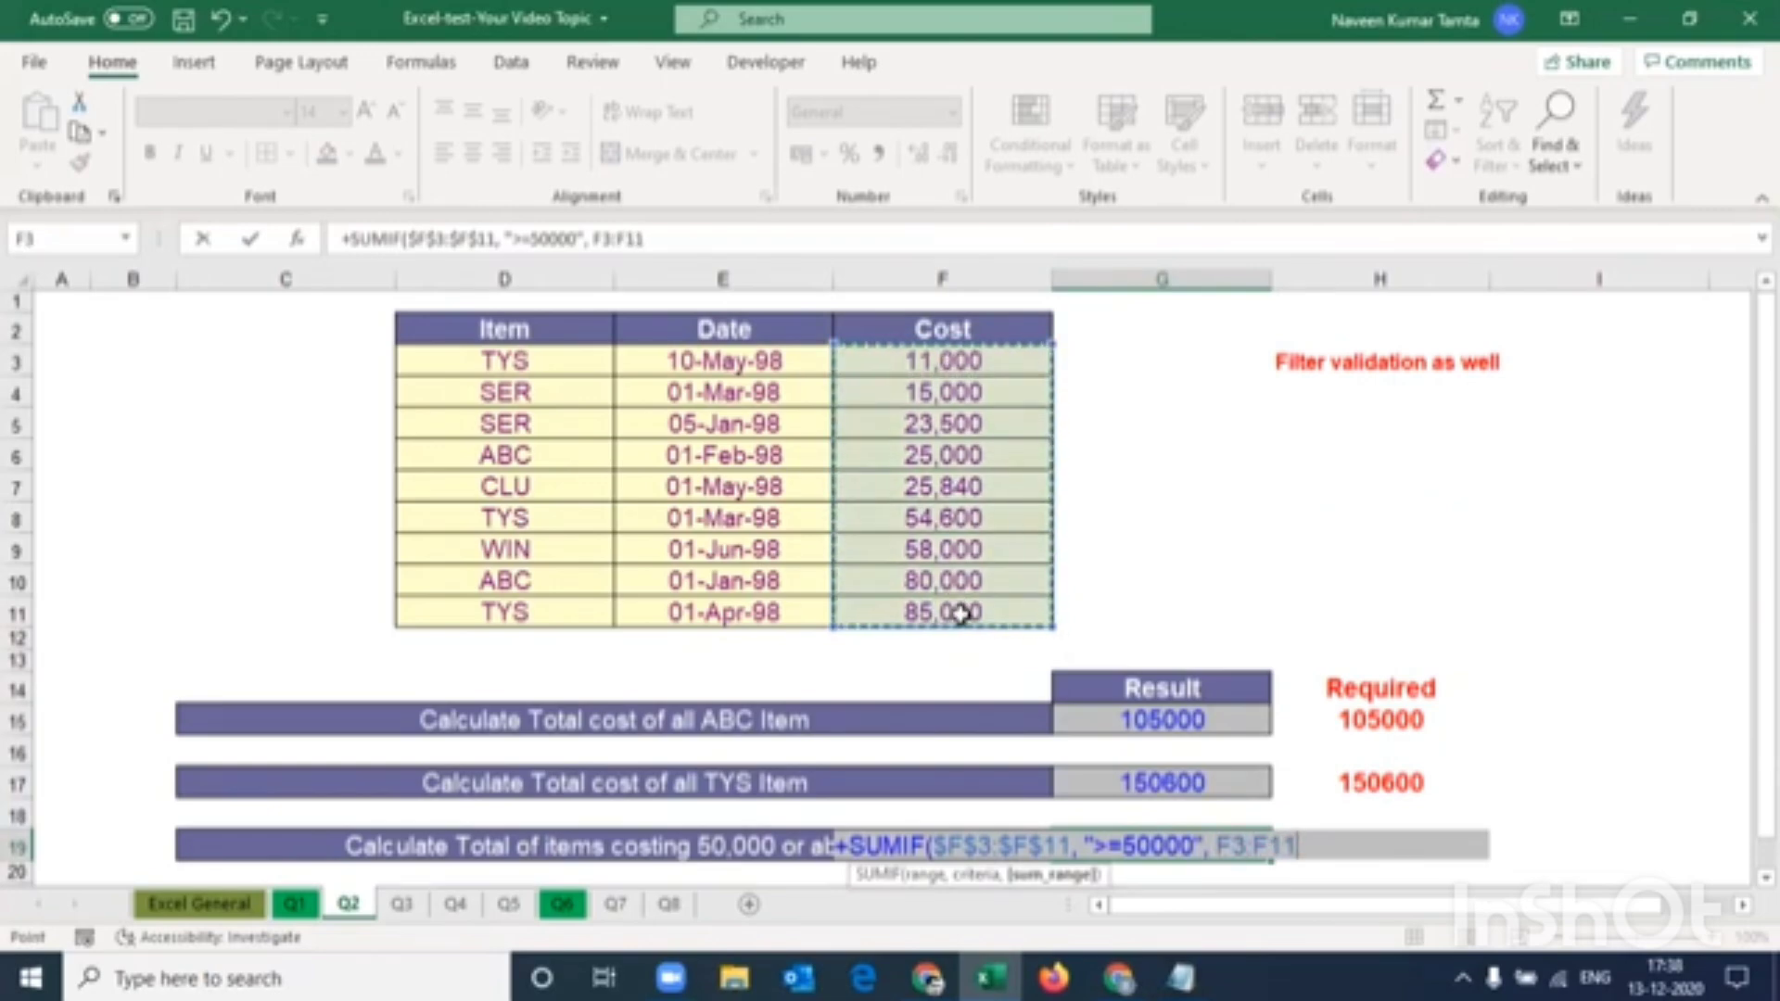
key("F4")
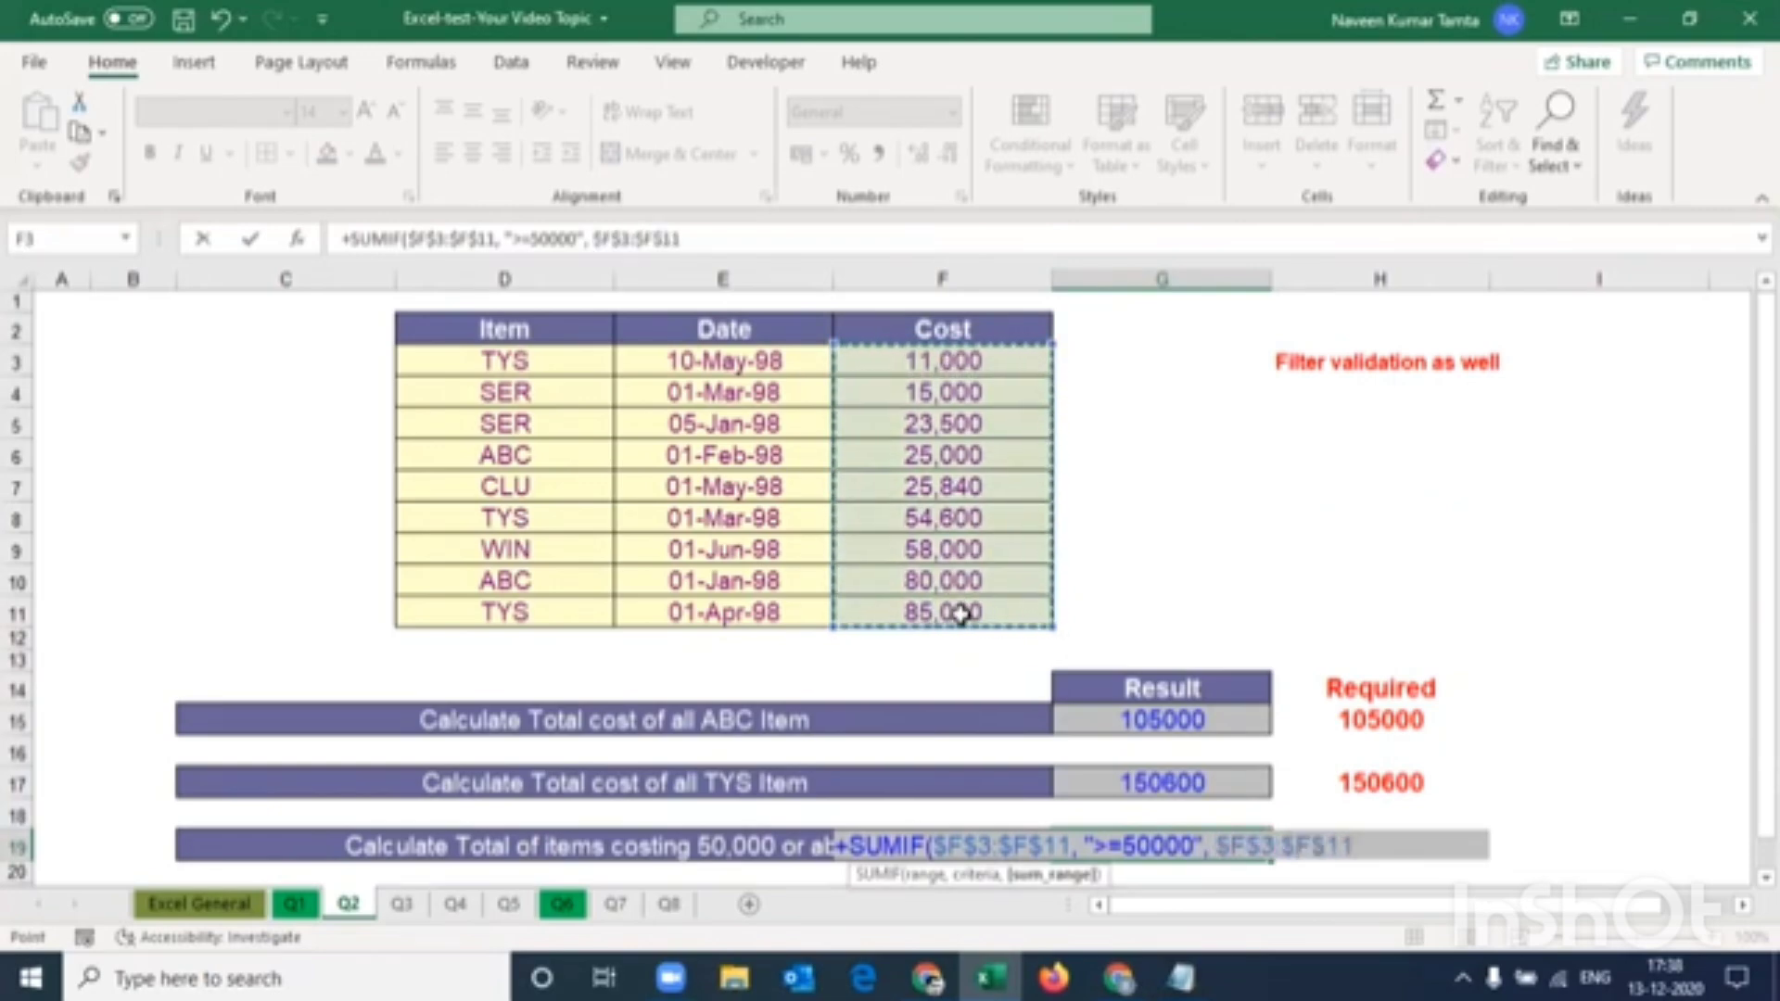
type(")")
key("Return")
key("Up")
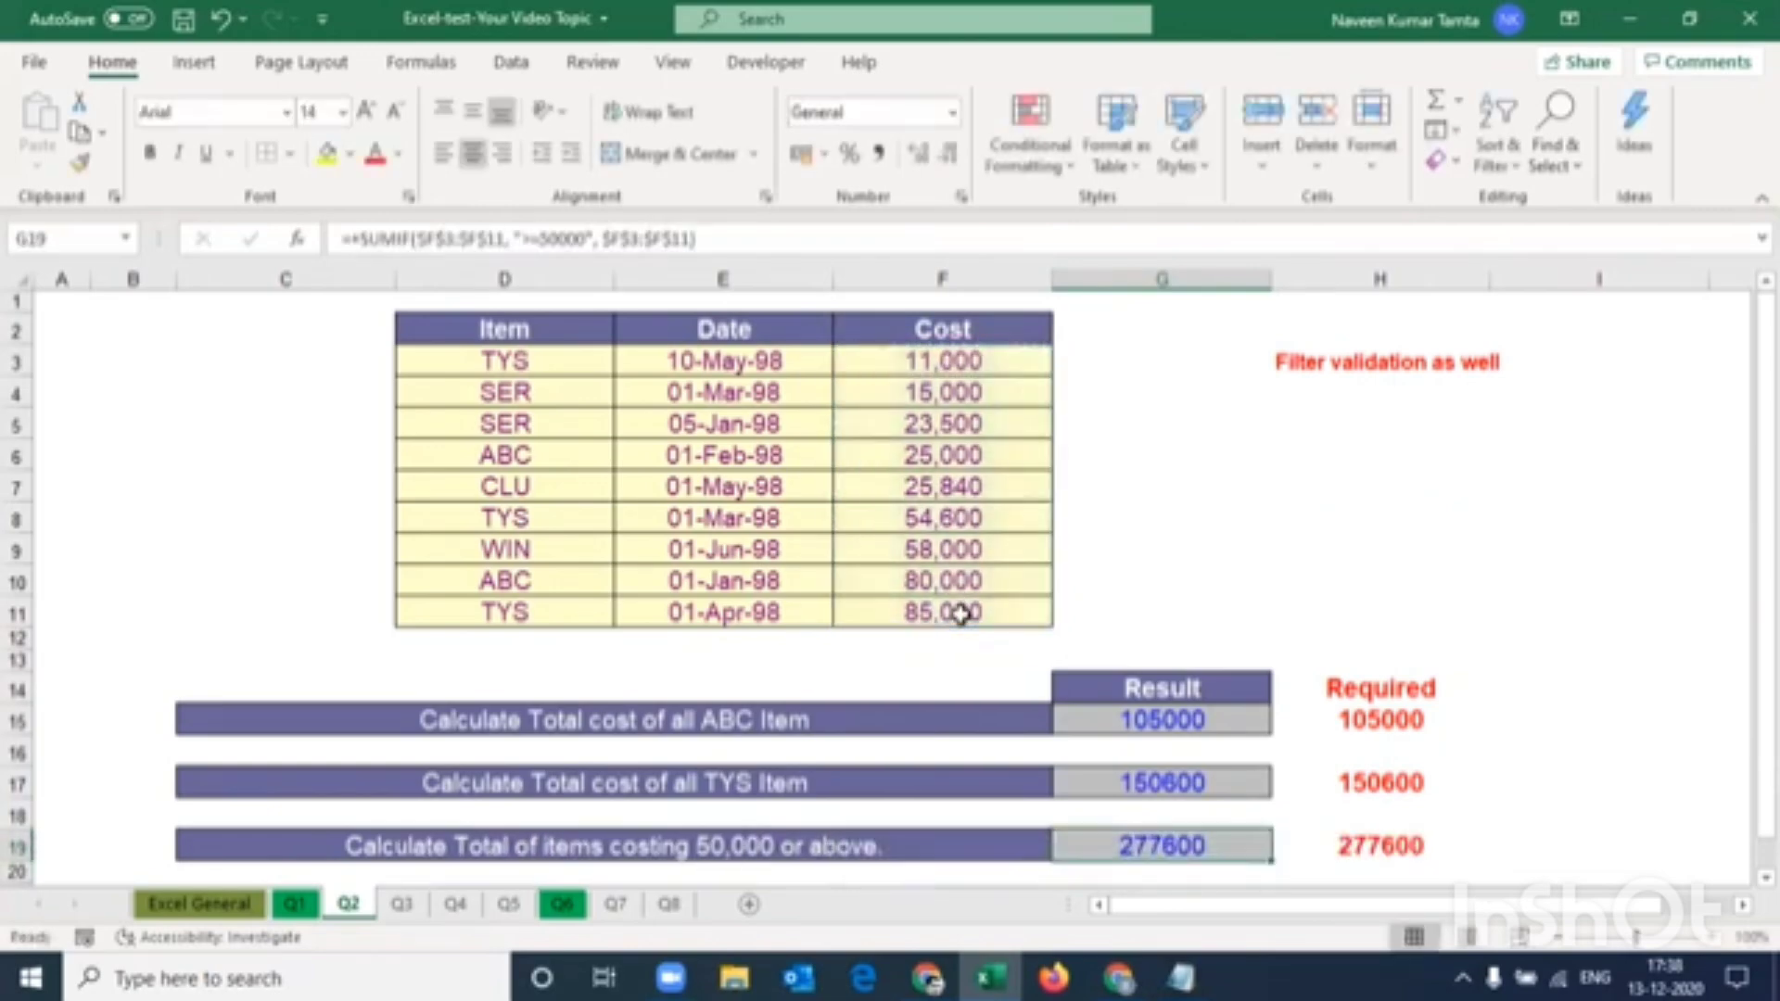
key("Right")
key("Left")
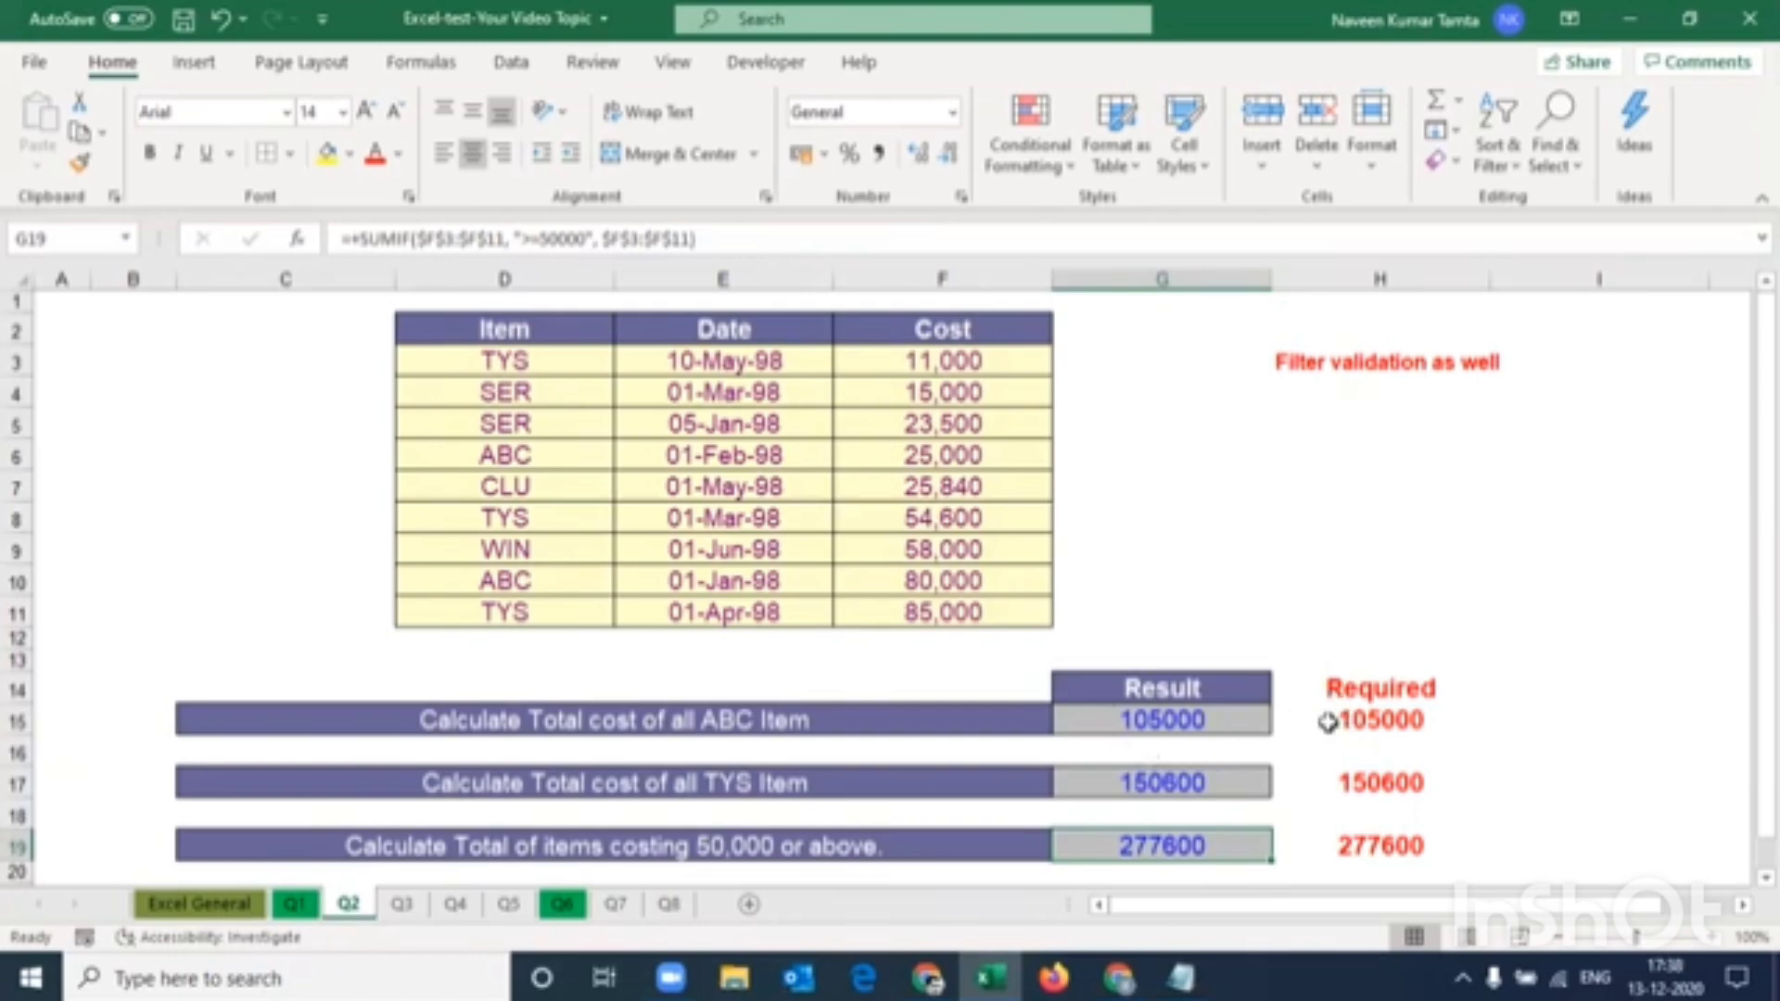
Turn on filters for the Item, Date and Cost headers in D2:F2
left_click(556, 331)
key("ctrl+shift+l")
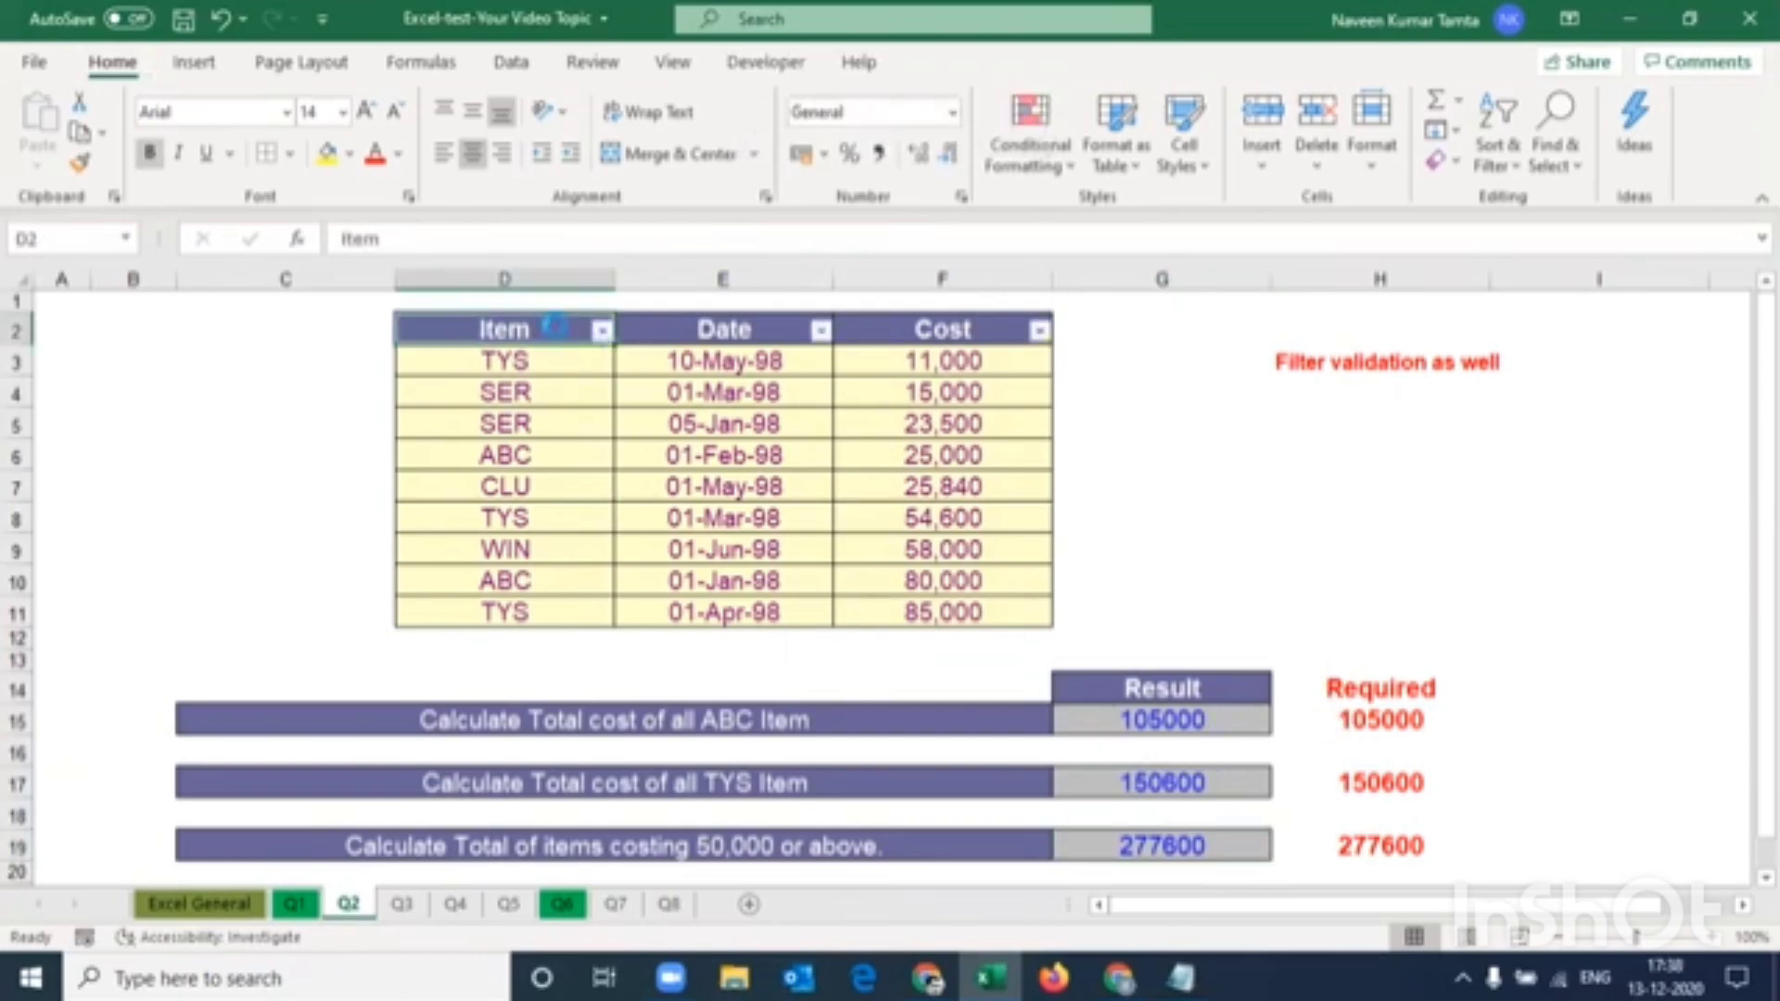
Review the ABC cost task in C15 and its SUMIF formula in G15
key("alt+Down")
key("Escape")
key("Down")
key("Down")
key("Down")
key("Down")
key("Down")
key("Down")
key("Down")
key("Down")
key("Down")
key("Down")
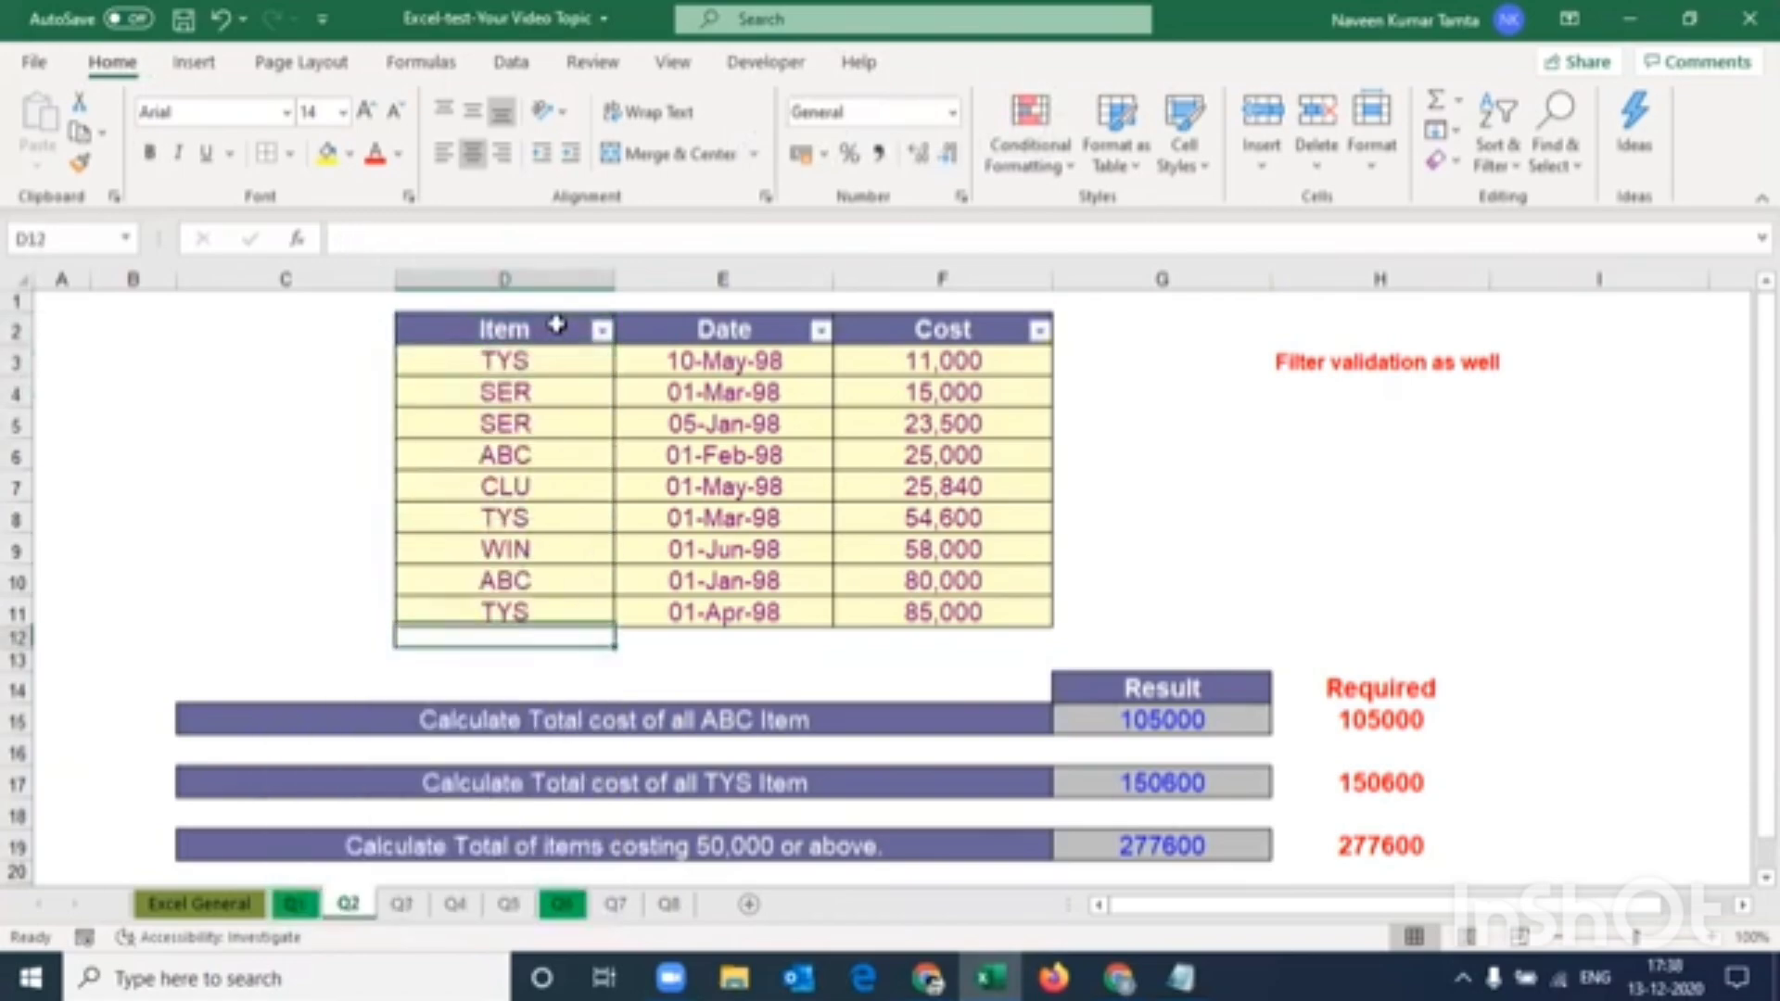
key("Down")
key("Down")
key("Down")
key("Right")
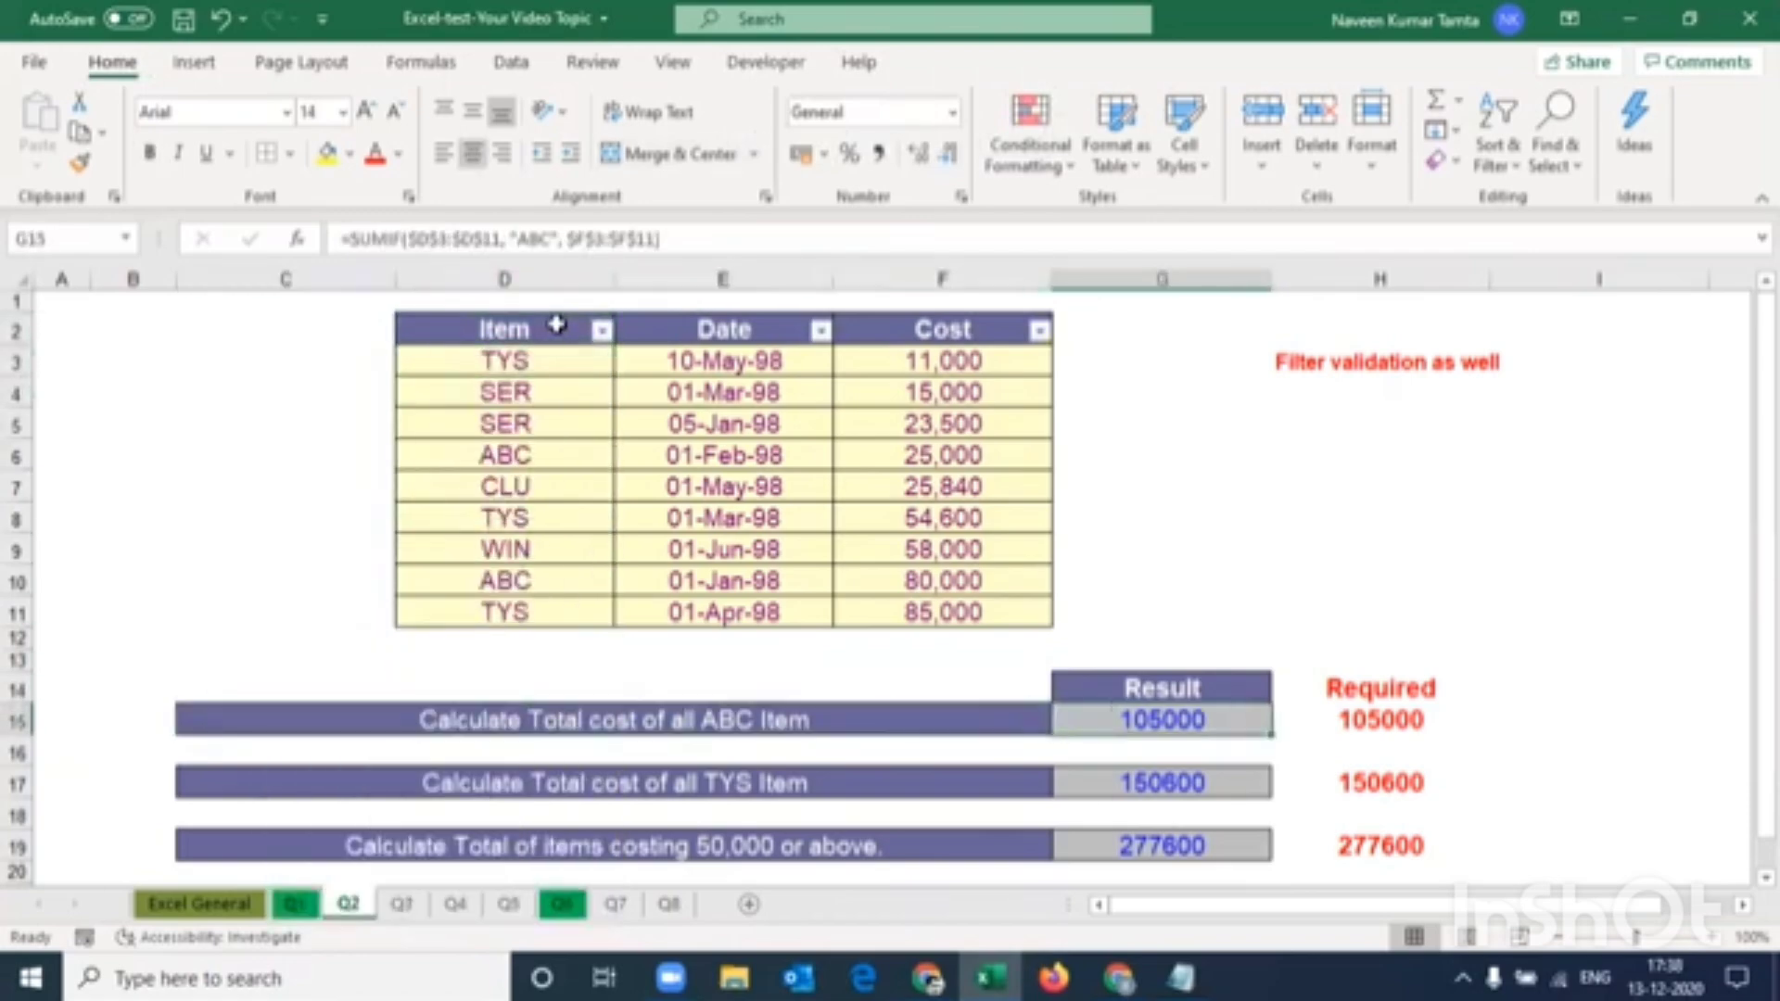
key("Left")
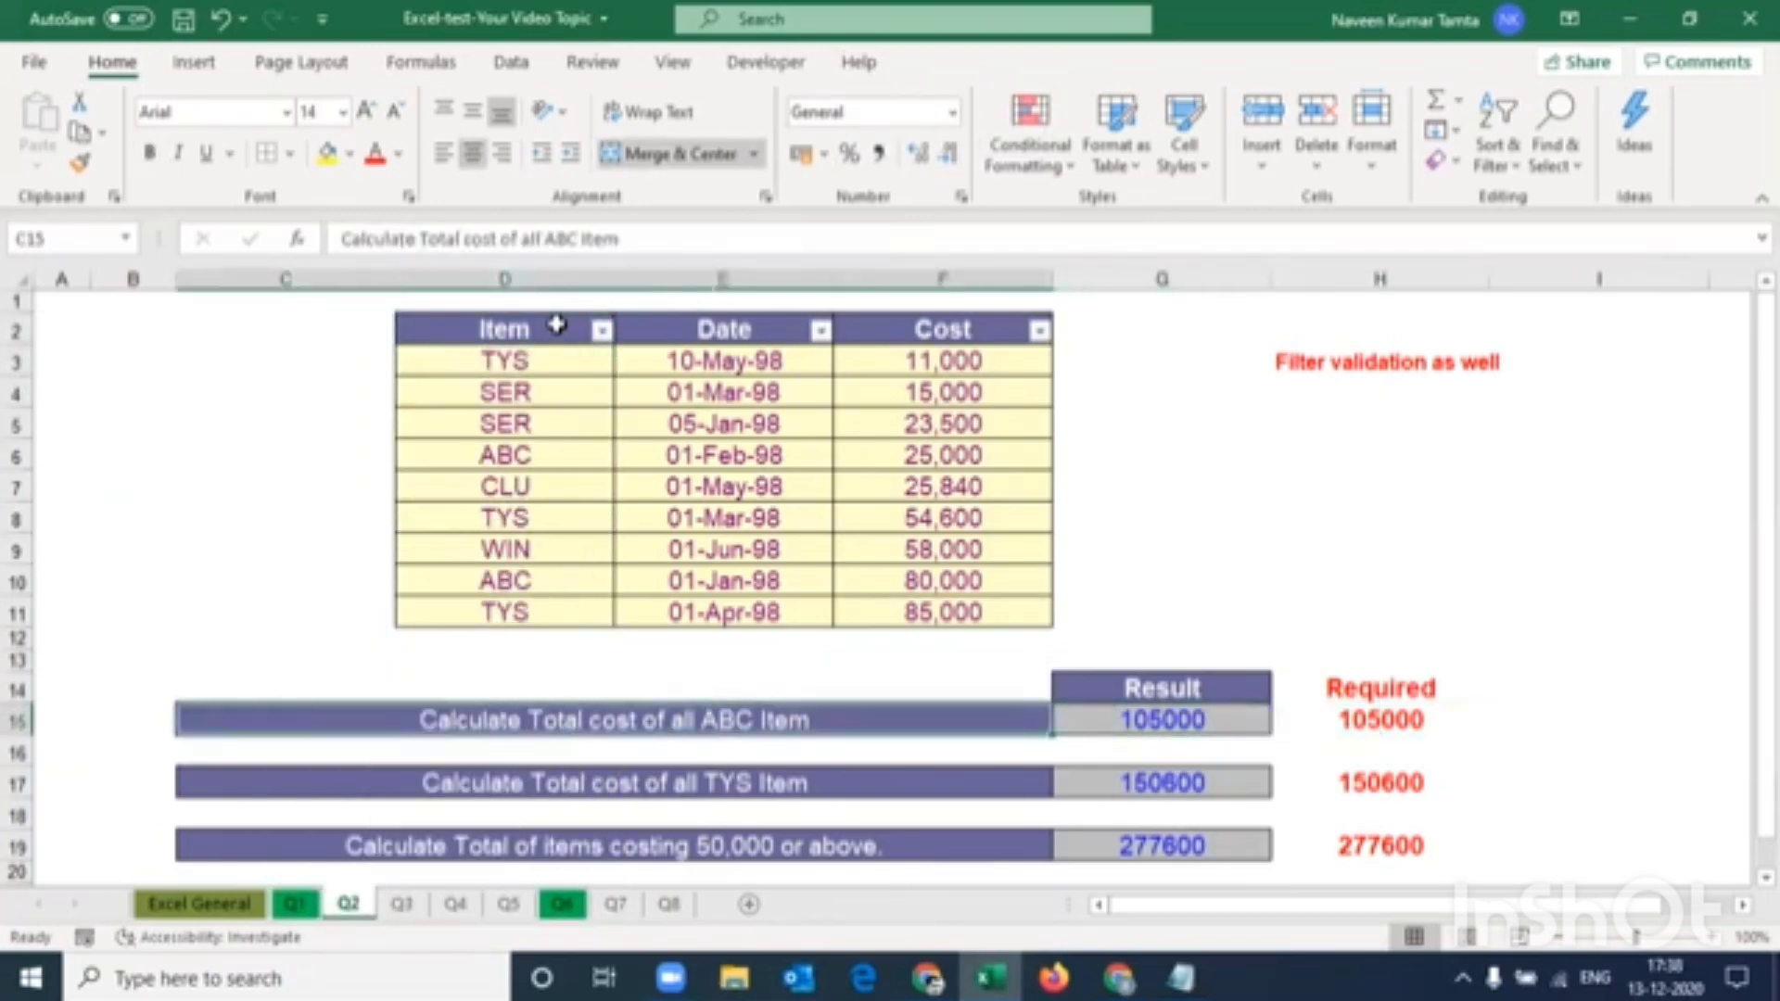
Filter the table's Item column to show only the ABC rows
key("ctrl+Up")
key("Down")
key("Right")
key("alt+Down")
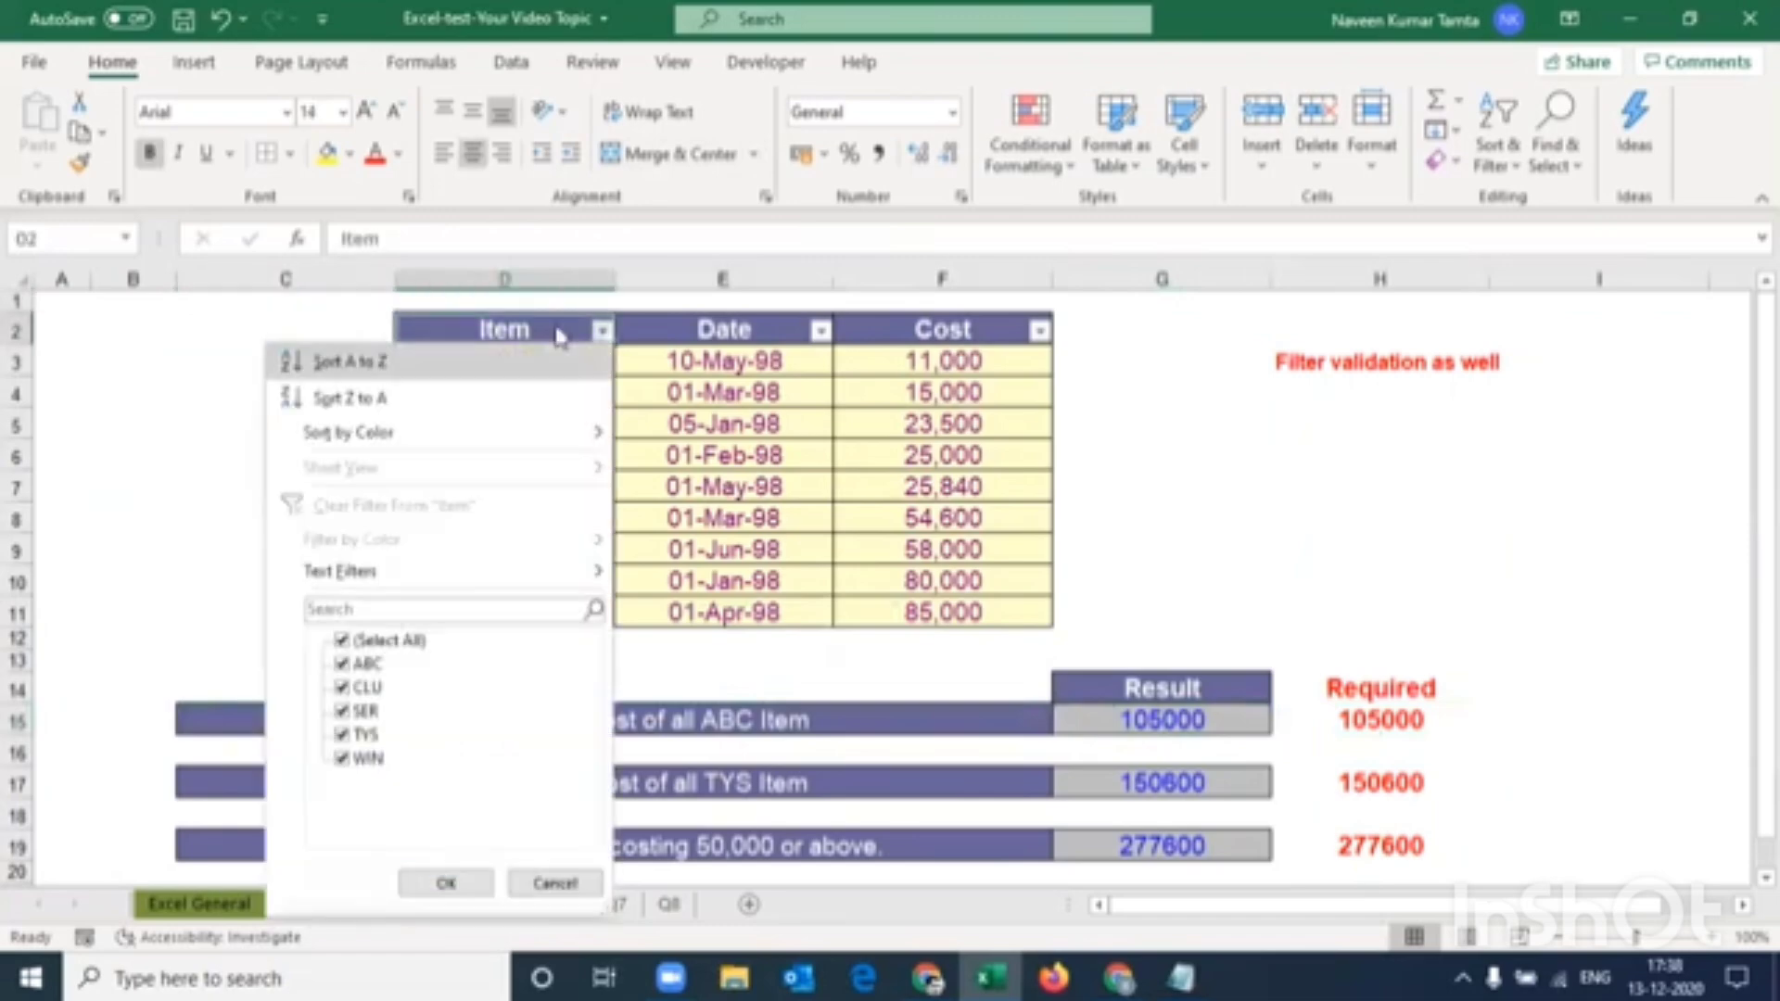
key("Down")
key("Down")
key("Down")
key("Down")
key("Down")
key("Down")
key("Up")
key("space")
key("Down")
key("space")
key("Return")
key("Down")
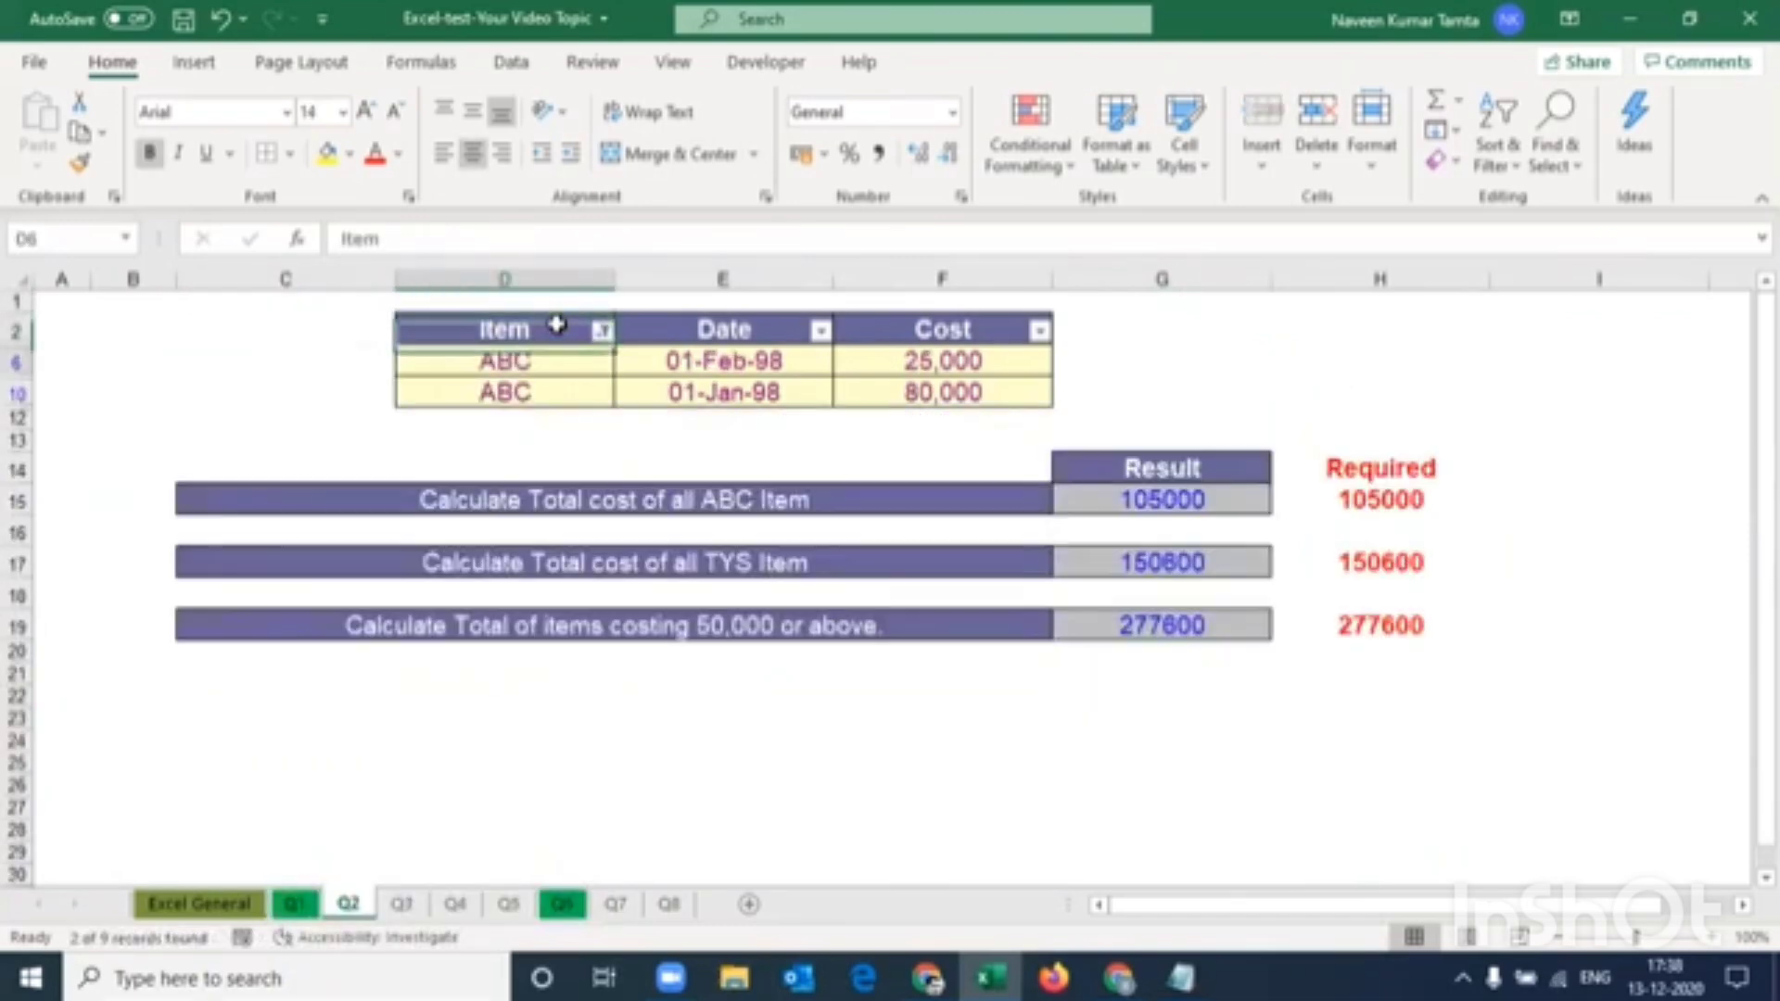
Check the sum of the filtered ABC costs in F6 and F10 against the result in G15
key("Right")
key("Right")
key("shift+Down")
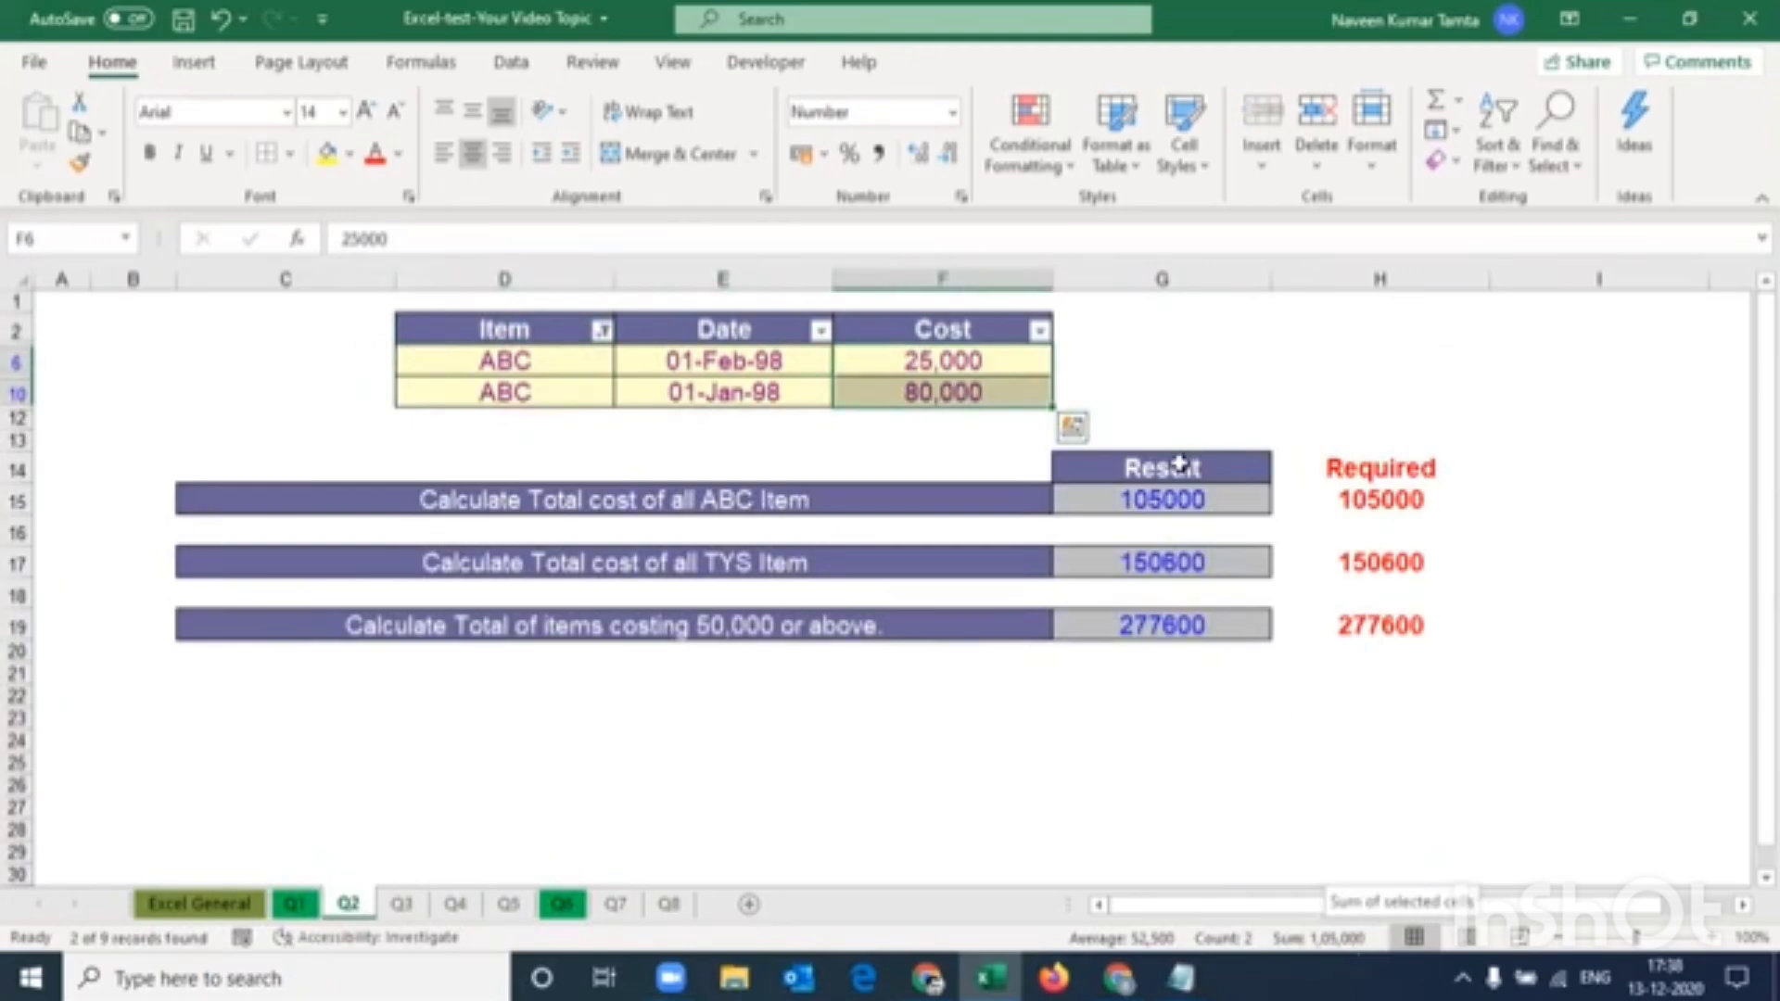
Switch the Item filter from ABC to TYS and check the sum of the visible costs against G17
left_click(603, 331)
left_click(343, 663)
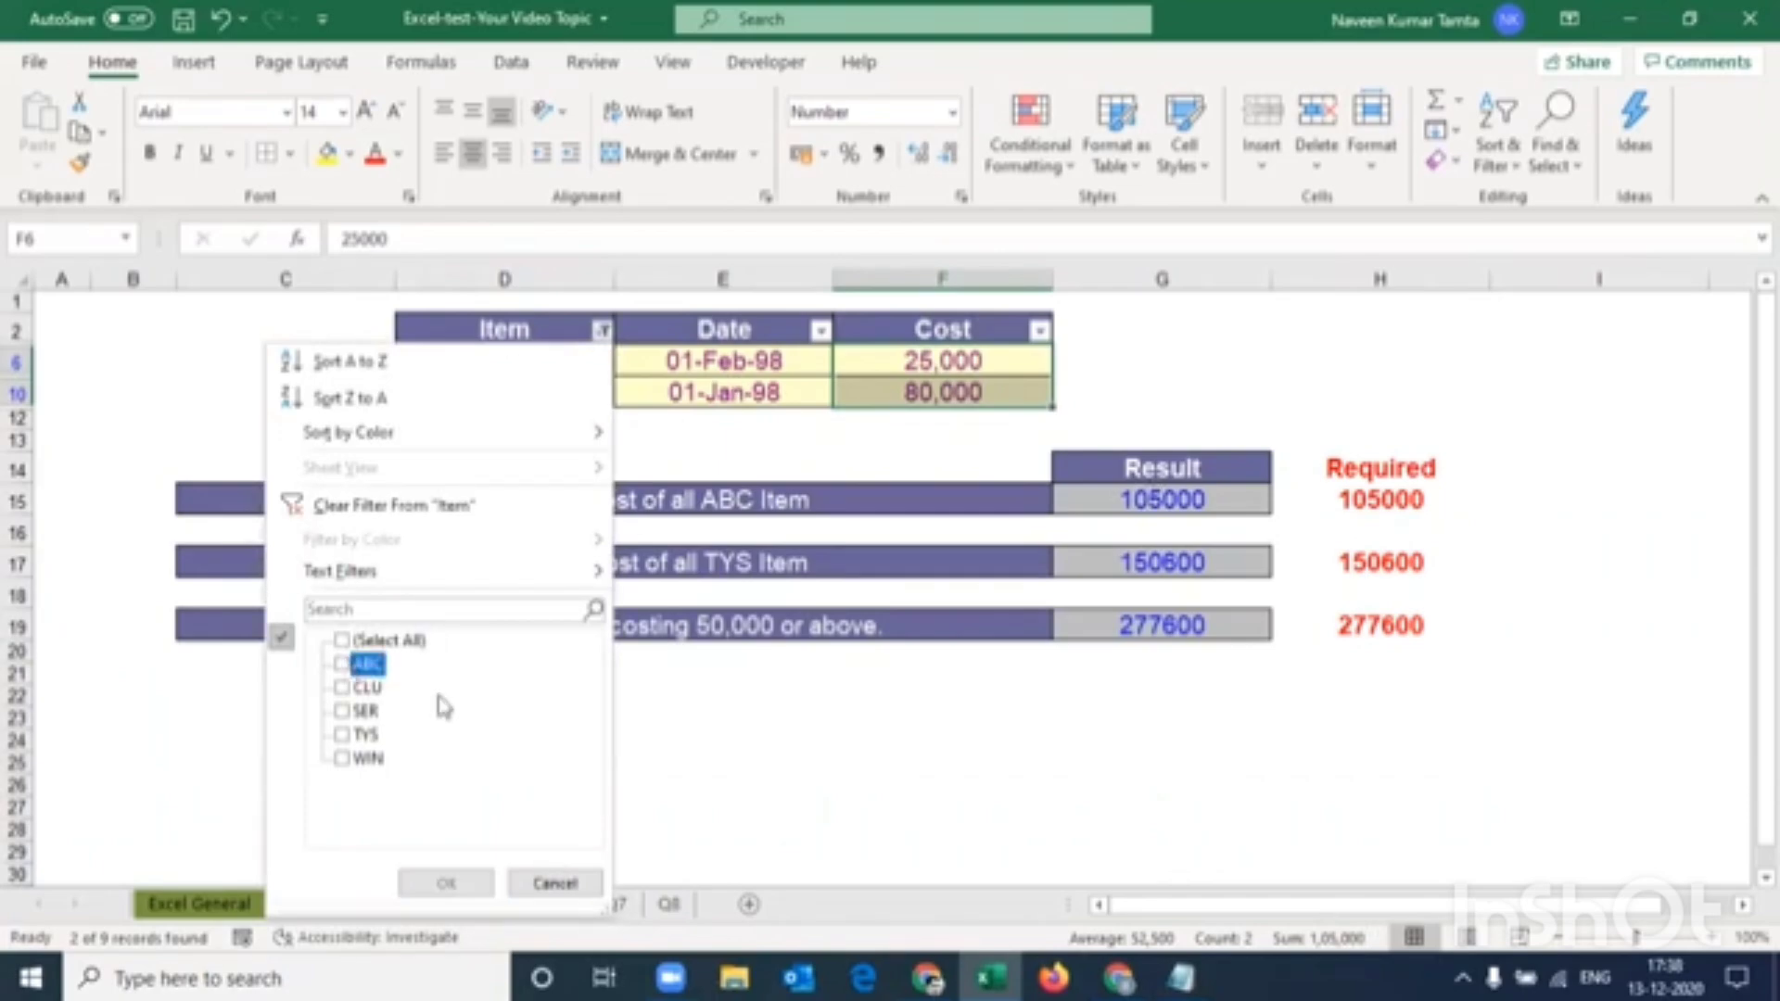
left_click(343, 734)
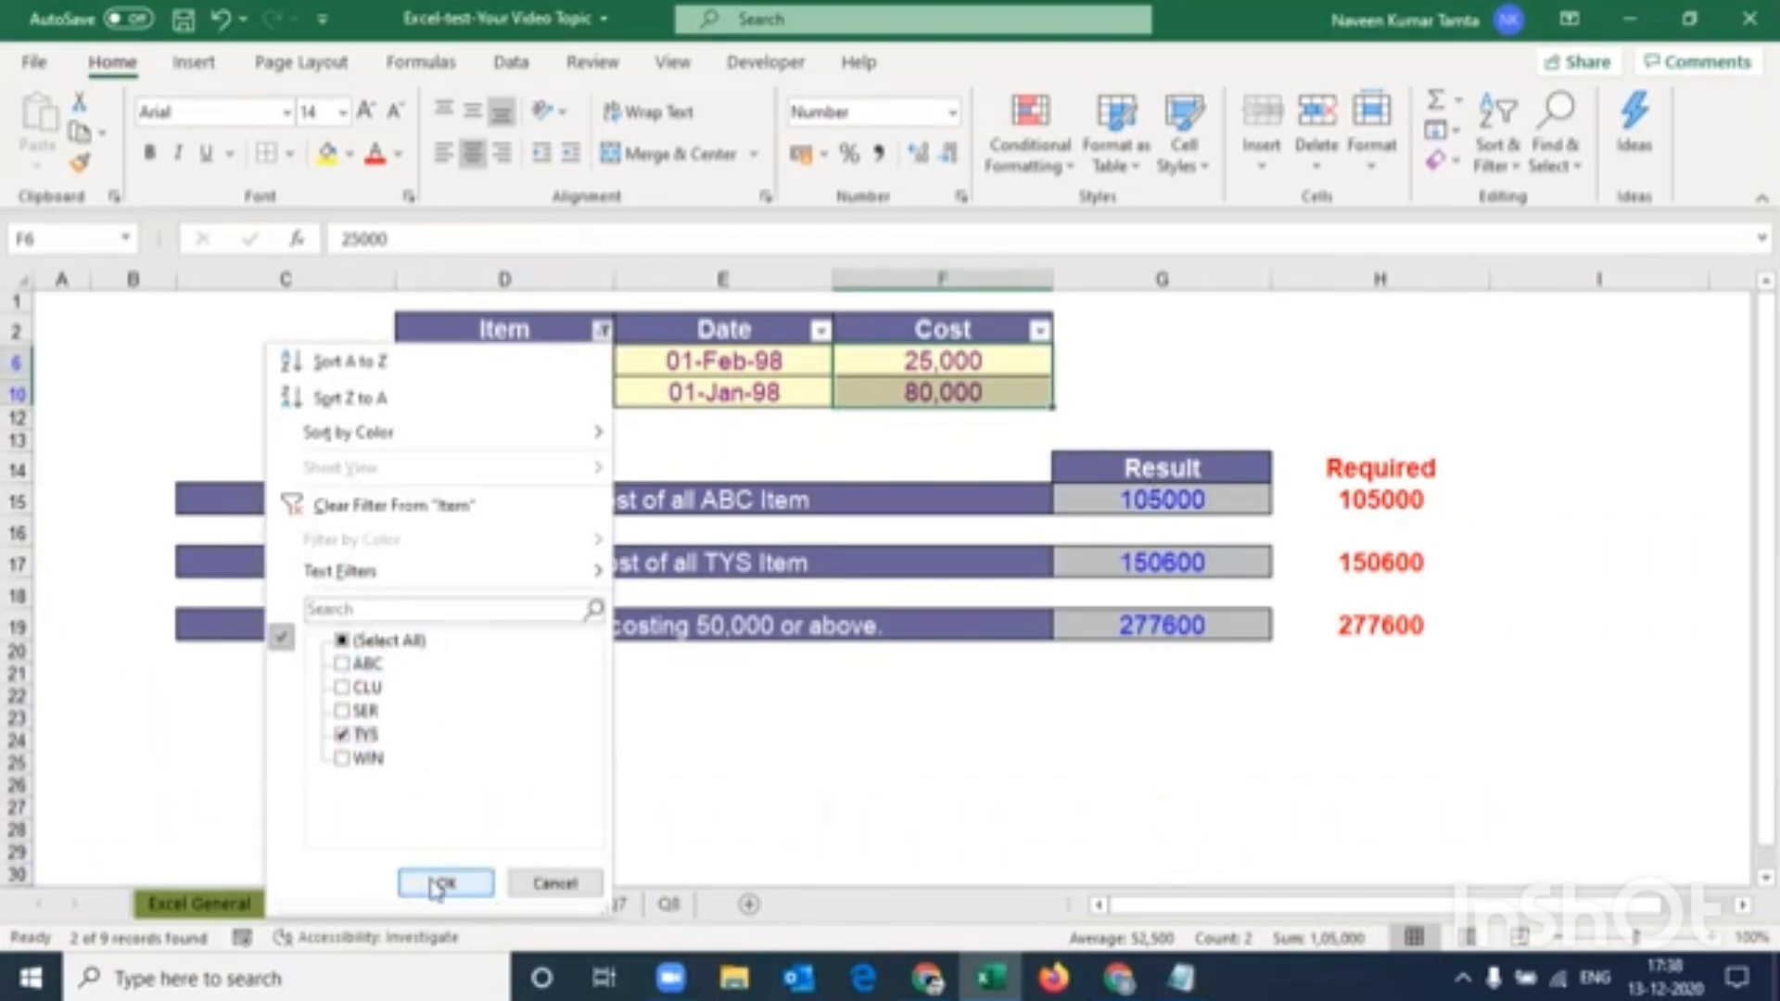
left_click(446, 882)
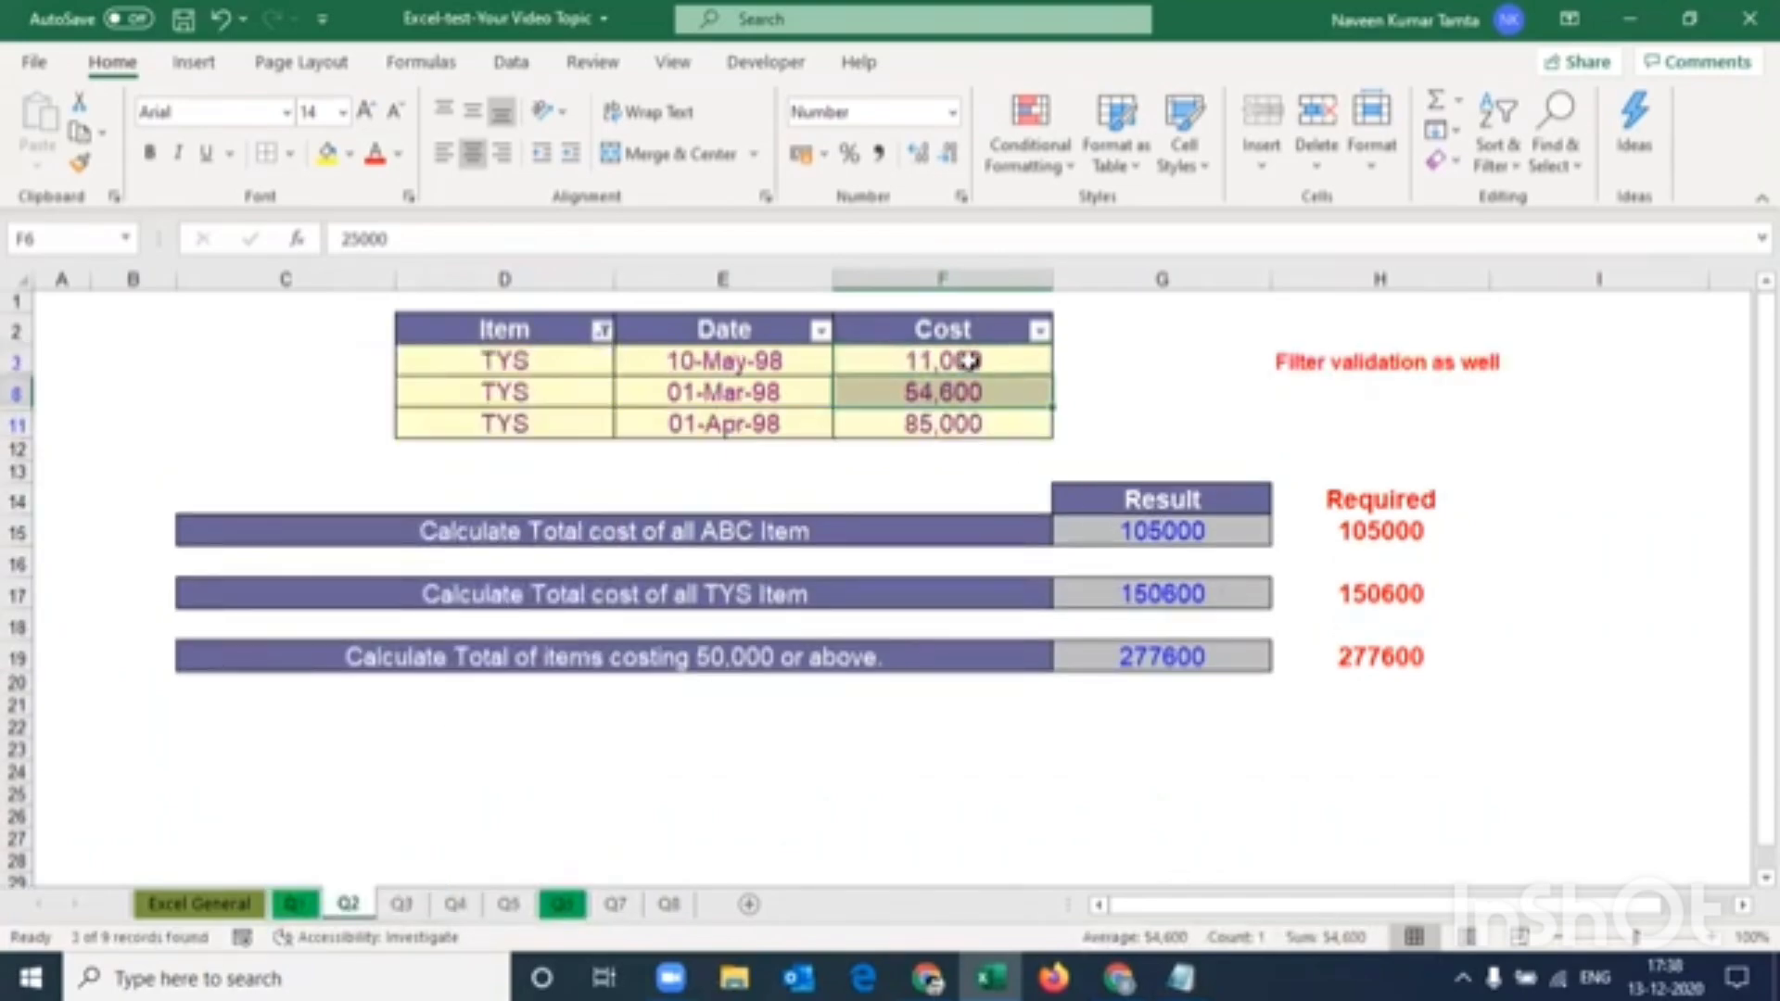
left_click_drag(969, 361, 974, 424)
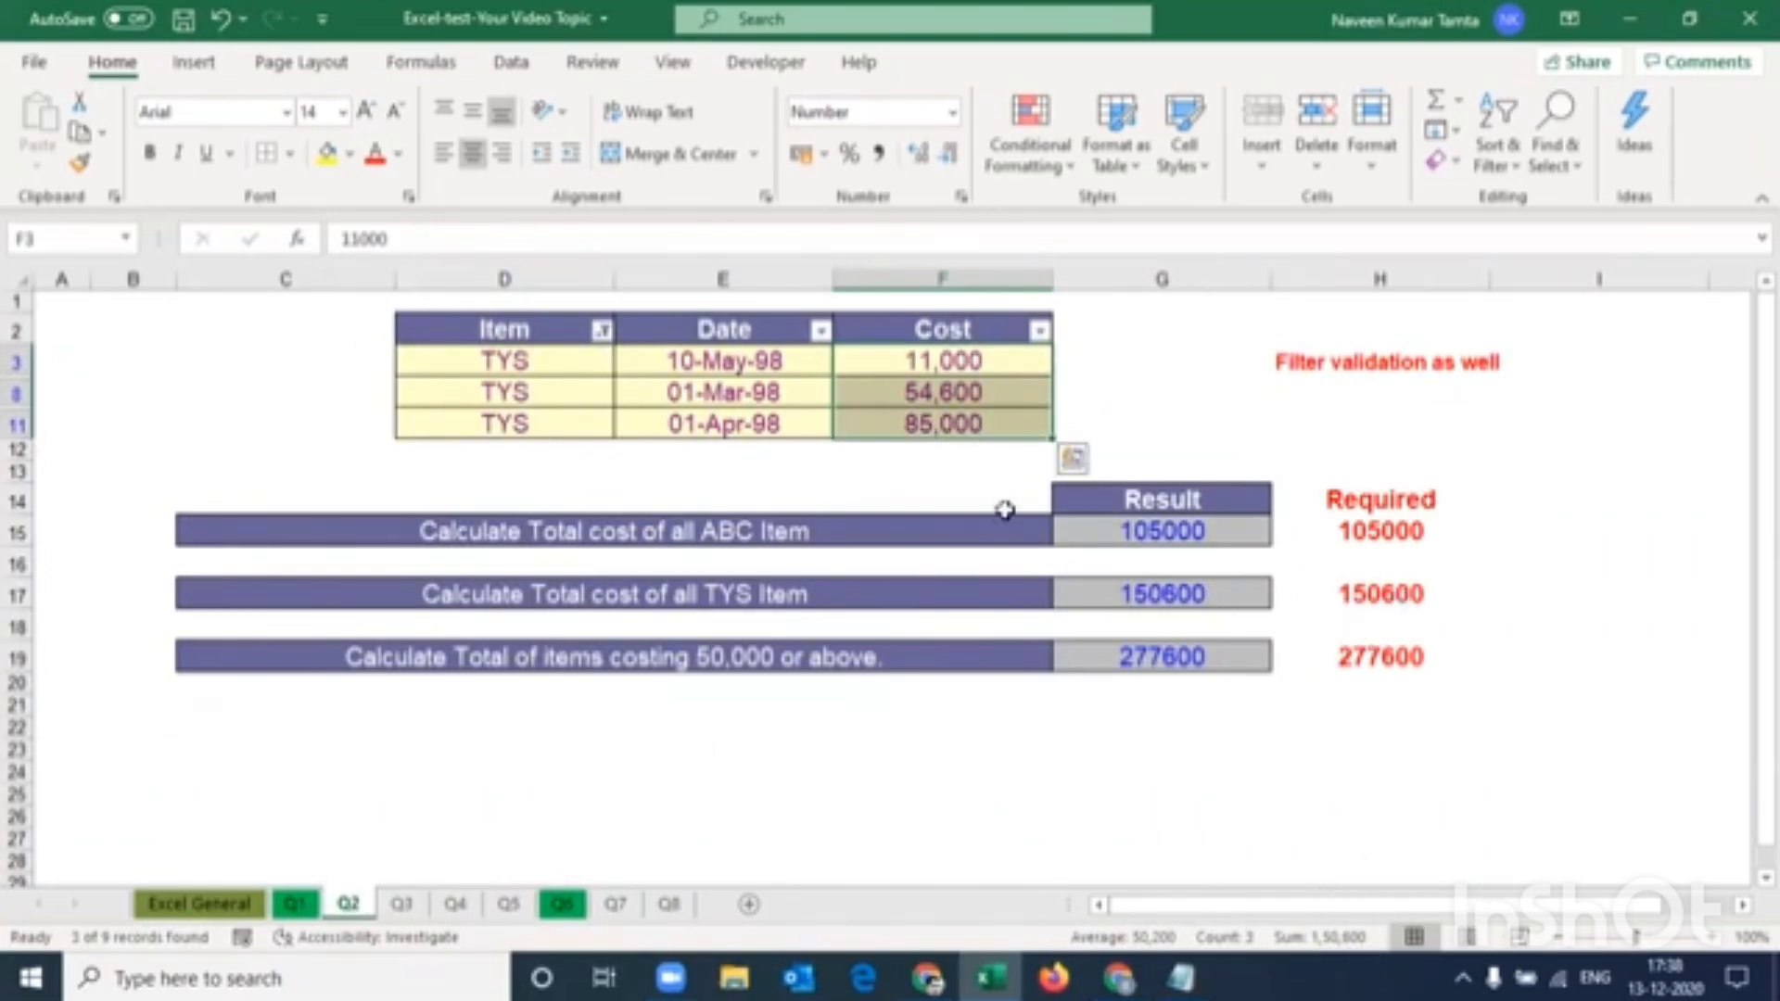
Turn off the filters on the cost table so all rows are shown
left_click(707, 324)
key("alt+d")
key("f")
key("f")
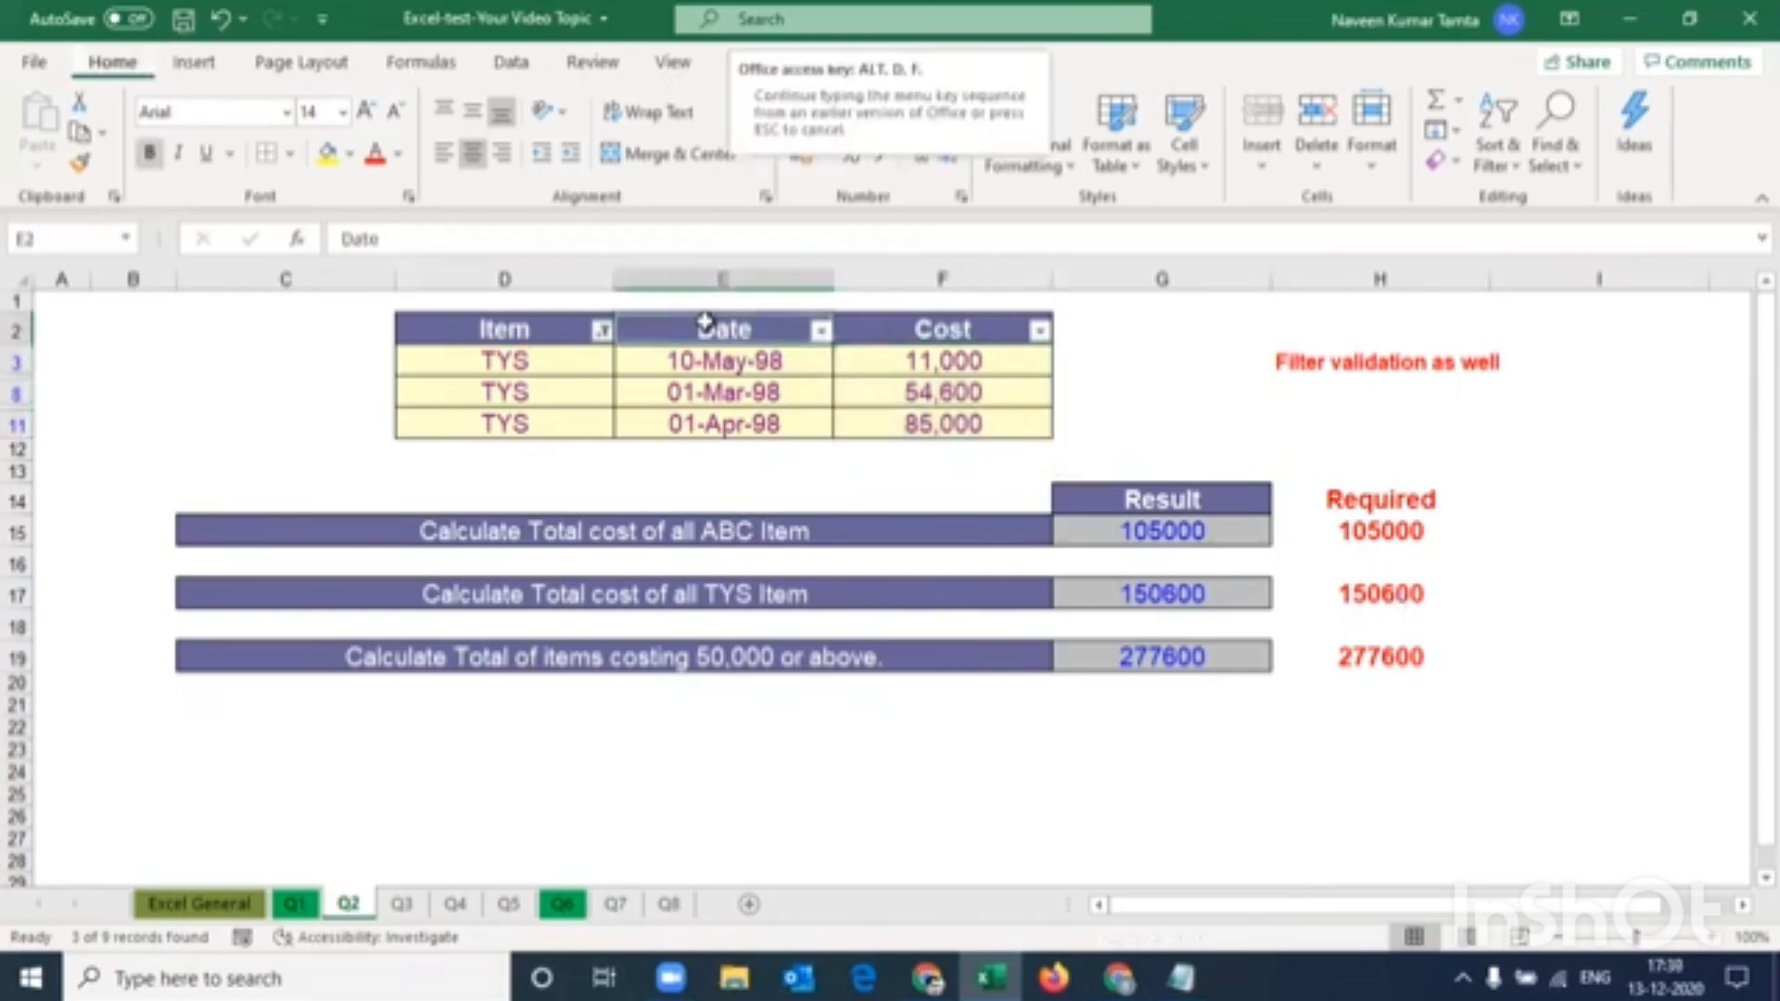
Review the task on items costing 50,000 or above in C19 and its SUMIF formula in G19
key("Down")
key("Down")
key("Down")
key("Down")
key("Down")
key("Down")
key("Down")
key("Down")
key("Down")
key("Down")
key("Down")
key("Down")
key("Down")
key("Down")
key("Down")
key("Down")
key("Down")
key("Right")
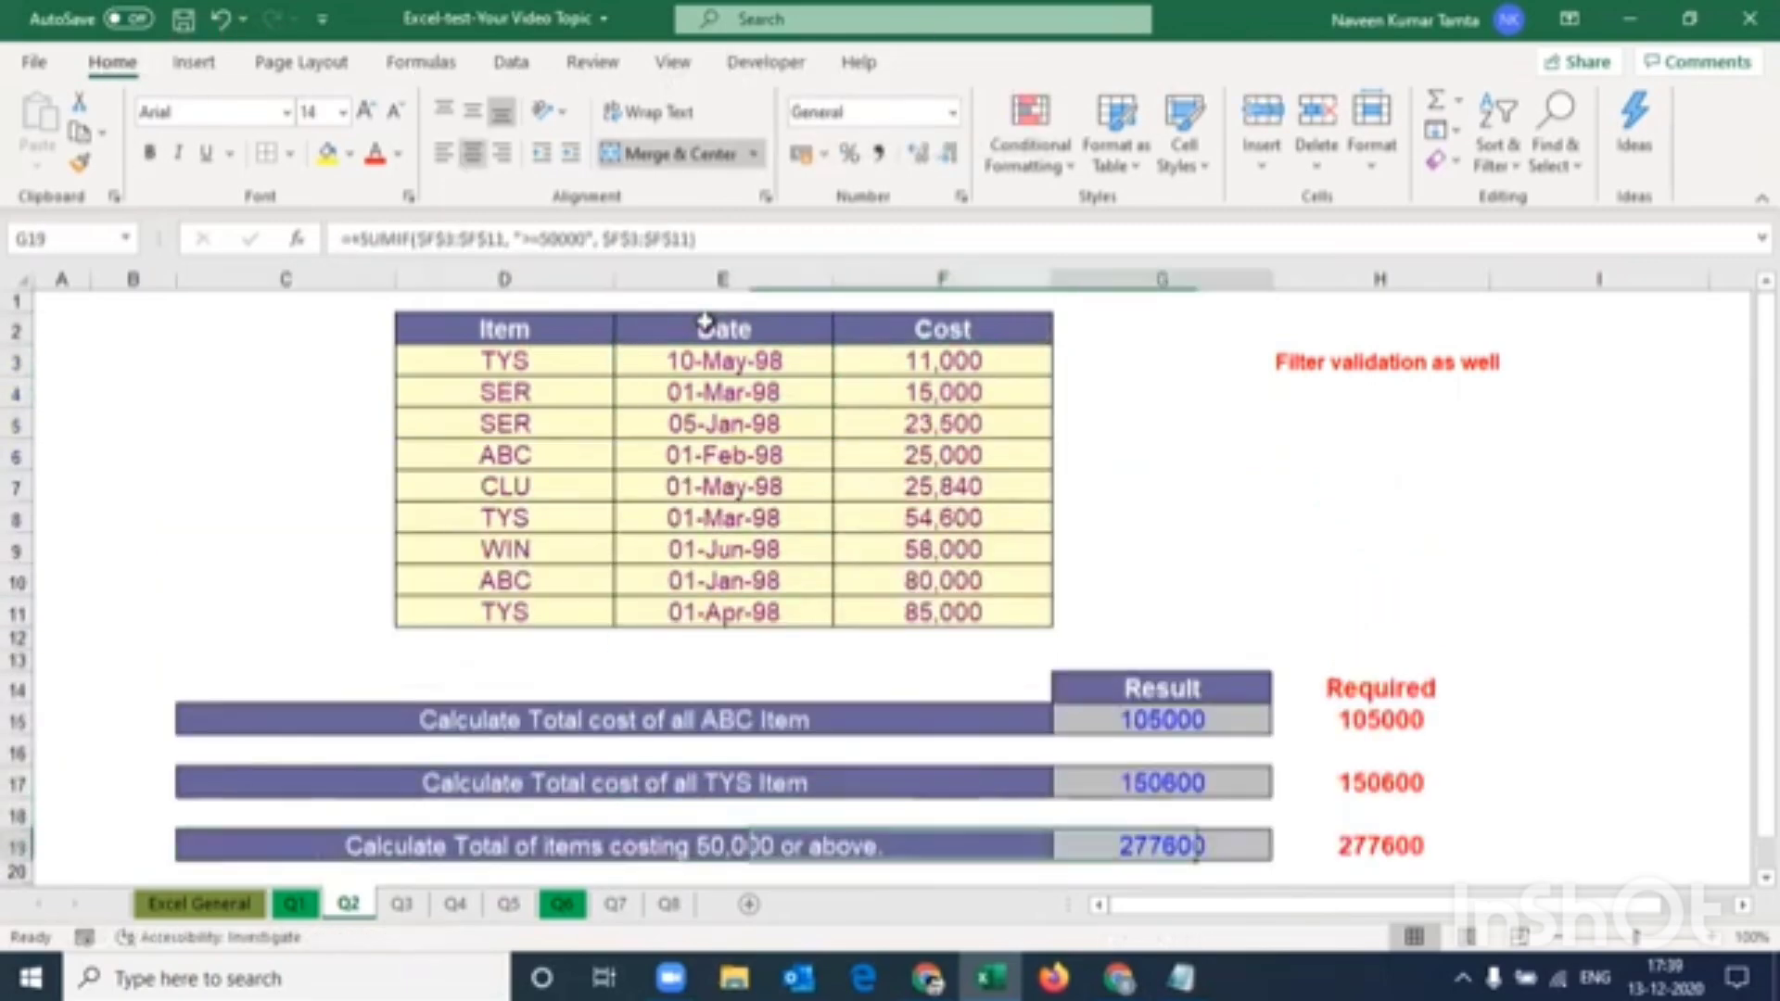
Turn the filters back on for the Item, Date and Cost headers
key("Up")
key("Up")
key("Up")
key("Up")
key("Up")
key("Up")
key("Up")
key("Up")
key("Up")
key("Up")
key("Up")
key("Up")
key("Up")
key("Up")
key("Up")
key("Up")
key("Up")
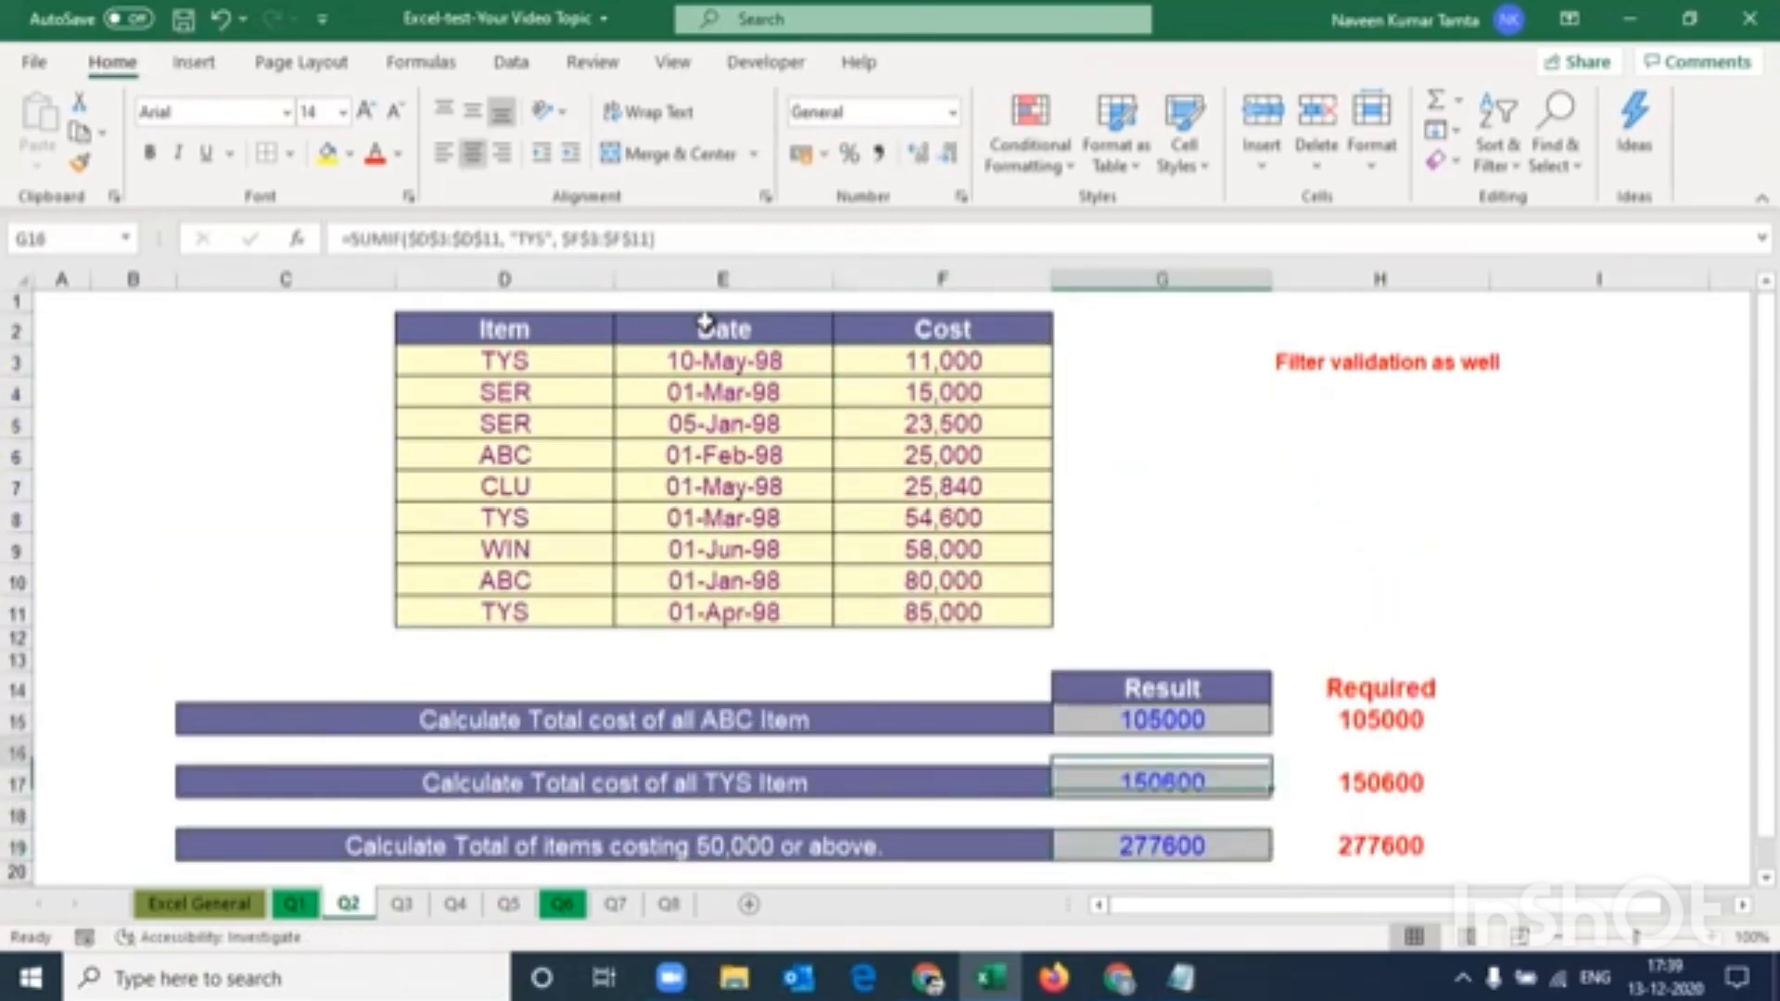
key("Left")
key("Left")
key("Right")
key("alt+d")
key("f")
key("f")
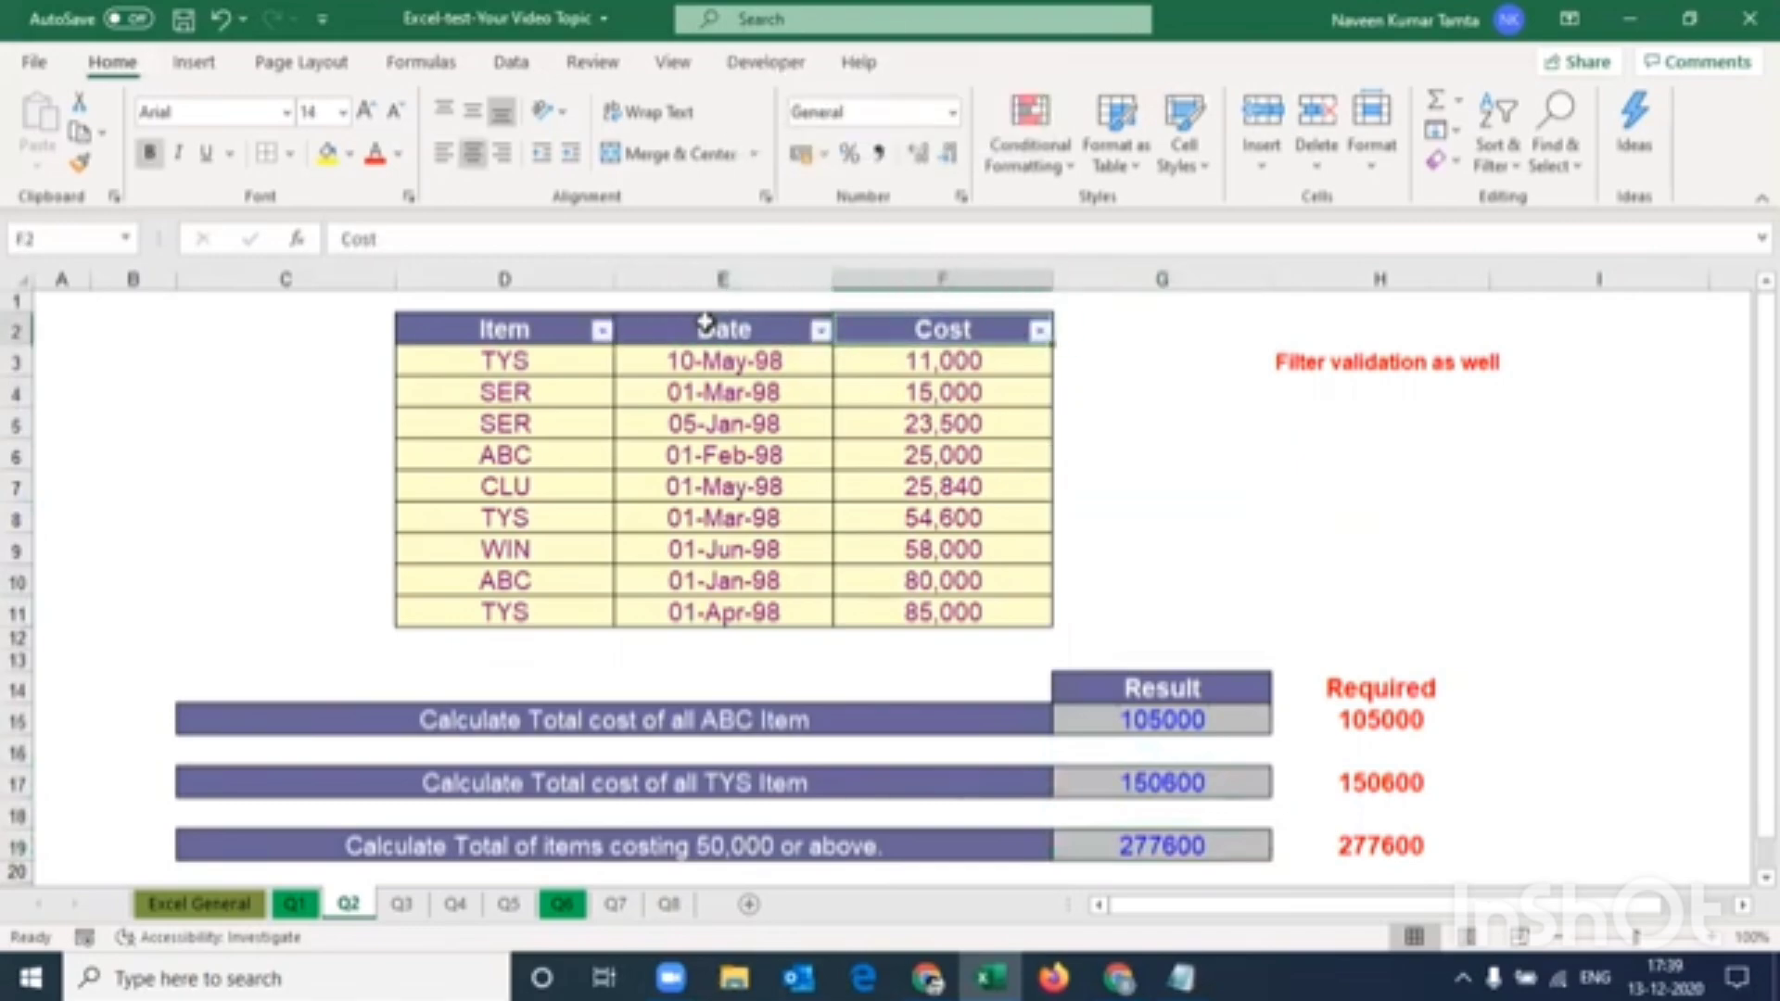
Filter the Cost column to values greater than or equal to 50000 and check the visible costs' sum against G19
left_click(1041, 331)
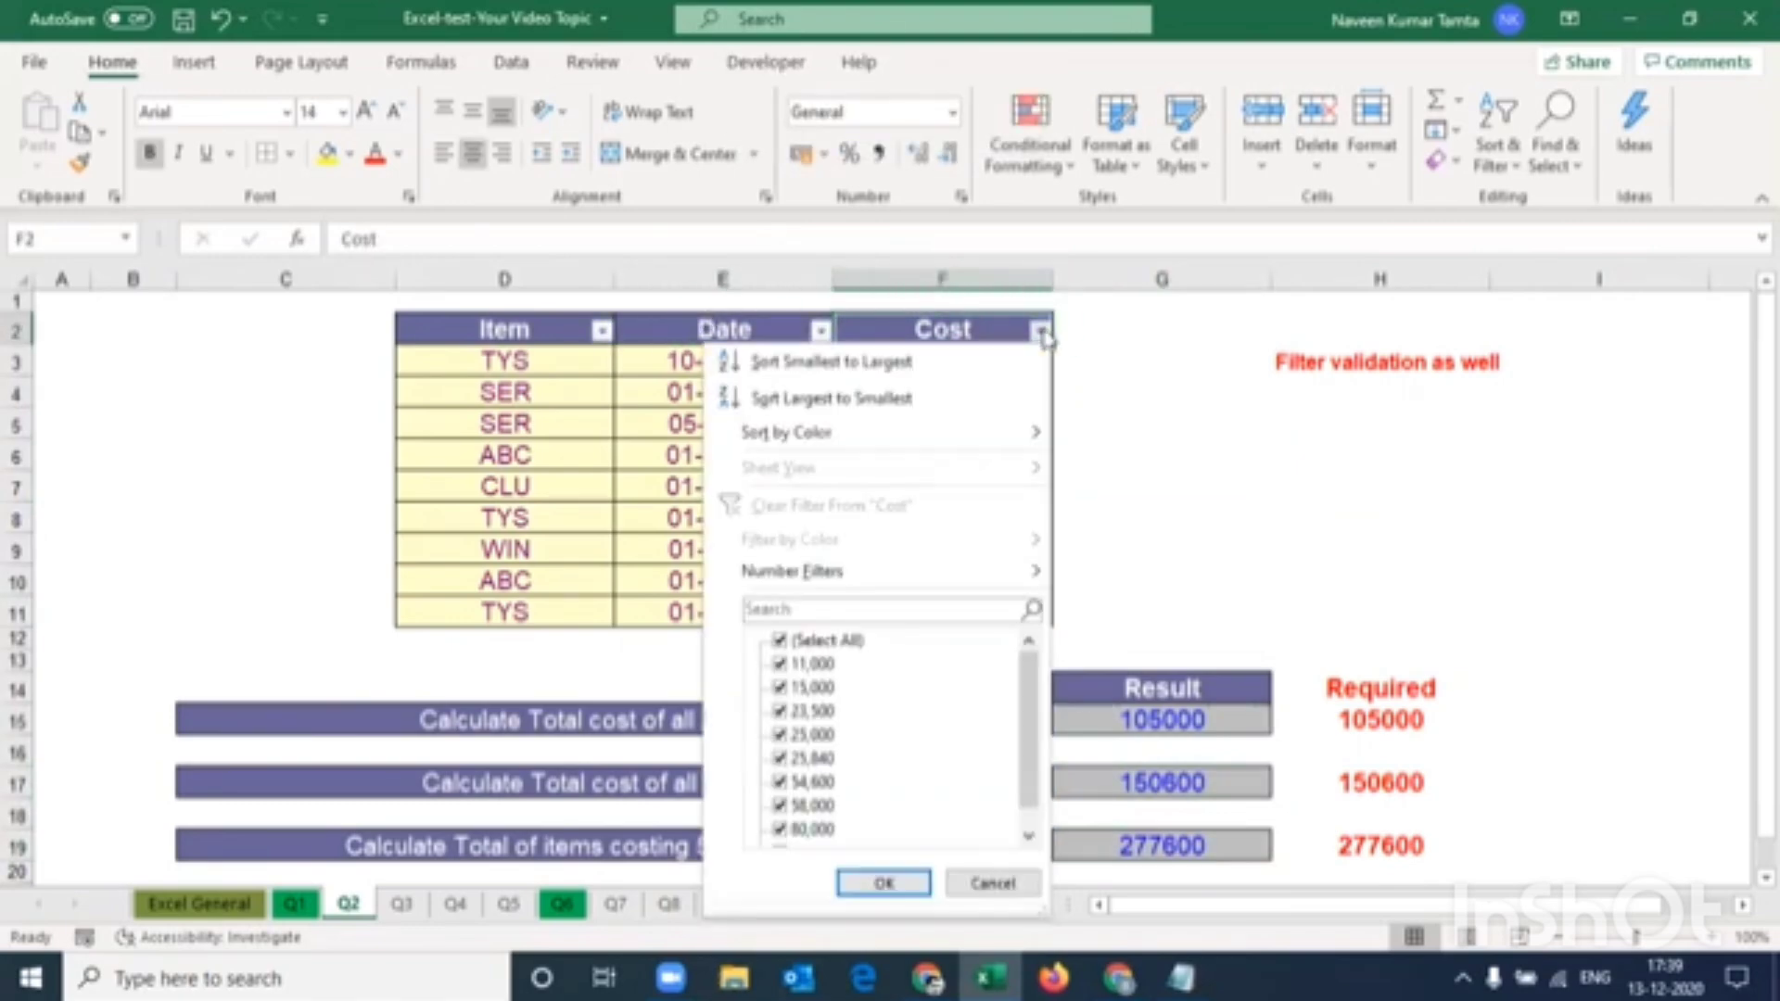
mouse_move(823, 577)
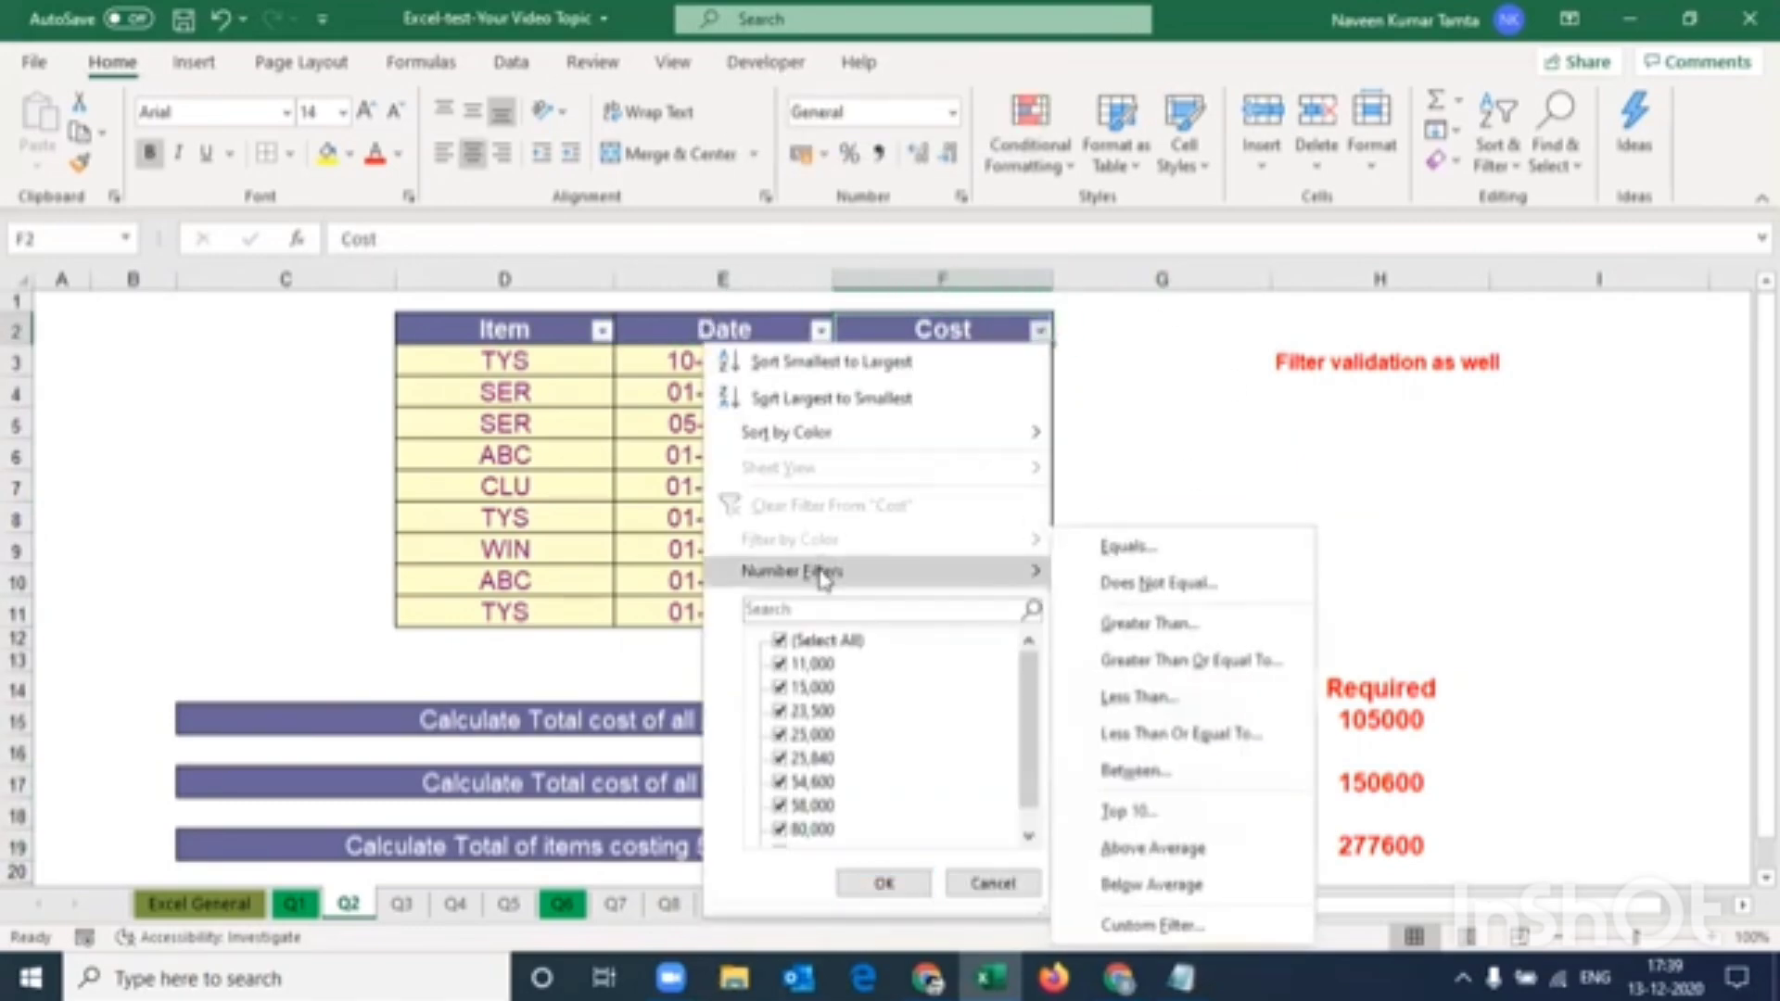
left_click(1156, 663)
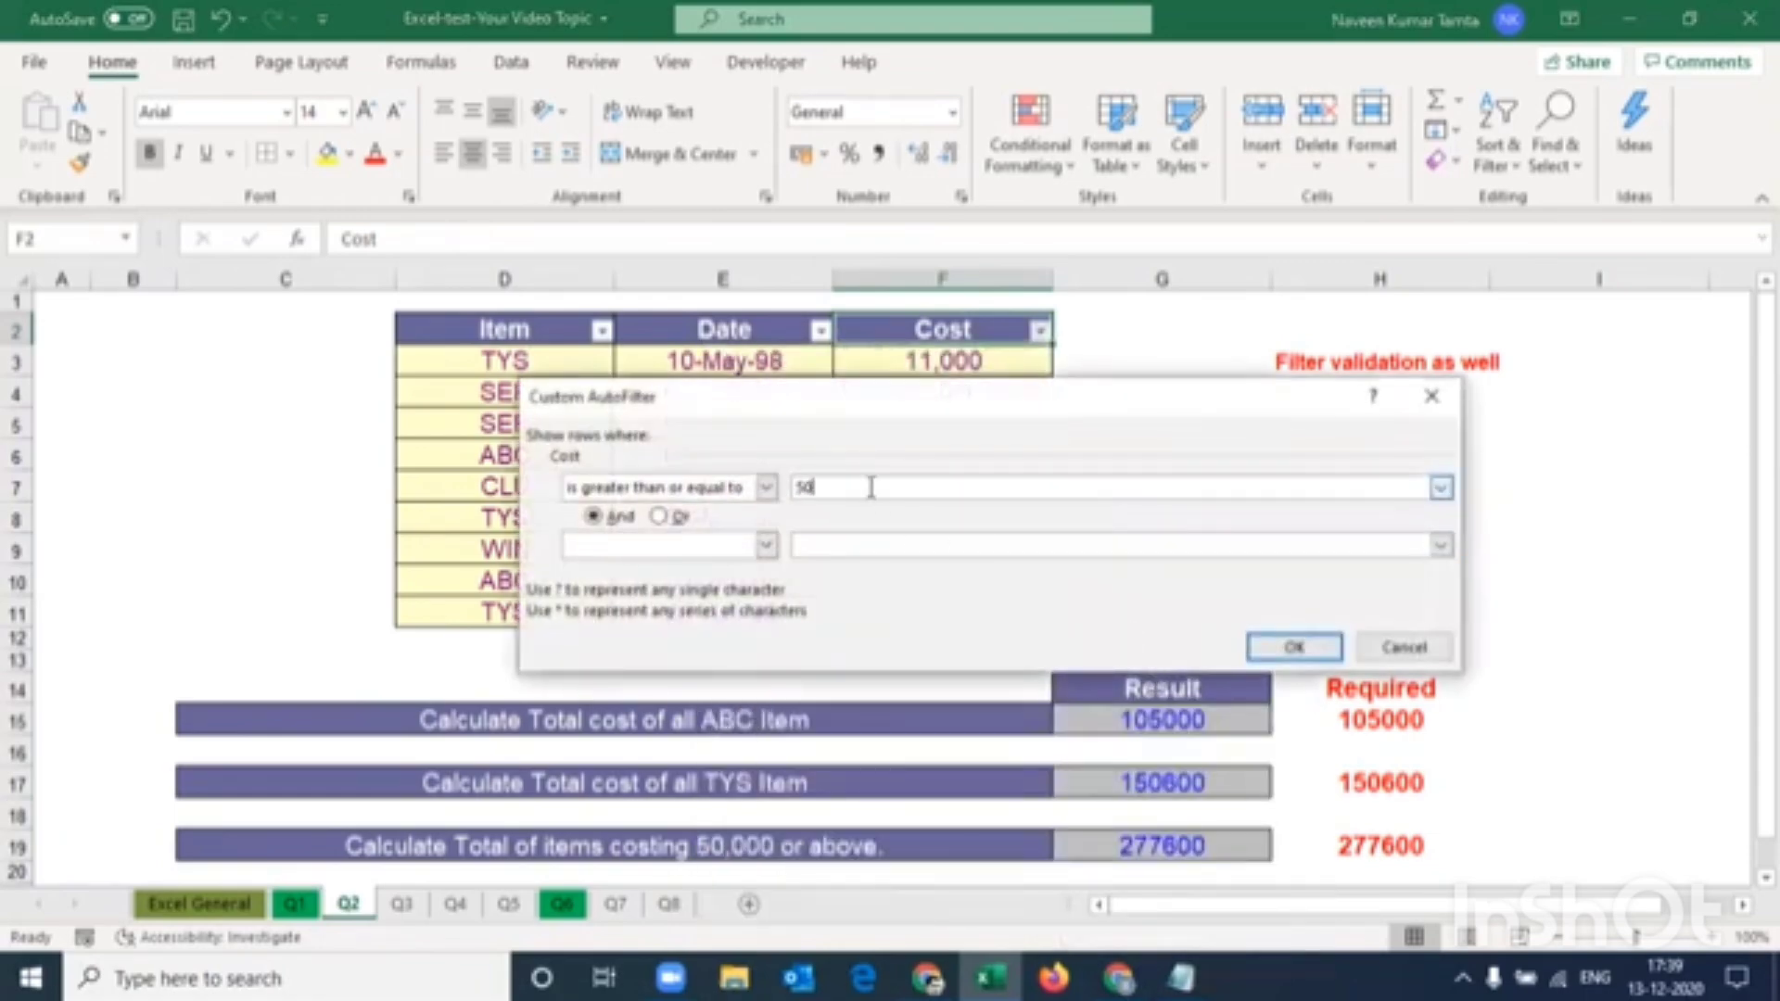
type("50000")
key("Return")
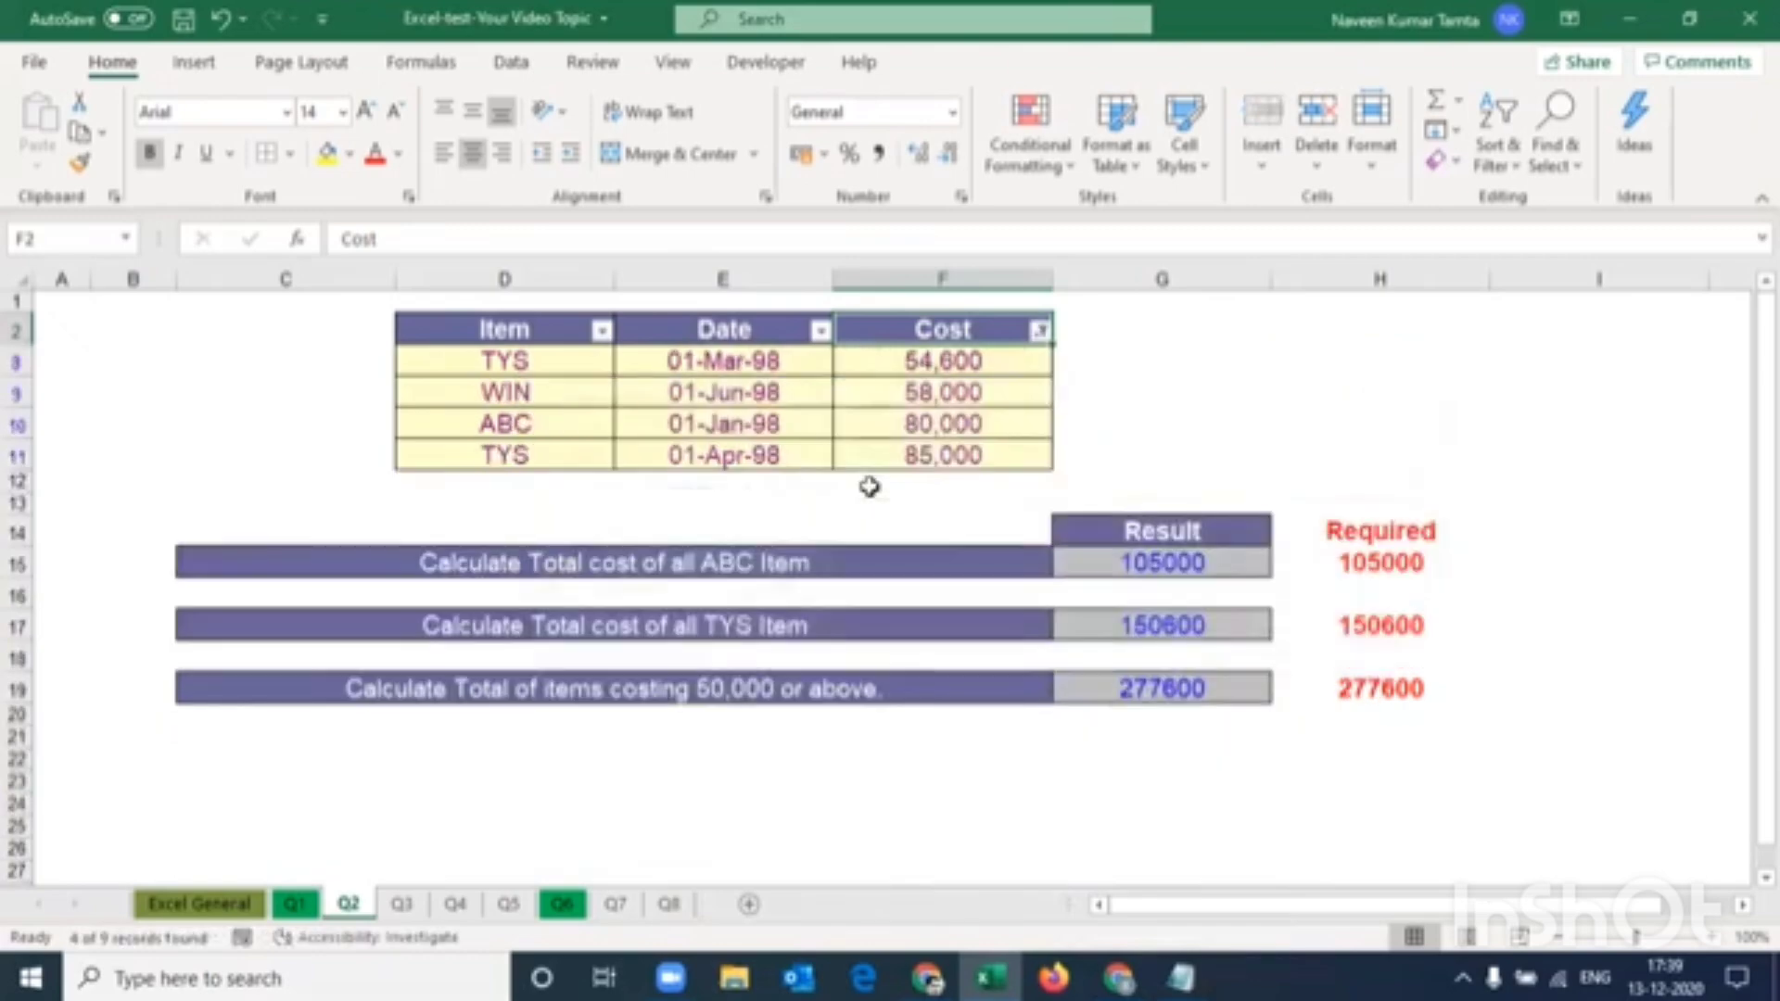
left_click(950, 360)
left_click_drag(950, 359, 944, 455)
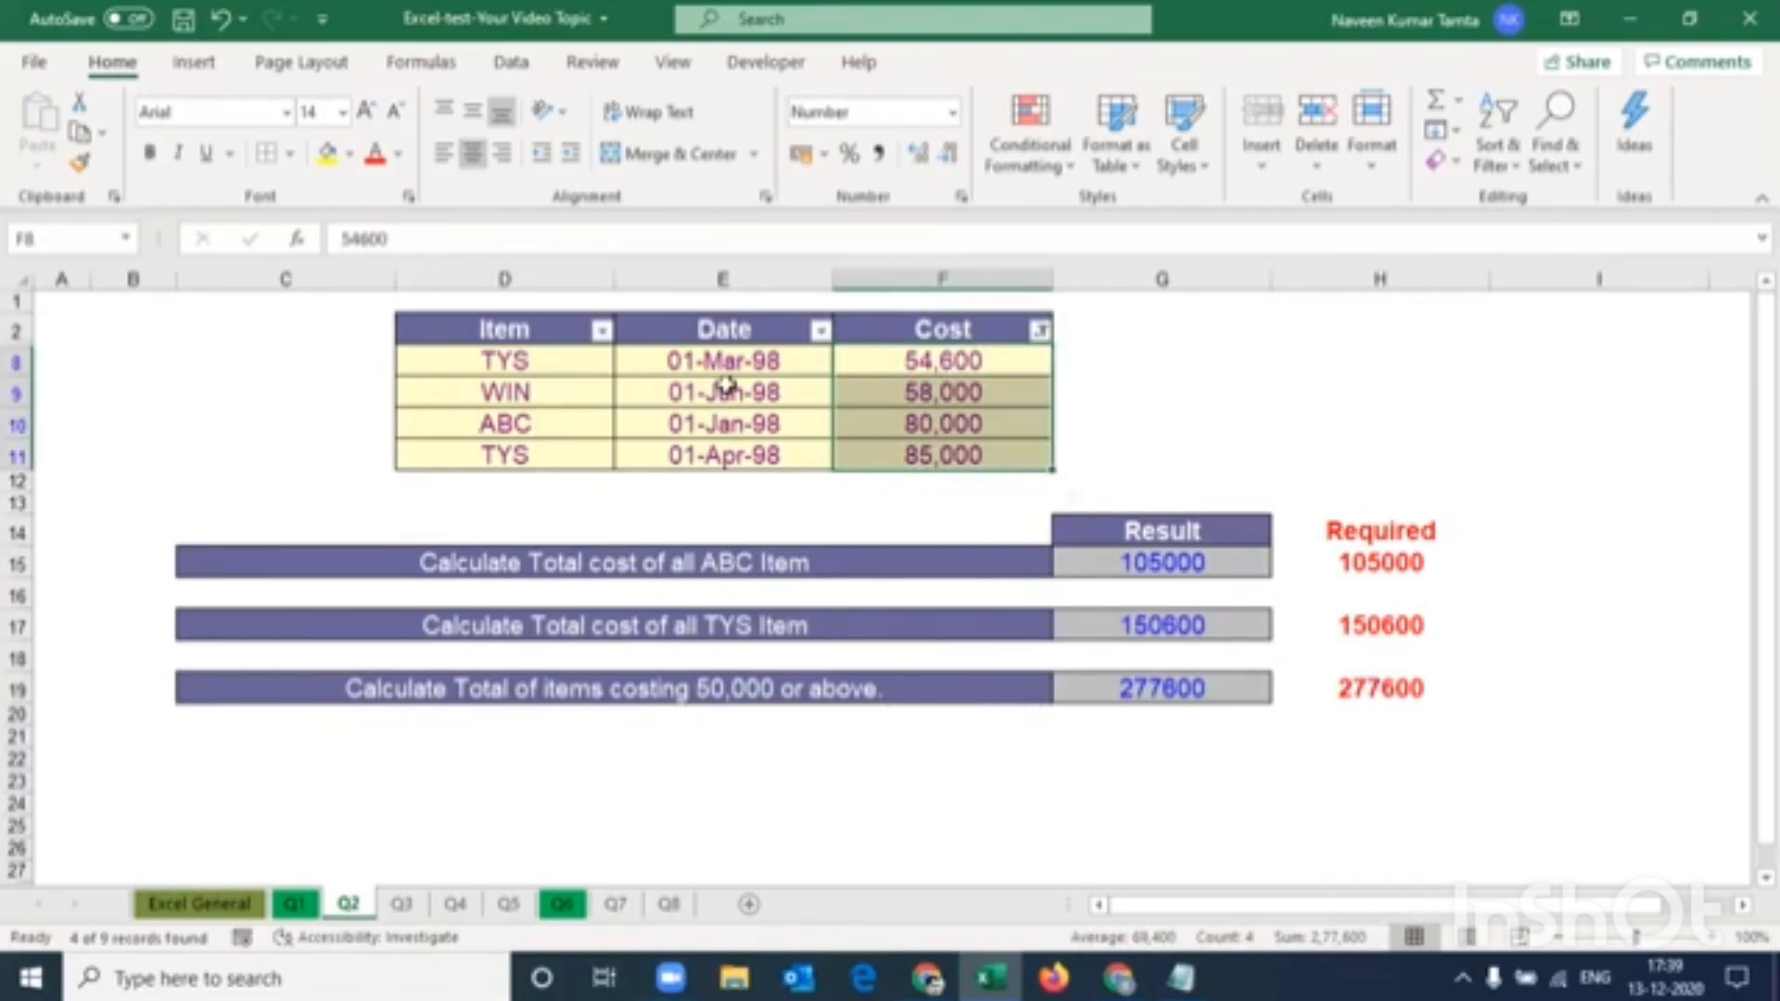
Turn off the filters and select the whole cost table D2:F11
left_click(512, 330)
key("ctrl+shift+l")
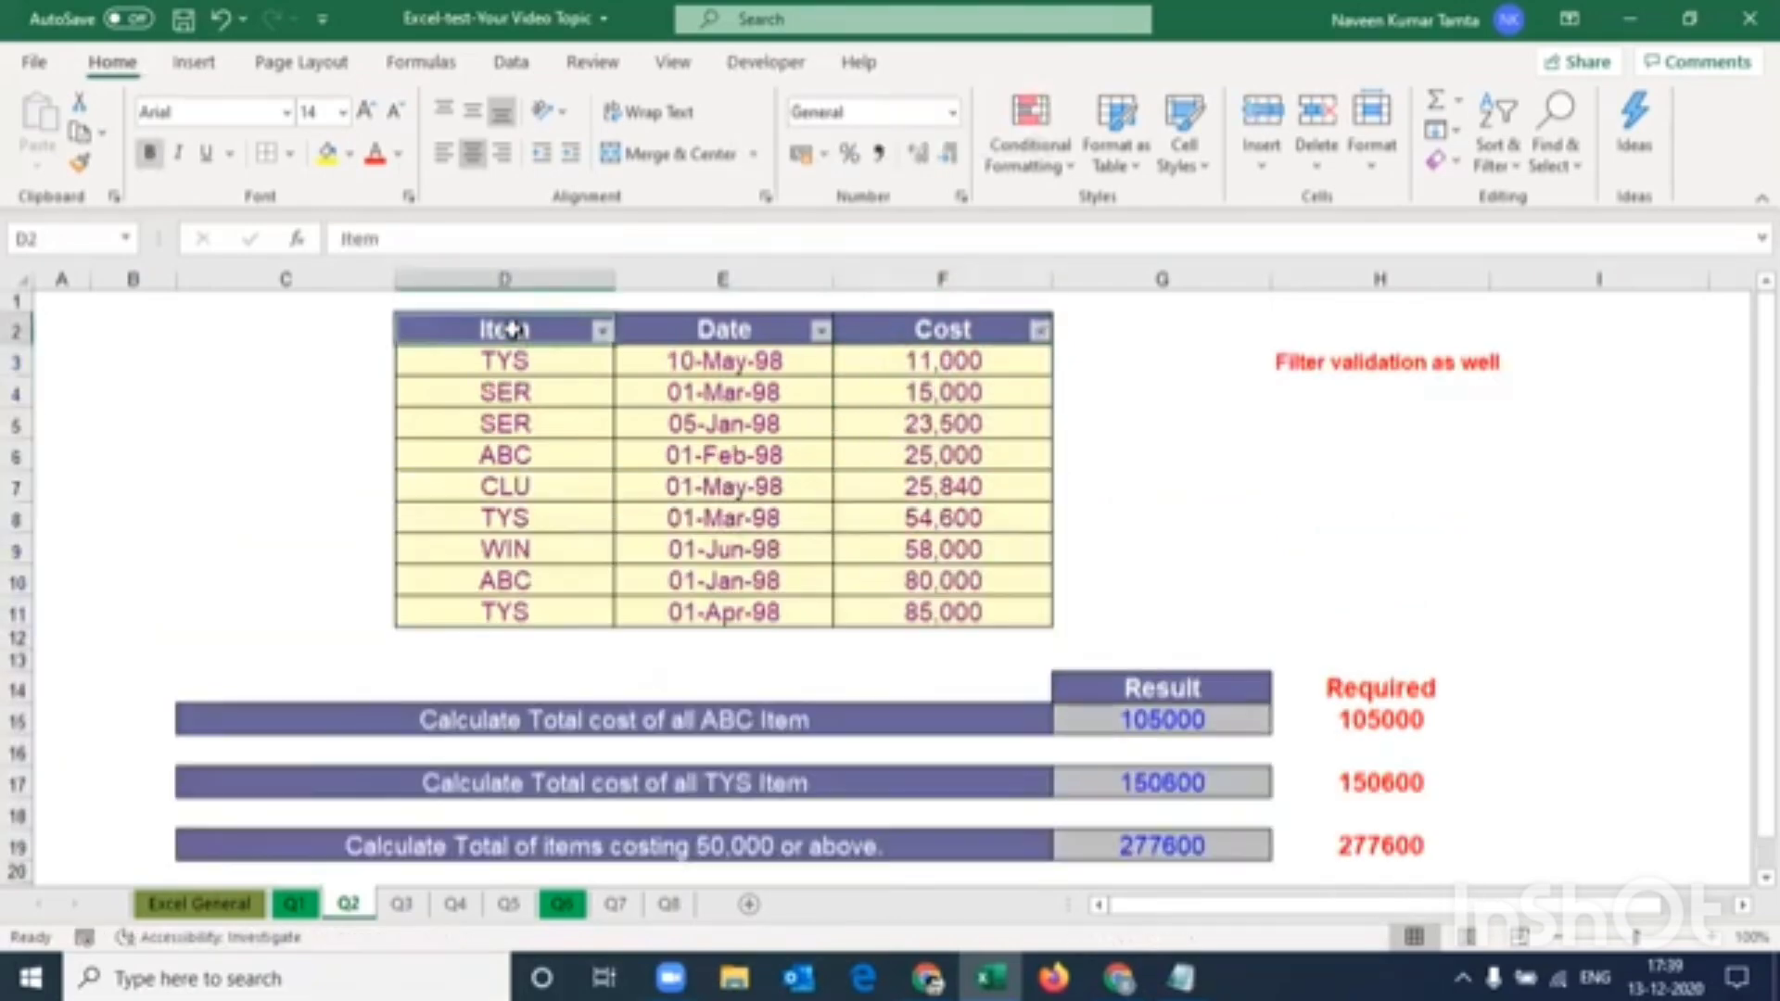
key("ctrl+shift+Right")
key("ctrl+shift+Down")
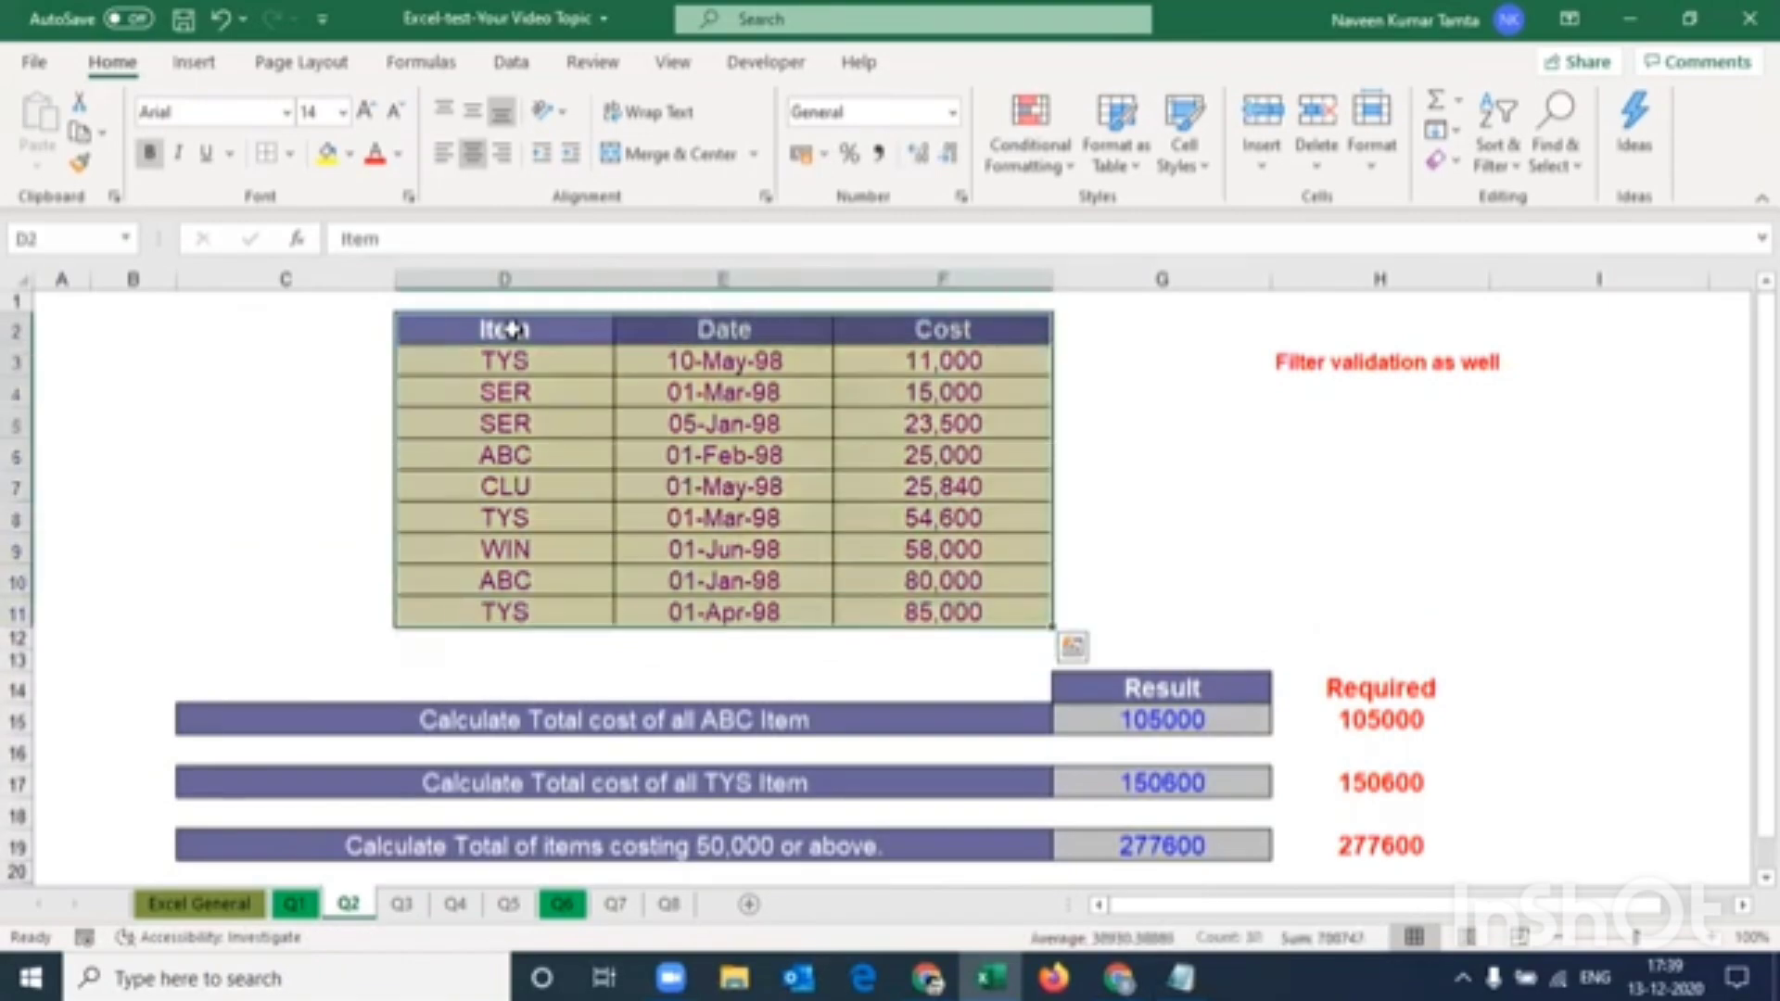
Read question 3 on the Excel General sheet and open the Q3 sheet
key("ctrl+Page_Up")
key("ctrl+Page_Up")
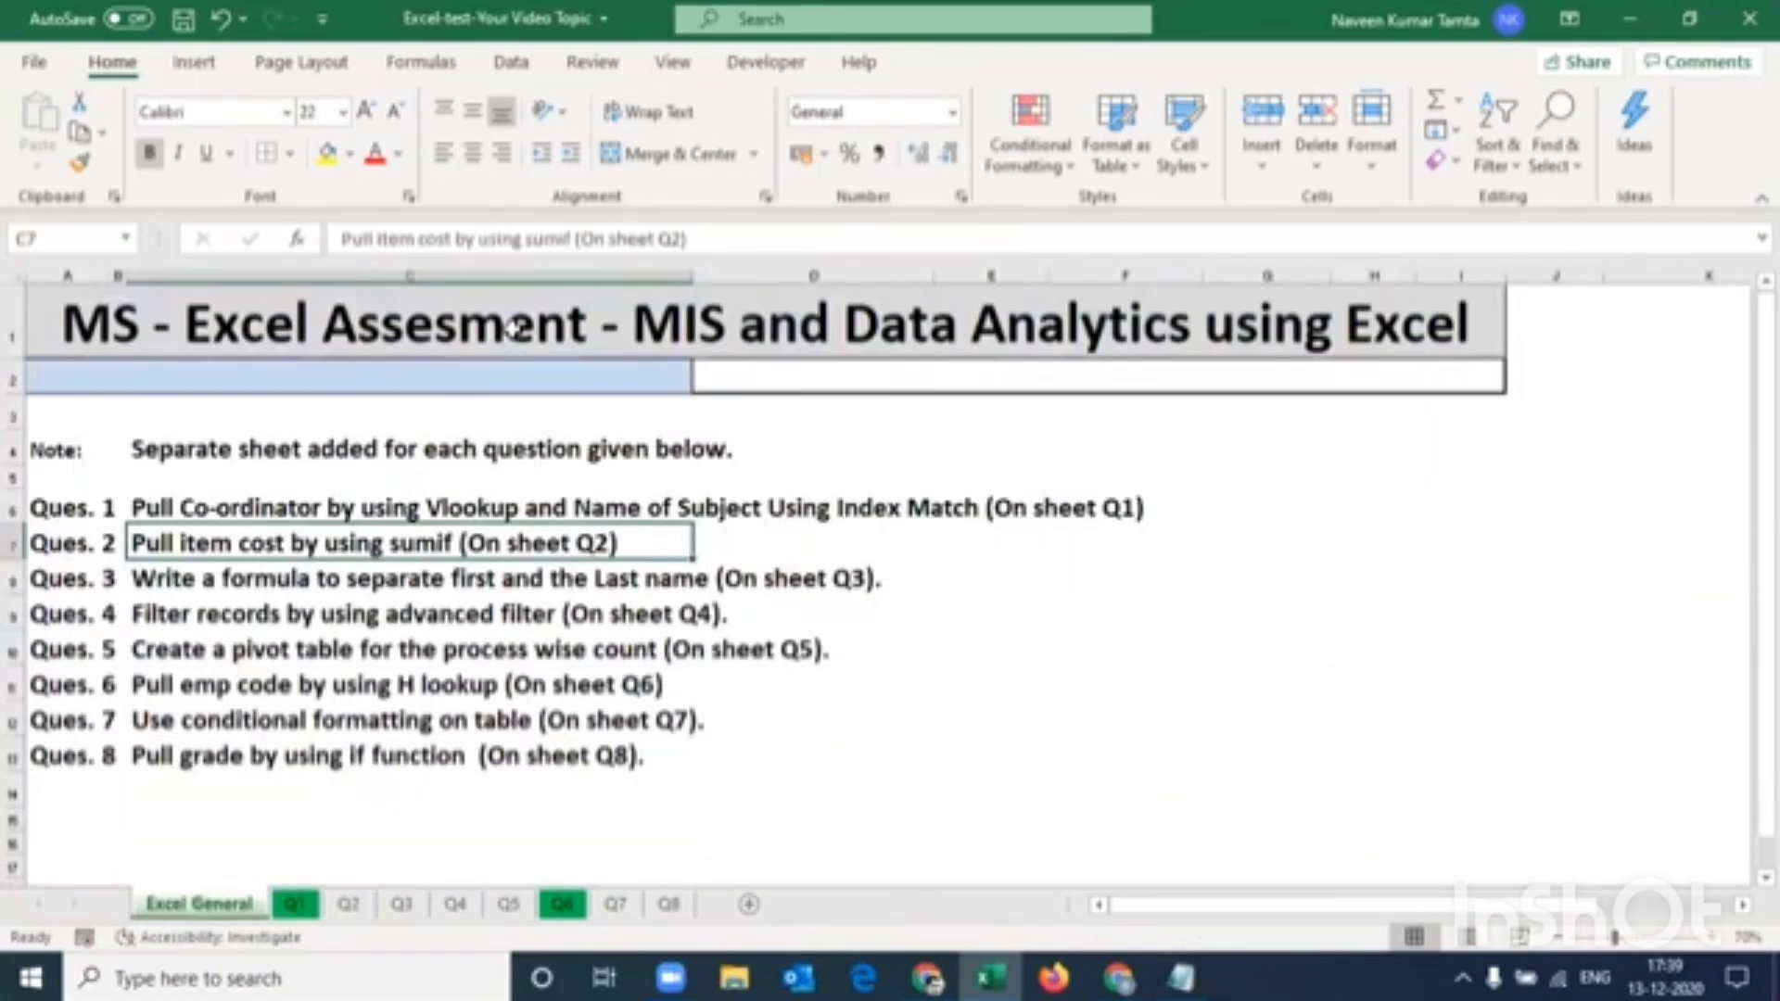
key("Down")
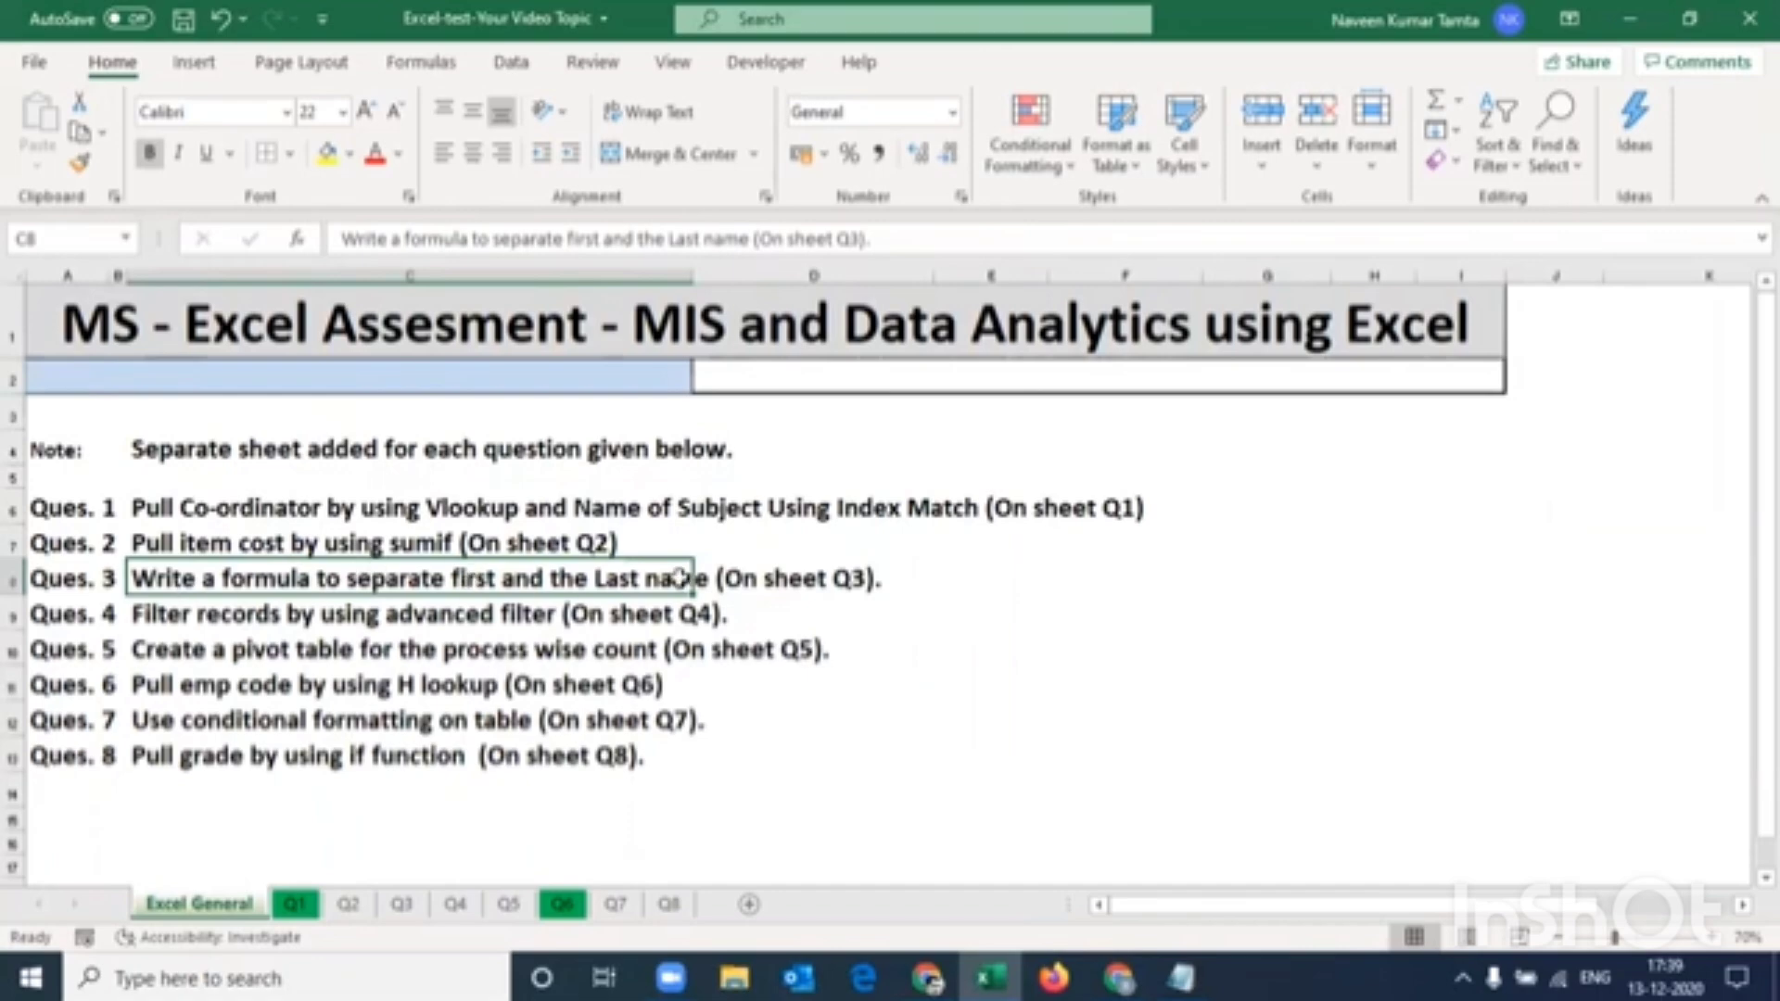
left_click(401, 903)
left_click(317, 486)
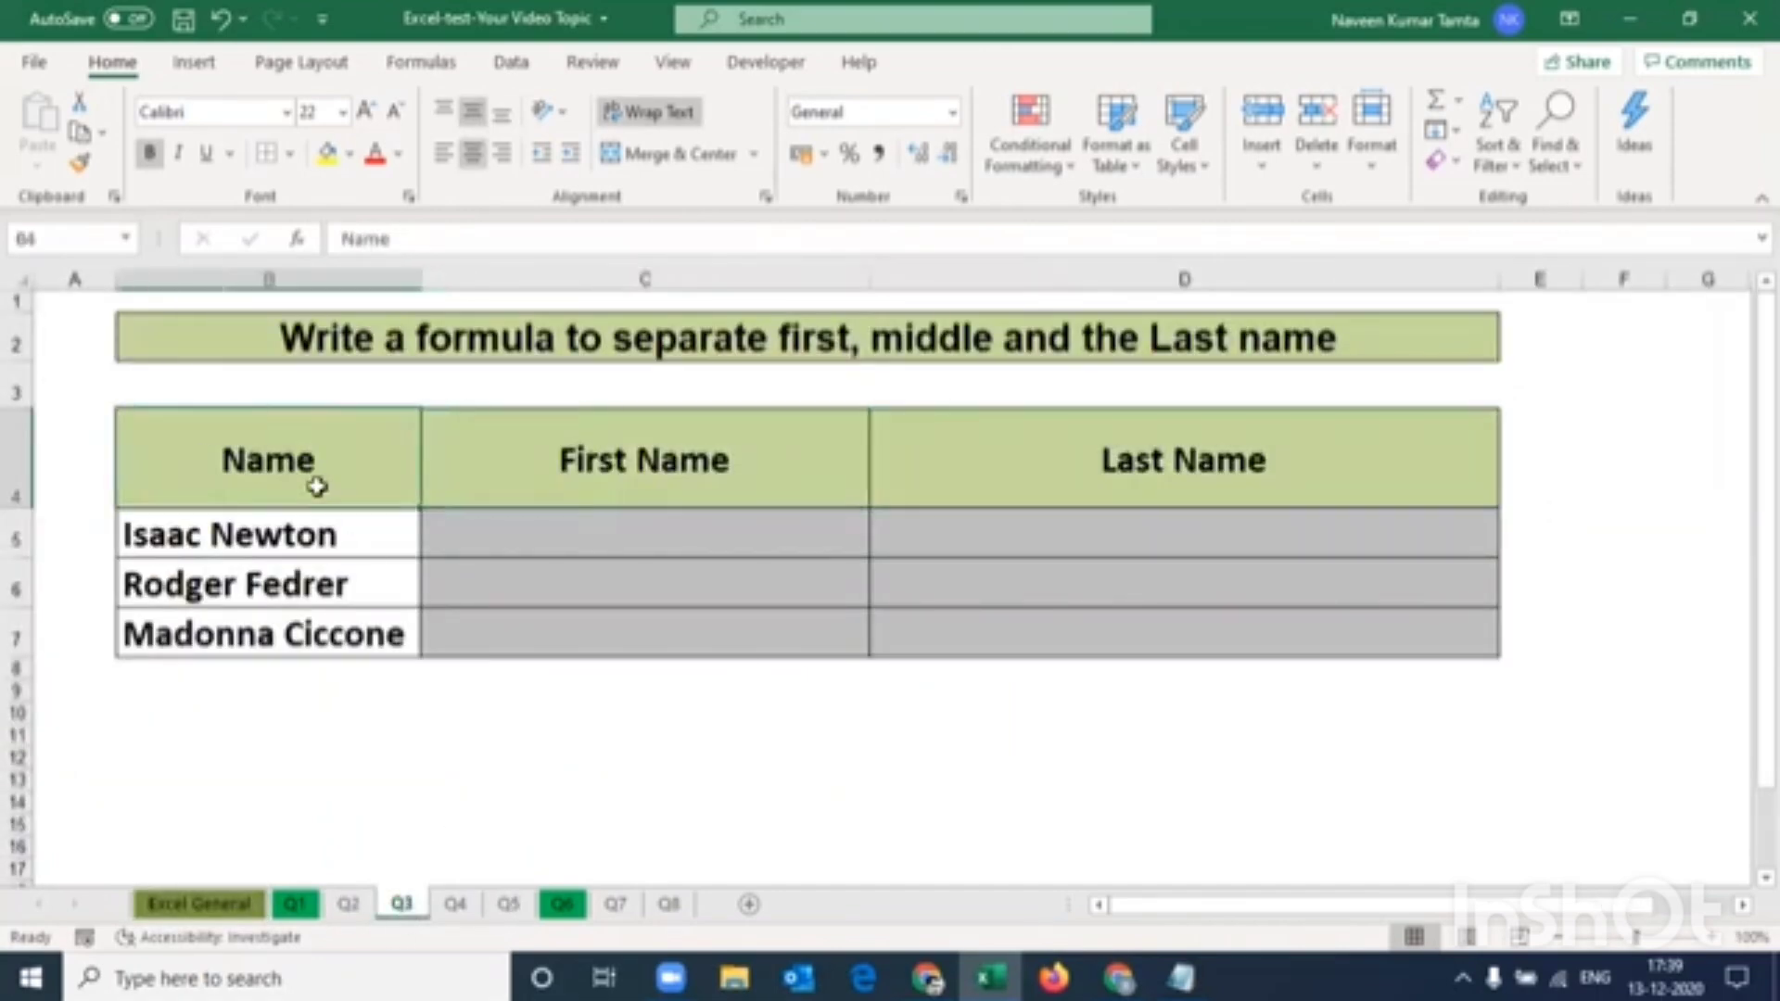
Remove ", middle" from the task heading in B2 so it asks only for first and last name
key("Up")
key("Up")
key("F2")
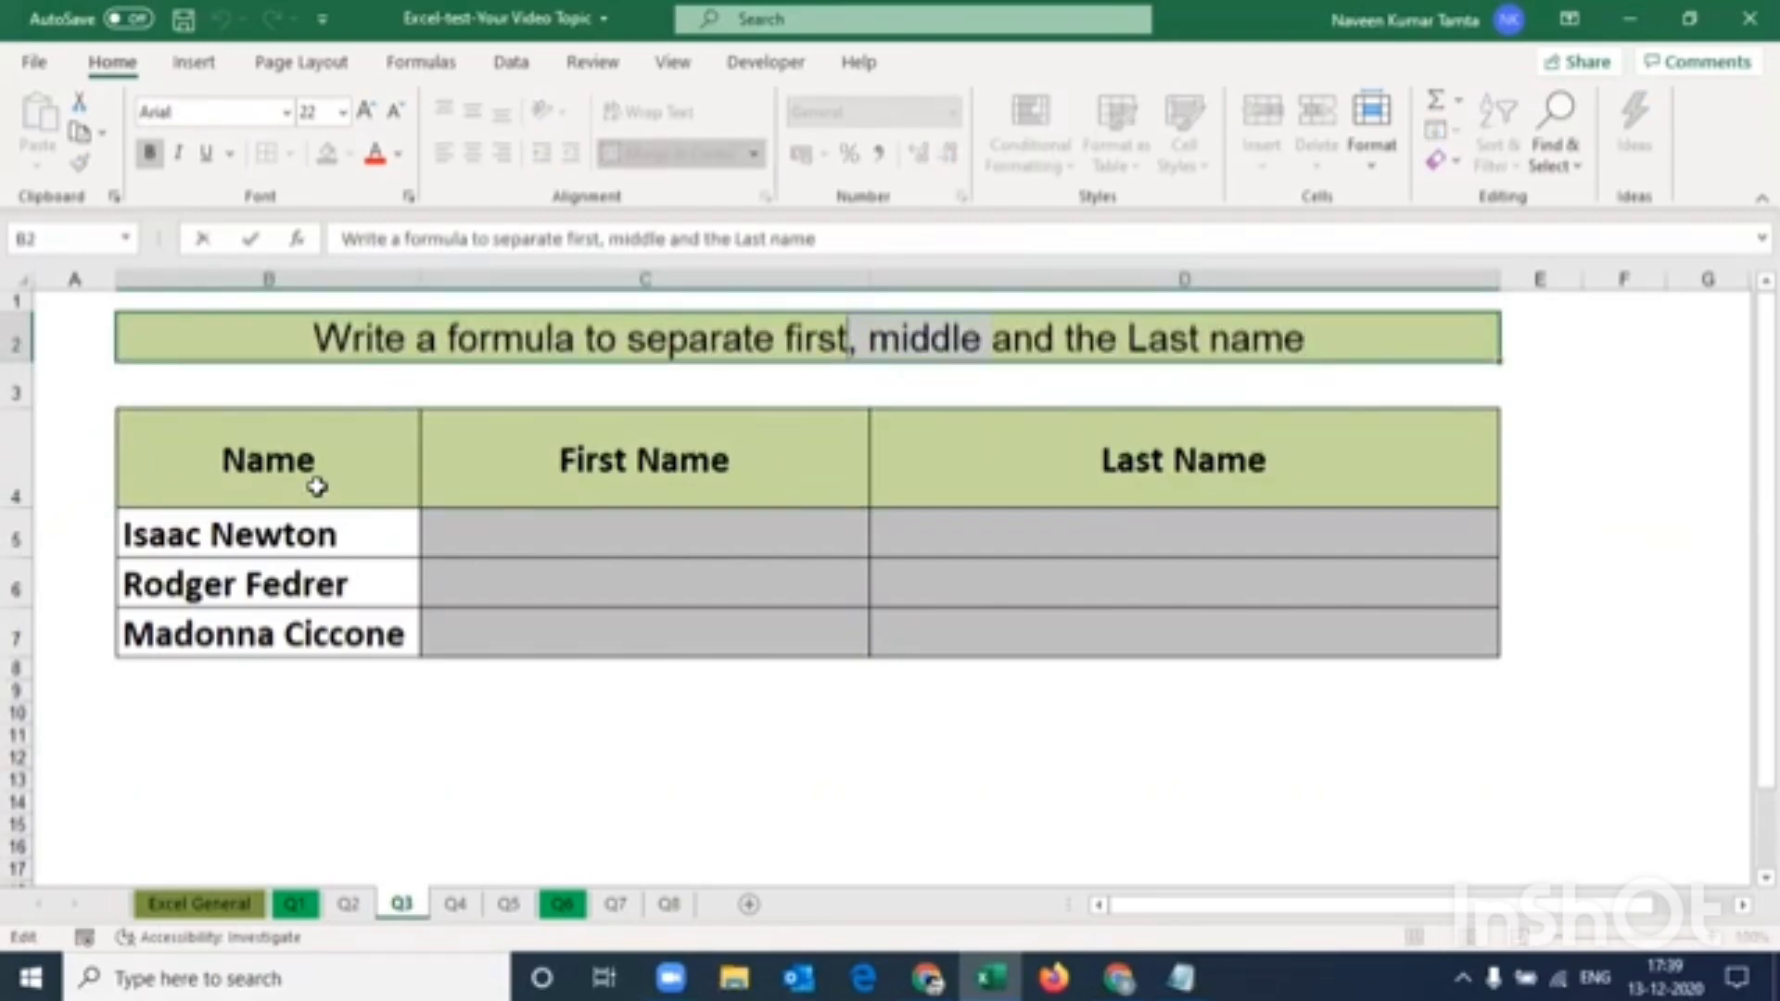
key("BackSpace")
key("Return")
Review the full names in B5:B7 and the empty First Name and Last Name columns
key("Down")
key("Right")
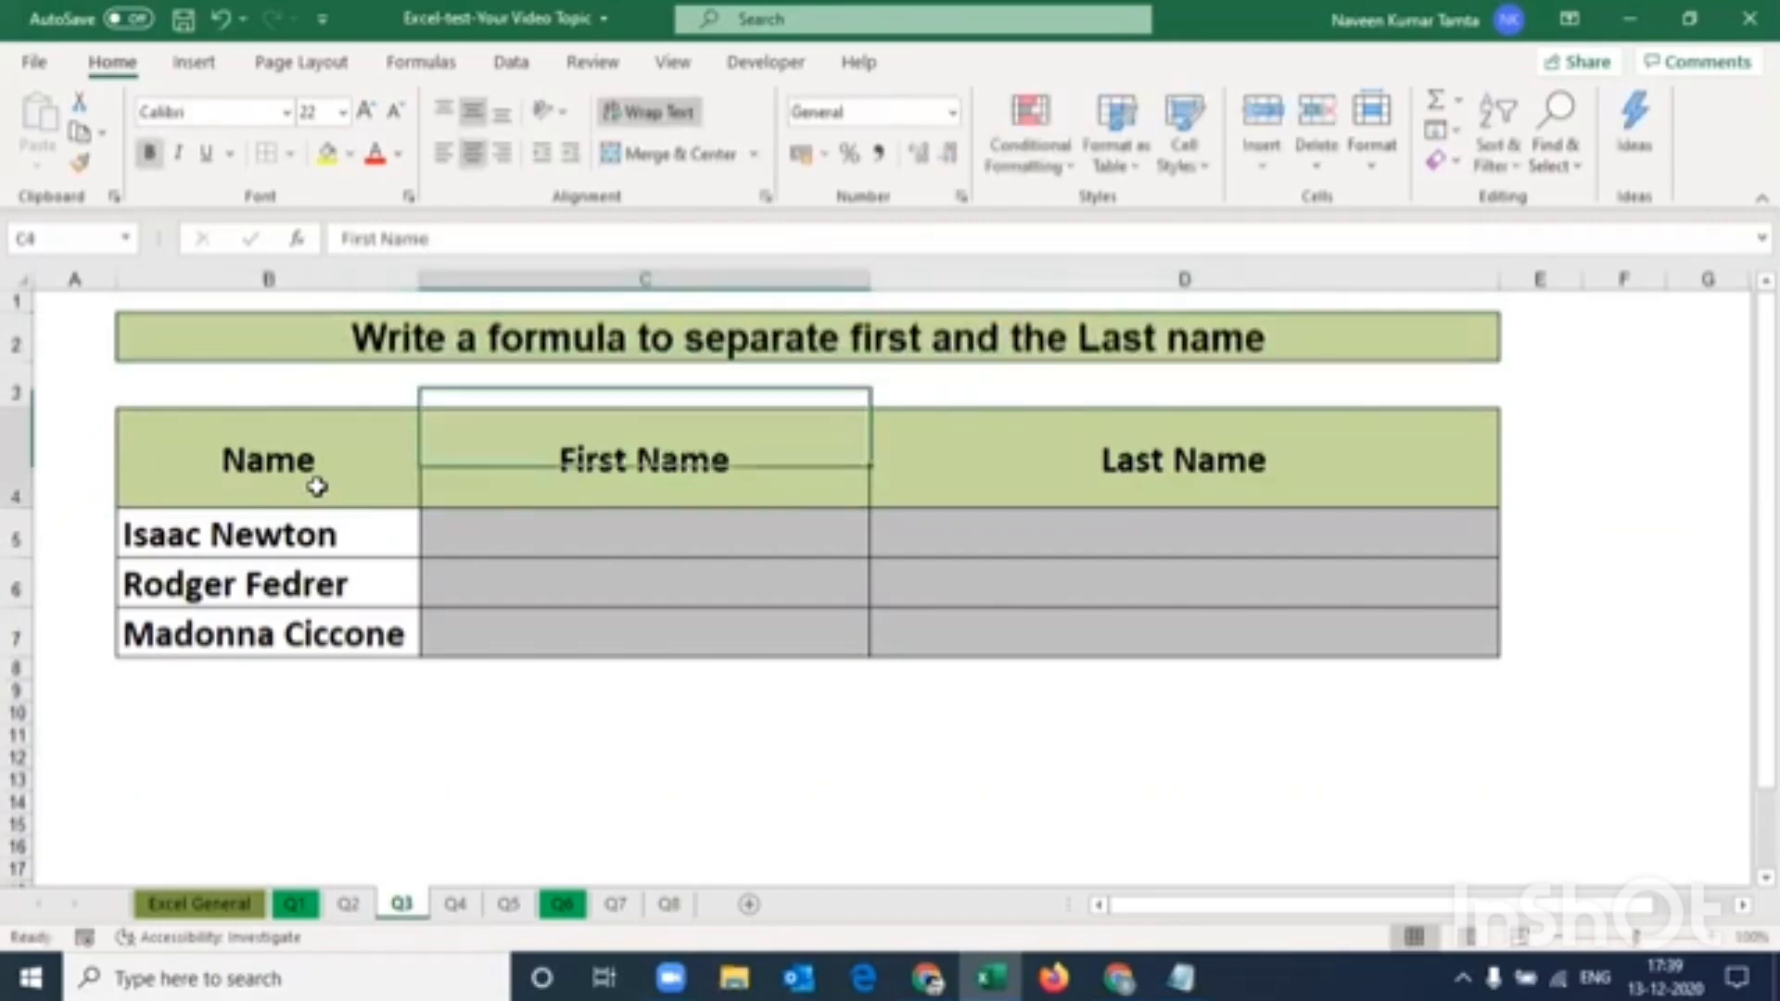
key("Left")
key("Down")
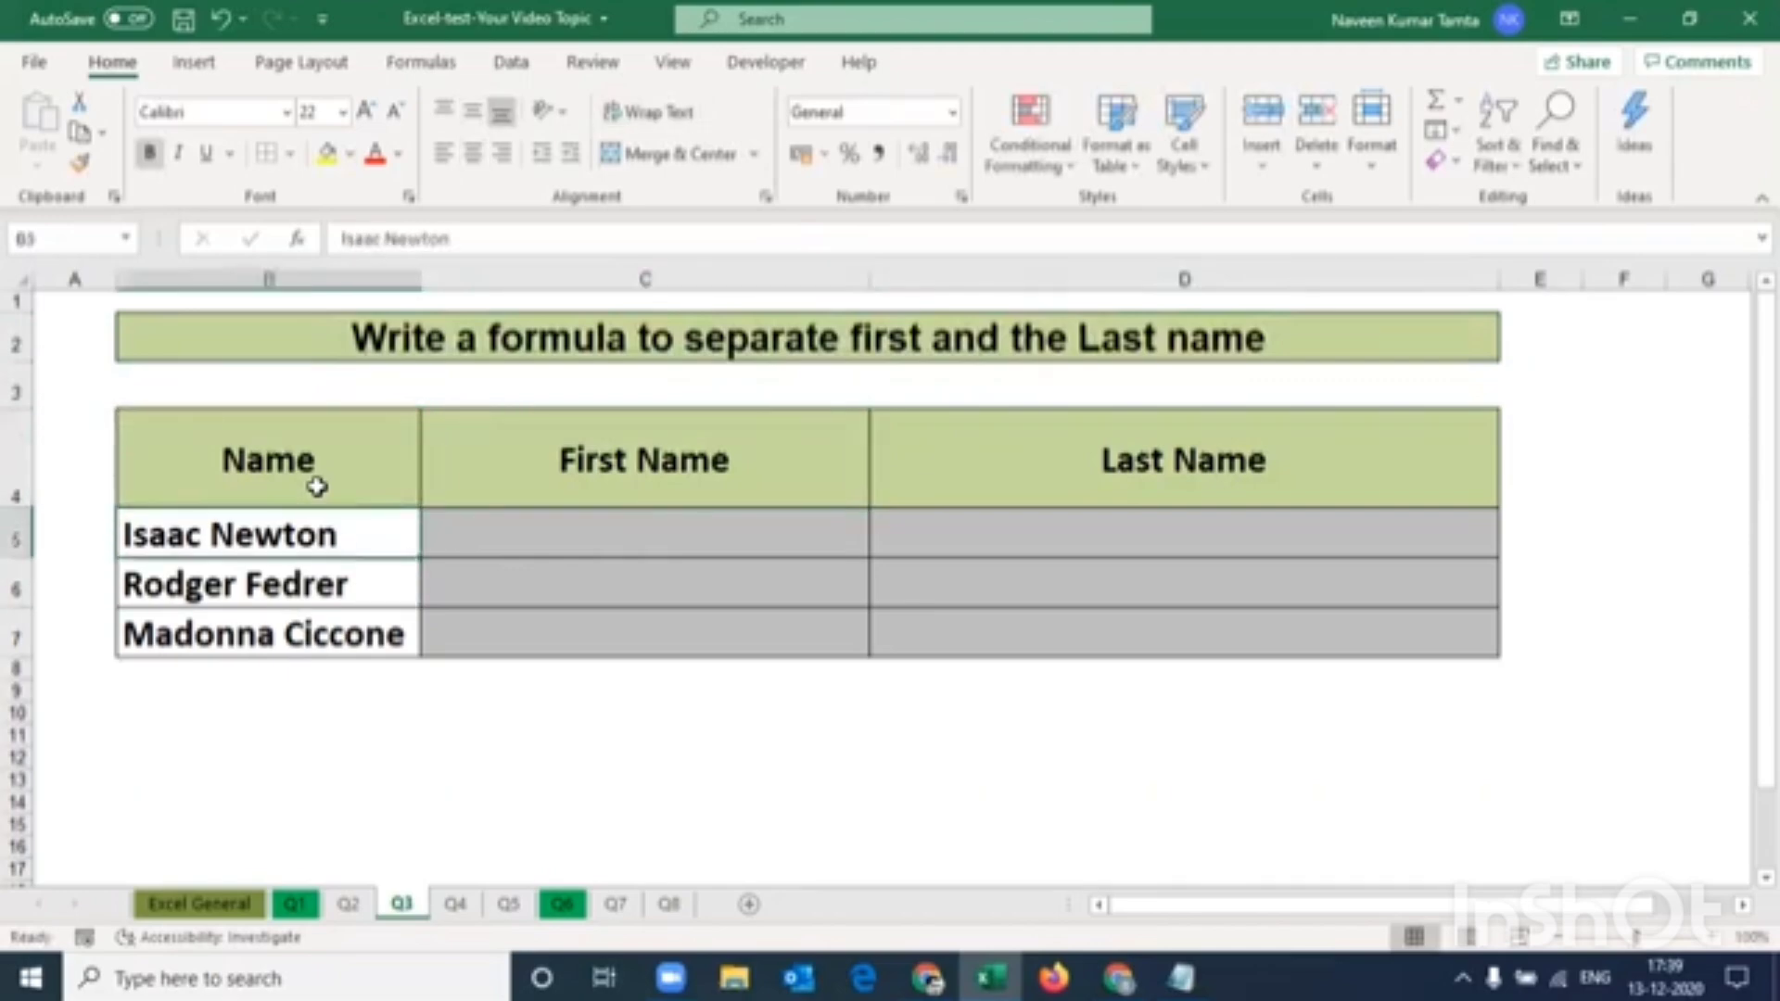
key("shift+Down")
key("shift+Down")
key("shift+Up")
key("shift+Up")
key("Right")
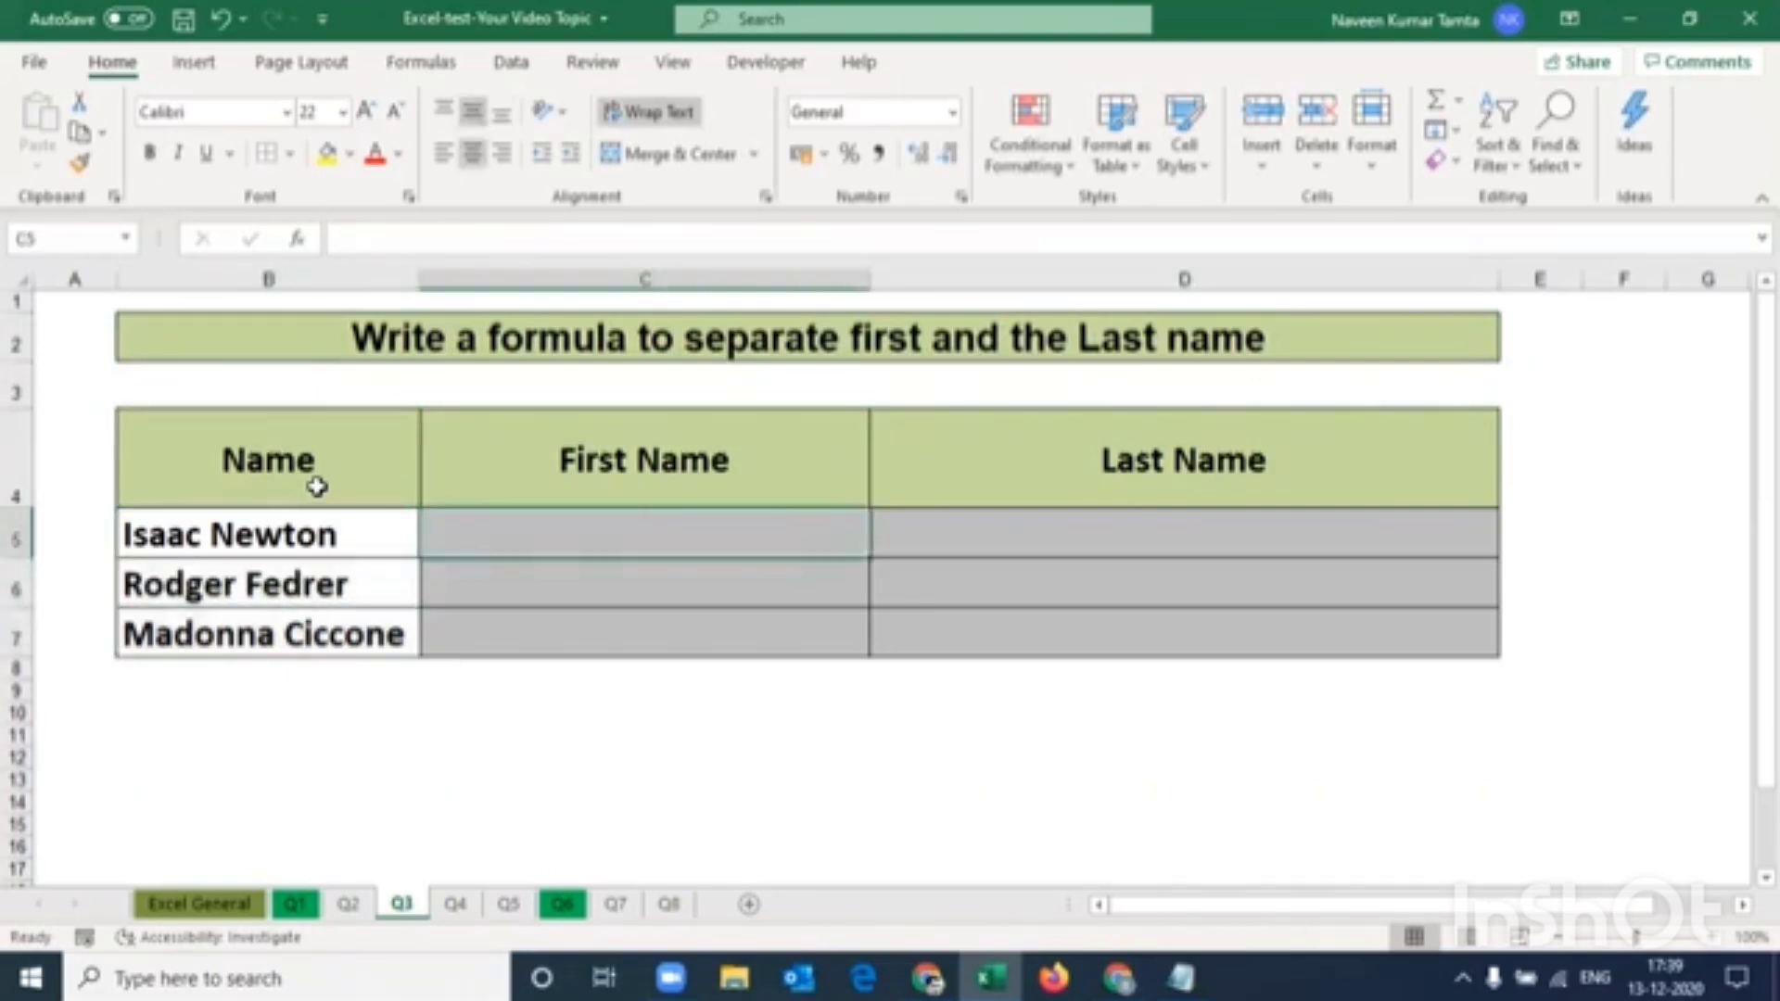
key("Left")
key("Right")
key("Right")
key("Left")
Extract the first name in C5 with the formula +LEFT(B5, 5)
type("+")
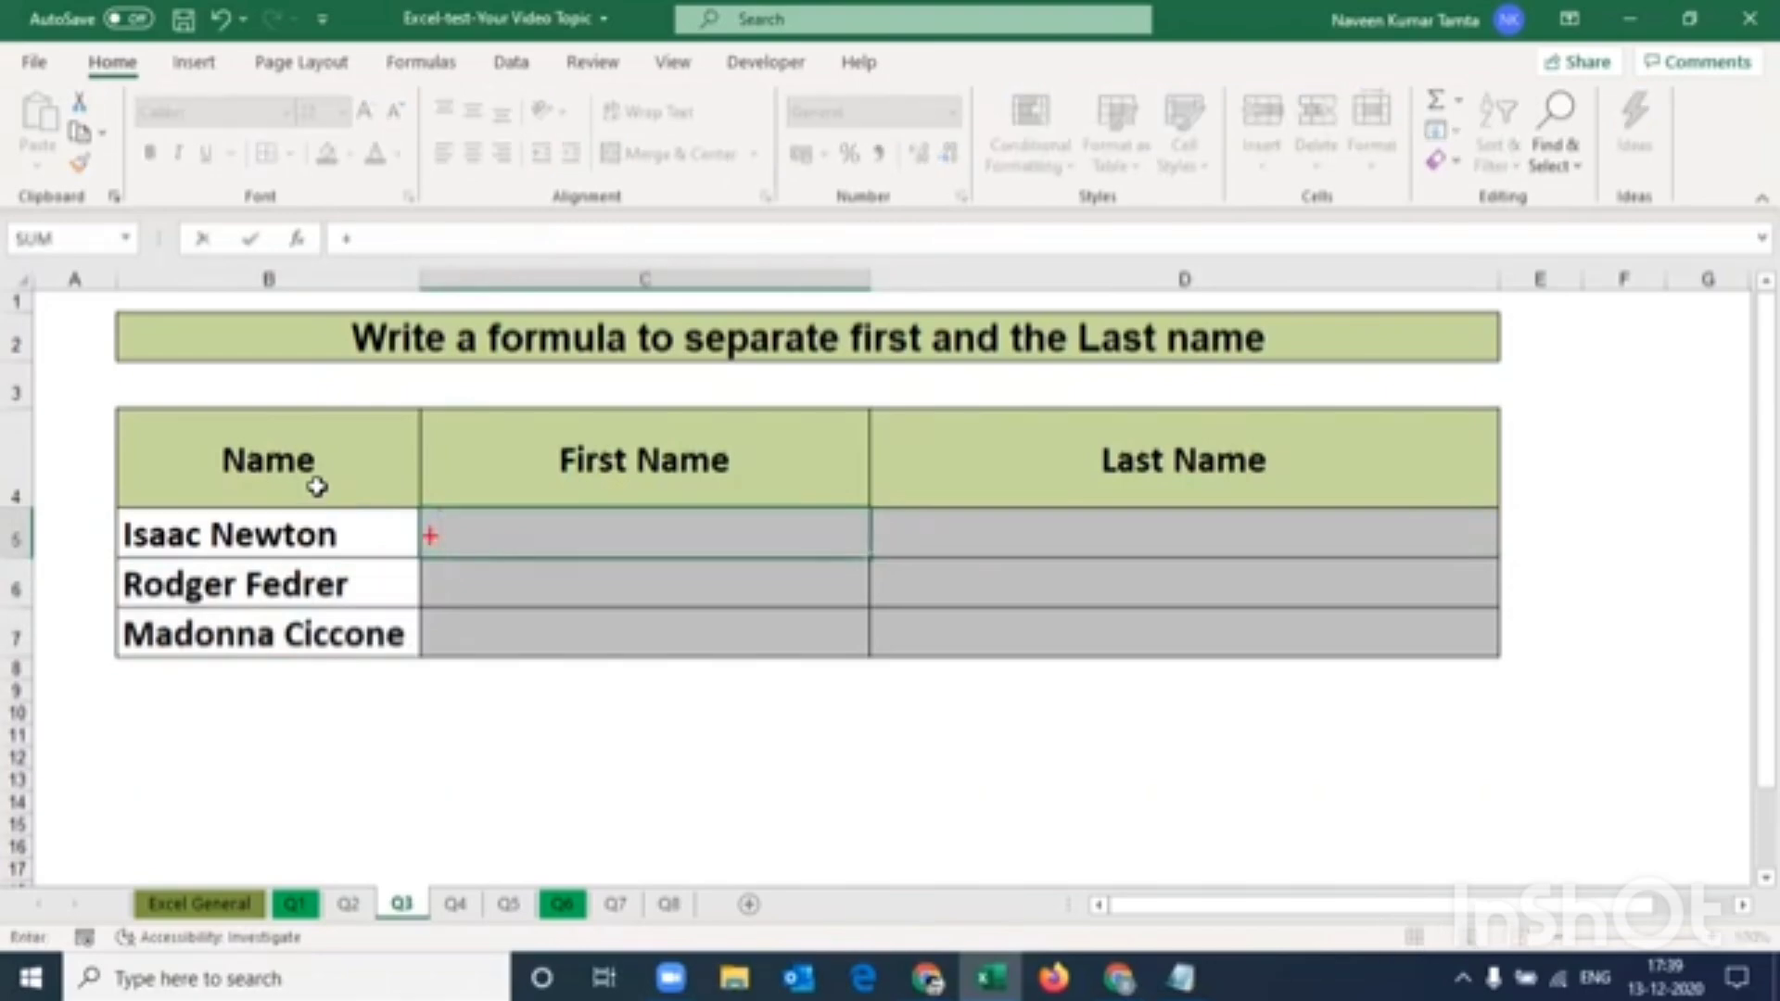
type("left")
key("Tab")
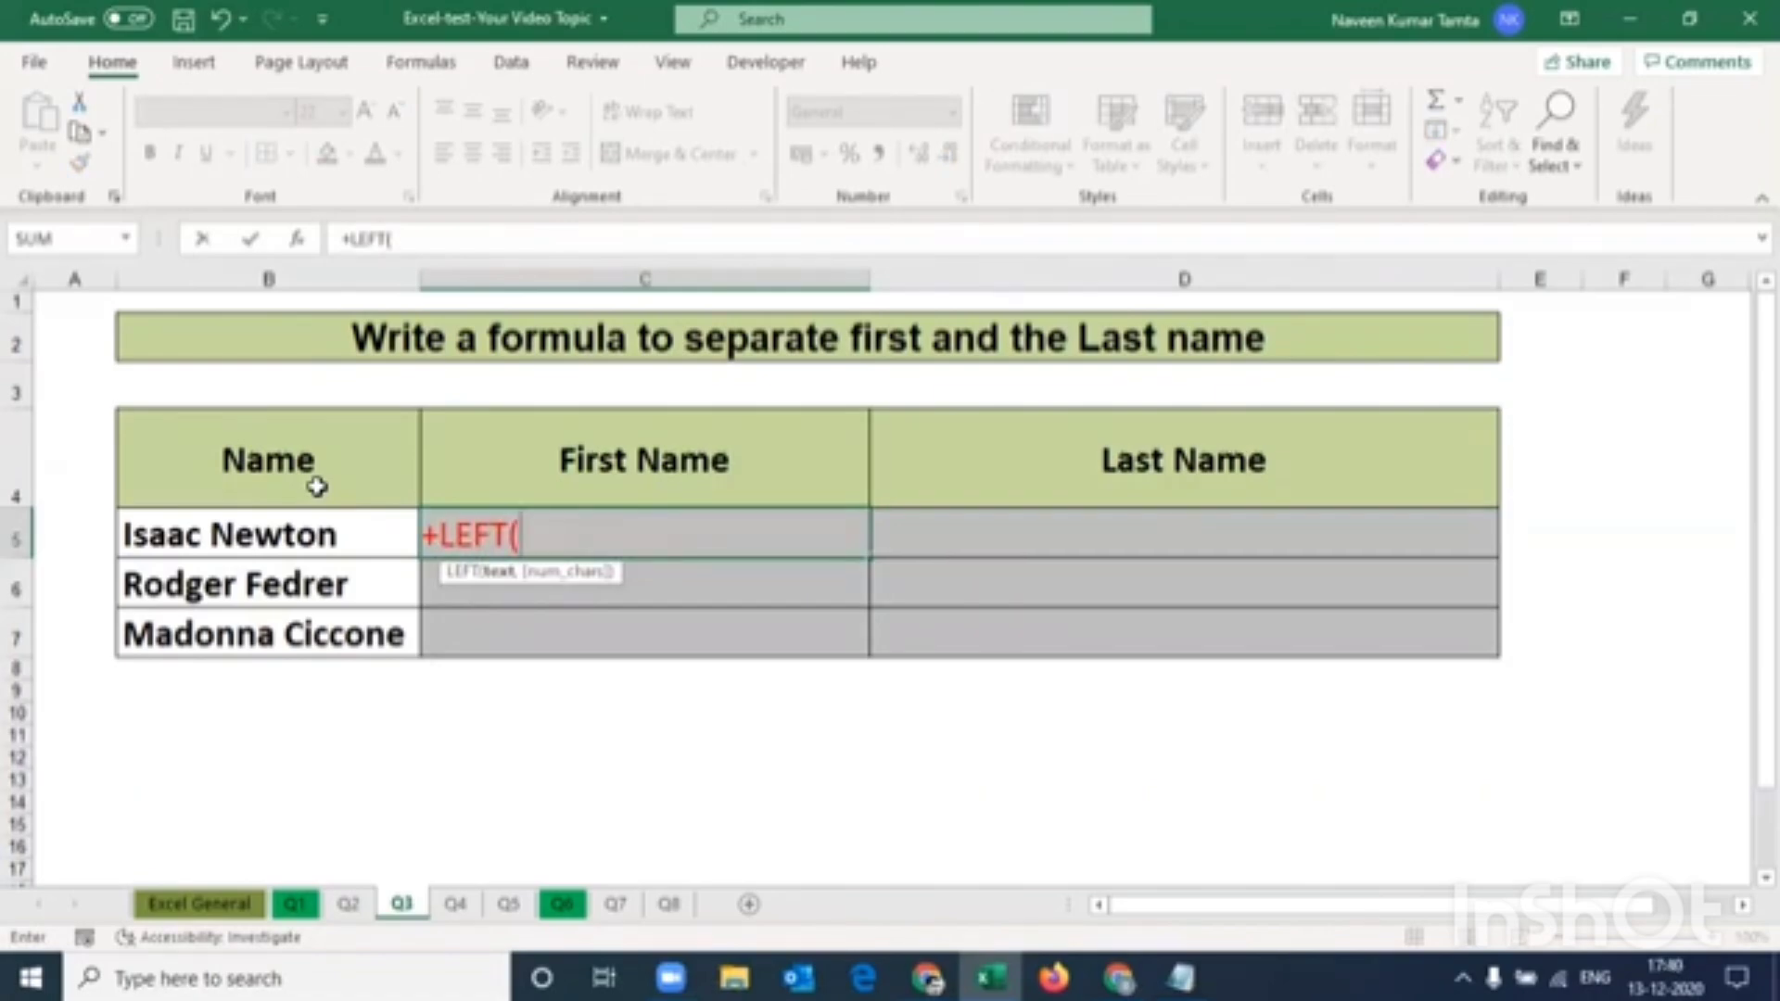
key("Left")
type(",")
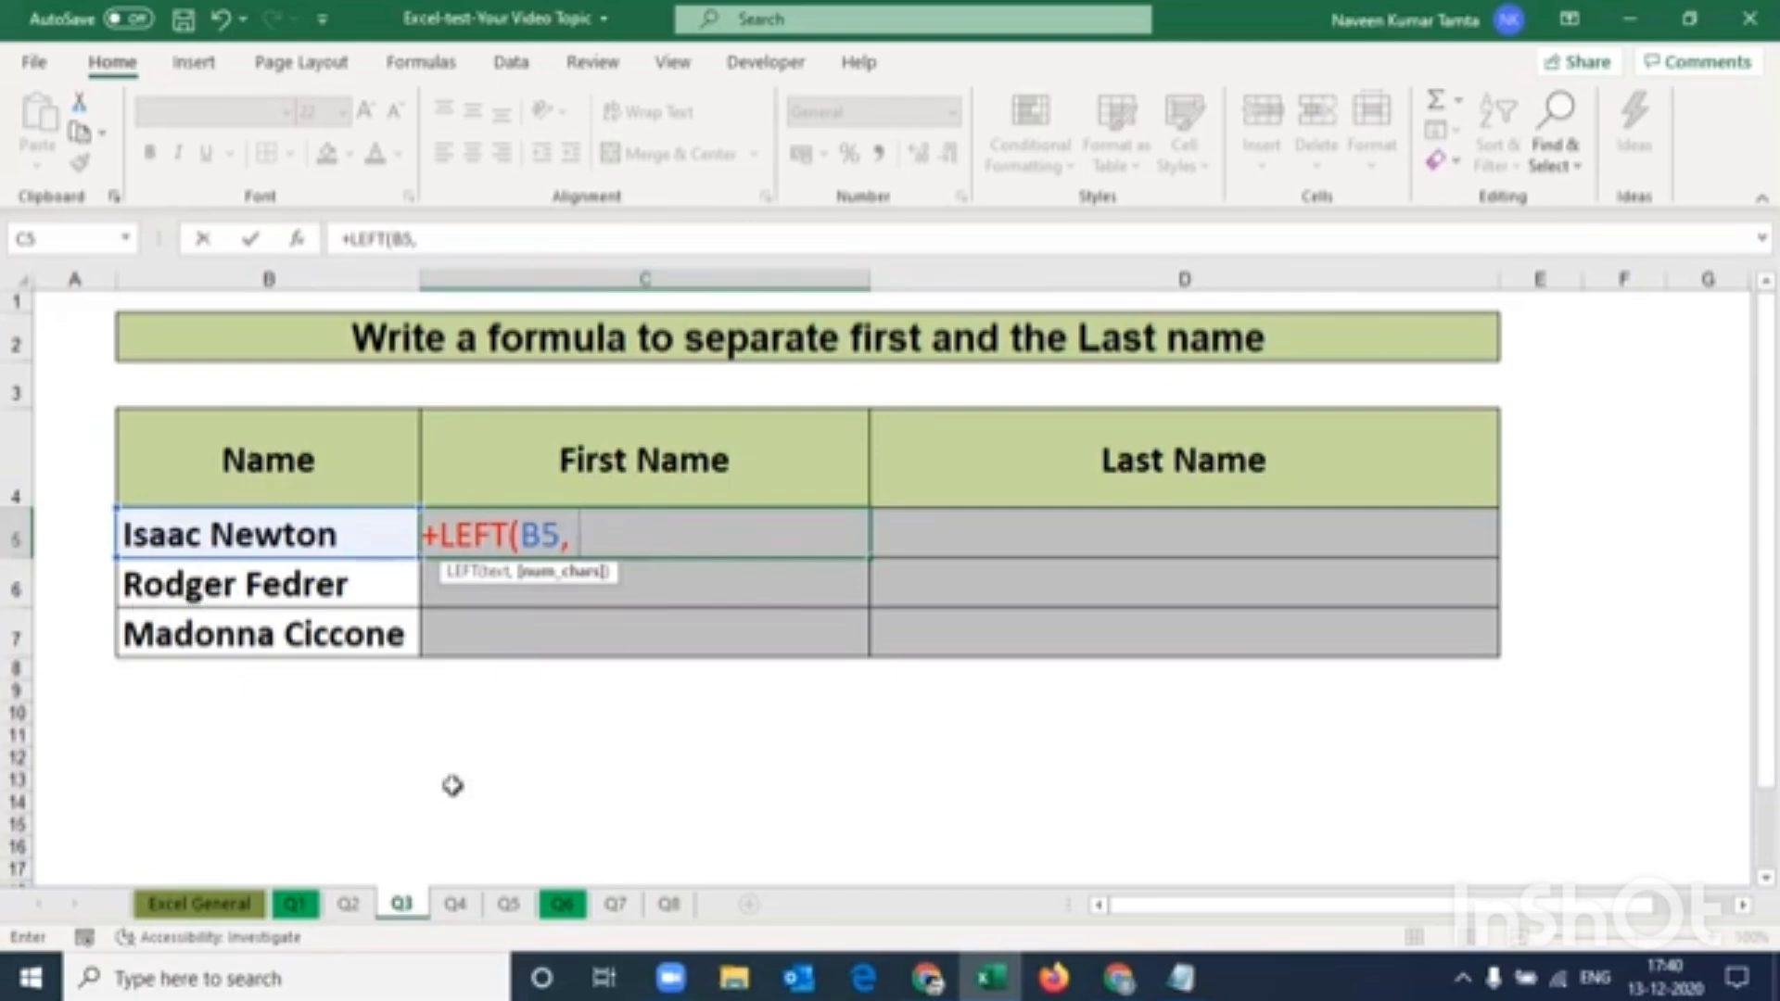
key("ctrl+Return")
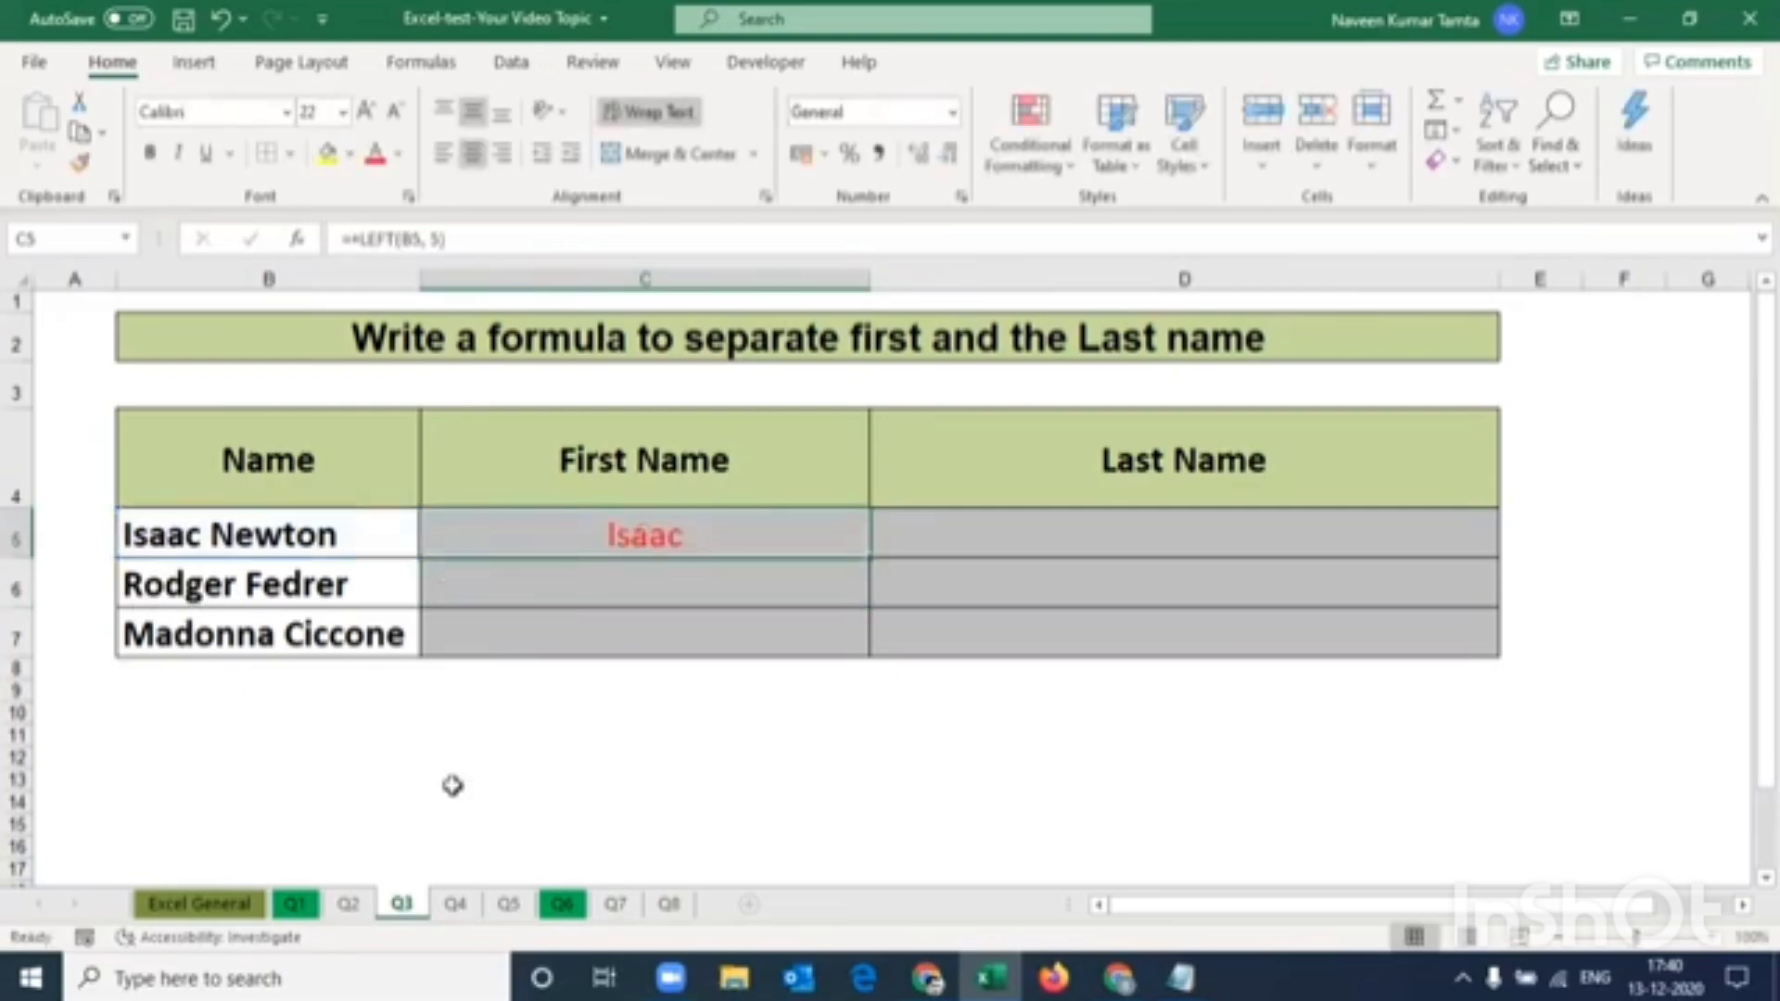
Fill the LEFT formula from C5 down to C7 and compare the results with the full names in column B
key("shift+Down")
key("shift+Down")
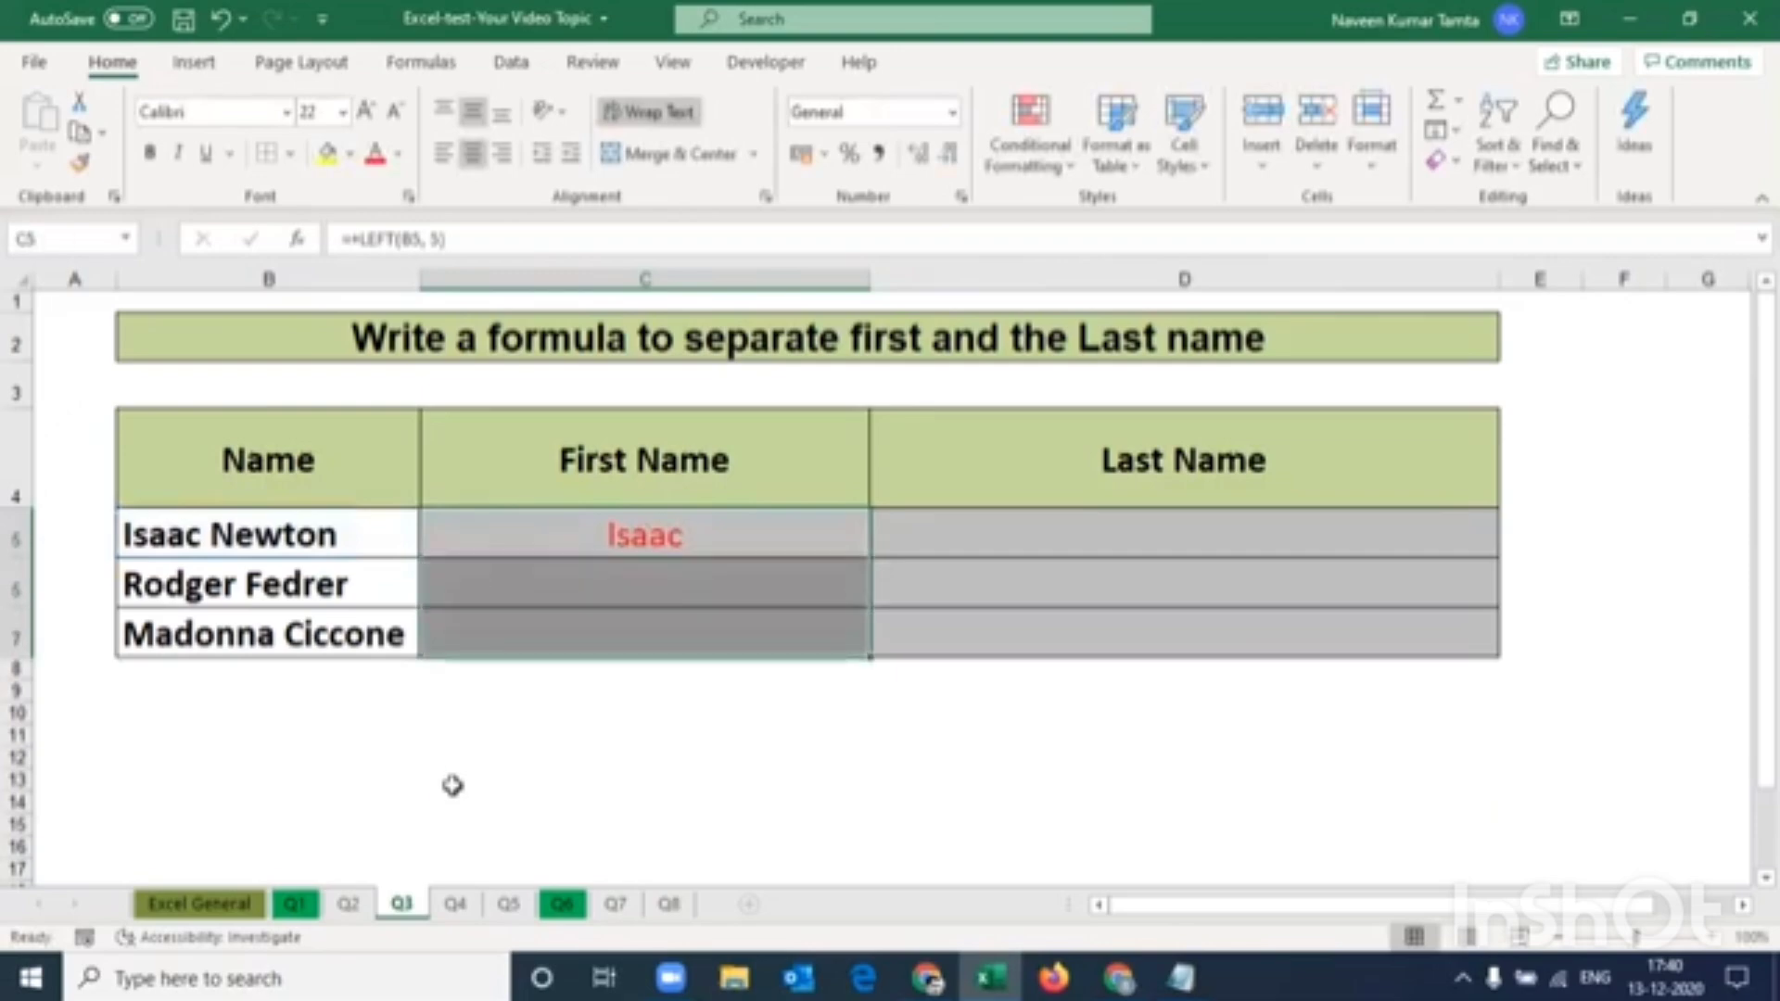
key("ctrl+d")
key("Down")
key("Down")
key("Left")
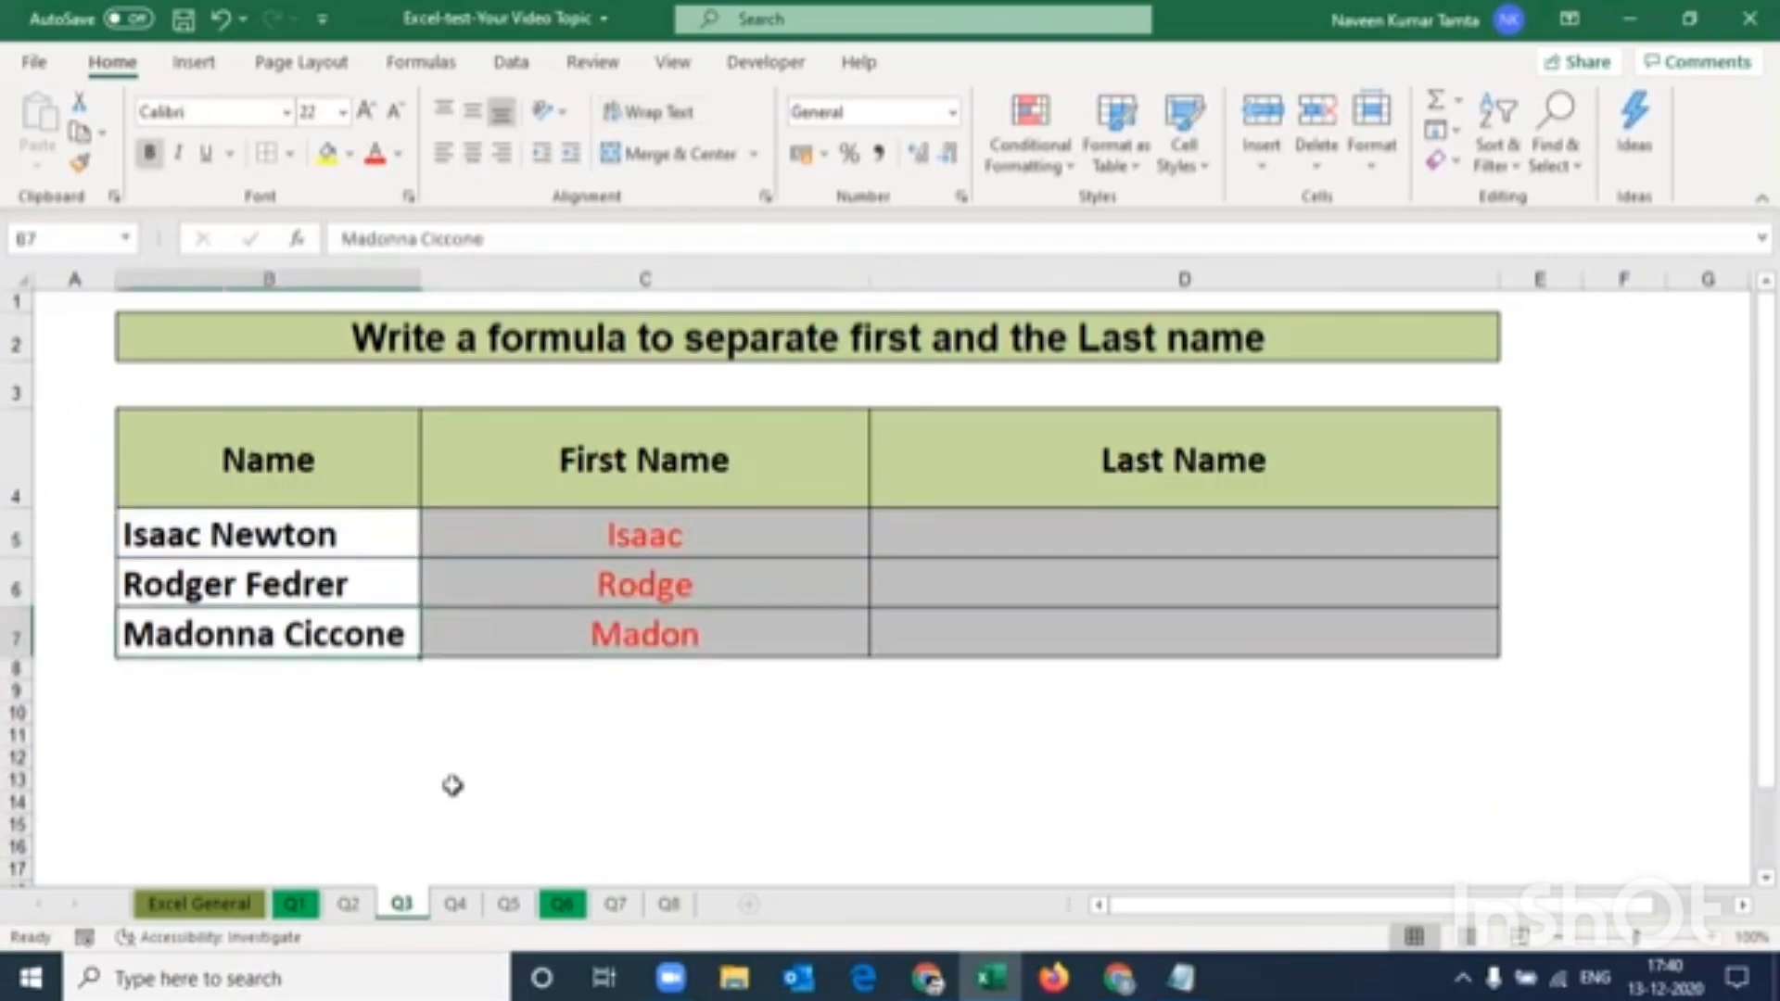
Compare the fixed-length LEFT results in C5:C7 with the full names in B5:B7
key("Right")
key("shift+Up")
key("shift+Up")
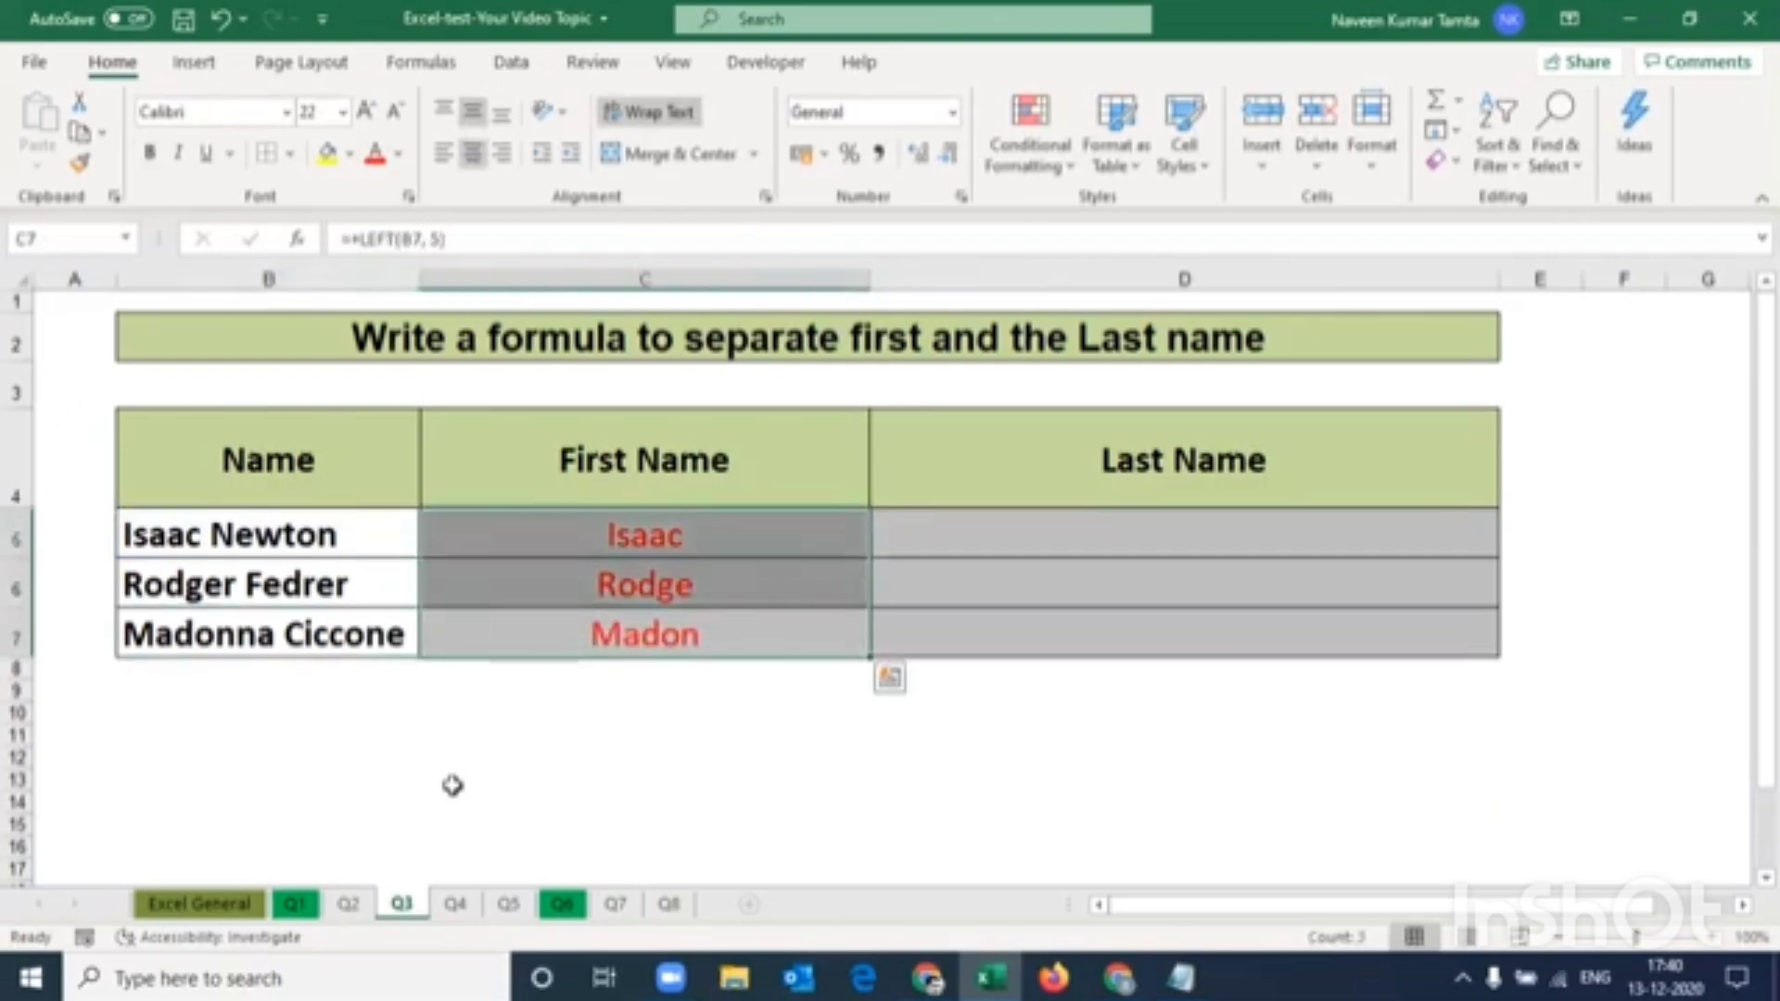
key("Up")
key("Up")
key("Left")
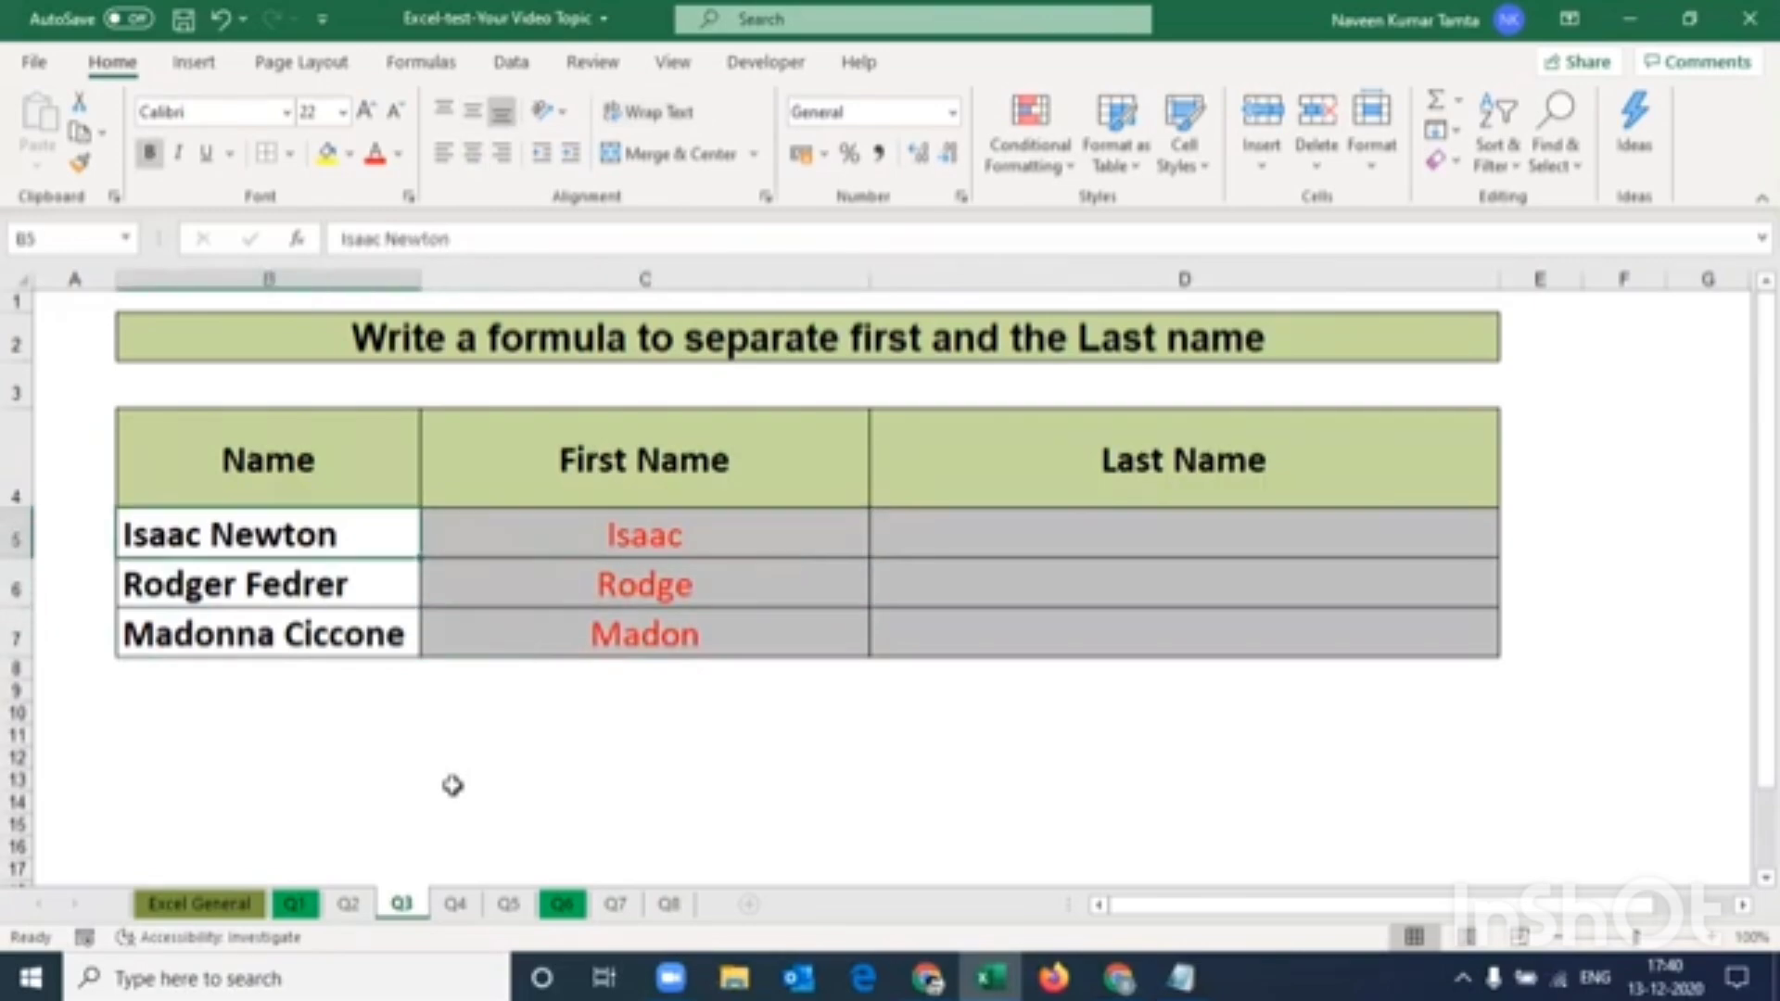
key("Right")
key("Left")
key("Down")
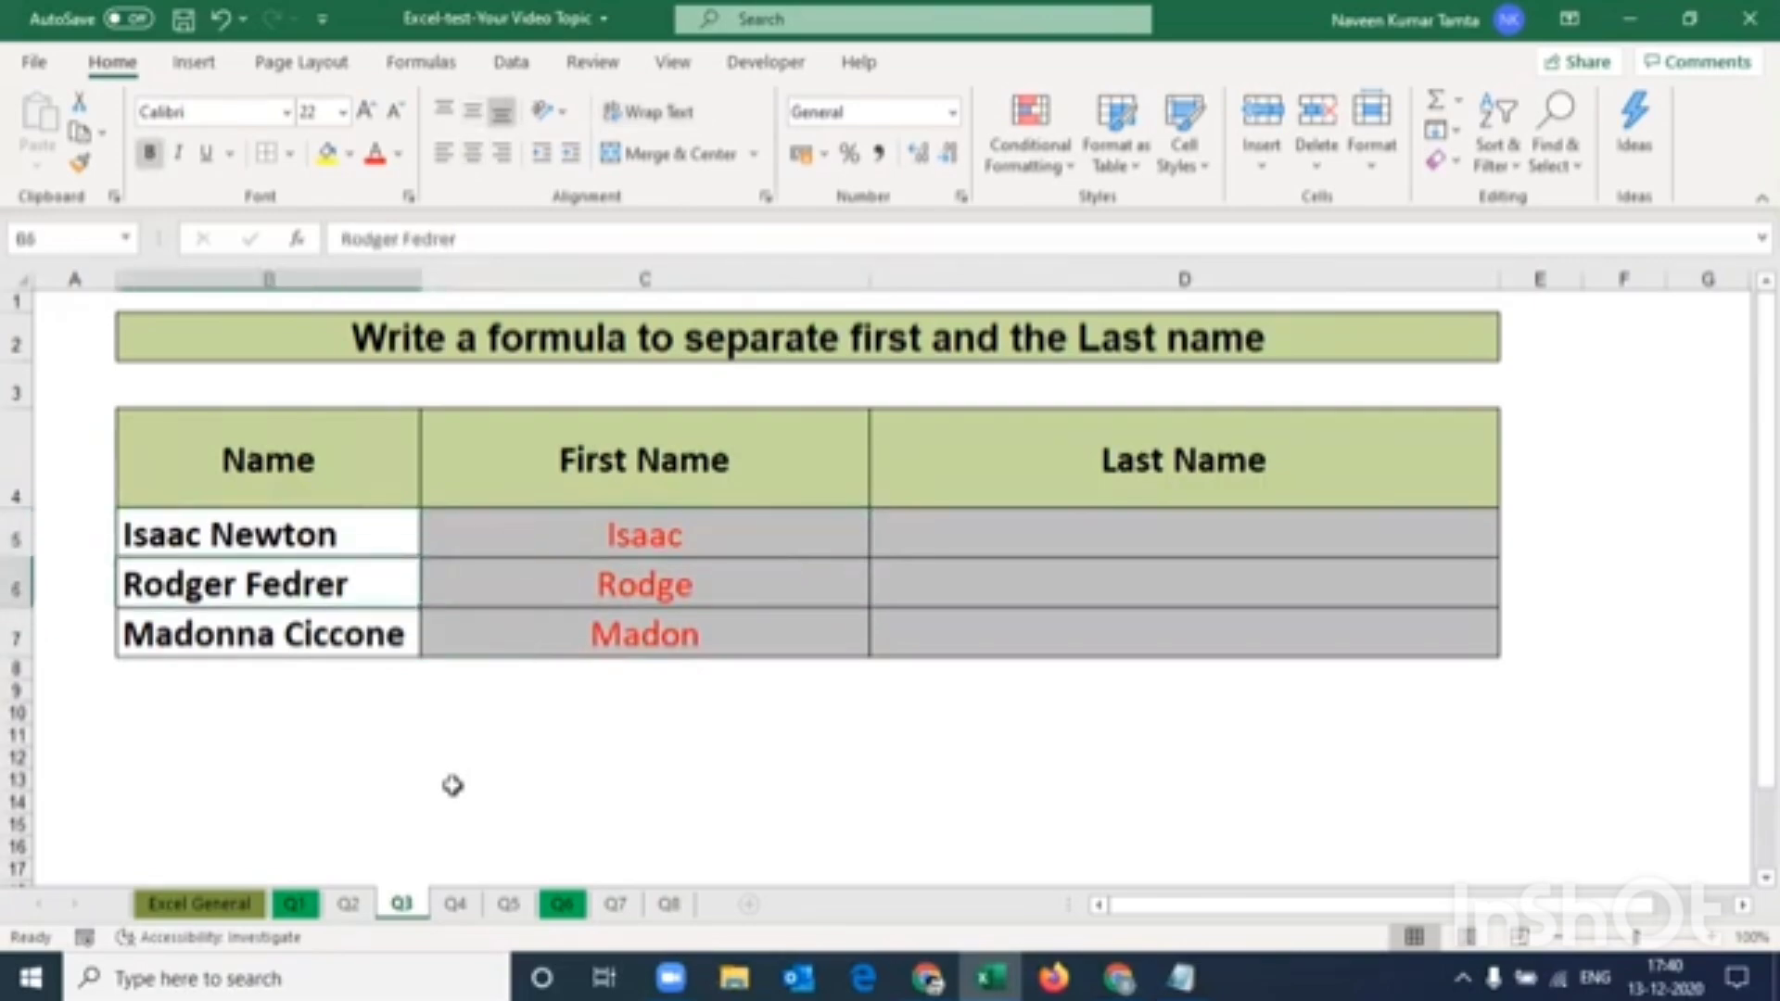
key("Right")
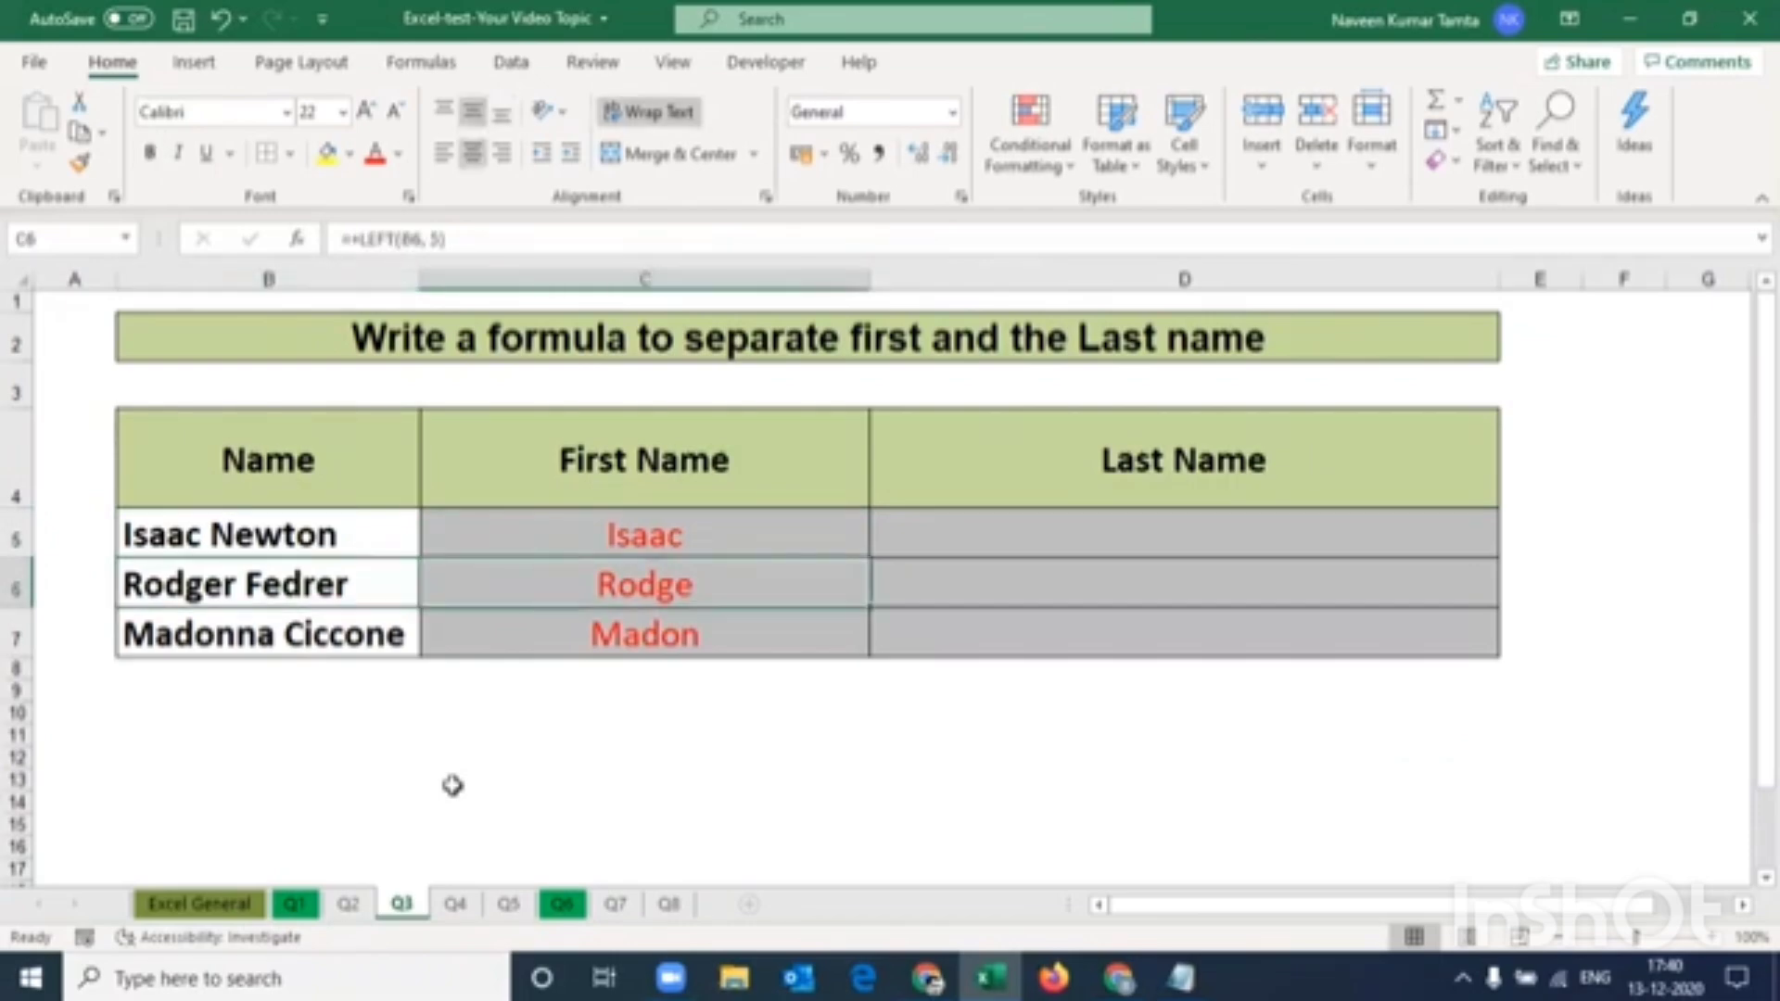
key("Up")
key("shift+Down")
key("shift+Down")
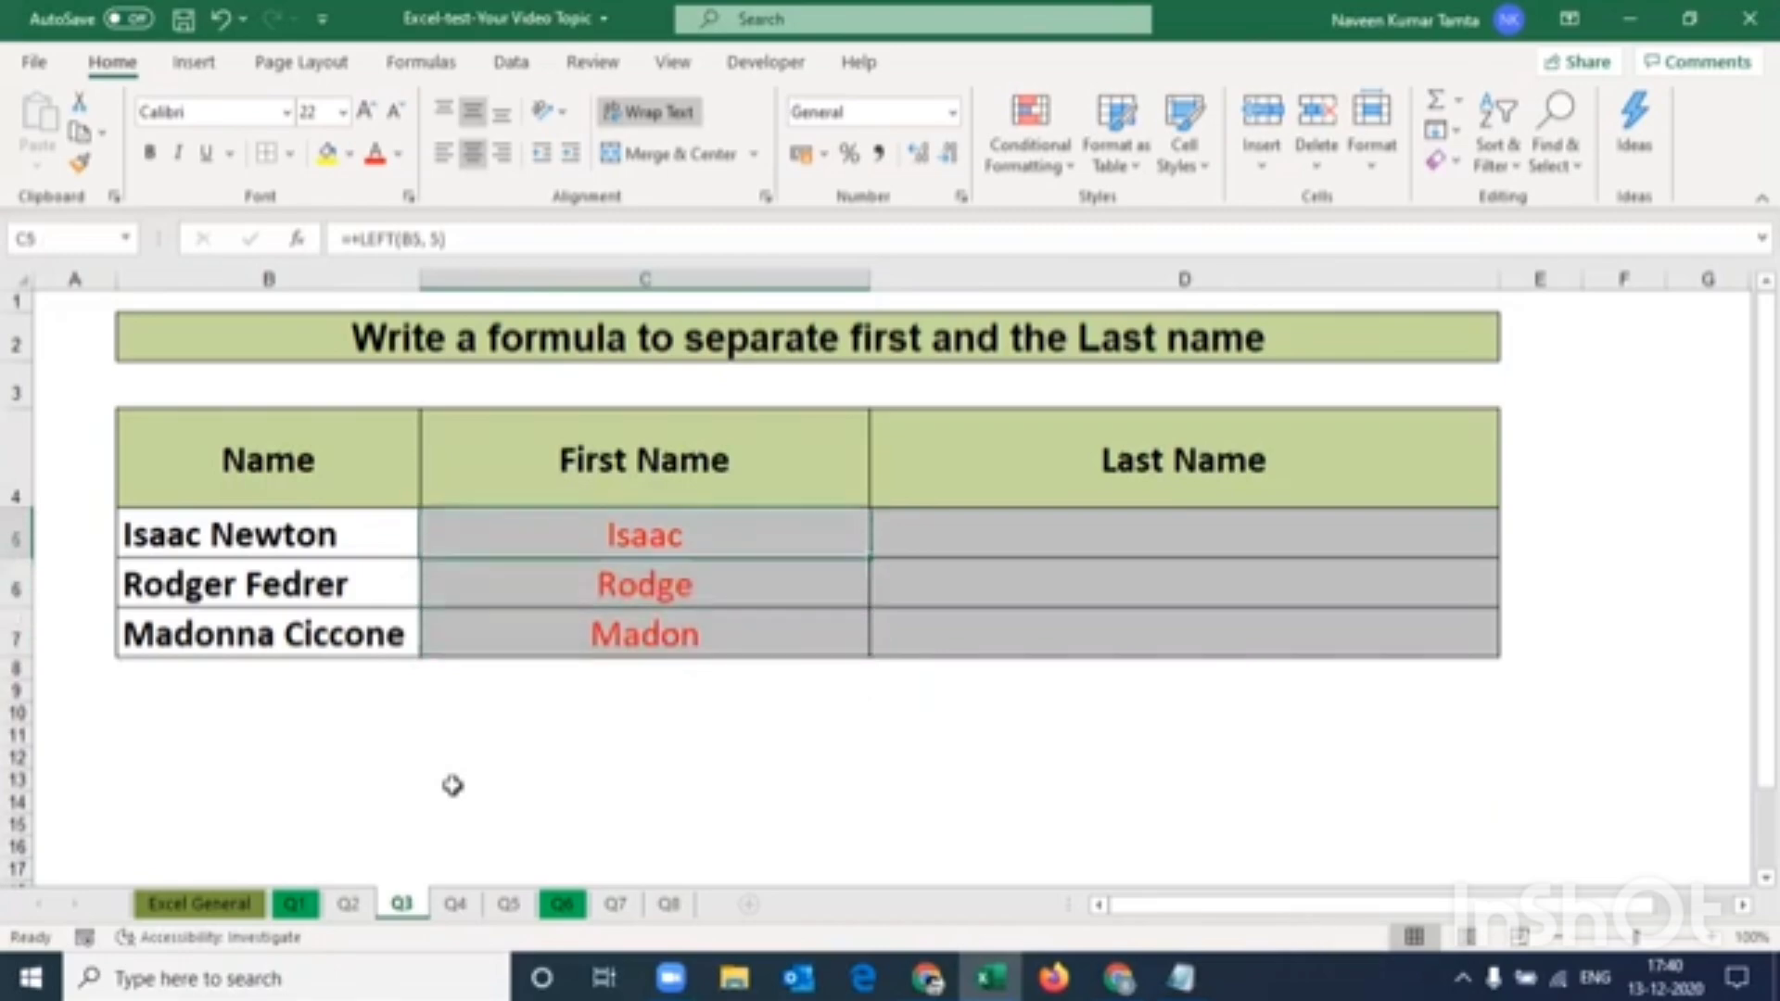
key("Left")
key("shift+Down")
key("shift+Down")
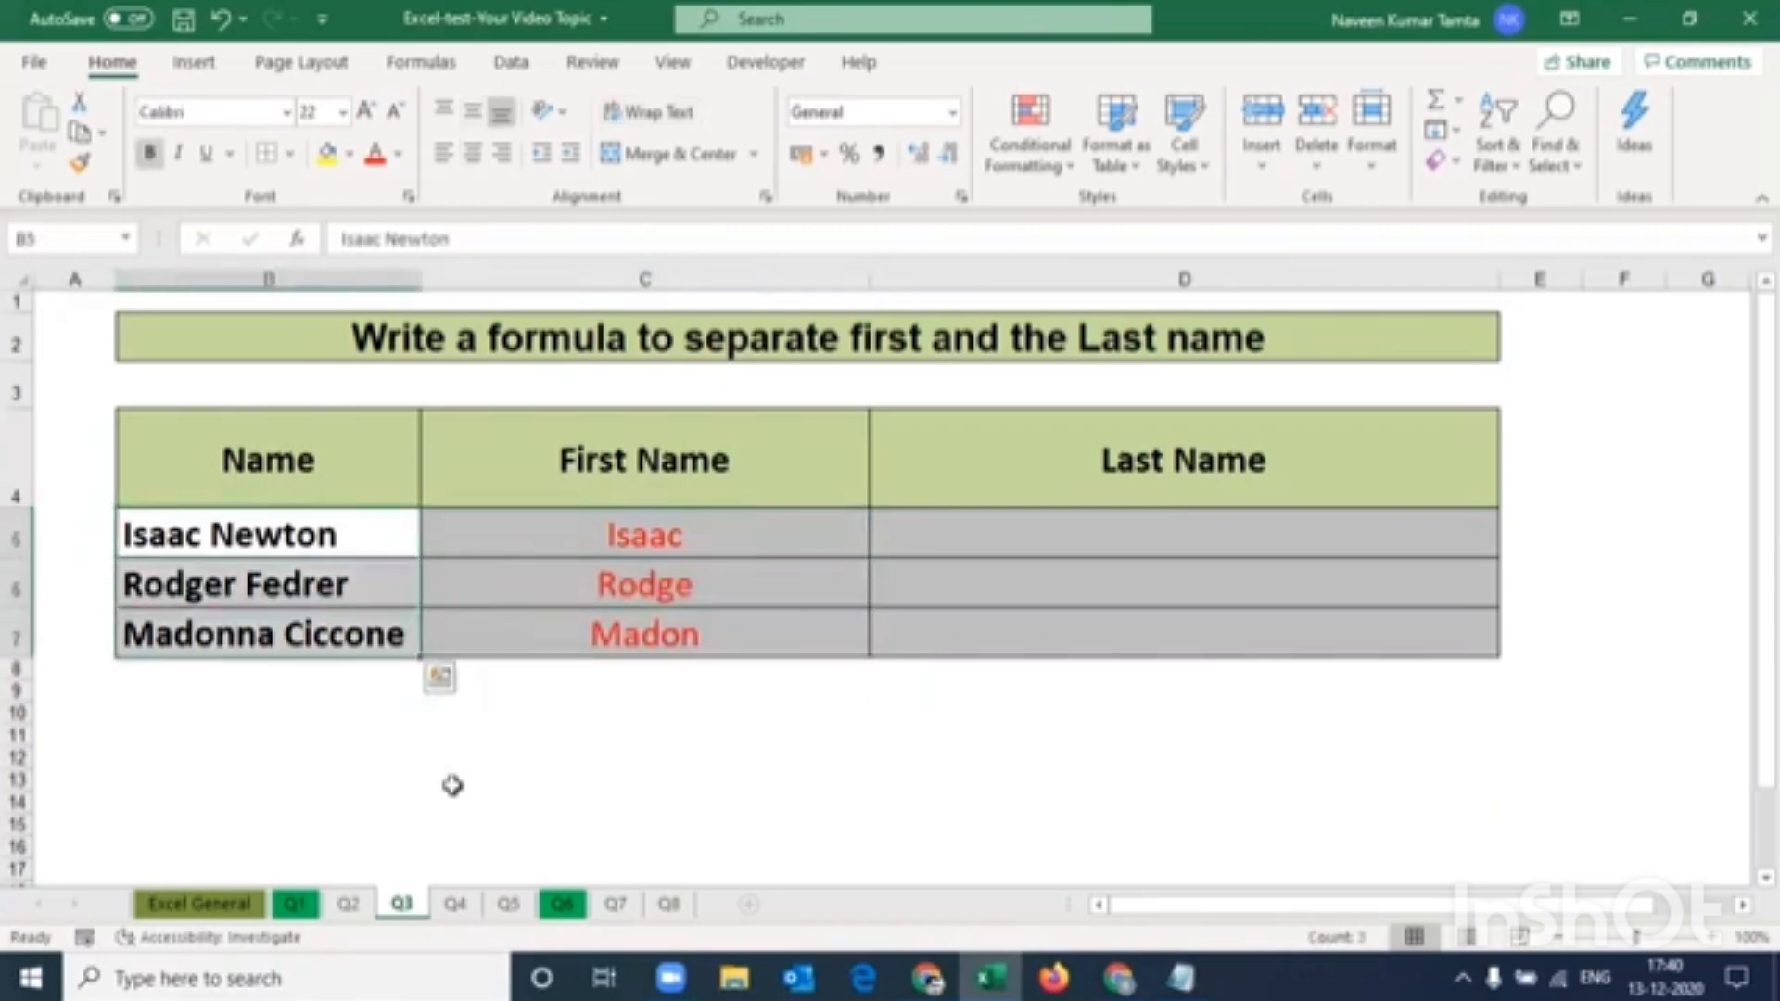
Clear the fixed-length LEFT formulas from the First Name cells C5:C7
key("Right")
key("shift+Down")
key("shift+Down")
key("Delete")
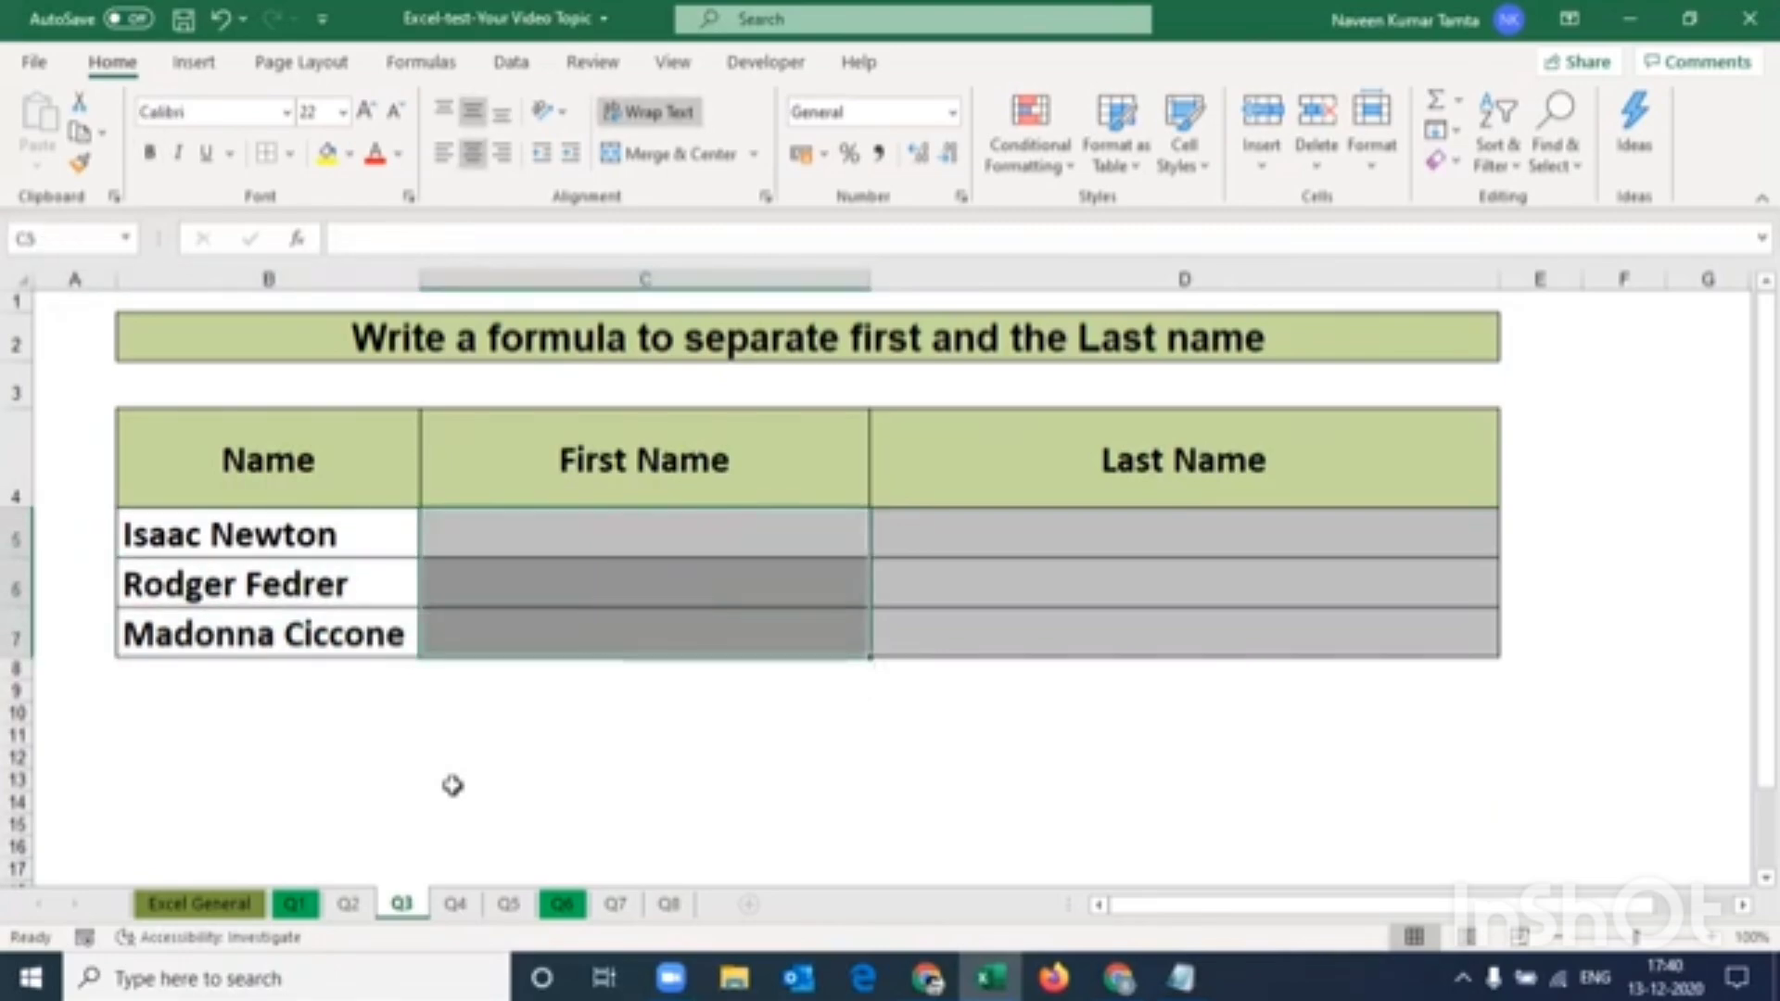
Extract the first name in C5 up to the space with the formula =LEFT(B5, FIND(" ", B5,1))
key("shift+Up")
key("shift+Up")
type("=le")
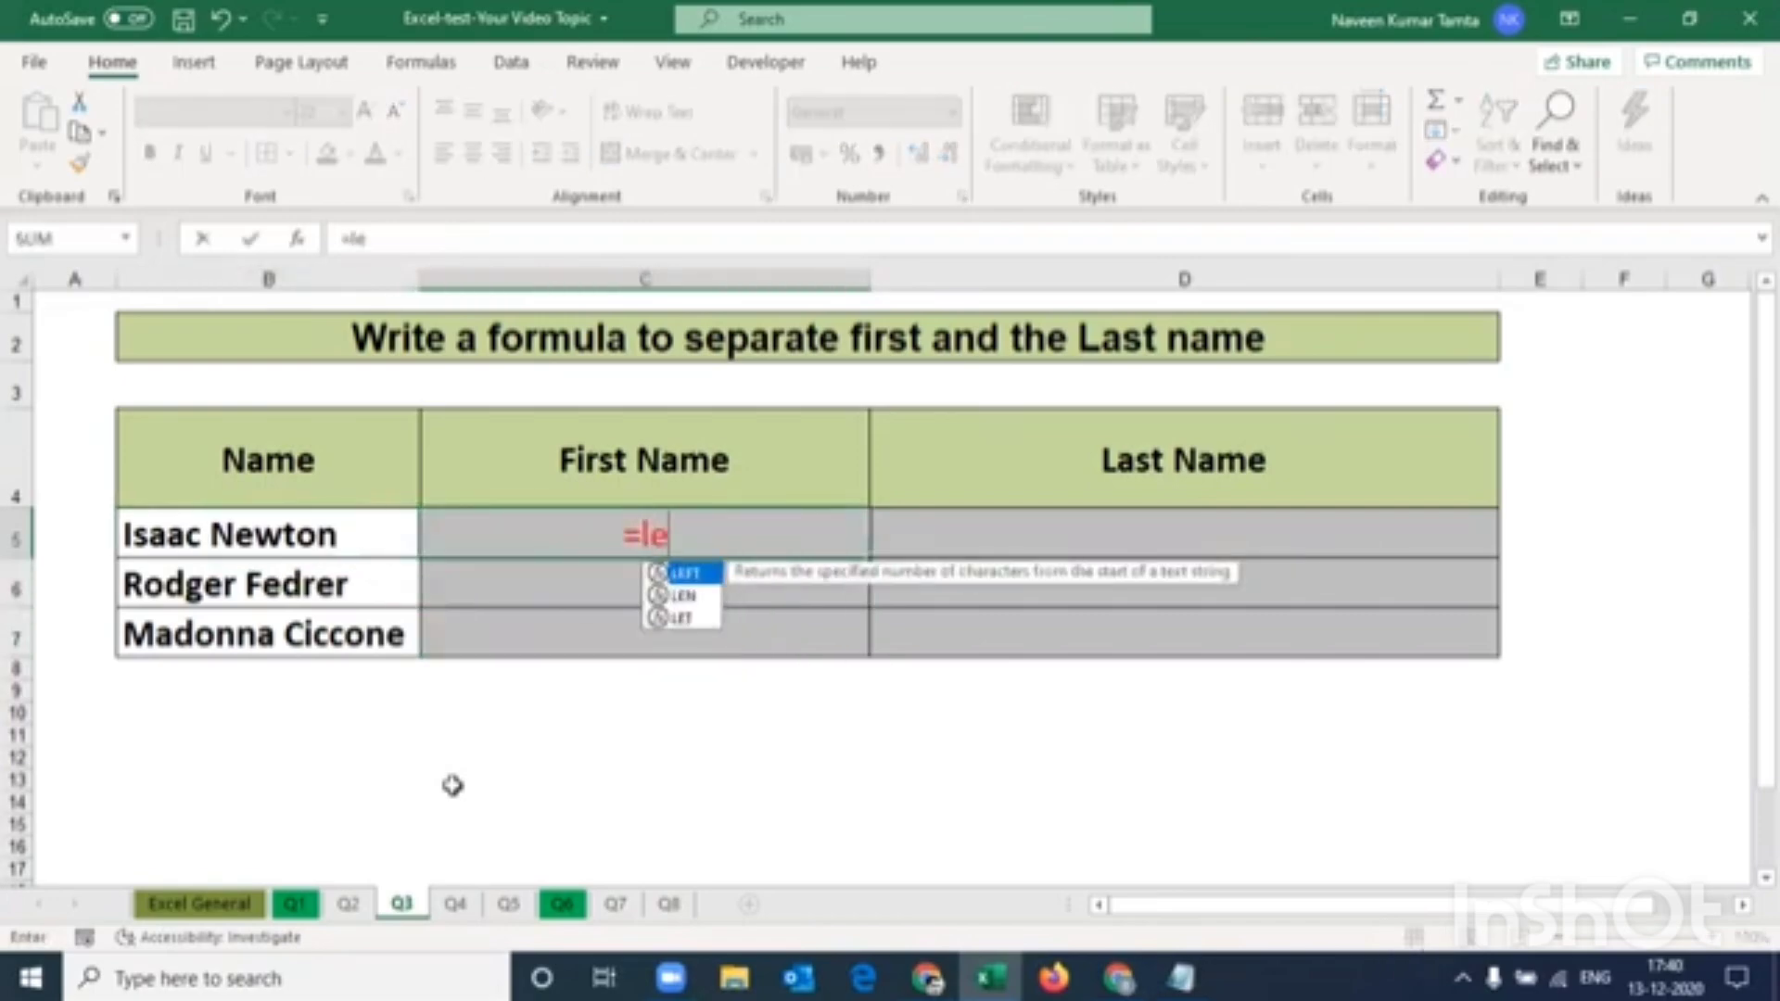
key("Tab")
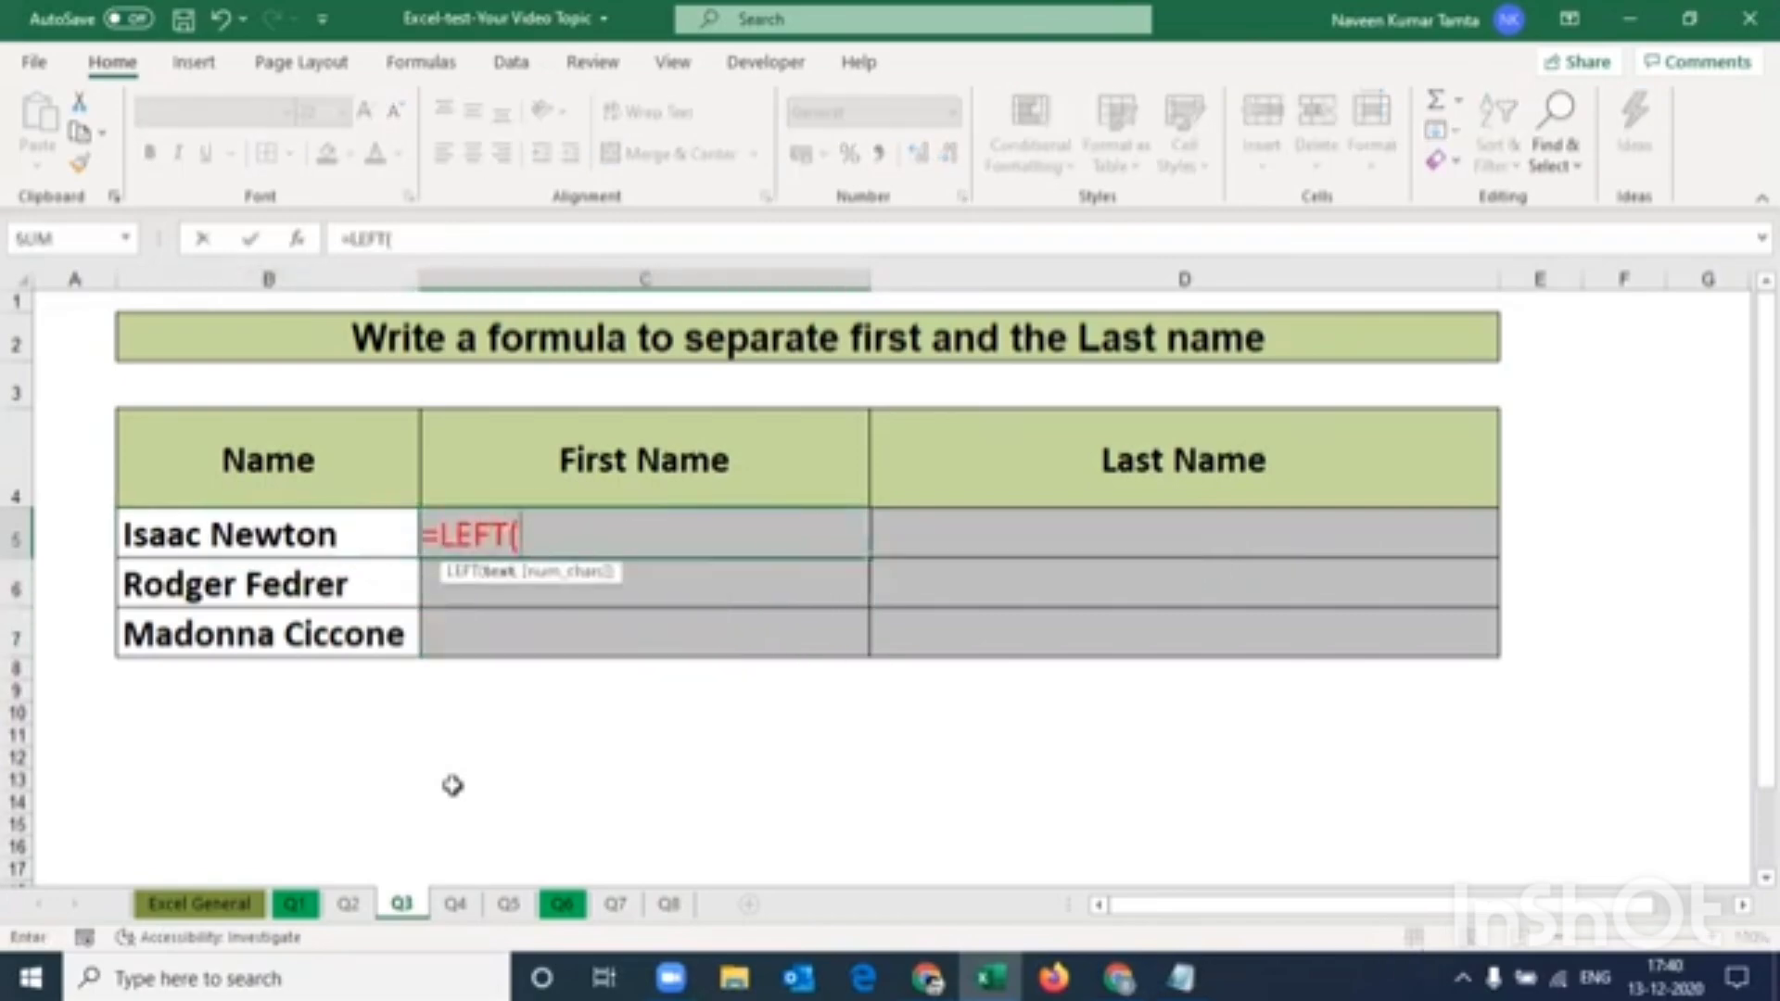
key("Left")
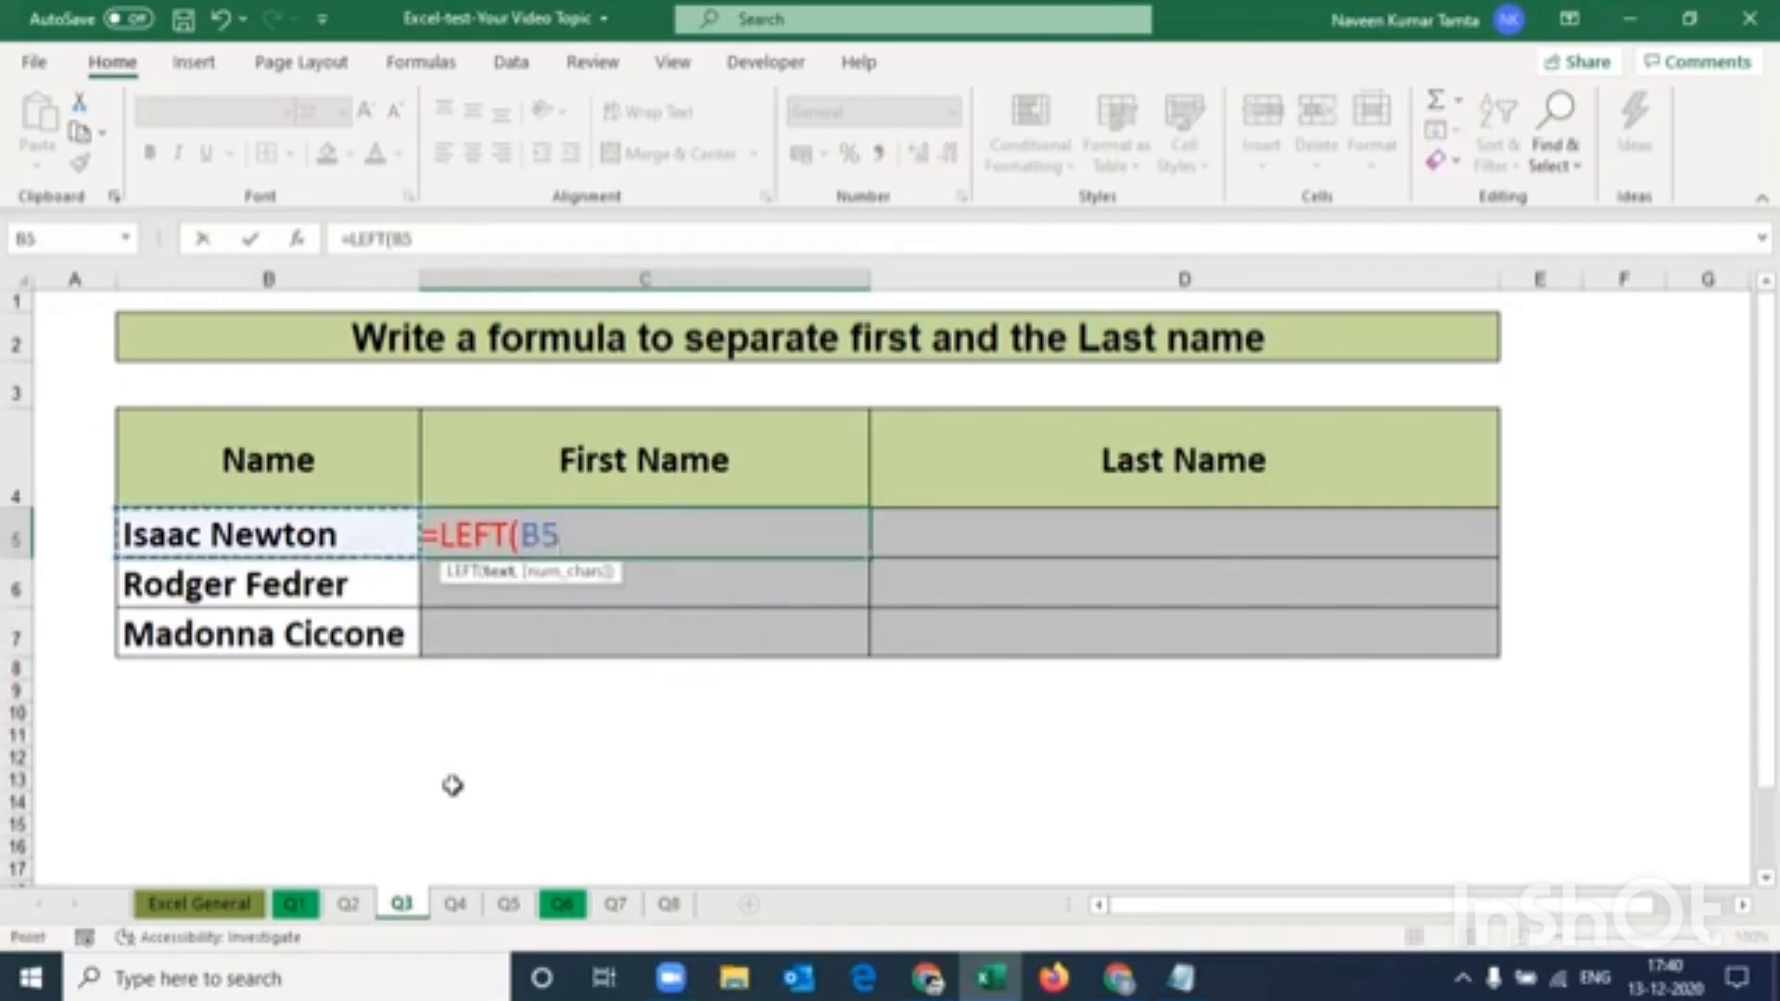
type(",")
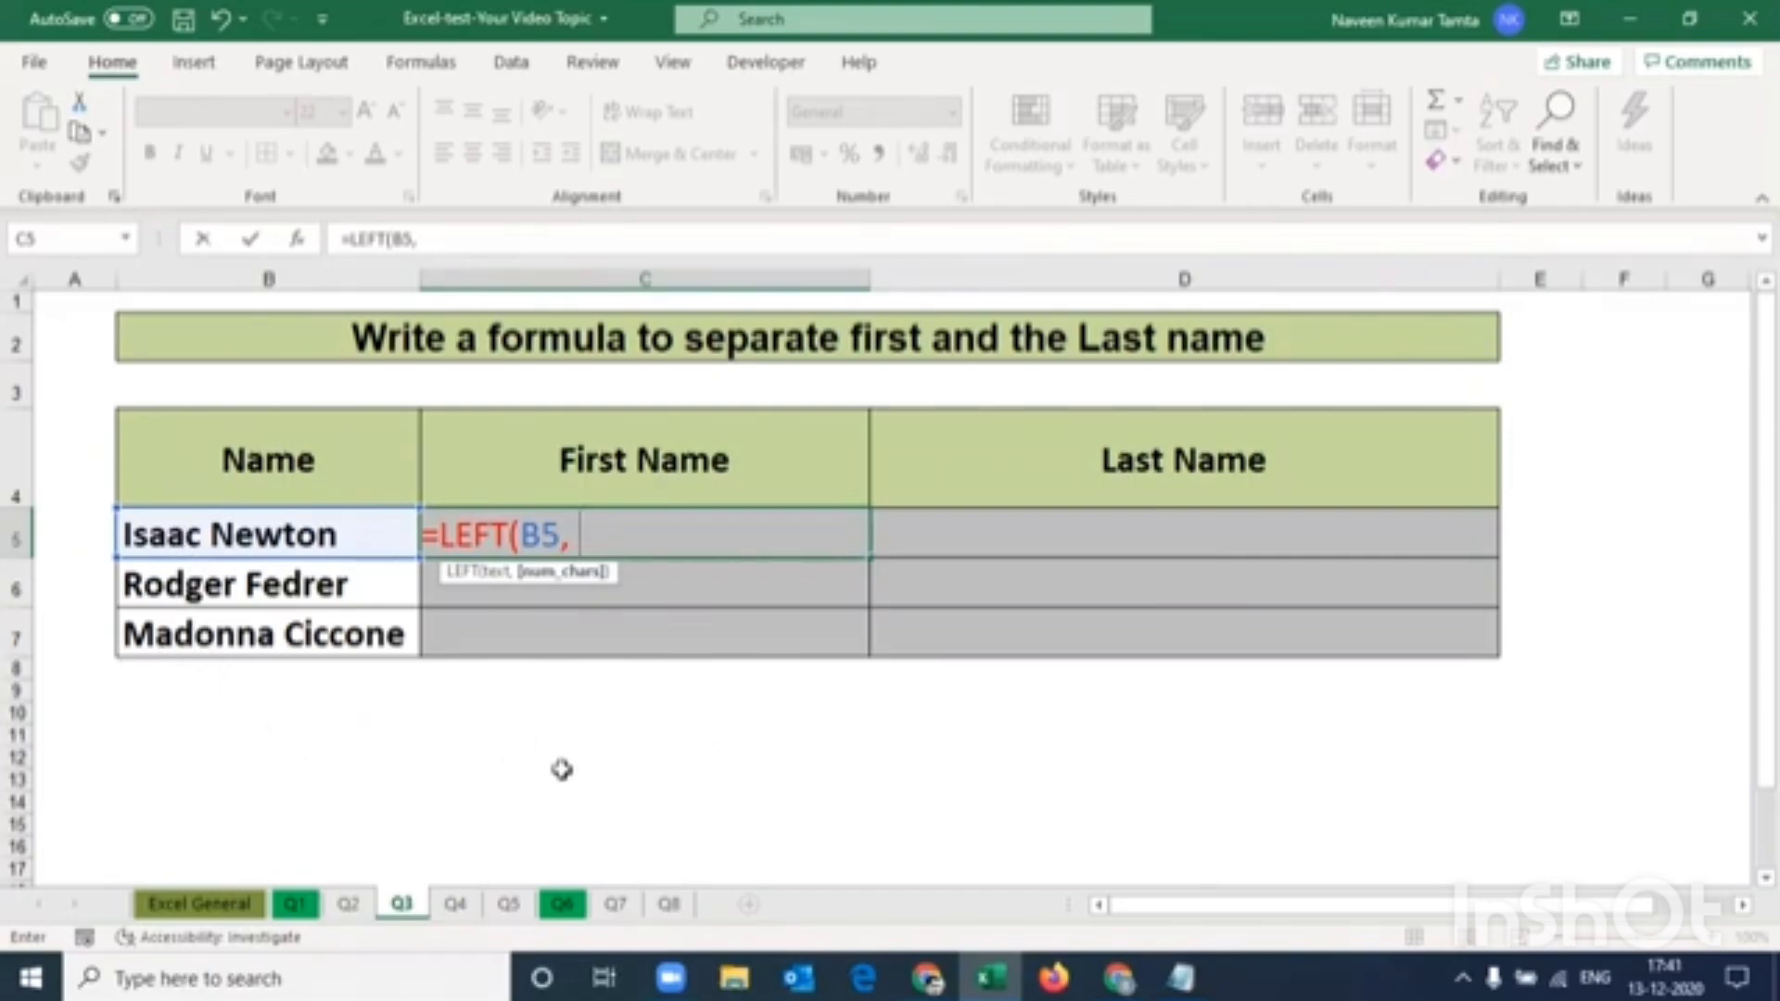
type("find")
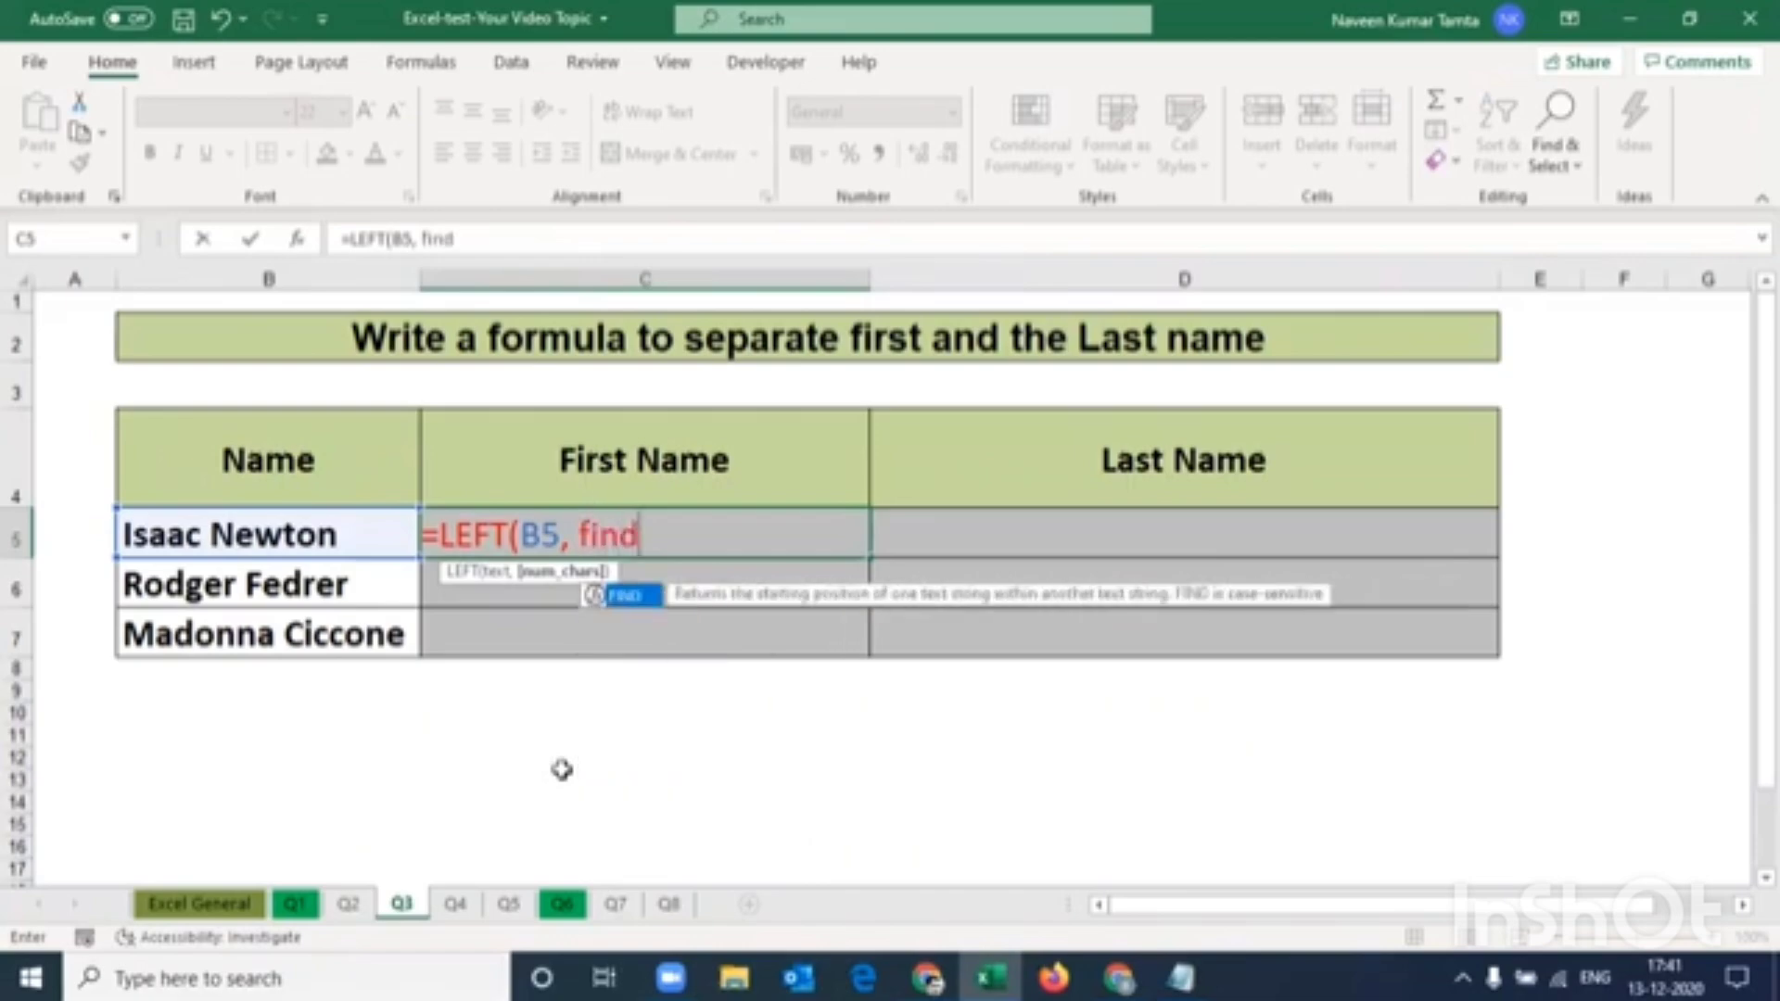
key("Tab")
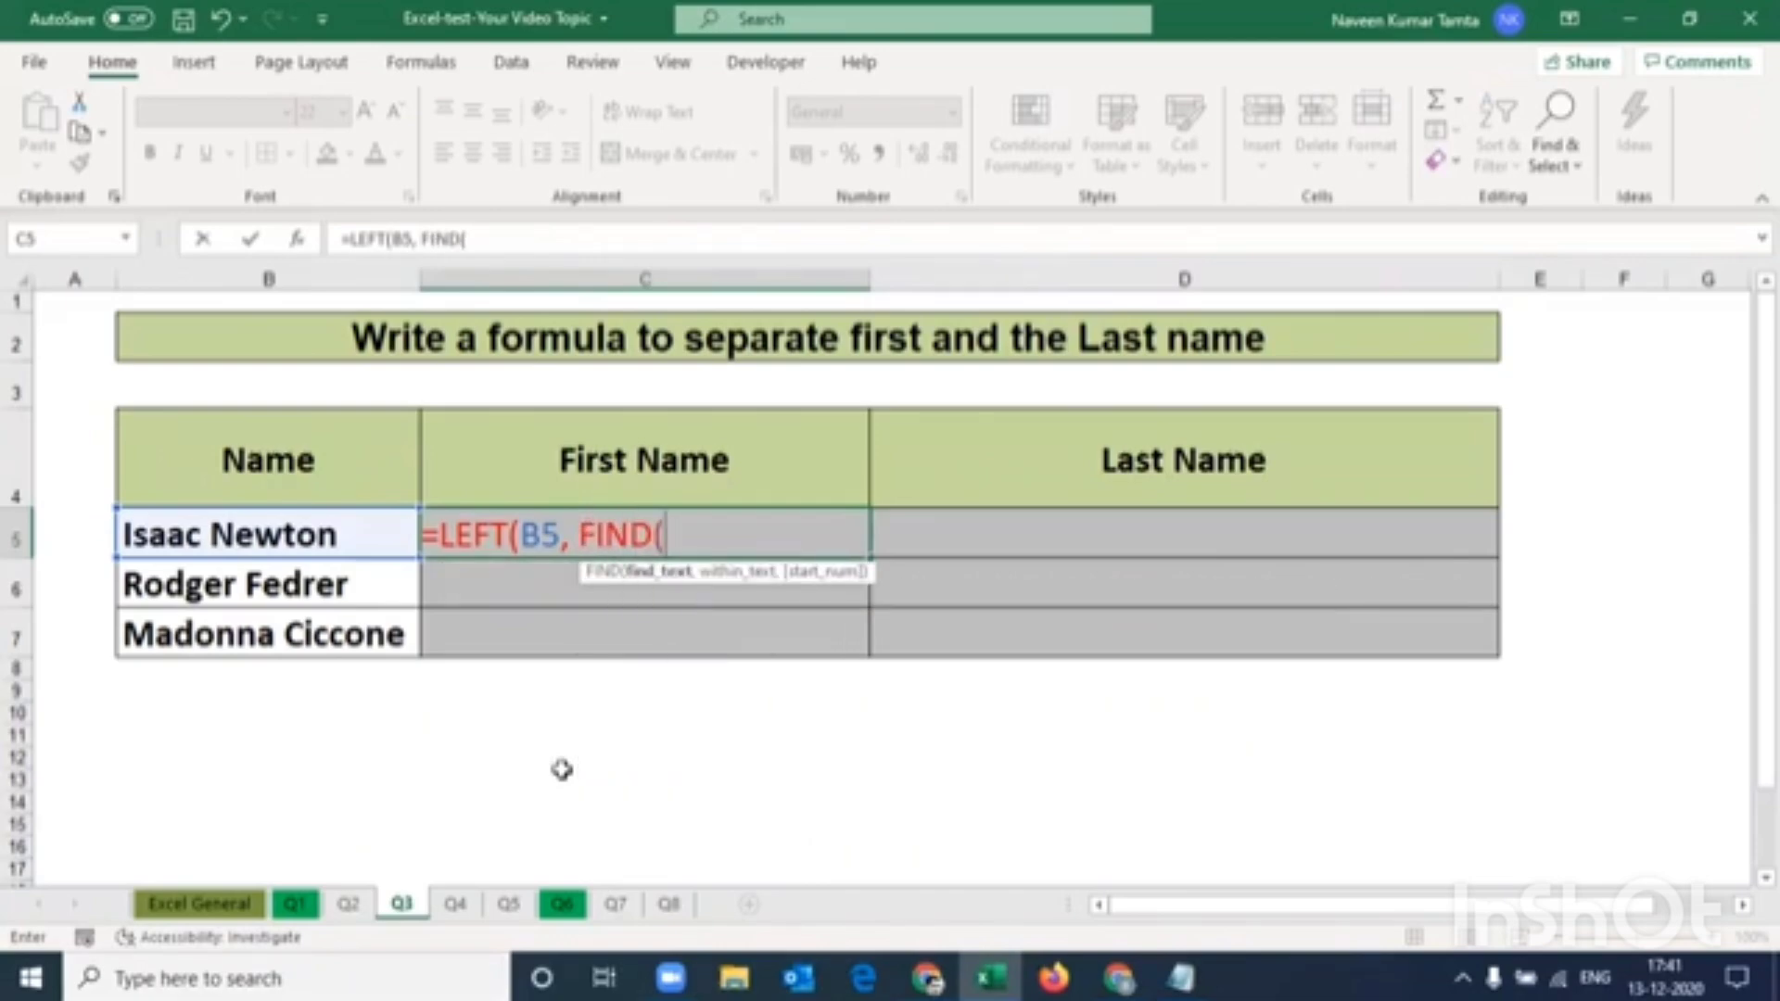
type("\" \",")
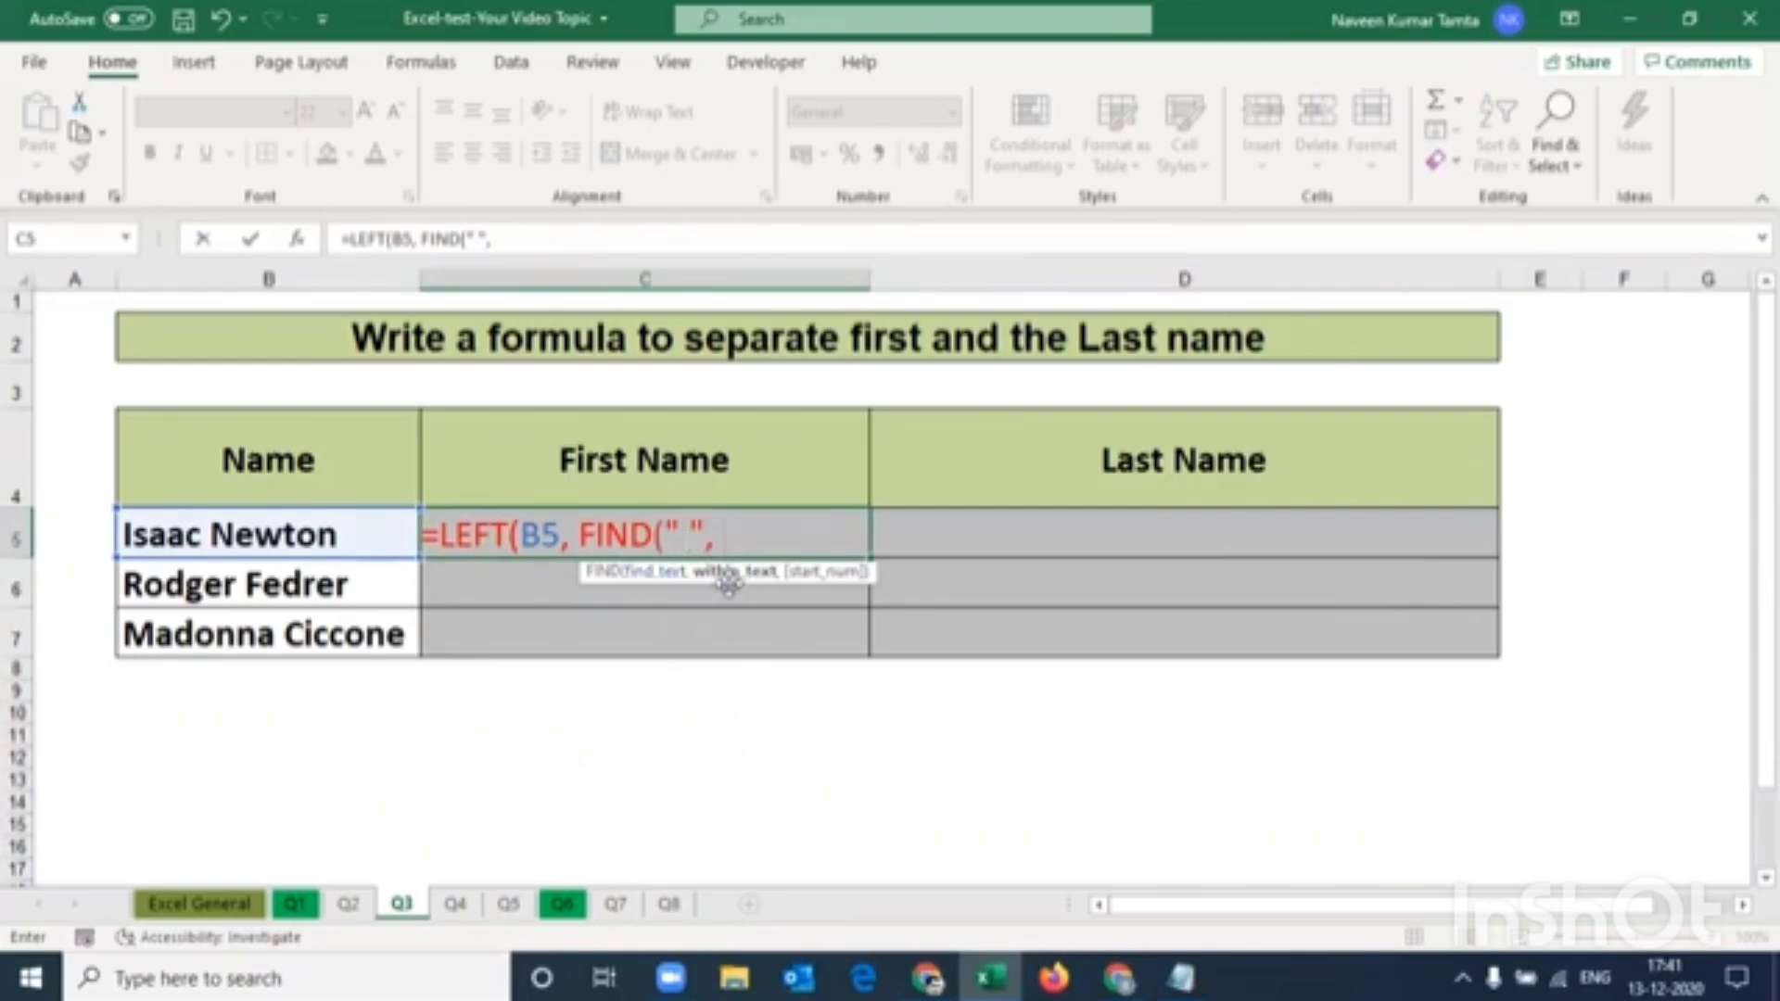
left_click(281, 534)
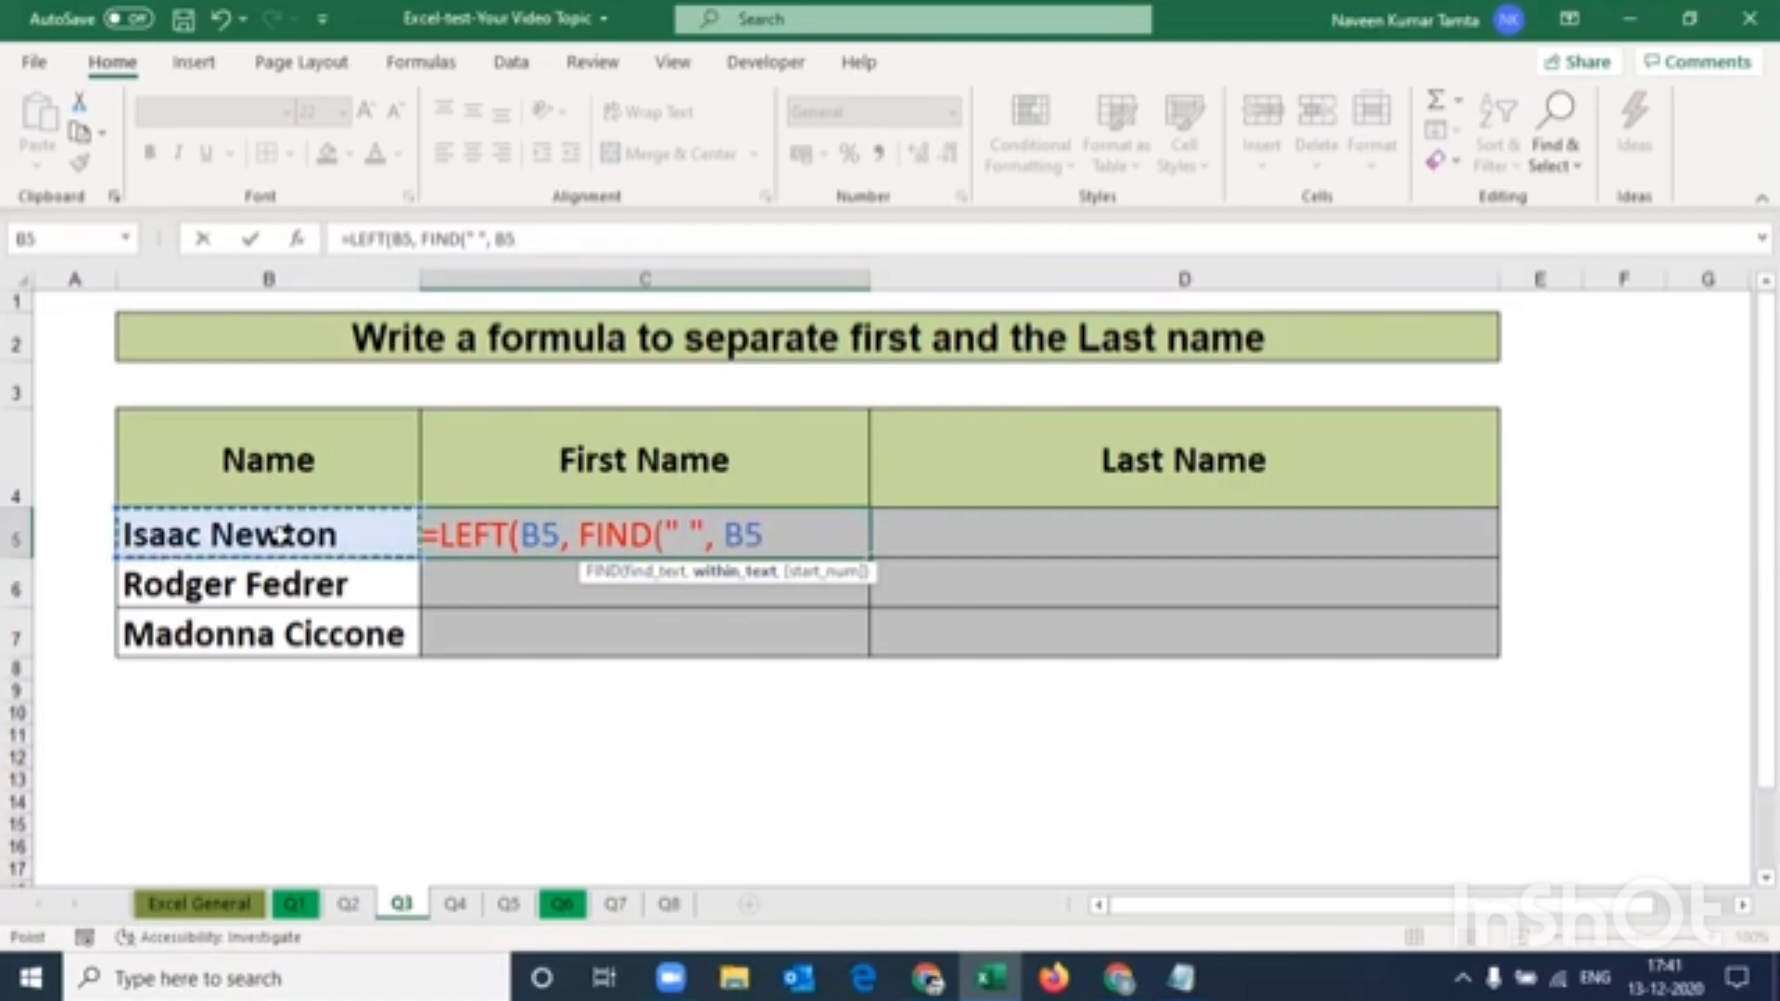
type(",1")
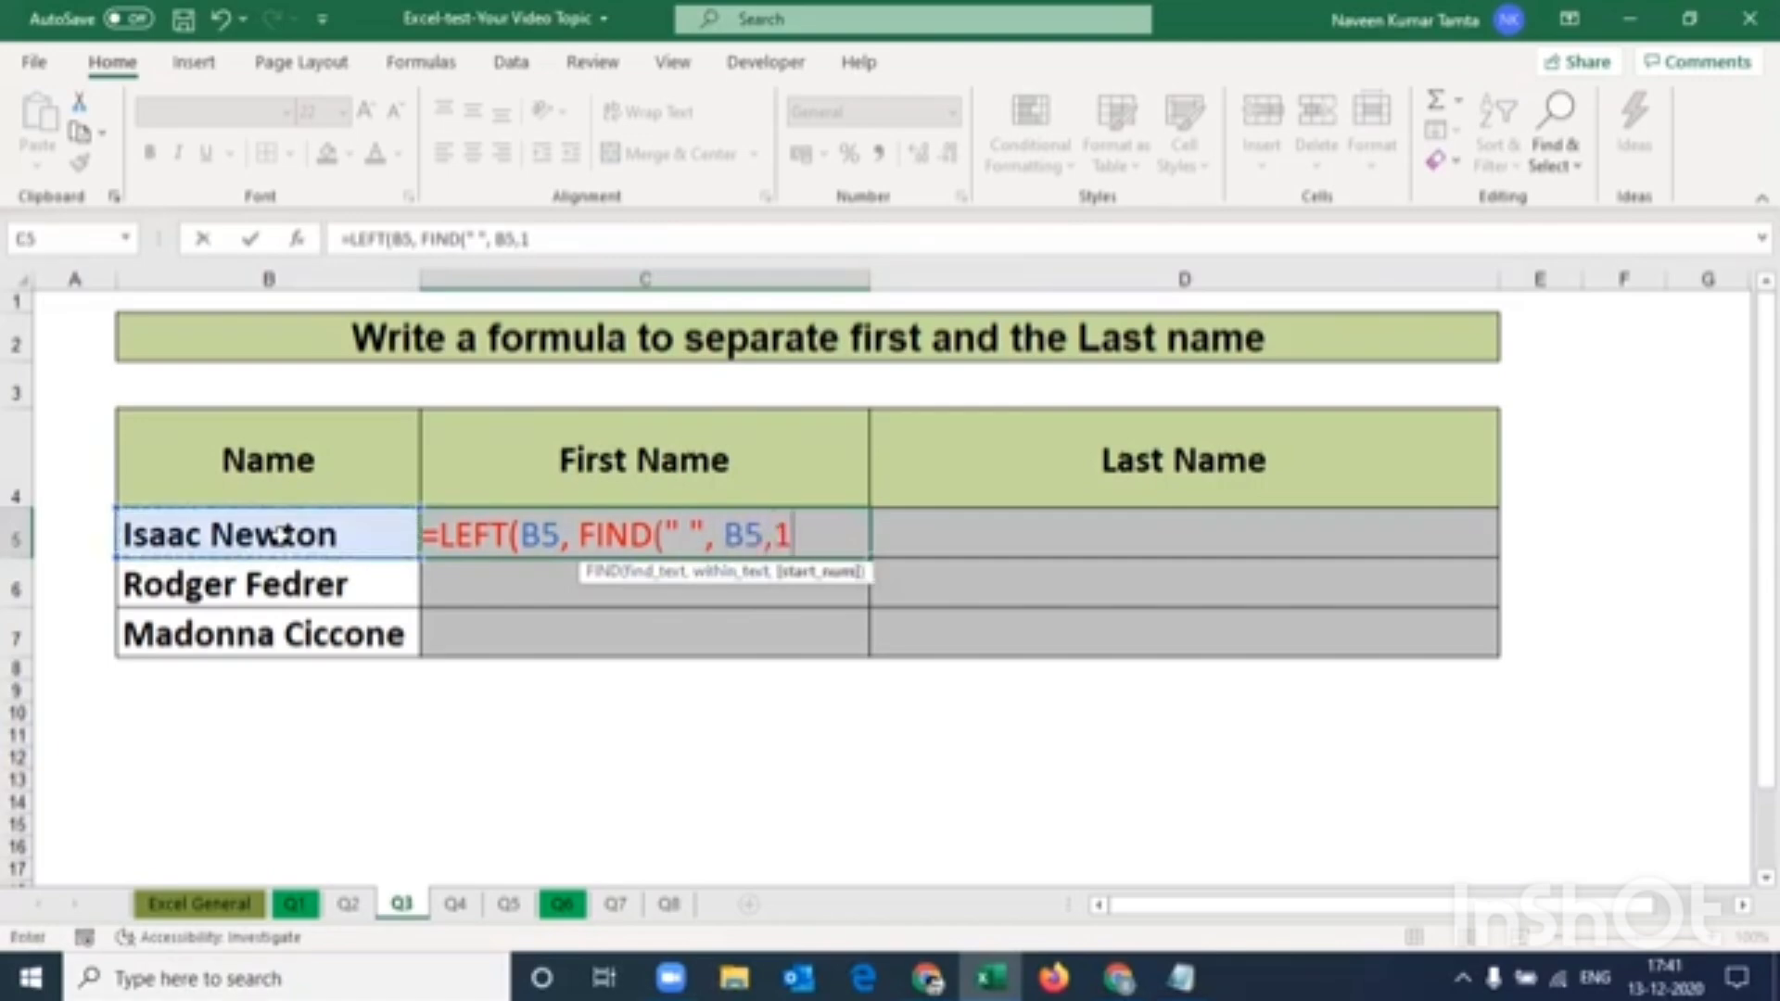
type(")")
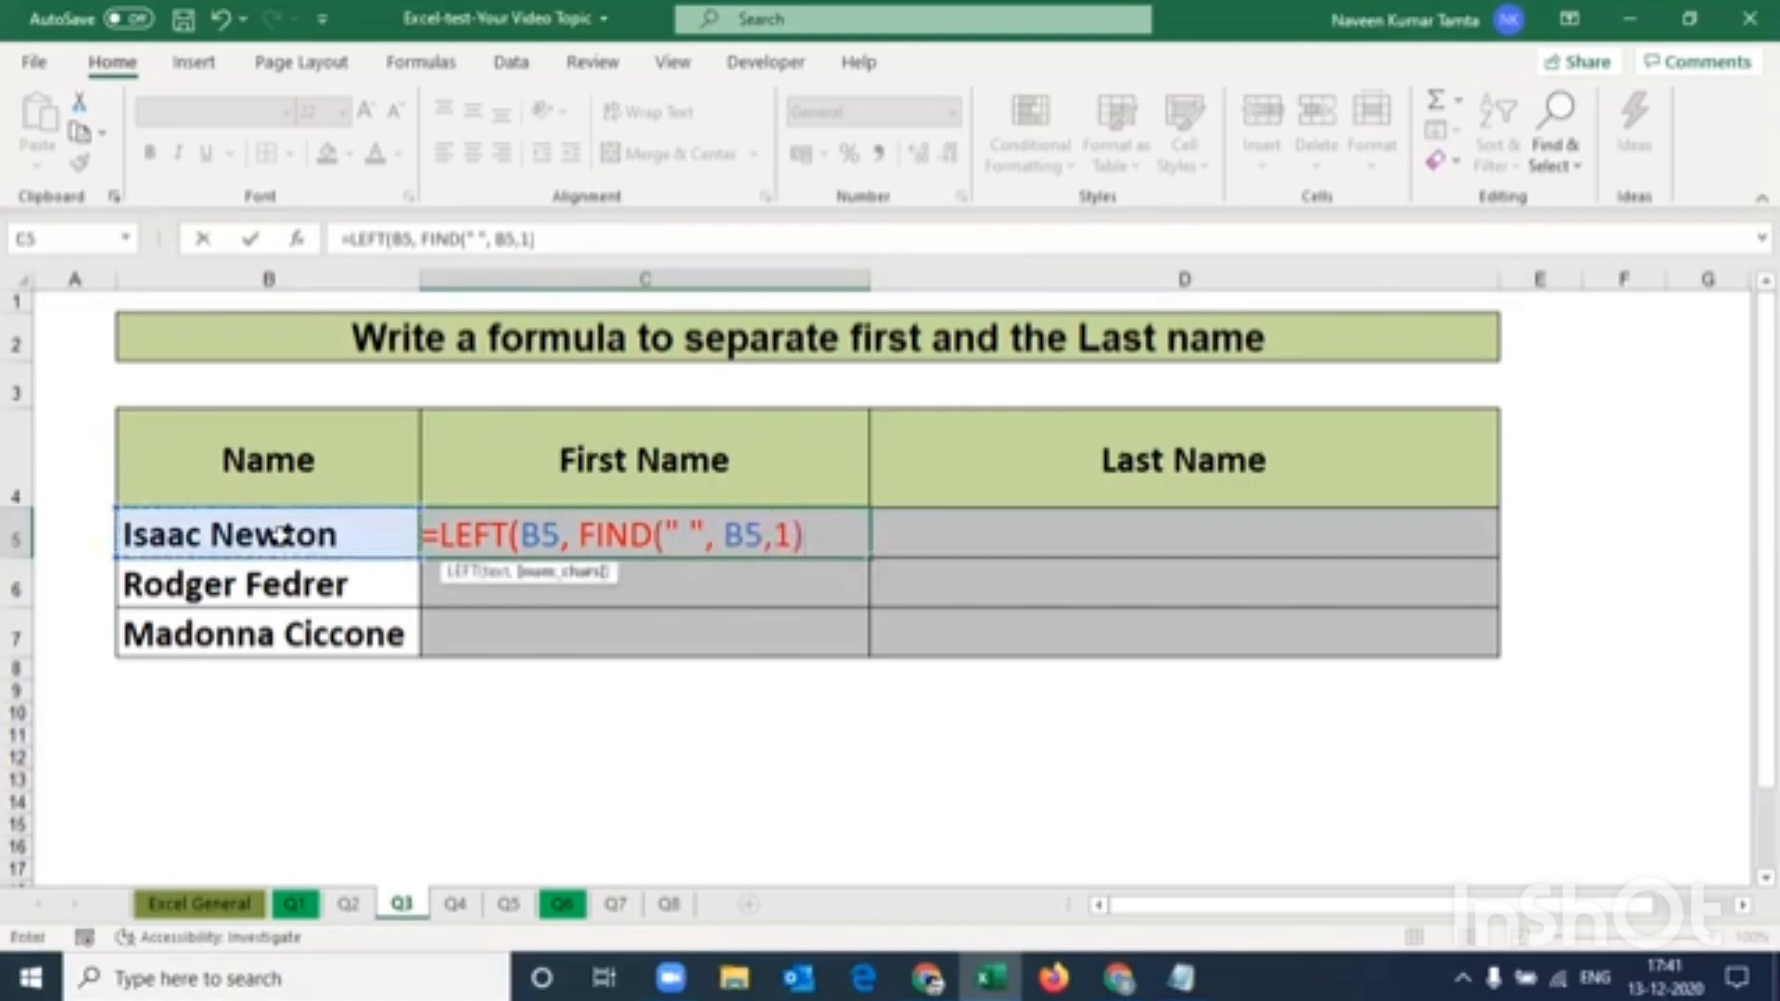
type(")")
key("ctrl+Return")
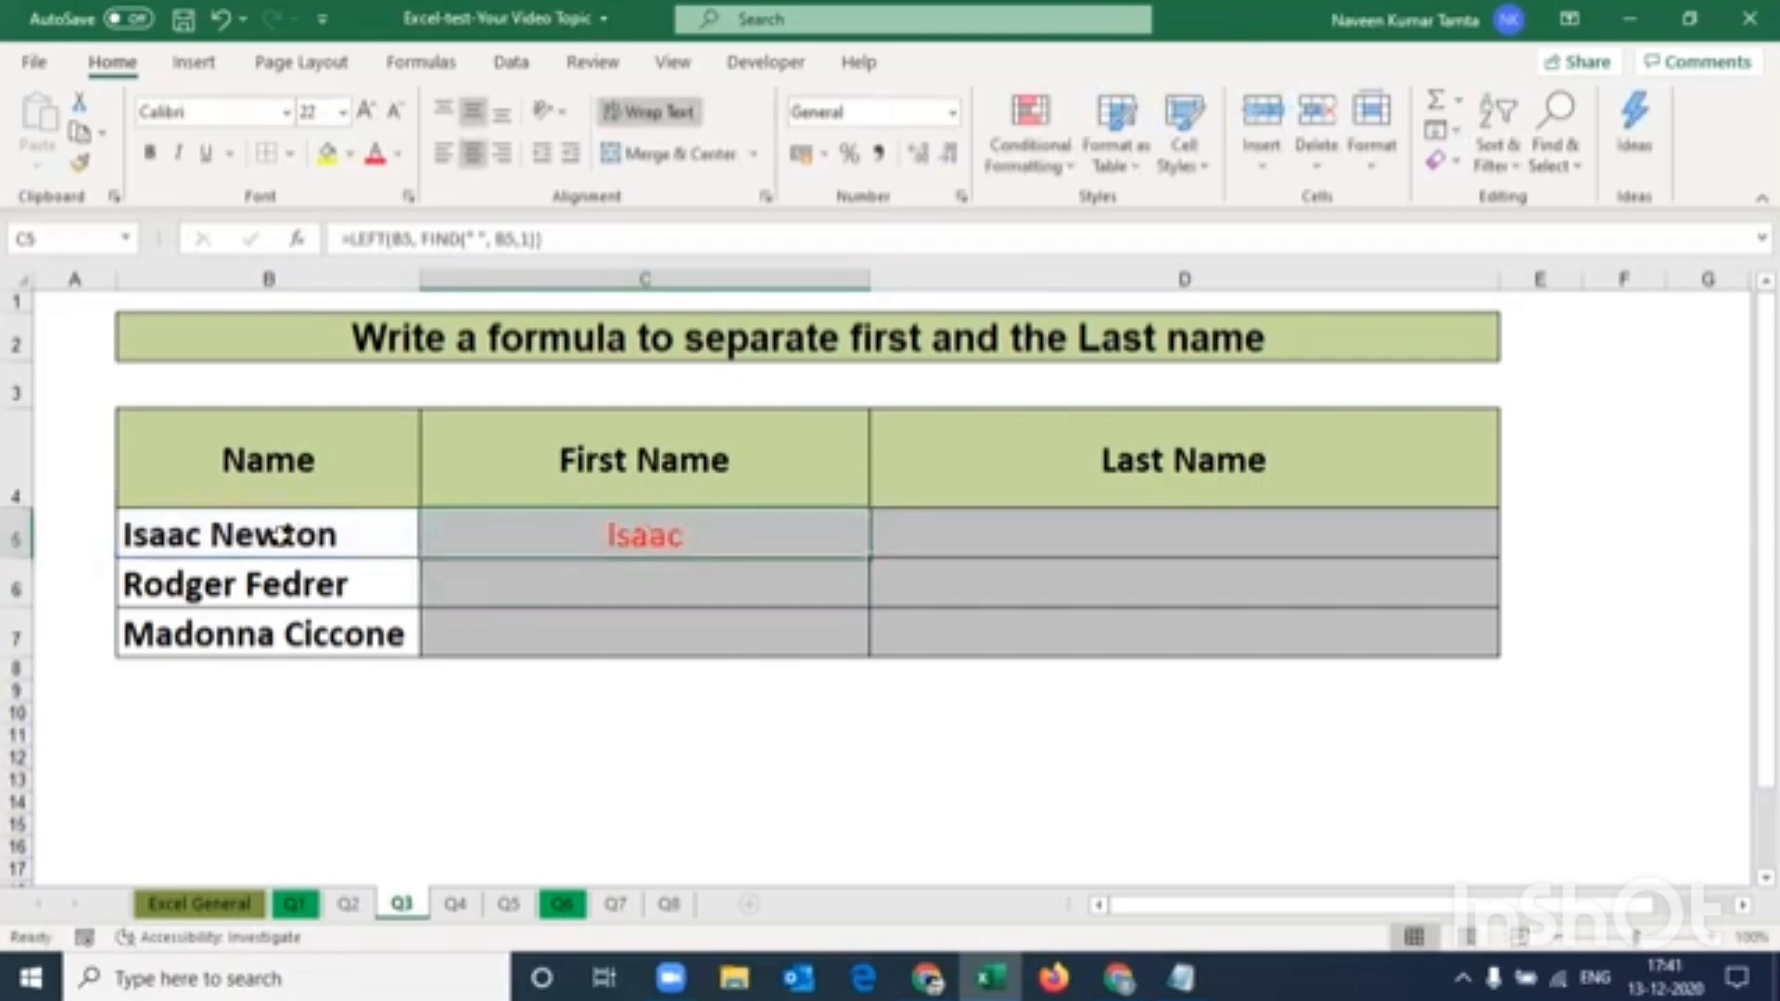
Fill the LEFT and FIND formula from C5 down to C7 and check the filled cells
key("shift+Down")
key("shift+Down")
key("ctrl+d")
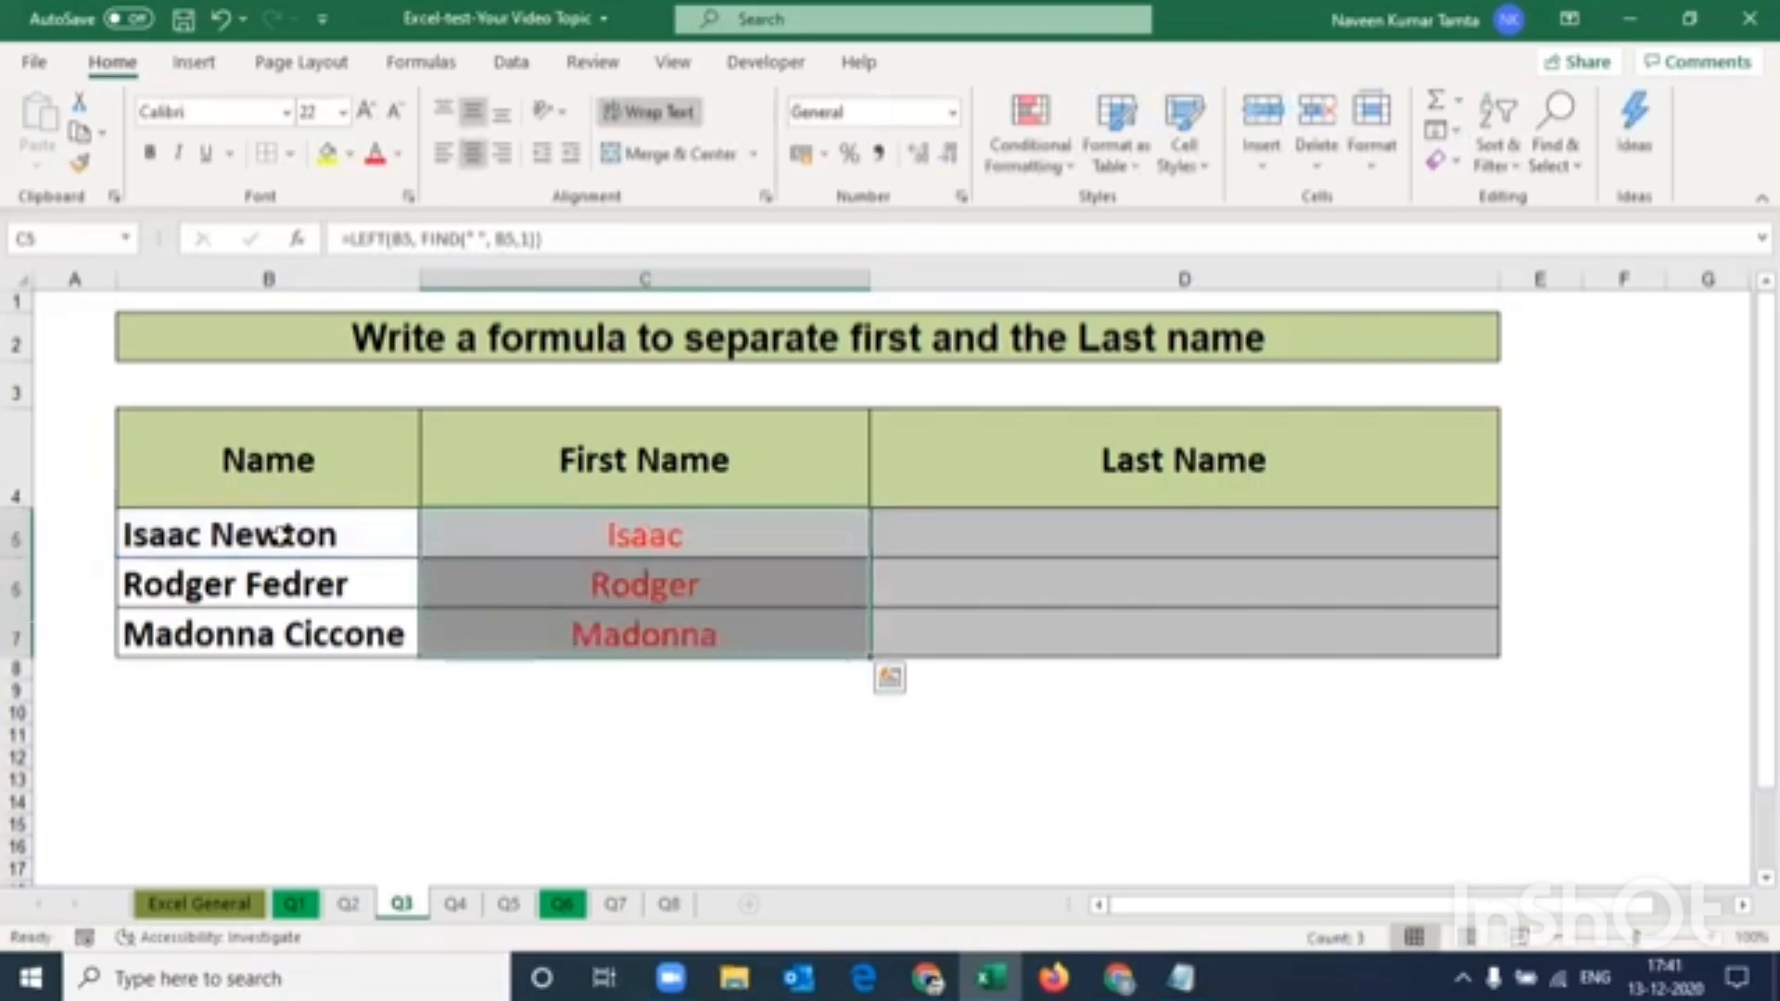
key("Down")
key("Down")
key("shift+Up")
key("shift+Up")
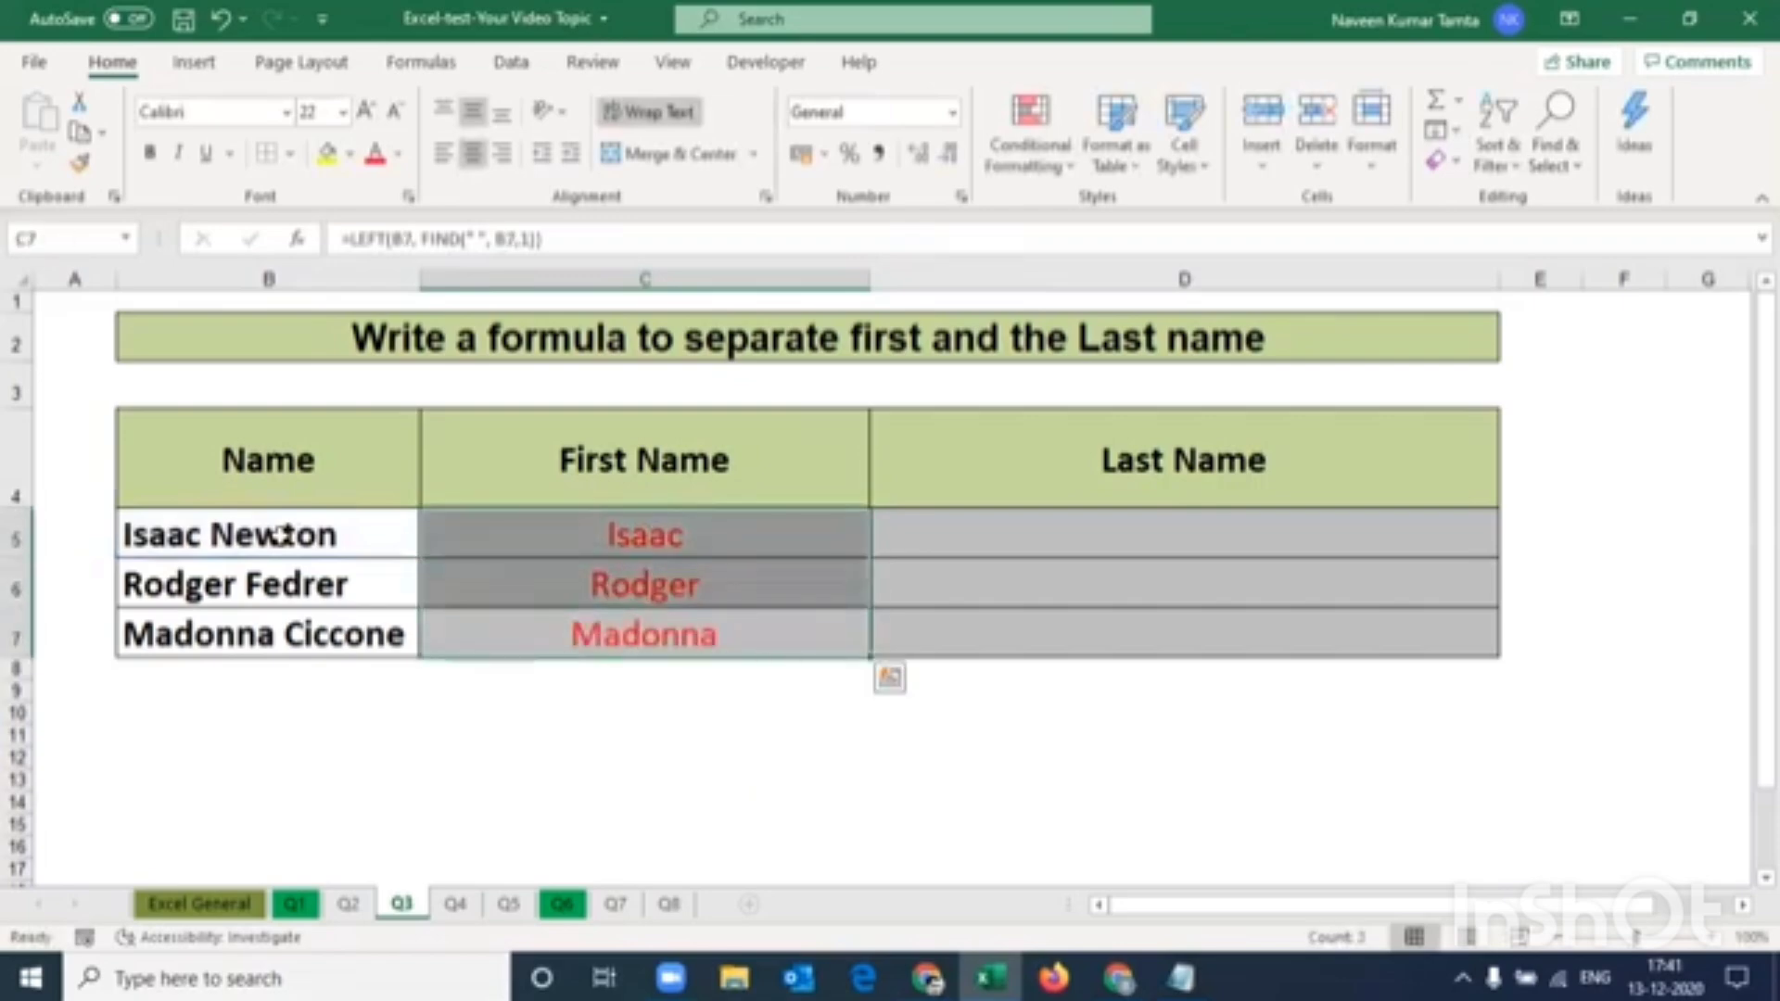
Extract the last name in D5 with =RIGHT(B5,LEN(B5)-FIND(" ",B5,1)+1), accepting the suggested closing-parenthesis correction
key("Down")
key("Up")
key("Up")
key("Up")
key("Right")
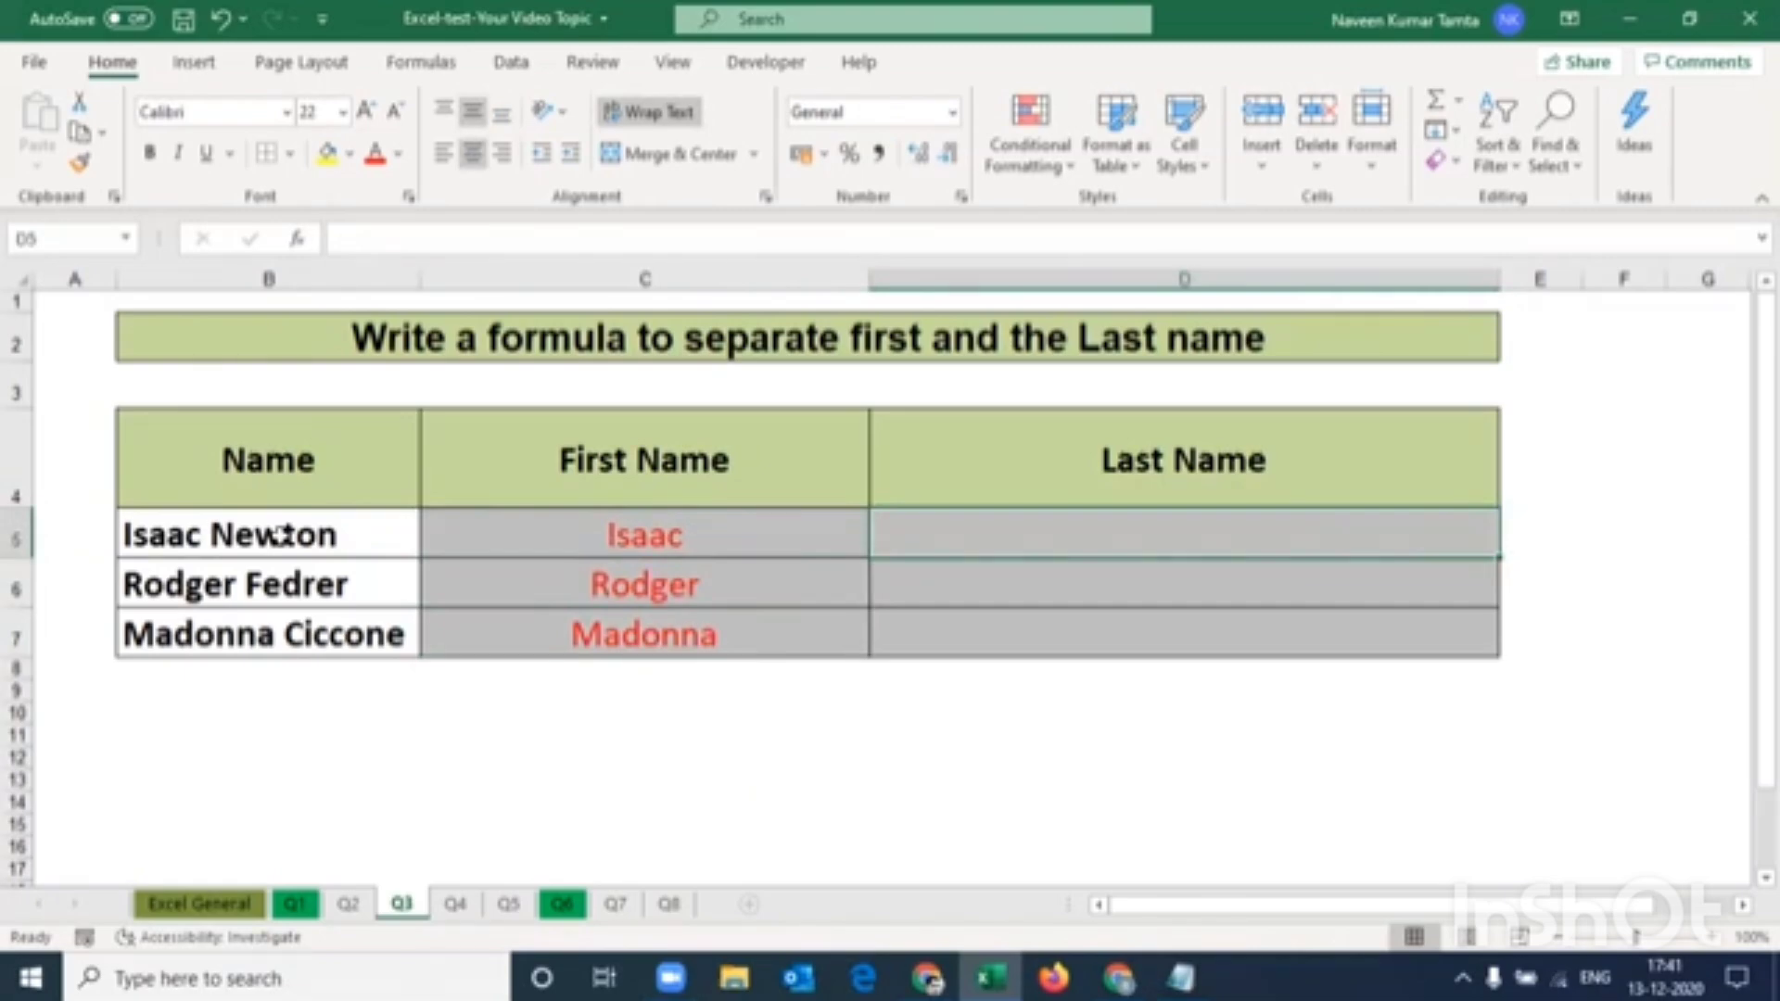
type("=righ")
key("Tab")
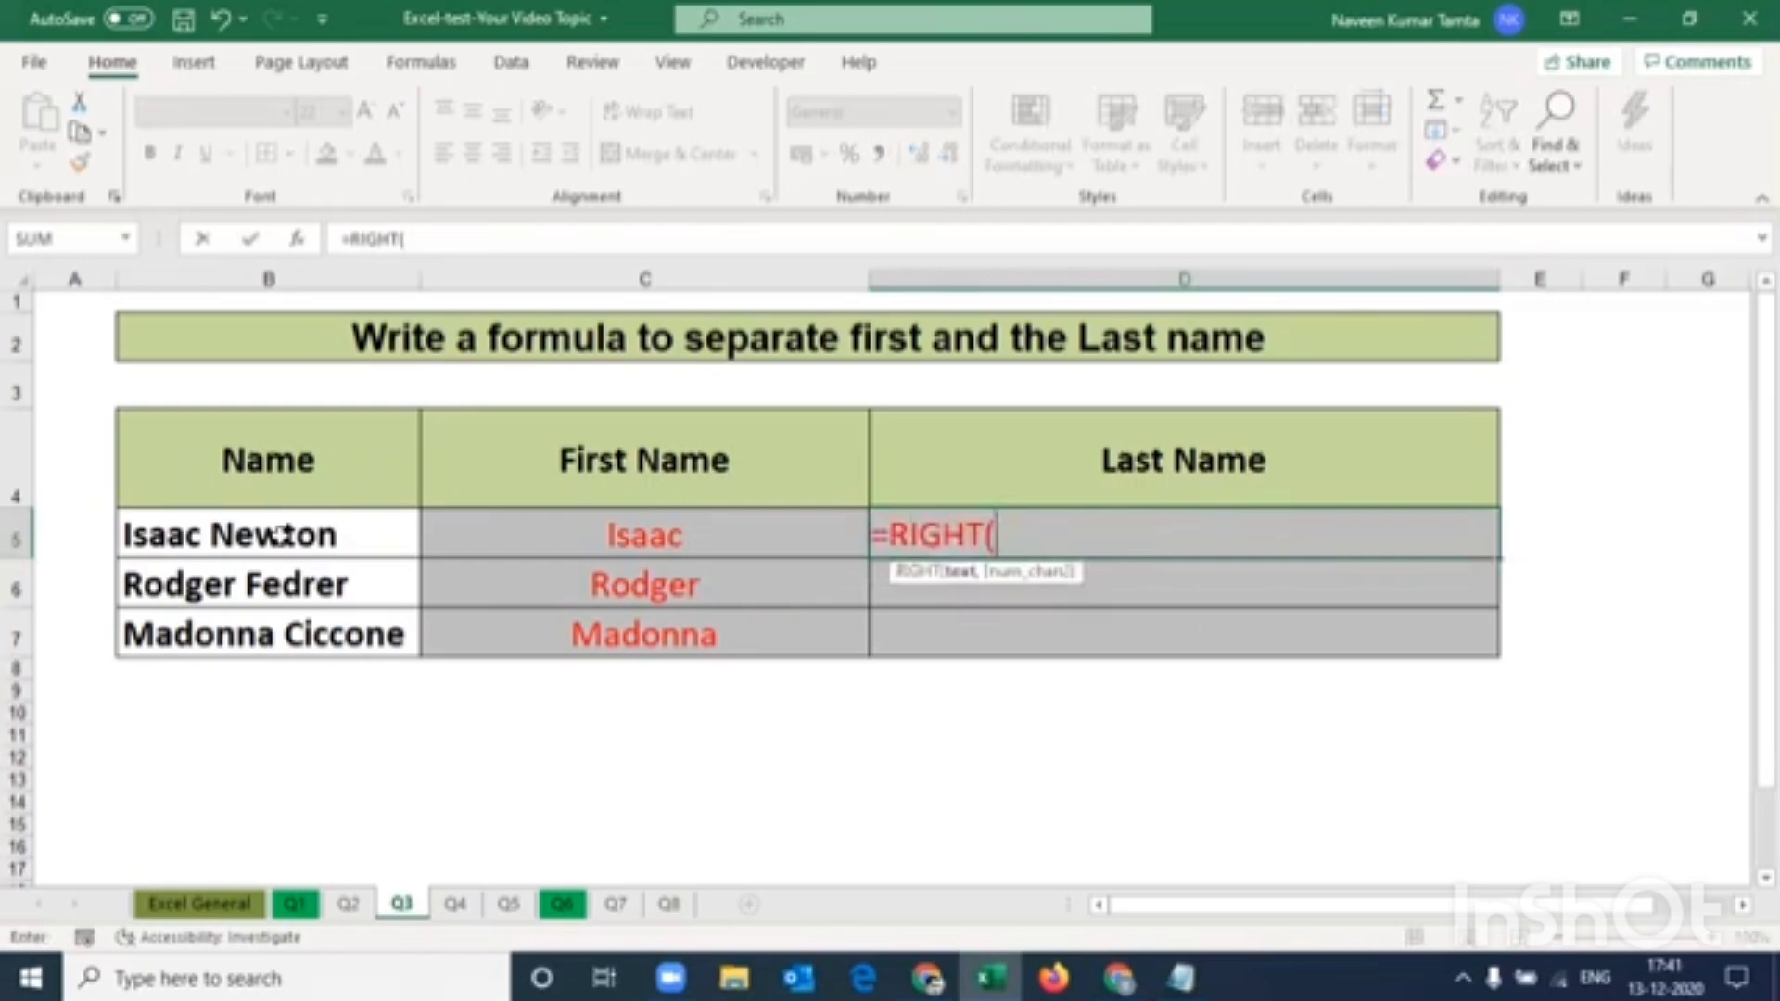
left_click(283, 534)
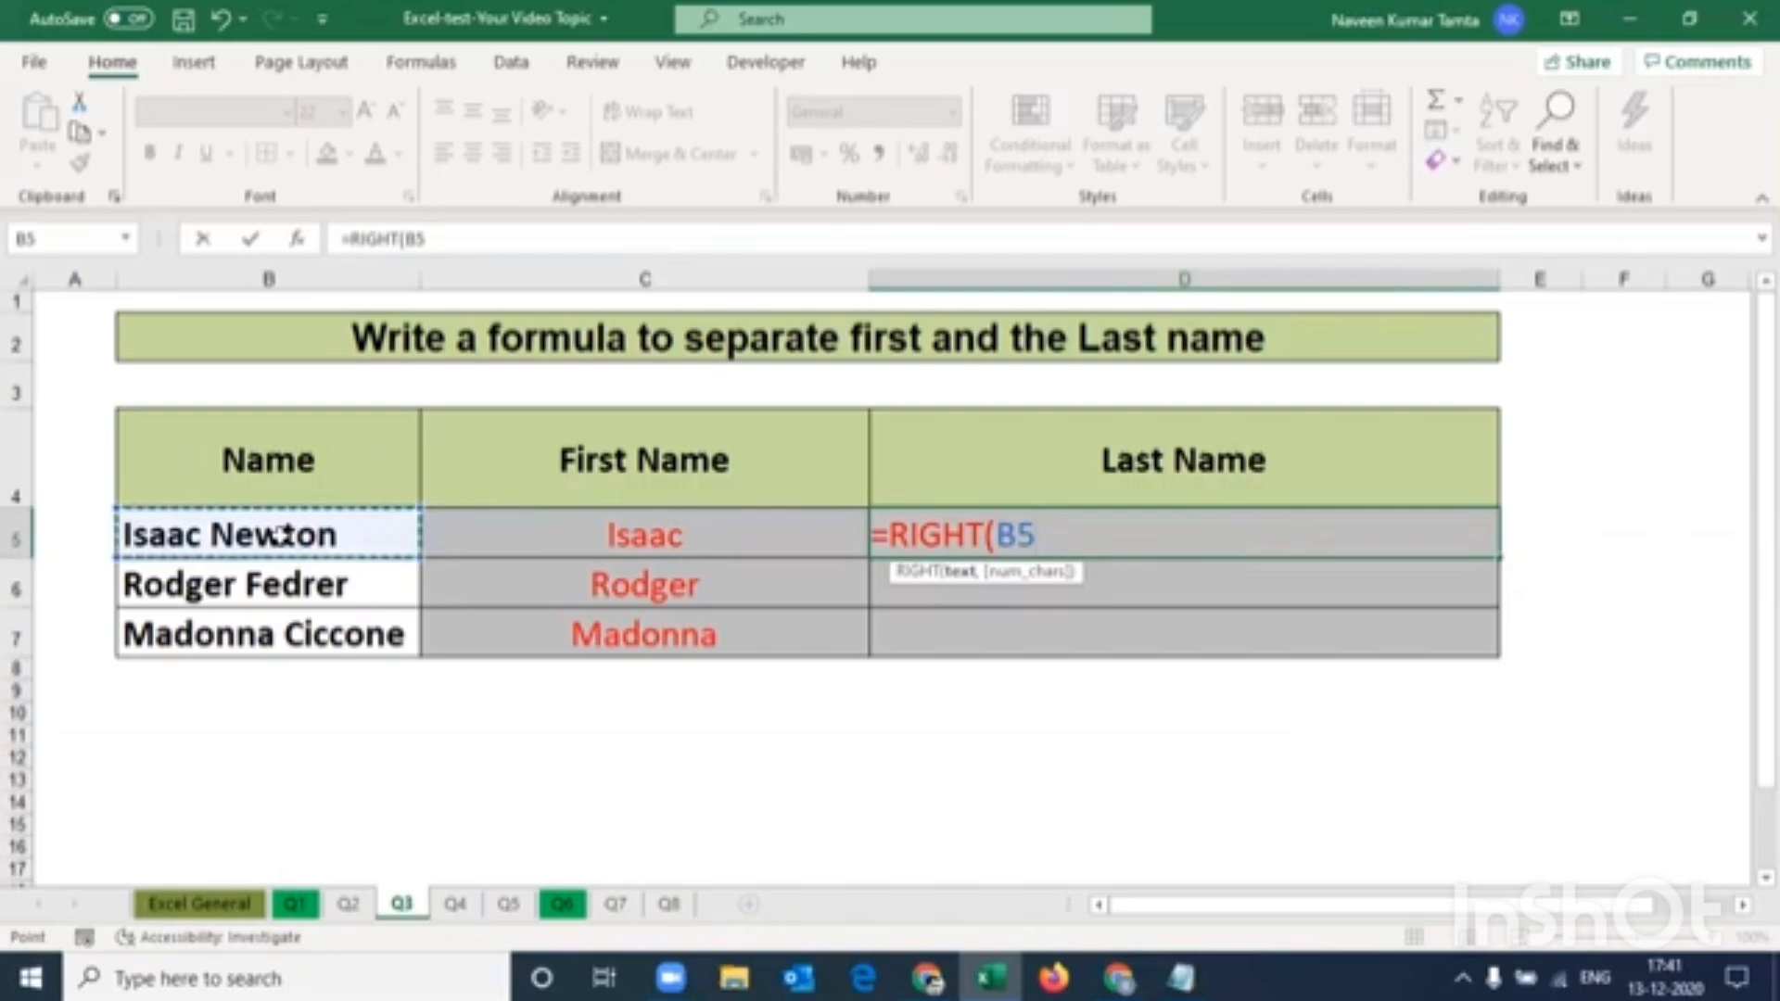
type(",")
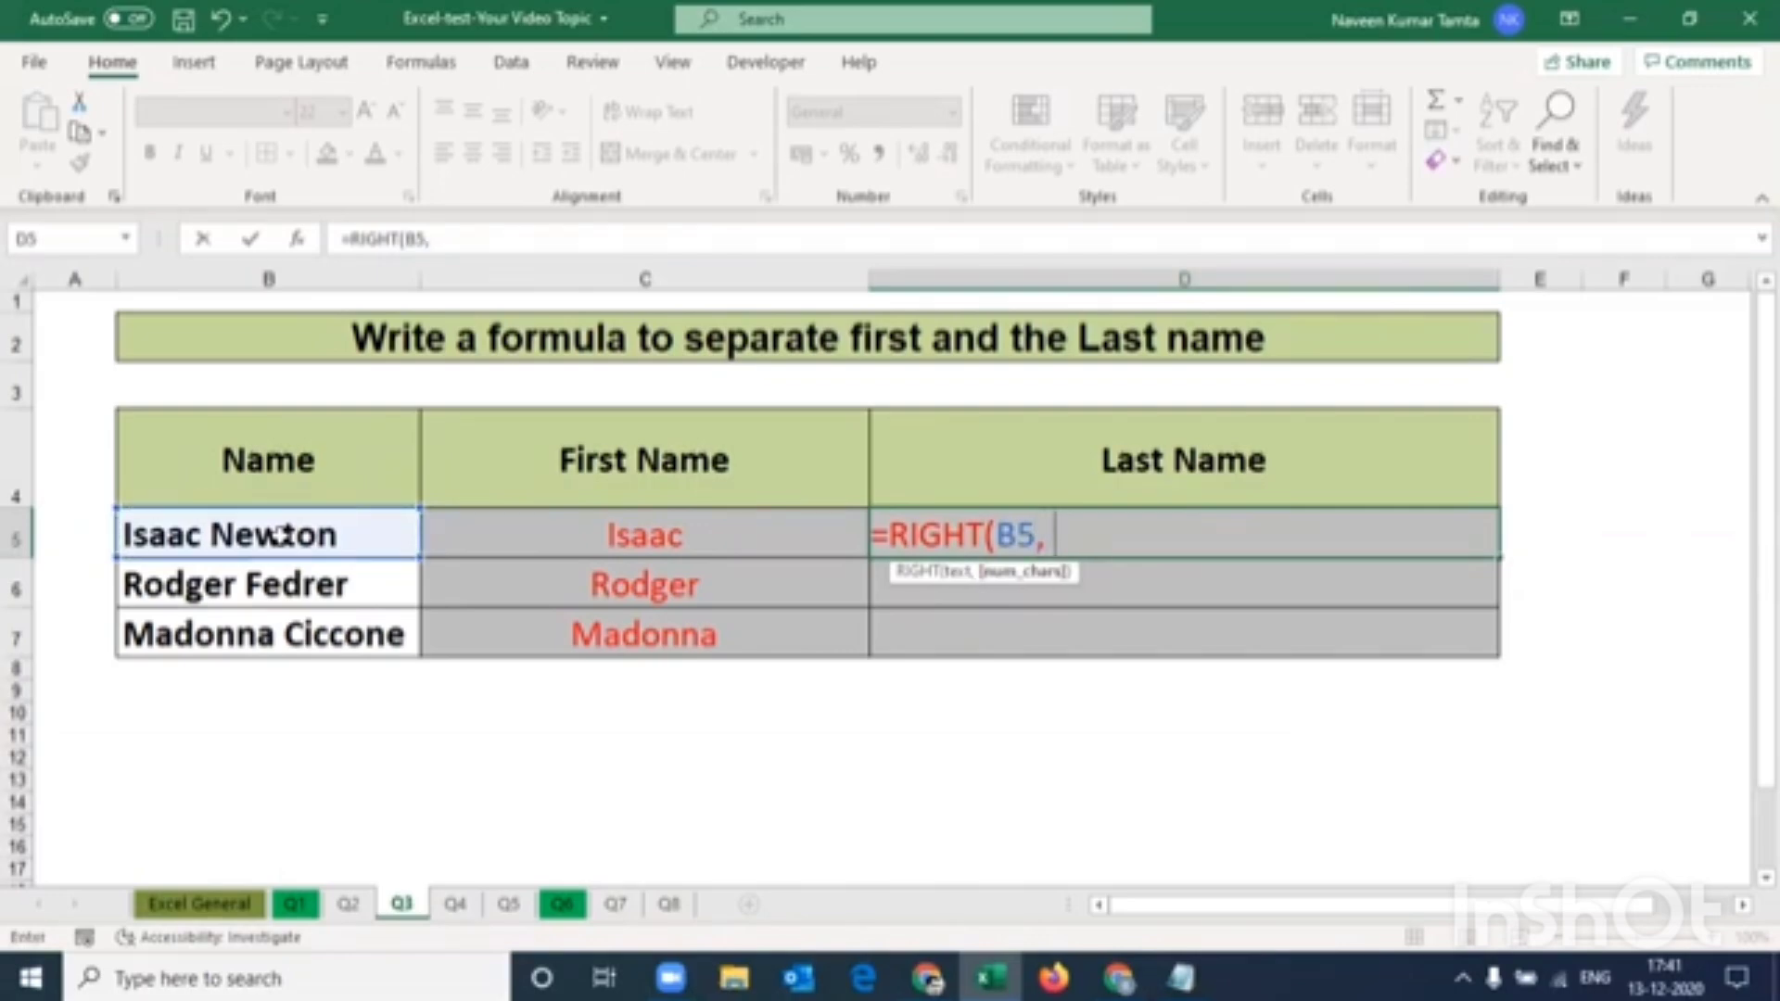
type(" LEN(")
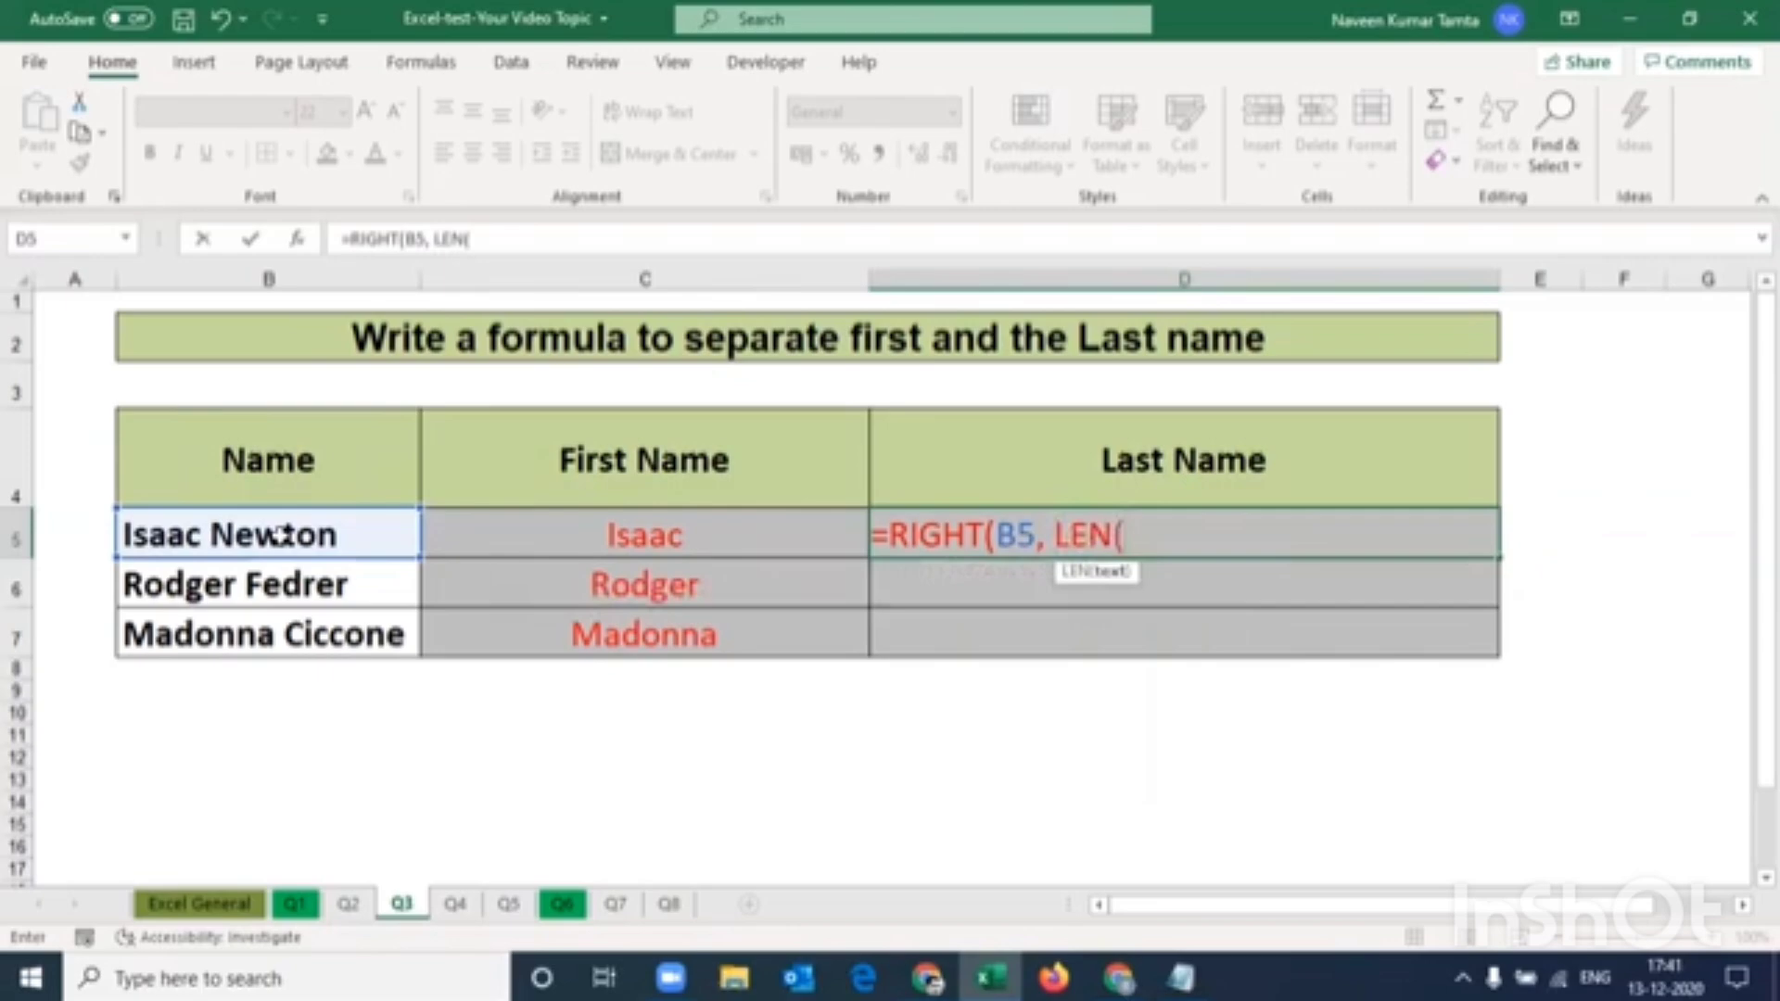
key("Left")
key("Left")
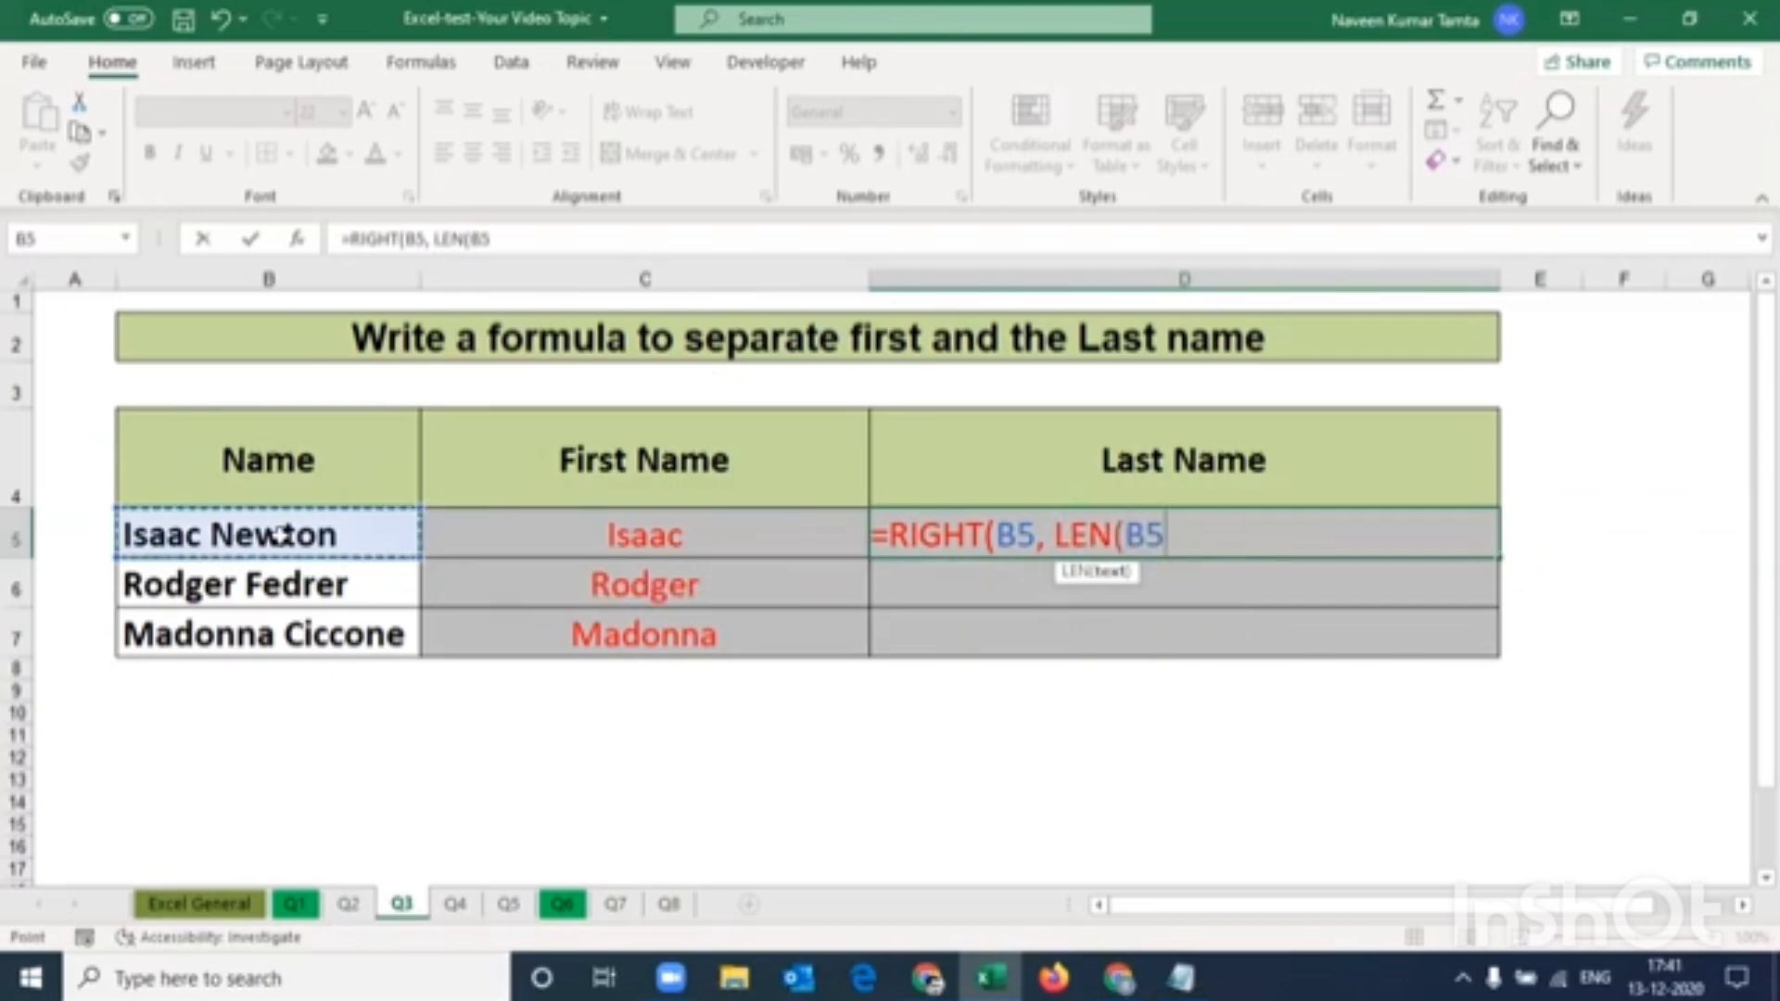
type(")-find")
key("Tab")
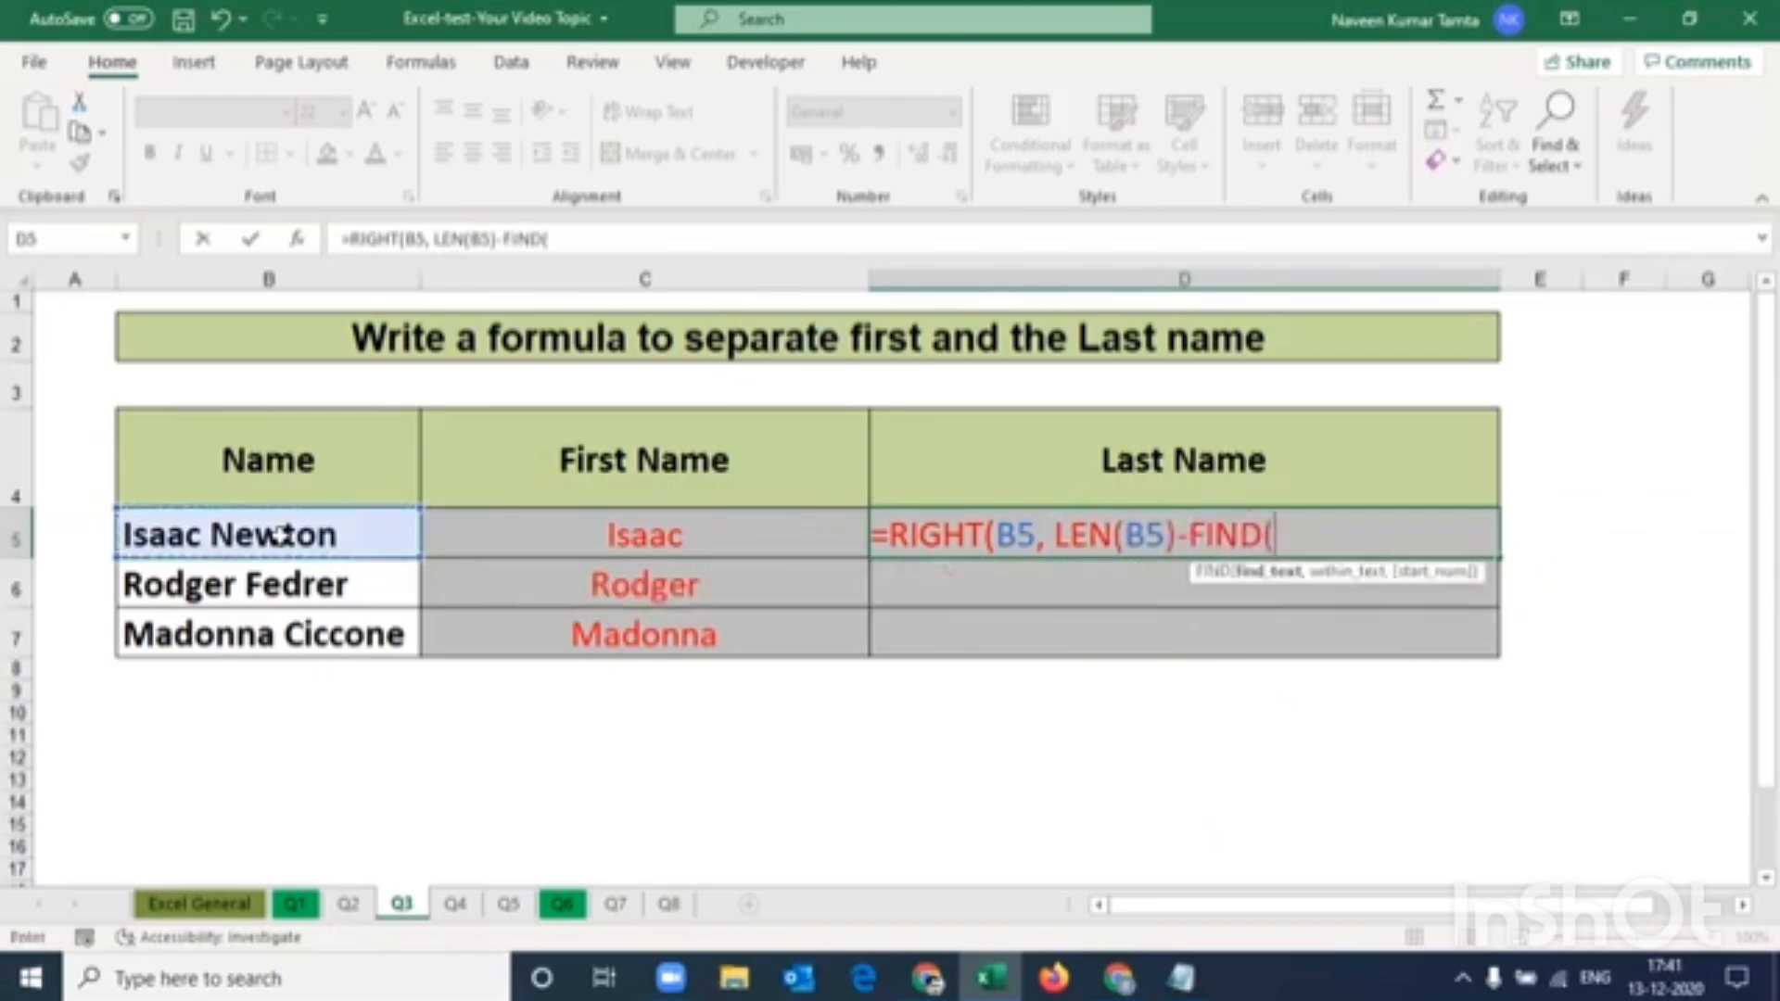
type("\" \",")
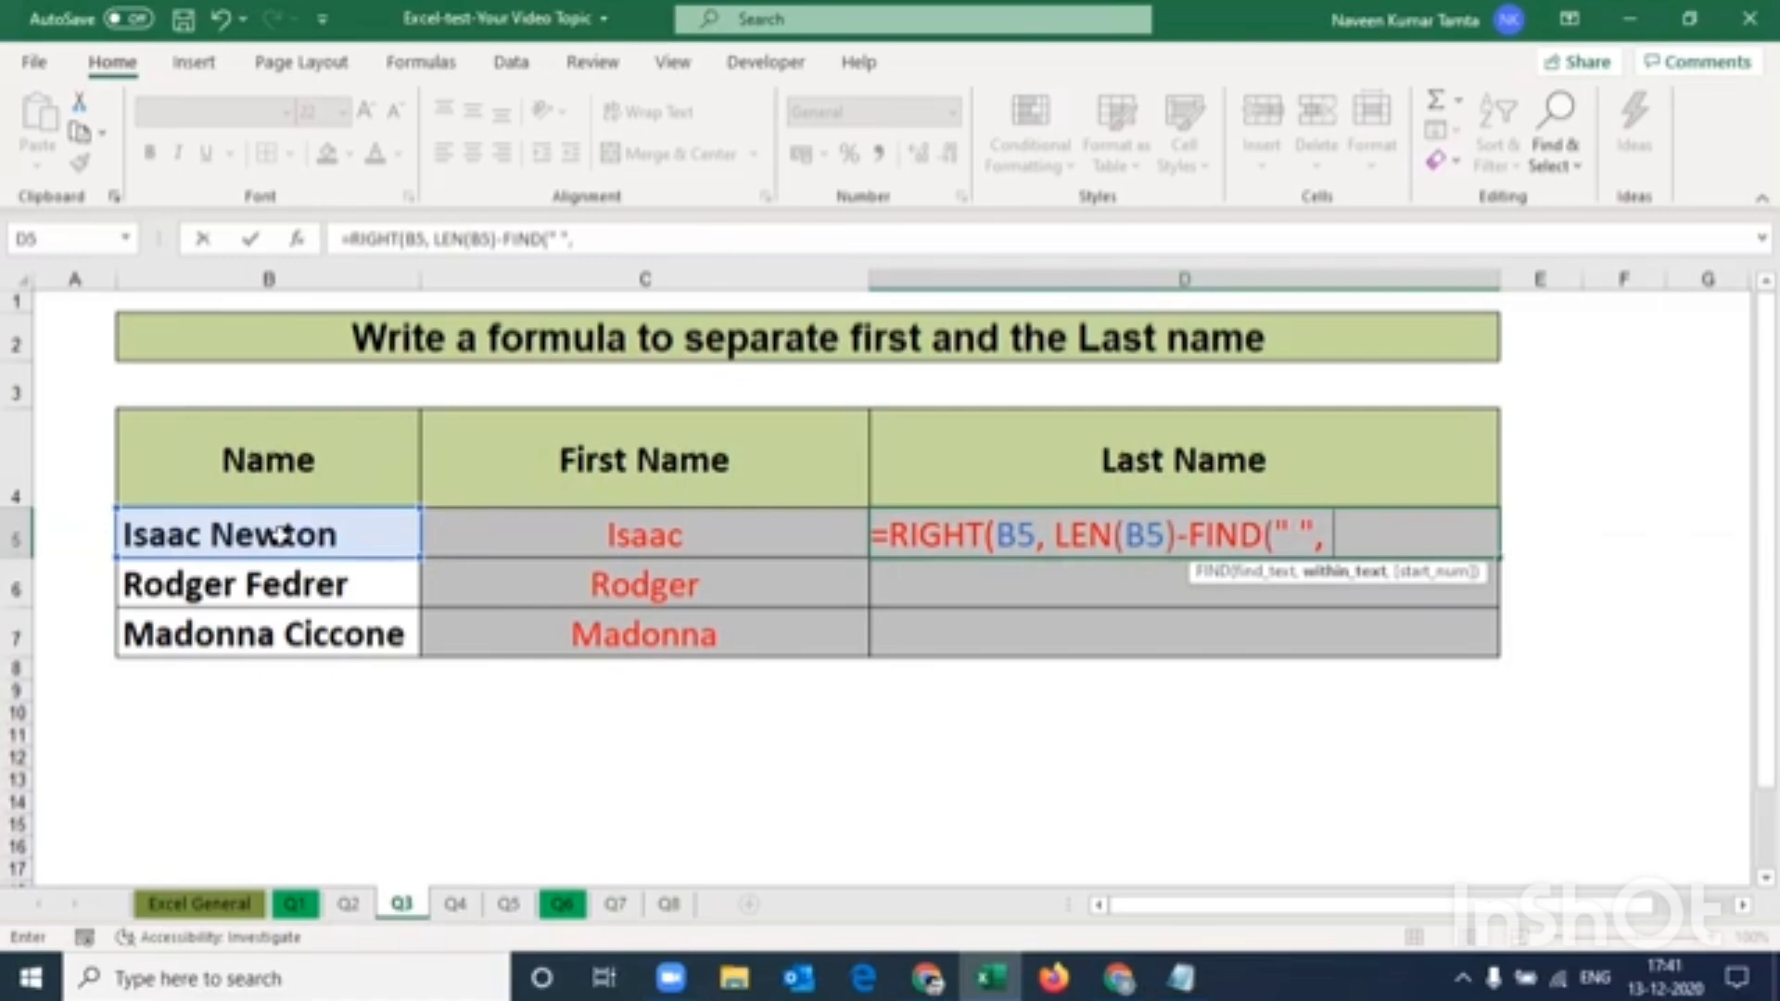
left_click(282, 533)
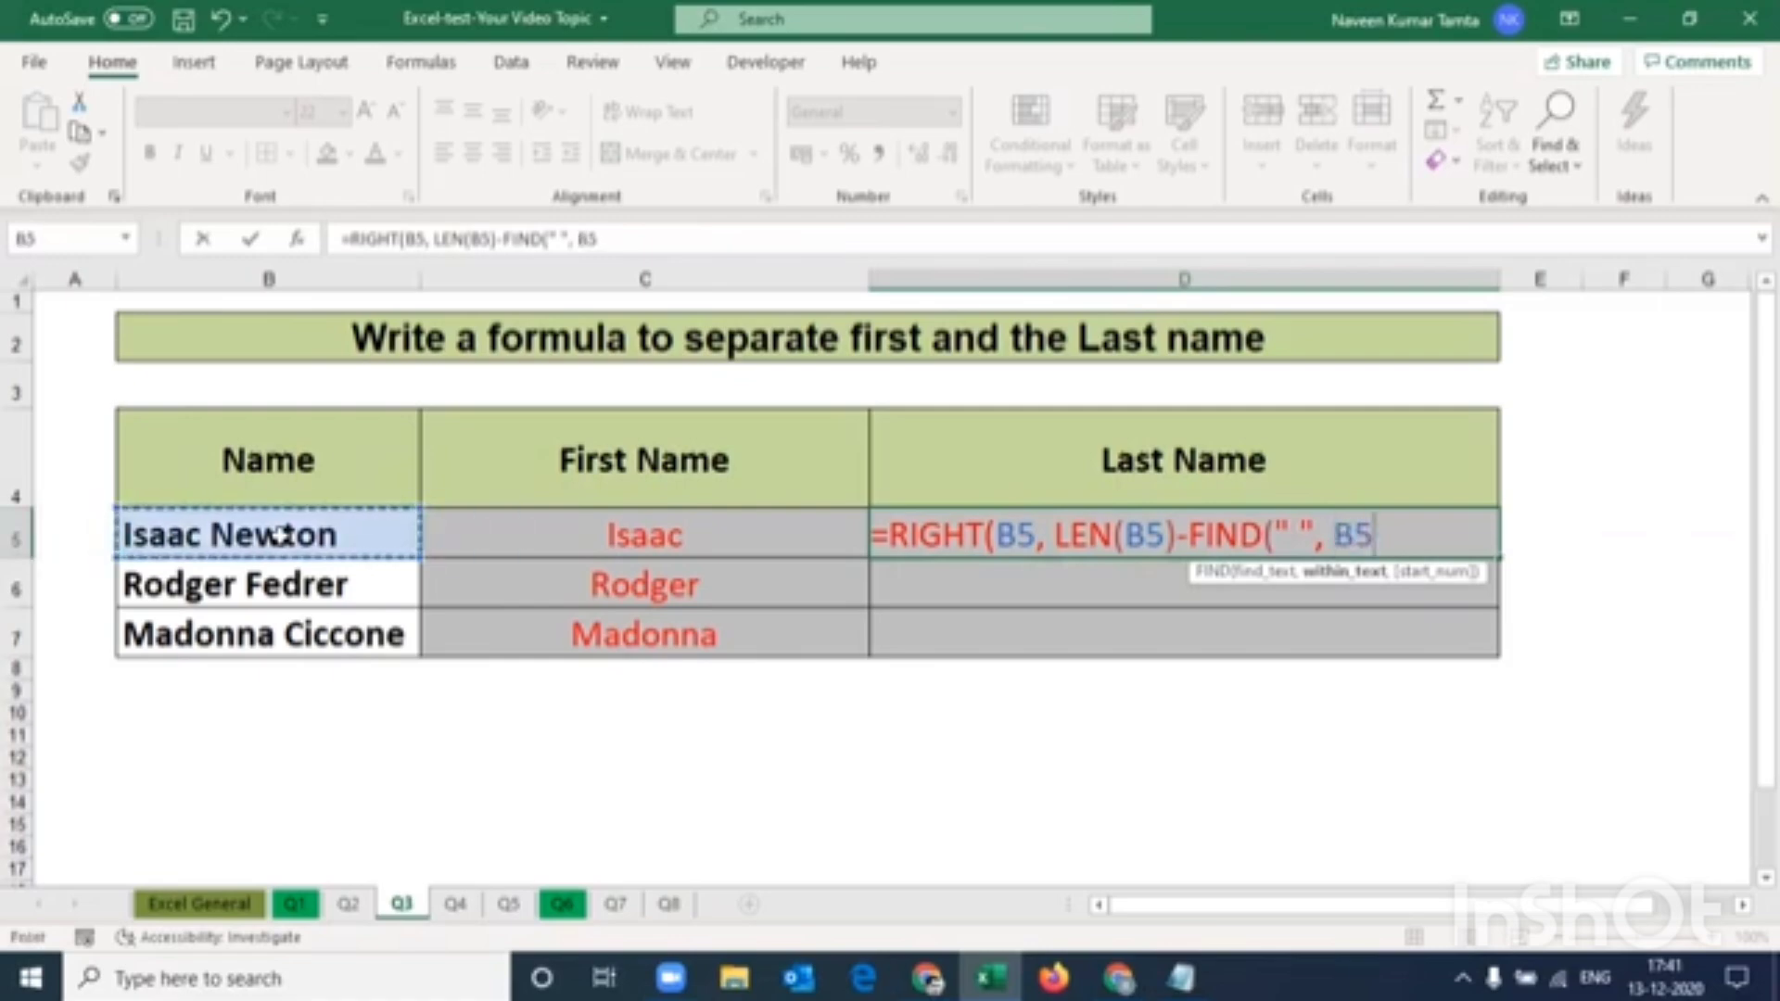
type(",1)")
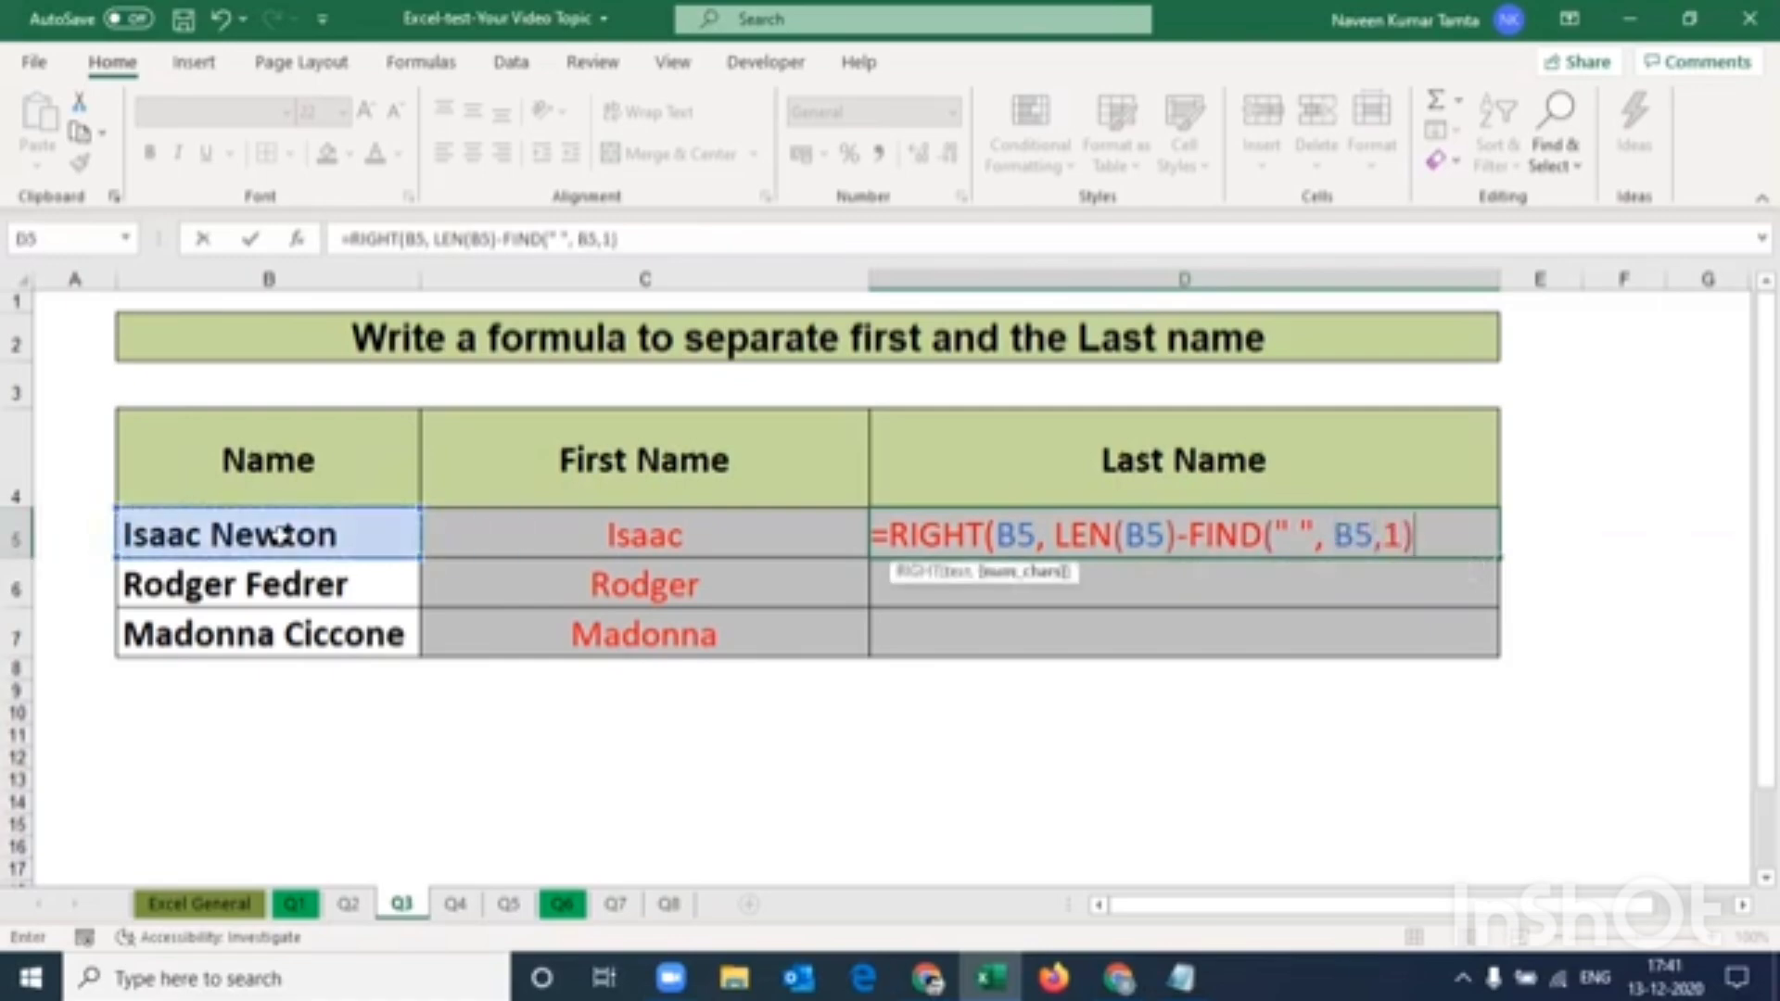
type("+1)")
key("BackSpace")
key("Return")
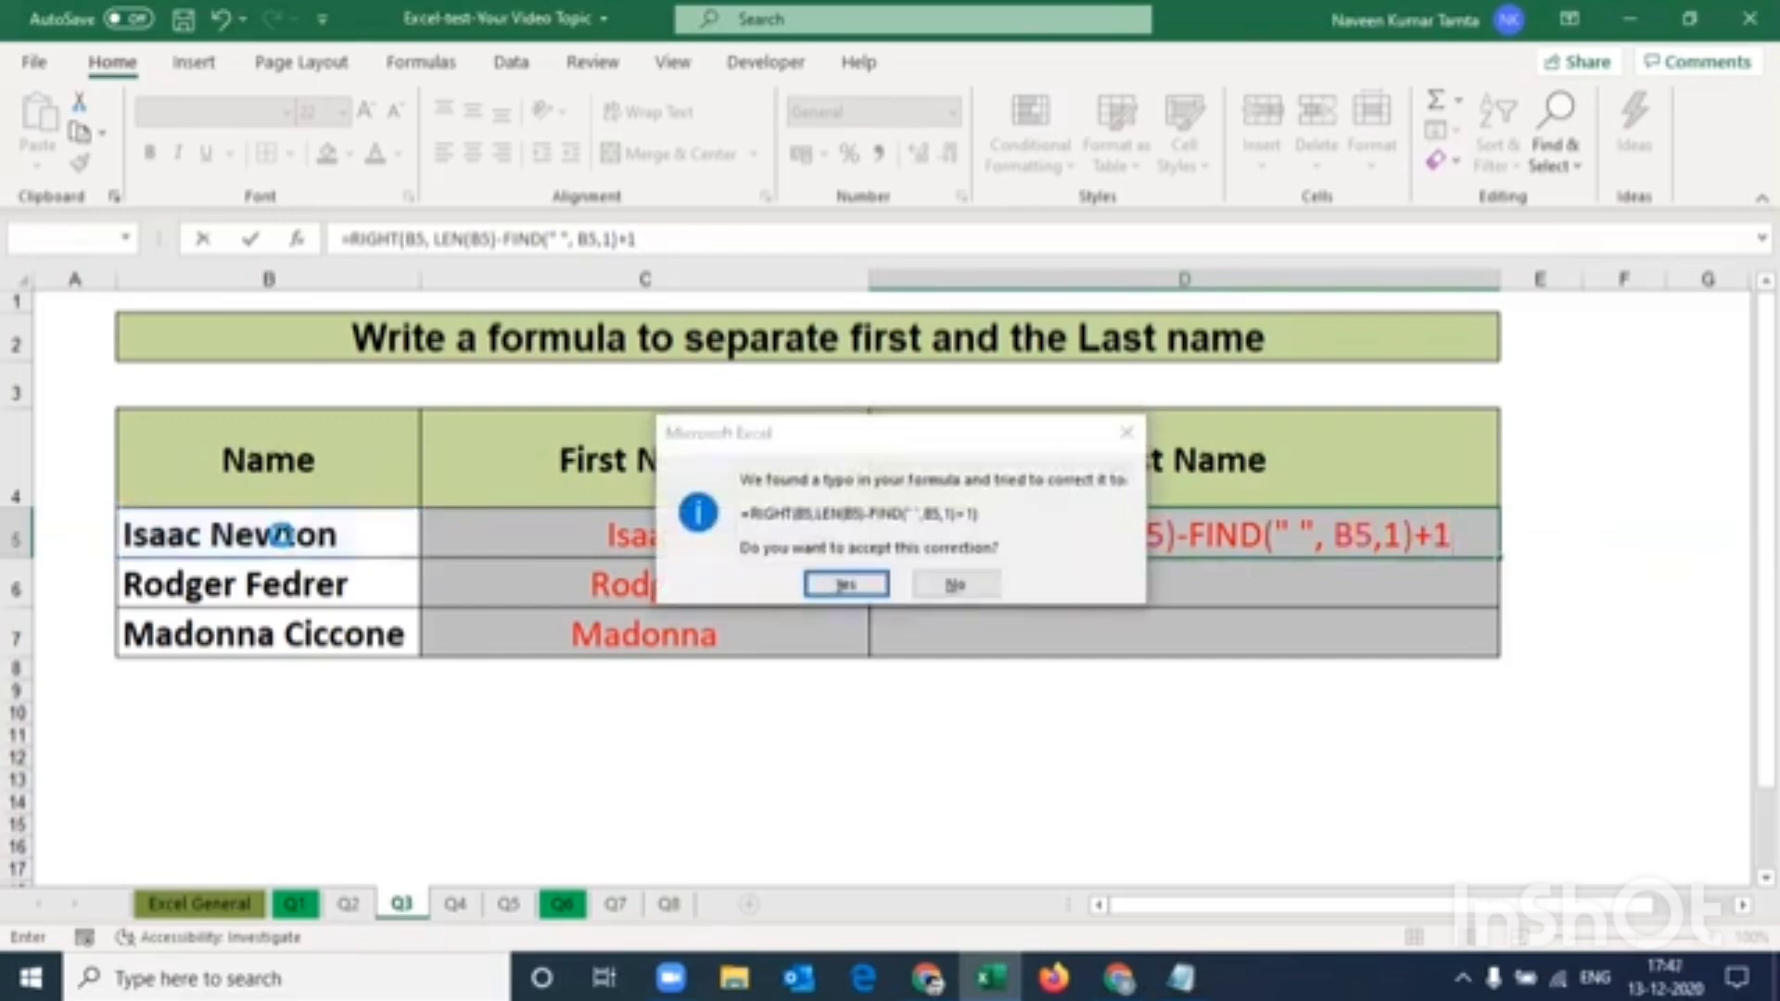
key("Return")
Fill the last-name formula from D5 down to D7
key("Up")
key("shift+Down")
key("shift+Down")
key("ctrl+d")
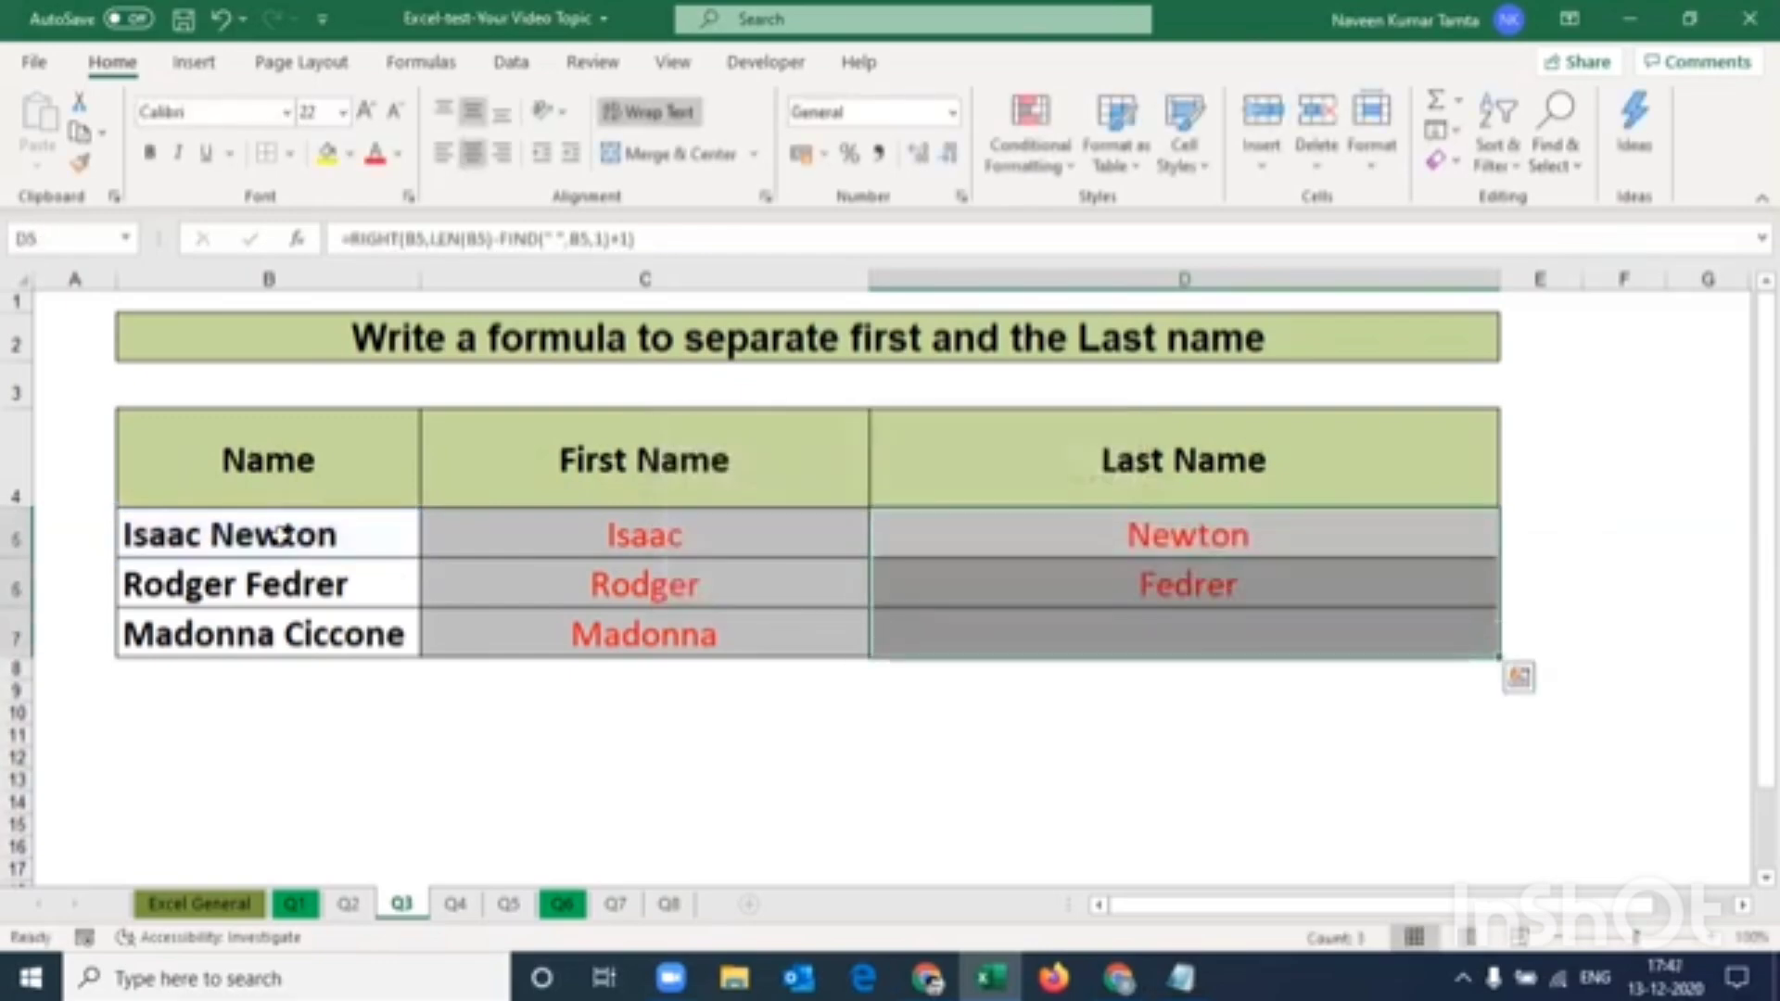
Check the separated first and last names in columns C and D against the full names in column B
key("Down")
key("Down")
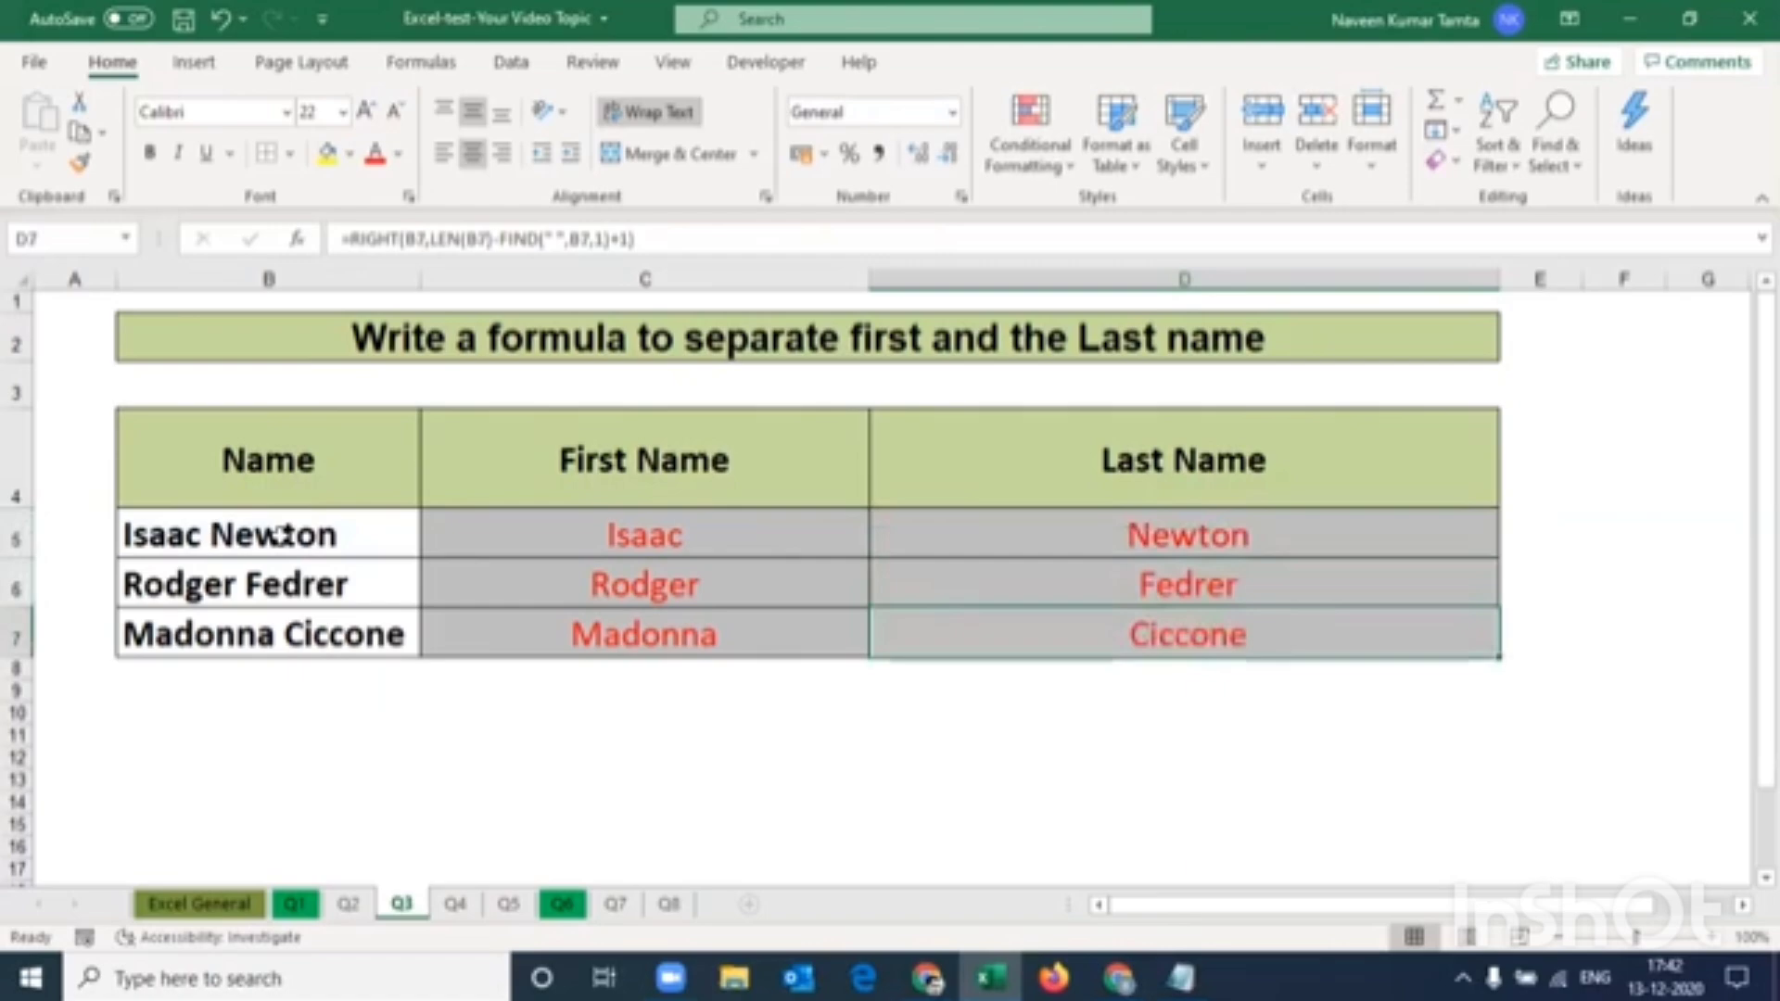
key("Left")
key("Left")
key("Right")
key("Right")
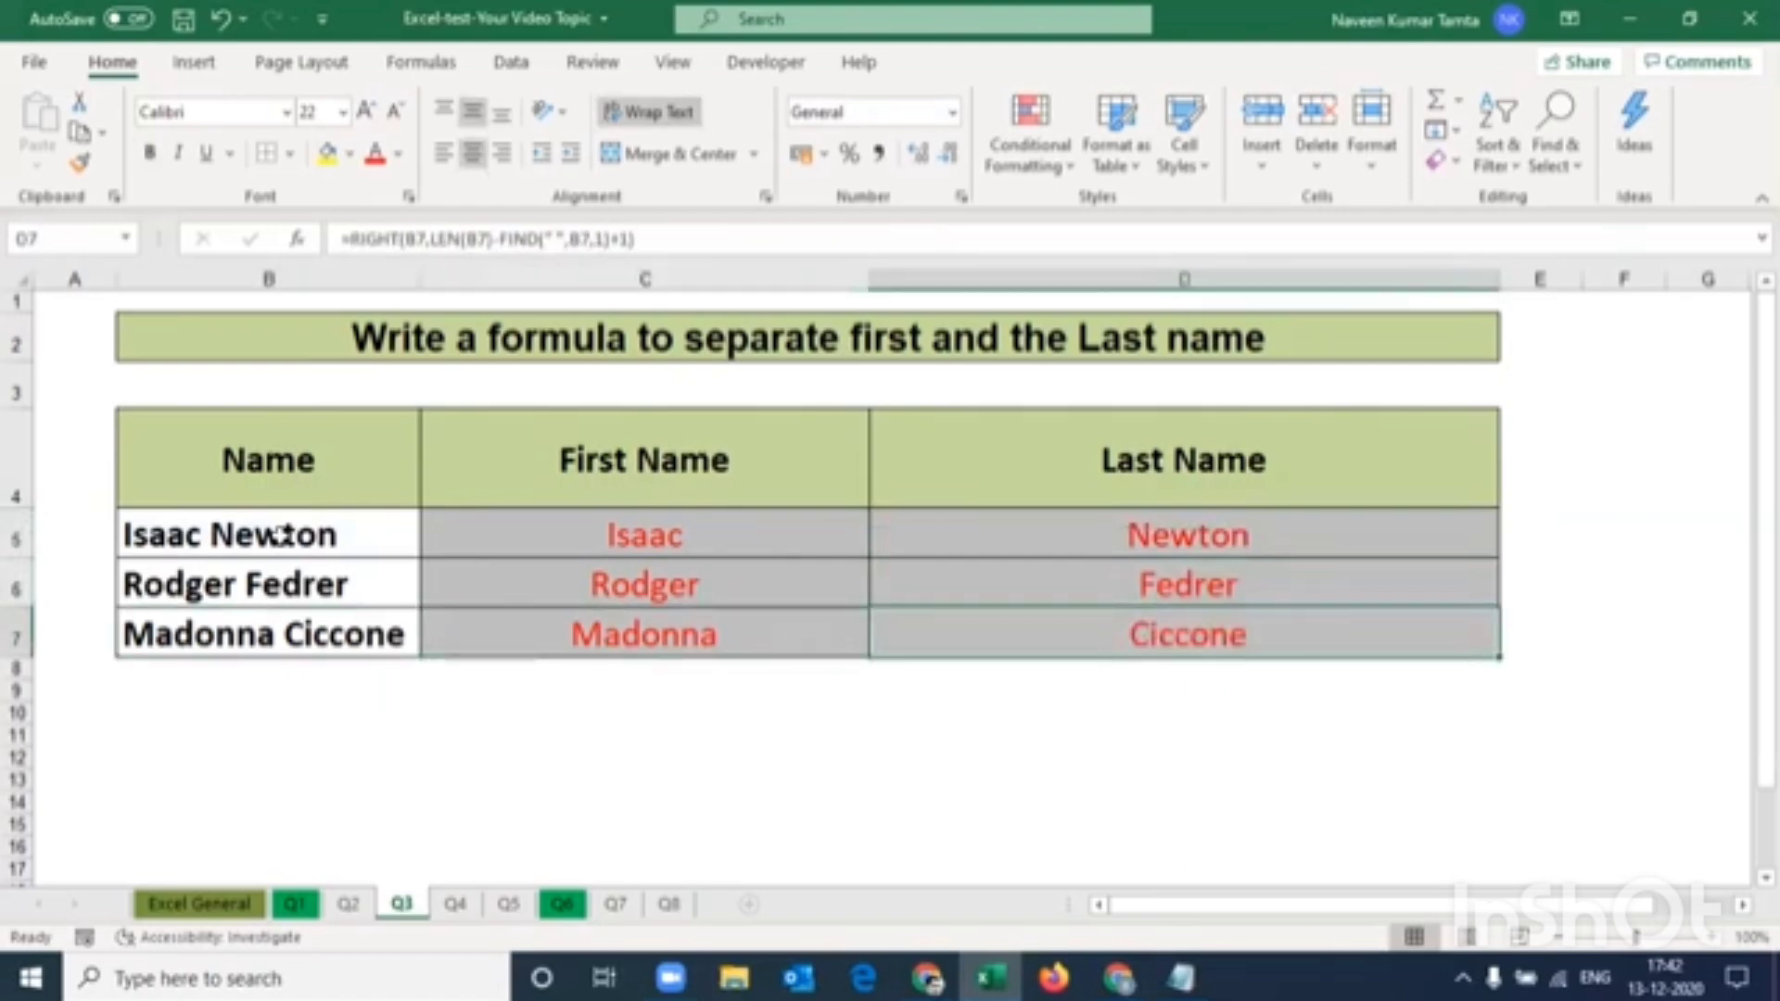
key("shift+Up")
key("shift+Up")
key("shift+Up")
key("shift+Down")
key("Left")
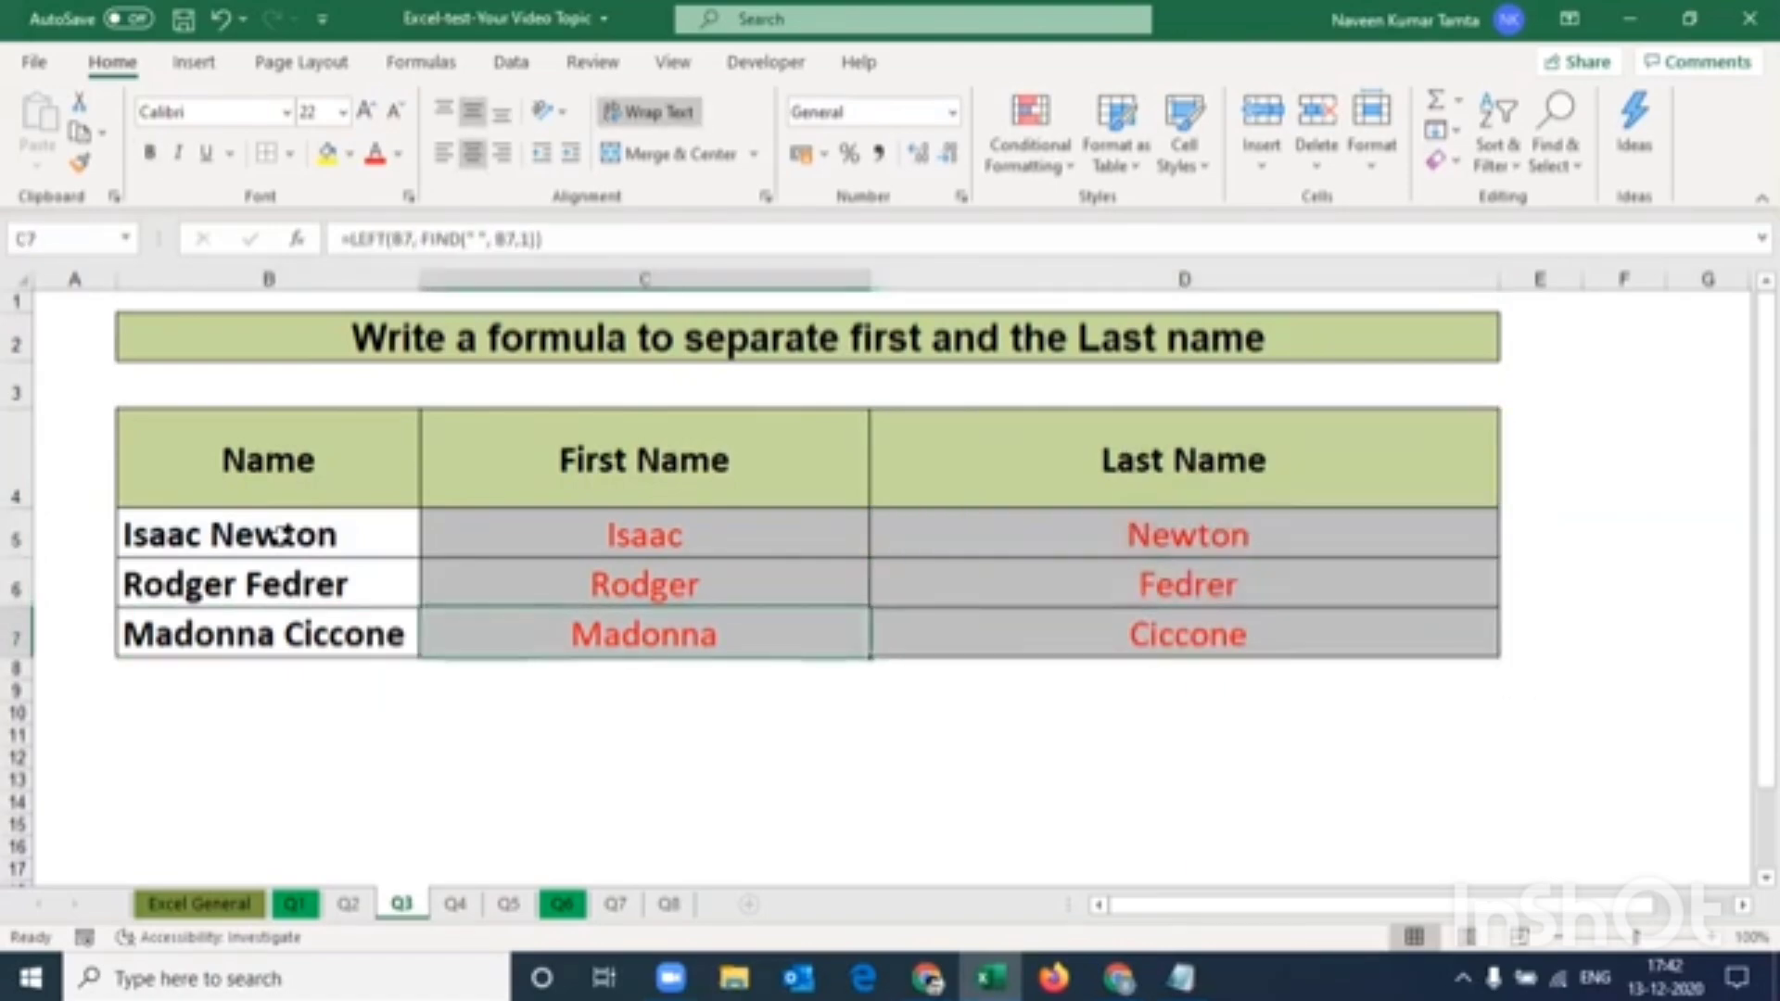
key("shift+Up")
key("shift+Up")
key("shift+Right")
key("Left")
key("Left")
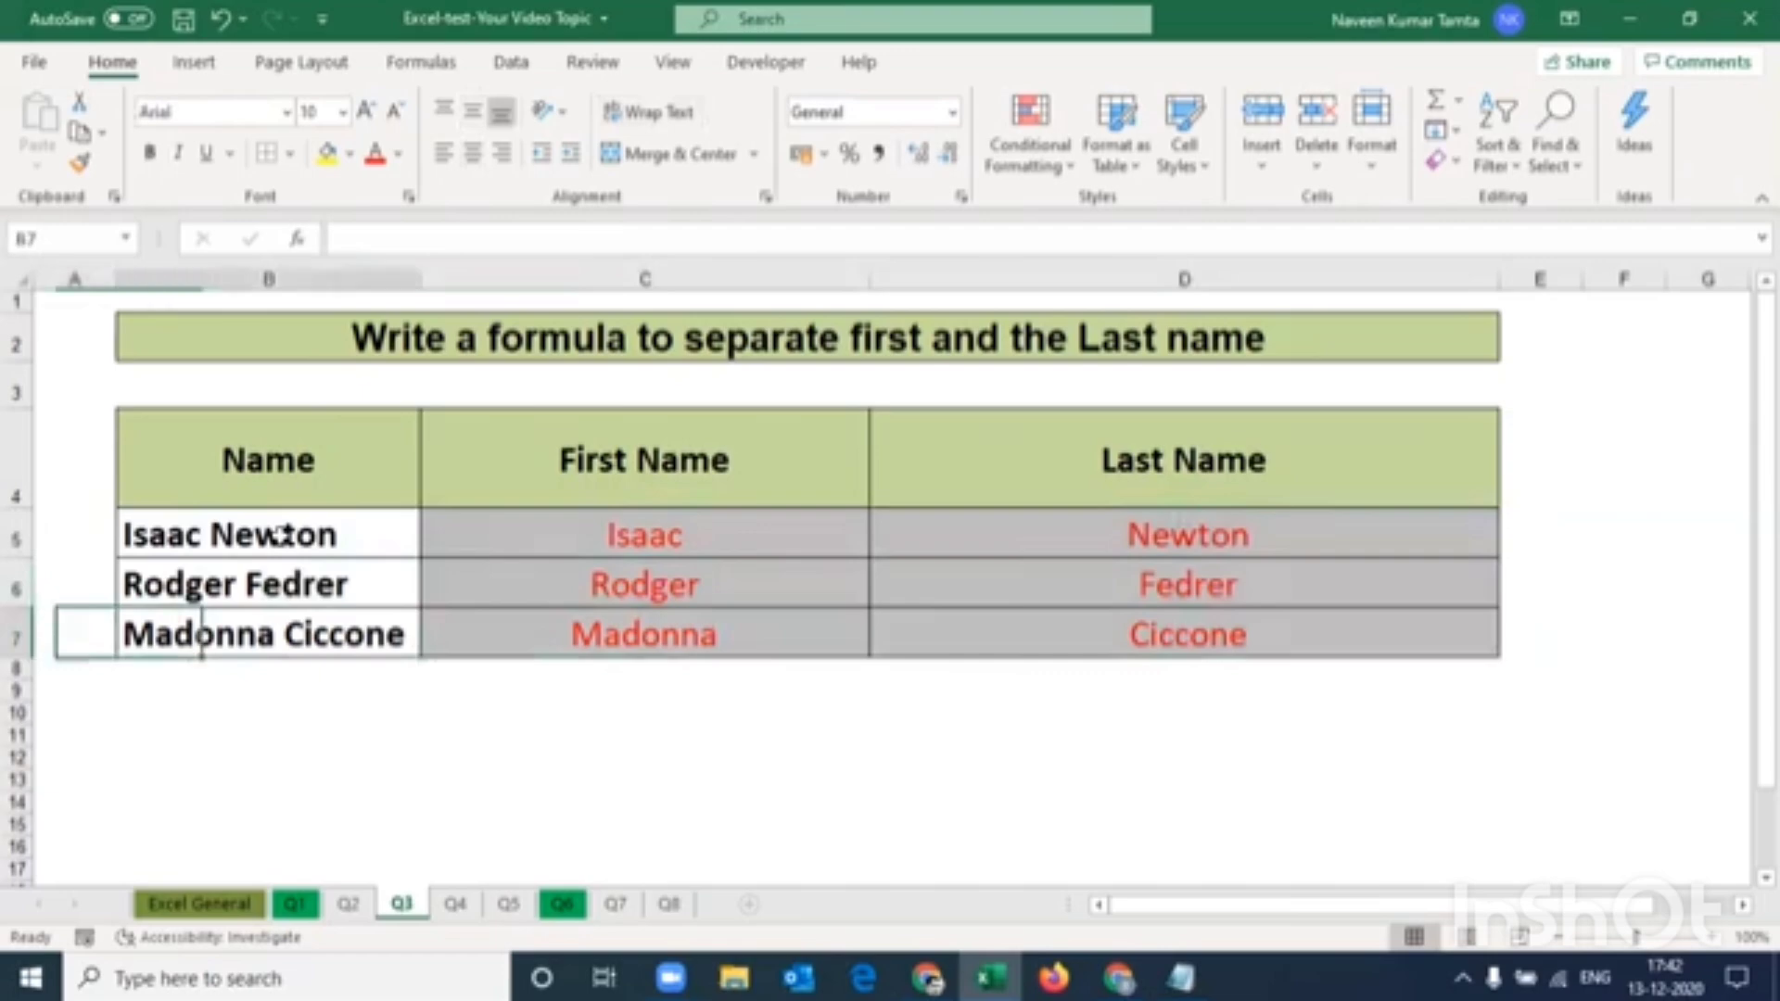
key("Right")
key("Up")
key("Up")
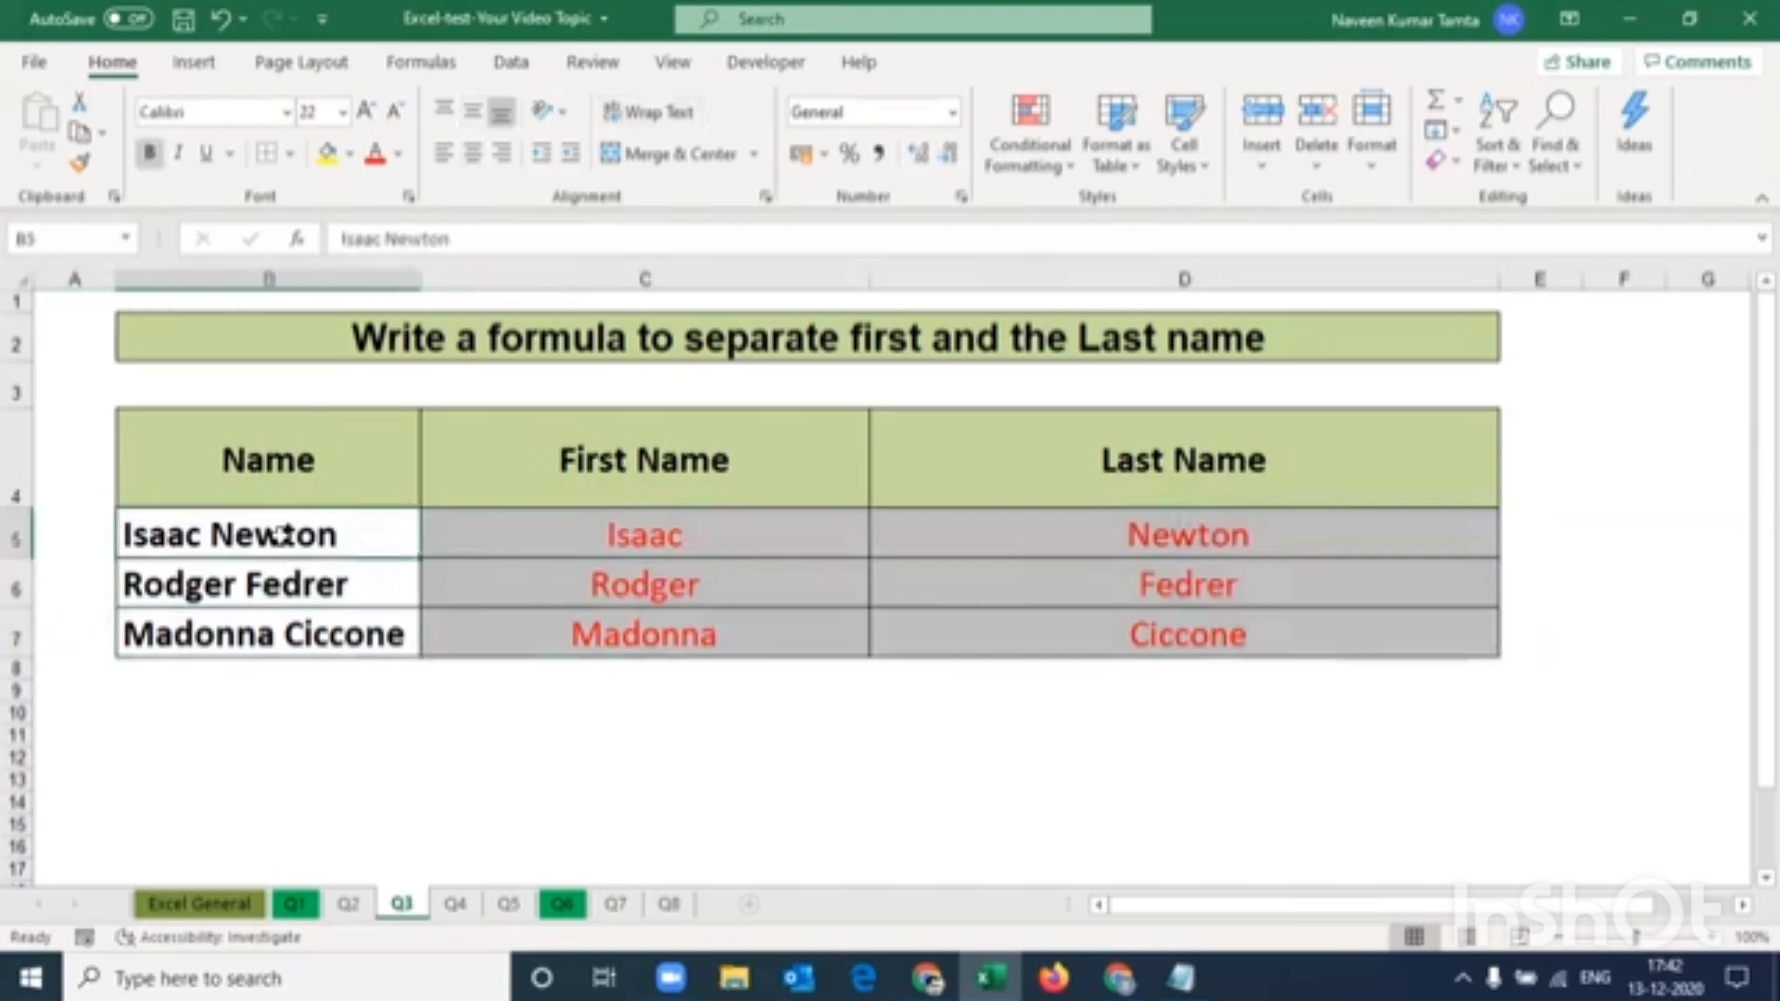
Read the Ques. 4 task on the Excel General sheet and open sheet Q4
key("ctrl+Page_Up")
key("ctrl+Page_Up")
key("ctrl+Page_Up")
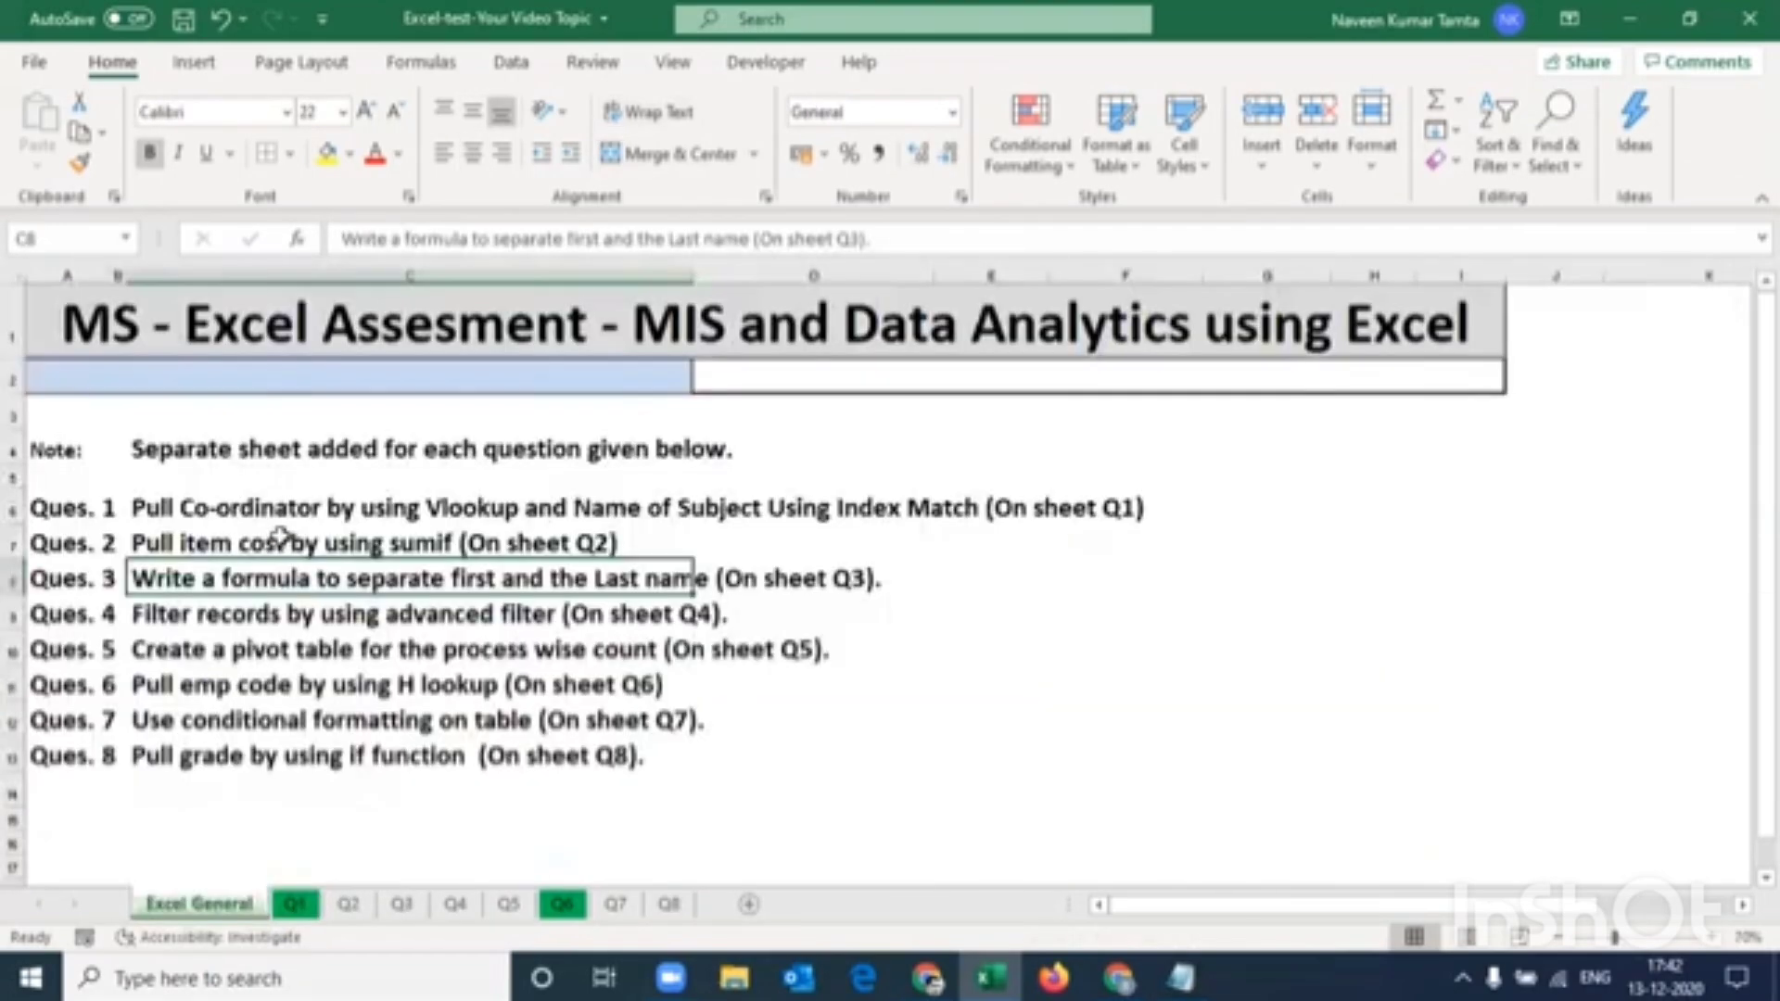
key("Down")
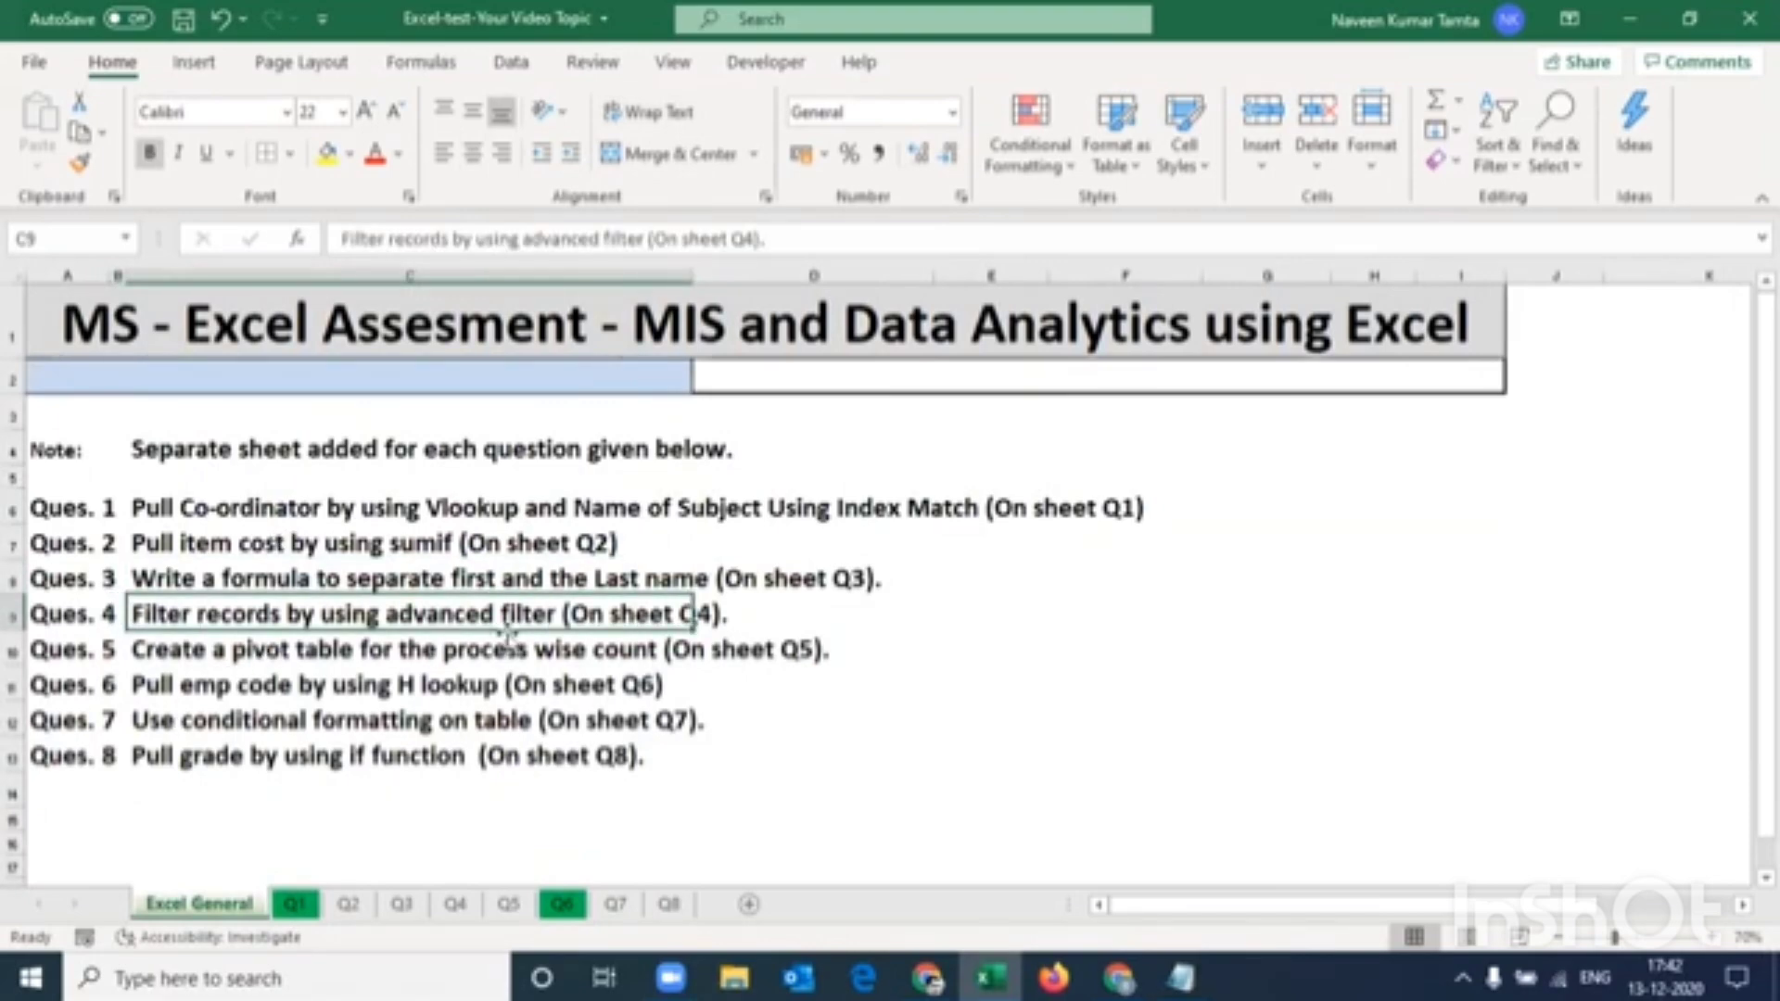
left_click(454, 903)
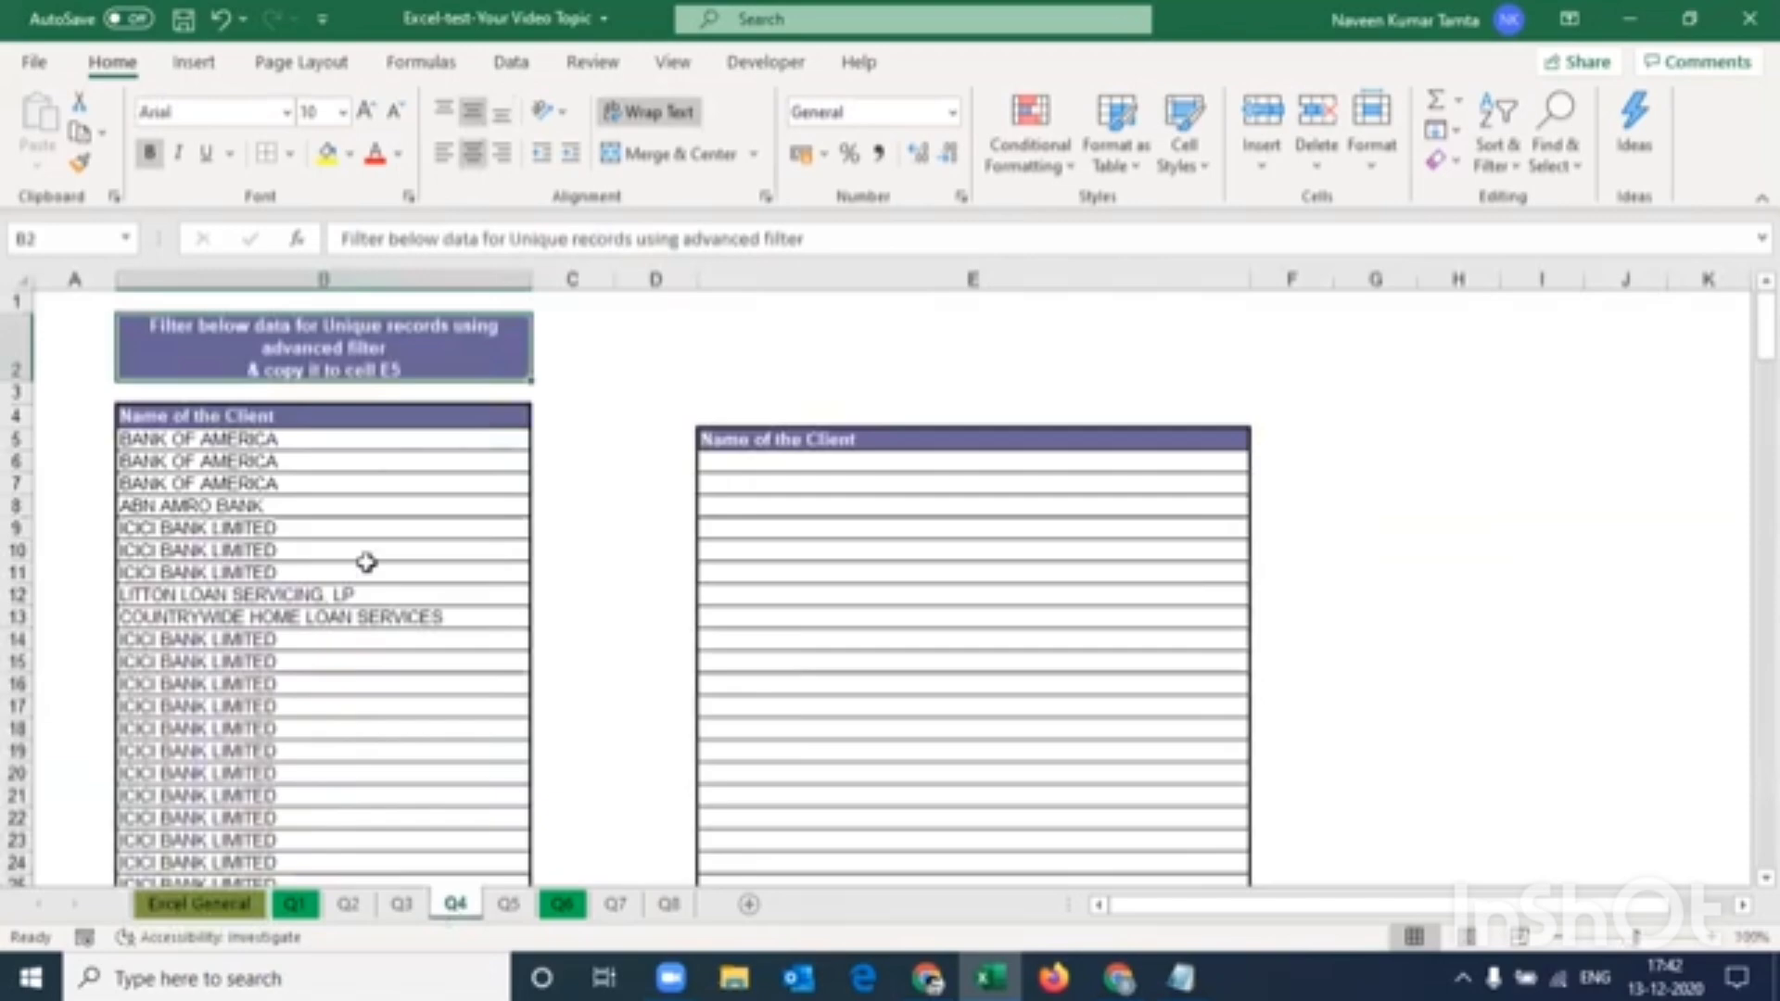
Examine the client list under the Name of the Client header in column B for repeated entries
left_click(251, 424)
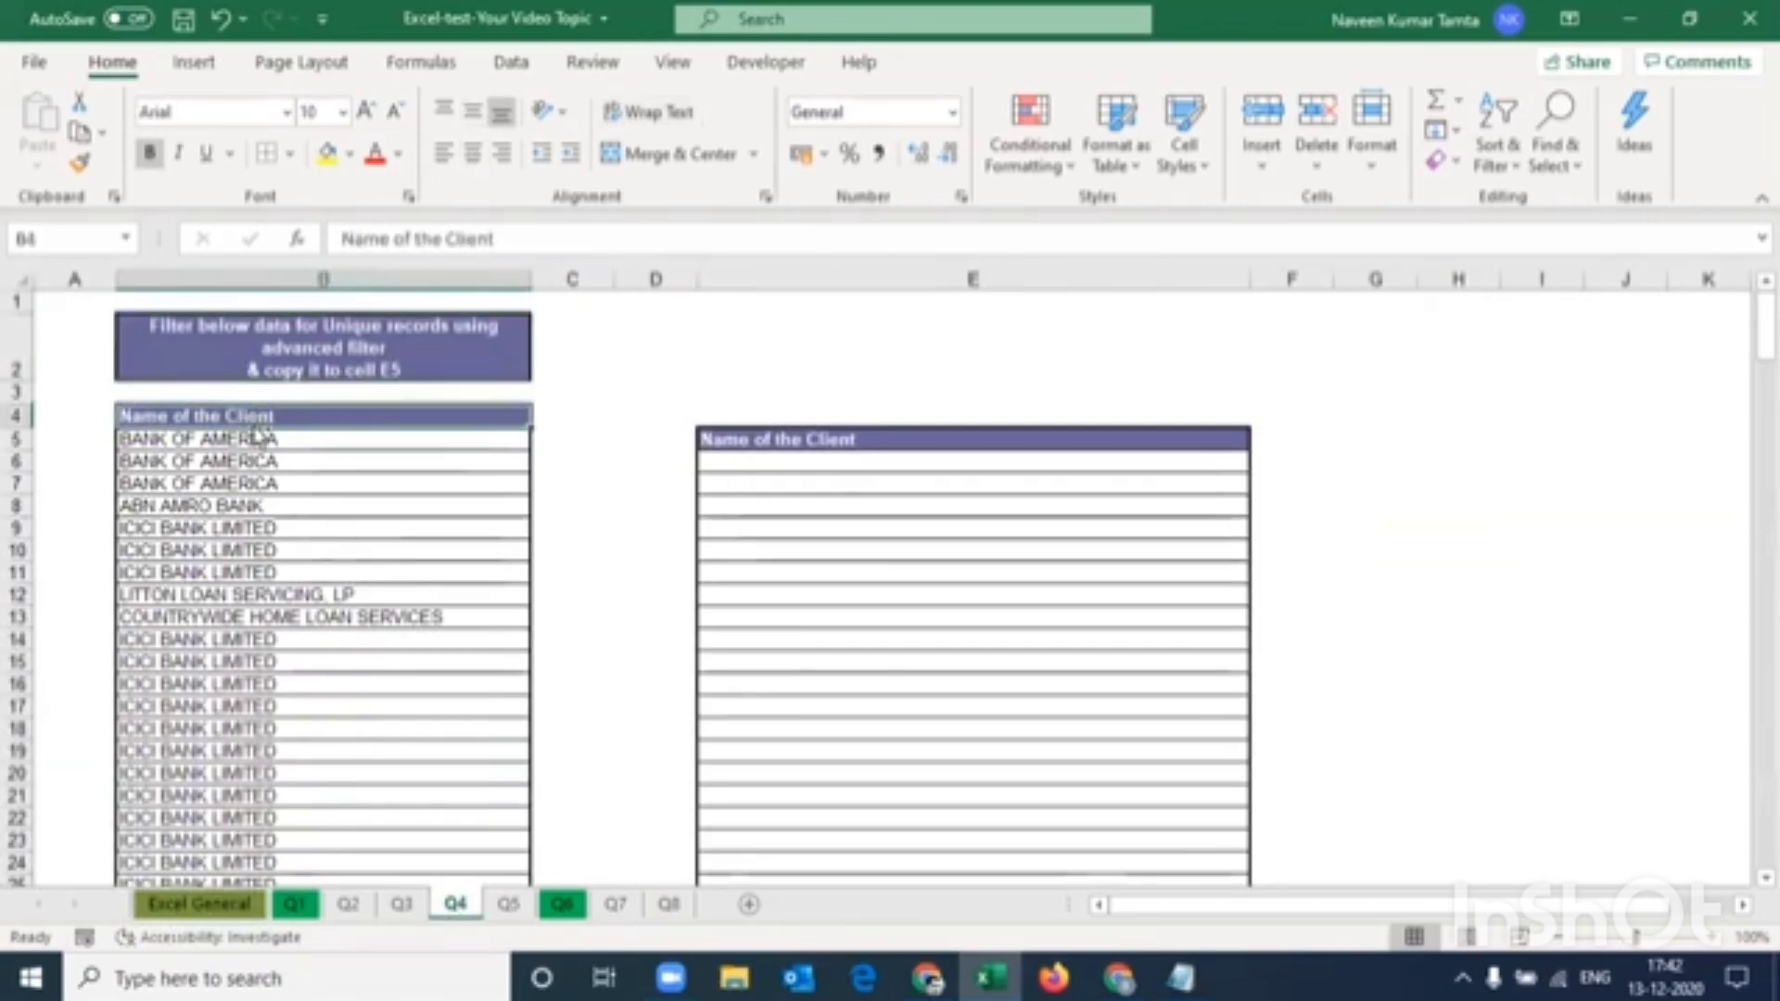
key("ctrl+shift+Down")
key("Up")
key("Up")
key("Up")
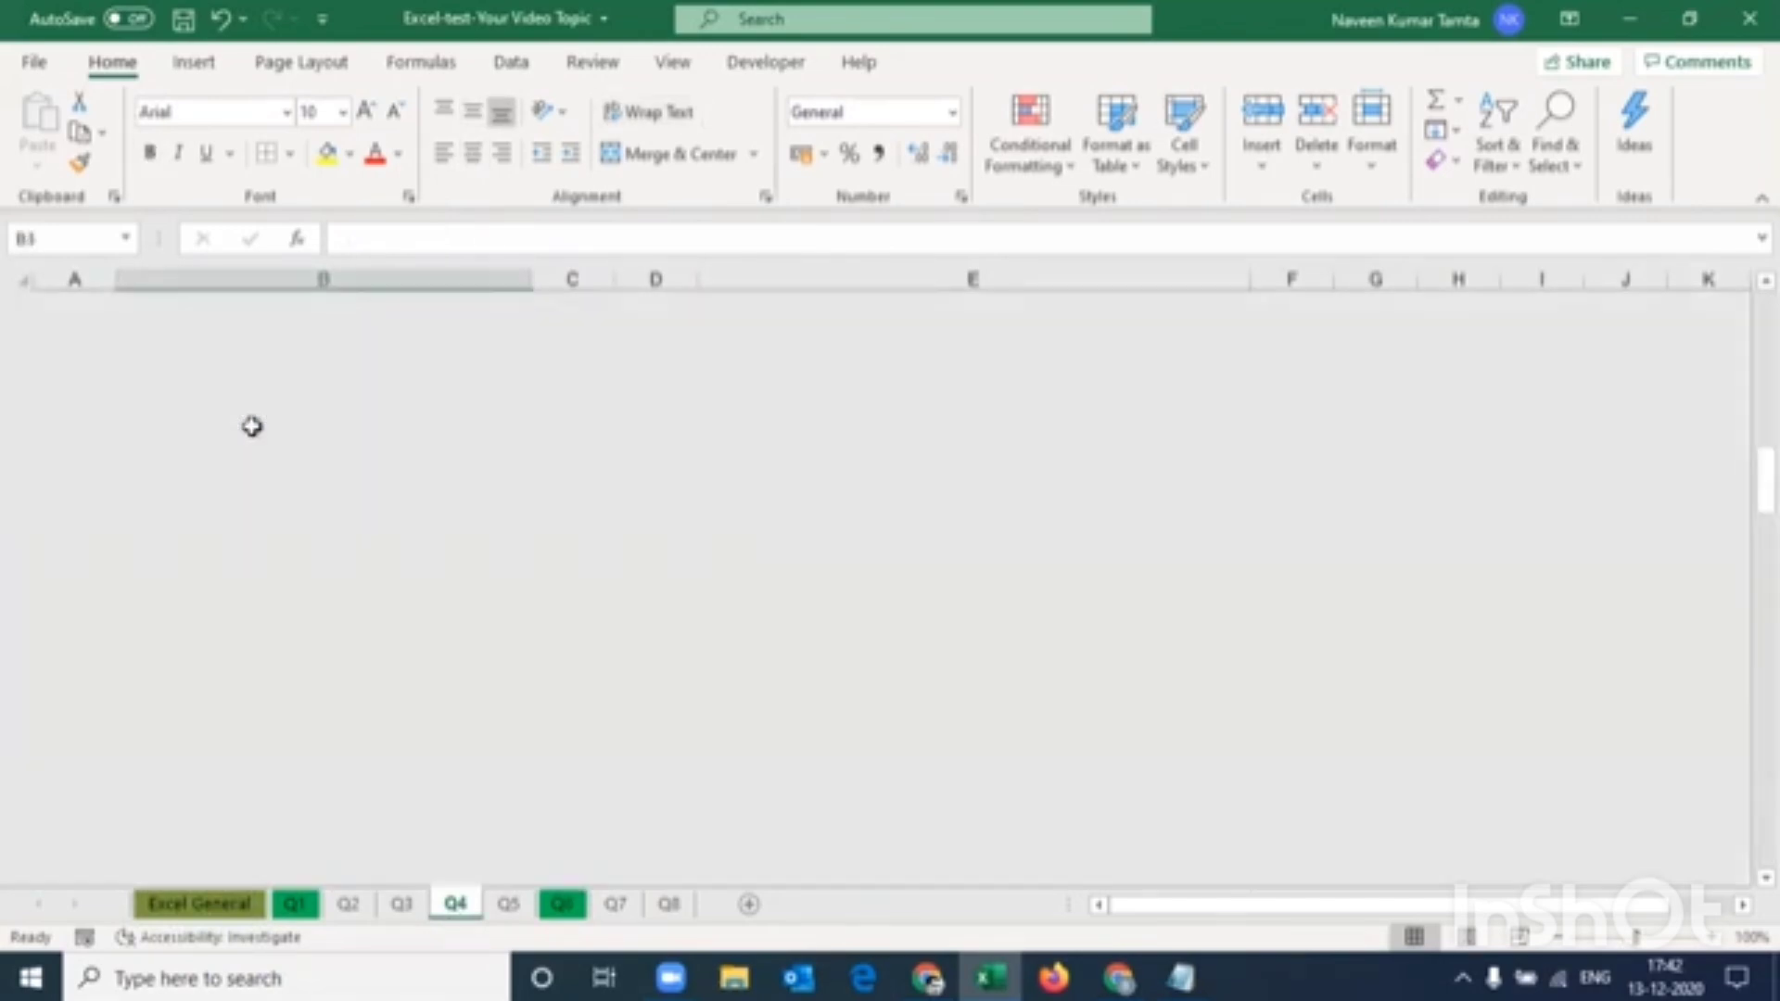
key("Down")
key("Down")
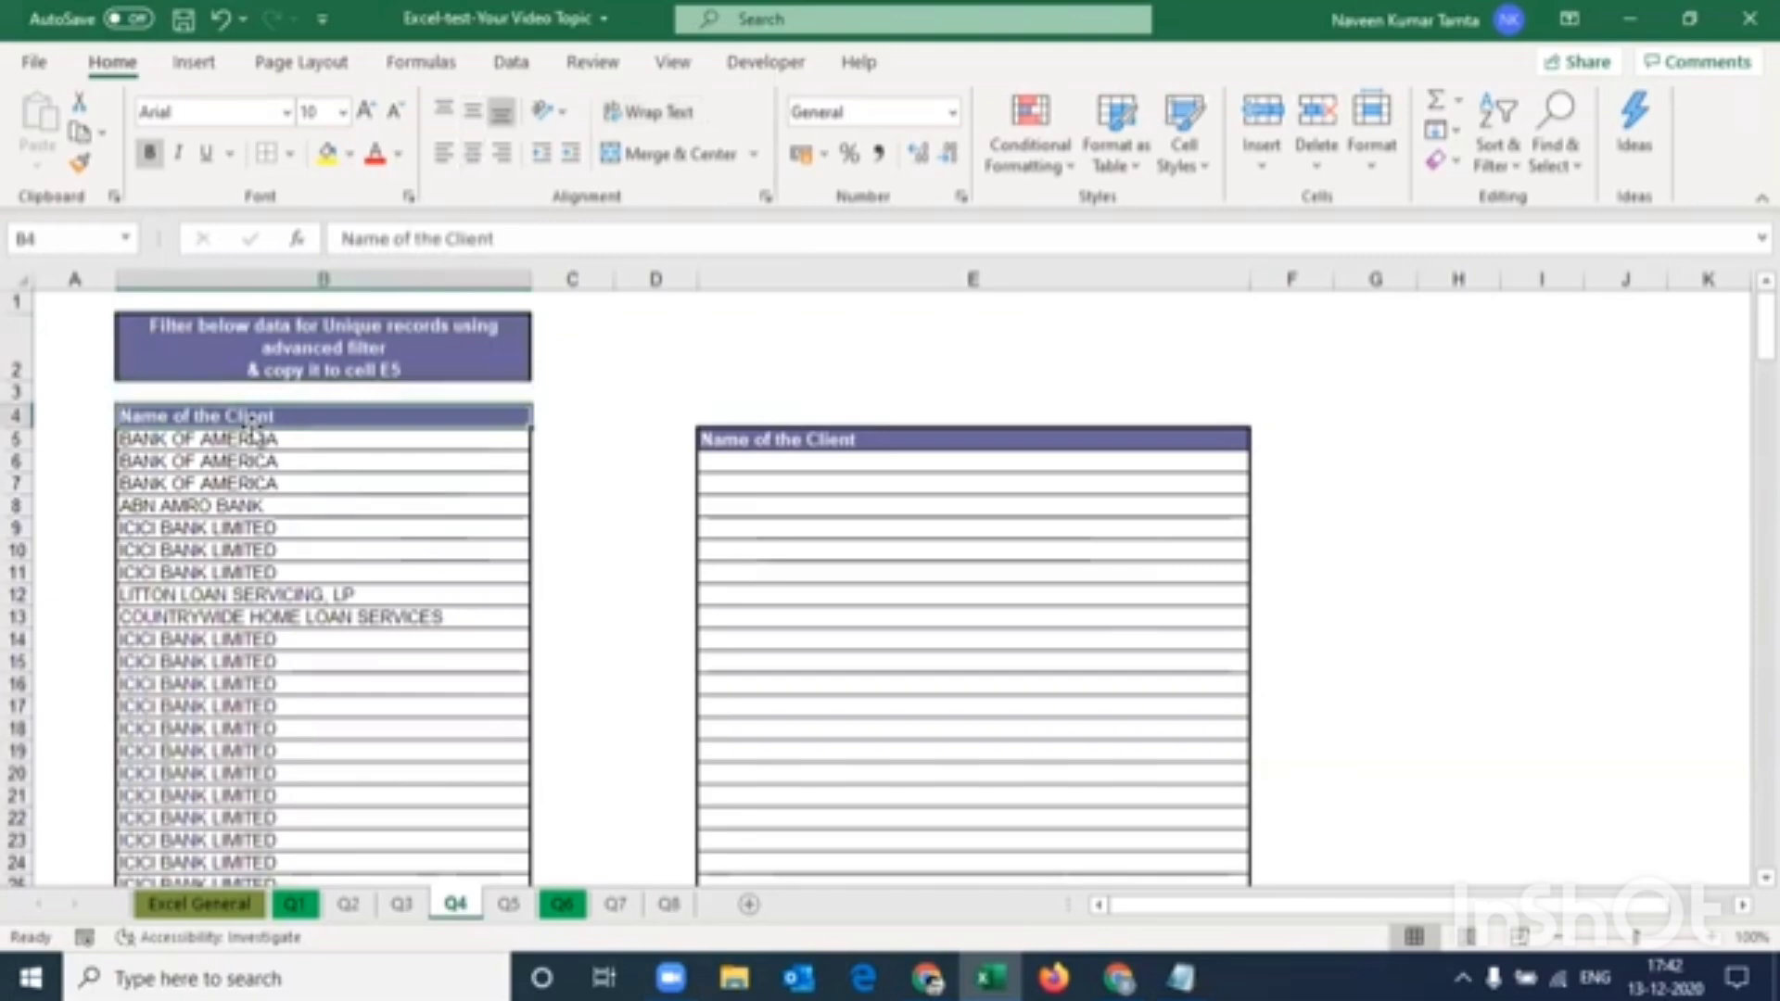
key("Down")
key("shift+Down")
key("shift+Down")
key("shift+Down")
key("shift+Down")
key("shift+Down")
key("shift+Down")
key("shift+Down")
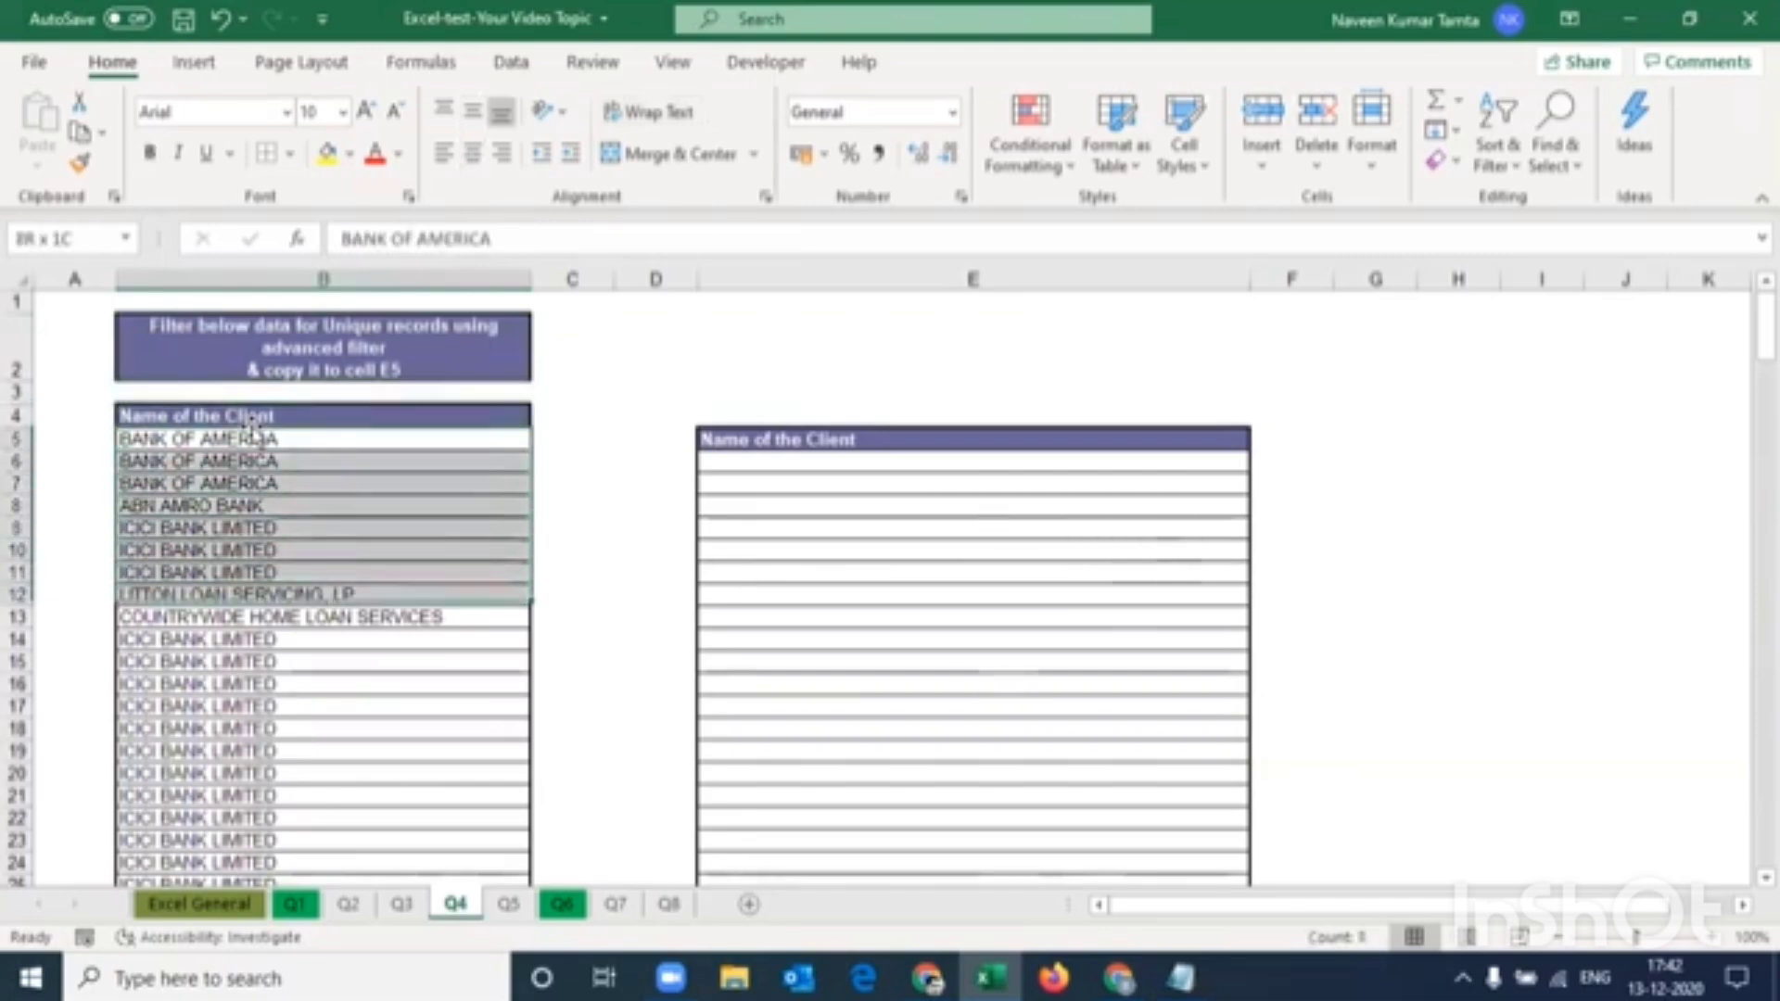
key("shift+Down")
key("Up")
Check the empty output table at E5 against the task instruction in B2
key("Right")
key("Right")
key("Right")
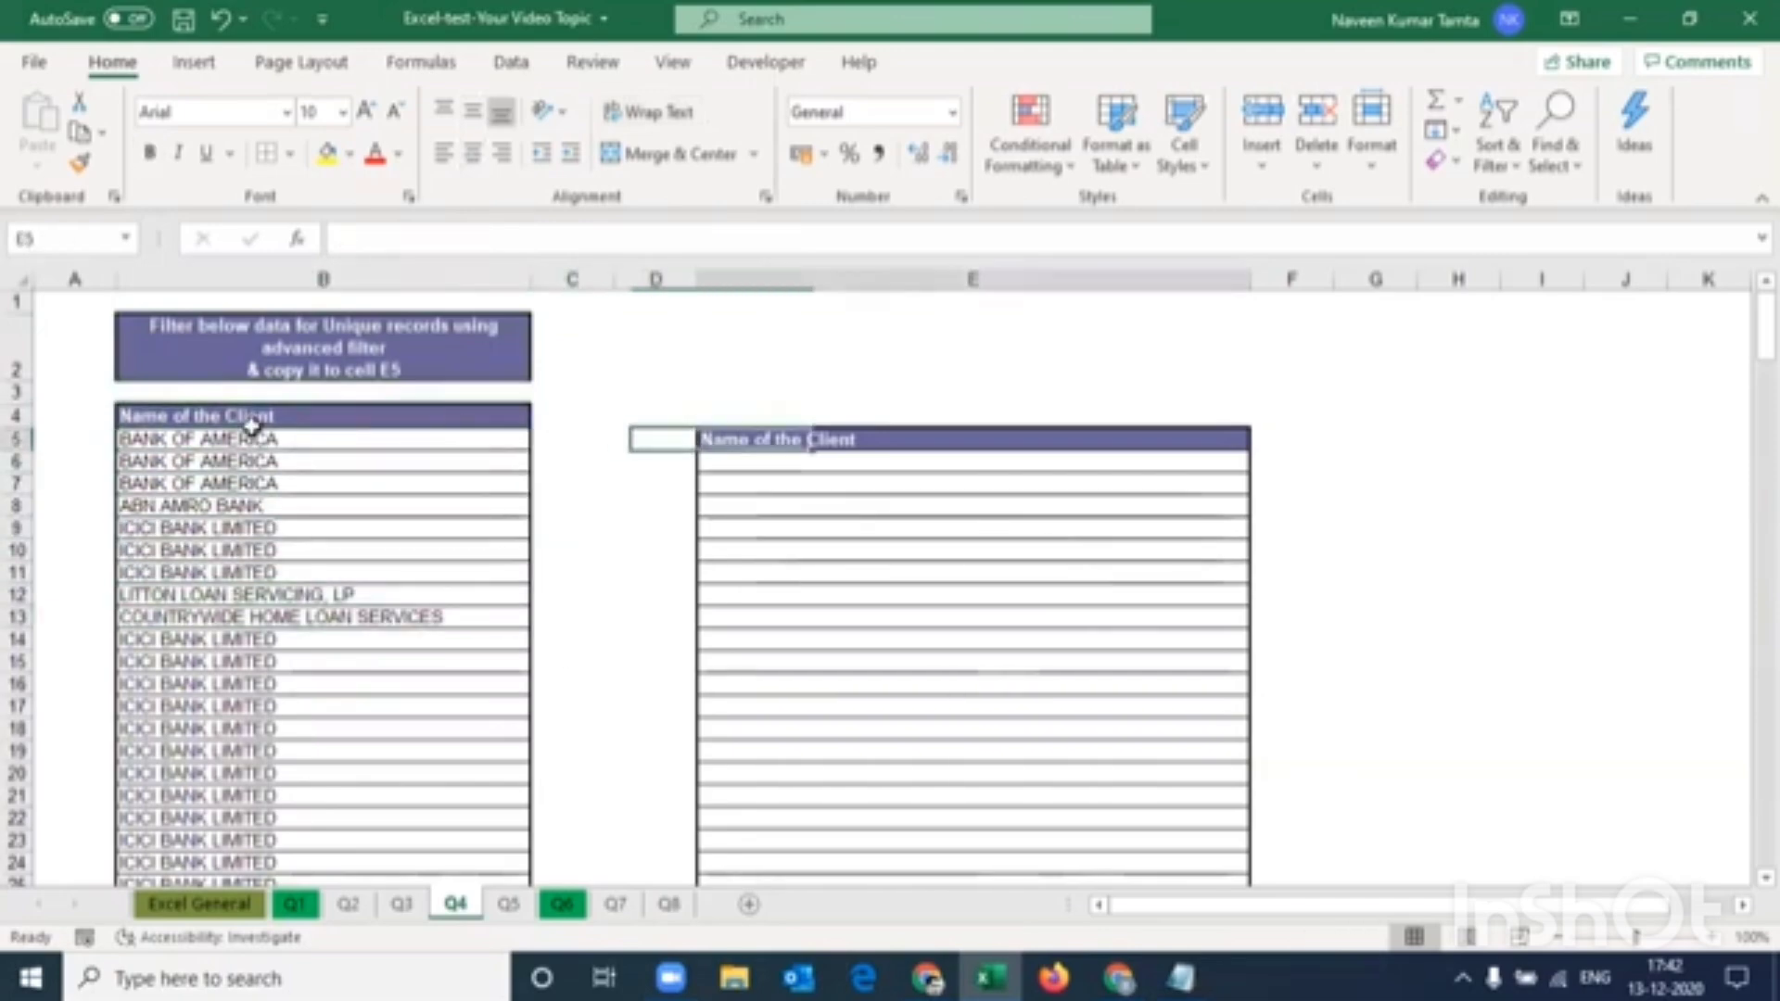
key("Down")
key("Up")
key("Up")
key("Left")
key("Left")
key("Left")
key("Up")
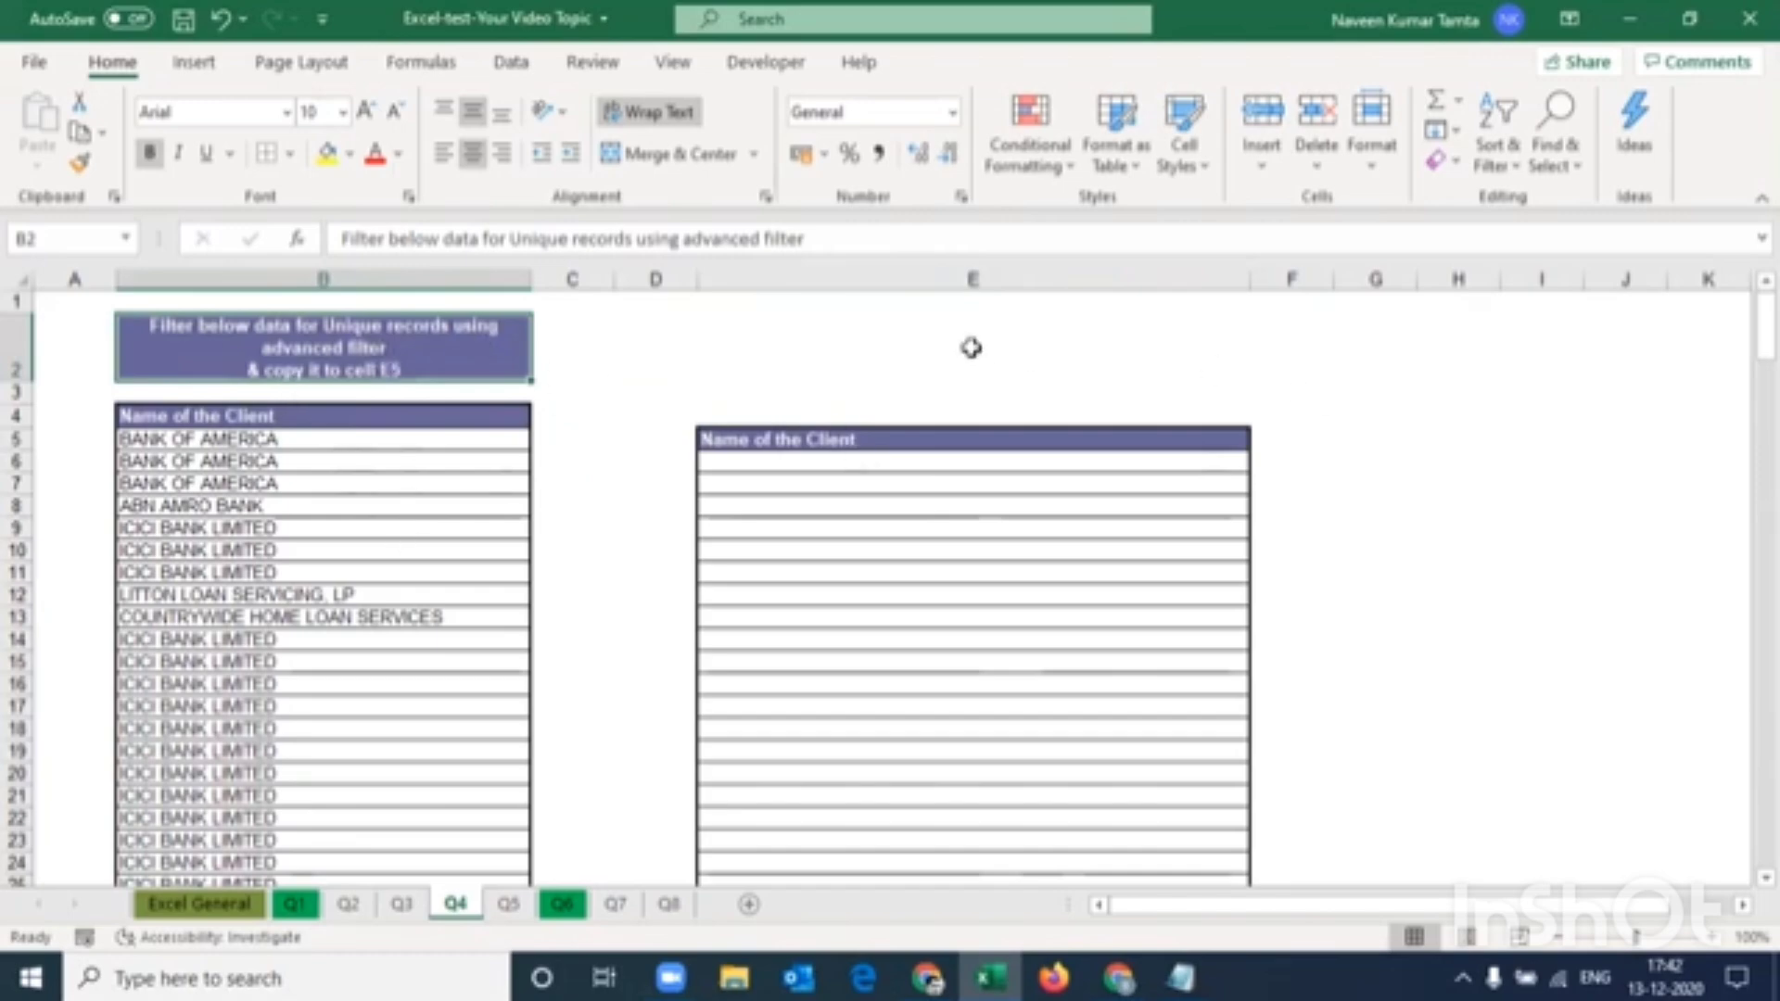
Add the bold note "Advanced Filter = Alt DFA" in cell E2
left_click(864, 343)
type("Ad")
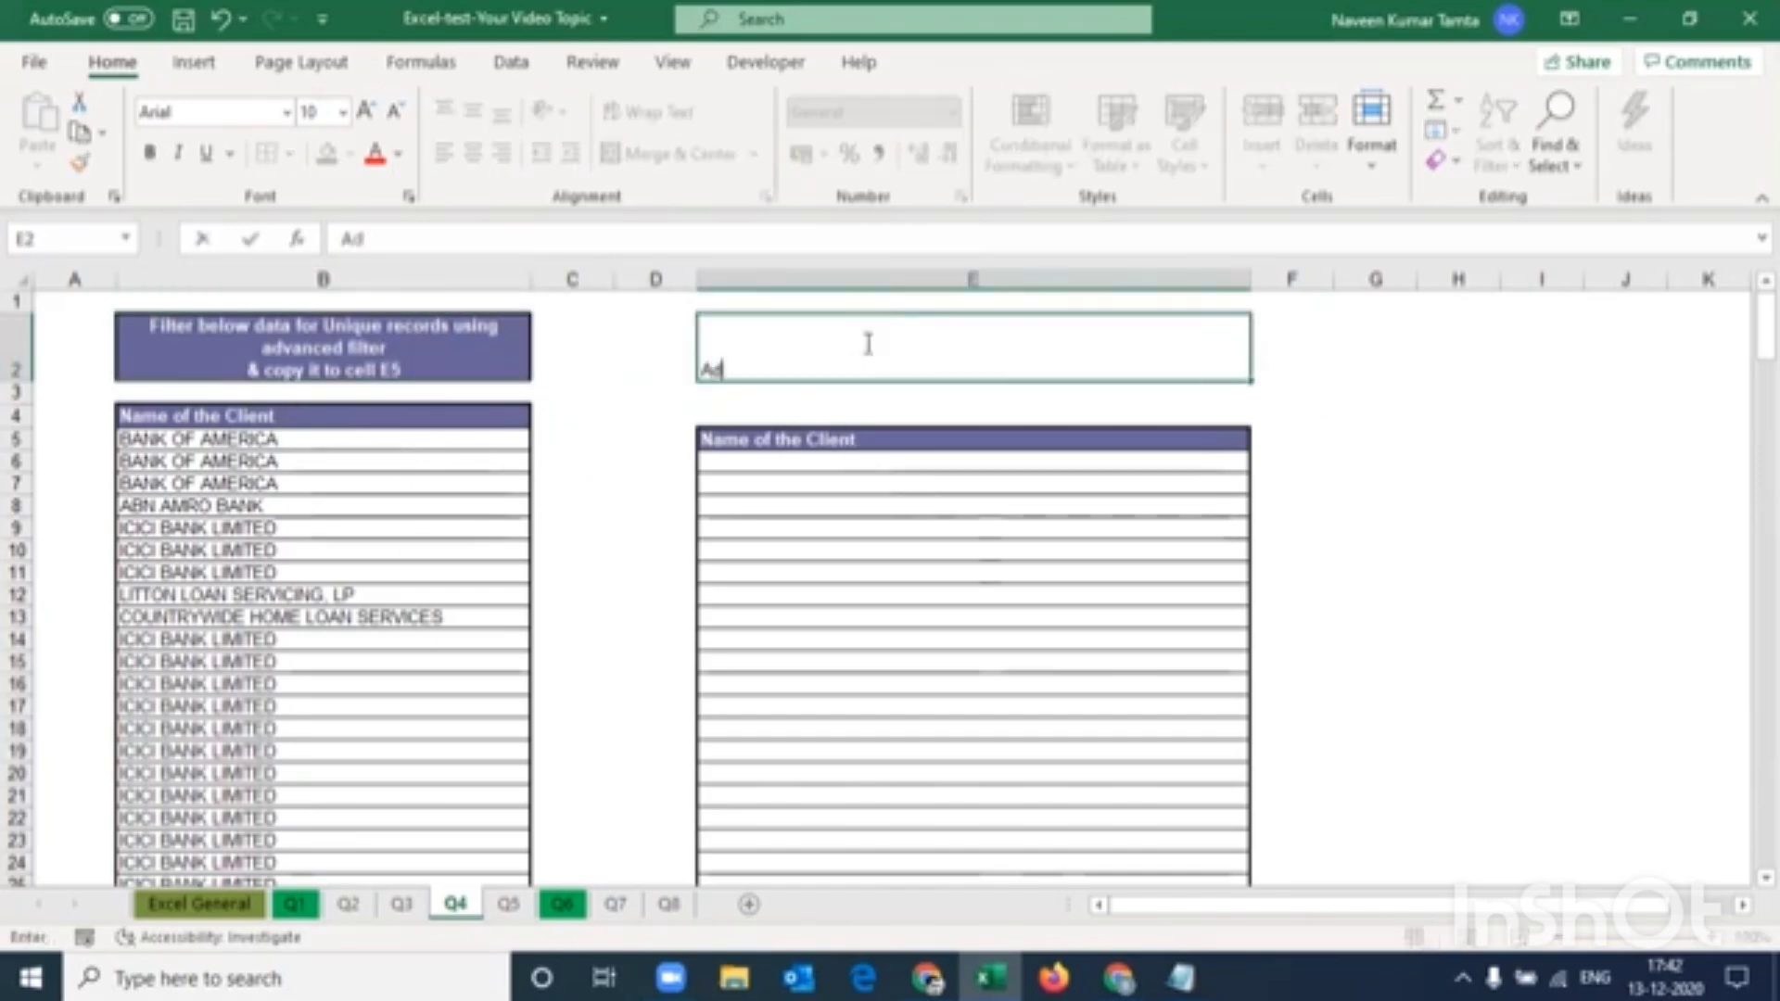
type("vanedced")
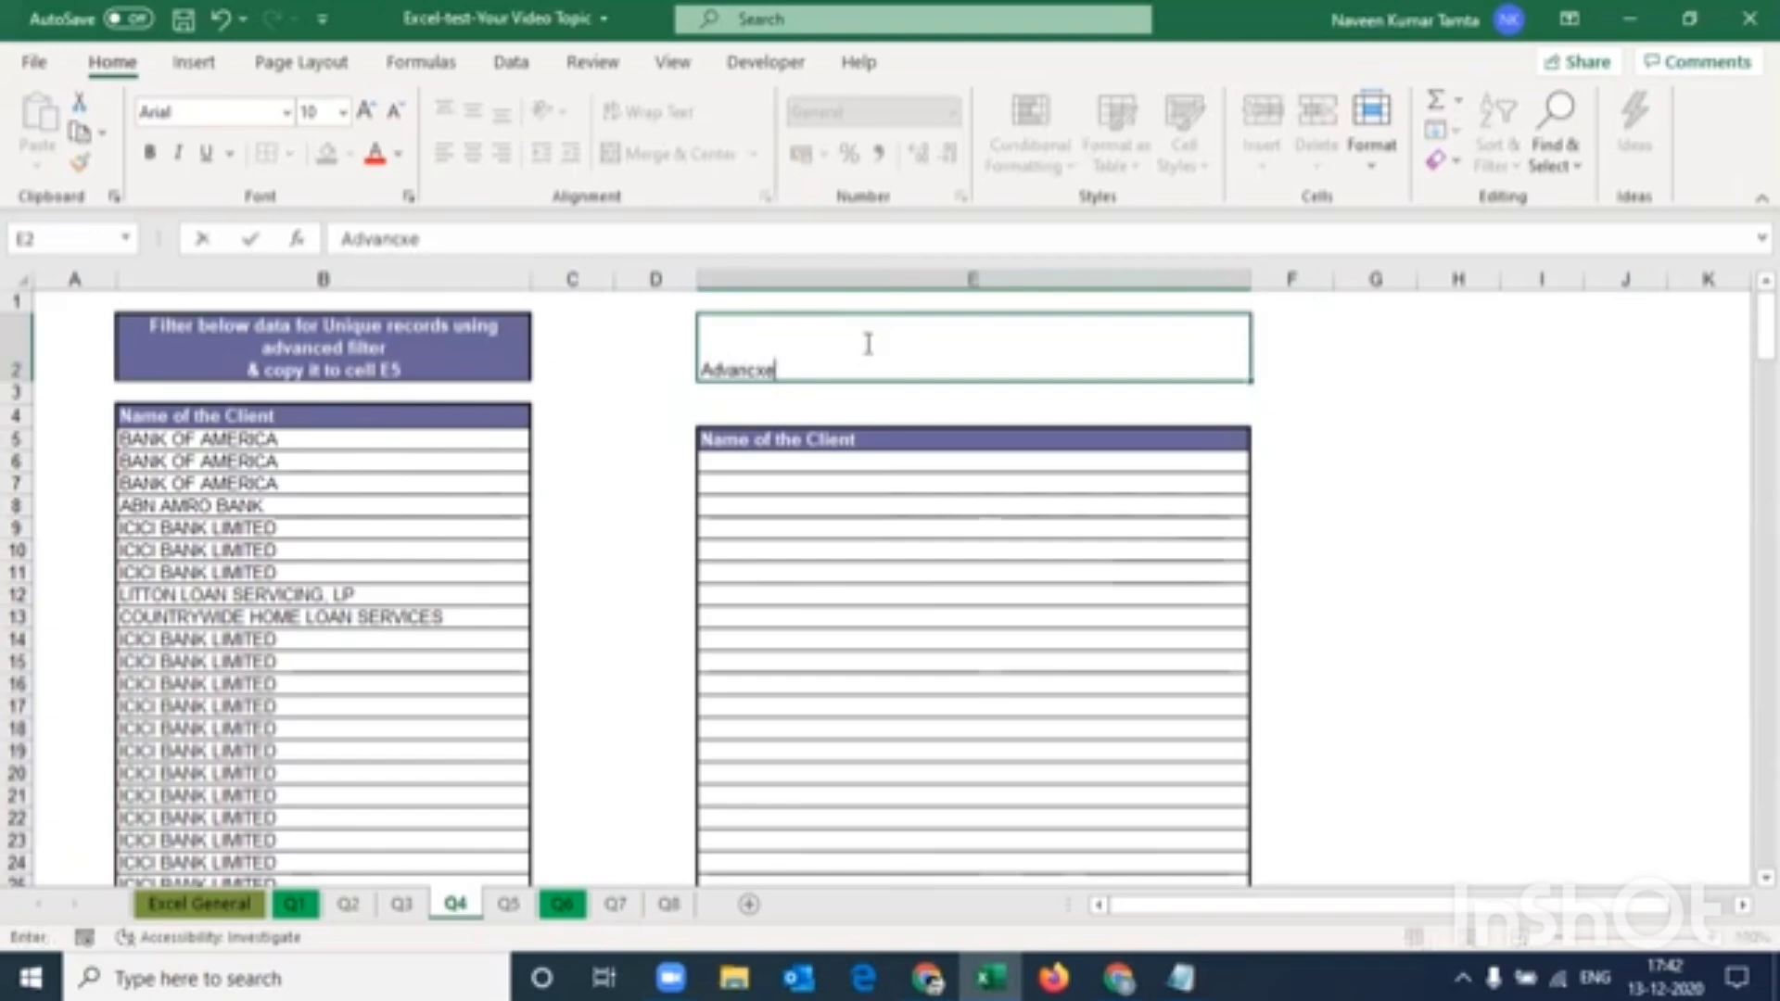
type("tee")
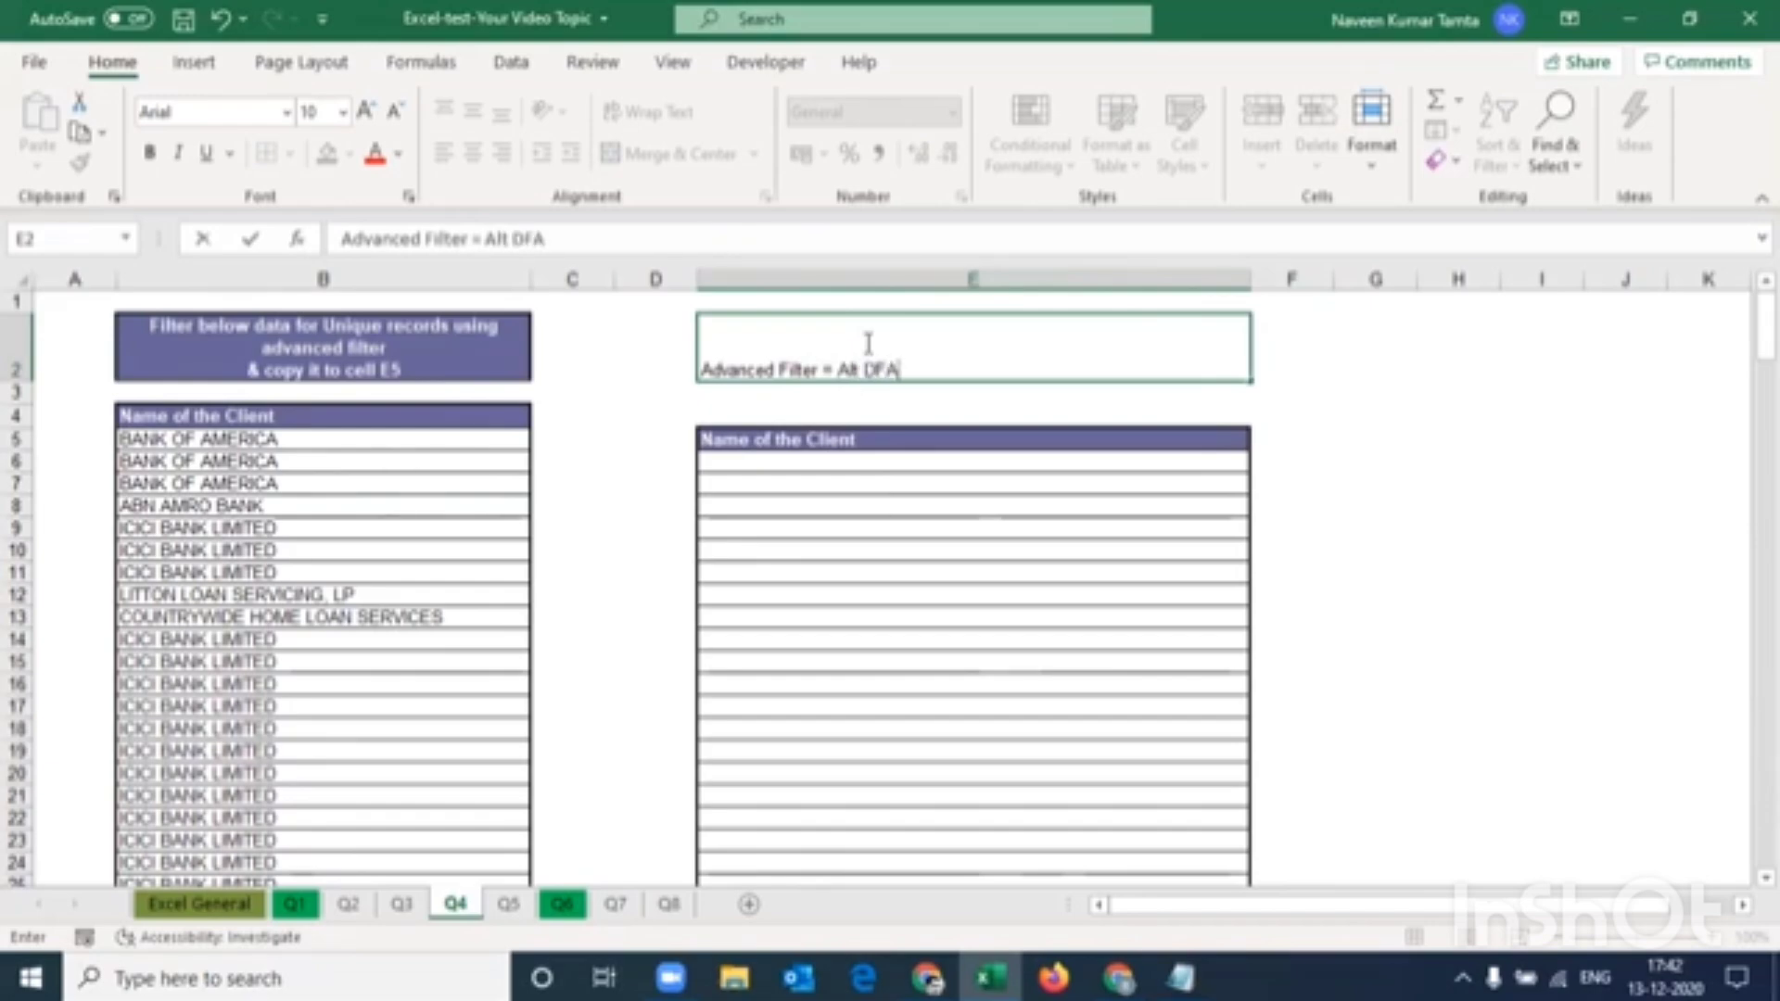
key("Return")
key("Up")
key("ctrl+b")
key("Down")
key("Down")
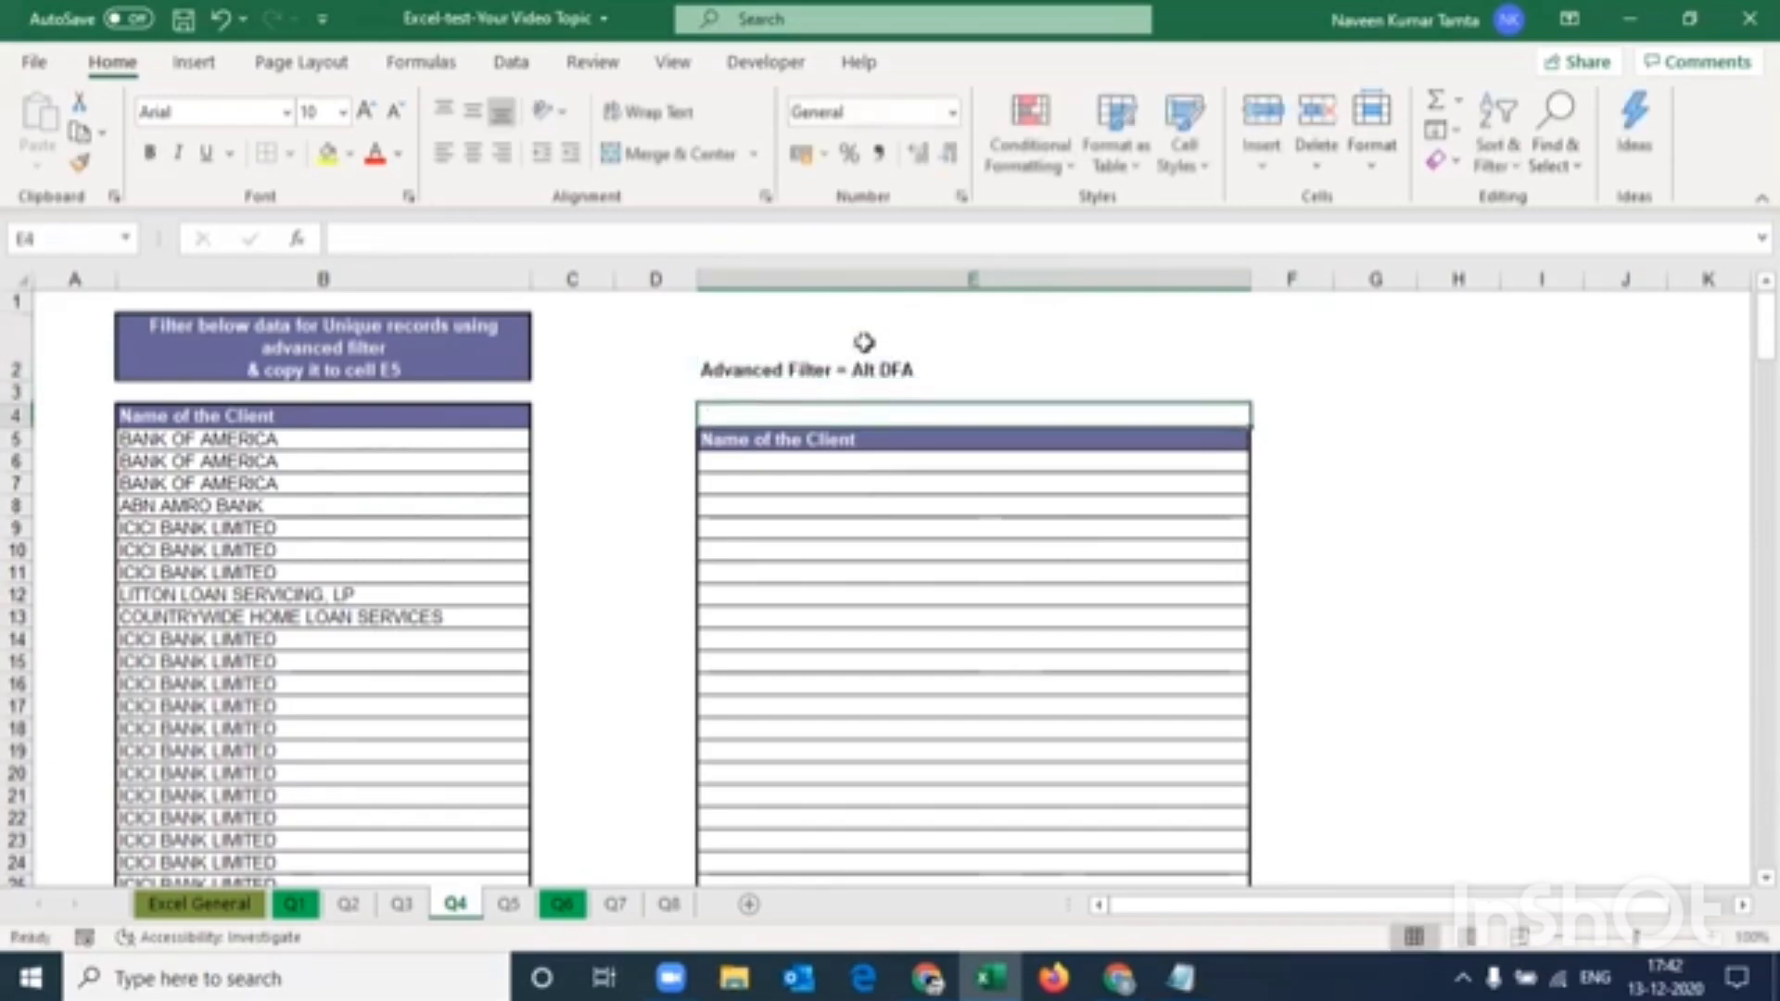
key("Up")
key("Up")
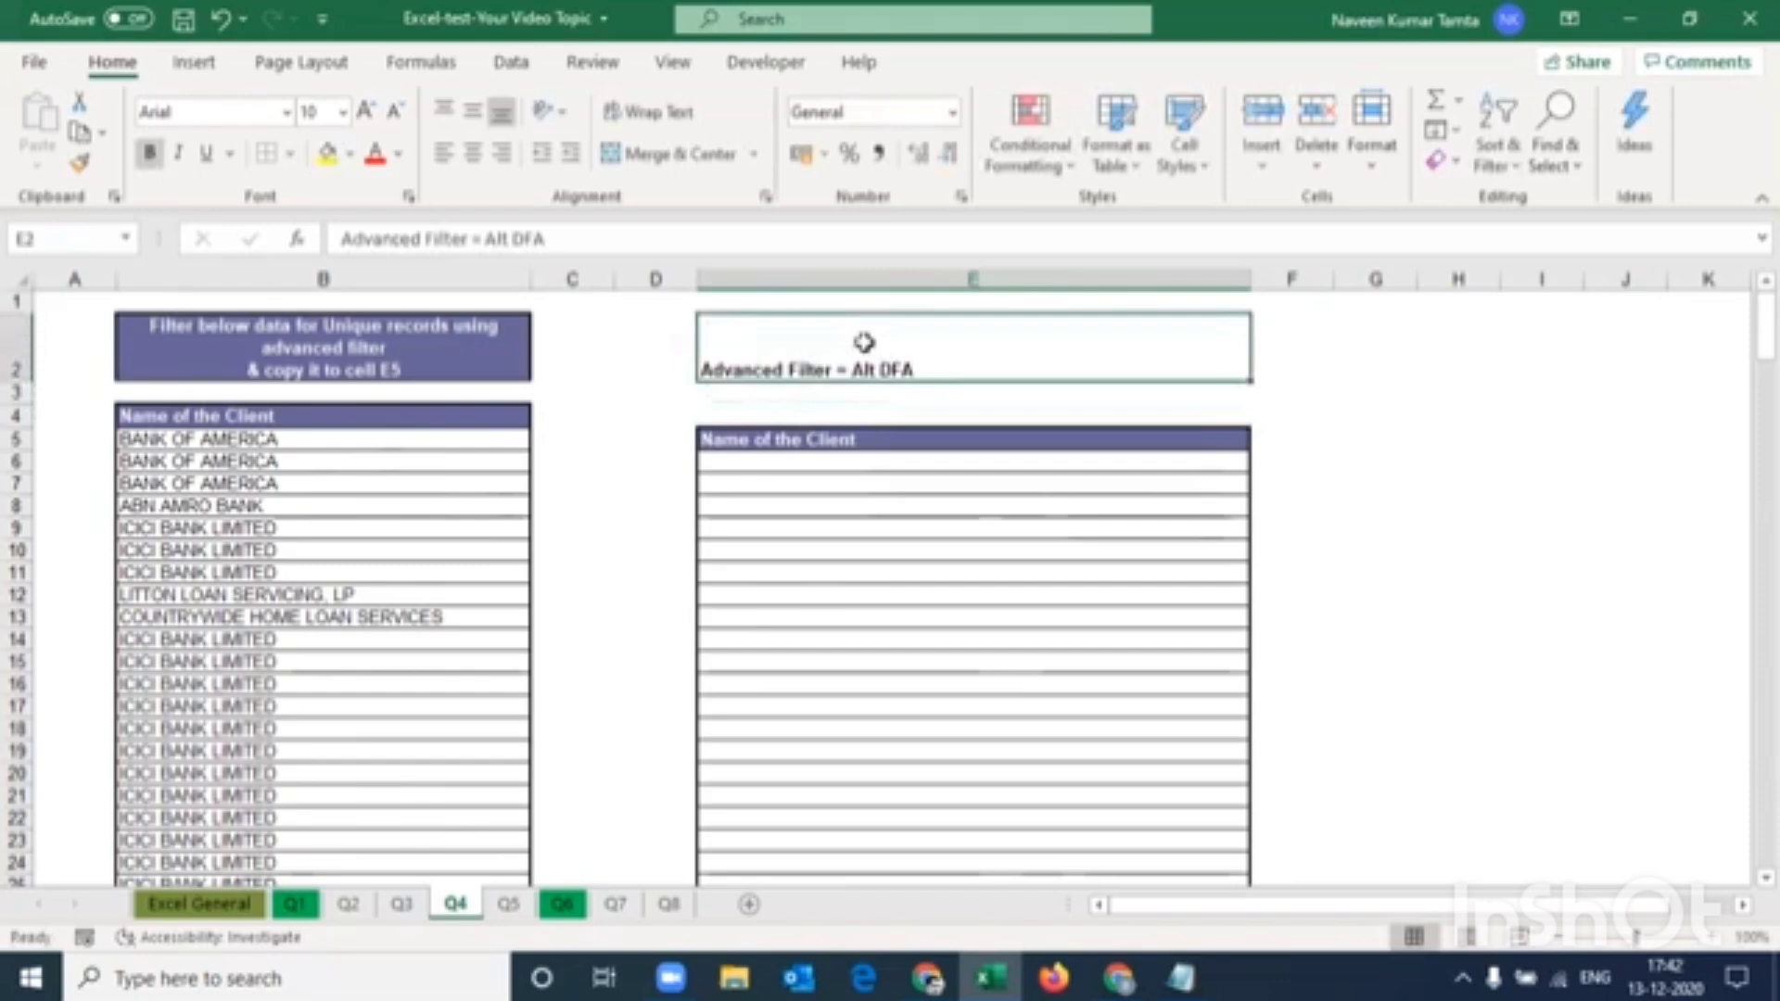
key("Down")
key("Down")
key("Down")
key("Left")
key("Left")
key("Left")
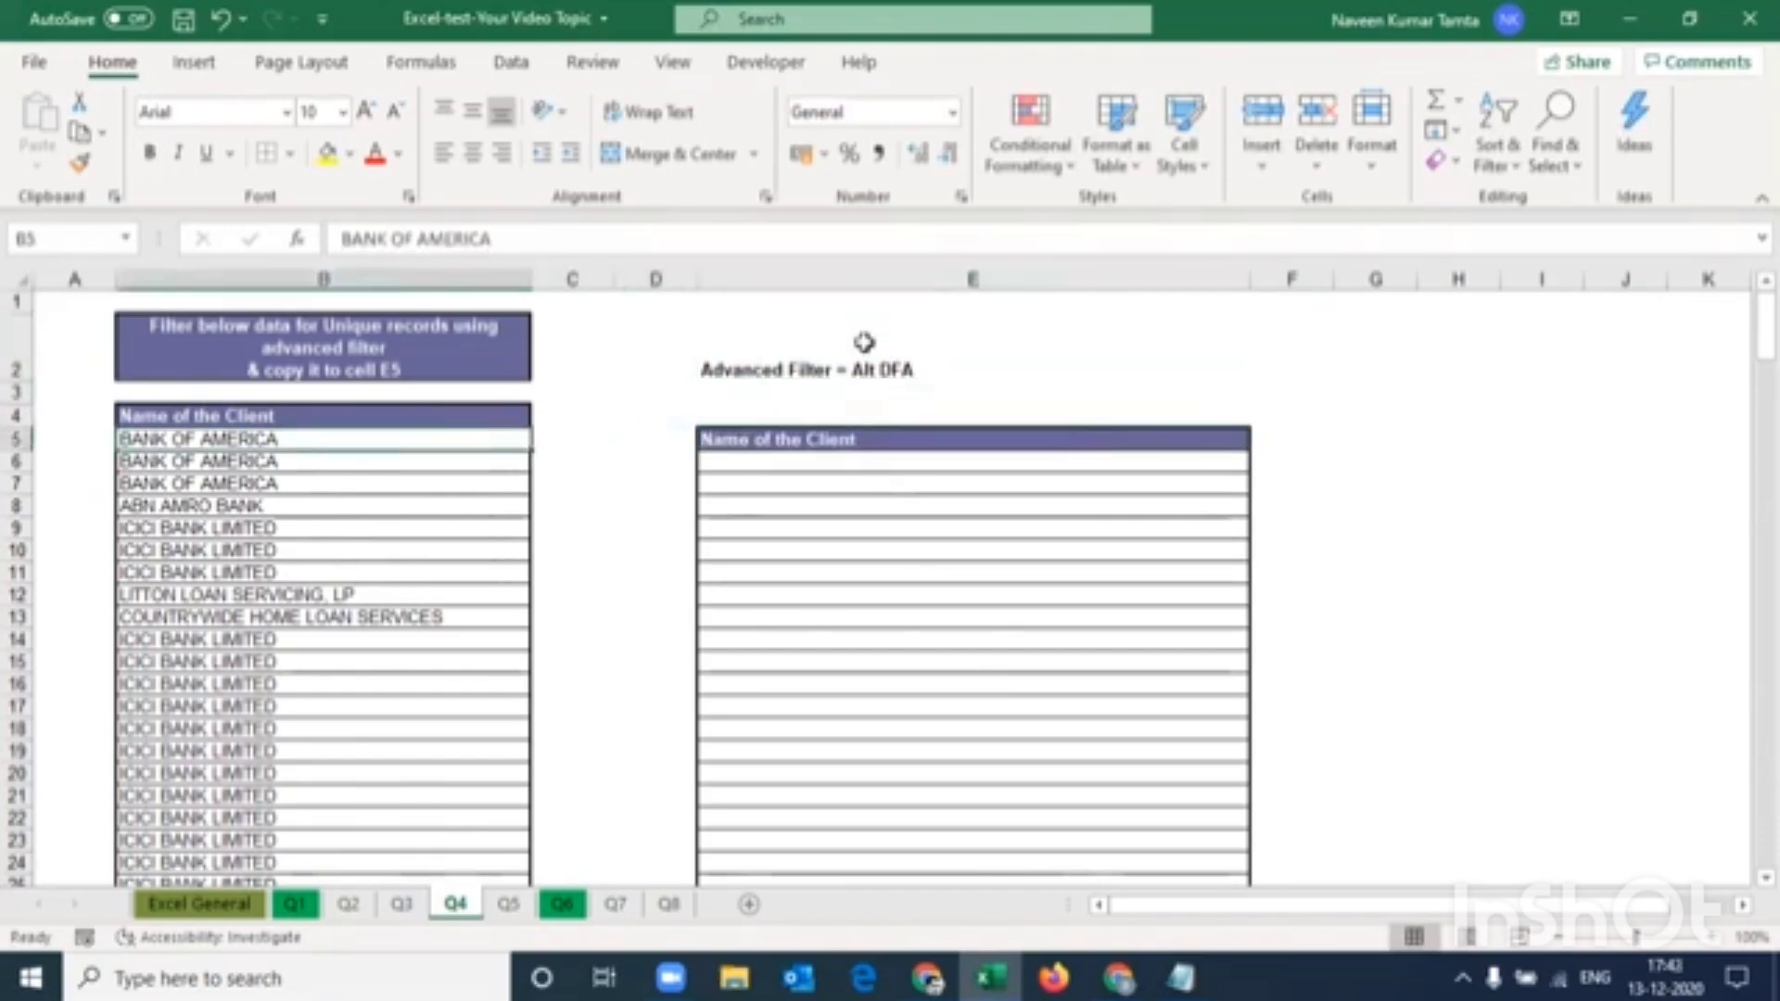
key("alt+d")
key("f")
key("a")
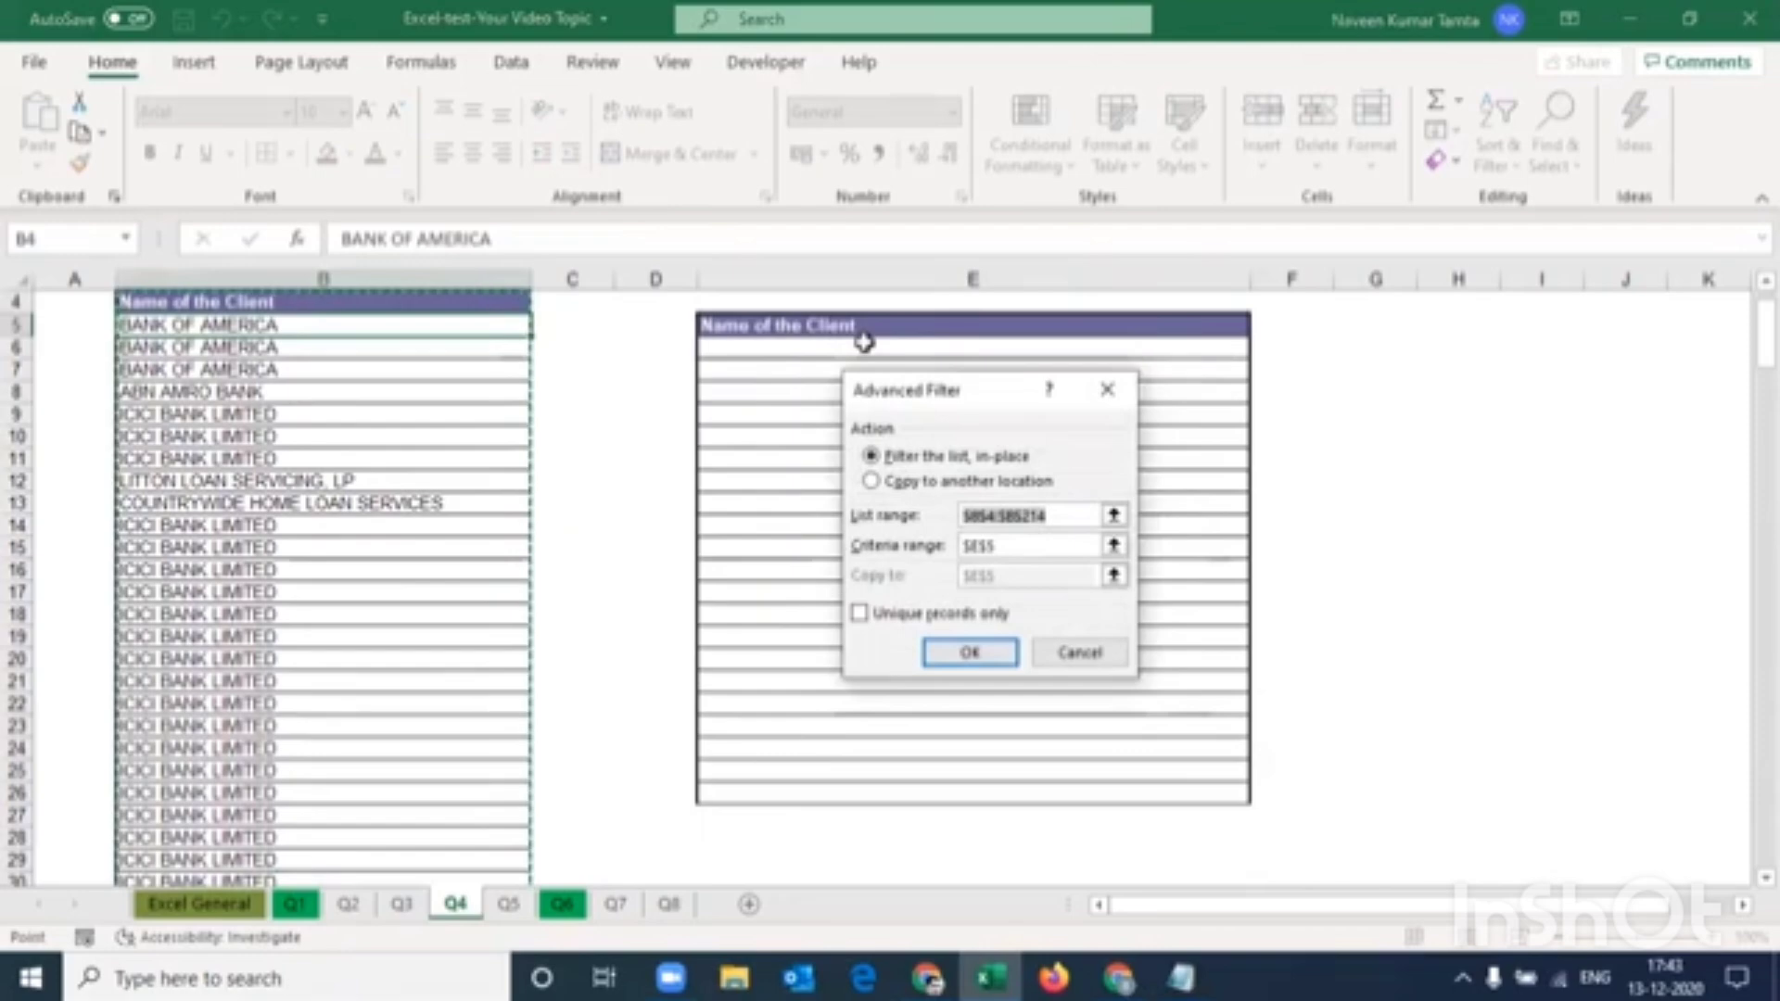
key("BackSpace")
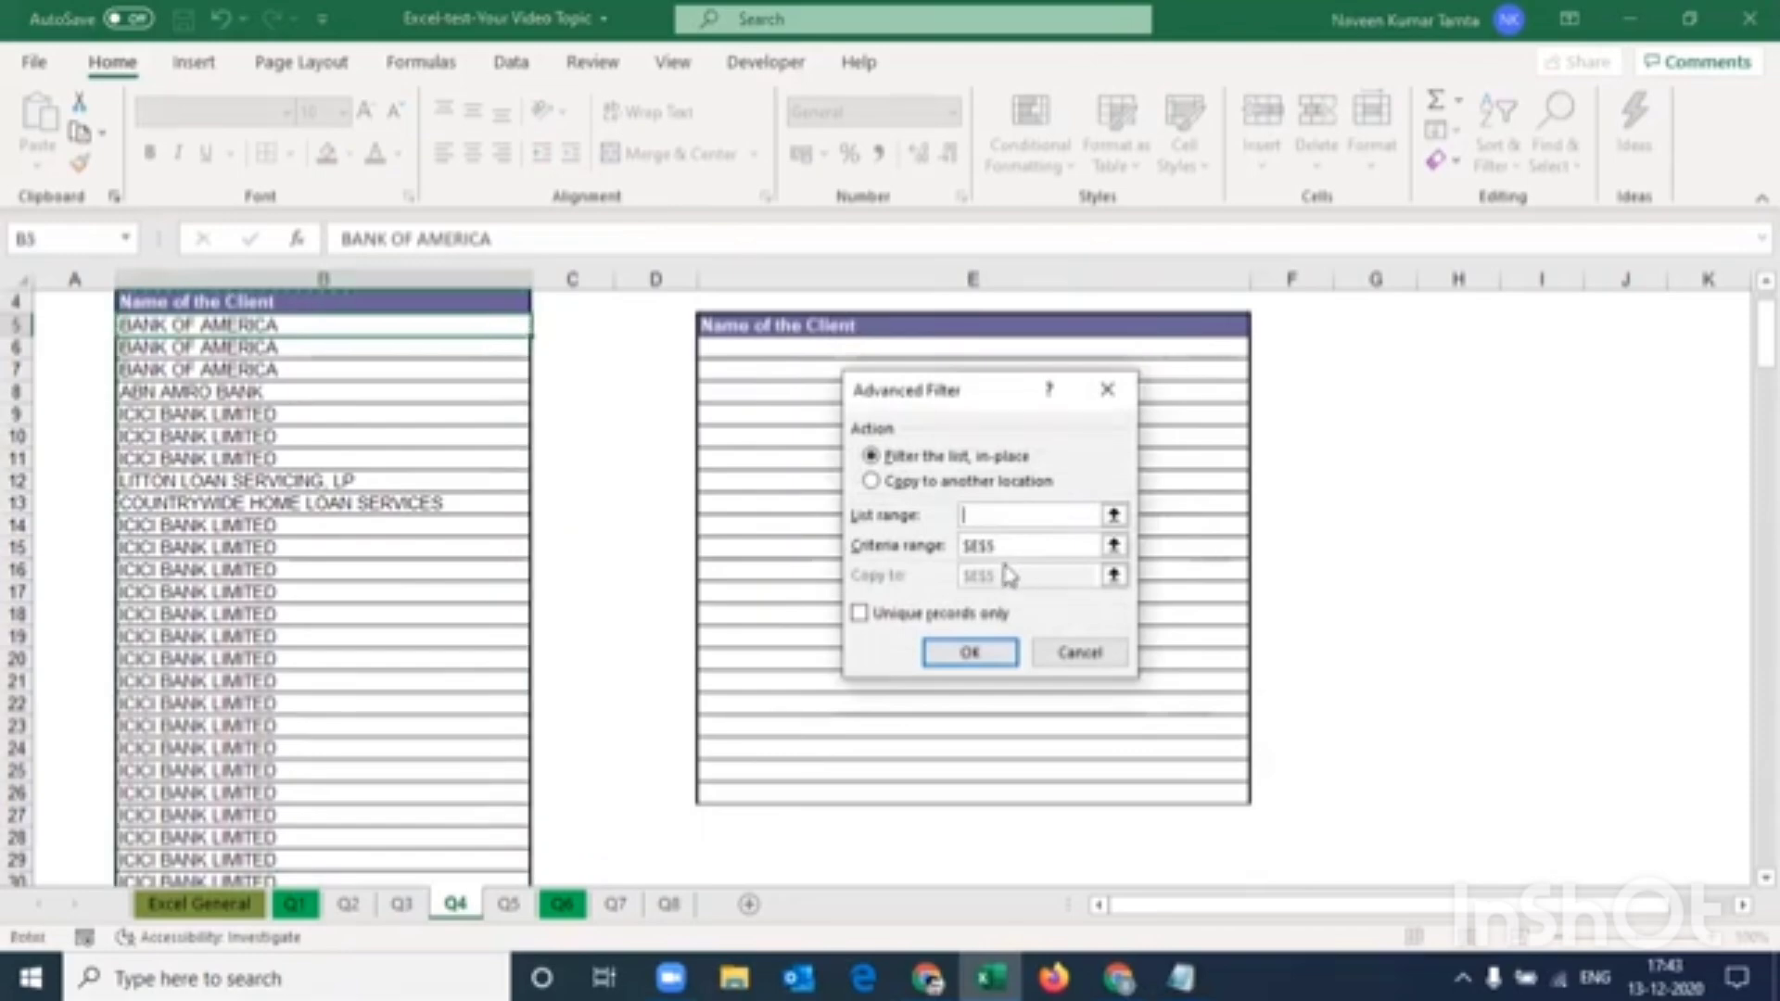
key("Tab")
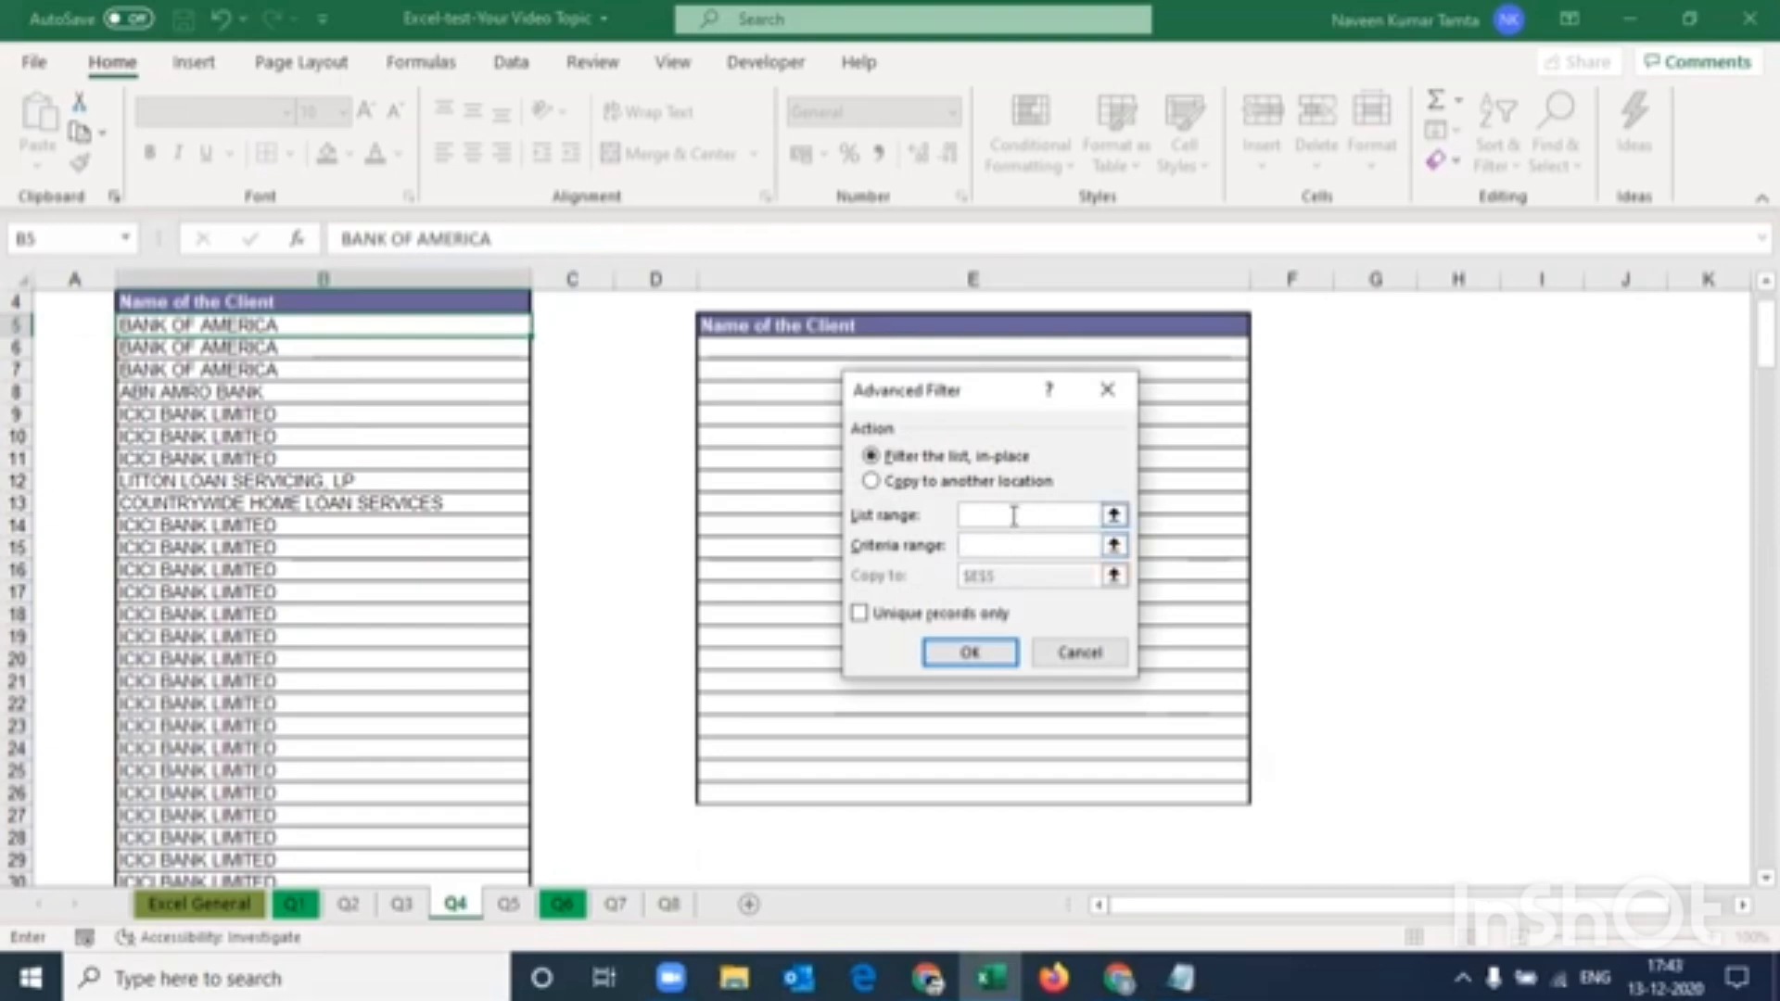
key("Escape")
Start an Advanced Filter from header B4 on the client list B4:B214 and choose to copy to another location
left_click(390, 309)
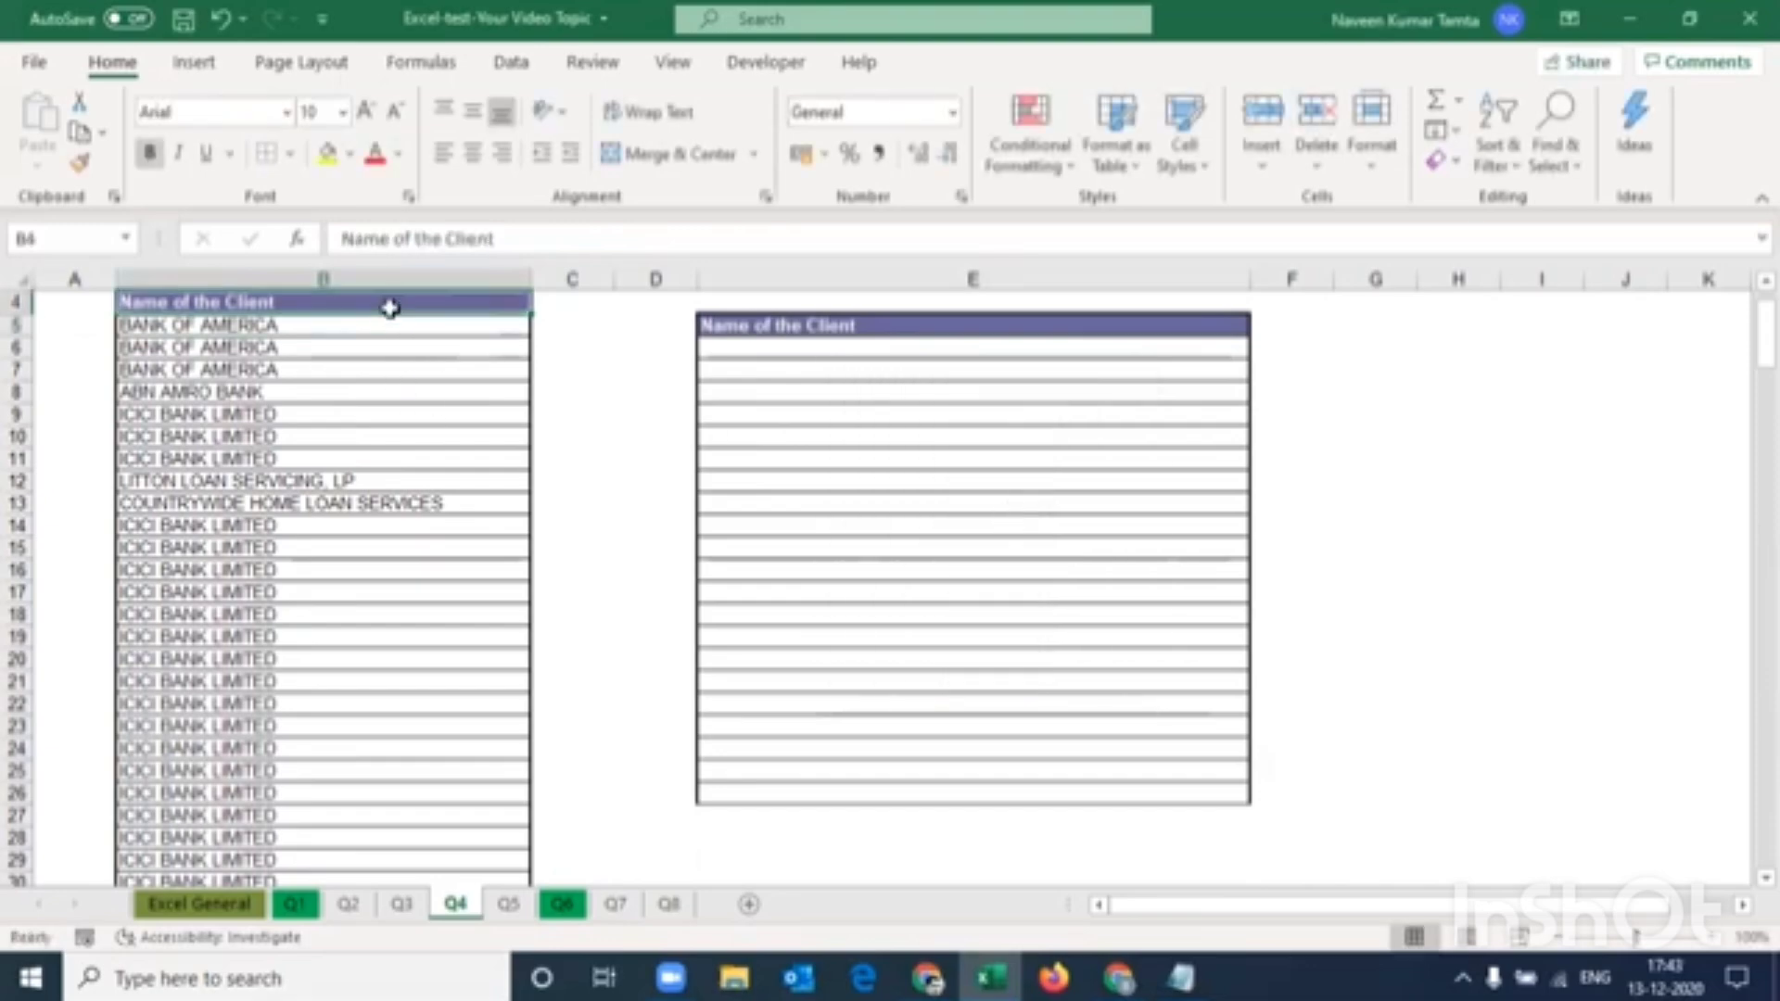
key("alt+d")
key("f")
key("a")
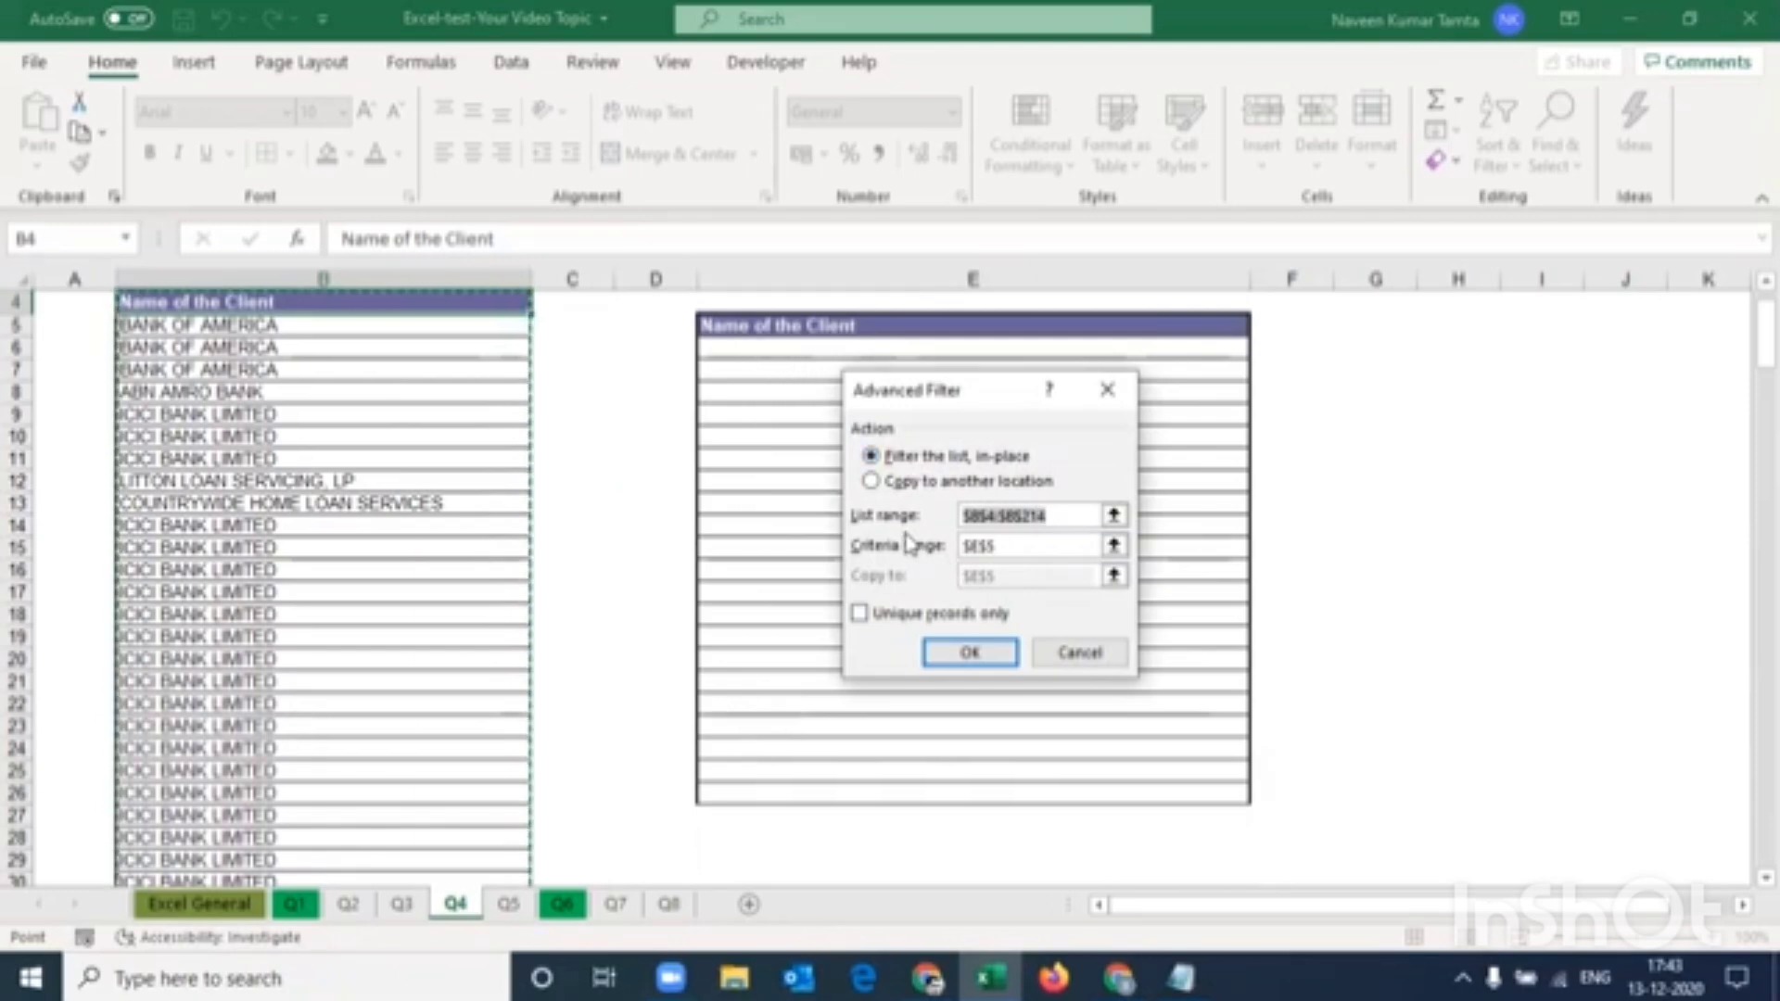
left_click(871, 481)
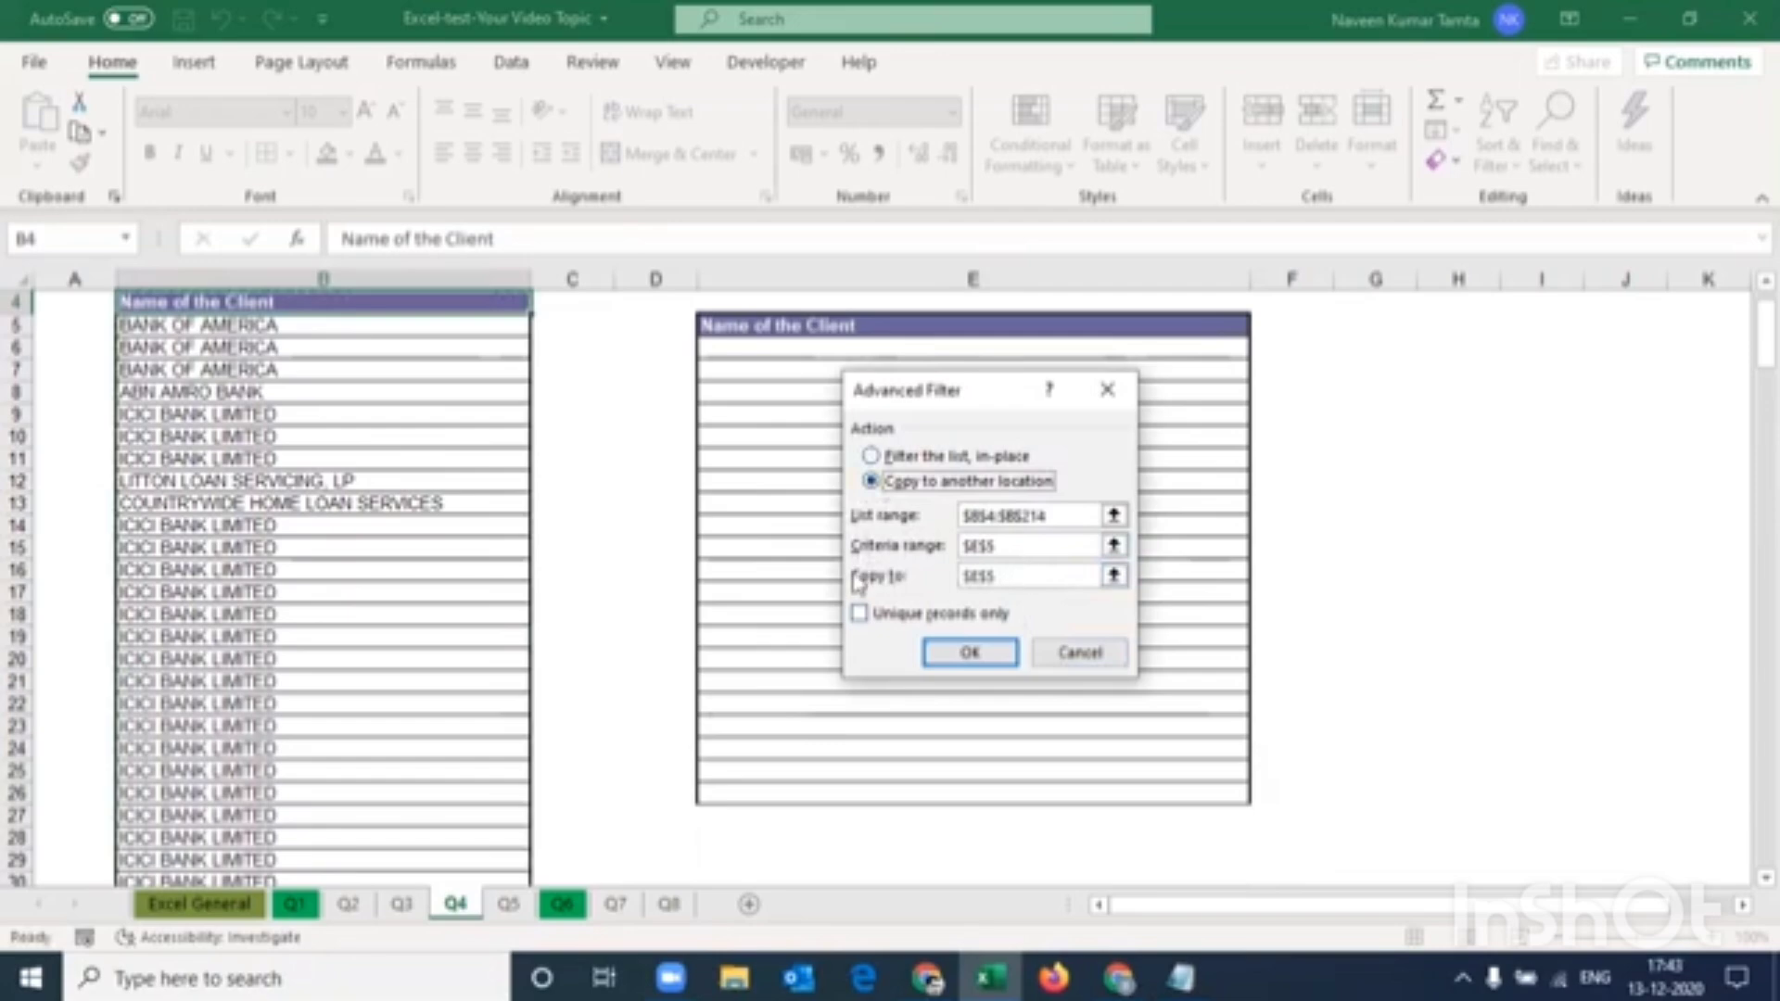
Replace the filter's criteria range with B4:B214 and move the dialog clear of the E5 header
left_click(1001, 547)
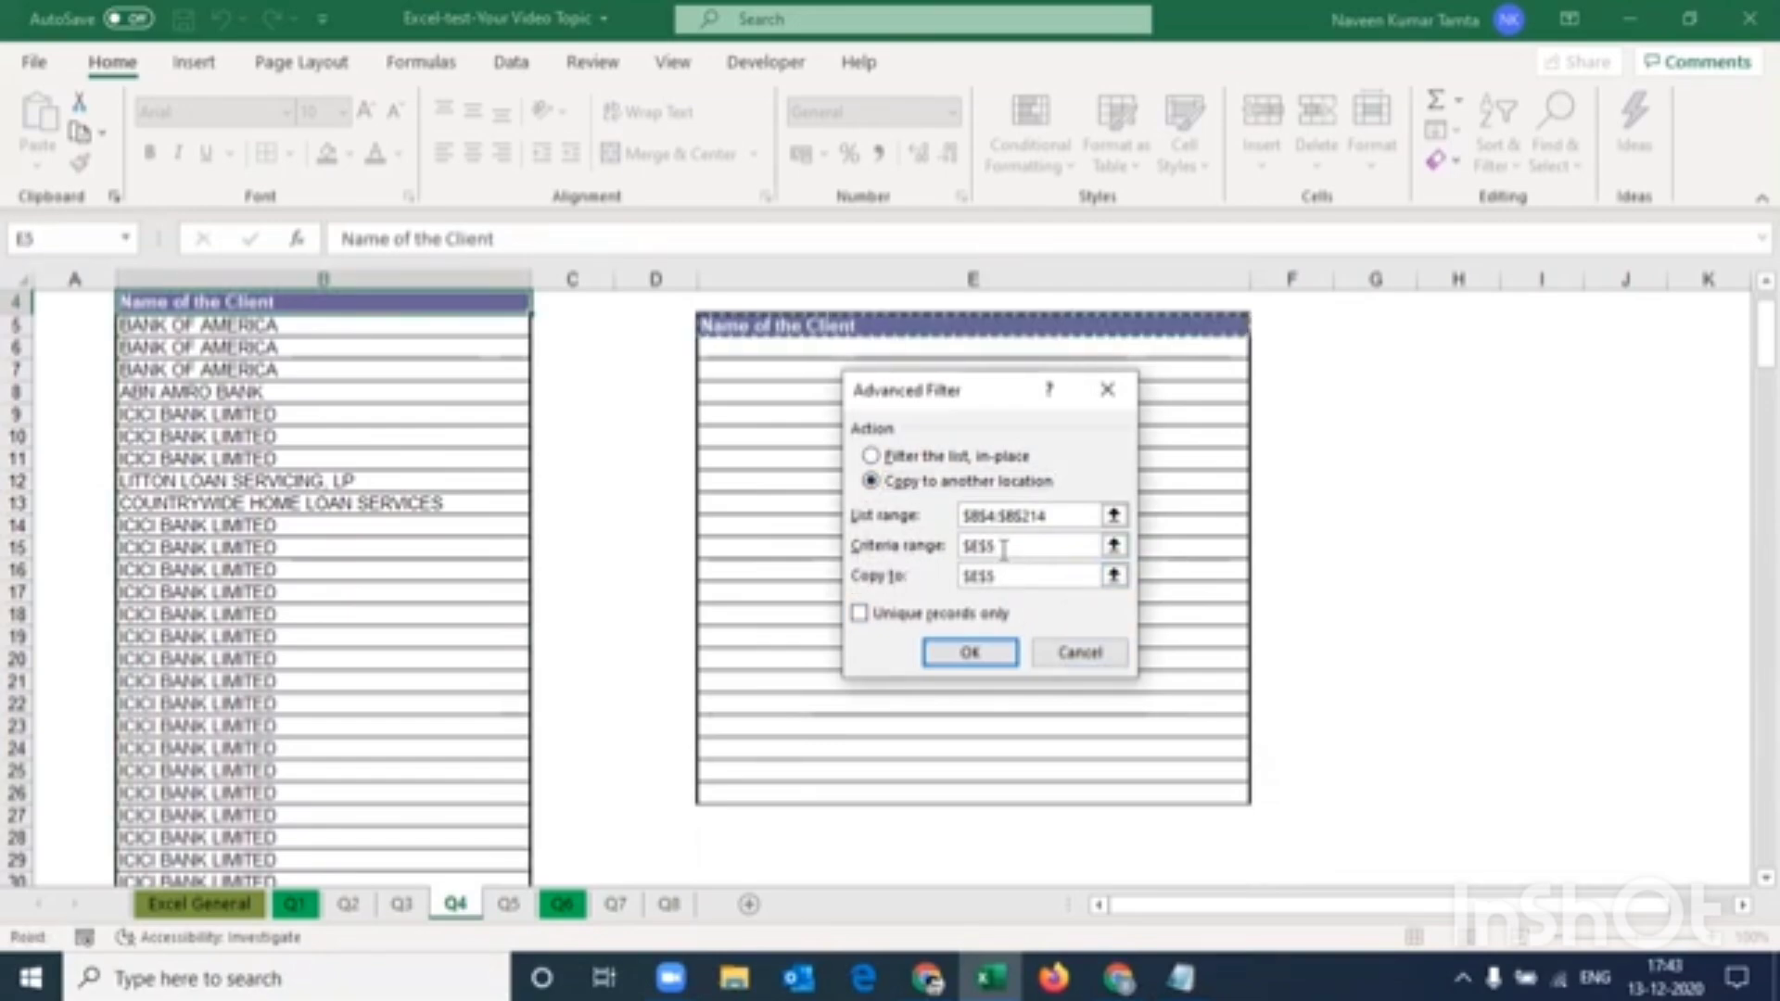
key("BackSpace")
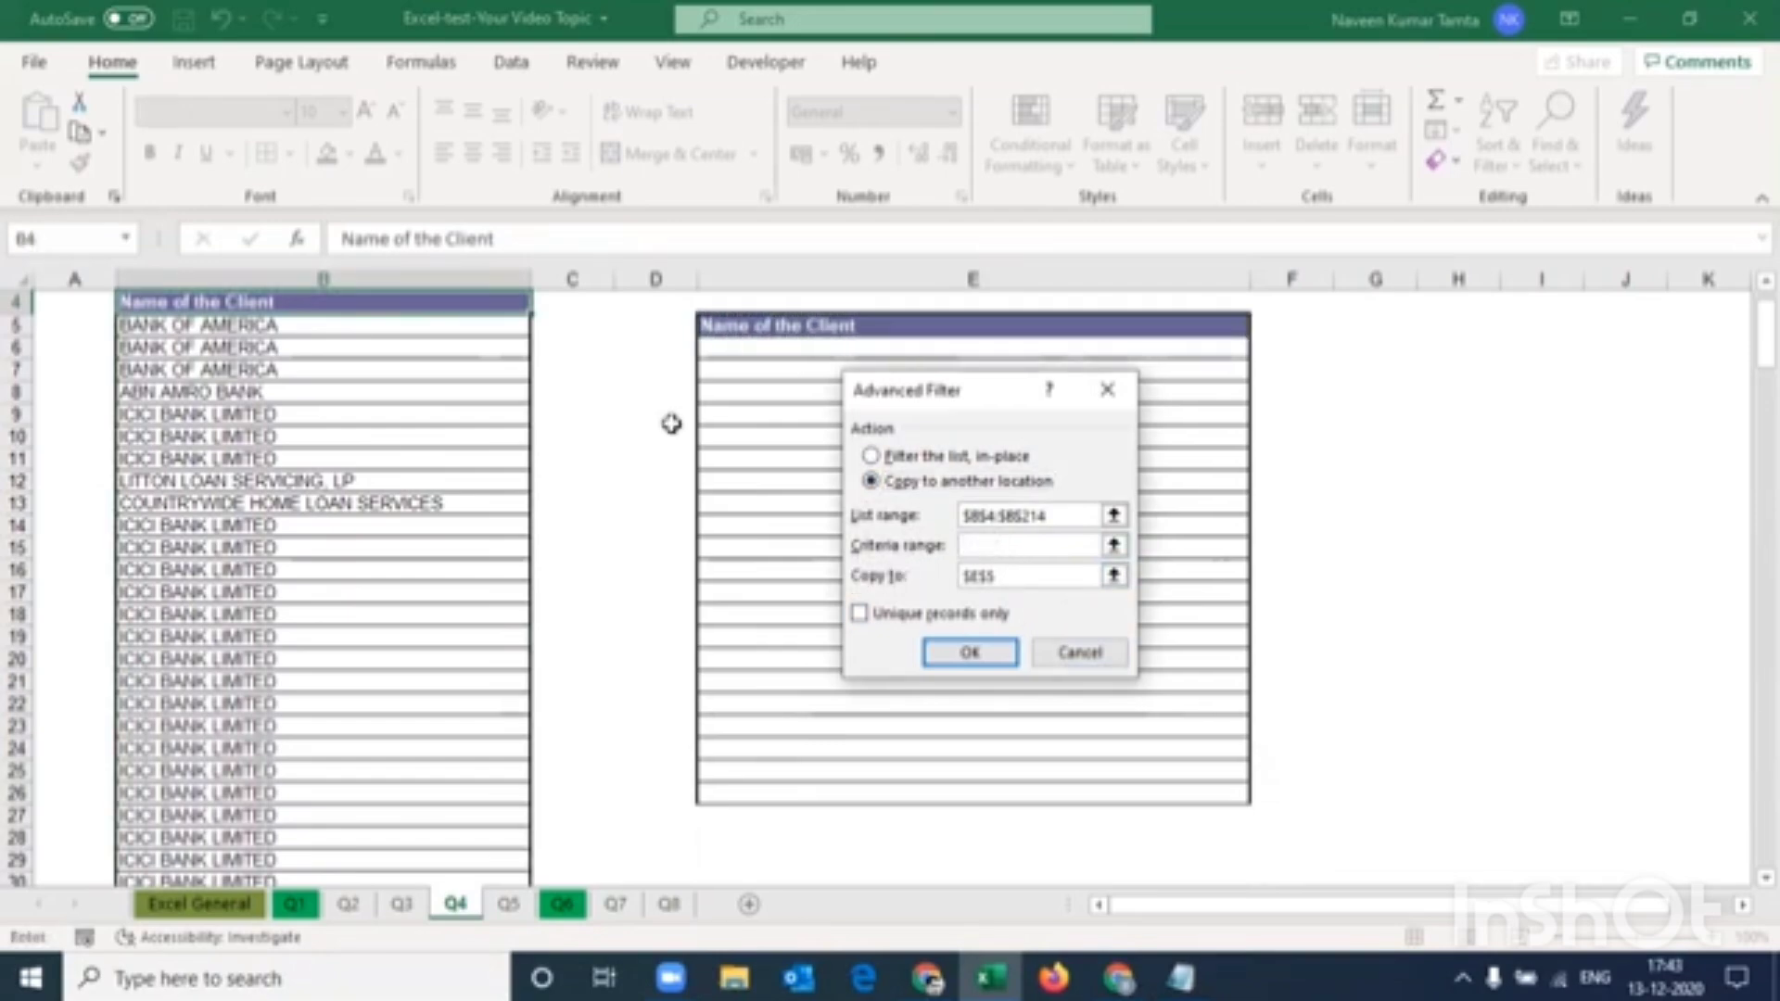
left_click(301, 302)
key("ctrl+shift+Down")
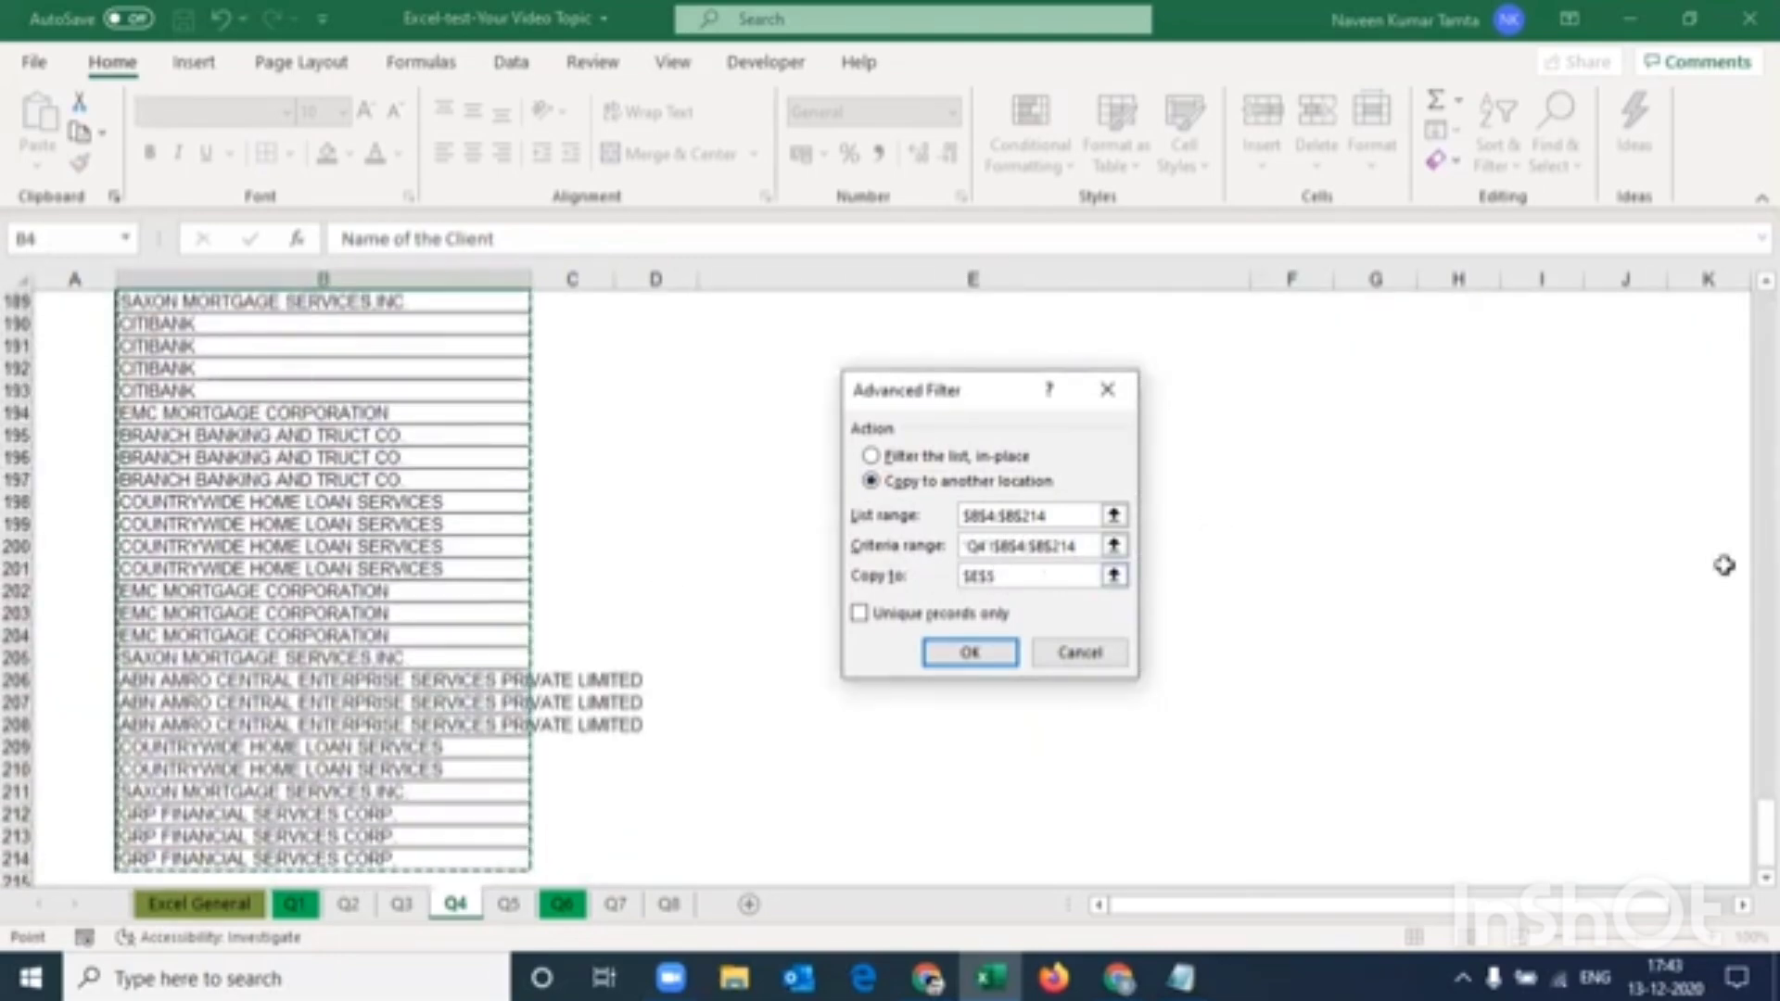
left_click(1765, 830)
left_click_drag(1765, 829, 1765, 306)
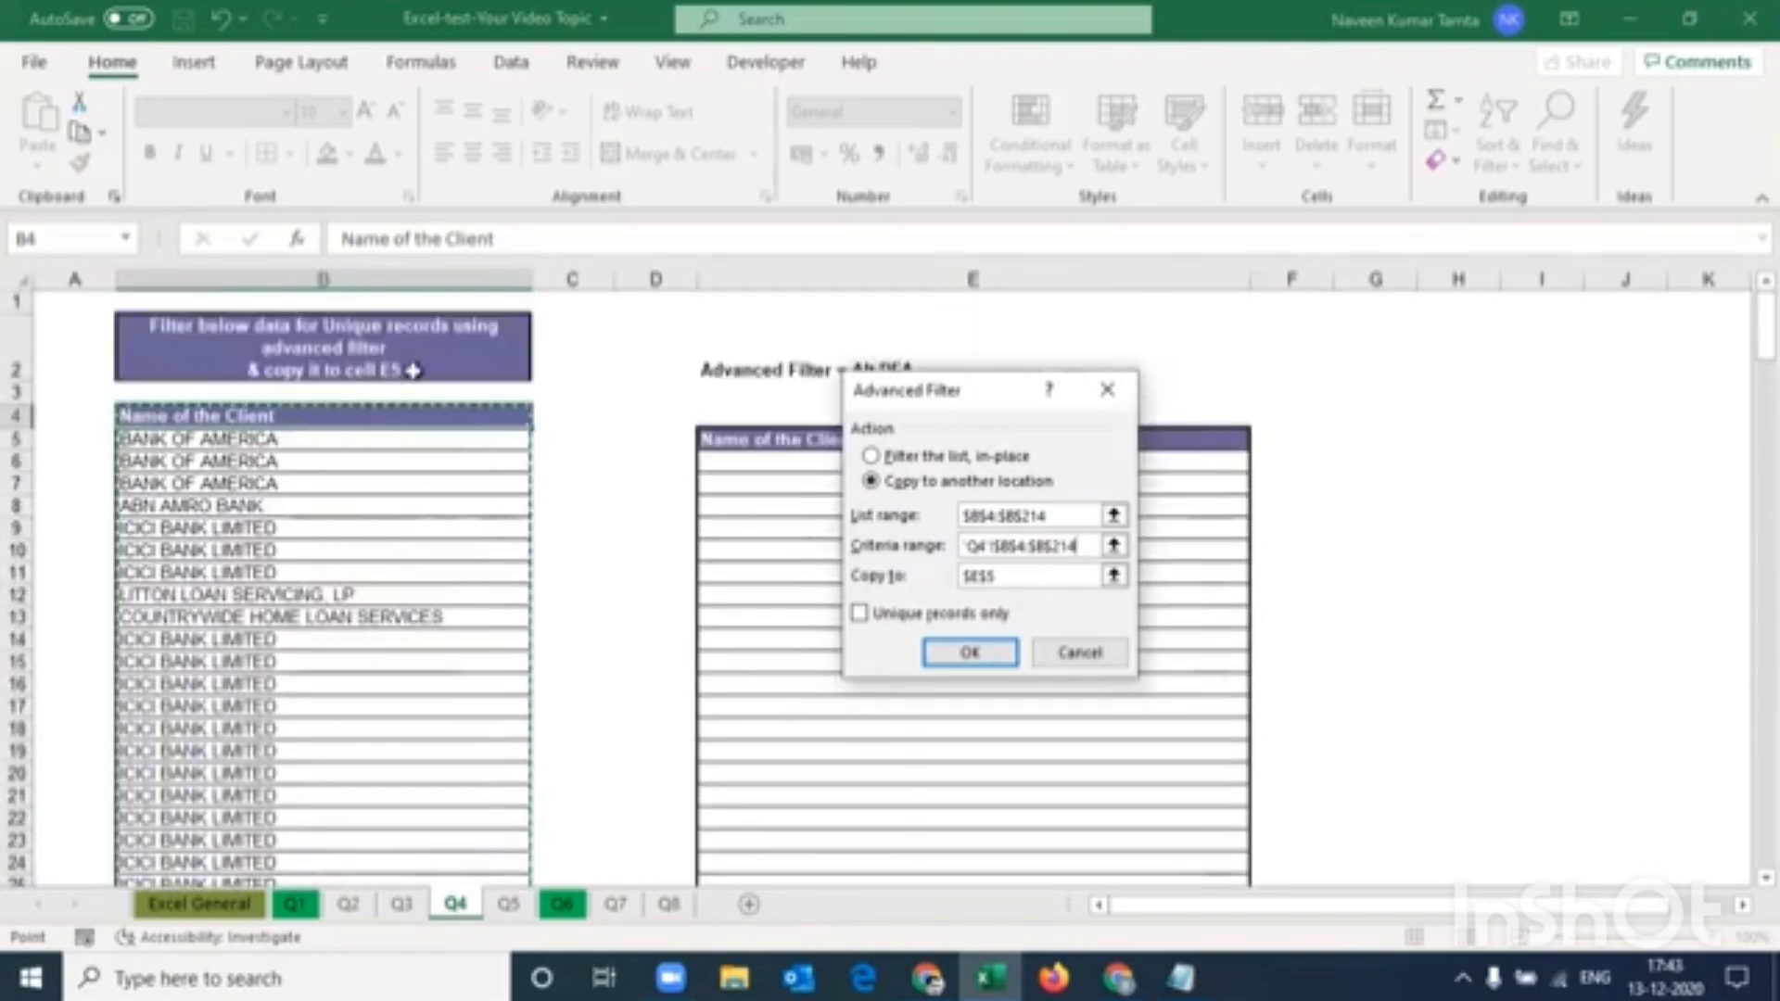
left_click_drag(973, 404, 1341, 370)
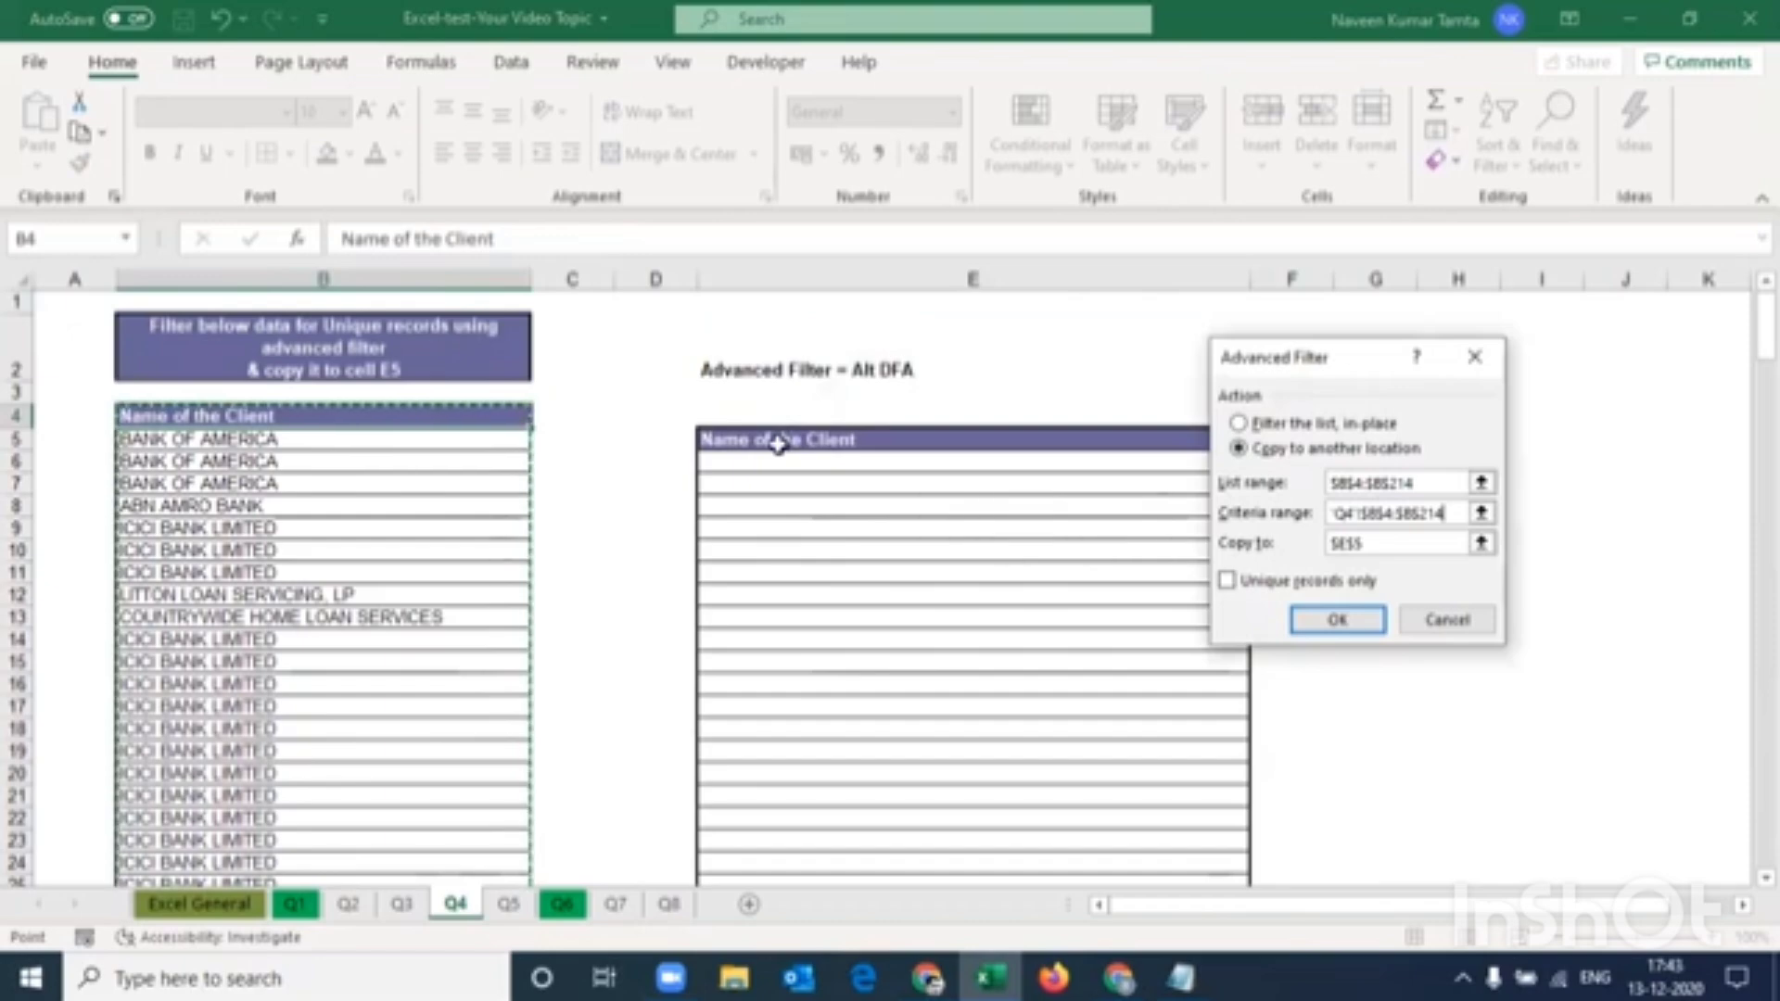
Try the E5 header as the criteria range, then clear the criteria range again
left_click(778, 443)
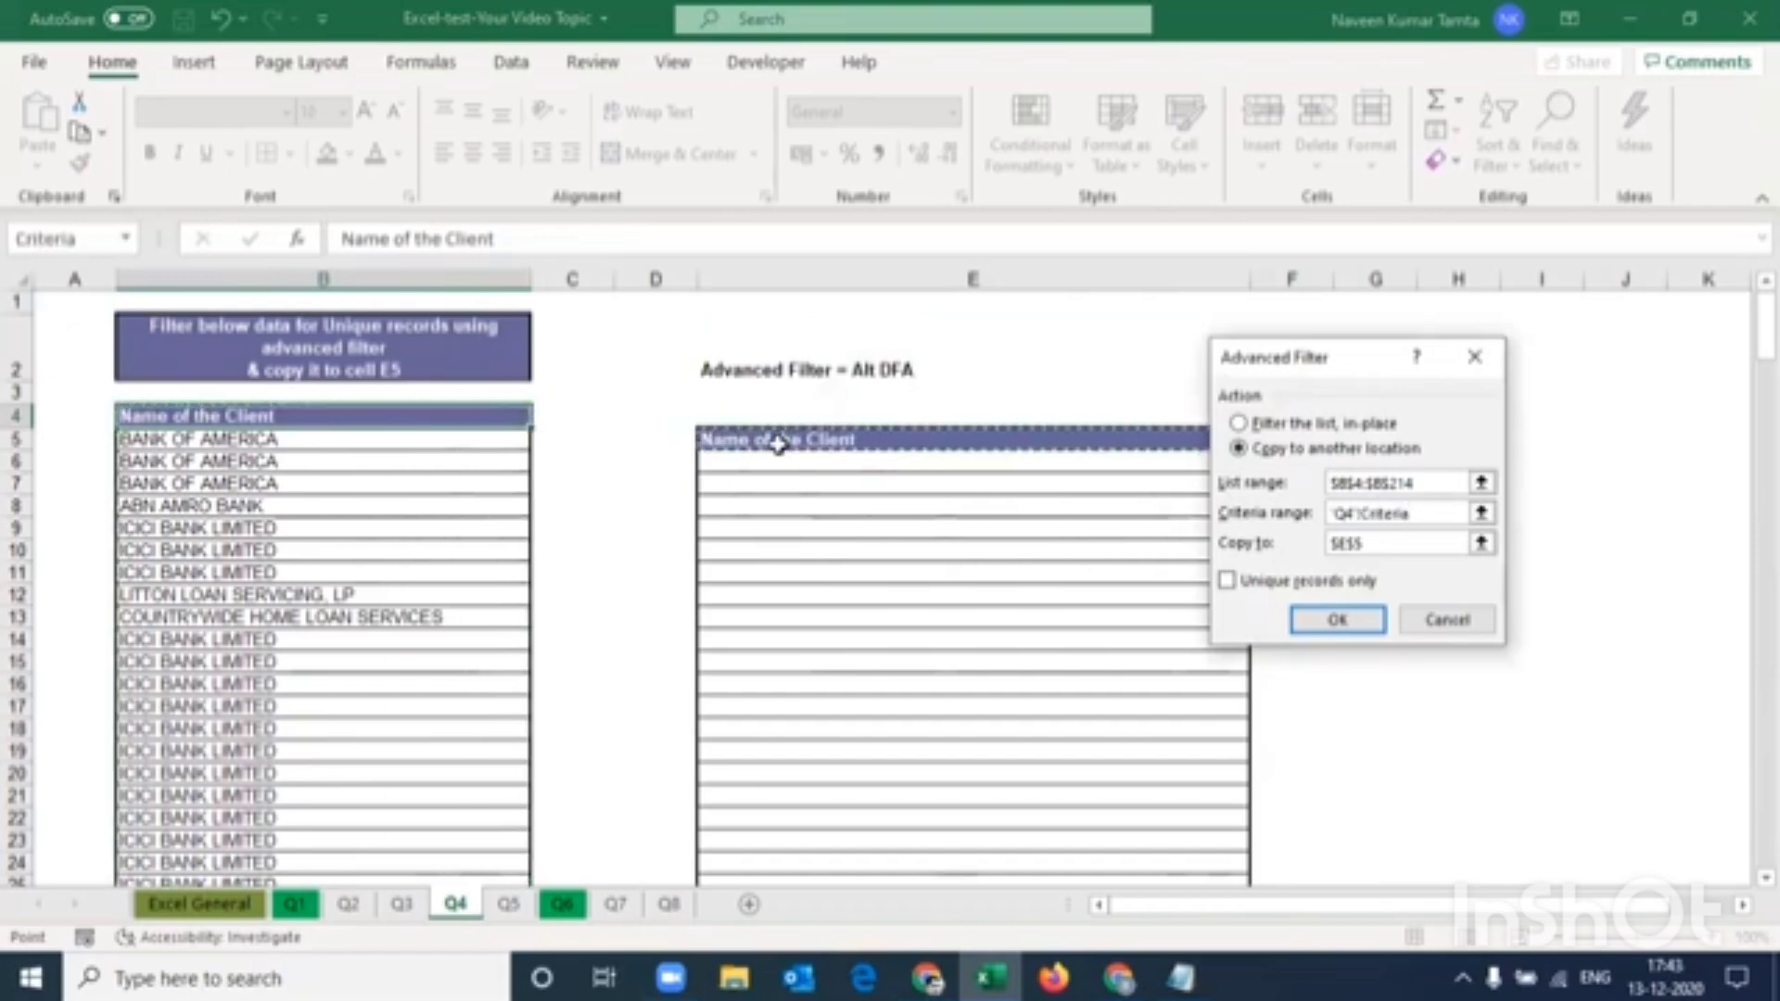
key("BackSpace")
key("BackSpace")
key("BackSpace")
key("BackSpace")
key("BackSpace")
key("BackSpace")
key("BackSpace")
key("BackSpace")
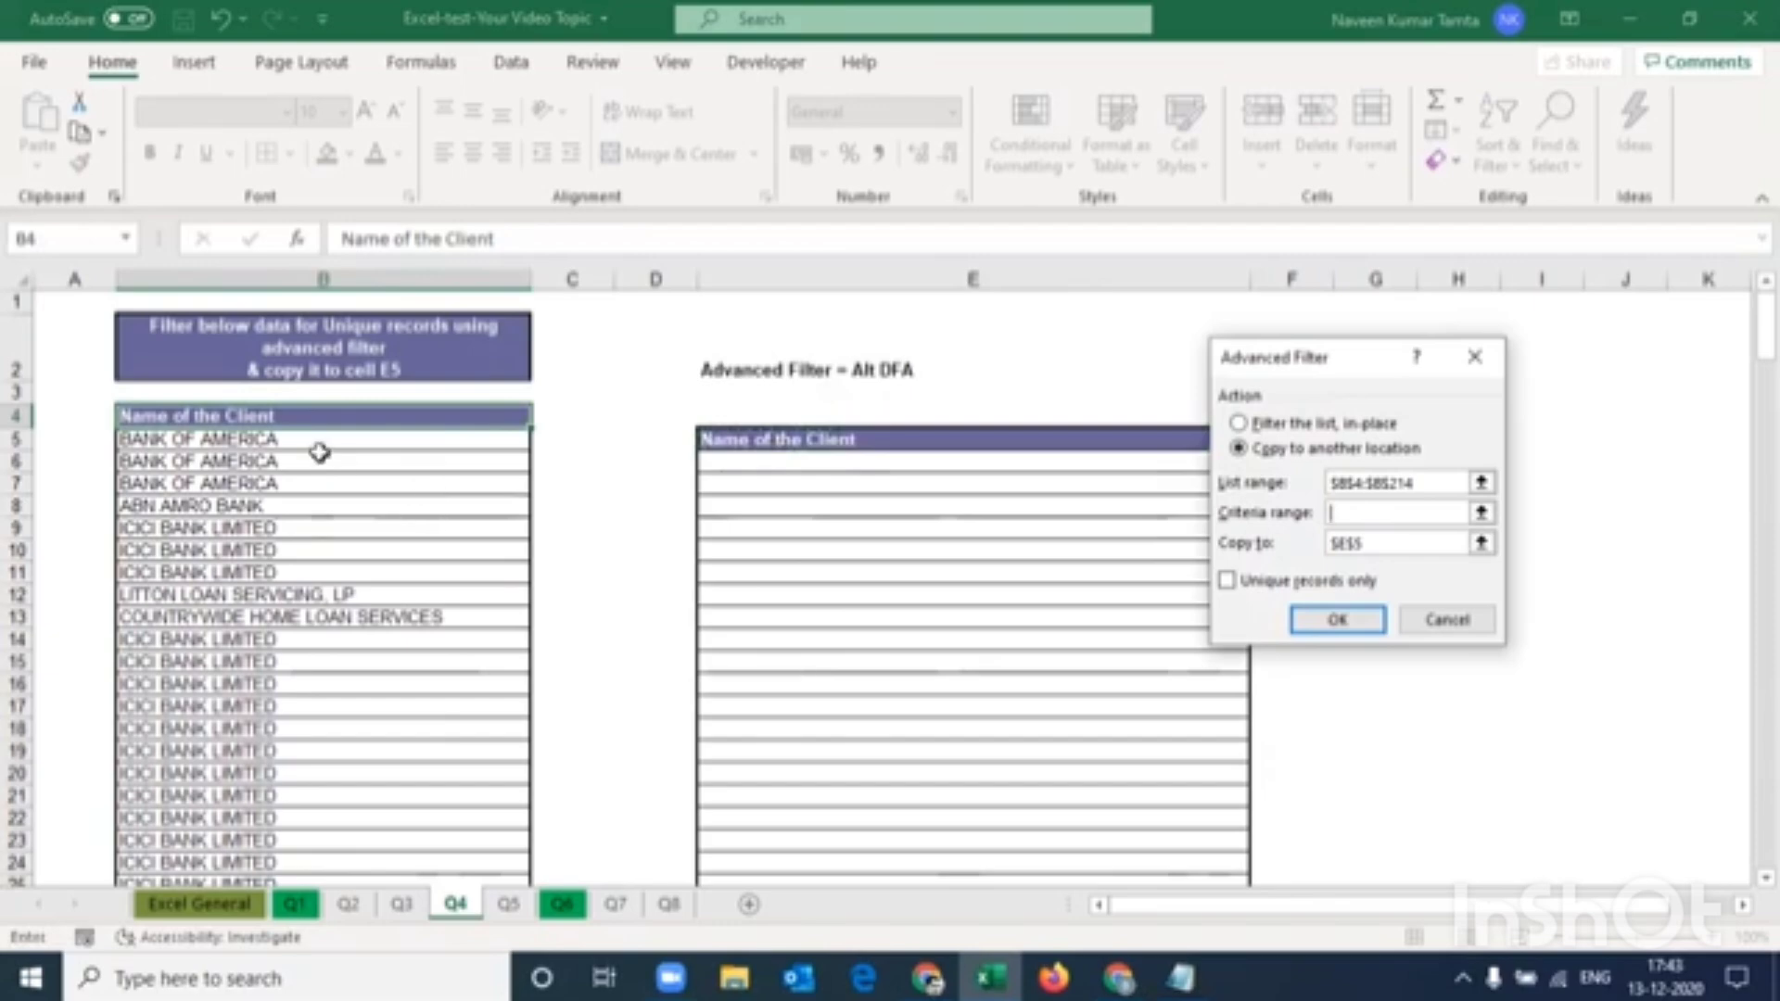
Set the criteria range to B4:B214 and run the filter for unique records only, copied to E5
left_click(299, 414)
key("ctrl+shift+Down")
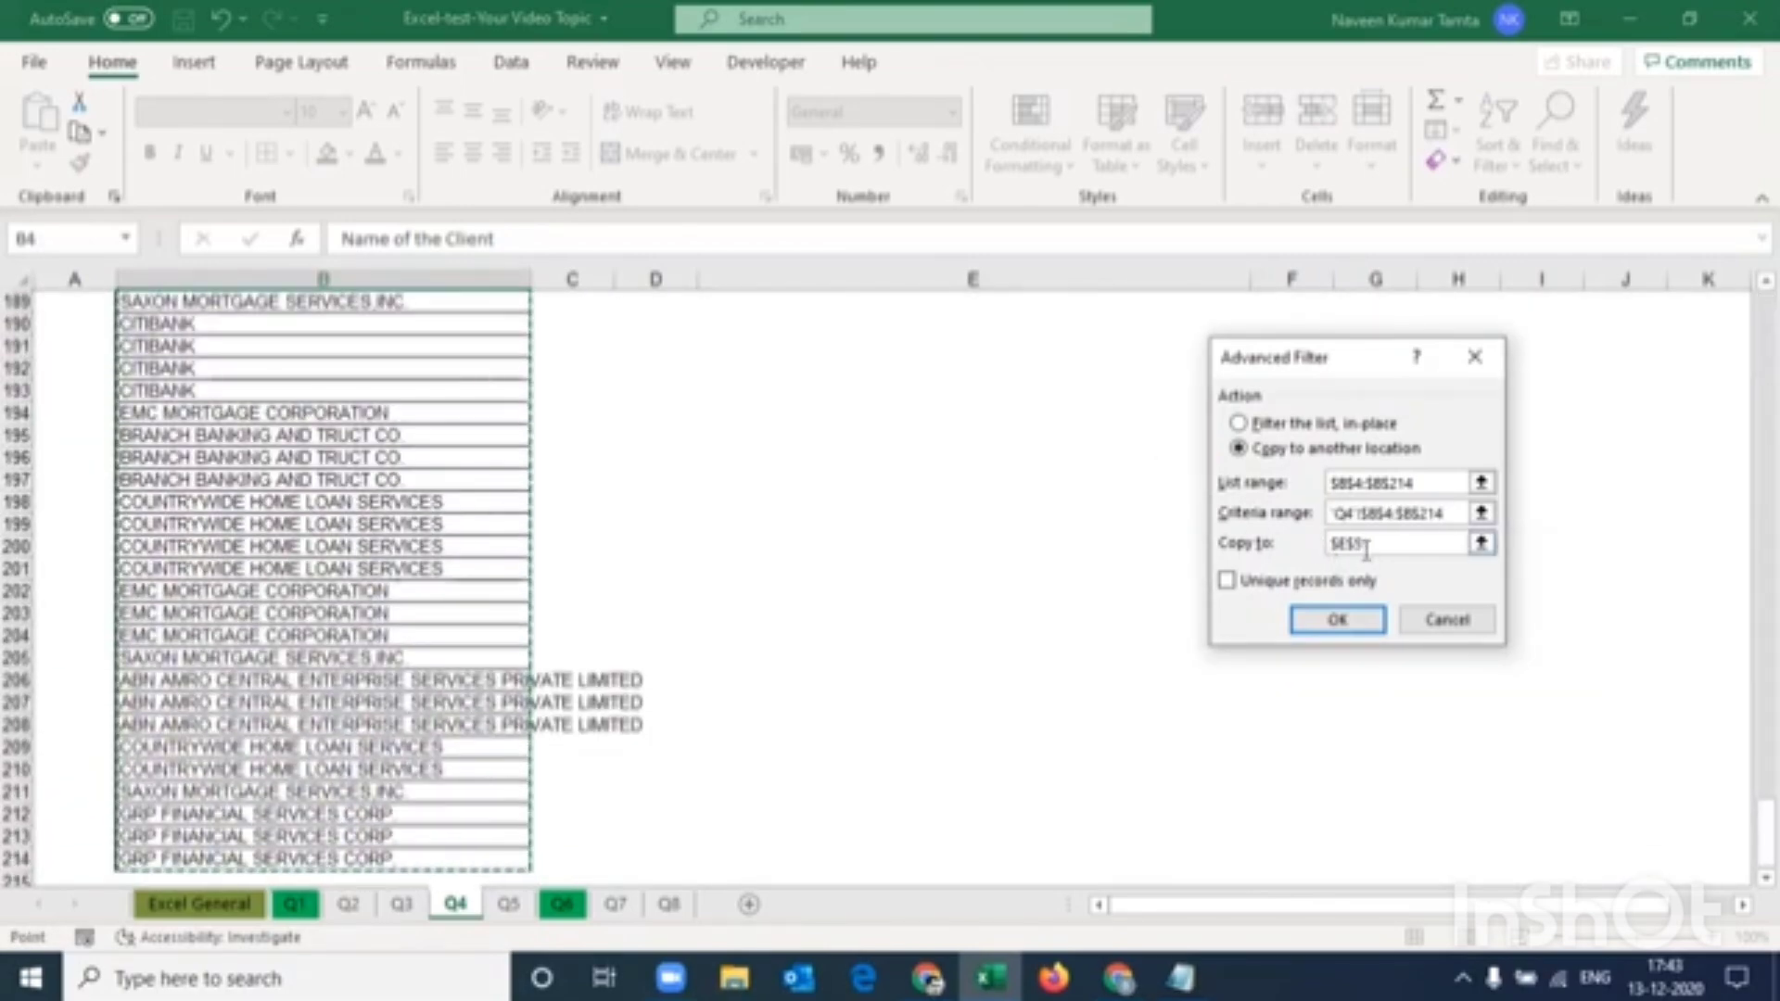
left_click_drag(1766, 834, 1766, 310)
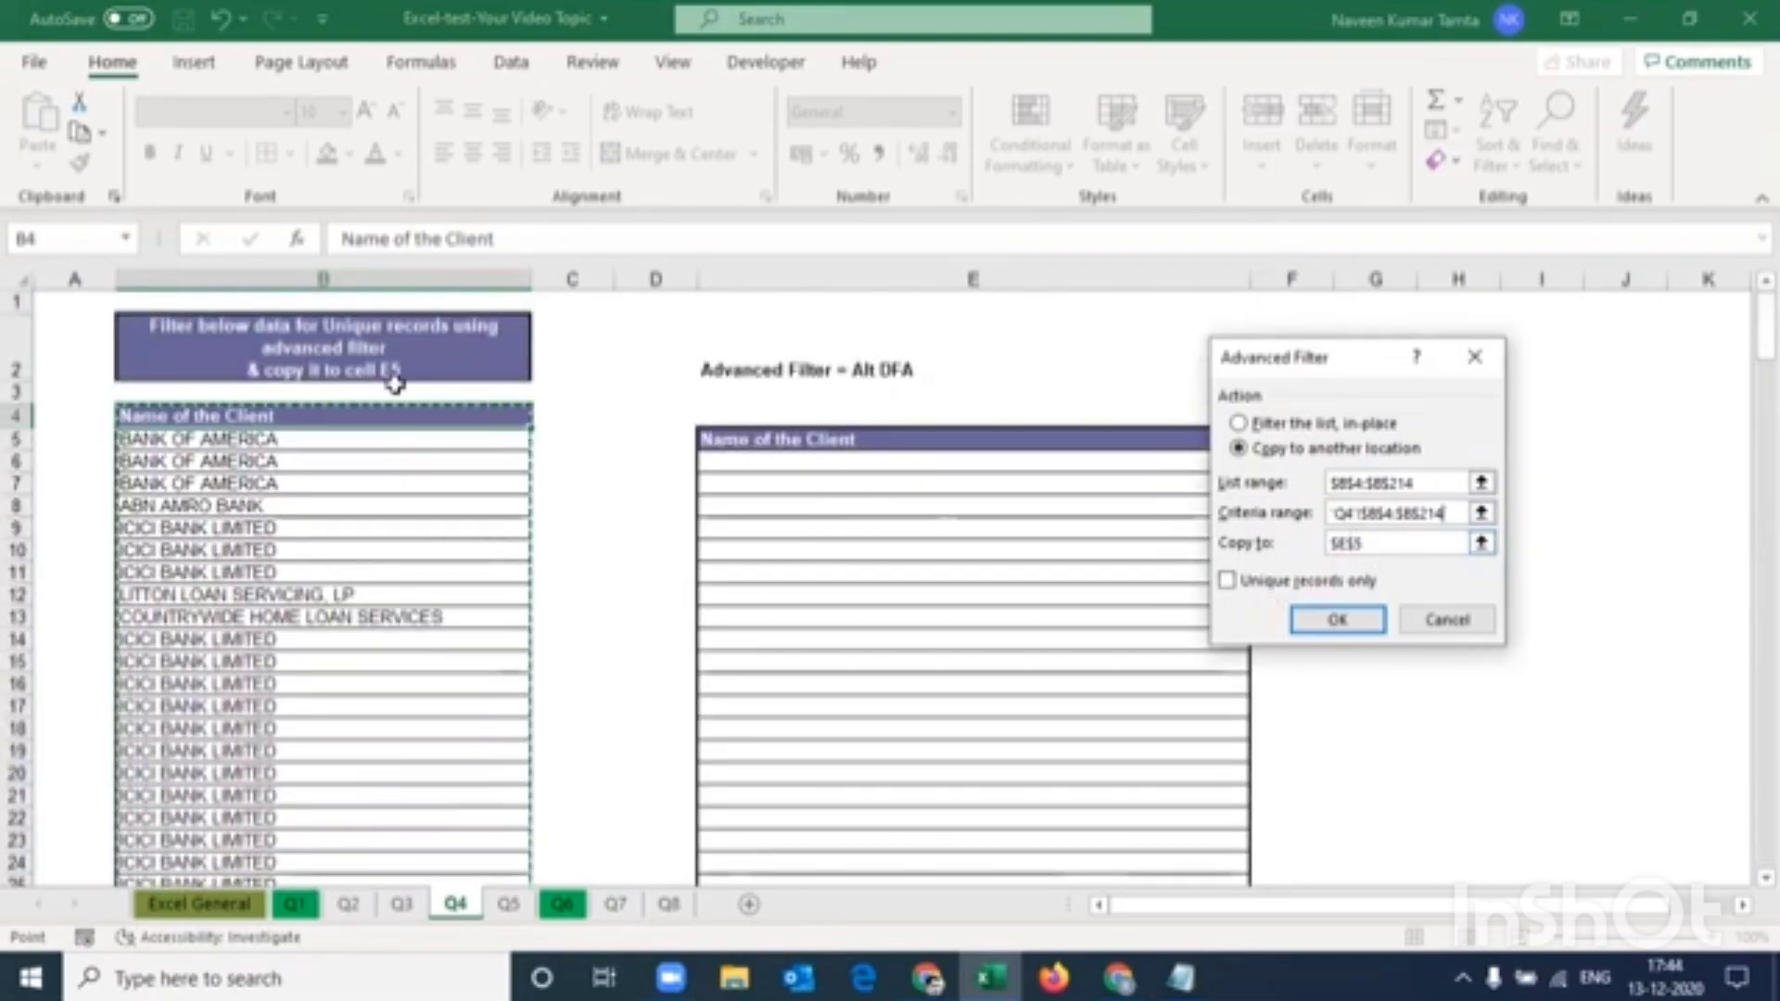
left_click(1228, 581)
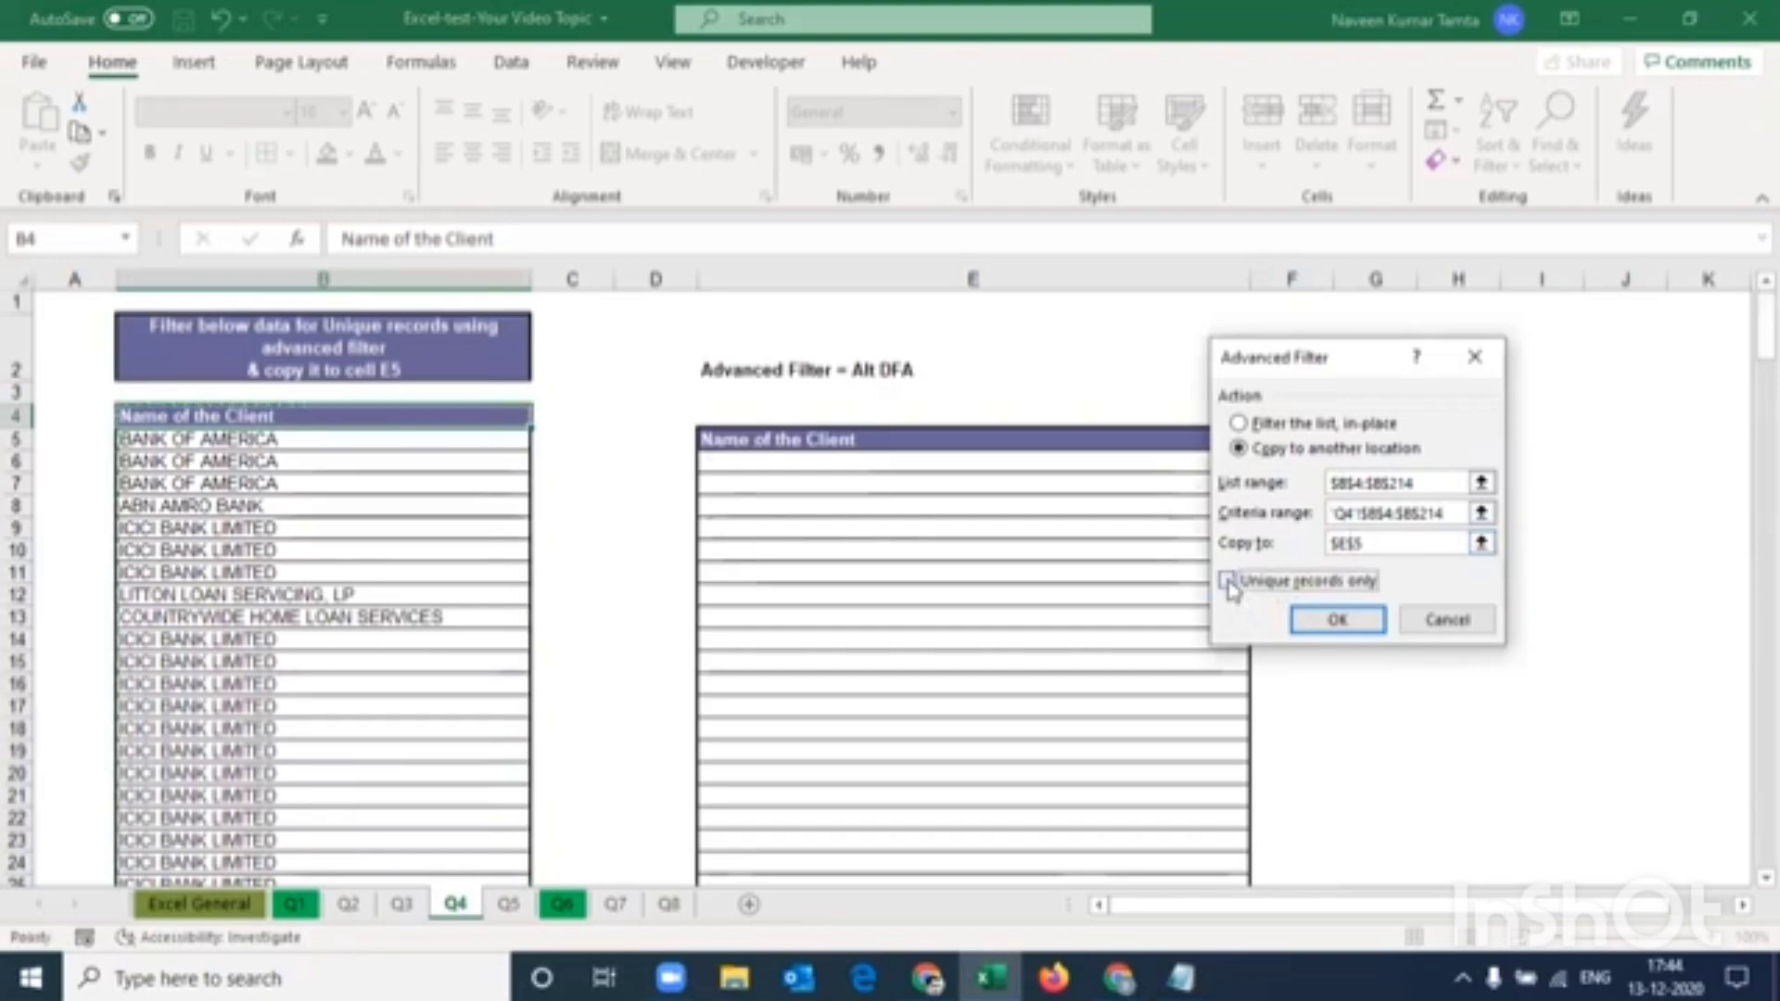
left_click(1338, 620)
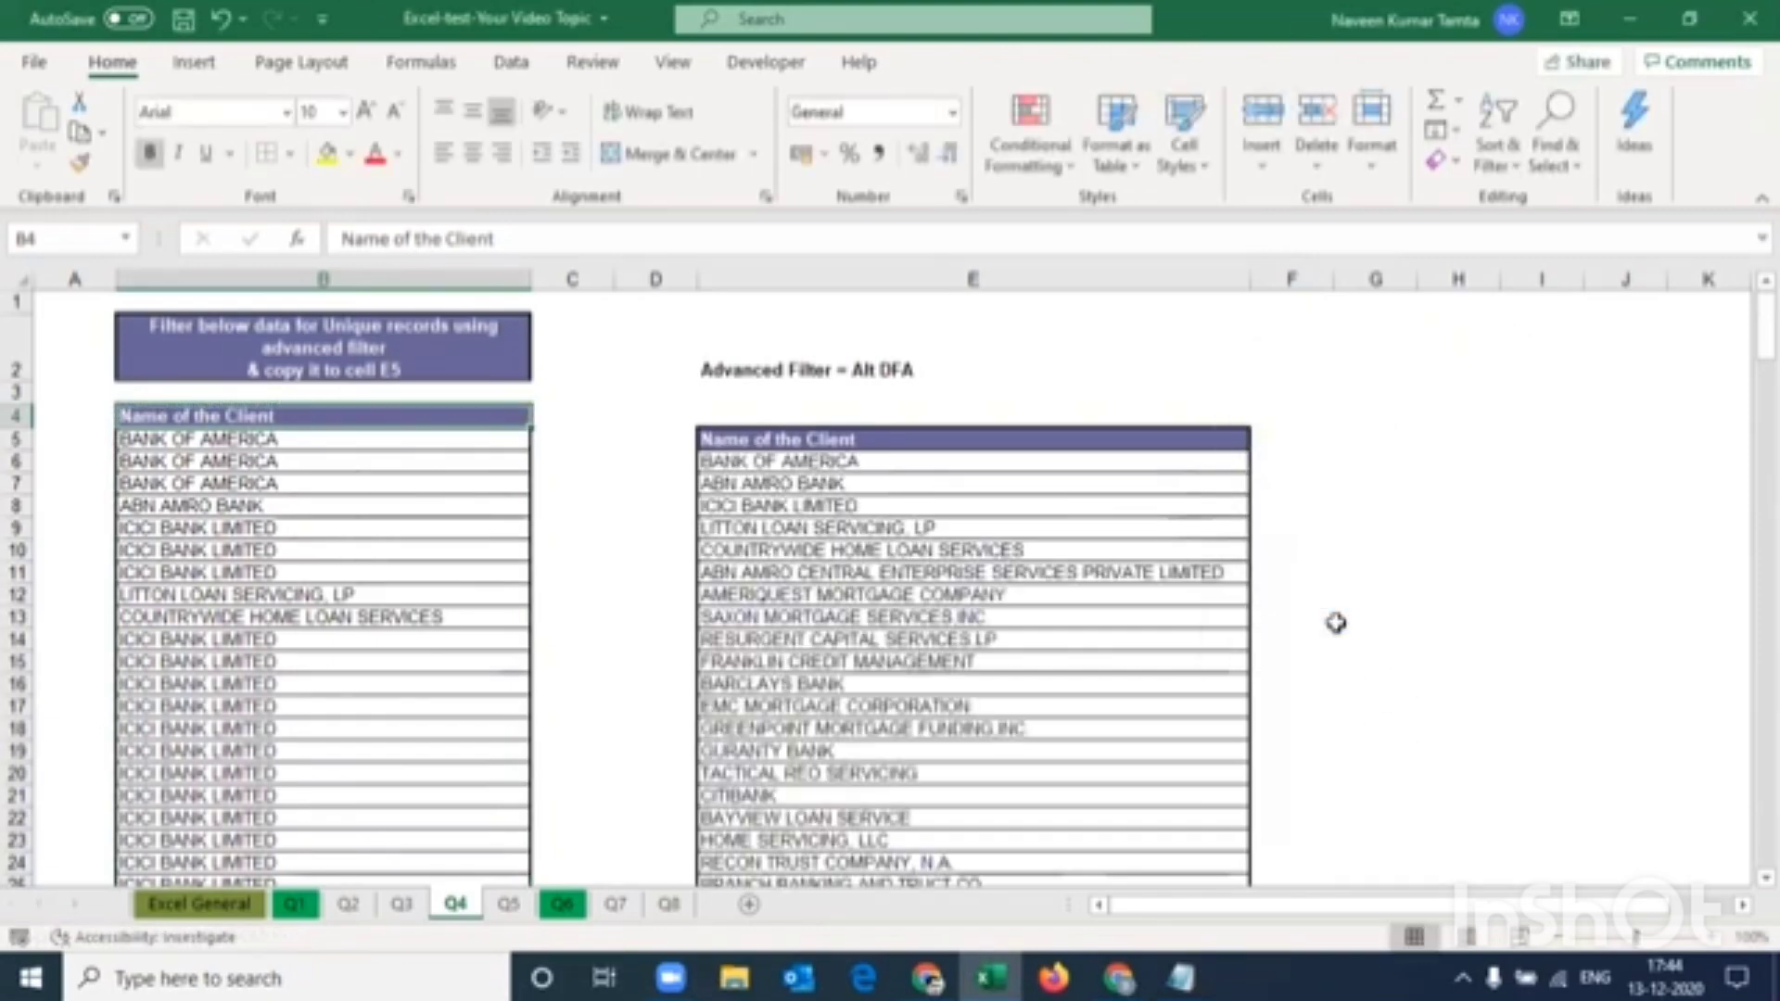
Select the extracted client names from E6 down to E26 to check the filtered list
left_click(762, 469)
key("ctrl+shift+Down")
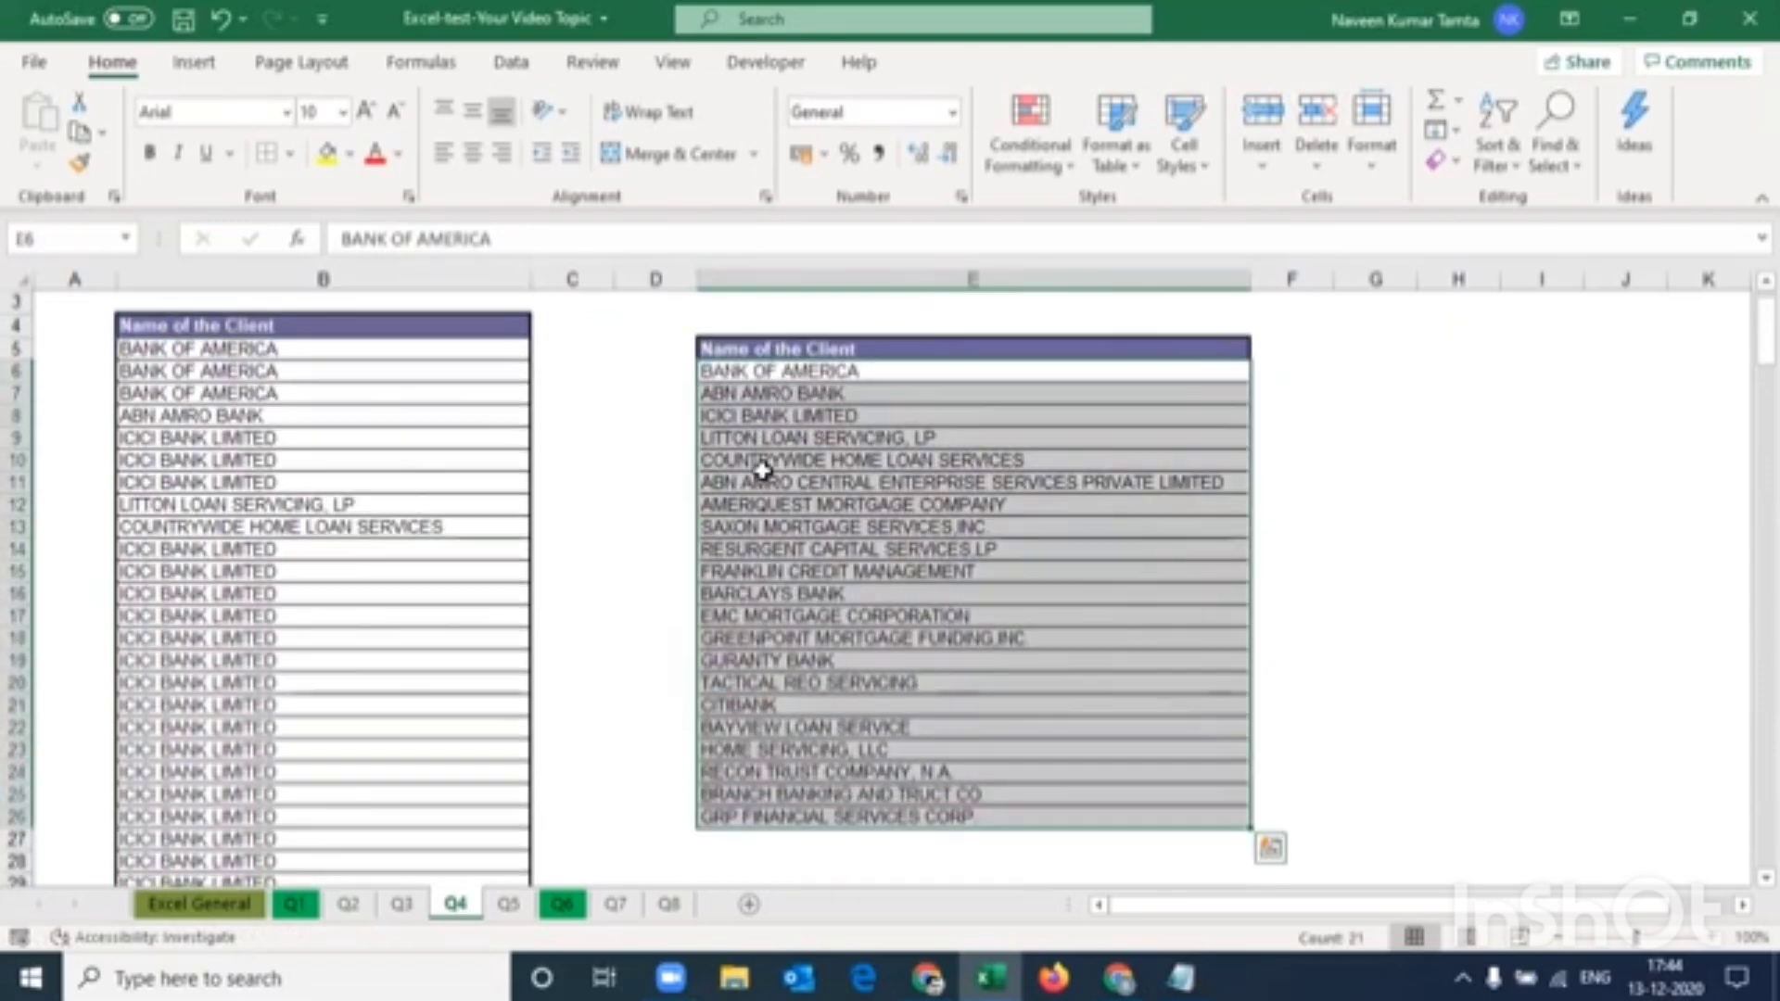
Review the extracted client names in column E again, extending the selection row by row from E6 down the list
key("Up")
key("Down")
key("shift+Down")
key("shift+Down")
key("shift+Down")
key("shift+Down")
key("shift+Down")
key("shift+Down")
key("shift+Down")
key("shift+Down")
key("shift+Down")
key("shift+Down")
key("shift+Down")
key("shift+Down")
key("shift+Down")
key("shift+Down")
key("shift+Down")
key("shift+Down")
key("shift+Down")
key("shift+Down")
key("shift+Down")
key("shift+Down")
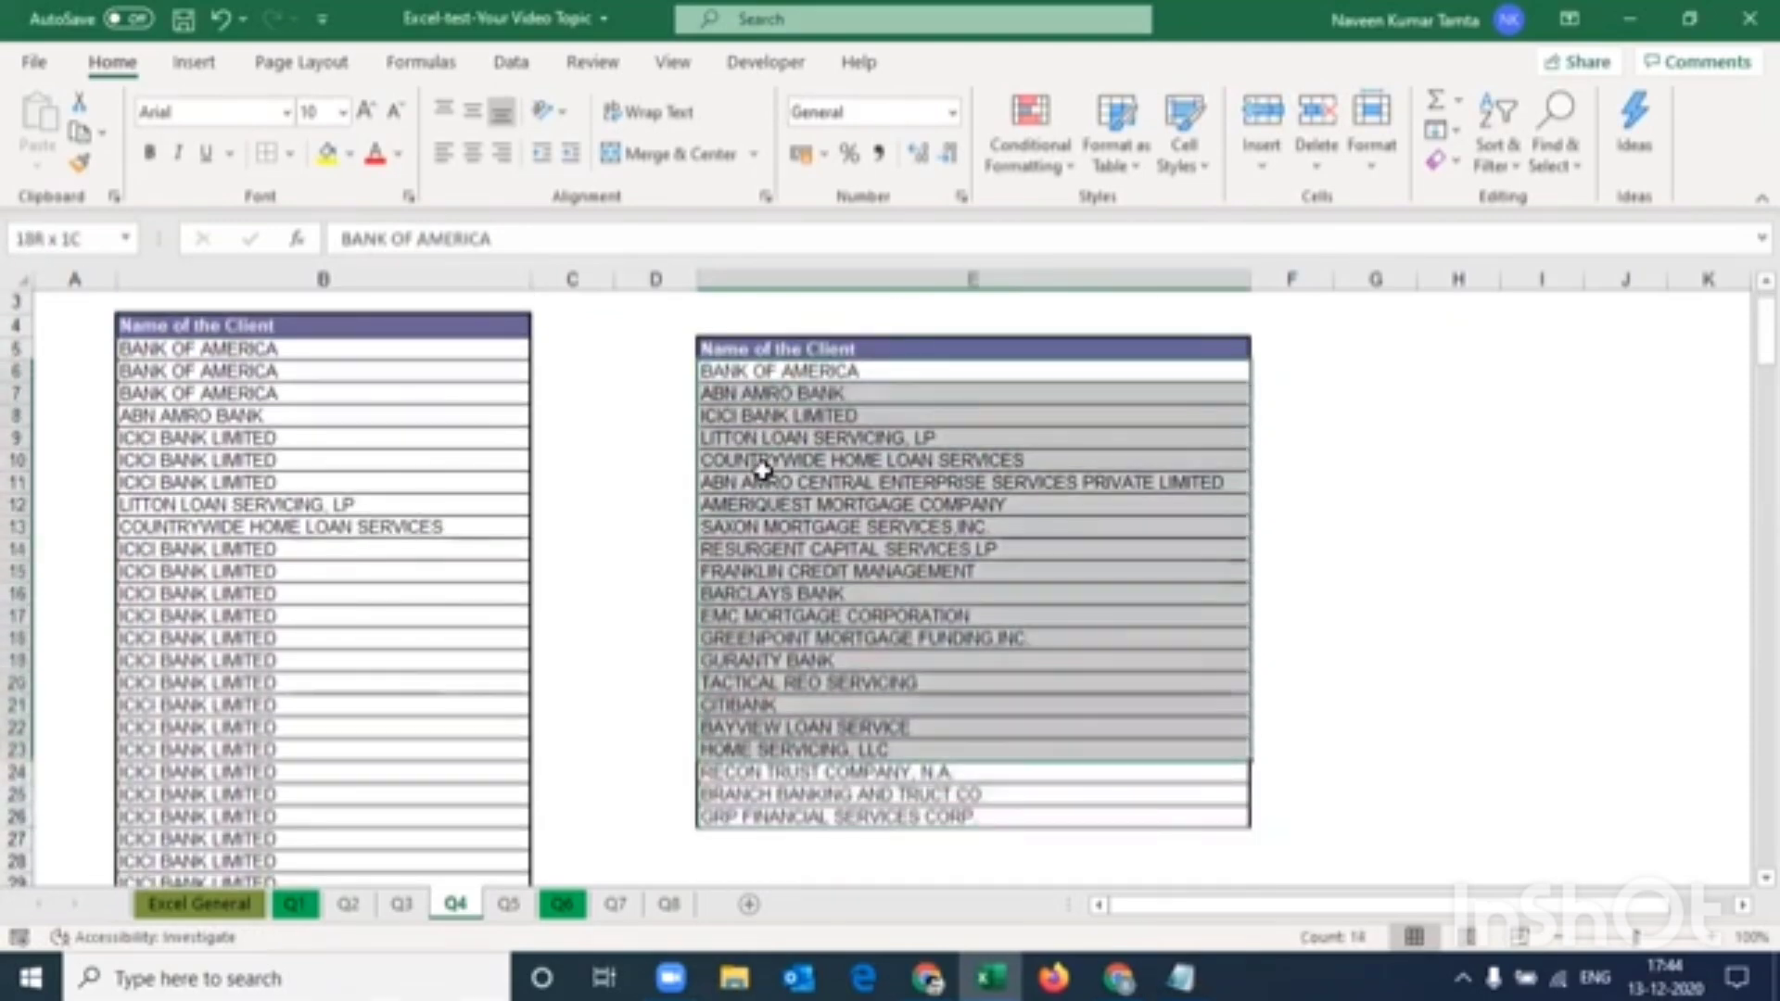
Select the first names of the source client list in column B, from B5 down, to examine its repeated entries
key("ctrl+Up")
key("ctrl+Left")
key("Down")
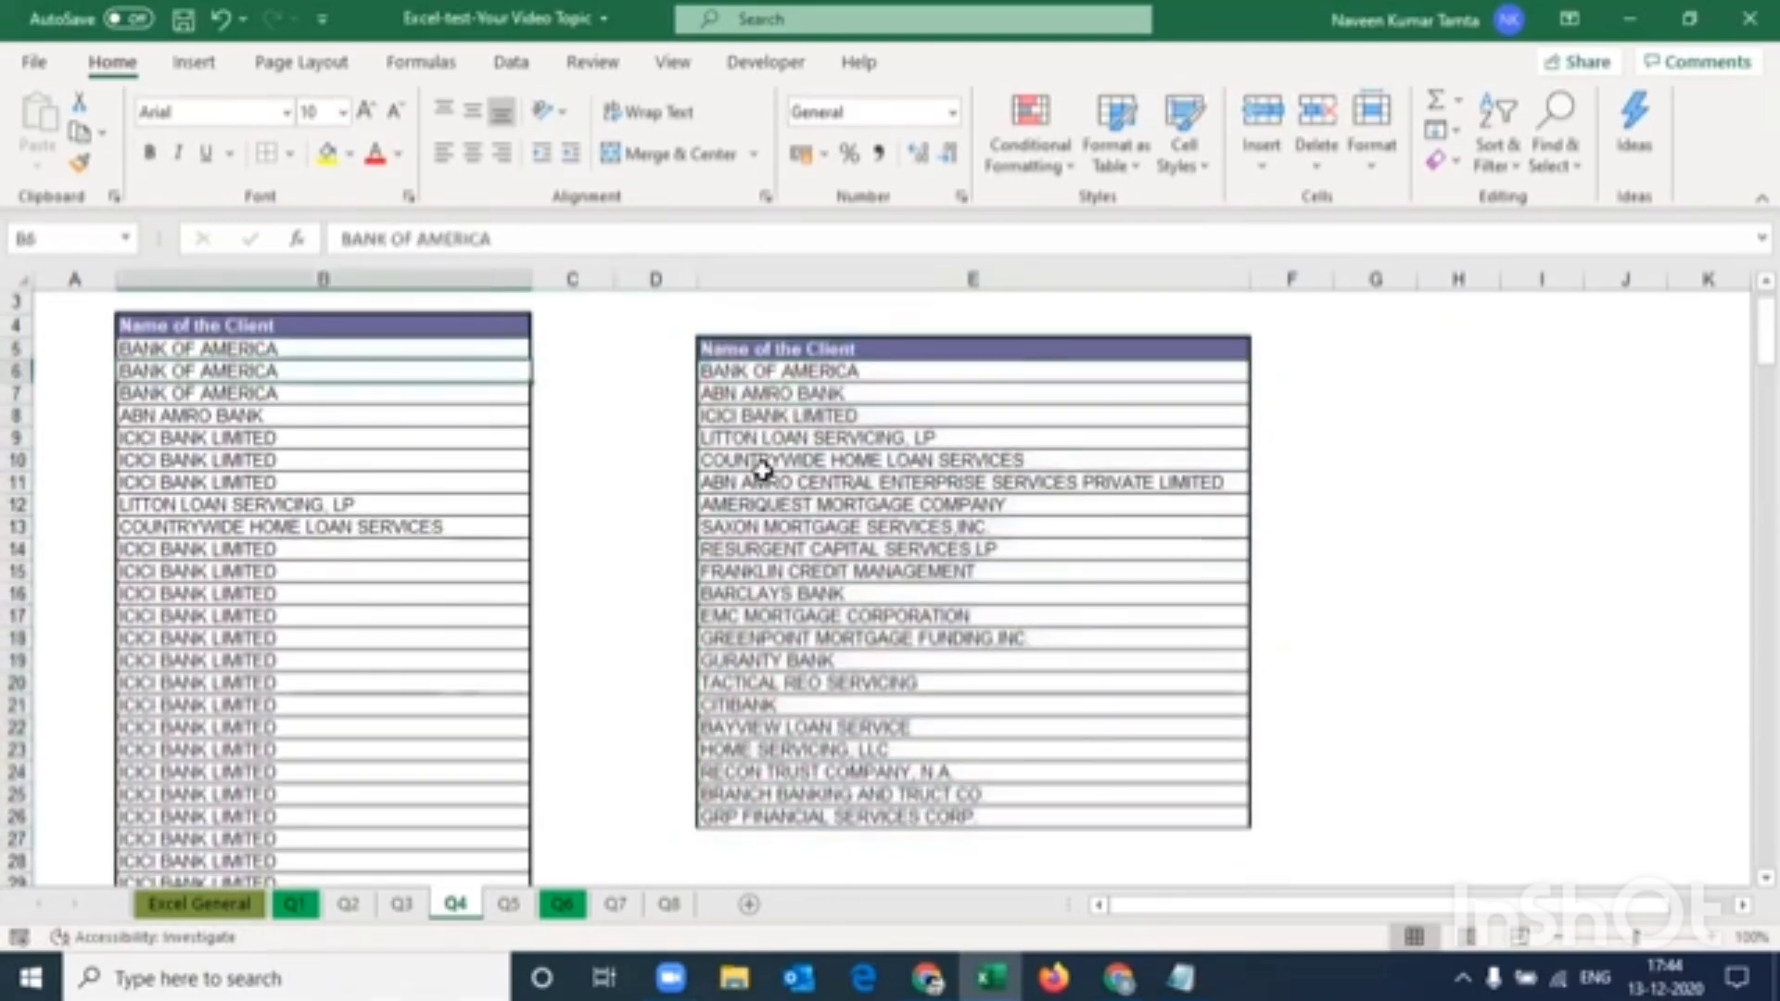
key("shift+Down")
key("shift+Down")
key("shift+Down")
key("shift+Down")
key("shift+Down")
key("shift+Down")
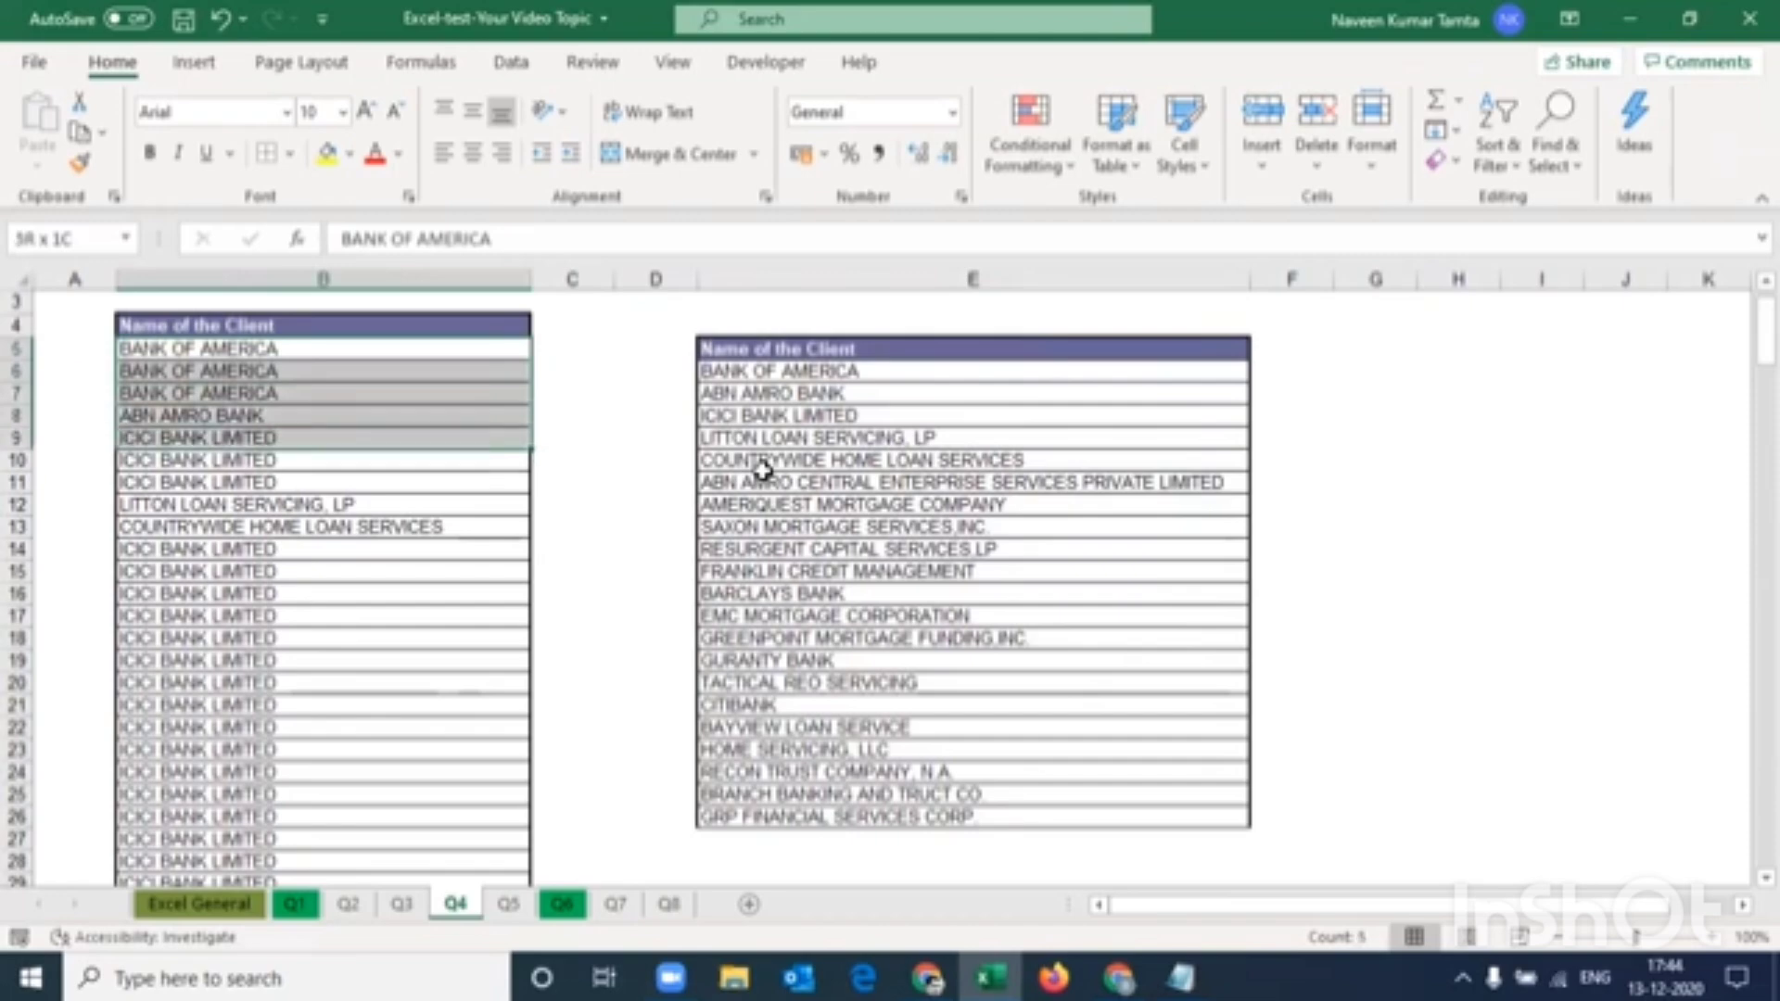
key("Down")
Return to the extracted list and select E6:E26 to check its unique names against the source list
key("ctrl+Right")
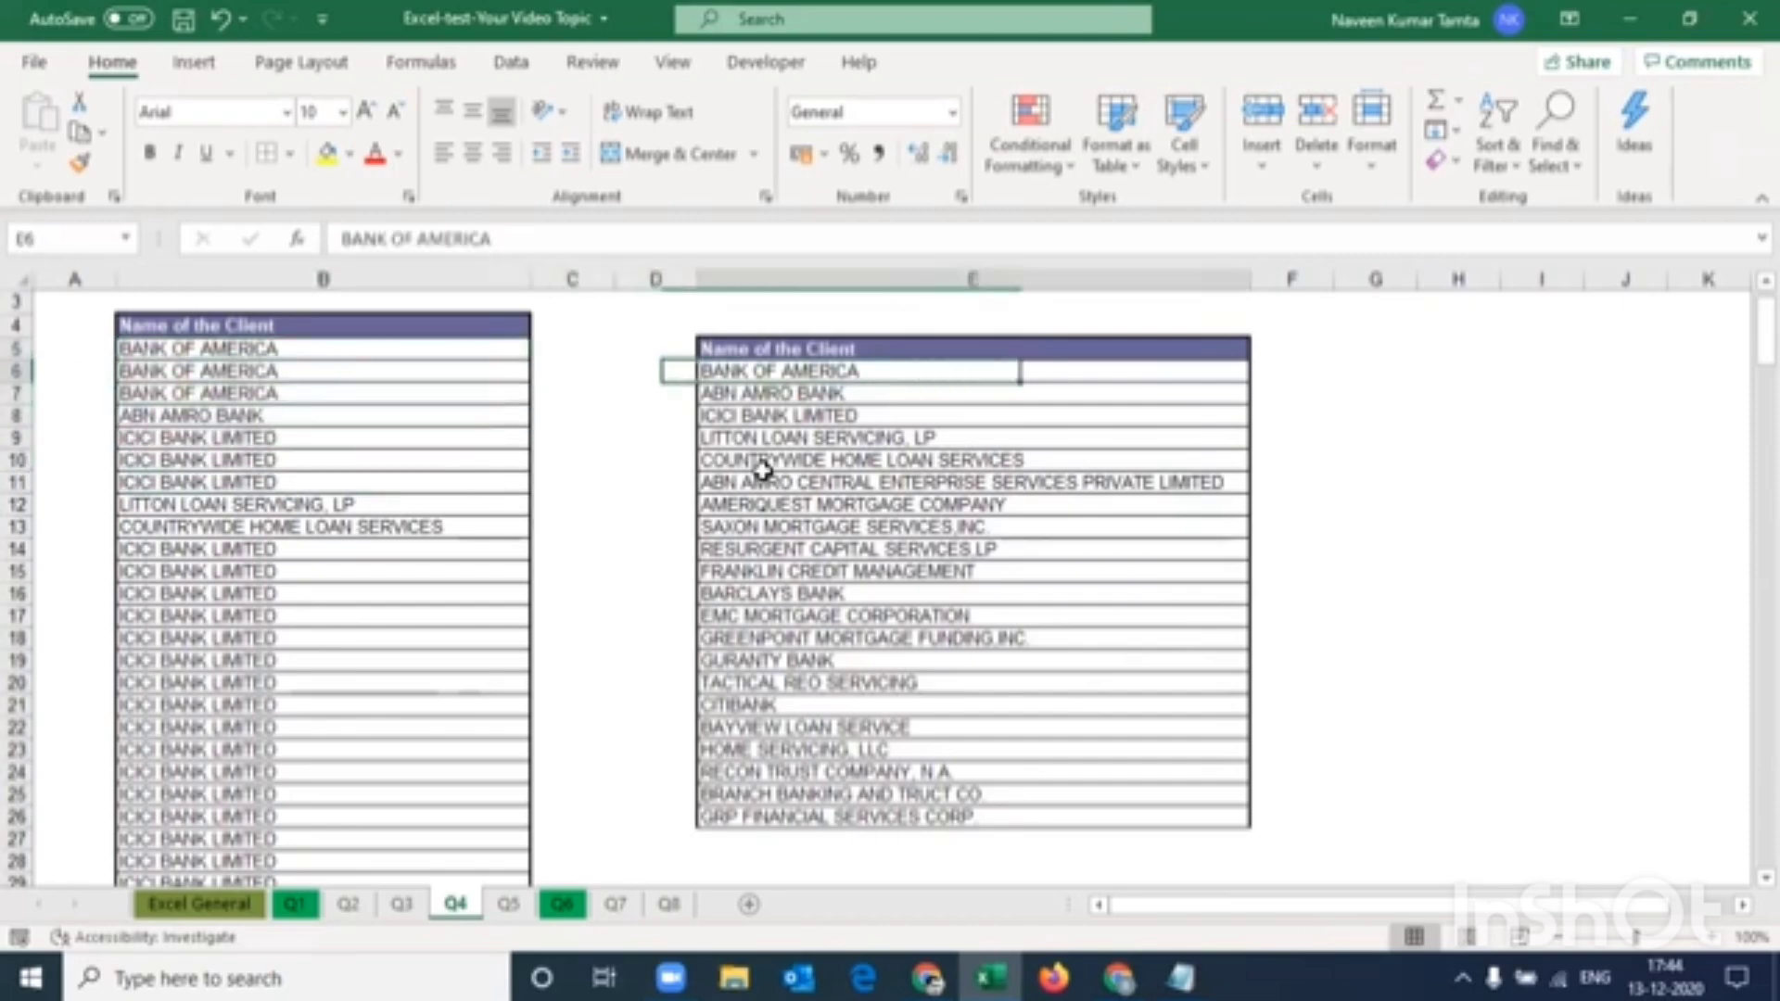
key("ctrl+shift+Down")
key("ctrl+shift+Up")
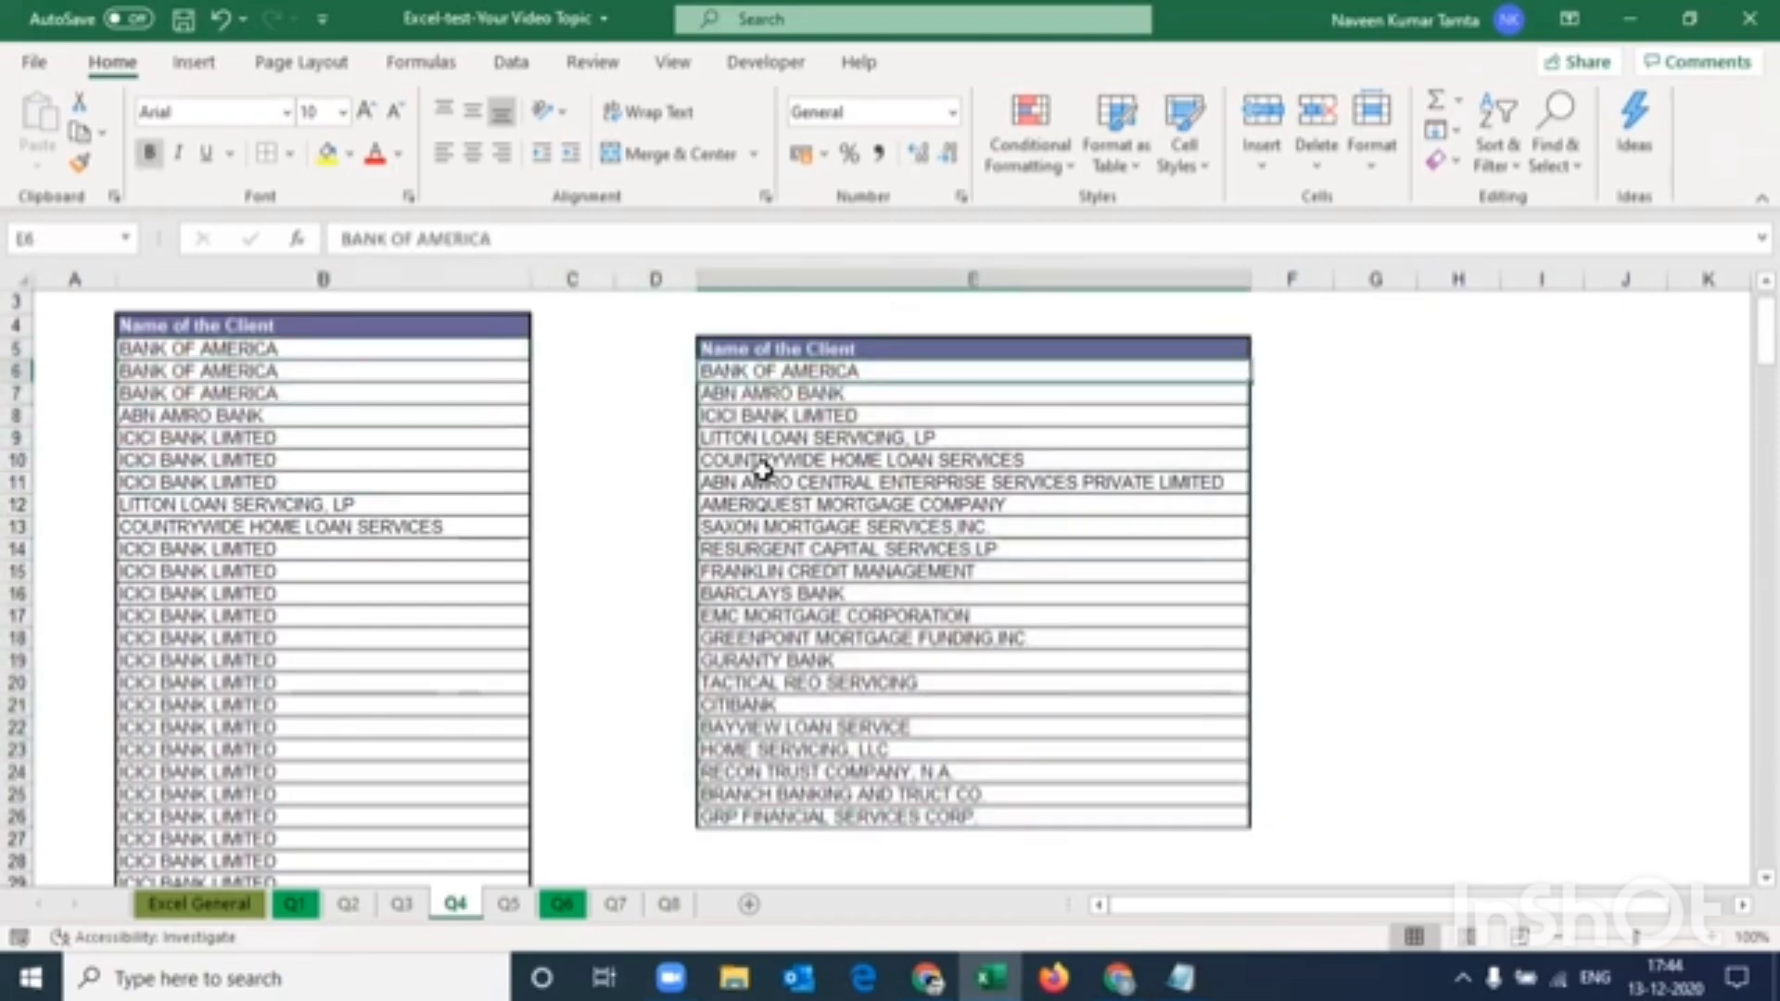
key("shift+Down")
key("shift+Down")
key("shift+Down")
key("shift+Down")
key("shift+Down")
key("shift+Down")
key("shift+Down")
key("shift+Down")
key("shift+Down")
key("shift+Down")
key("shift+Down")
key("shift+Down")
key("shift+Down")
key("shift+Down")
key("shift+Down")
key("shift+Down")
key("shift+Down")
key("shift+Down")
key("shift+Down")
key("shift+Down")
key("shift+Down")
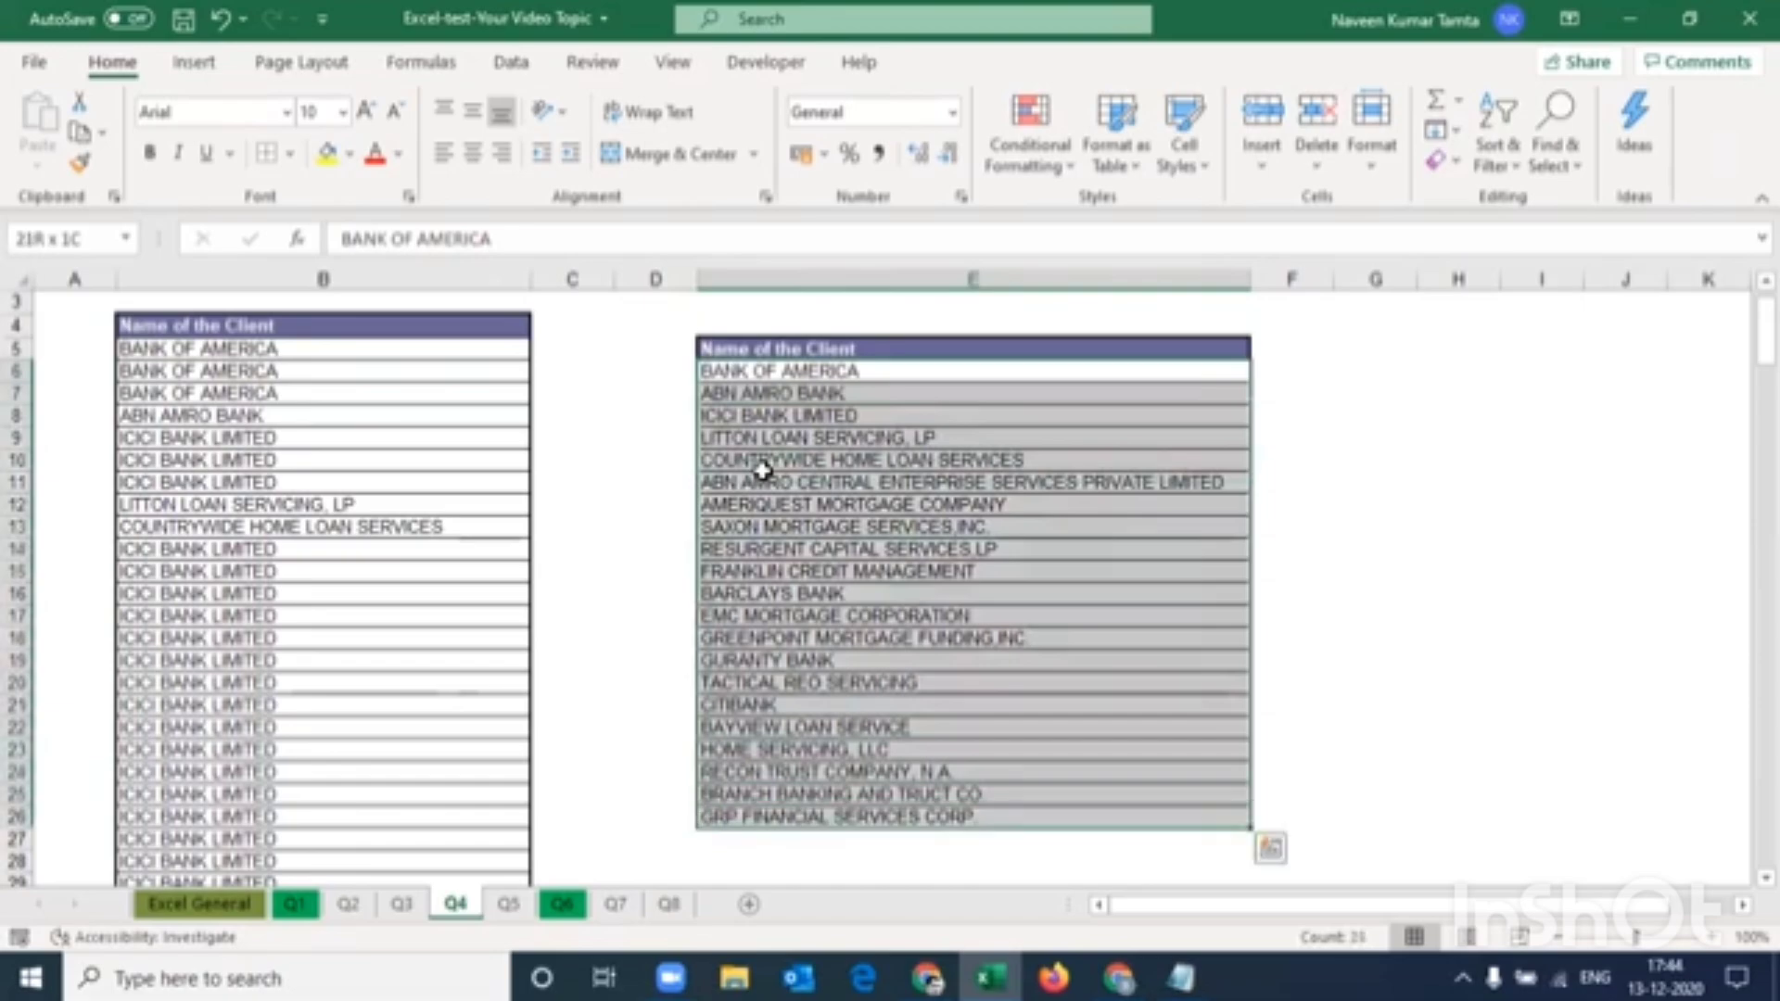
Go back to the top of the Q4 sheet and switch to the Excel General sheet with the question list
key("Up")
key("Up")
key("Up")
key("Up")
key("Up")
key("ctrl+Home")
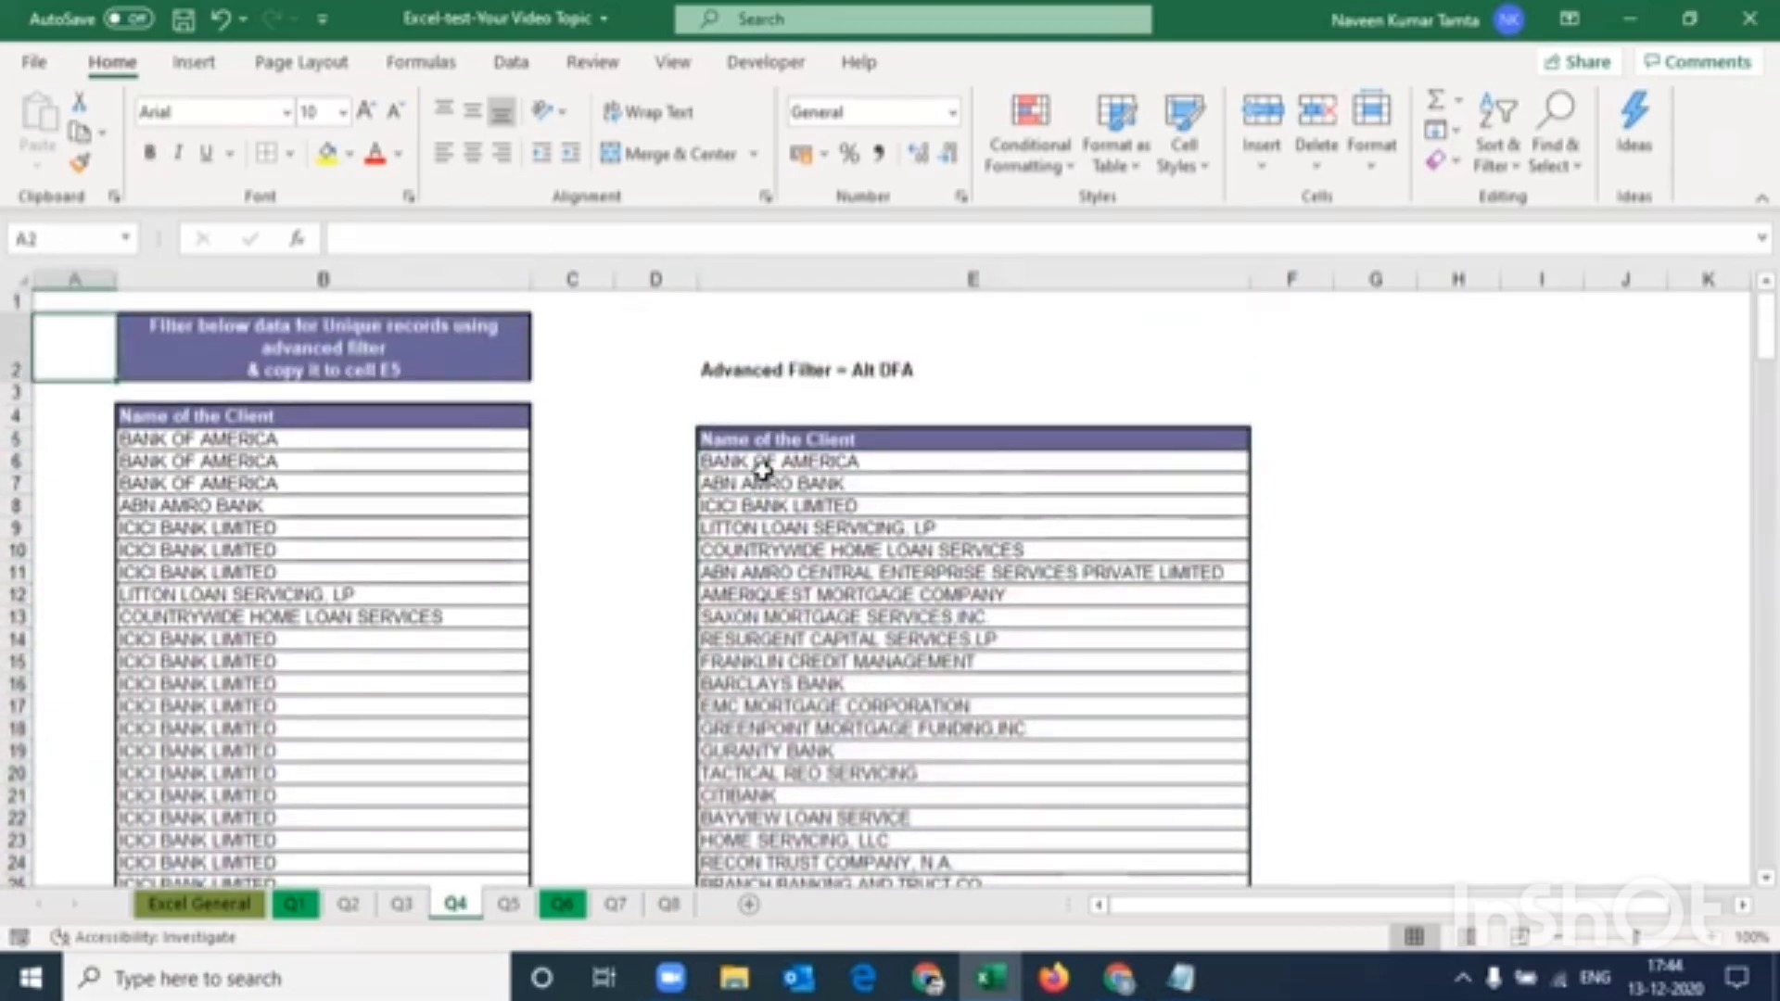
key("ctrl+Page_Up")
key("ctrl+Page_Up")
key("ctrl+Page_Up")
key("ctrl+Page_Up")
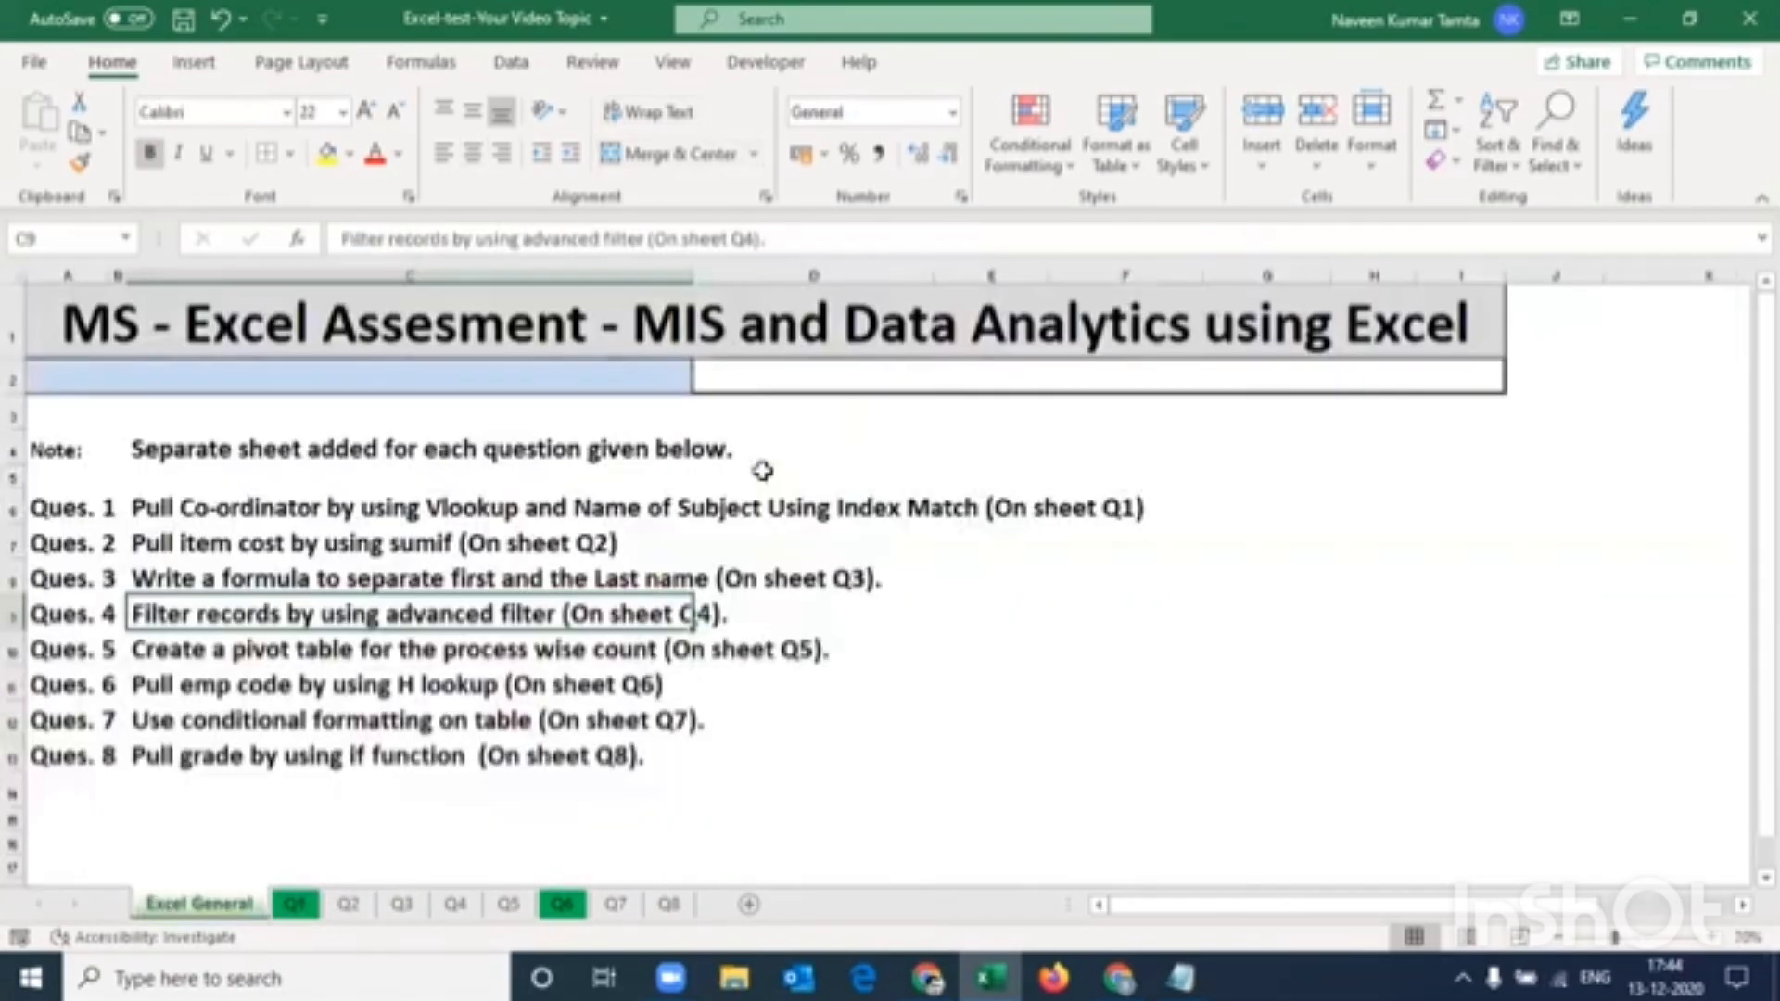
Open the Q5 sheet containing the pivot table exercise
left_click(141, 640)
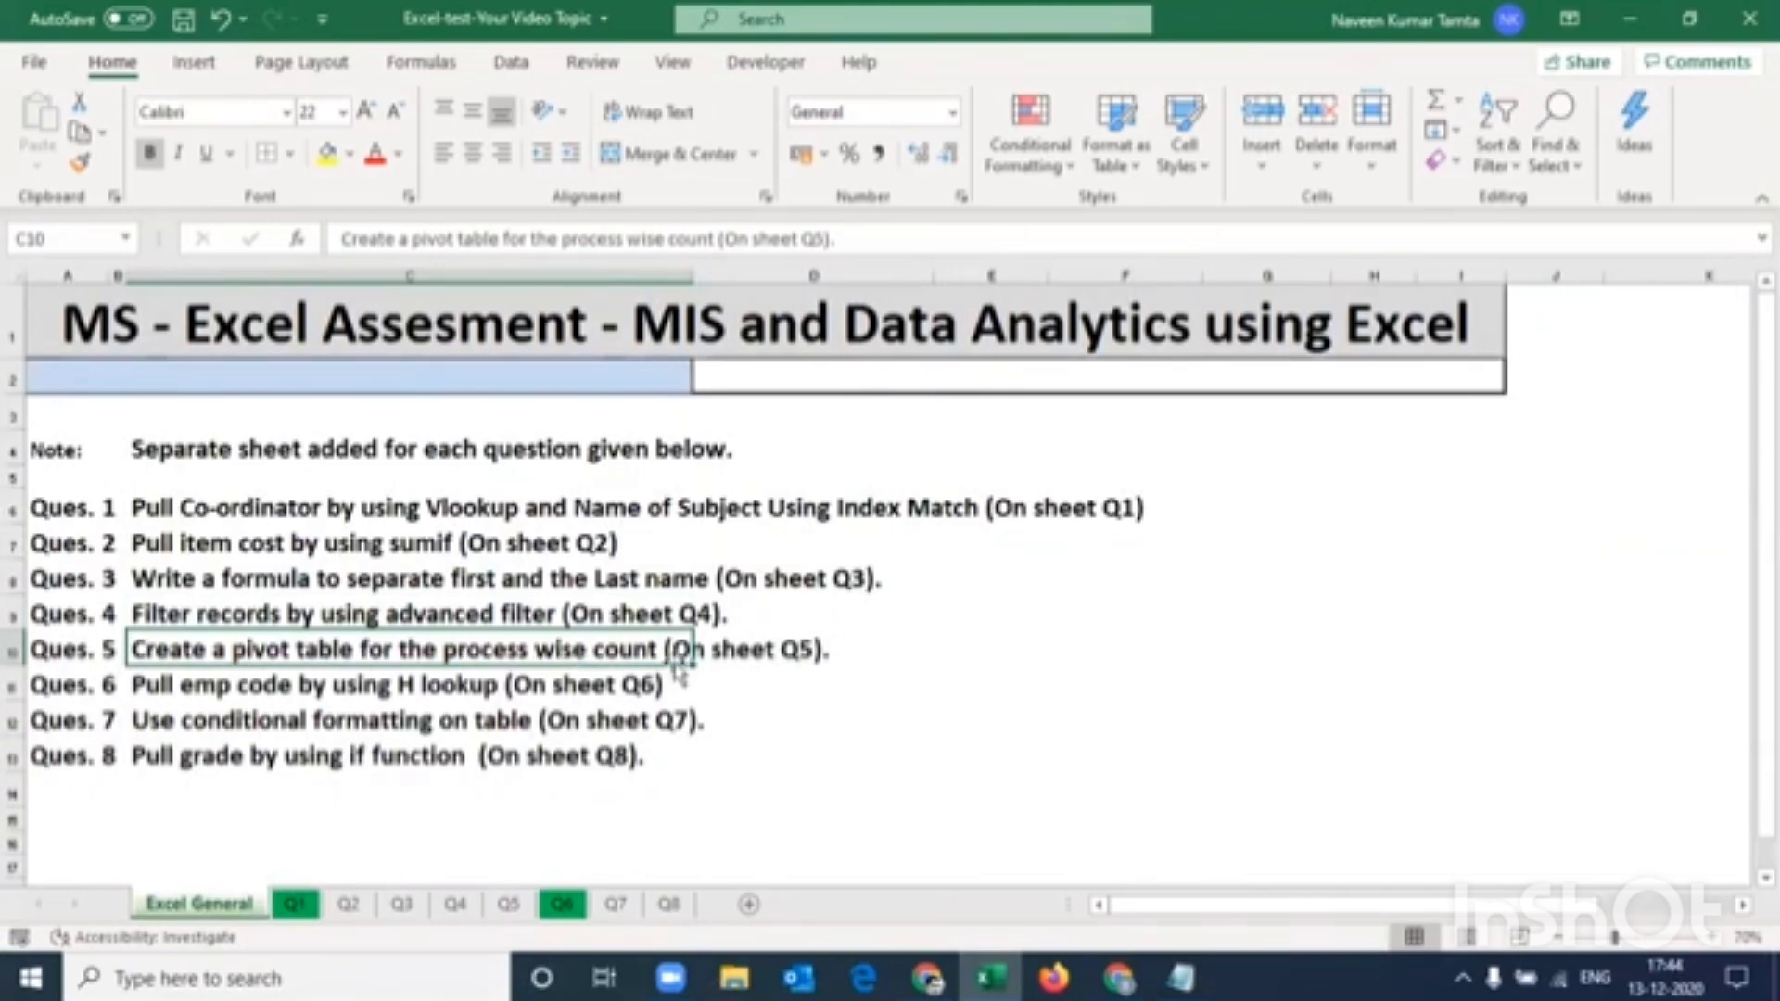
key("ctrl+Page_Down")
key("ctrl+Page_Down")
key("ctrl+Page_Down")
key("ctrl+Page_Down")
key("ctrl+Page_Down")
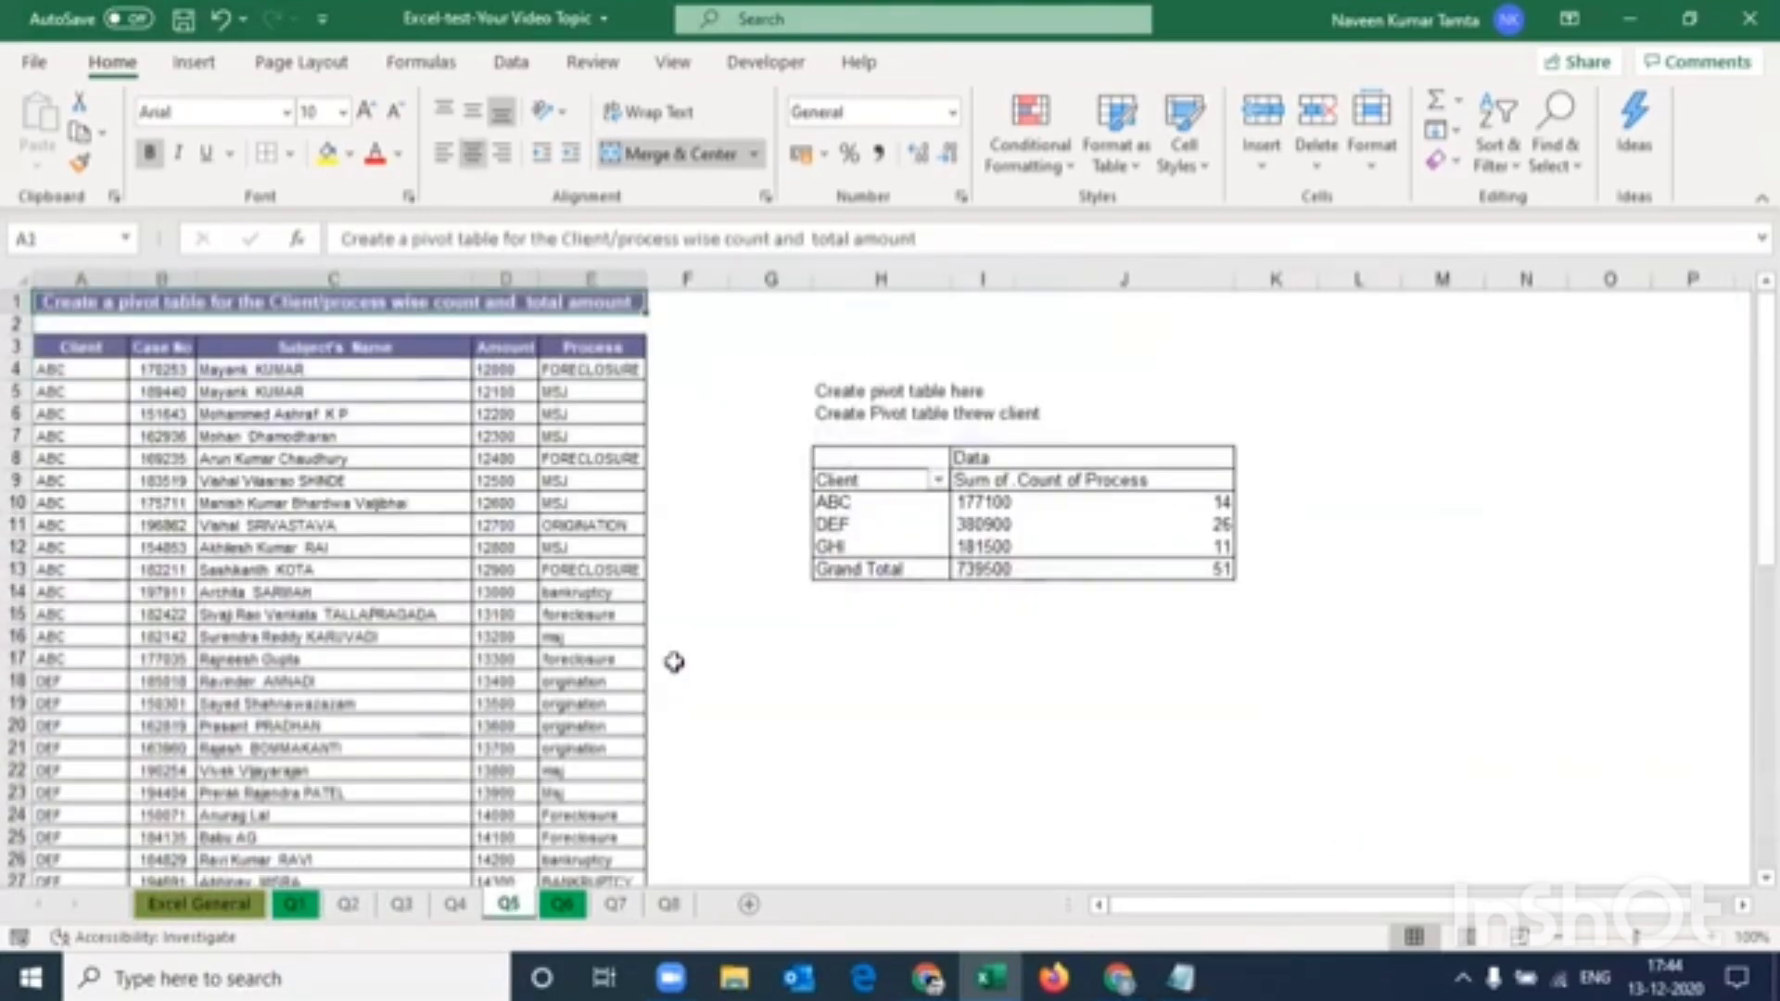
Examine the source table's column headings on sheet Q5, from Client to Process
key("Down")
key("Down")
key("shift+Right")
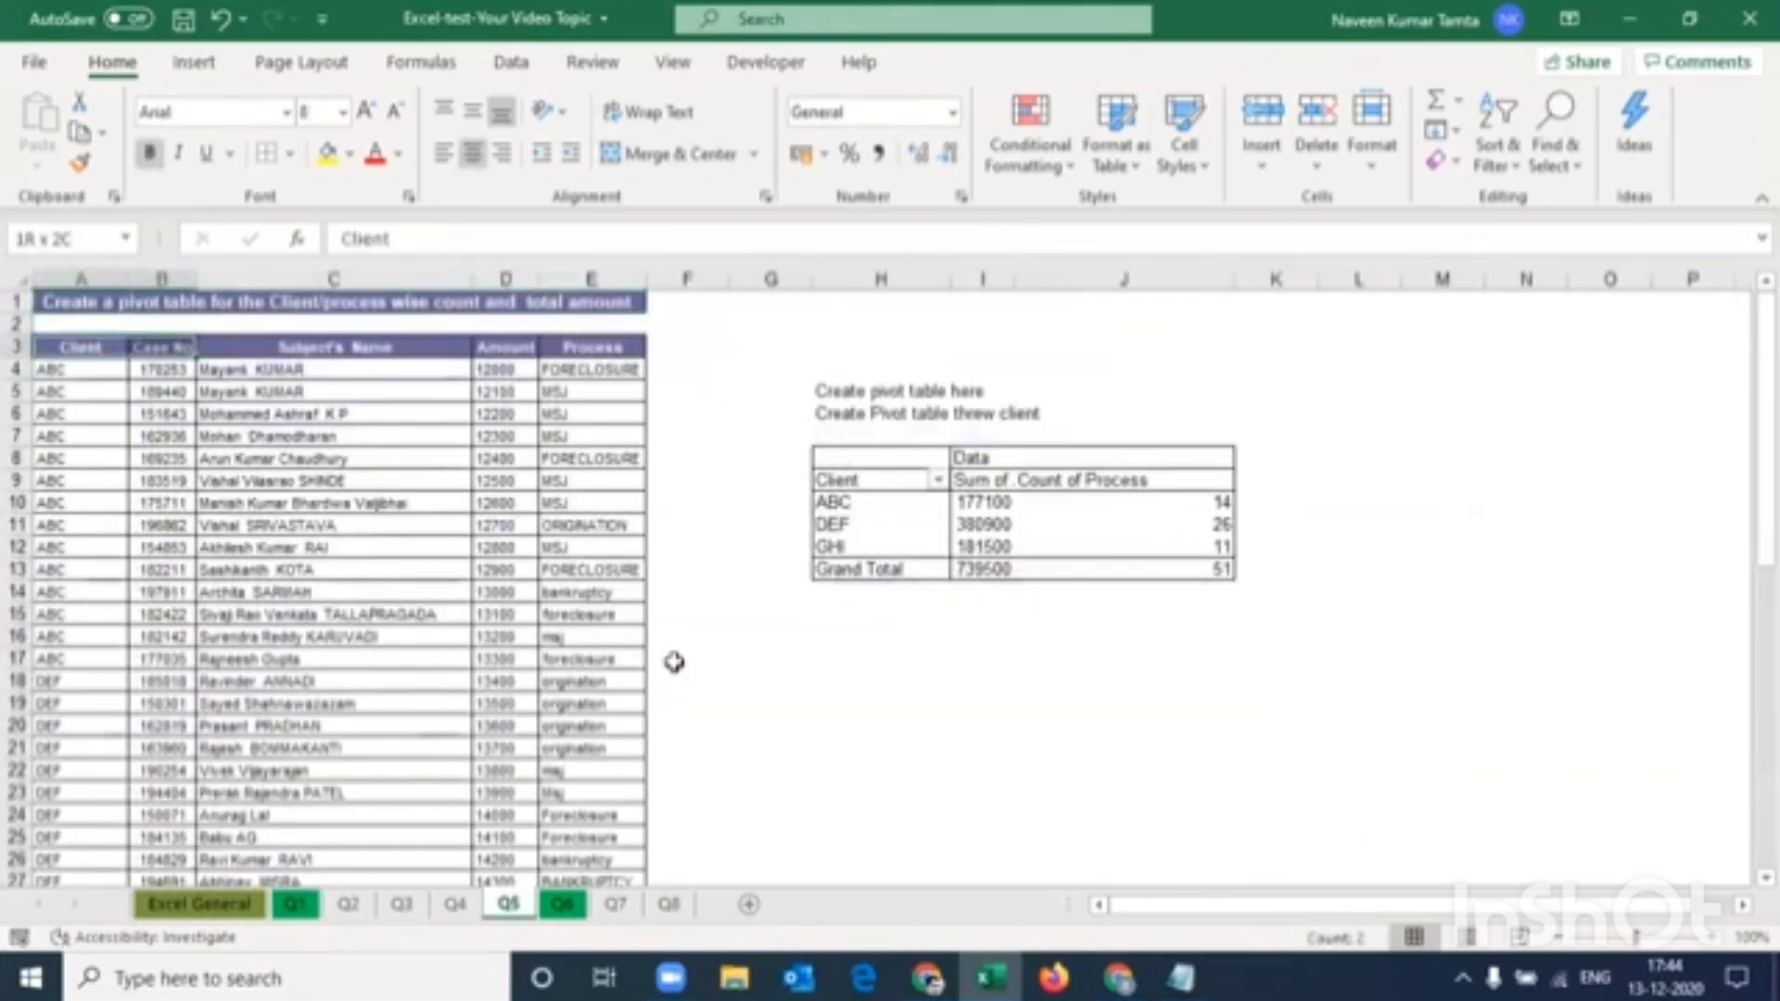
key("Right")
key("Right")
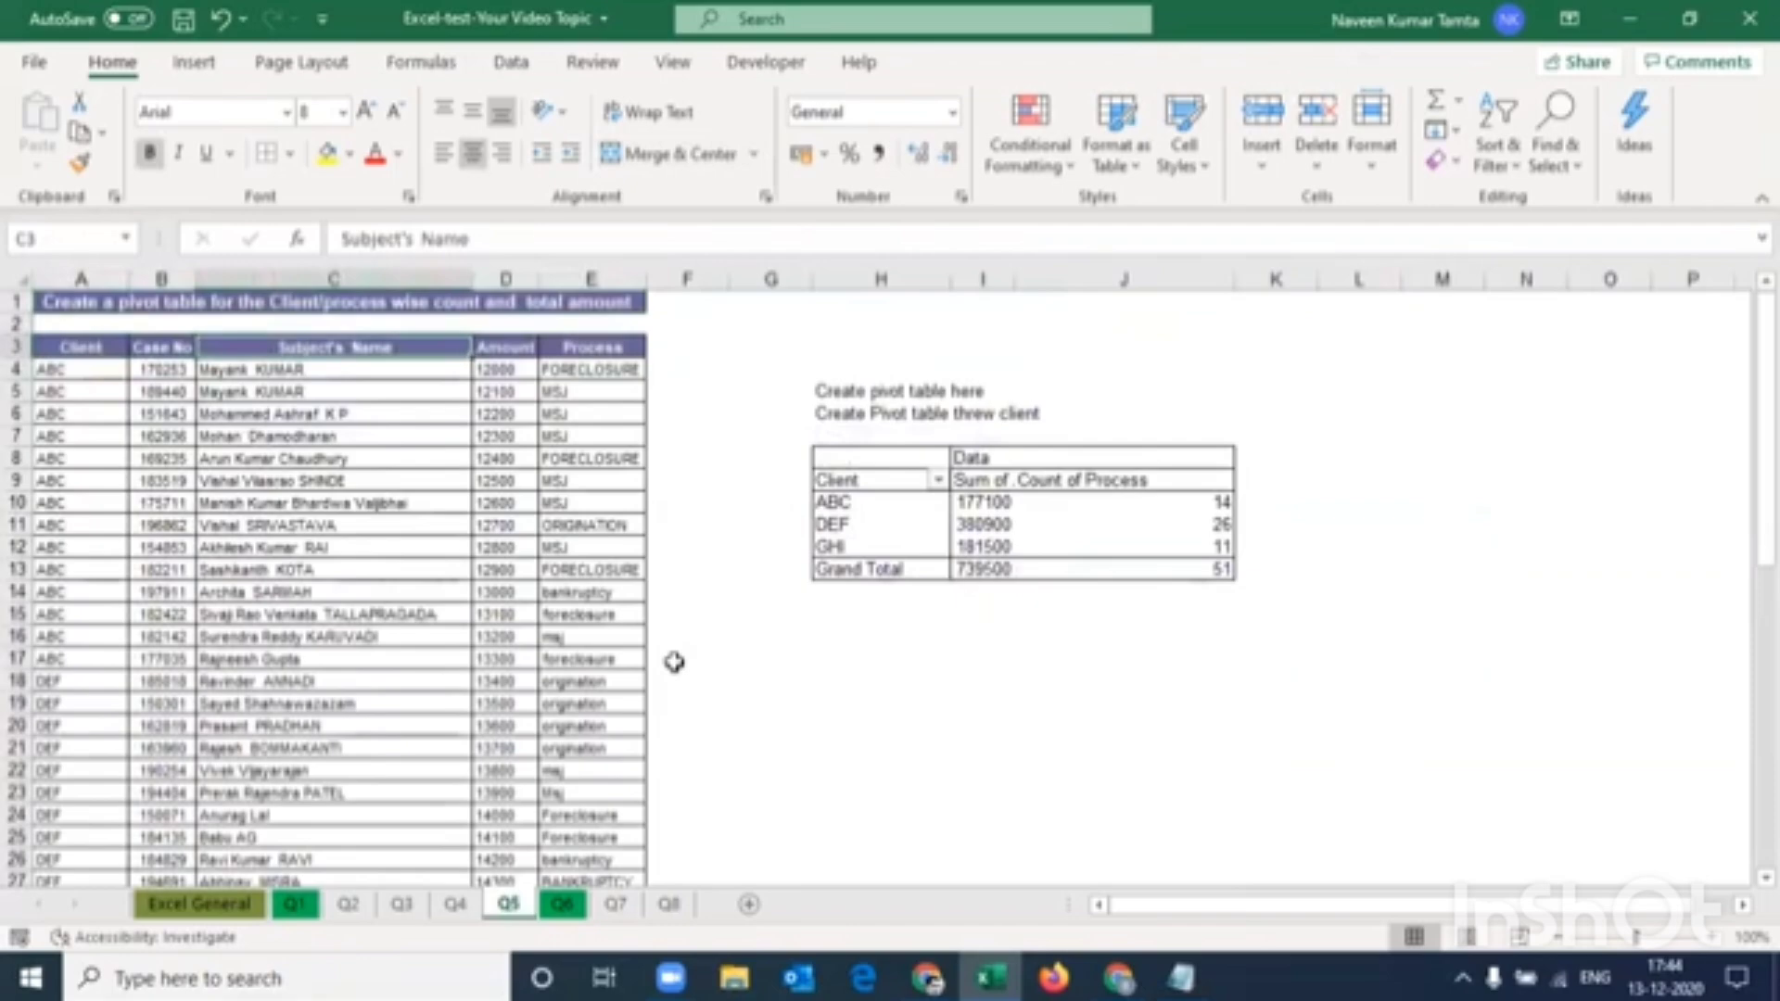
key("Right")
key("Right")
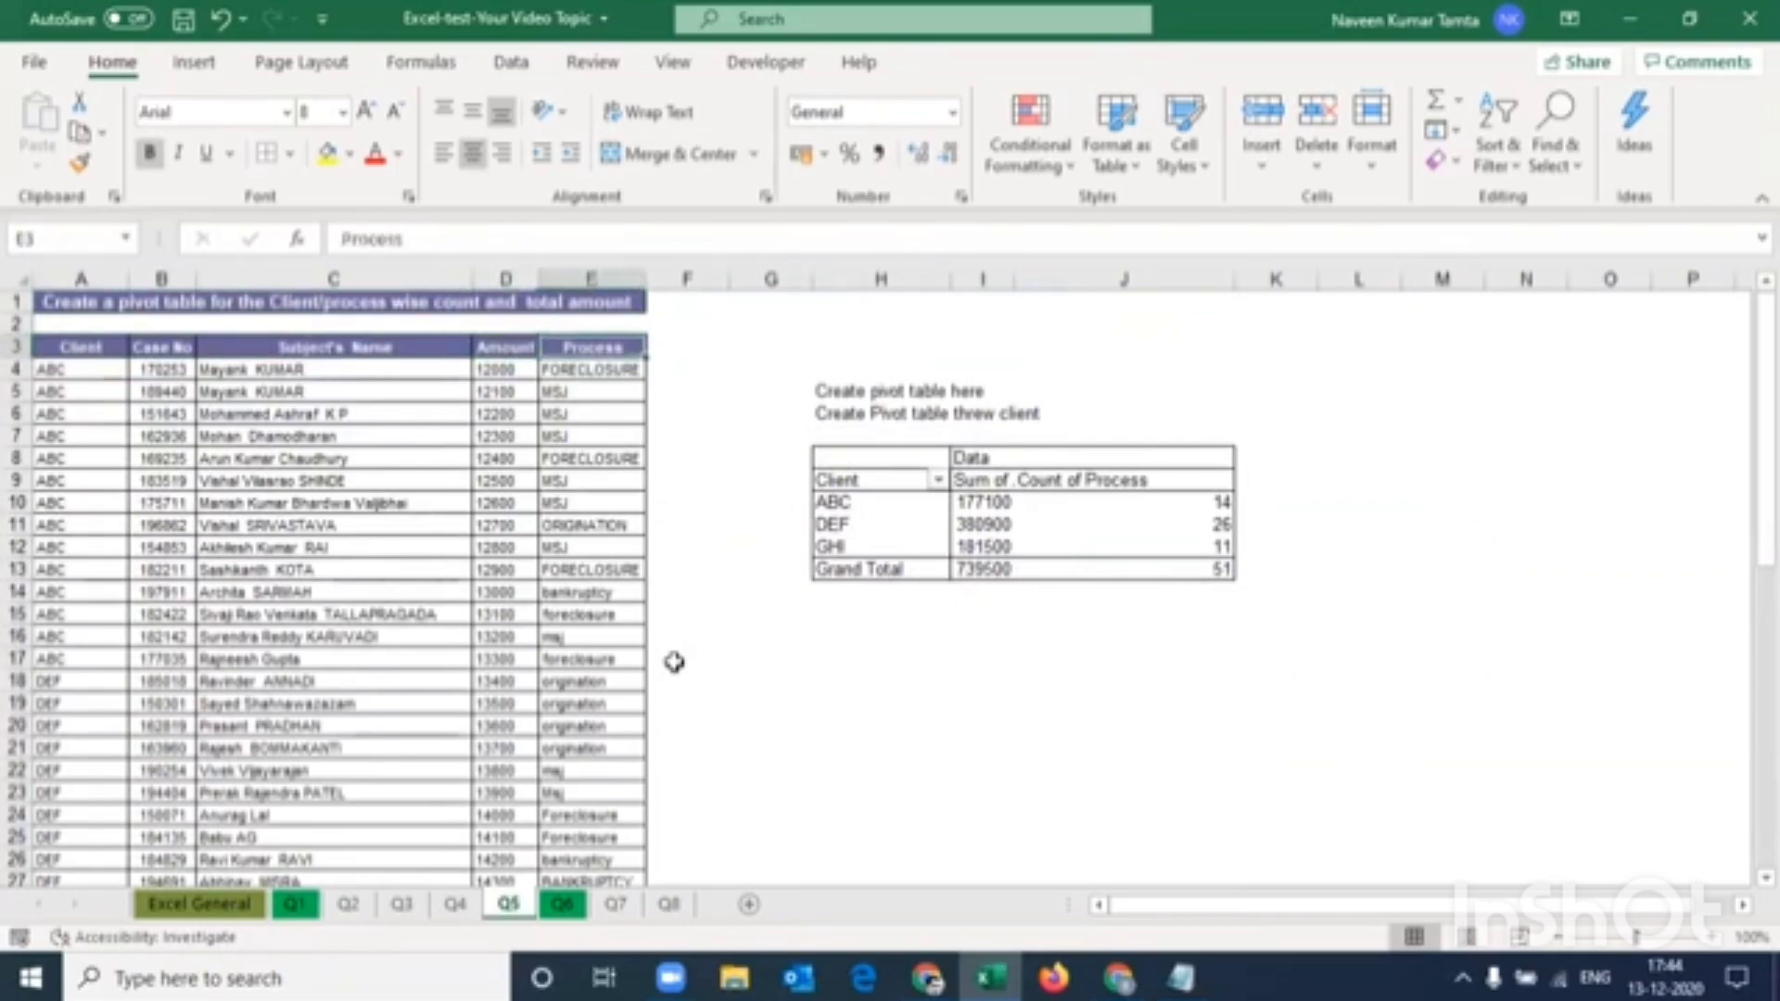
Examine the pivot table instructions and the existing sample pivot table by client beside the source data
key("Right")
key("Right")
key("Right")
key("Down")
key("Down")
key("Right")
key("Left")
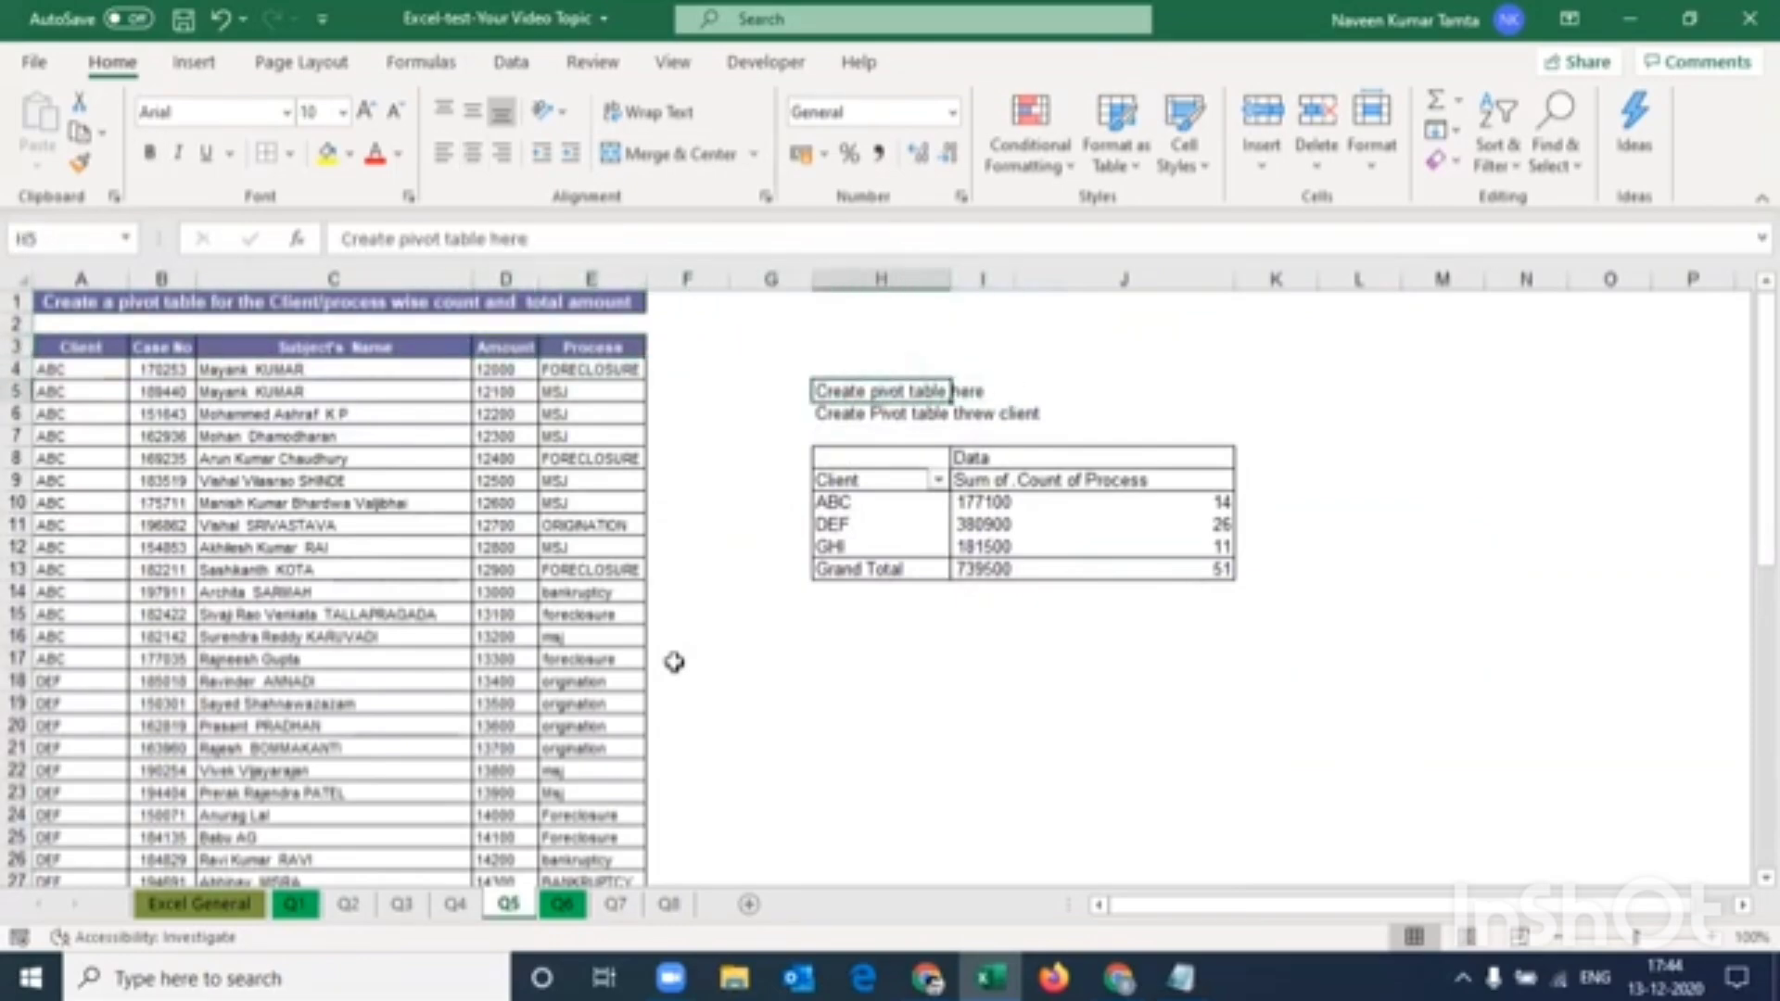
key("Down")
key("Down")
key("Down")
key("Down")
key("Down")
key("Down")
key("Down")
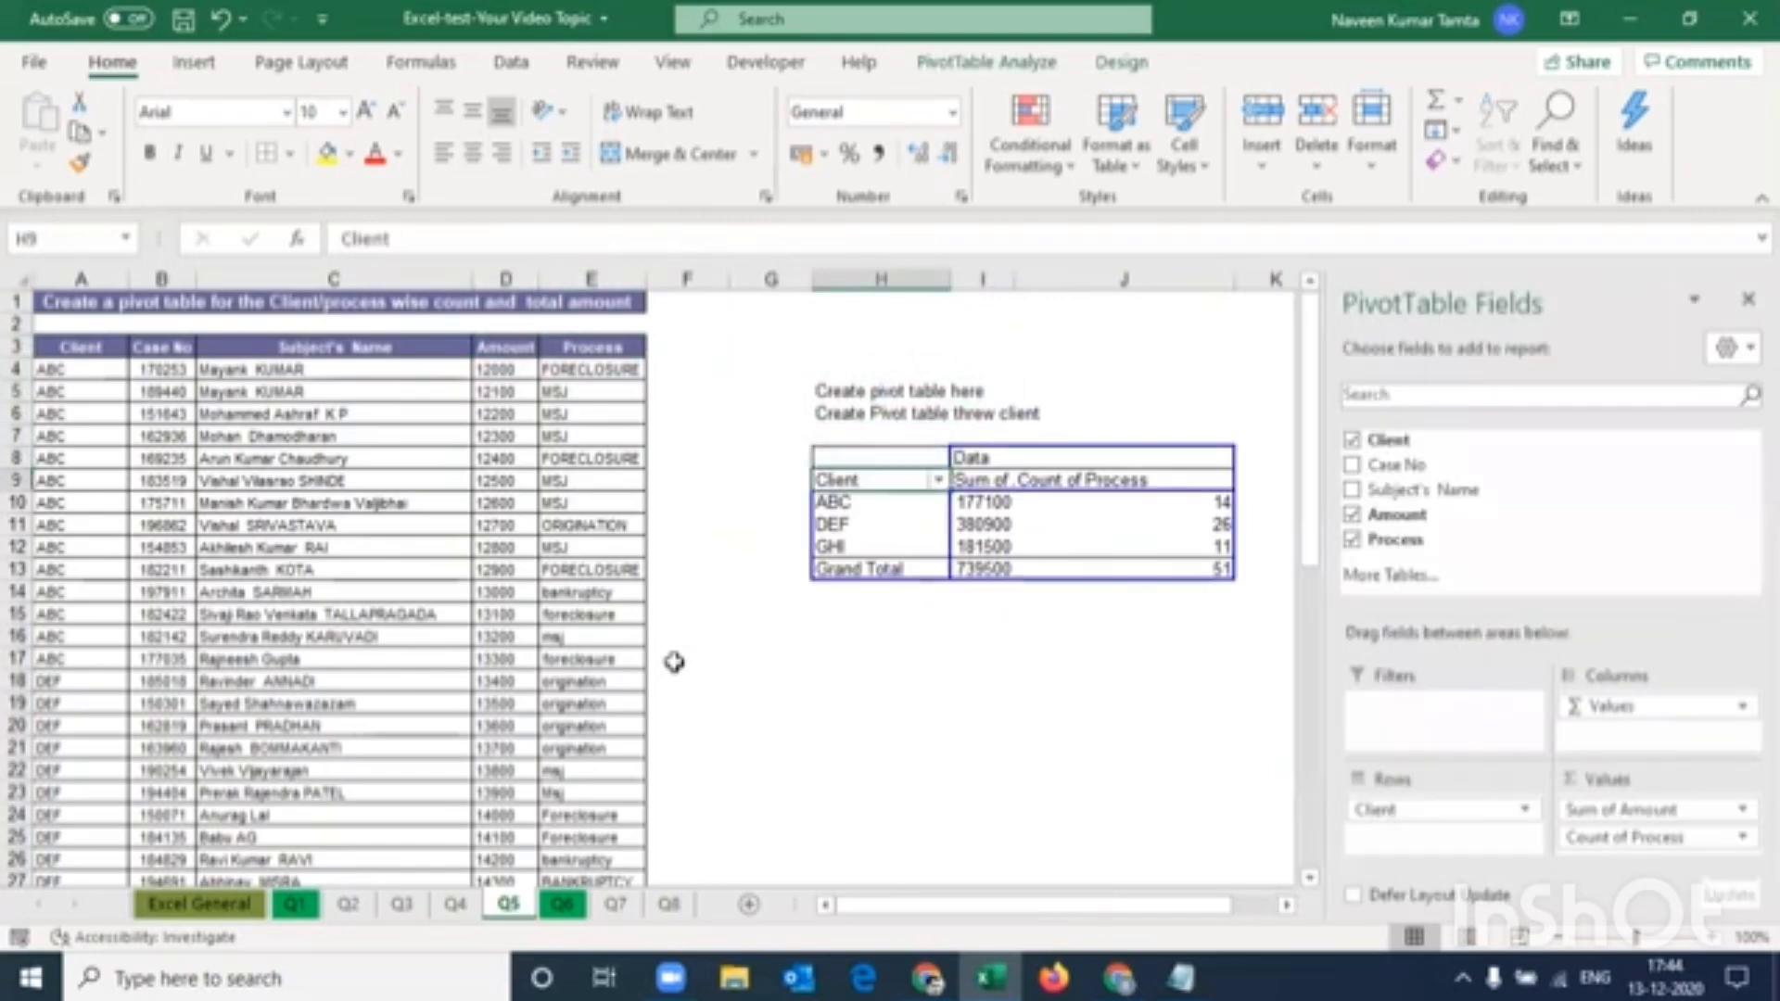
key("Down")
key("Down")
key("Down")
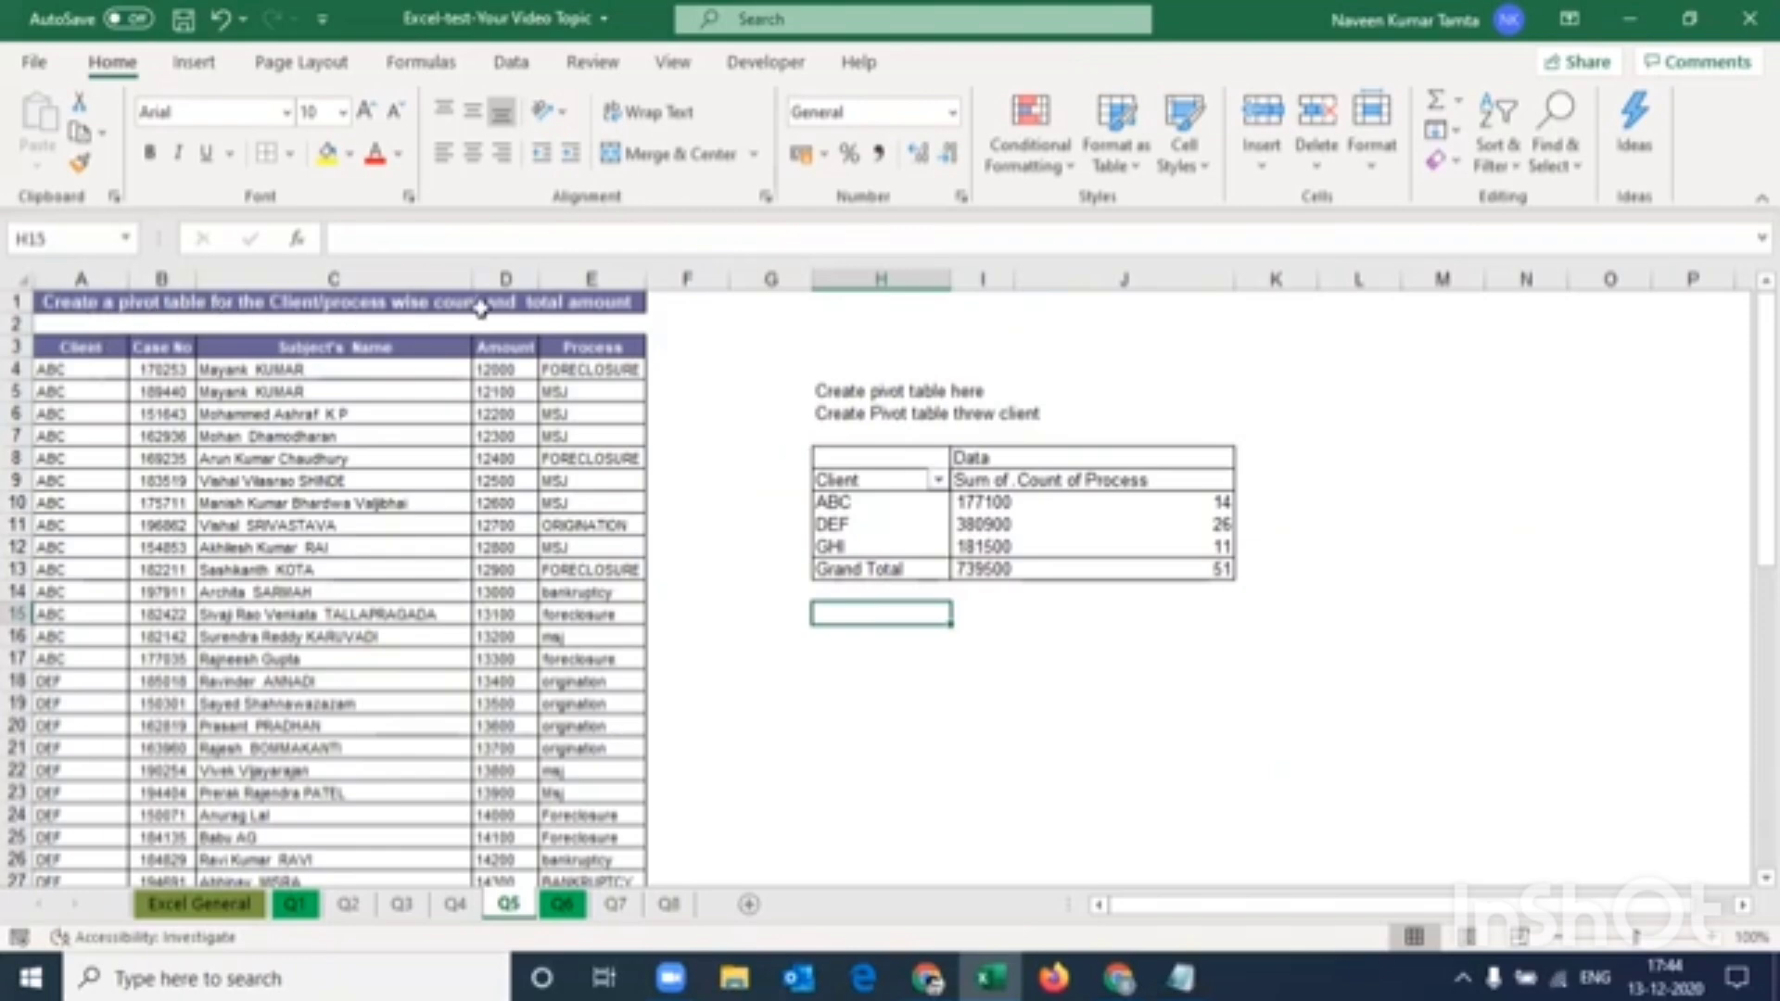
Create a pivot table from Q5 range A3:E54, placed on the existing worksheet at H16, accepting replacement of existing data
left_click(98, 348)
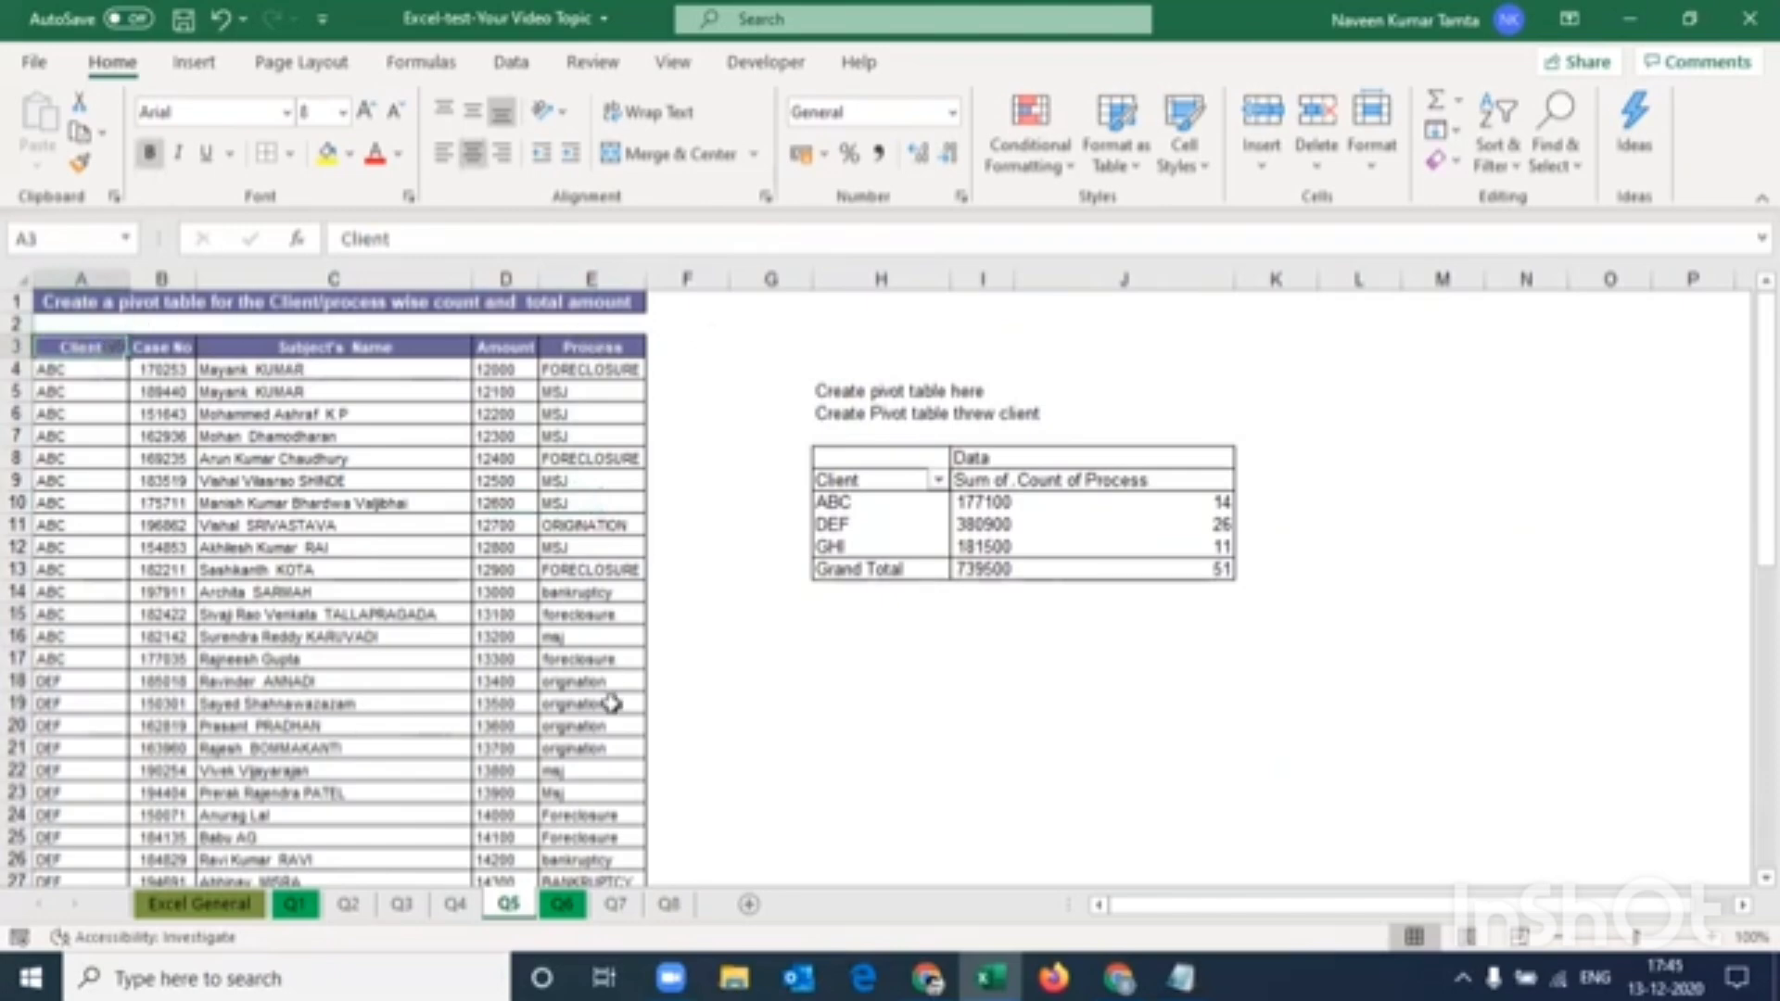
key("ctrl+shift+Right")
key("ctrl+q")
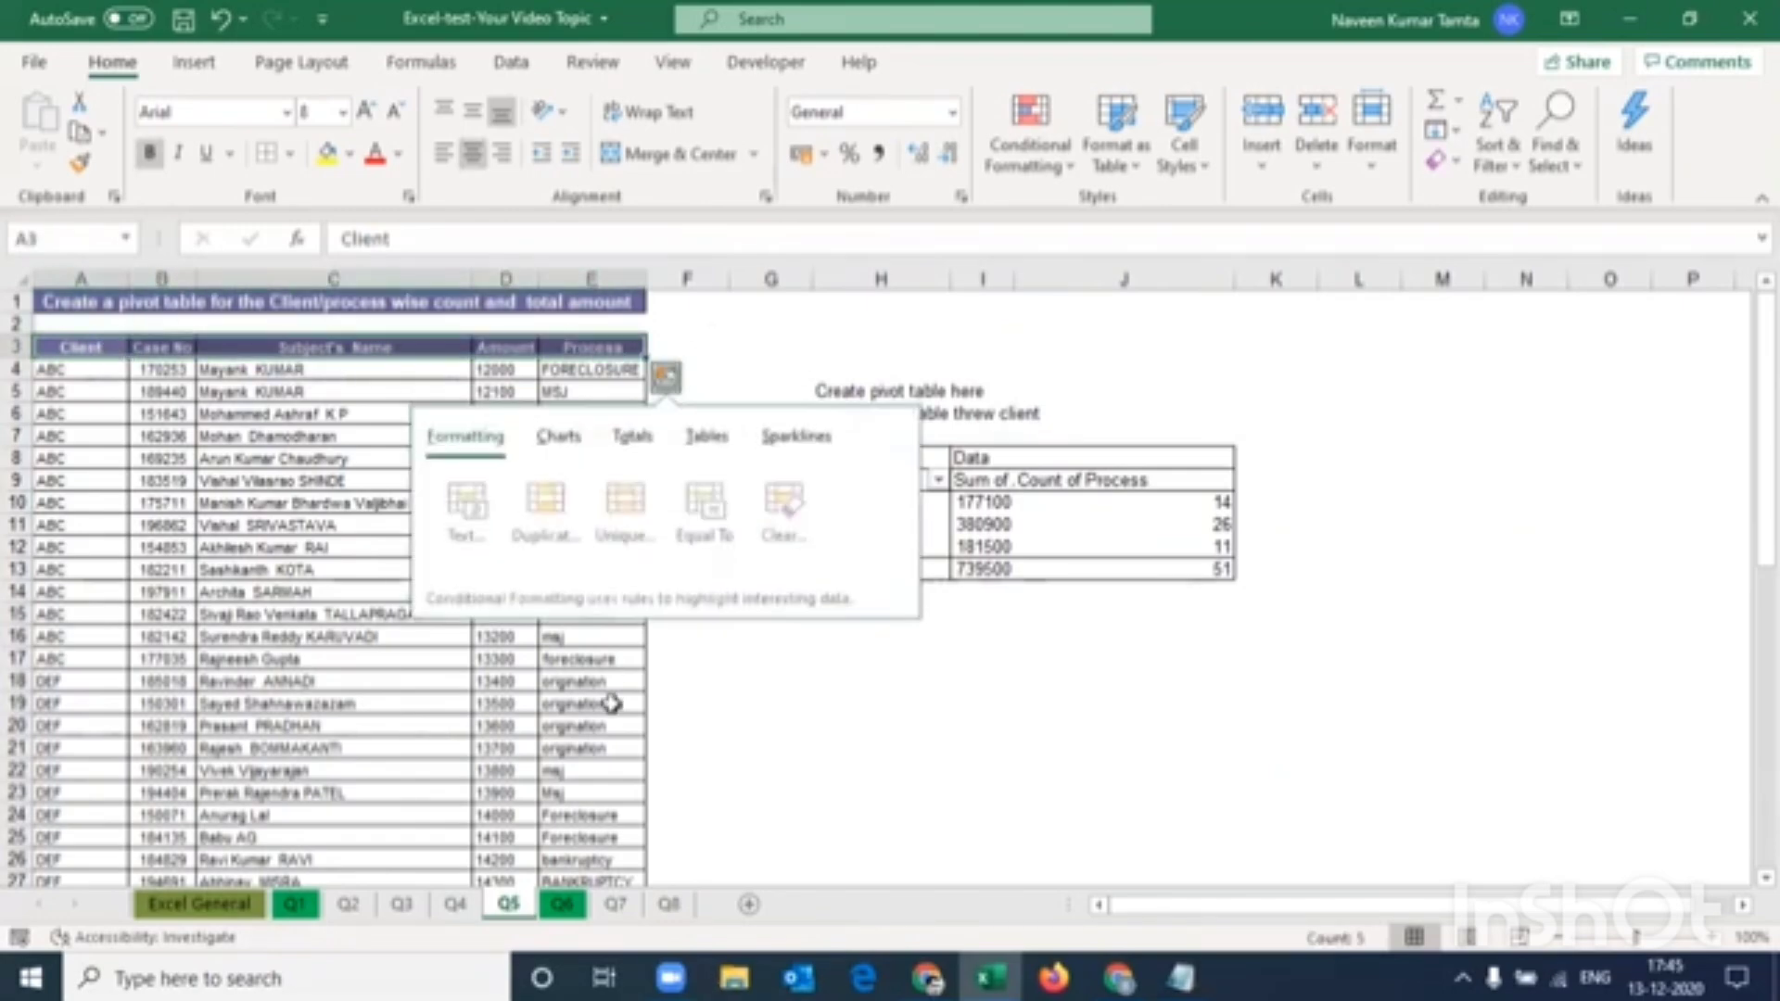
key("Escape")
key("ctrl+shift+Down")
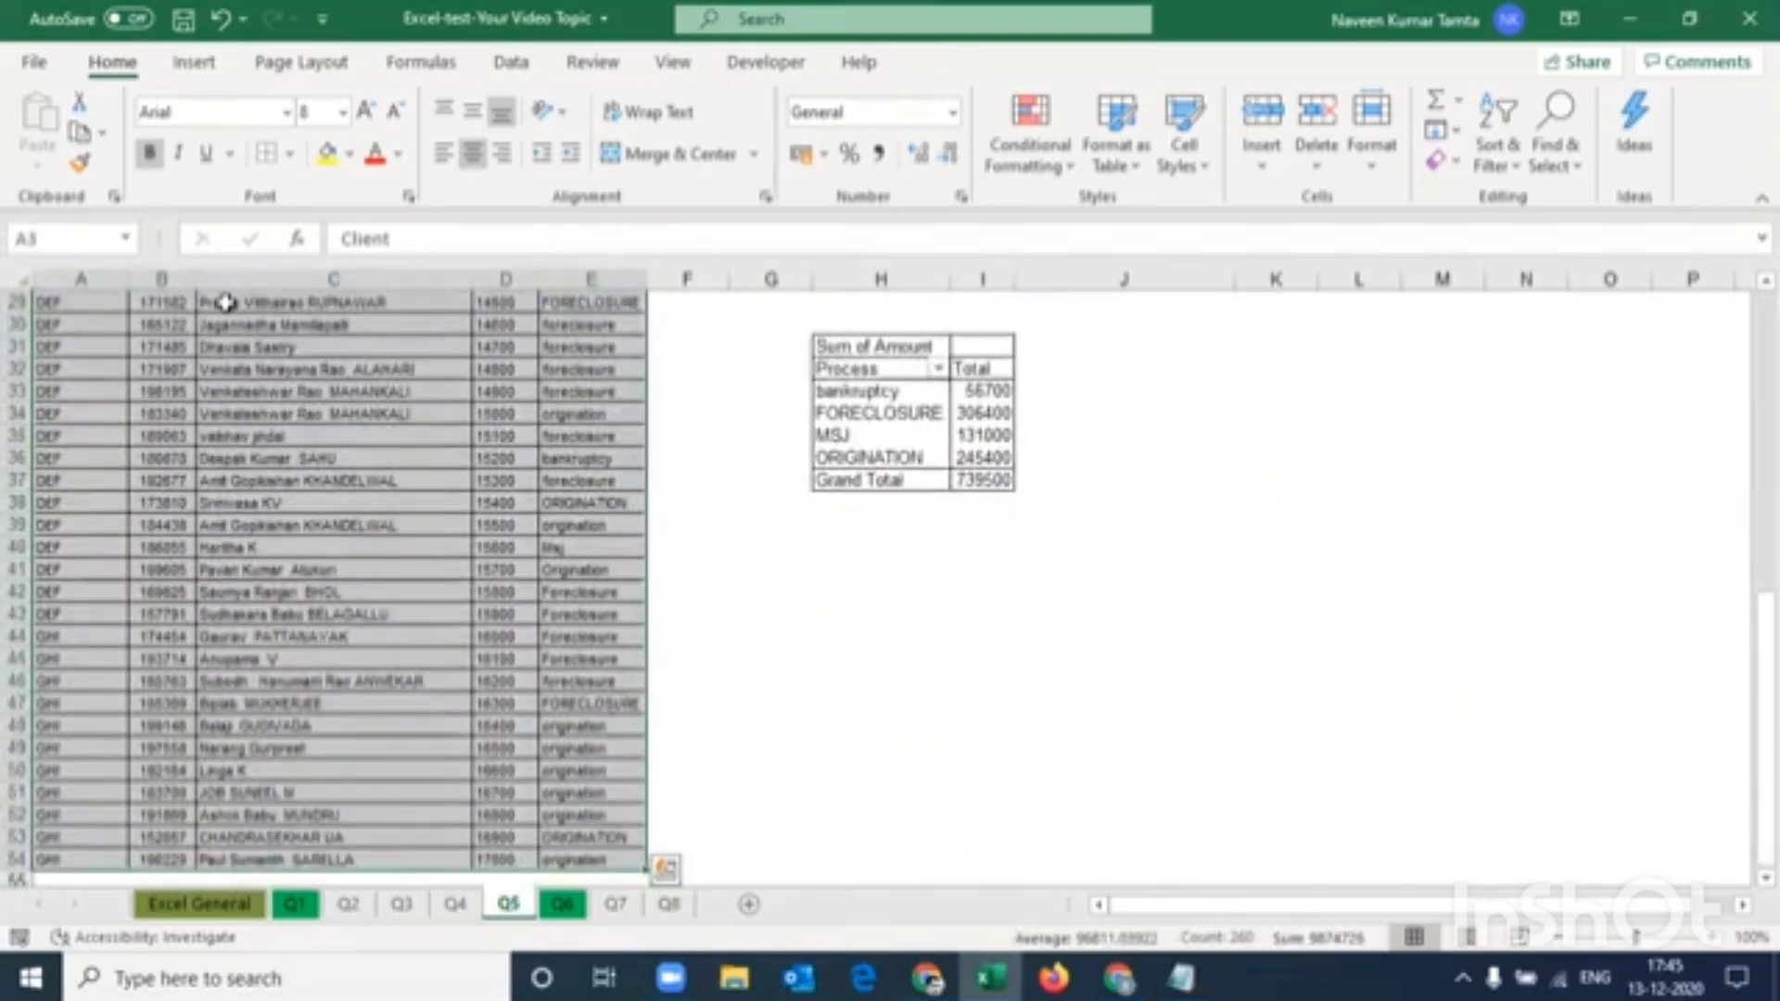
left_click(194, 63)
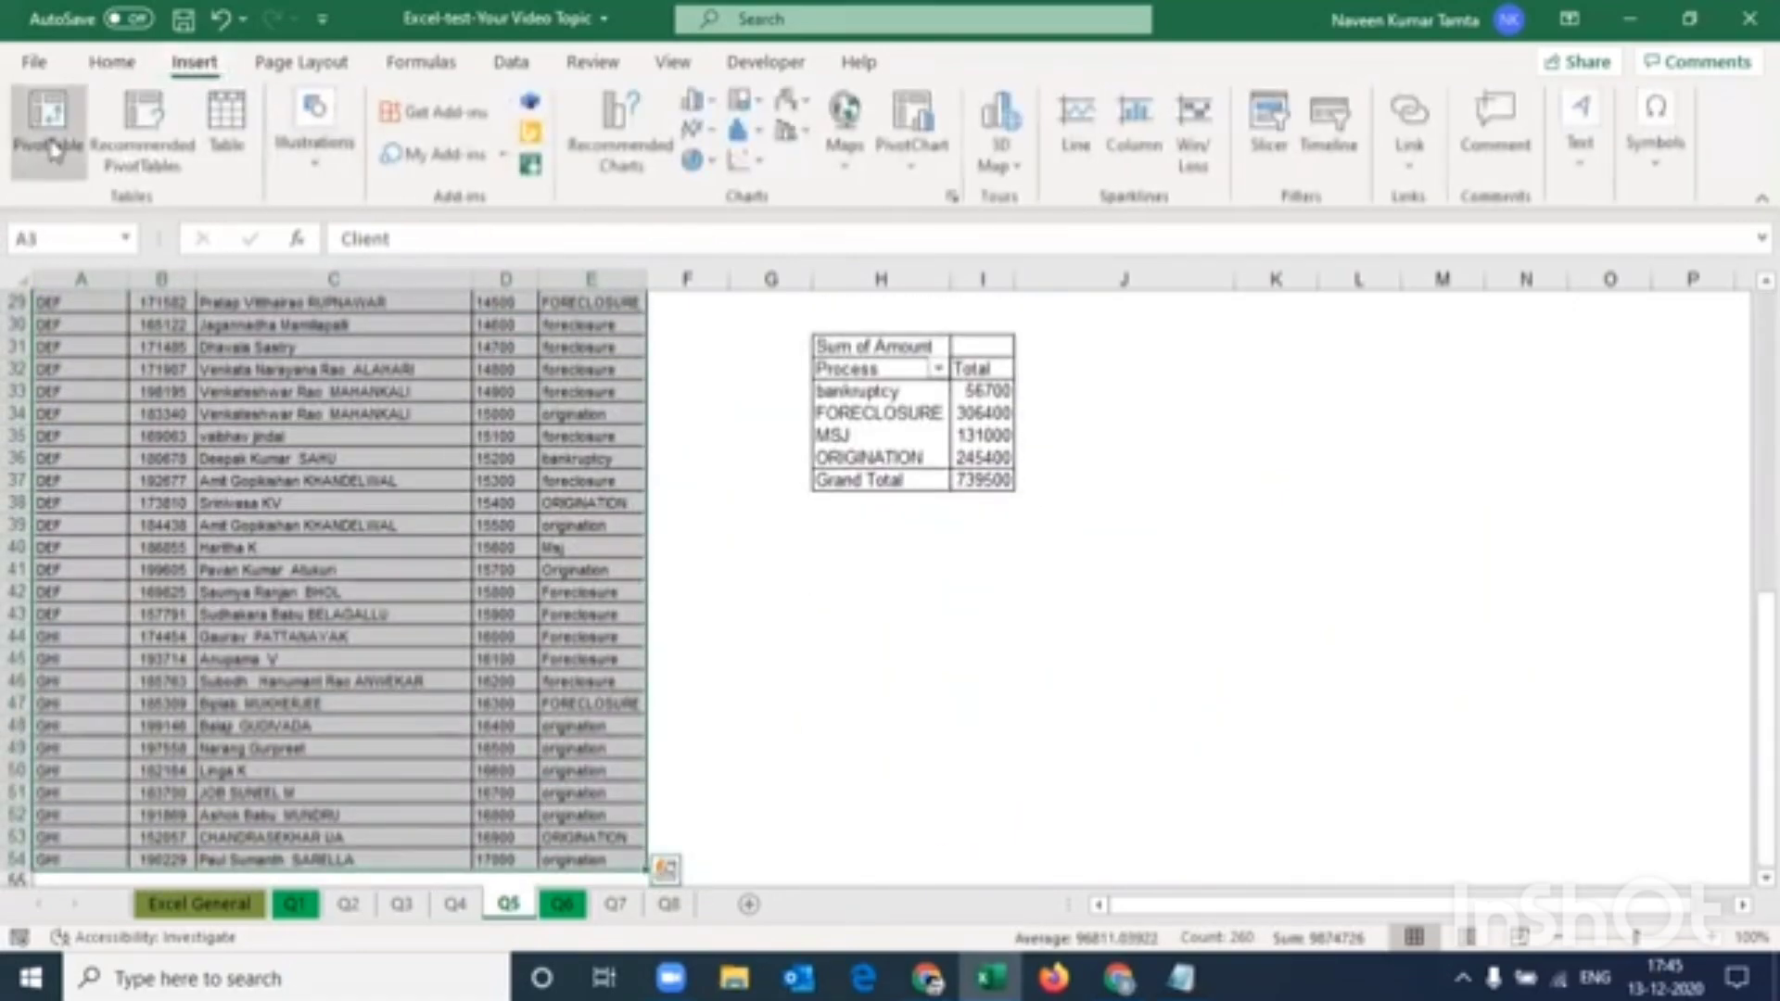
left_click(51, 139)
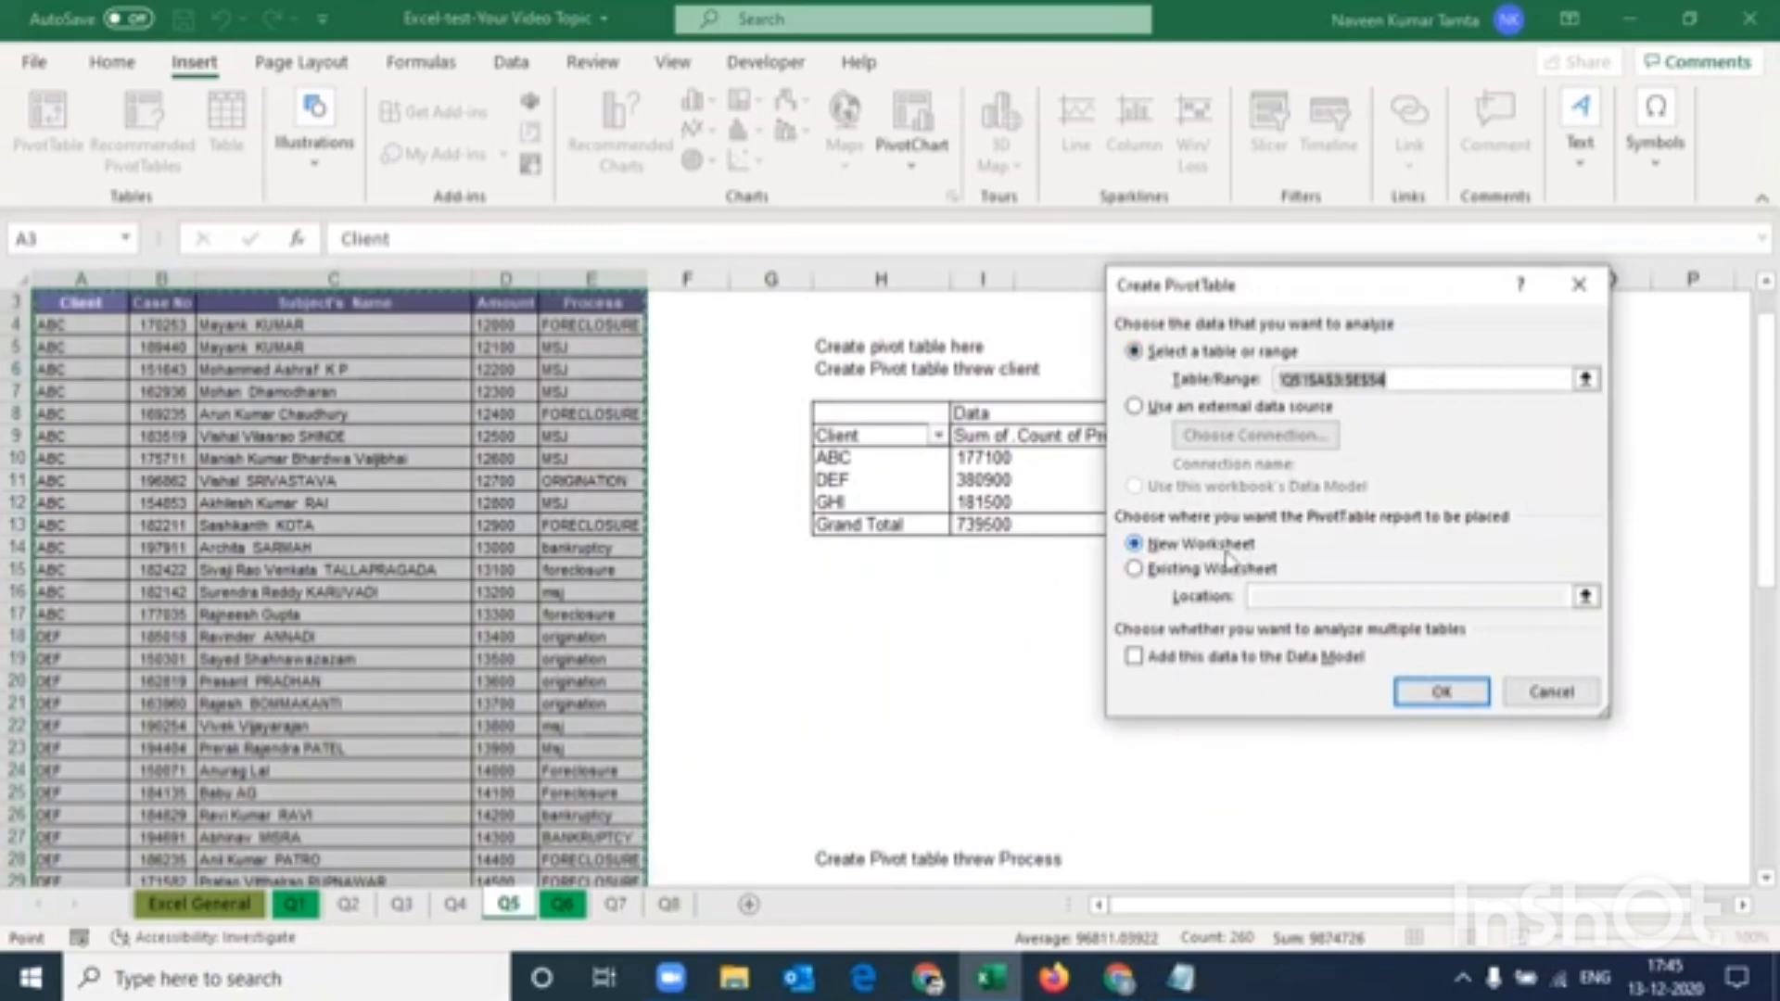
left_click(1136, 572)
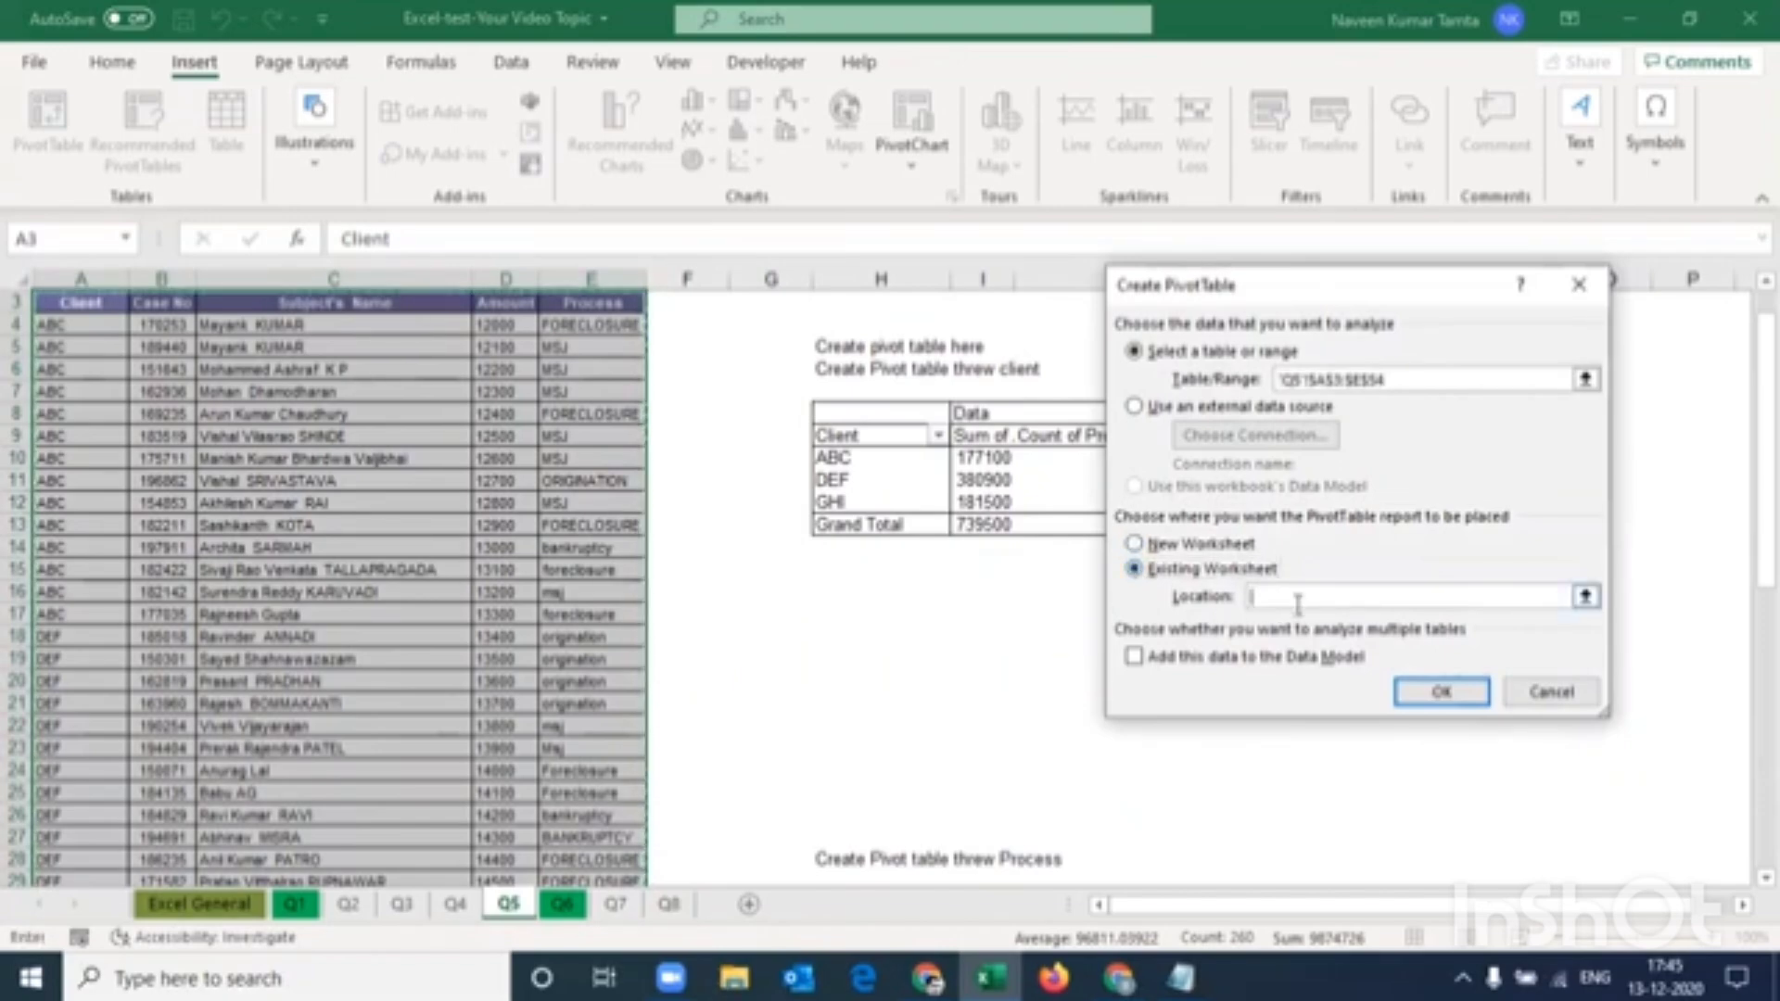
left_click(829, 591)
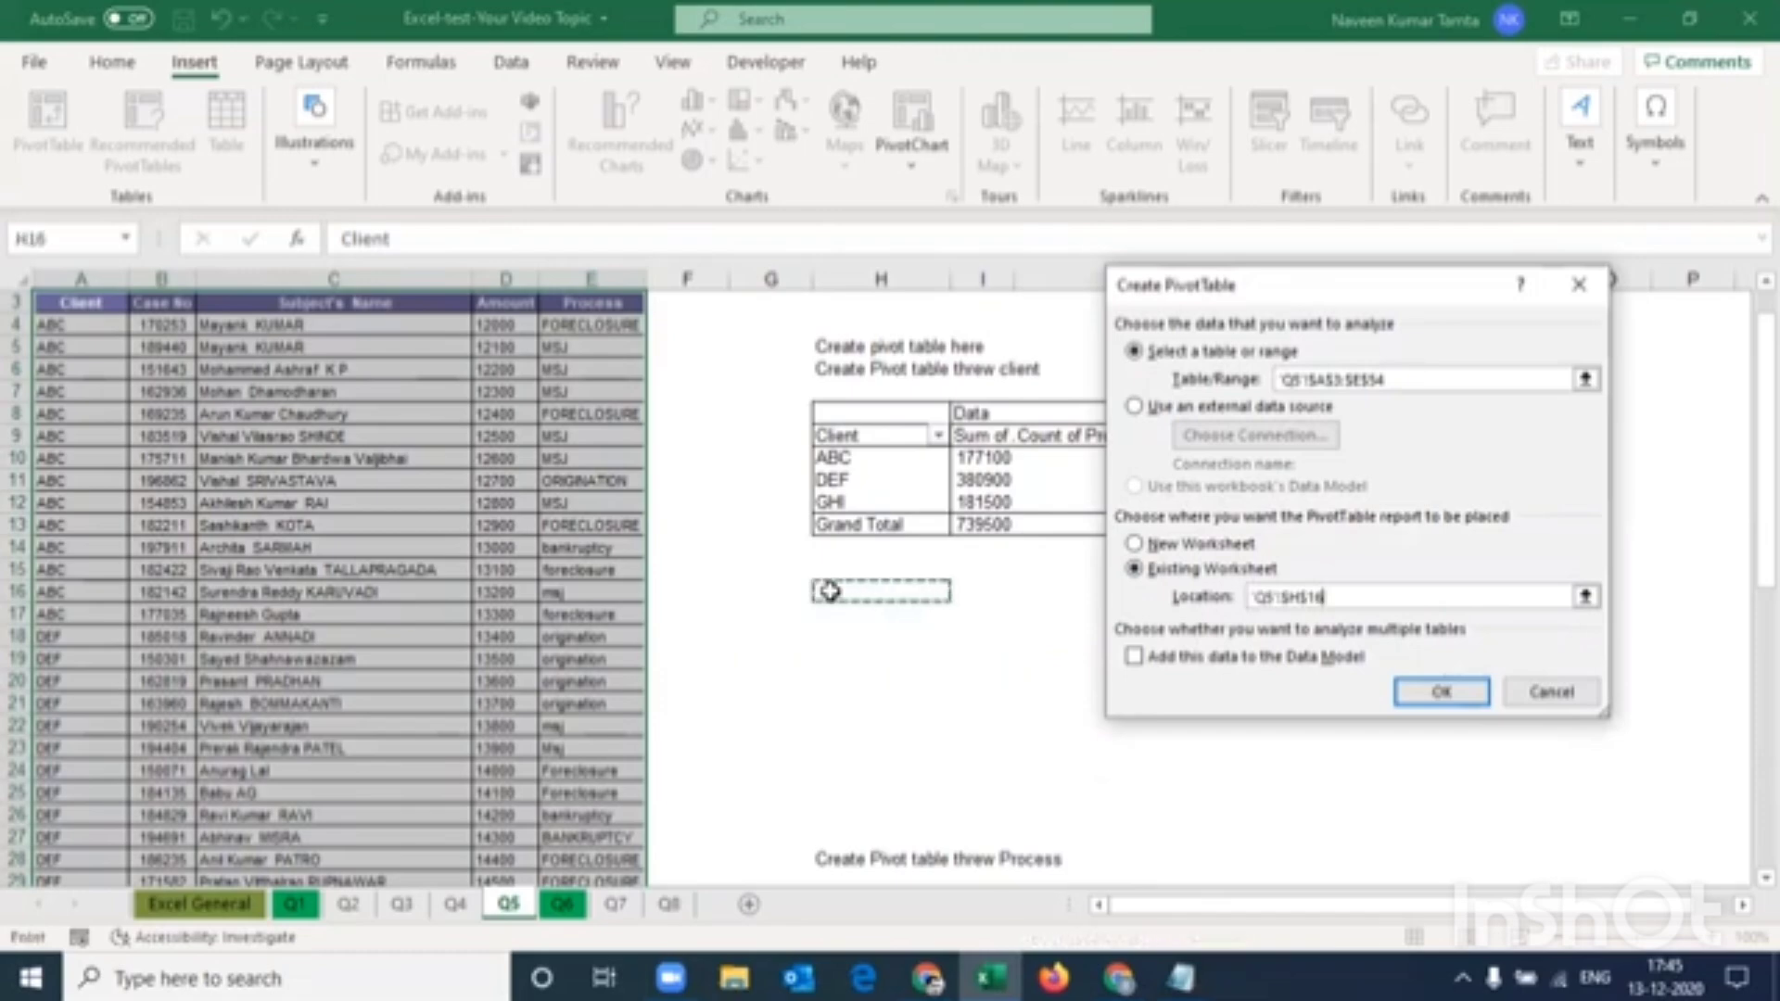
left_click(1441, 693)
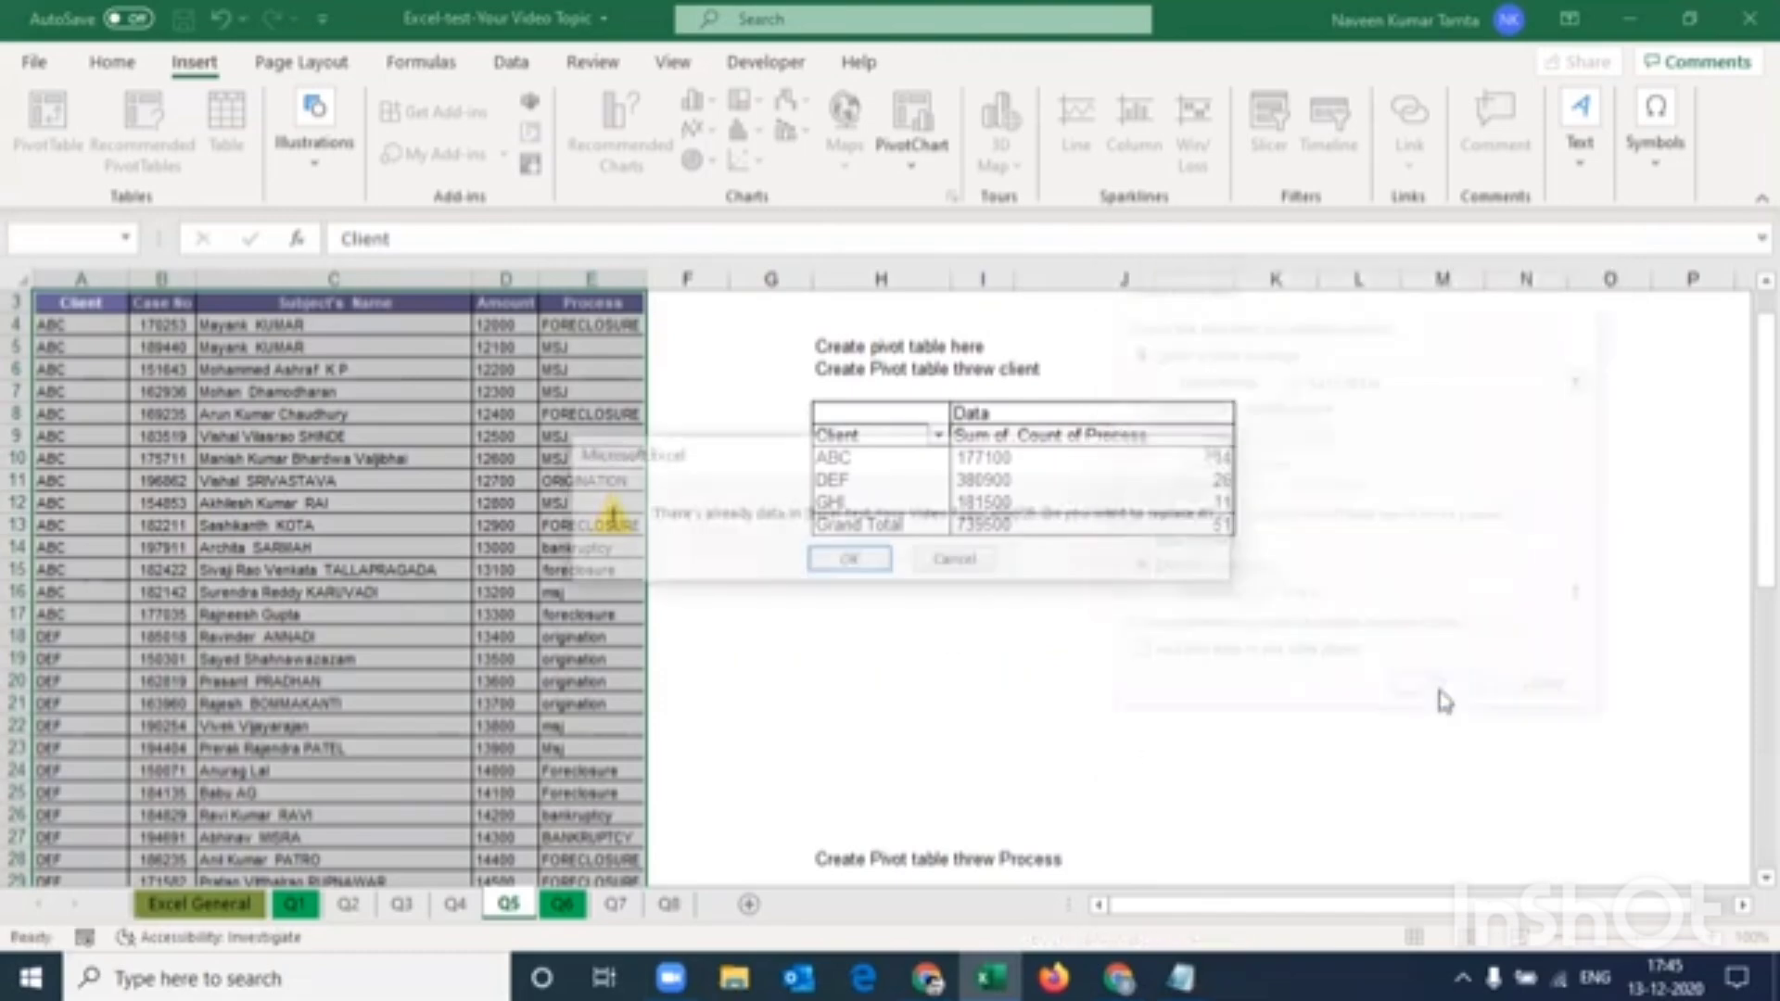
left_click(849, 561)
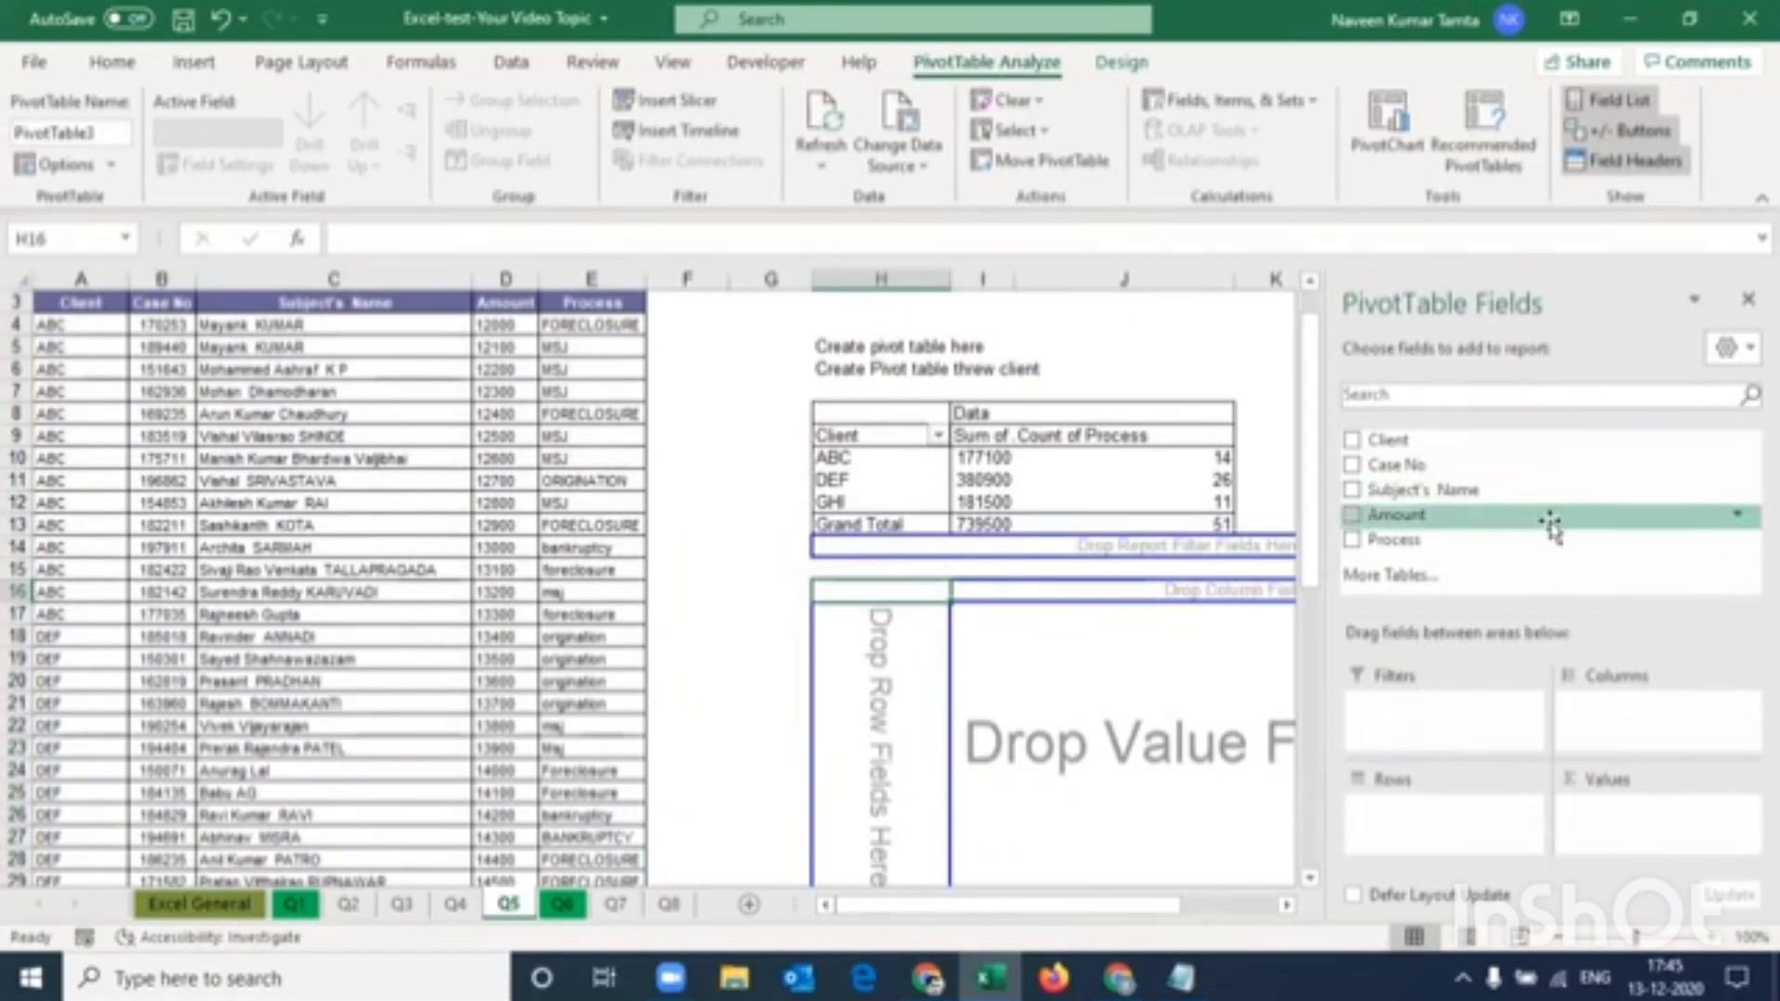
Add Client to the new pivot table's rows and Count of Client to its values
left_click_drag(1411, 451, 1438, 816)
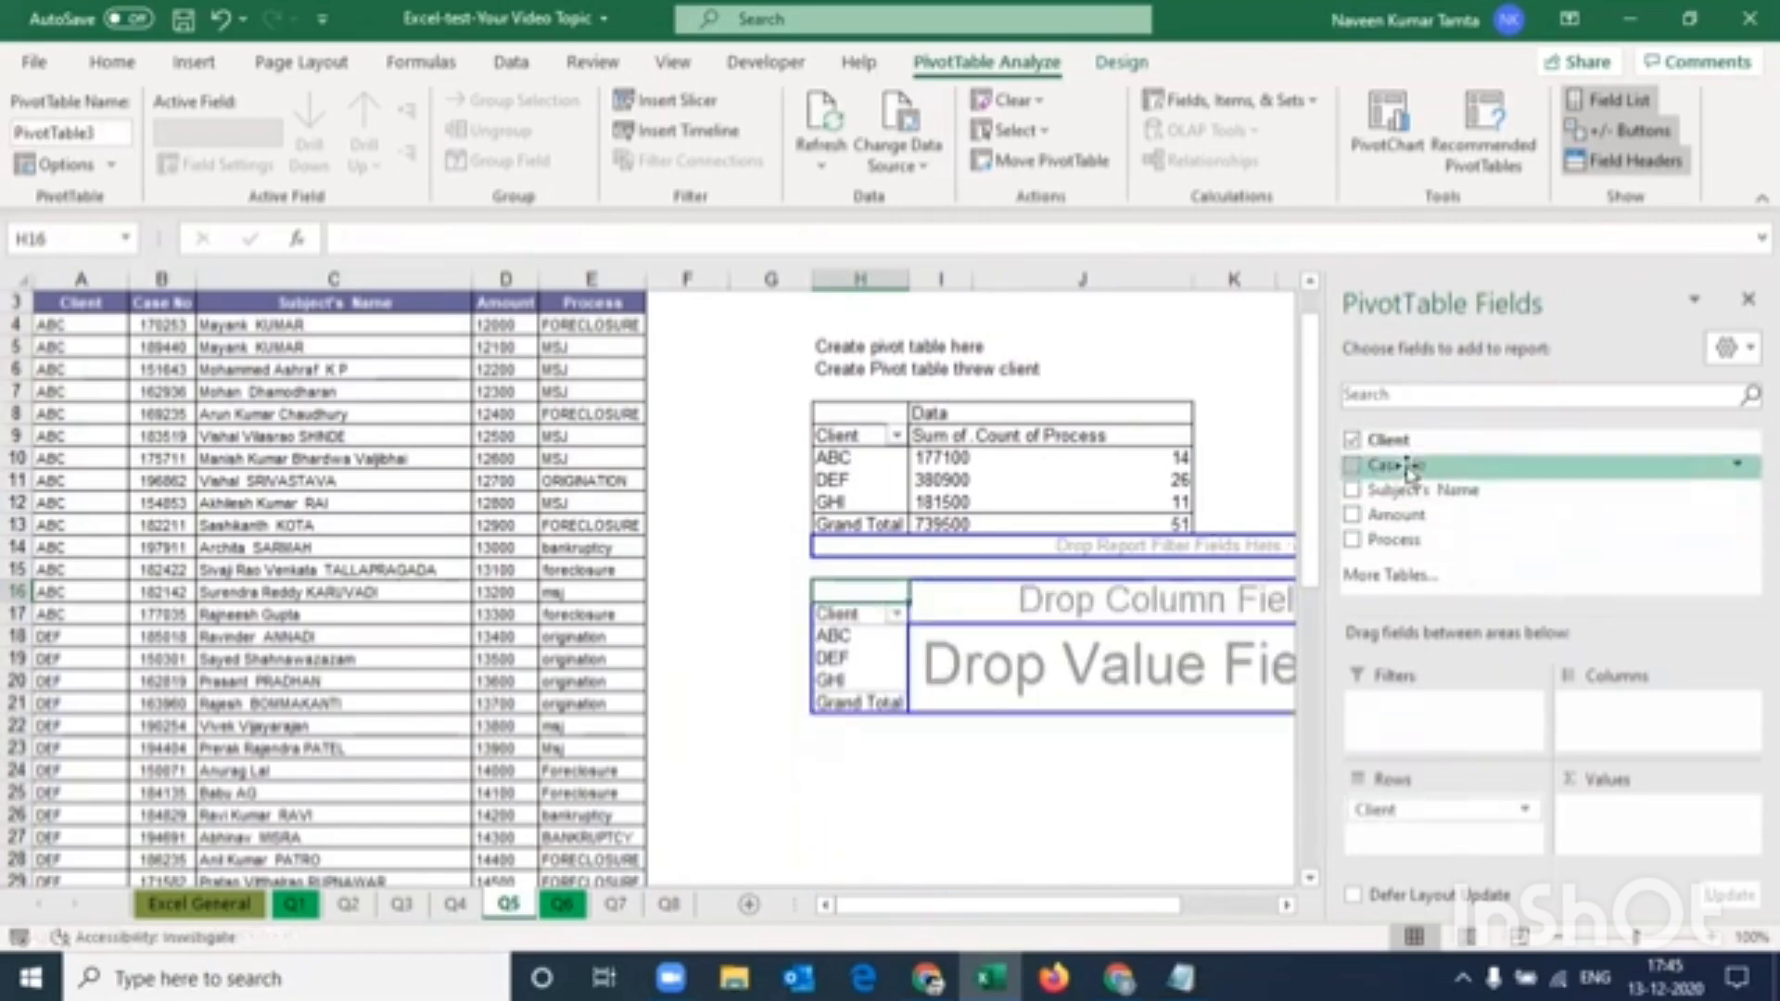
left_click_drag(1415, 547, 1432, 839)
left_click(893, 564)
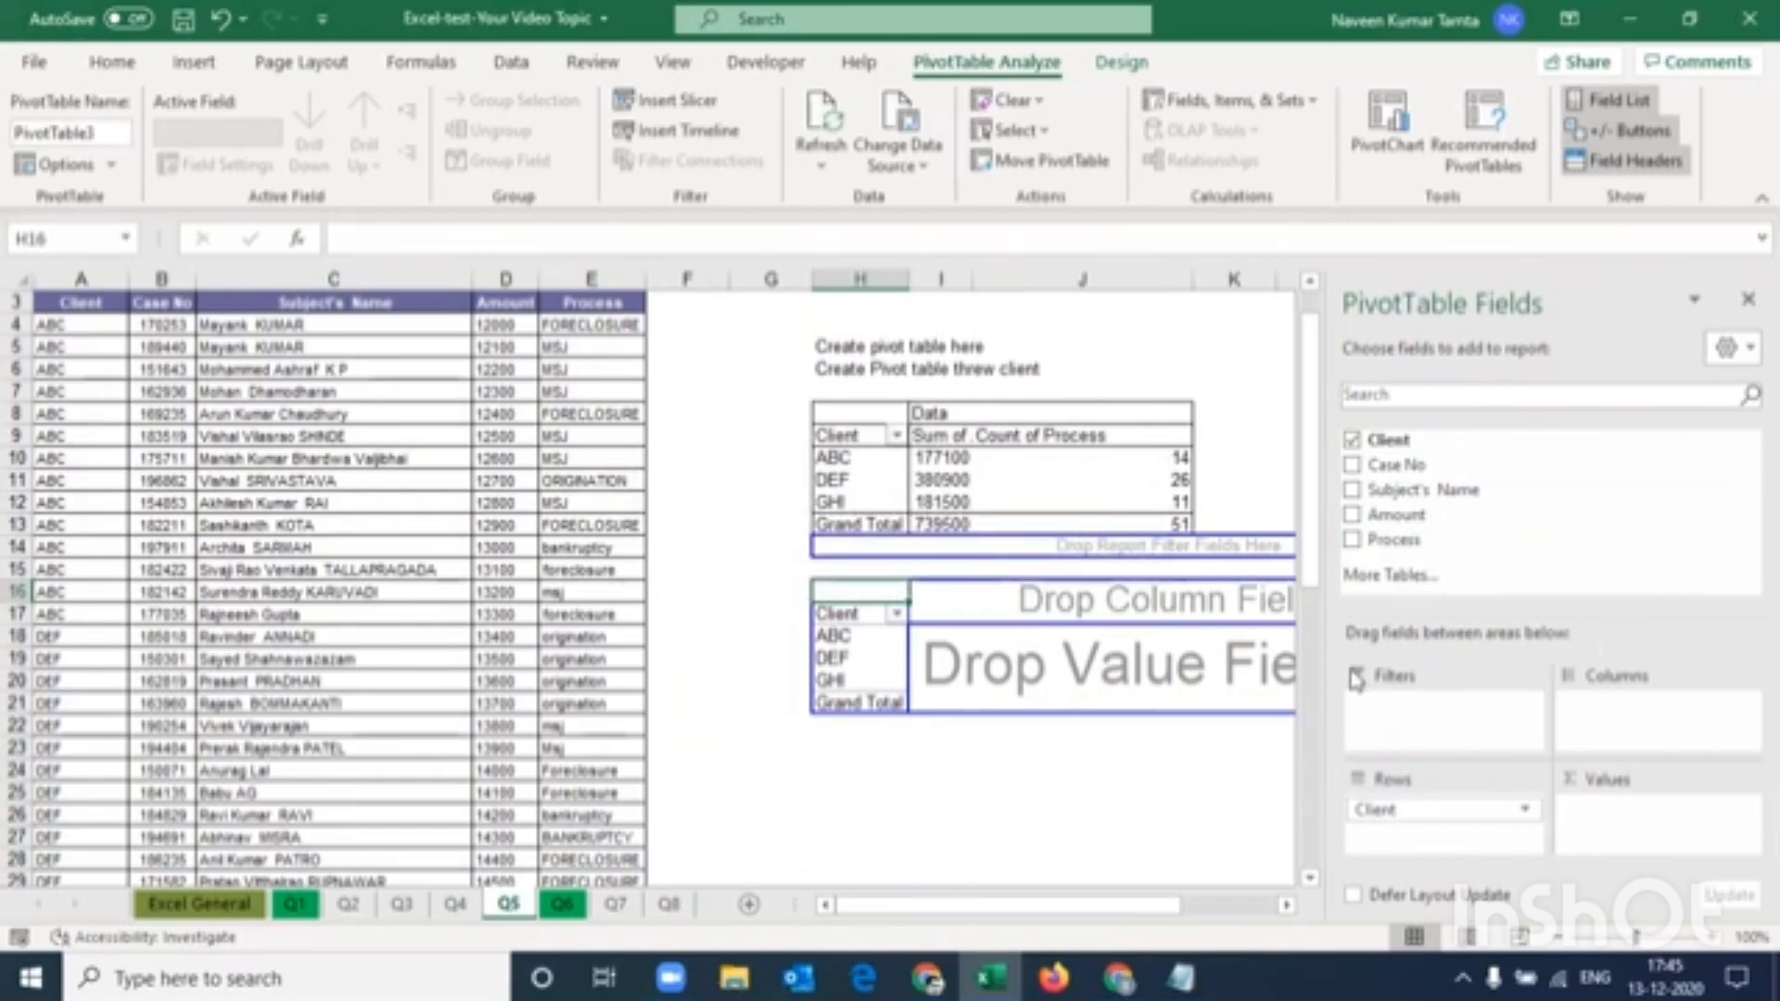
left_click_drag(1391, 439, 1604, 825)
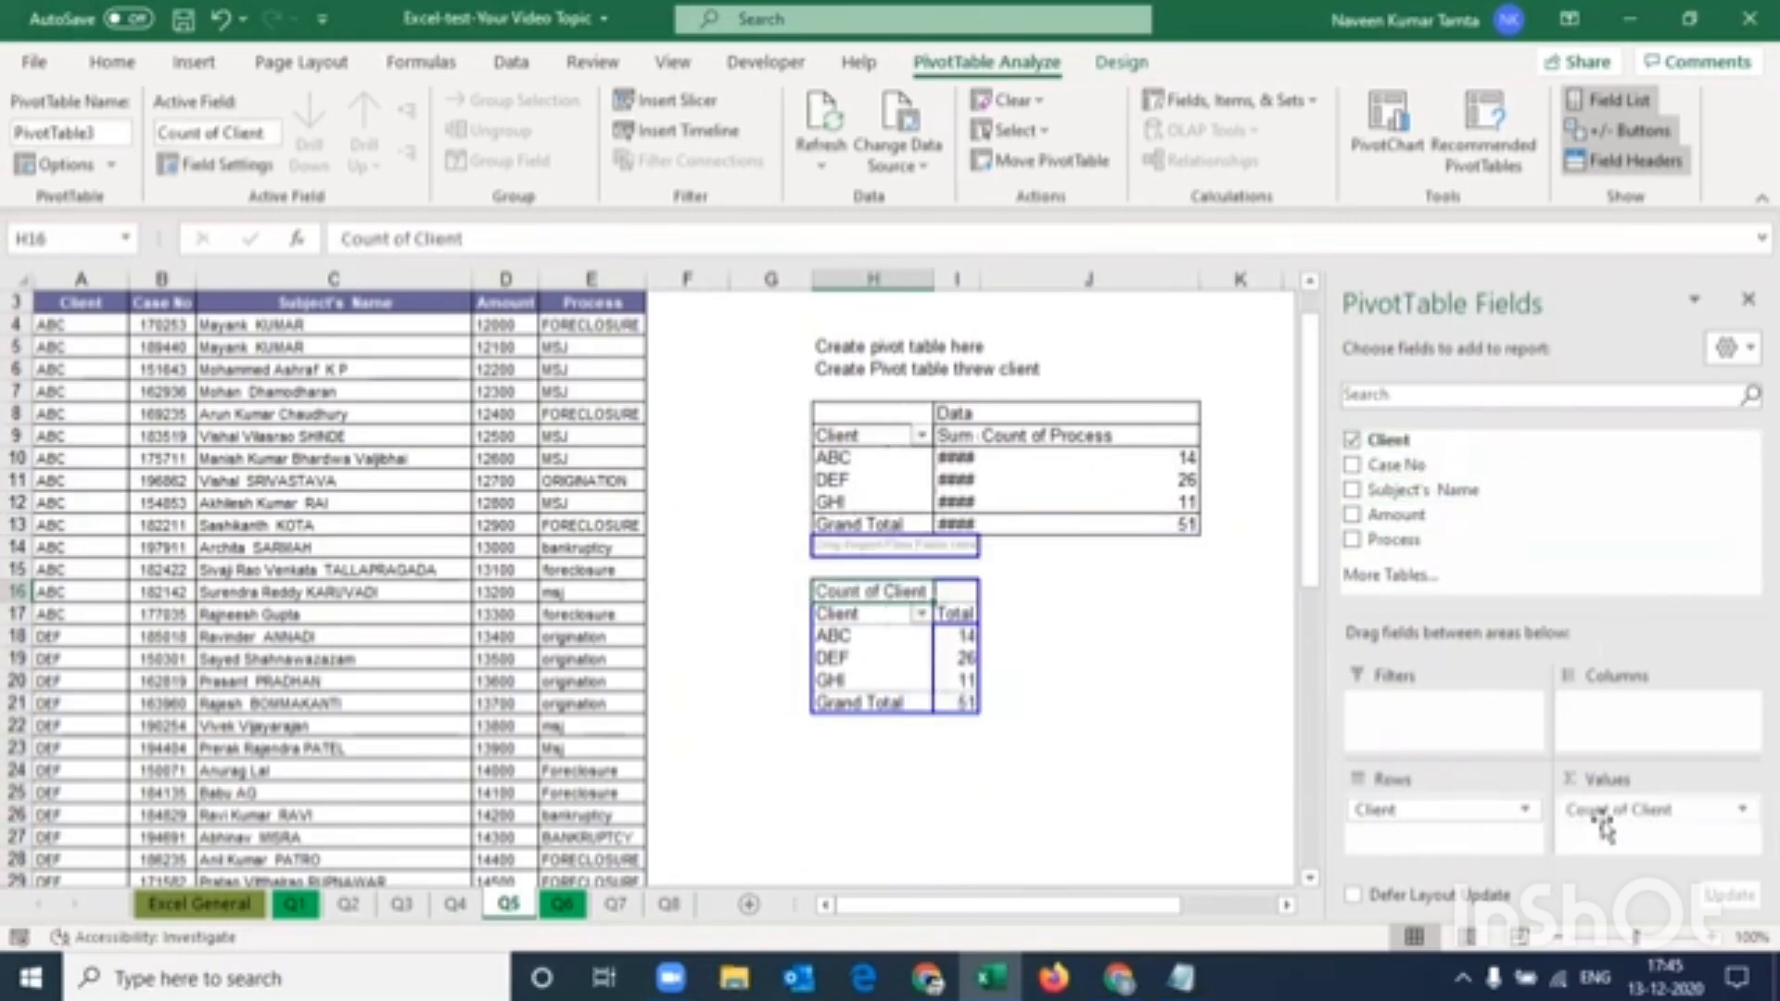
Add the Process field to the columns of the client count pivot table
left_click(849, 614)
key("Up")
key("shift+Right")
key("shift+Down")
key("shift+Down")
key("shift+Down")
key("shift+Down")
key("shift+Down")
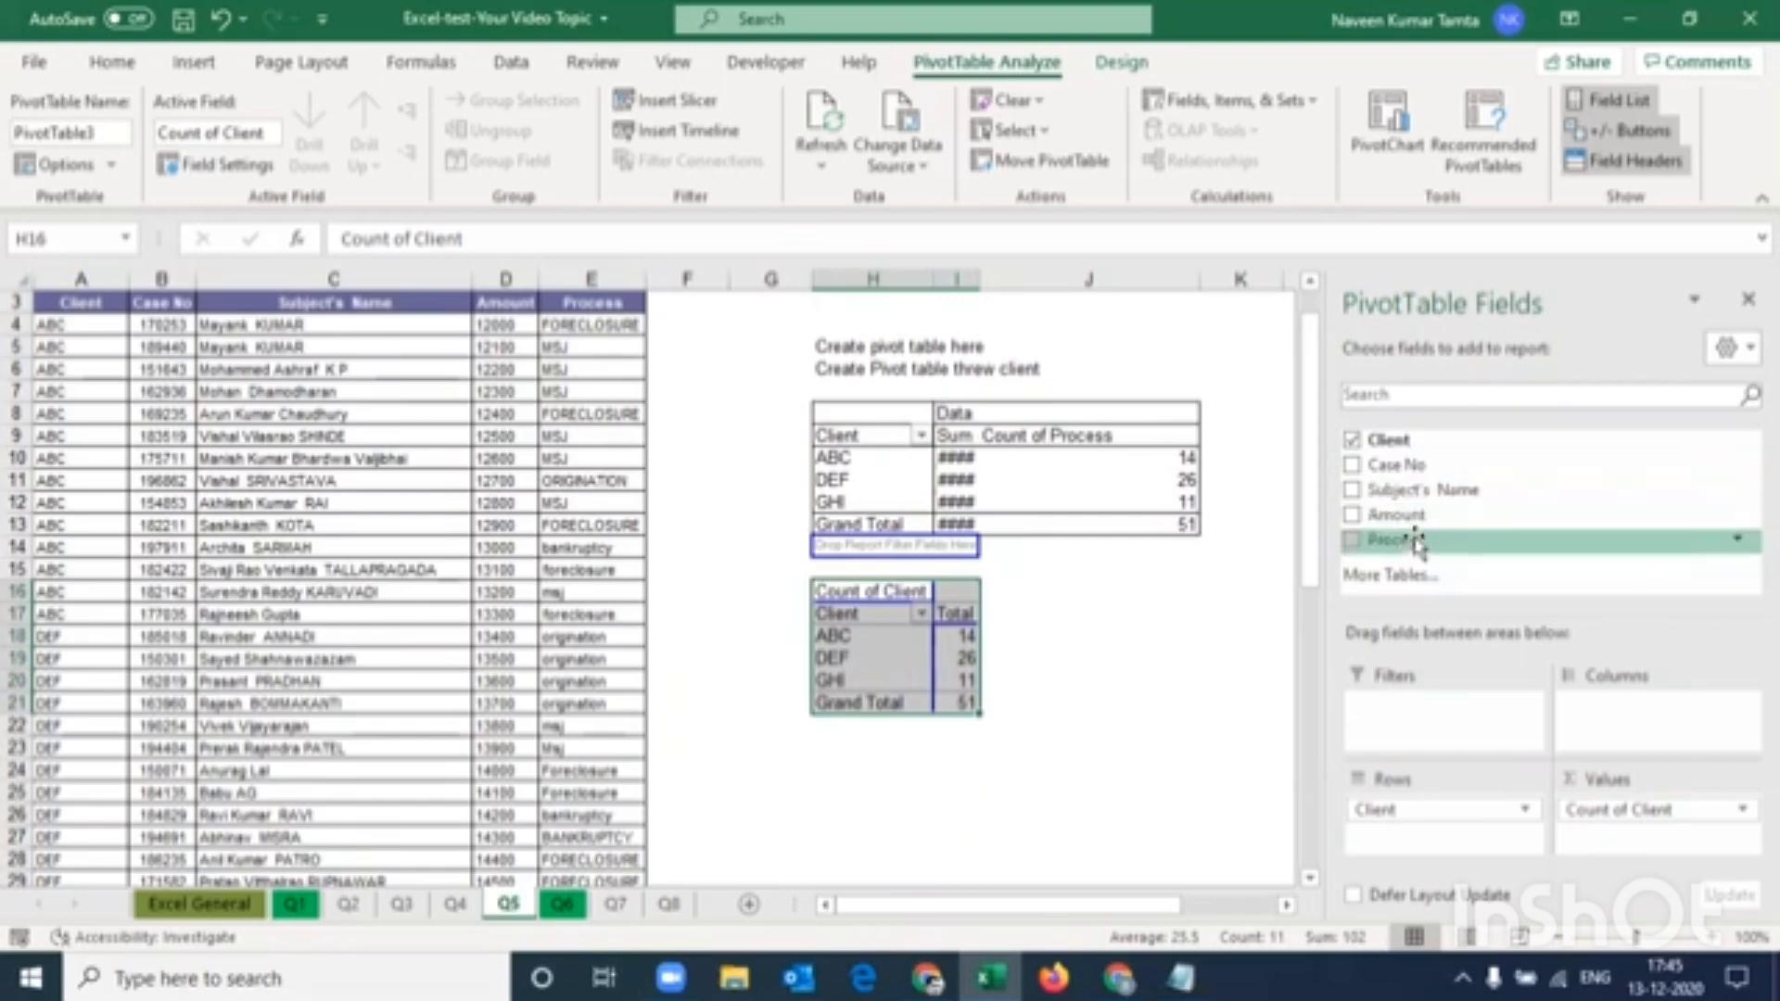
left_click_drag(1415, 547, 1618, 718)
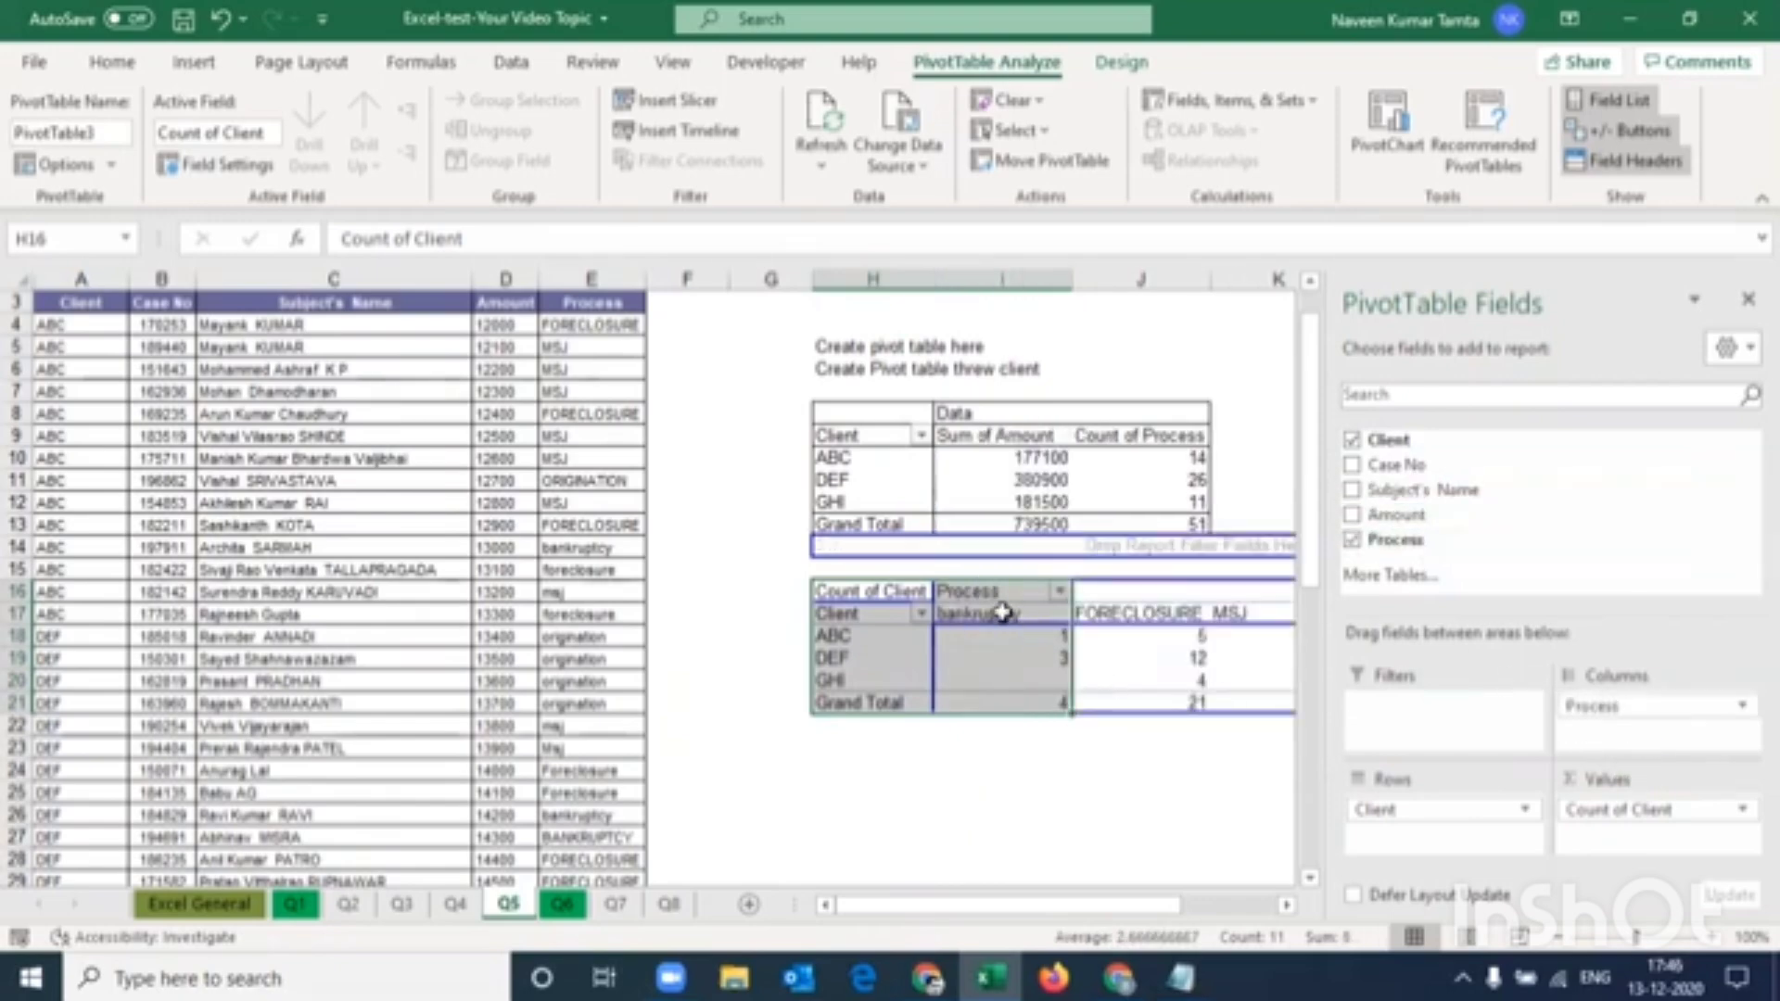
Examine the process headings and the counts per client in the new pivot table
left_click(1002, 613)
key("Right")
key("Right")
key("Right")
key("Right")
key("Right")
key("Left")
key("Left")
key("Left")
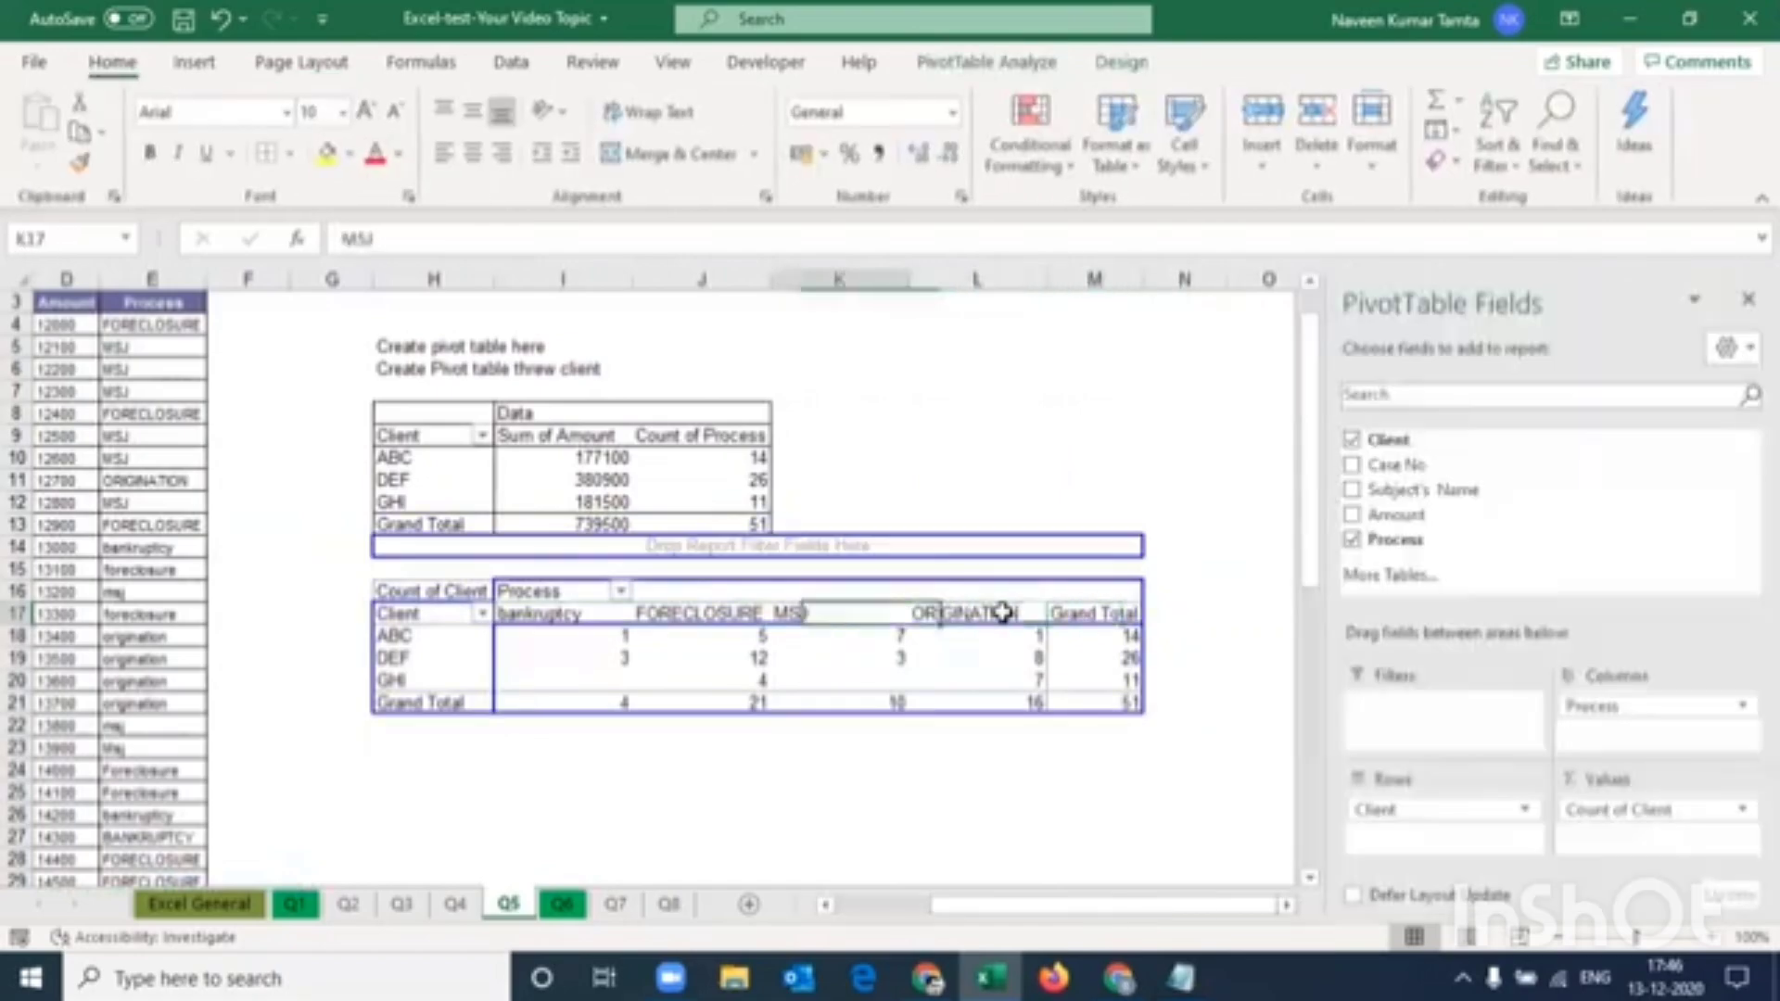
key("Left")
key("Left")
key("Left")
key("Down")
key("shift+Down")
key("shift+Down")
key("shift+Down")
key("Right")
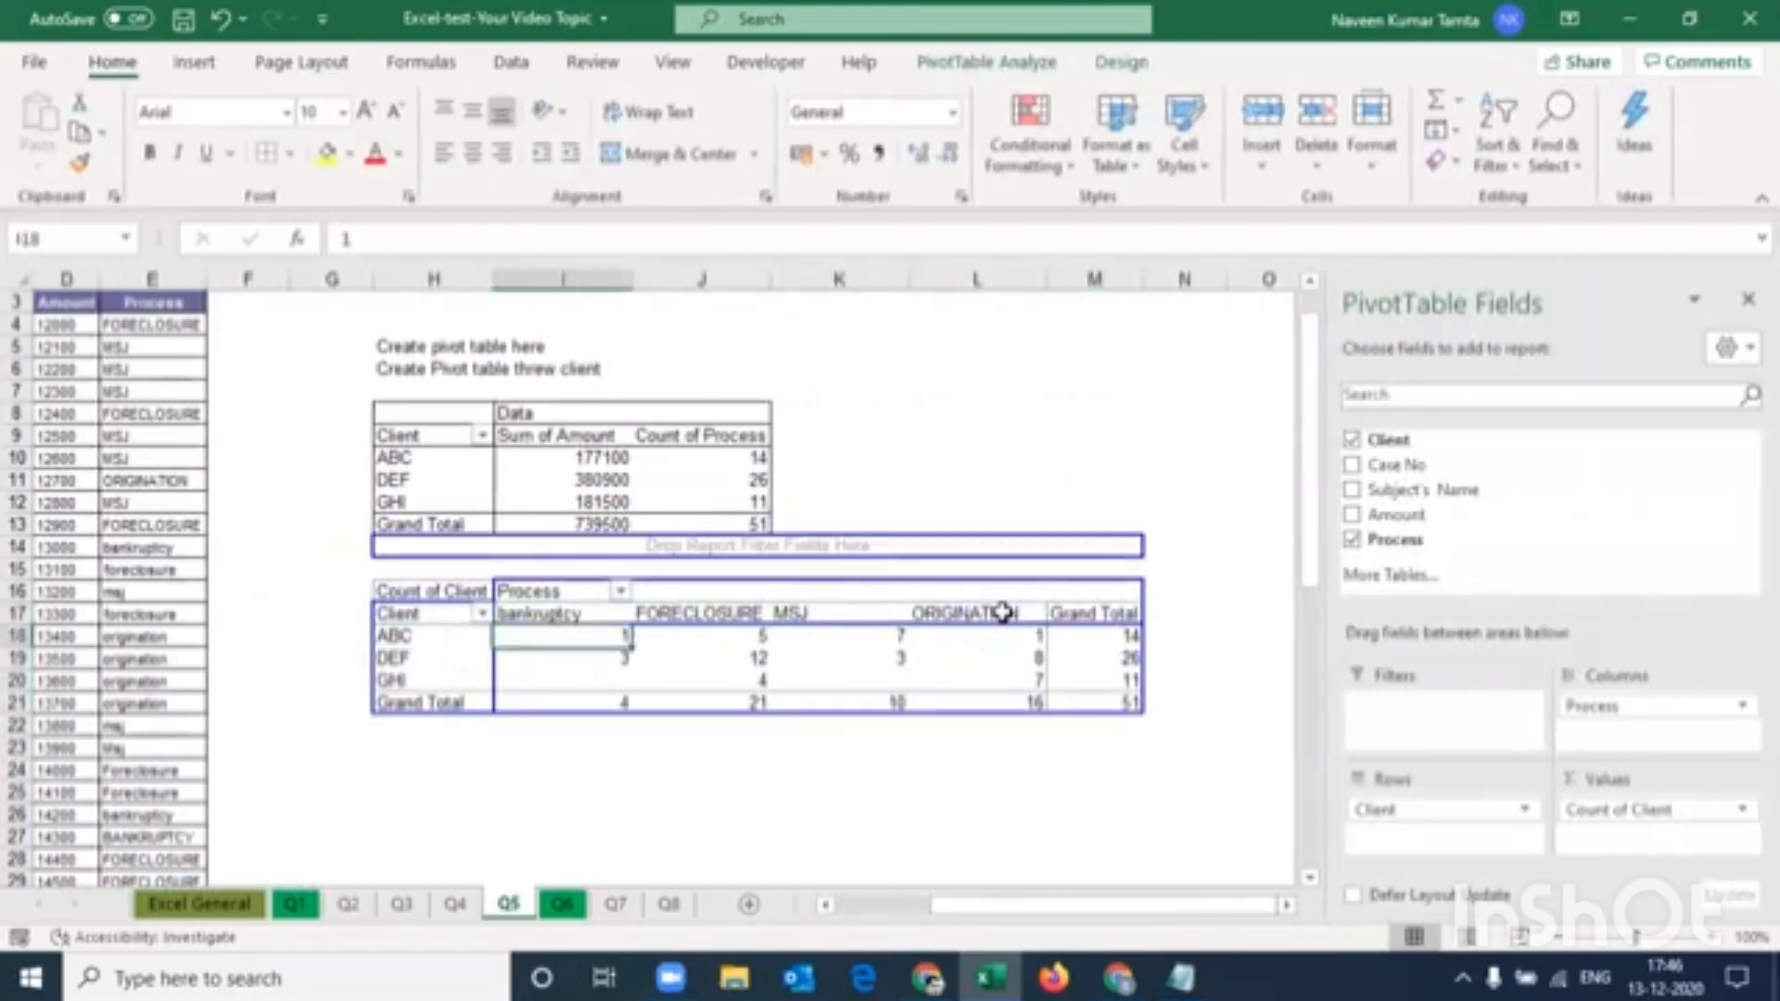
key("shift+Right")
key("shift+Right")
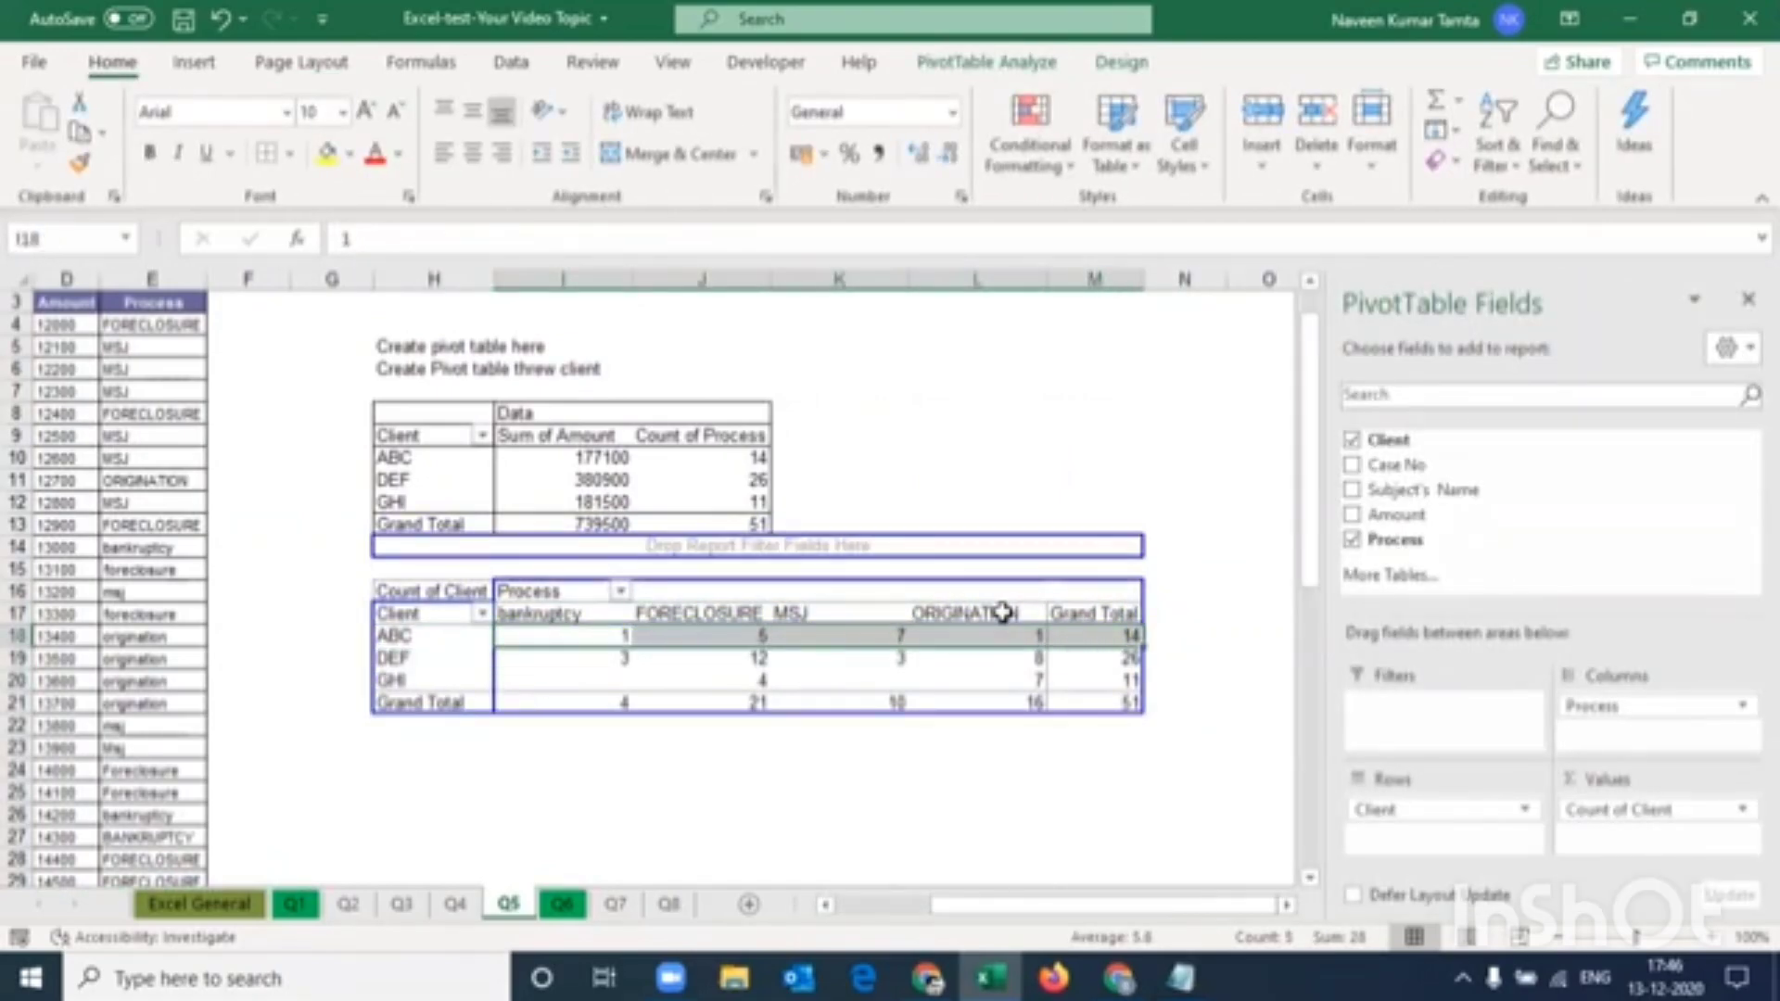
key("Left")
key("Up")
key("Right")
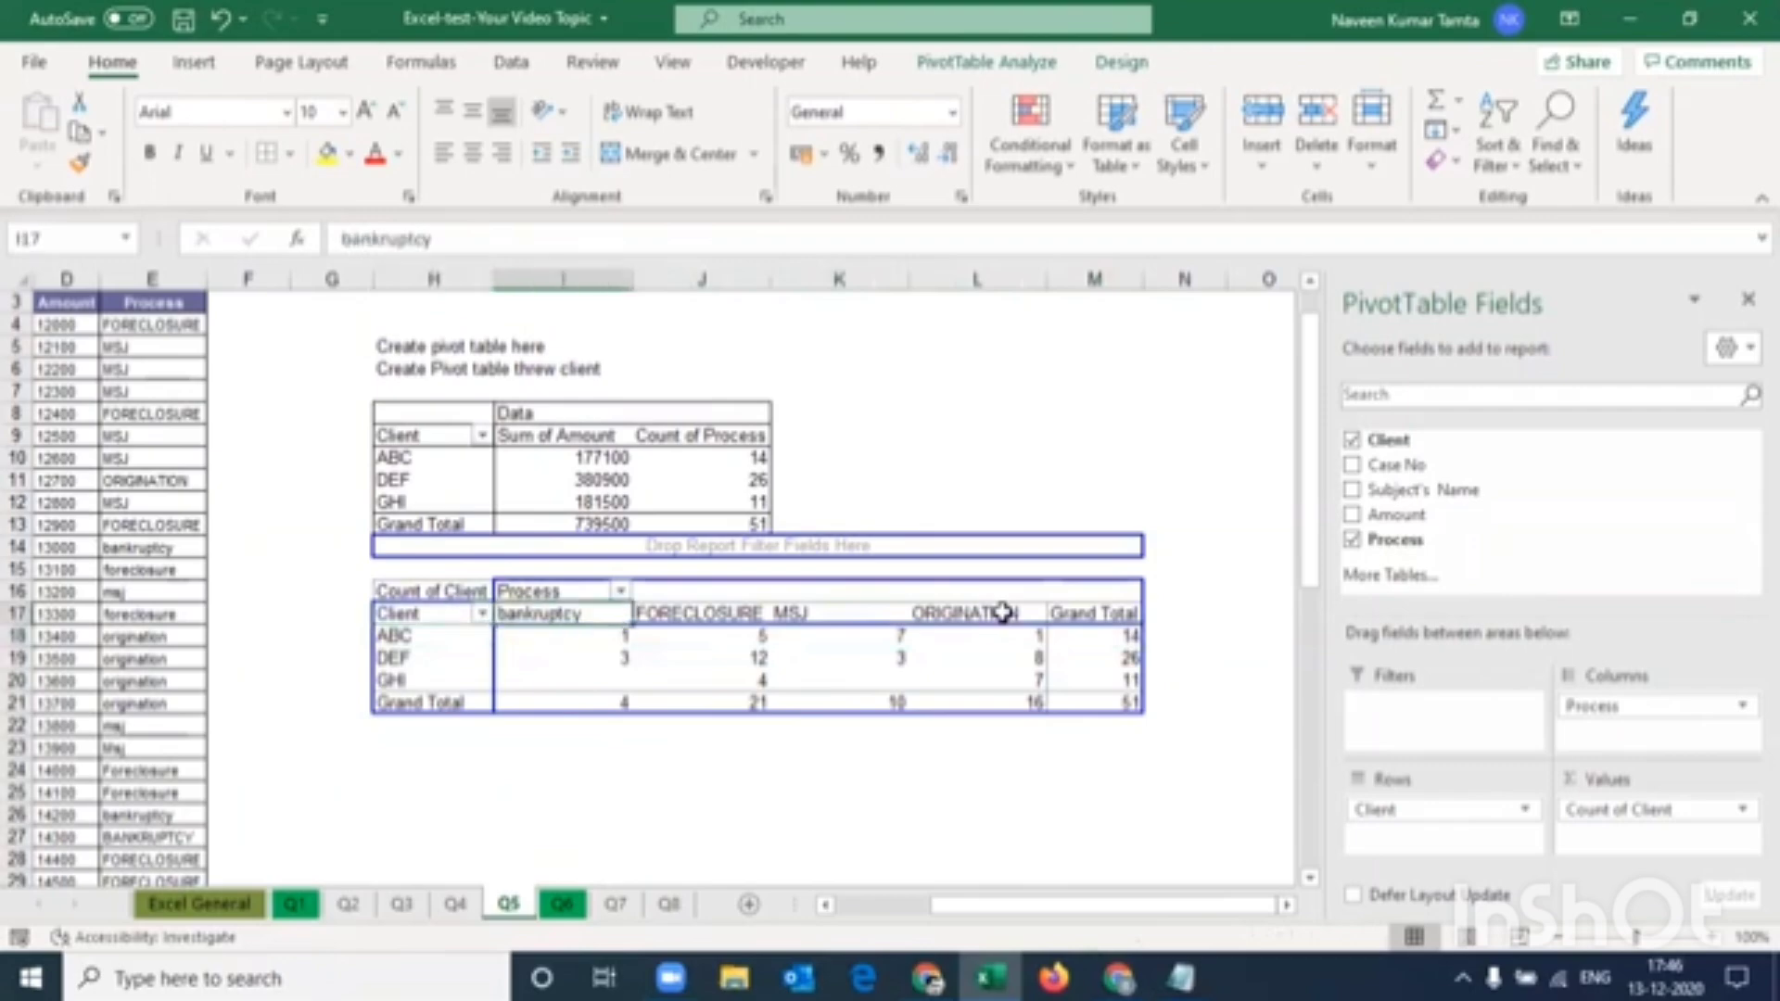
key("Right")
key("Right")
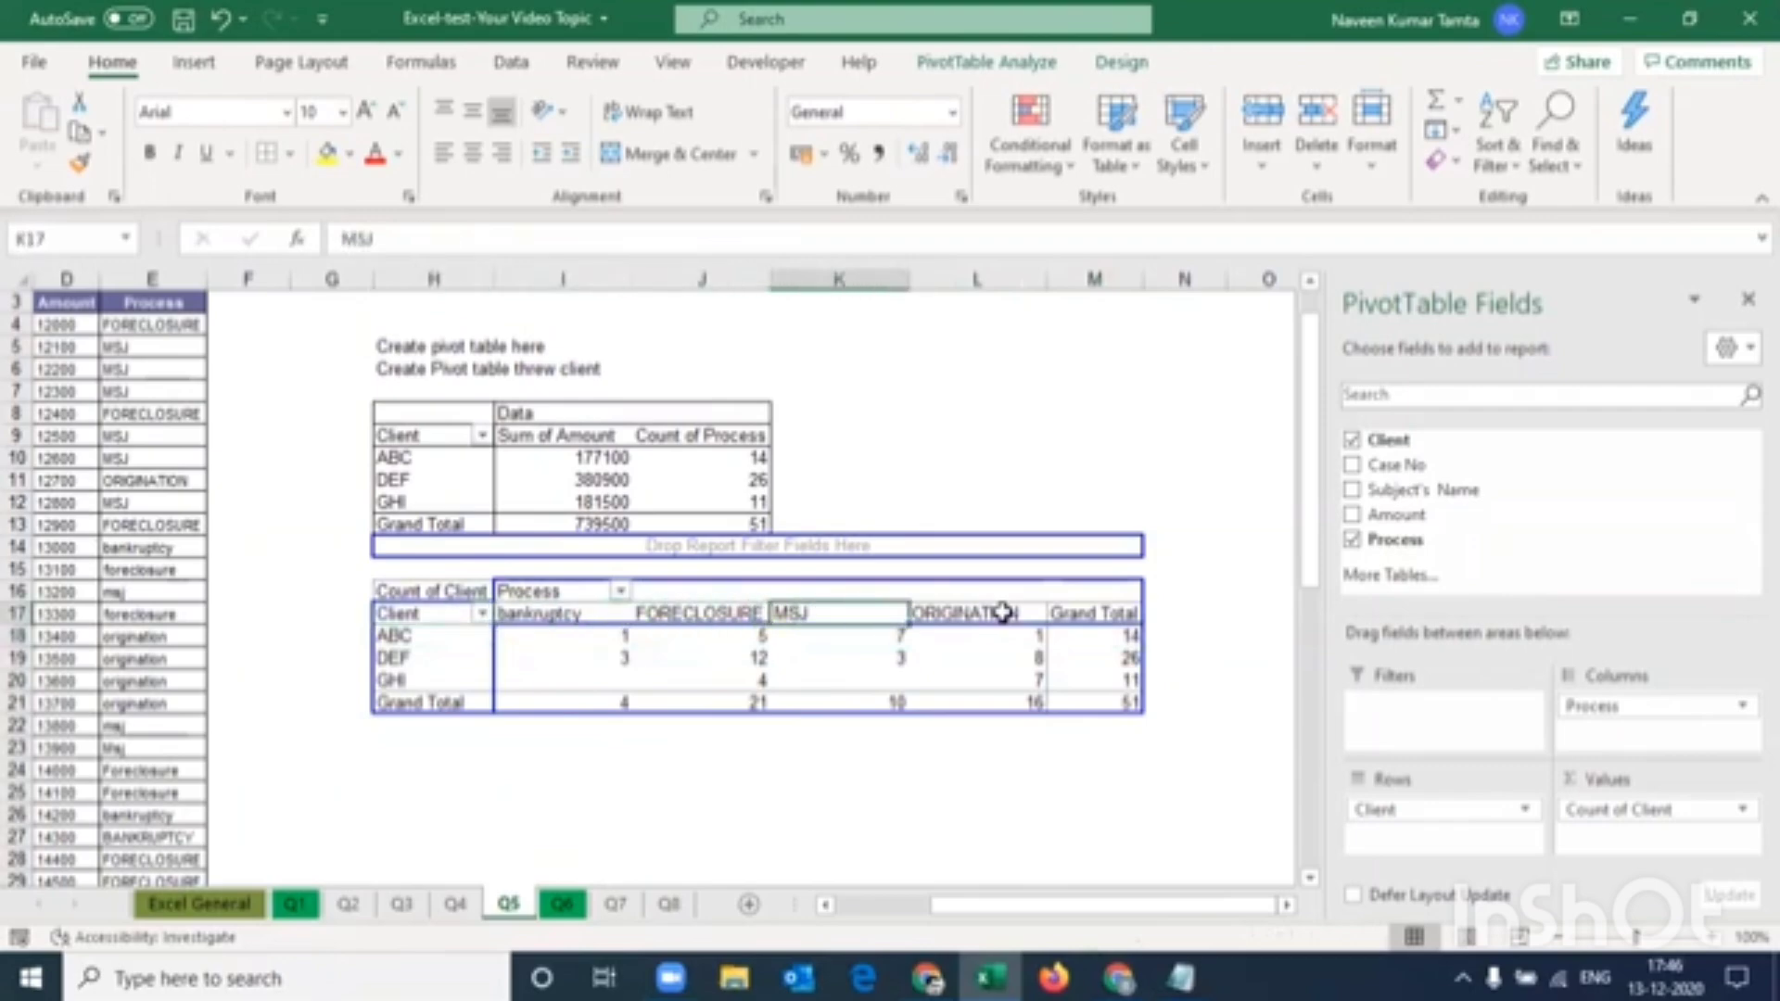
Center the pivot table's process headings and counts in I17:M21 horizontally and middle-align them vertically
key("Left")
key("Left")
key("shift+Right")
key("shift+Right")
key("shift+Right")
key("shift+Right")
key("shift+Down")
key("shift+Down")
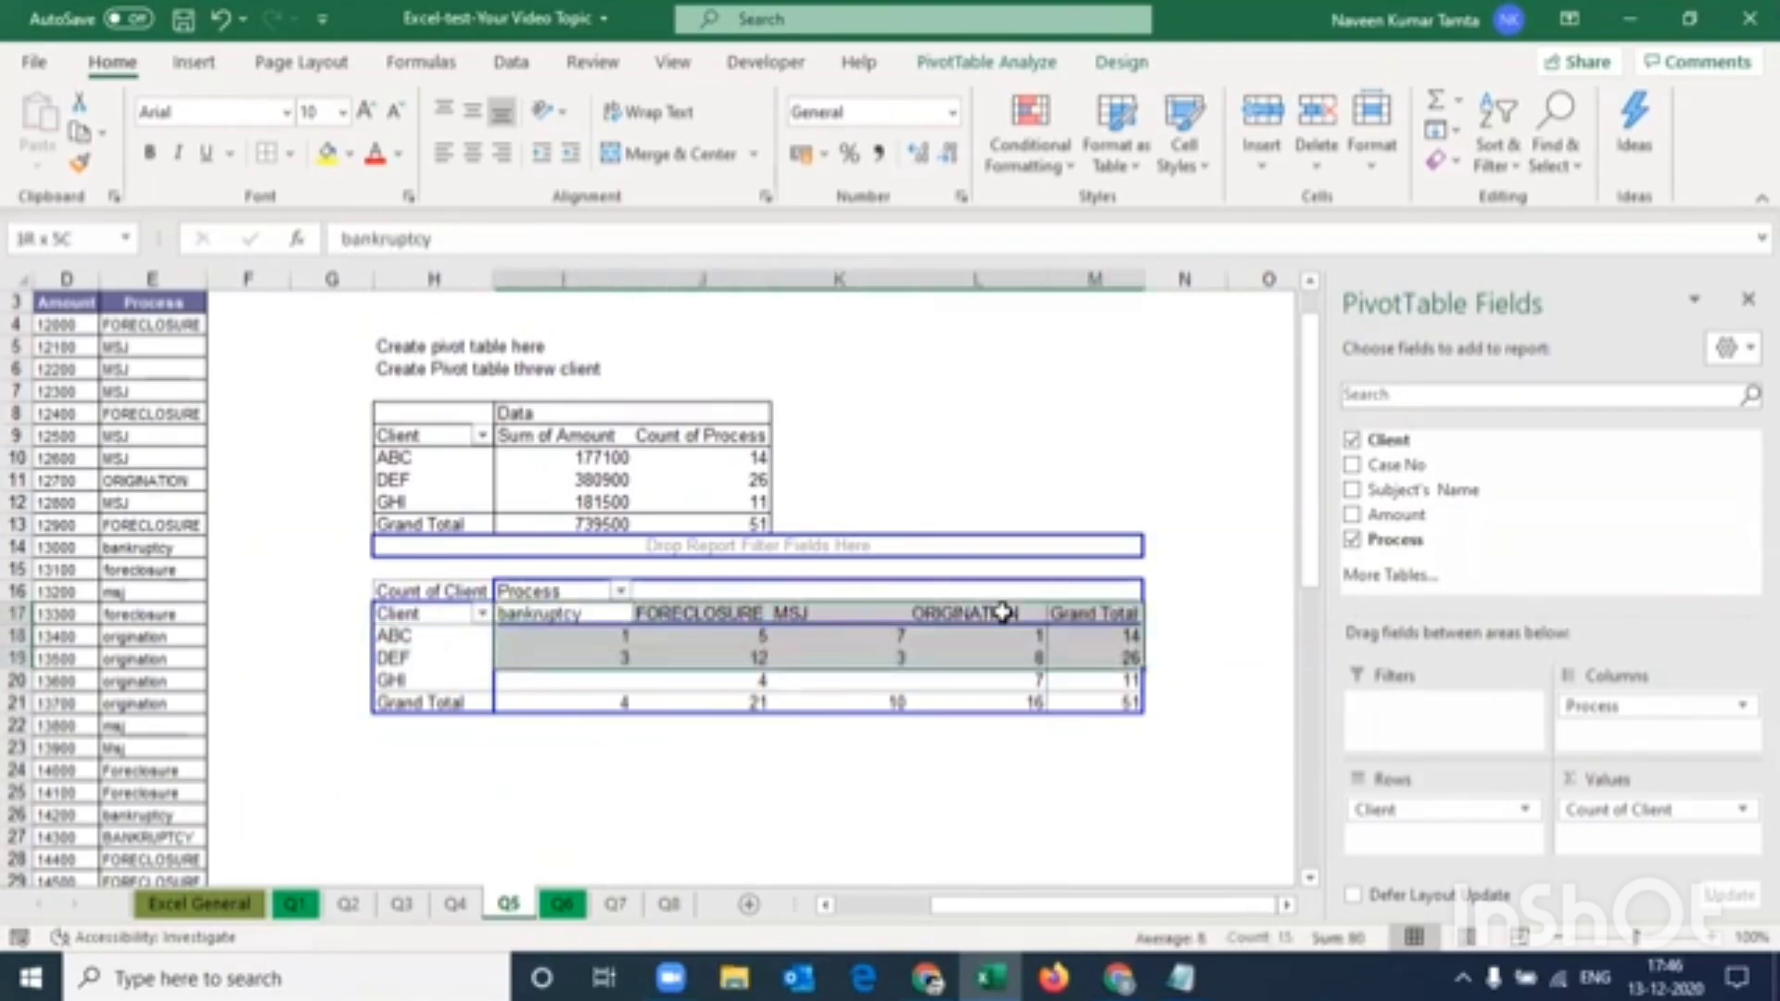
key("shift+Down")
key("shift+Down")
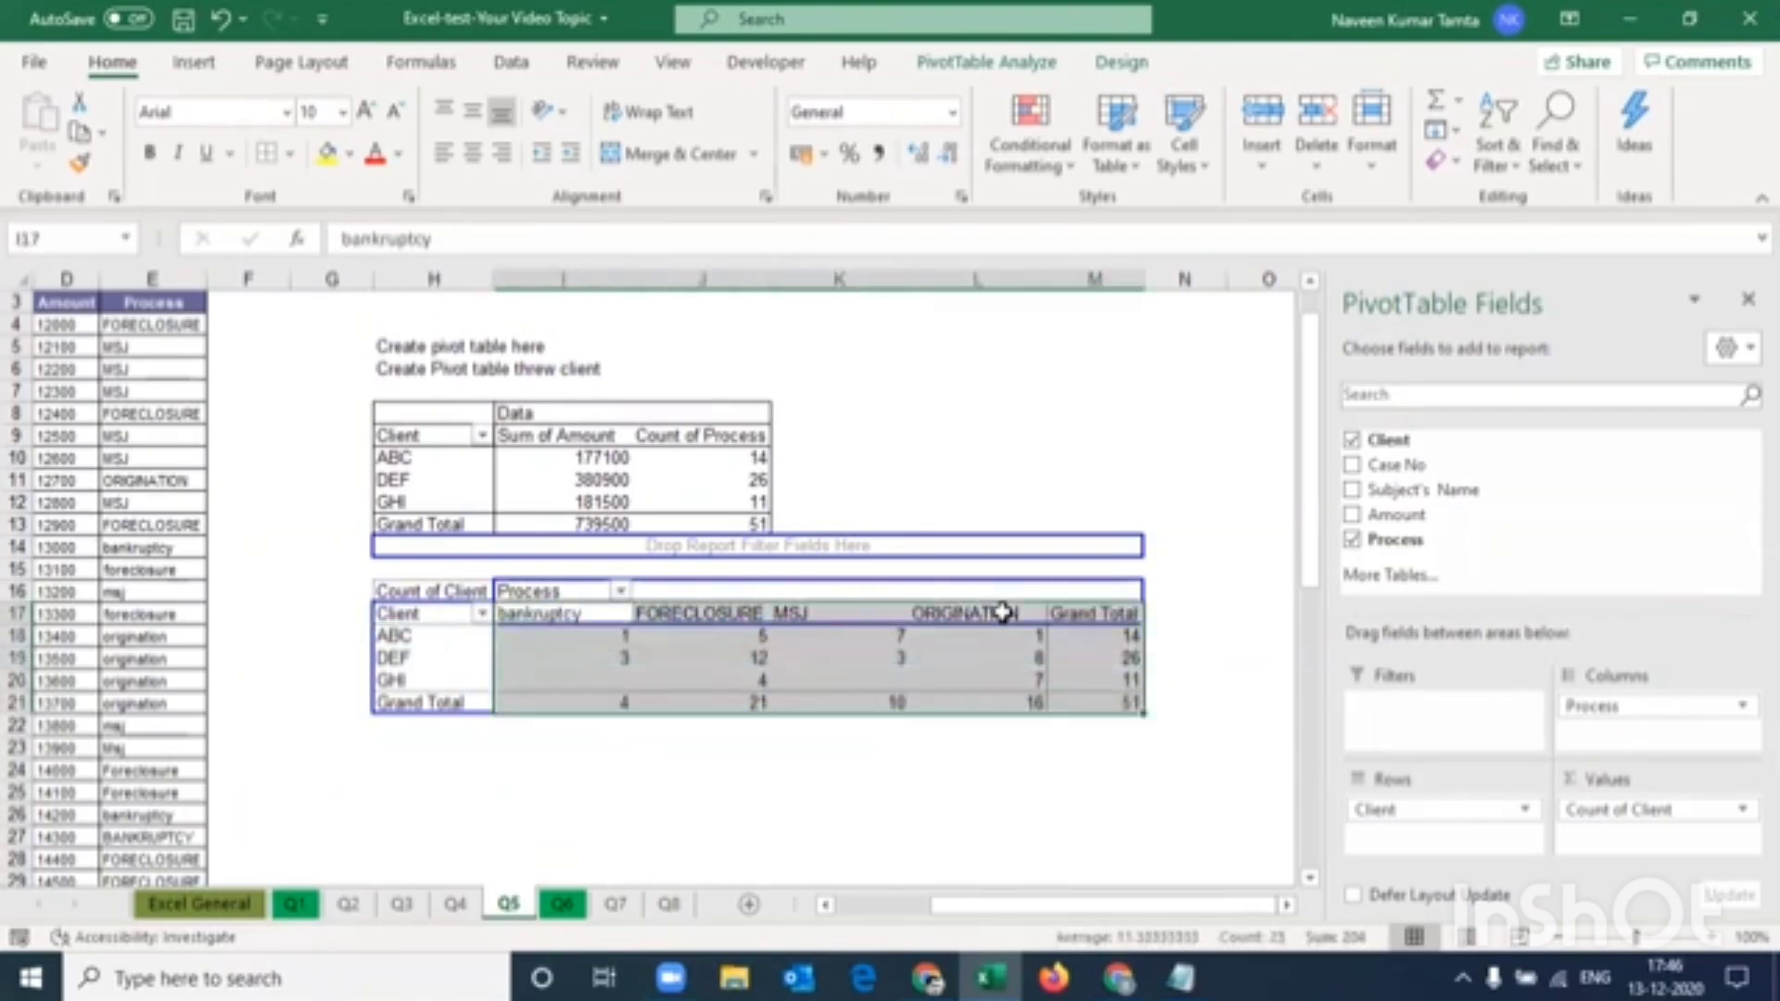
left_click(474, 154)
left_click(473, 111)
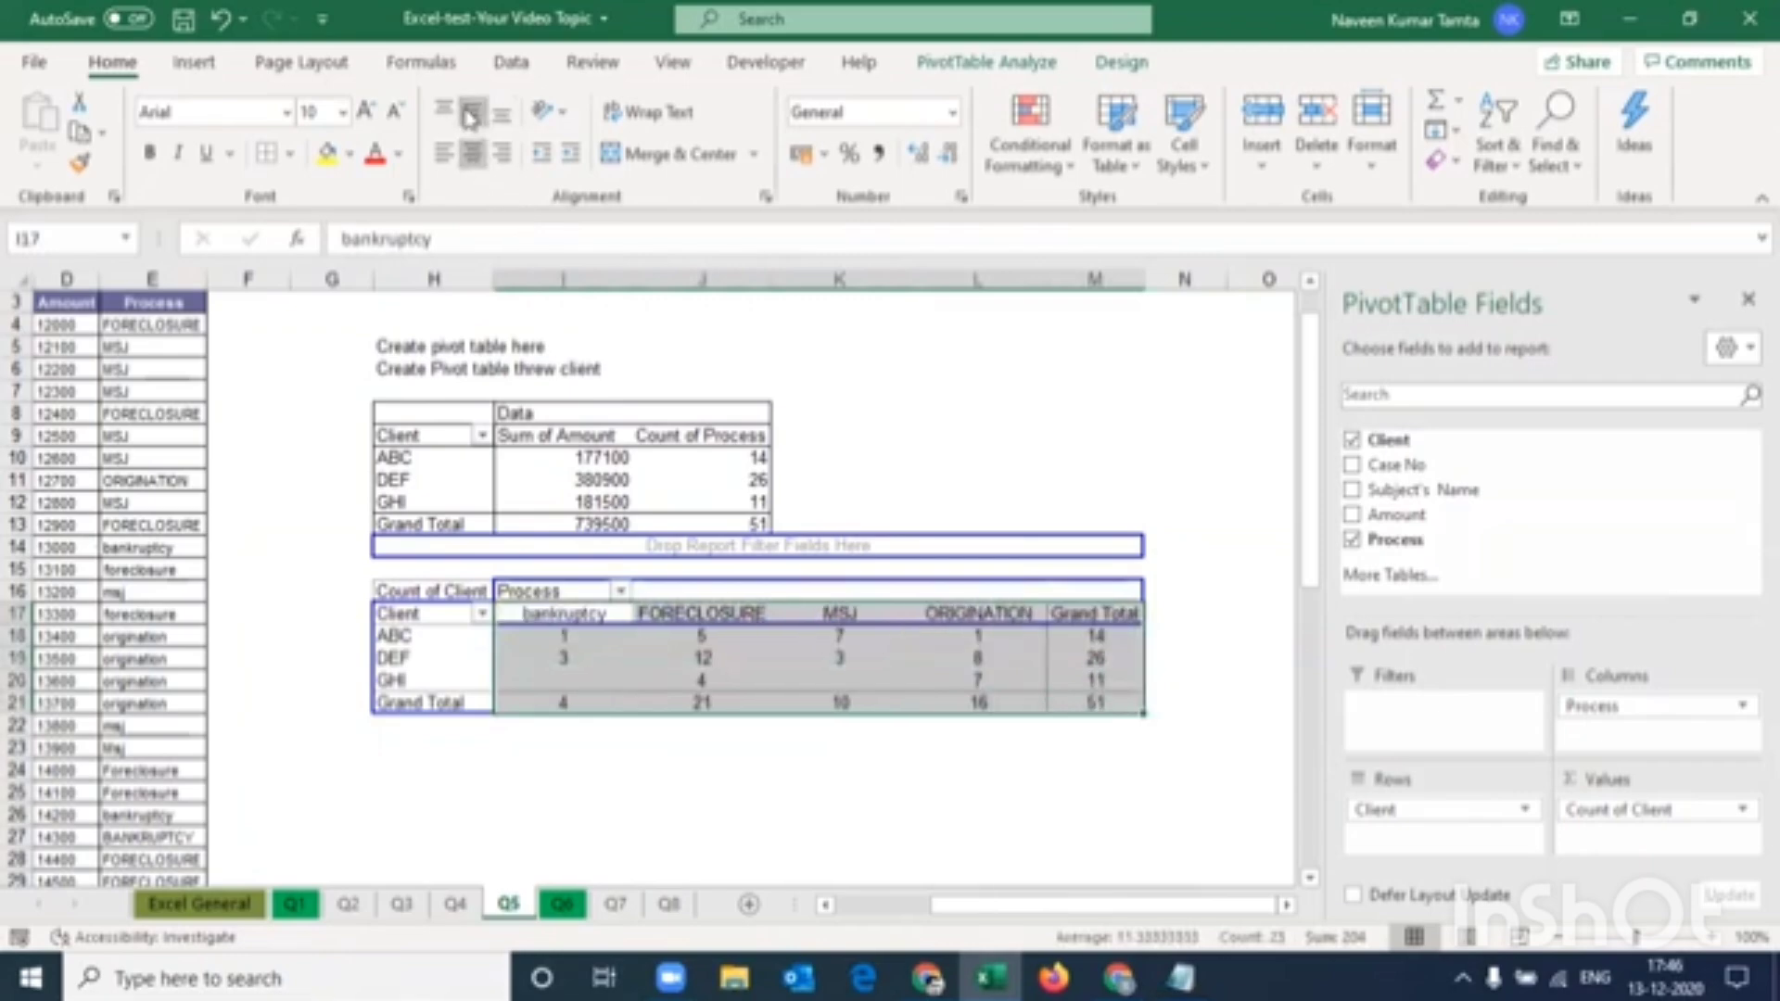
Review the process counts across the ABC and DEF client rows of the new pivot table
left_click(381, 636)
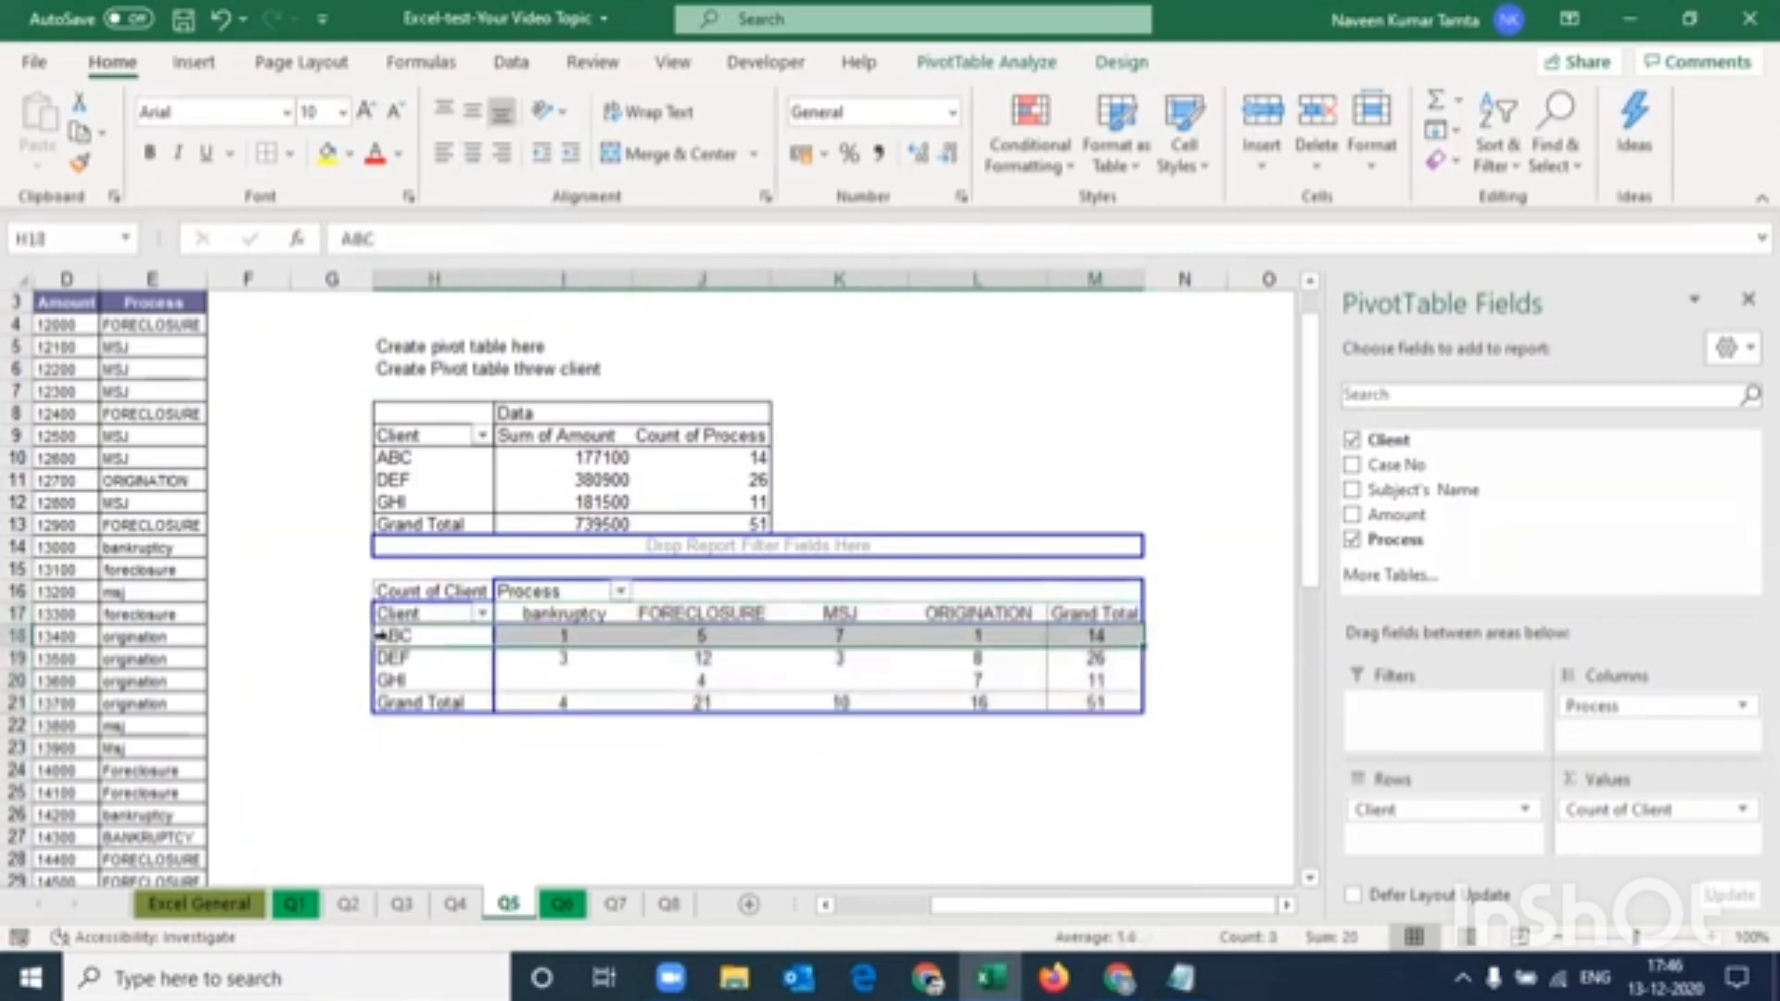
key("Right")
key("Right")
key("Right")
key("Right")
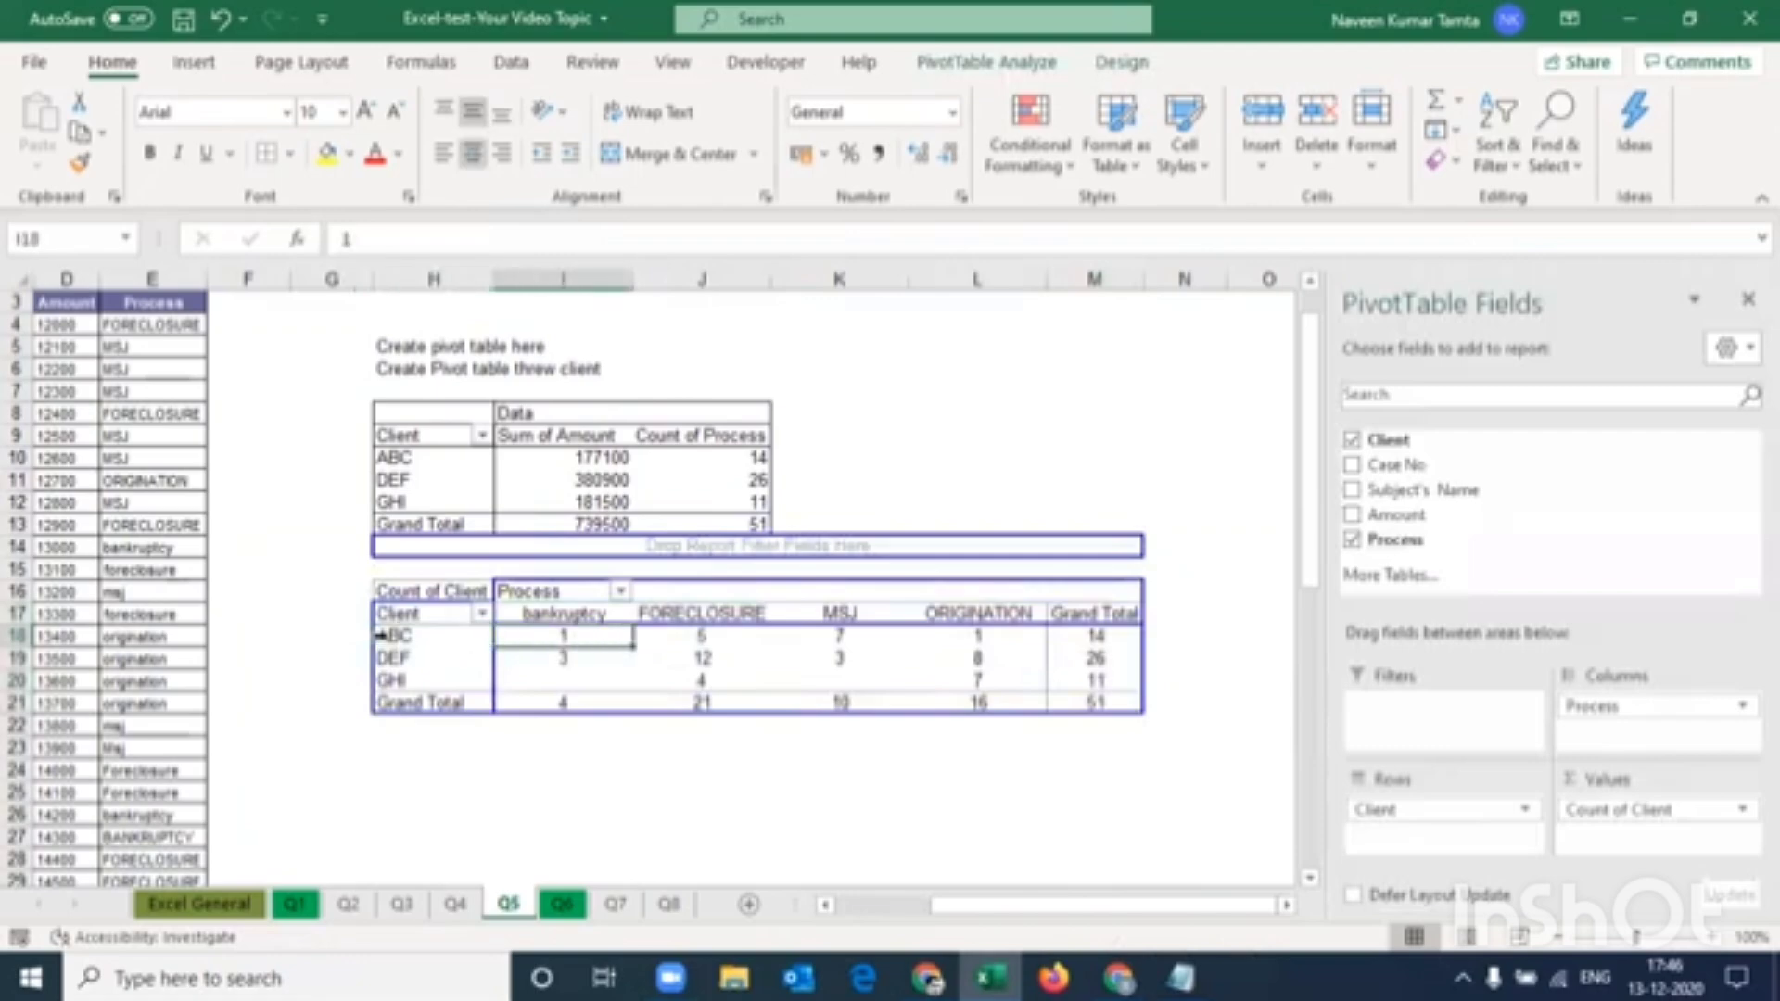
key("Right")
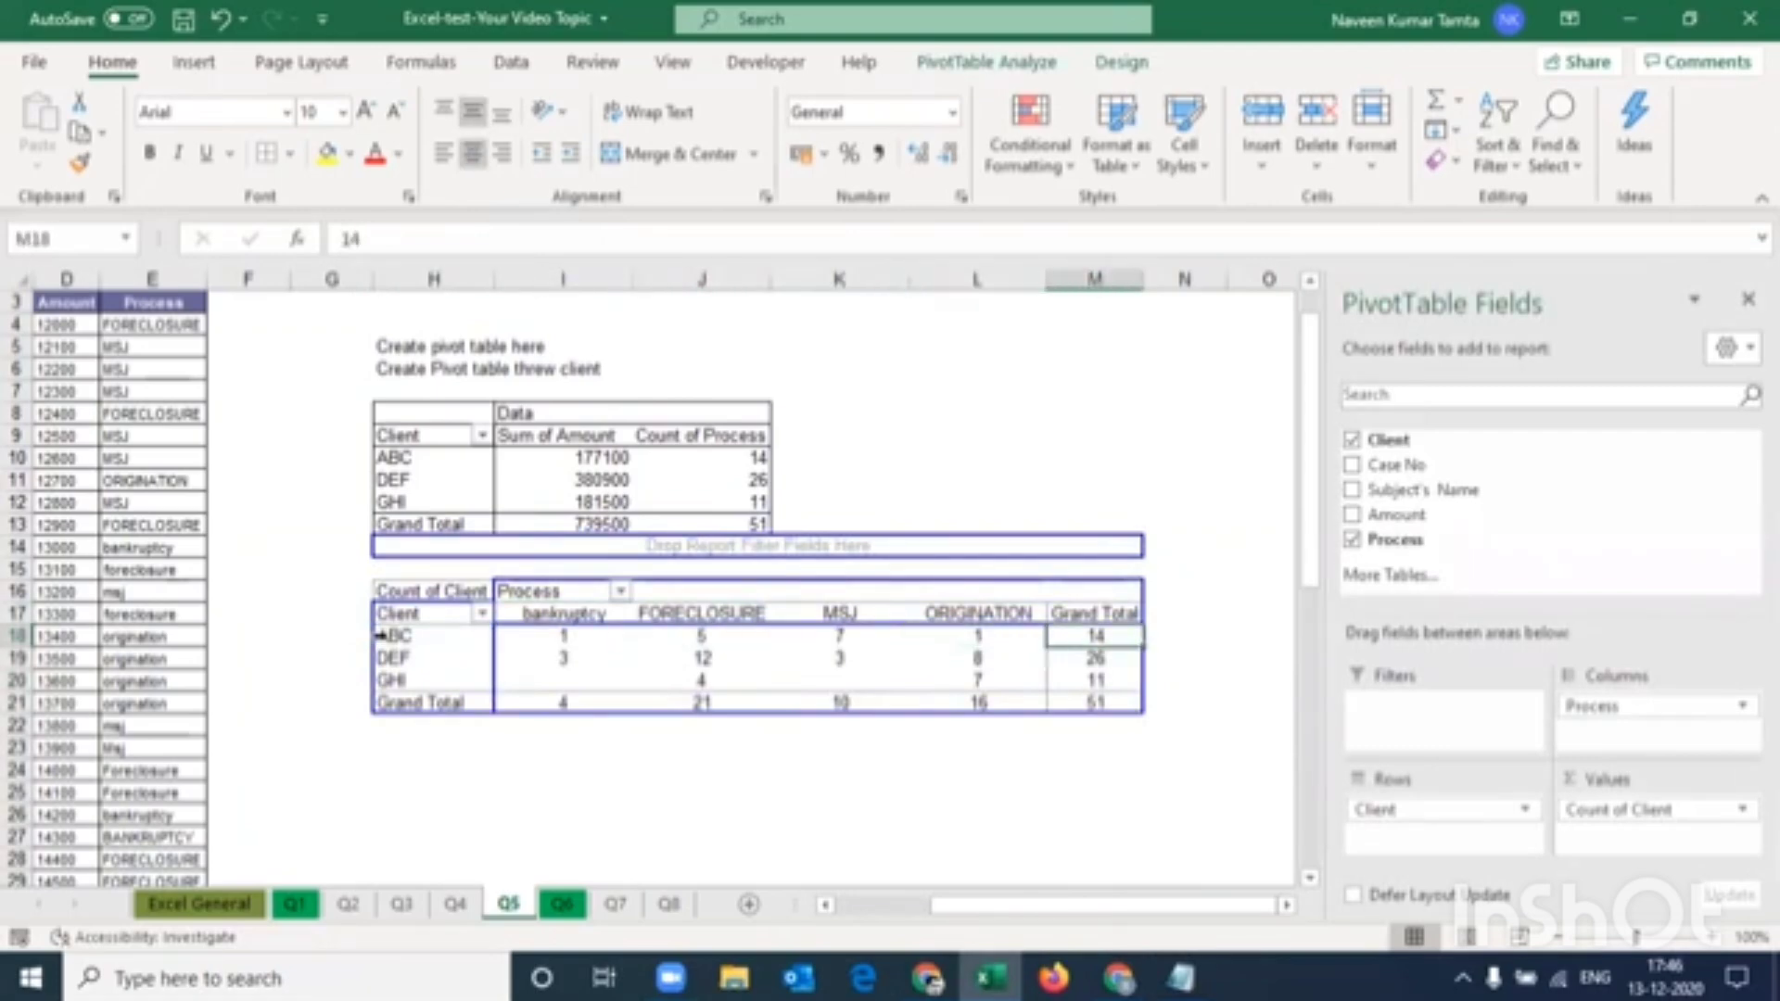
left_click(381, 636)
key("Down")
key("Right")
key("Right")
key("Right")
key("Right")
key("Right")
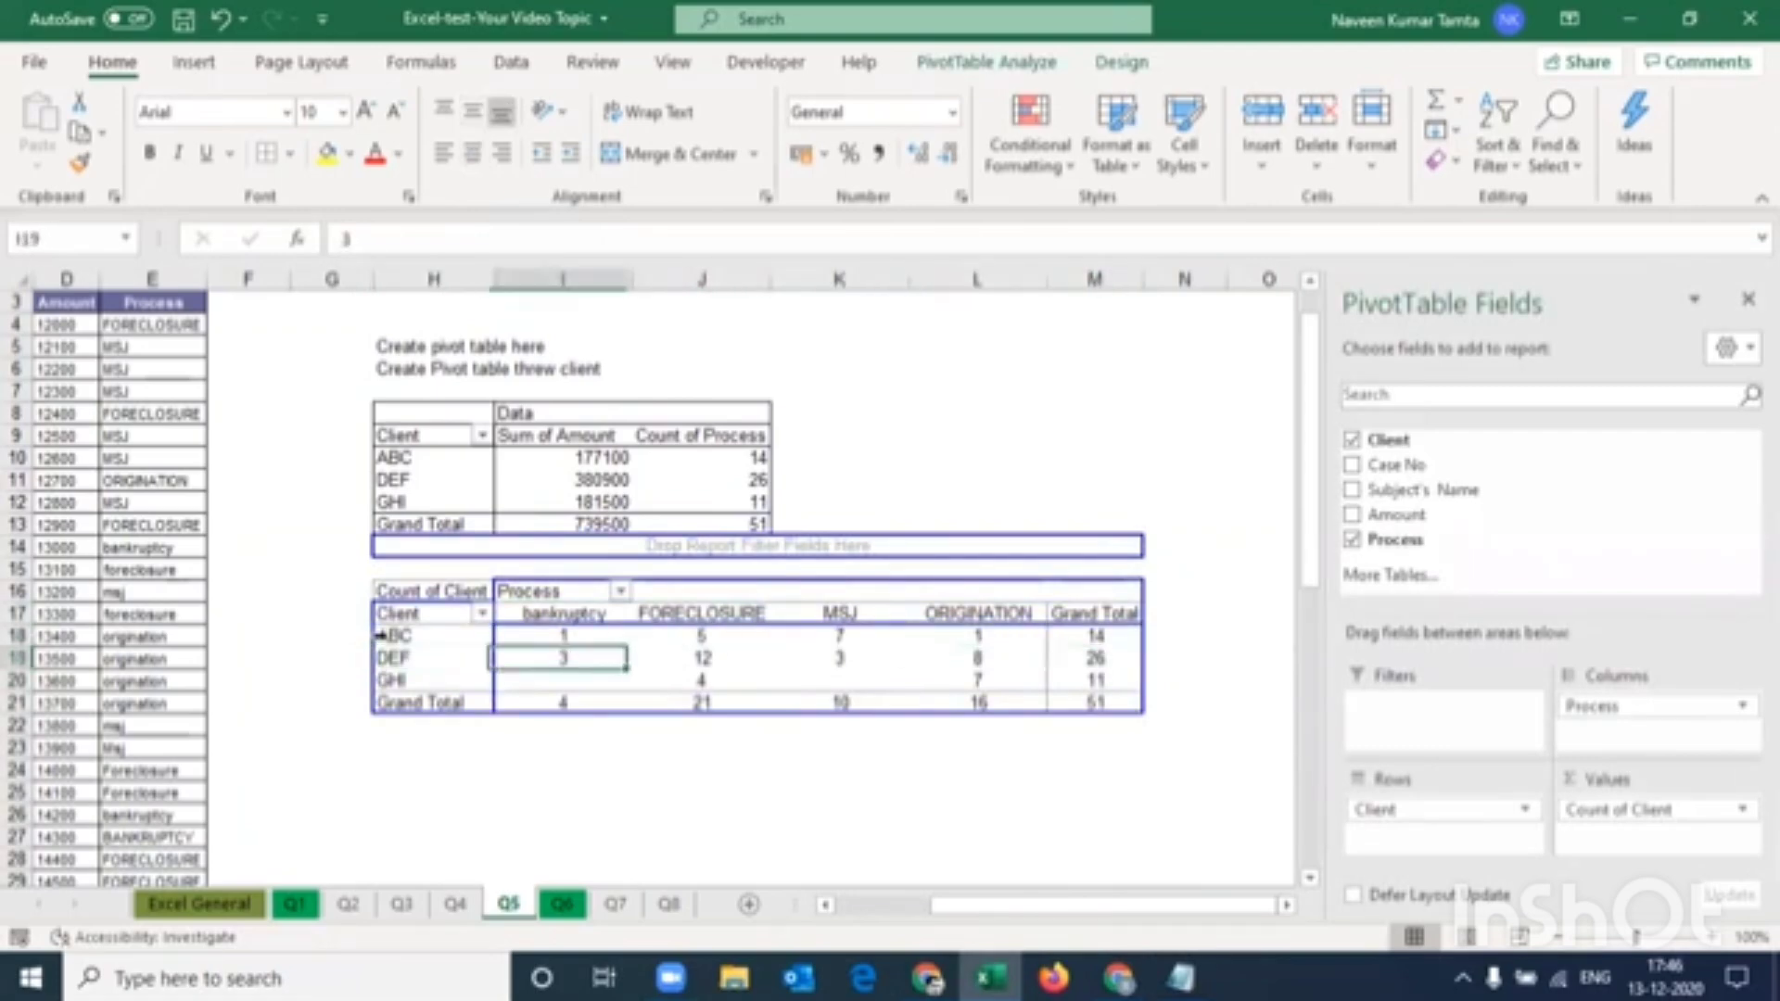
key("Left")
key("Left")
key("Left")
key("Left")
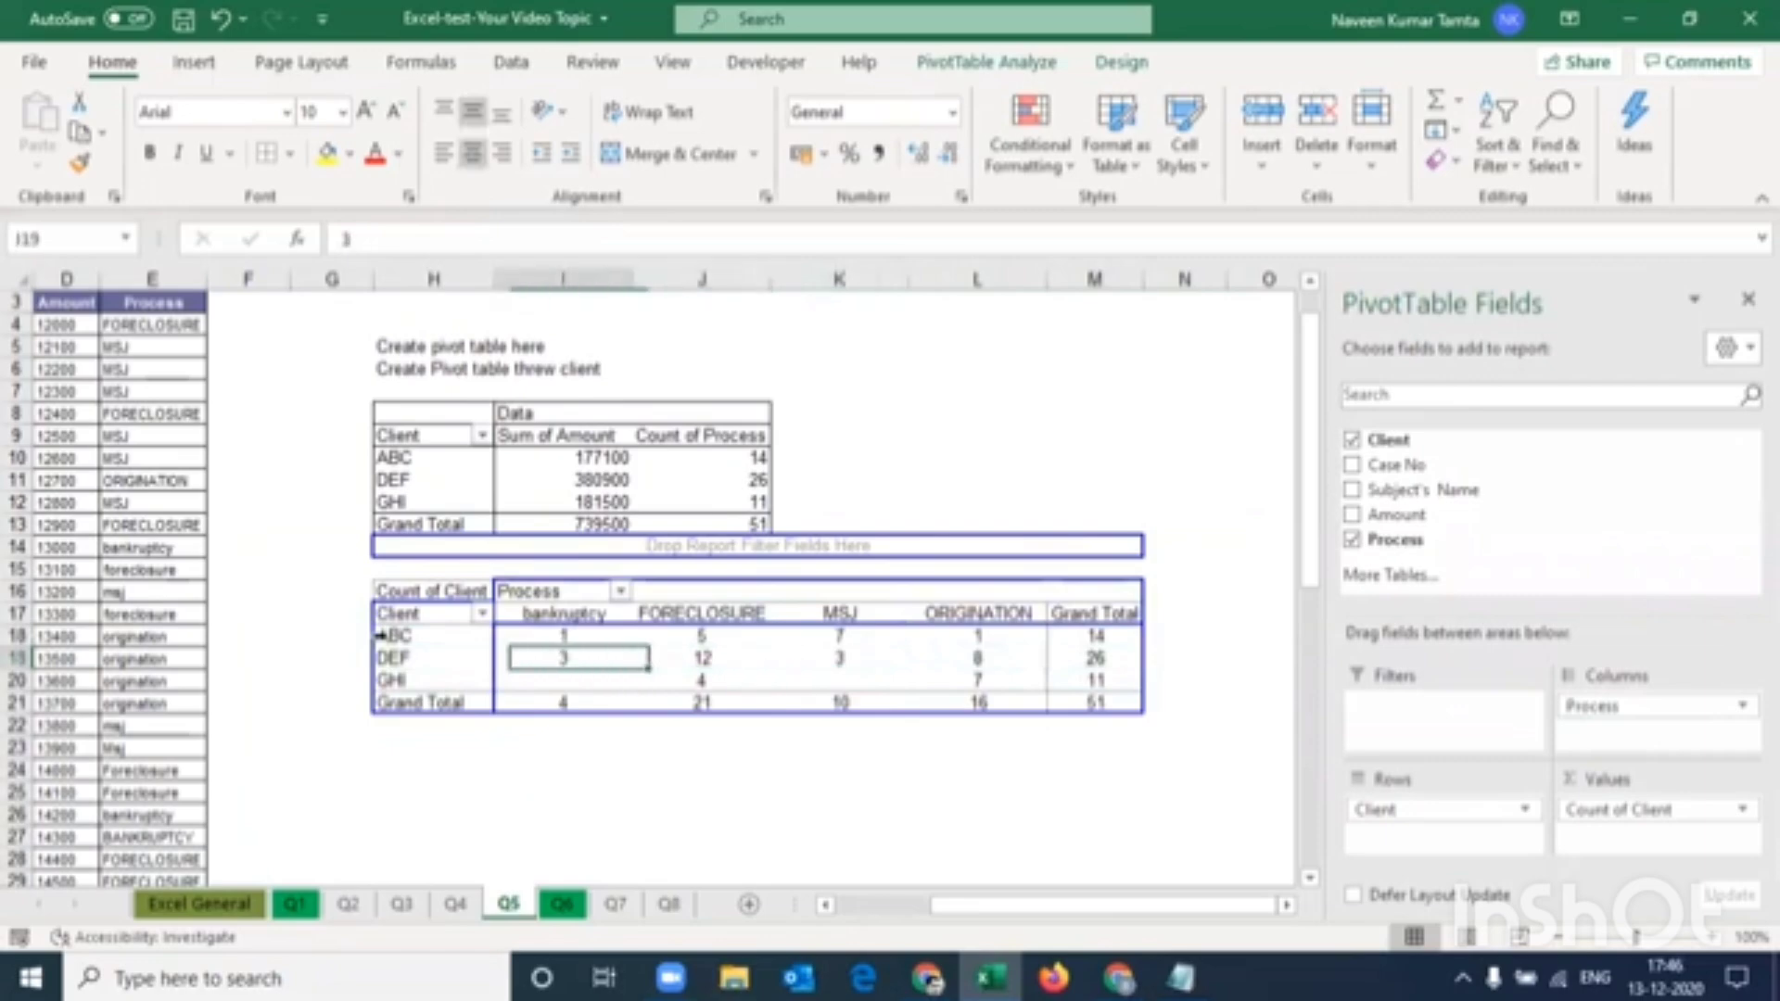
Review the process counts across the GHI and Grand Total rows of the client count pivot table
key("shift+Right")
key("shift+Right")
key("Down")
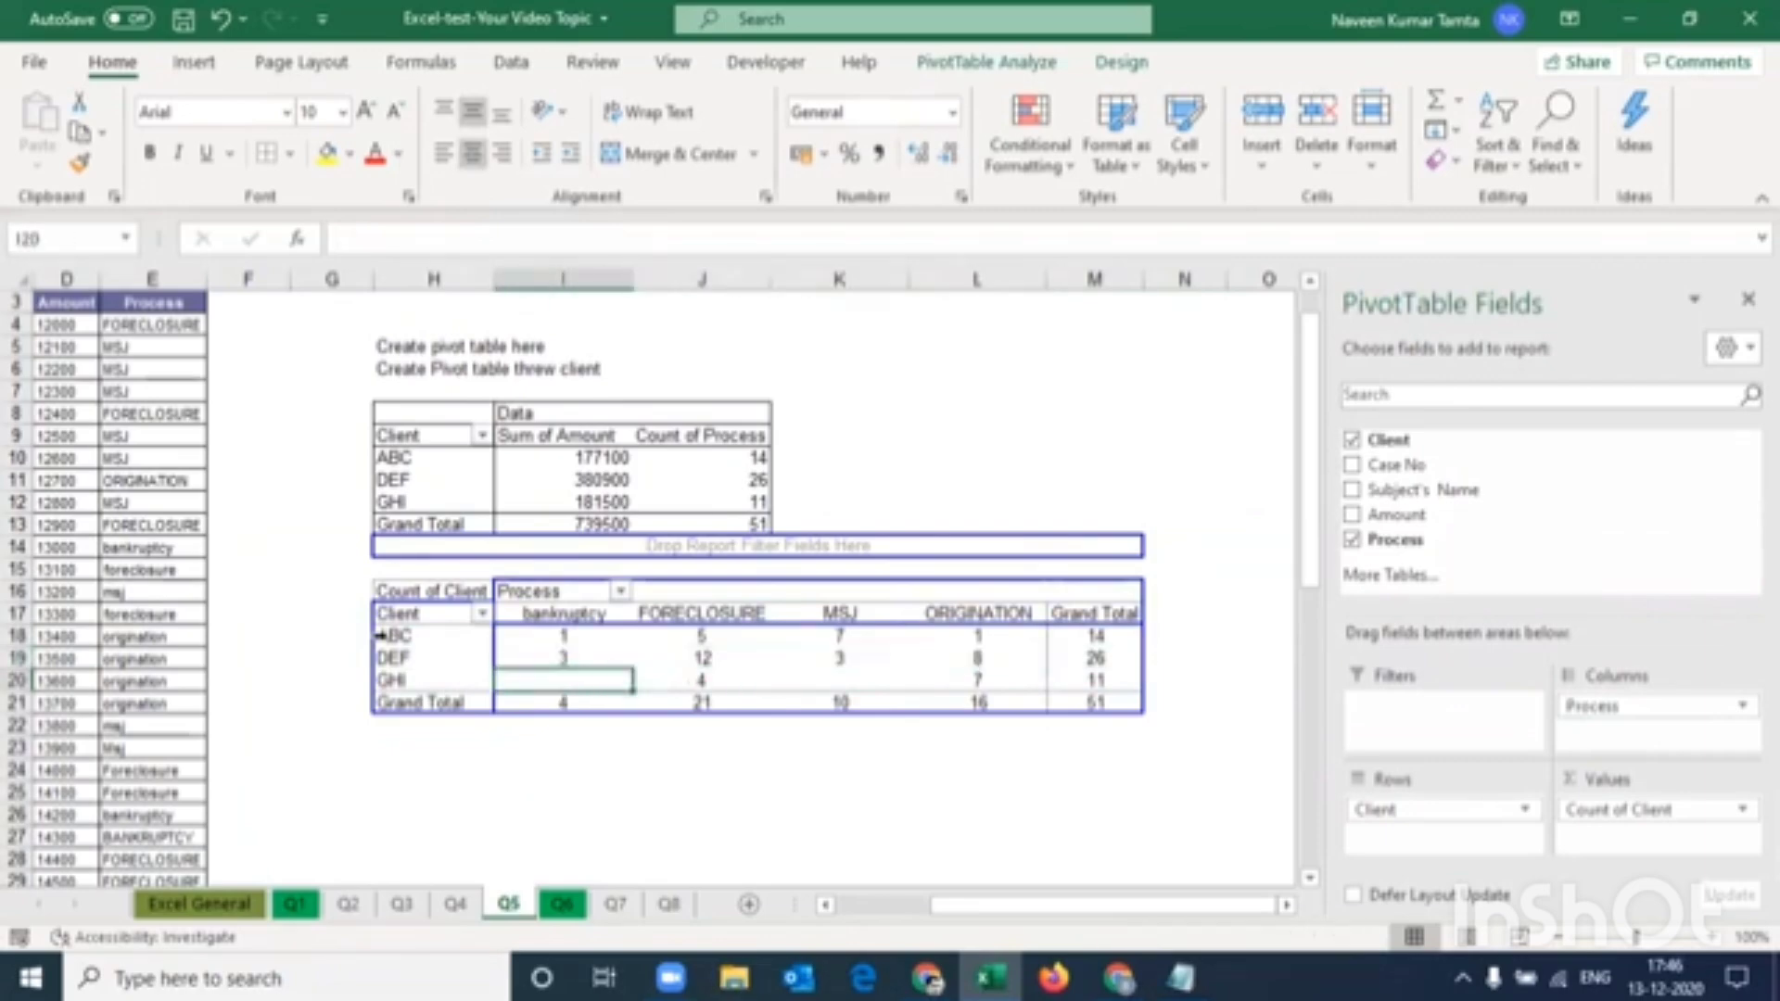
key("Right")
key("Right")
key("Right")
key("Right")
key("Down")
key("Left")
key("Left")
key("Left")
key("Left")
key("Left")
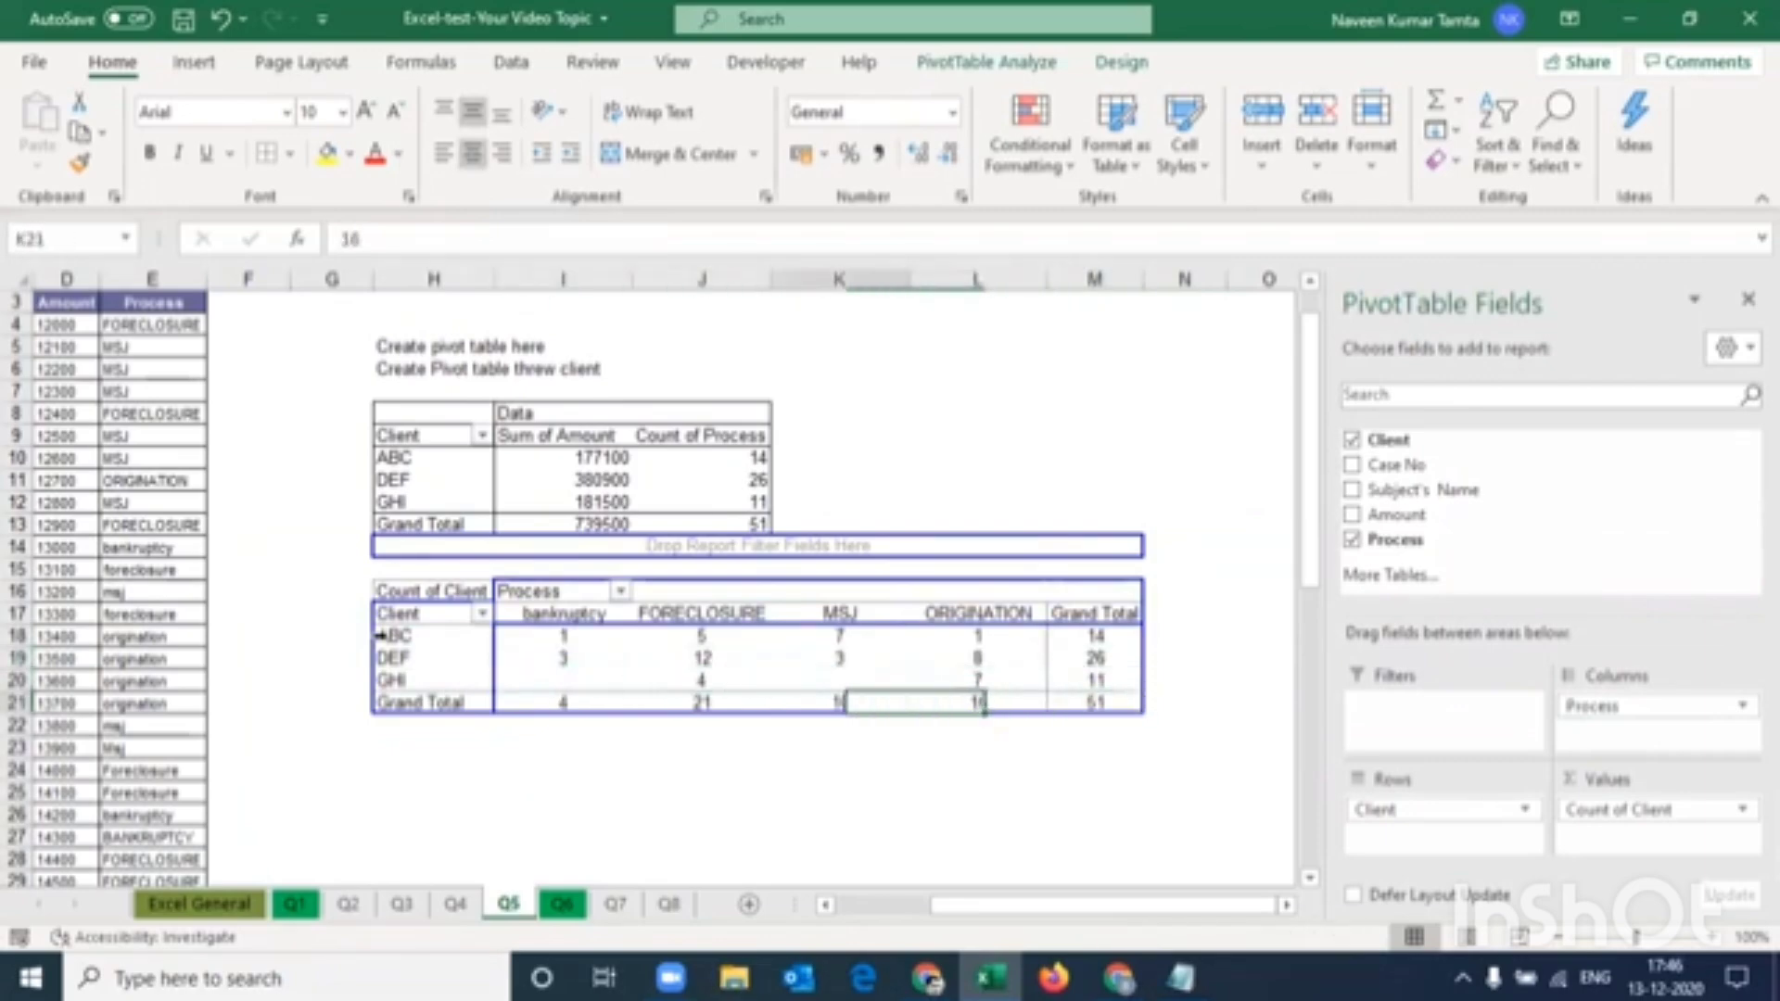
key("Right")
key("shift+Right")
key("shift+Right")
key("shift+Right")
key("shift+Right")
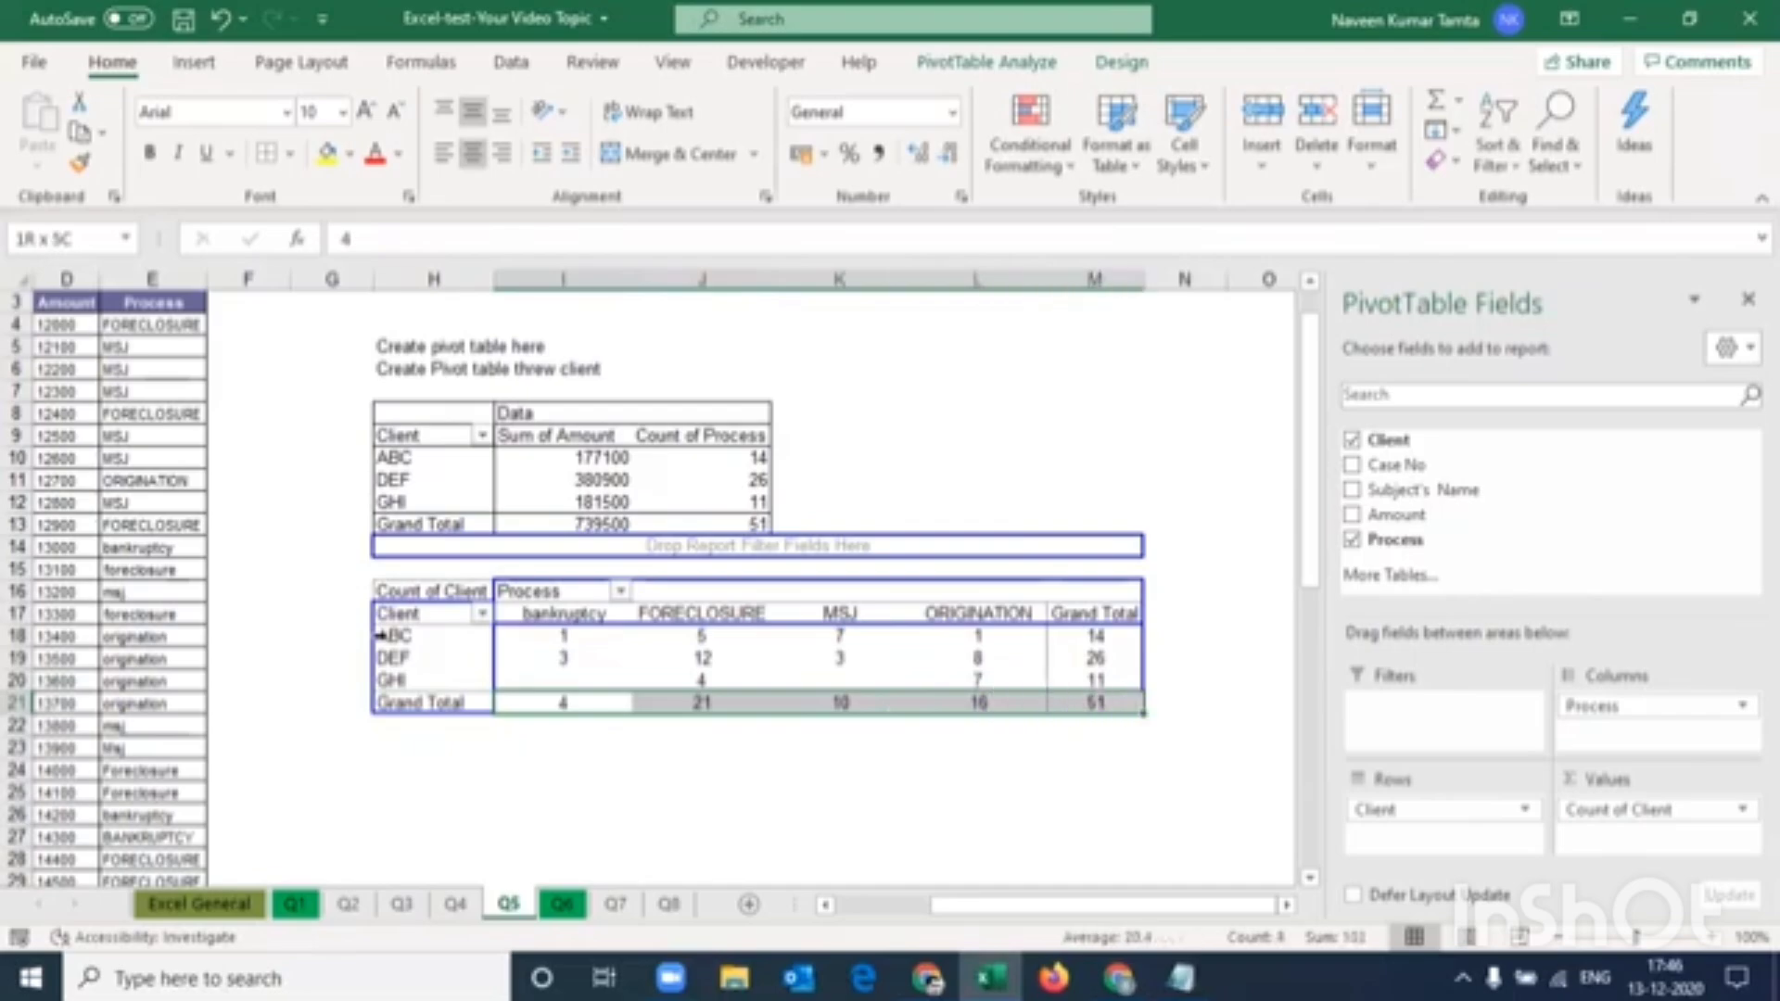
key("Left")
key("Left")
key("Right")
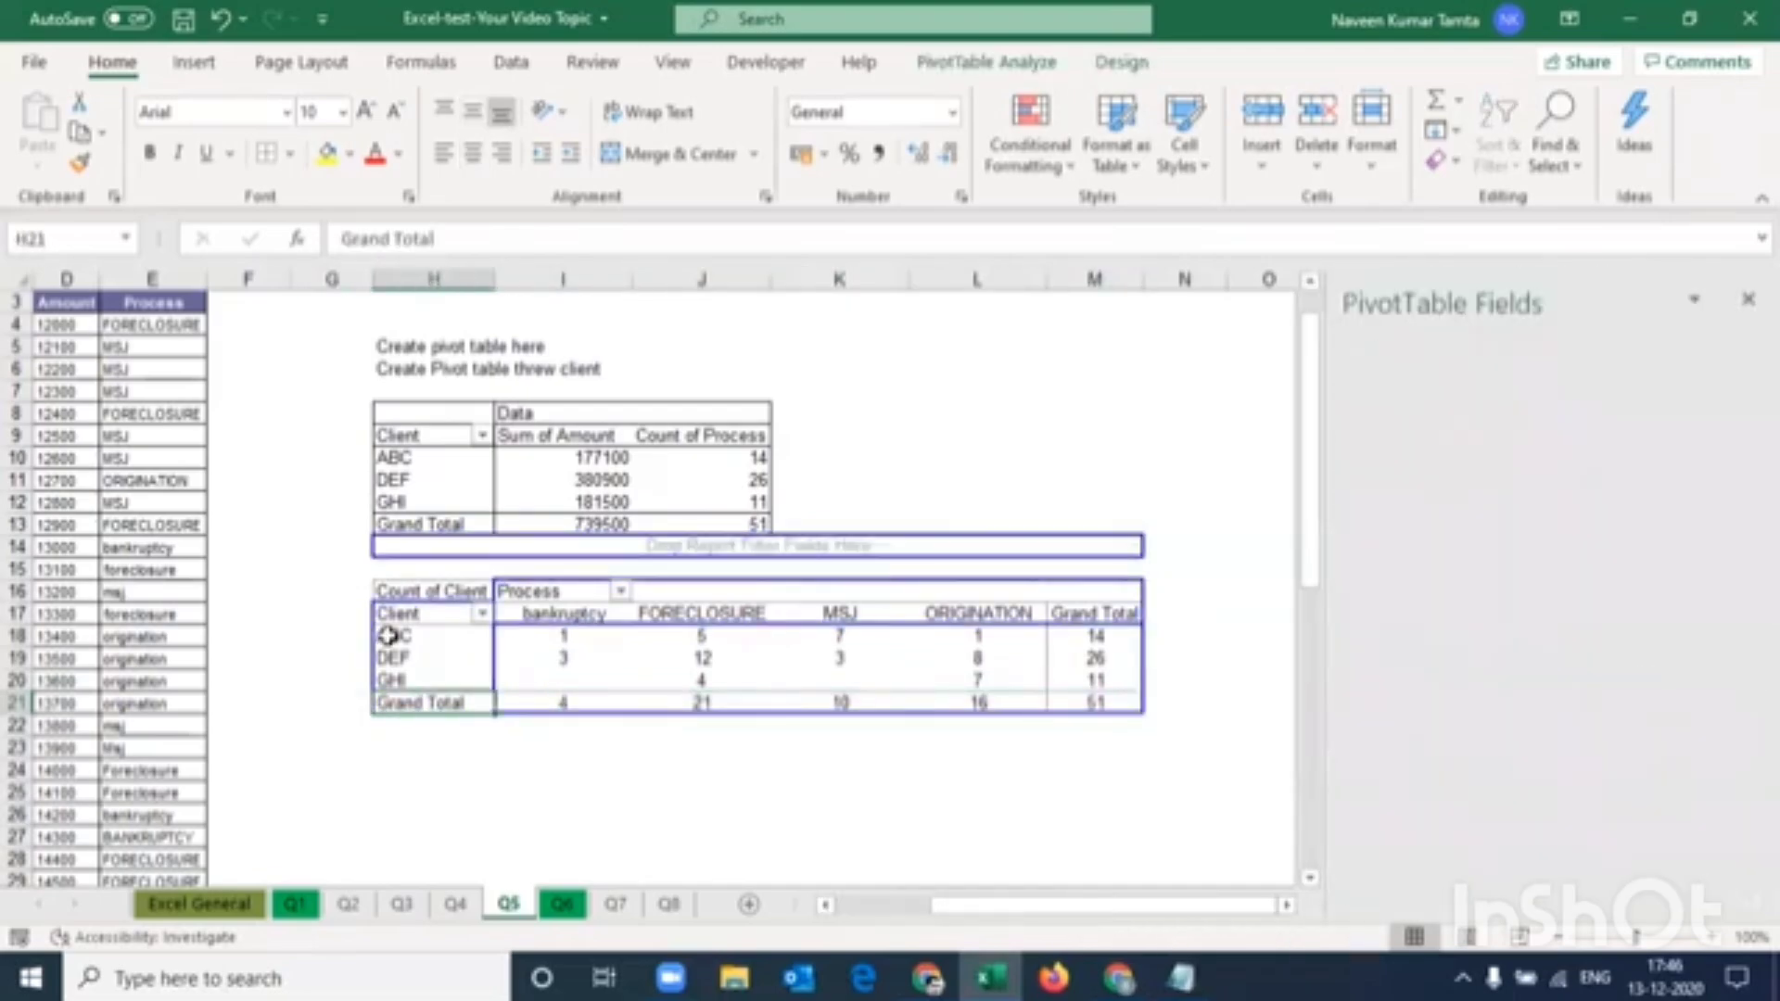
Return to the Excel General sheet and read question 6 in the question list
key("ctrl+Page_Up")
key("ctrl+Page_Up")
key("ctrl+Page_Up")
key("ctrl+Page_Up")
key("ctrl+Page_Up")
key("Down")
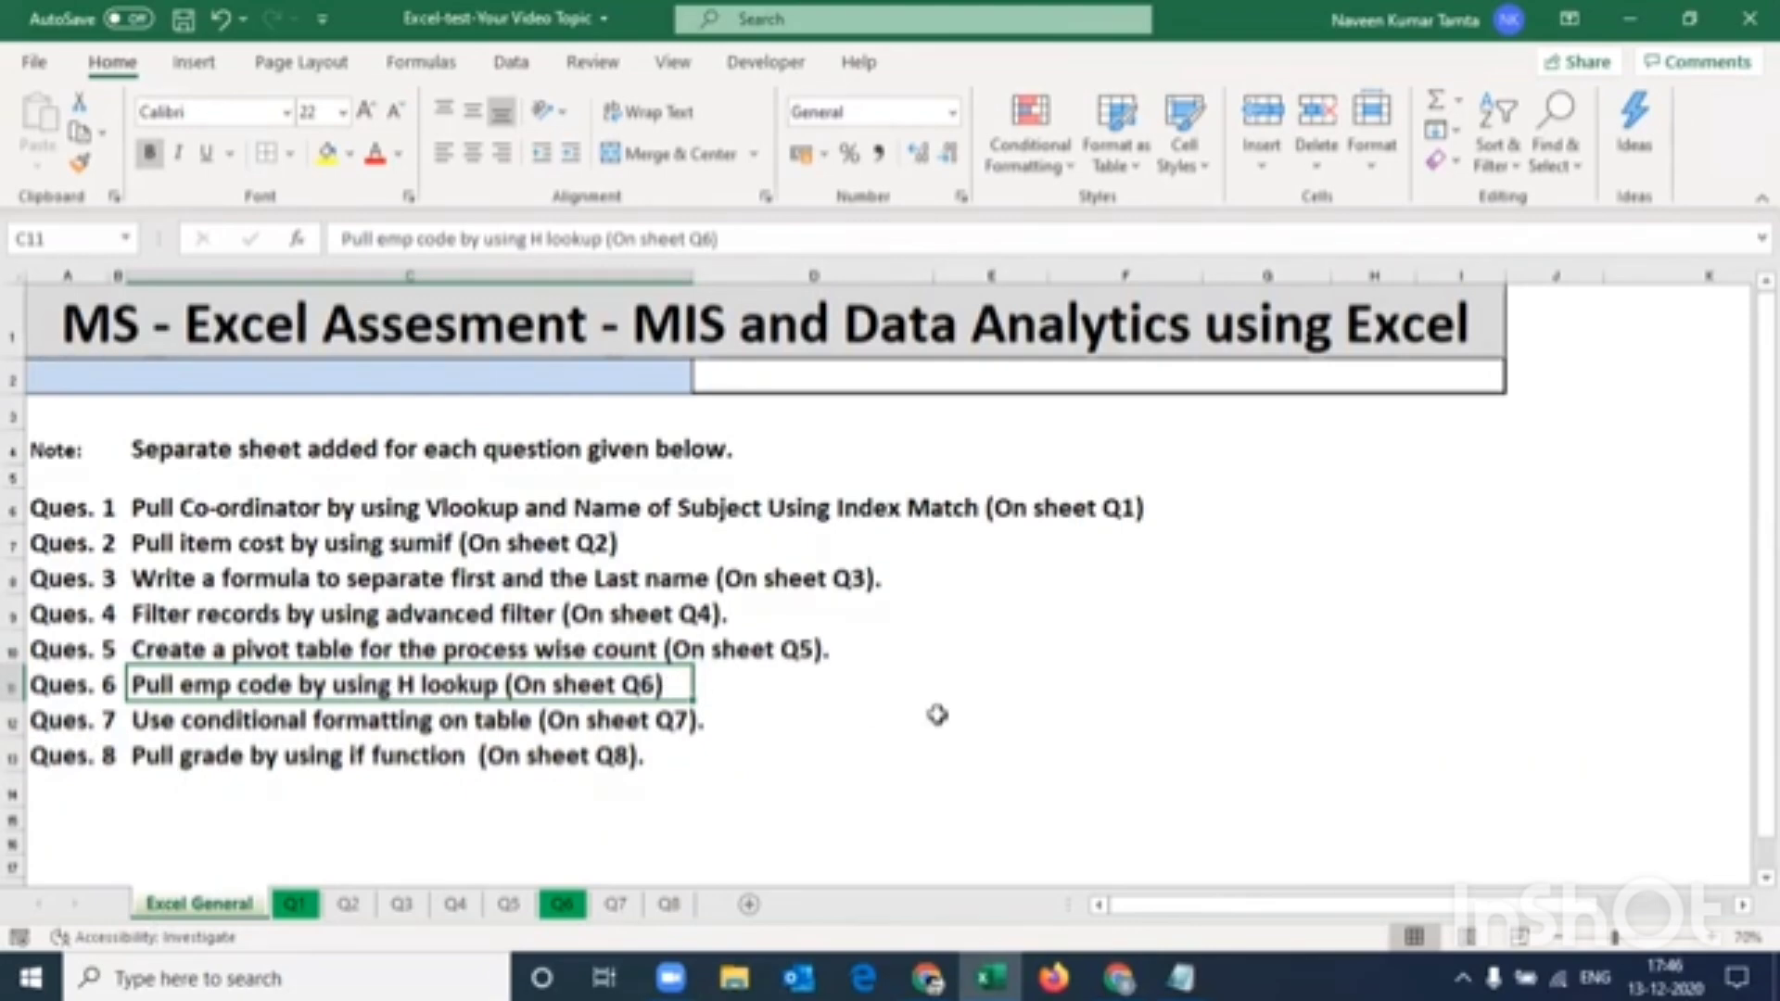
Open sheet Q6 and examine the row labels of the source table in A3:A7
key("ctrl+Page_Down")
key("ctrl+Page_Down")
key("ctrl+Page_Down")
key("ctrl+Page_Down")
key("ctrl+Page_Down")
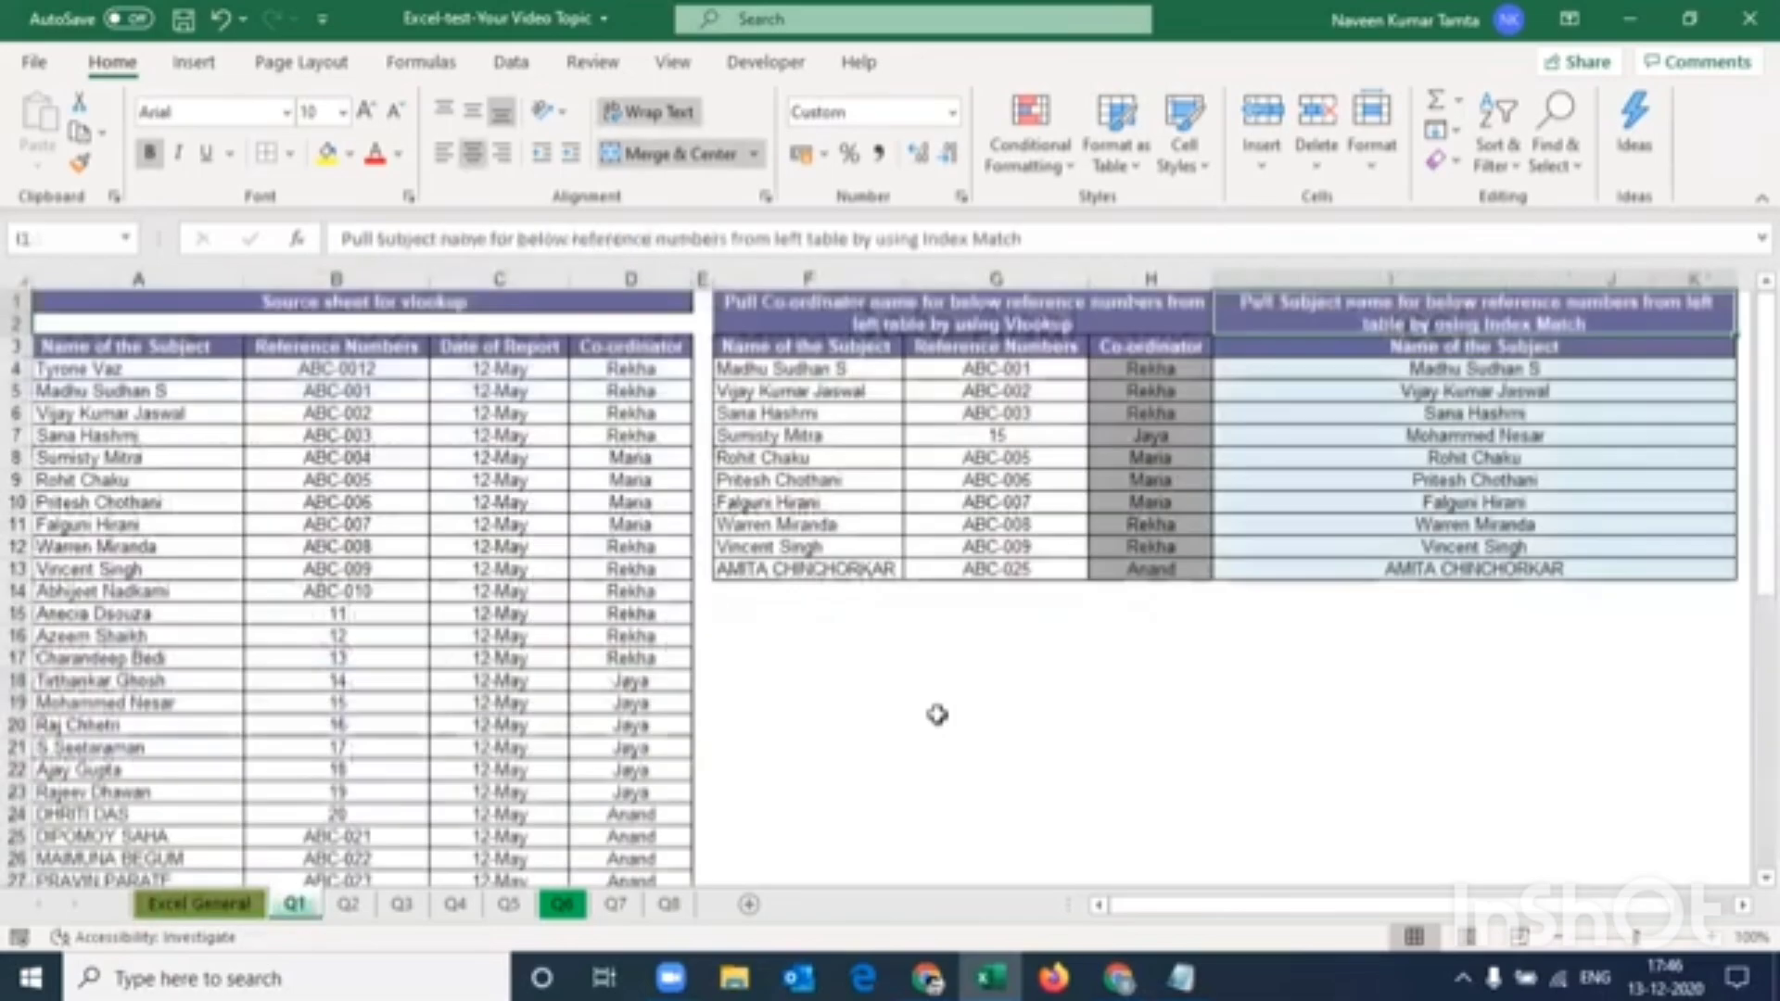
key("ctrl+Page_Down")
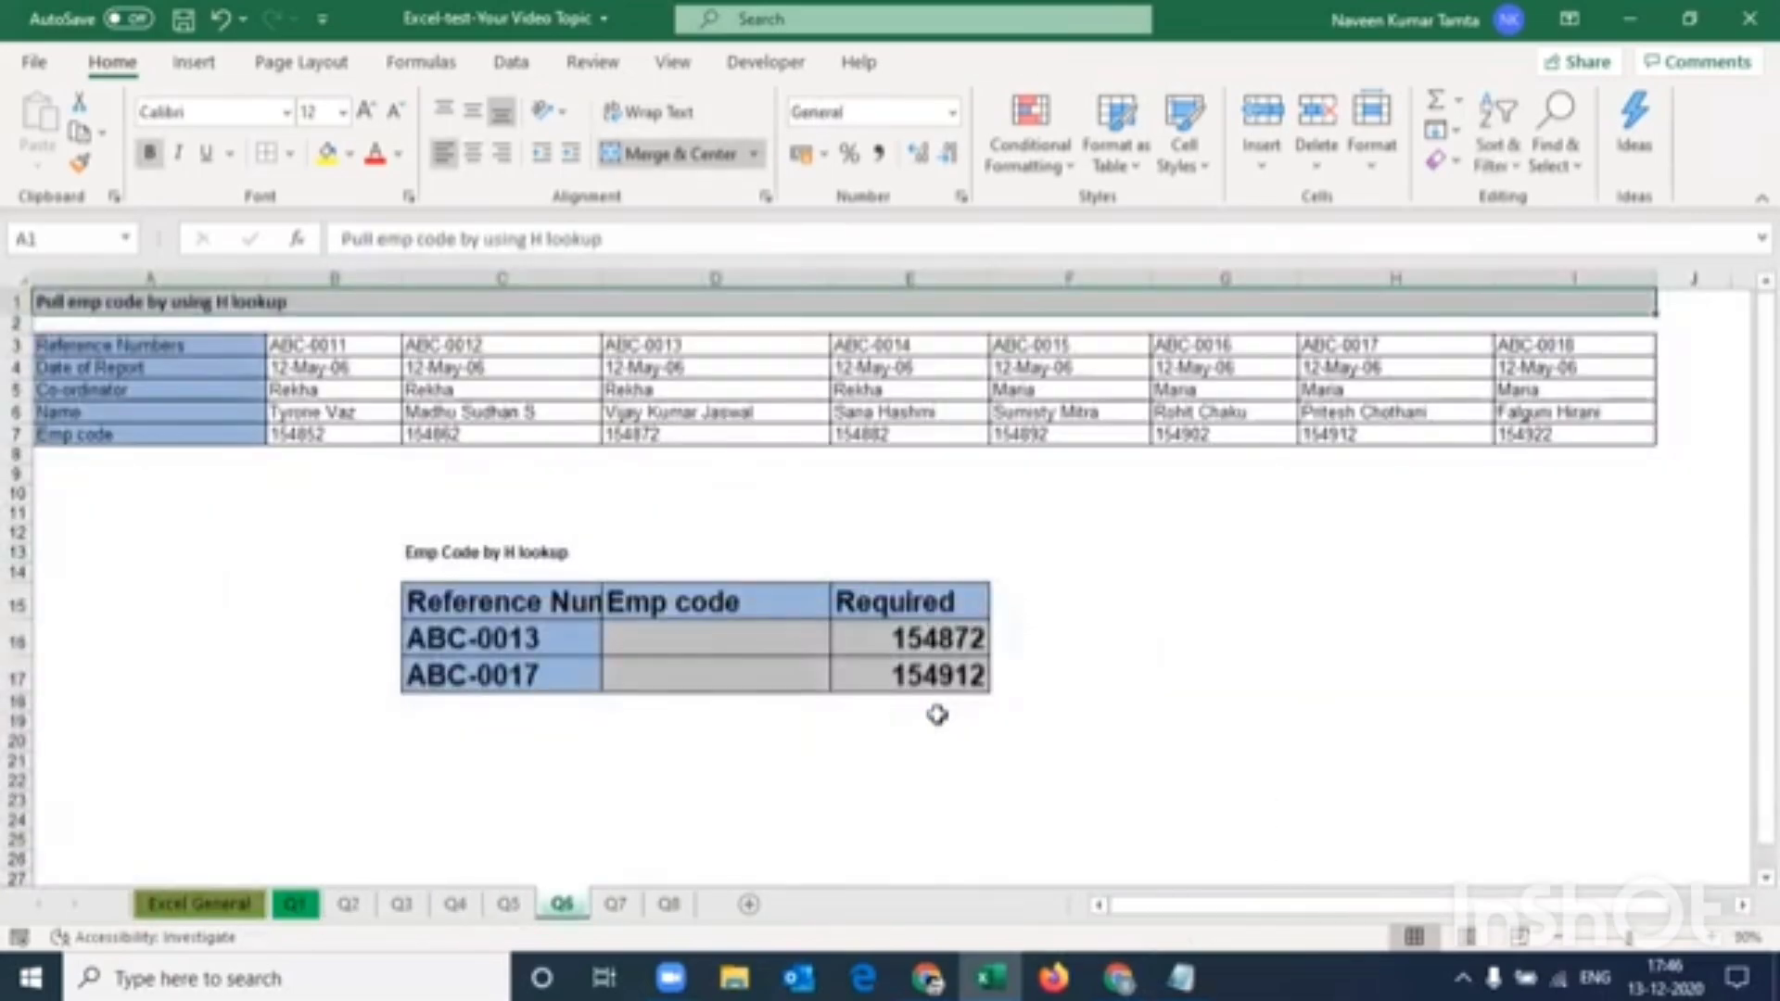
key("Down")
key("Down")
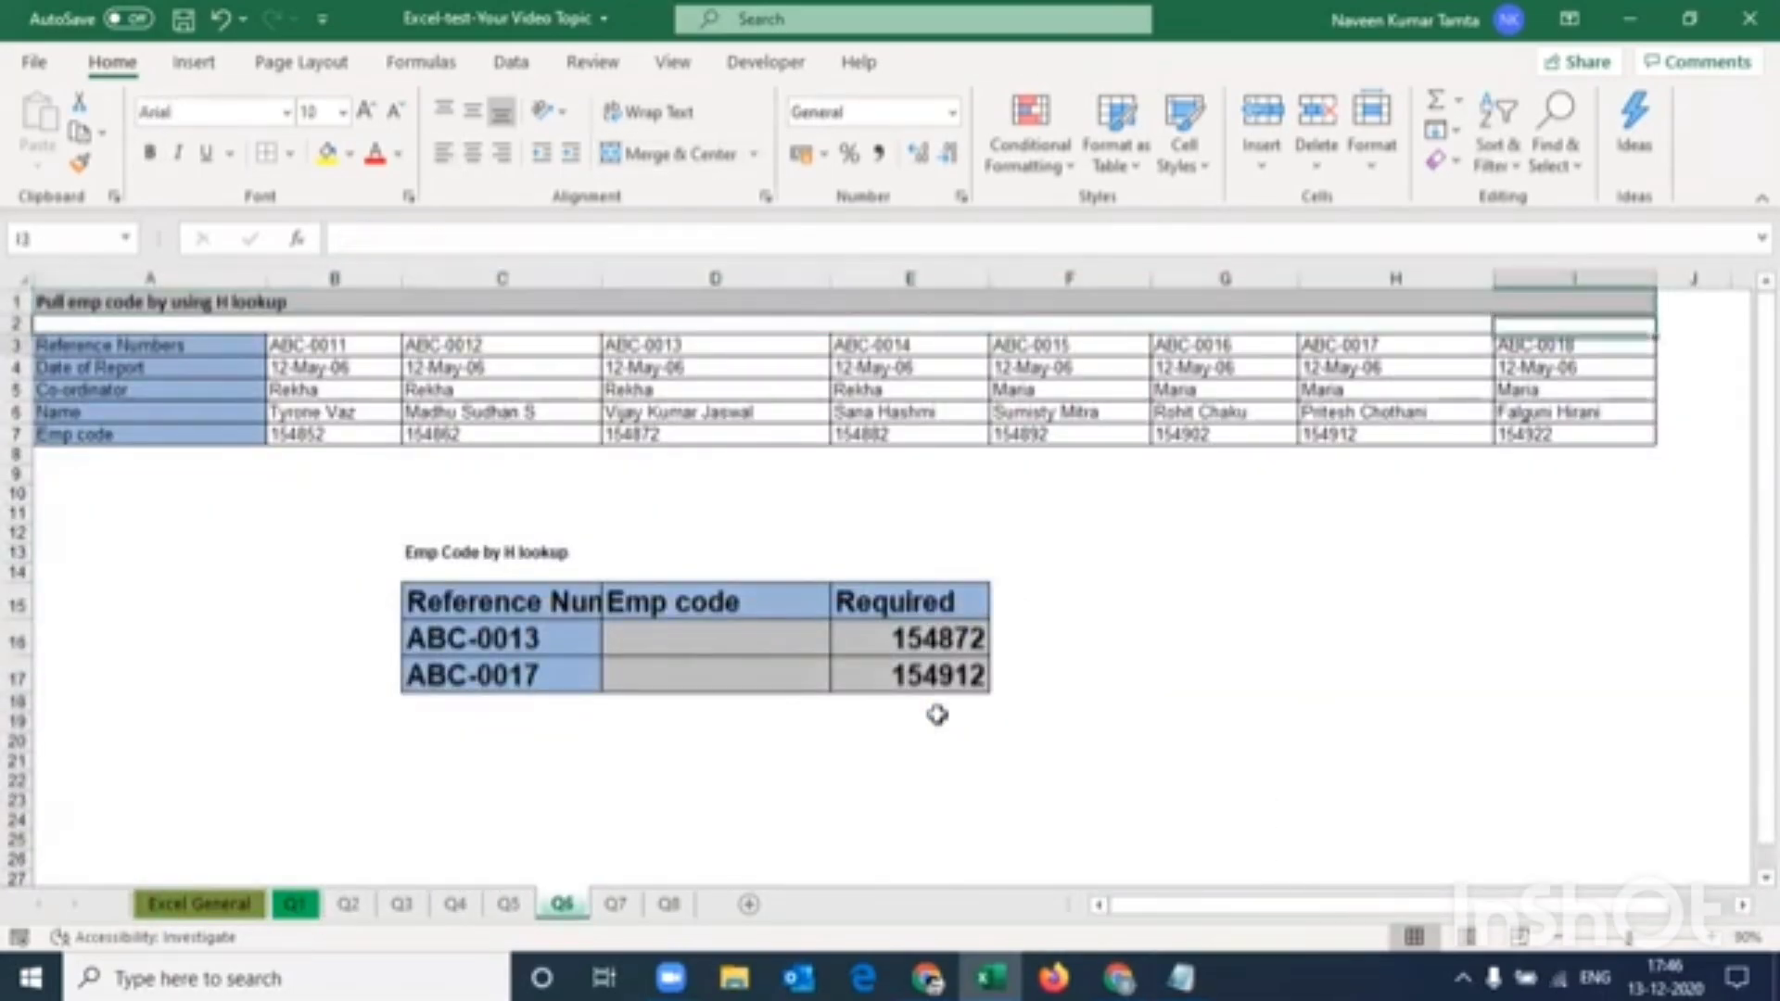
key("ctrl+Left")
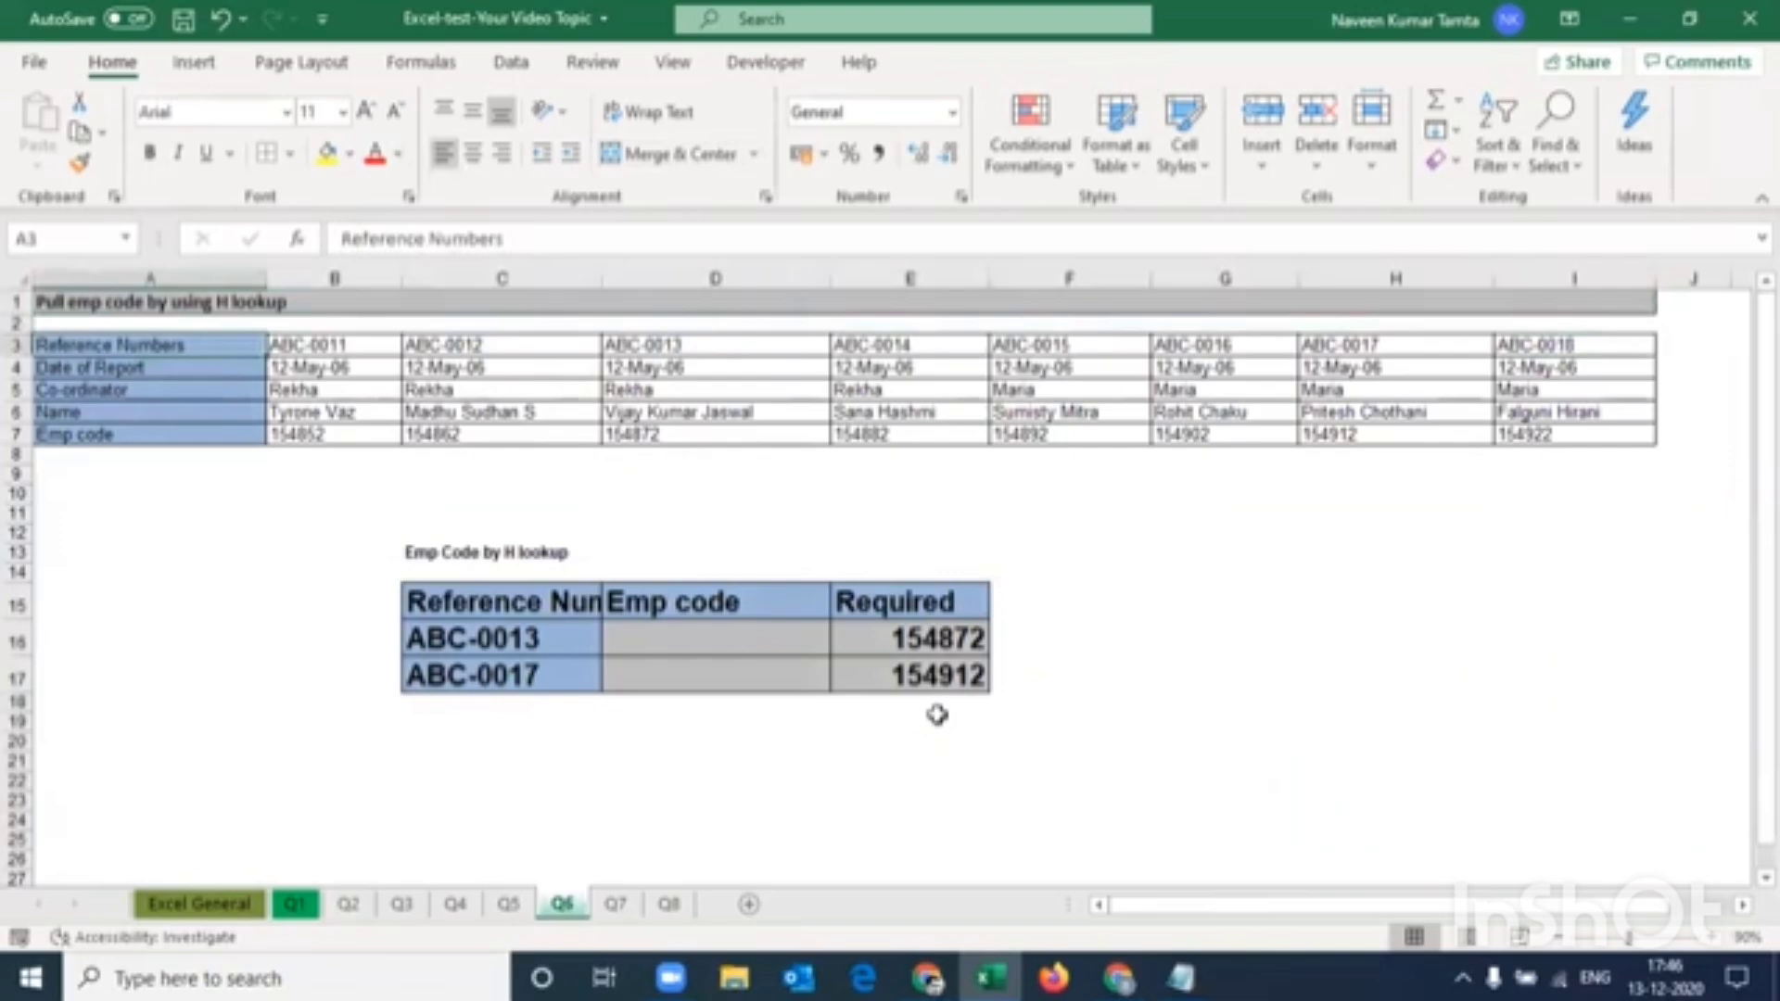
key("shift+Down")
key("shift+Down")
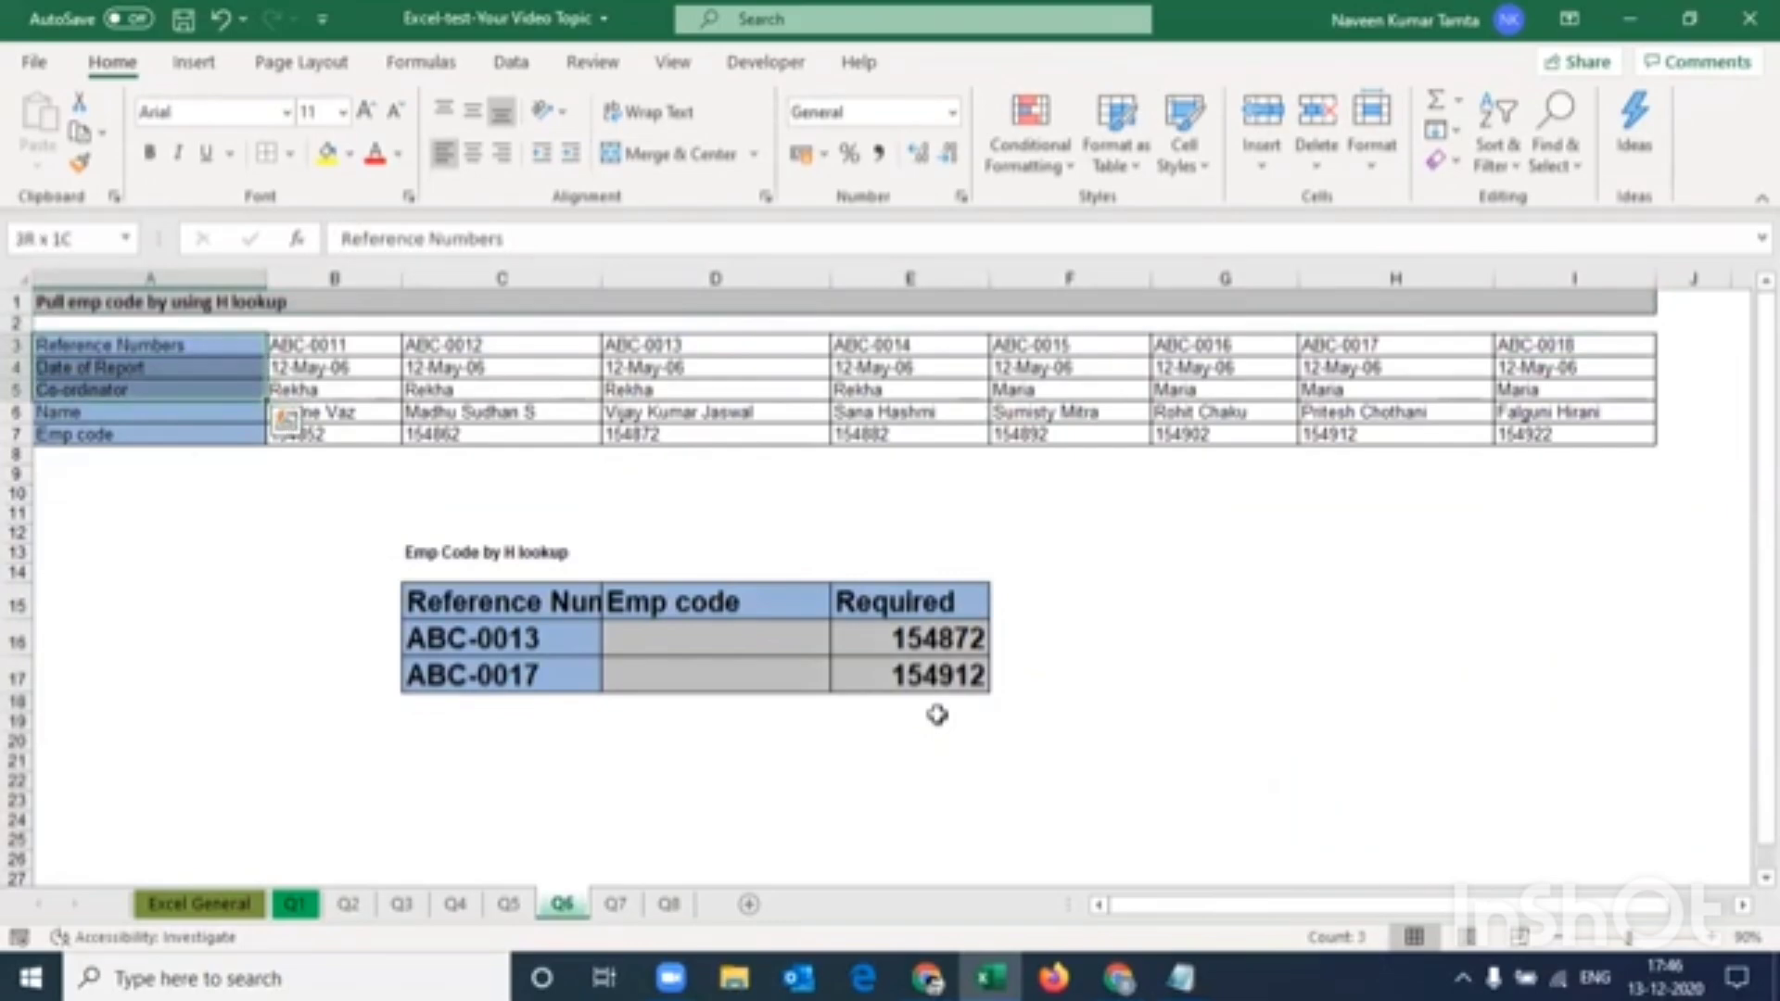
key("shift+Down")
key("shift+Down")
key("Right")
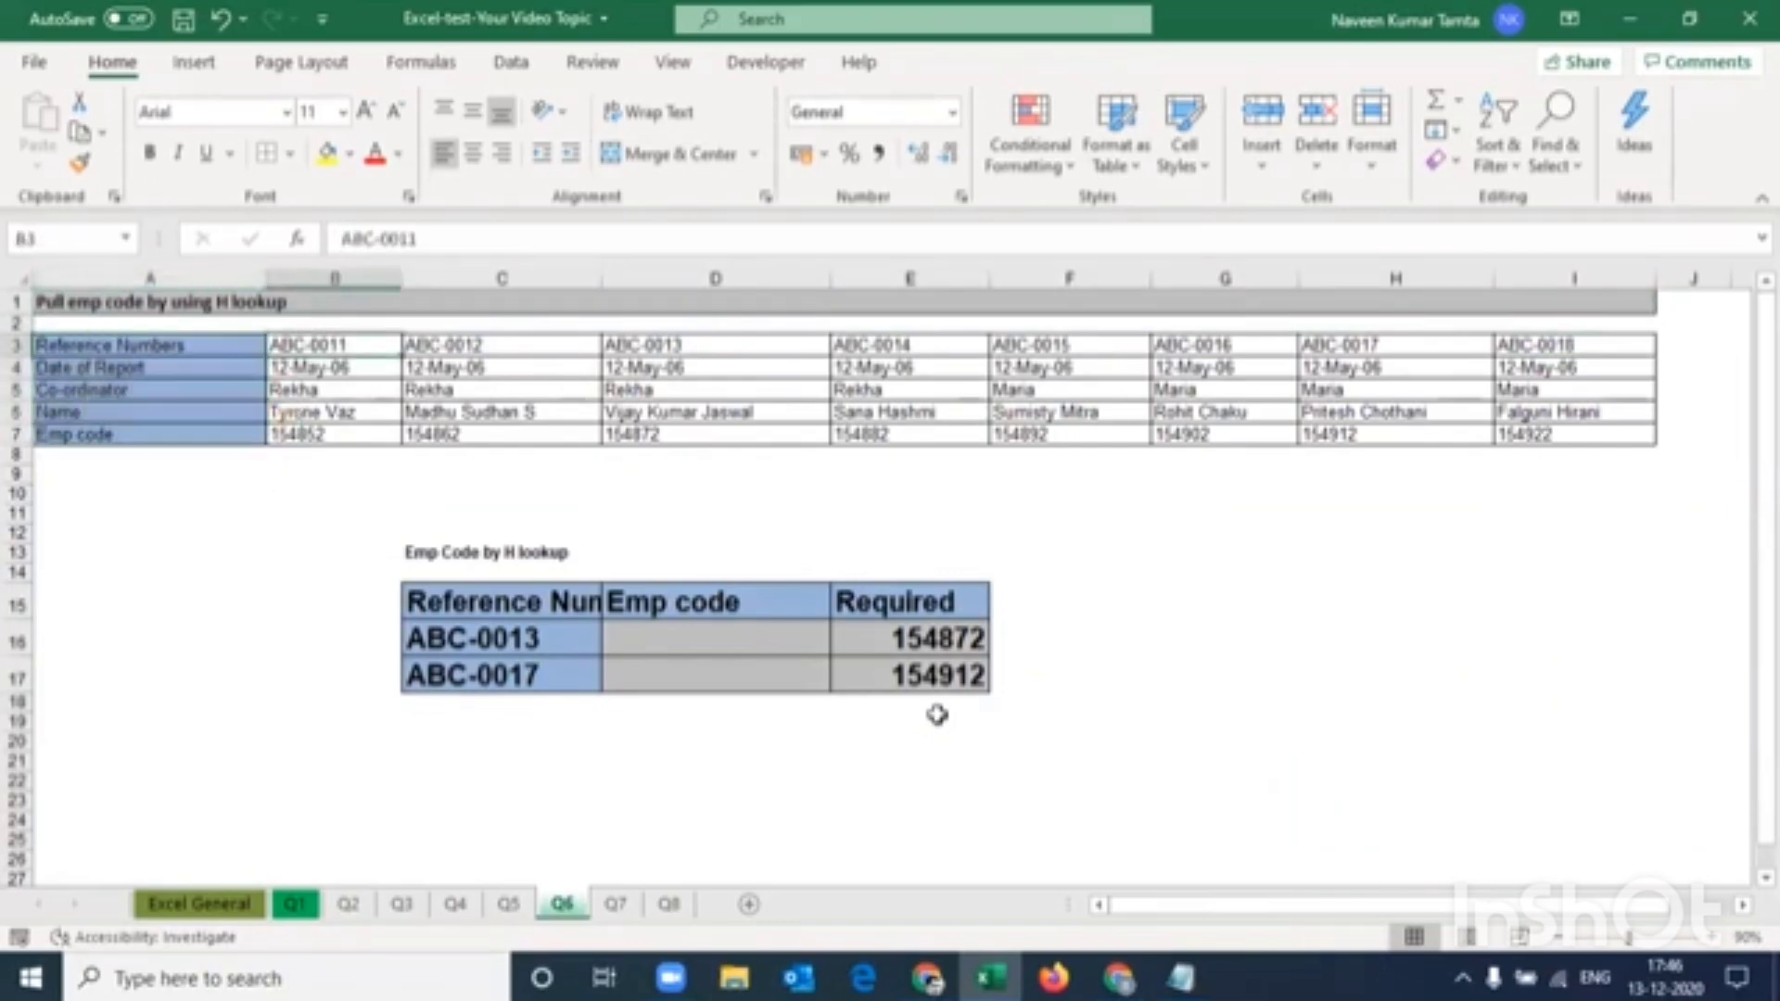
Autofit the column widths of the Emp Code lookup table in C15:E17
key("Down")
key("Down")
key("Down")
key("Down")
key("Down")
key("Down")
key("Down")
key("Down")
key("Down")
key("Down")
key("Right")
key("Down")
key("Down")
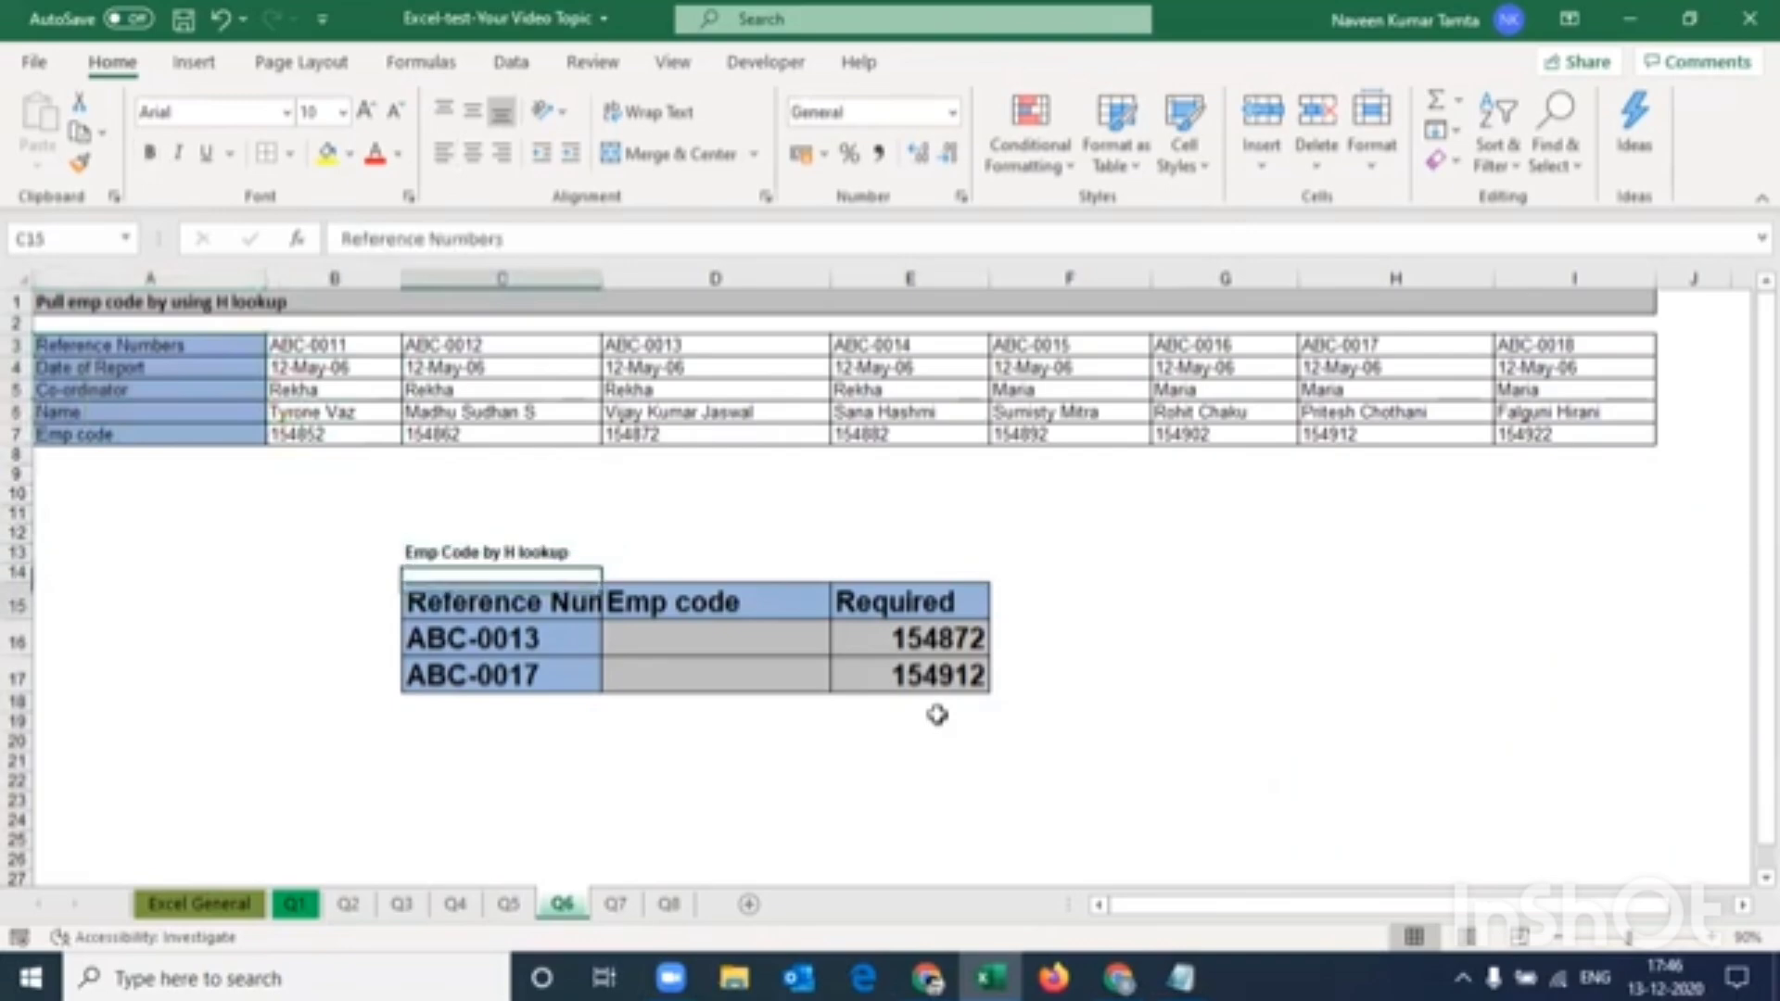
key("Down")
key("Up")
key("ctrl+a")
key("alt+o")
key("c")
key("a")
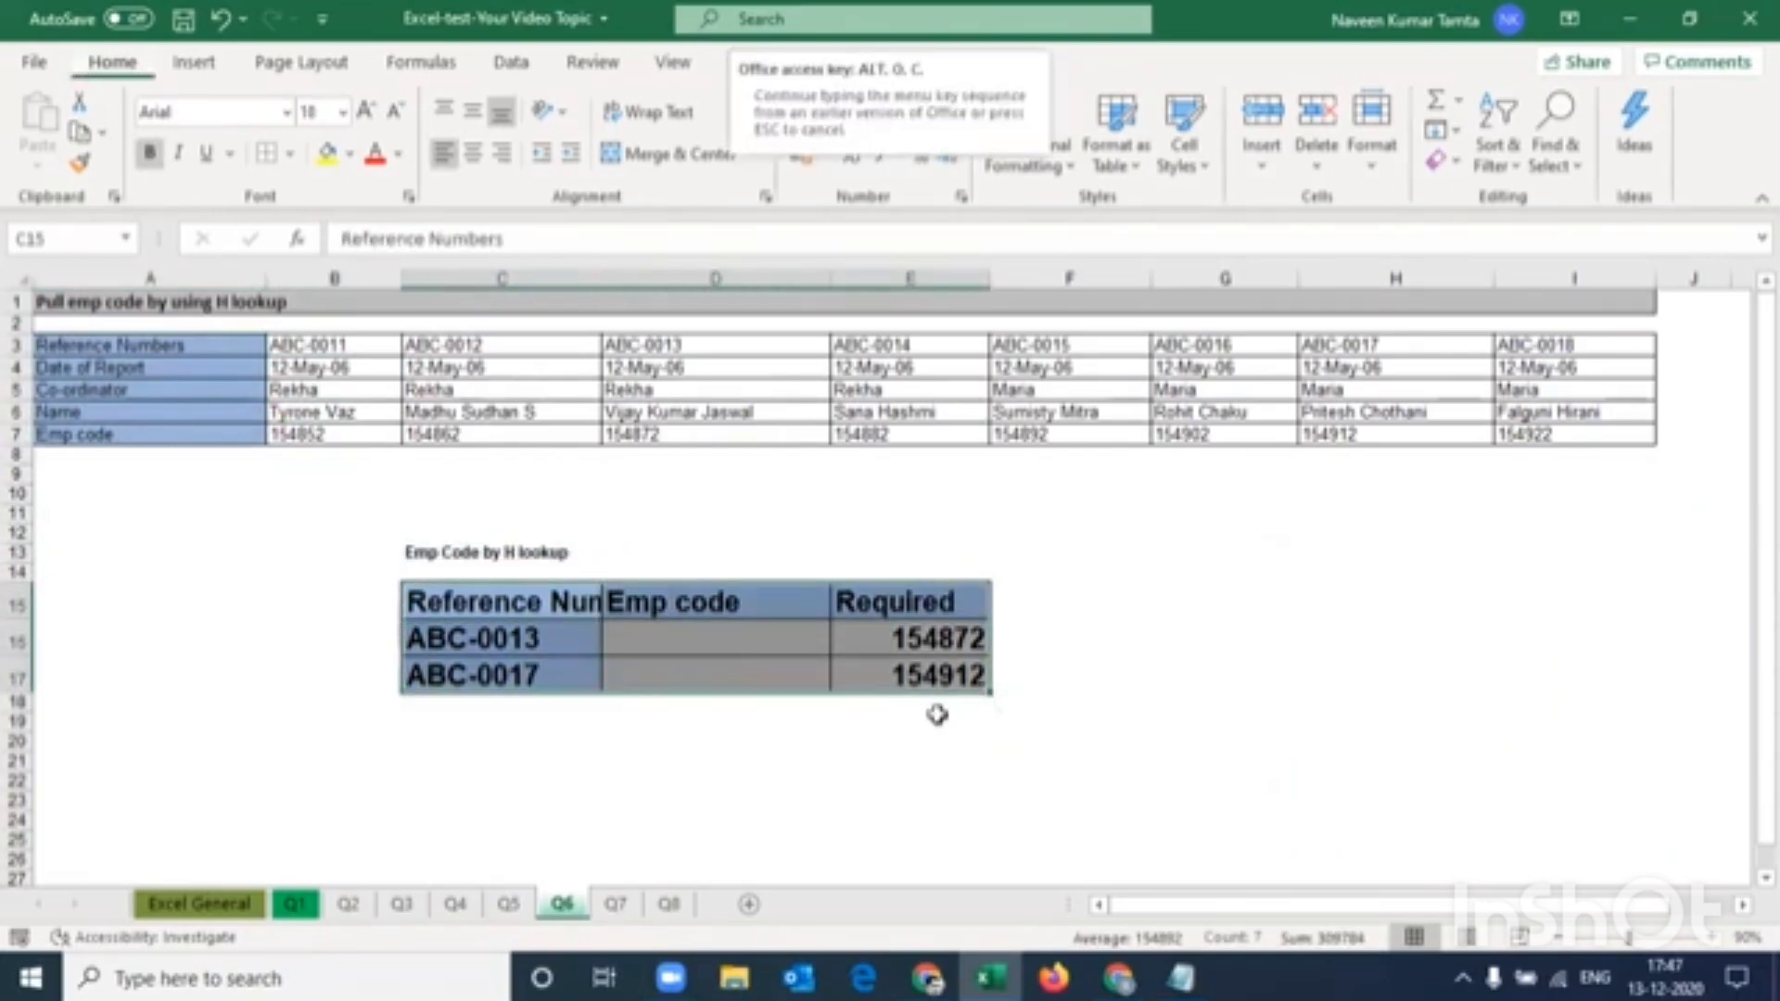
Examine the reference numbers in the Emp Code lookup table and the source table range A3:I7
key("Down")
key("Up")
key("shift+Down")
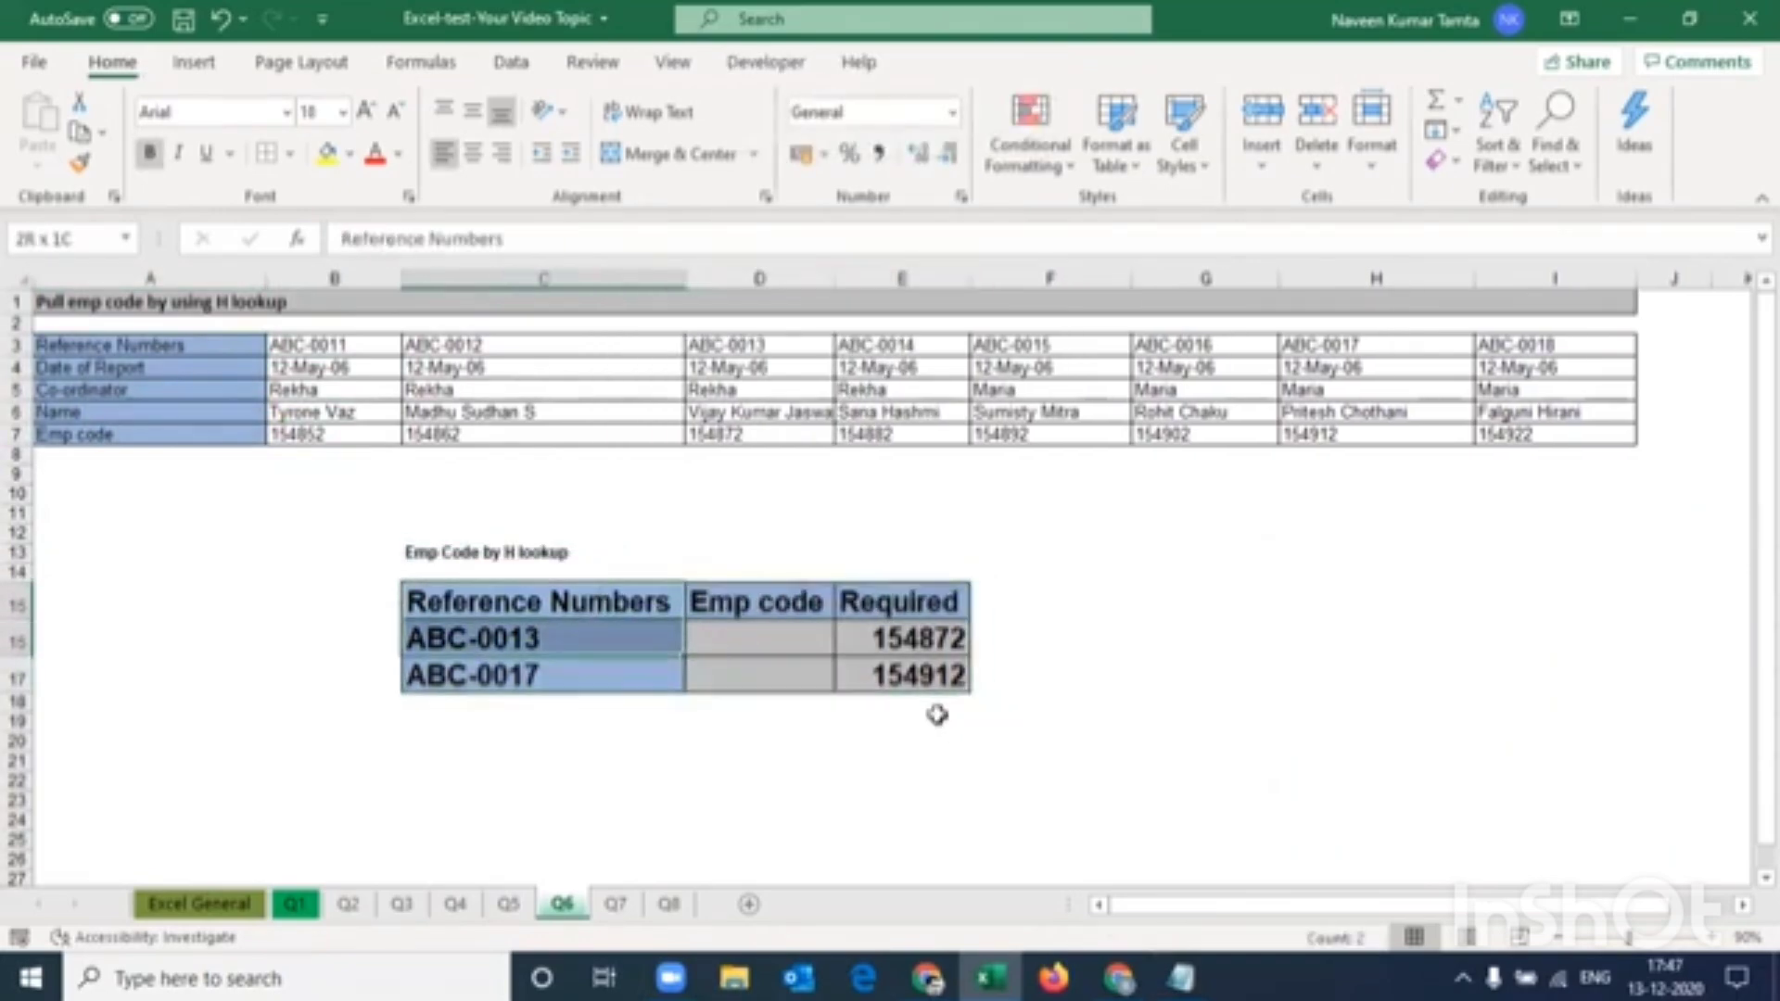
key("shift+Down")
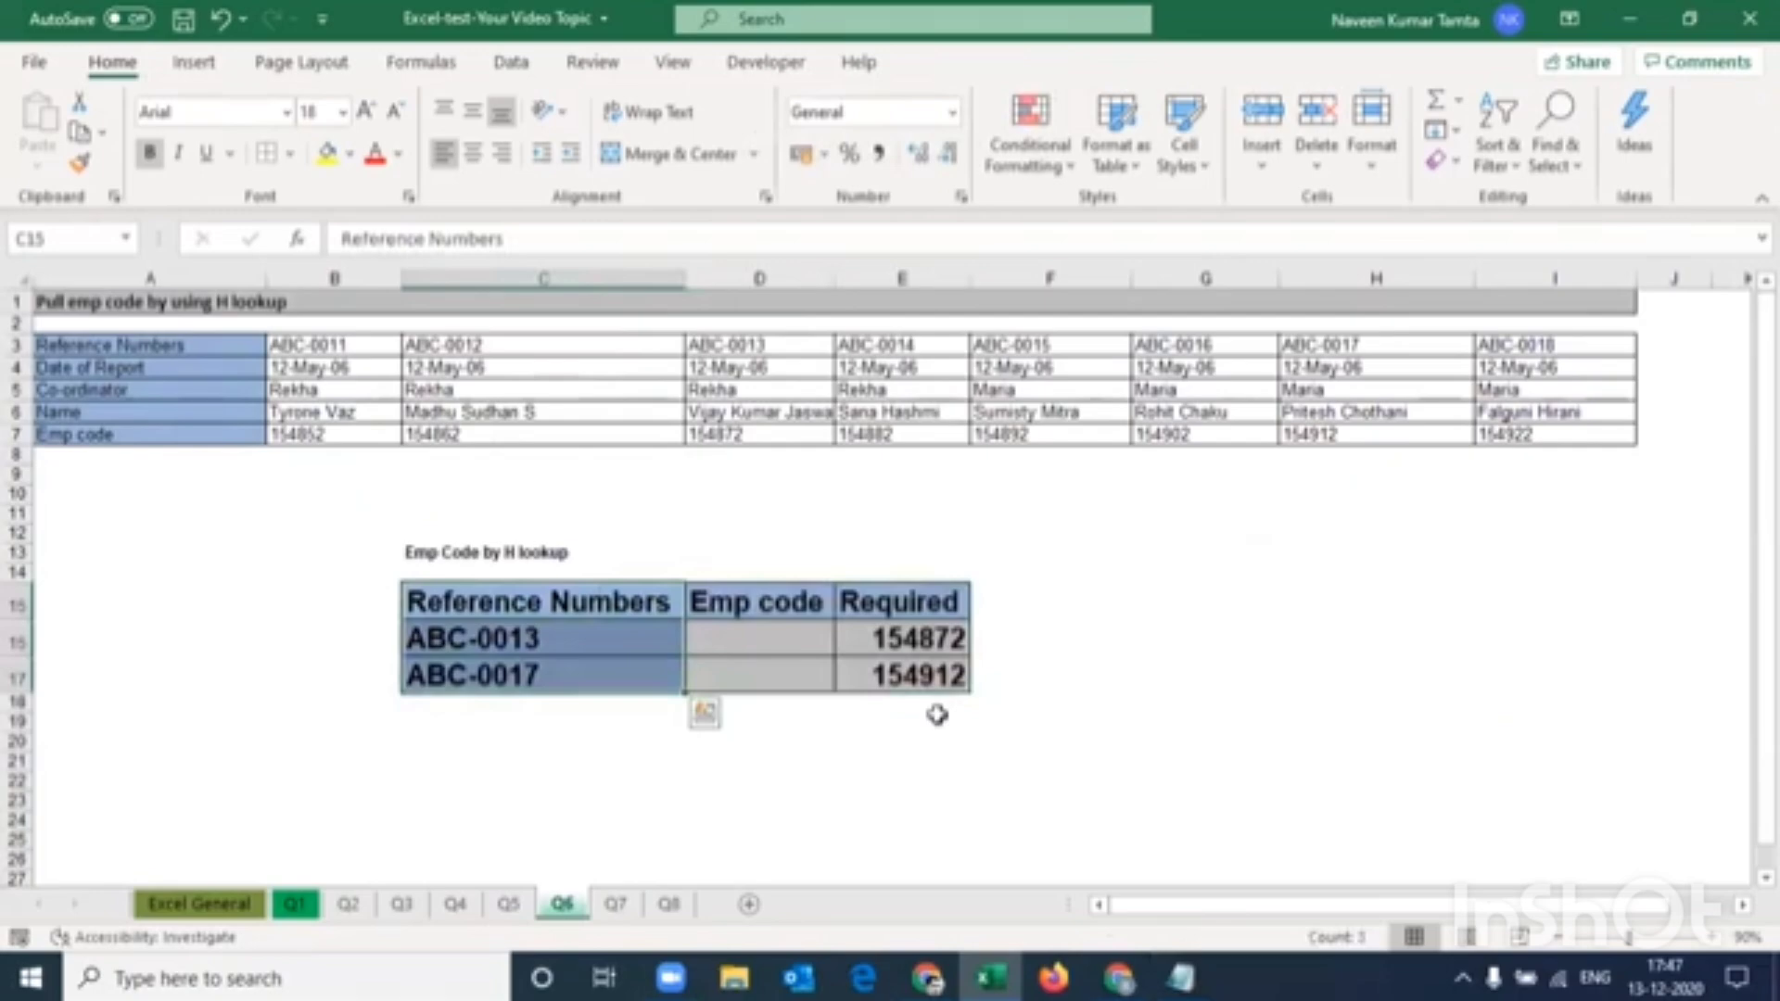
key("Right")
key("Left")
key("Down")
key("shift+Down")
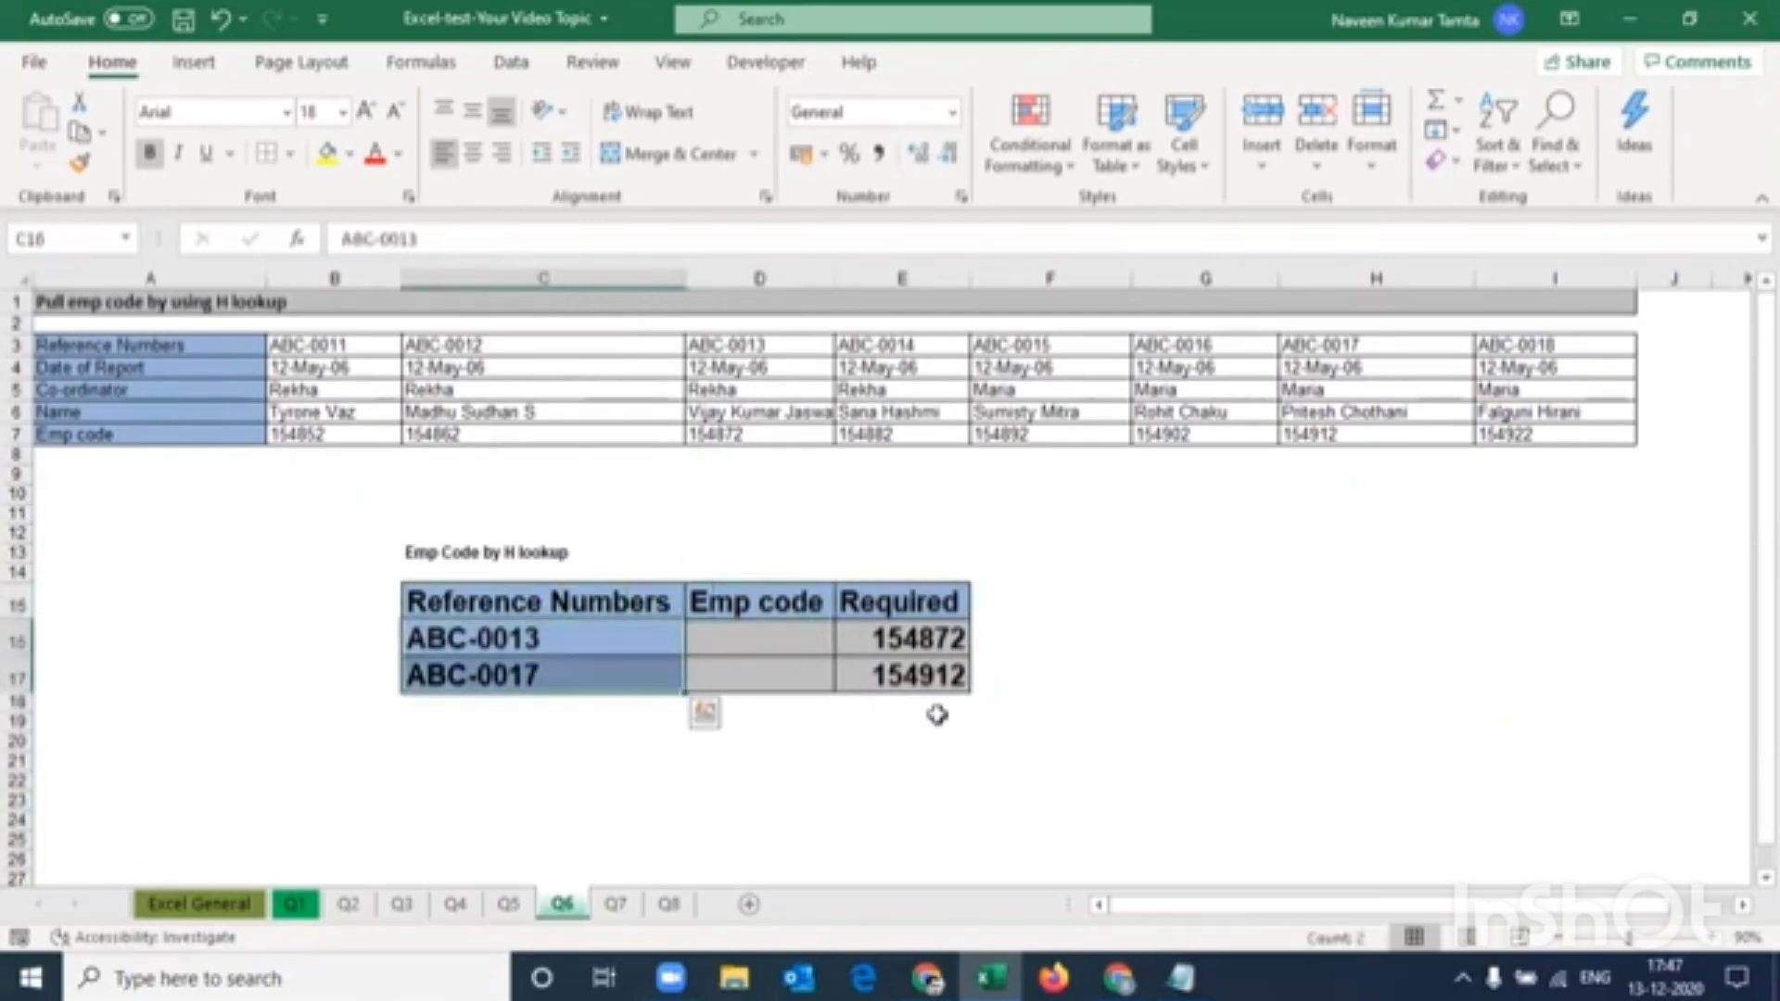
key("Up")
key("Right")
key("ctrl+Up")
key("ctrl+Up")
key("ctrl+Left")
key("ctrl+shift+Right")
key("ctrl+shift+Down")
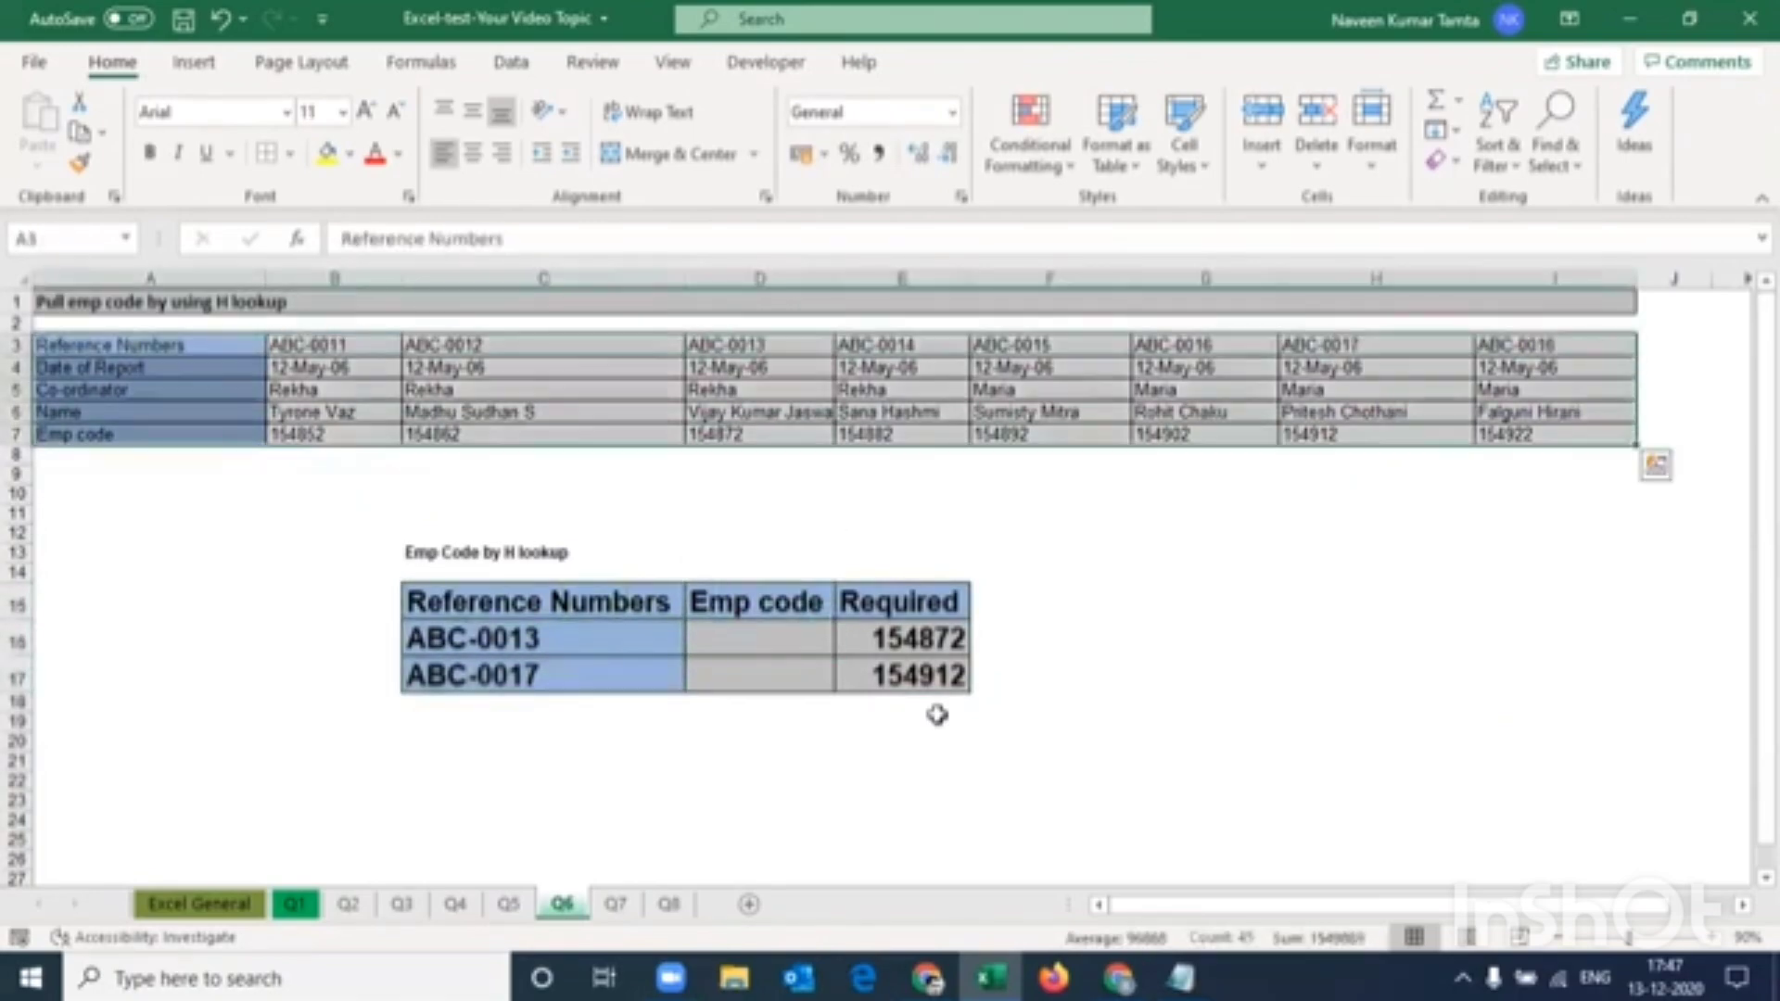
Start an HLOOKUP formula in D16 with $C16 as the lookup value
key("Down")
key("Down")
key("Down")
key("Down")
key("Down")
key("Down")
key("Down")
key("Down")
key("Down")
key("Down")
key("Right")
key("Right")
key("Right")
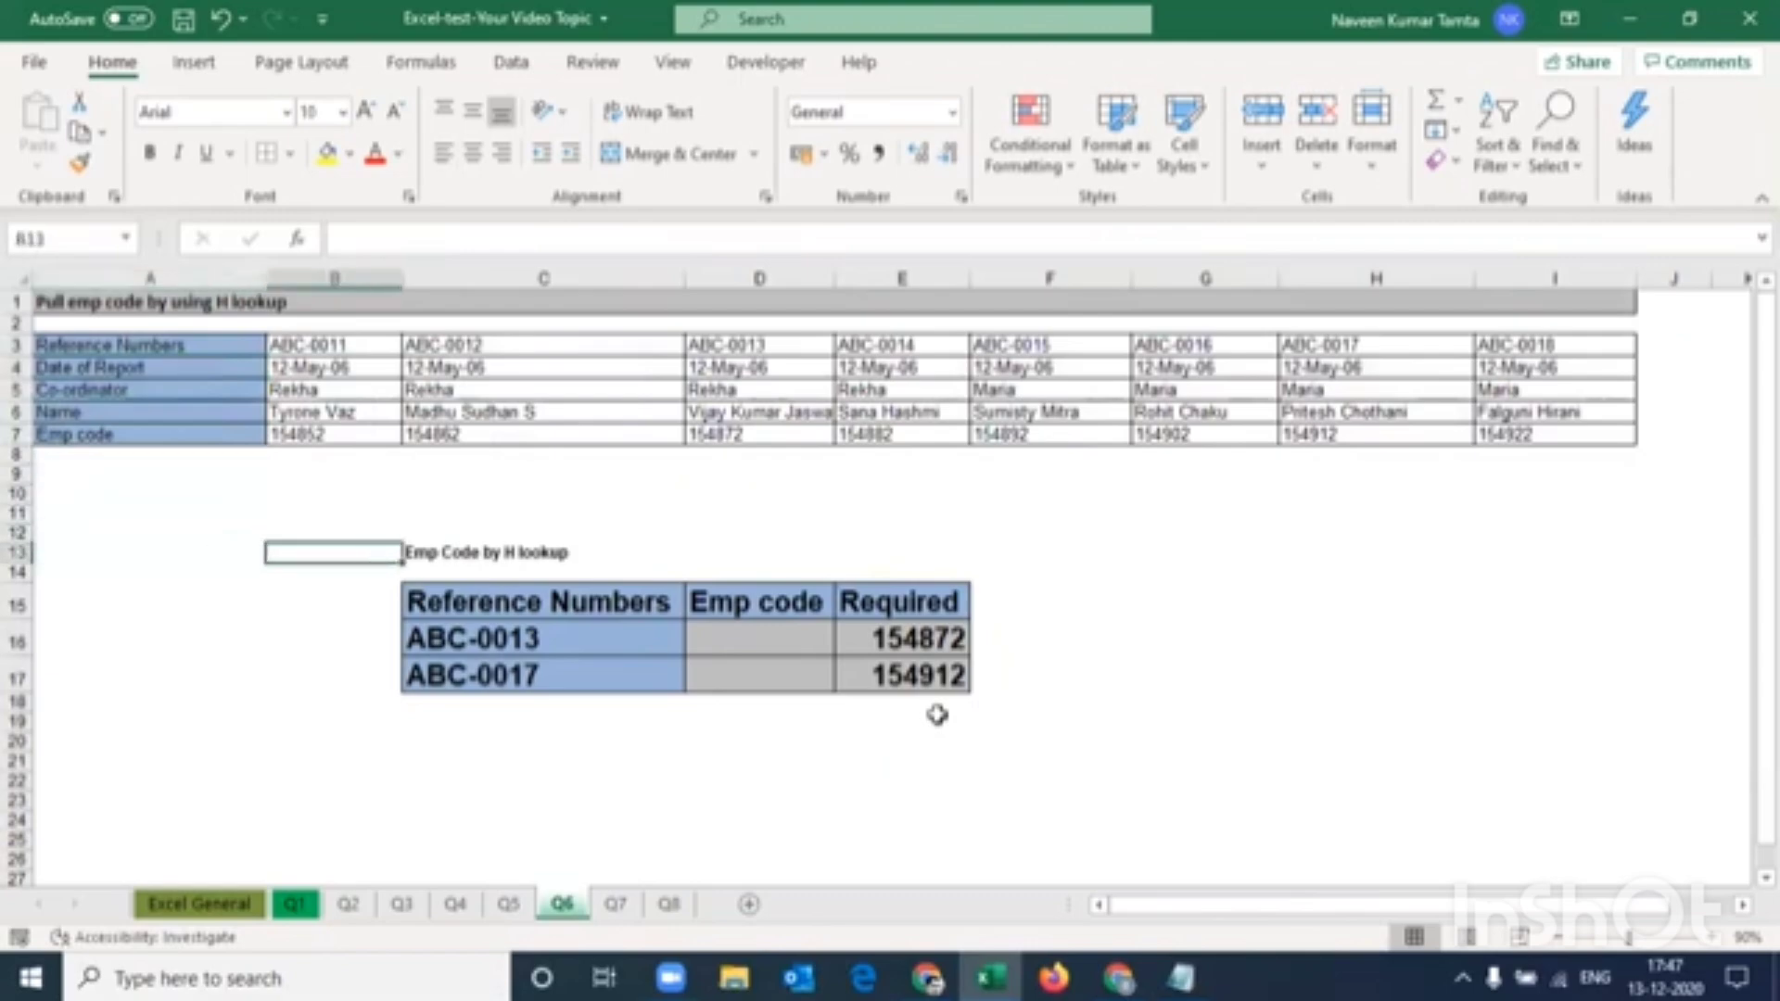
key("Down")
key("Down")
key("Down")
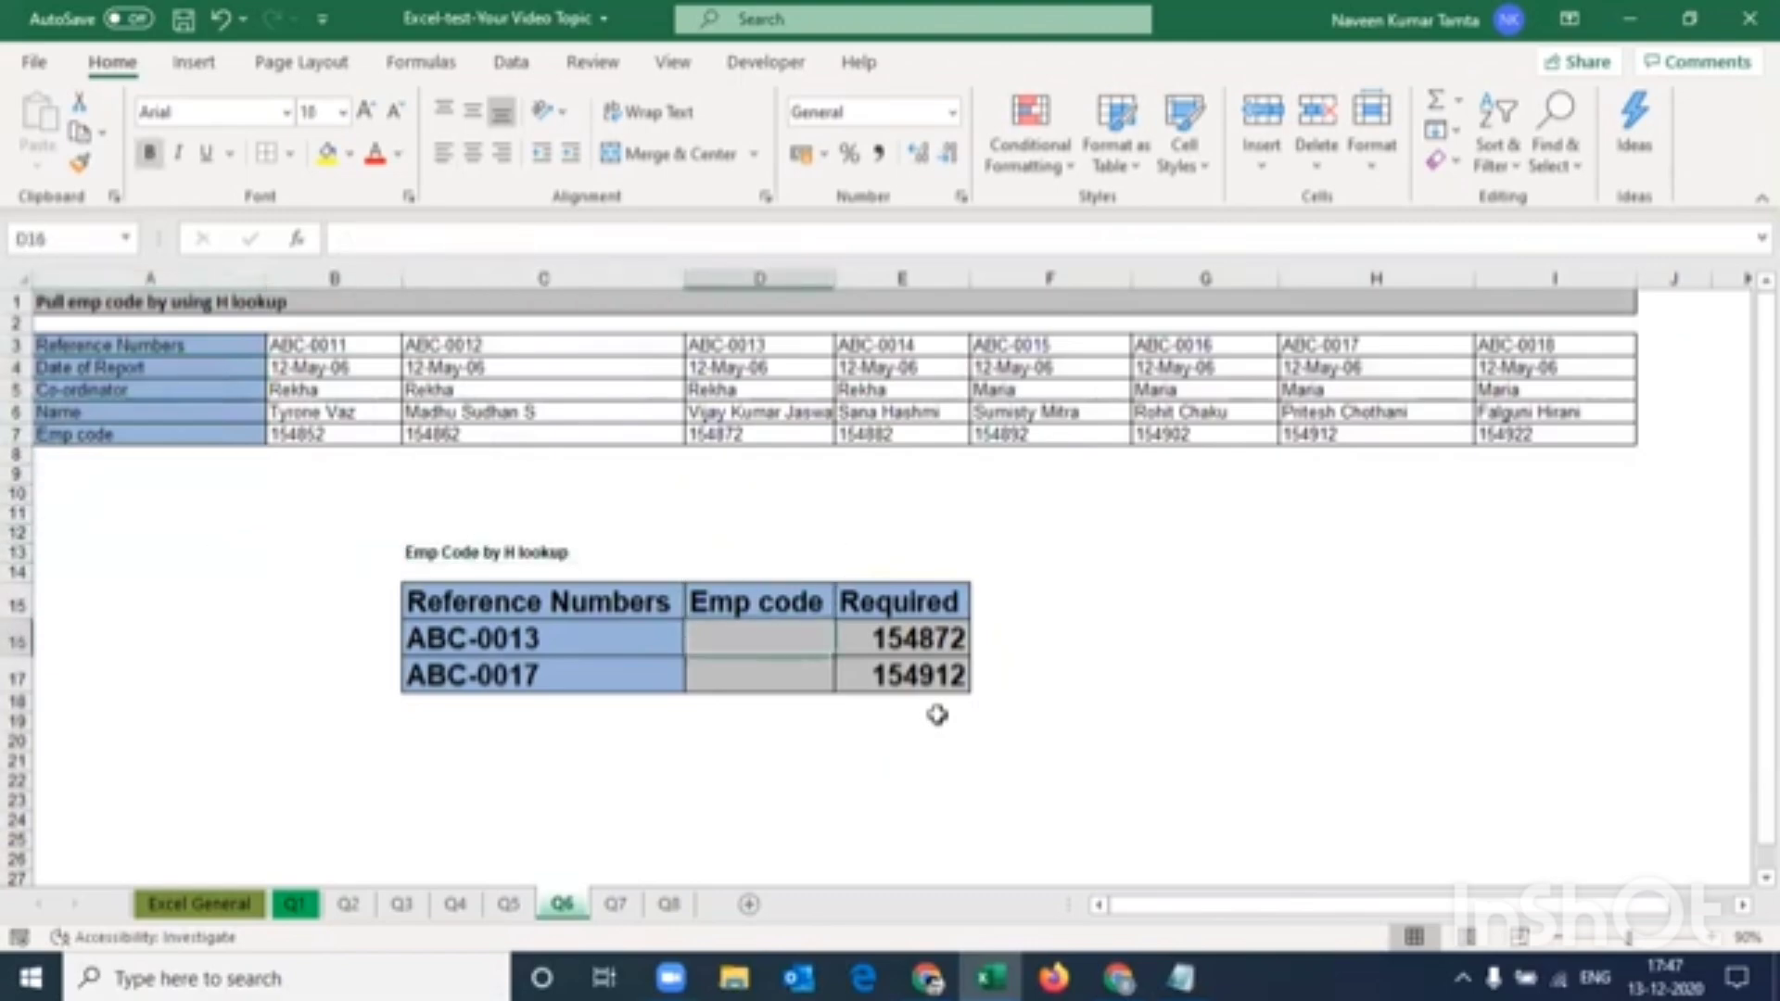
type("=hl")
key("Tab")
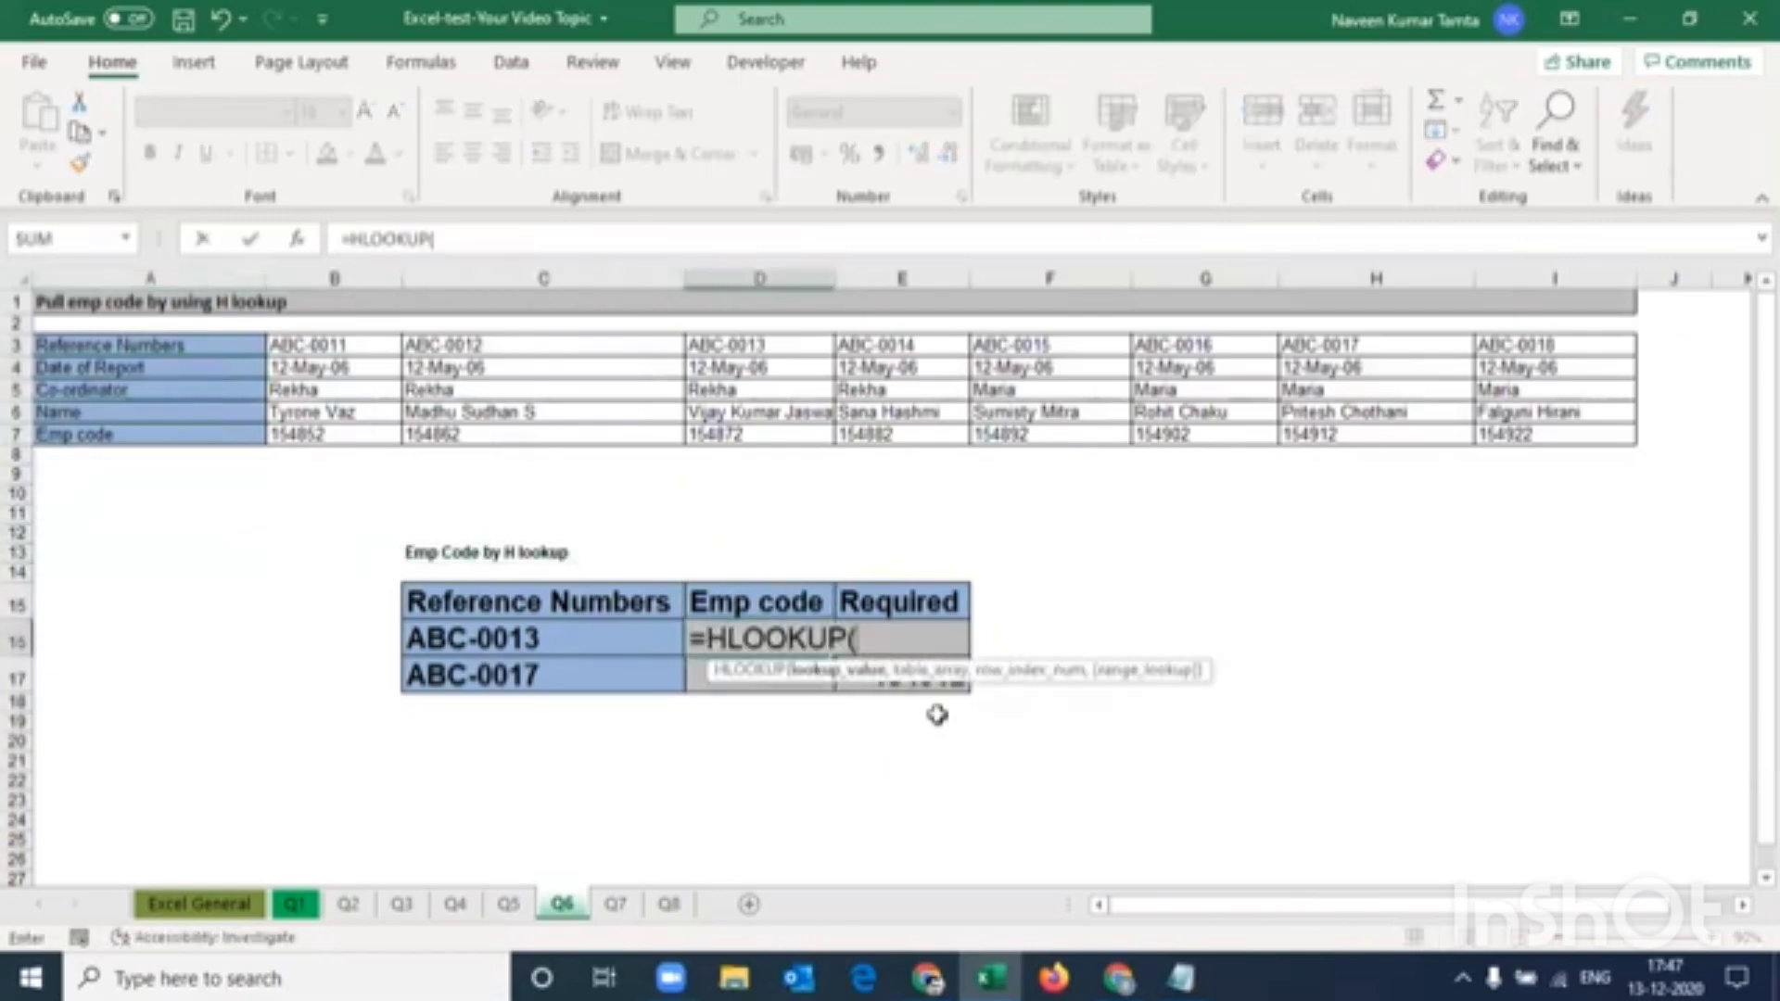
key("Left")
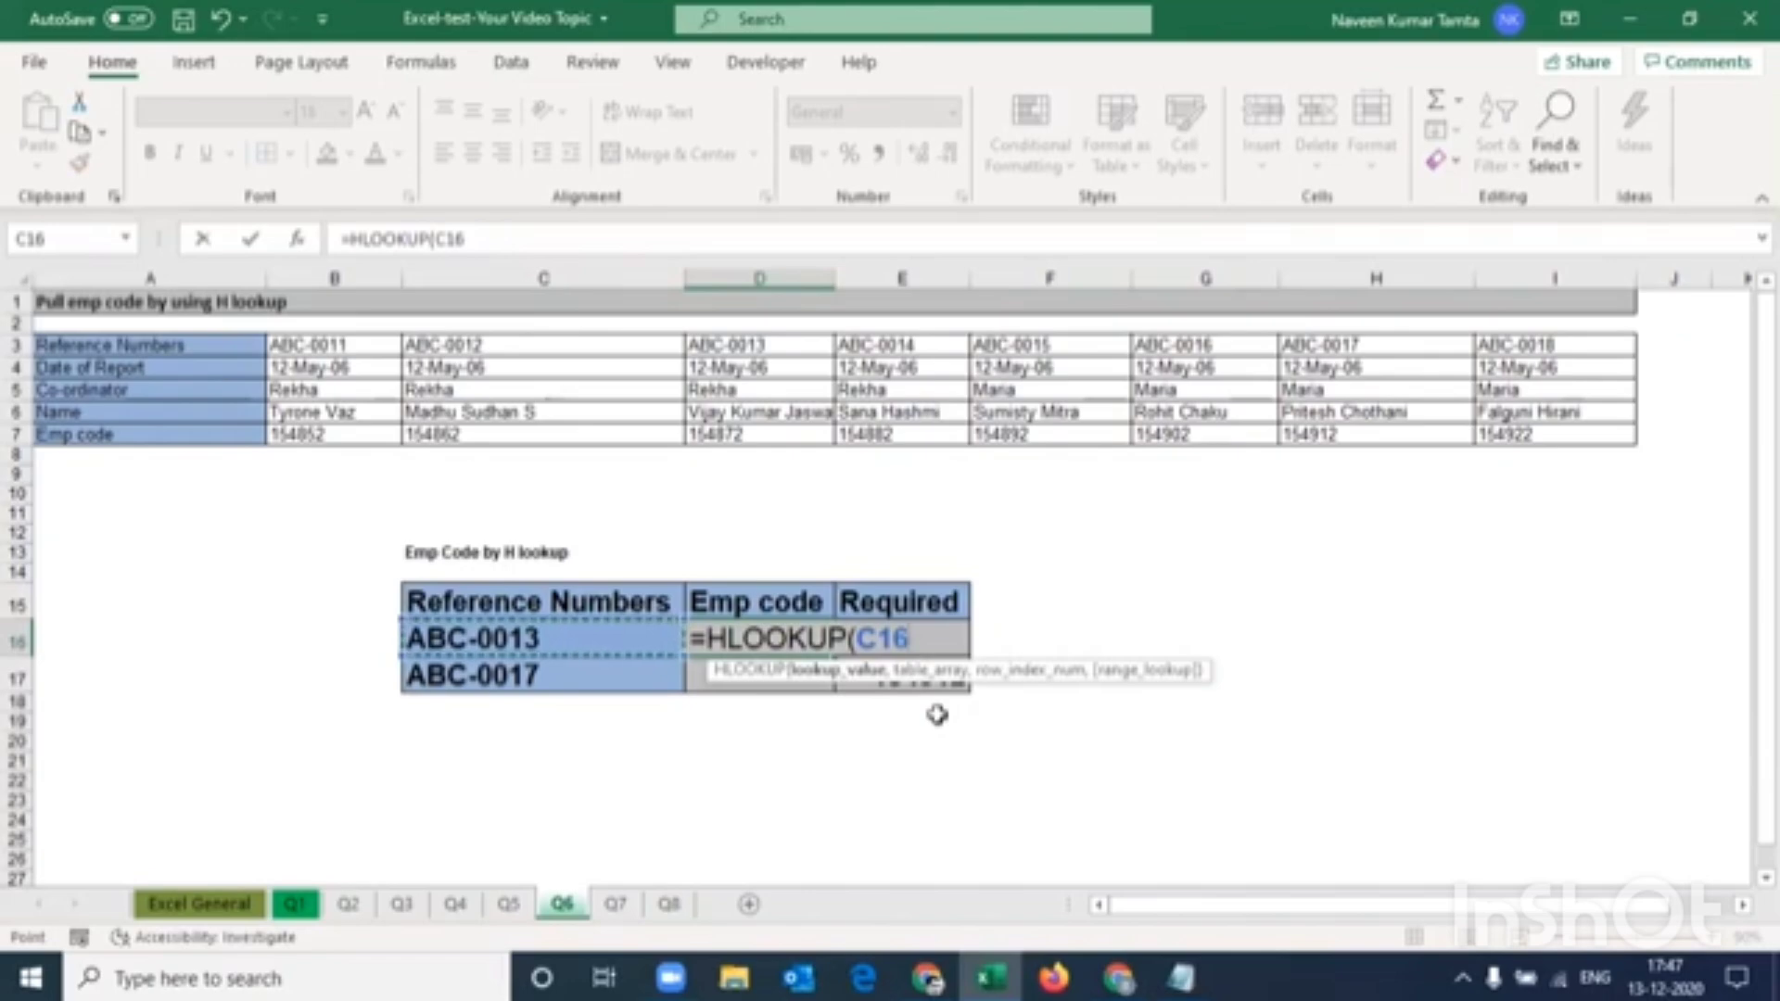
key("F4")
key("F4")
key("F4")
type(",")
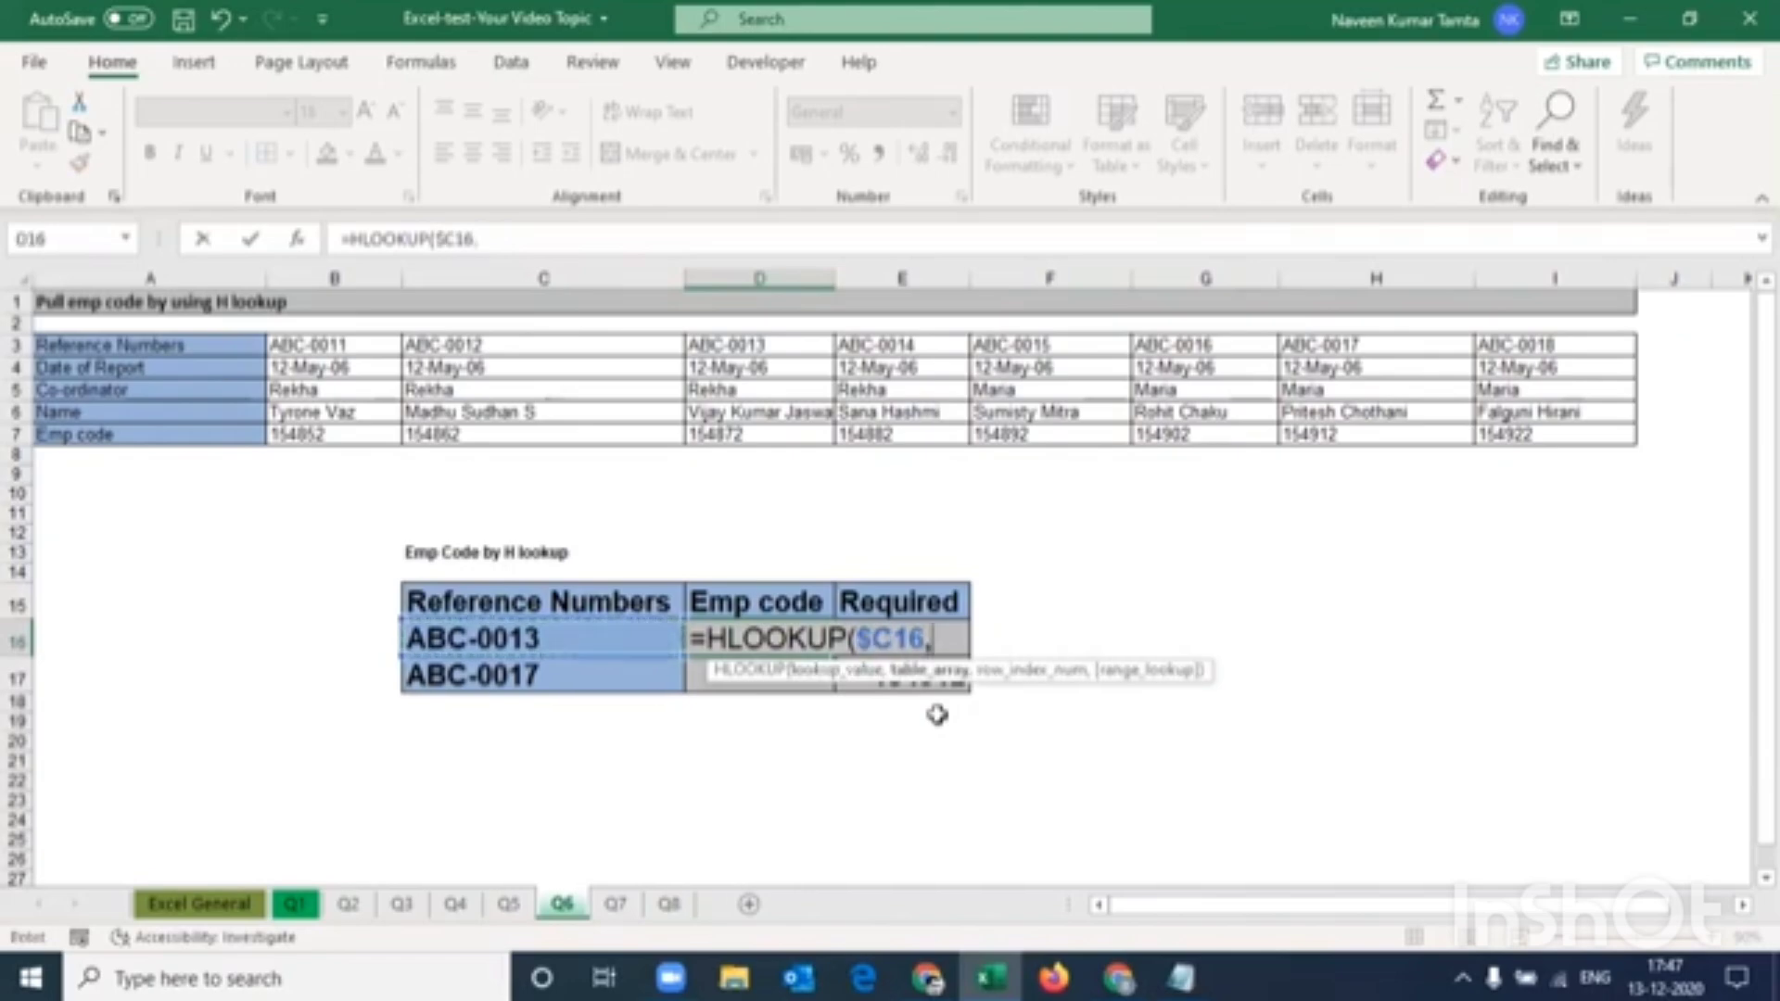
Complete the HLOOKUP formula with table array $A$3:$I$7, row index 5 and exact match 0
key("Up")
key("ctrl+Up")
key("ctrl+Up")
key("ctrl+Left")
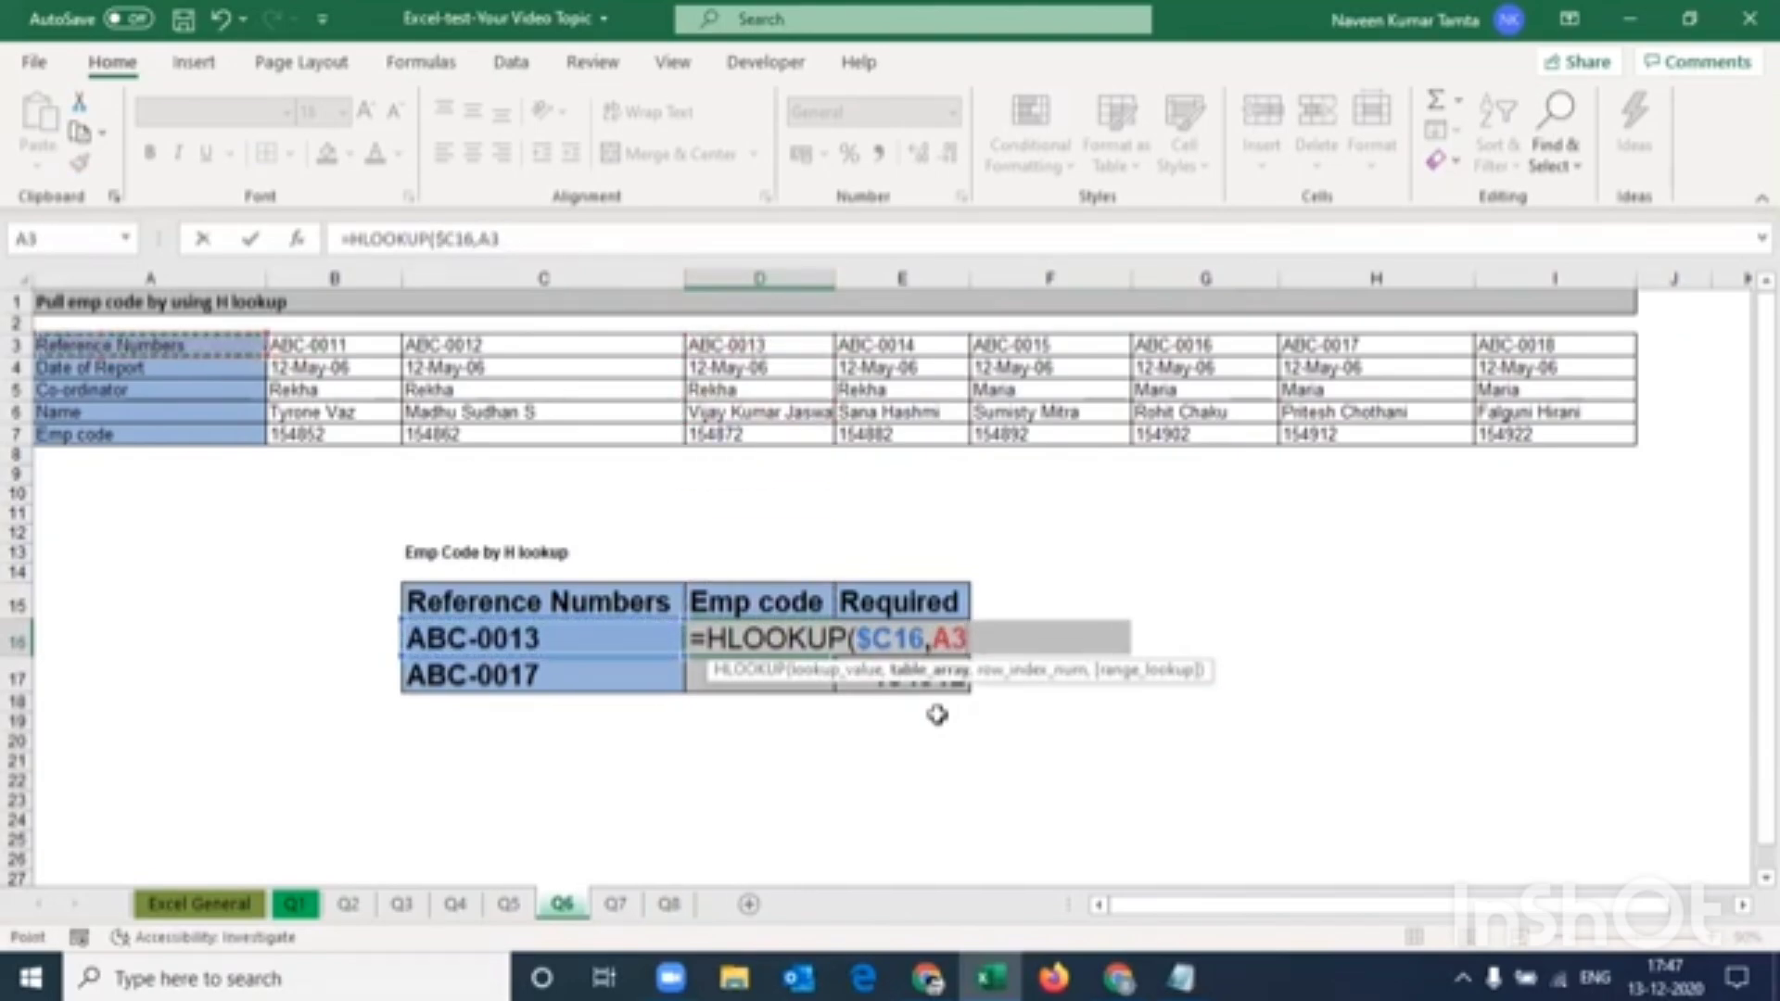
key("ctrl+shift+Right")
key("ctrl+shift+Down")
key("F4")
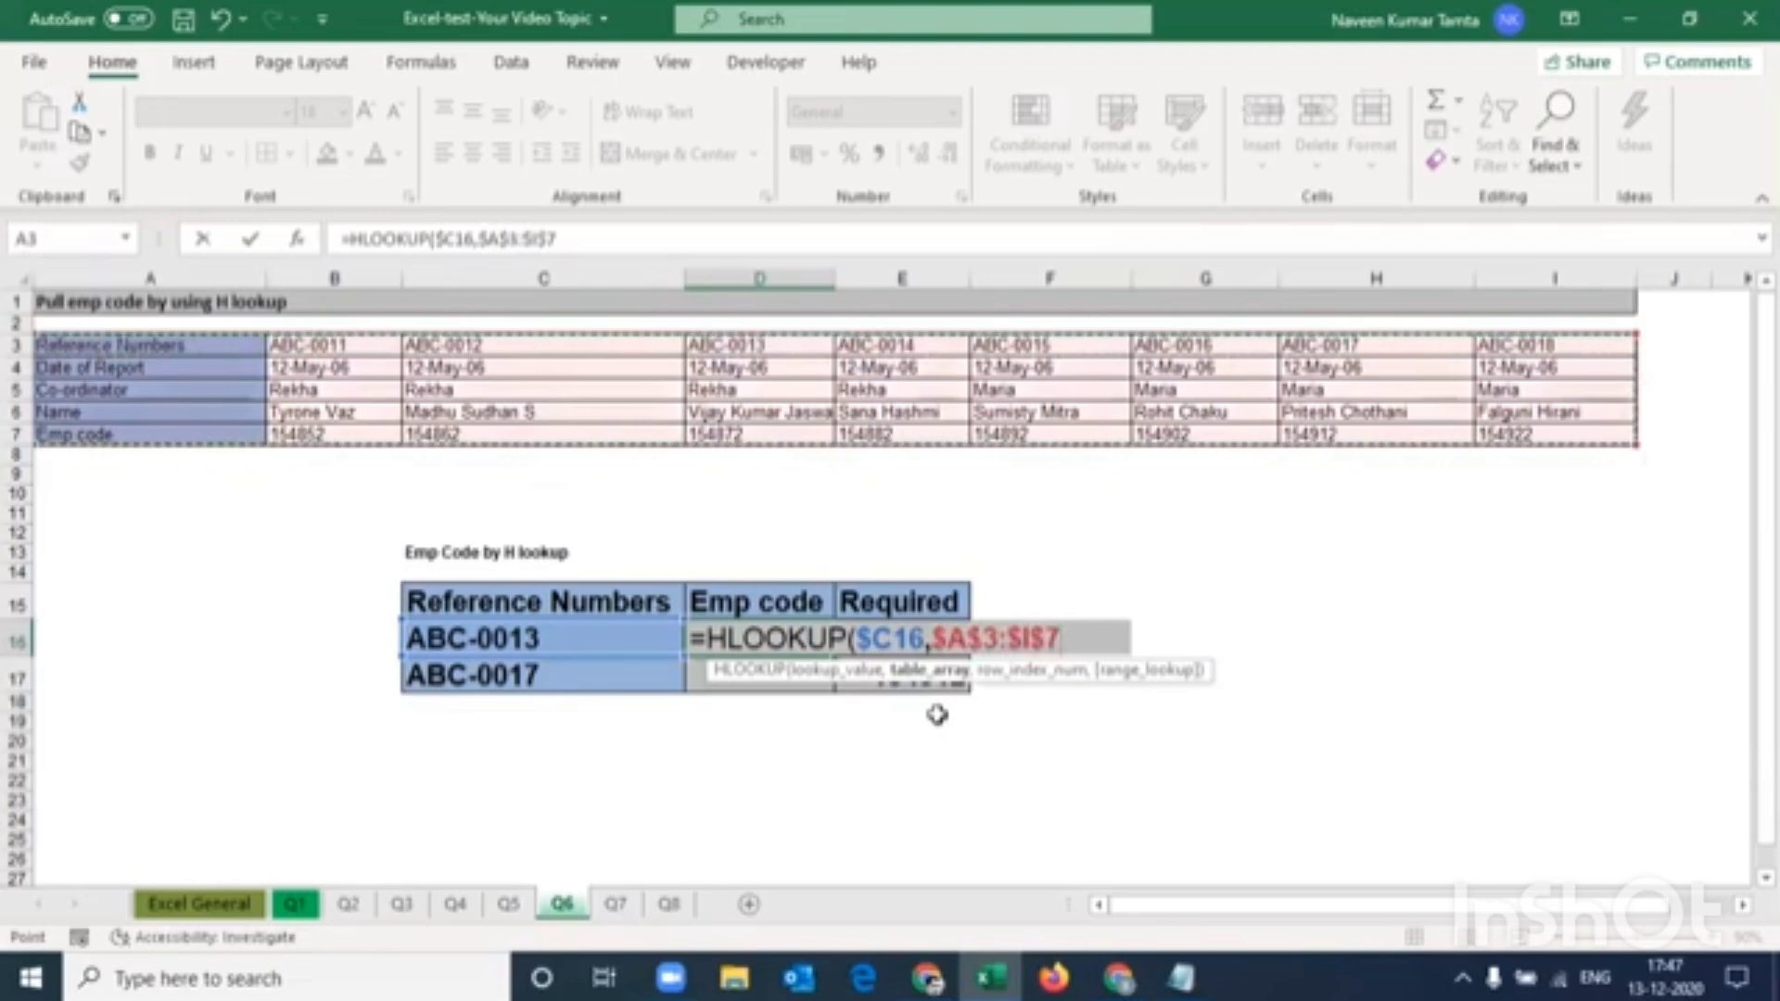
type(", 5")
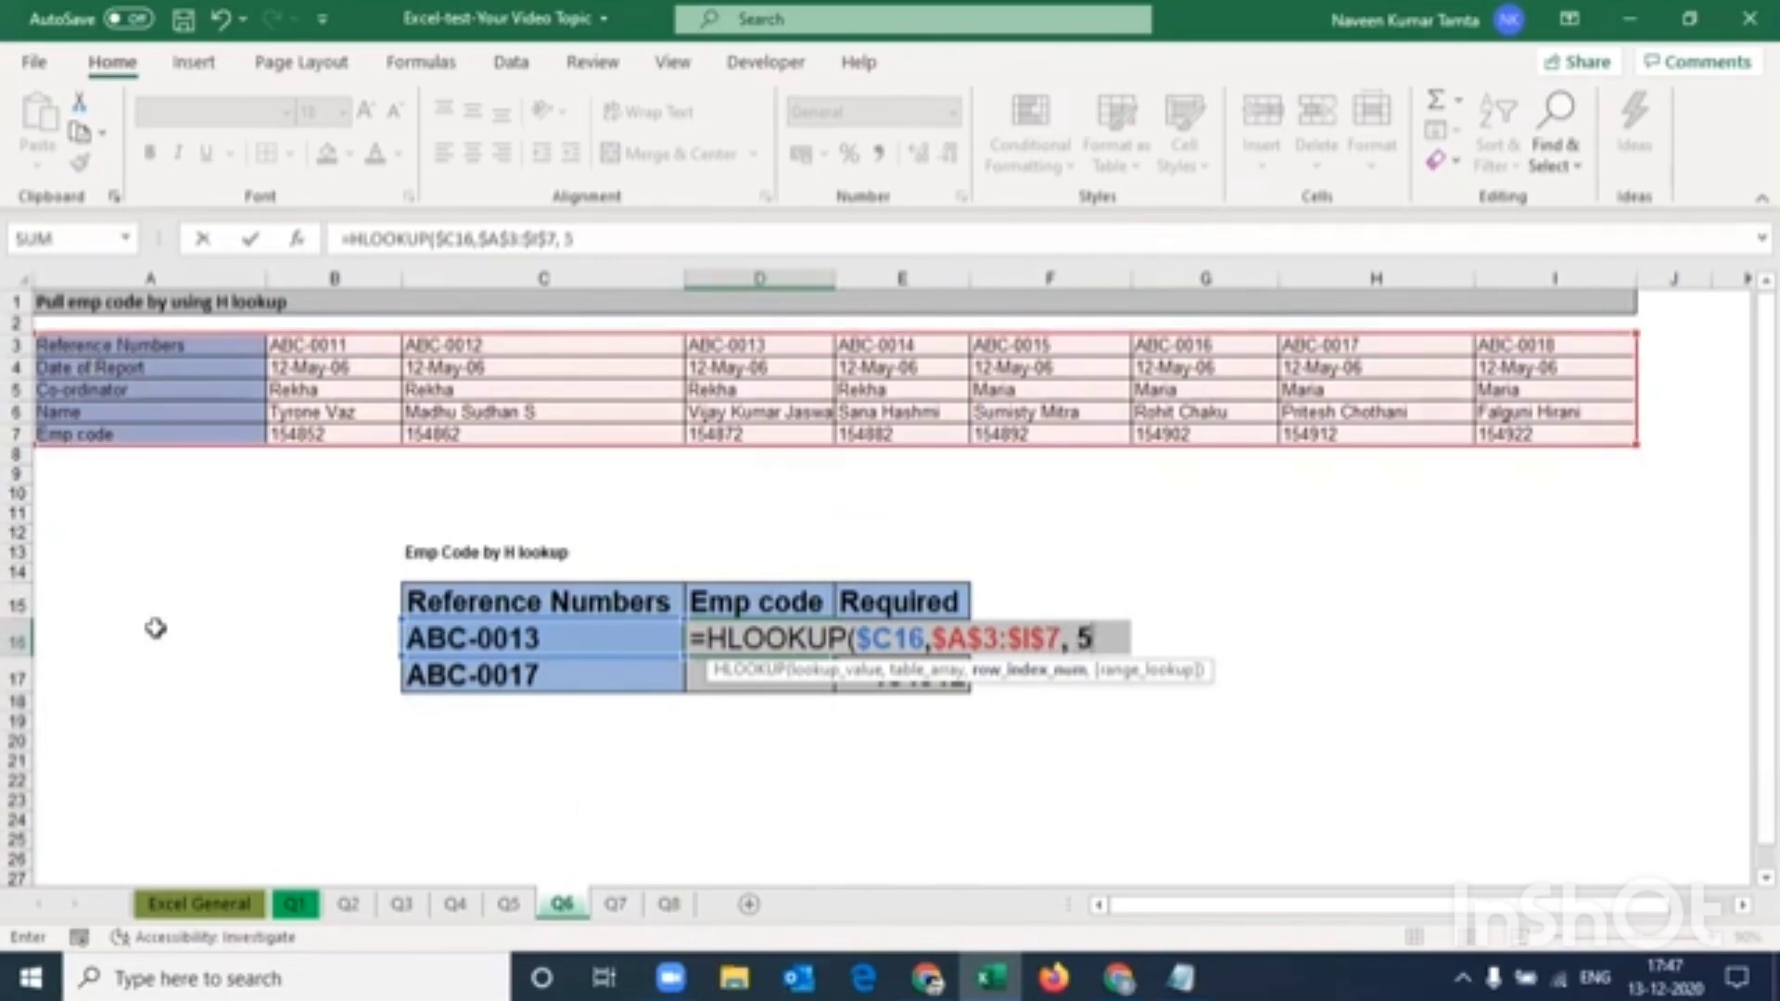
type(",0)")
key("Return")
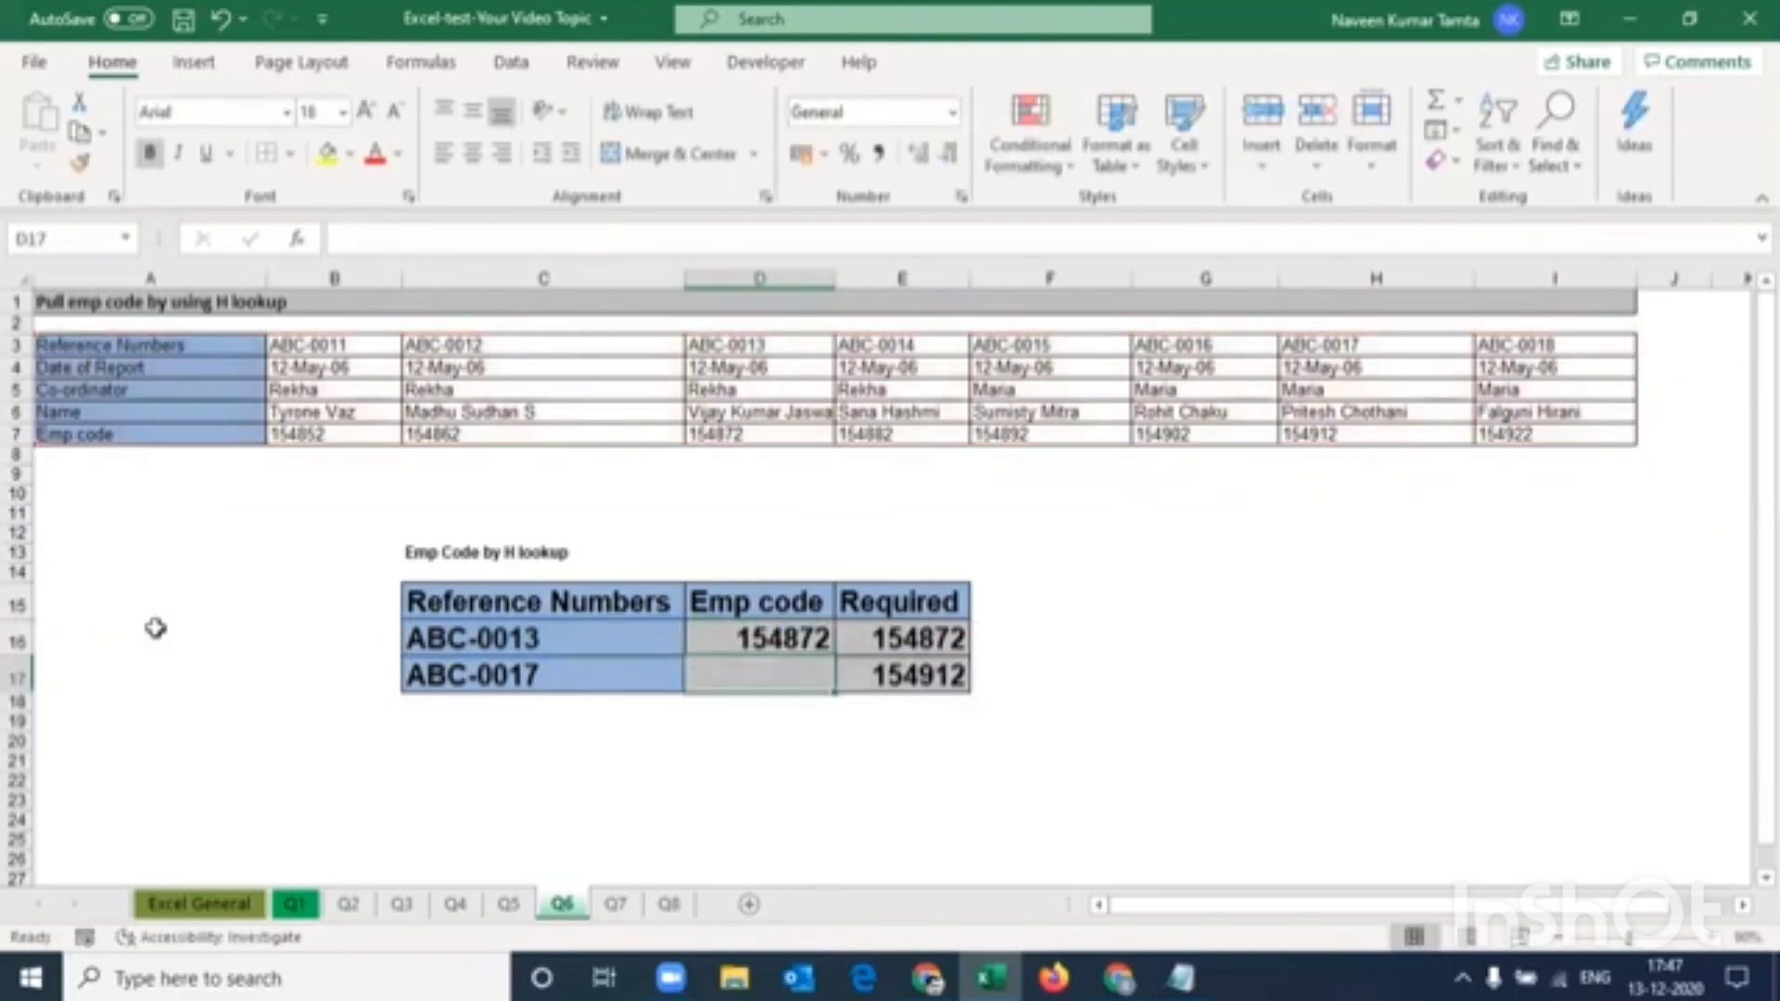
Fill the HLOOKUP formula down to D17 and compare the Emp code results with the Required column
key("Up")
key("shift+Down")
key("ctrl+d")
key("shift+Right")
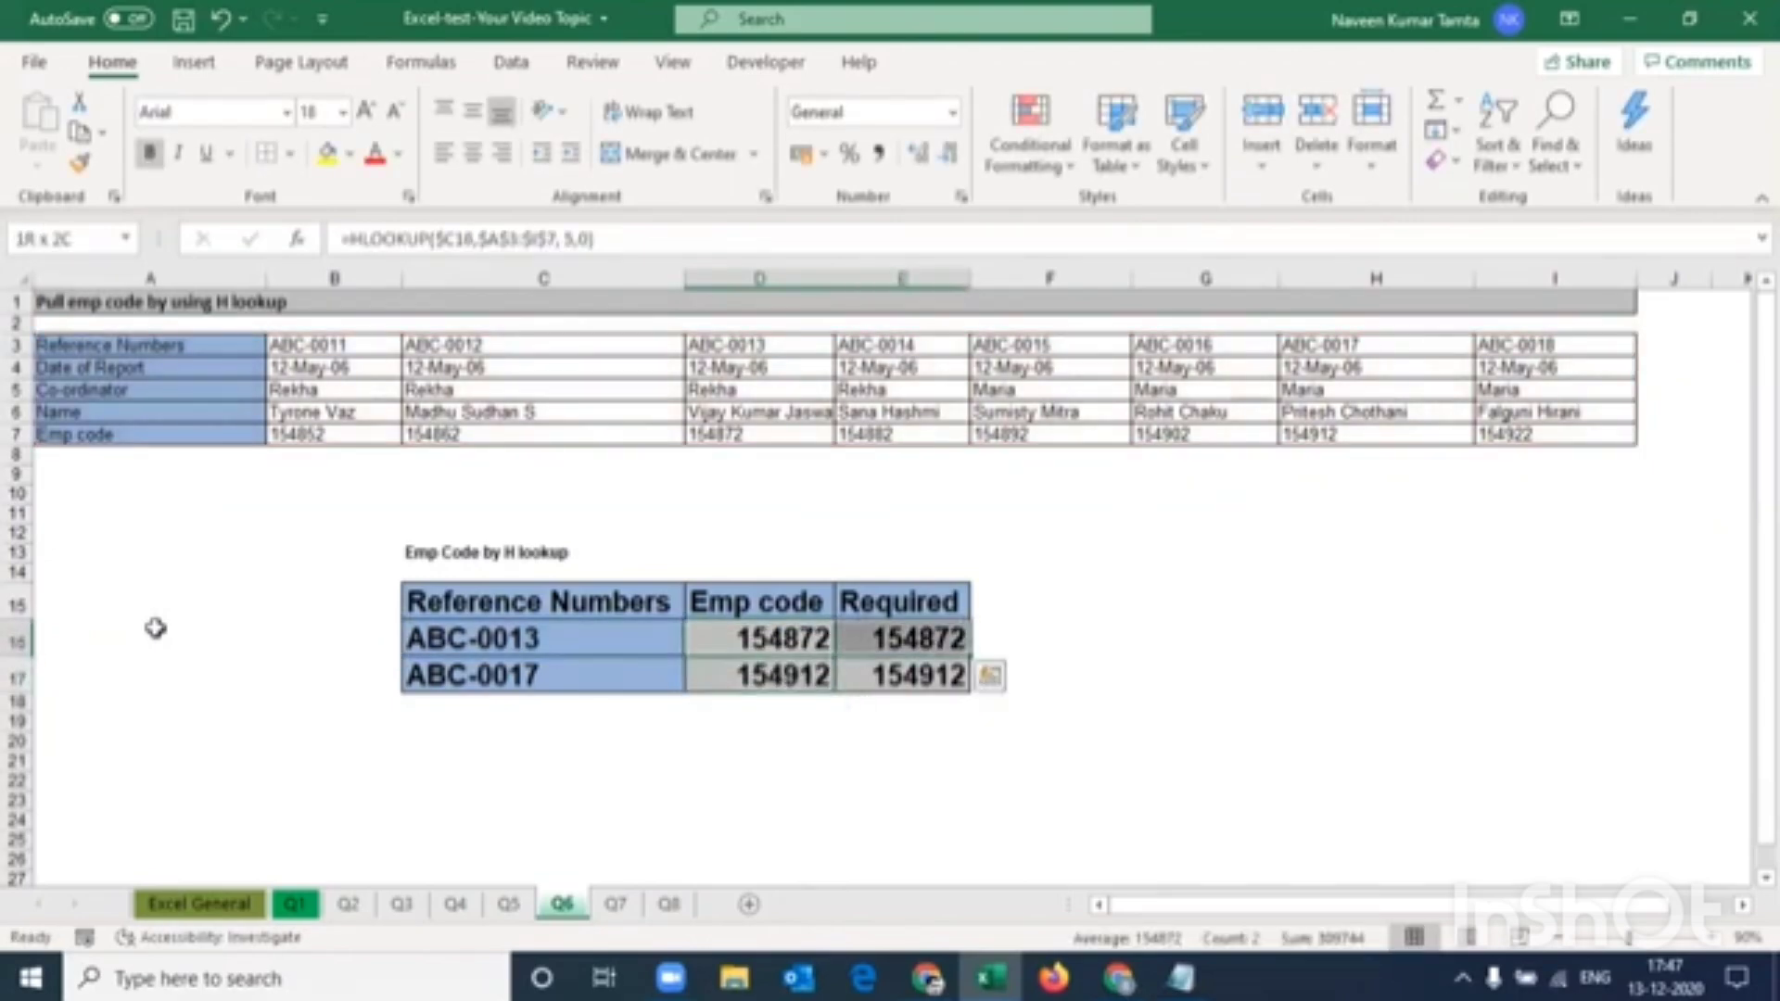
key("Left")
key("Right")
key("shift+Right")
key("shift+Down")
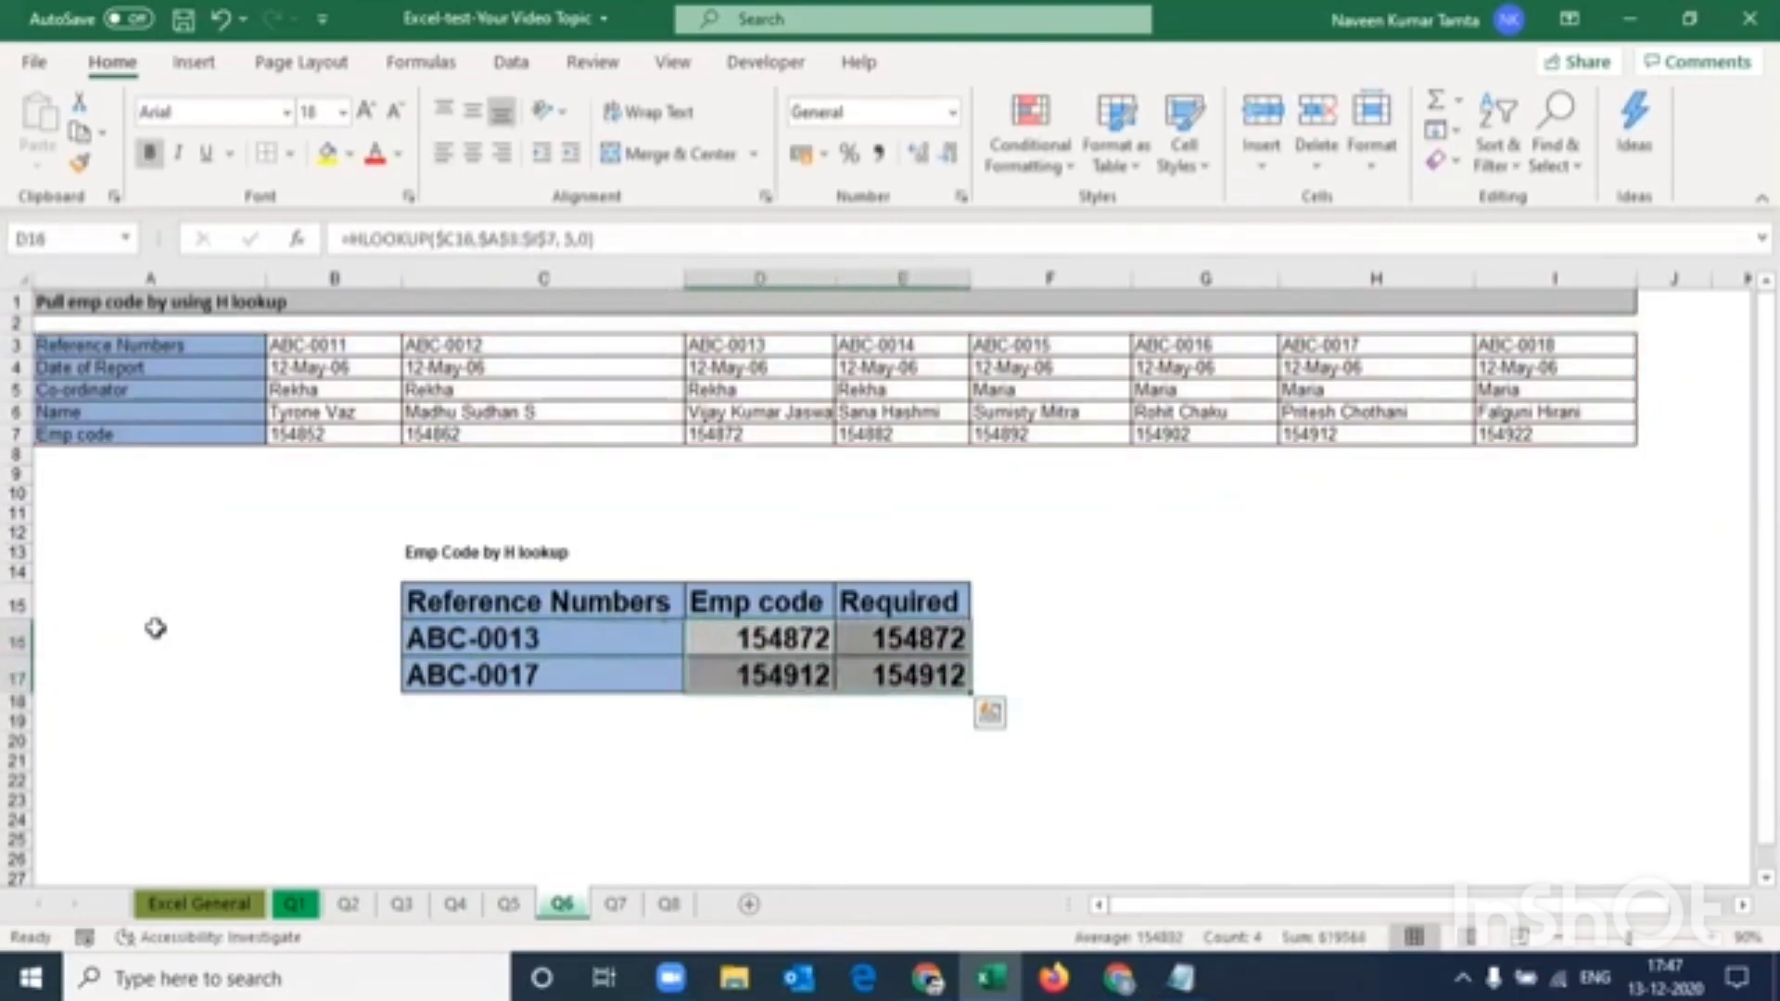
key("Left")
key("Up")
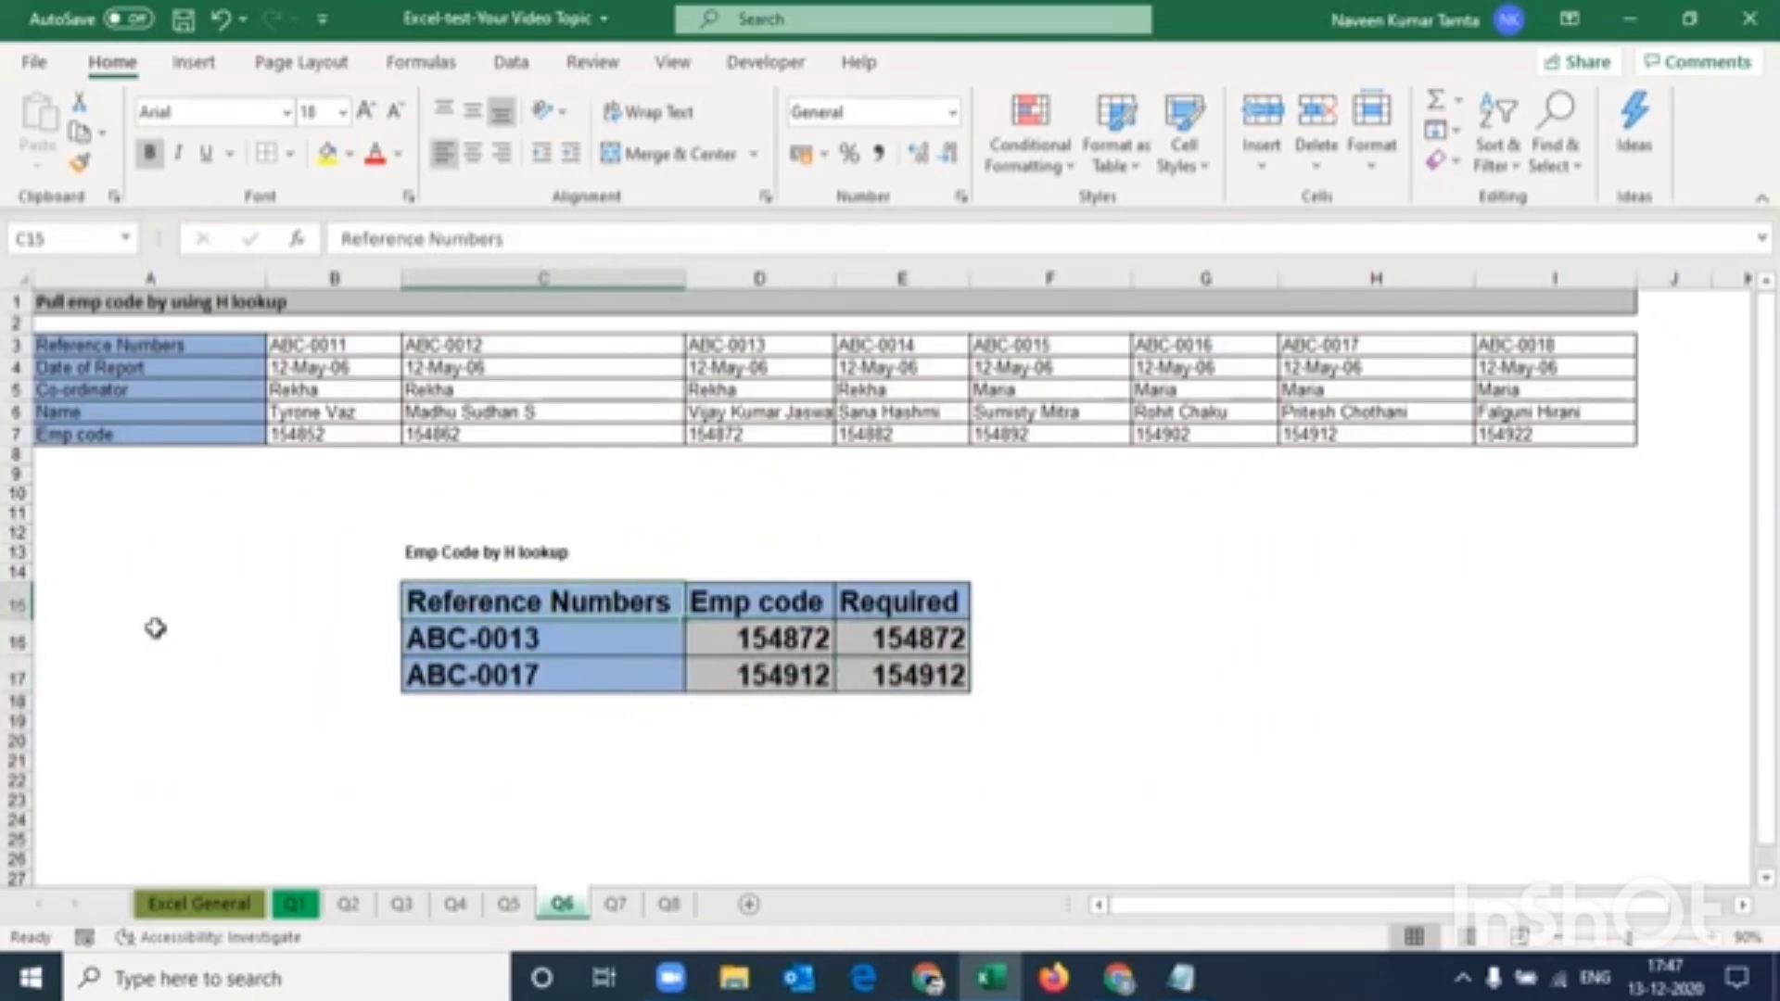
Go back to the Excel General sheet and read question 7 in the question list
key("ctrl+Page_Up")
key("ctrl+Page_Up")
key("ctrl+Page_Up")
key("ctrl+Page_Up")
key("ctrl+Page_Up")
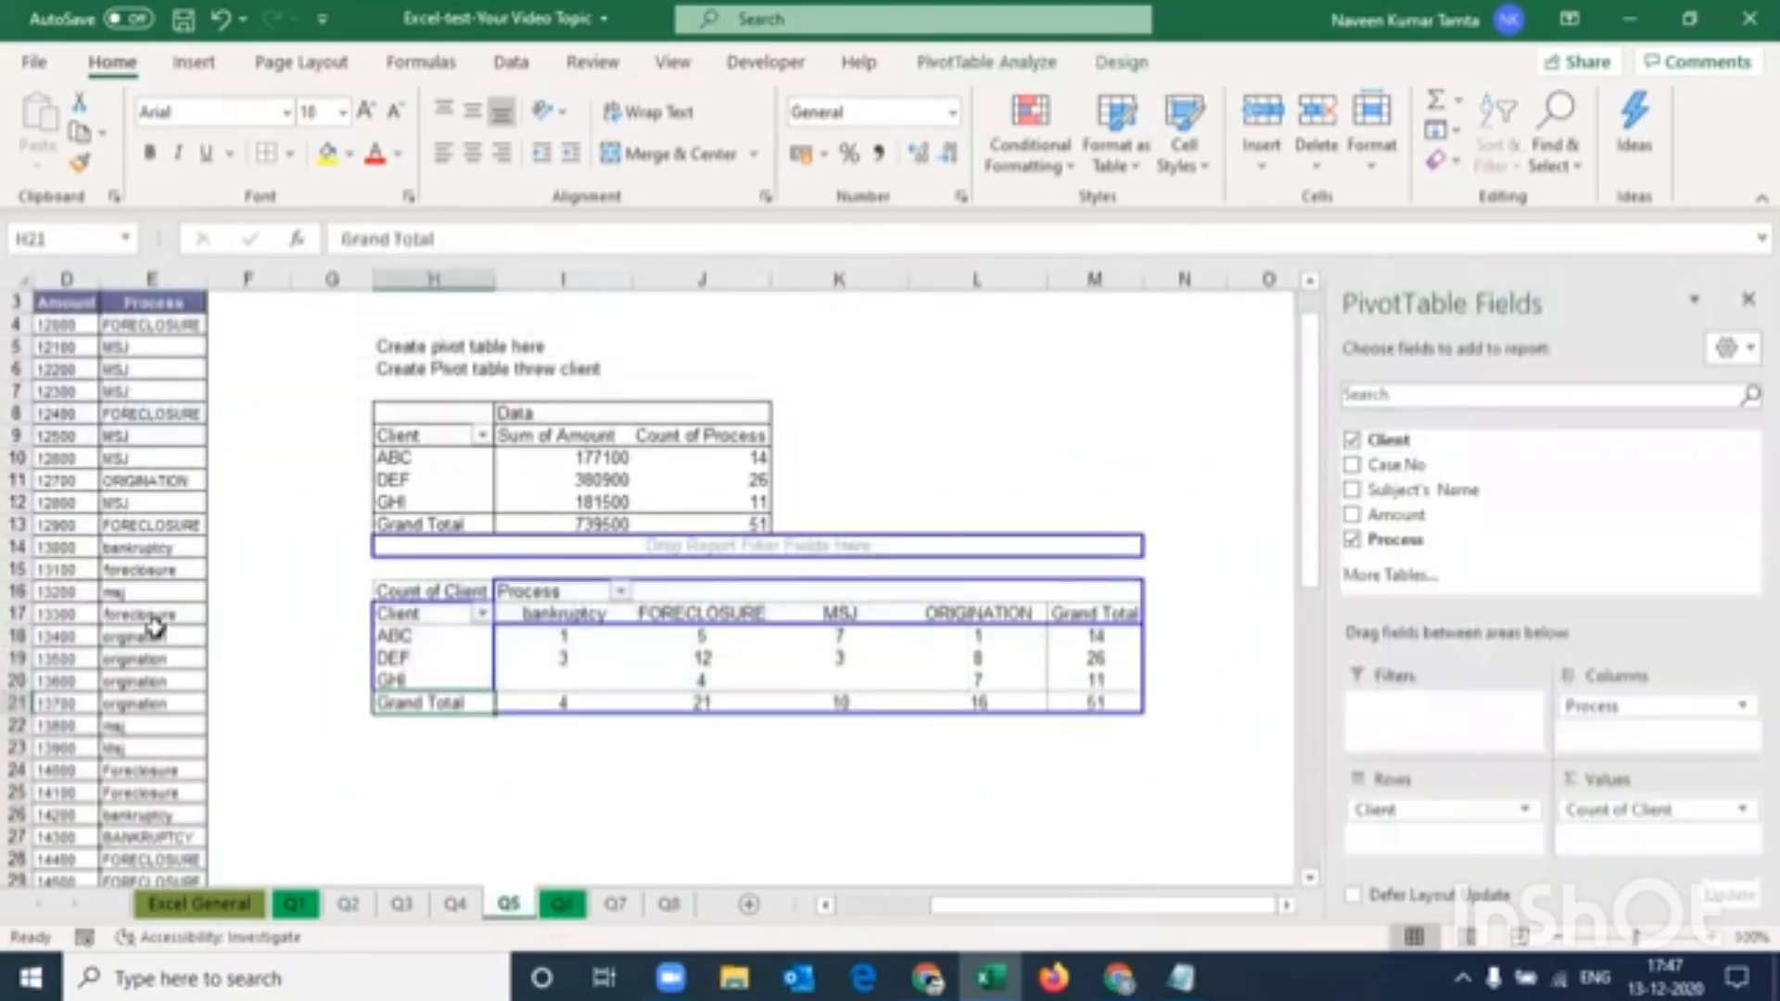
key("ctrl+Page_Up")
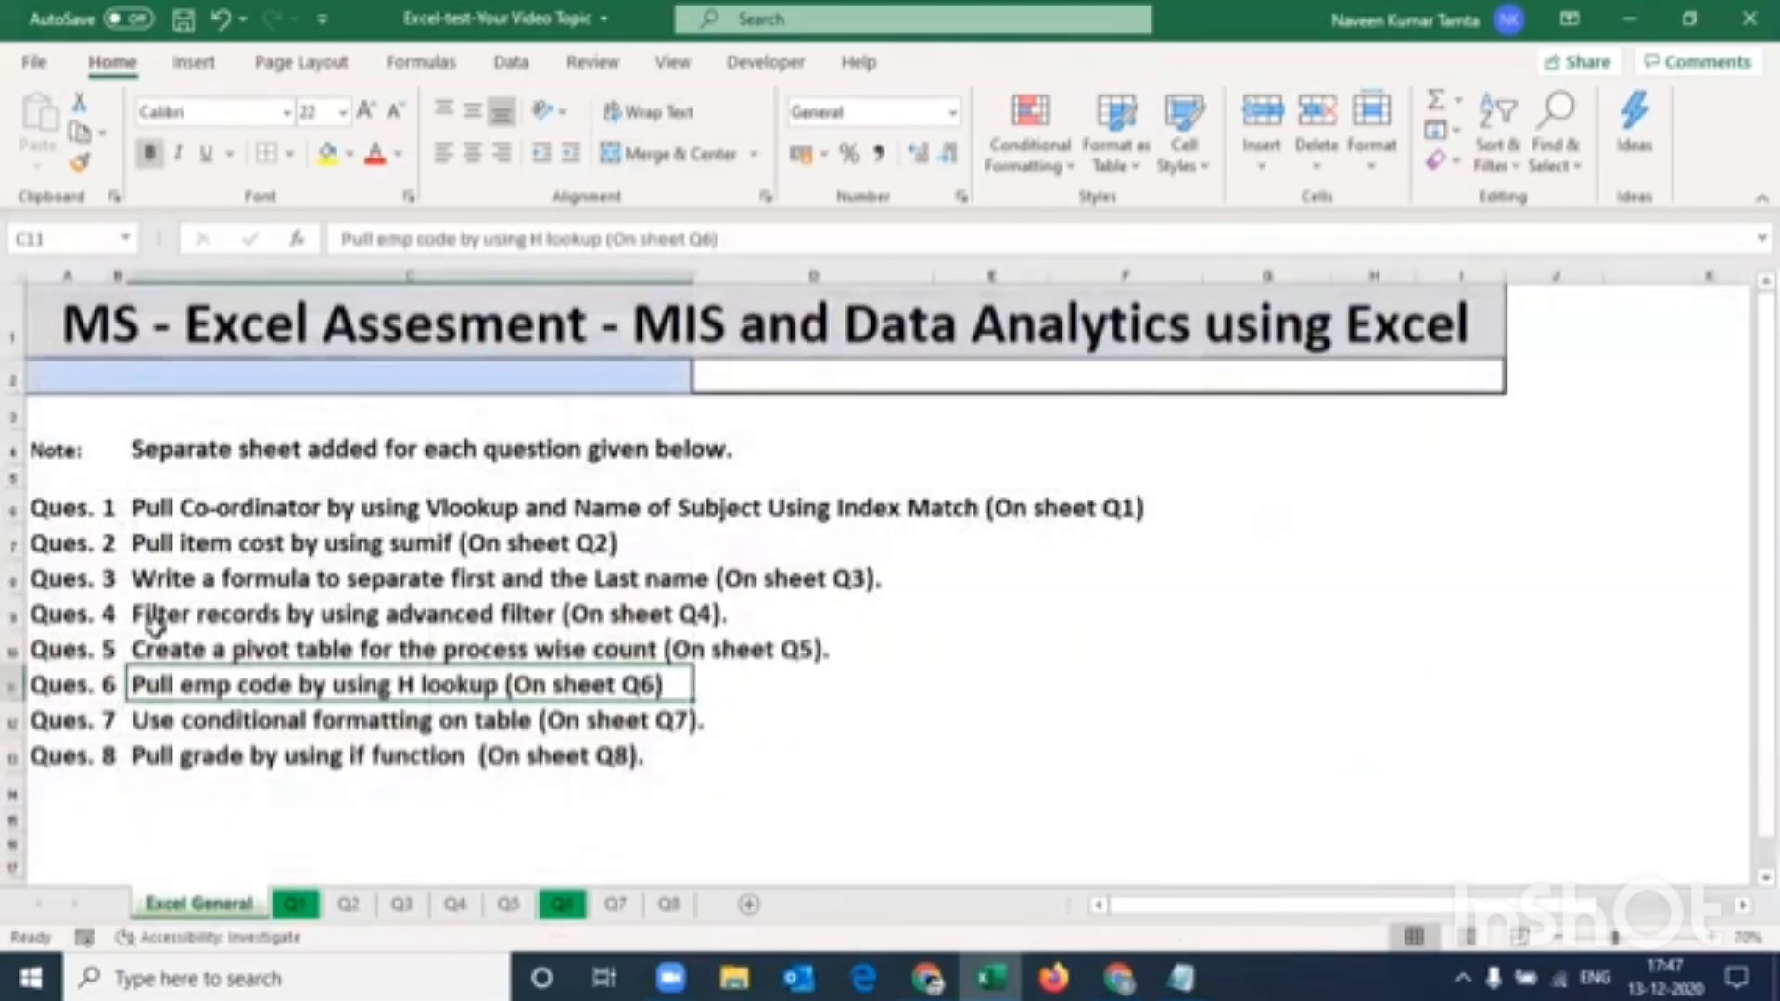
key("Down")
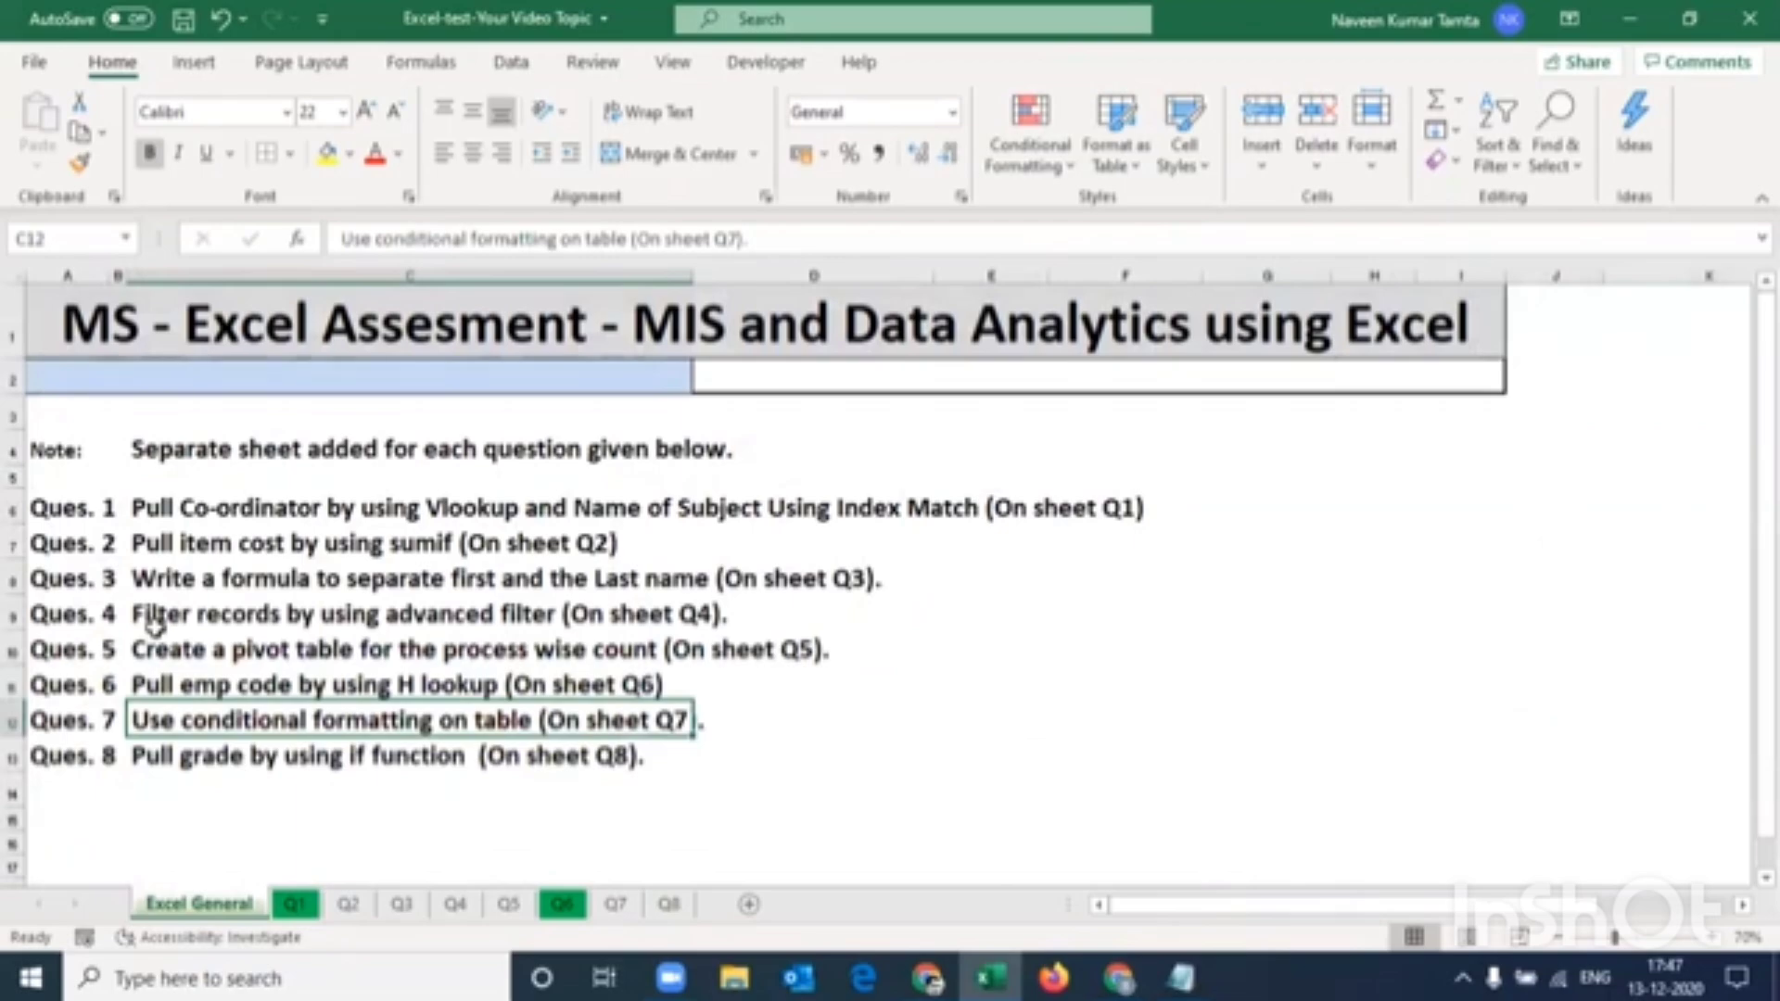
Go to the Q7 sheet that holds the conditional formatting question
key("ctrl+Page_Down")
key("ctrl+Page_Down")
key("ctrl+Page_Down")
key("ctrl+Page_Down")
key("ctrl+Page_Down")
key("ctrl+Page_Down")
key("ctrl+Page_Down")
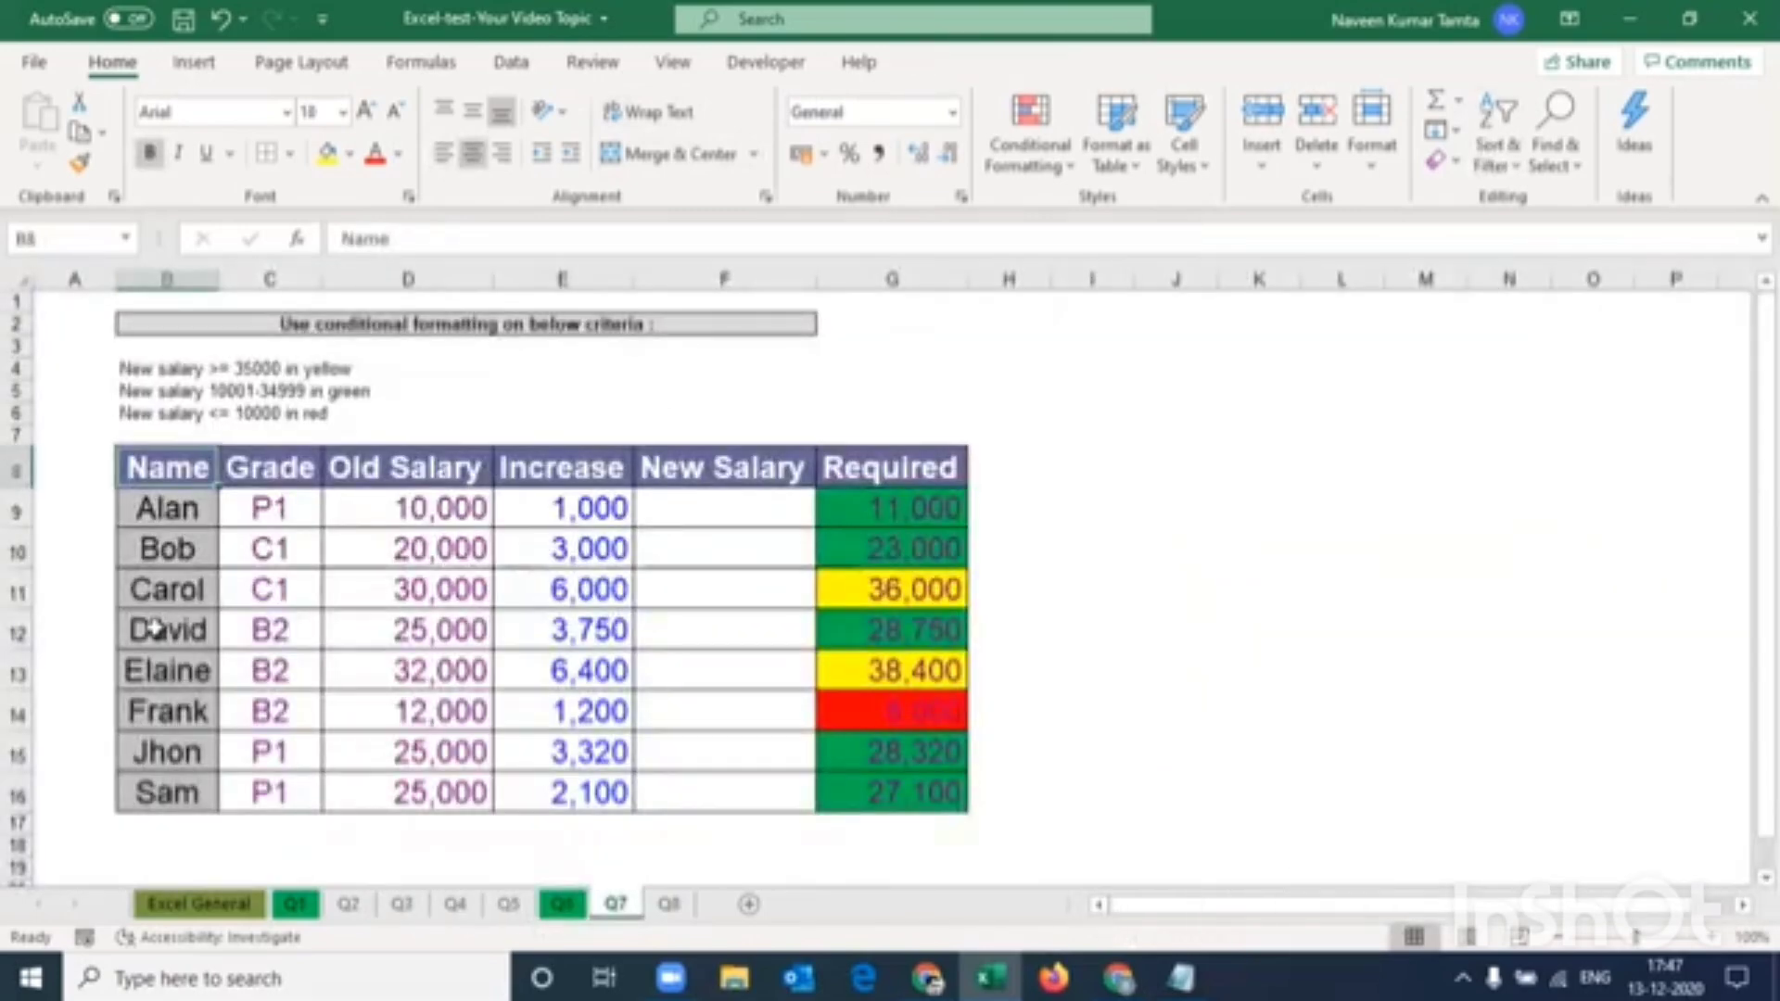
Increase the font size of the three criteria lines in B4:D6 to 14
key("Up")
key("Up")
key("Up")
key("Up")
key("Up")
key("Up")
key("Up")
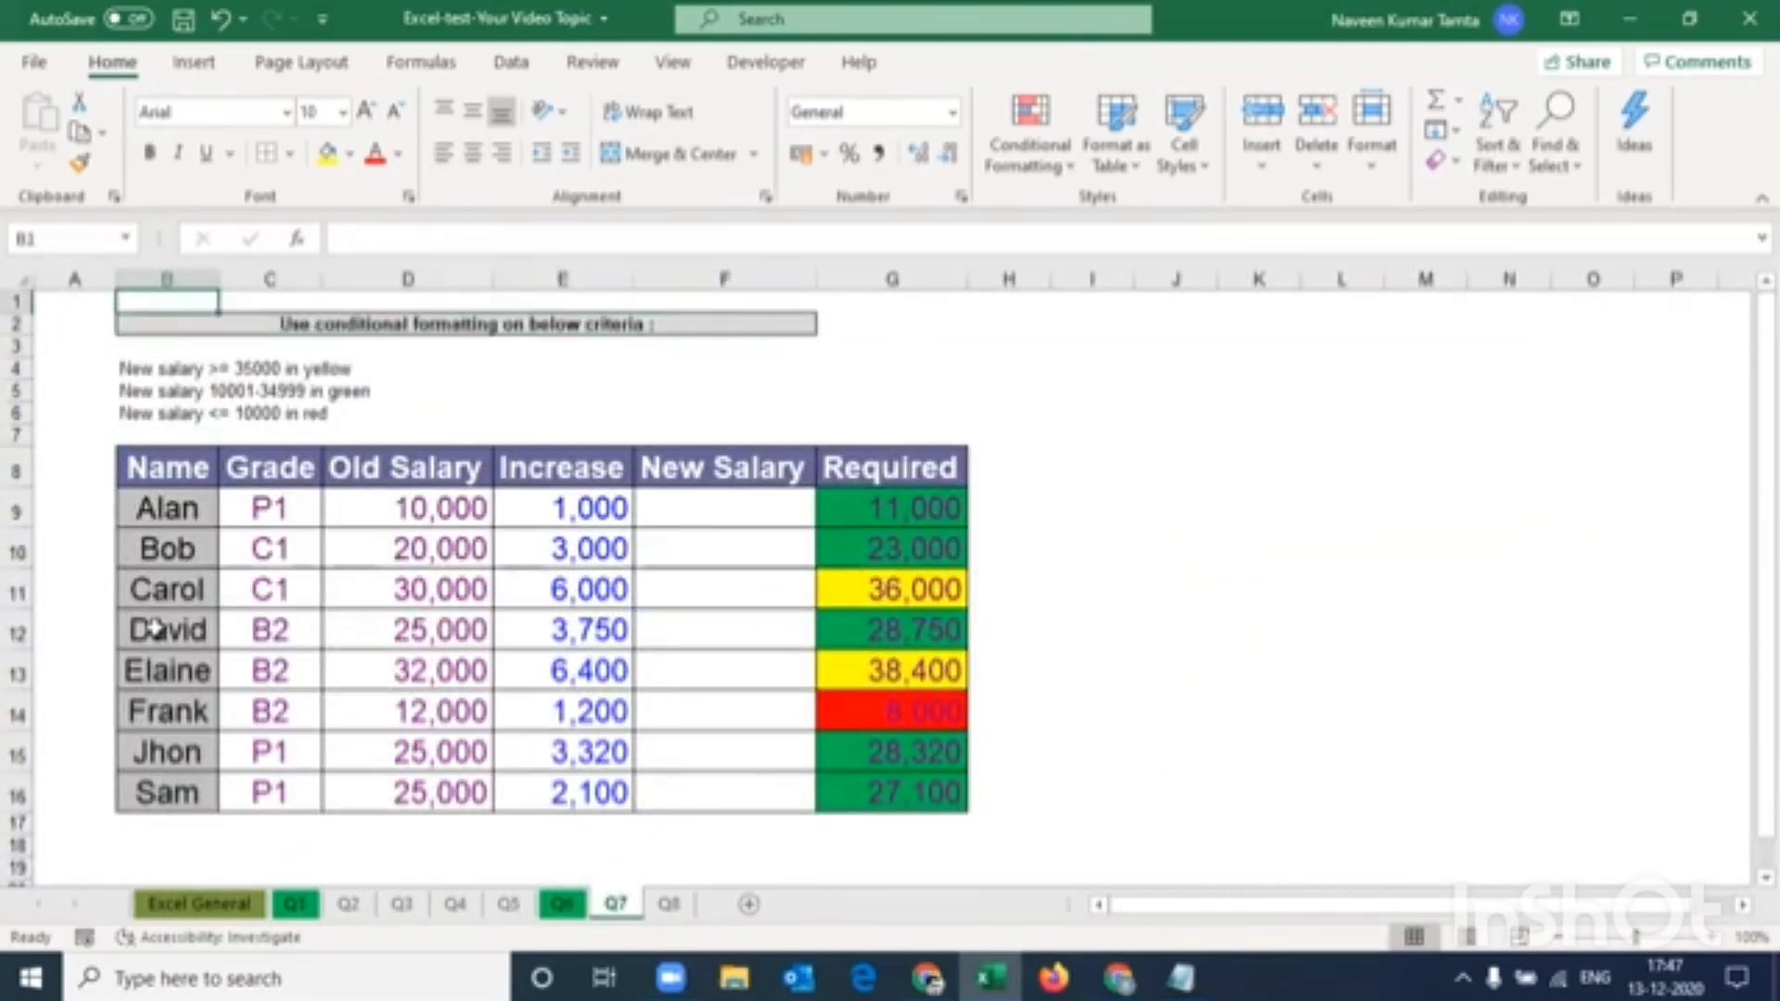
key("Down")
key("Down")
key("Down")
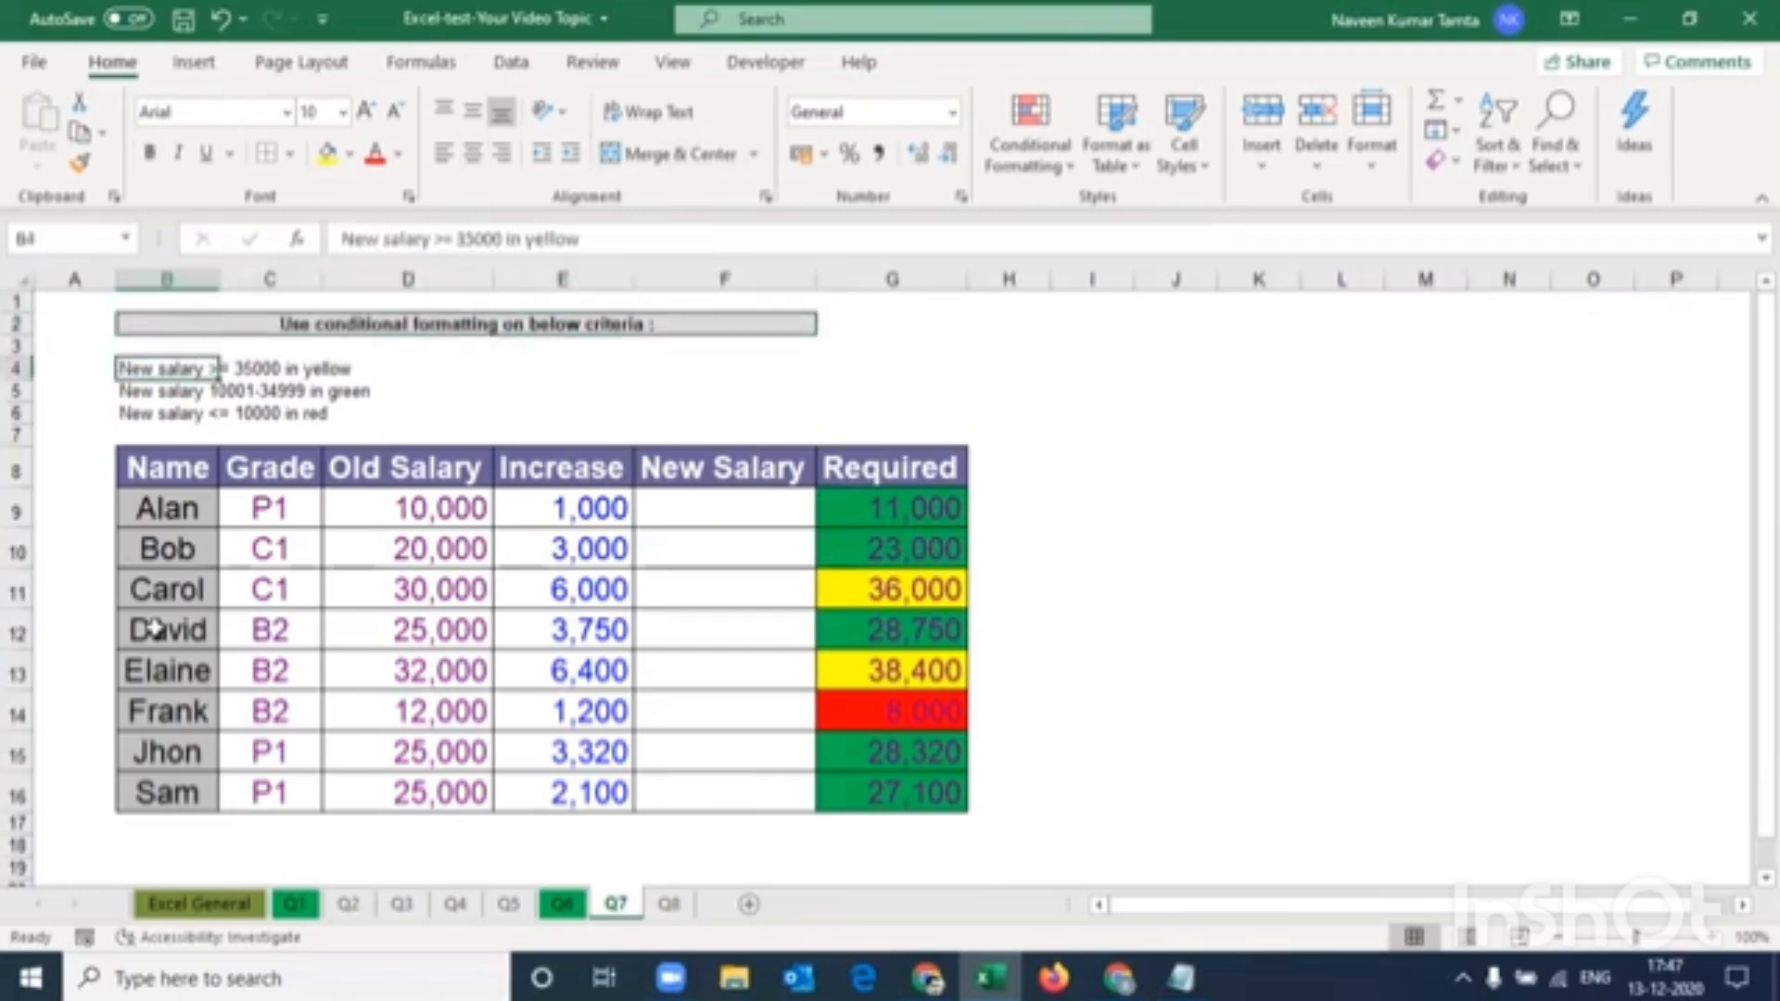
key("shift+Down")
key("shift+Down")
key("shift+Right")
key("shift+Right")
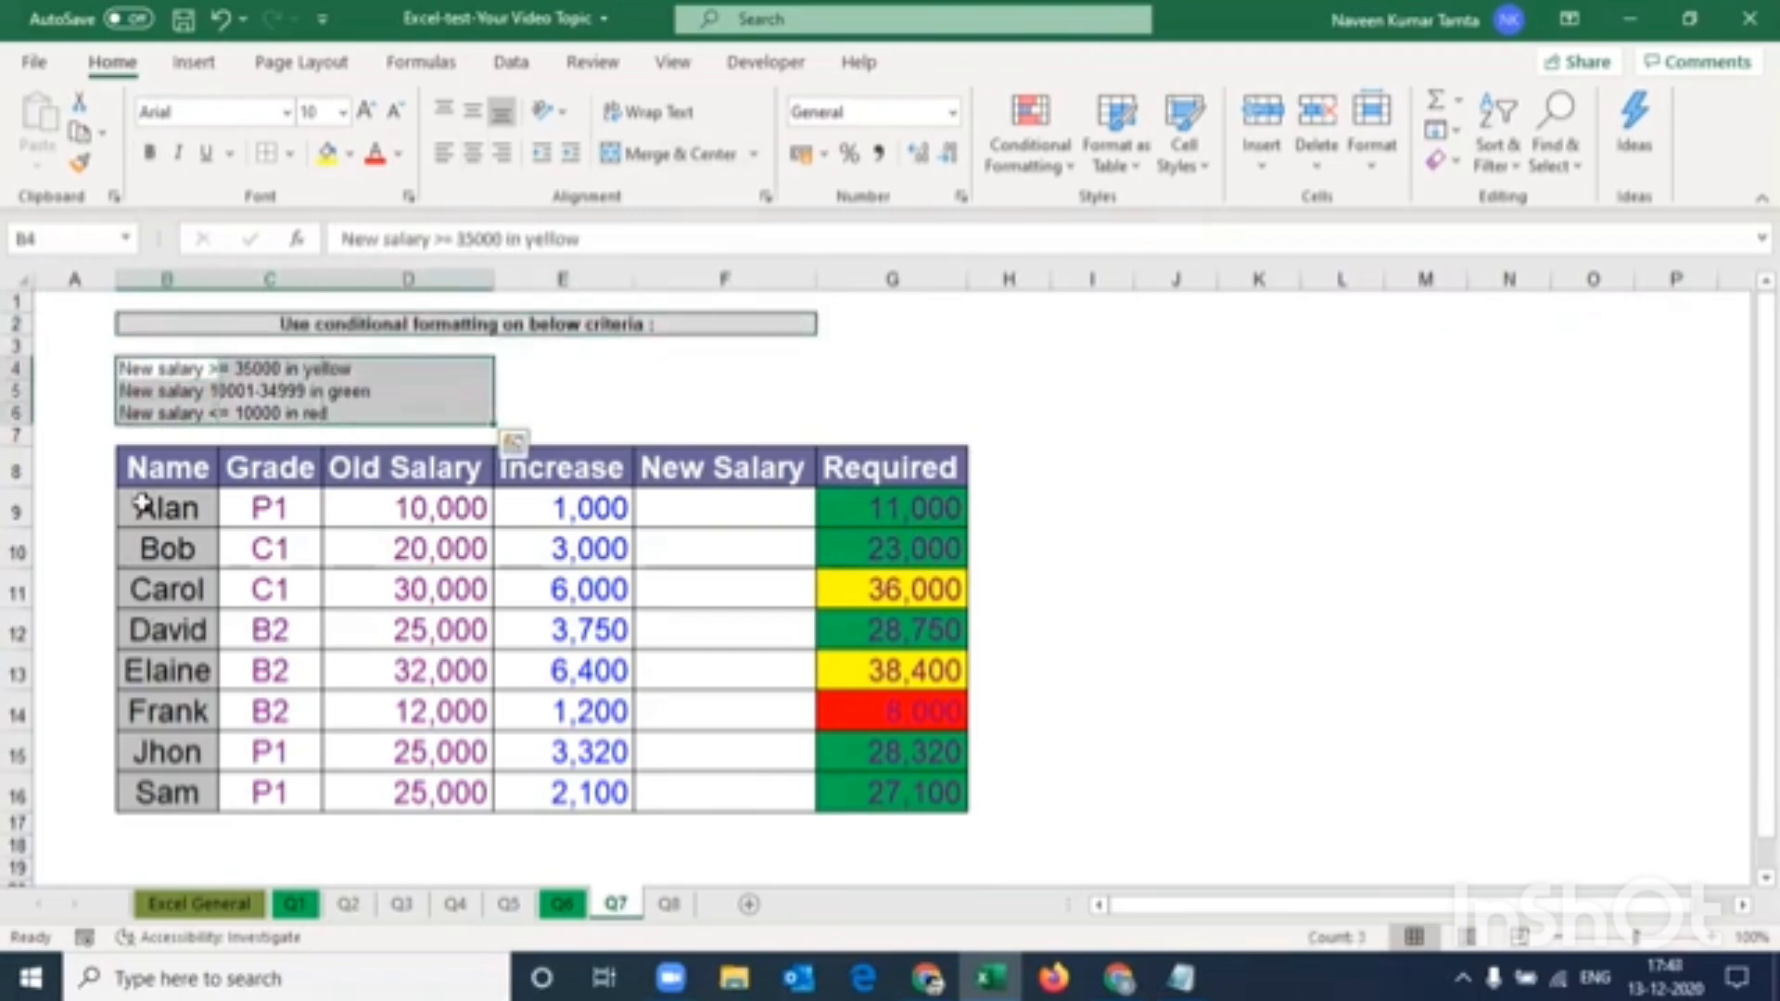
left_click(366, 113)
left_click(366, 113)
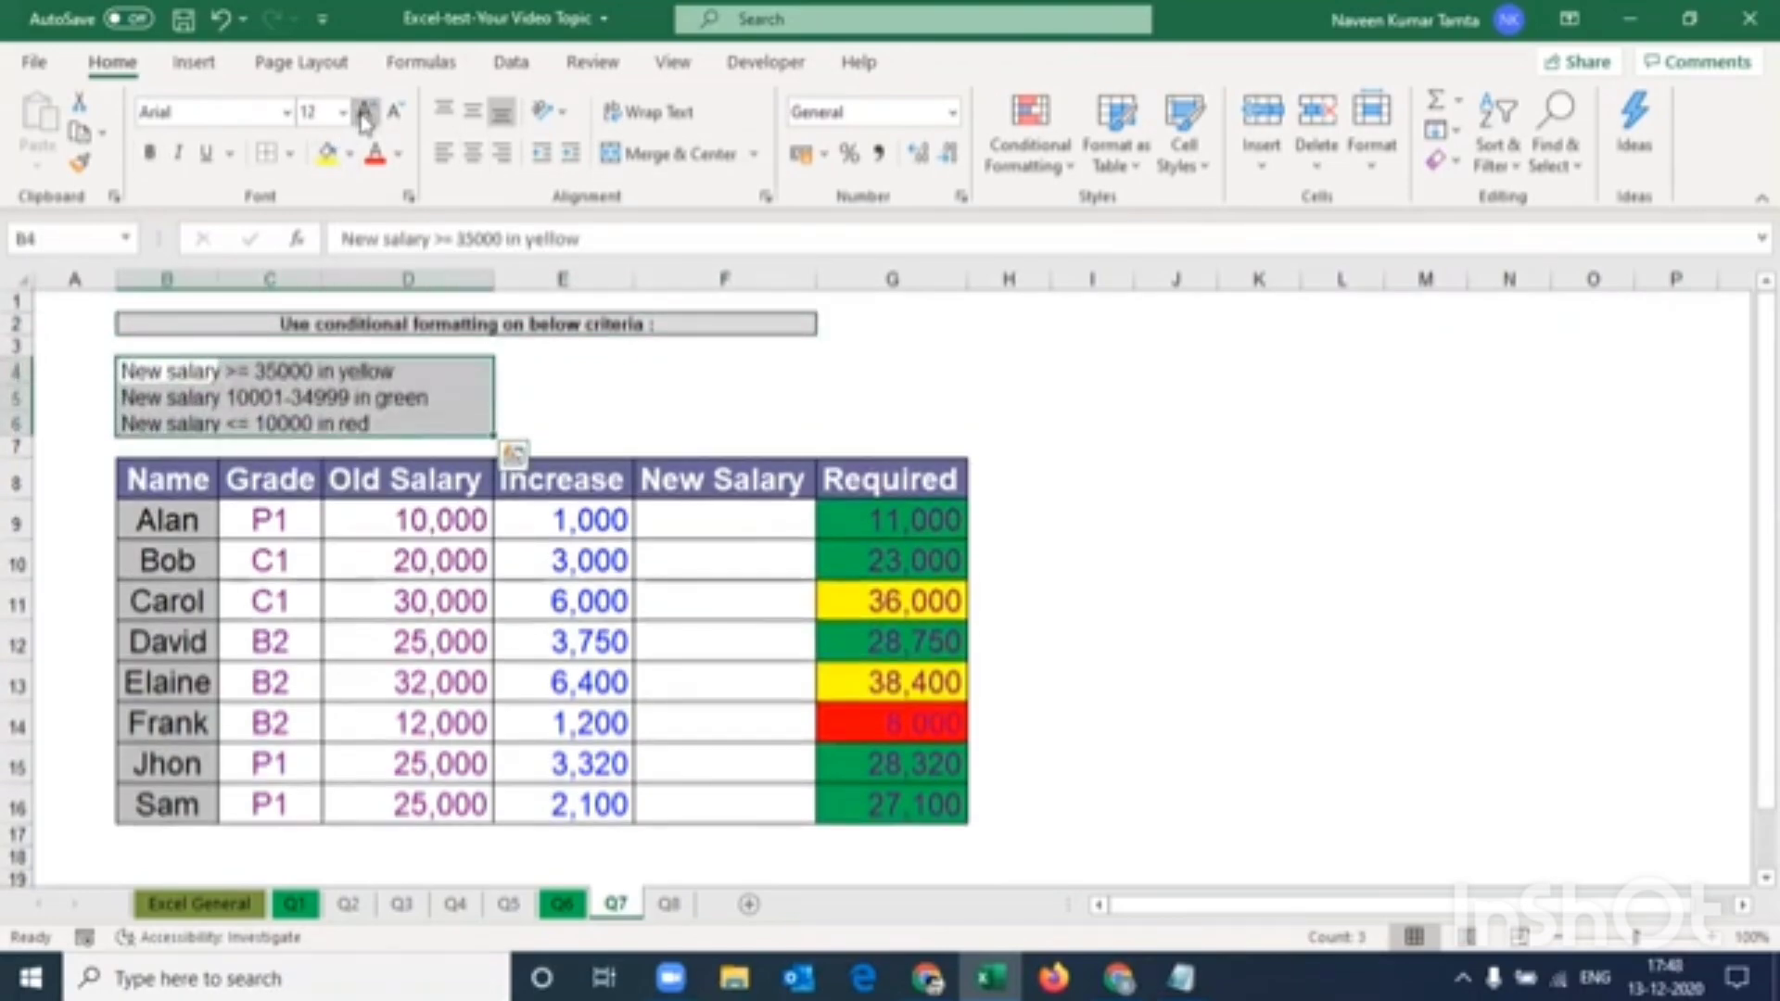
left_click(366, 113)
key("Left")
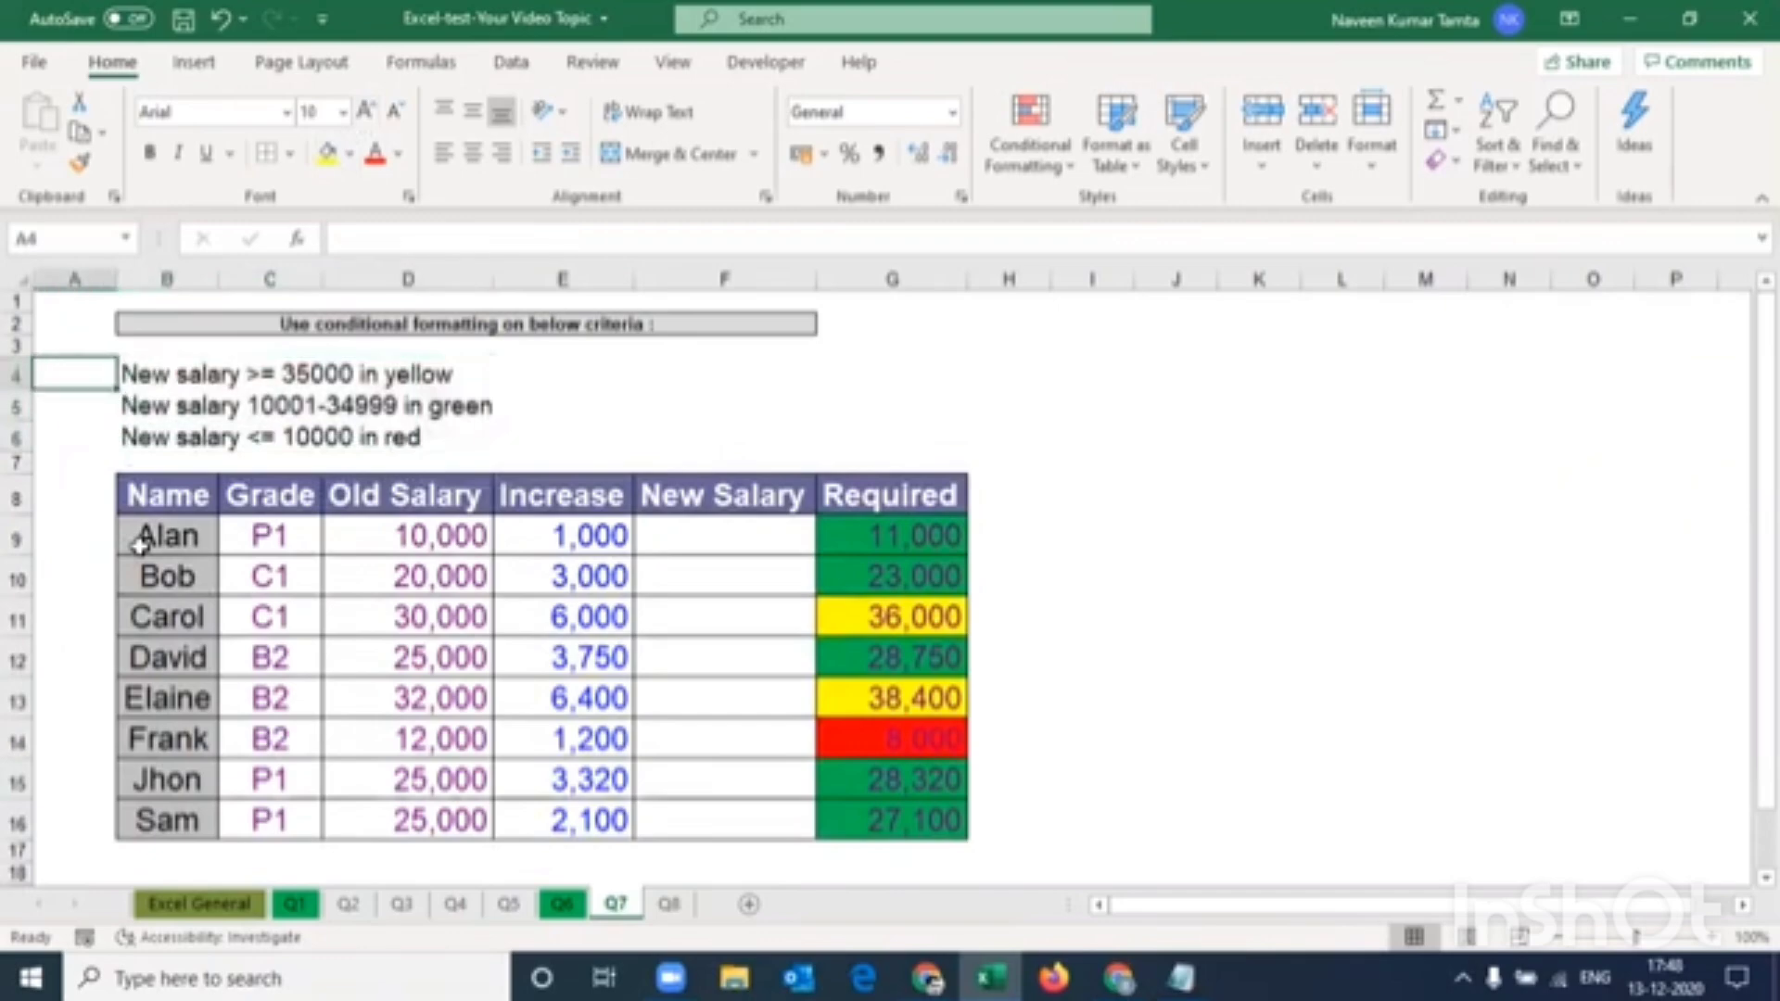
Read the yellow, green and red New Salary criteria and compare them with the Required column
key("Right")
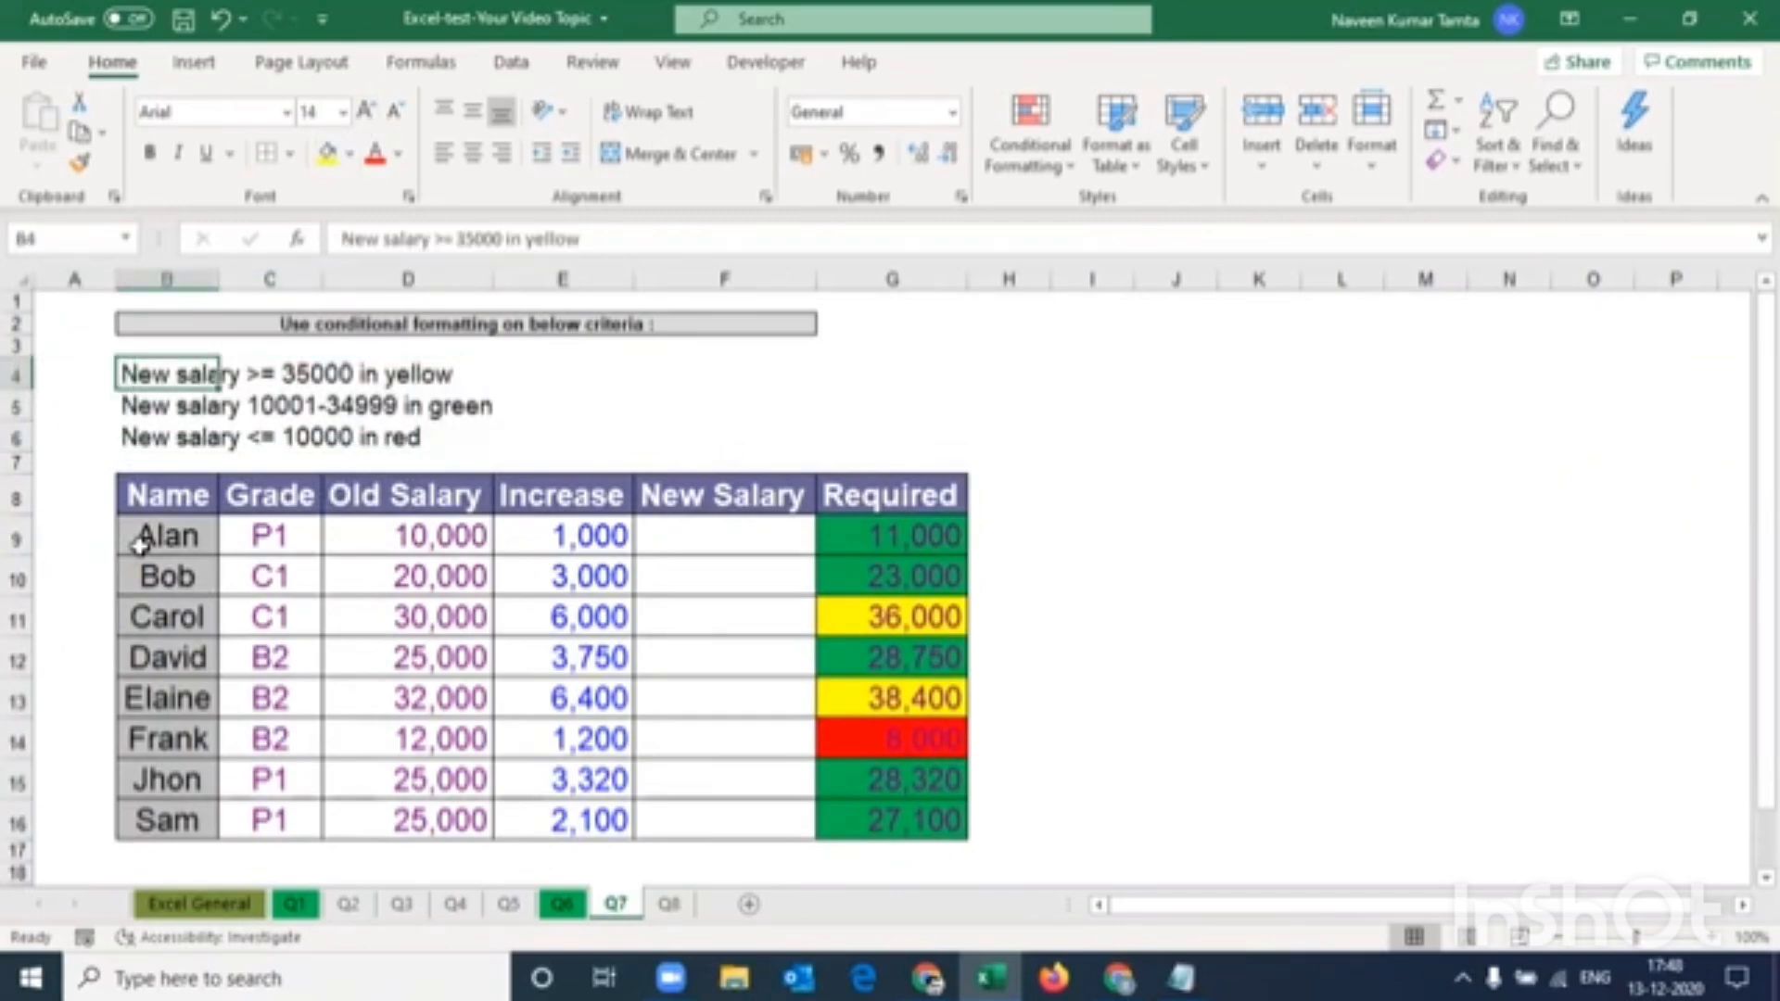
key("Right")
key("Right")
key("Left")
key("Left")
key("Down")
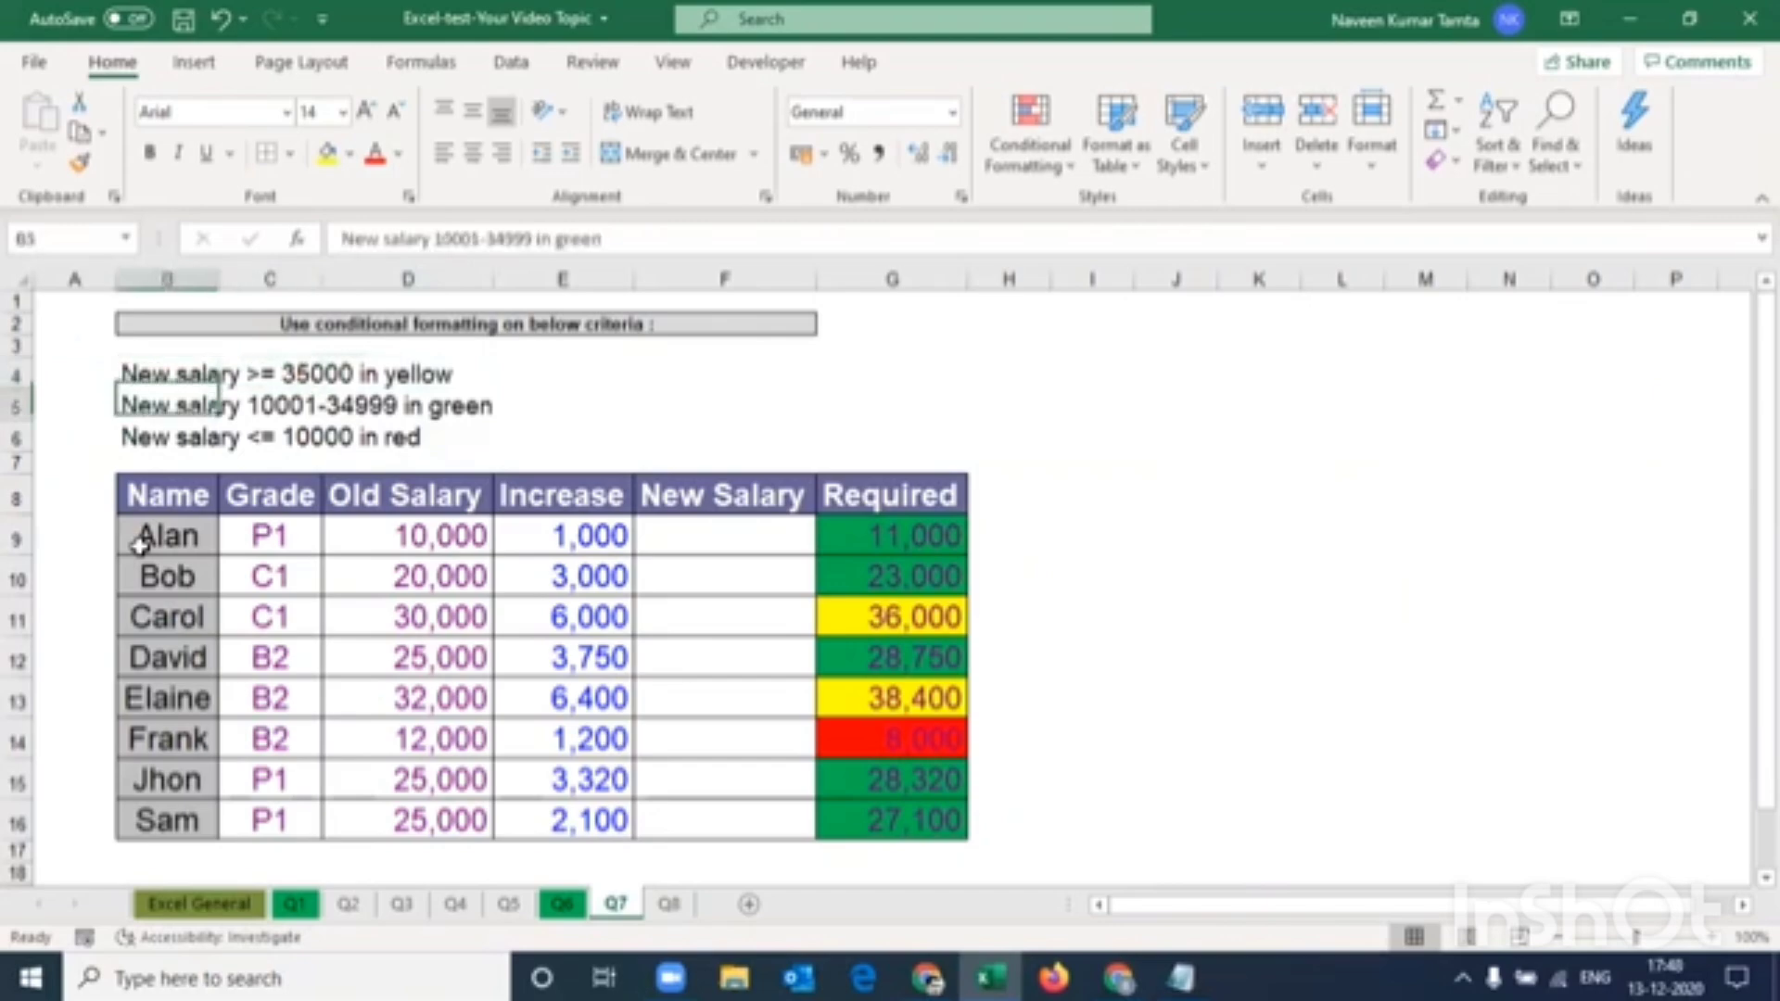
key("Right")
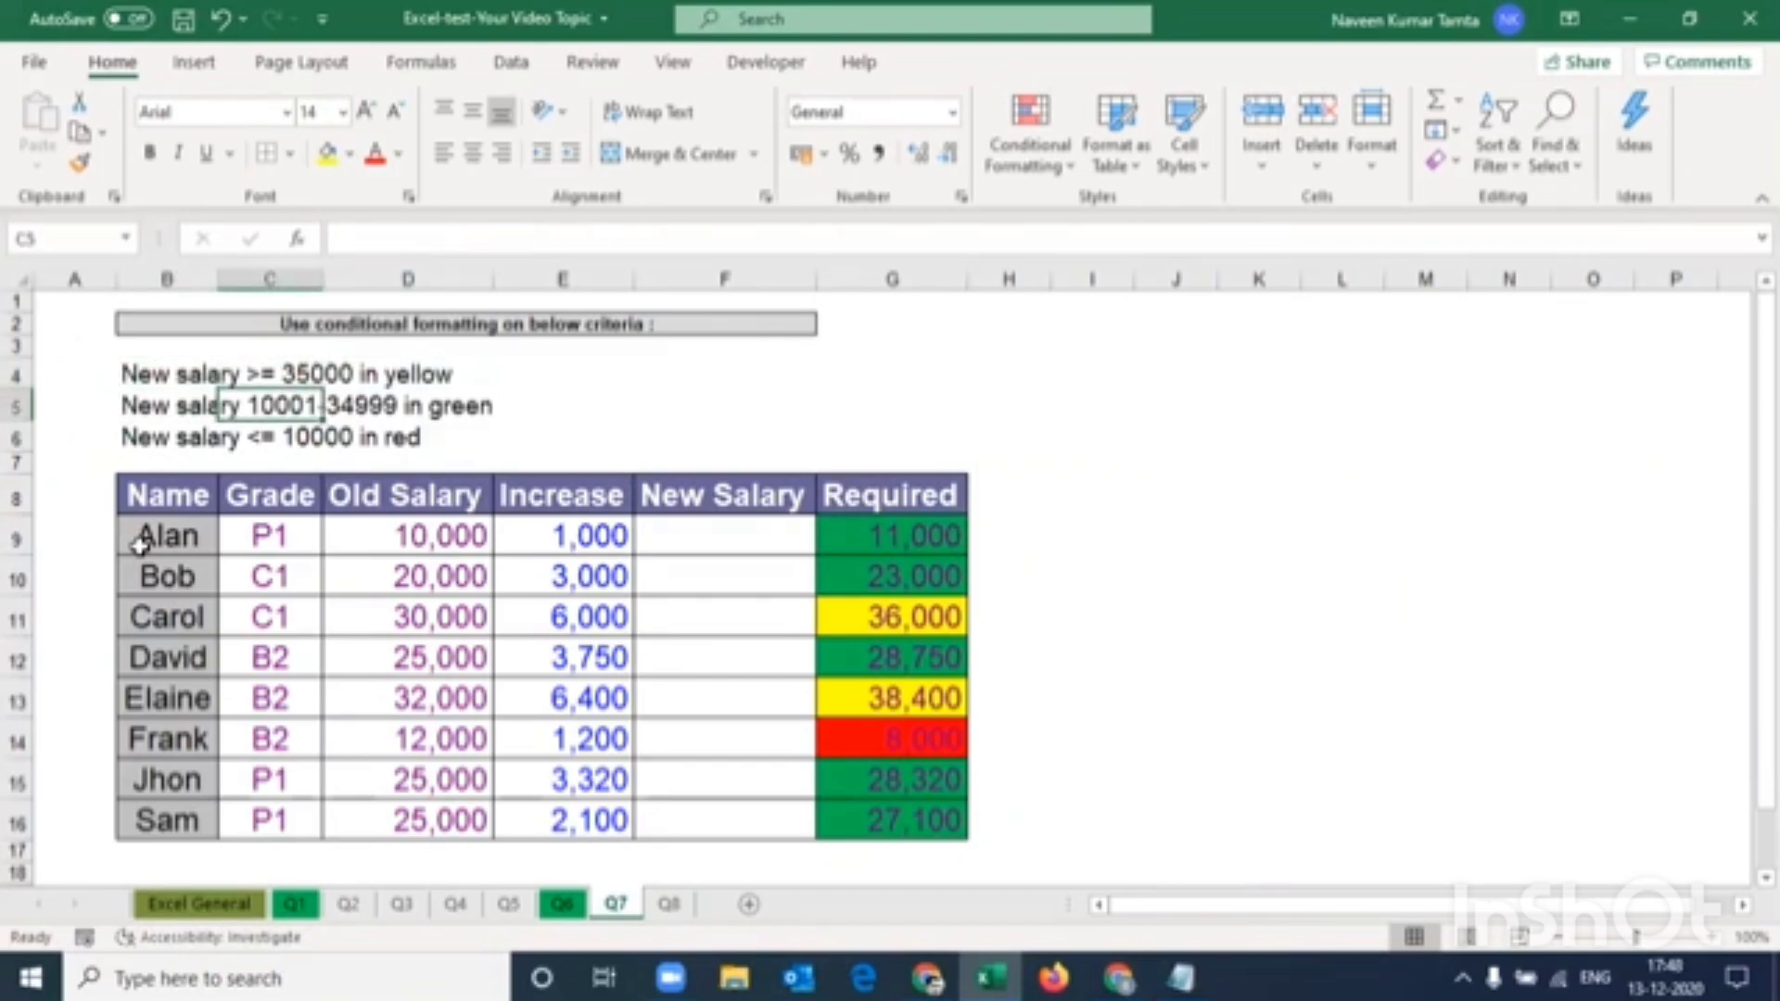
key("Right")
key("Right")
key("Right")
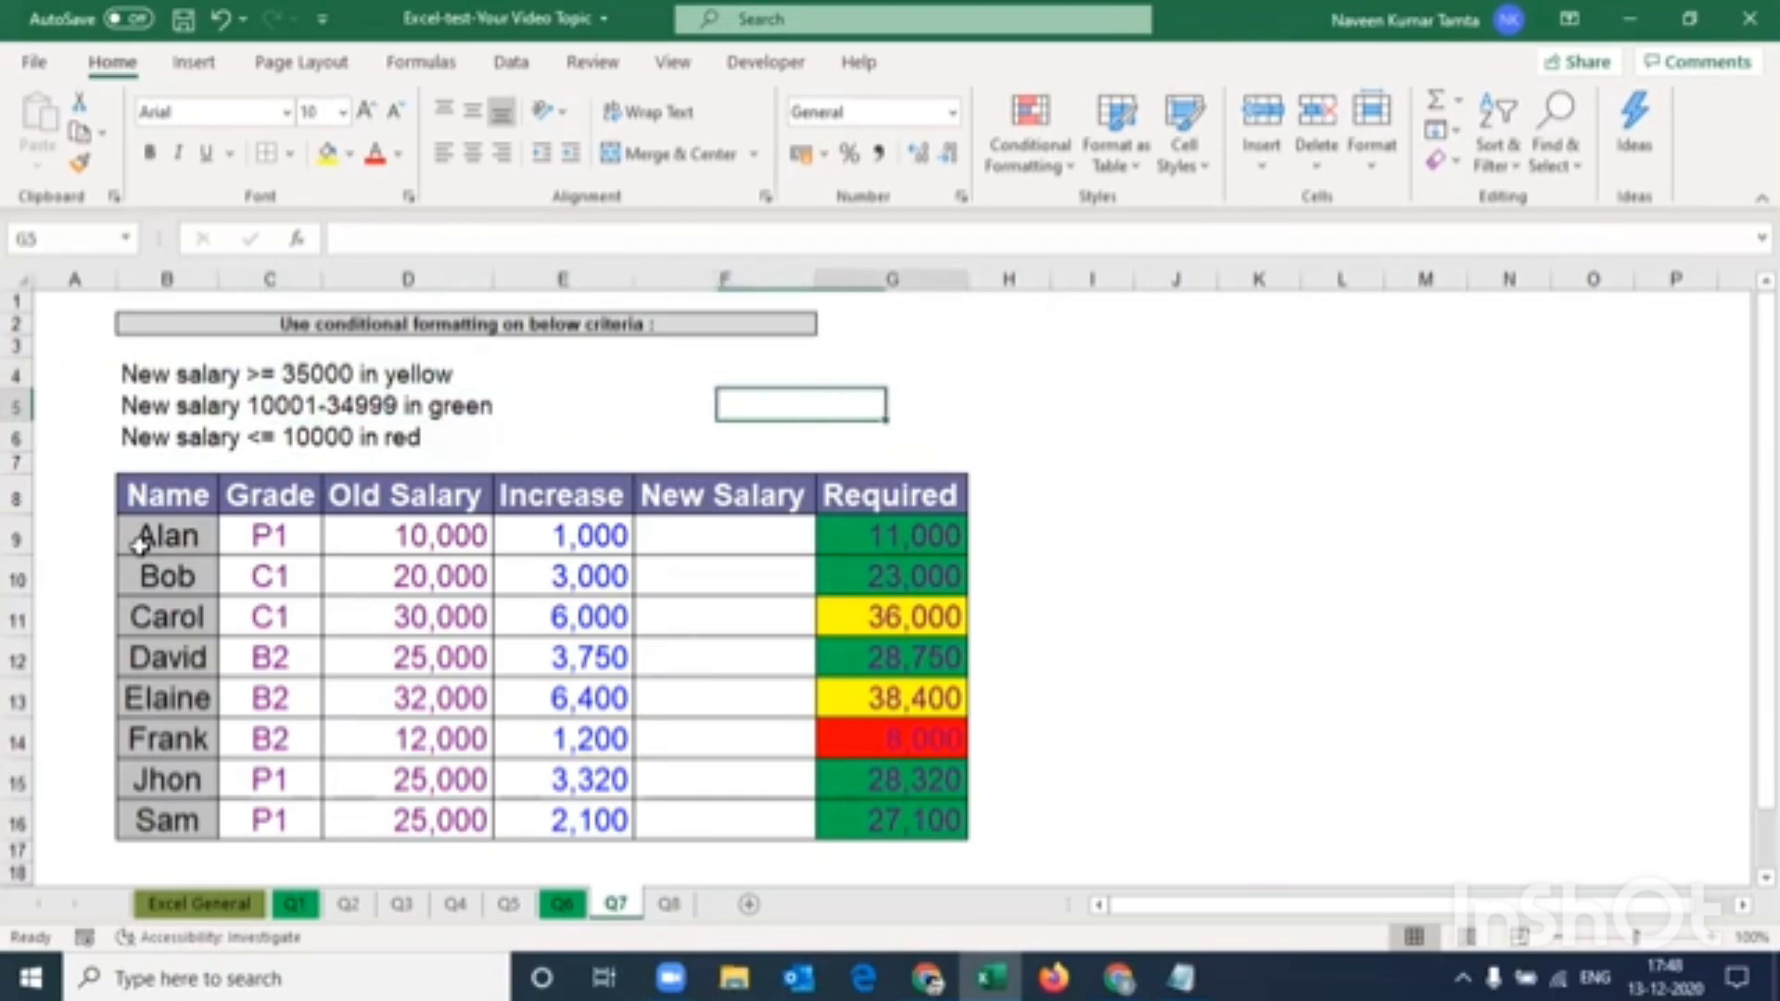
key("Right")
key("Down")
key("Down")
key("Down")
key("Down")
key("ctrl+shift+Down")
key("Up")
key("Left")
key("Left")
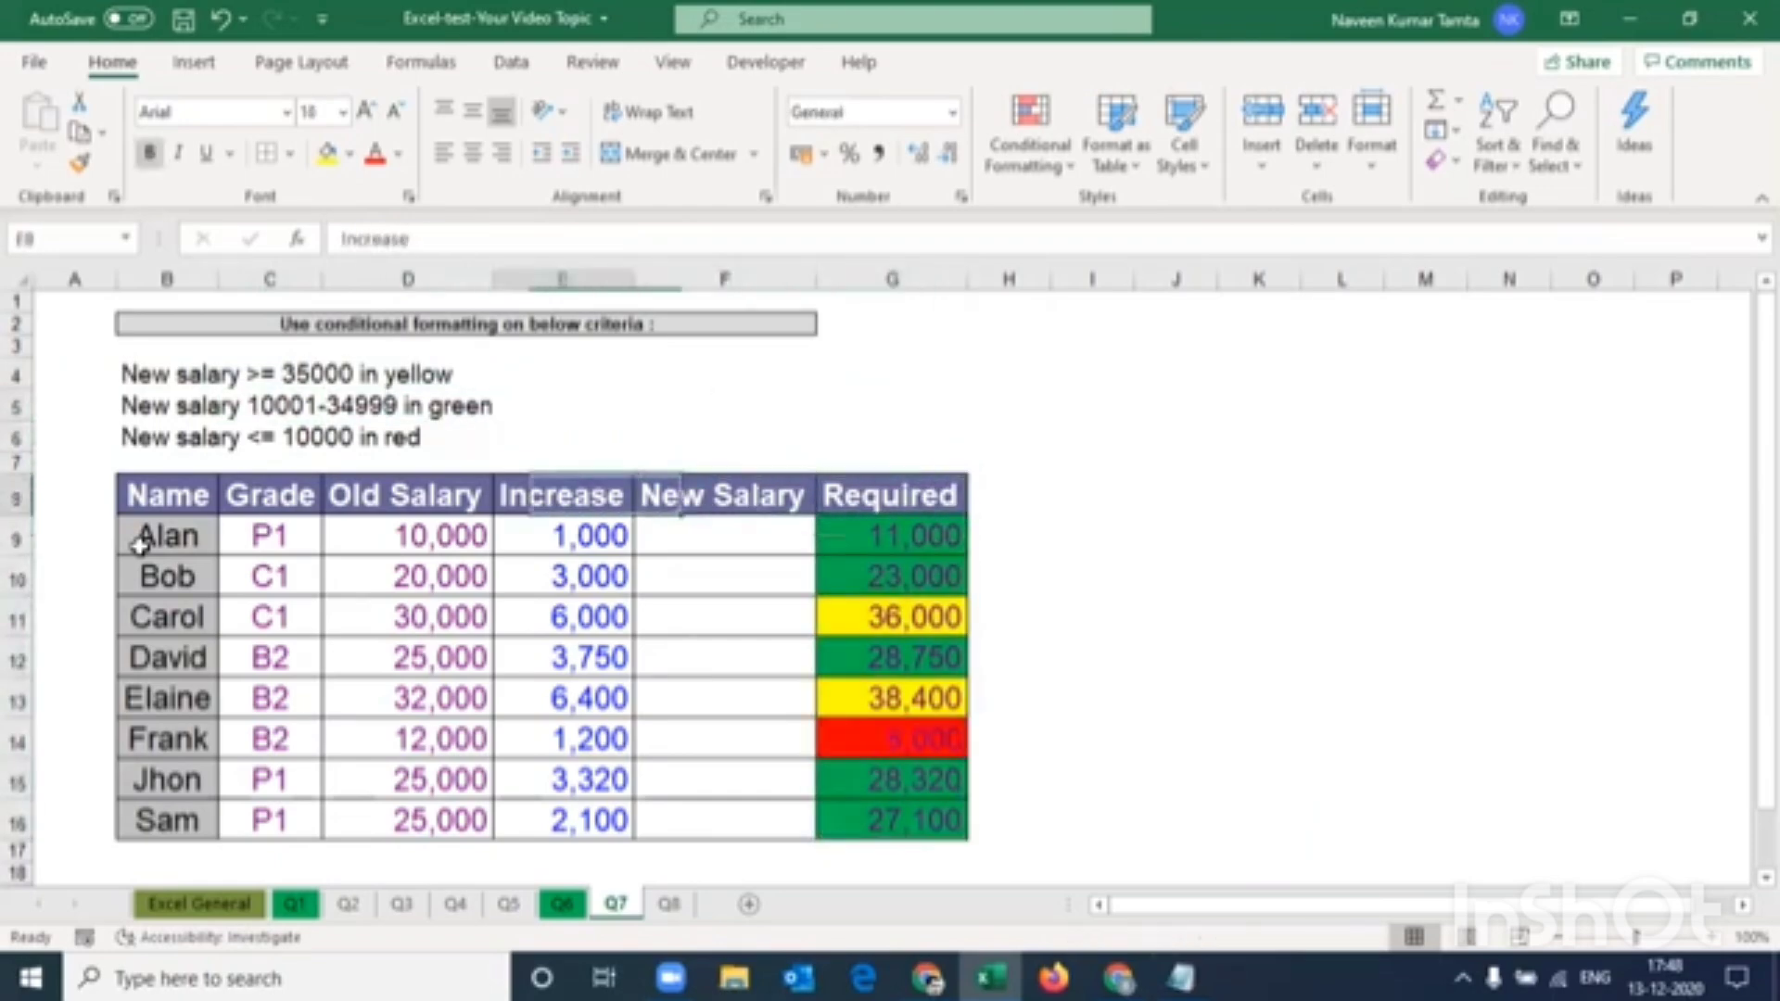
key("Left")
key("Left")
key("Up")
key("Up")
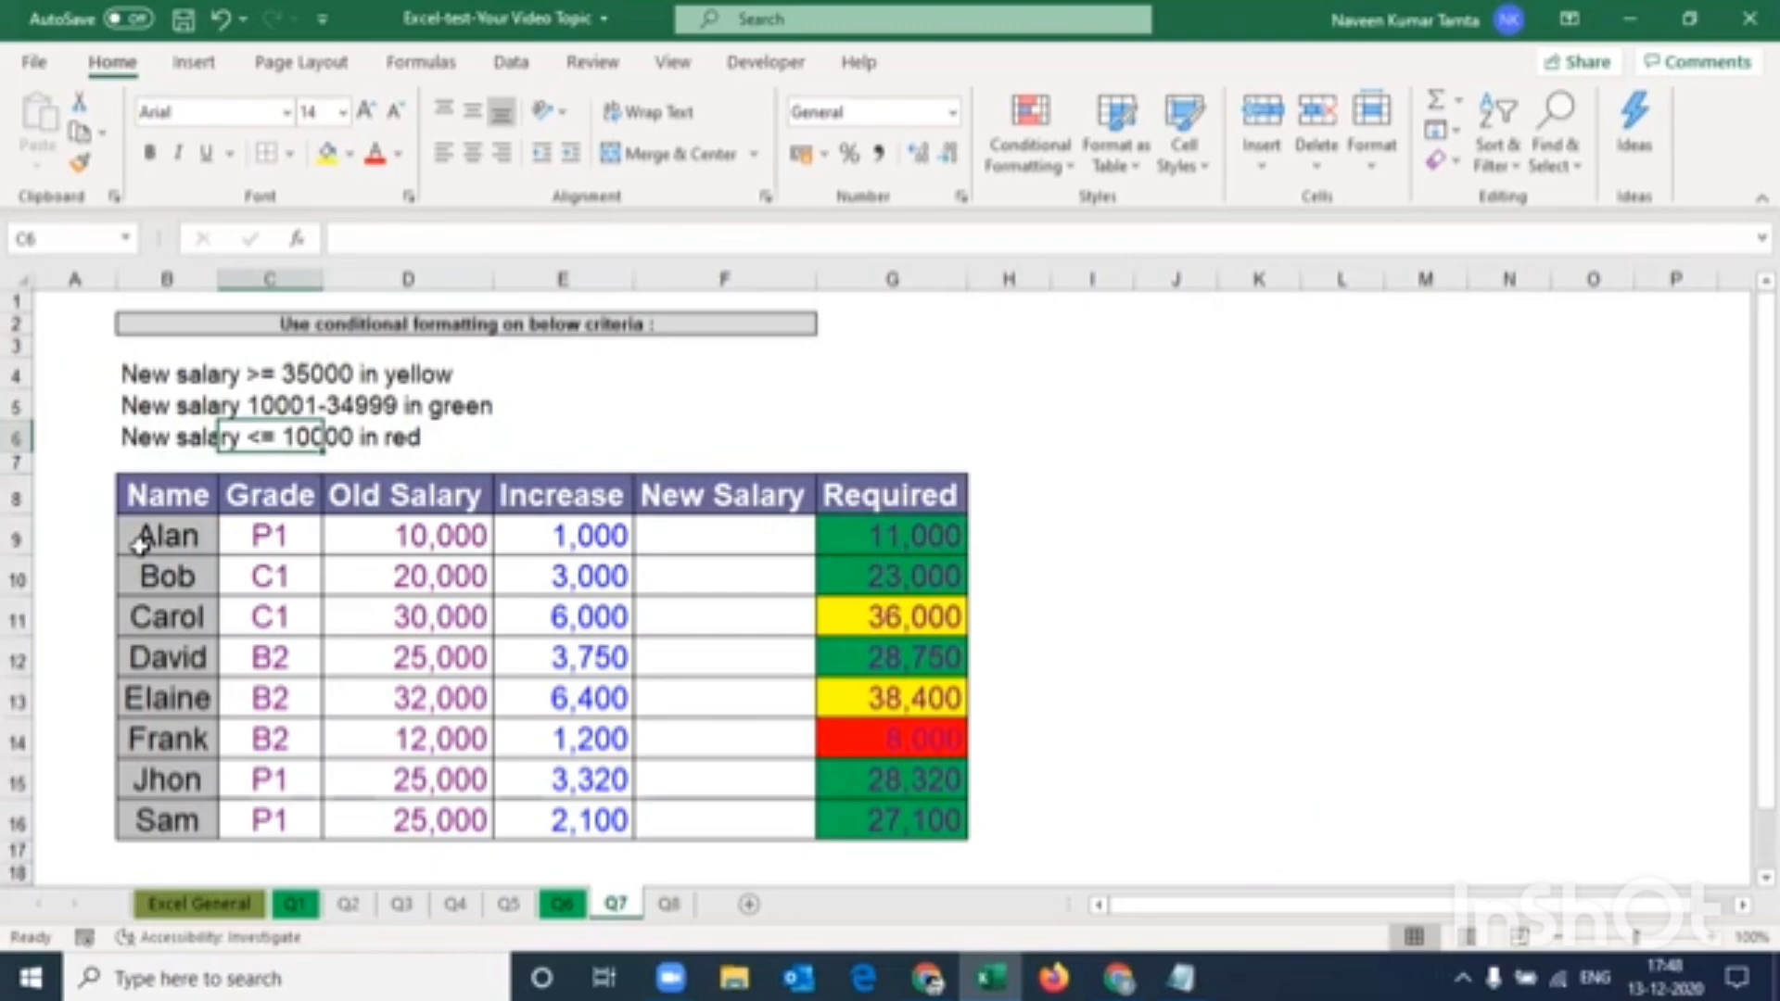
Enter =SUM(D9:E9) in F9 to calculate the first New Salary from Old Salary and Increase
key("Down")
key("Down")
key("Down")
key("Down")
key("Right")
key("Up")
key("Right")
key("Right")
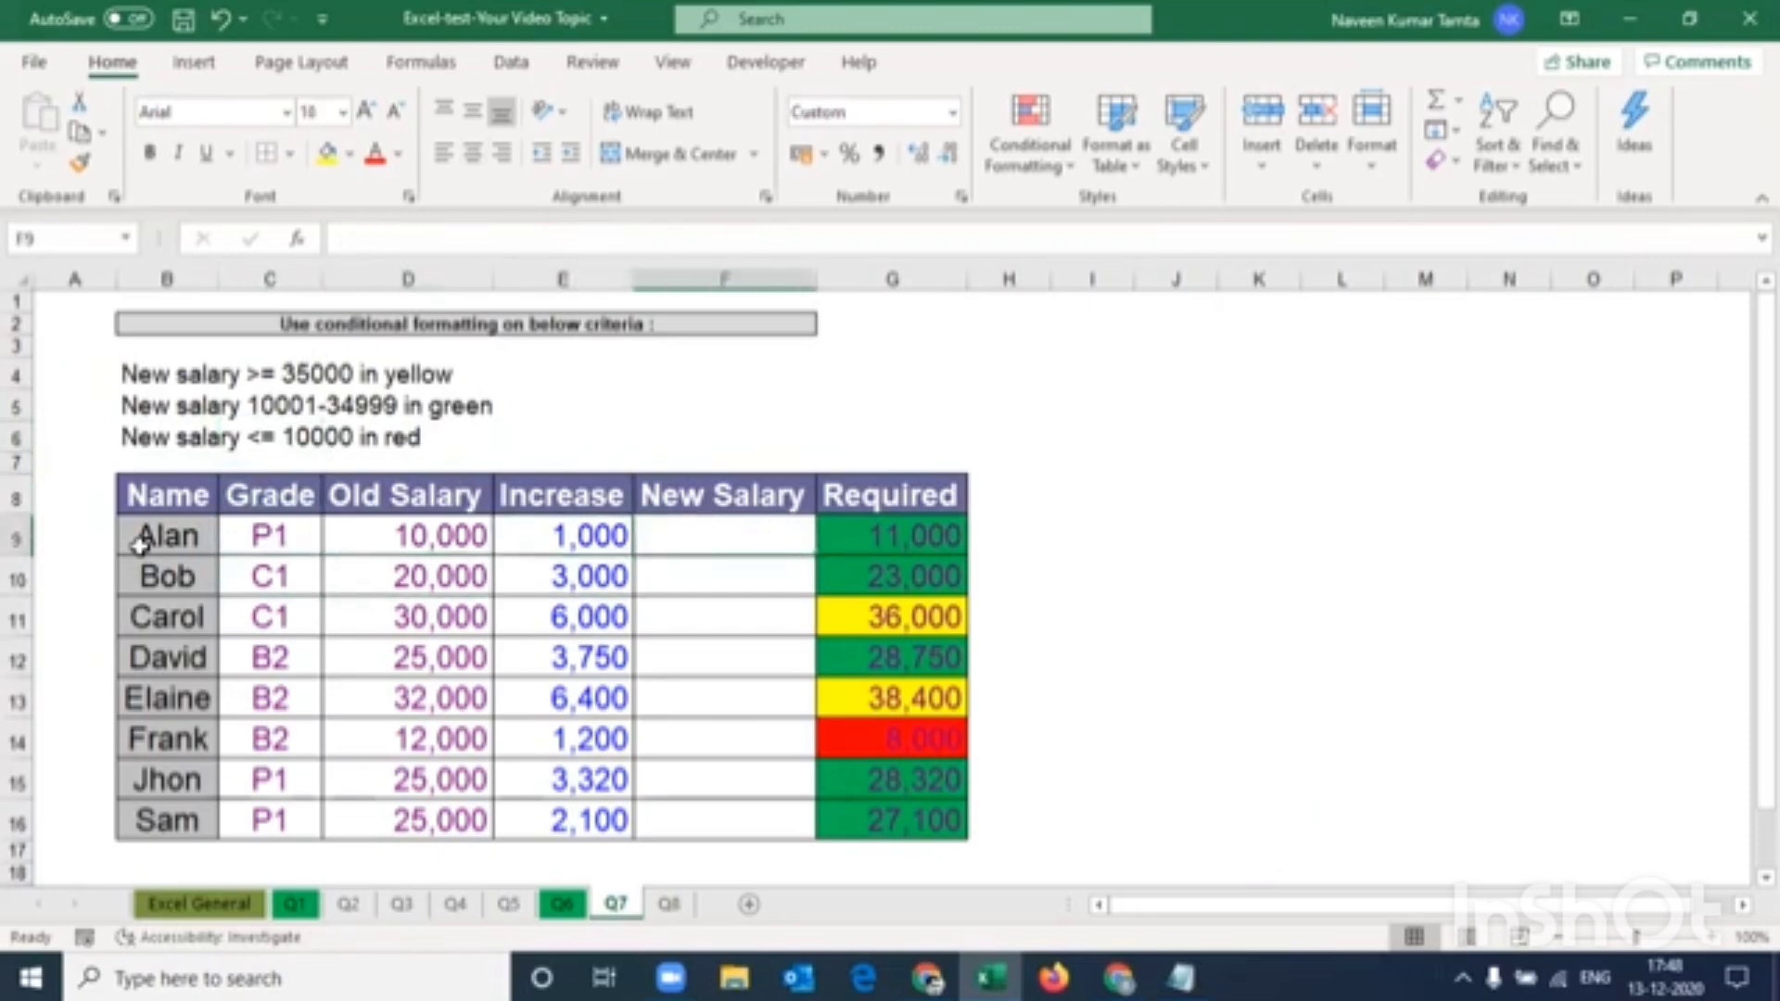
type("=")
key("Left")
key("Right")
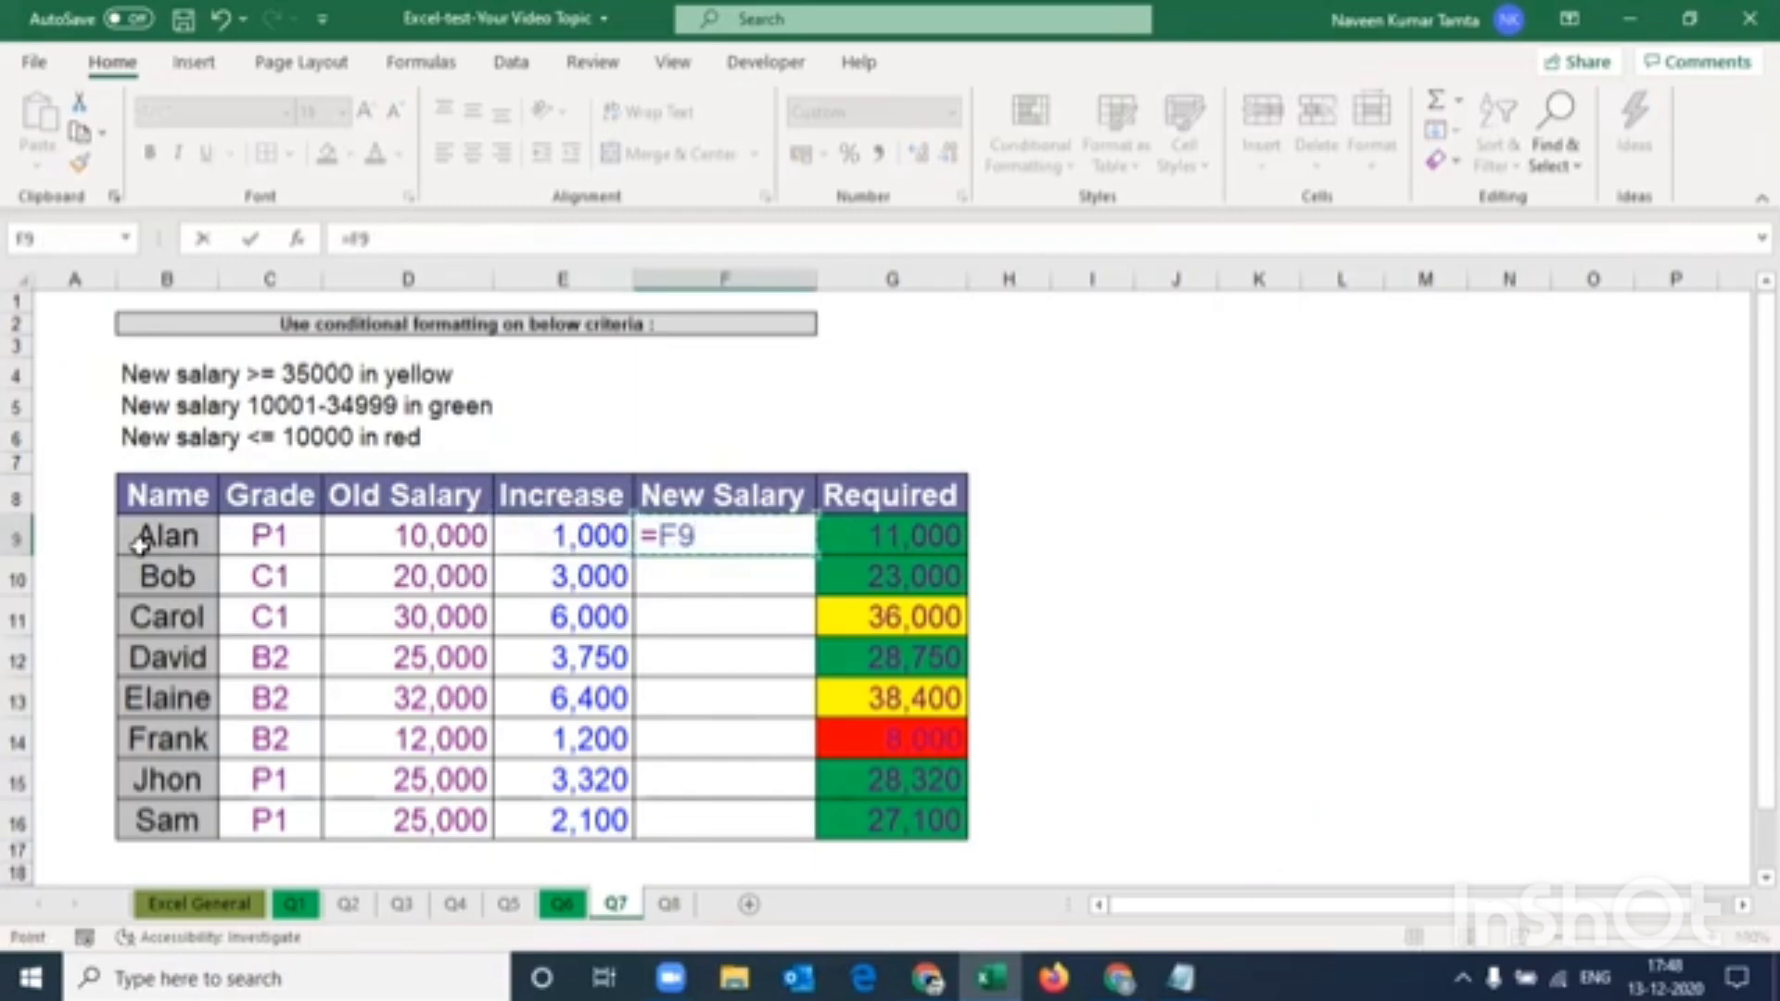
key("BackSpace")
type("sum")
key("Tab")
key("Left")
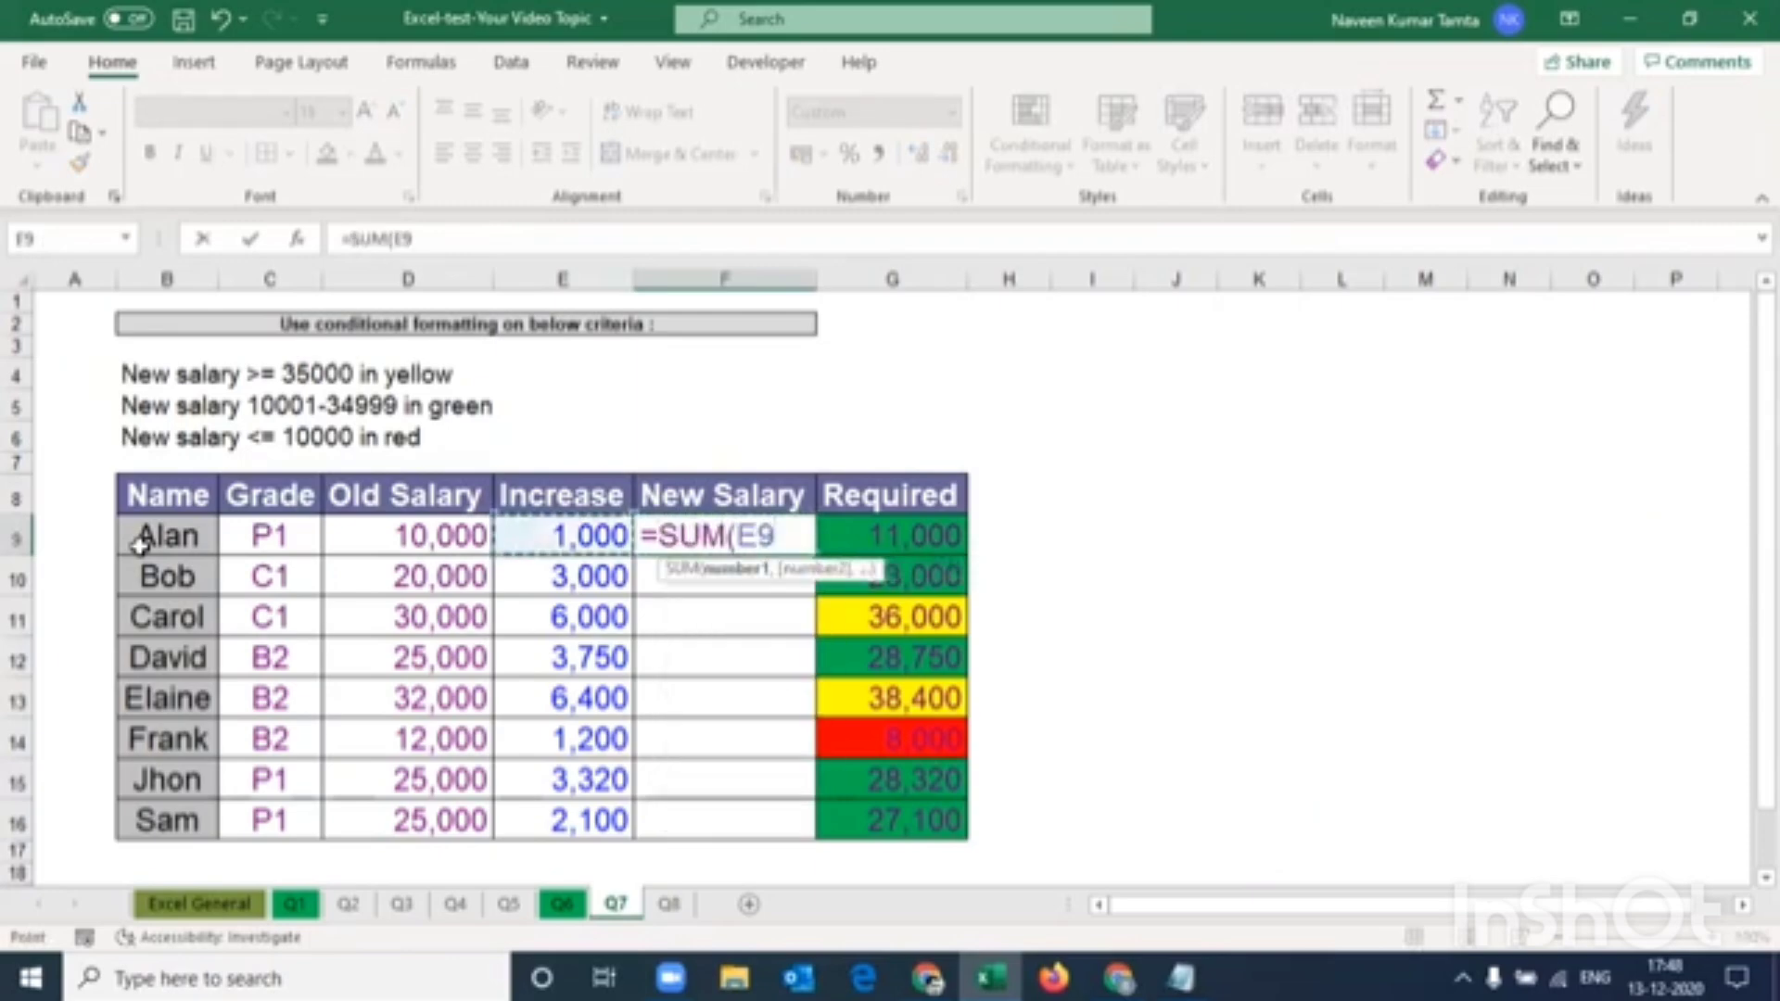
key("shift+Left")
key("Return")
key("Up")
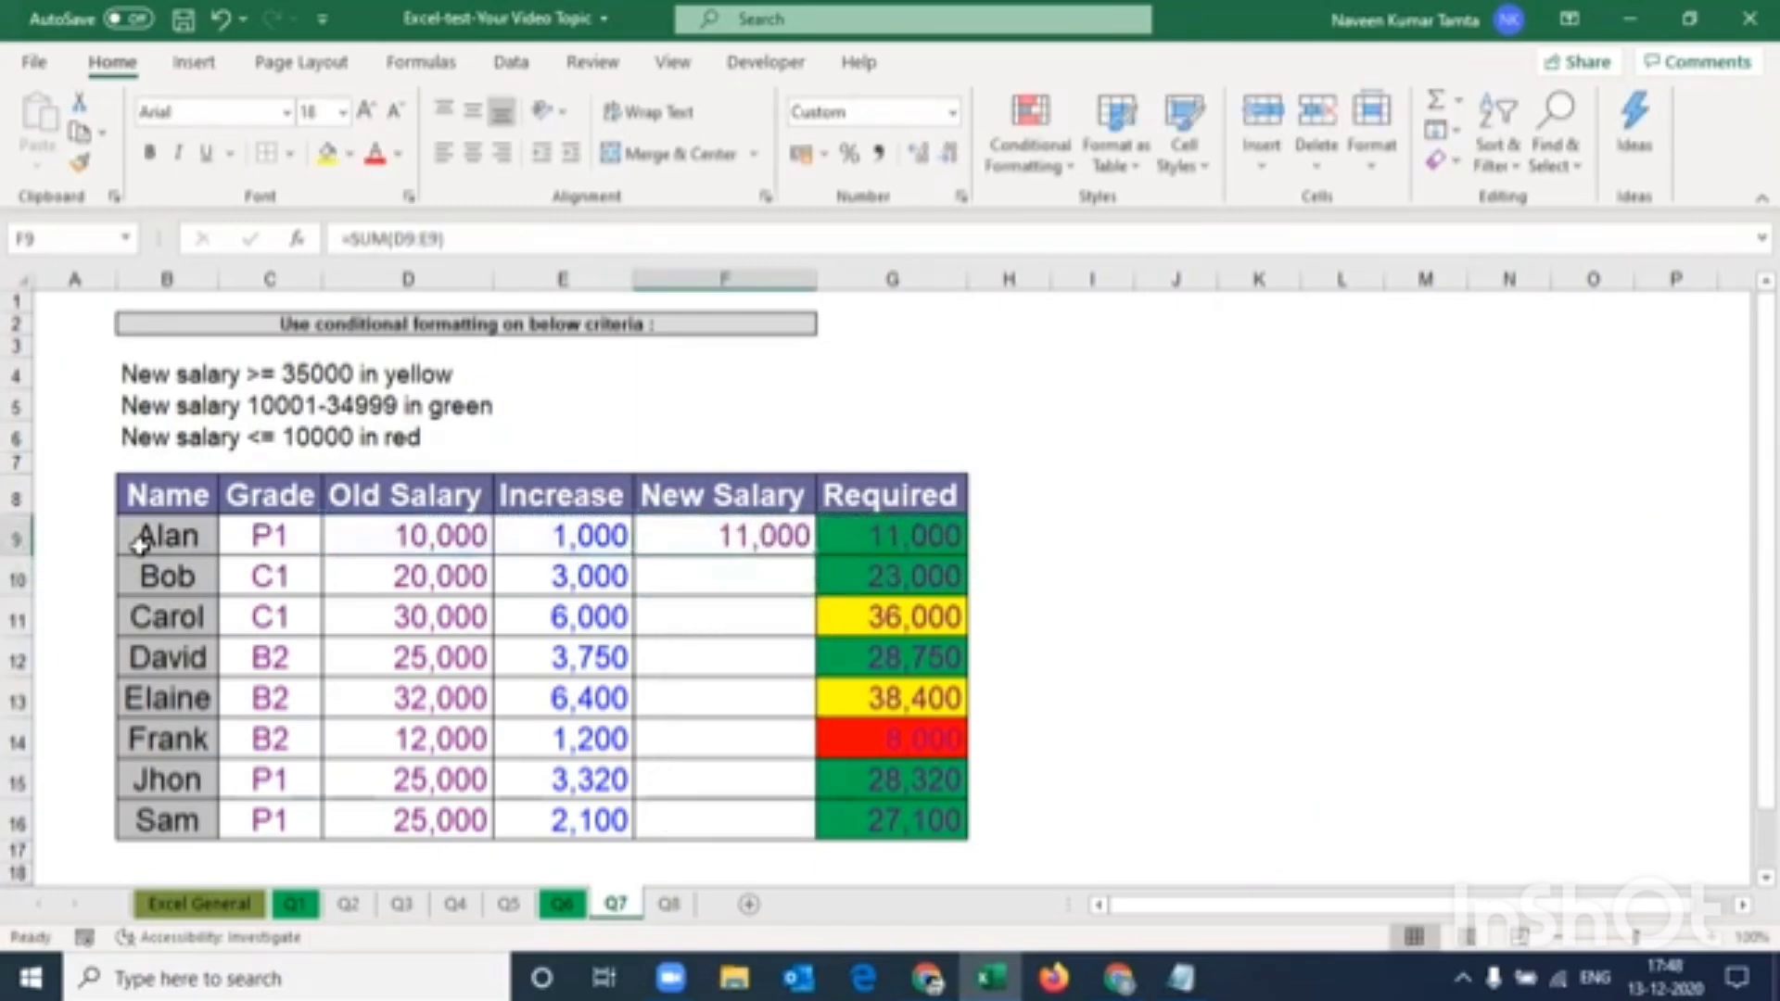
Fill the New Salary SUM formula down from F9 to F16
key("Left")
key("ctrl+Down")
key("Right")
key("ctrl+shift+Up")
key("ctrl+d")
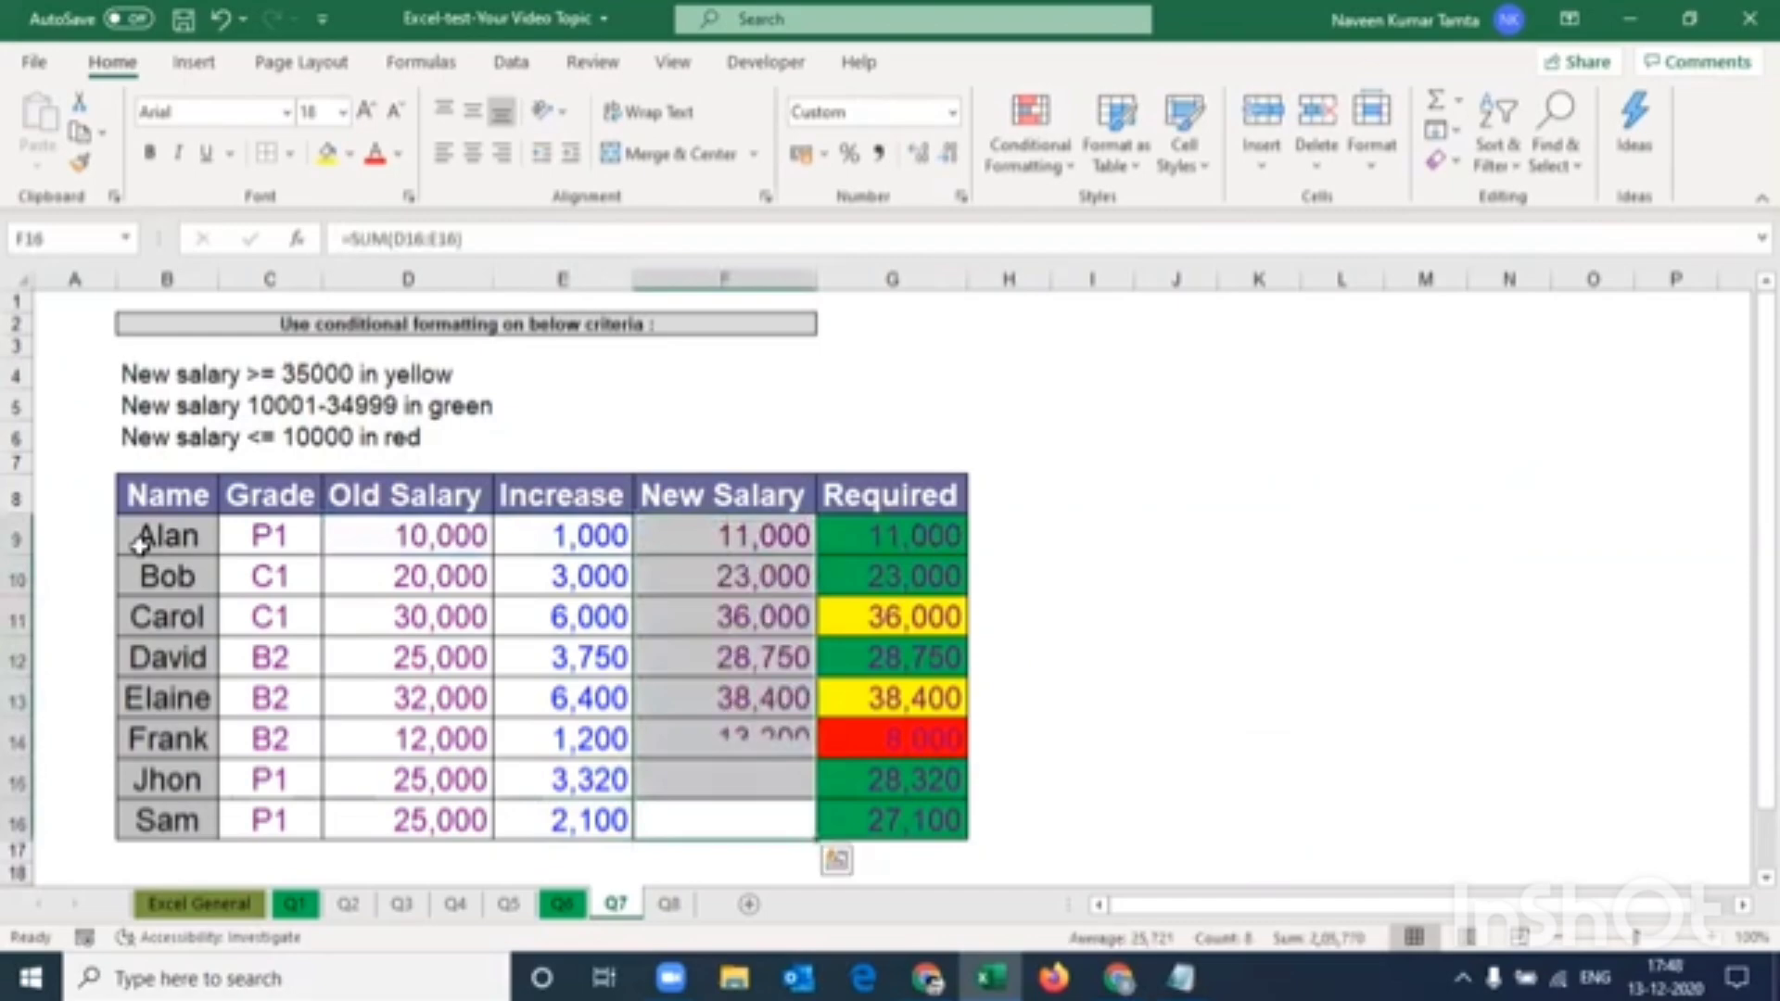
Select the New Salary values F9:F16 and start a new conditional formatting rule from the rules manager
key("Up")
key("Up")
key("Up")
key("Up")
key("Up")
key("Up")
key("Up")
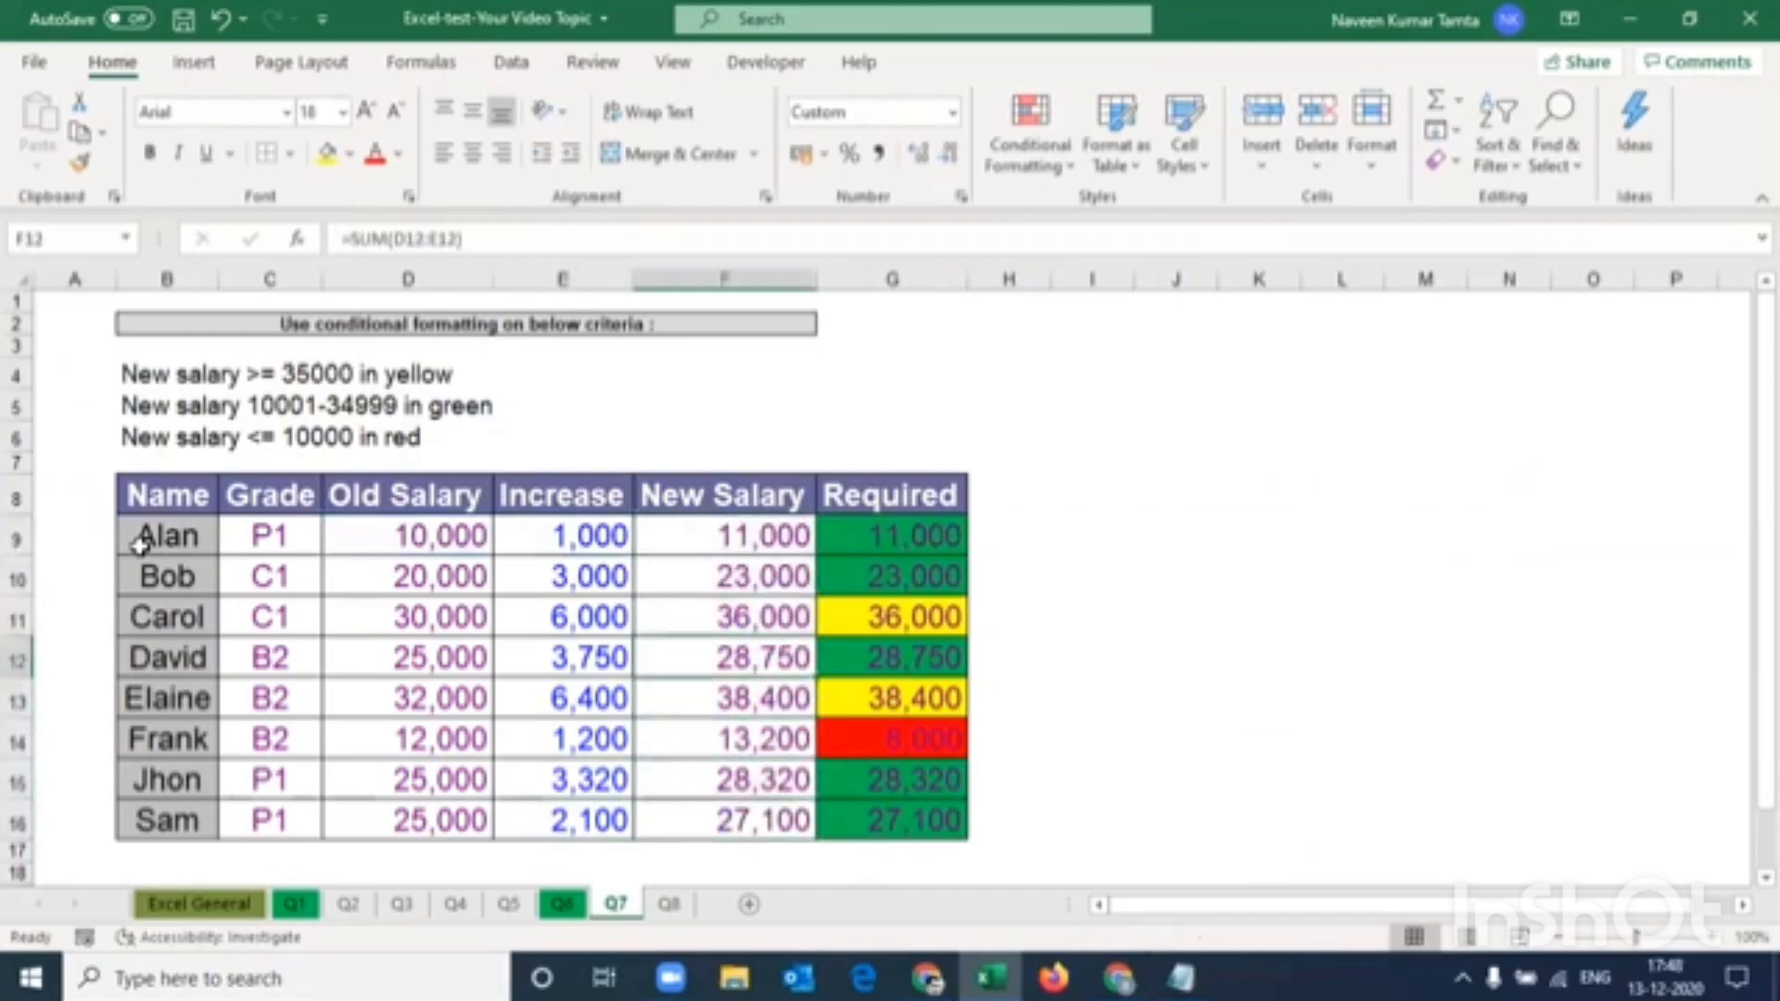
key("ctrl+shift+Down")
key("ctrl+d")
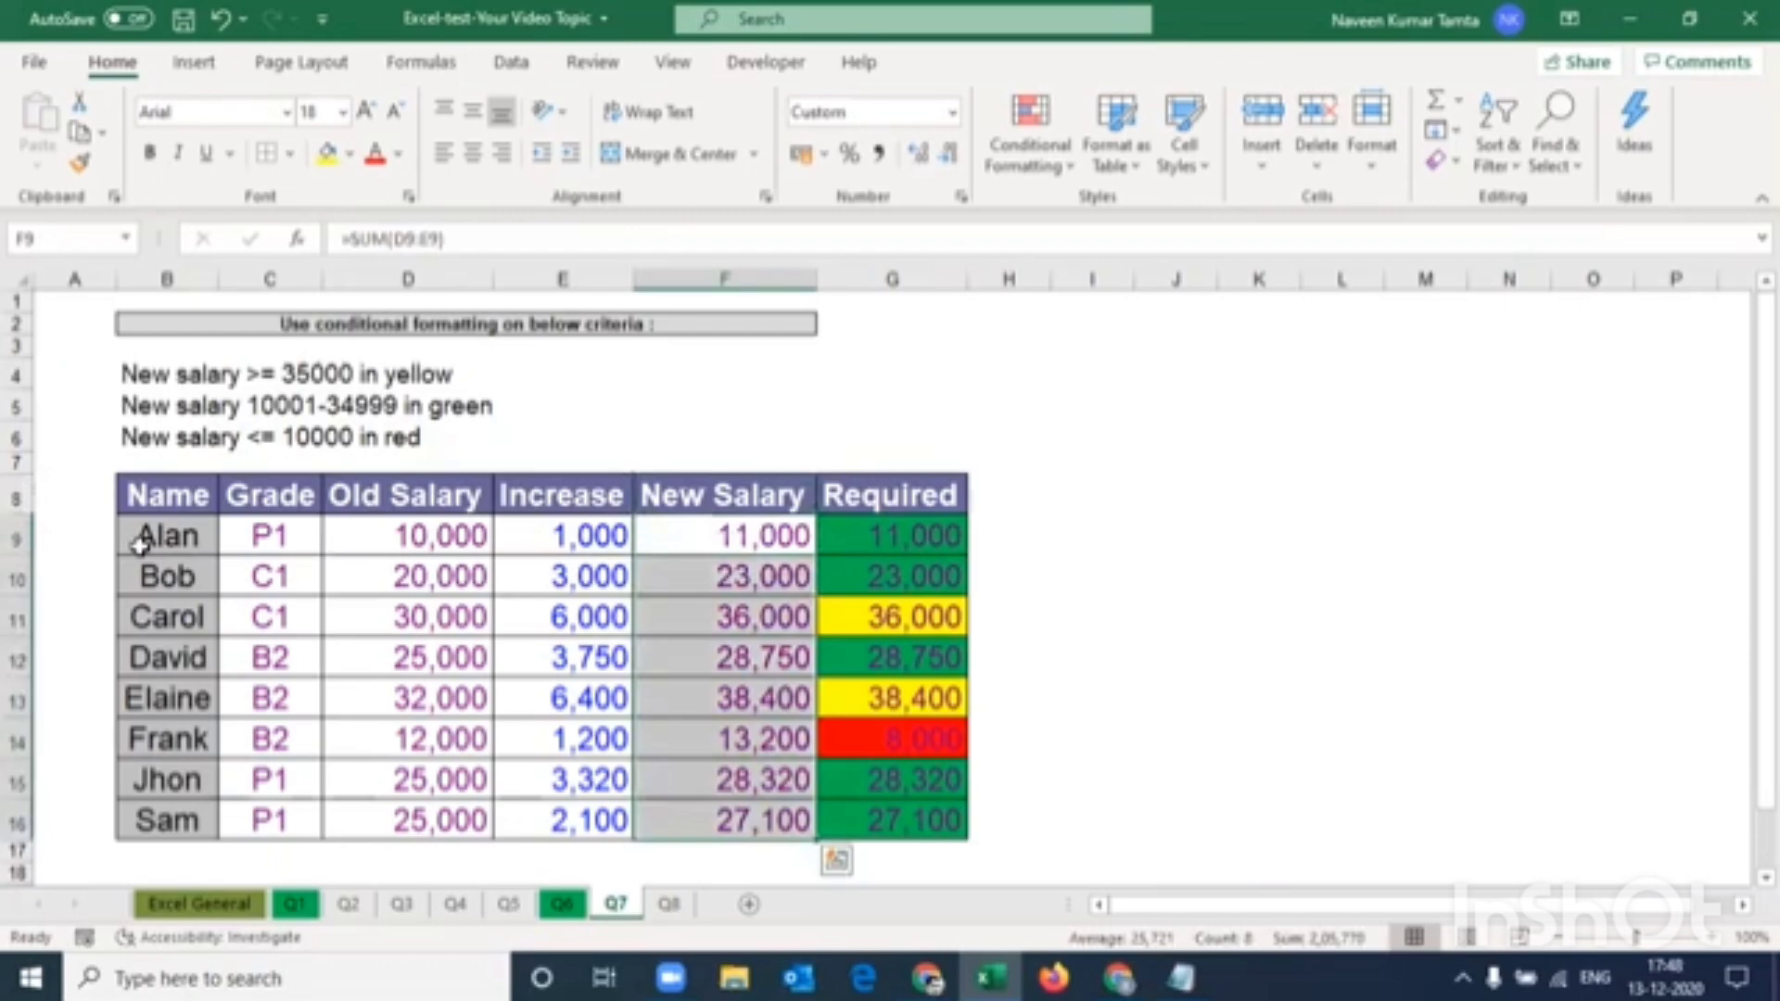
left_click(1066, 165)
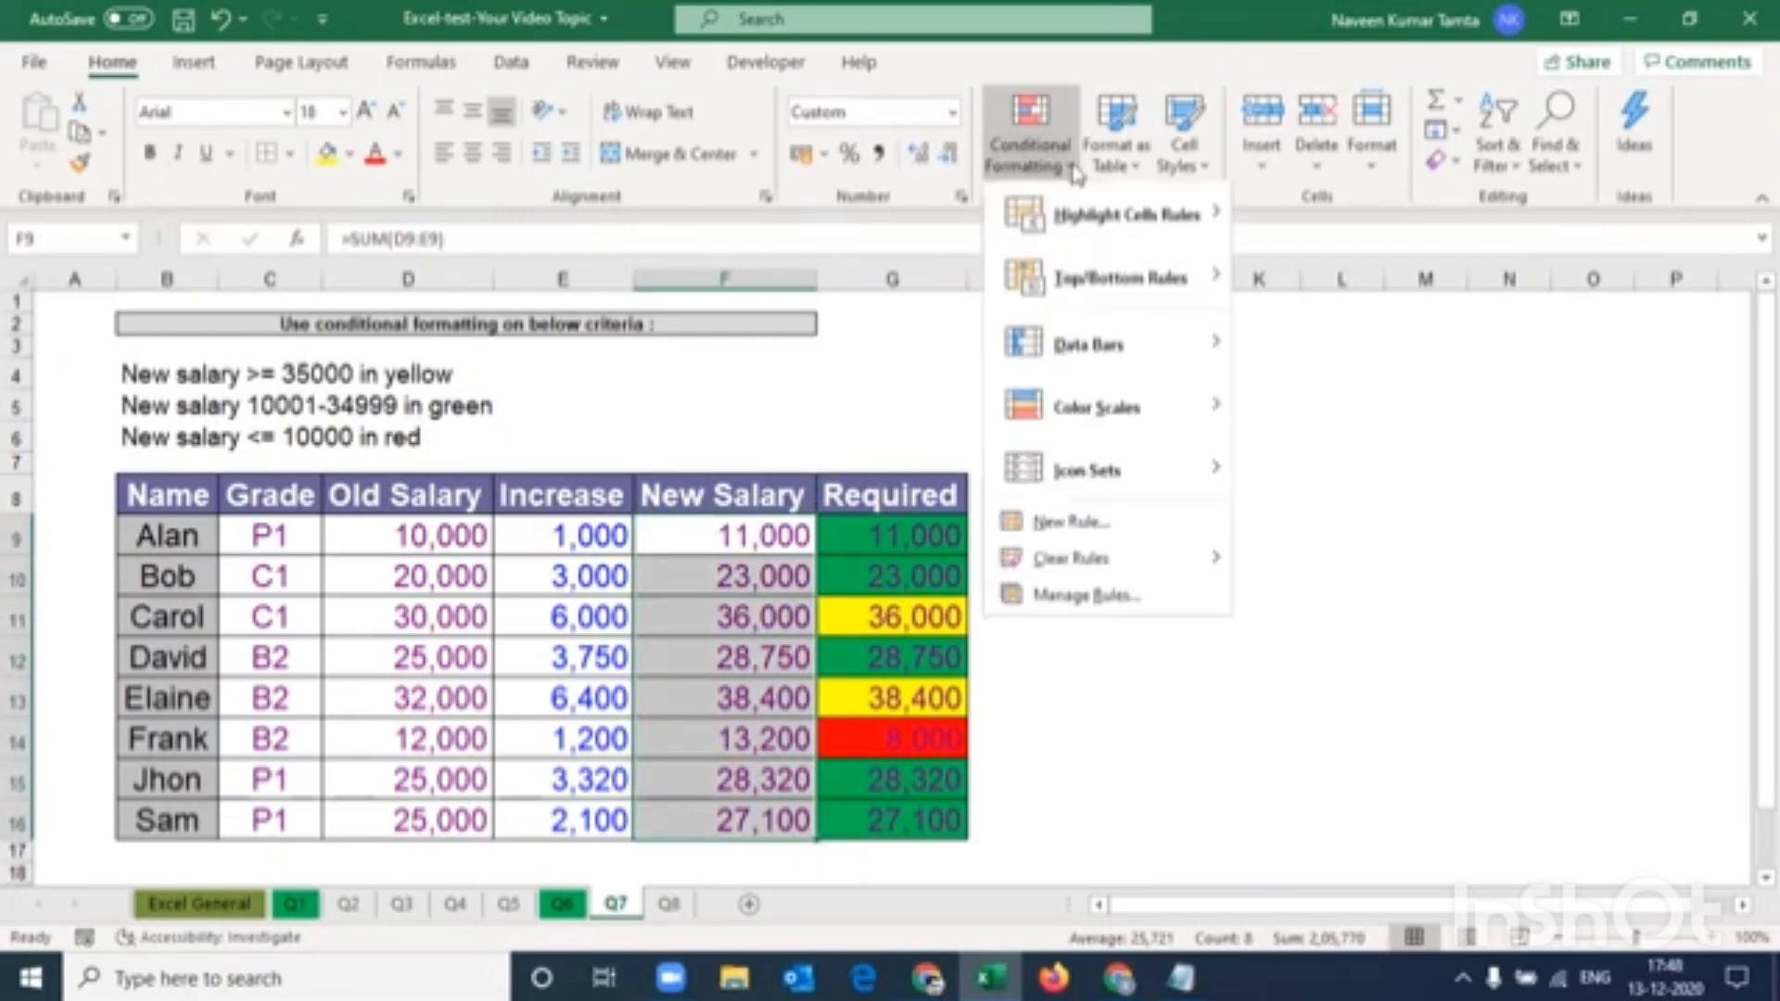
left_click(1087, 598)
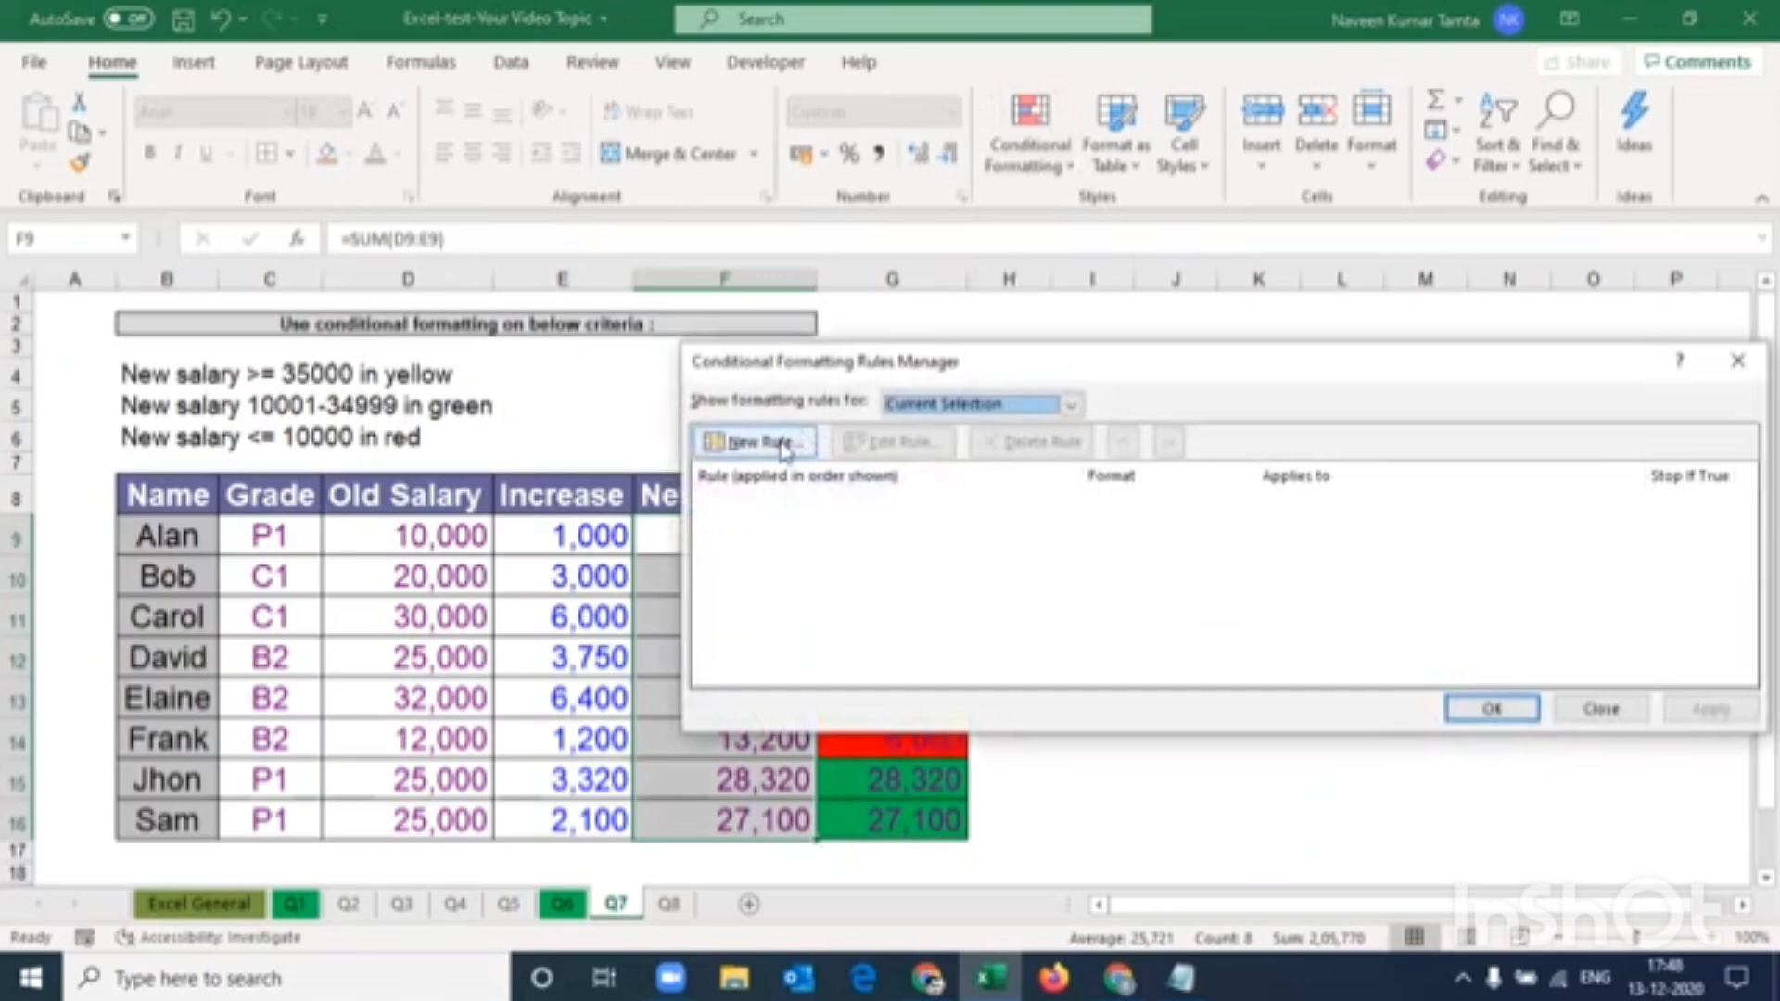
left_click(786, 445)
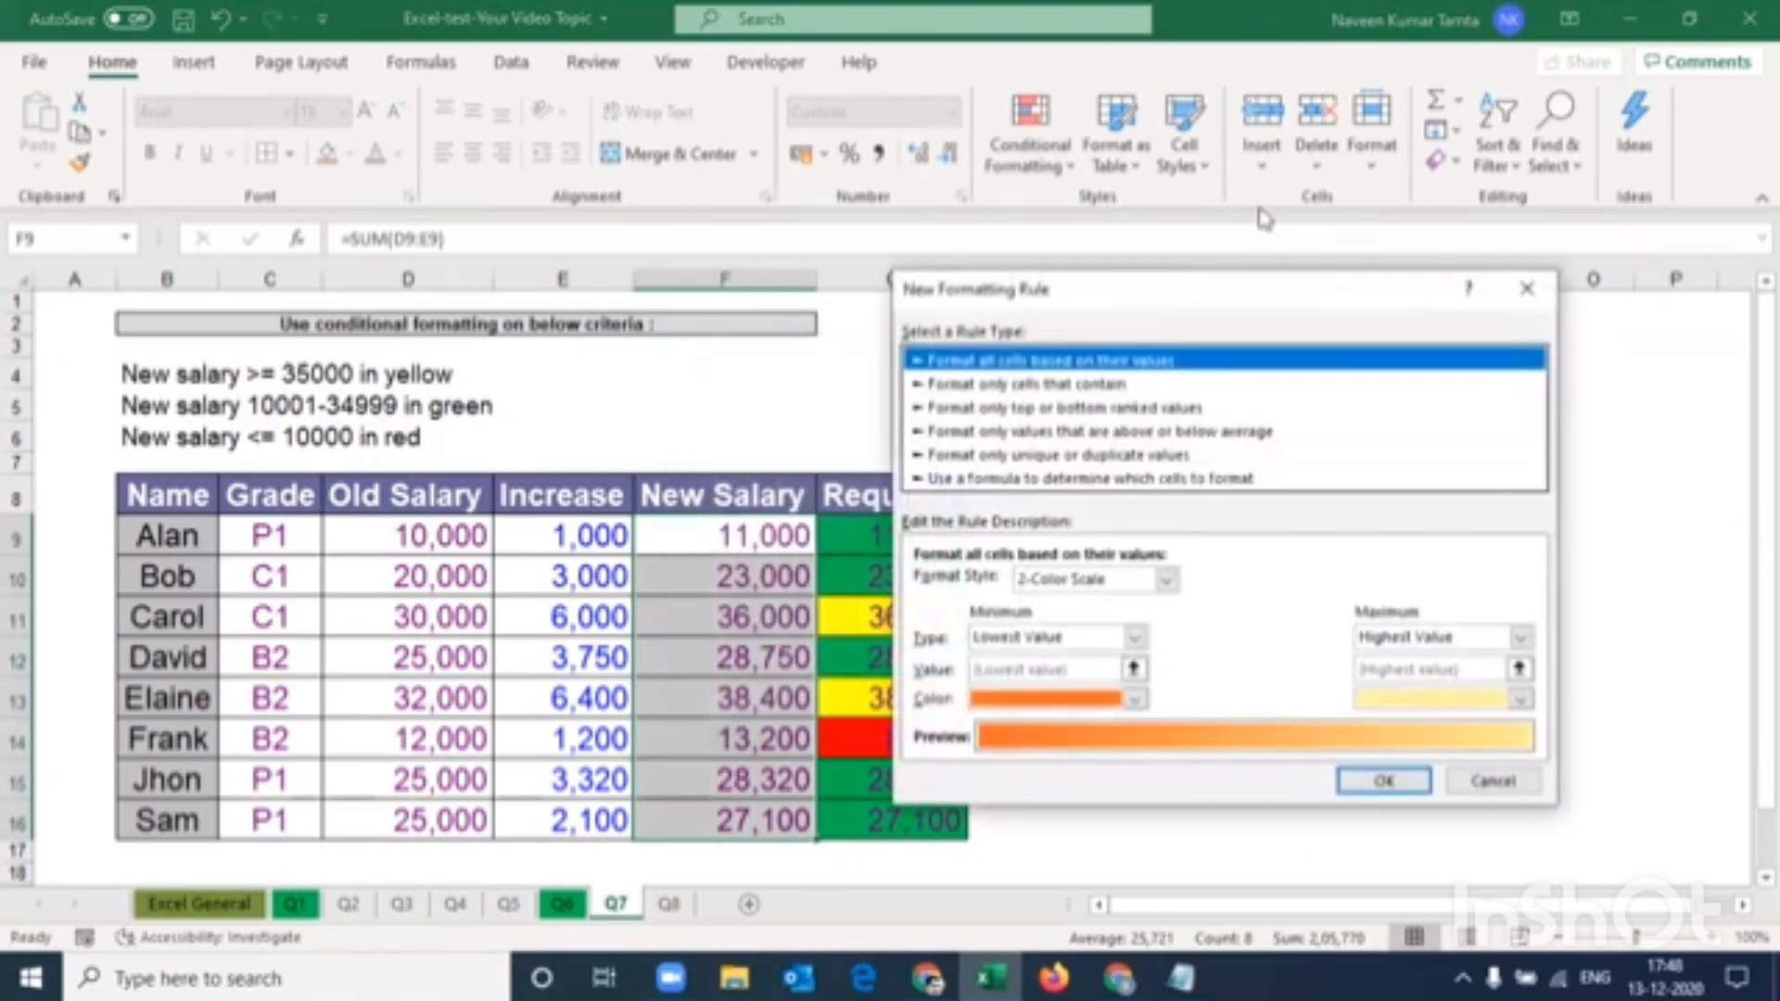
Set the rule to format only cells that contain a cell value greater than or equal to 35000
left_click_drag(1263, 218, 1275, 97)
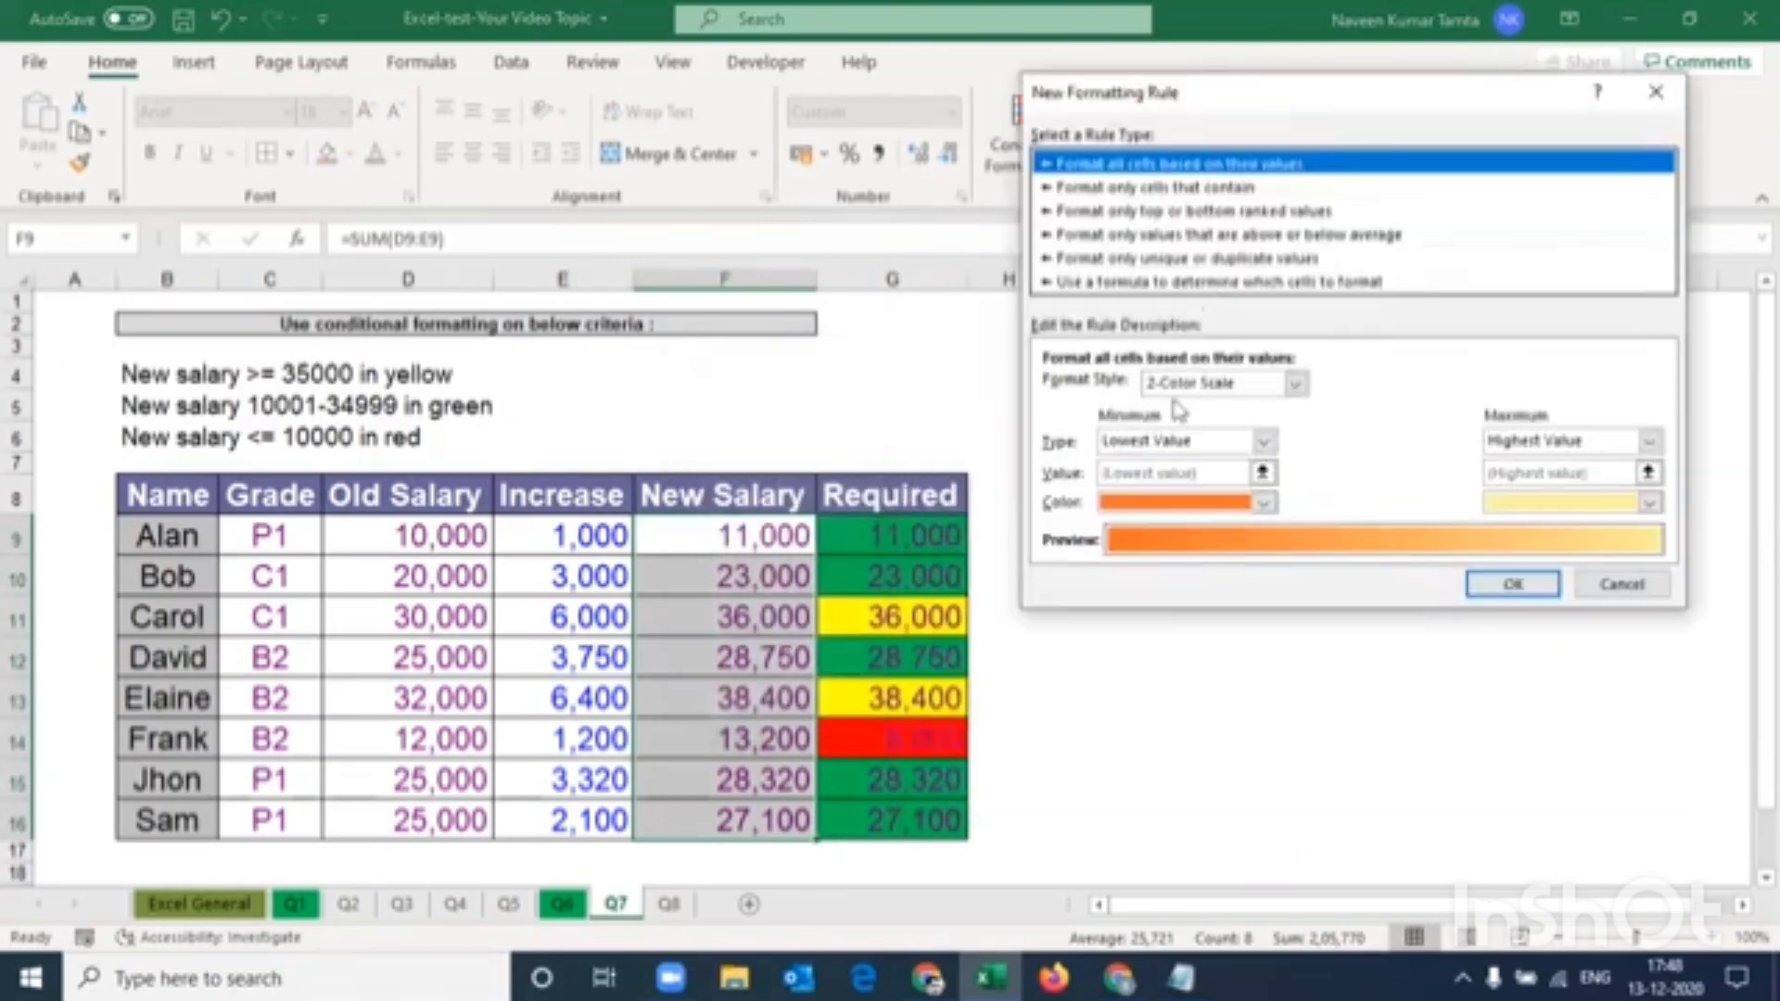
left_click(1173, 188)
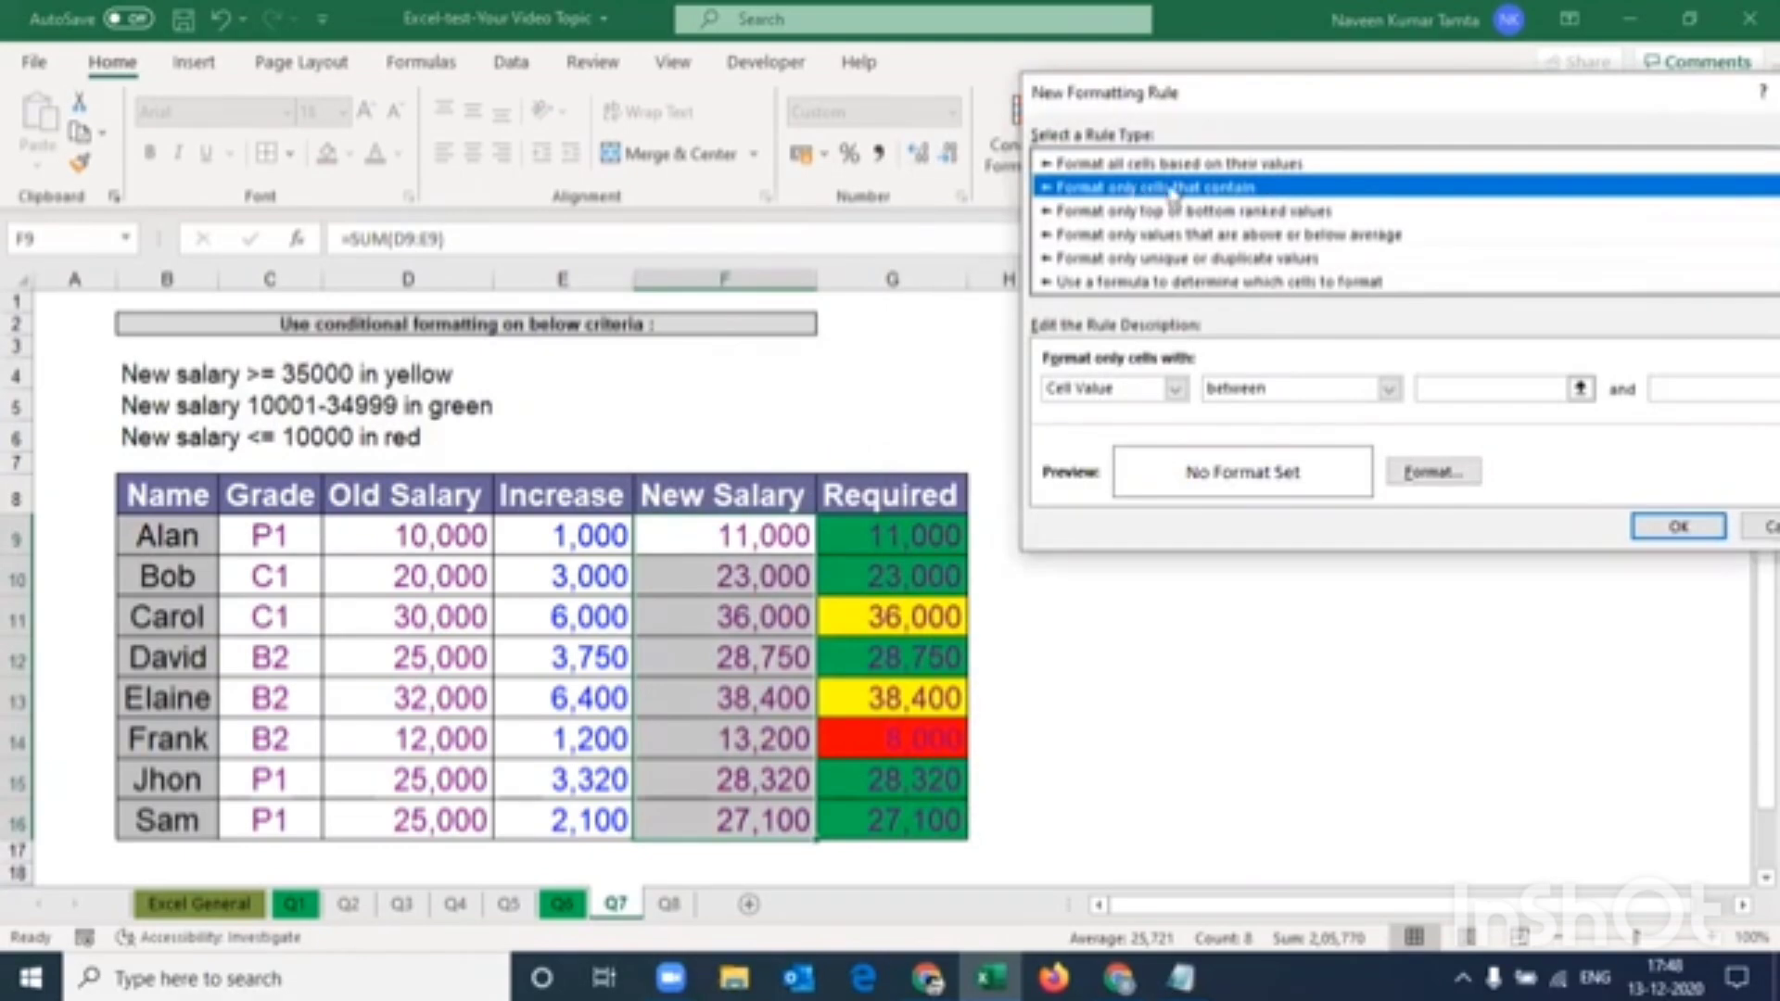
left_click(1256, 390)
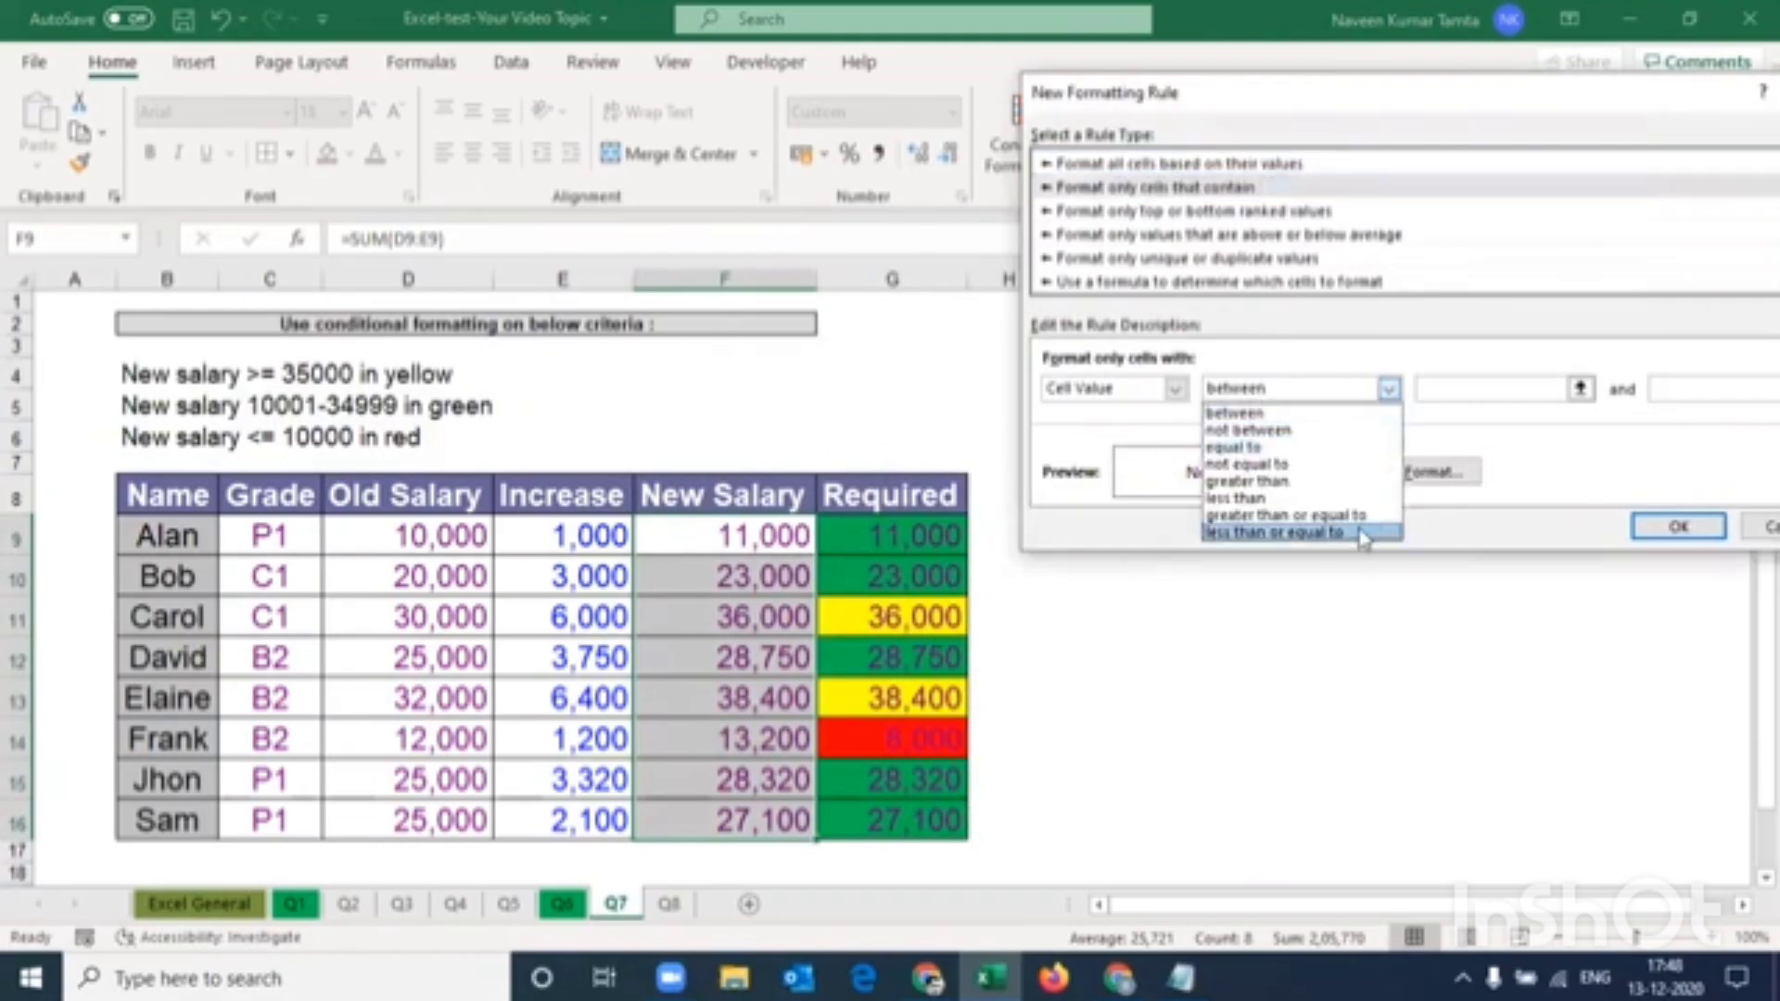
left_click(1287, 516)
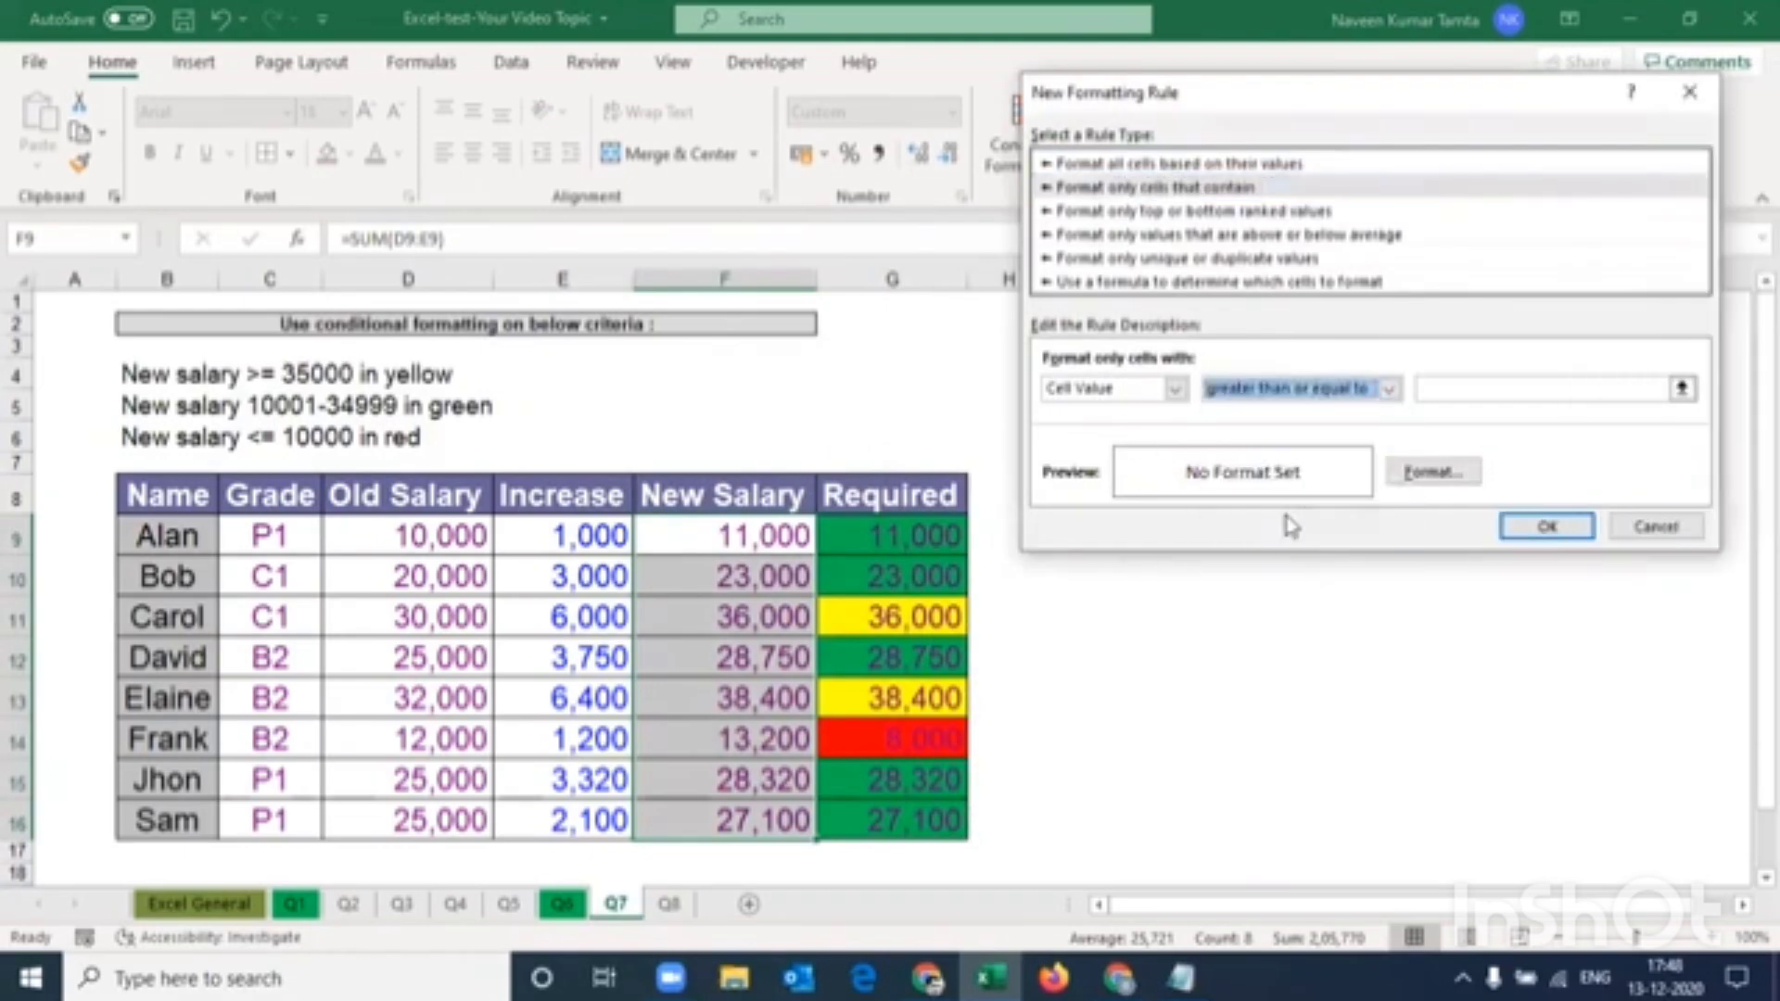
left_click(1443, 392)
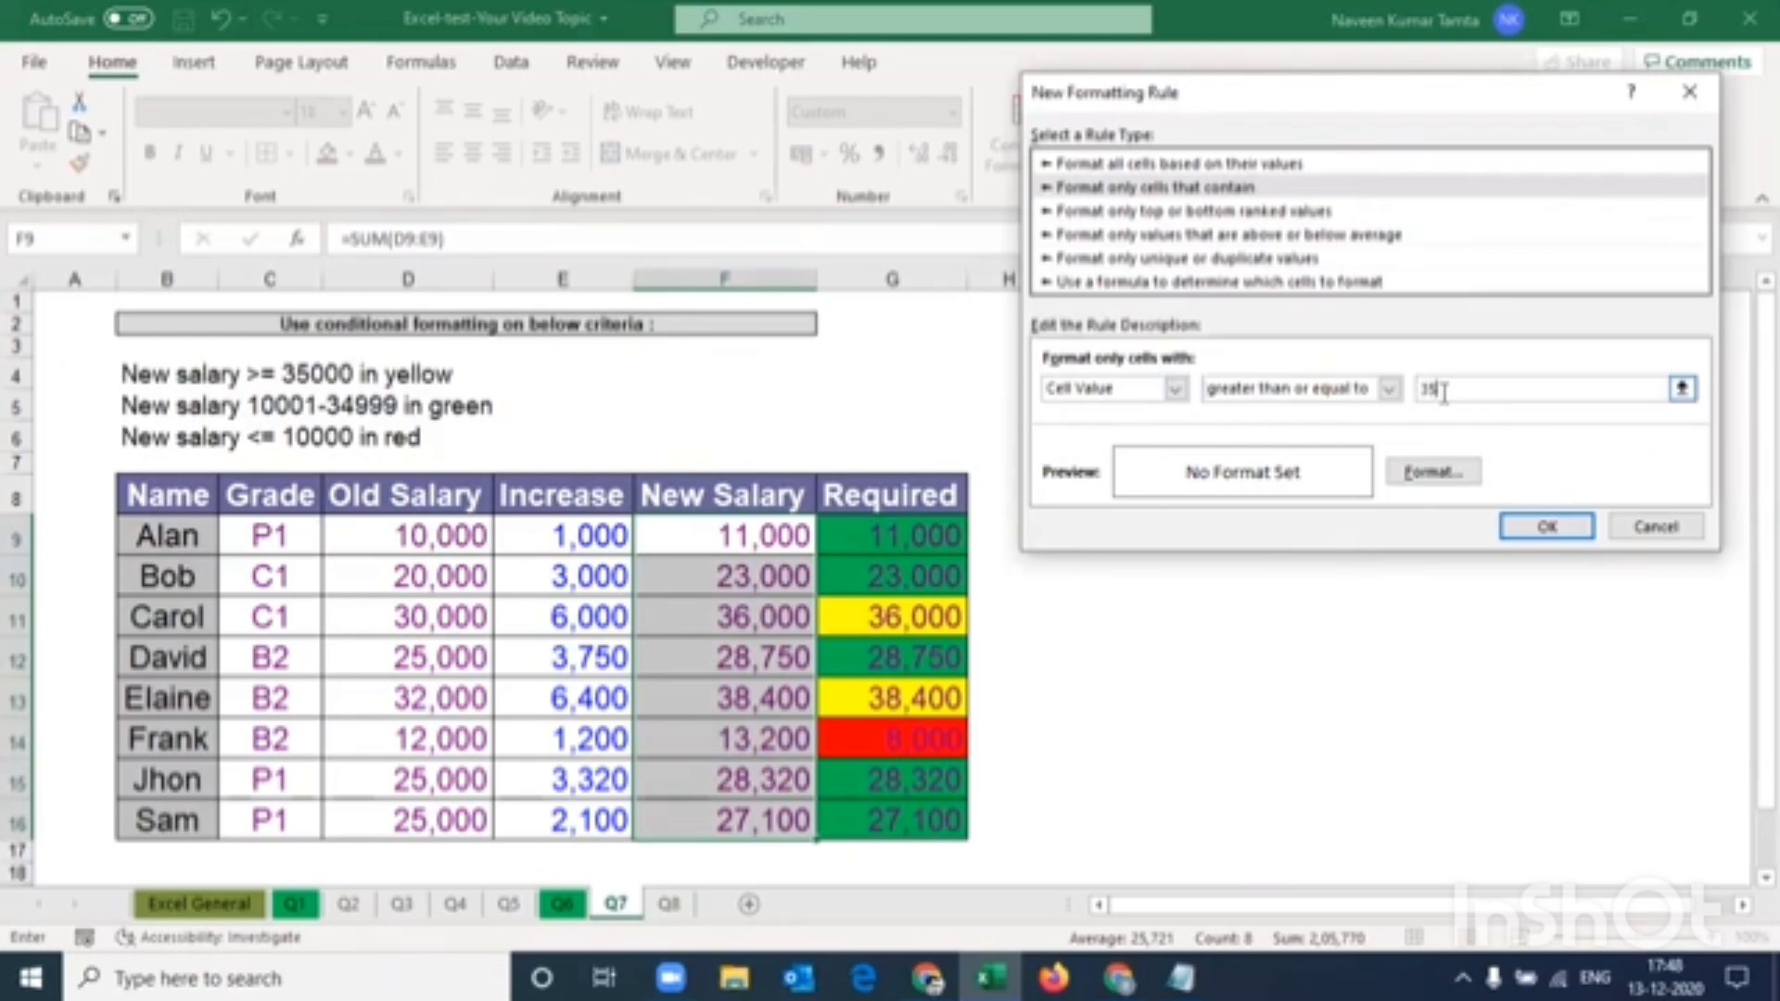
type("35000")
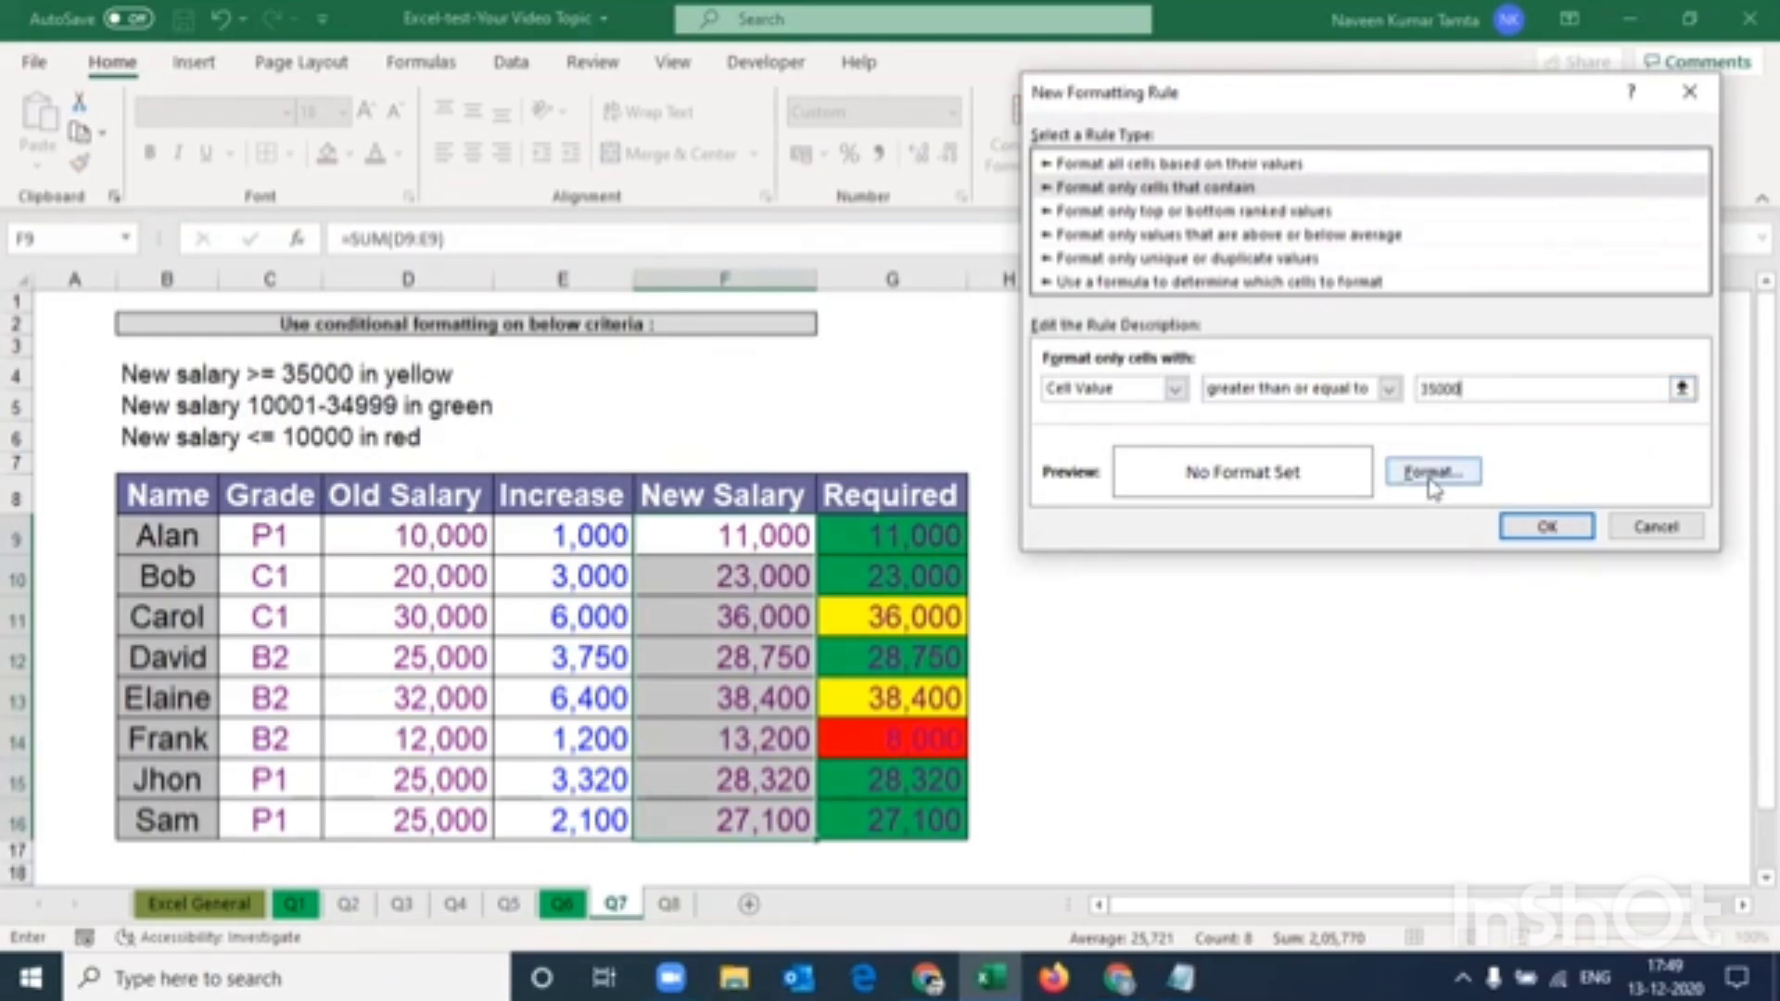
Give the rule a yellow fill and add it to the rules for F9:F16
left_click(1434, 475)
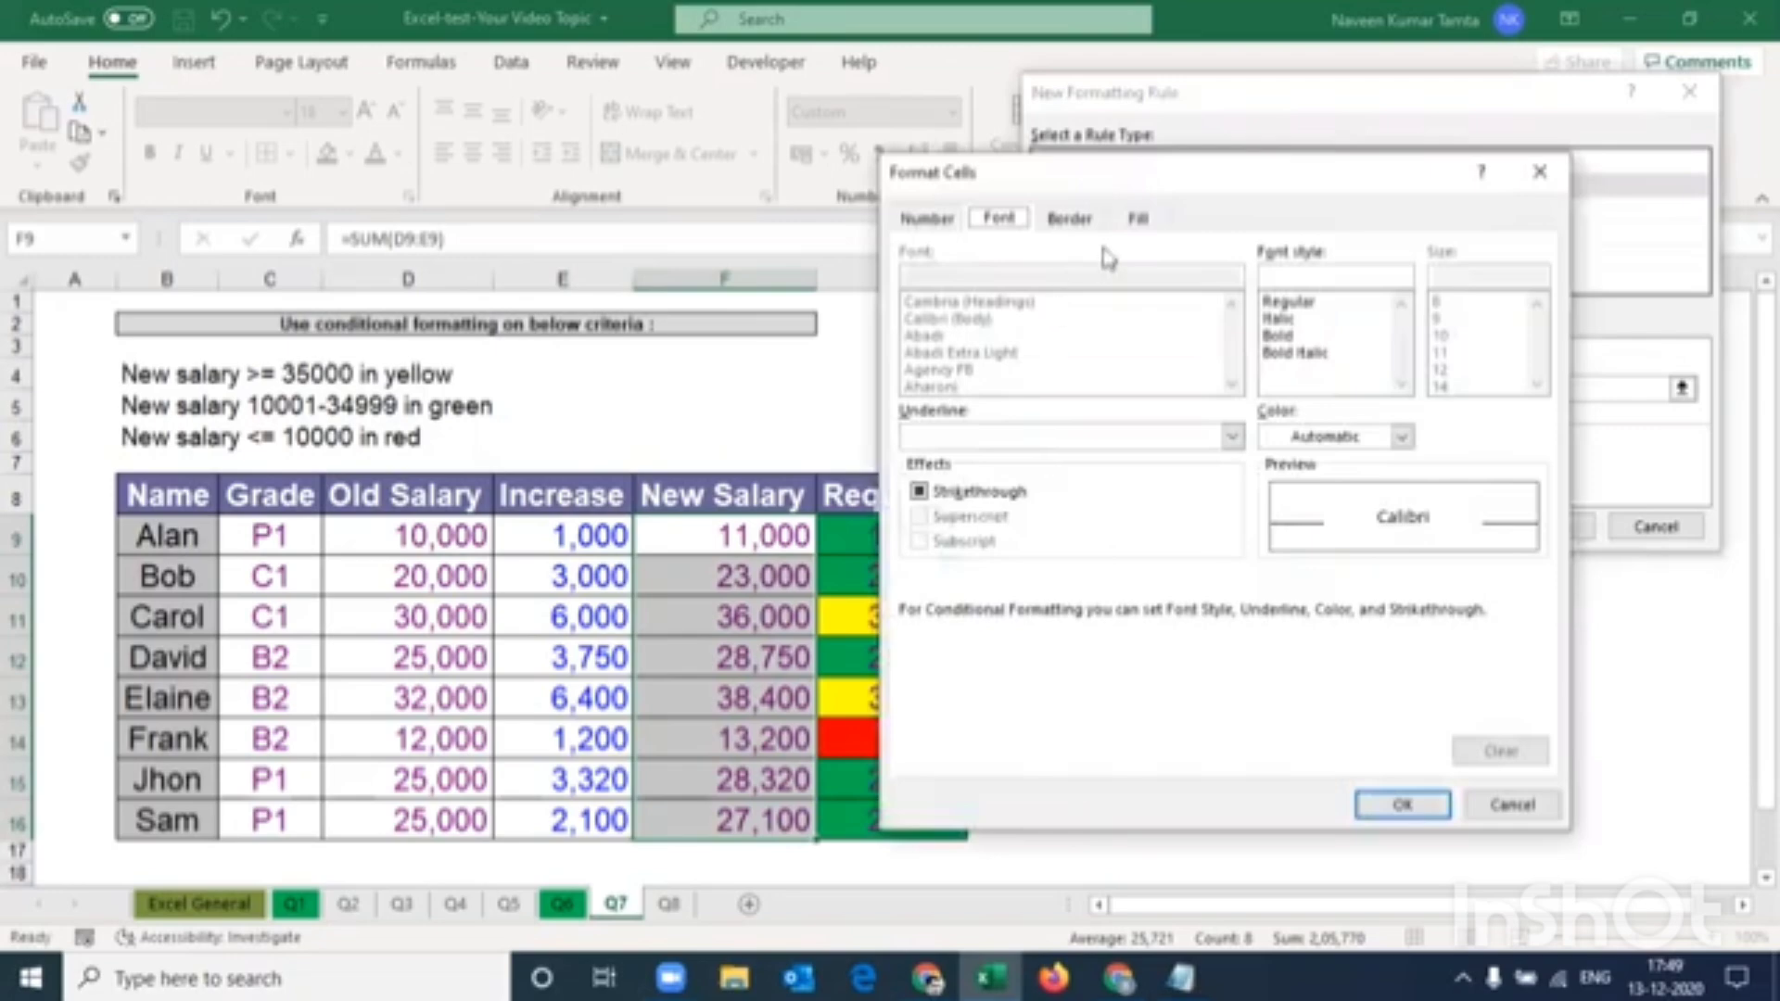
left_click(1140, 219)
left_click(998, 477)
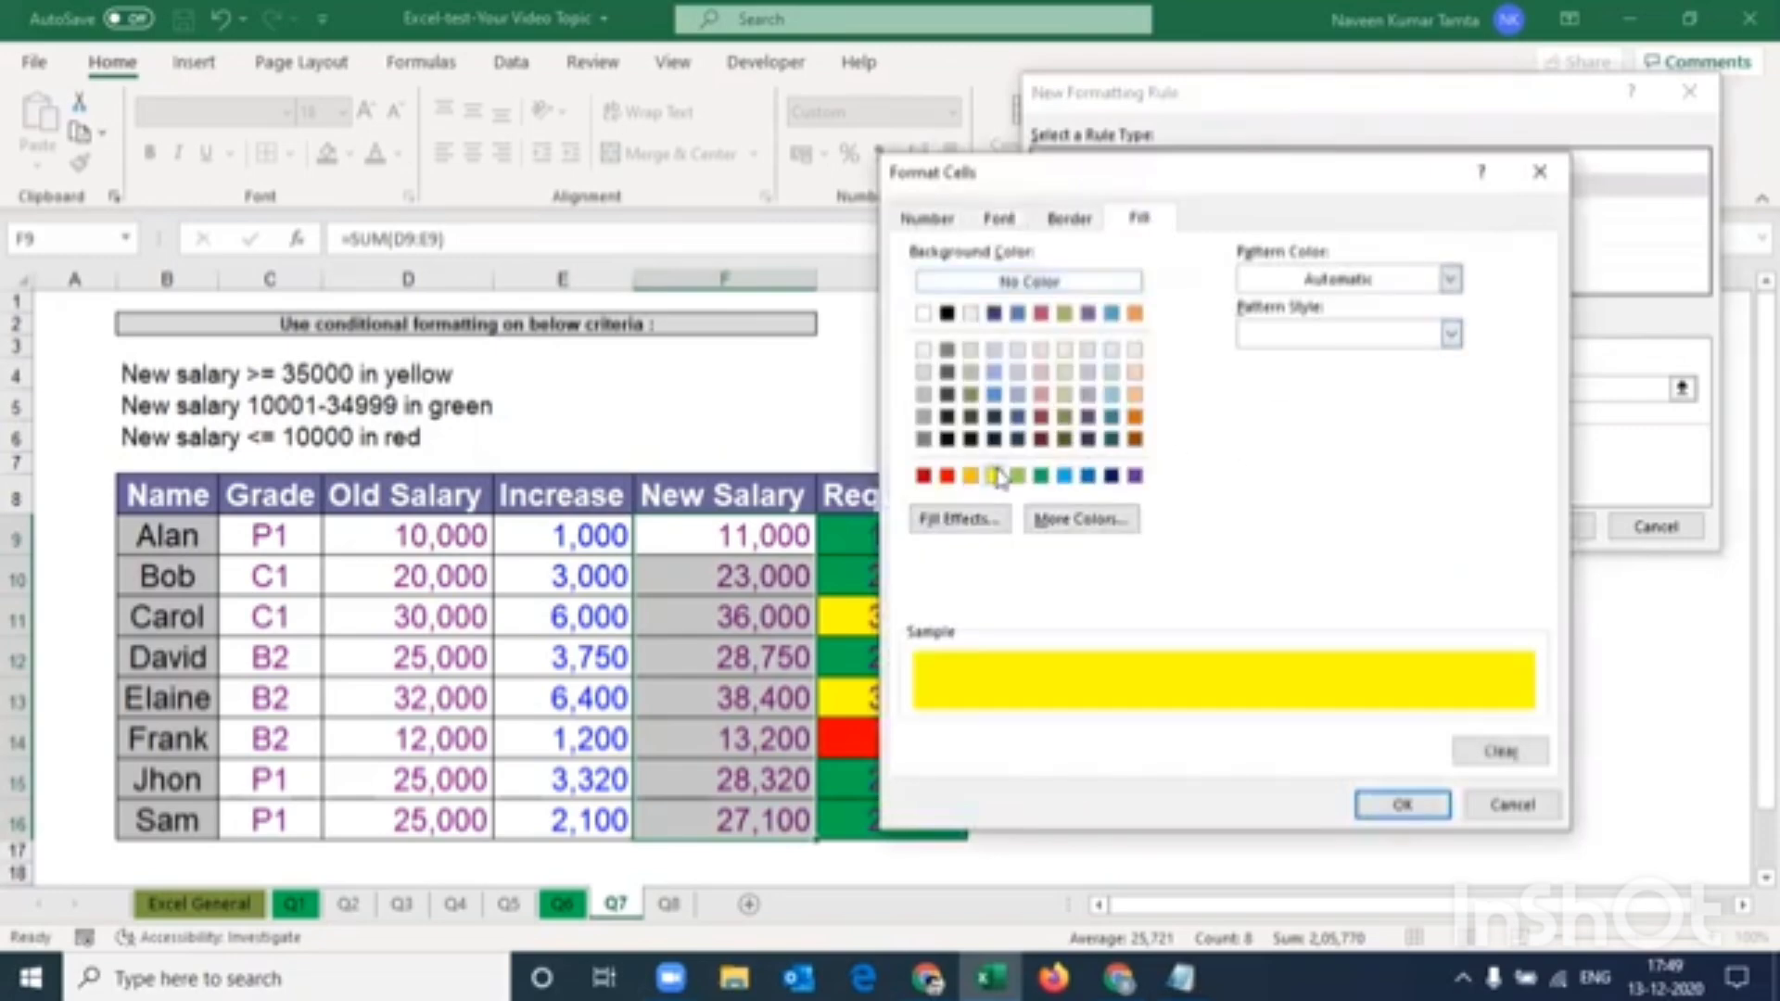
left_click(1390, 805)
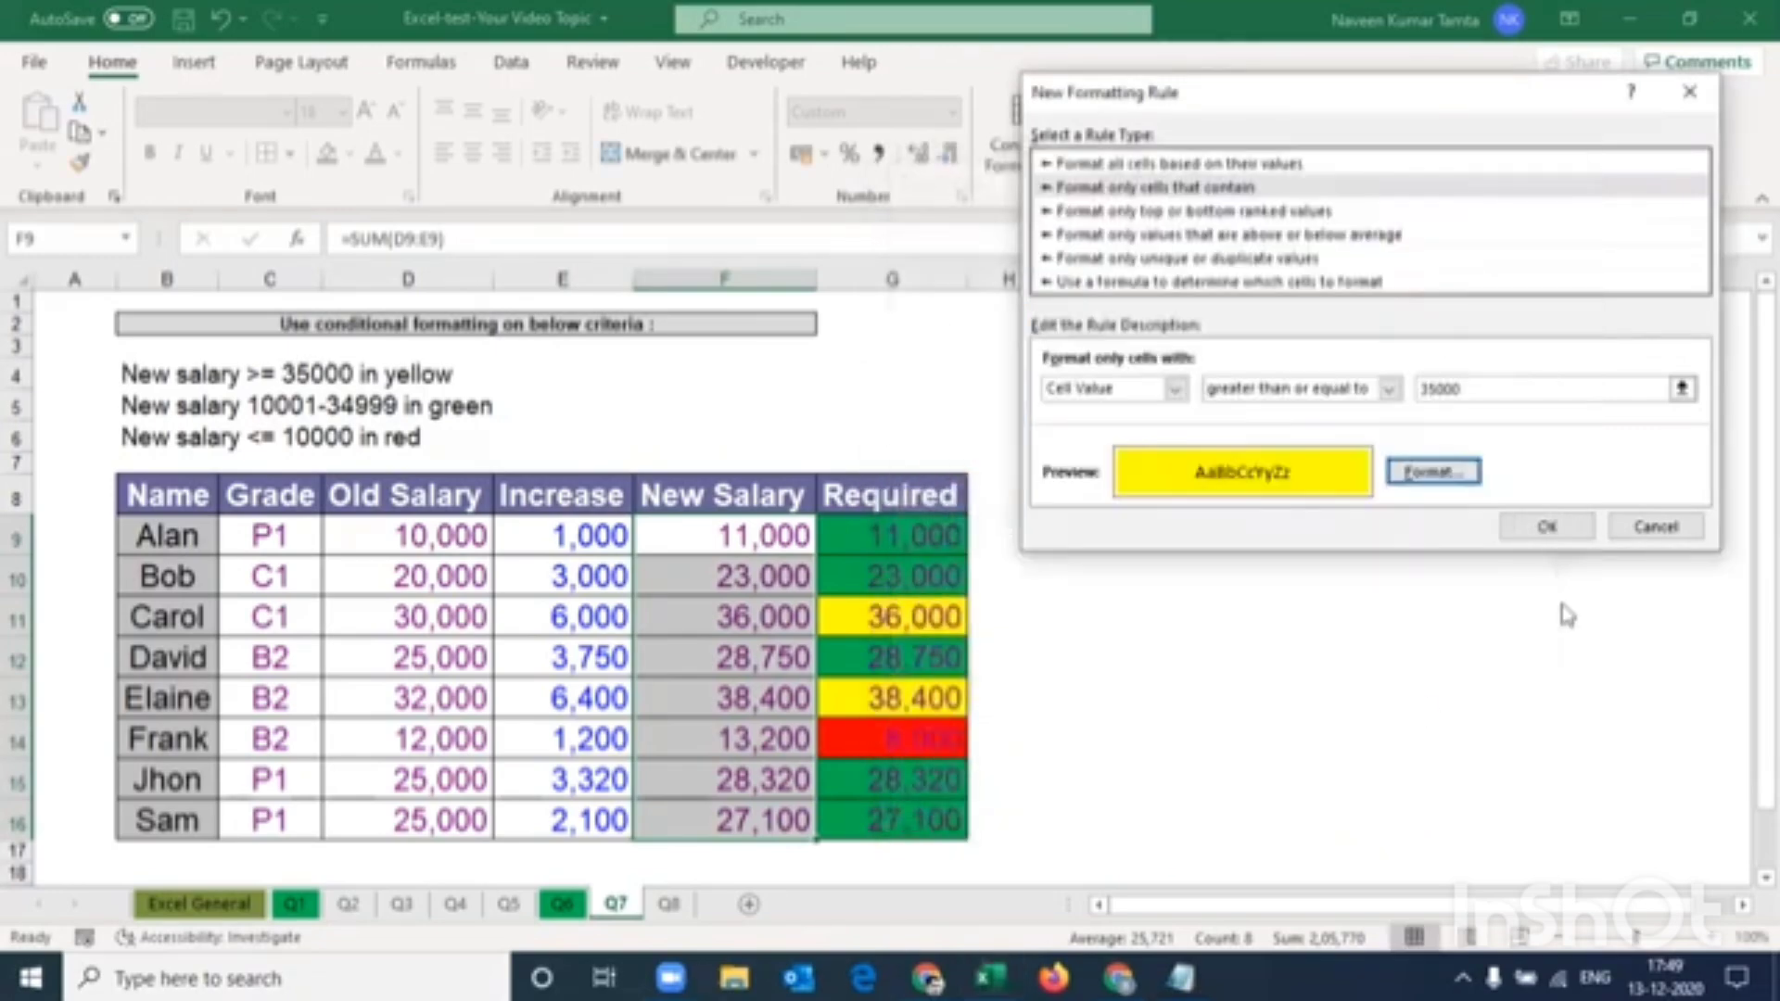
left_click(1550, 531)
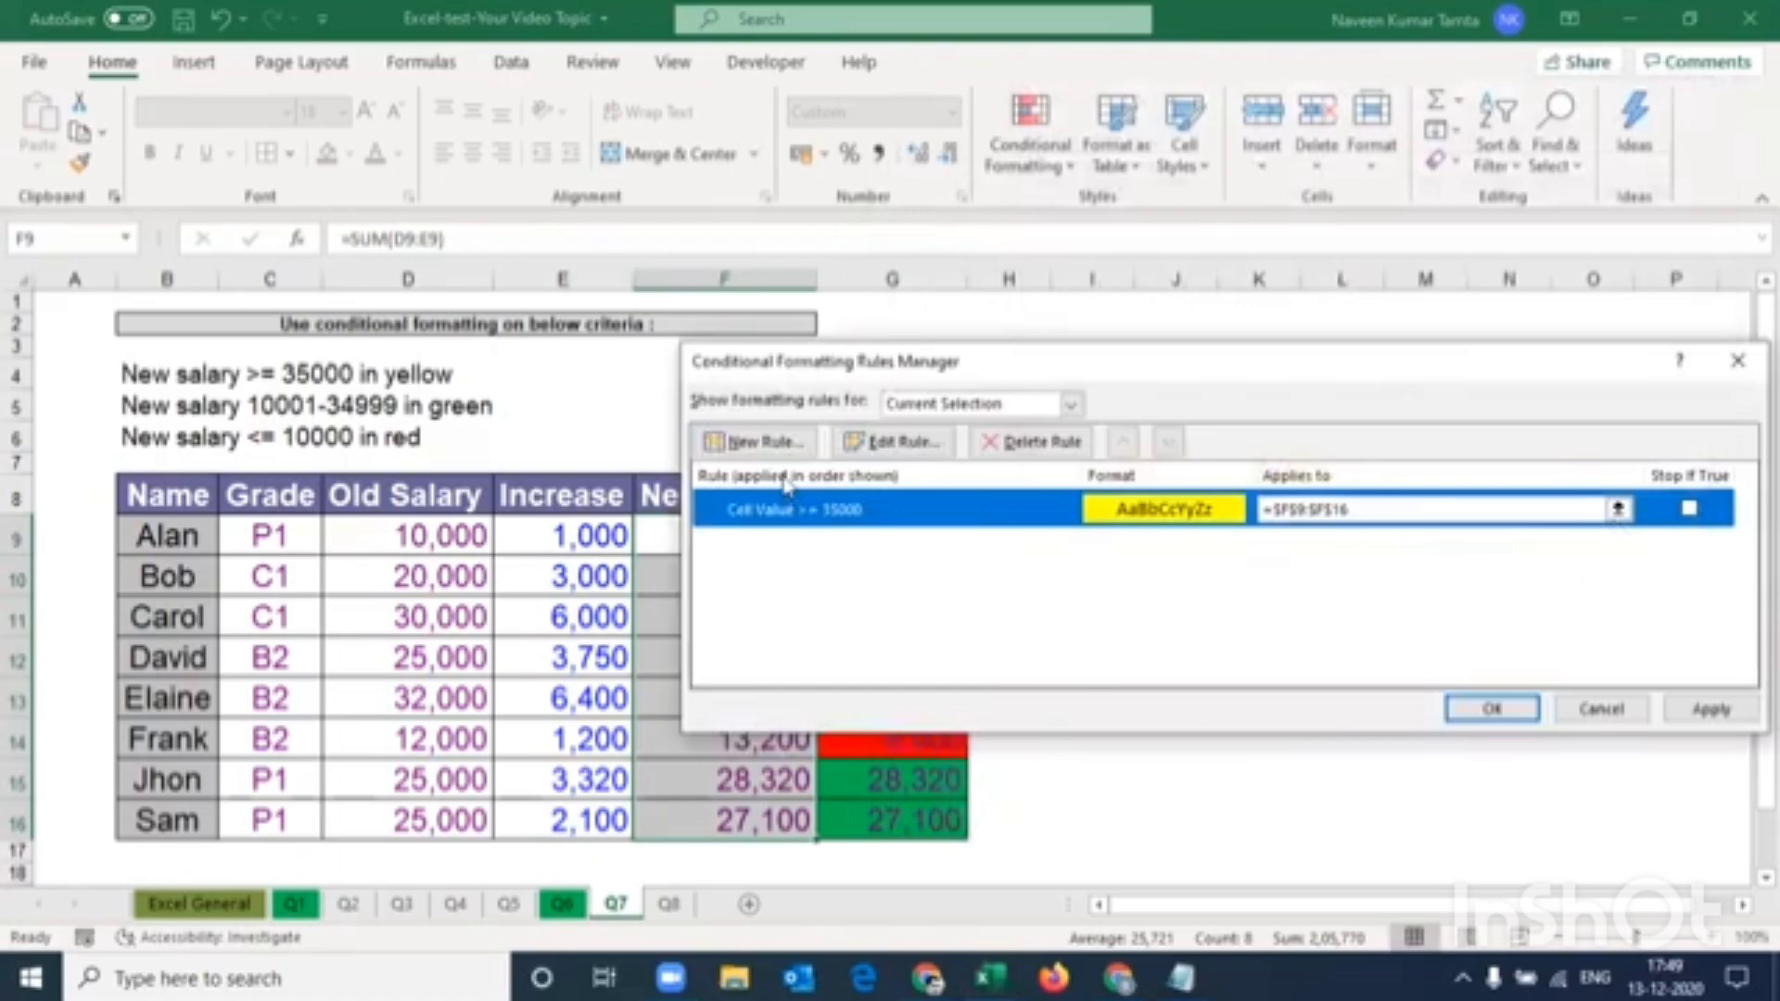
Create another rule that formats only cells whose value is between 10001 and 34999
left_click(777, 448)
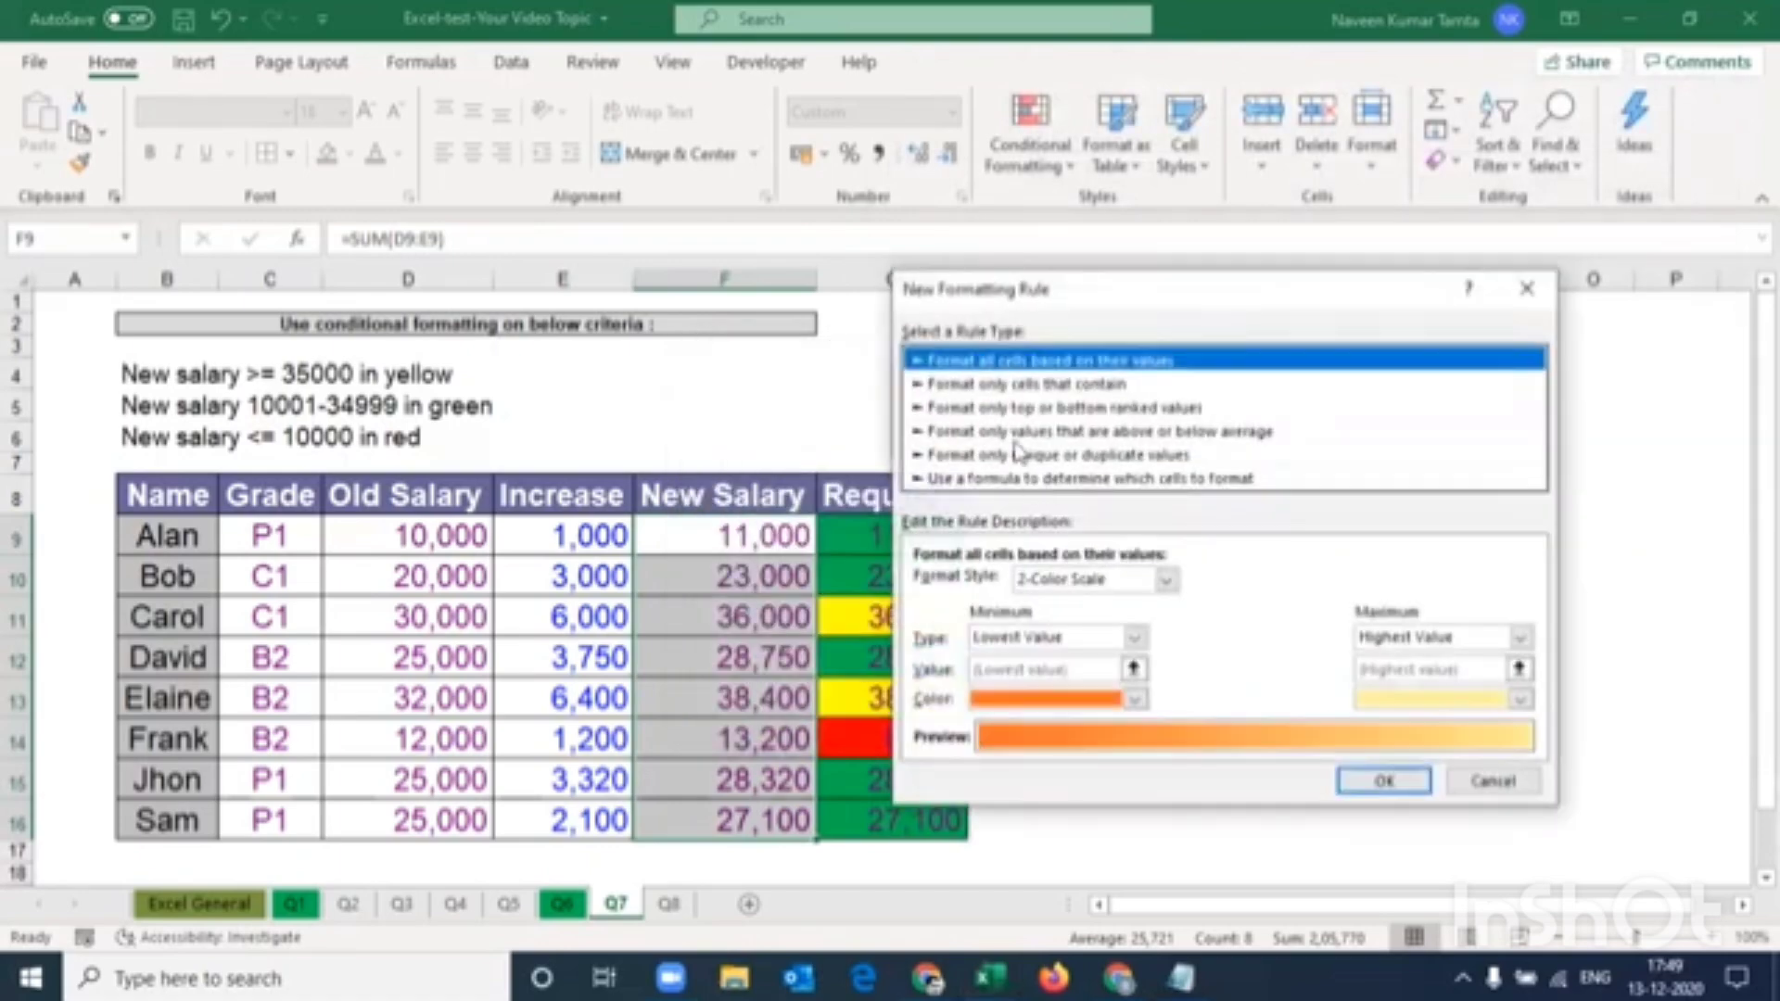
left_click(1017, 385)
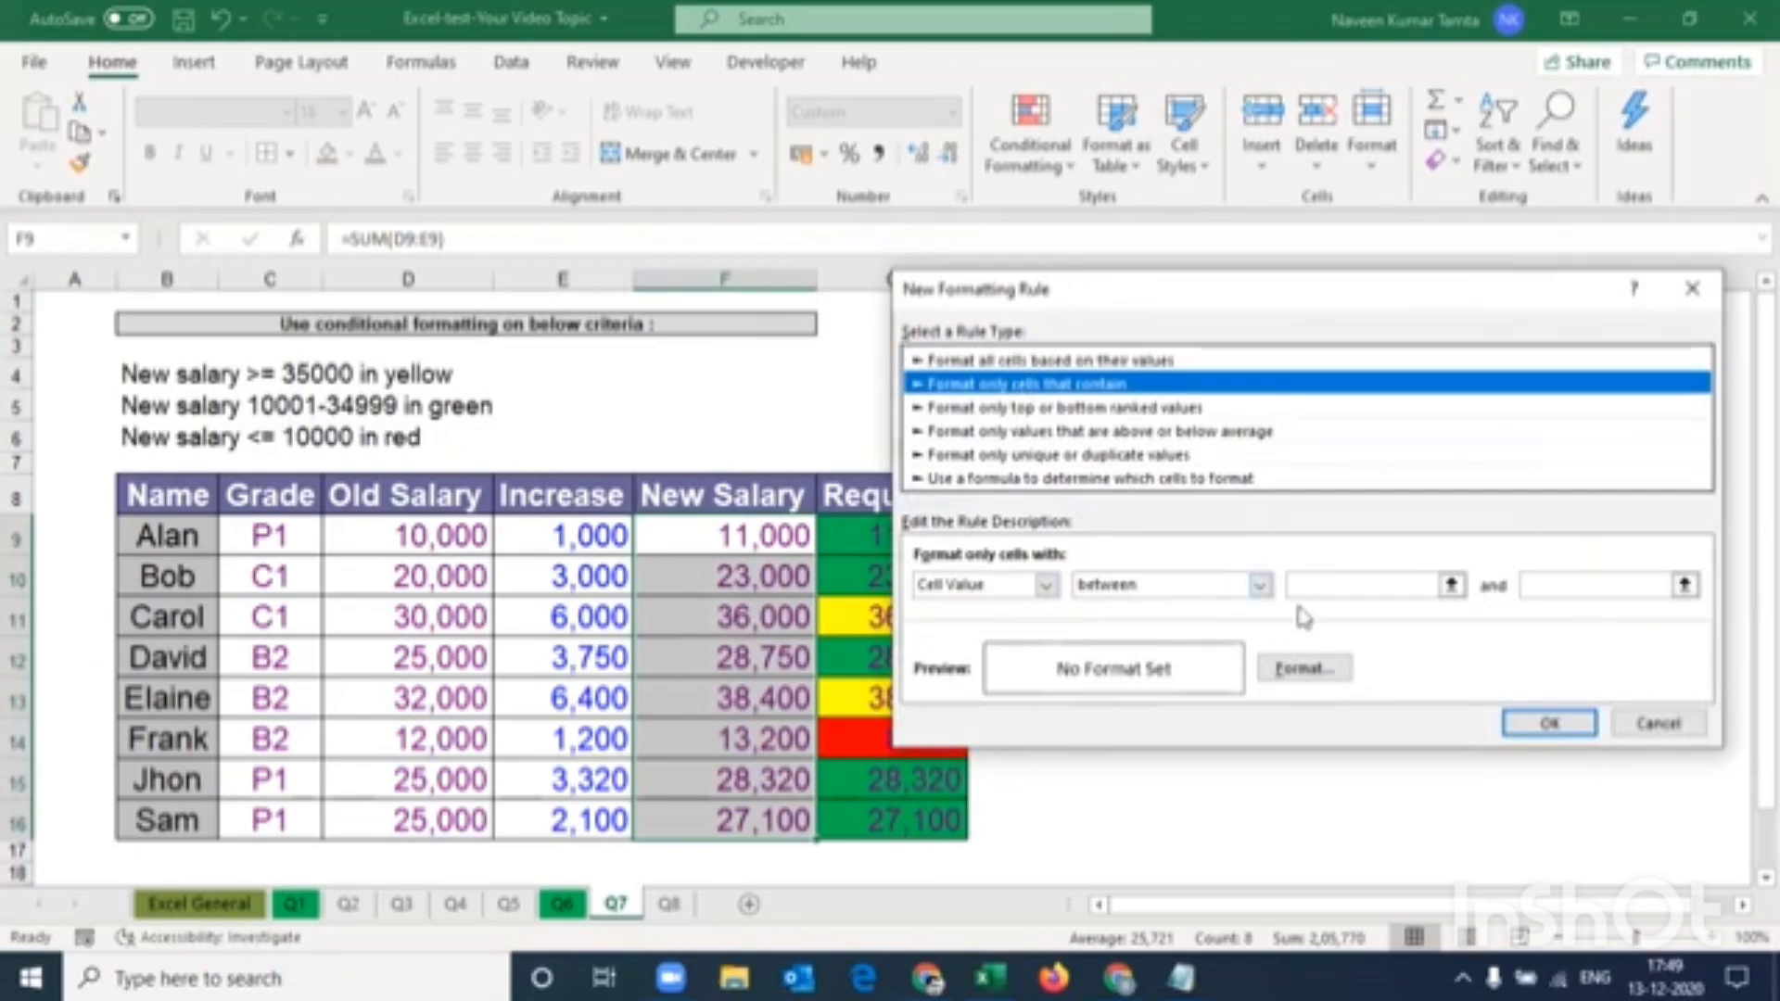
left_click(1316, 584)
type("10")
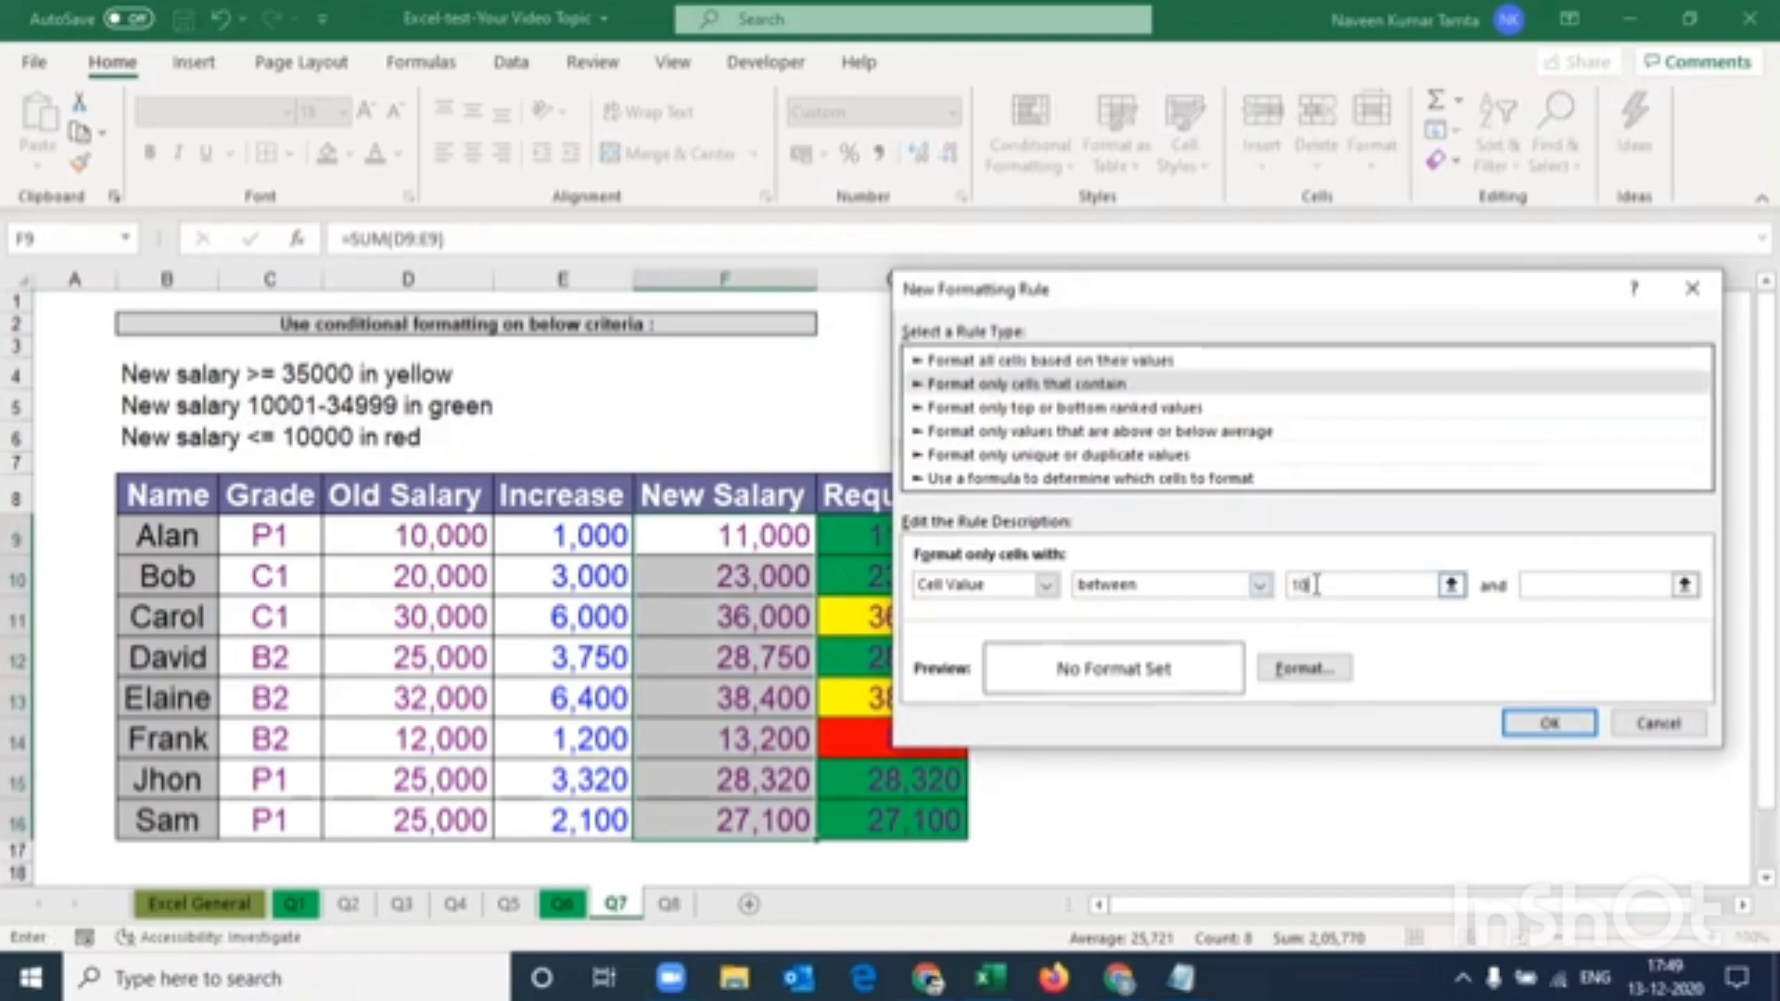
type("0")
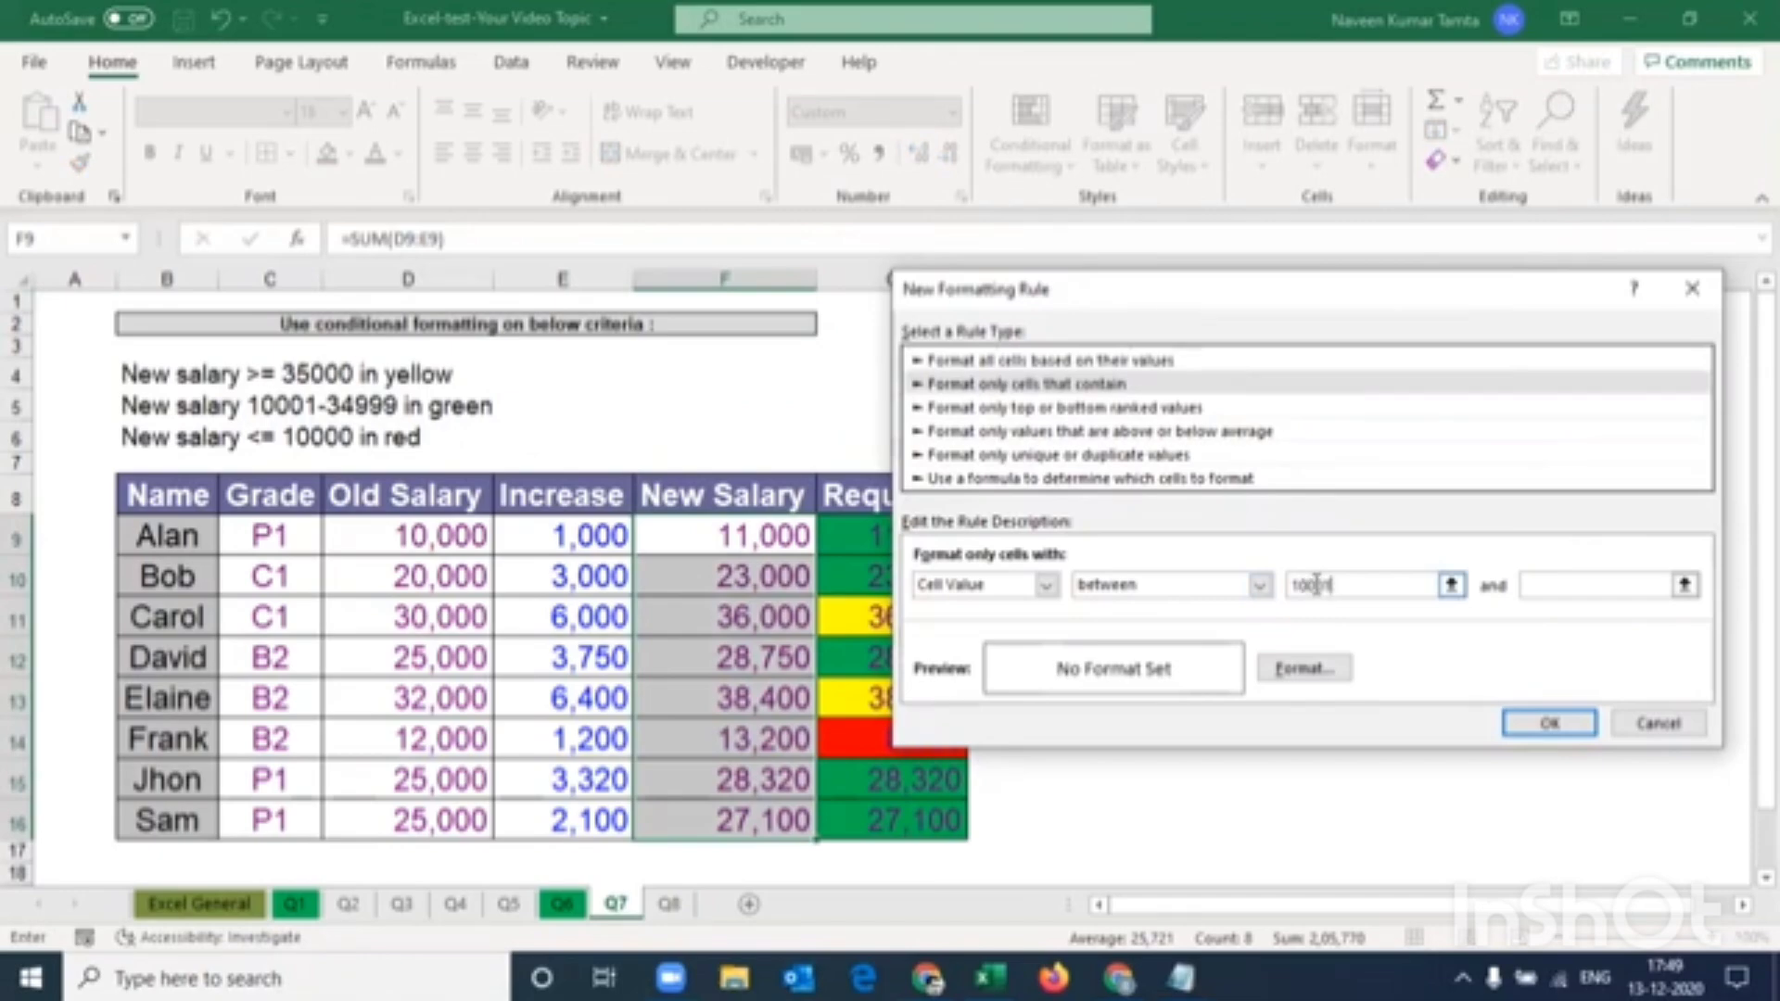
type("01")
left_click(1587, 586)
type("999")
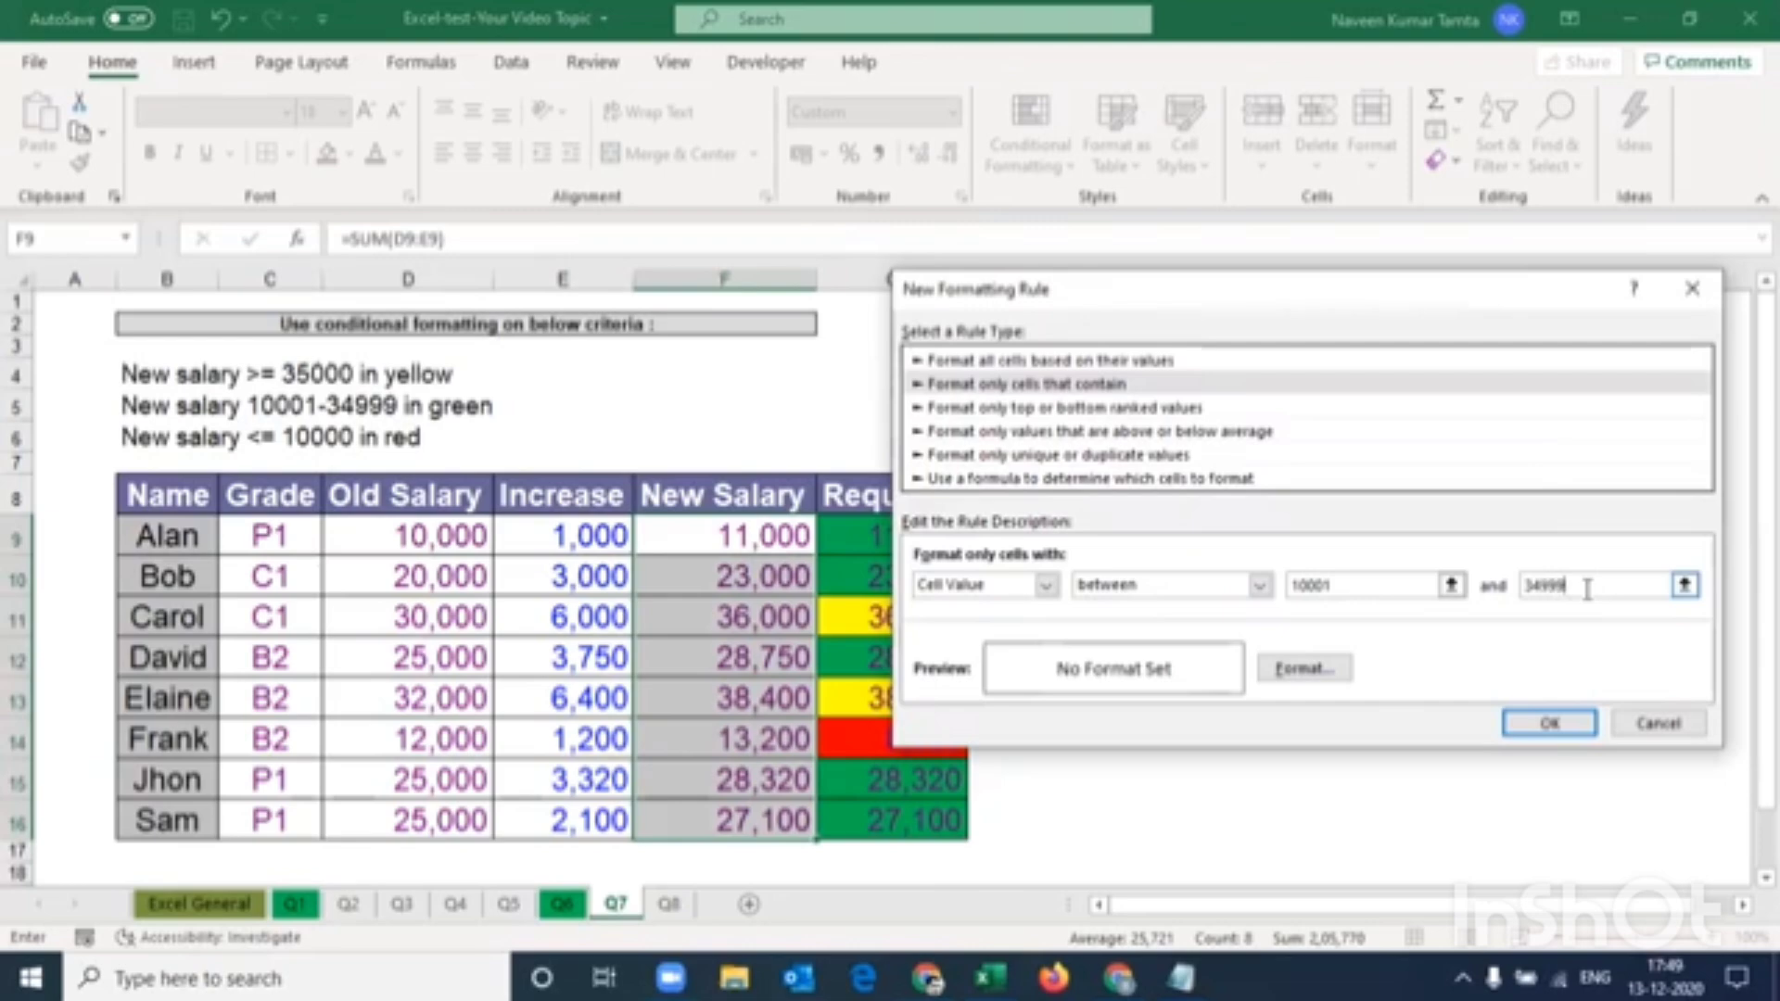
Give the 10001–34999 rule a green fill and add it to the rules for F9:F16
left_click(1305, 669)
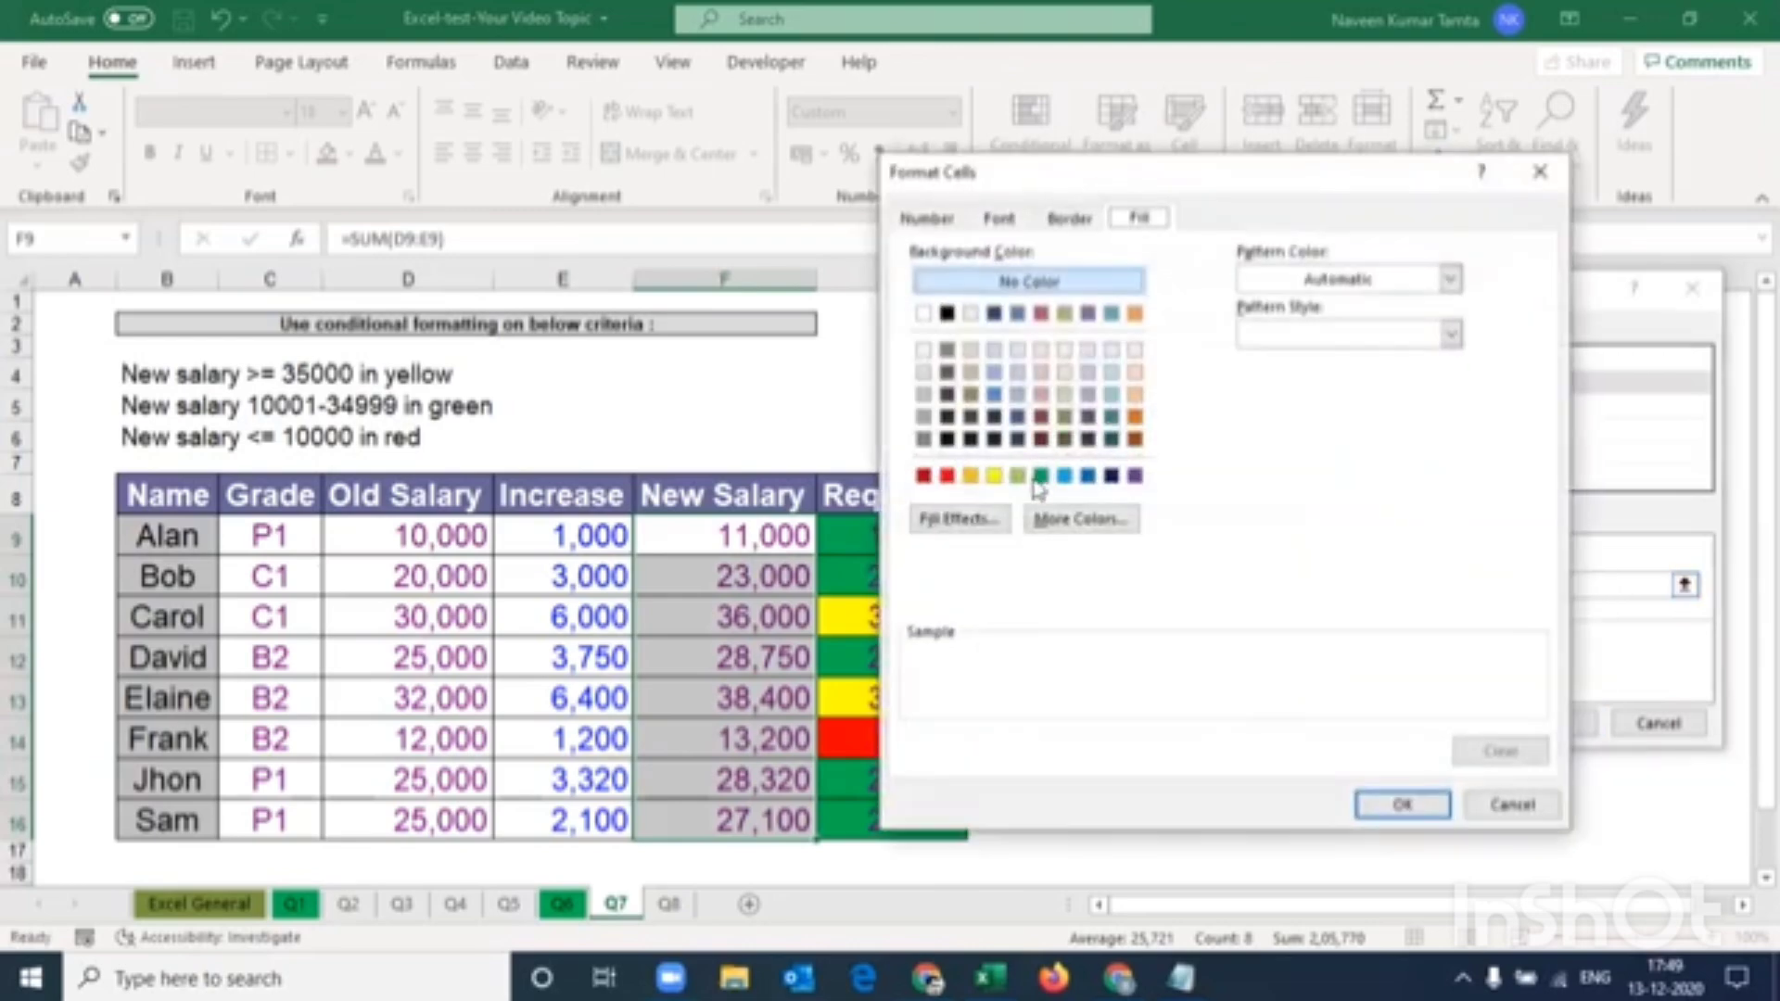
left_click(1039, 477)
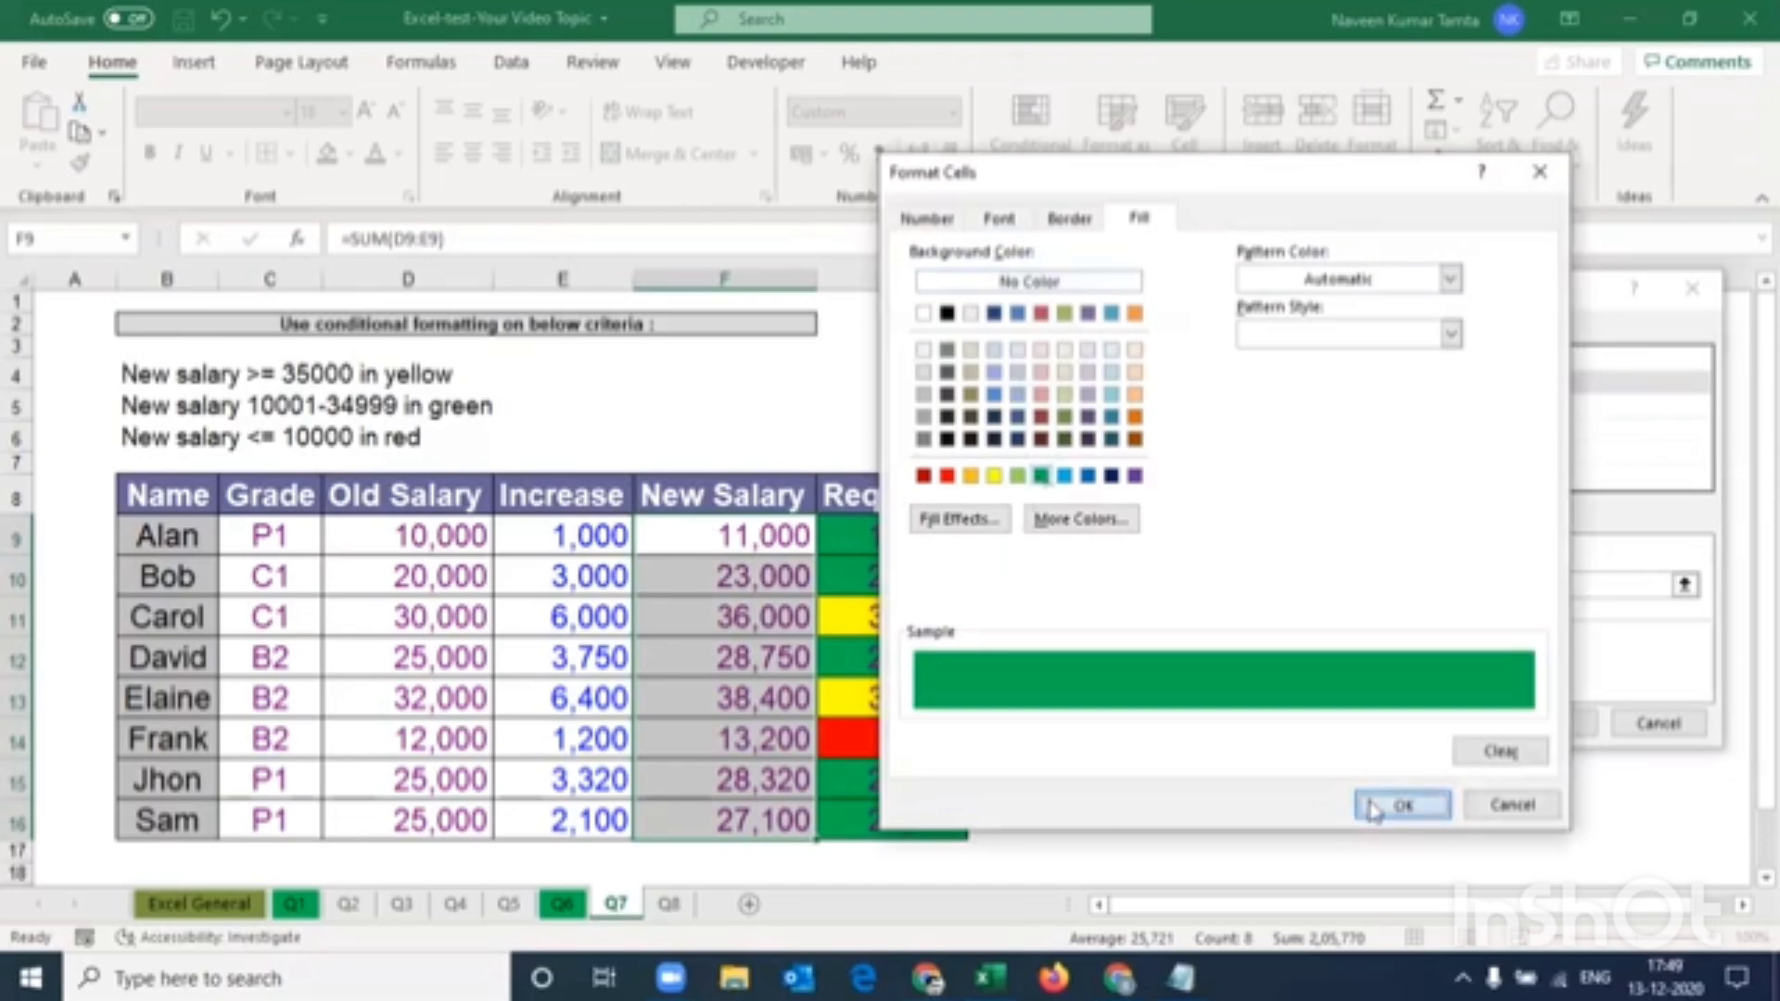
left_click(1402, 804)
left_click(1553, 722)
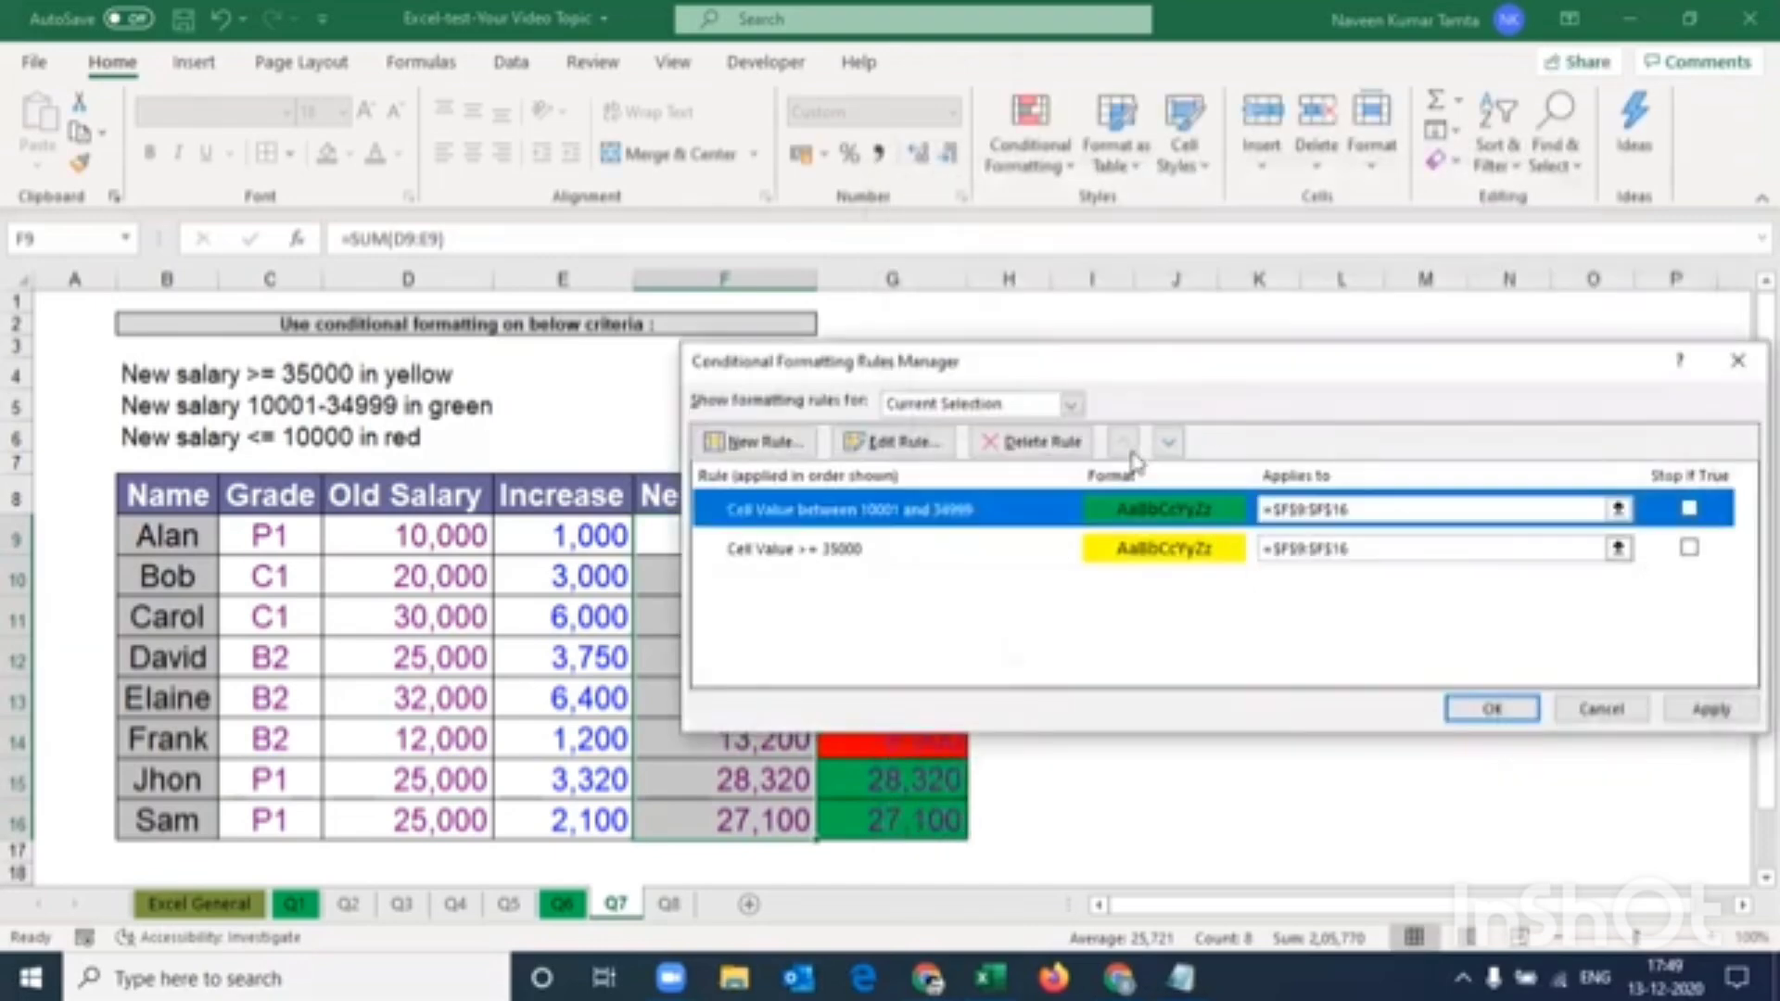
Create a third rule that formats only cells whose value is less than or equal to 10000
left_click(753, 441)
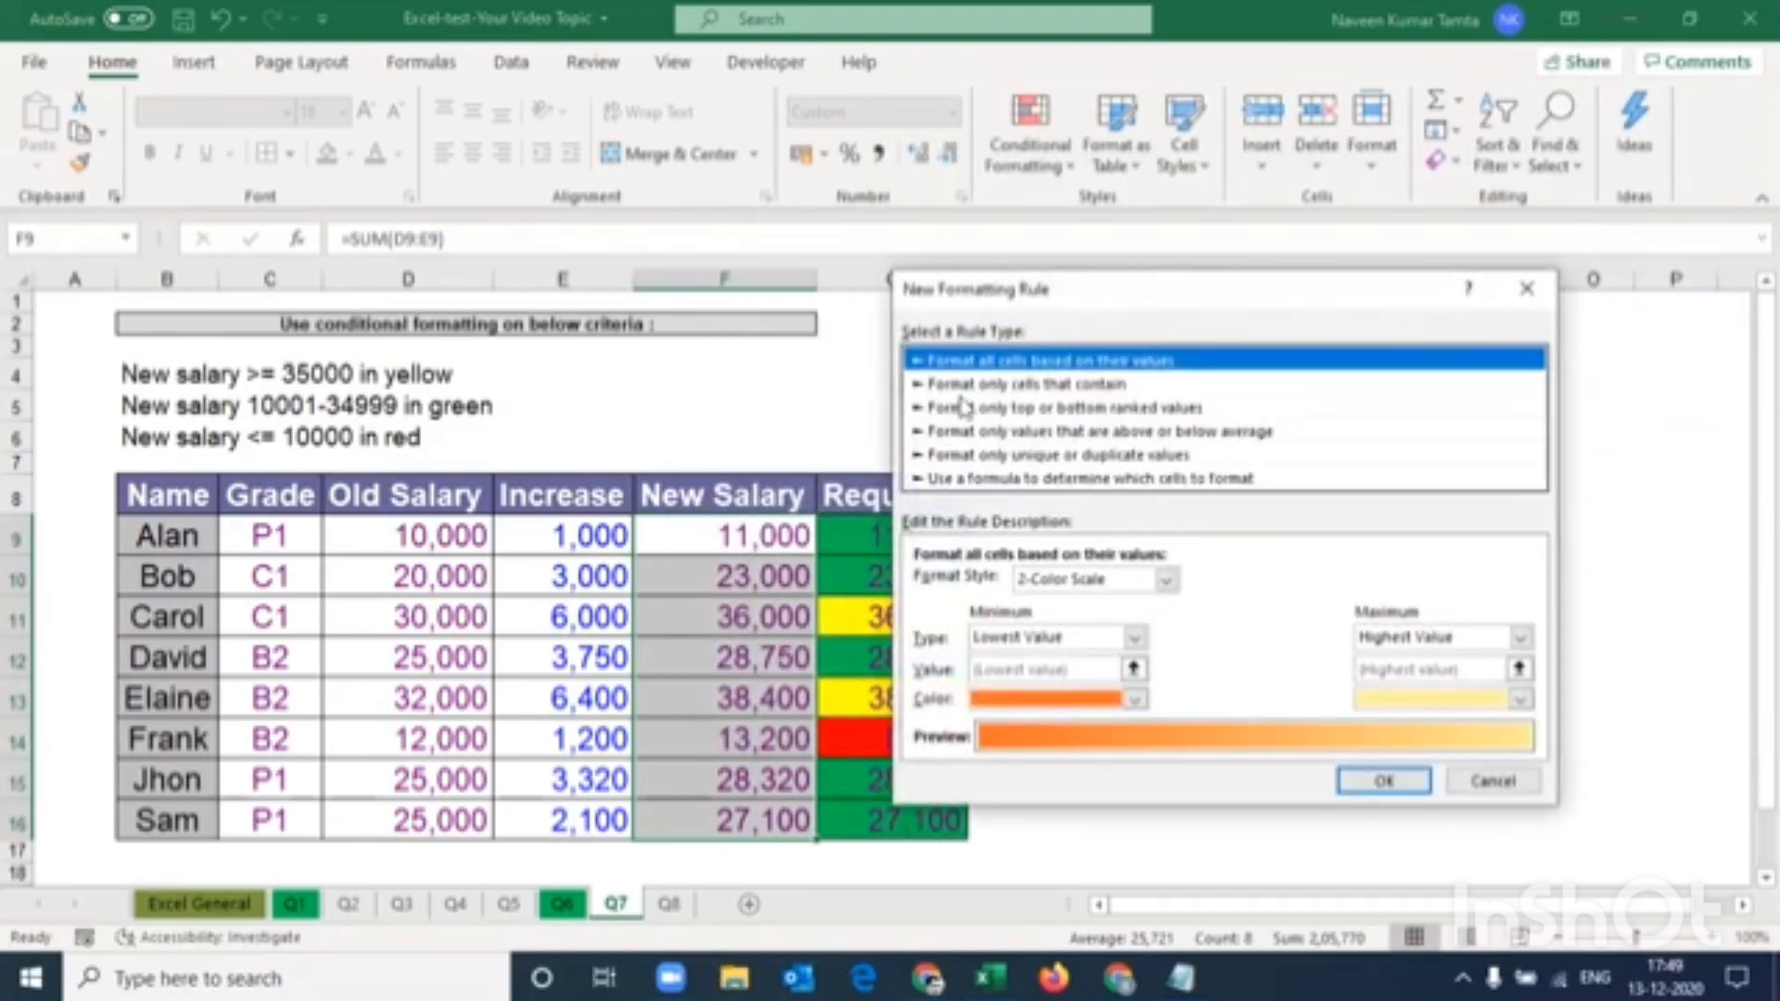
left_click(969, 384)
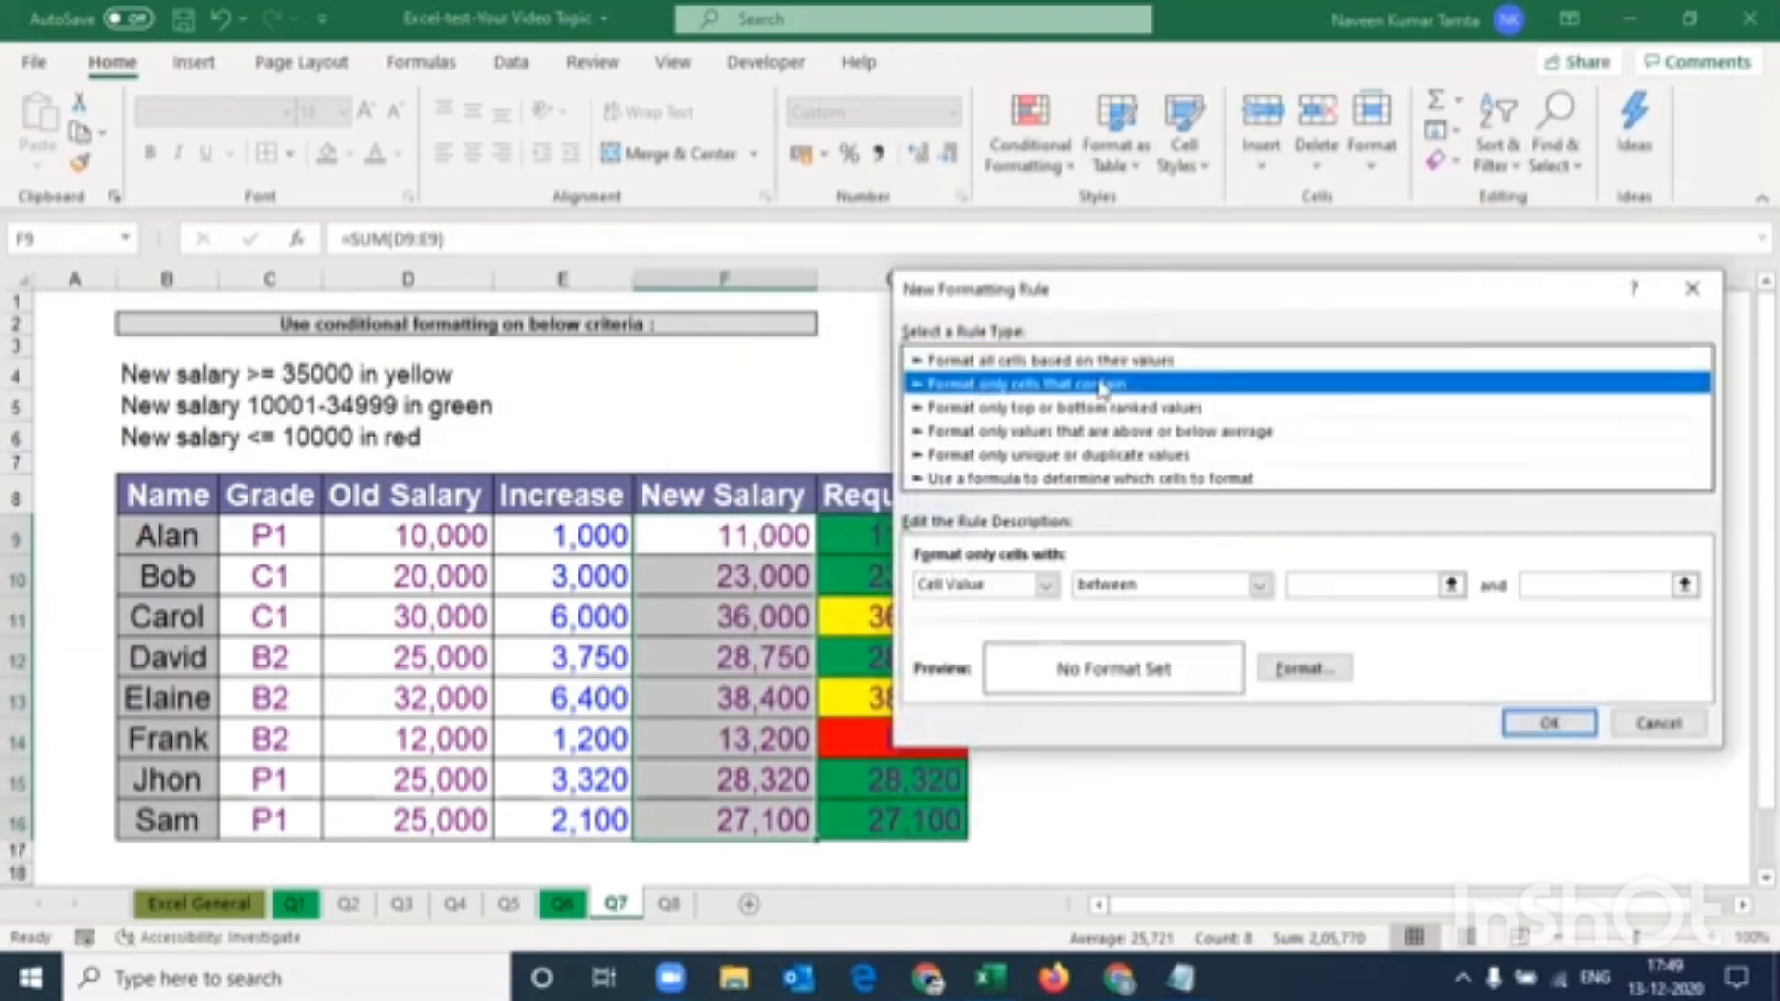
left_click(1126, 587)
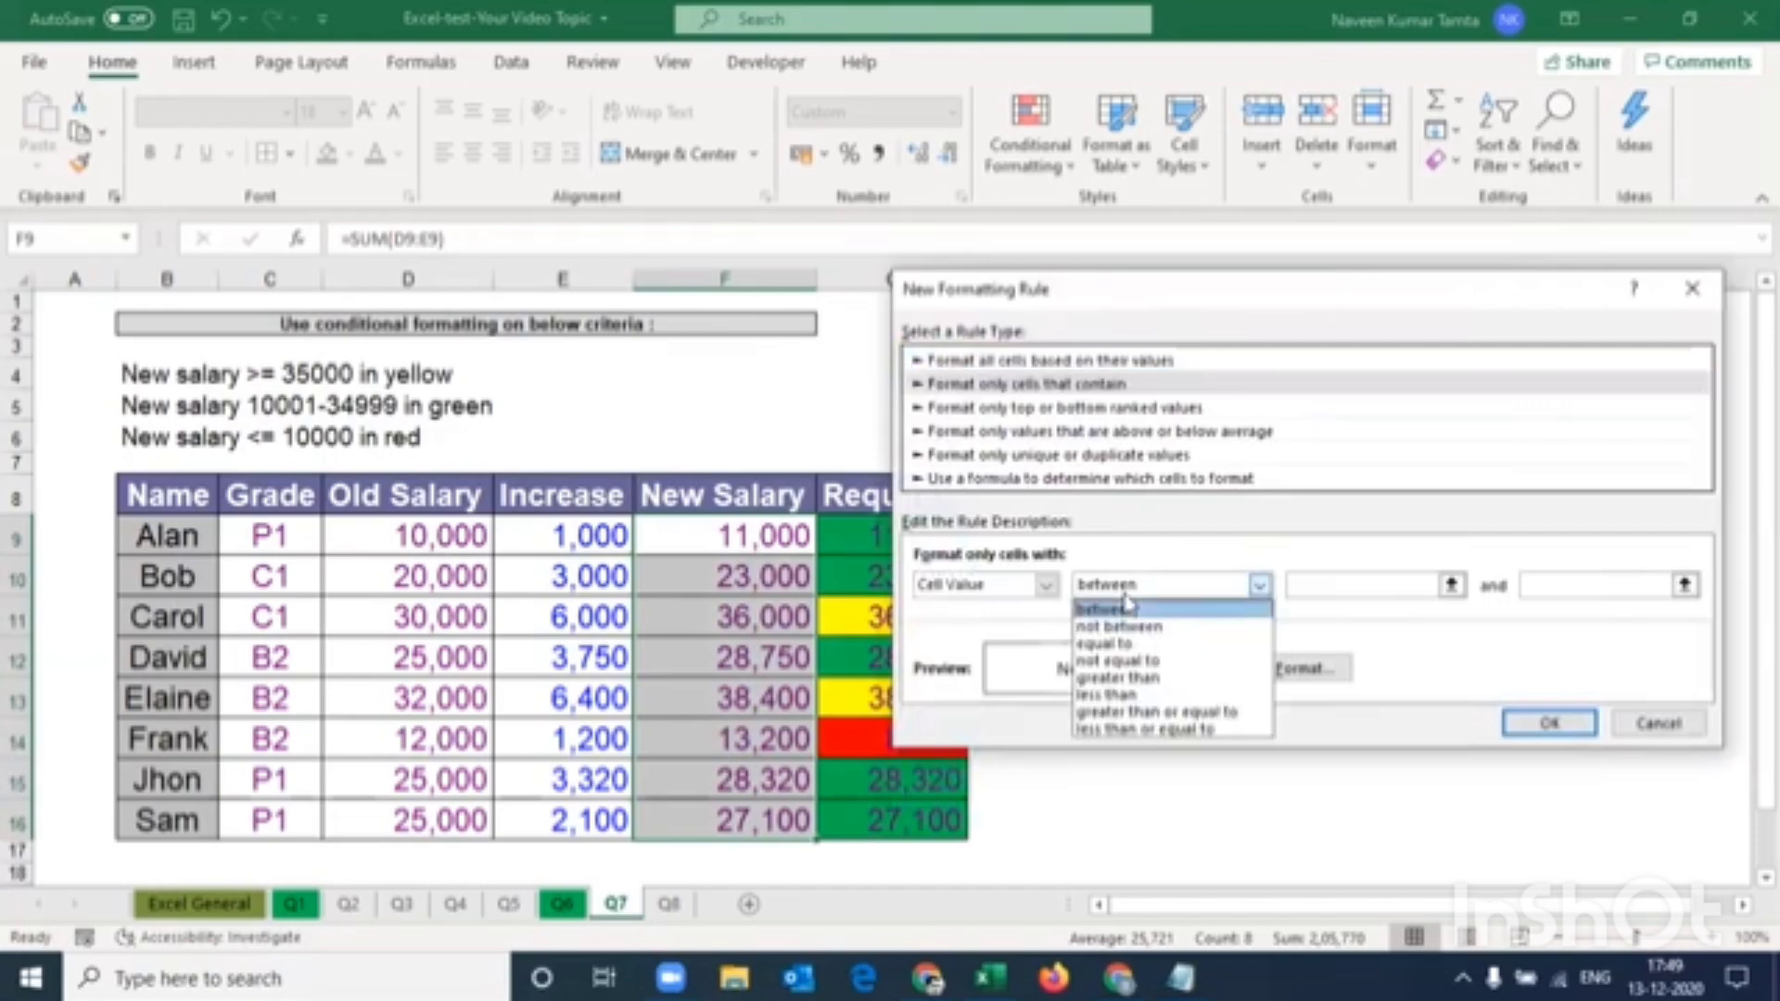
left_click(1154, 729)
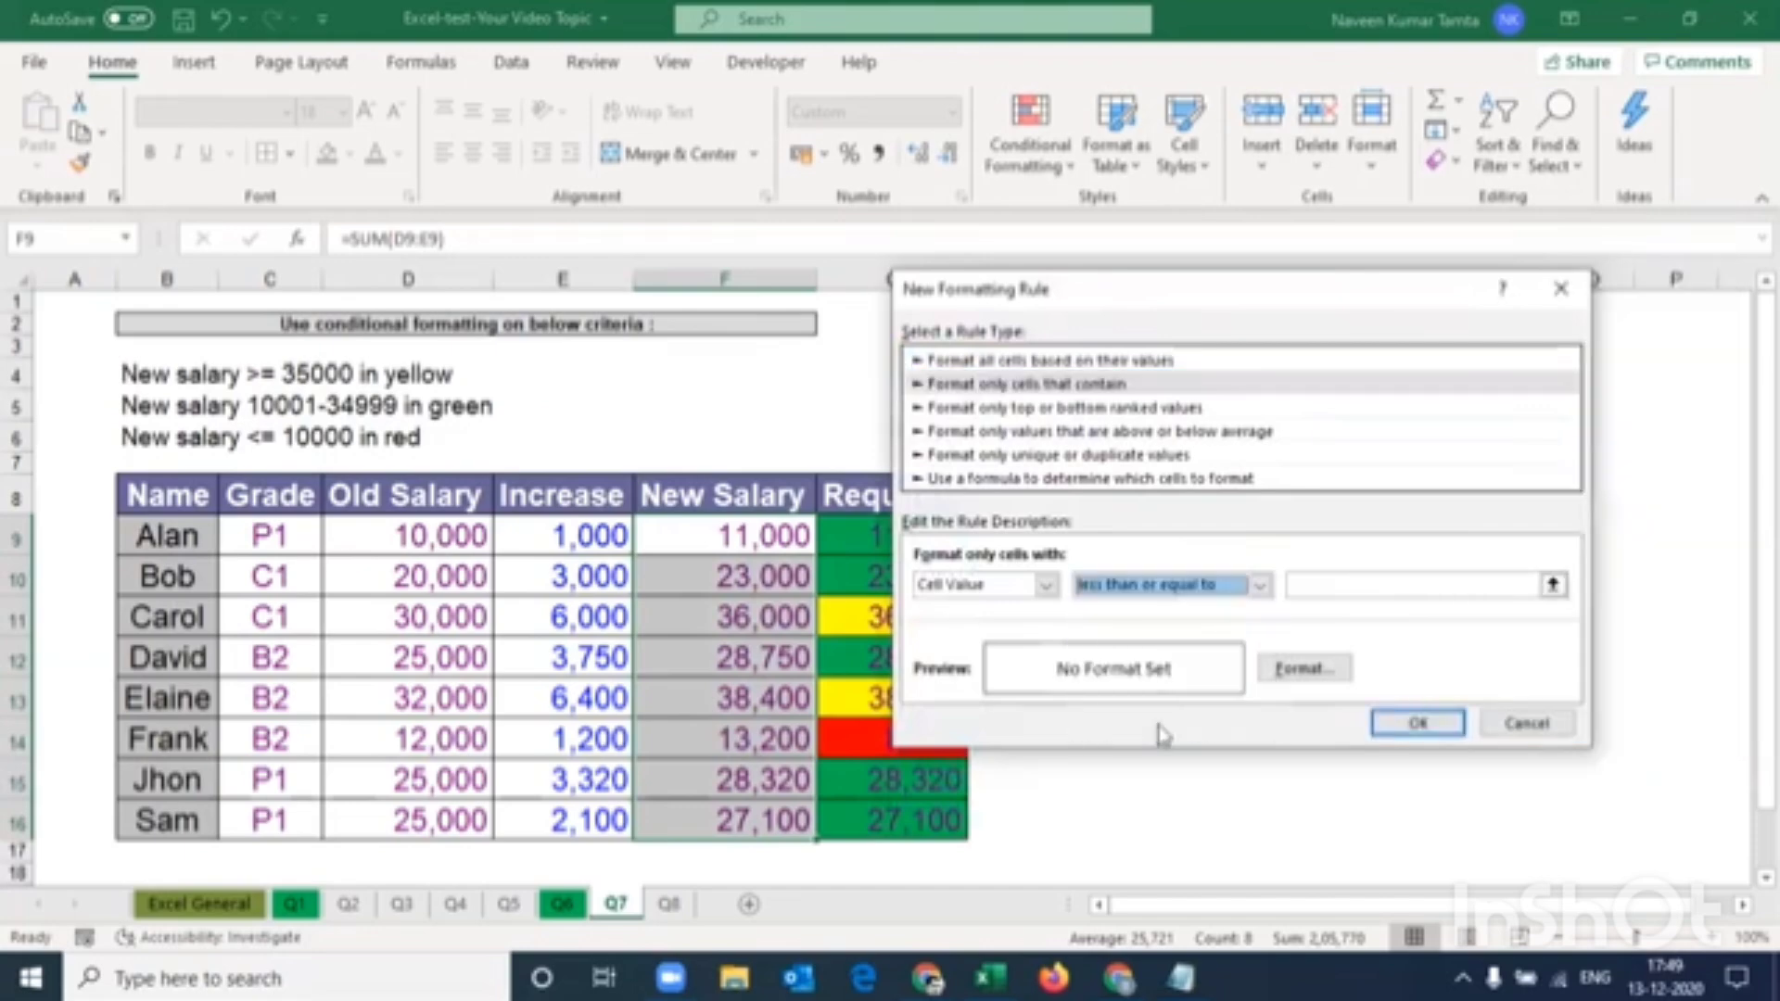
left_click(1332, 586)
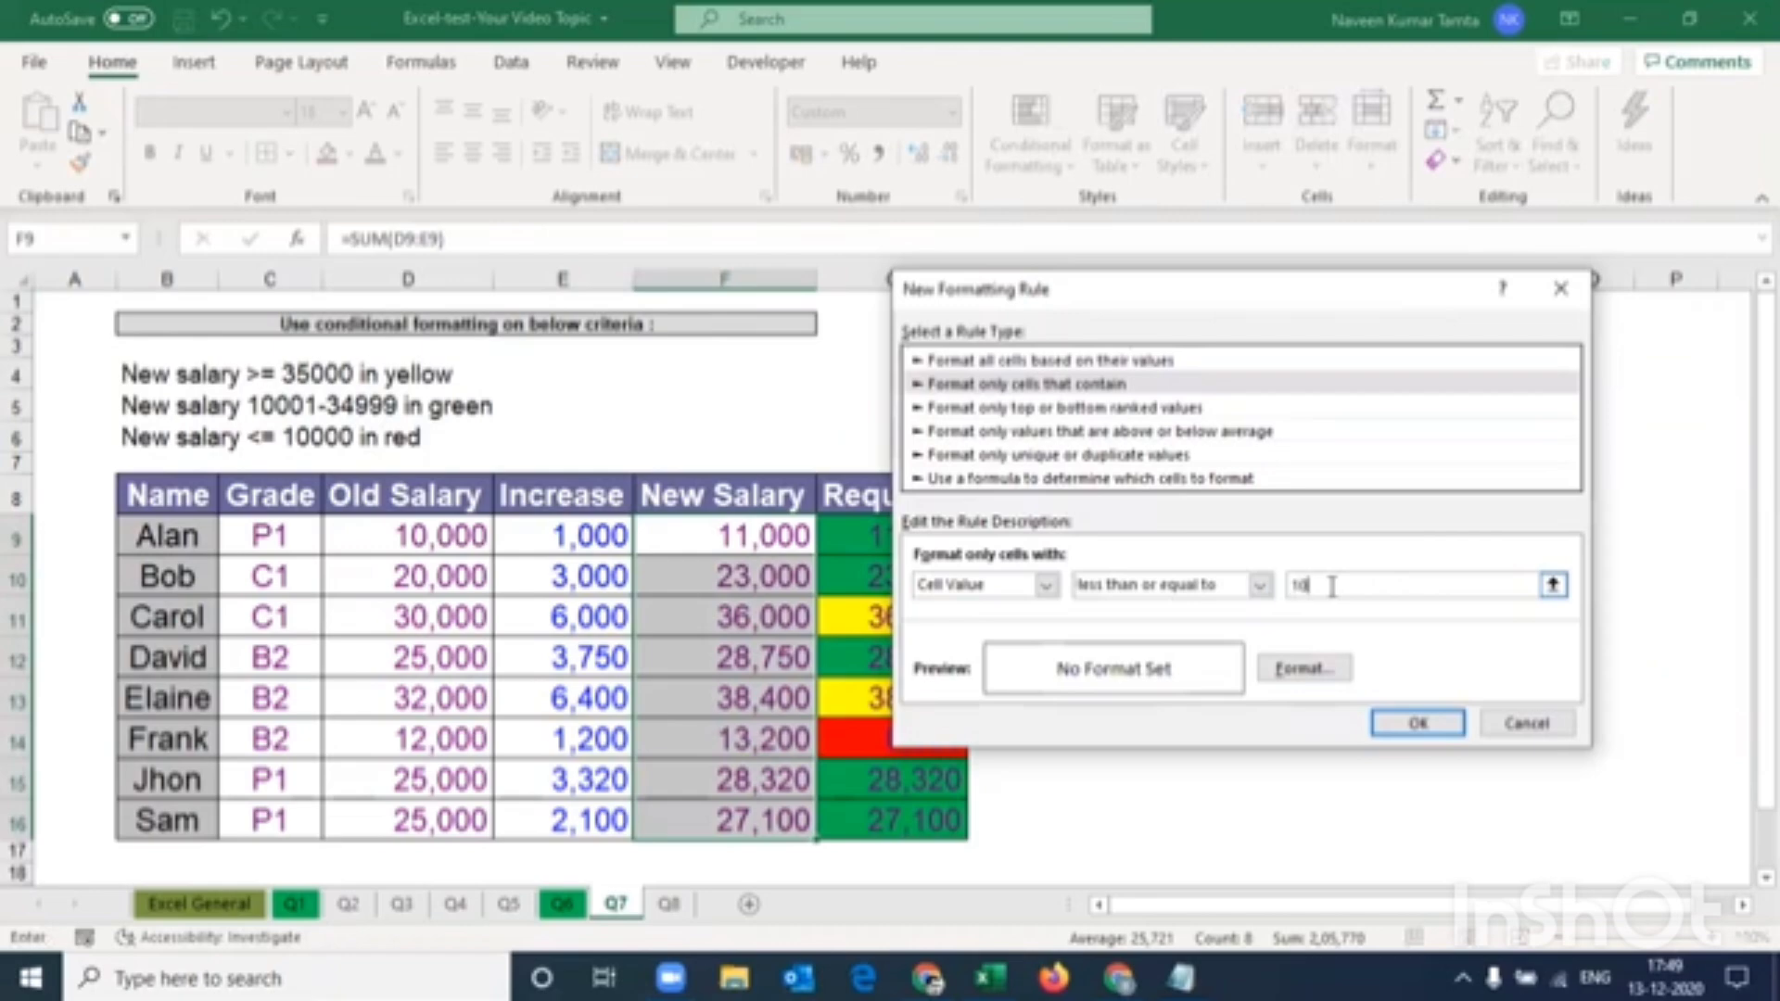
Give the less-than-or-equal rule a red fill and apply all the rules to F9:F16
left_click(1307, 669)
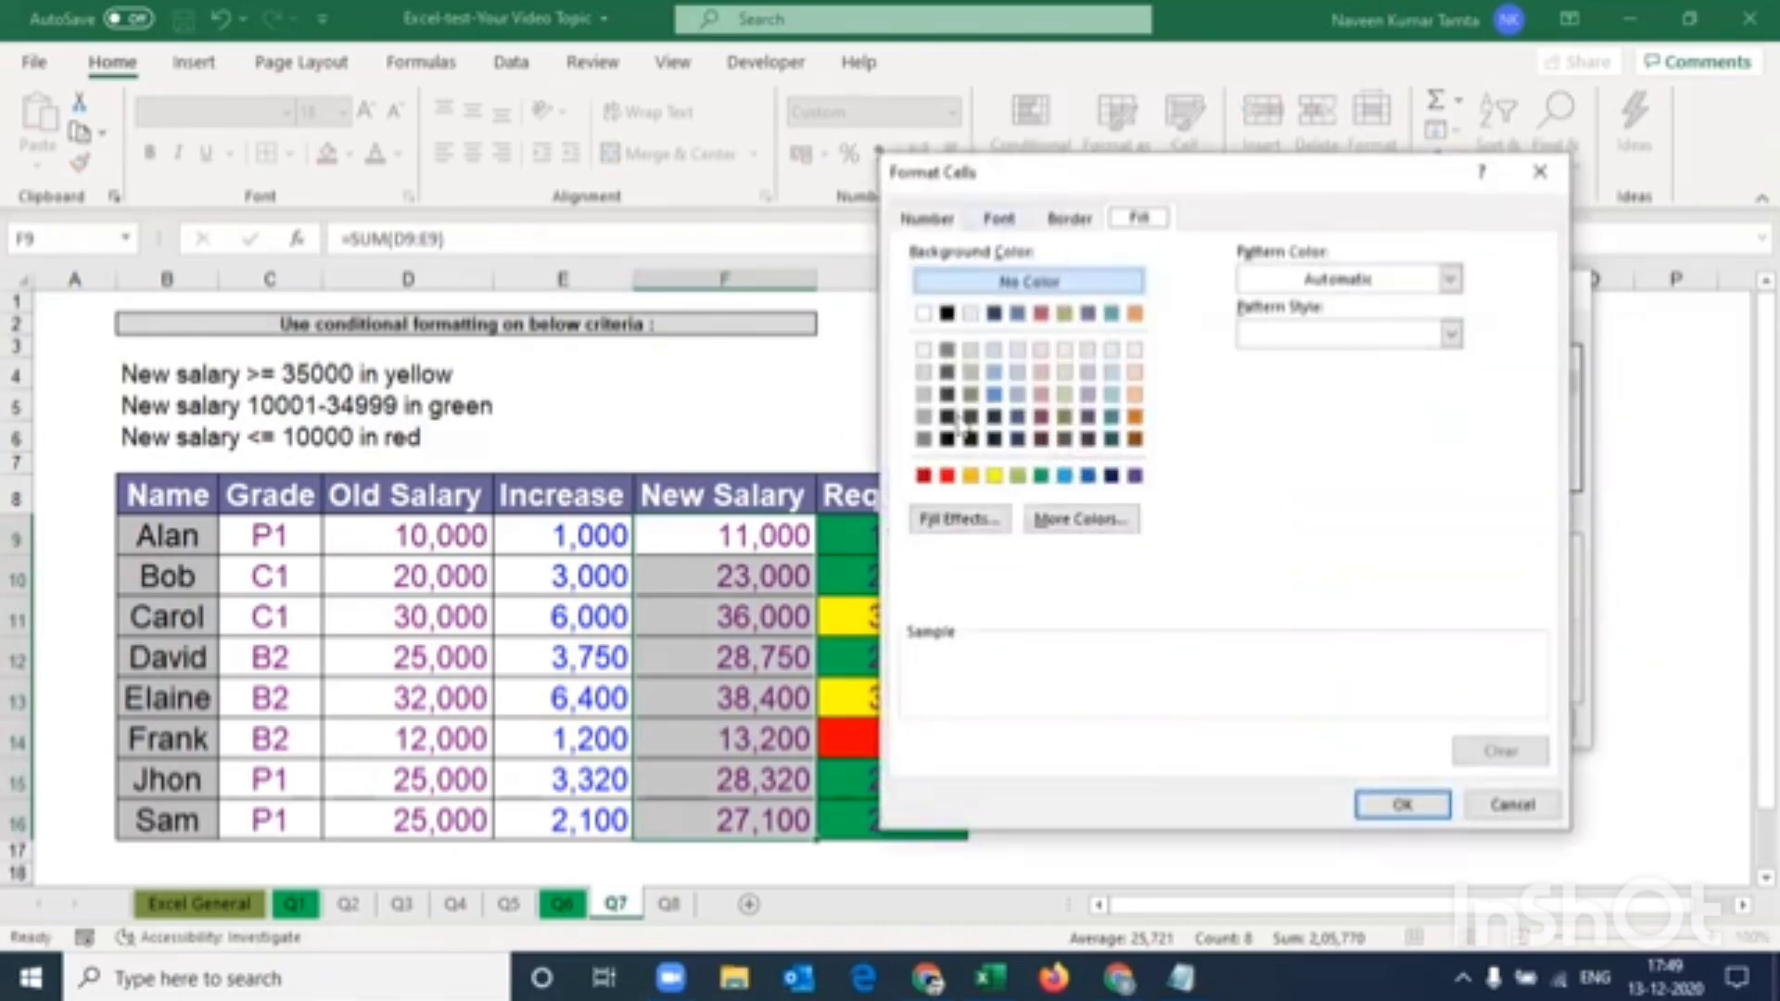
left_click(947, 476)
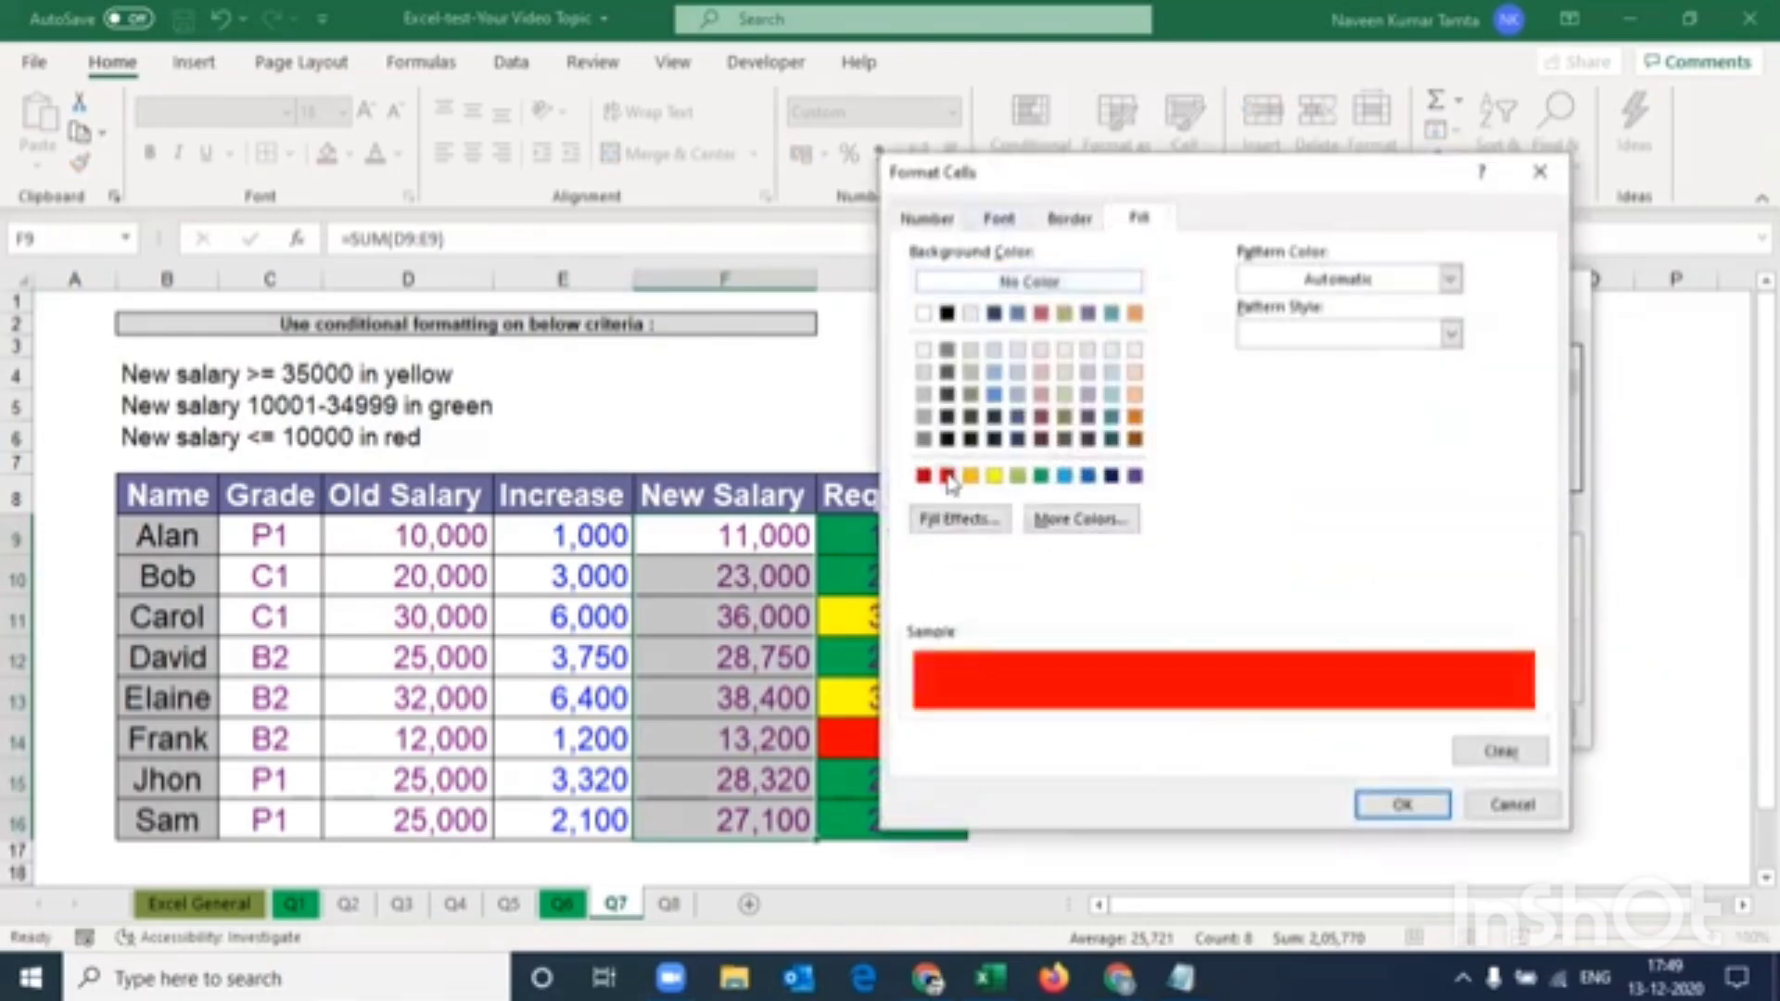
left_click(1400, 805)
left_click(1419, 724)
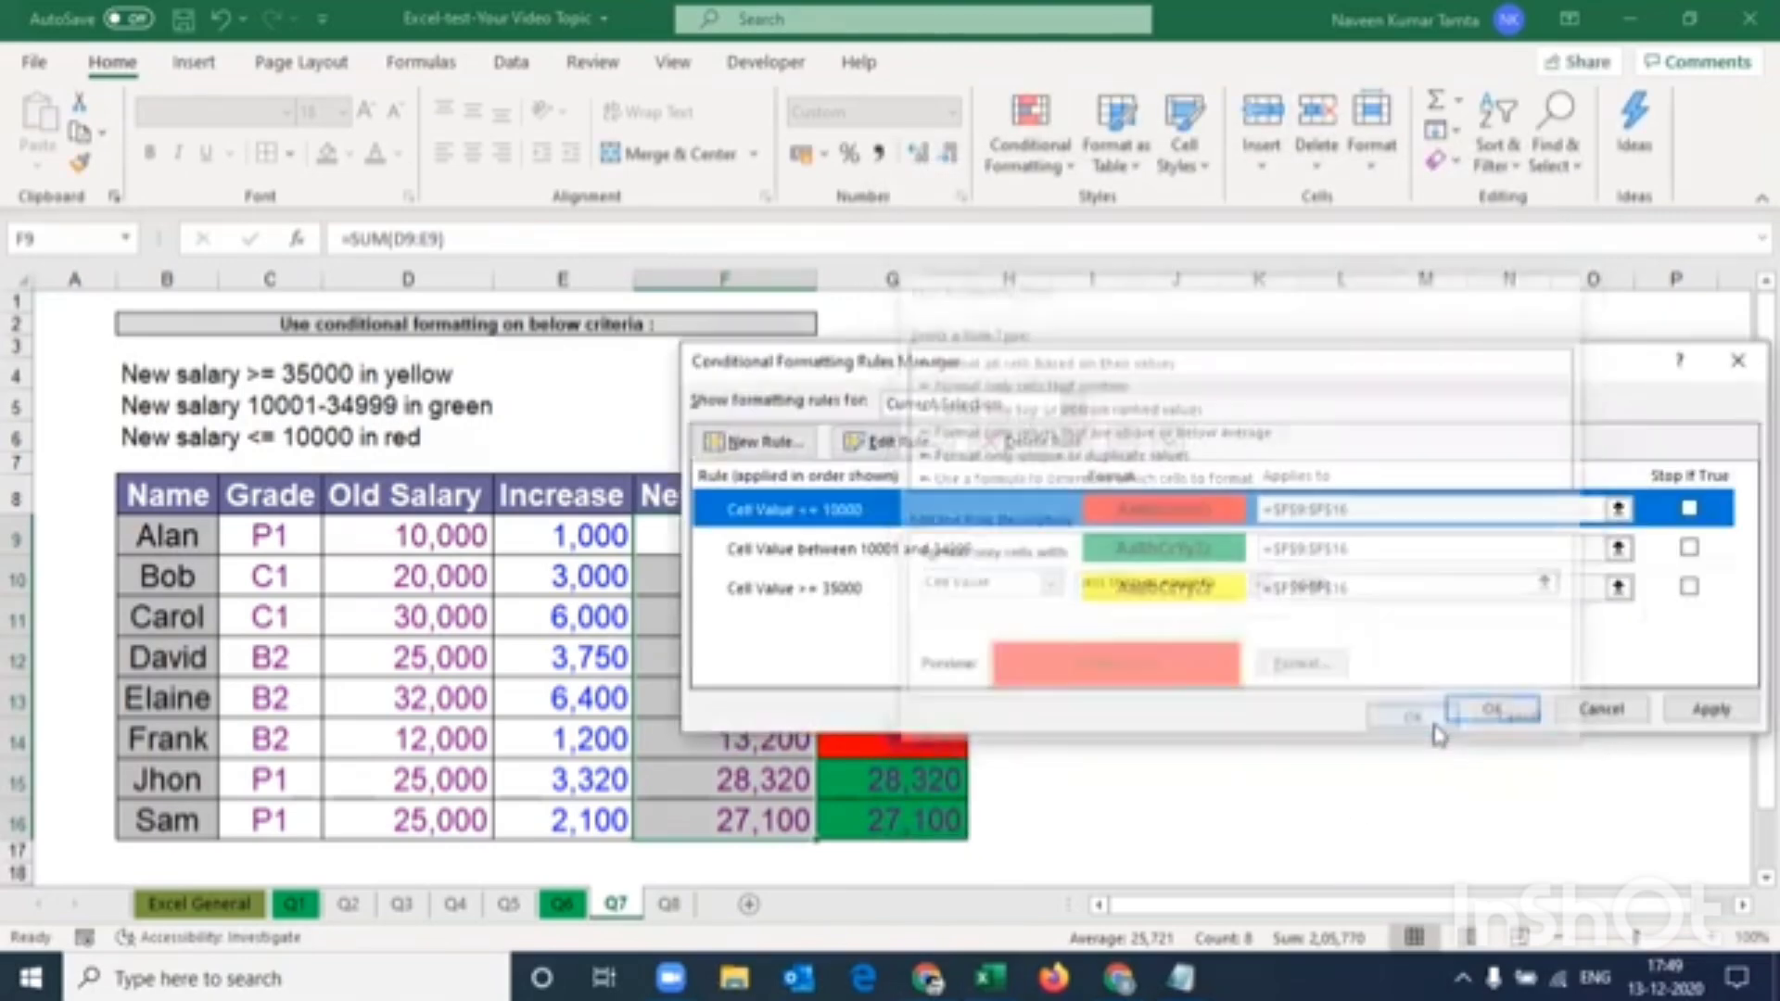
left_click(1711, 709)
left_click(1488, 712)
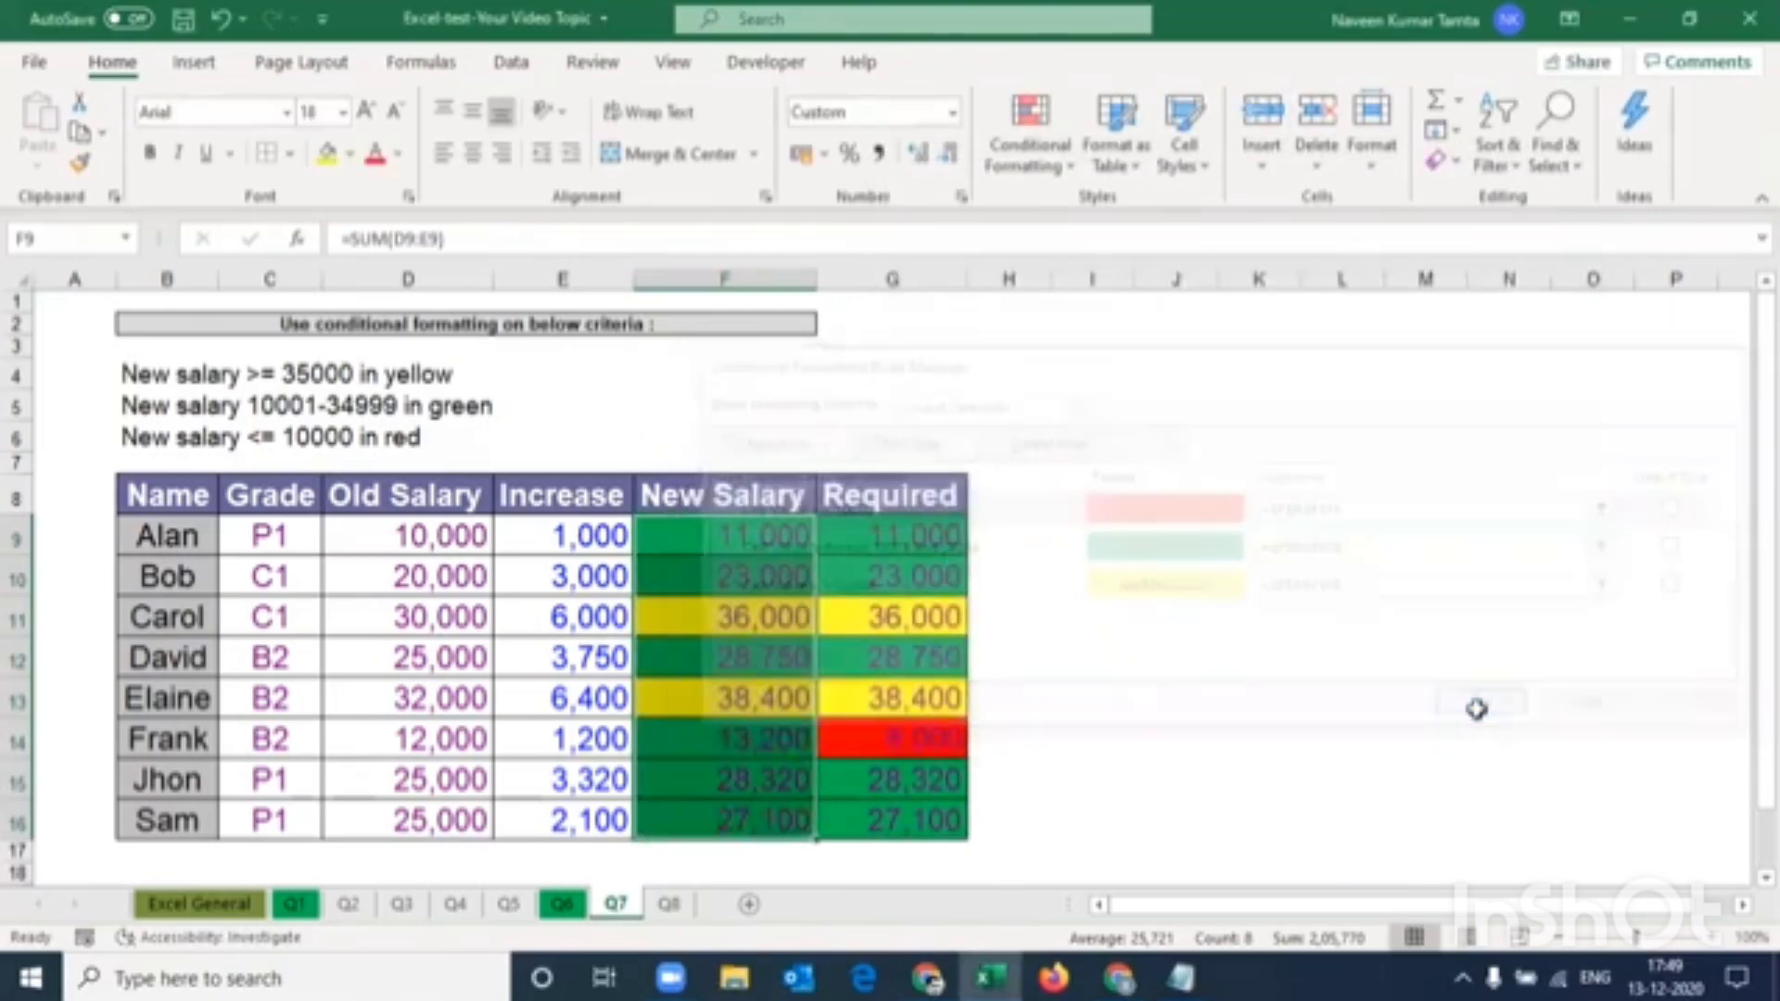
Compare the New Salary in F14 with the Old Salary, Increase and Required values in row 14
left_click(716, 670)
key("Down")
key("Down")
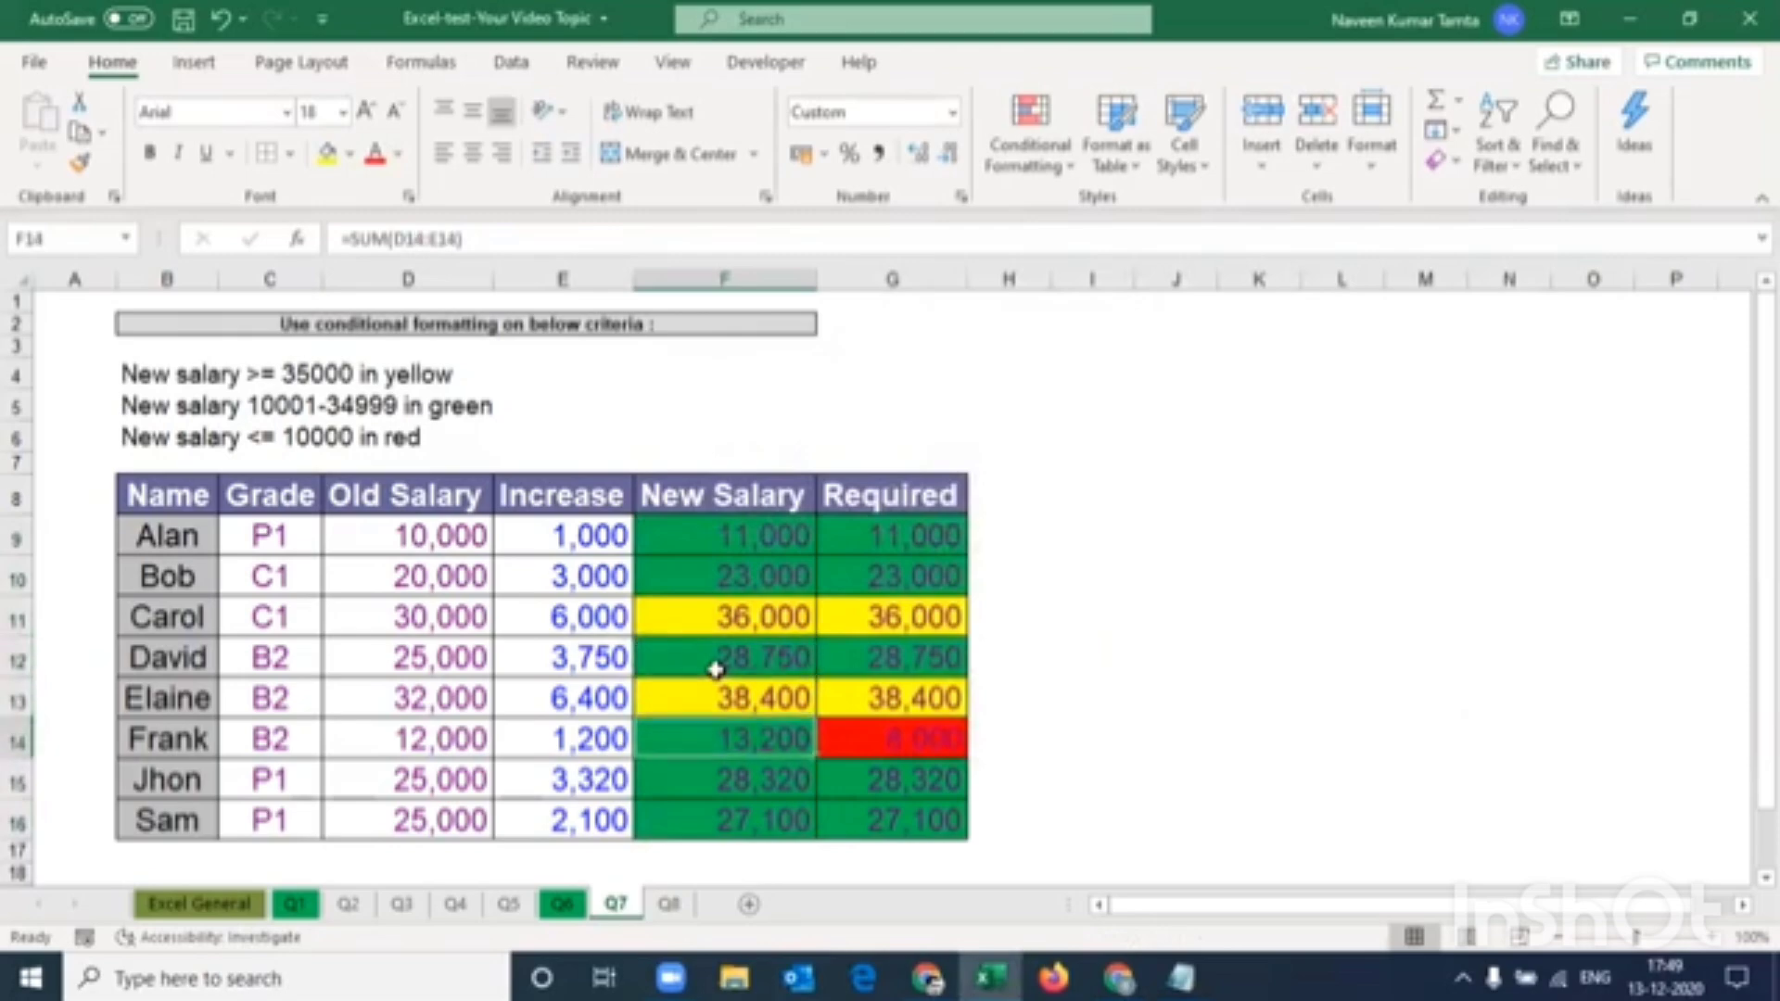
key("Left")
key("Left")
key("Right")
key("Right")
key("Right")
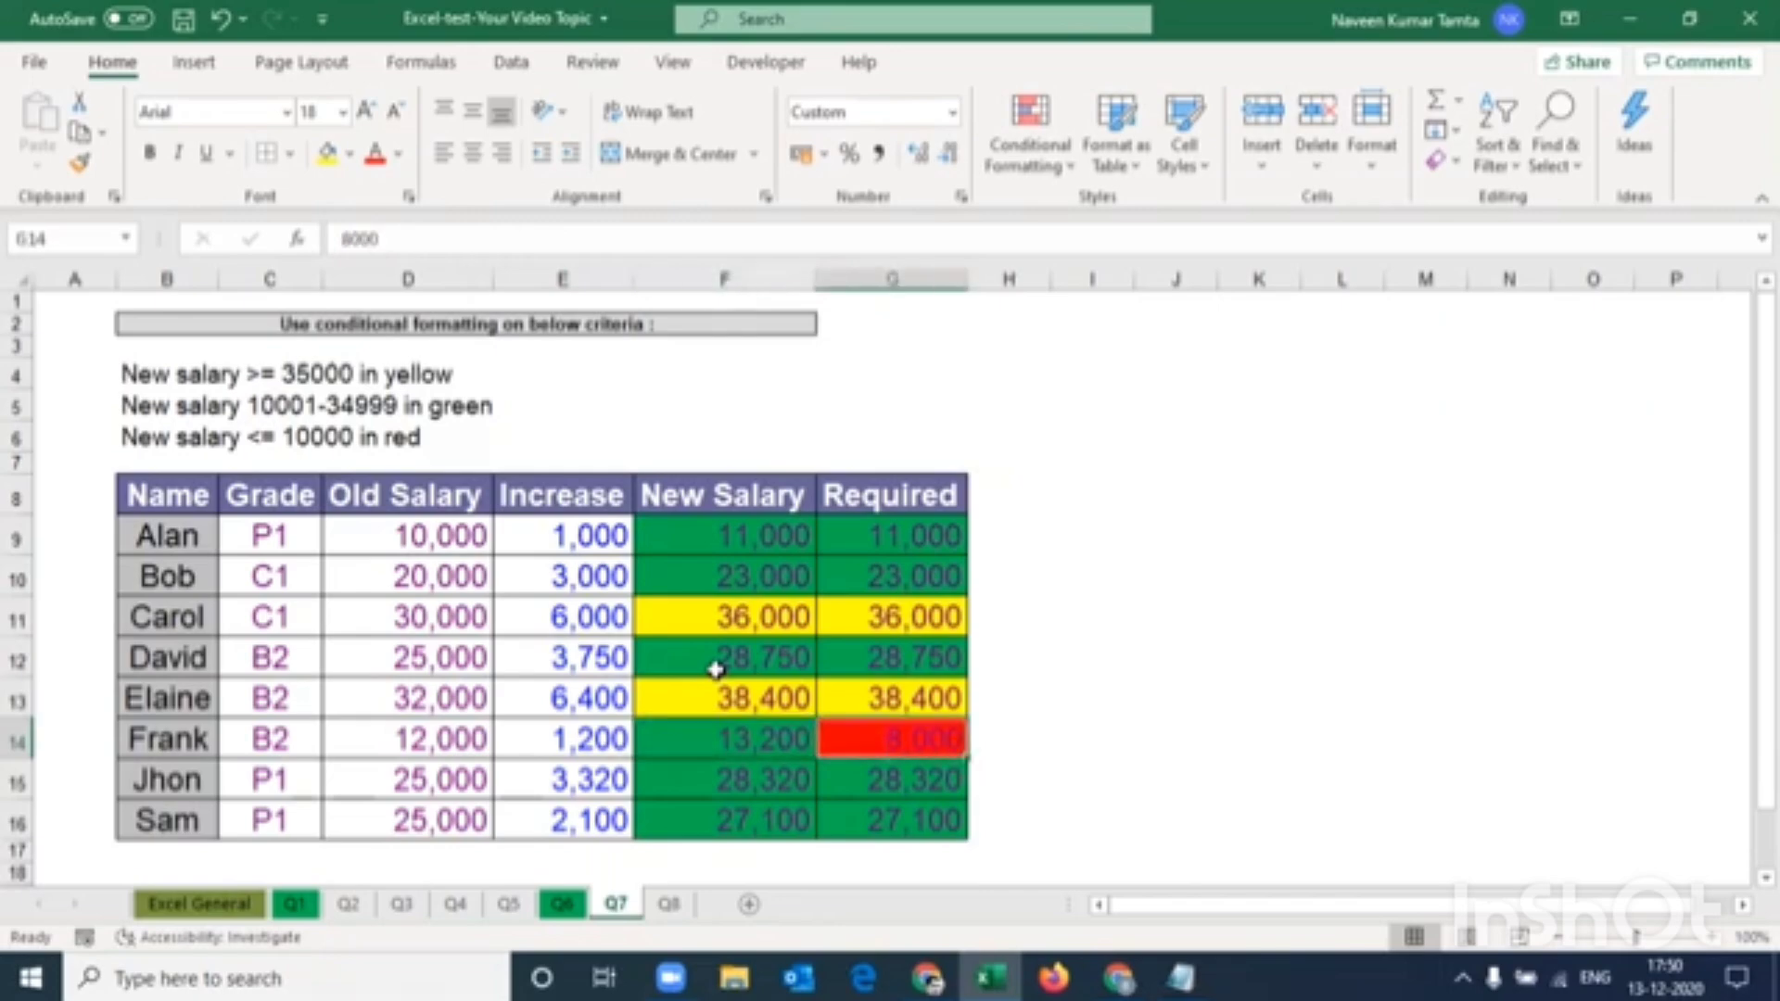
key("Left")
key("Left")
key("Left")
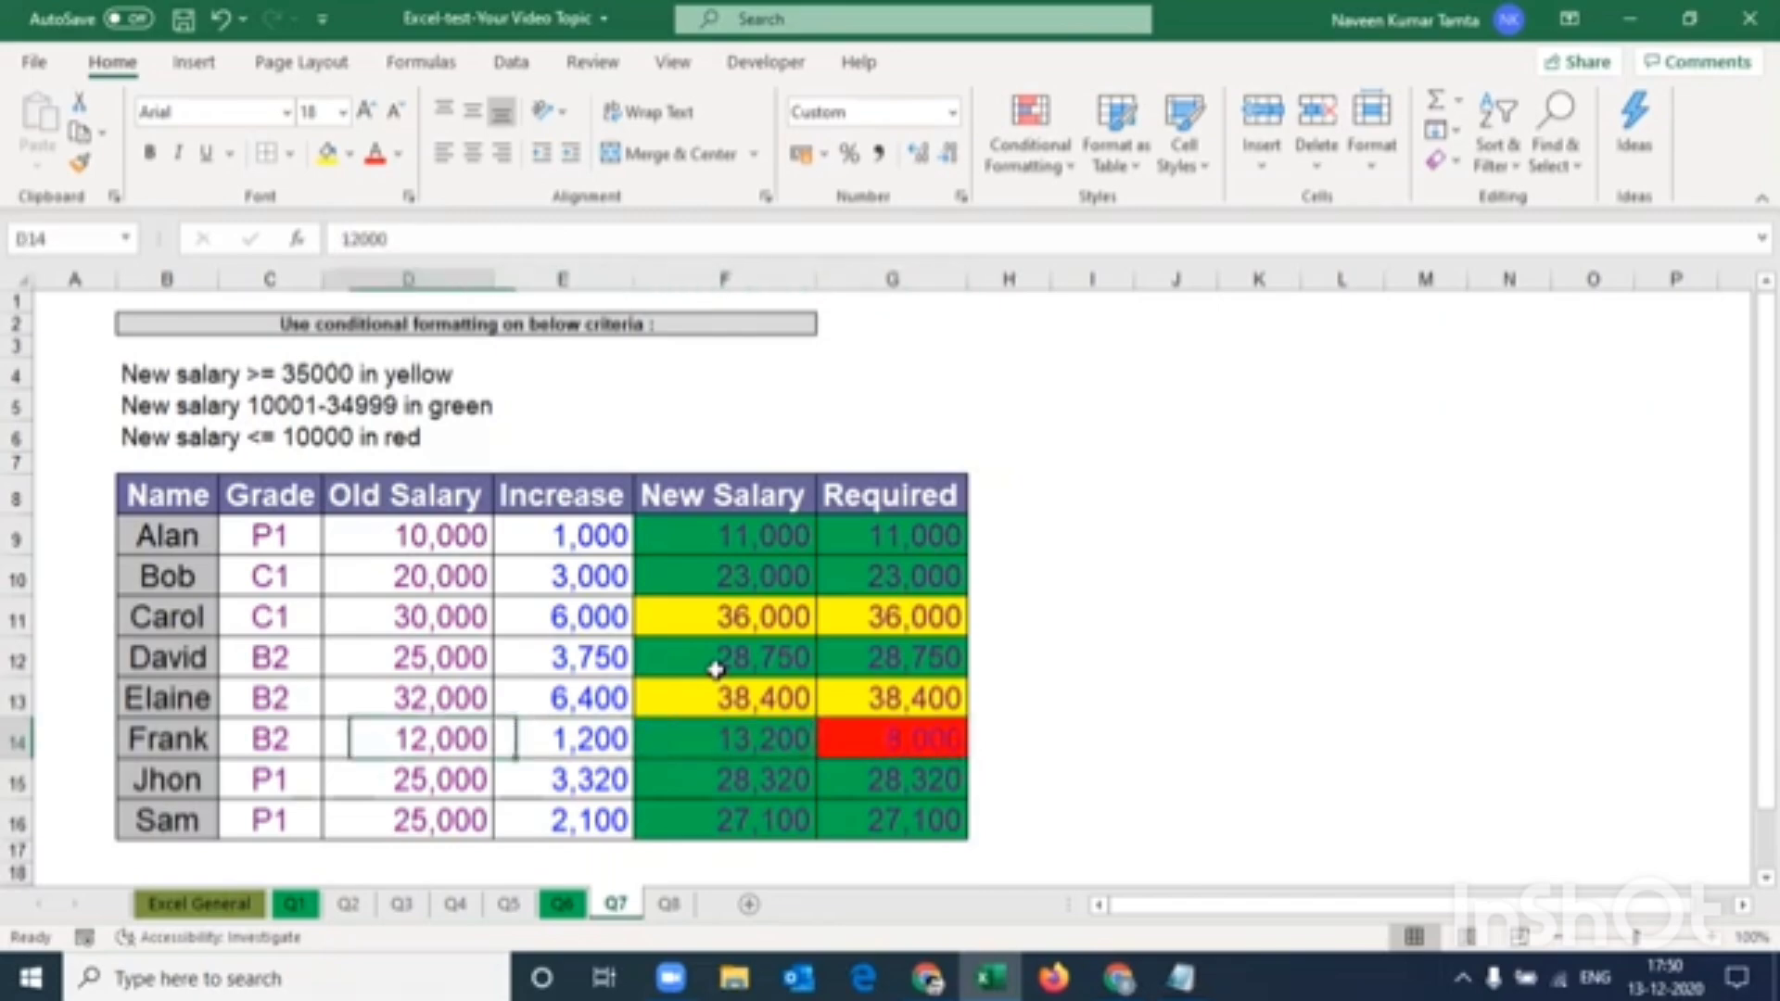
key("Right")
key("Right")
key("Right")
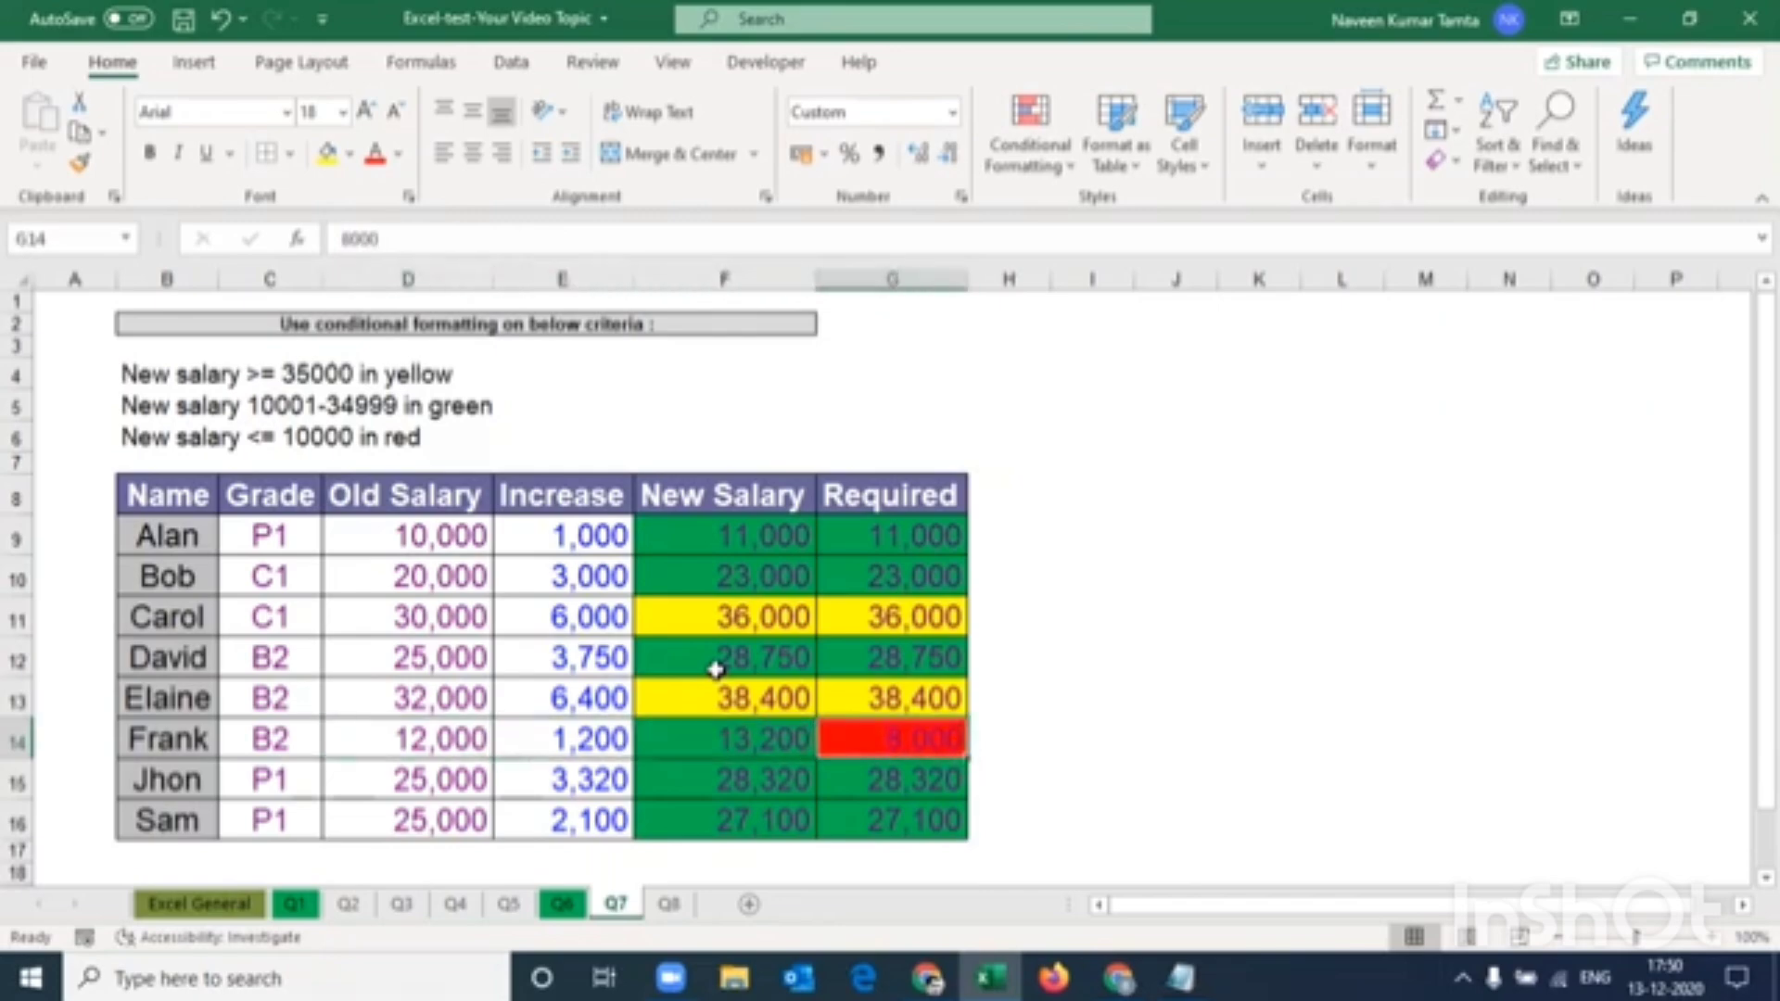
key("Left")
key("Left")
key("Left")
Overwrite the New Salary formula in F14 with the value 8000
key("Right")
key("Right")
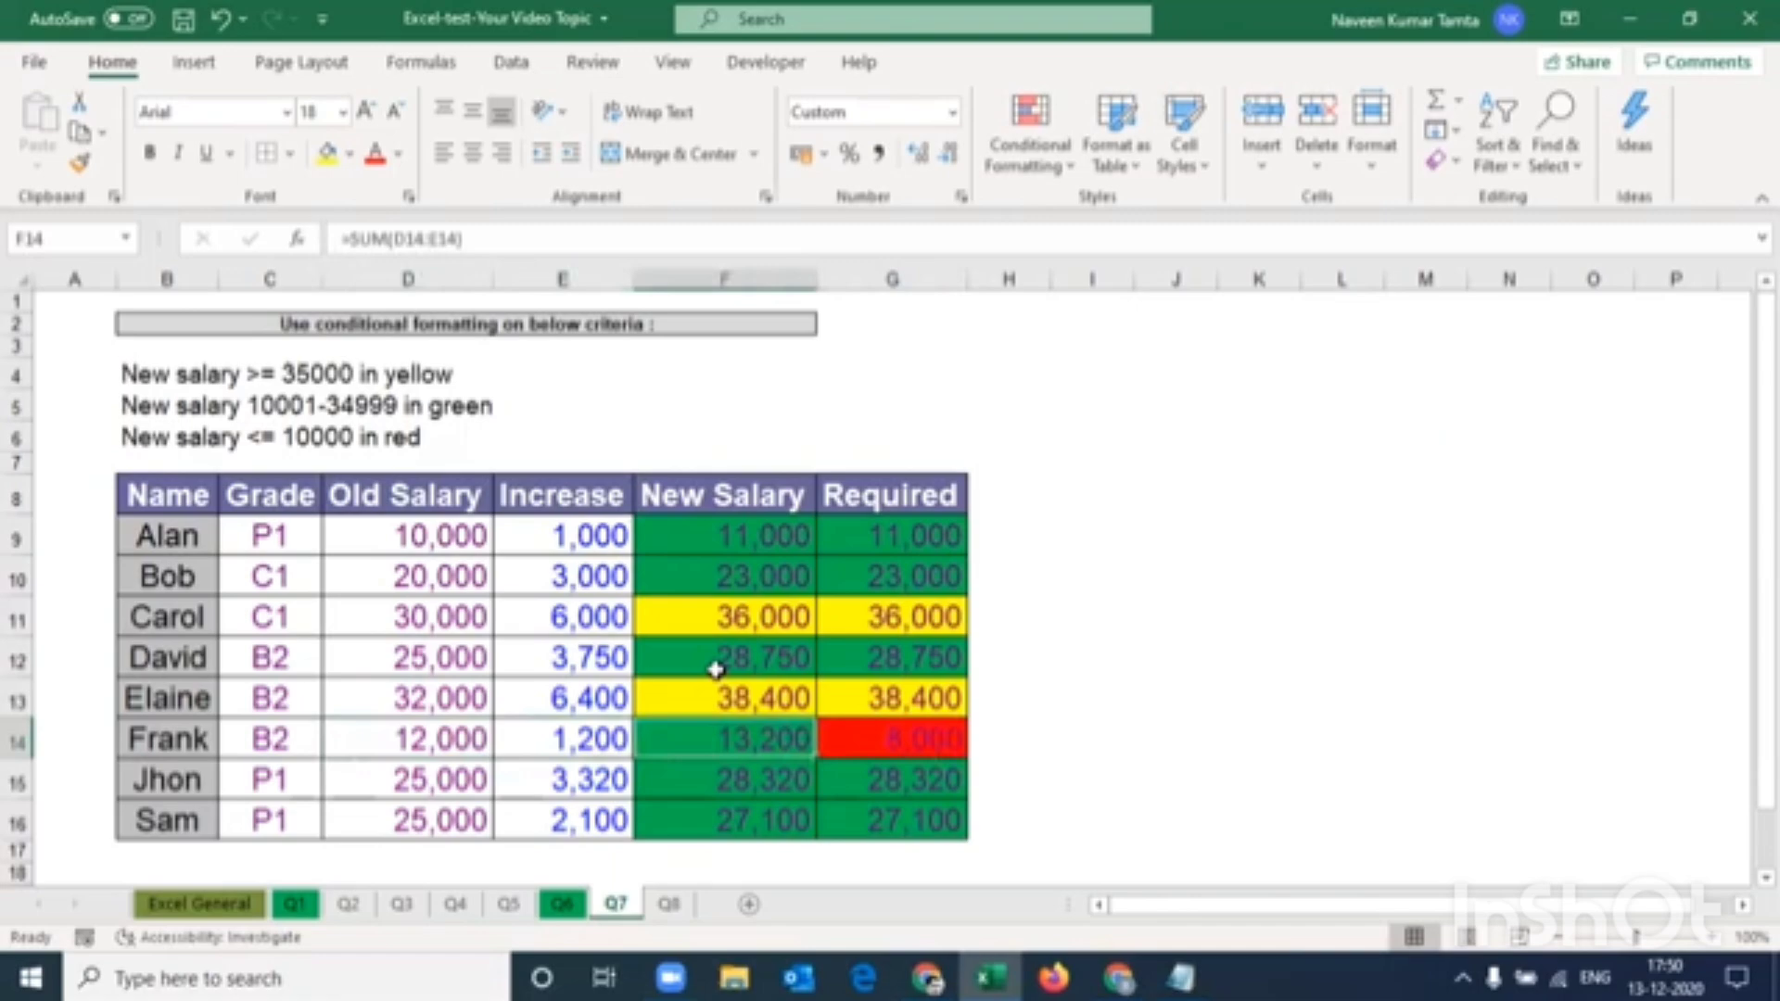
type("8000")
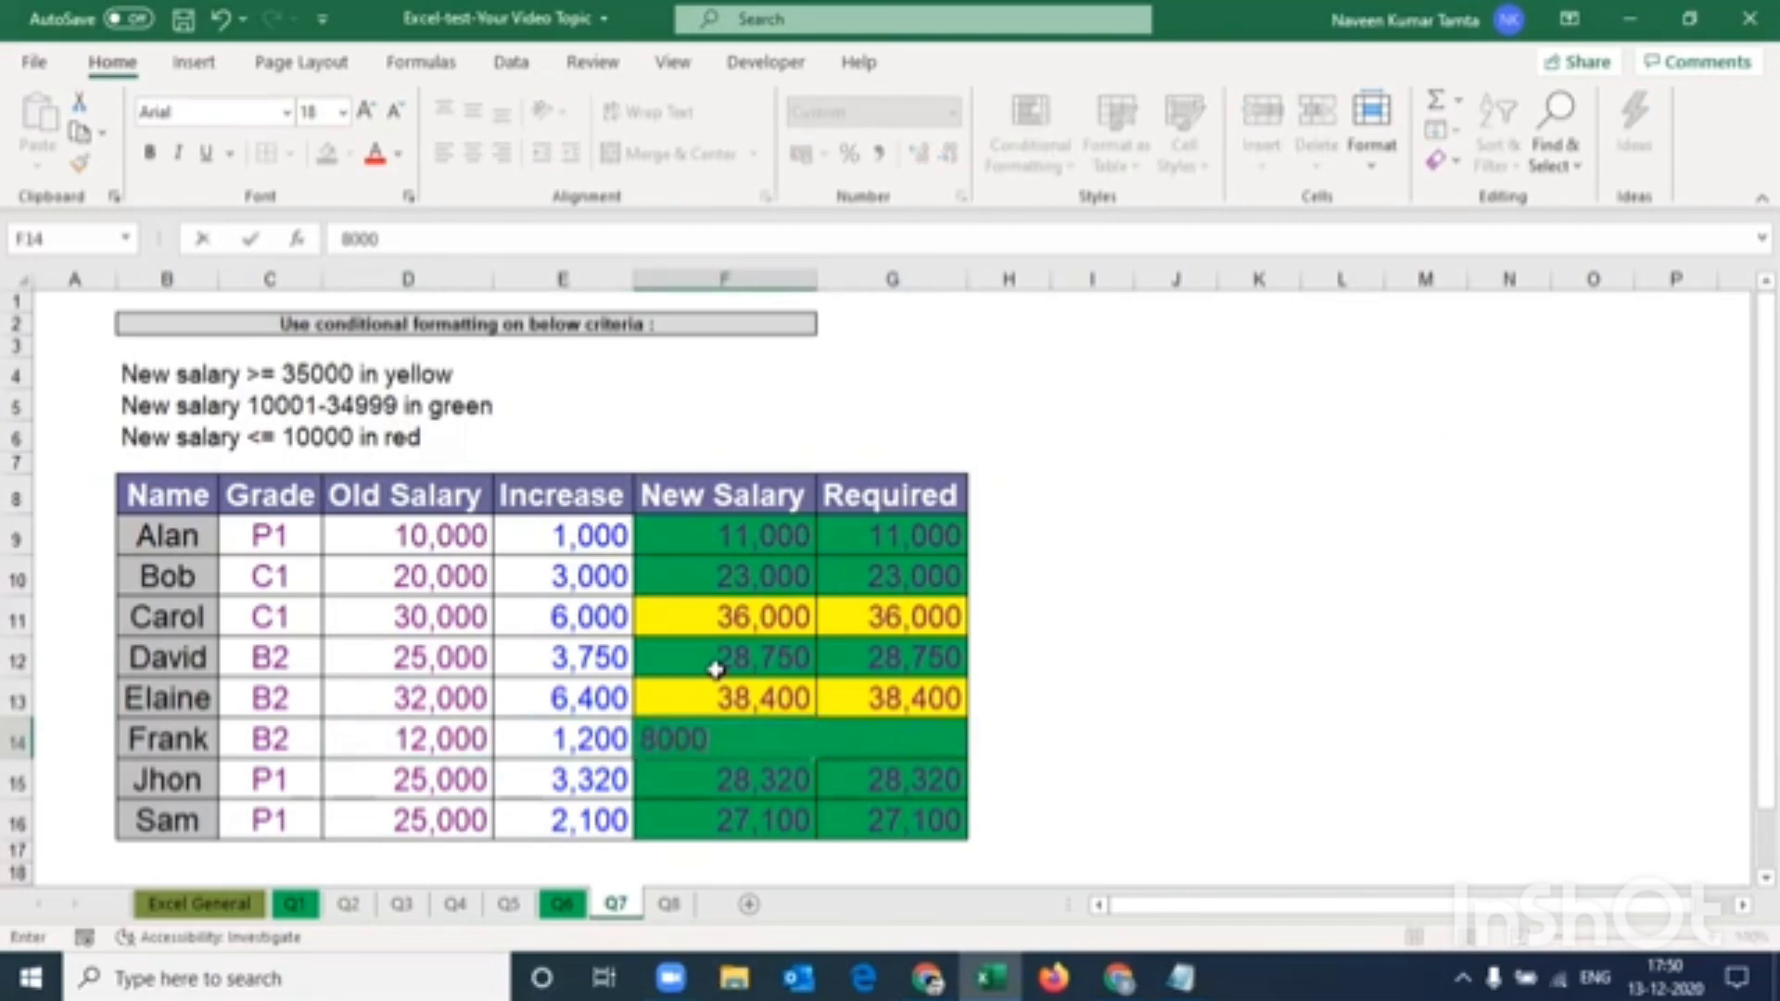
key("Up")
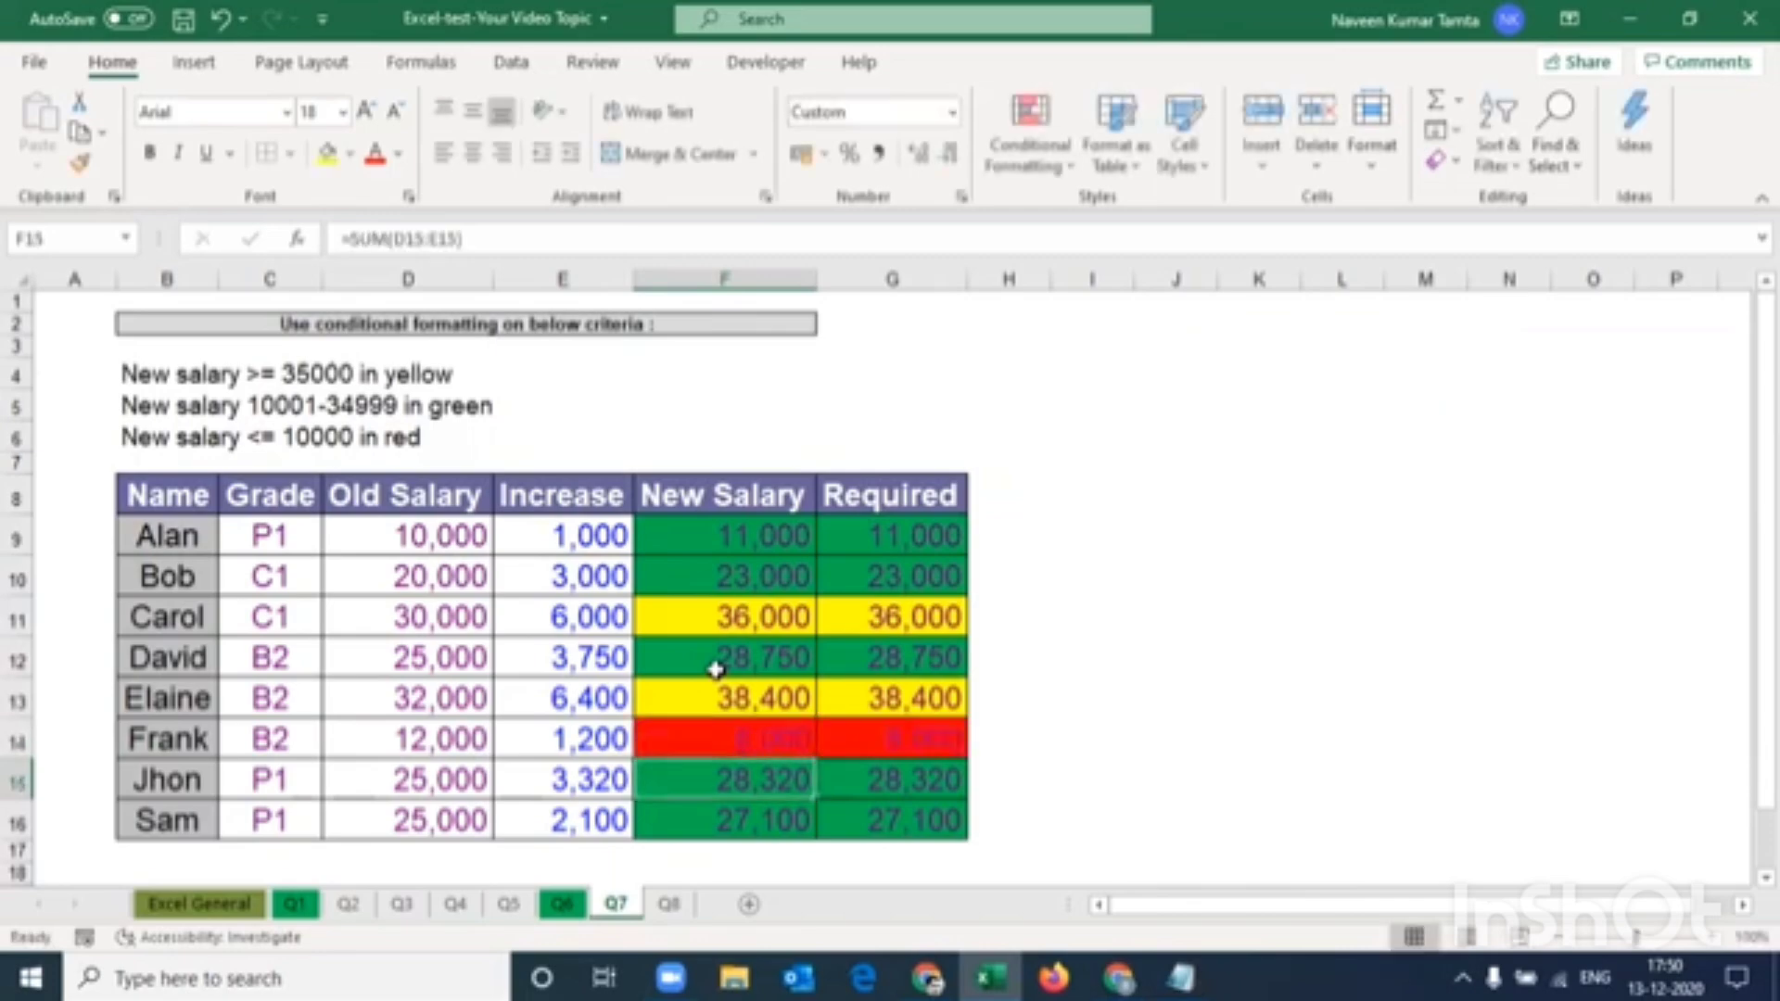
key("Down")
Check the New Salary colors against the Required column and examine the inputs of row 14 again
key("shift+Right")
key("Up")
key("Up")
key("Up")
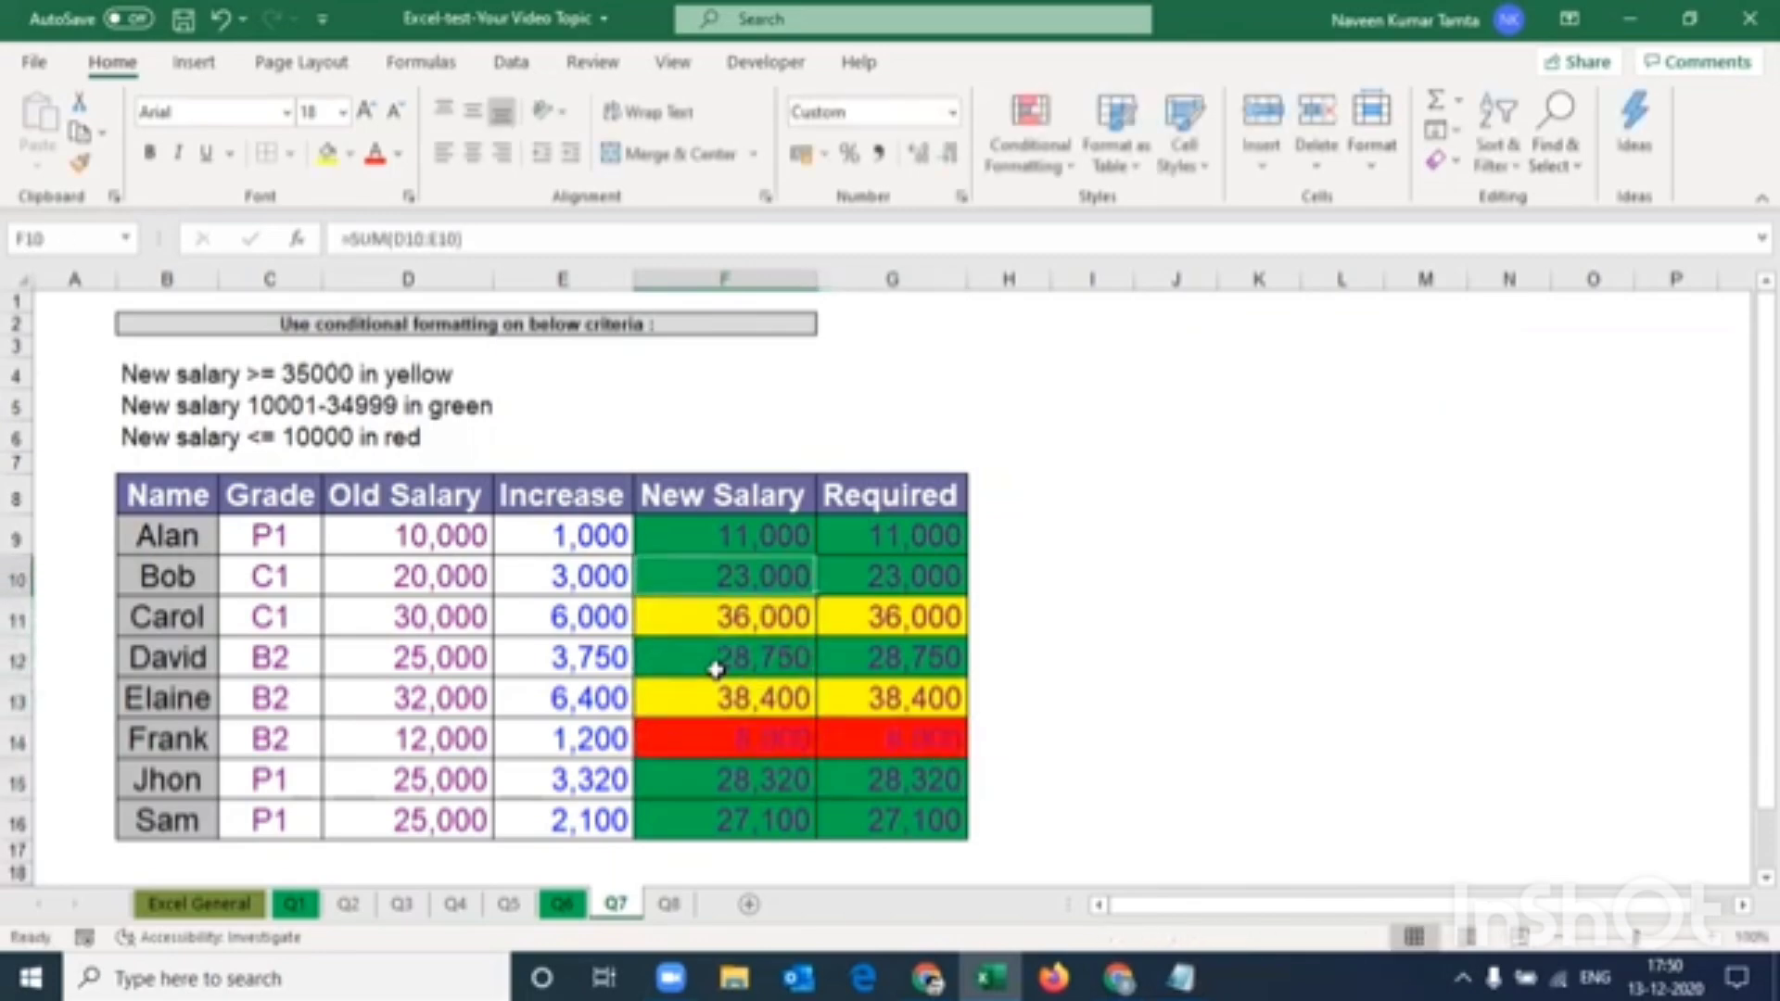
key("shift+Right")
key("shift+Down")
key("shift+Down")
key("Left")
key("Left")
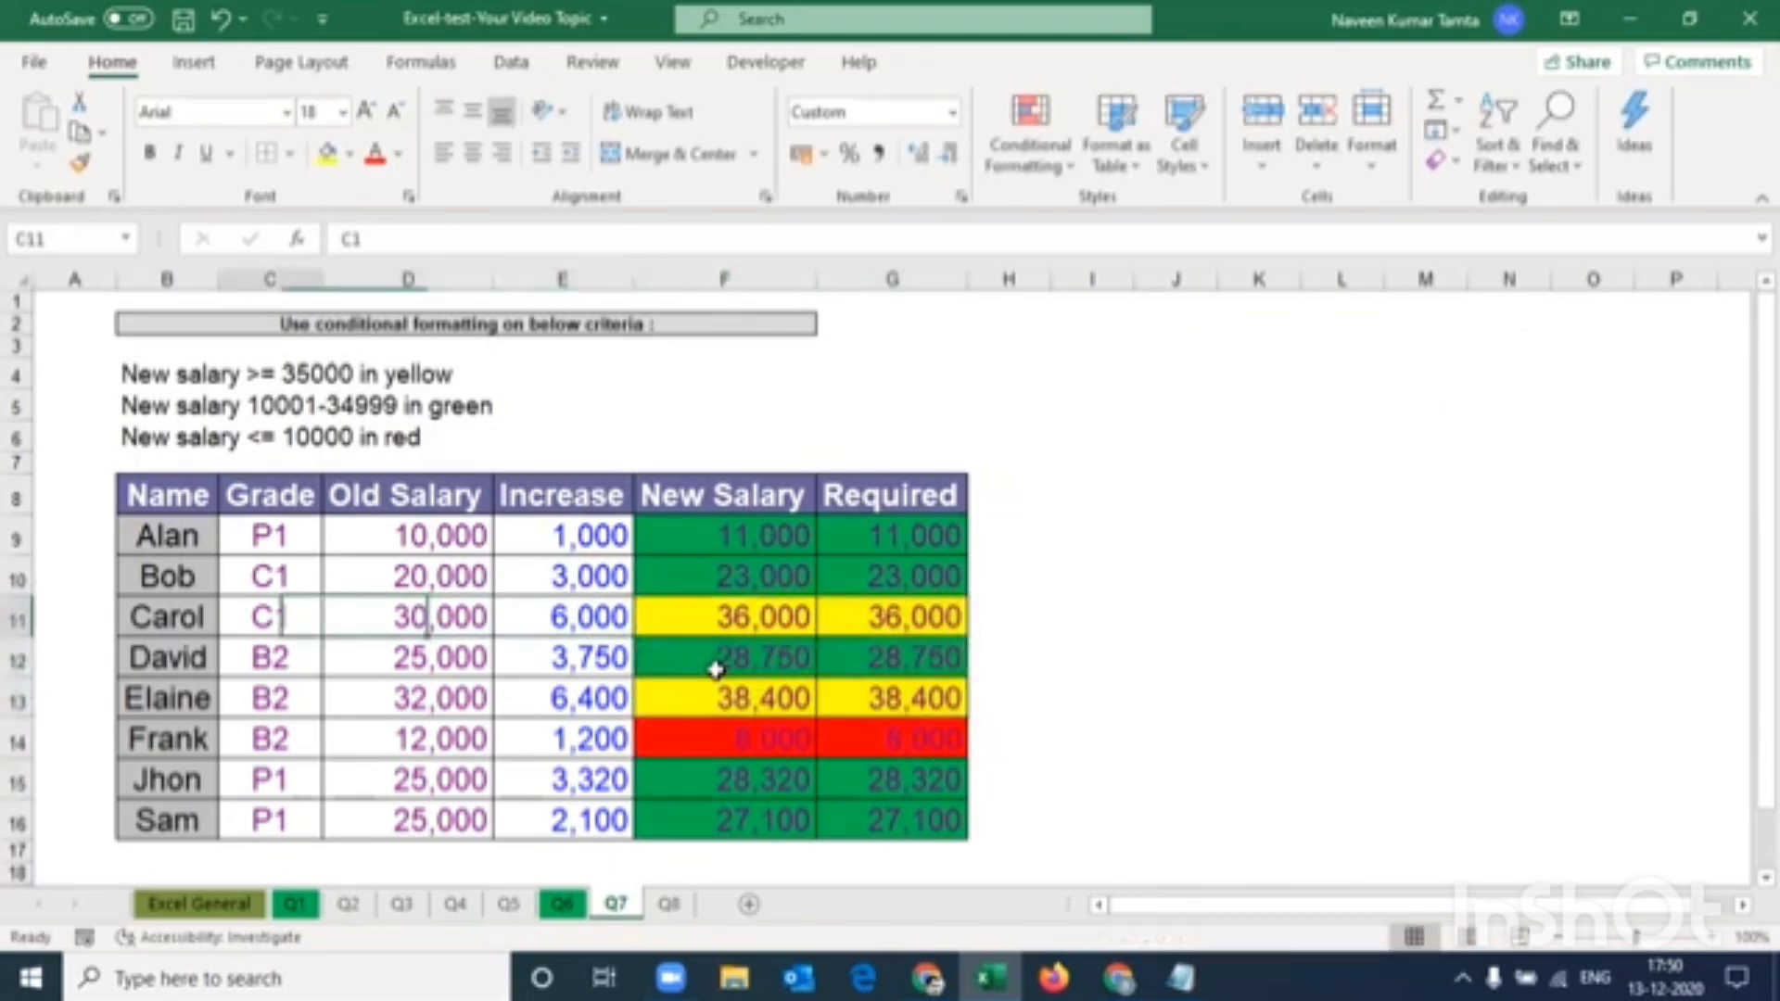
key("Left")
key("Down")
key("Down")
key("Down")
key("Right")
key("Right")
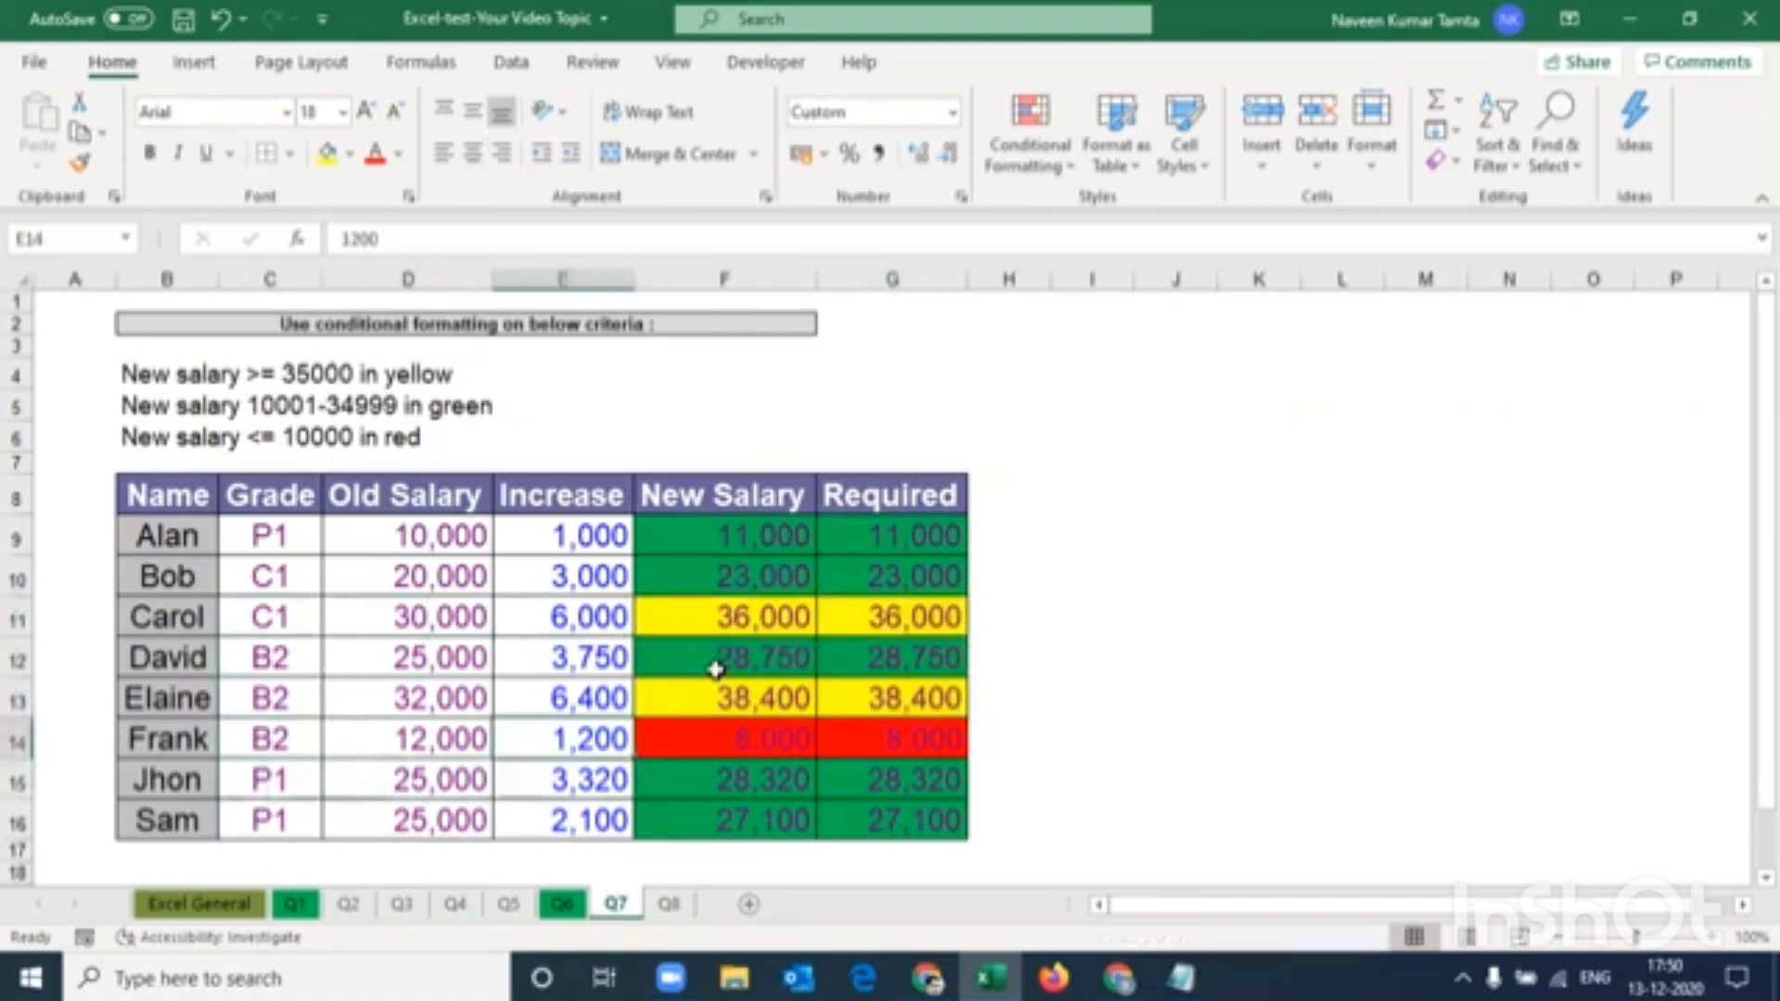
key("Left")
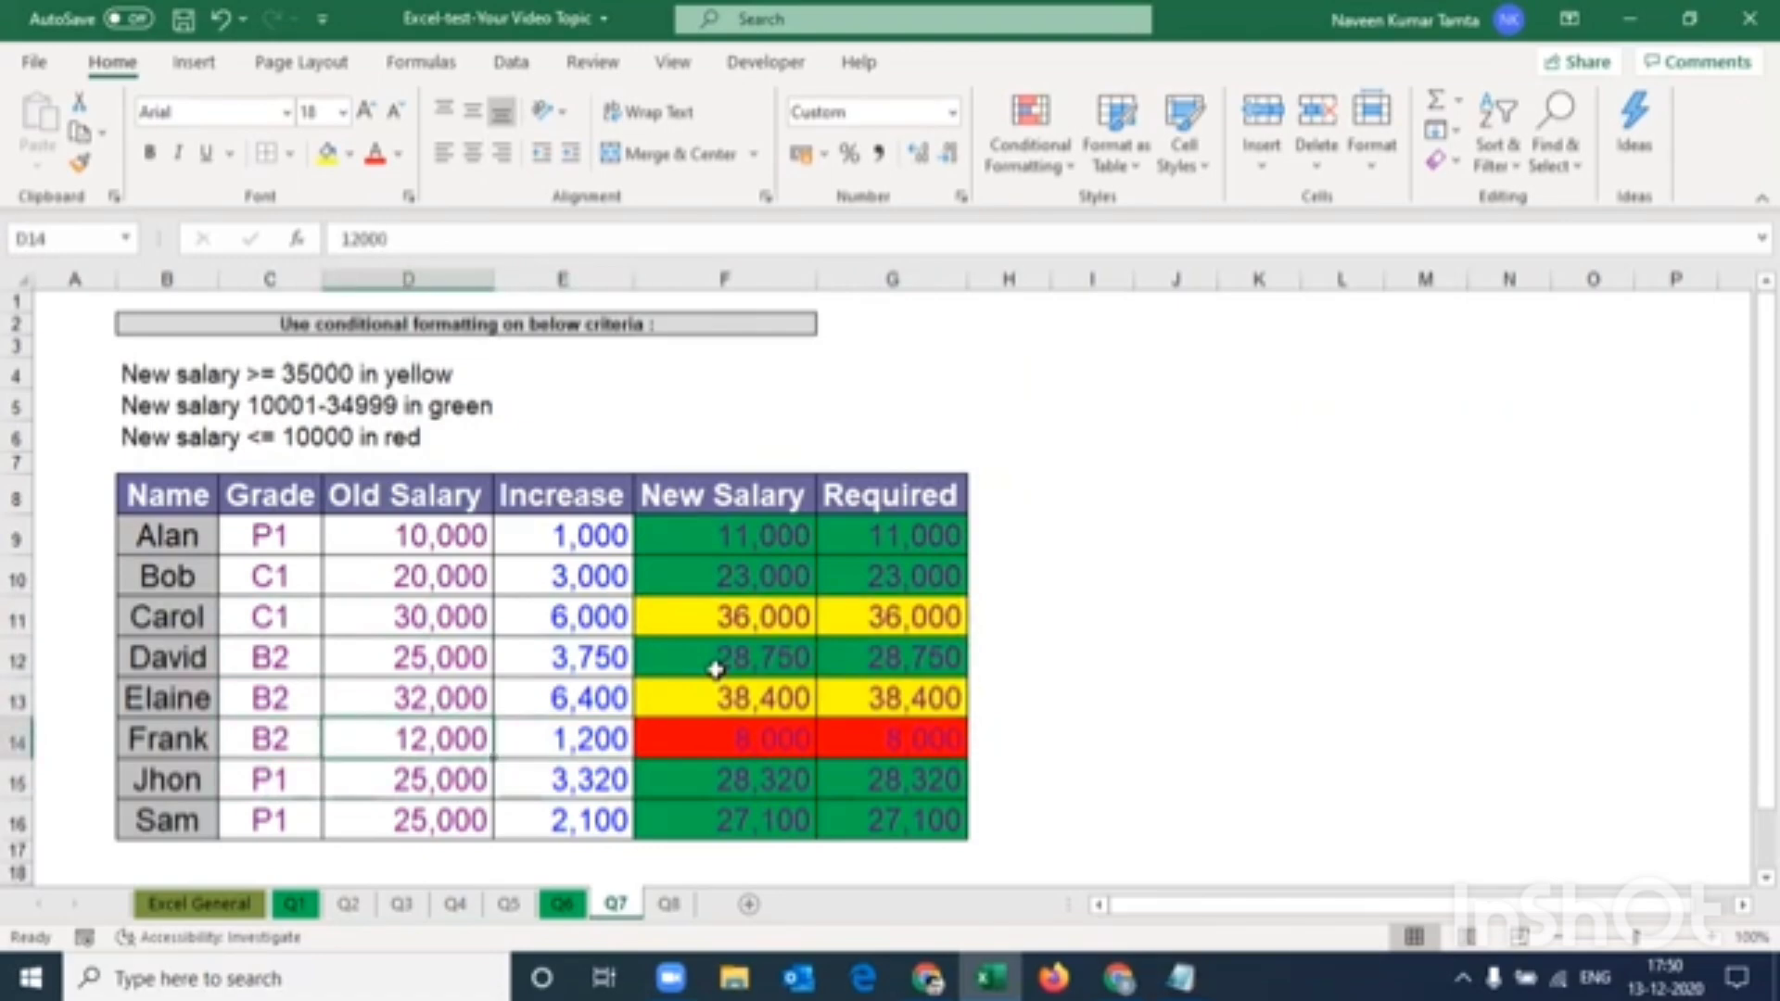
key("Right")
key("Right")
key("Right")
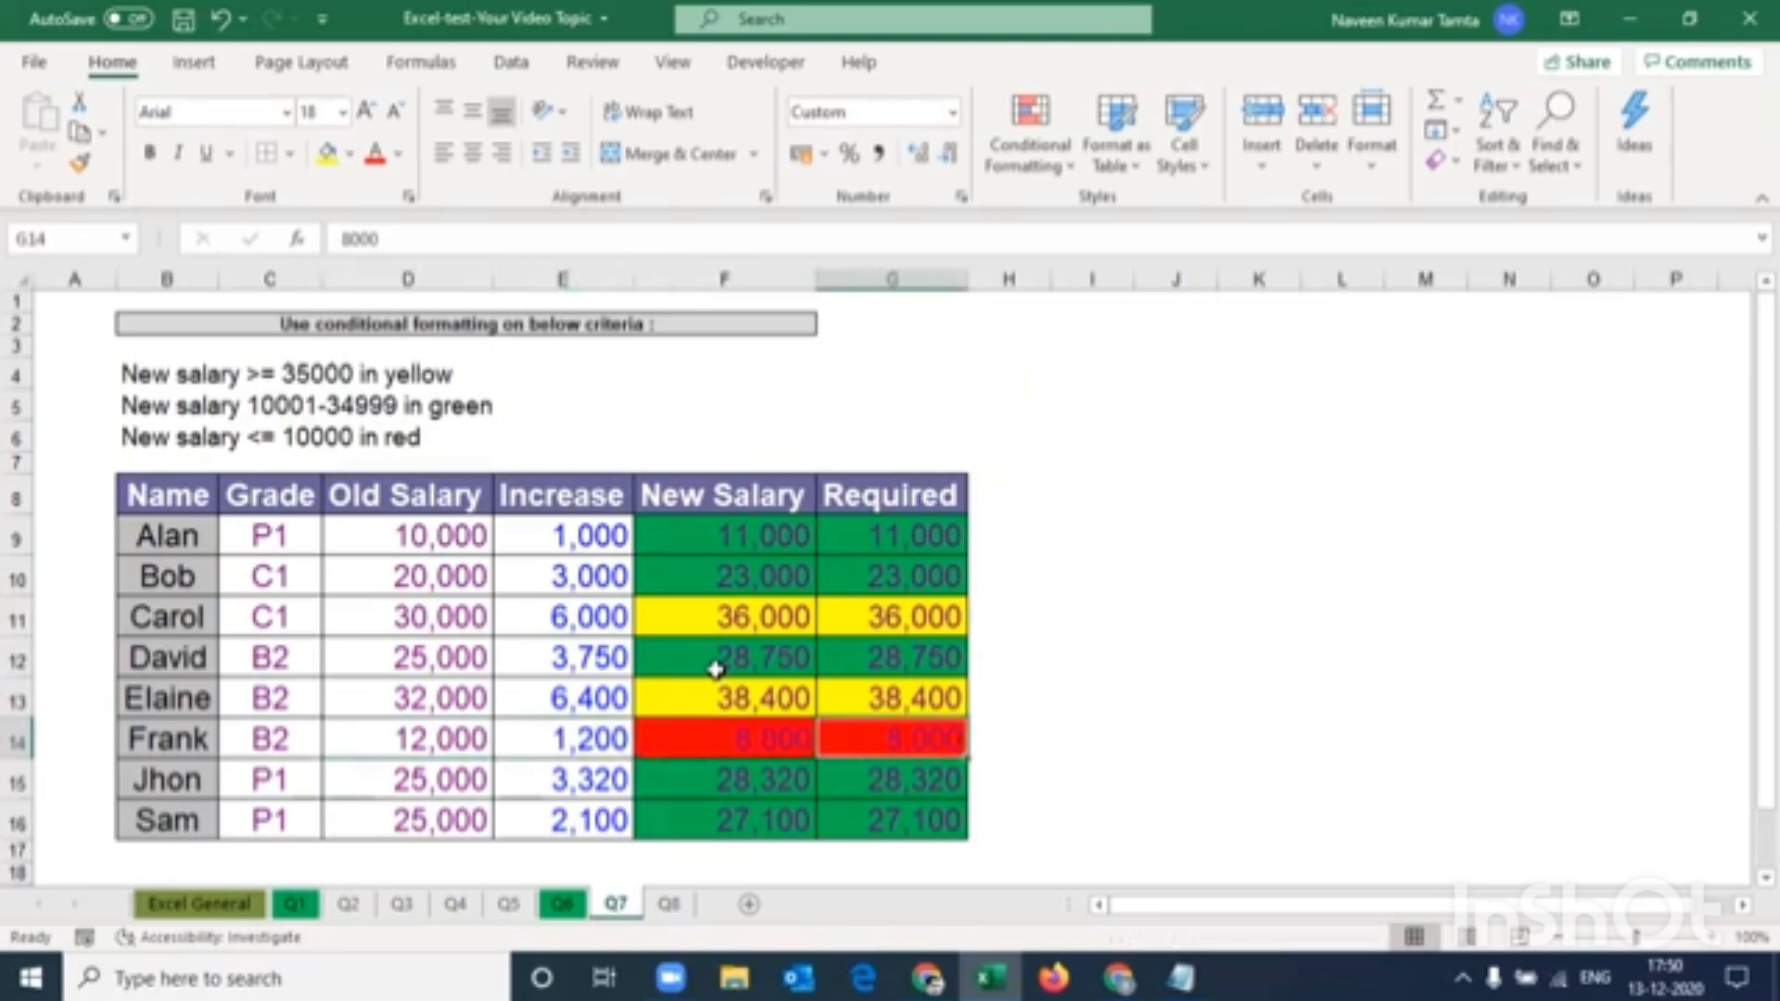
Set the Old Salary in D14 to 6800
key("Left")
key("Left")
key("Left")
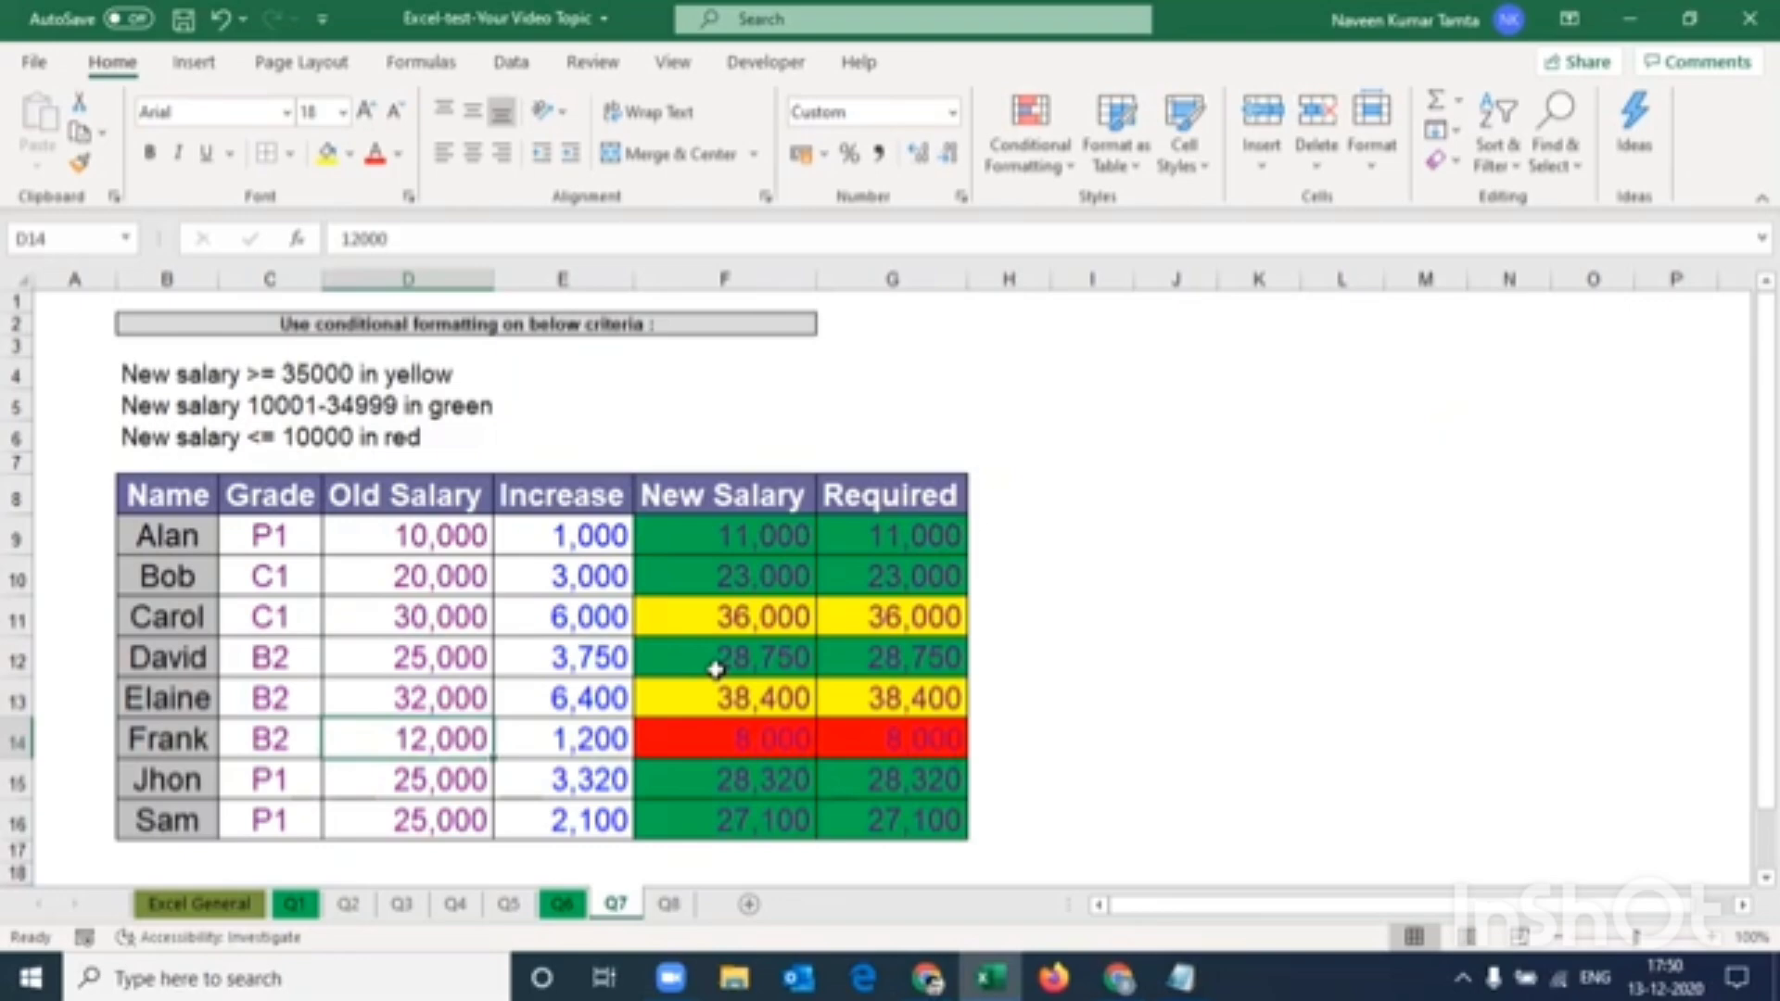
type("6800")
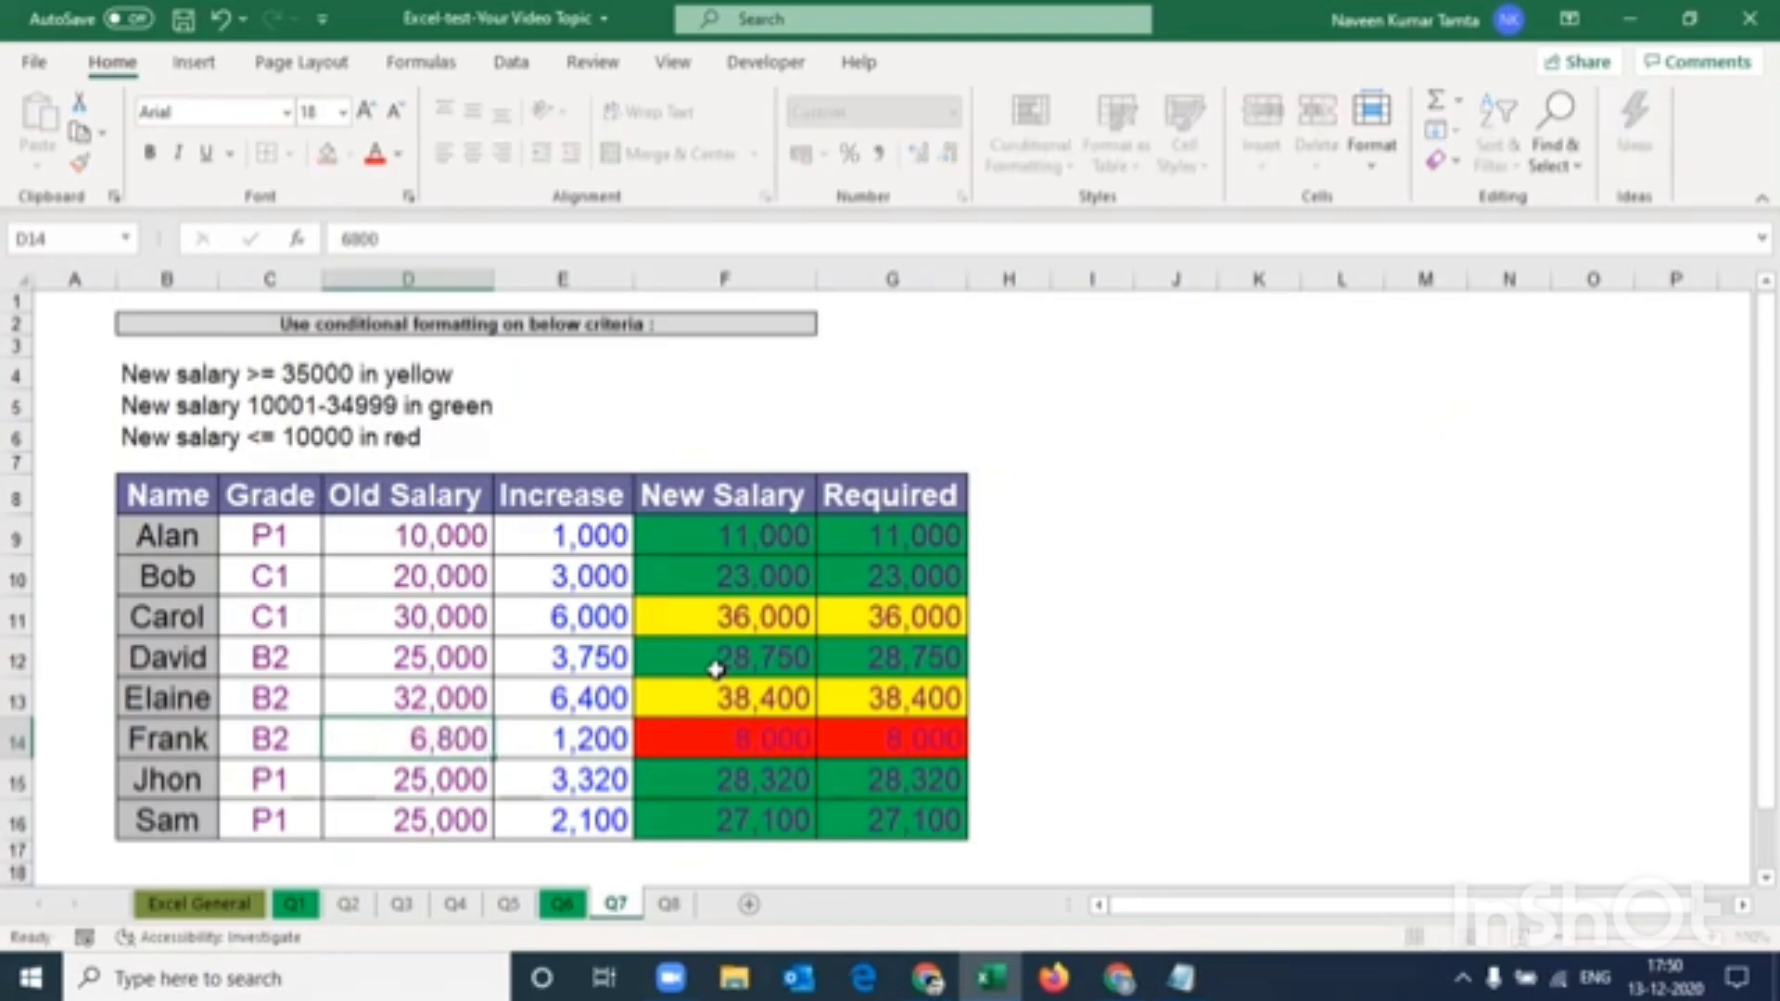
key("Return")
key("Up")
Restore the New Salary formula in F14 by filling it down from F13
key("Right")
key("Right")
key("Right")
key("Left")
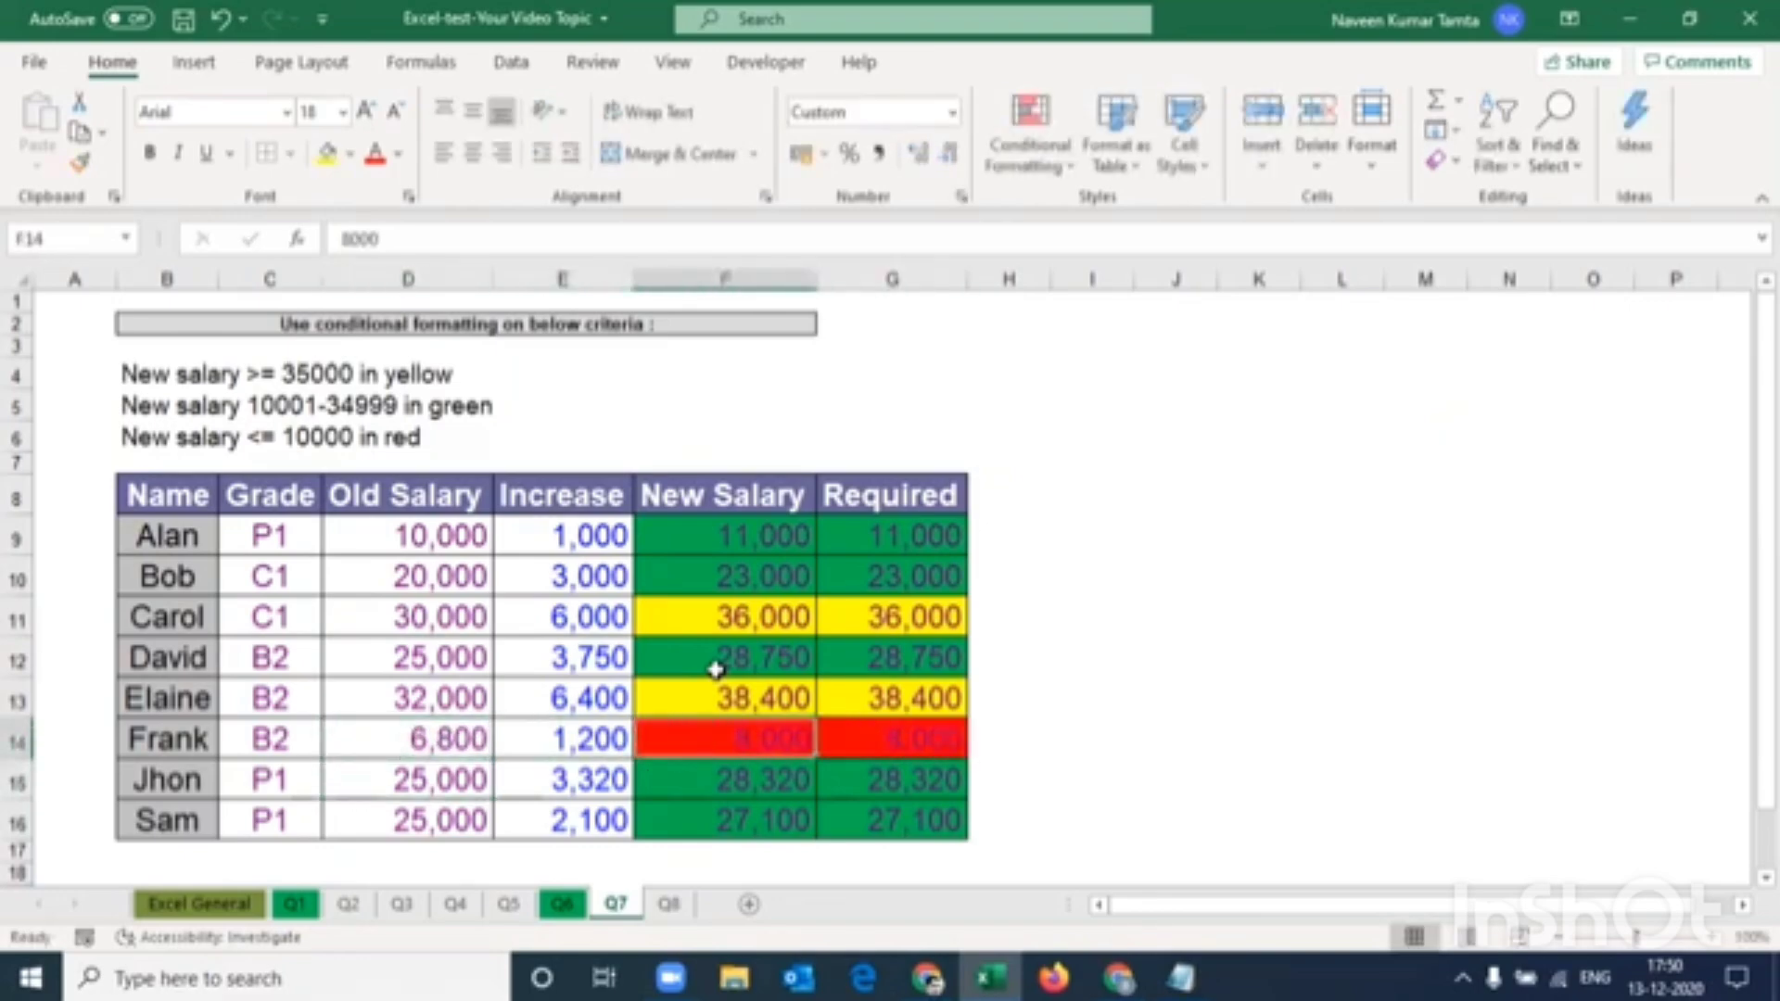
key("Up")
key("shift+Down")
key("ctrl+d")
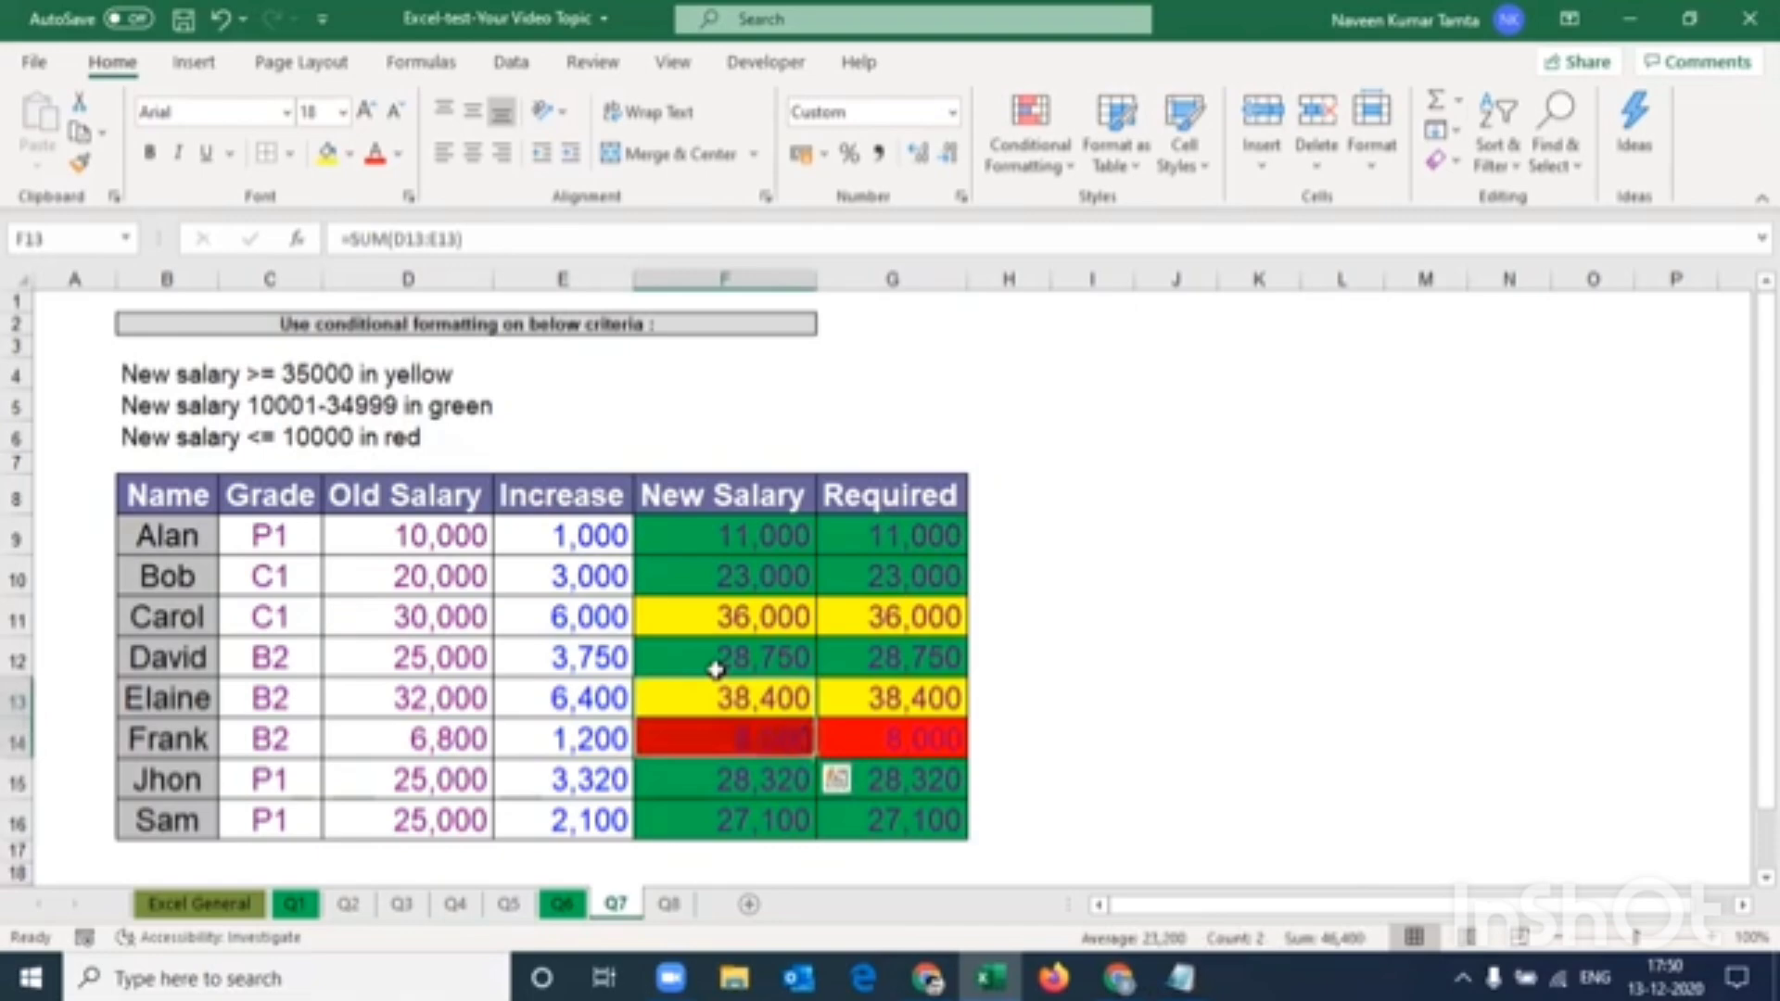
Review the New Salary values and their conditional colors down column F
key("Down")
key("Down")
key("Up")
key("Up")
key("Up")
key("Up")
key("Up")
key("Up")
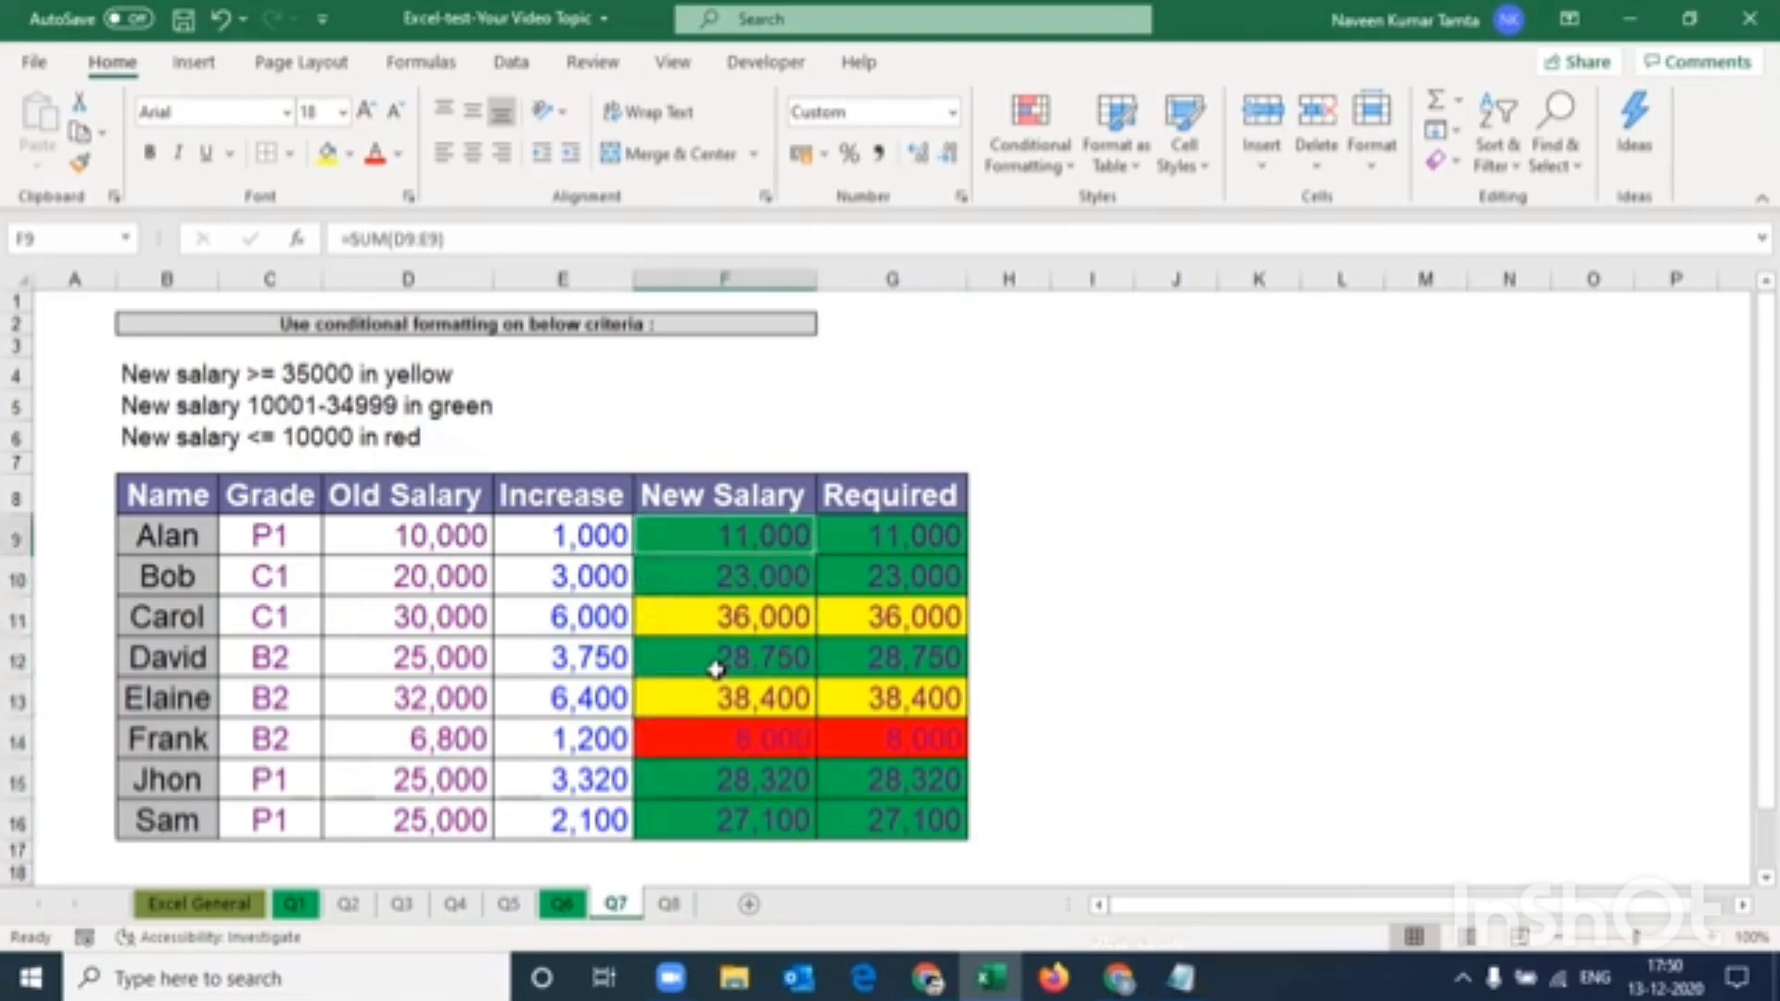
key("ctrl+shift+Down")
key("Down")
key("Down")
key("Down")
key("Down")
key("Down")
key("Down")
key("Down")
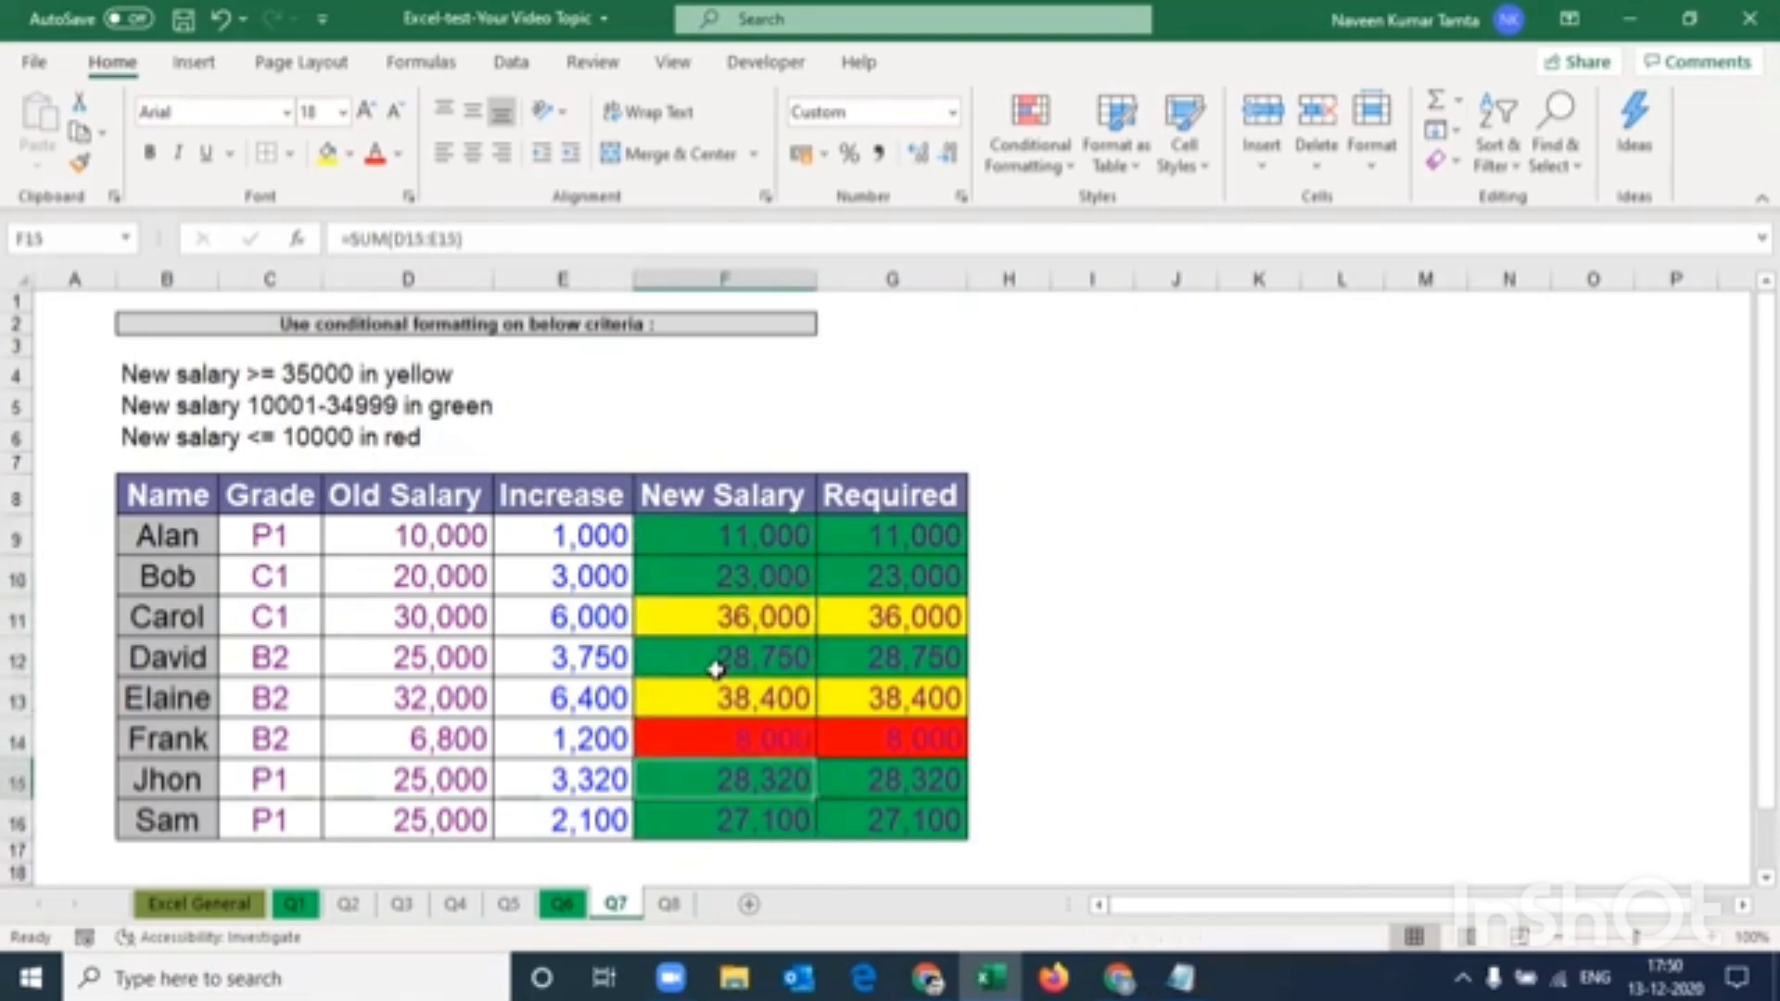
Compare the New Salary cells F9:F16 and their conditional colors with the Required column on sheet Q7
key("shift+Up")
key("shift+Up")
key("shift+Up")
key("shift+Up")
key("shift+Up")
key("shift+Up")
key("shift+Up")
key("Right")
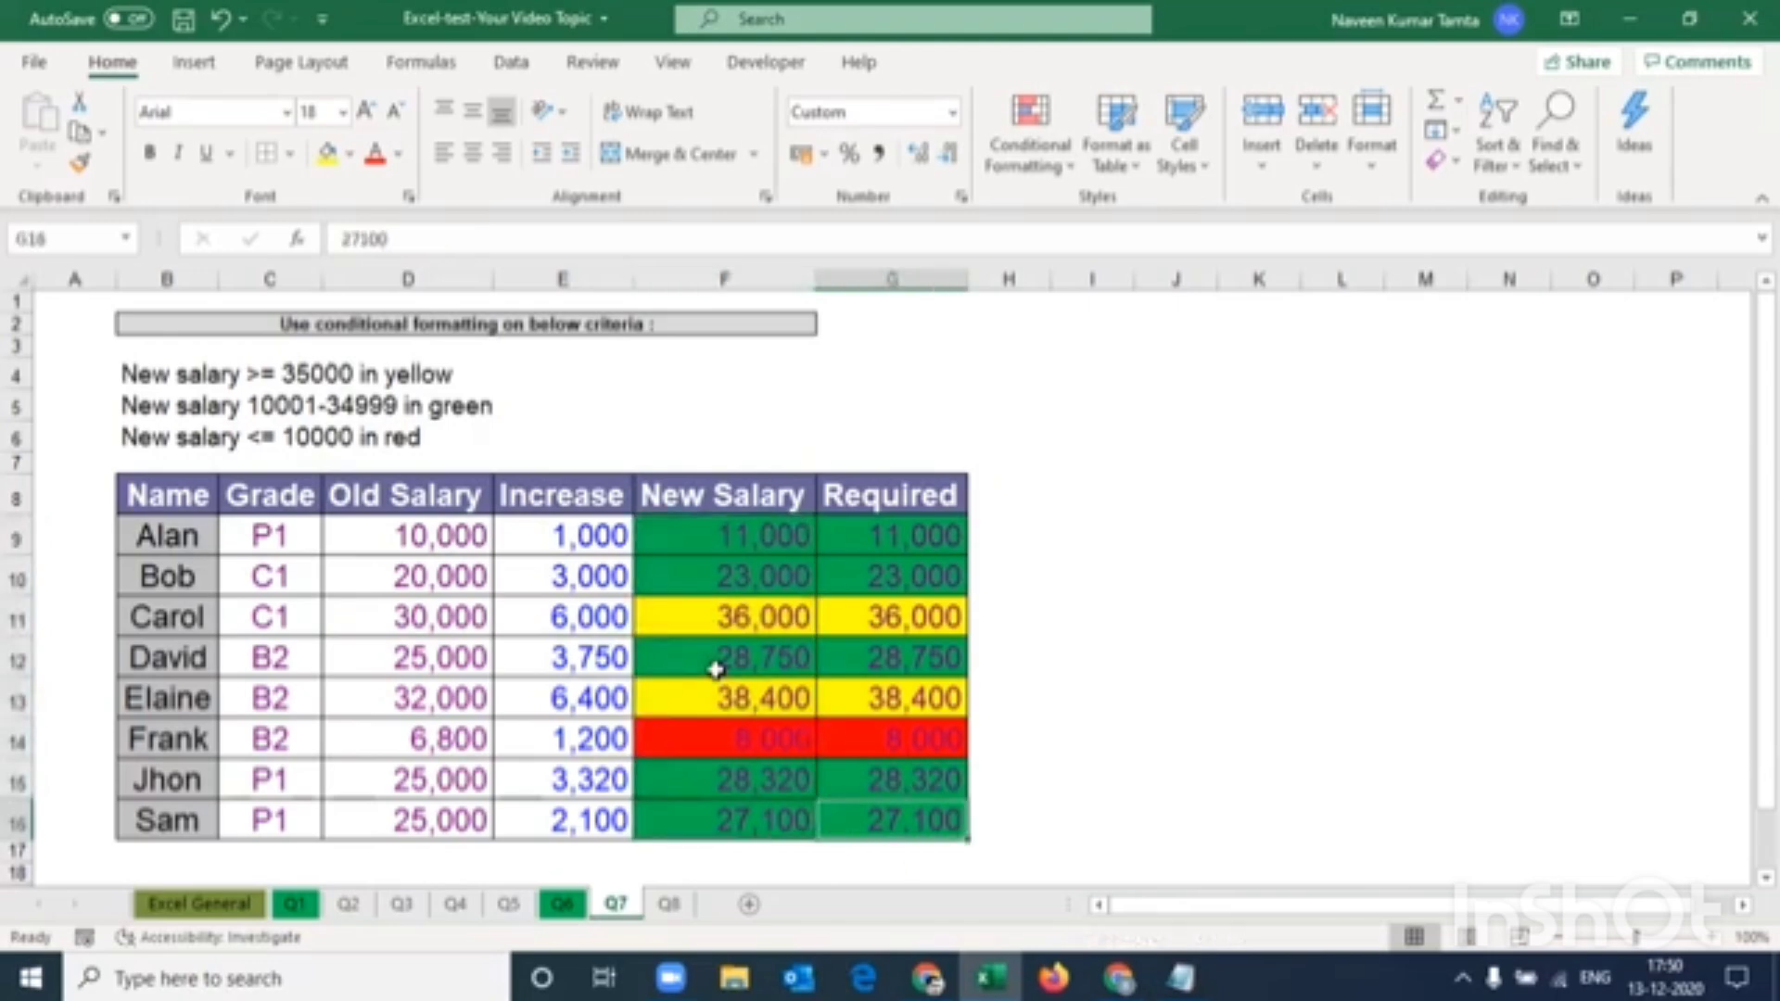
key("ctrl+shift+Up")
key("Down")
key("Left")
key("Up")
key("shift+Up")
key("shift+Up")
key("shift+Up")
key("shift+Up")
key("shift+Up")
key("shift+Up")
key("shift+Up")
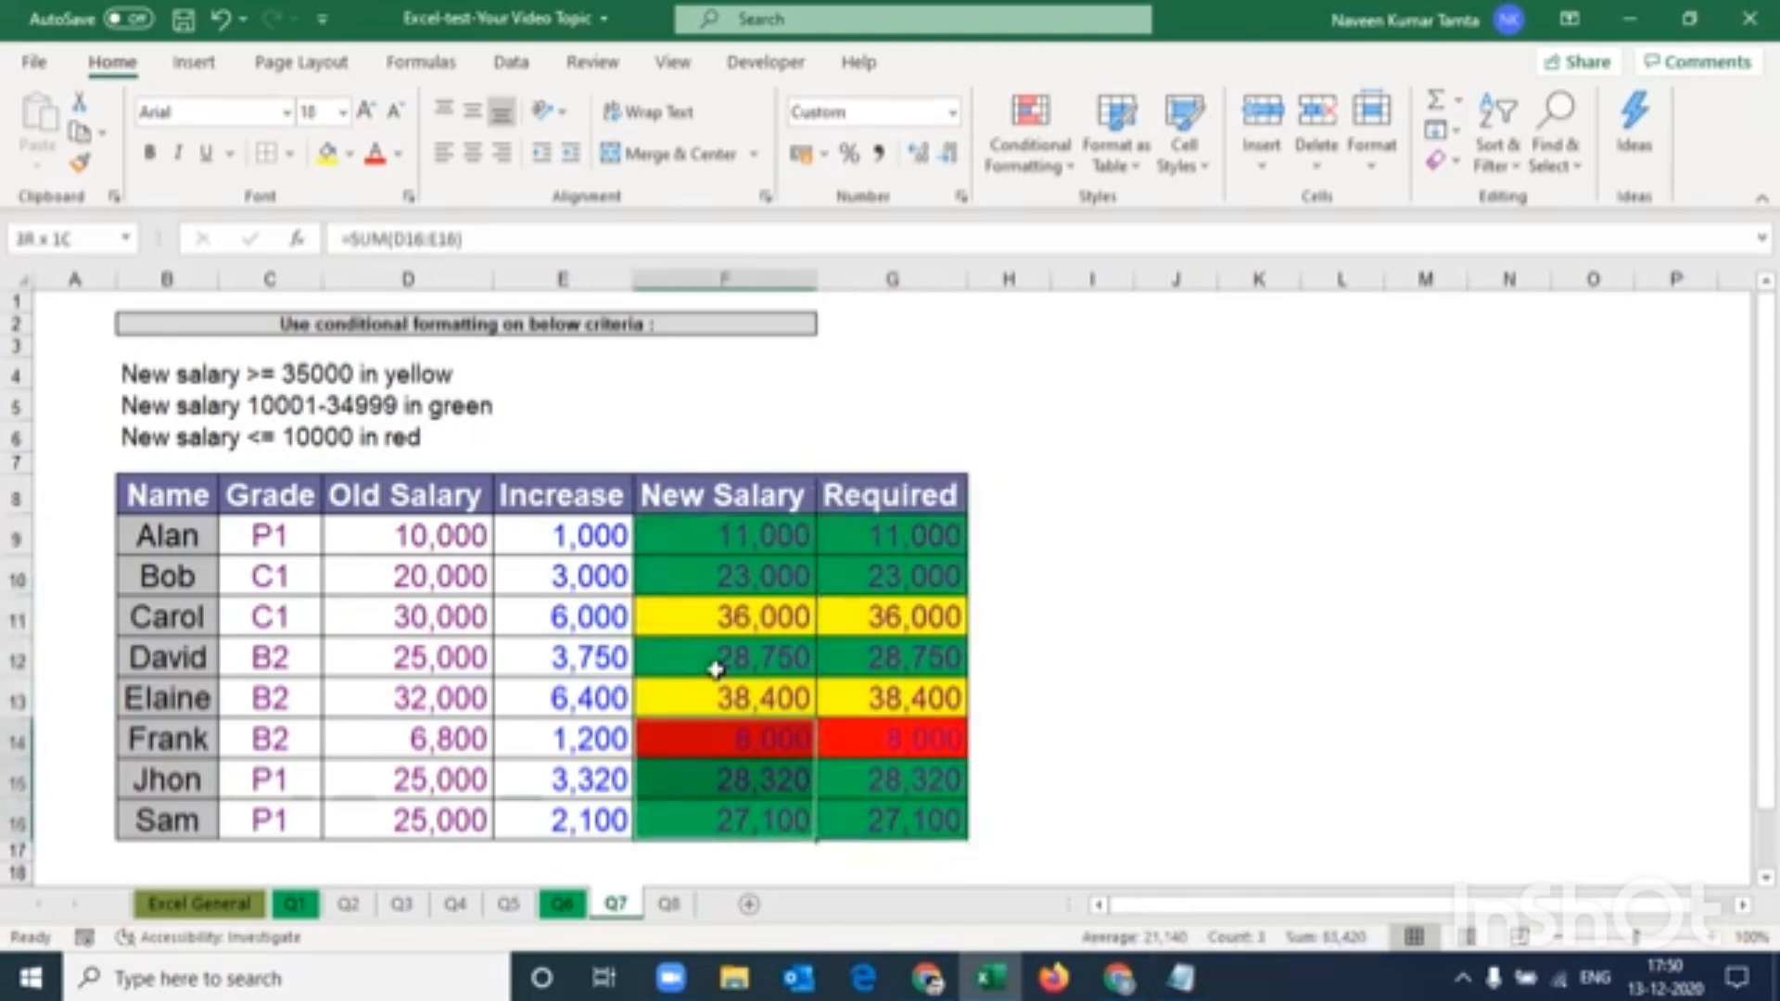
key("Up")
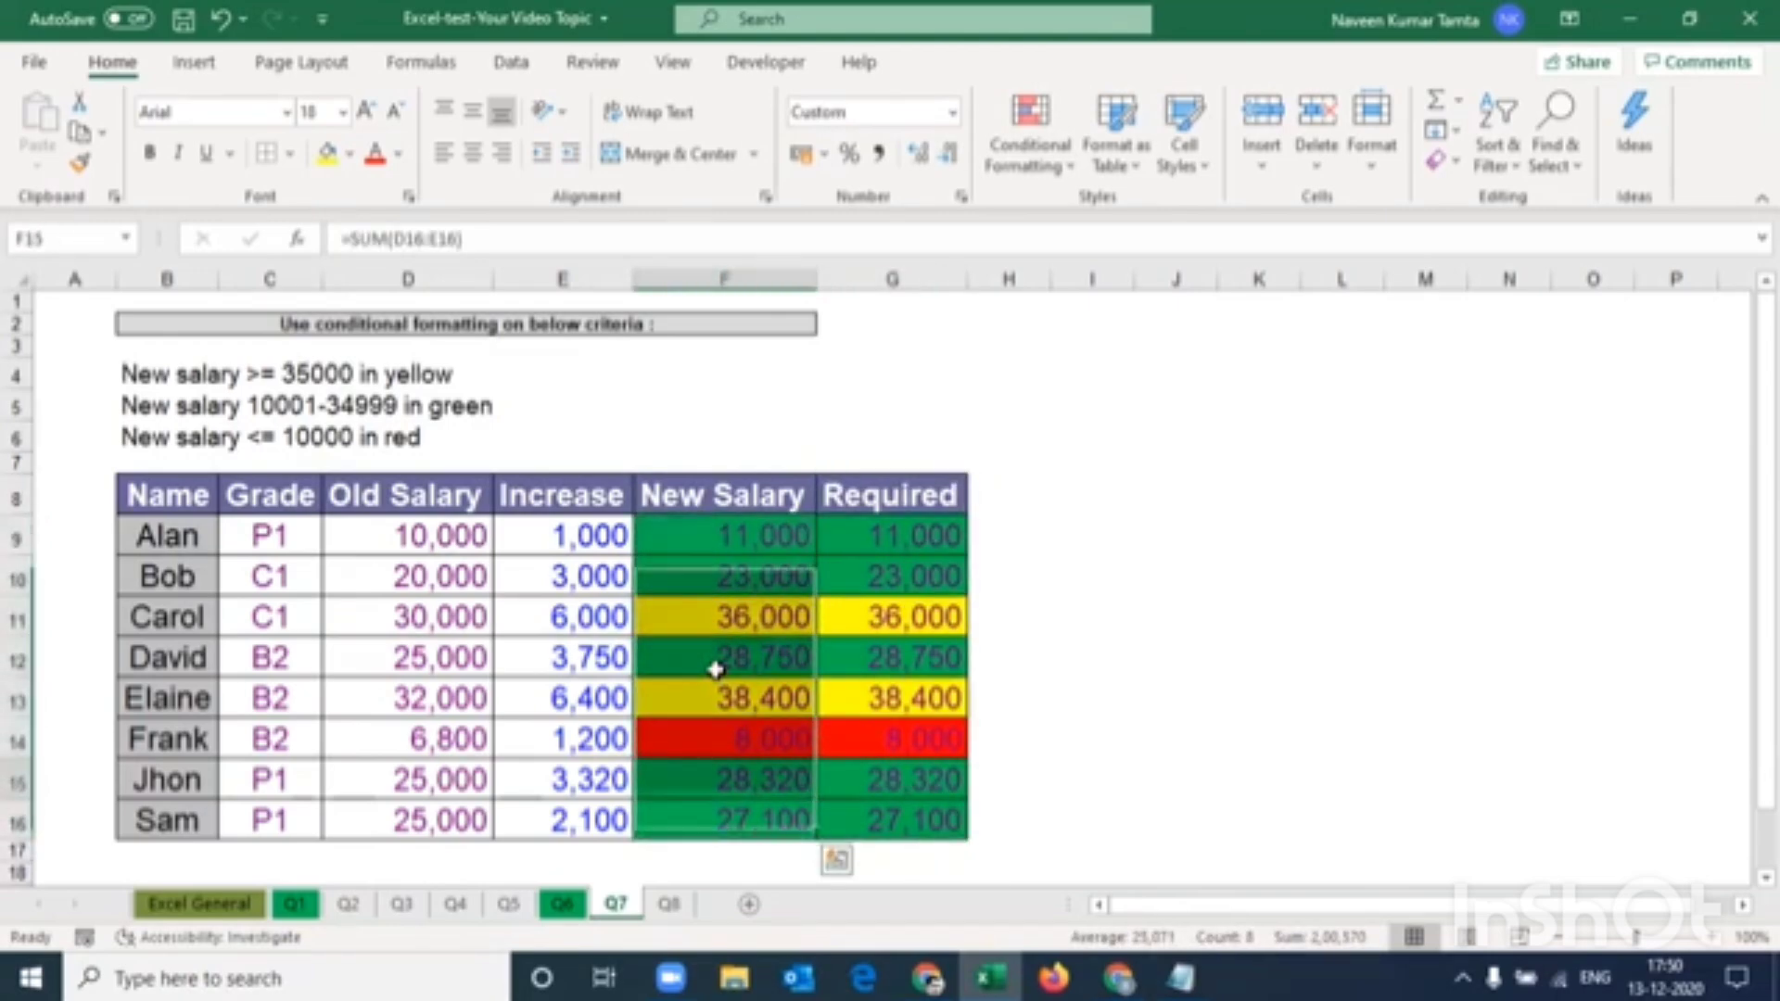
Return to the Excel General sheet and read the task for question 8
key("ctrl+Up")
key("ctrl+Left")
key("ctrl+Page_Up")
key("ctrl+Page_Up")
key("ctrl+Page_Up")
key("ctrl+Page_Up")
key("ctrl+Page_Up")
key("ctrl+Page_Up")
key("ctrl+Page_Up")
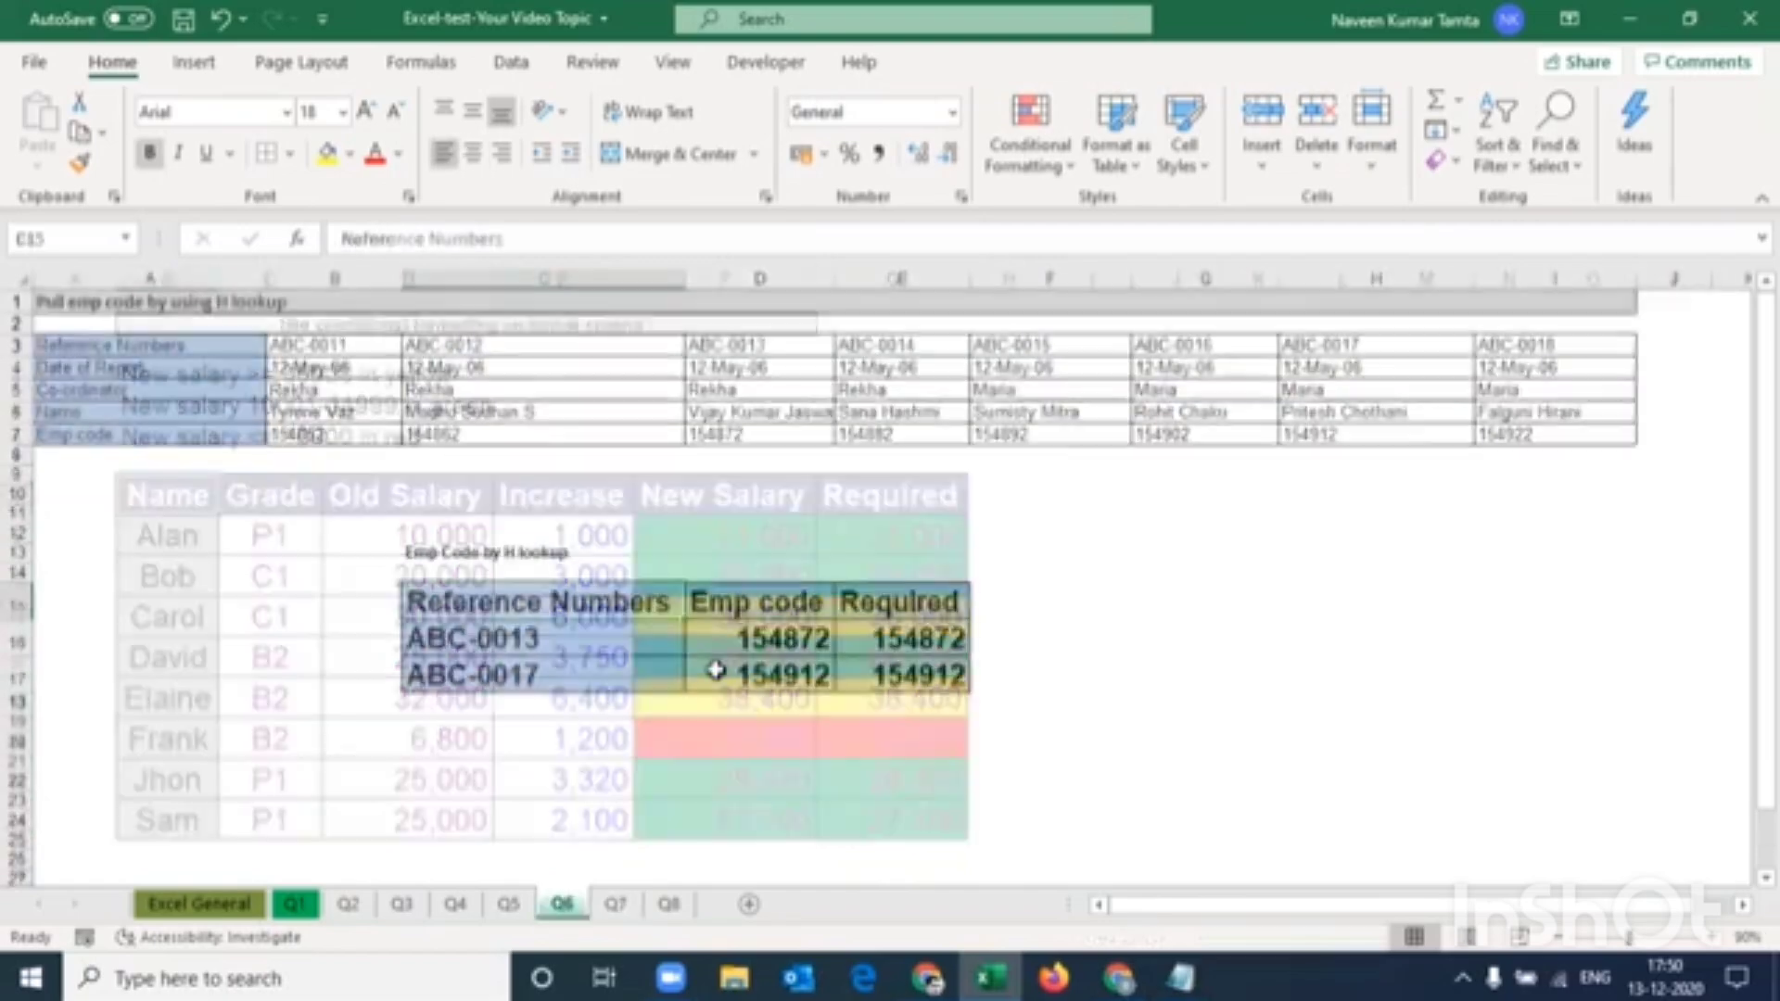
key("Down")
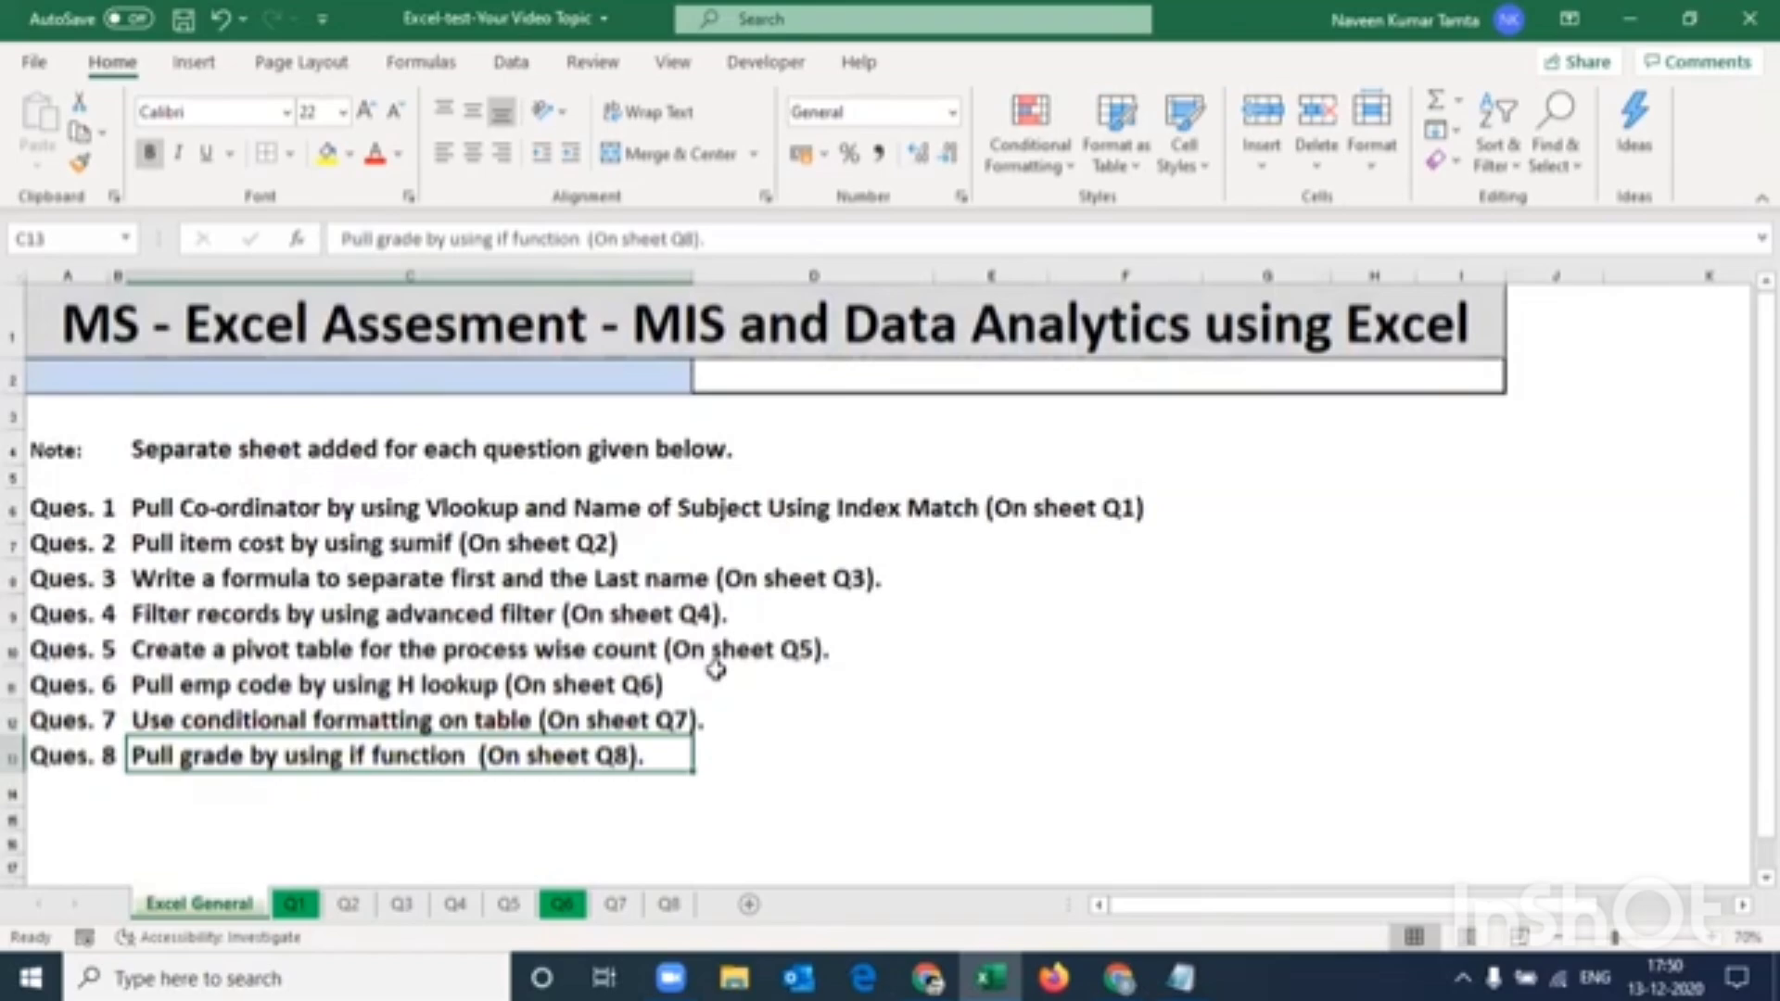
Switch to sheet Q8 and go to the first grade criterion in row 4
key("ctrl+Page_Down")
key("ctrl+Page_Down")
key("ctrl+Page_Down")
key("ctrl+Page_Down")
key("ctrl+Page_Down")
key("ctrl+Page_Down")
key("ctrl+Page_Down")
key("ctrl+Page_Down")
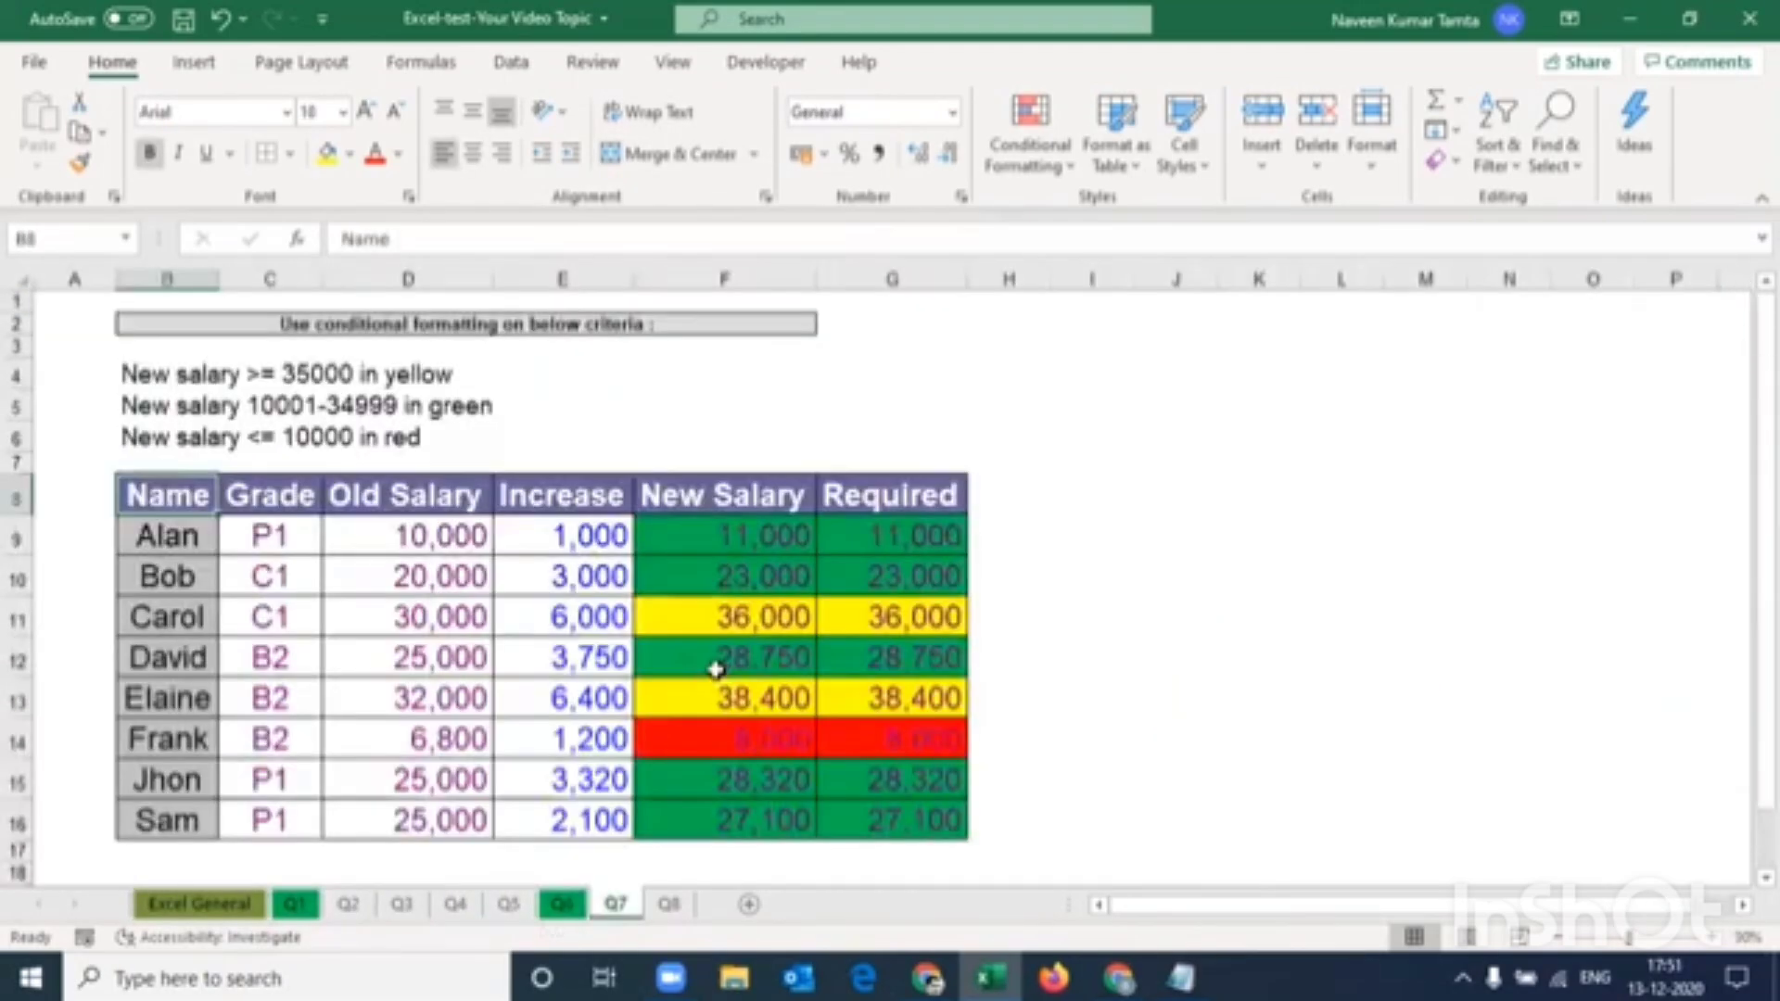
key("Down")
key("Down")
key("Down")
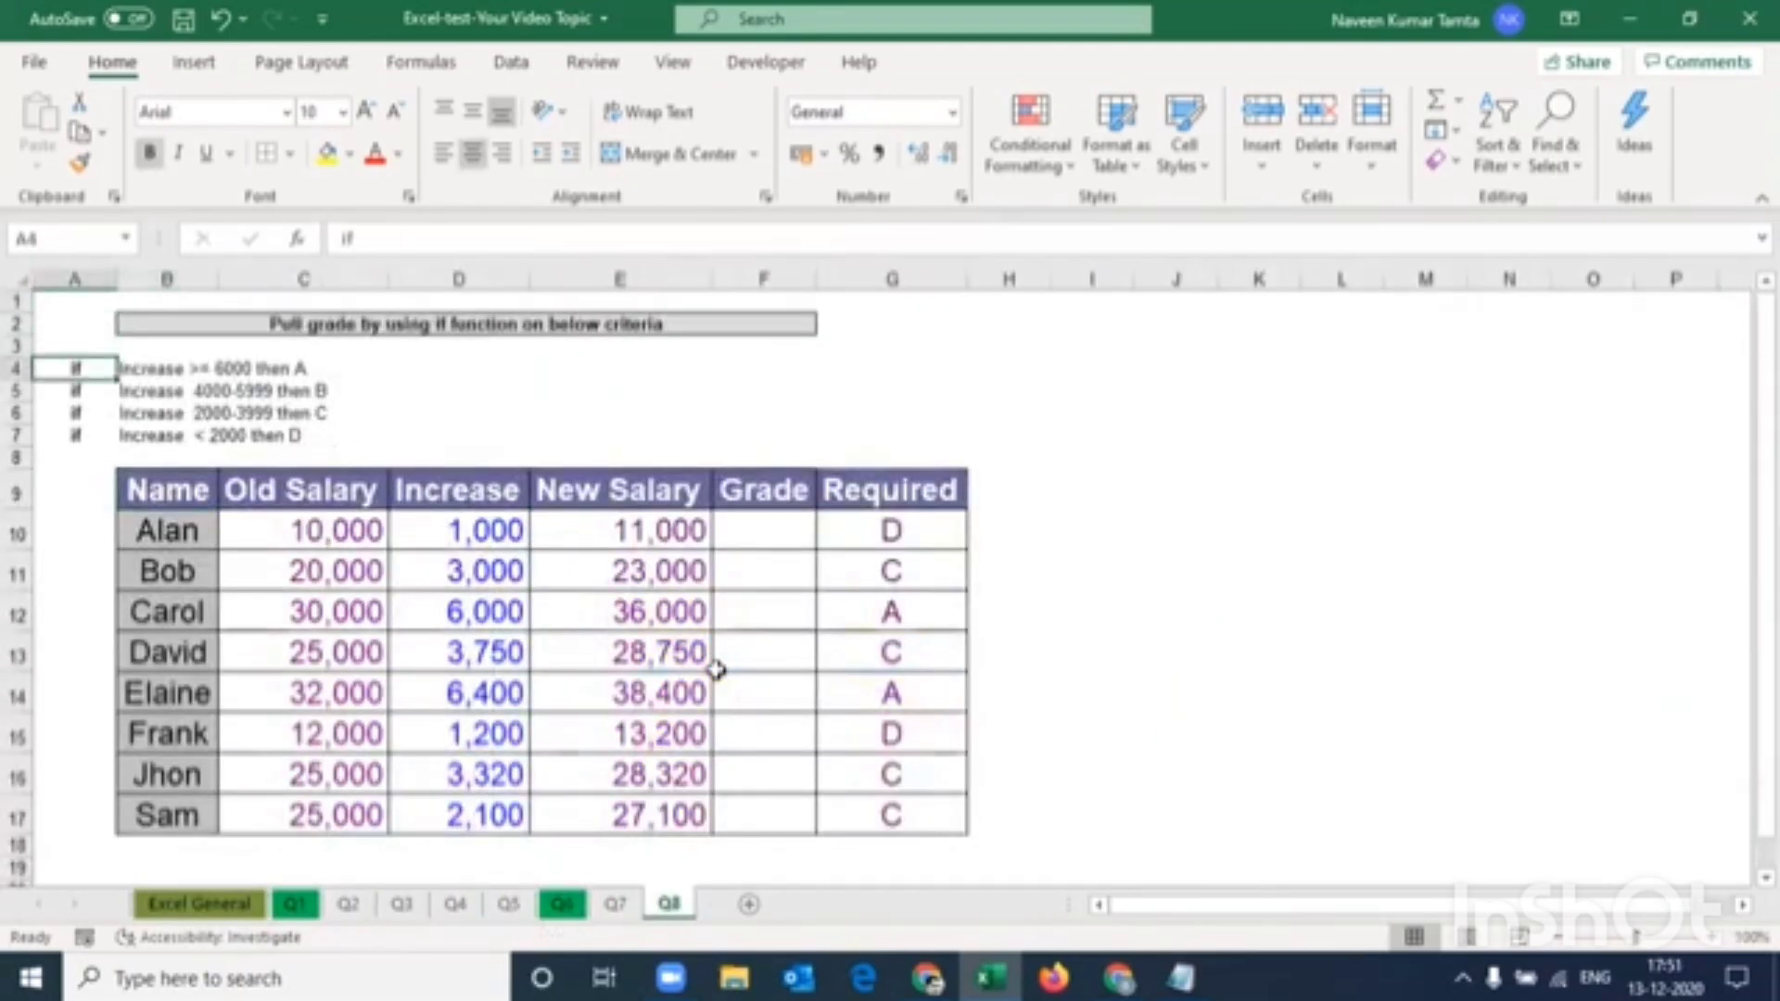
AutoFit the width of column B to the grade criteria in B4:B7
key("Right")
key("shift+Down")
key("shift+Down")
key("shift+Down")
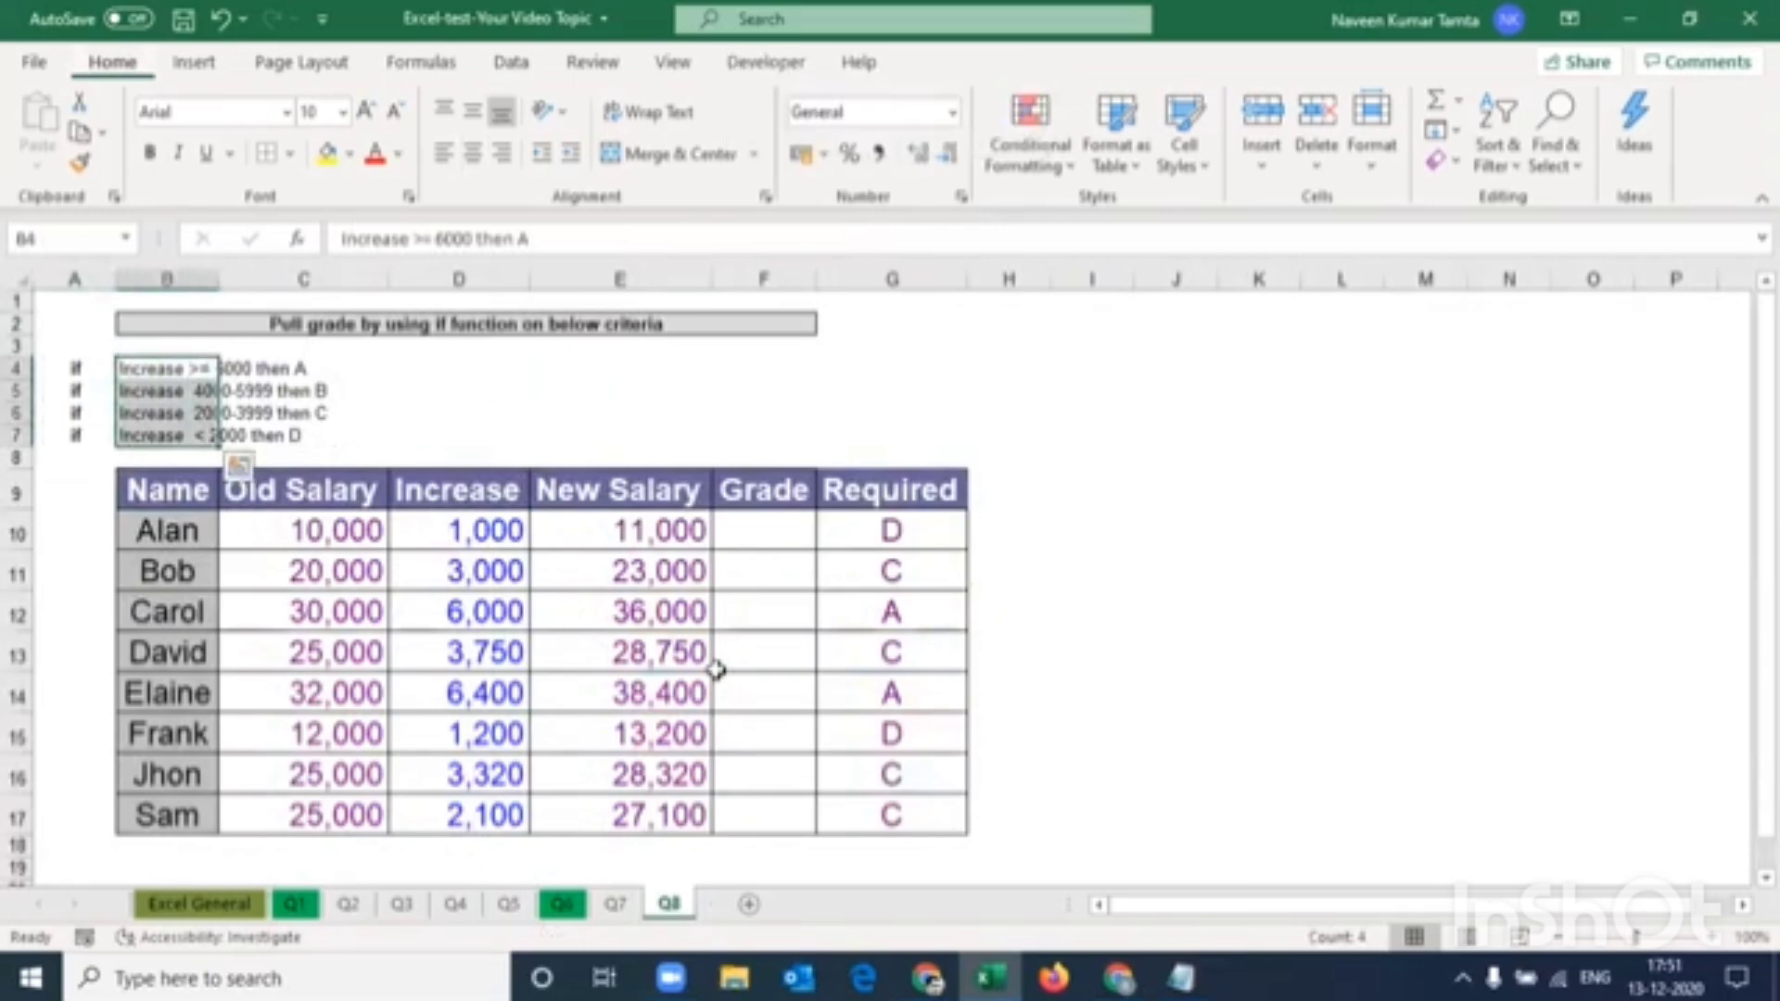
key("alt+h")
key("o")
key("i")
Enlarge the font of the grade criteria in B4:B7 by three size steps
left_click(366, 112)
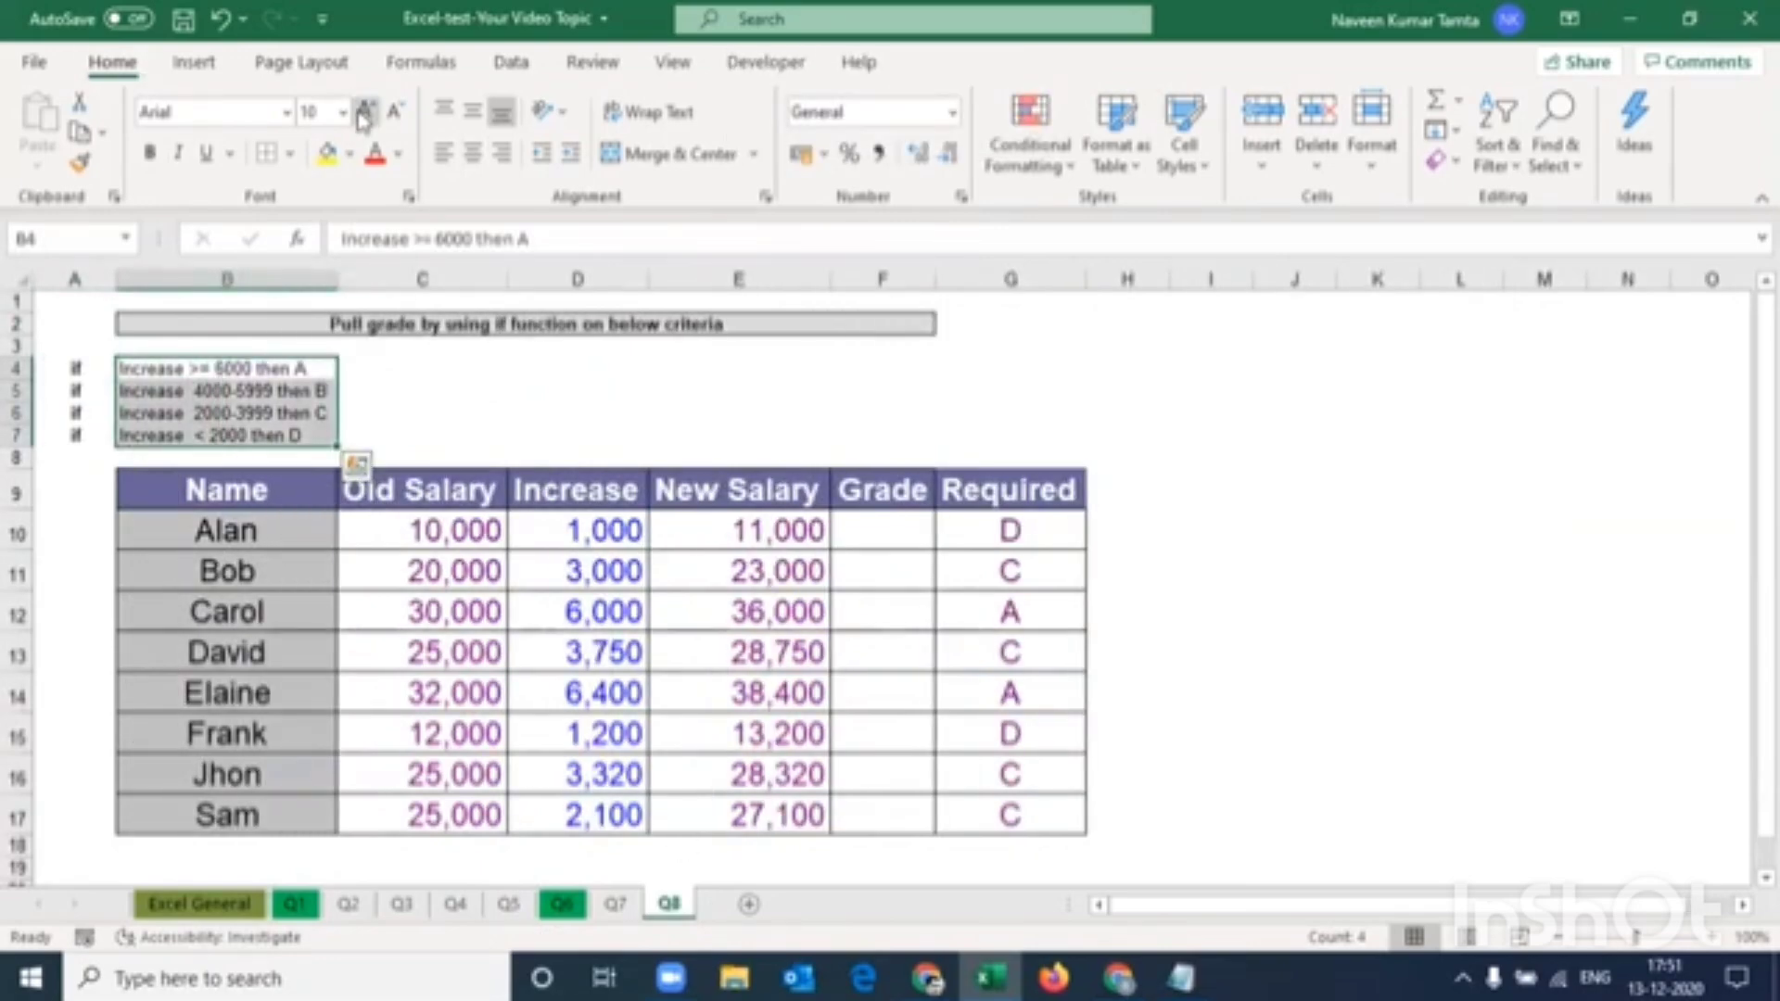
left_click(366, 112)
left_click(366, 112)
key("Right")
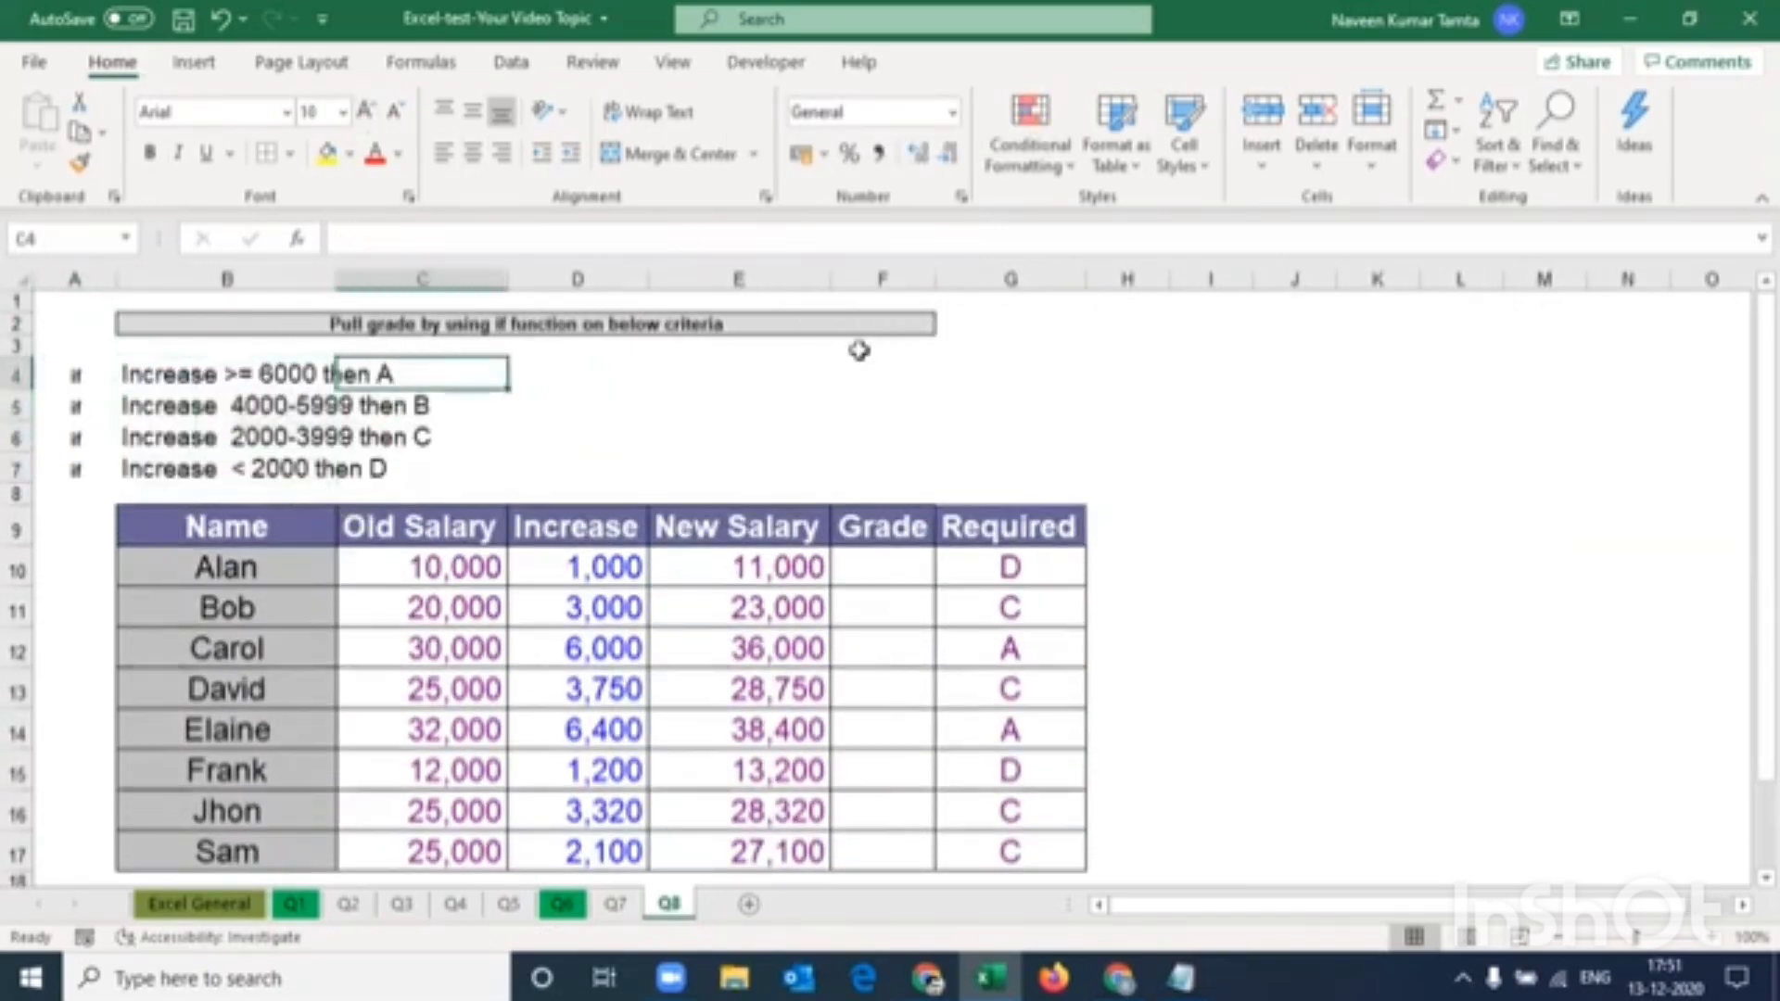
Examine the Increase, New Salary, Grade and Required columns of the salary table on sheet Q8
key("Down")
key("Down")
key("Down")
key("Down")
key("Down")
key("Down")
key("Down")
key("Down")
key("Up")
key("Up")
key("Left")
key("Up")
key("Left")
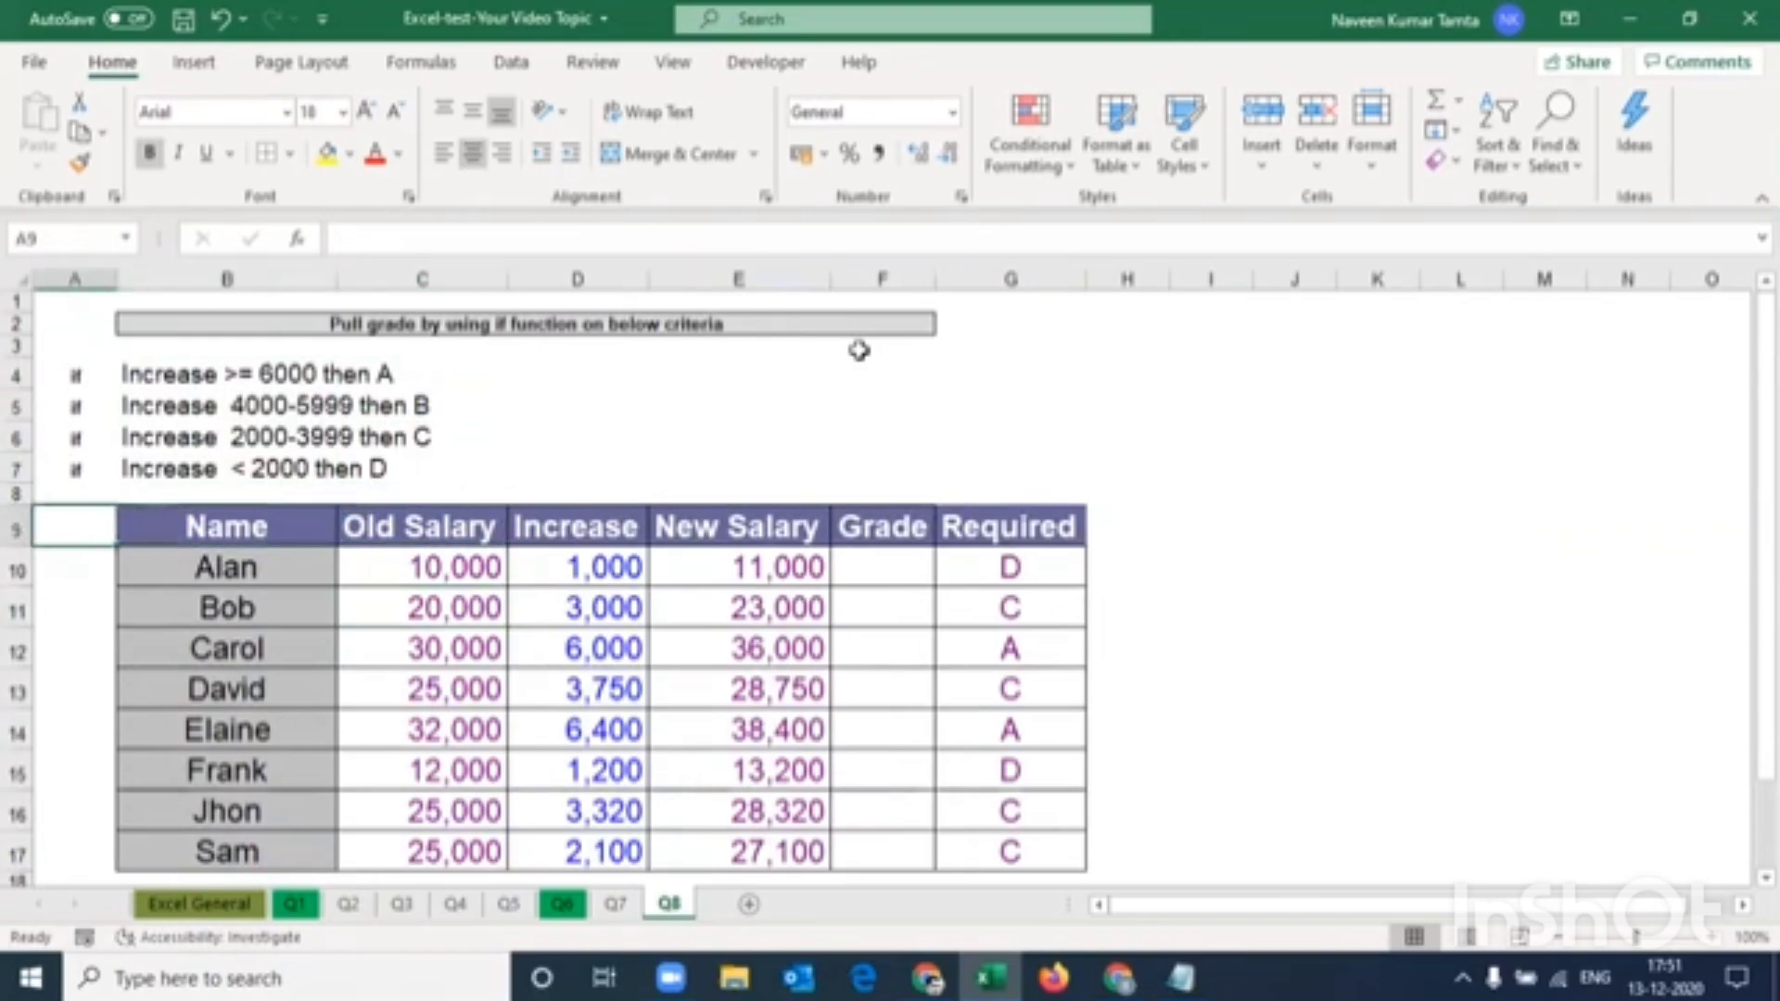
key("Right")
key("Right")
key("Right")
key("Down")
key("Down")
key("Down")
key("Down")
key("Down")
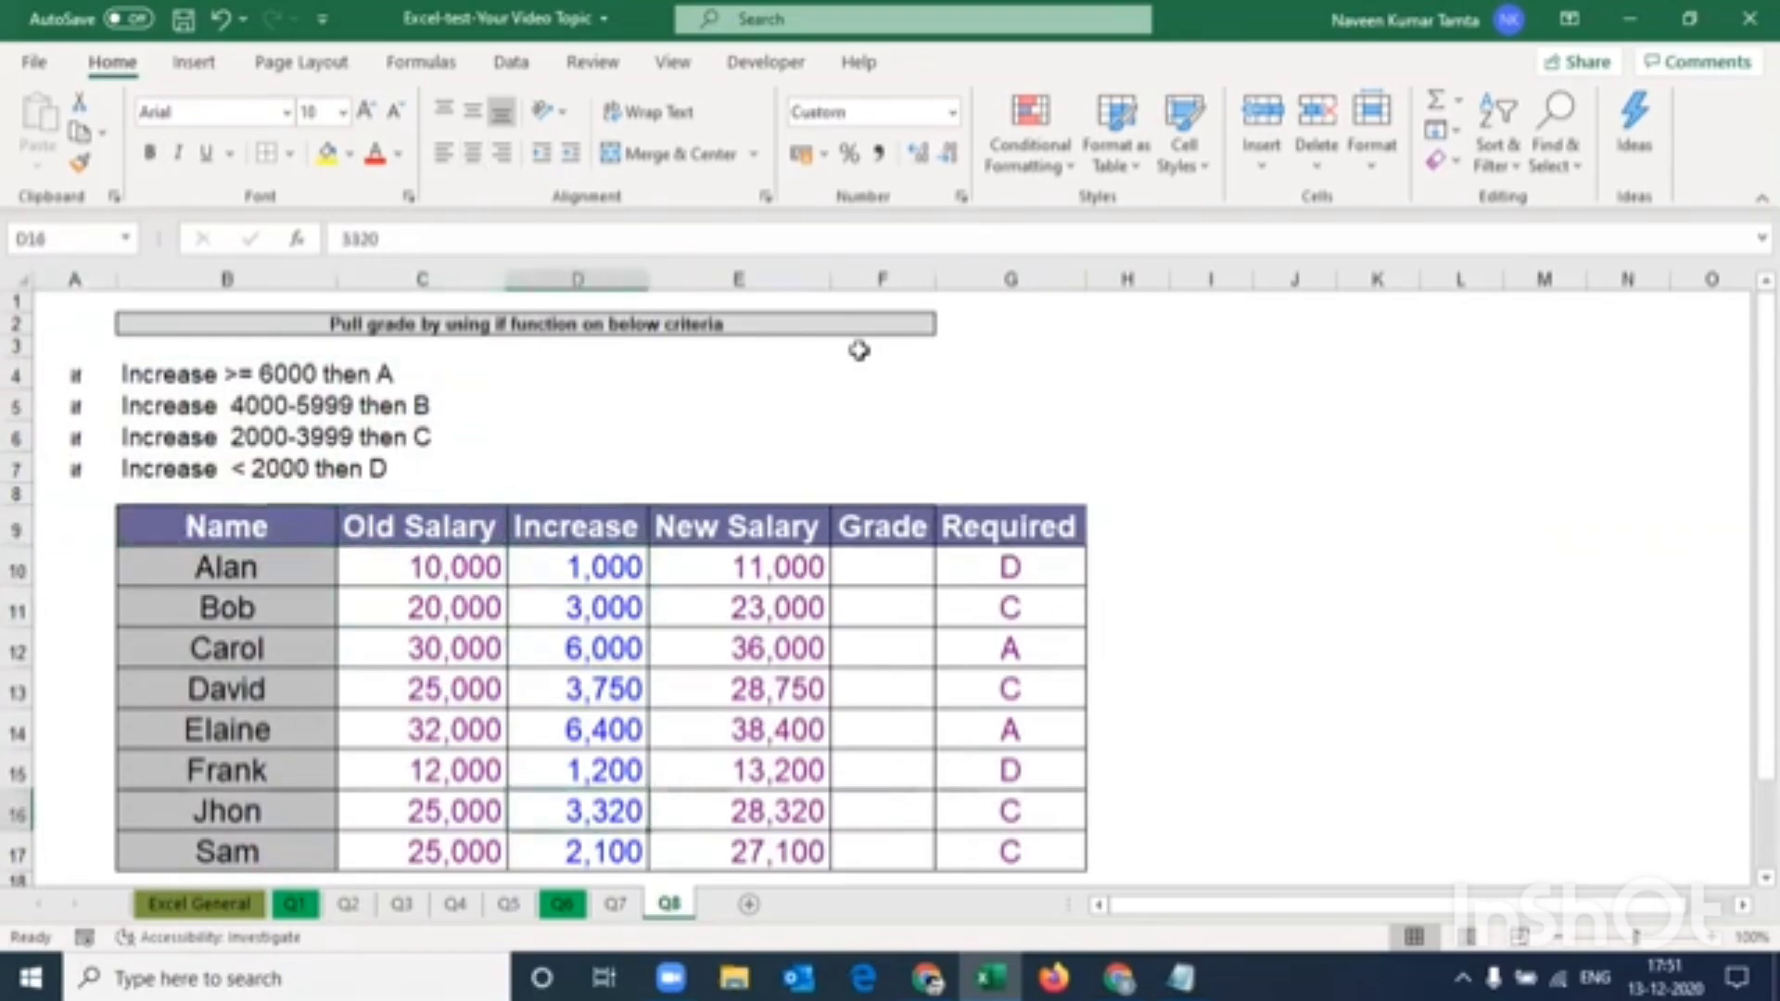
key("Right")
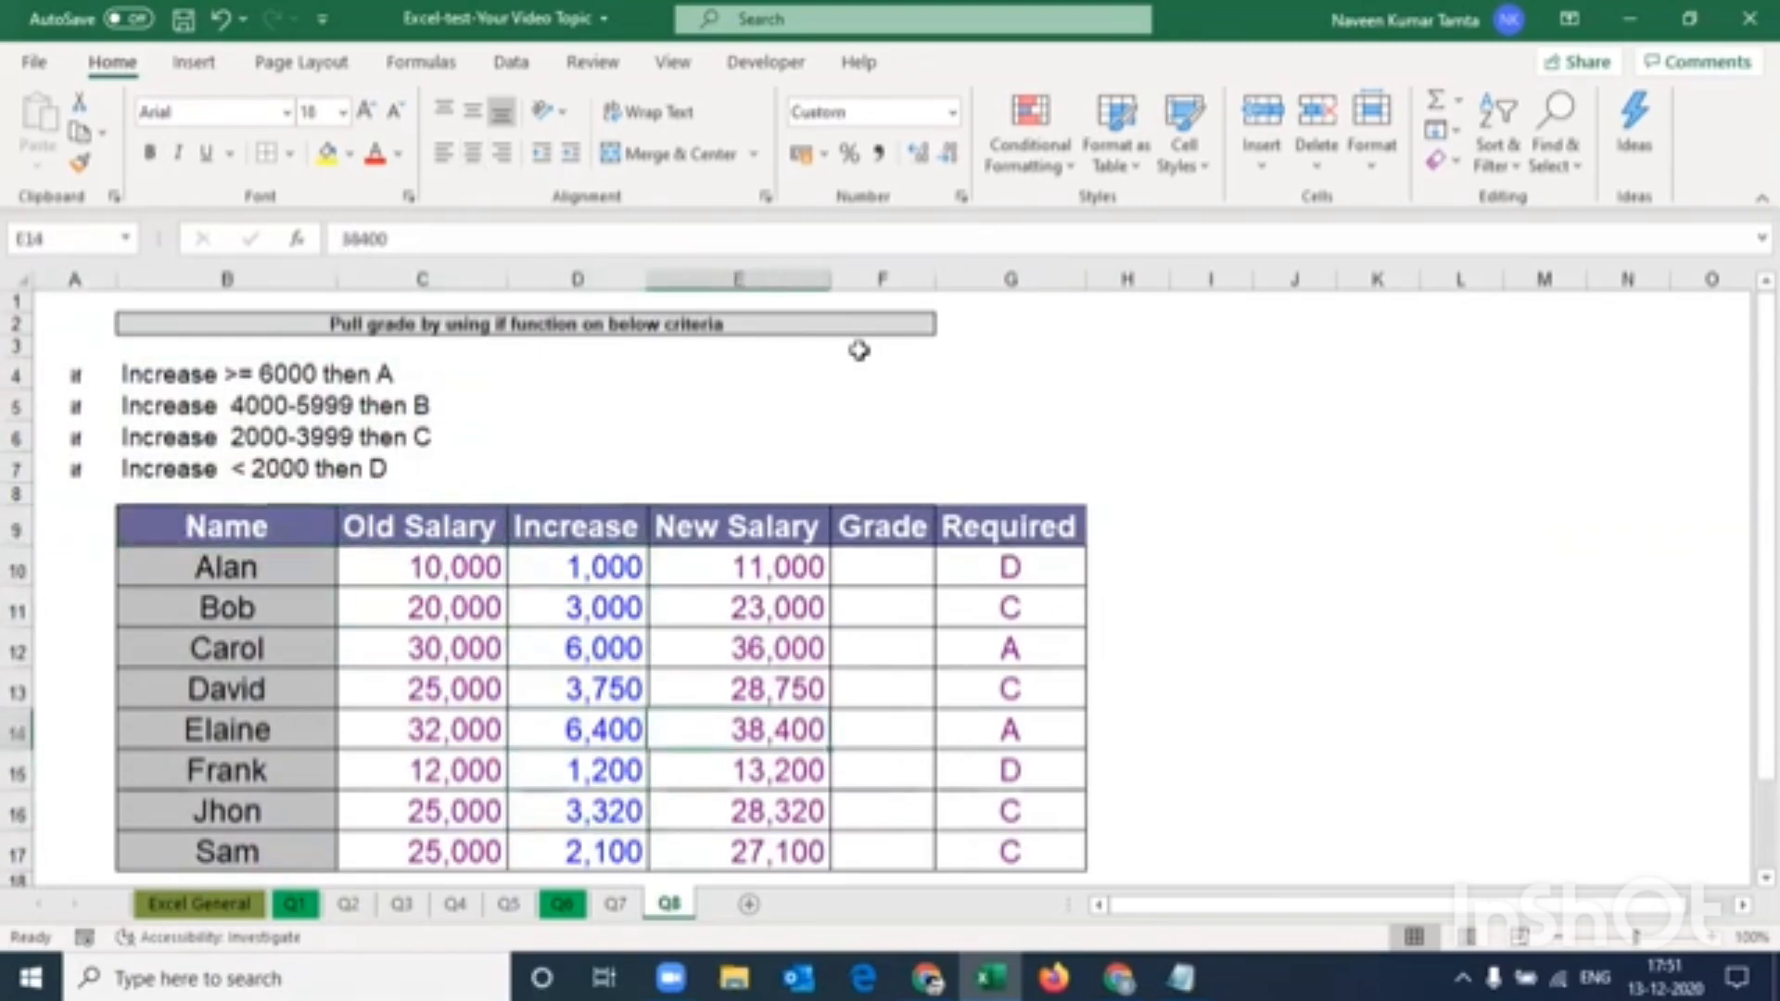
key("Right")
key("Right")
key("Left")
key("Left")
key("Left")
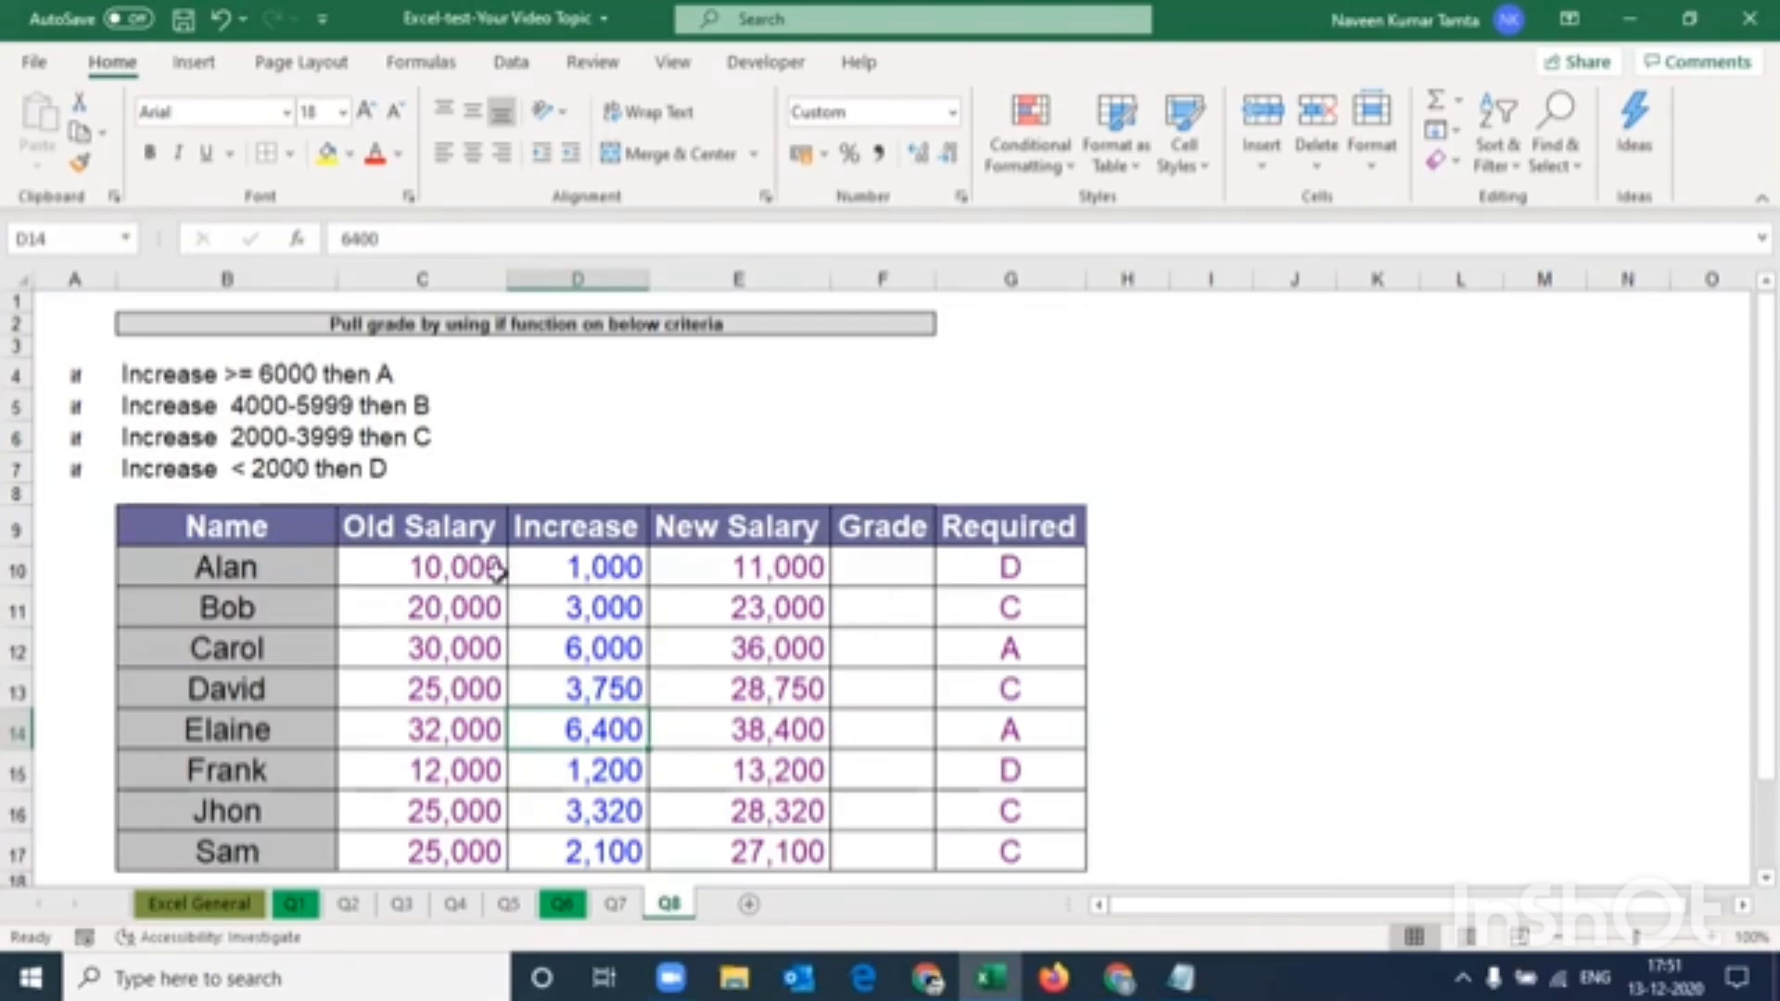
left_click_drag(588, 566, 590, 850)
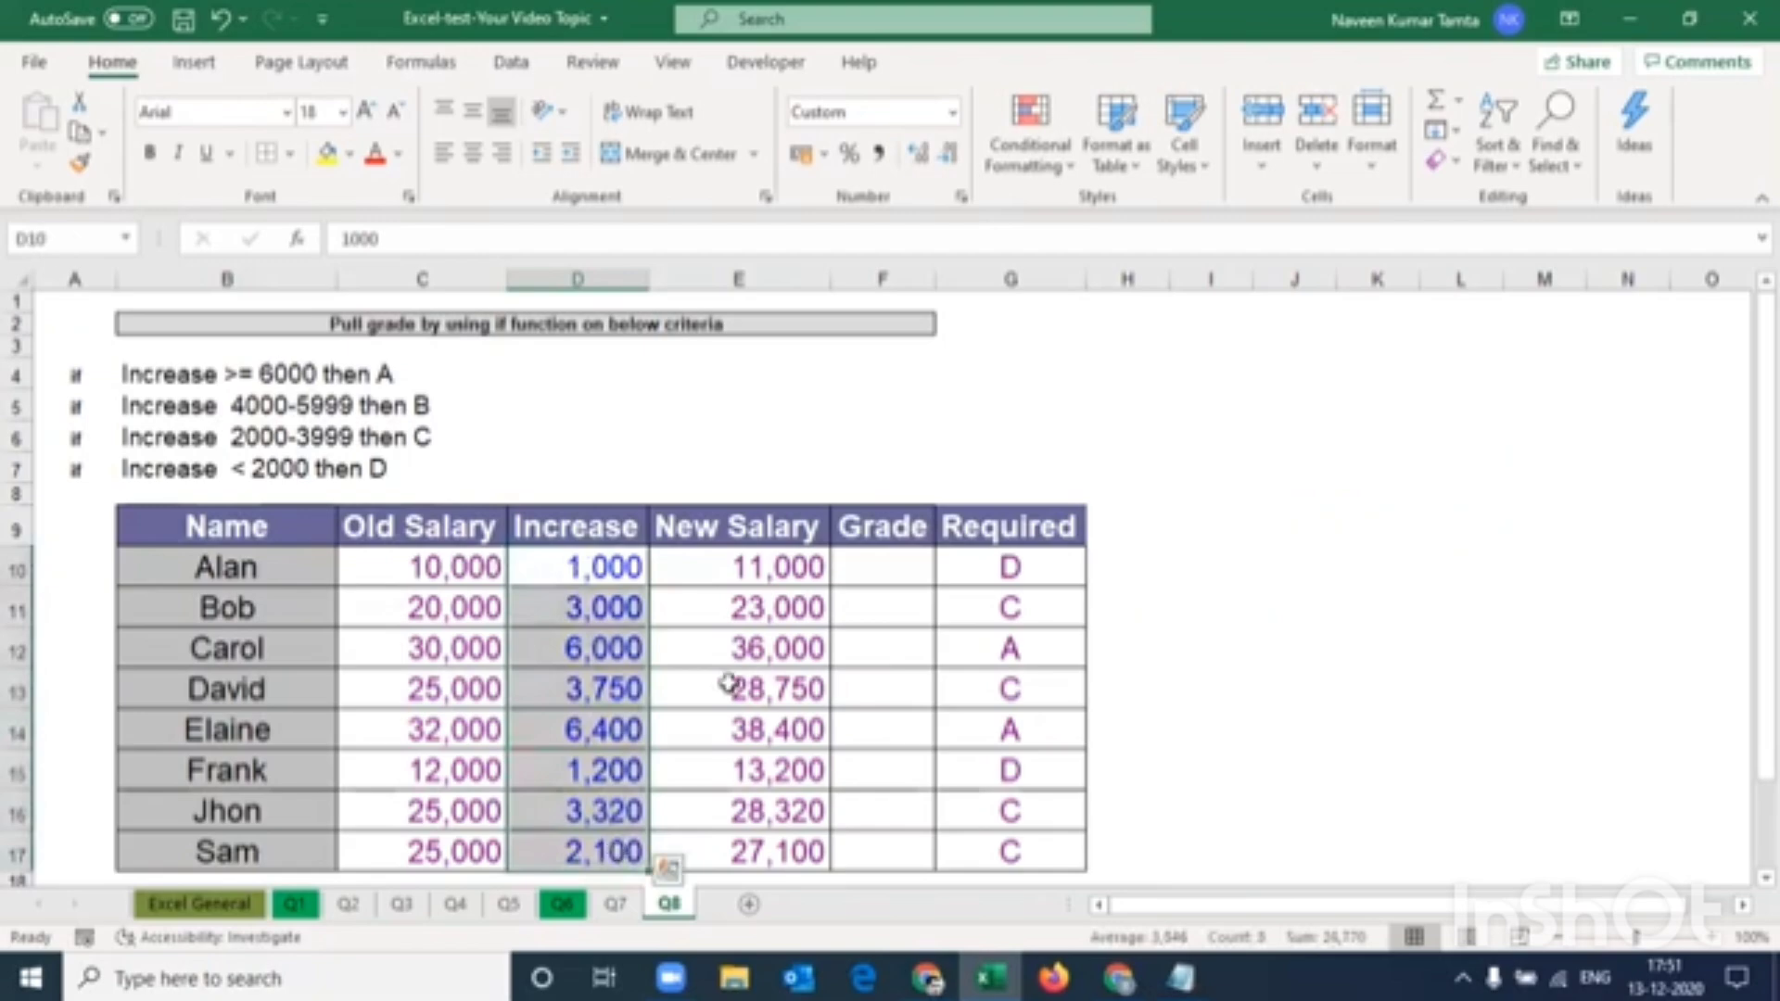
left_click_drag(803, 565, 828, 858)
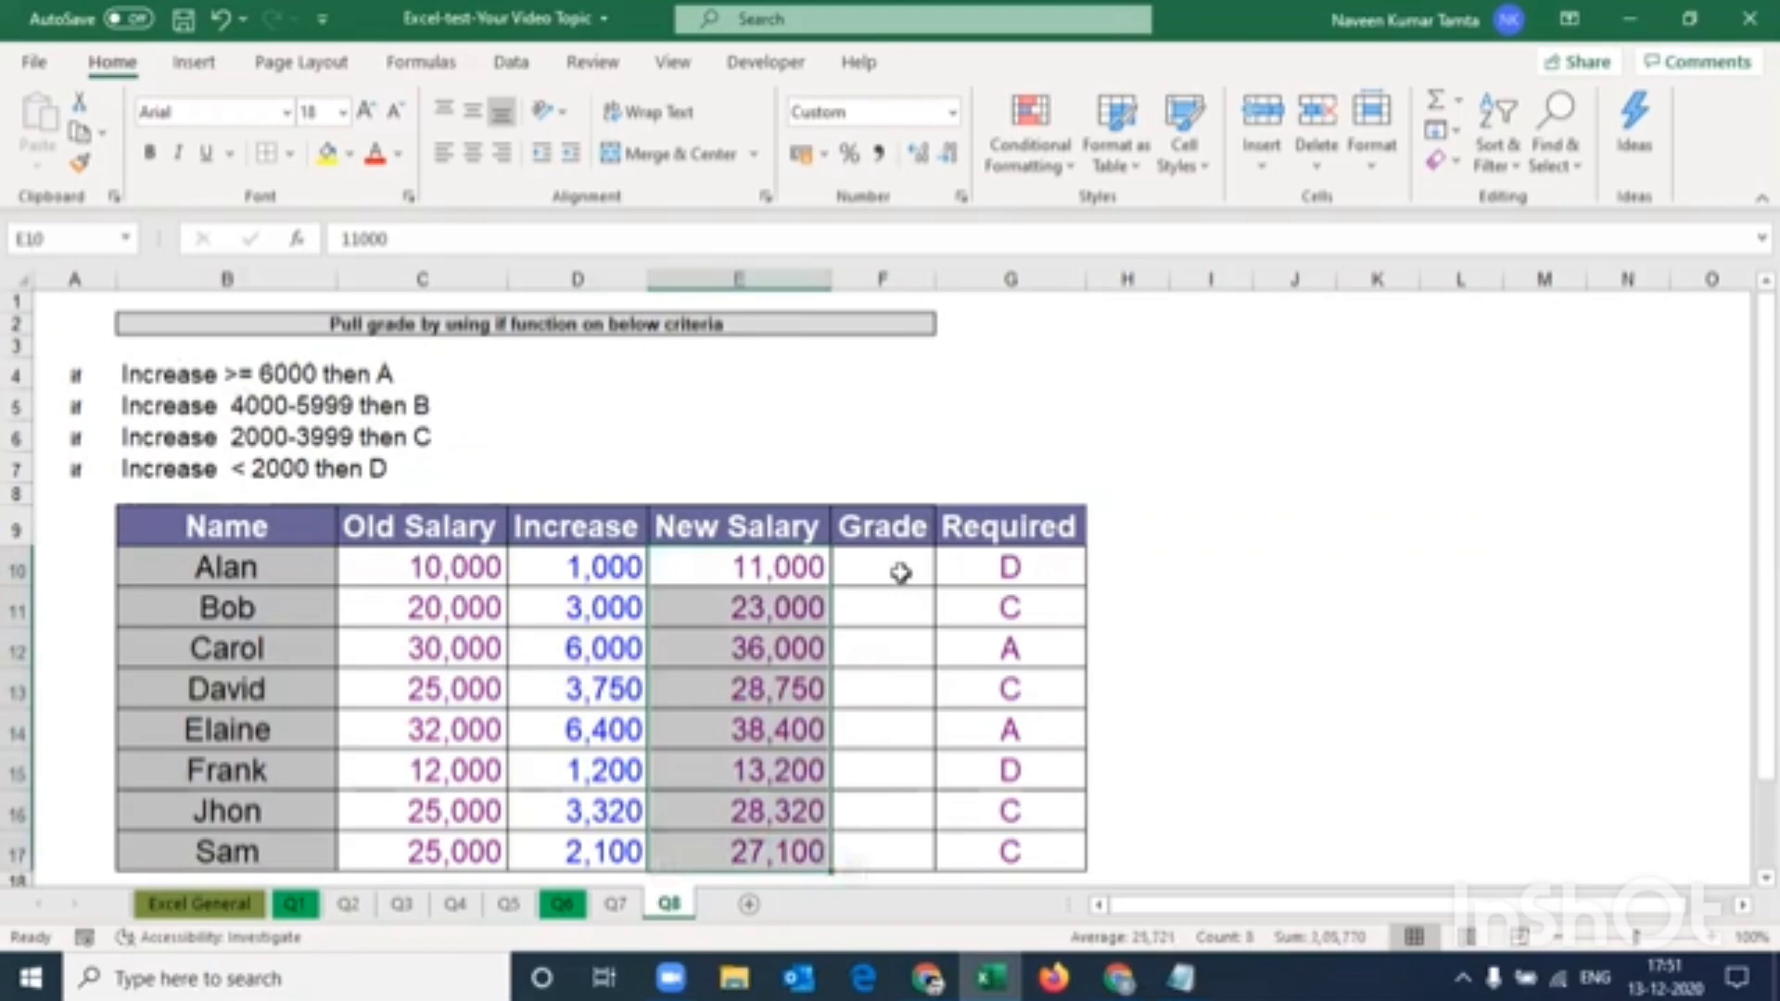
Widen the Grade column and start an IF formula in F10
left_click_drag(932, 280, 997, 281)
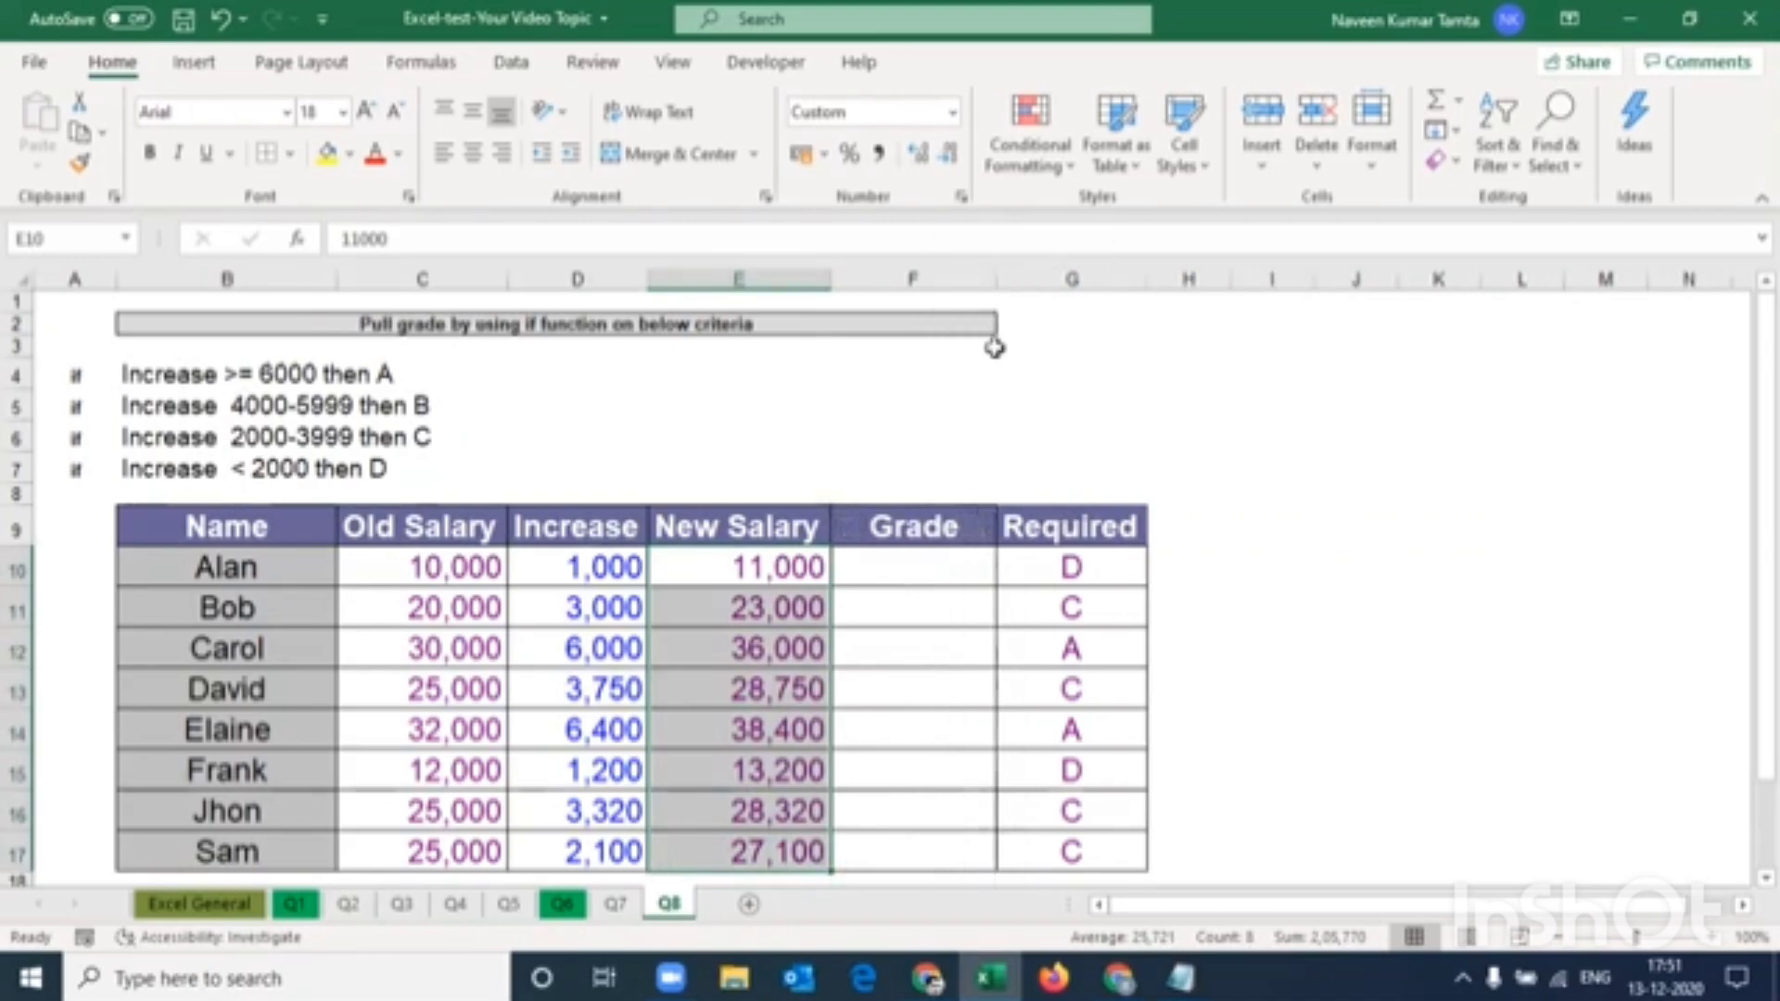
left_click(942, 563)
type("+ifd")
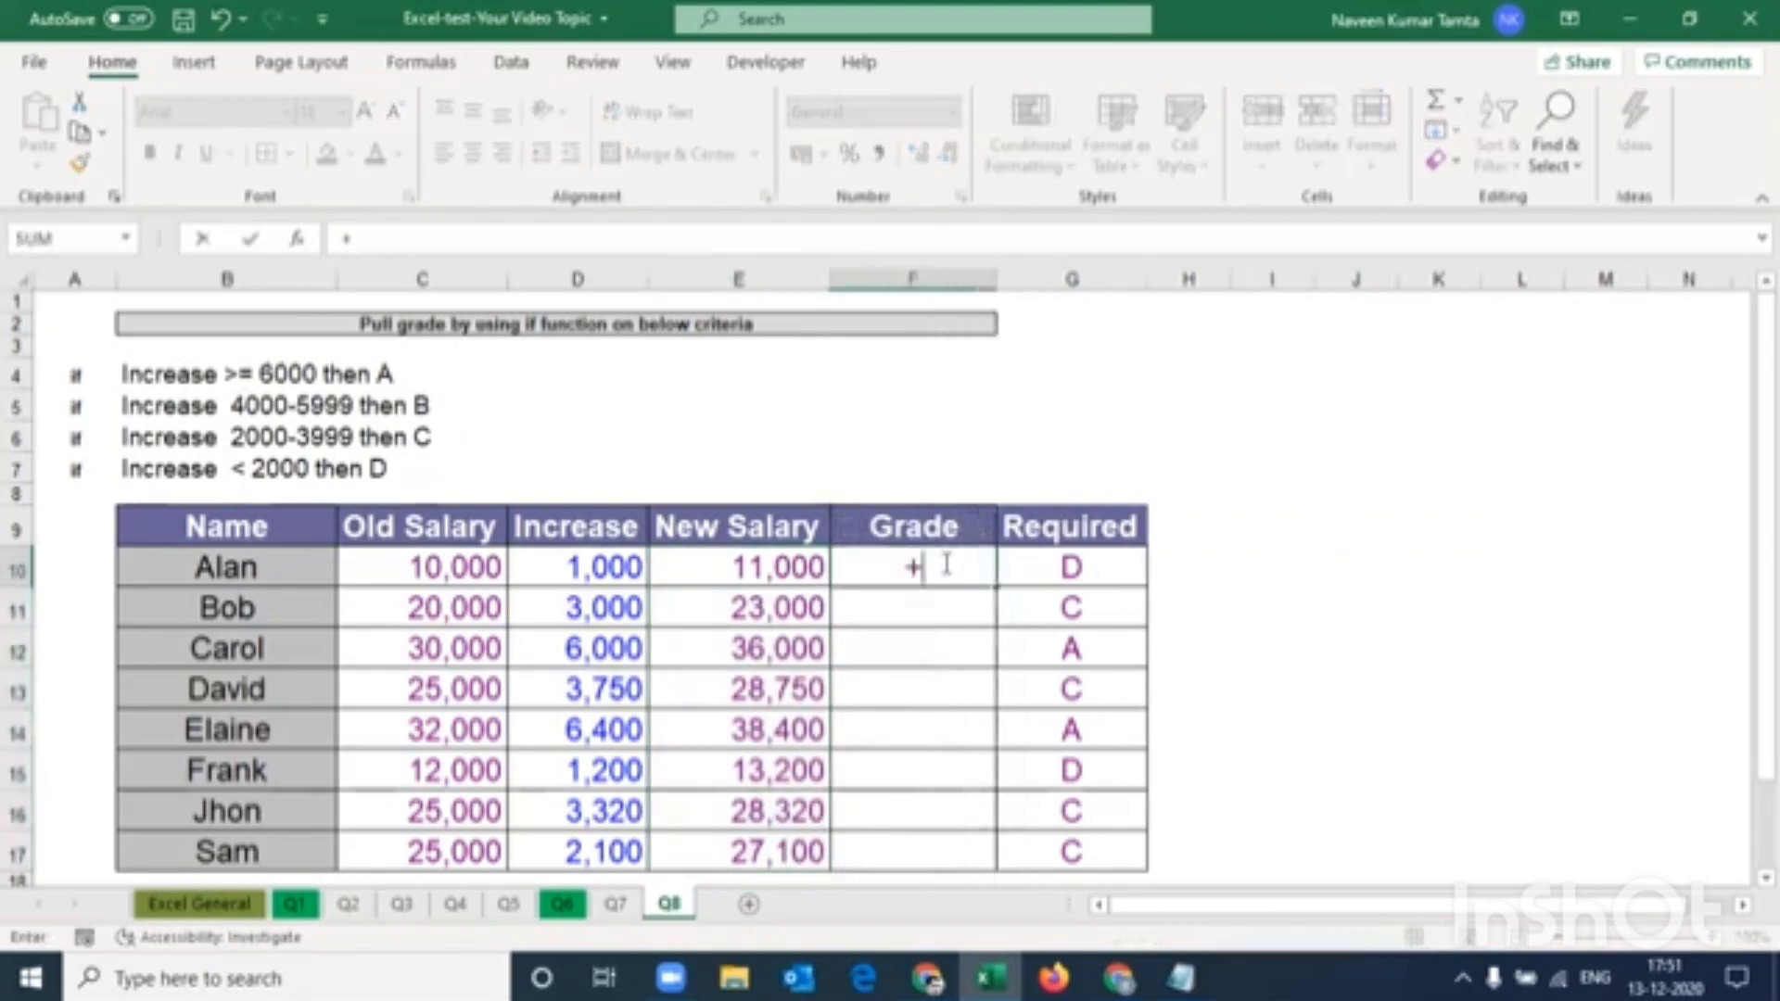
key("BackSpace")
key("BackSpace")
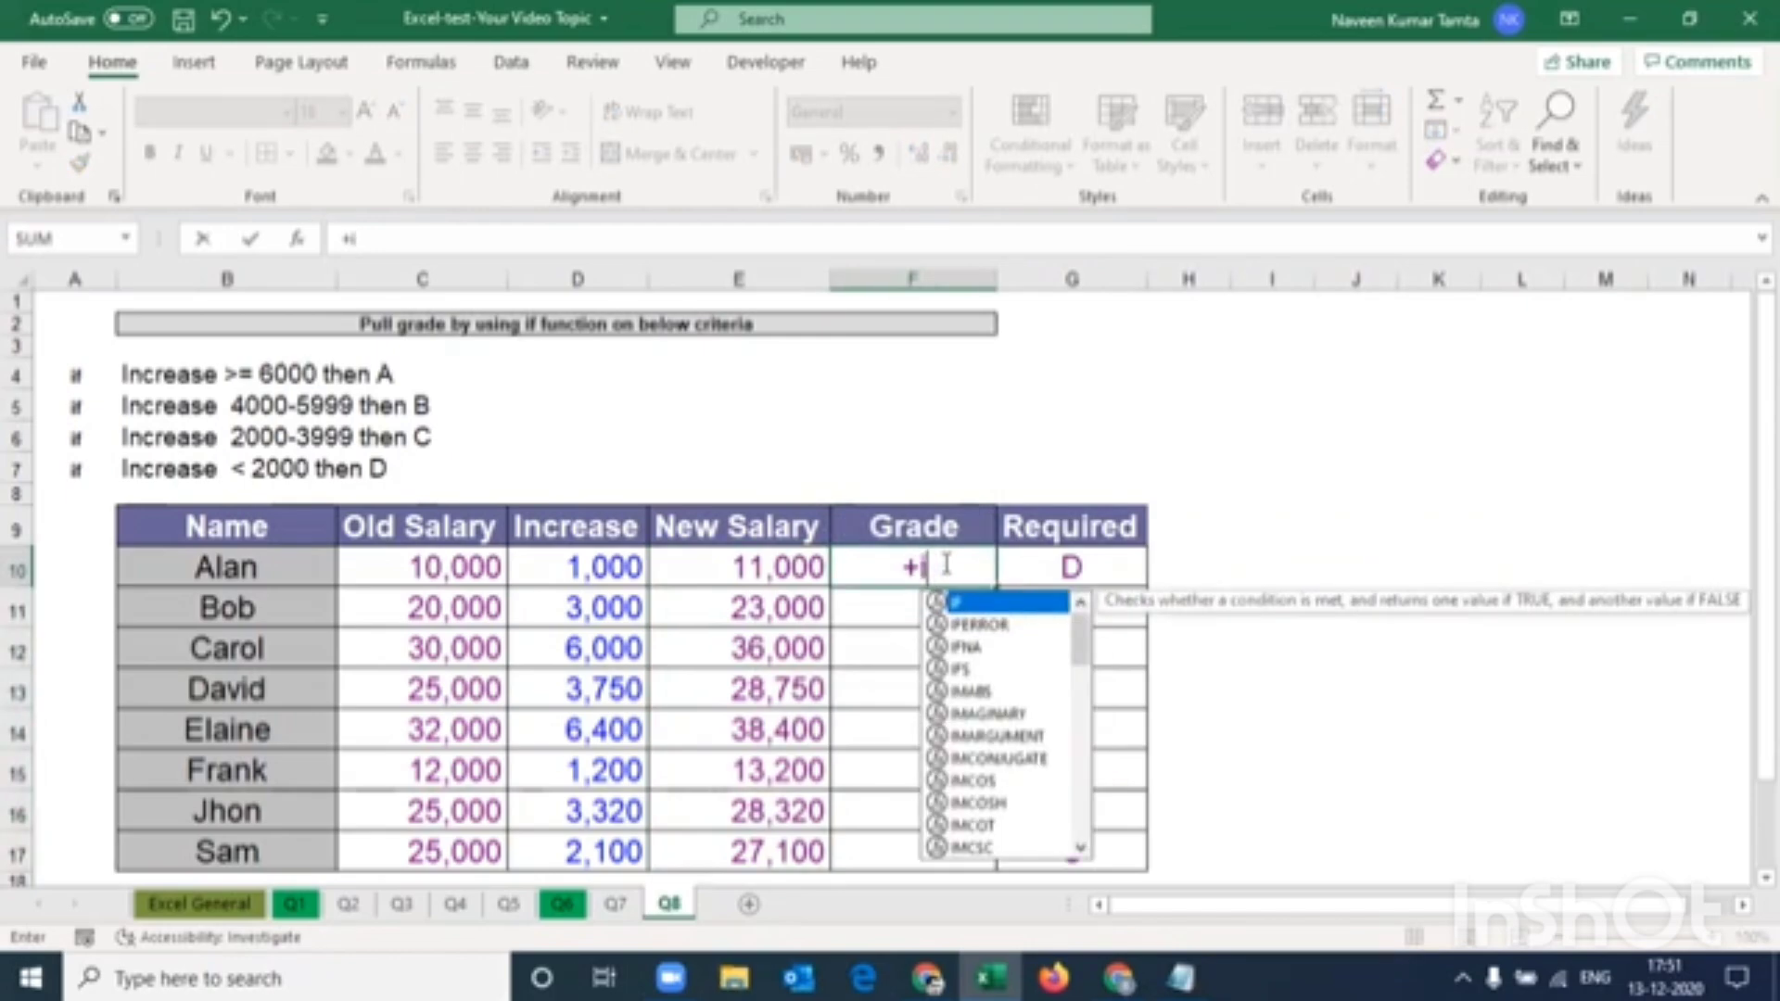
type("f")
key("Tab")
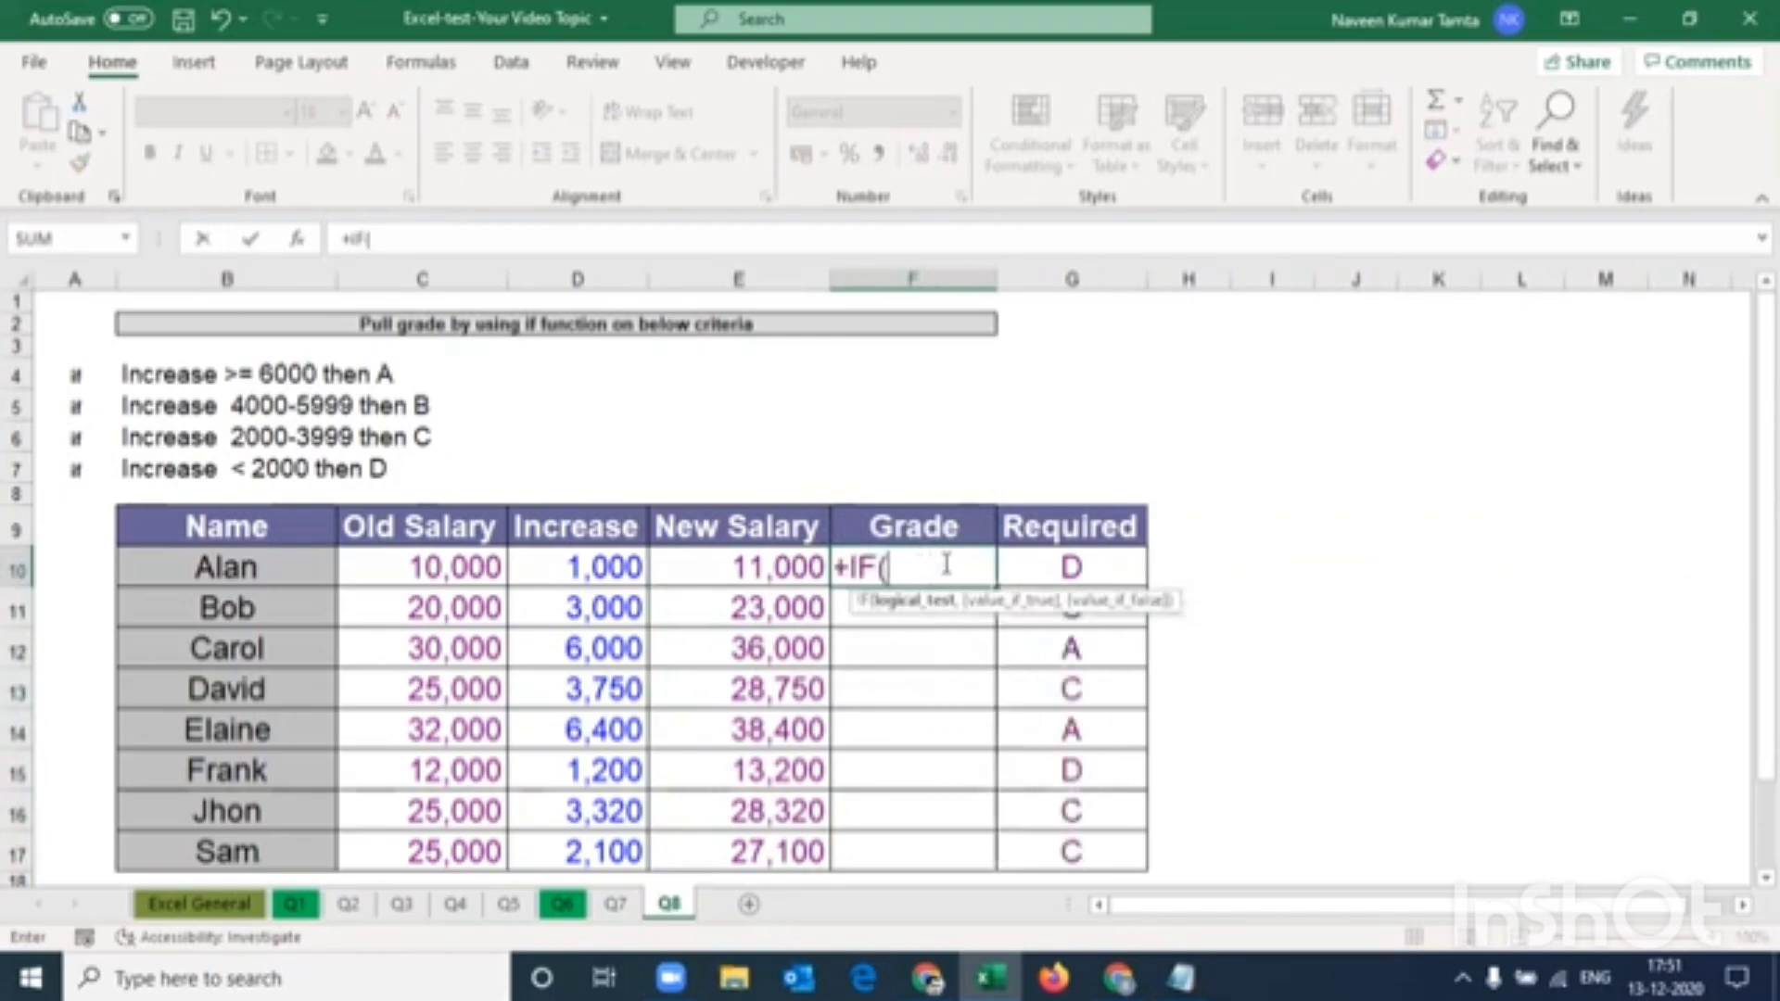
Enter $D10>=6000 as the logical test of the IF formula in F10
key("Left")
key("Left")
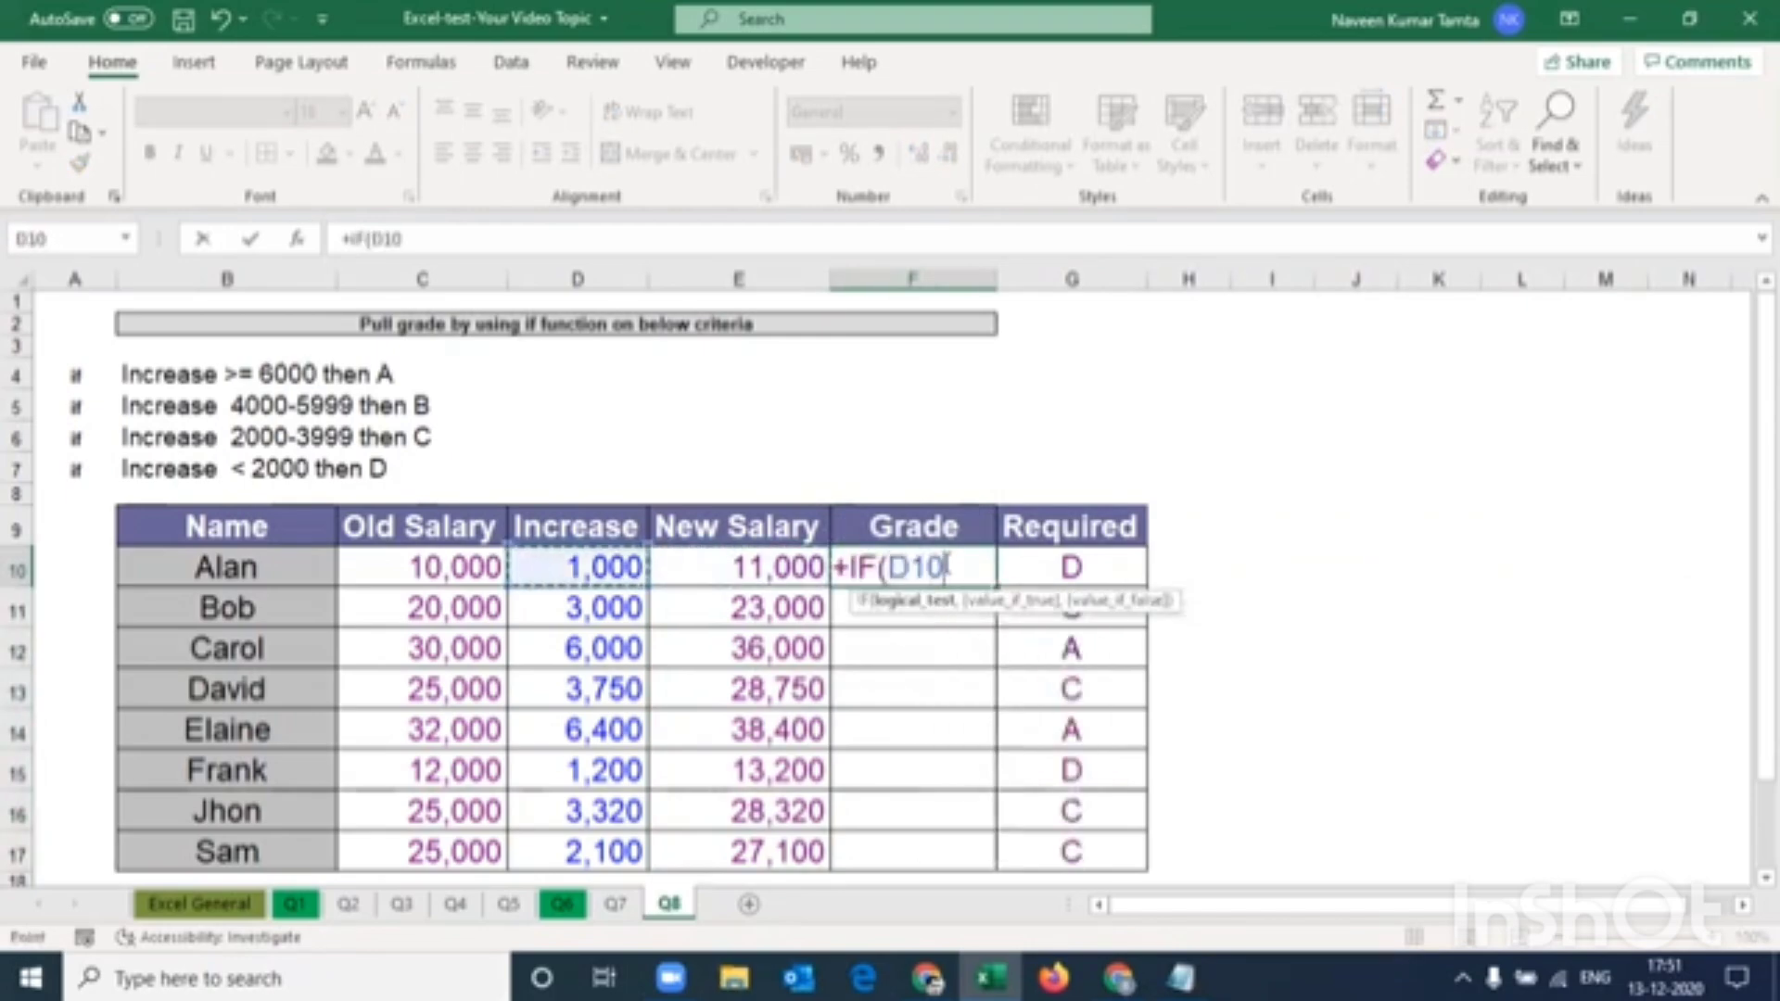
key("F4")
key("F4")
key("F4")
type(",")
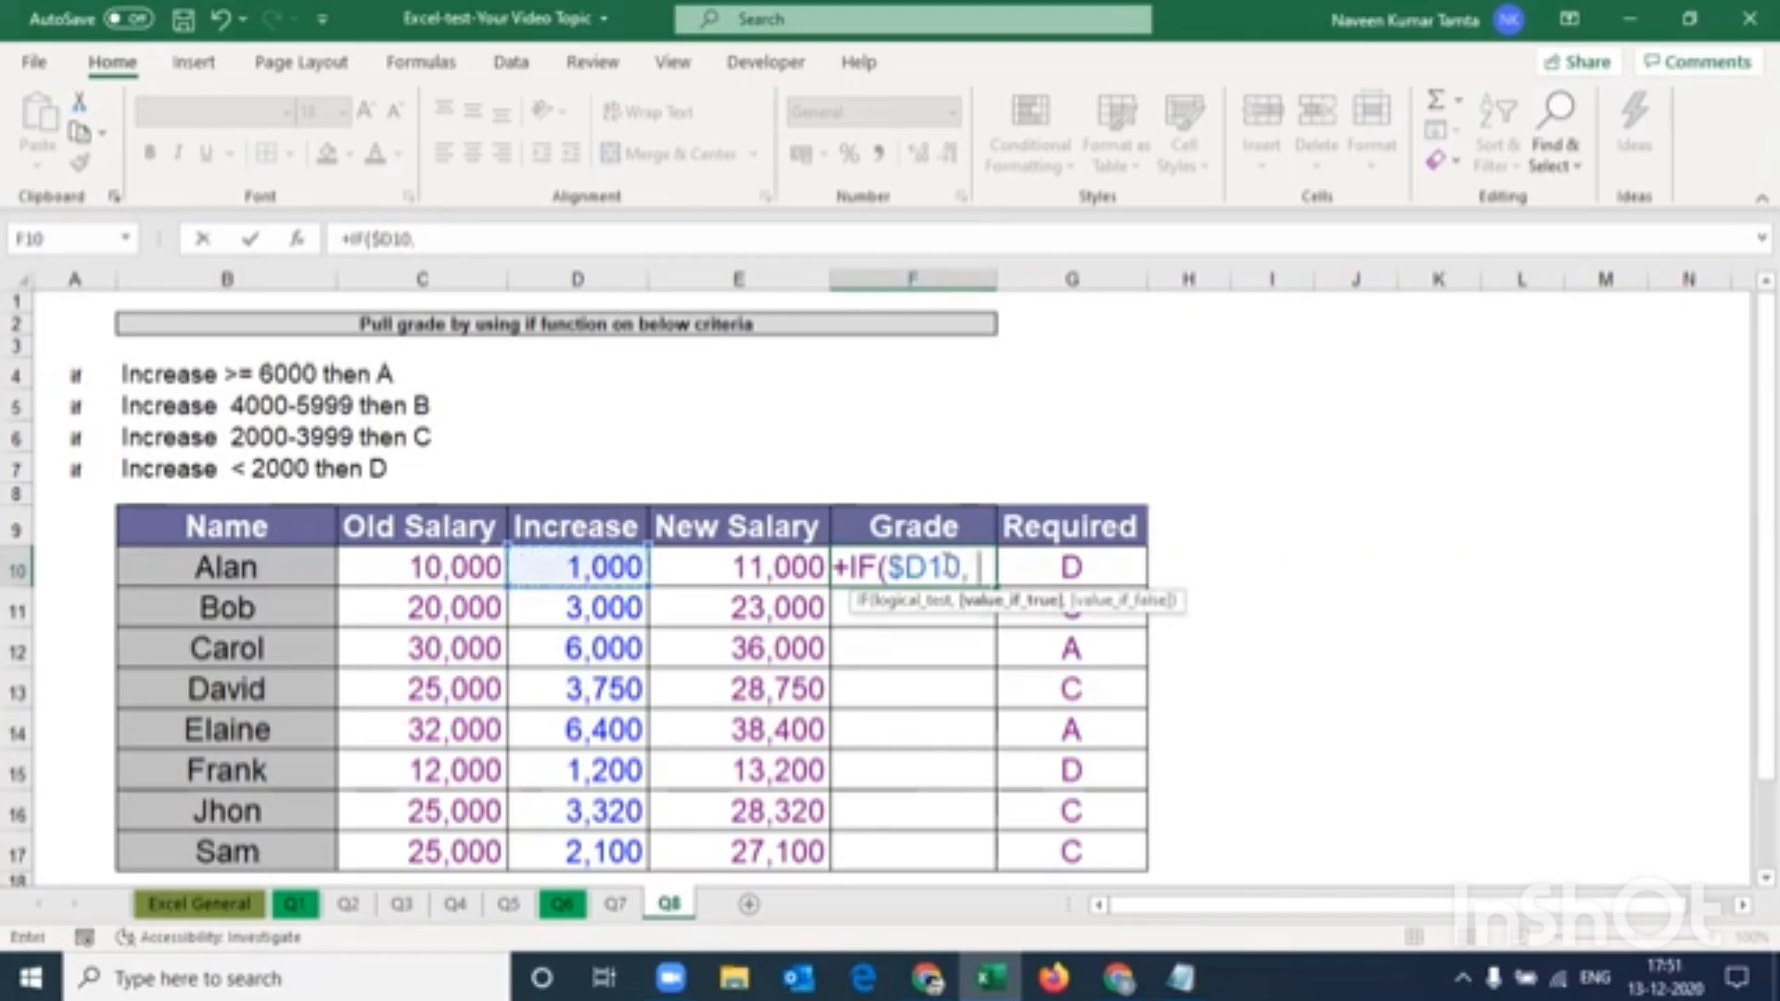
key("BackSpace")
type(">")
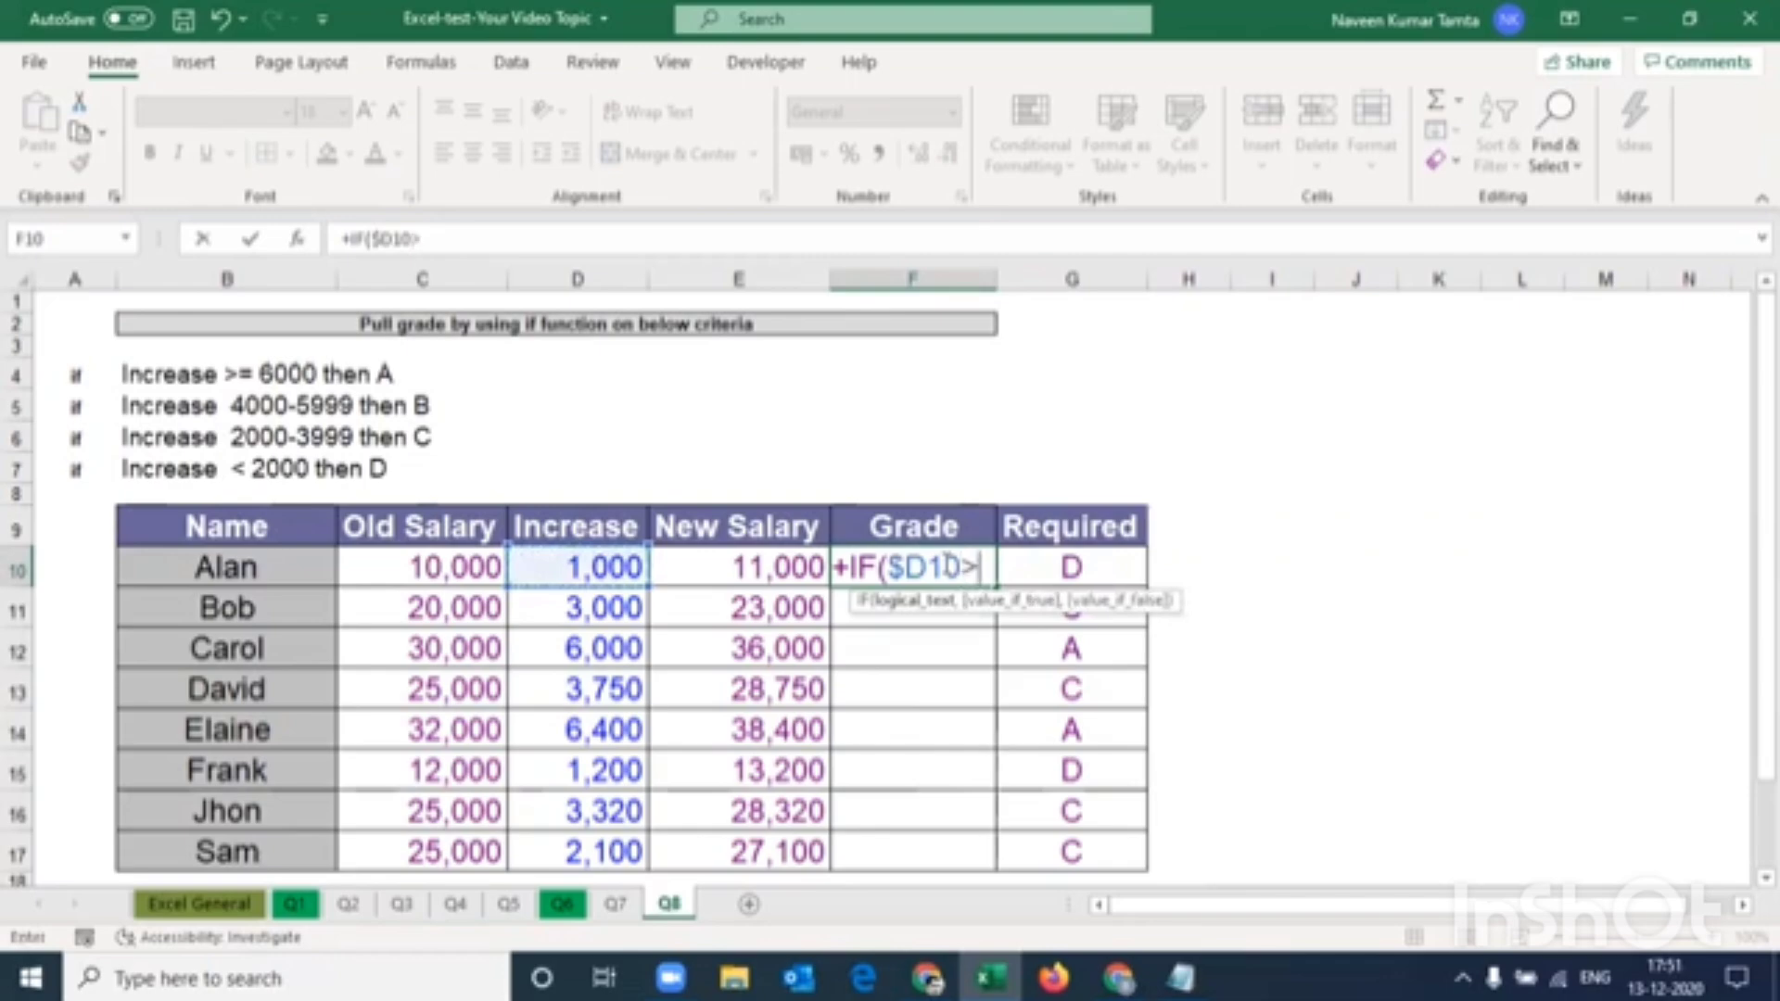
type("=60000")
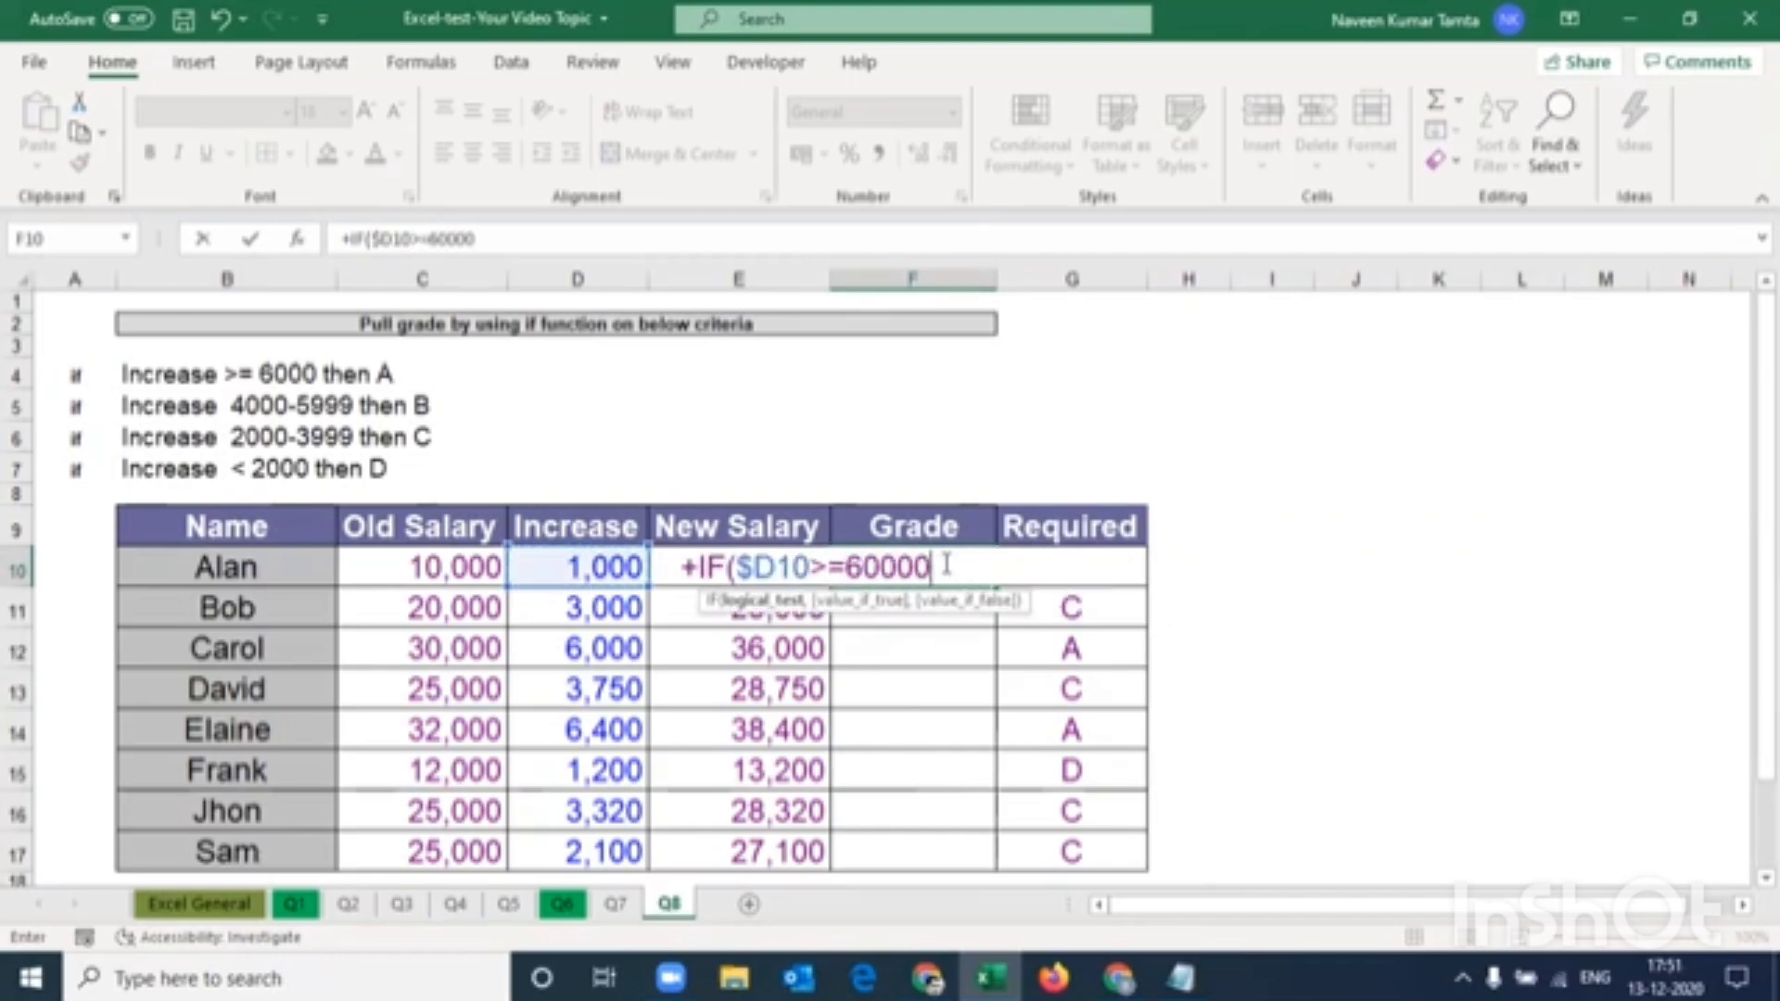
key("BackSpace")
type(", ")
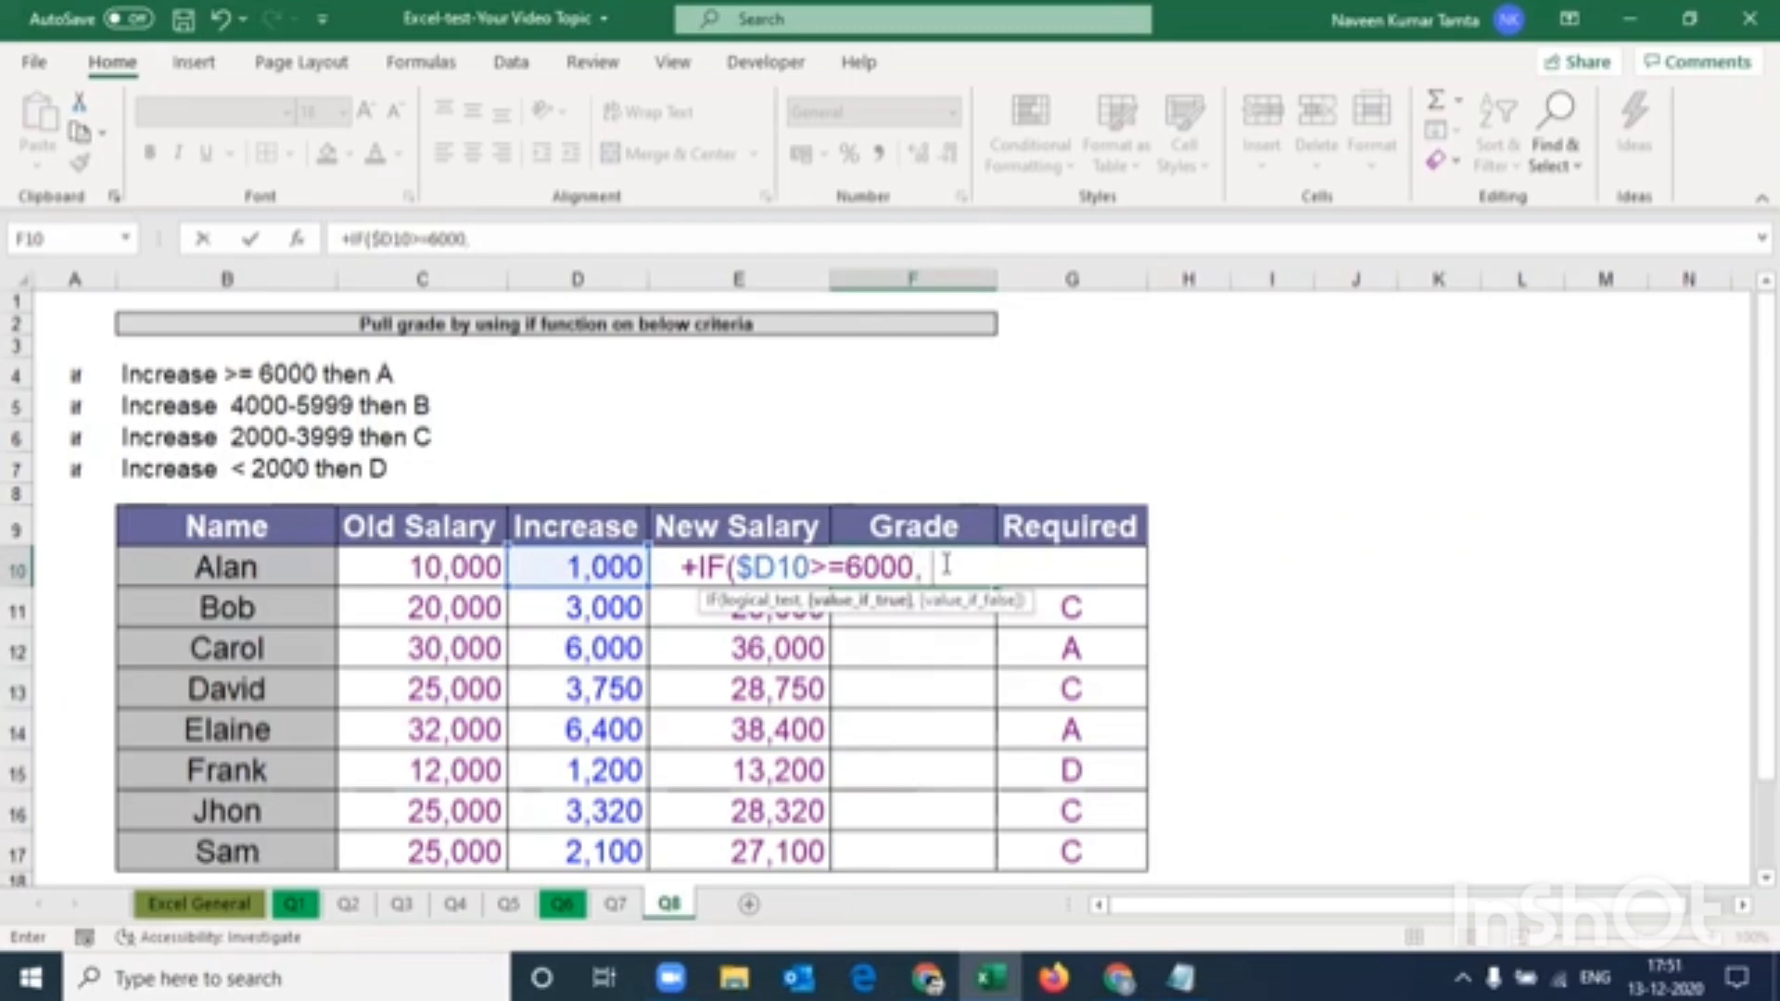
Return "A" for the first test and nest an IF with an AND whose first condition is $D10>=4000
type("\"A\", IF(AND(")
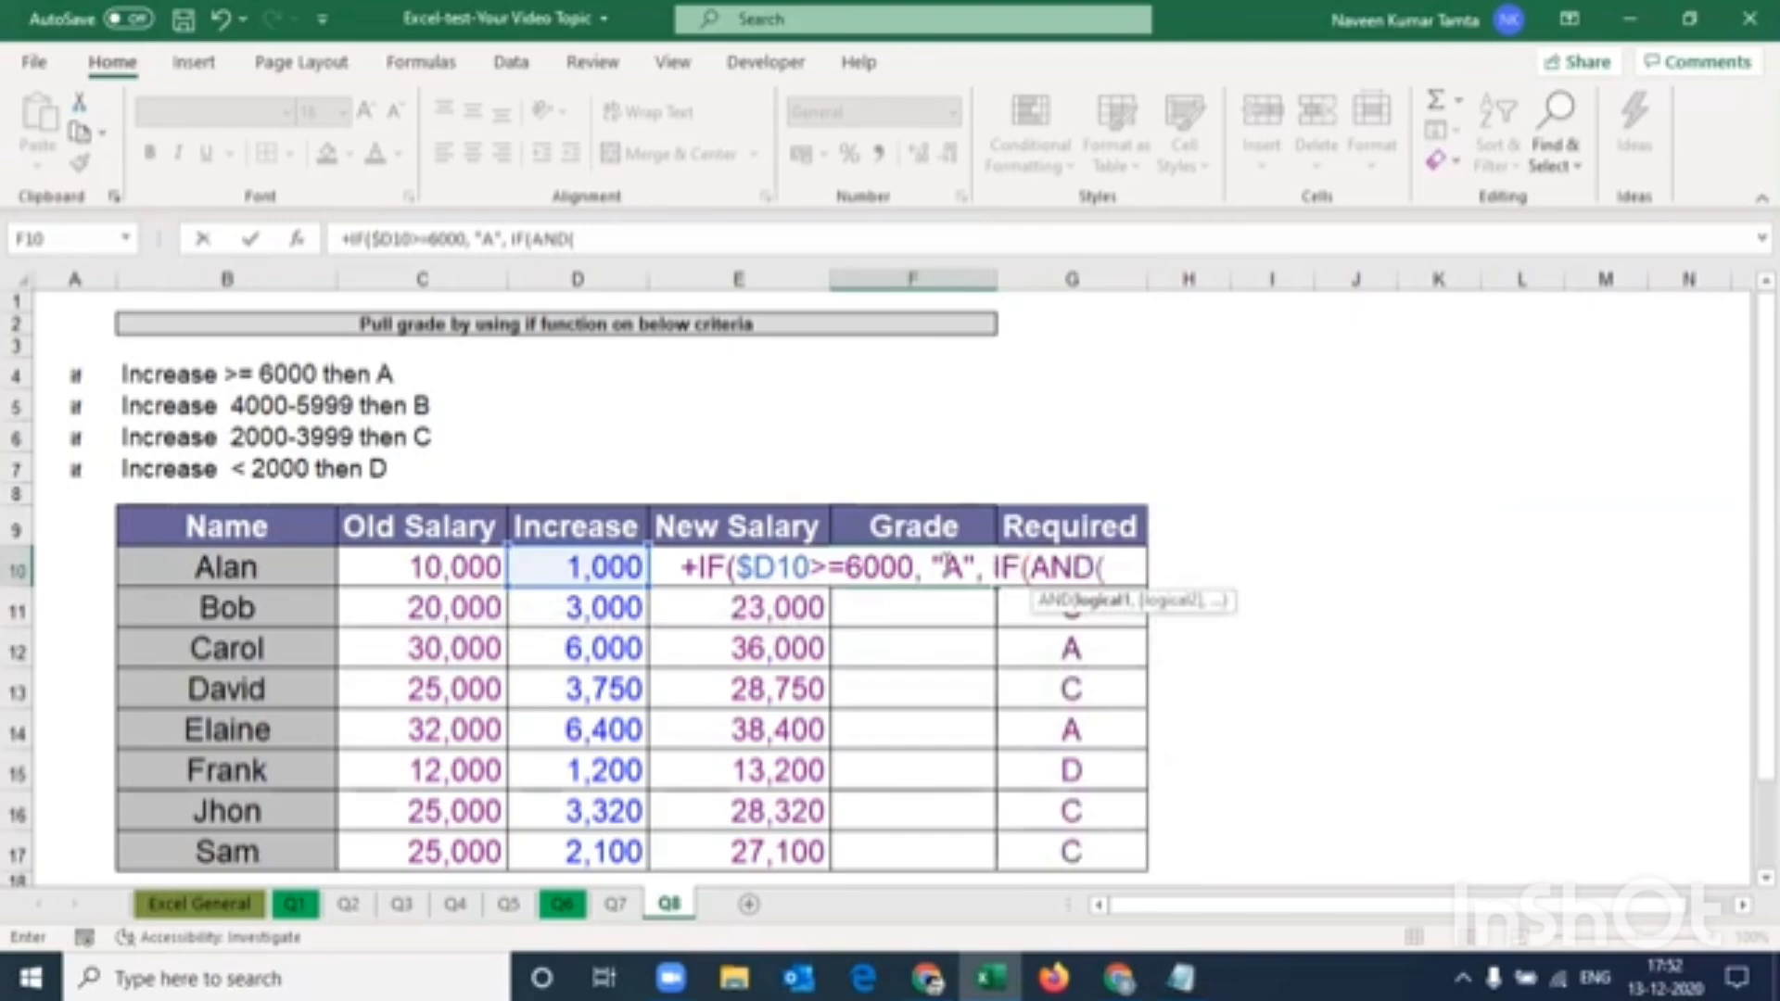
key("Left")
key("Left")
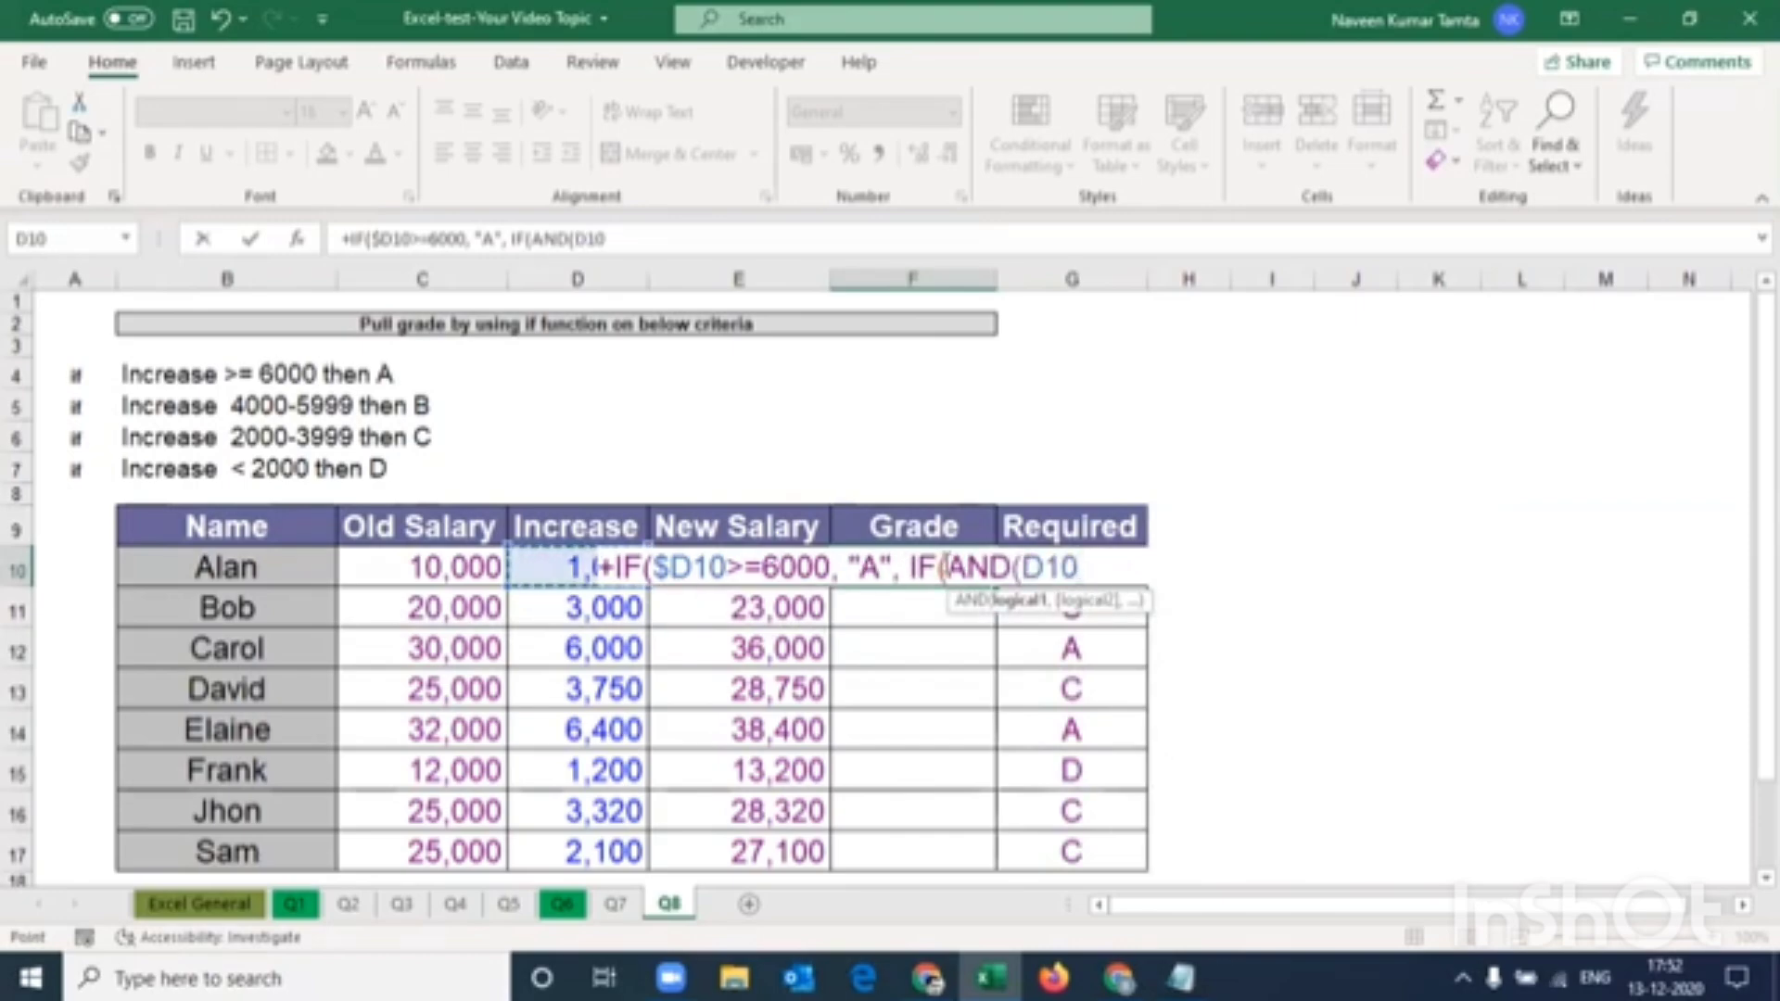
key("F4")
key("F4")
key("F4")
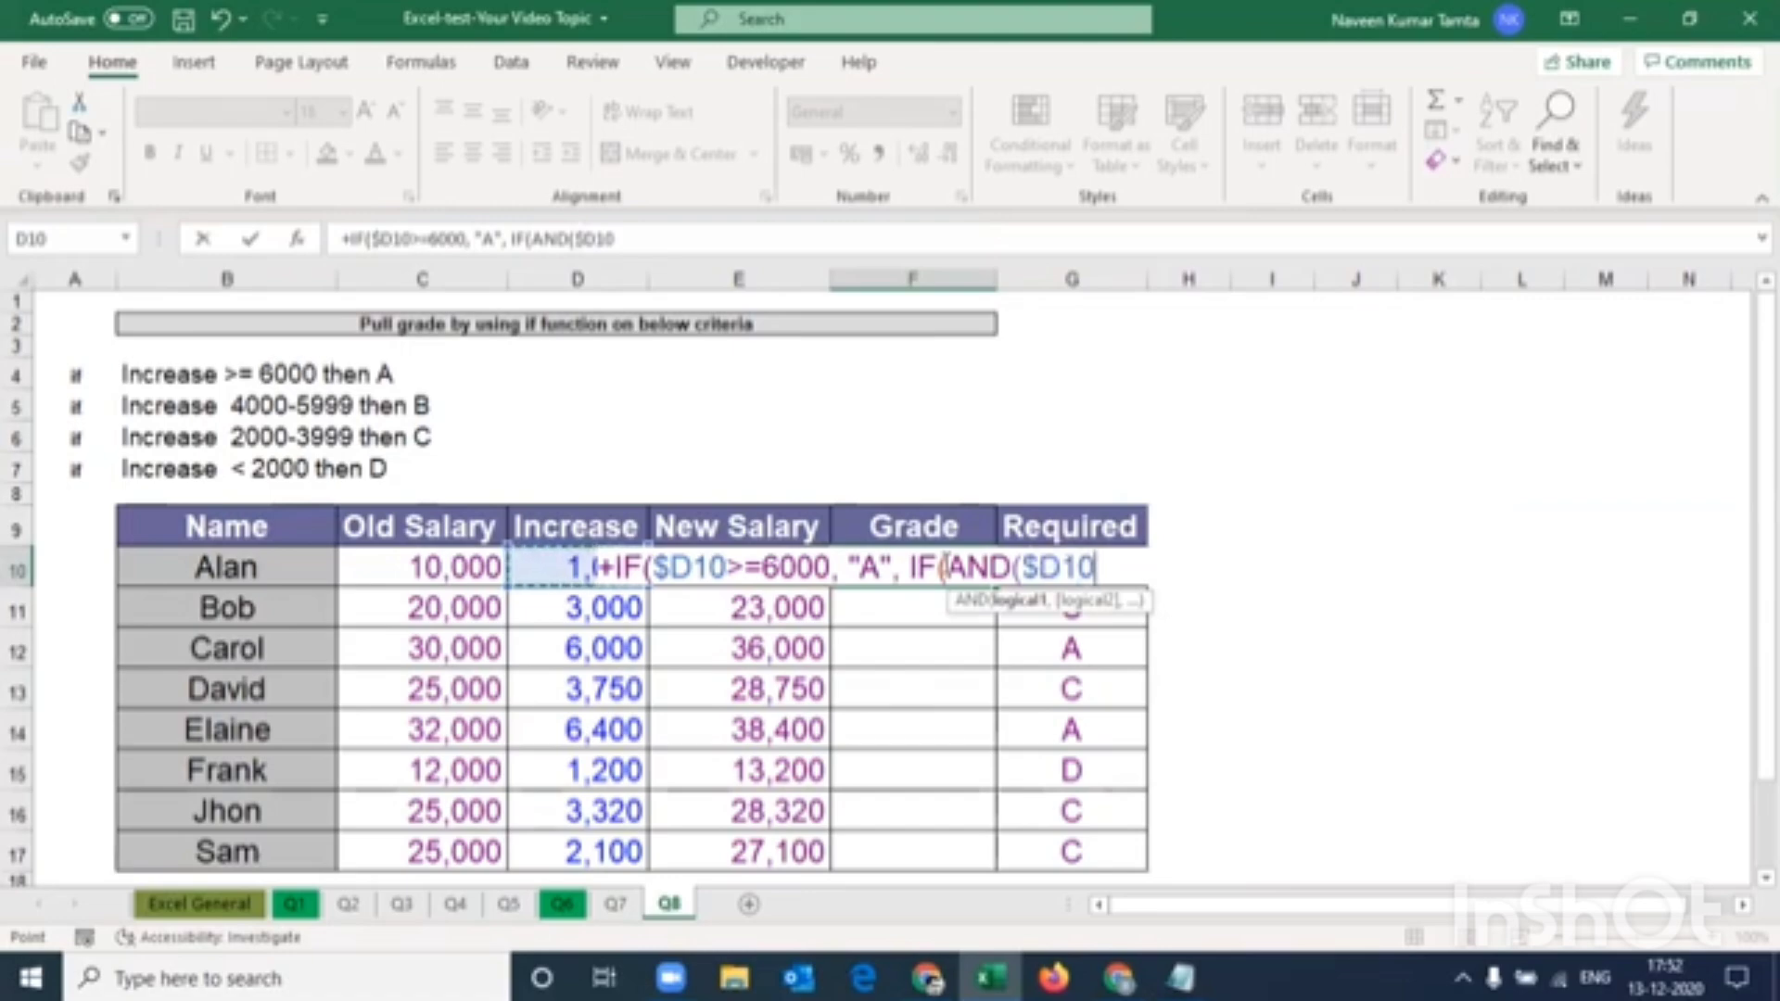
type(">")
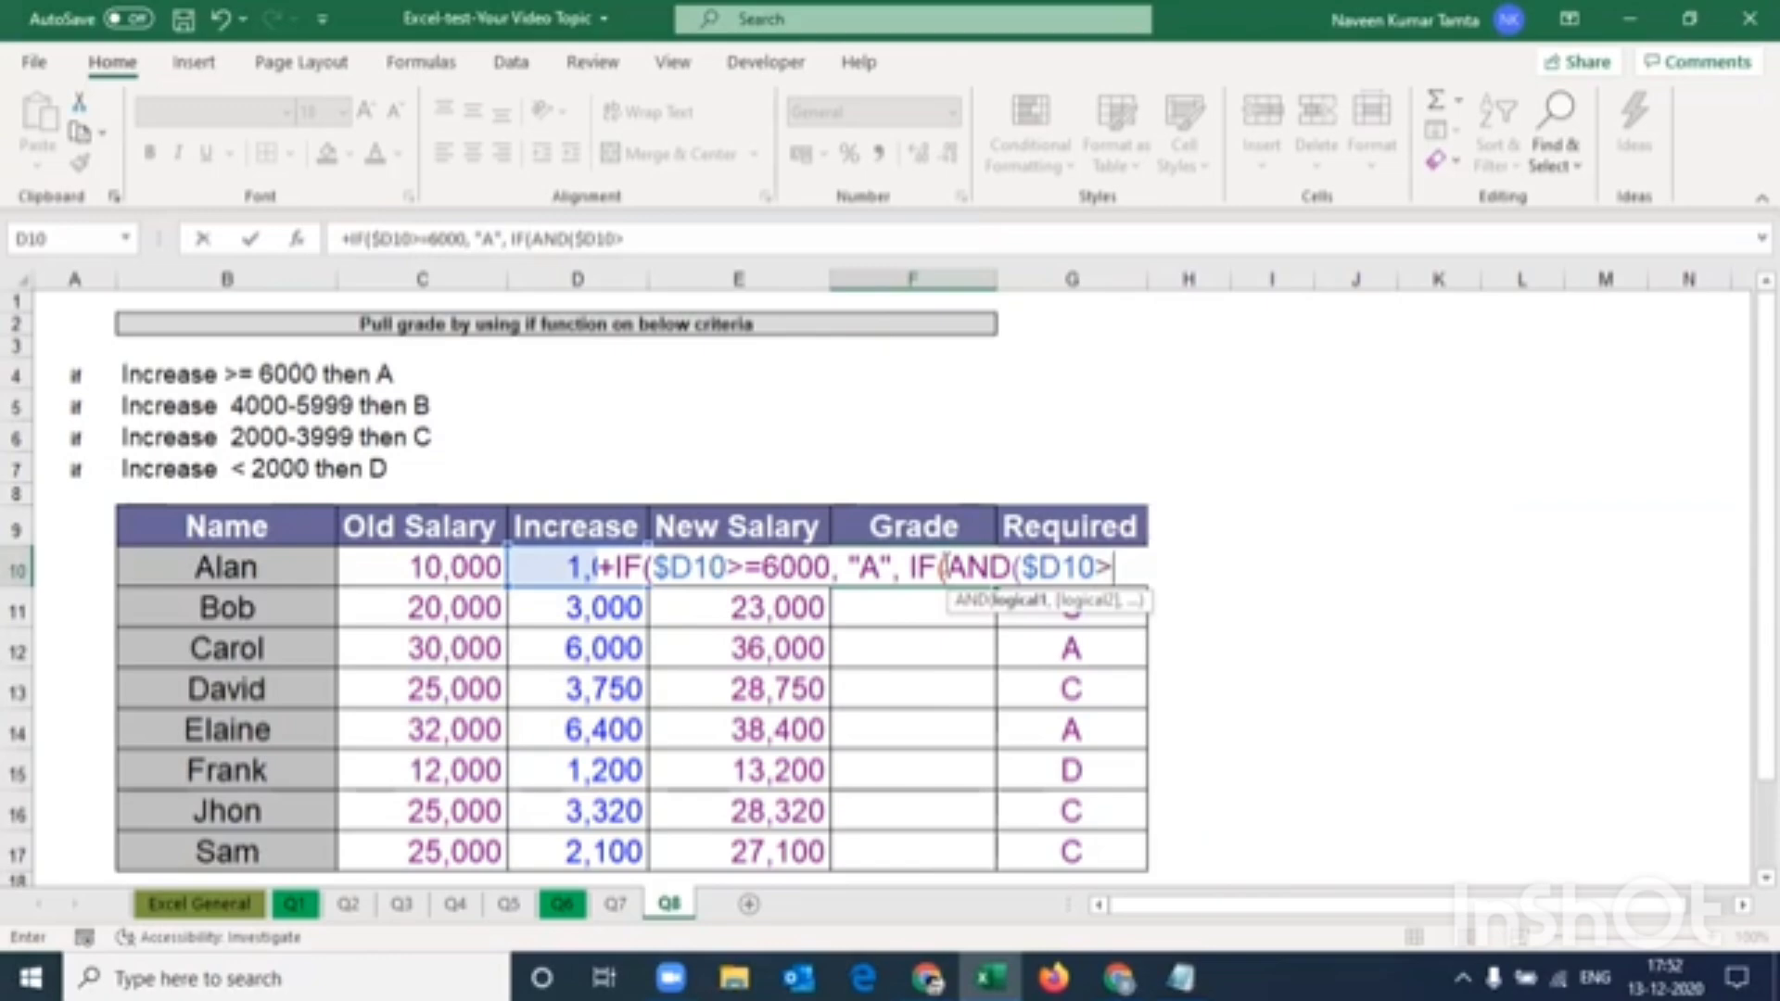
type("=4000")
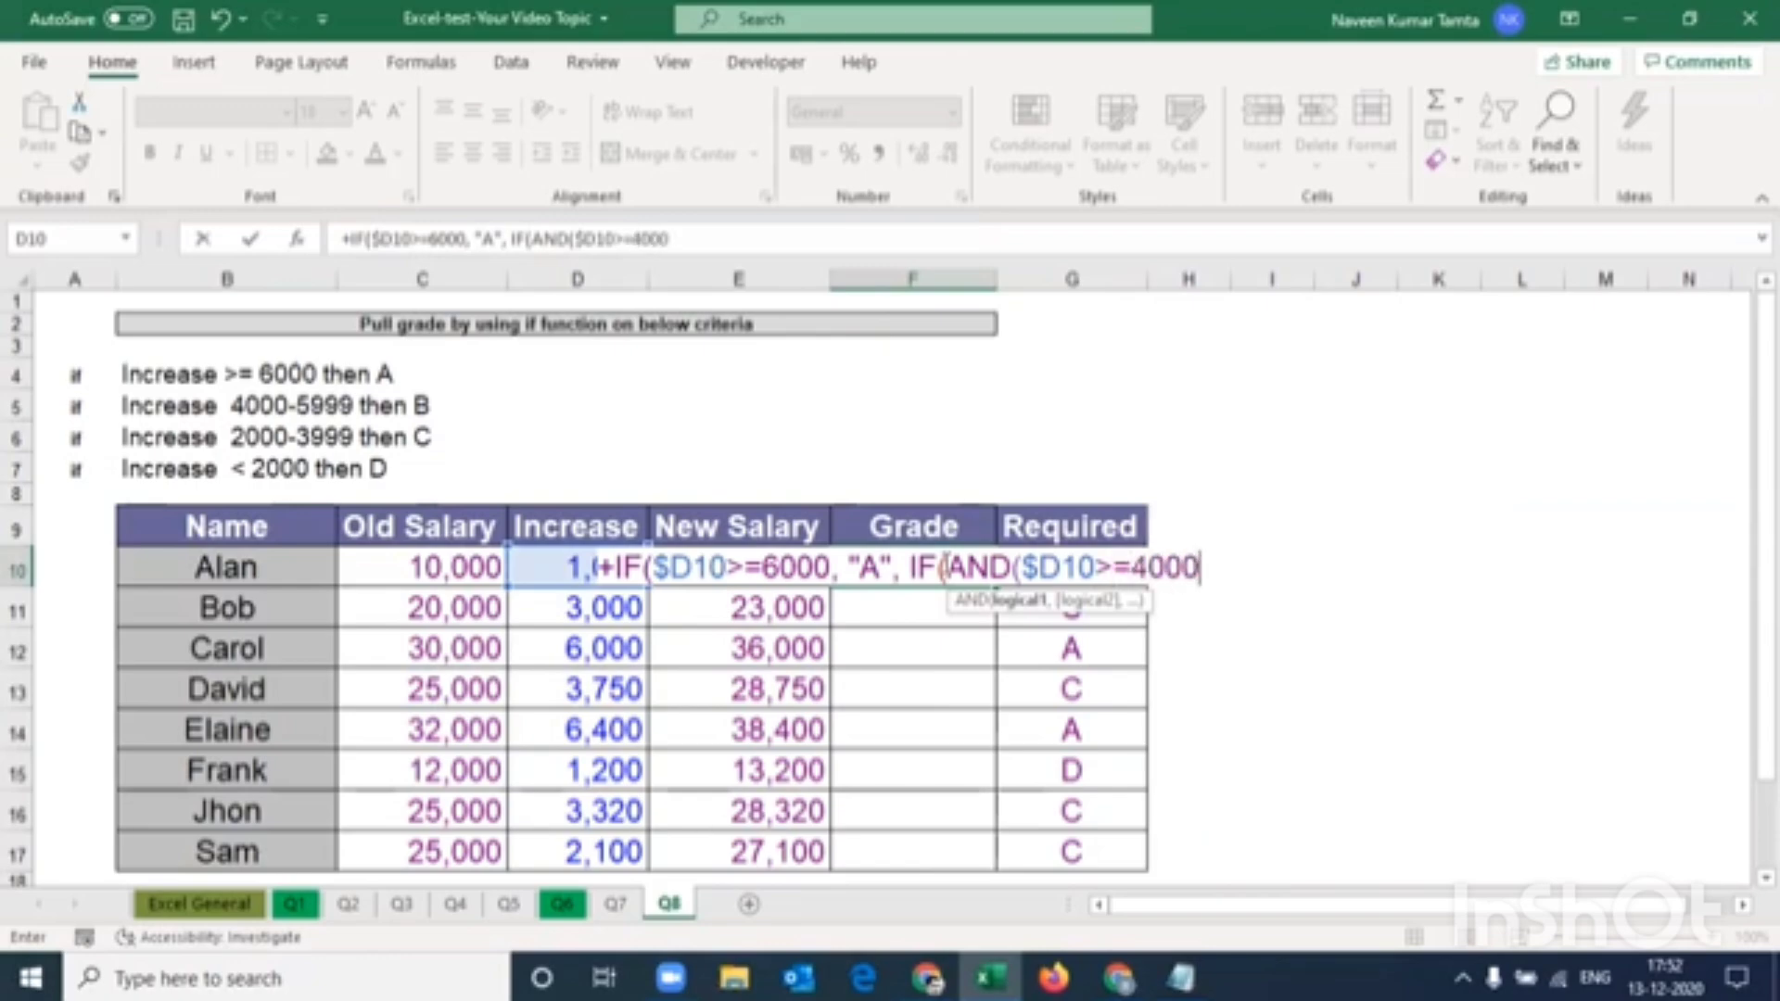
Add D10<6000 as the second AND condition in the F10 formula and close the AND
type(",")
key("Left")
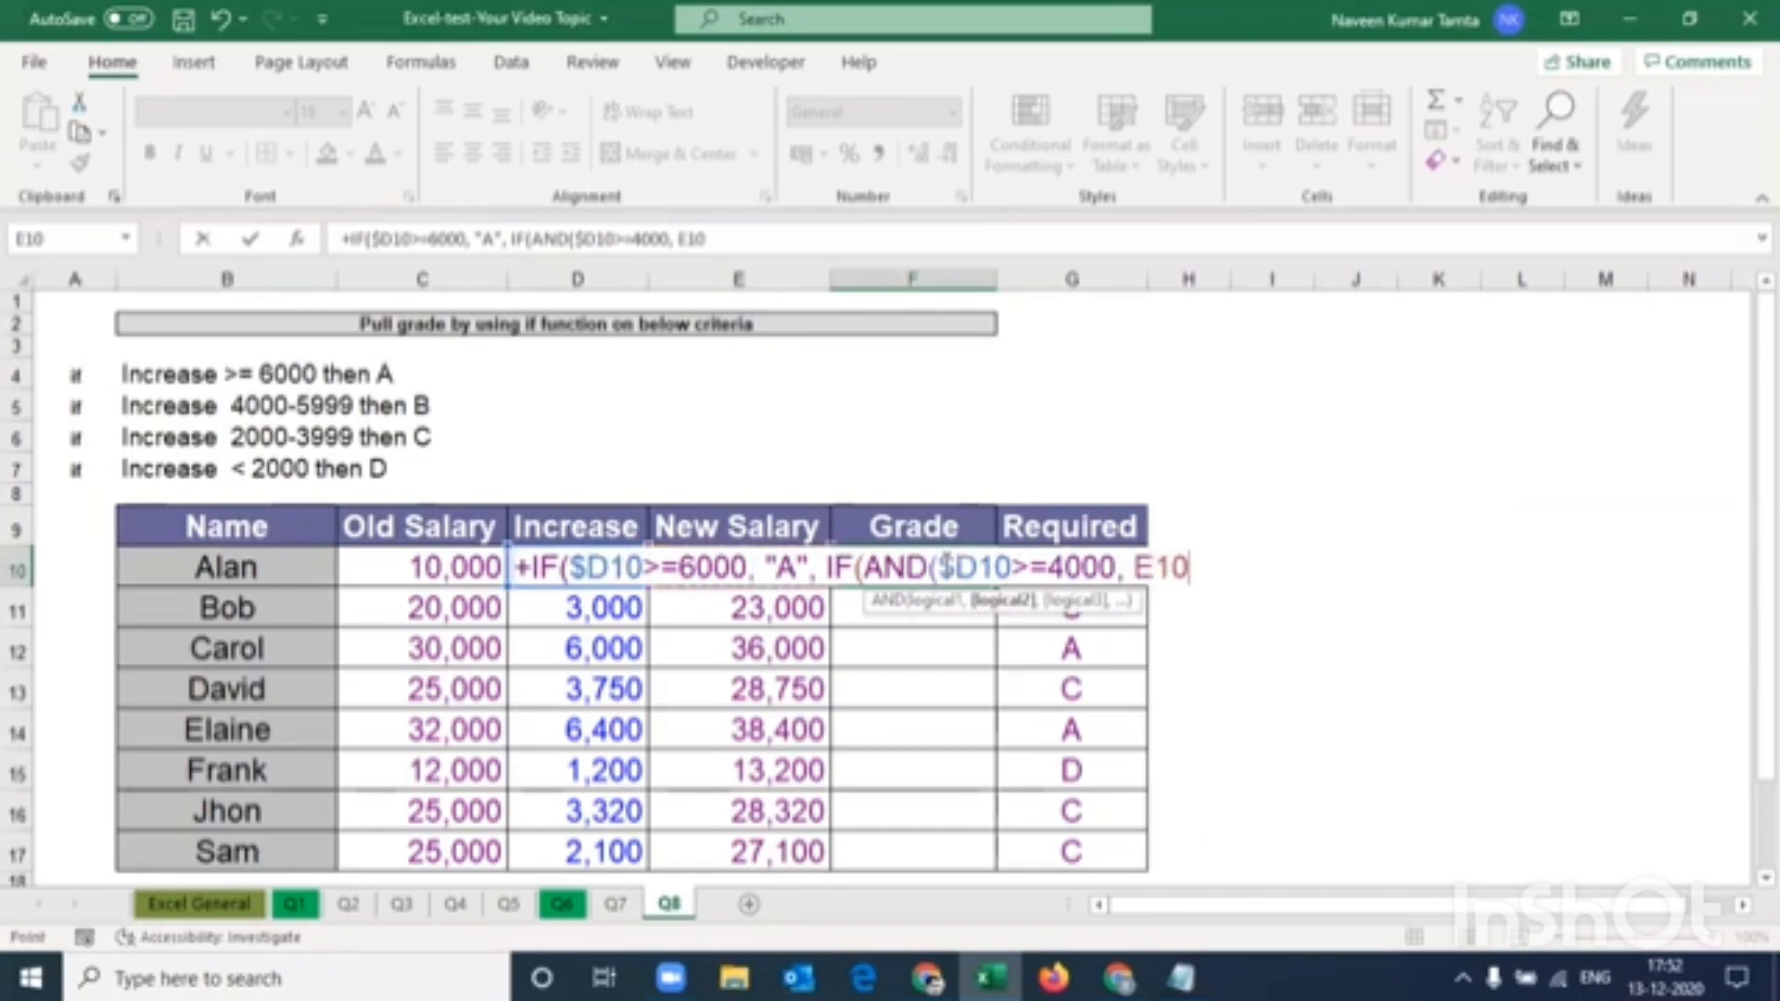
key("Left")
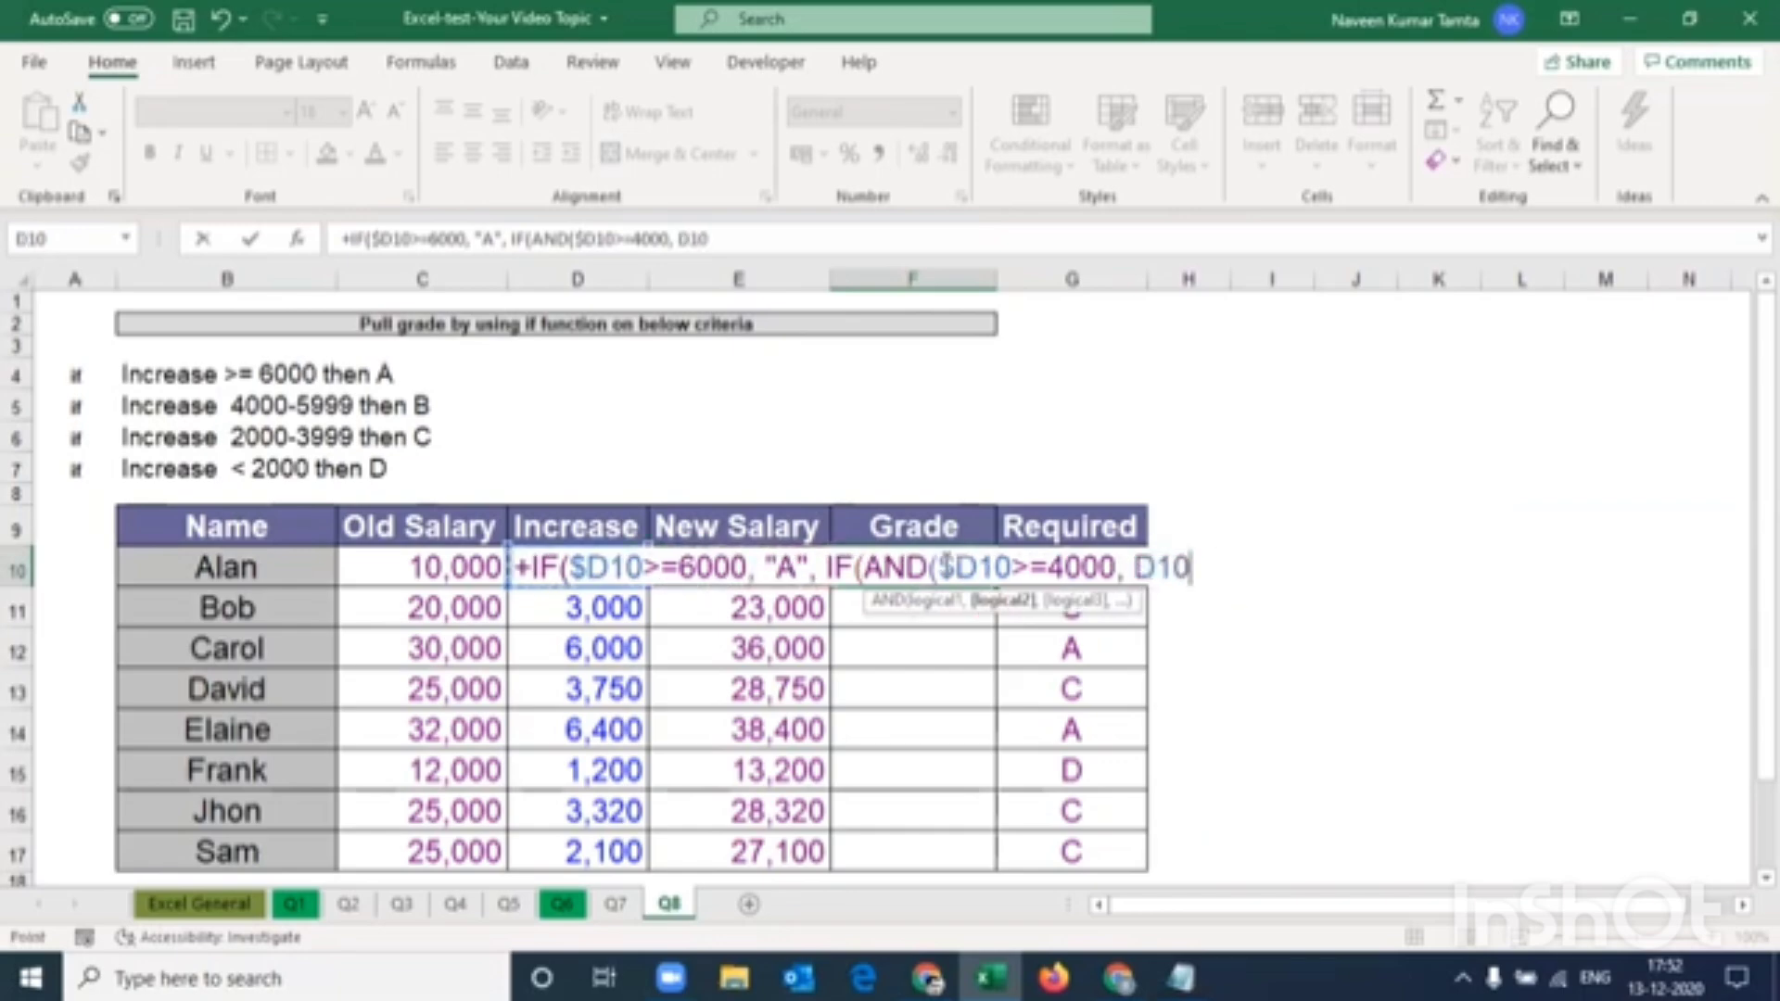
type("<60000")
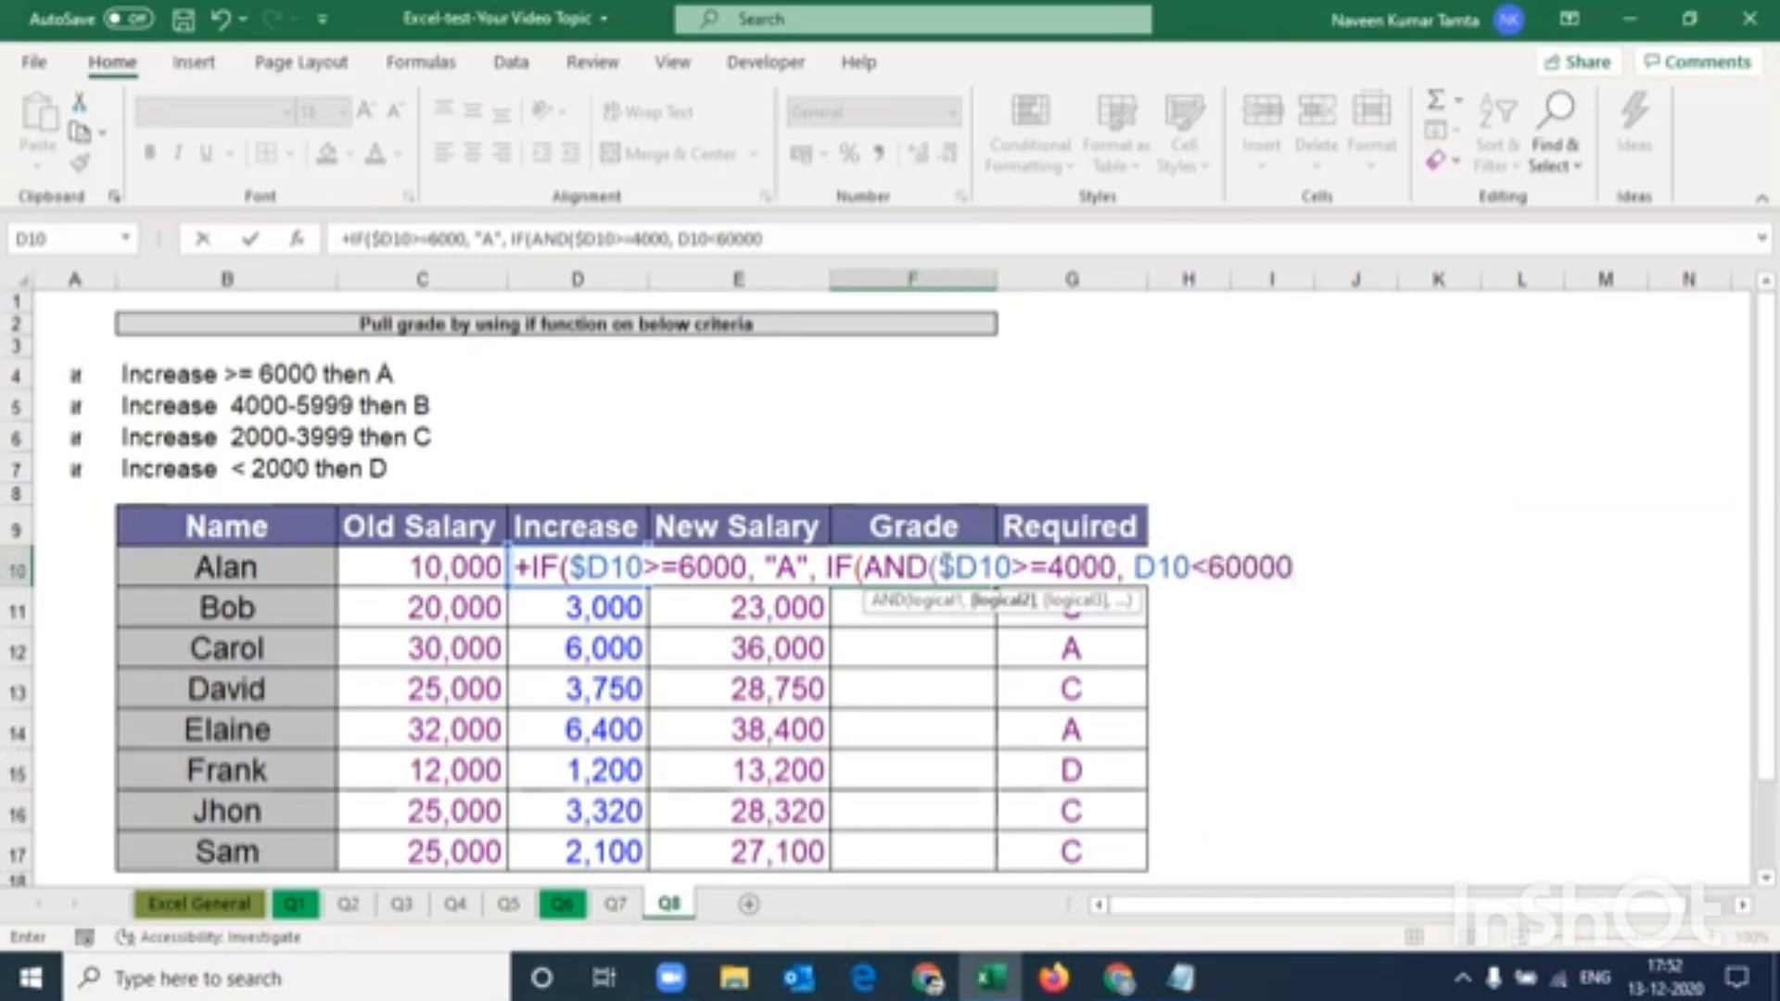
key("BackSpace")
left_click(780, 238)
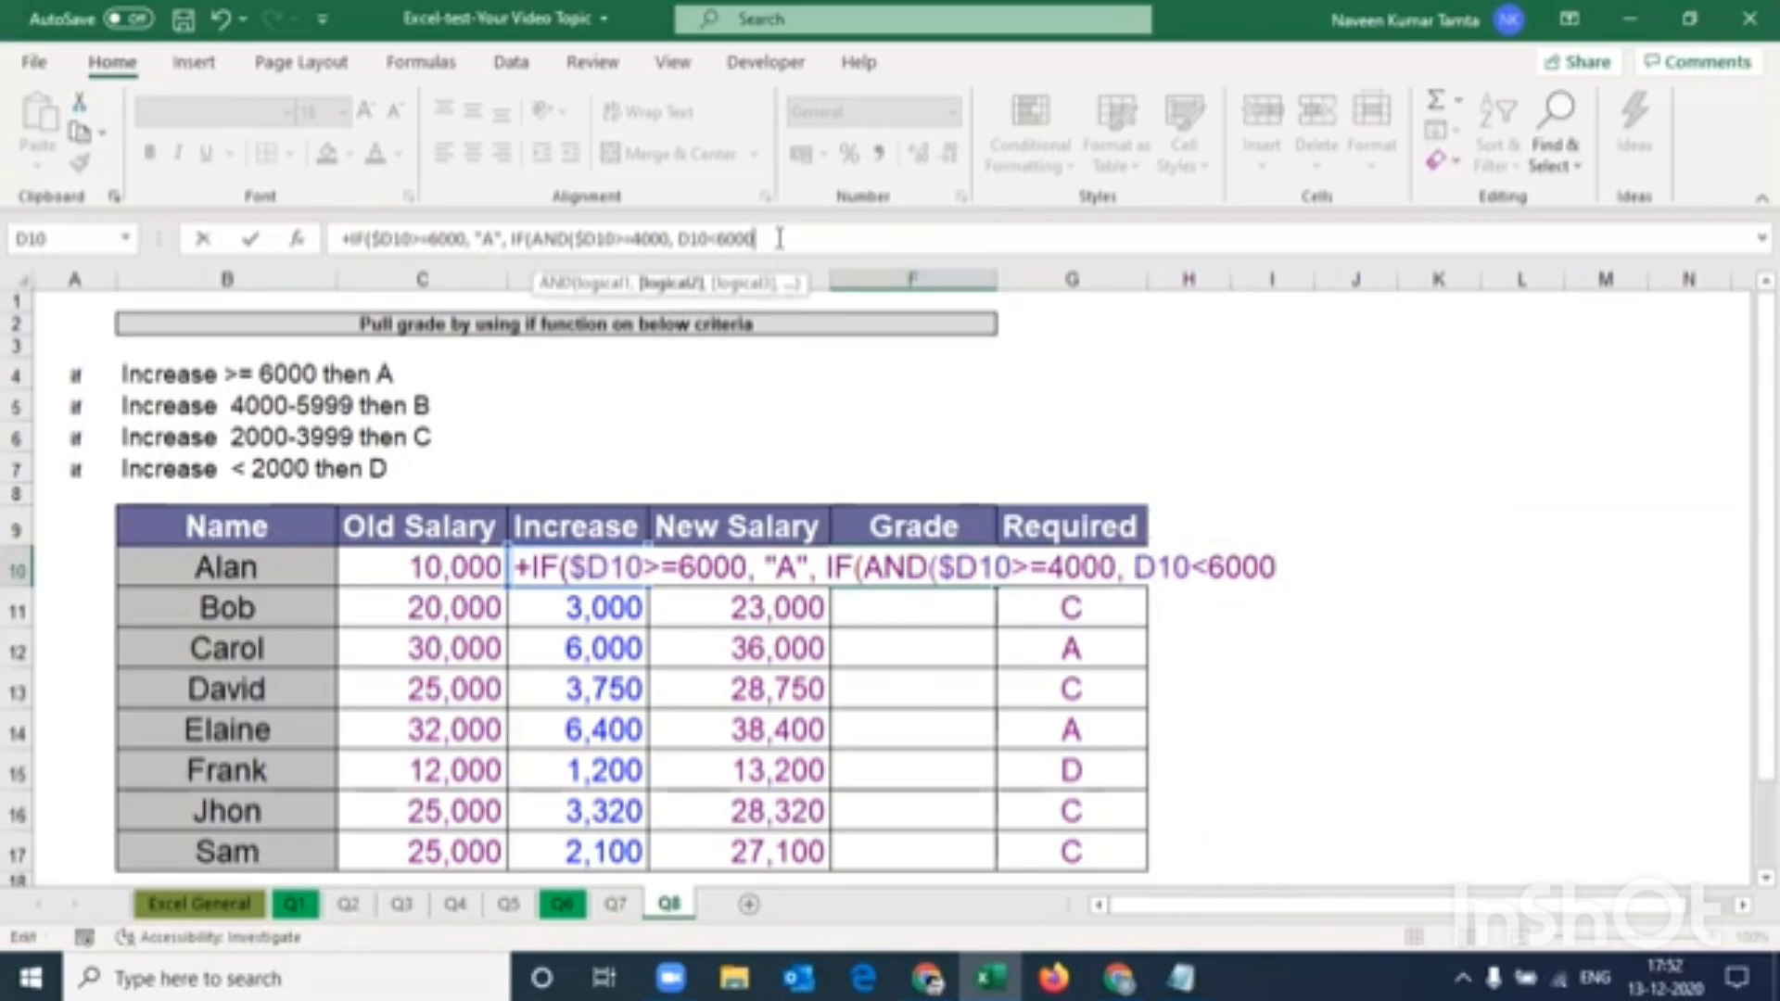
type("), ")
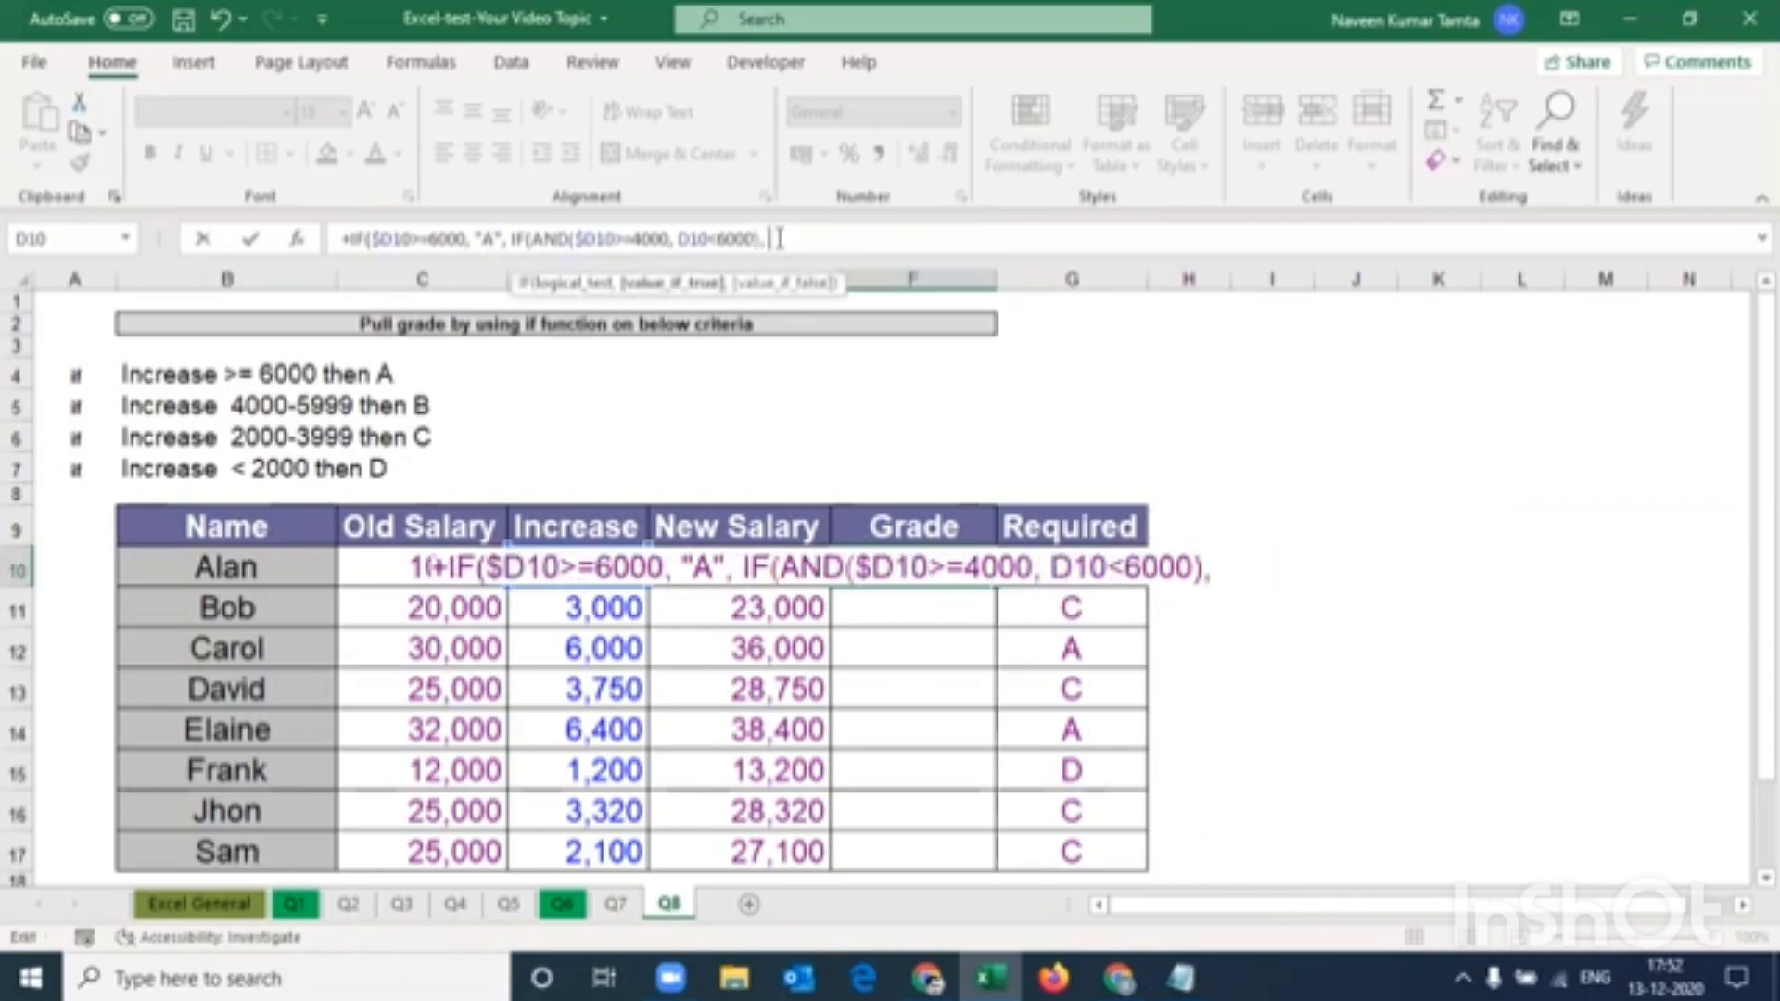
Return "B" for the second test in the F10 formula and nest a third IF as its false result
type("\"B\",")
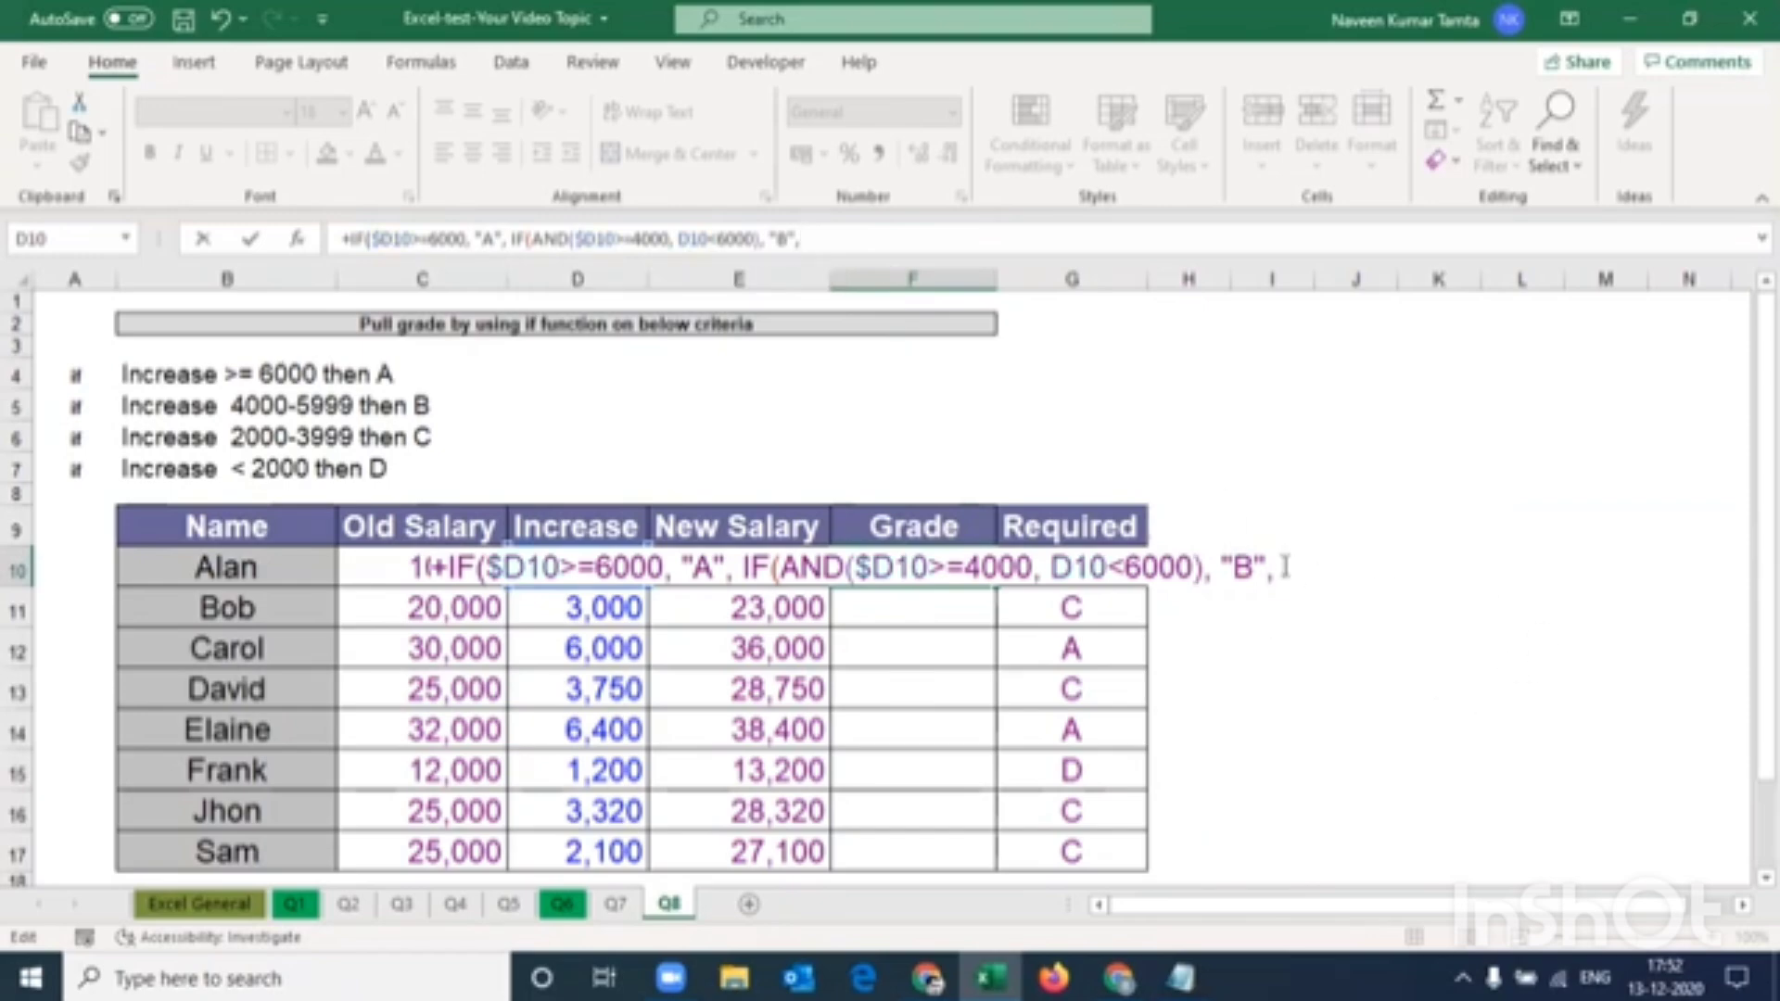
type("if")
key("Tab")
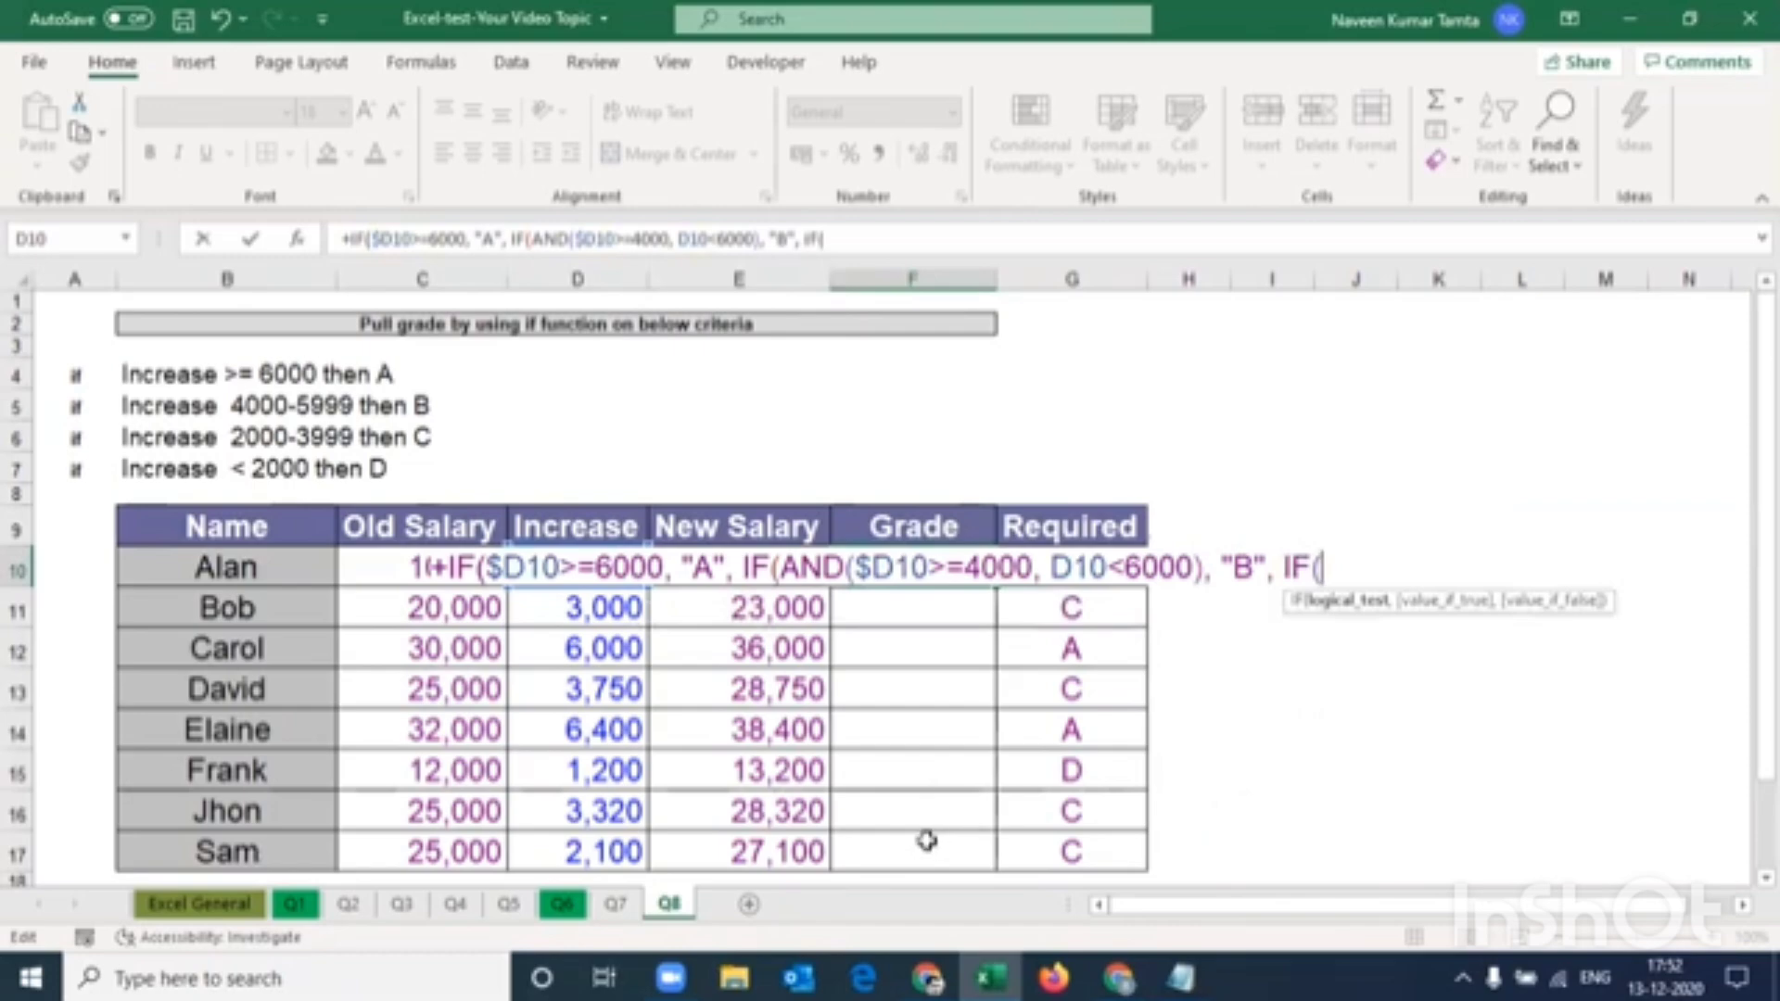
Enter $D10>=2000 as the test of the third IF in the F10 formula
key("Right")
key("Right")
type("D10")
key("F4")
key("F4")
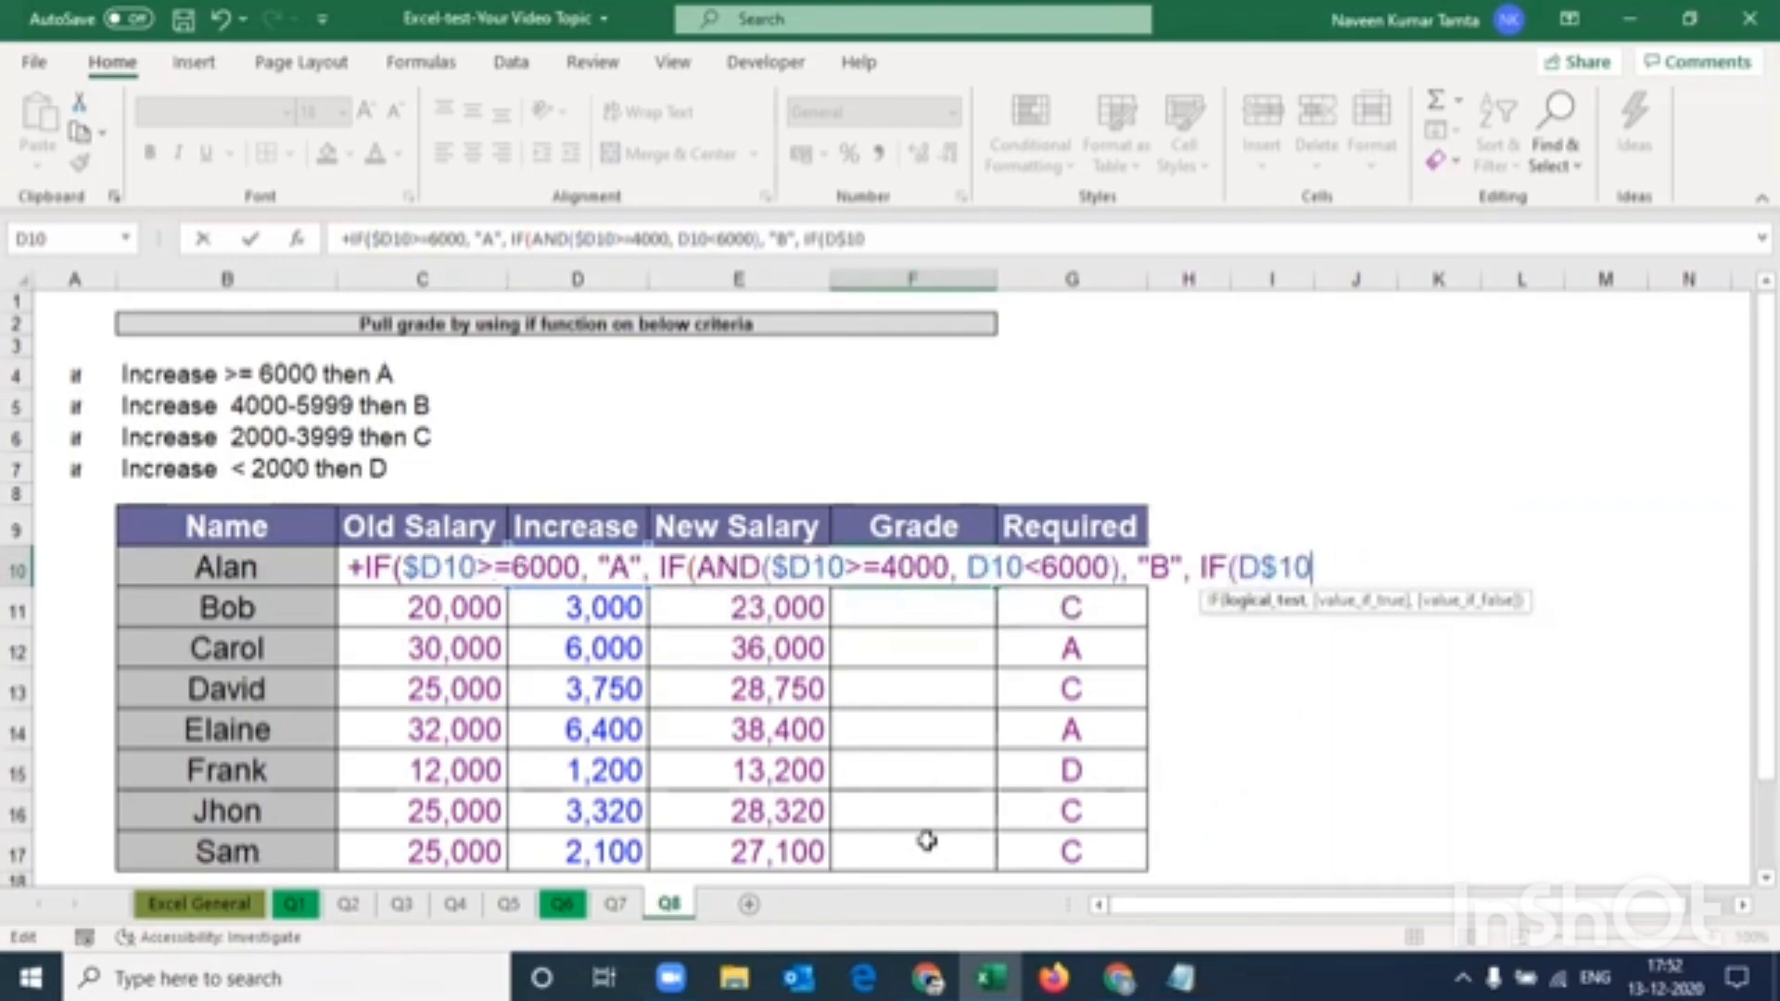
key("F4")
type(">")
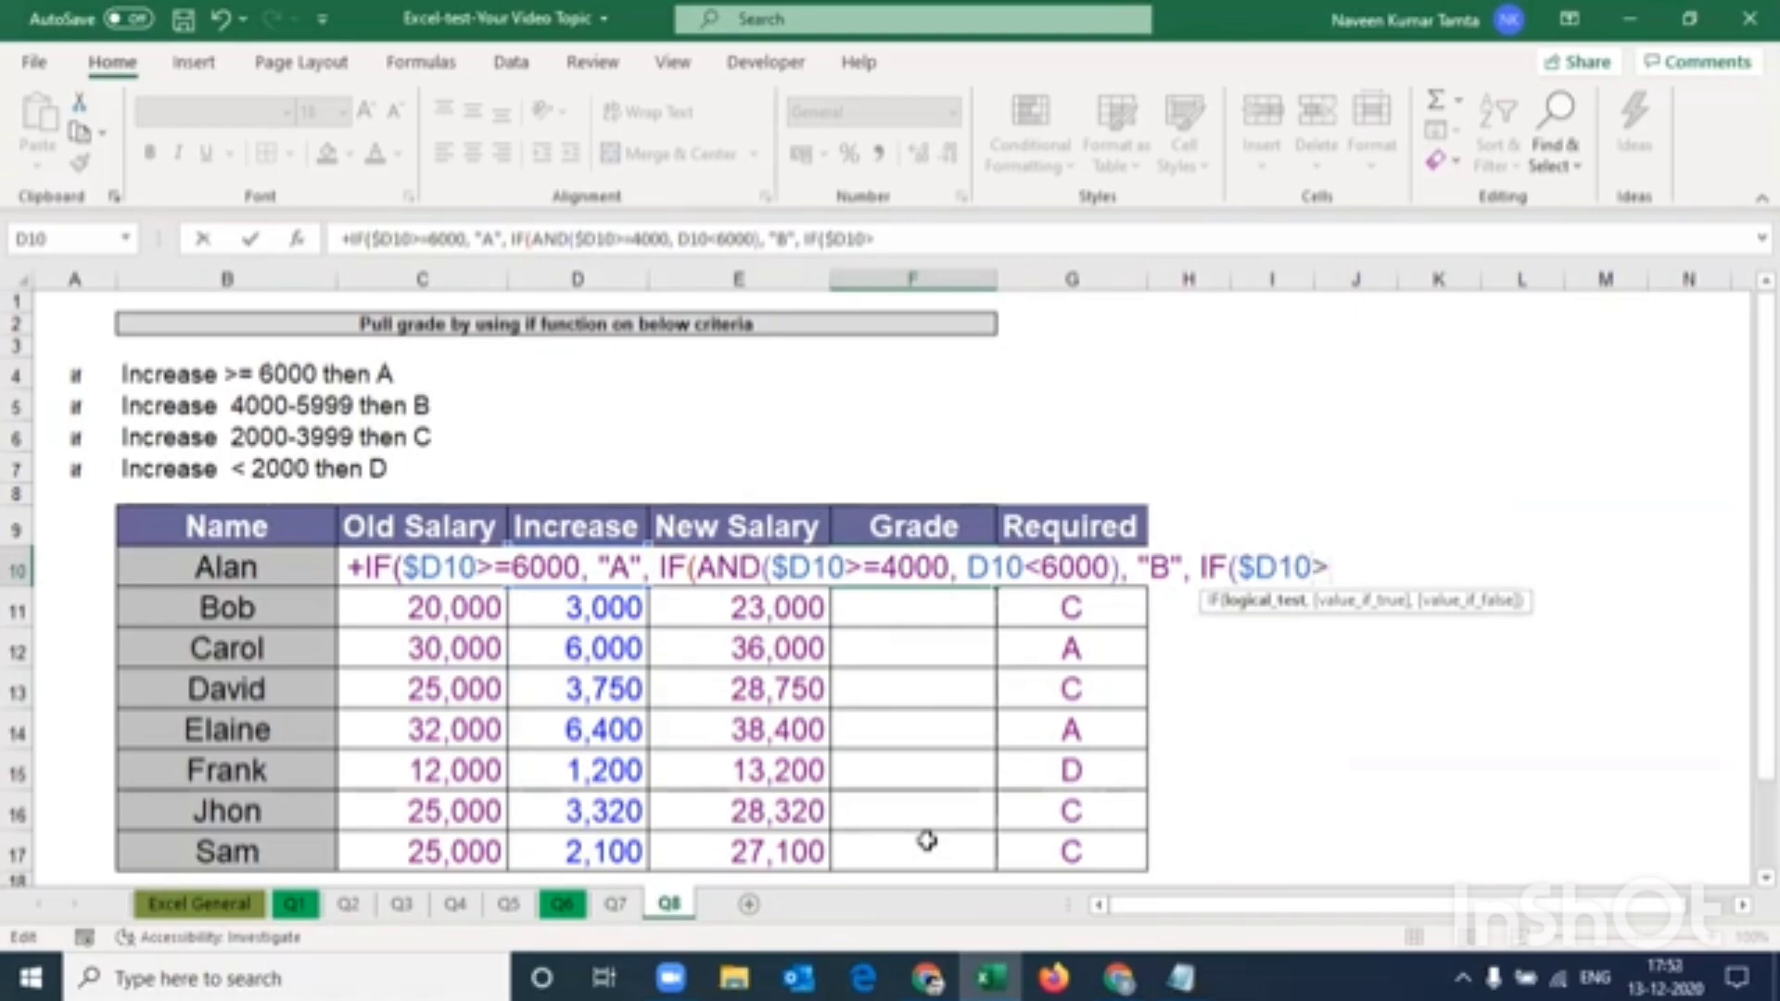
type("=2000")
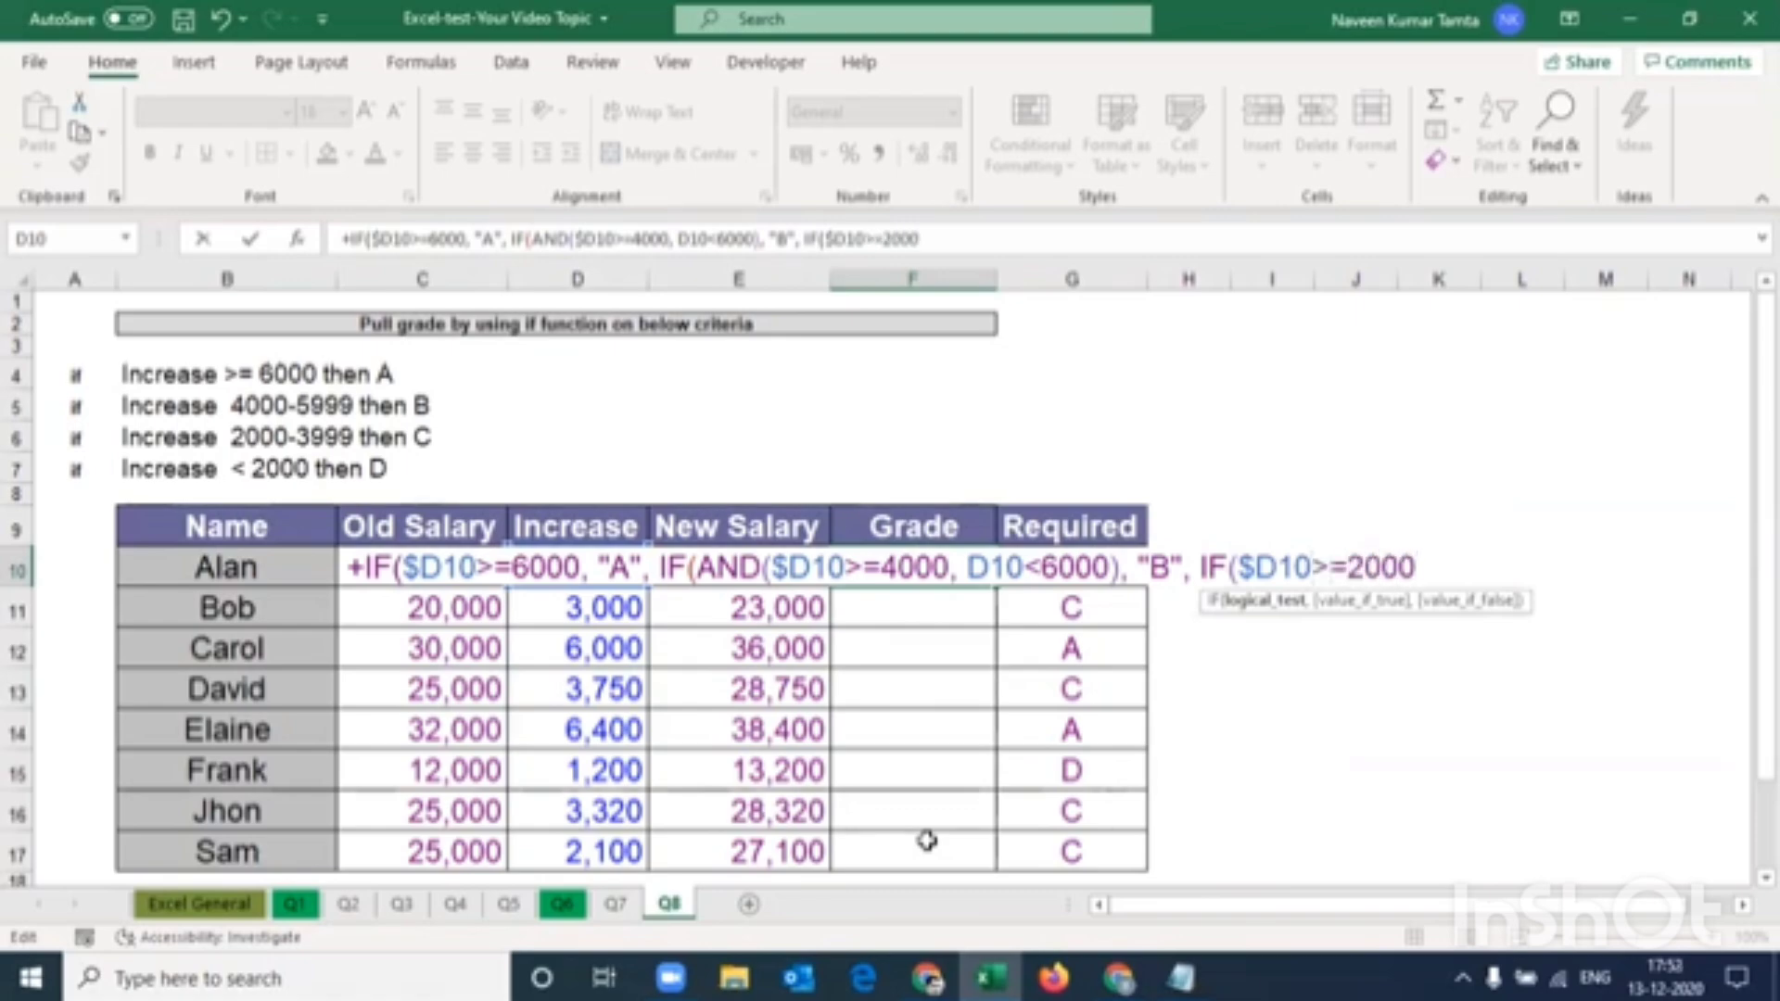
Add $D10<4000 as the upper-limit condition of the third IF in the F10 formula
type(", $D1")
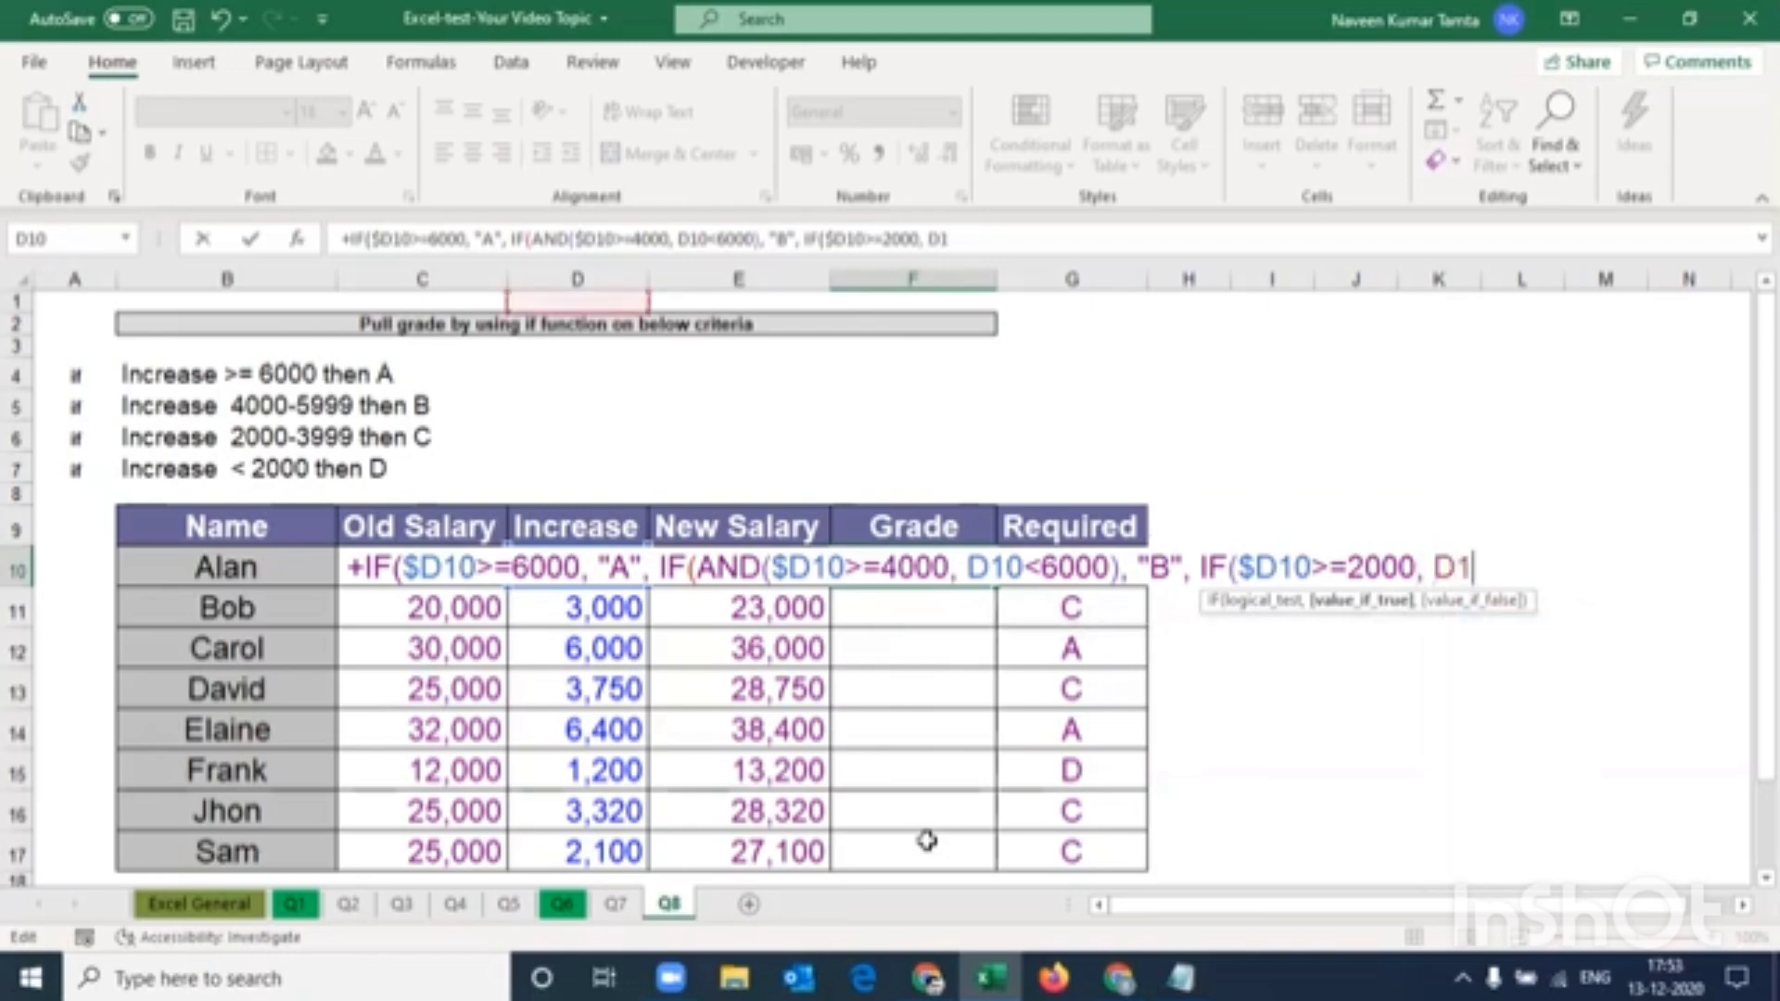
type("0")
key("F4")
key("F4")
key("F4")
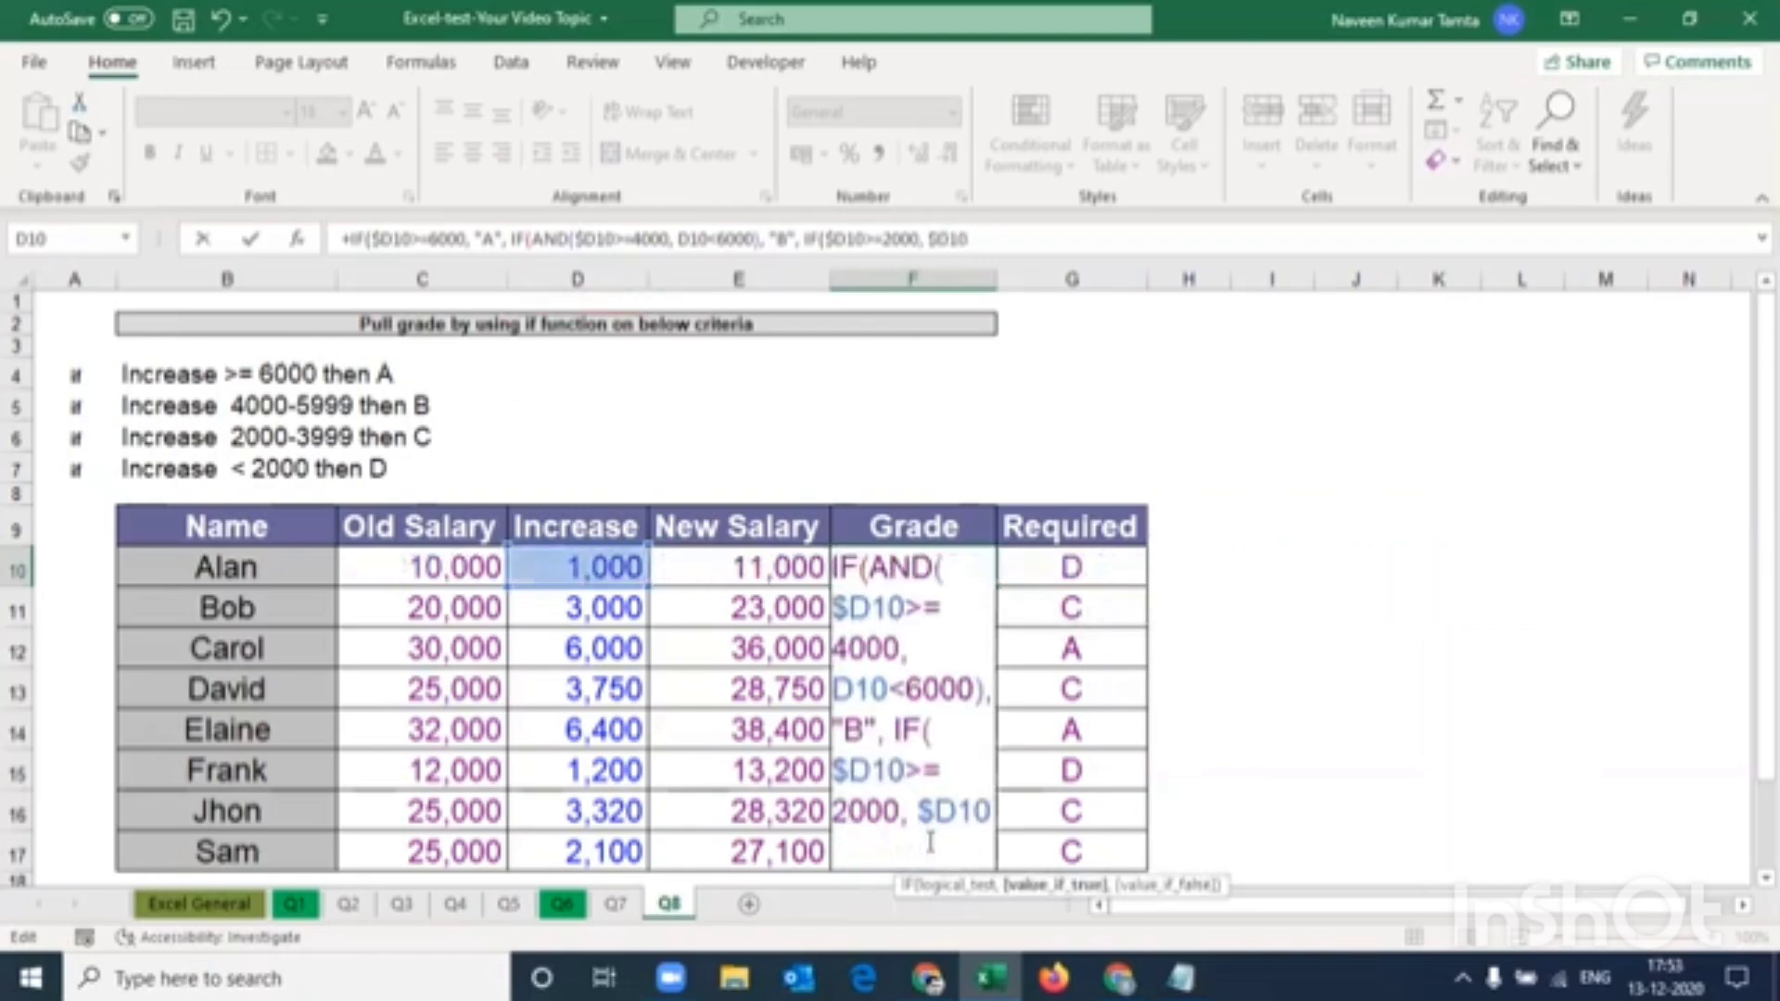
type("<")
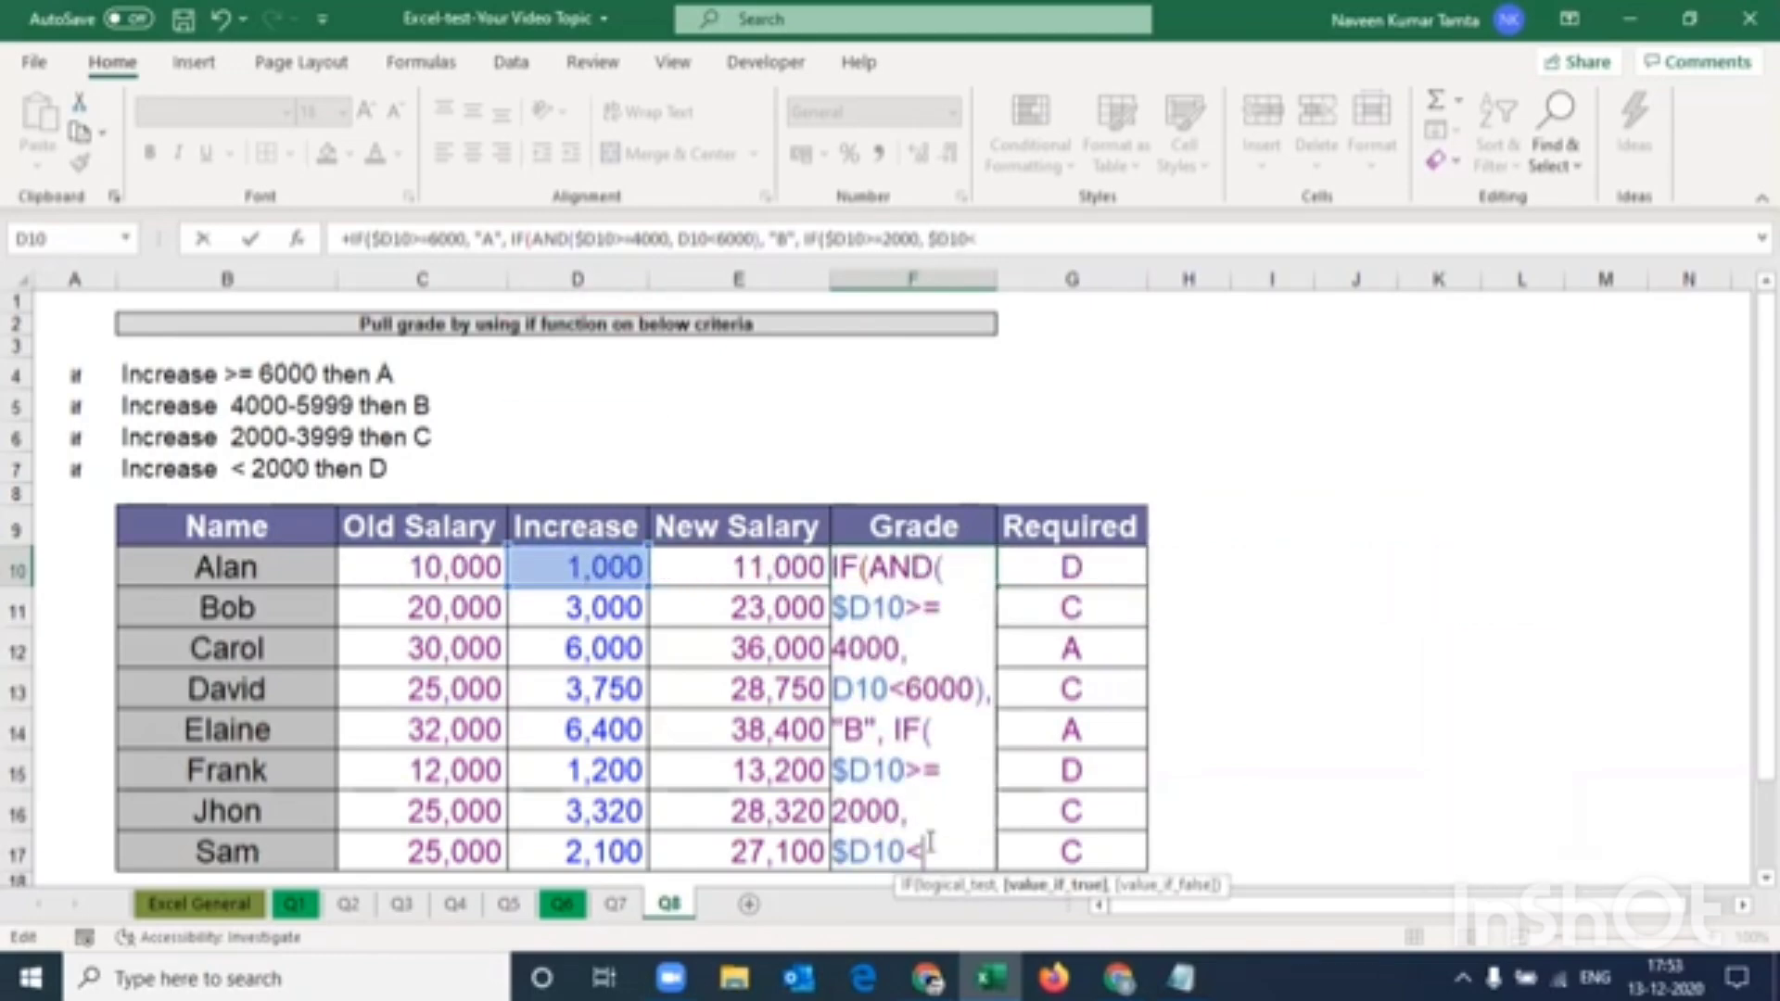
type("4000")
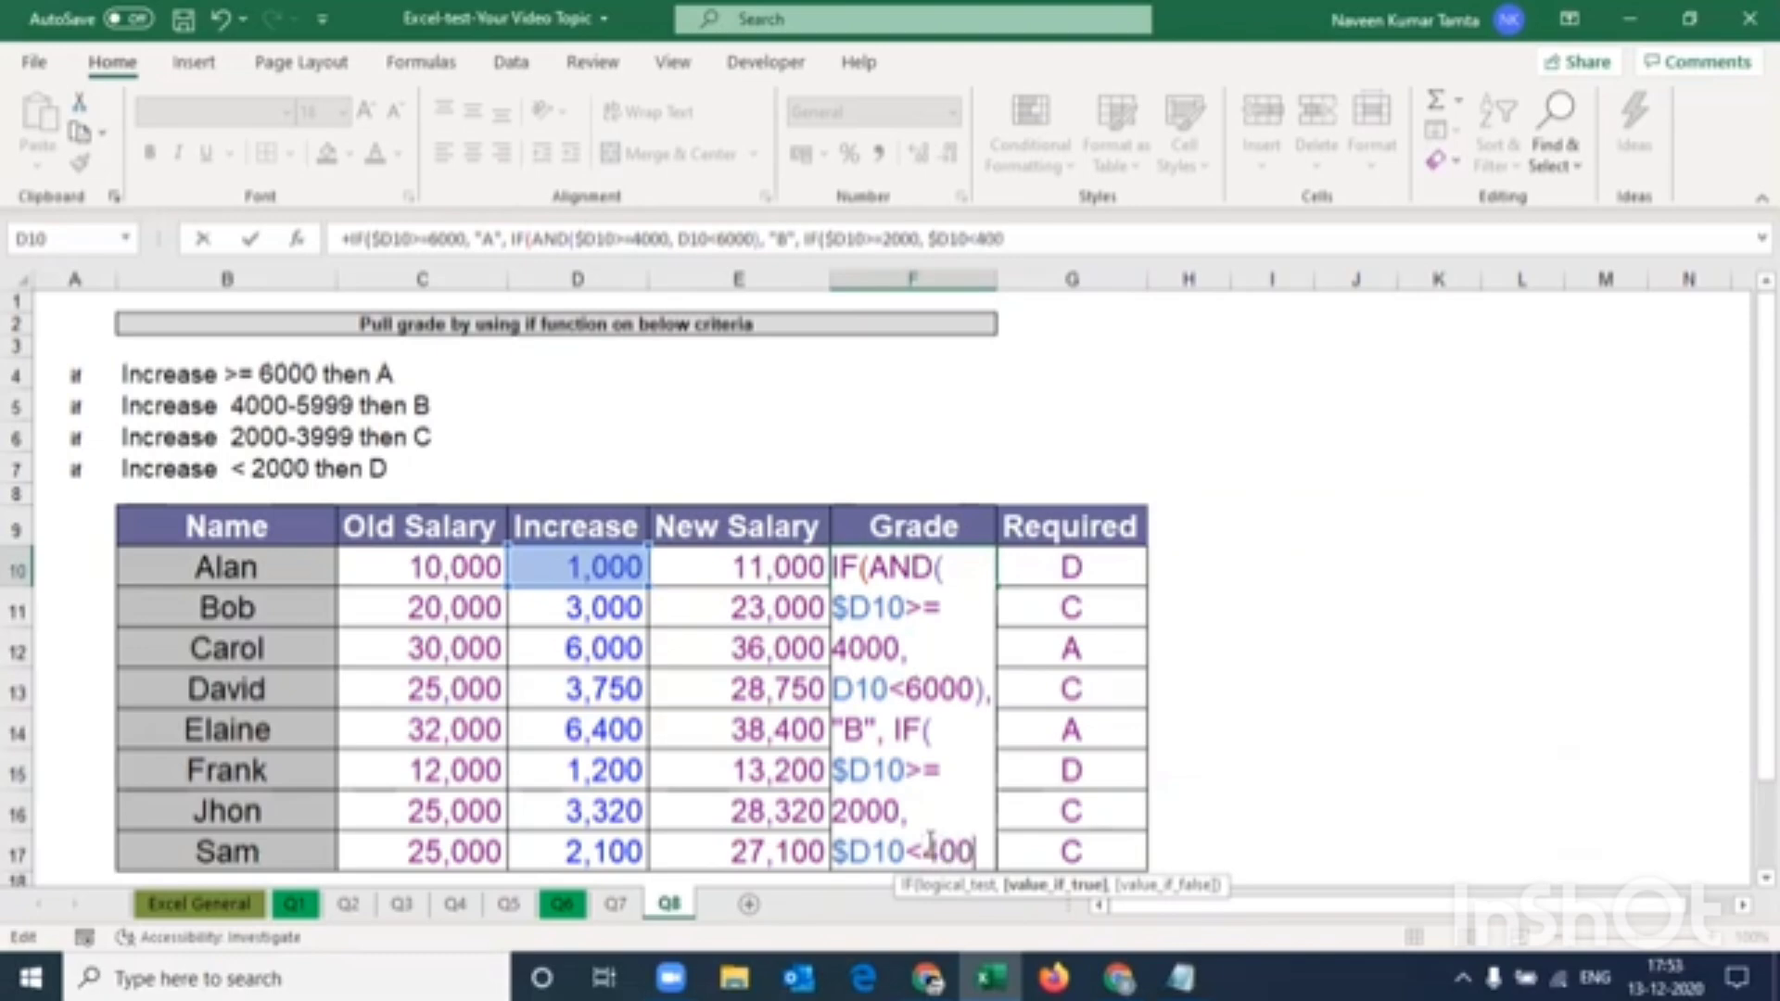
Close the condition, return "C" if true and "D" otherwise, close all the IFs, and try to enter the F10 formula
type("), ")
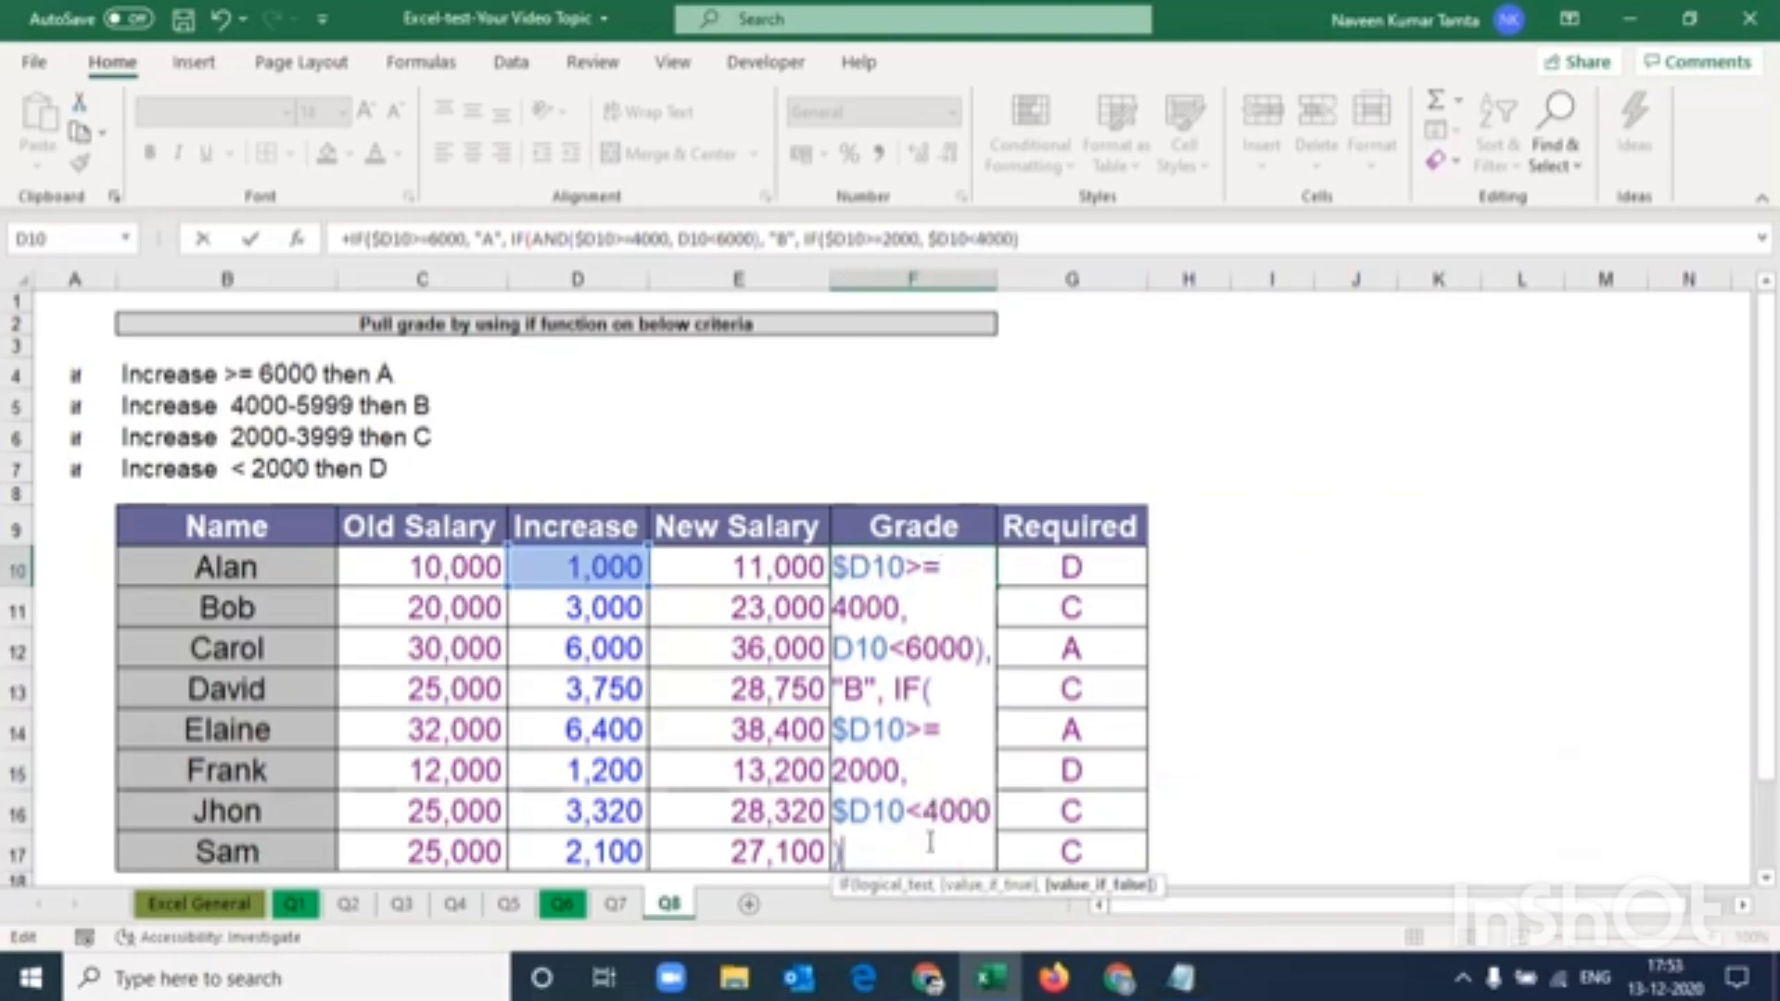
type("\"")
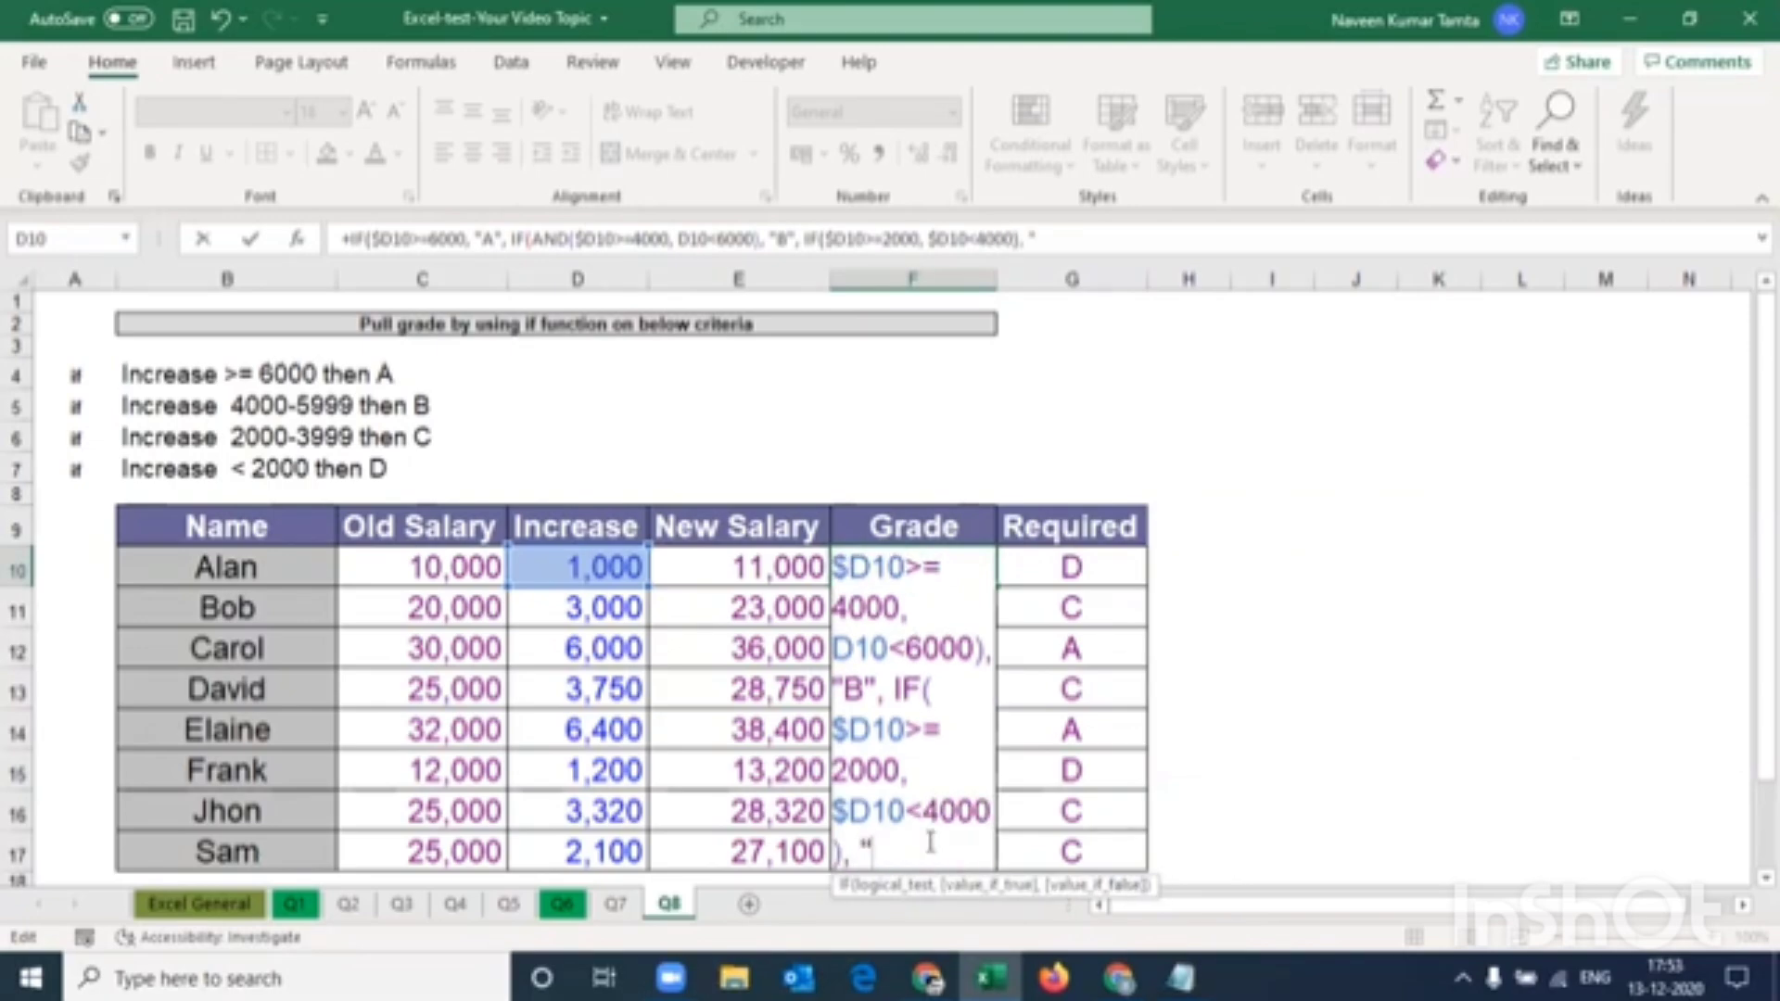
type("C\", \"D\")")
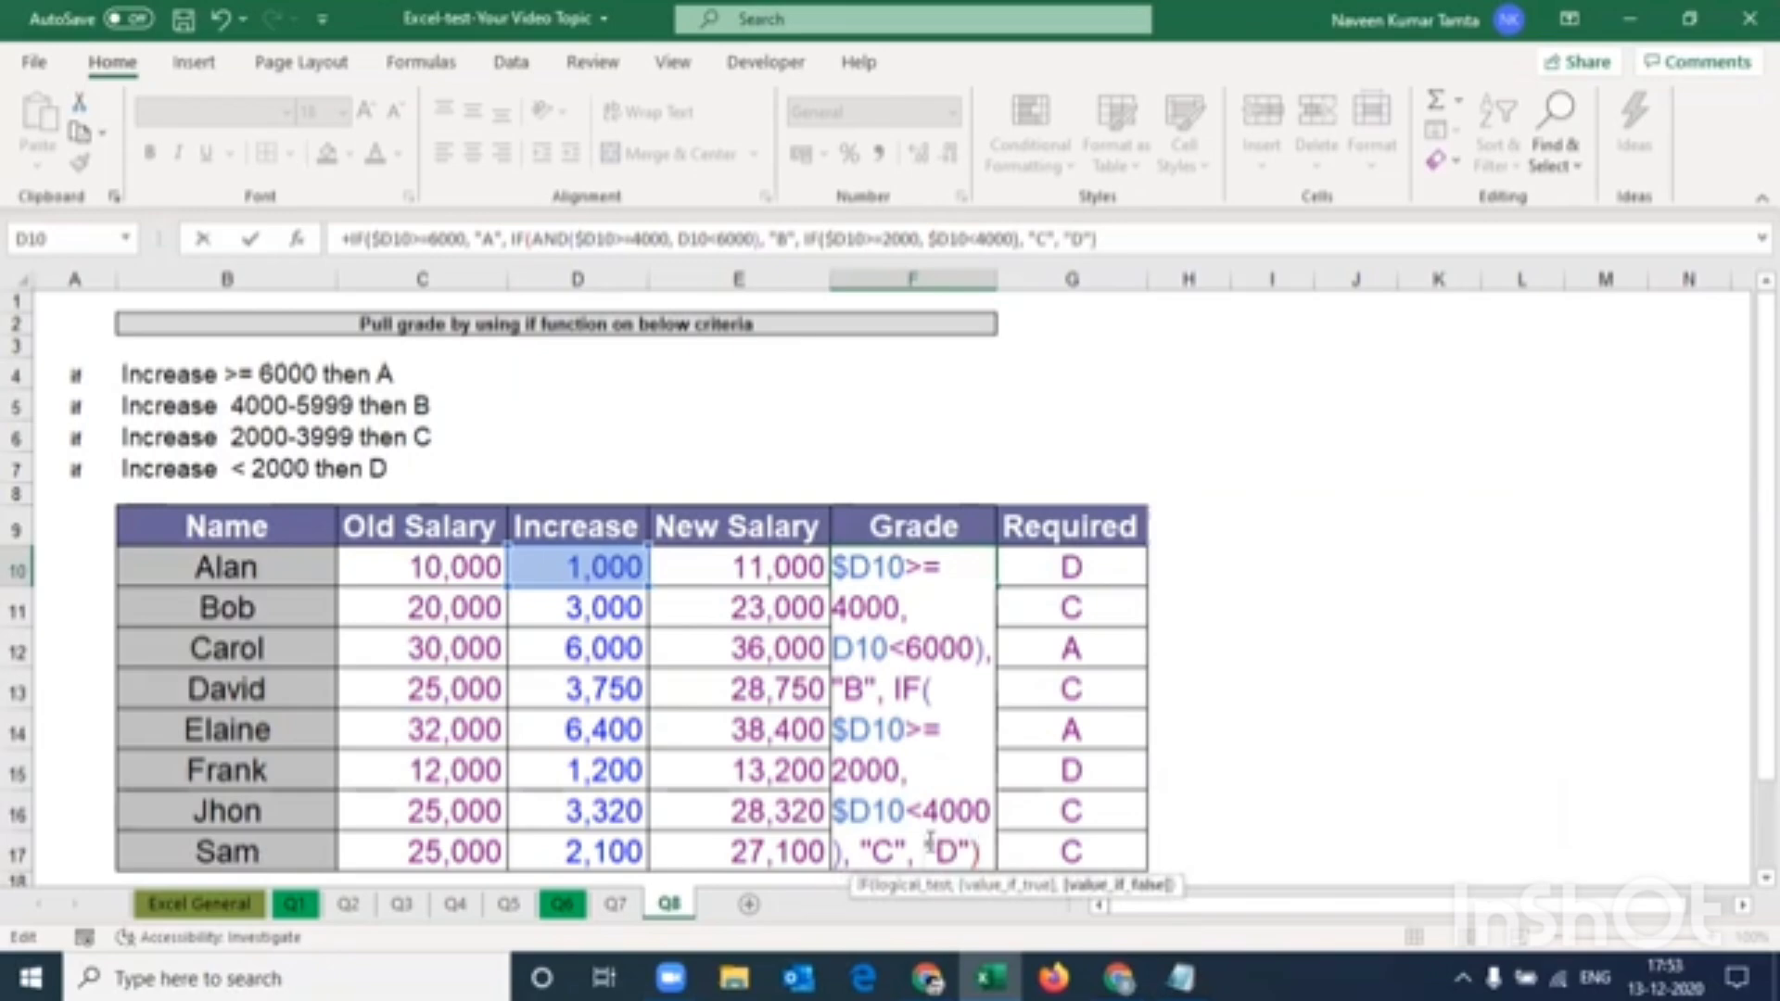
type(")")
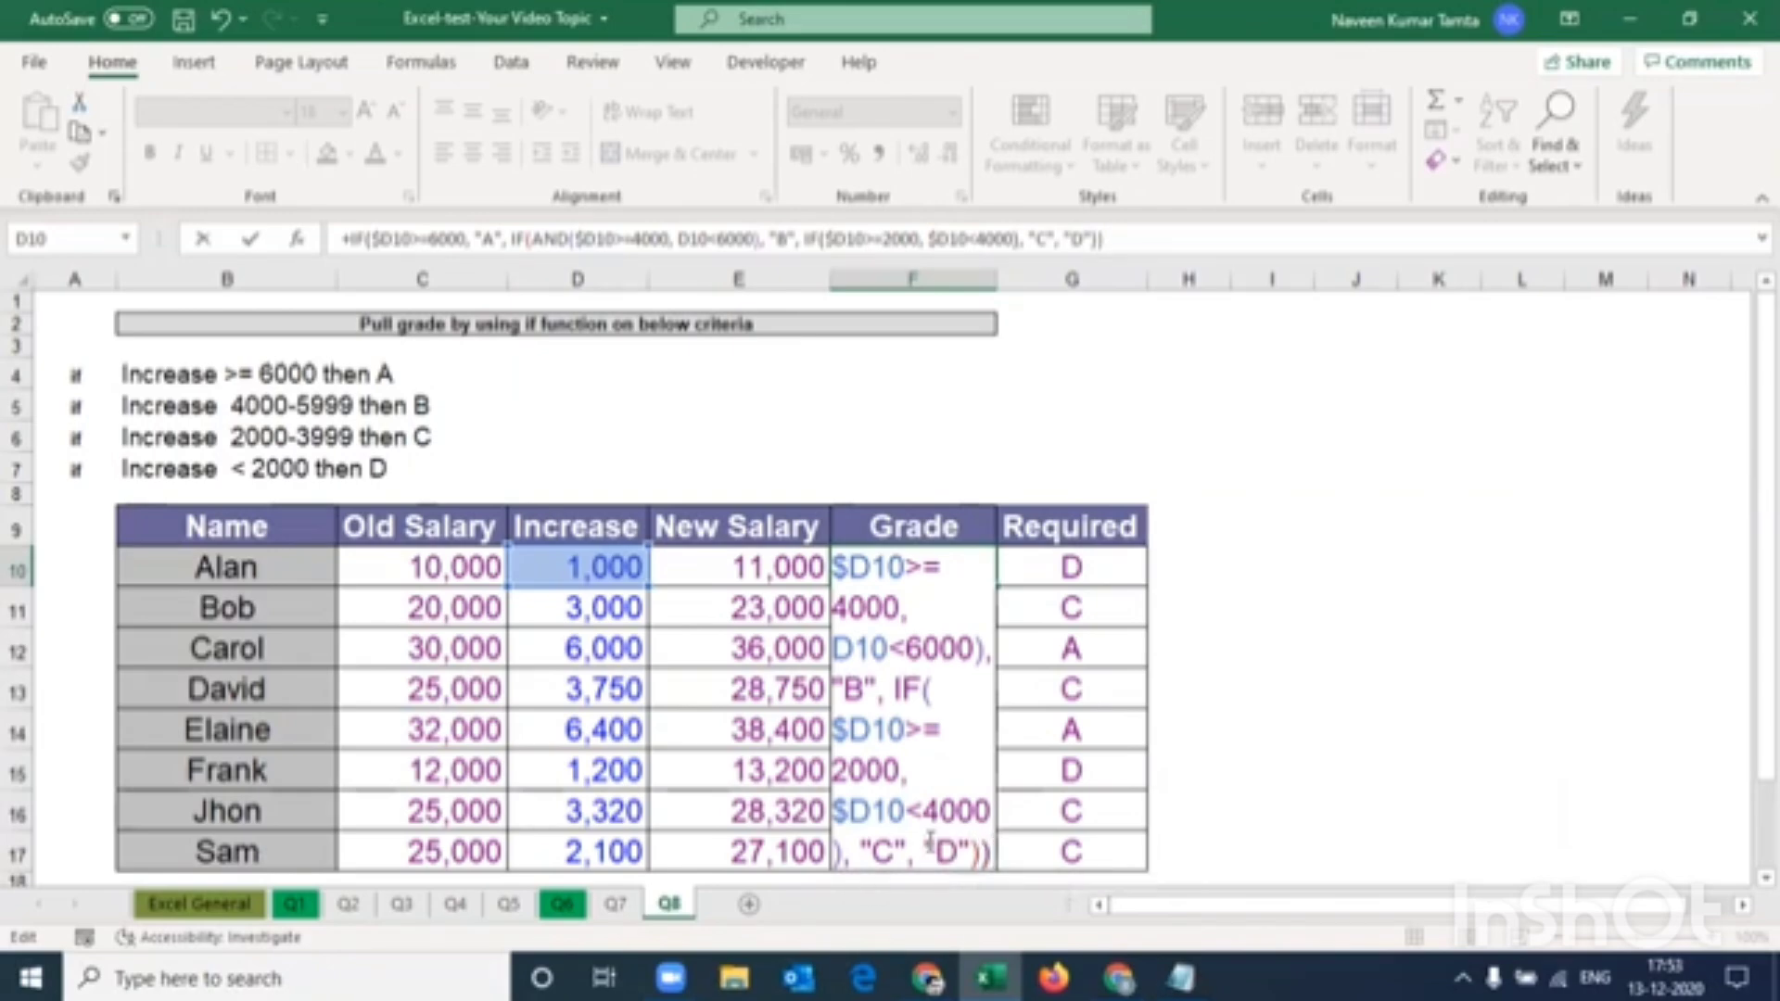
type(")")
key("Return")
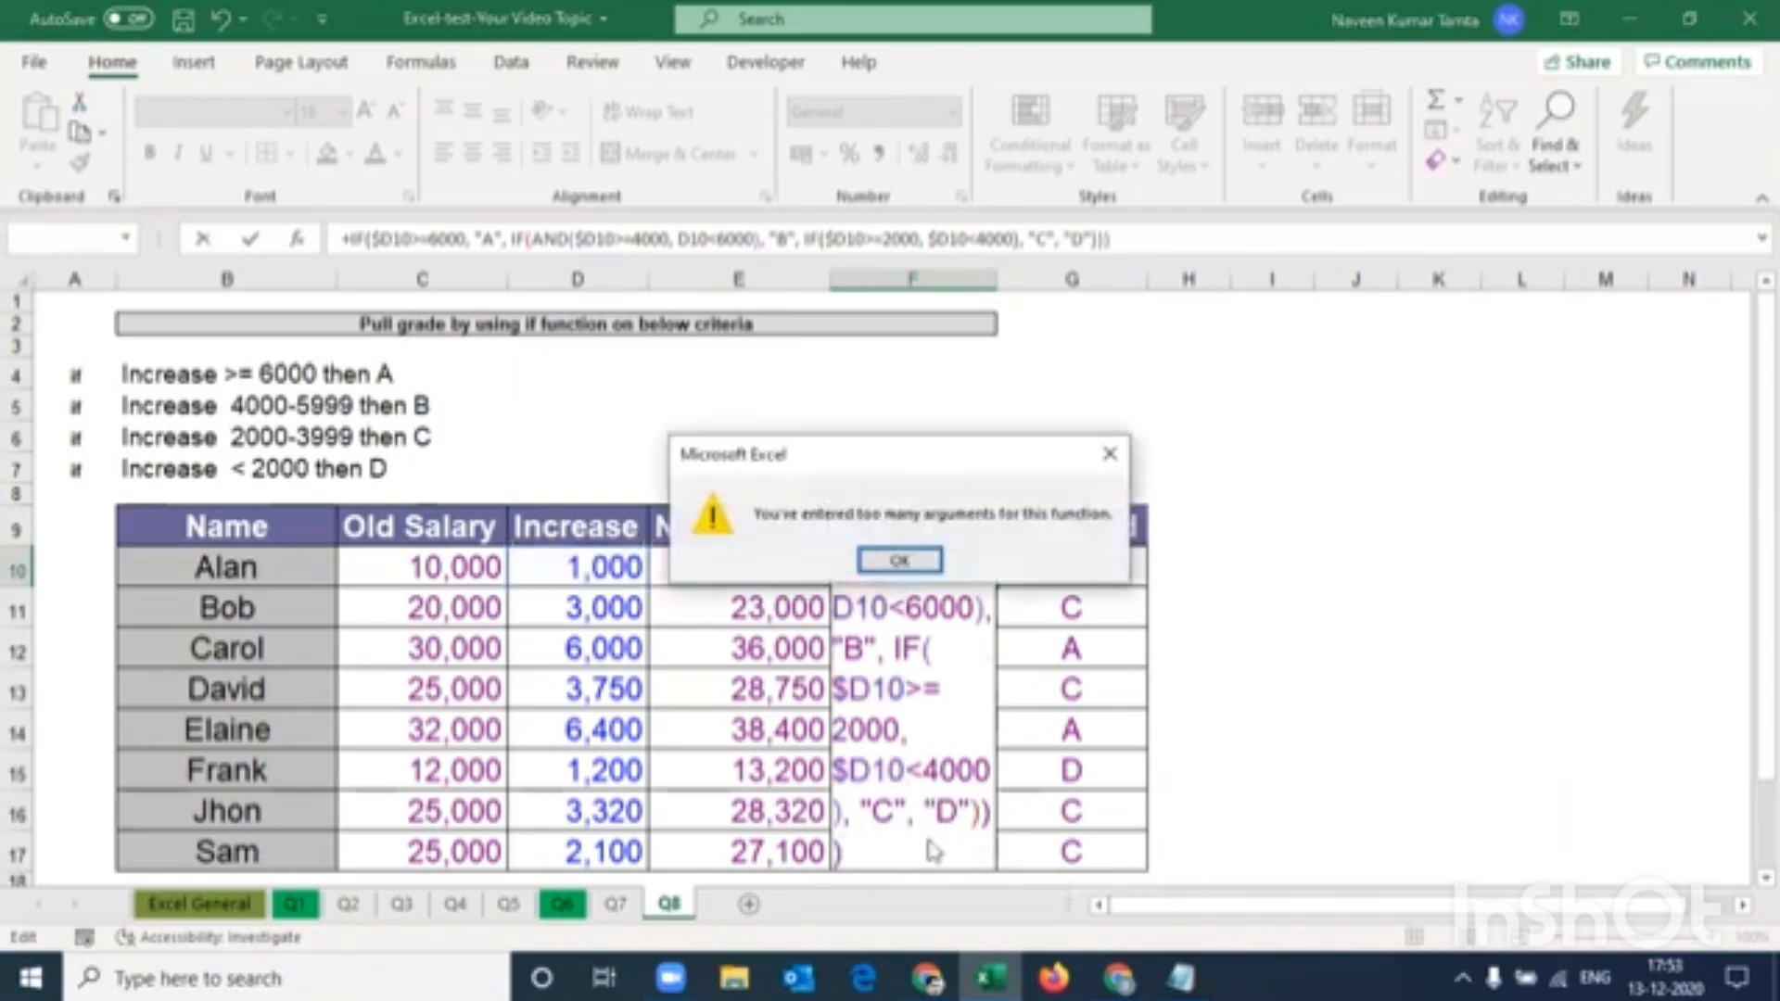
key("Return")
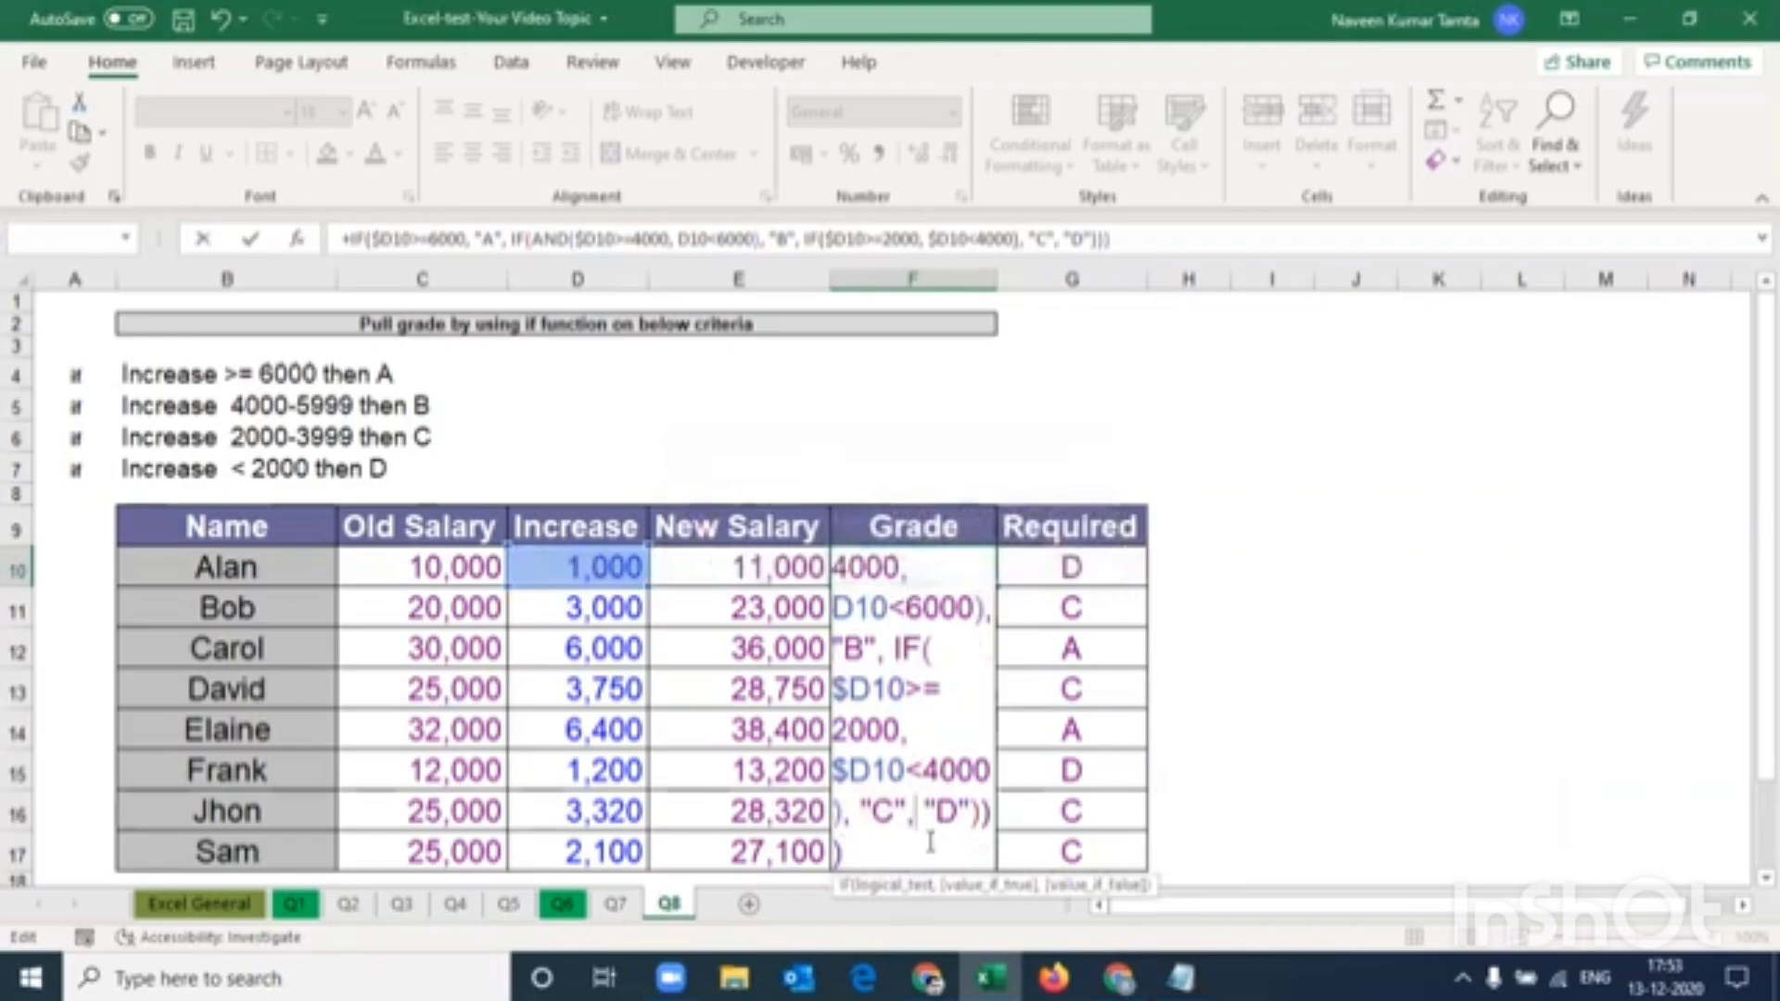
Insert an AND function around $D10>=2000, $D10<4000 in the third IF and enter the F10 formula
key("Left")
key("Left")
key("Left")
key("Left")
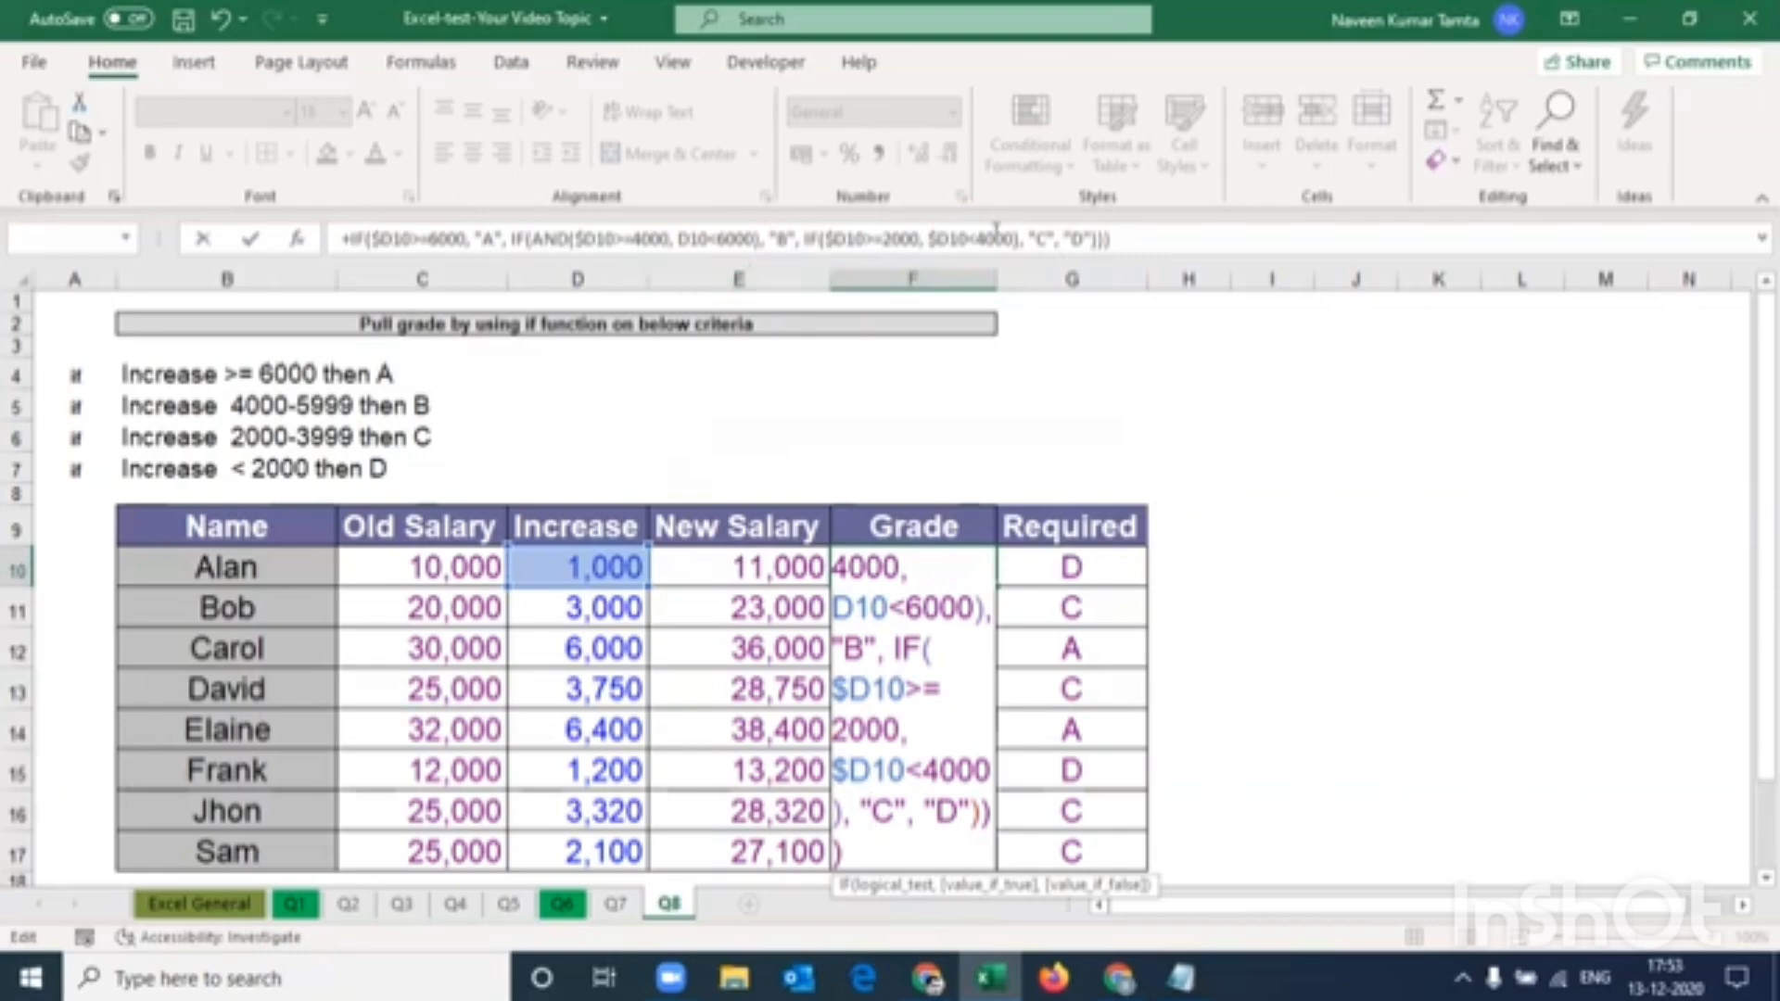
left_click(1092, 241)
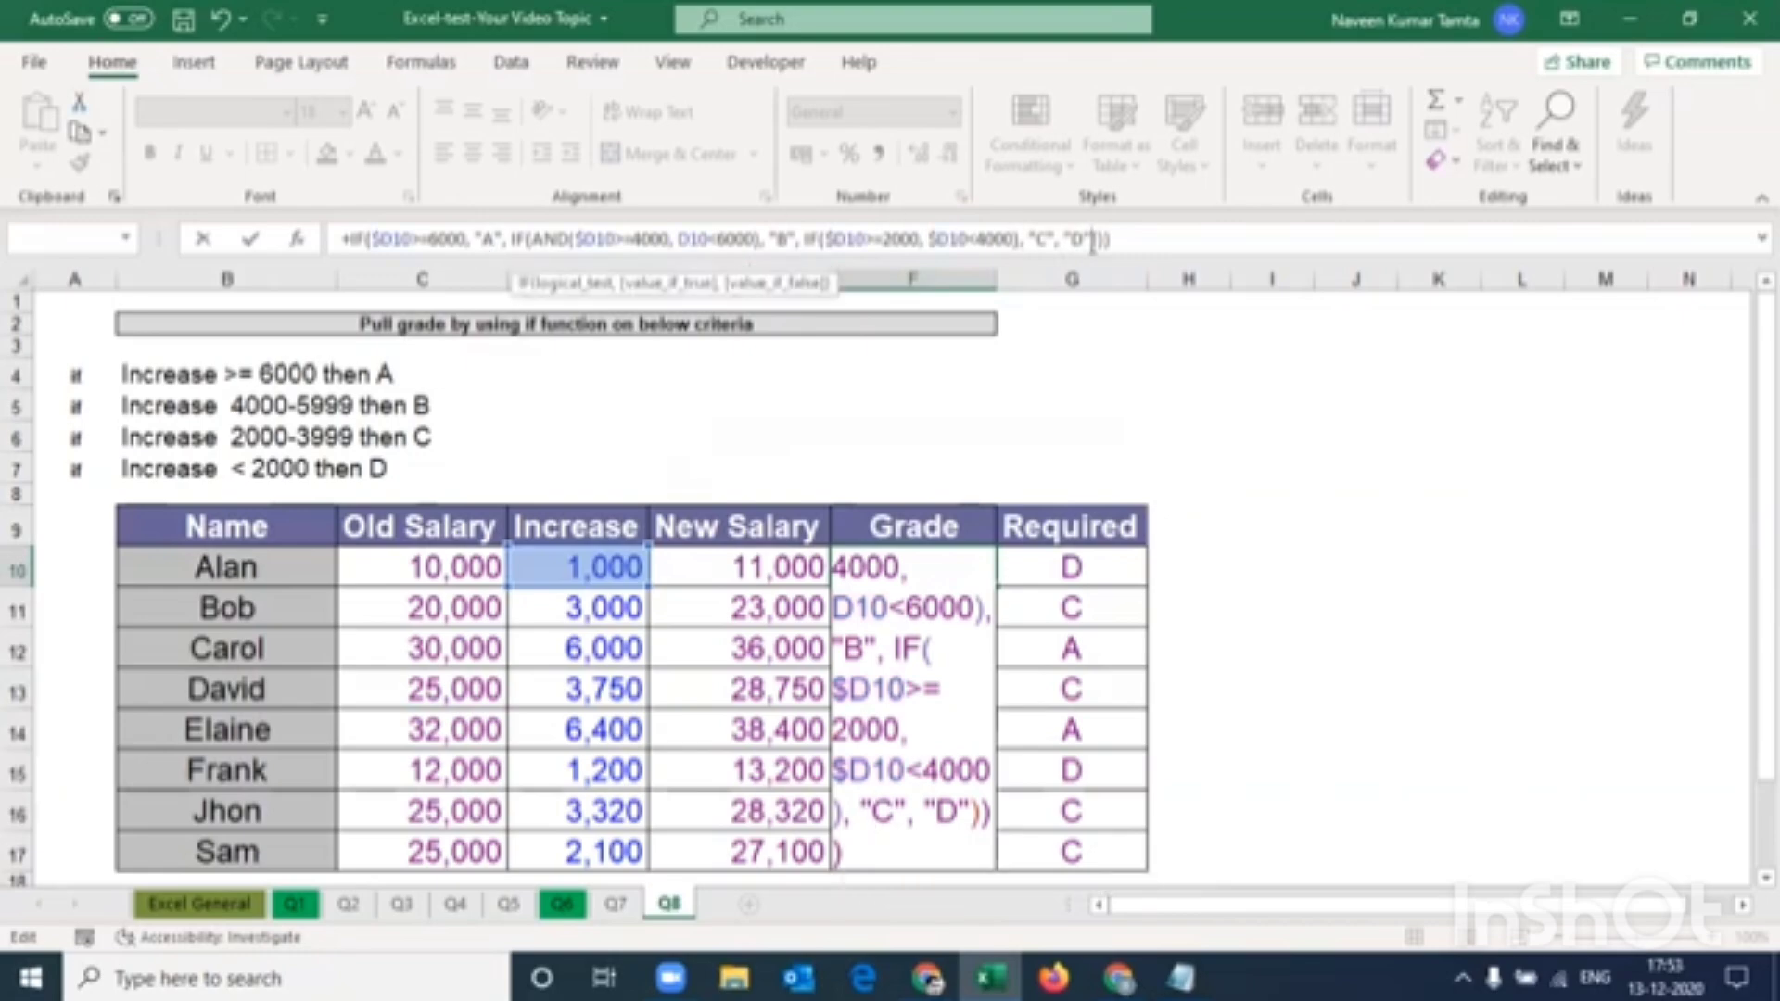
key("Left")
key("Left")
key("Left")
key("Left")
key("Left")
key("Left")
key("Left")
key("Left")
key("Left")
key("Left")
key("Left")
key("Left")
key("Left")
key("Left")
key("Left")
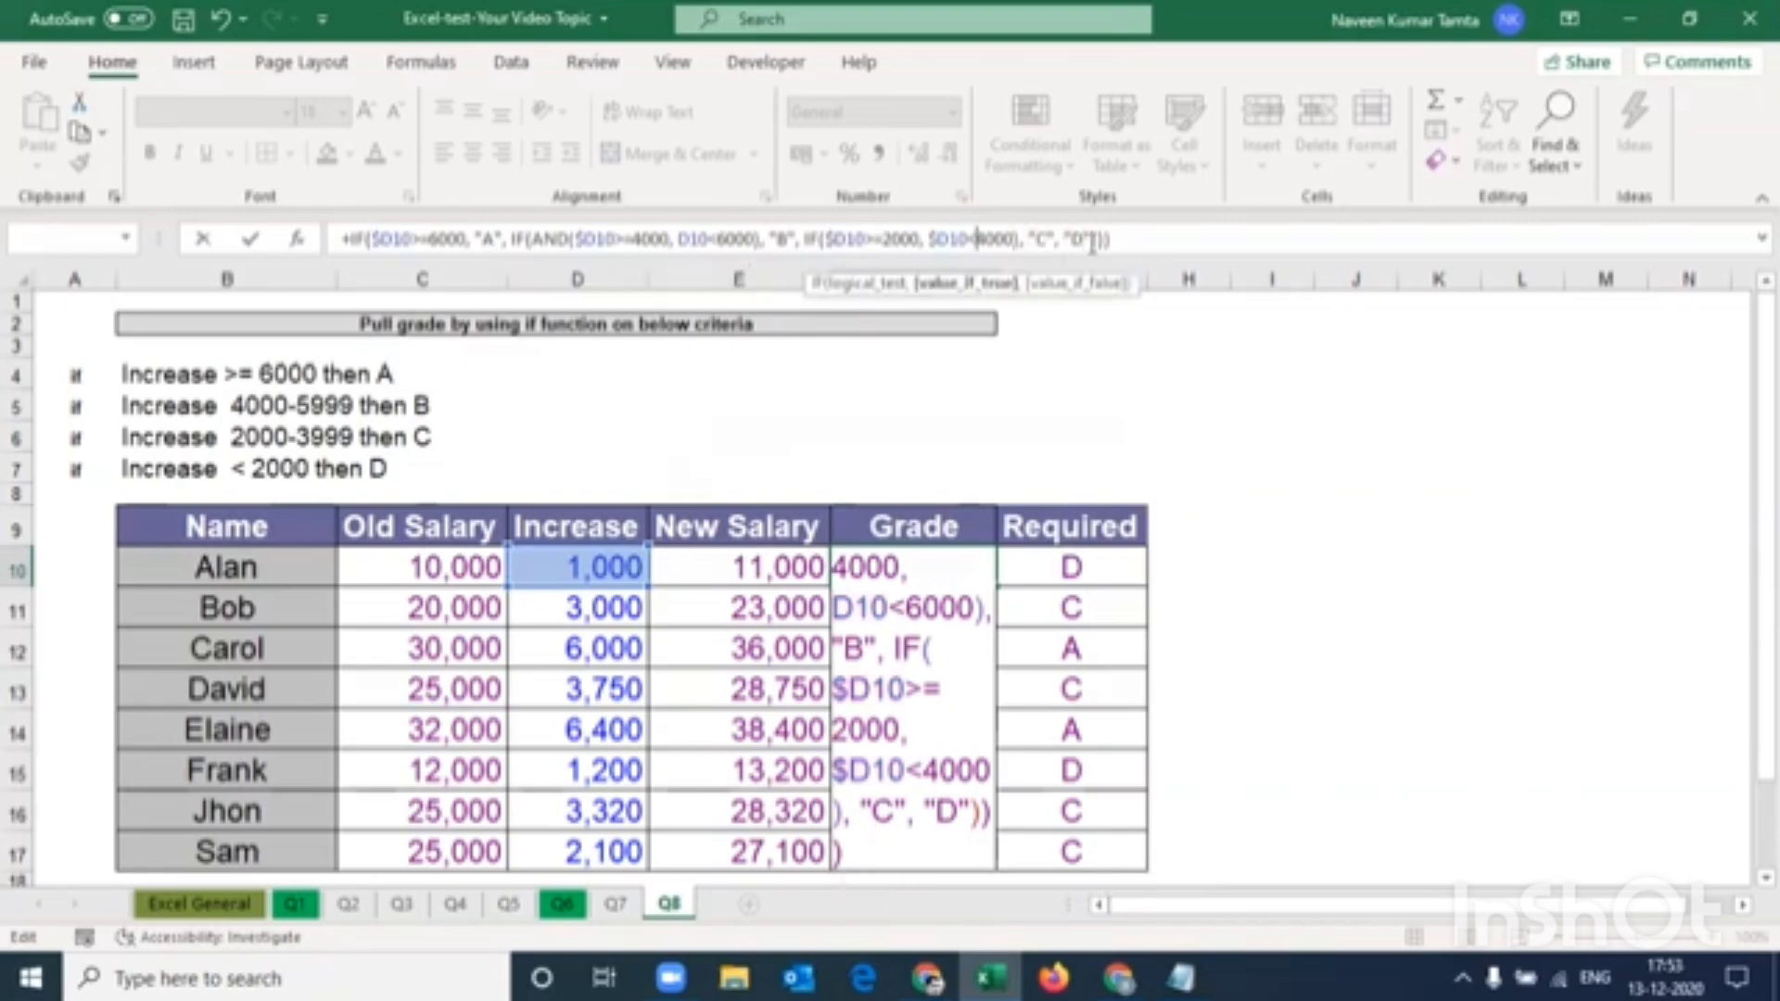
key("Right")
key("Right")
key("Right")
key("Right")
key("Left")
key("Left")
key("Left")
key("Left")
key("Left")
key("Left")
key("Left")
key("Left")
key("Left")
key("Left")
key("Left")
key("Left")
key("Left")
key("Left")
key("Left")
key("Left")
key("Left")
key("Left")
key("Left")
key("Left")
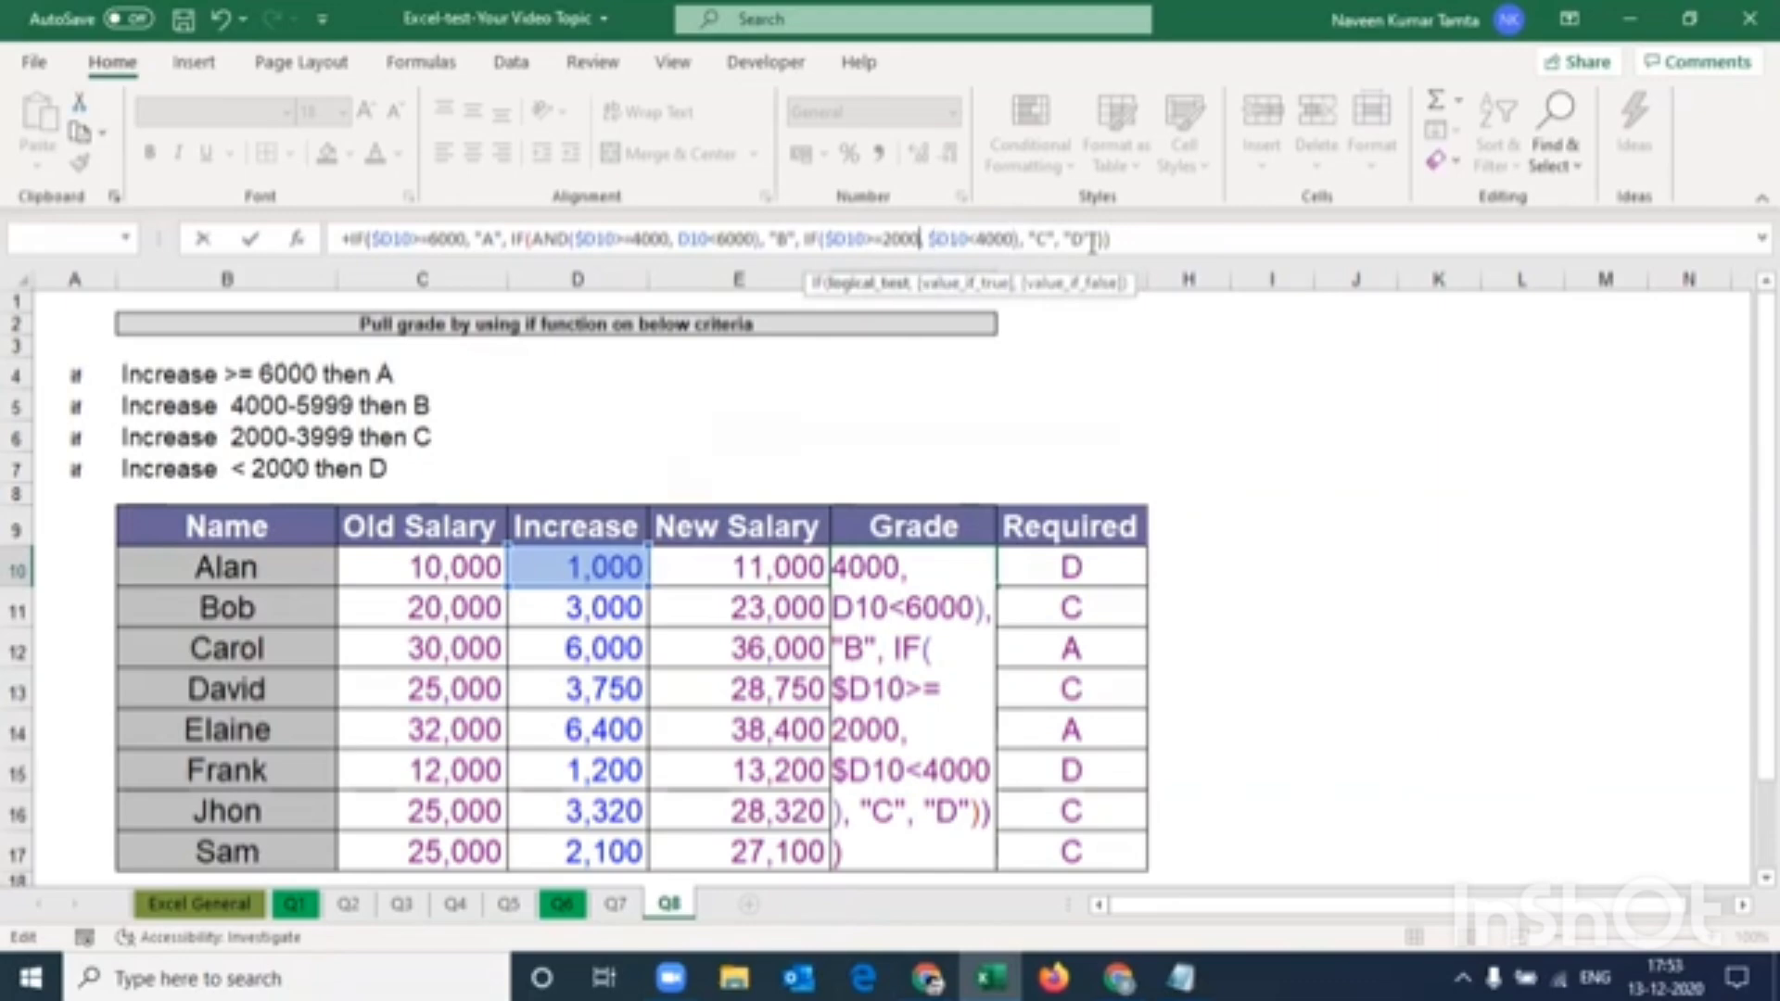
key("Left")
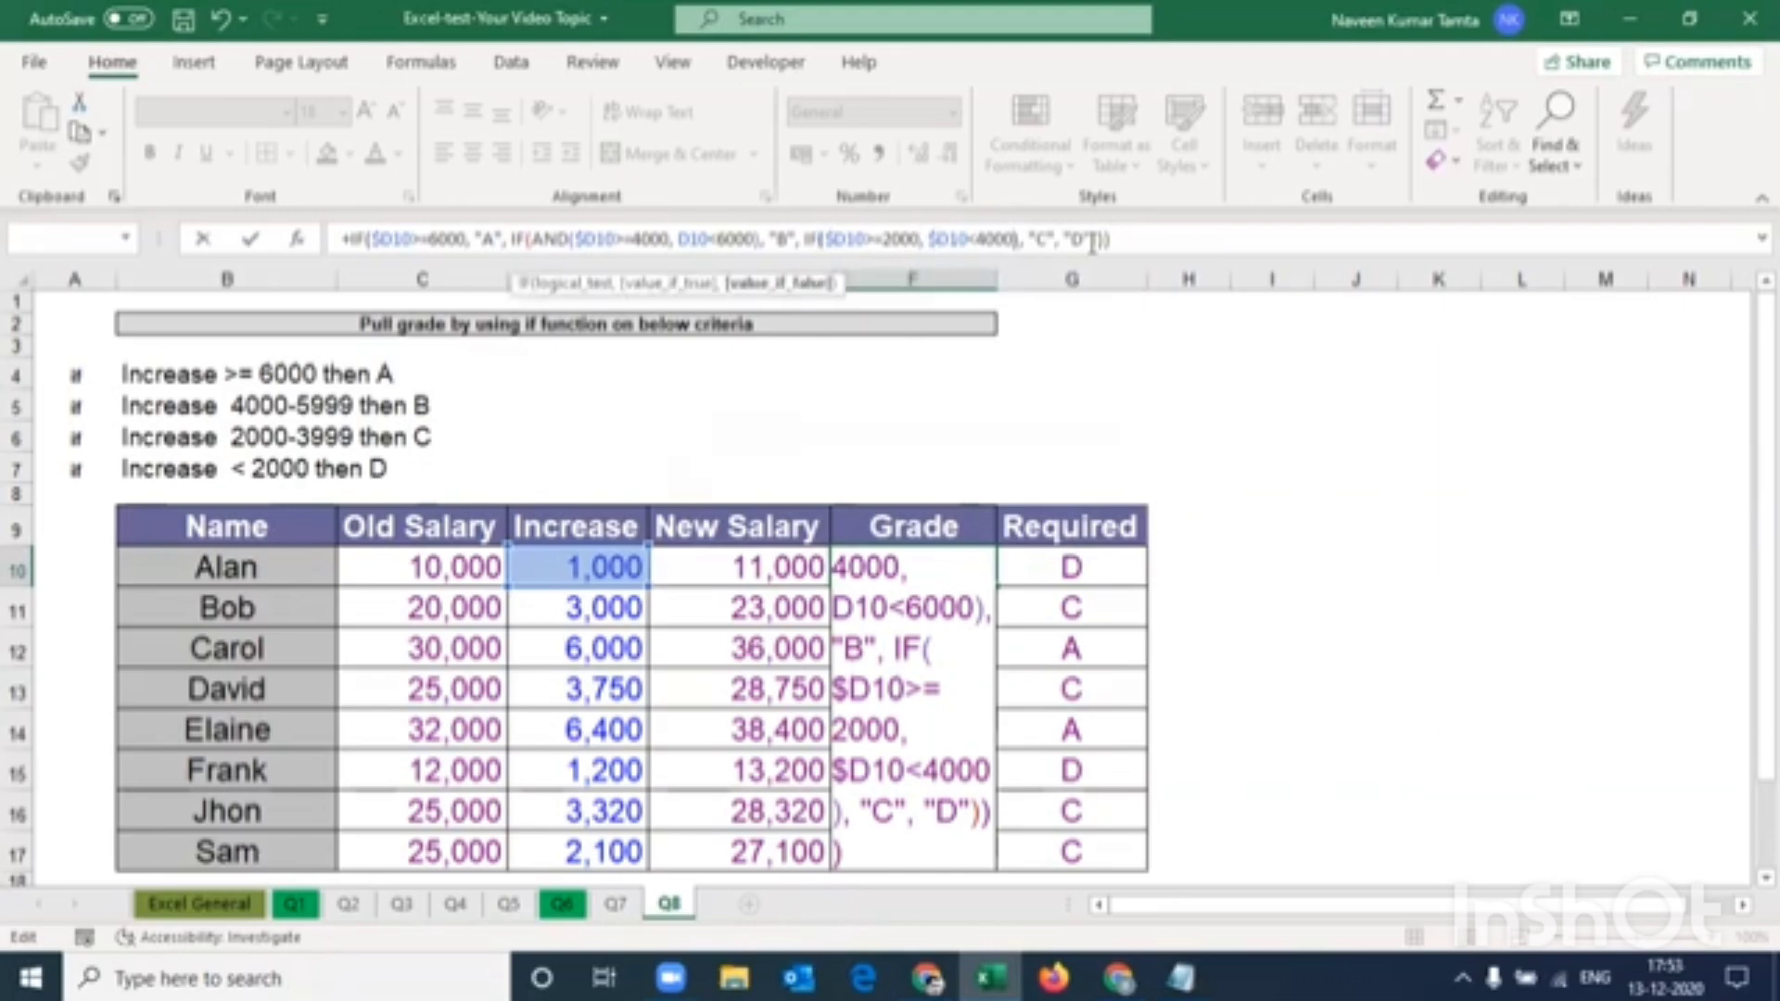
key("Right")
type("AND(")
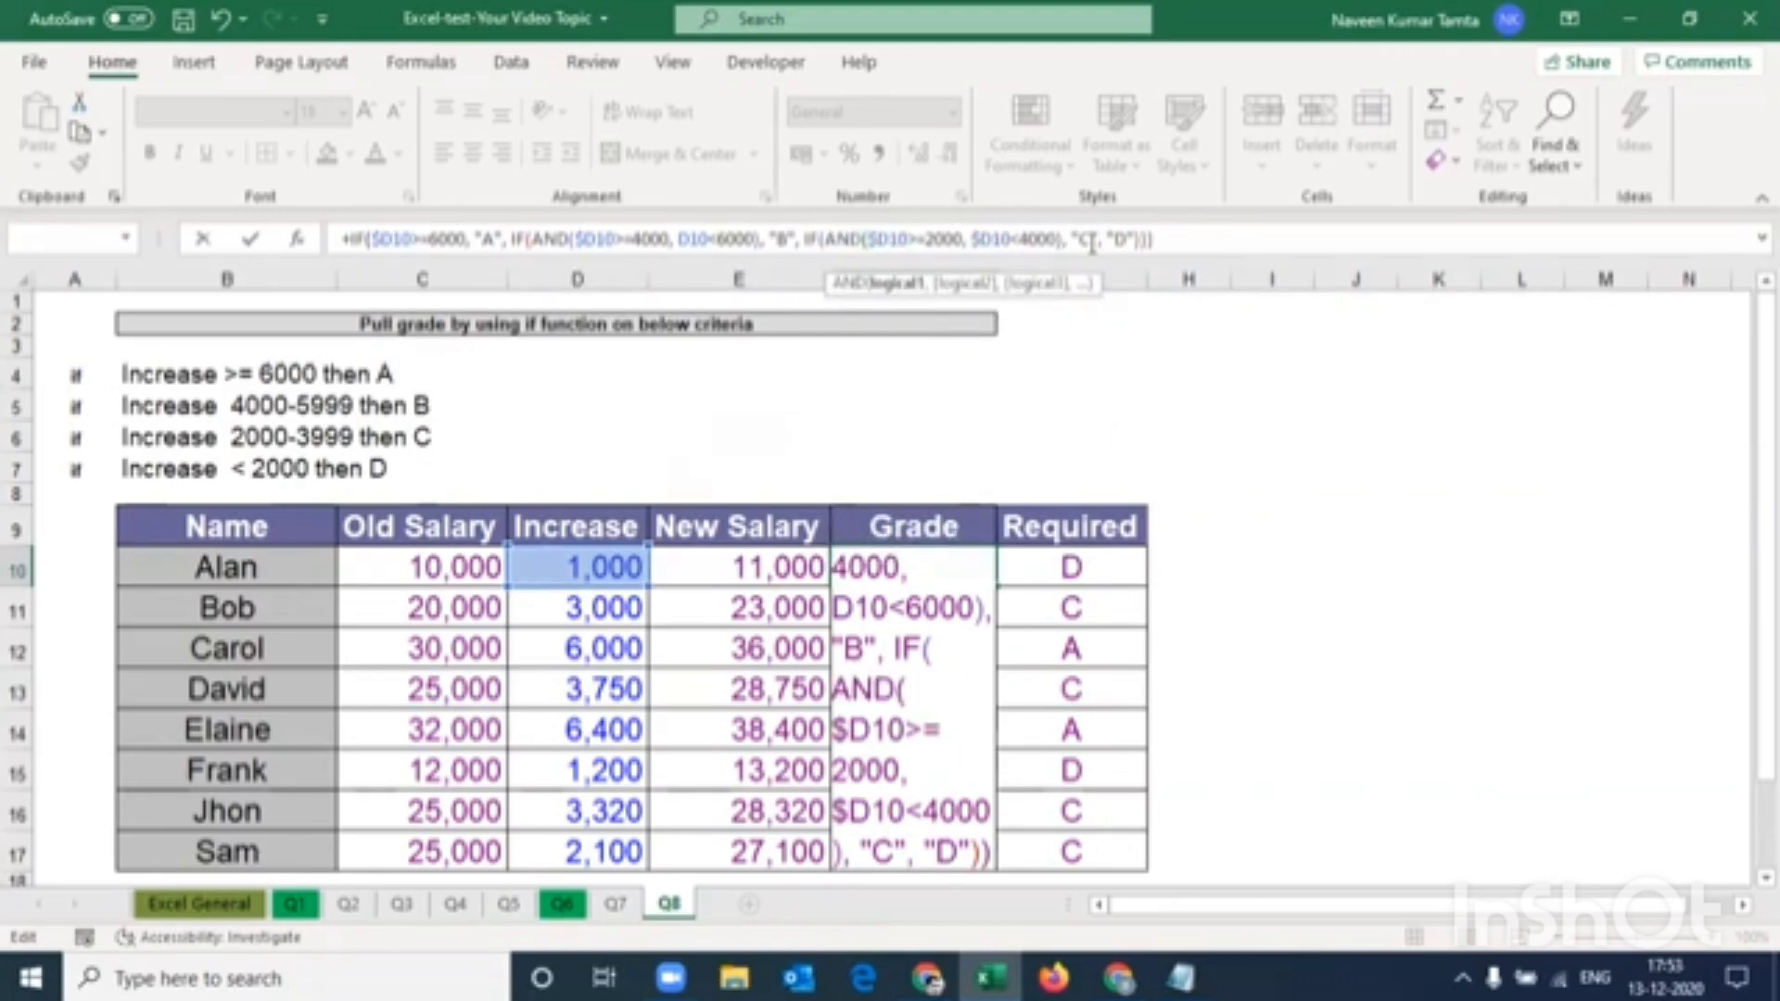
key("End")
type(")")
key("Return")
key("Up")
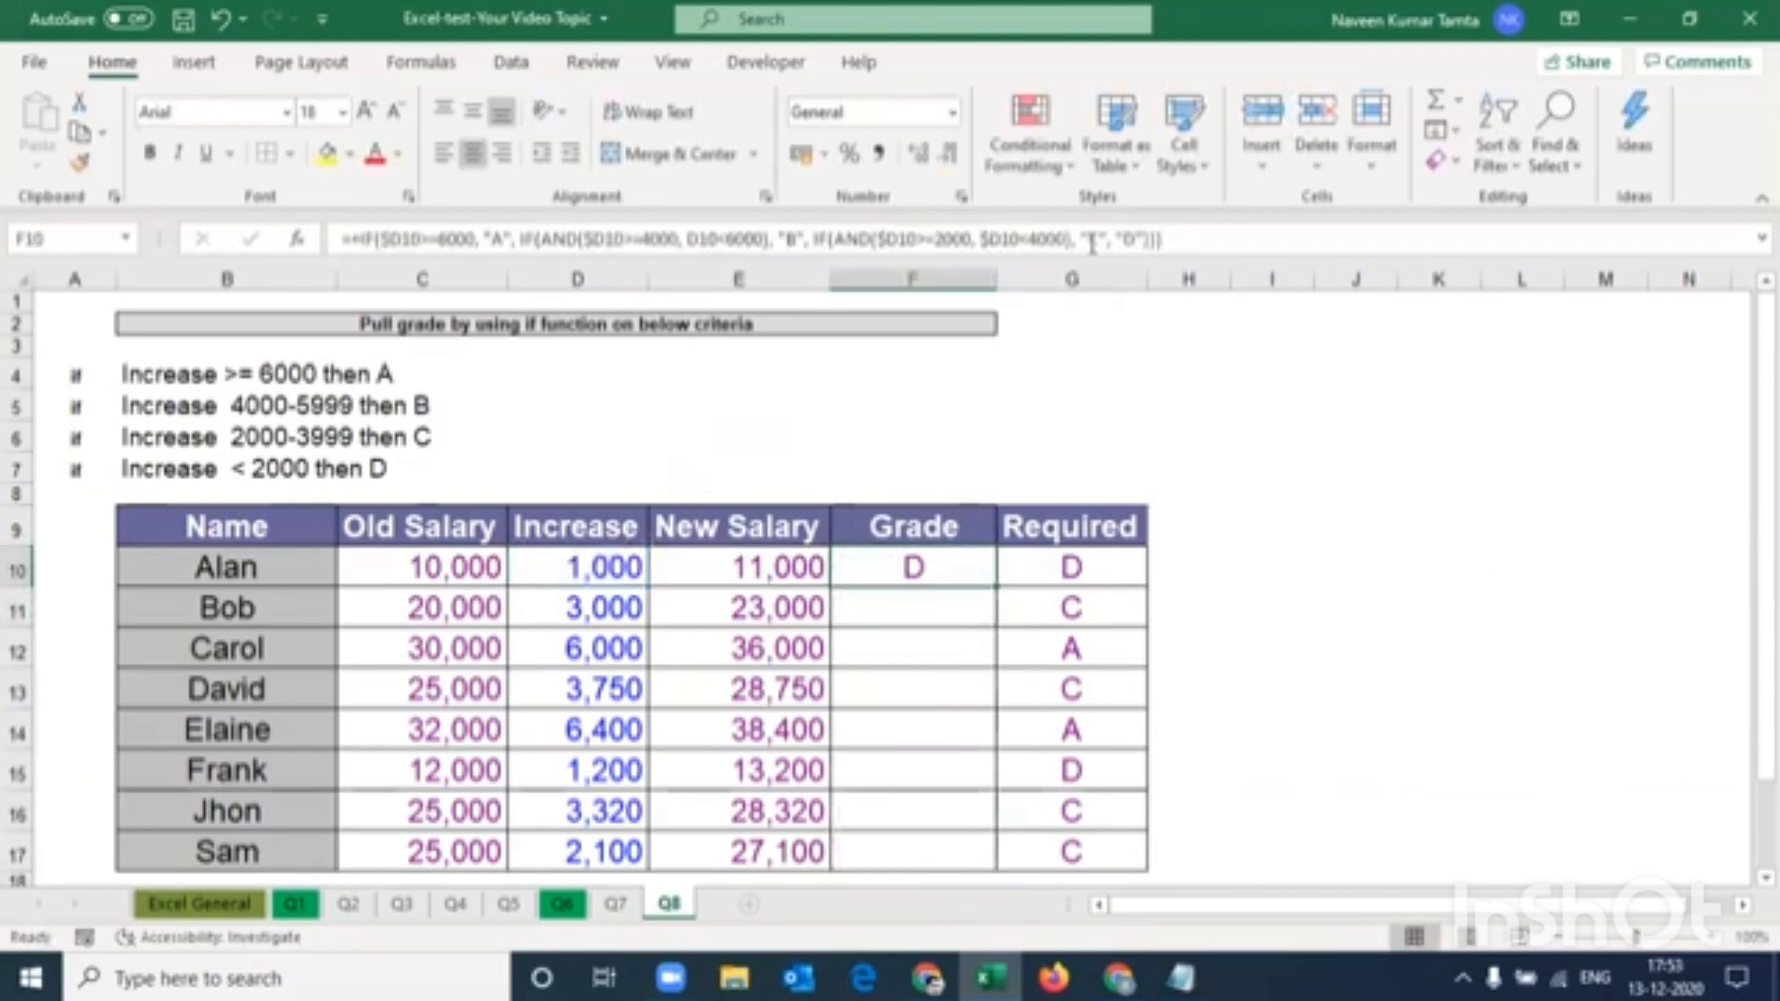
key("Left")
key("Left")
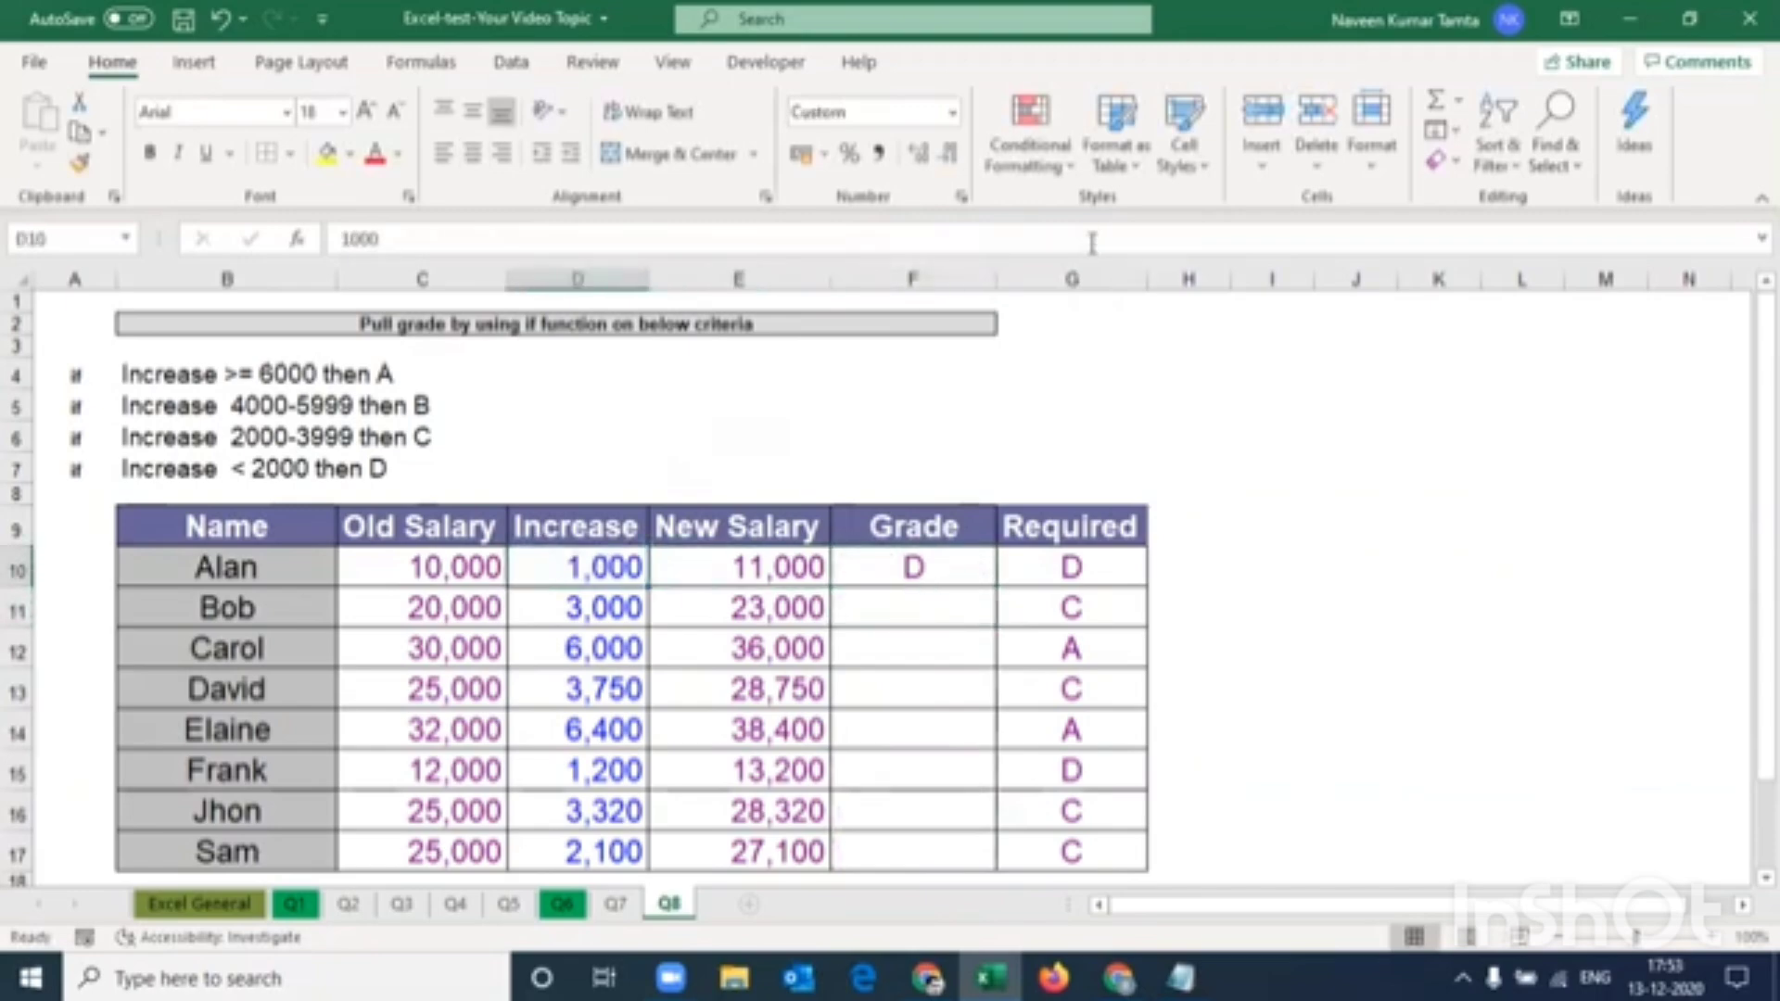
key("Right")
key("Right")
key("Right")
key("shift+Down")
key("shift+Down")
key("shift+Down")
key("shift+Down")
key("shift+Down")
key("shift+Down")
key("shift+Down")
key("shift+Down")
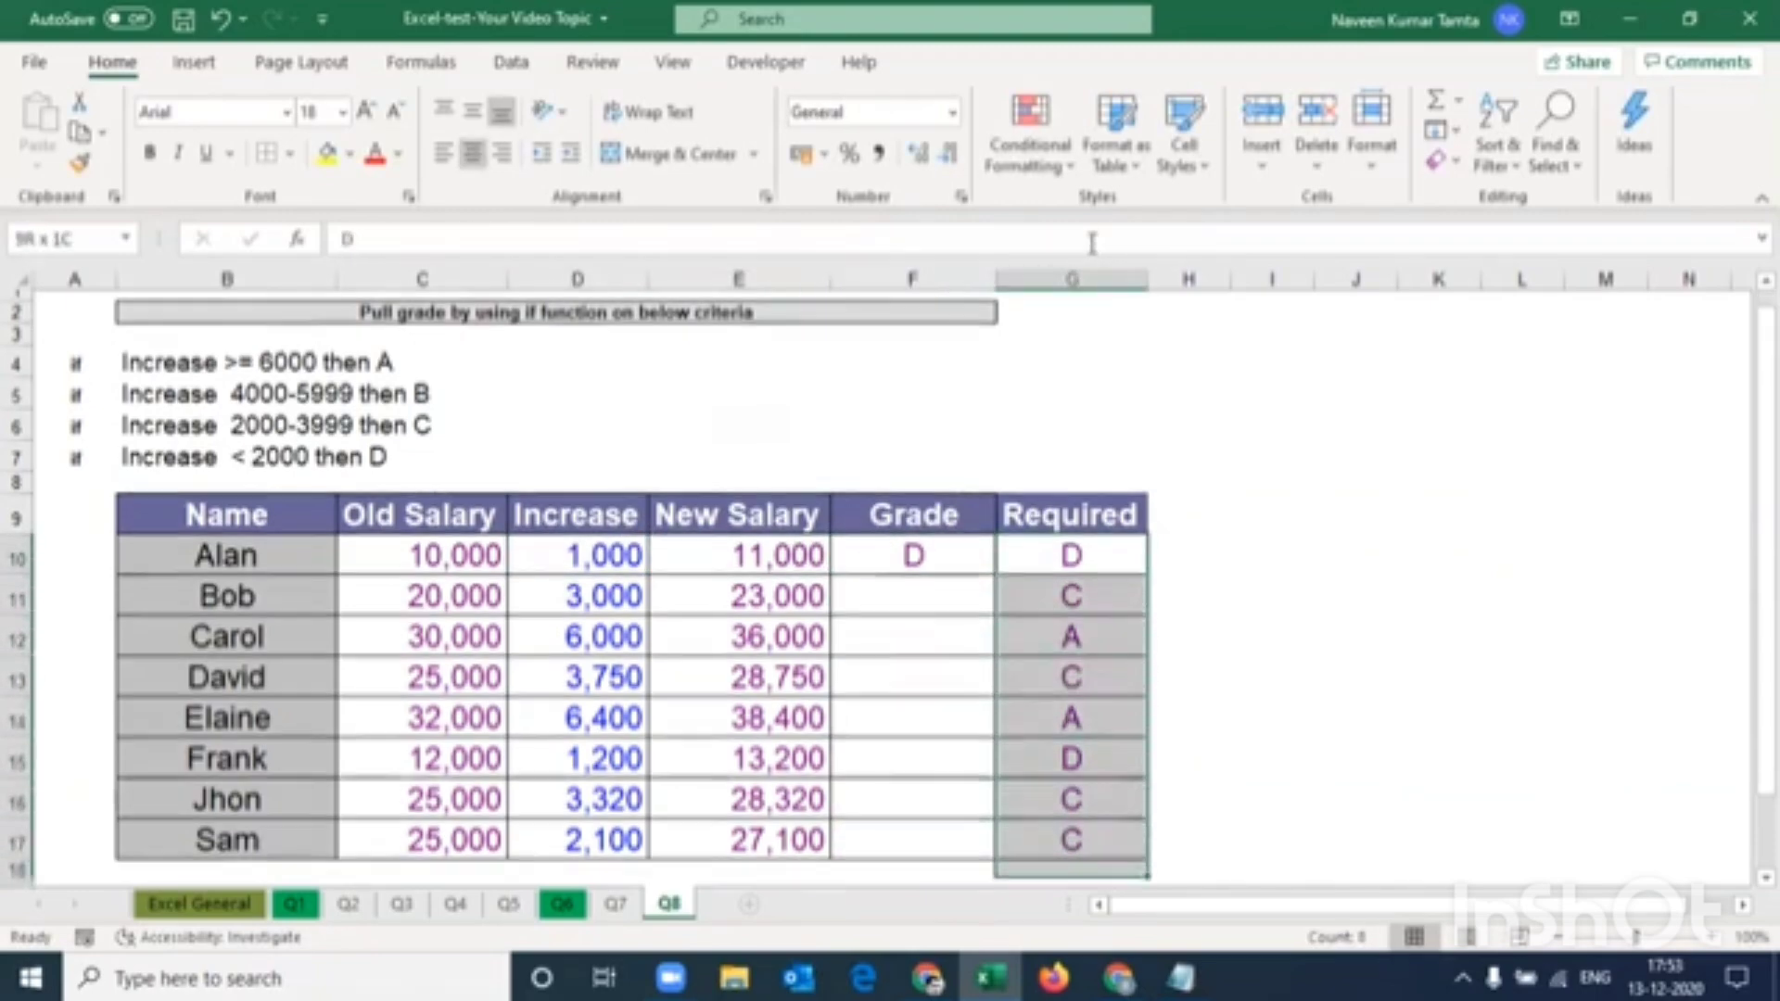
key("shift+Up")
Fill the grade formula from F10 down to F17
key("Left")
key("Left")
key("Right")
key("shift+Down")
key("shift+Down")
key("shift+Down")
key("shift+Down")
key("shift+Down")
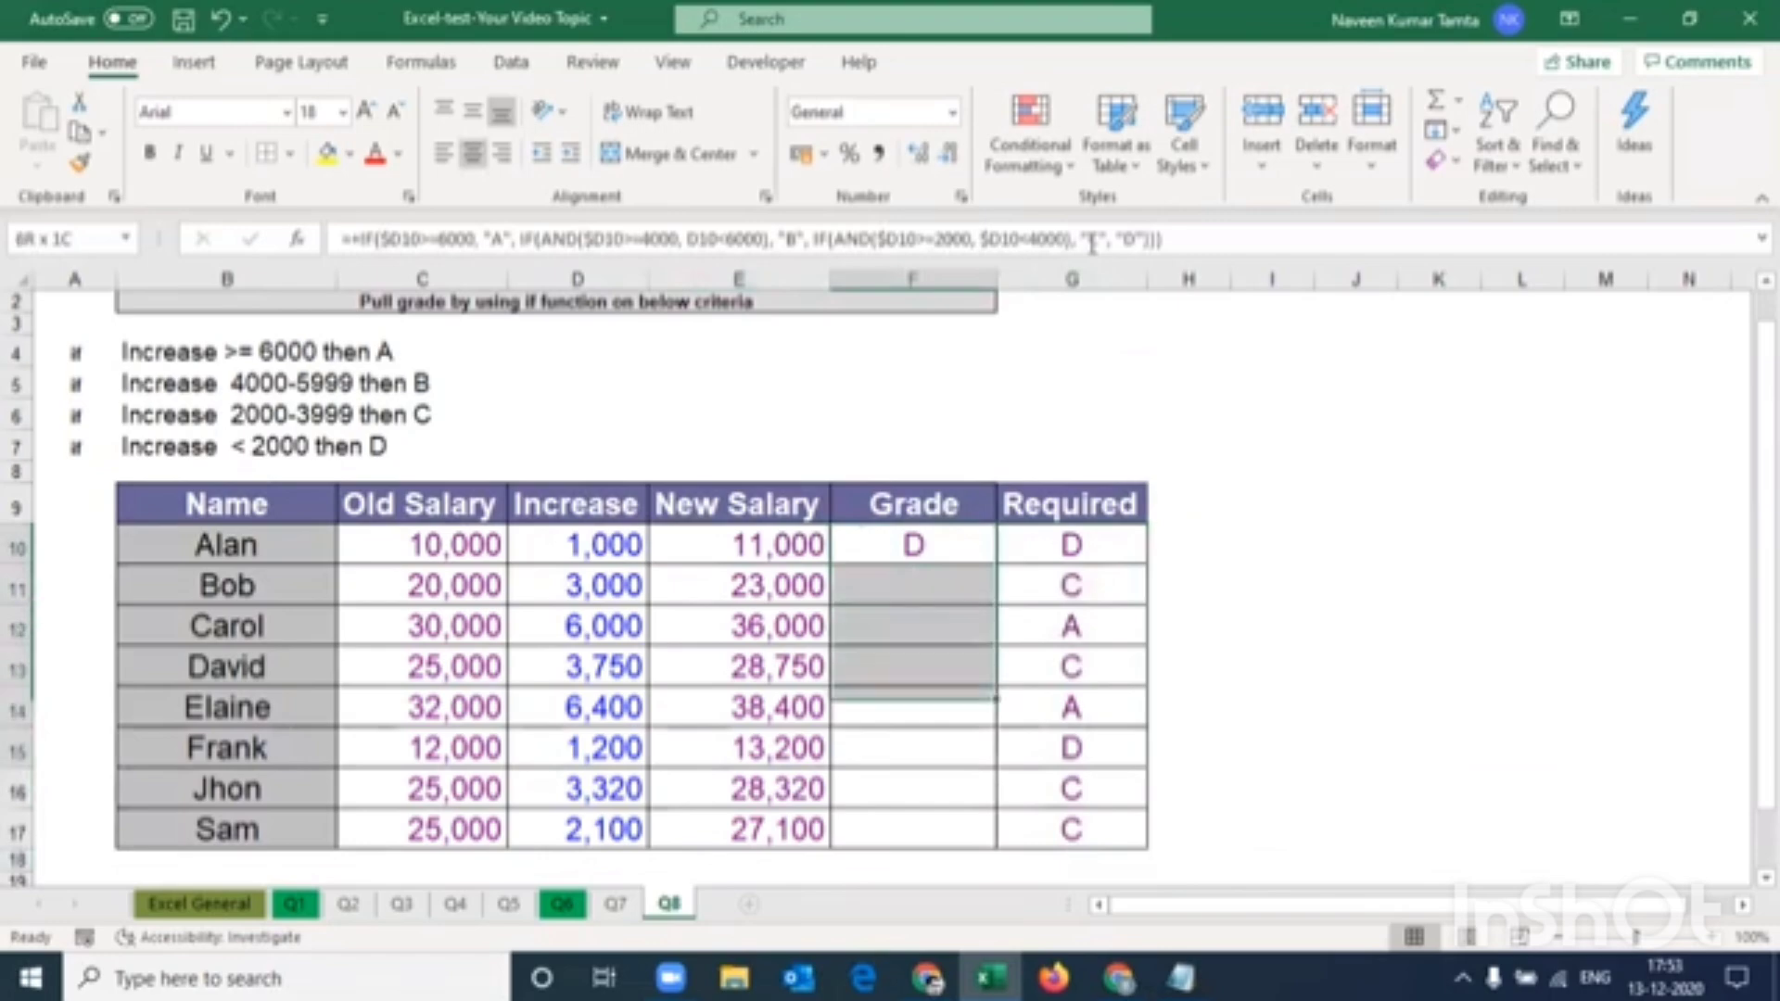
key("shift+Down")
key("shift+Down")
key("ctrl+d")
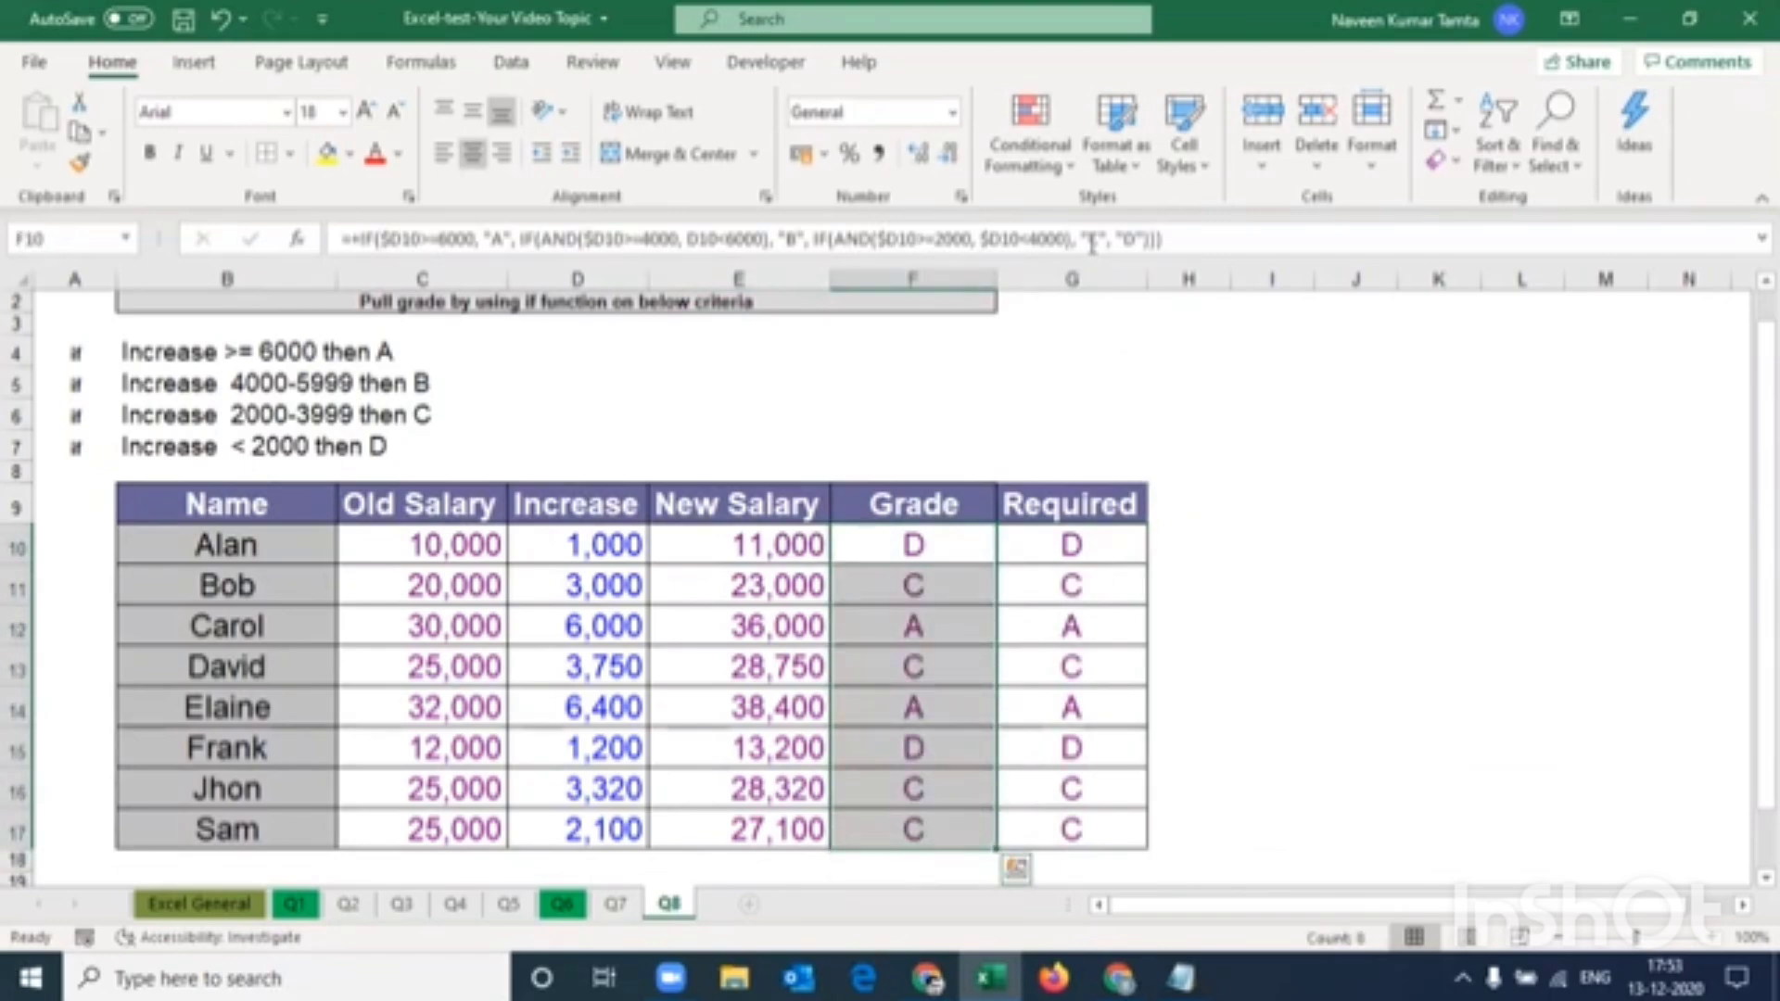
Enter =F10=G10 in H10 to compare the calculated grade with the required one
key("Right")
key("Right")
type("=")
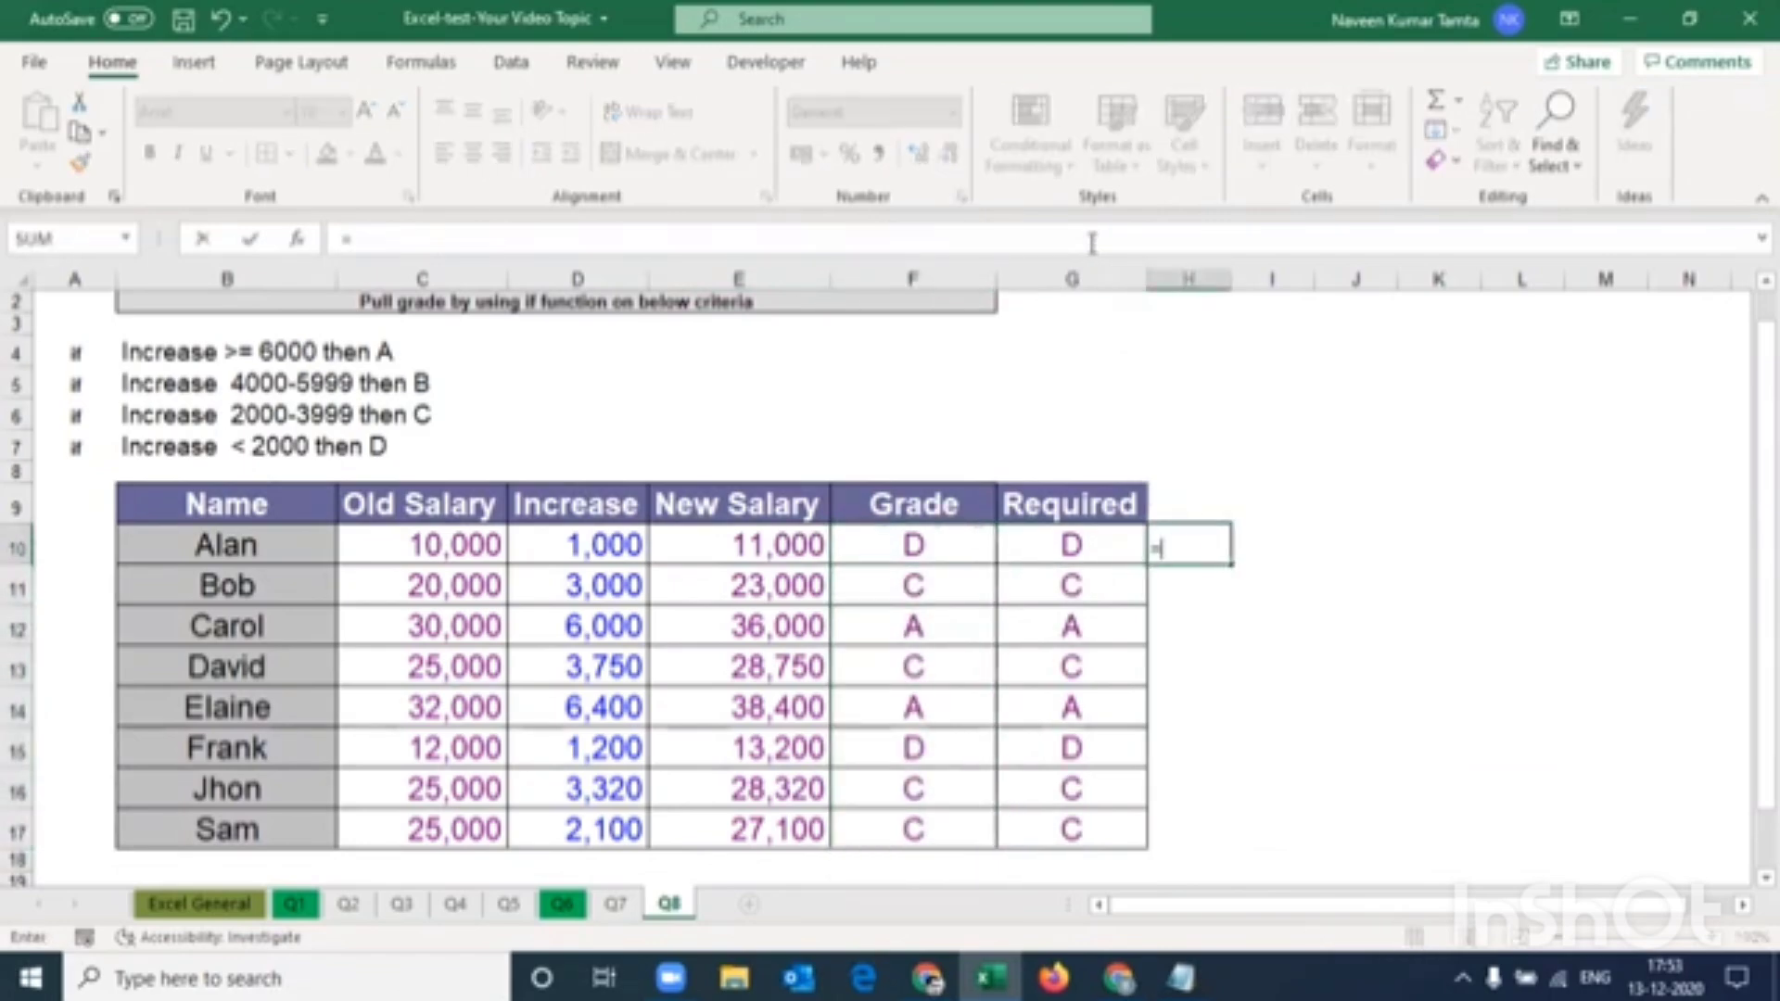
key("Left")
key("Left")
type("=")
key("Left")
key("Return")
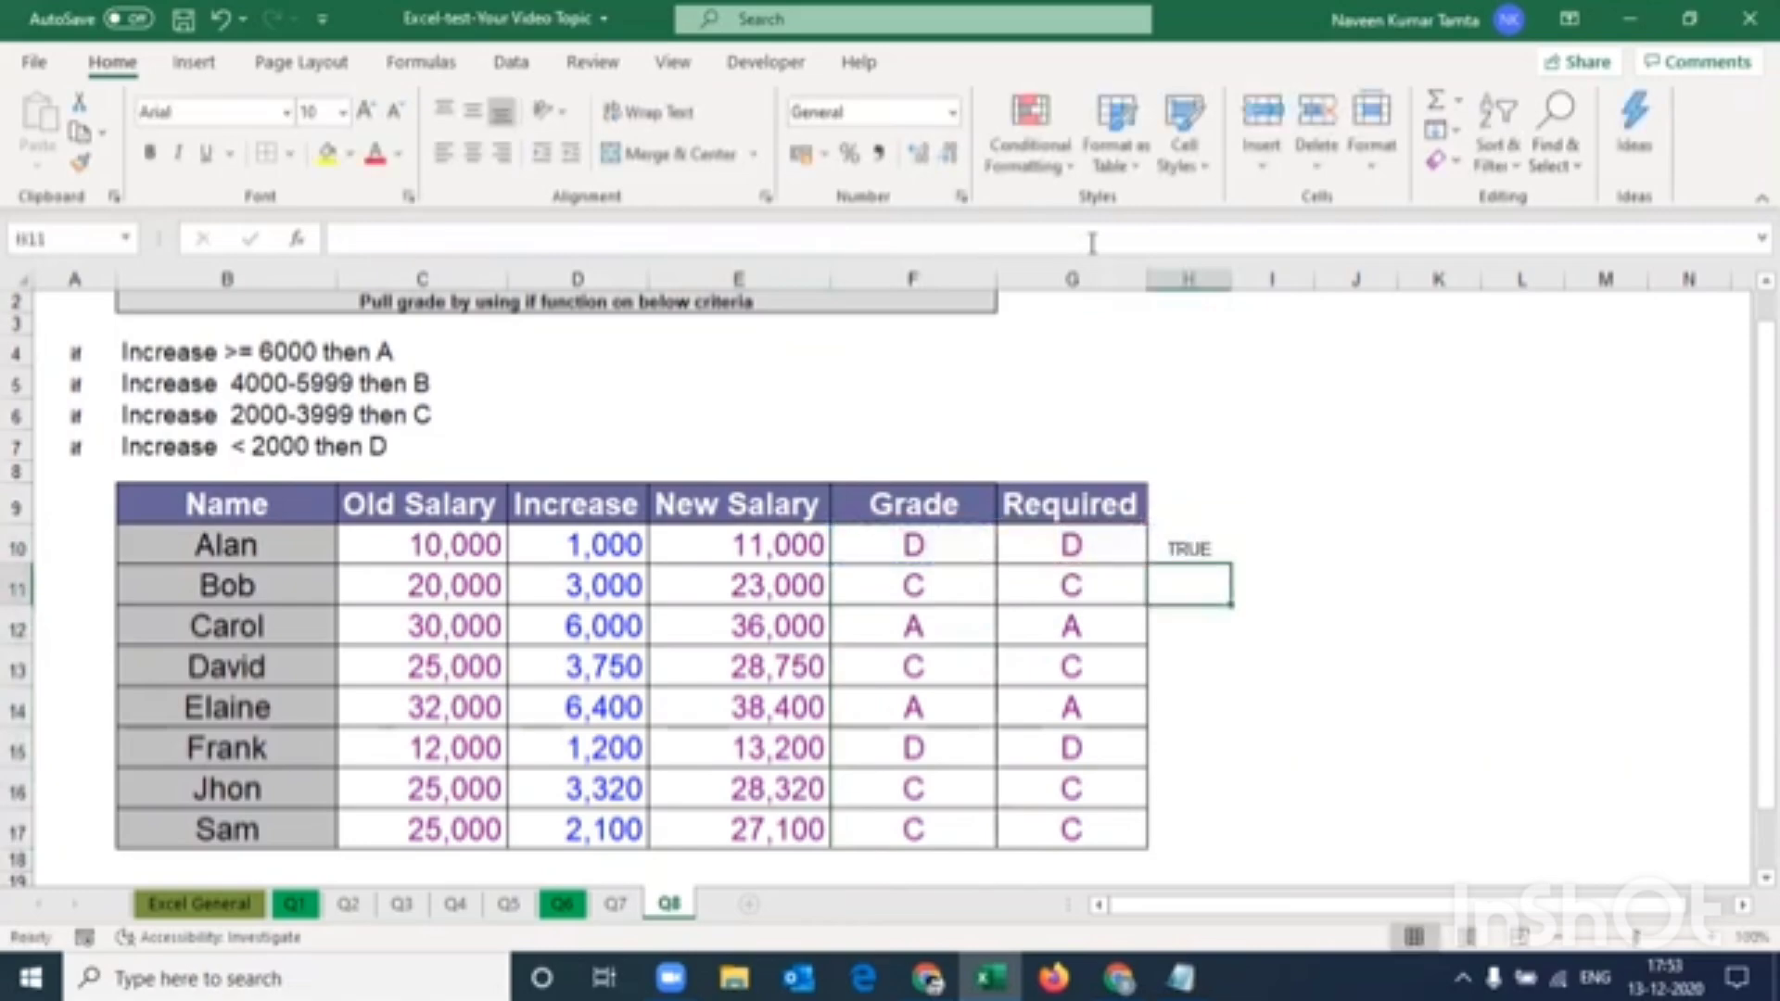
Fill the comparison formula from H10 down to H17
key("Down")
key("Down")
key("Down")
key("Down")
key("Down")
key("Down")
key("shift+Up")
key("shift+Up")
key("shift+Up")
key("shift+Up")
key("shift+Up")
key("shift+Up")
key("shift+Up")
key("ctrl+d")
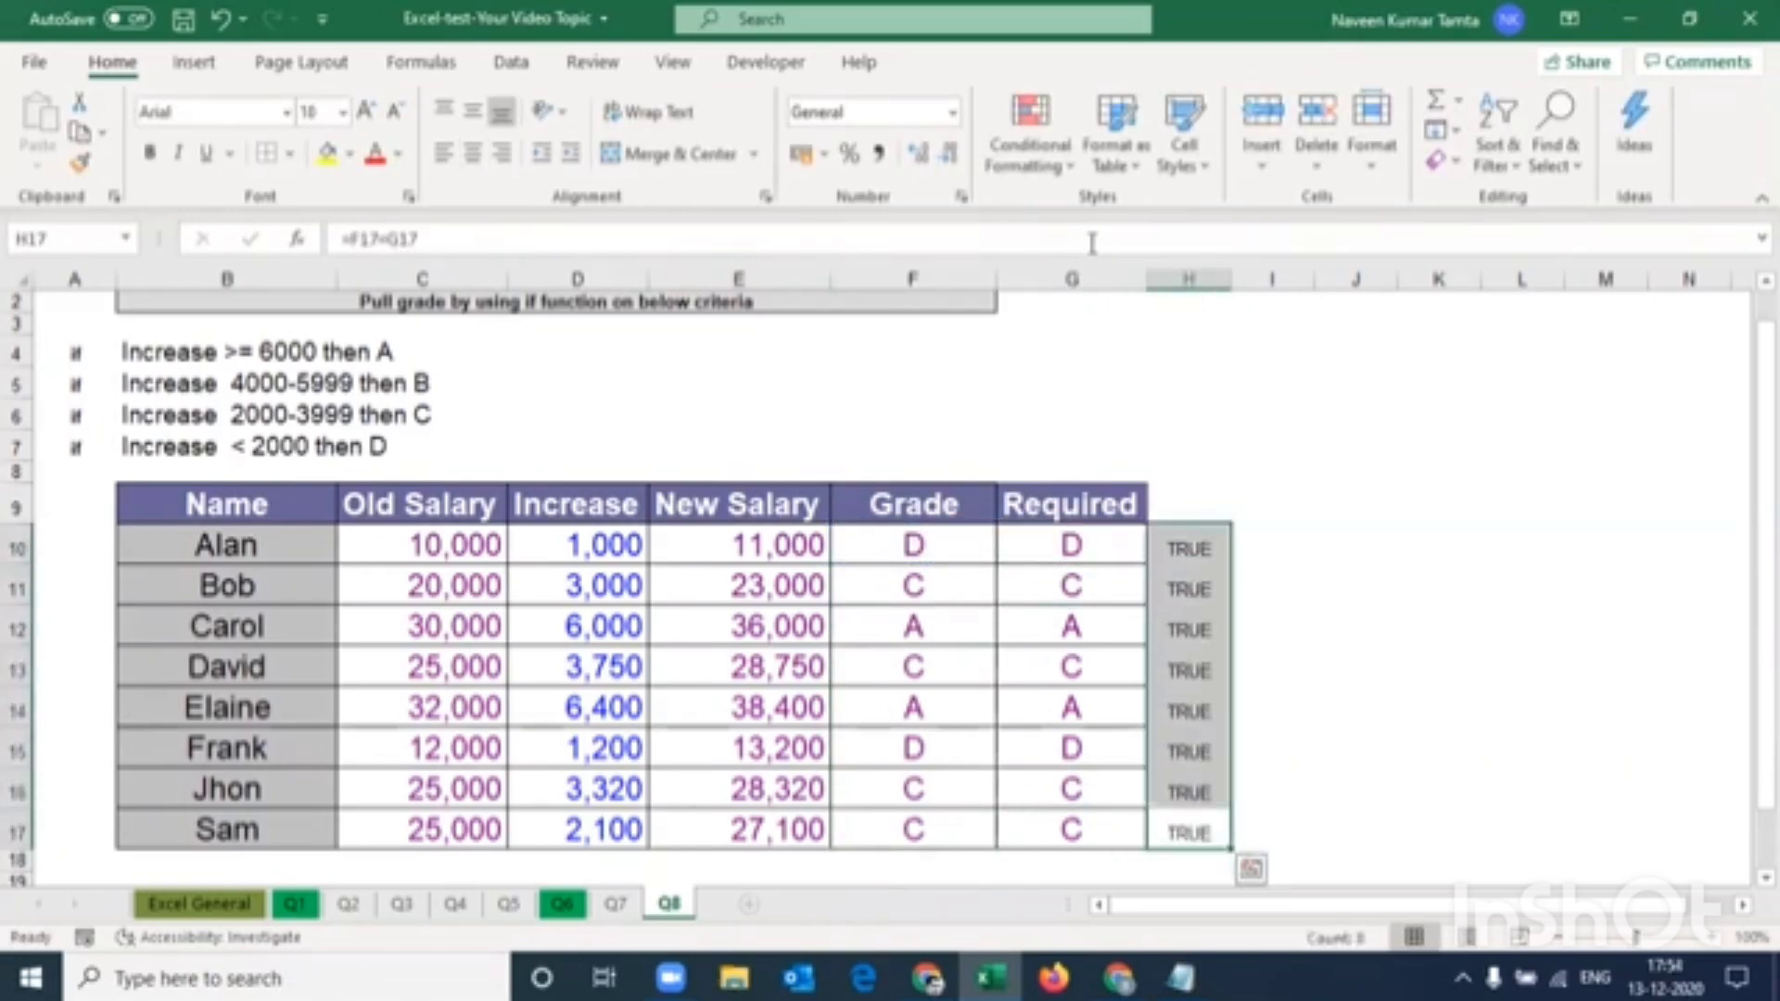
Review the comparison results in H10:H17 and the copied formula in the Grade column
key("Down")
key("Up")
key("shift+Up")
key("shift+Up")
key("shift+Up")
key("shift+Up")
key("shift+Up")
key("shift+Up")
key("shift+Up")
key("Left")
key("Left")
key("Up")
key("Up")
key("Up")
key("Up")
key("Up")
key("Up")
key("Up")
key("Up")
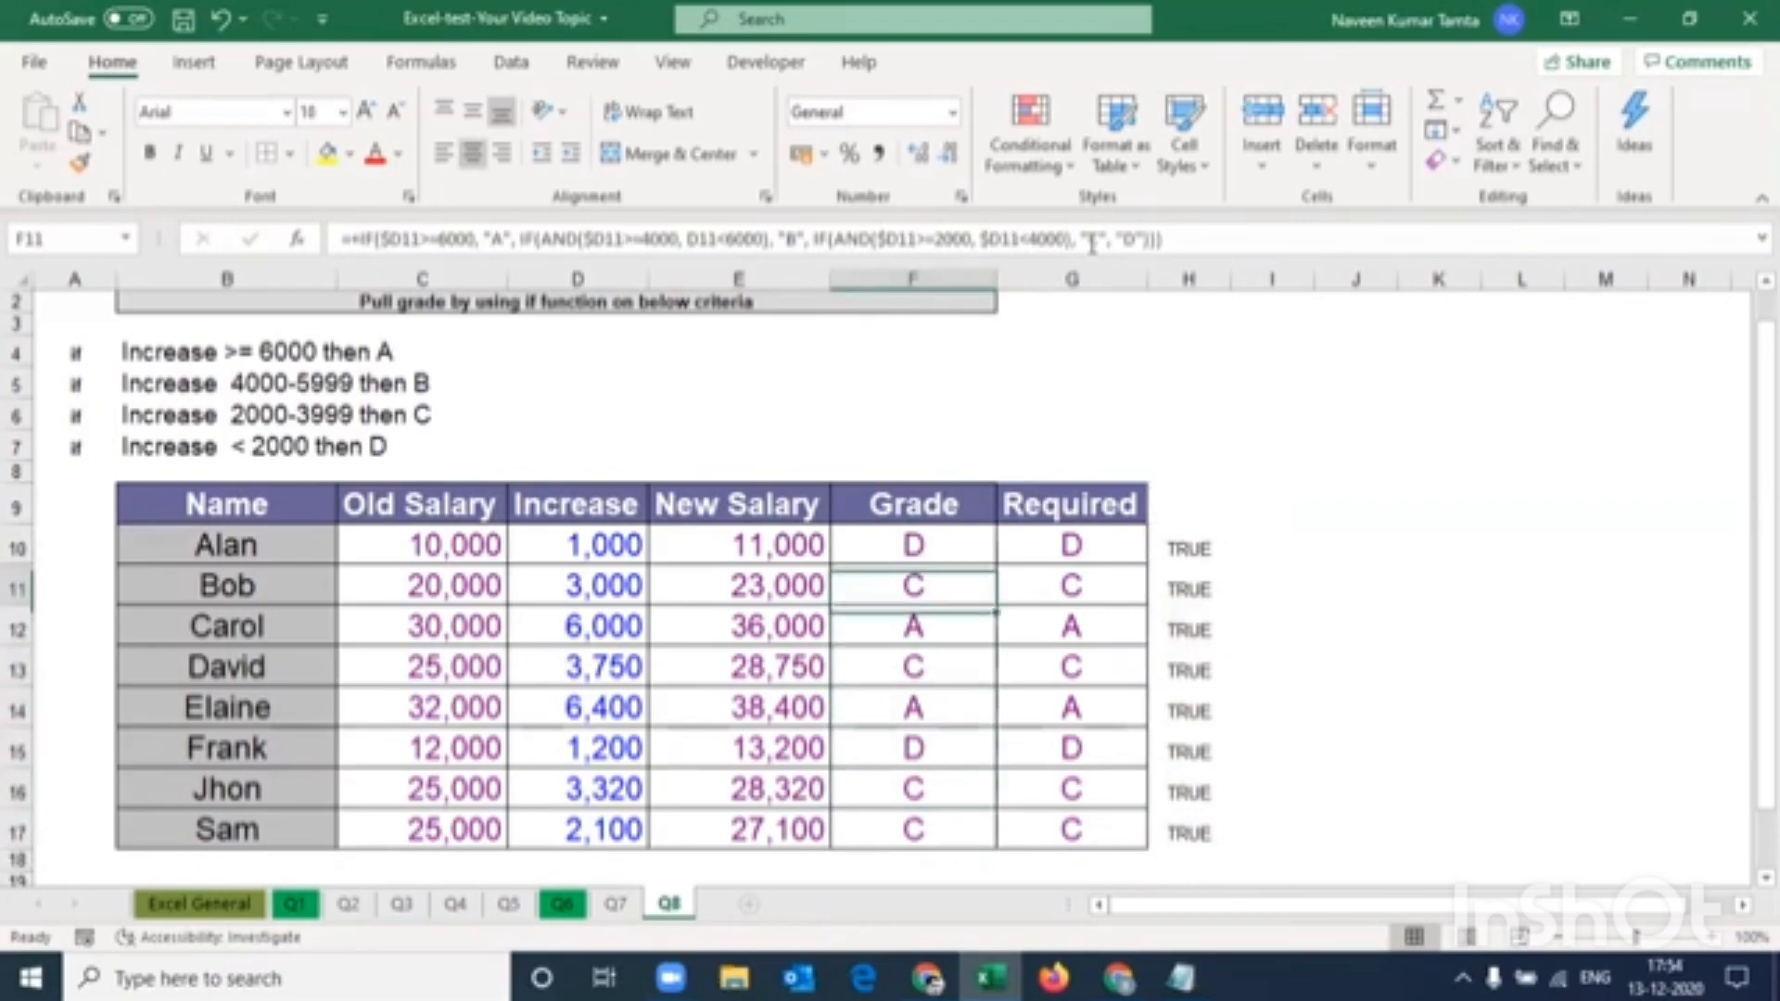
key("Down")
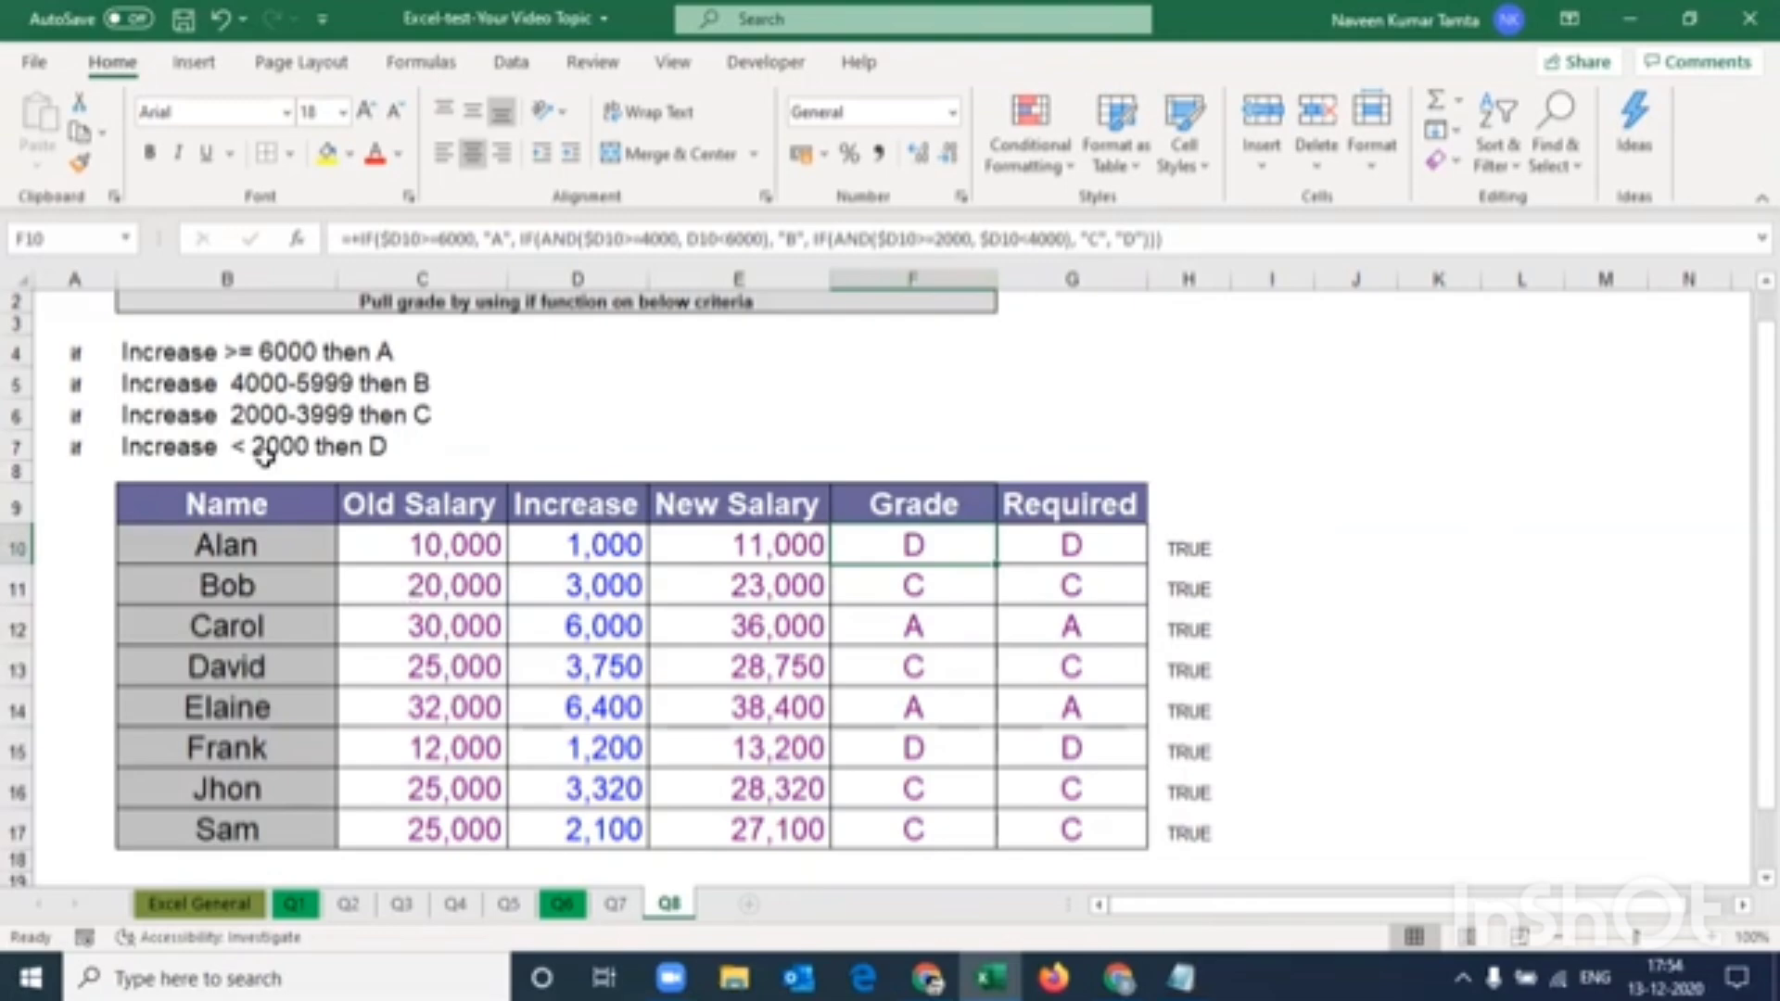
Check the grade criteria in B4:B7 against the calculated grades in F10:F17
left_click(168, 459)
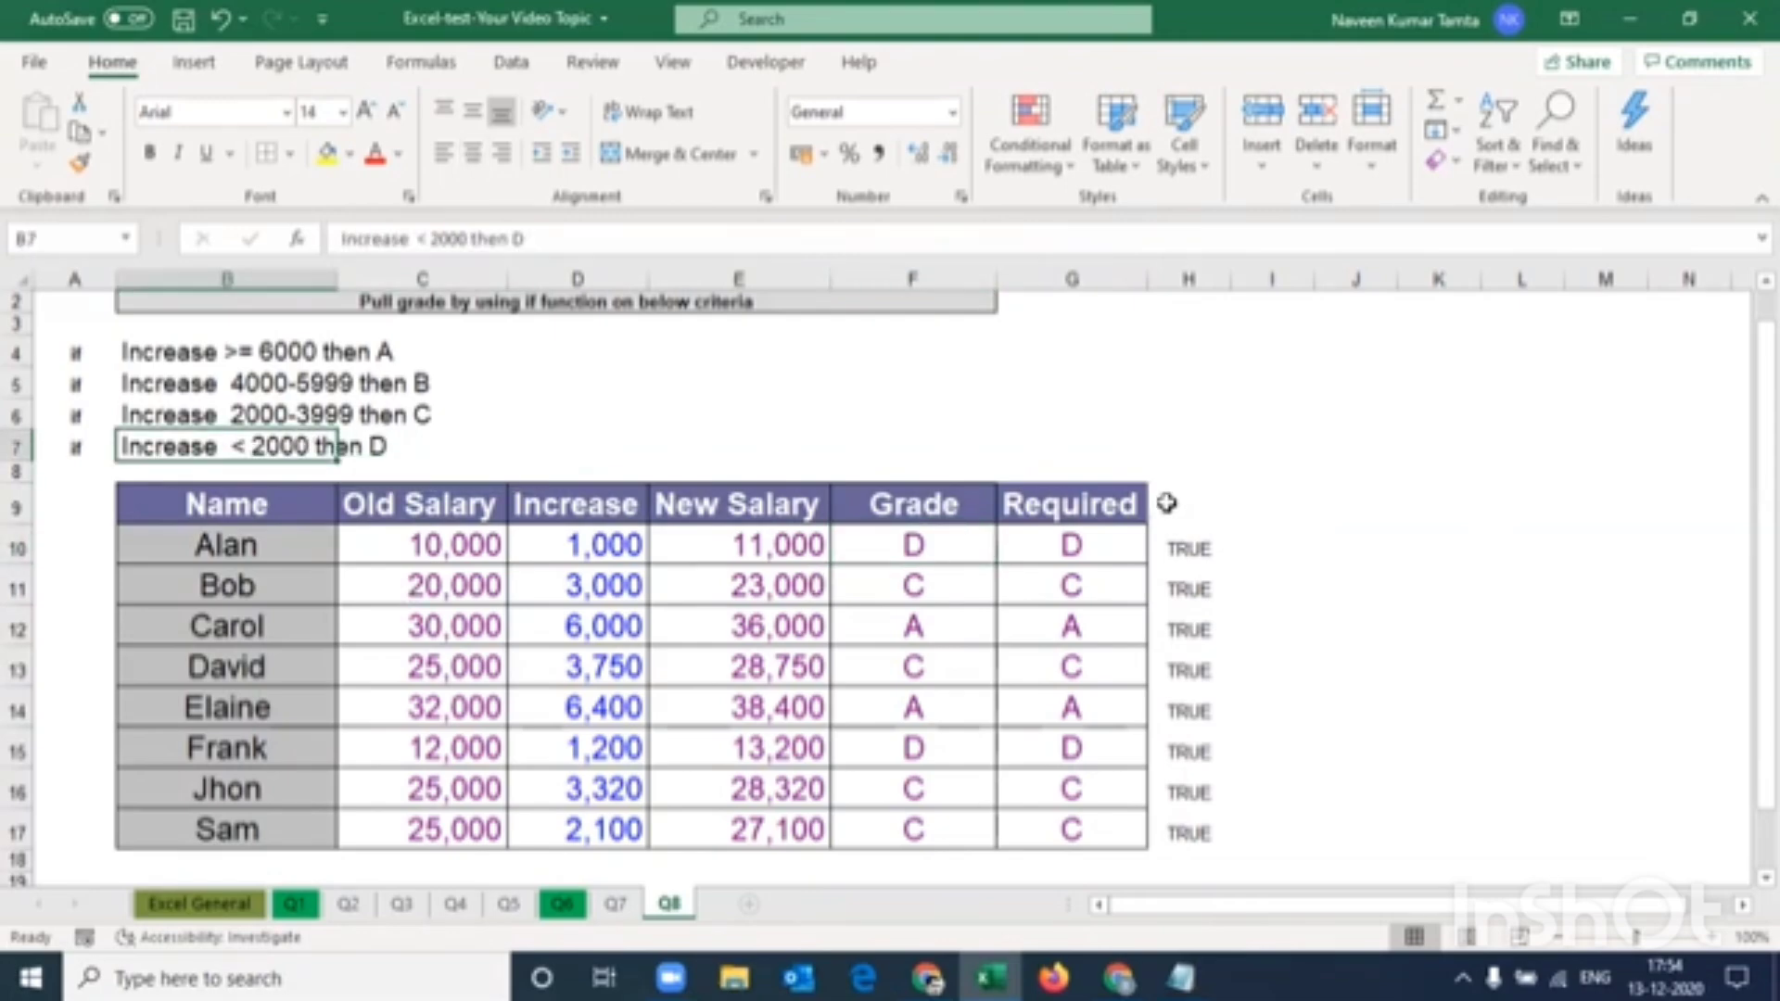
left_click(1083, 545)
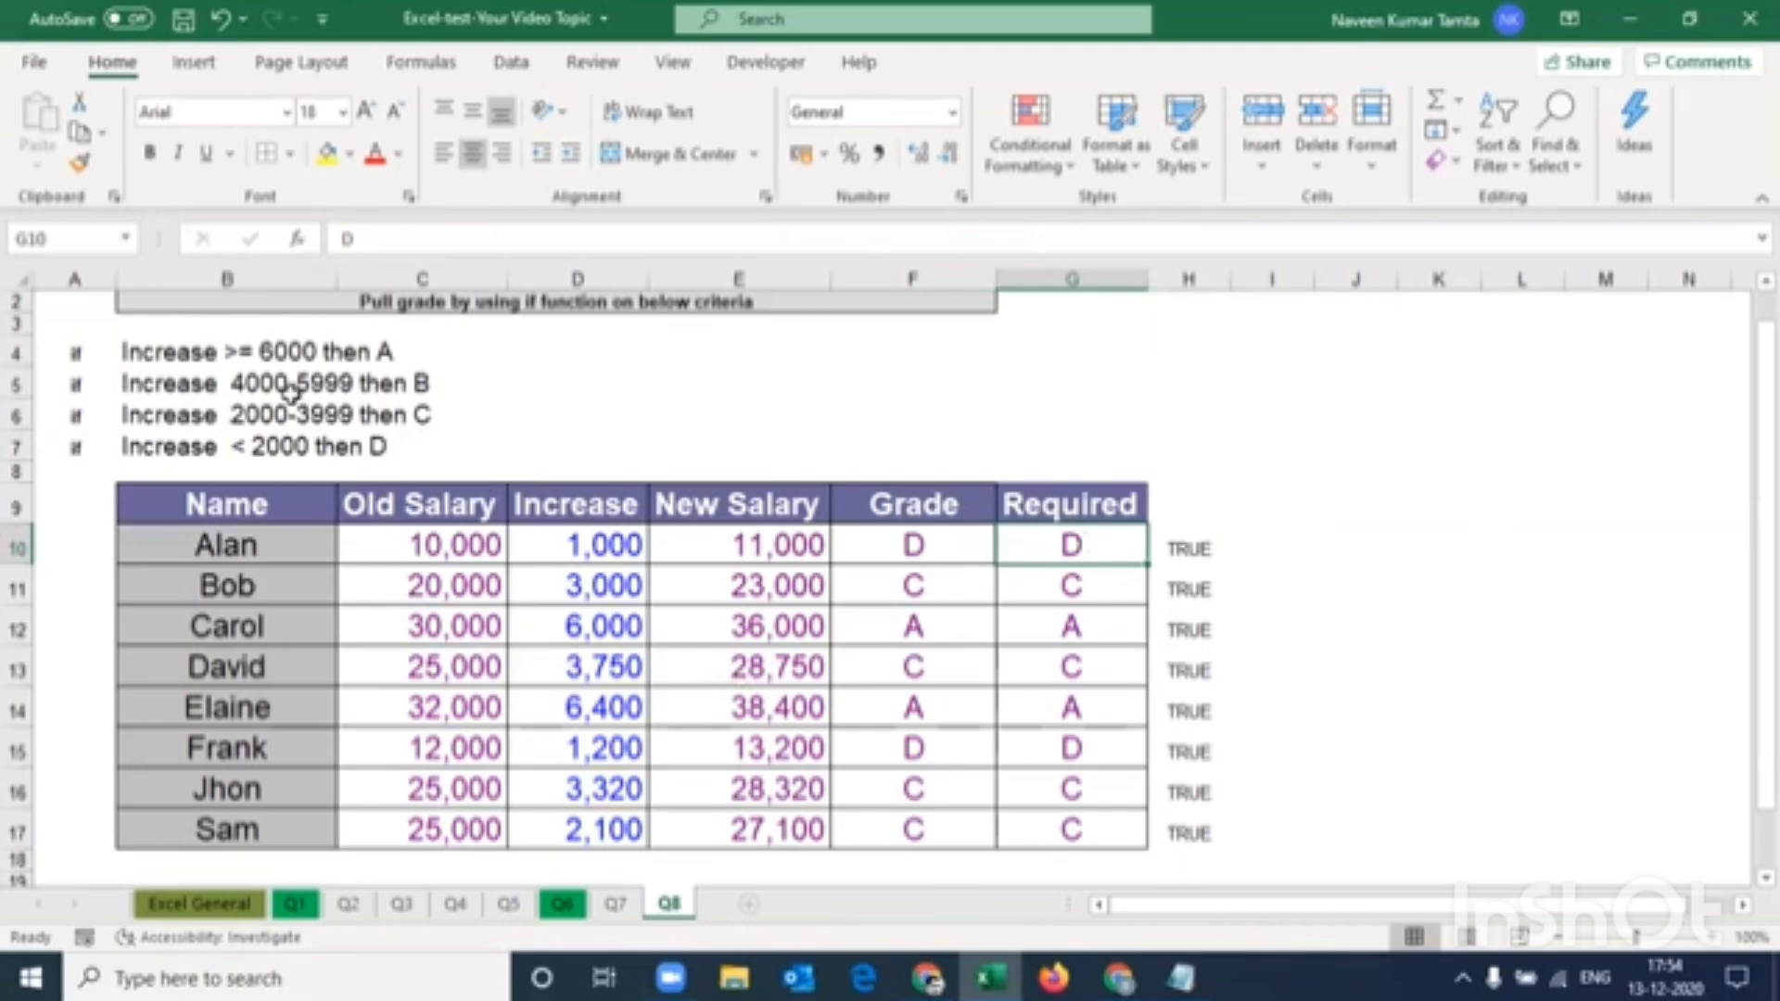
left_click_drag(182, 353, 190, 449)
left_click_drag(297, 358, 302, 417)
left_click(154, 449)
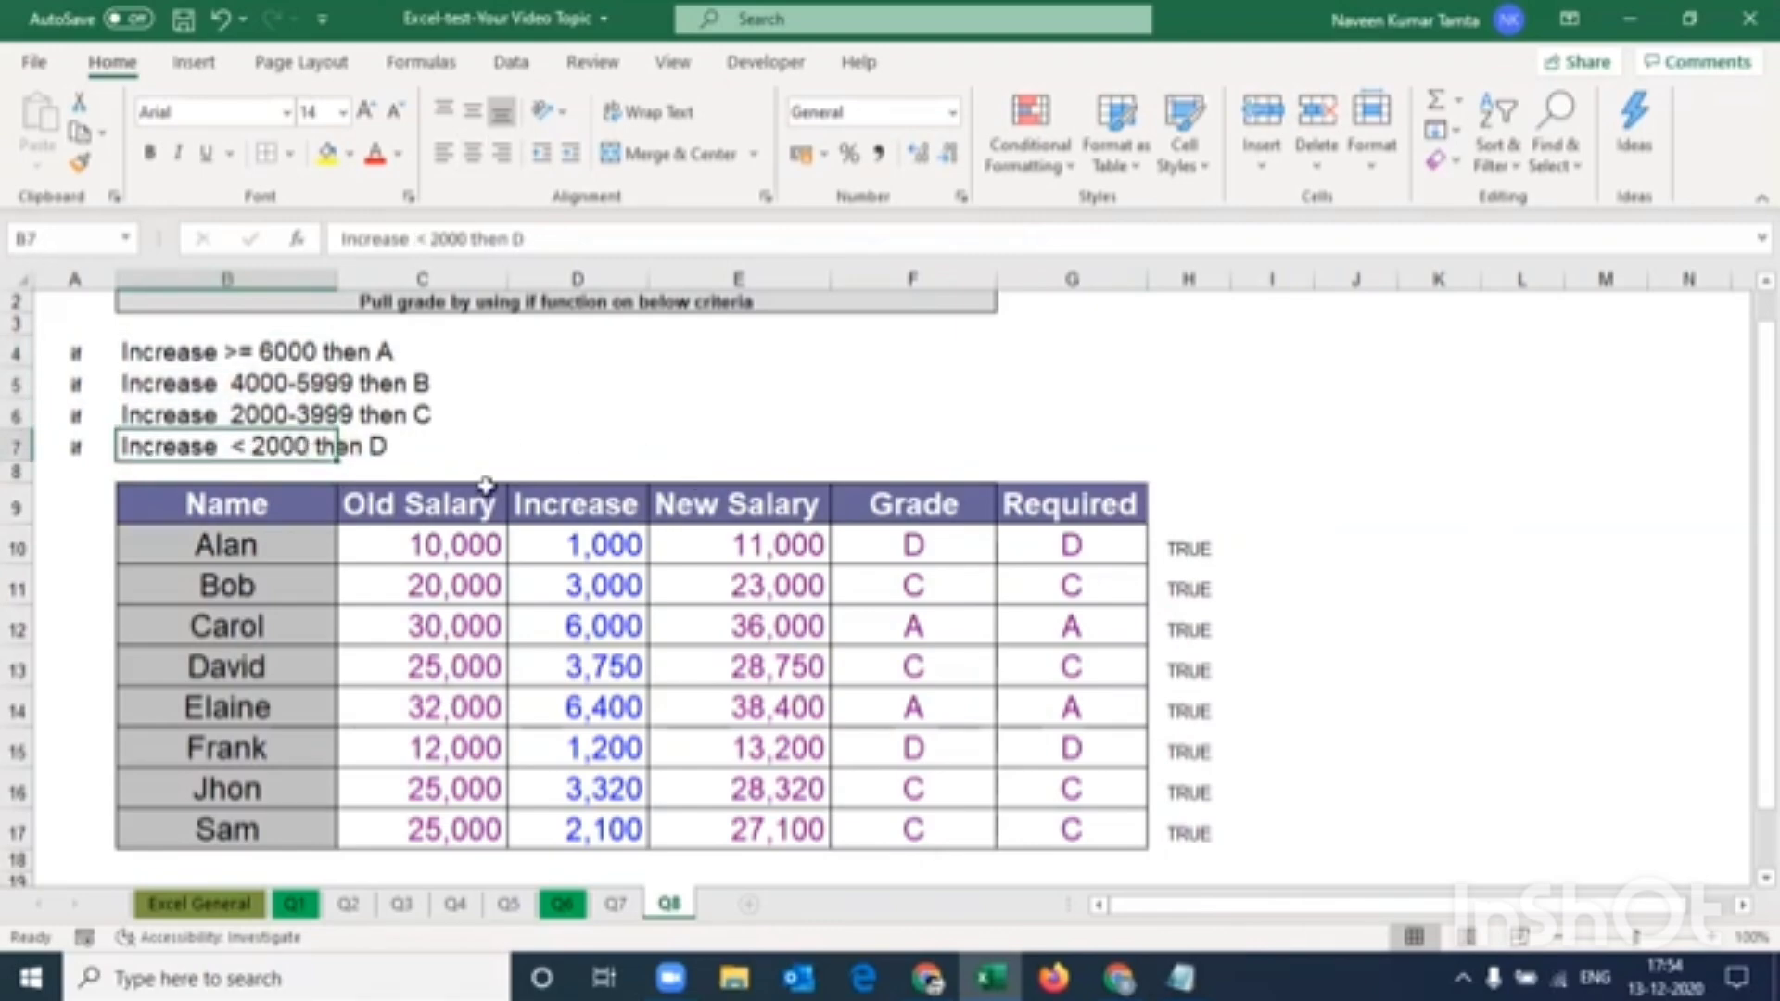
left_click_drag(914, 545, 934, 824)
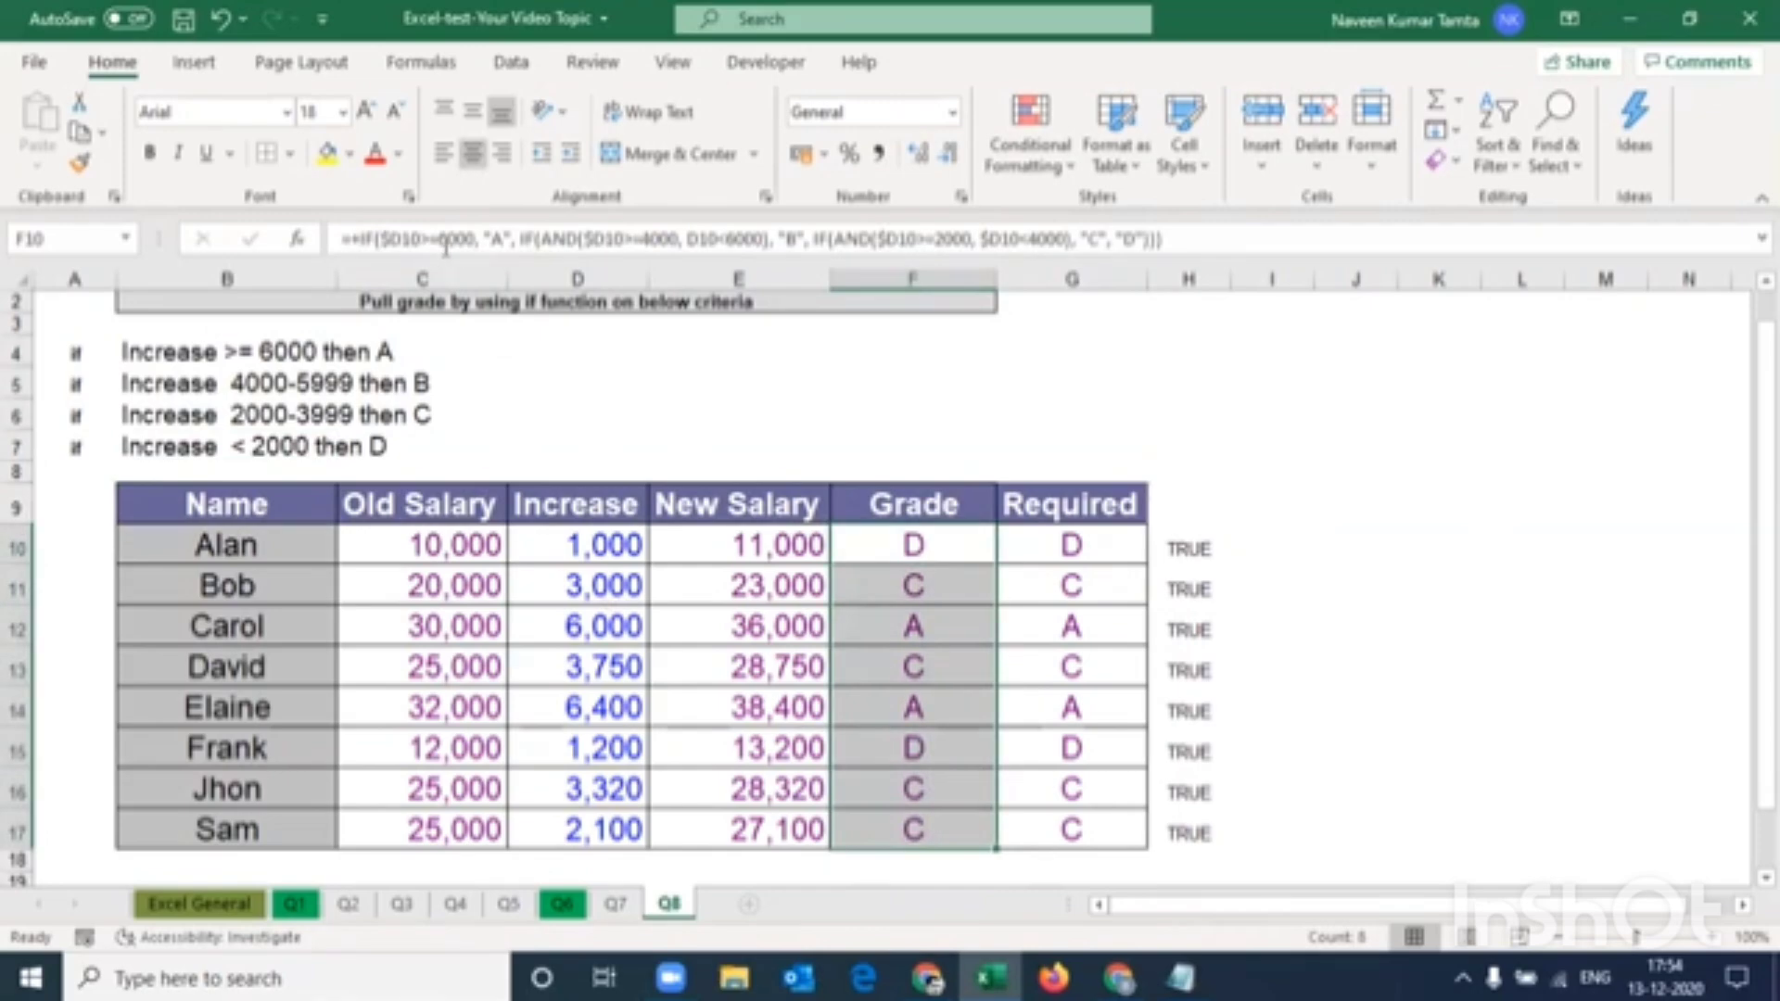
left_click(955, 500)
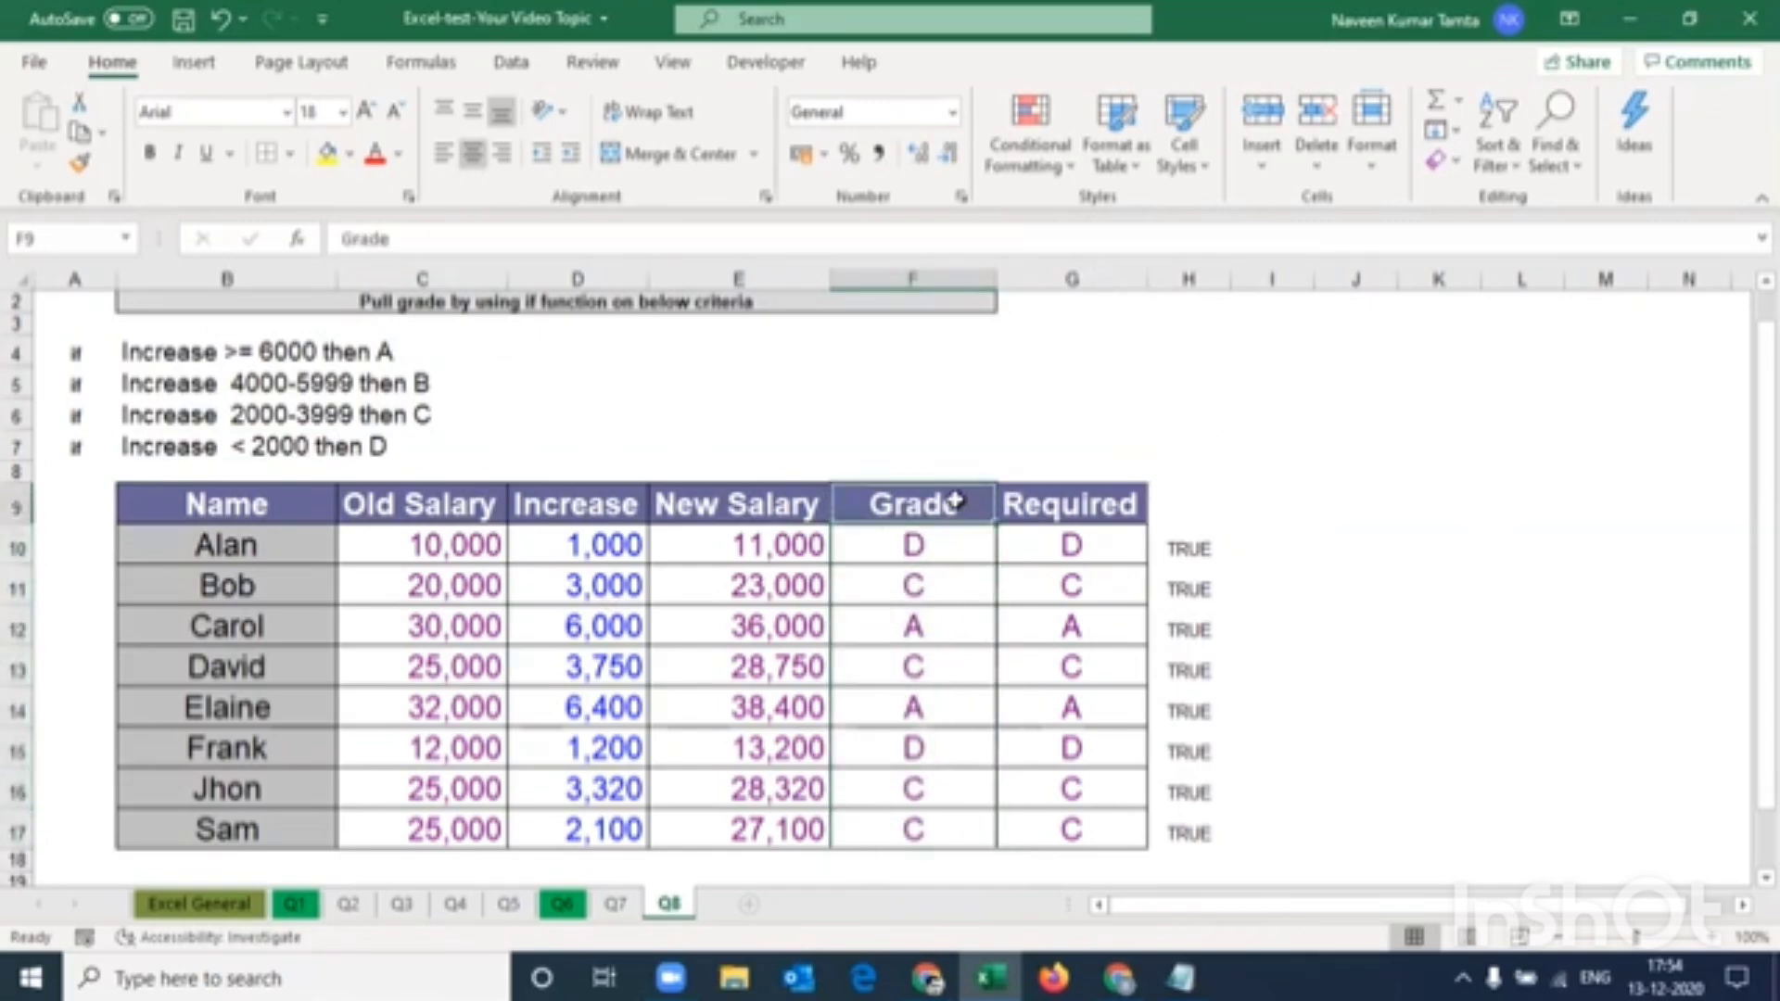
key("ctrl+Left")
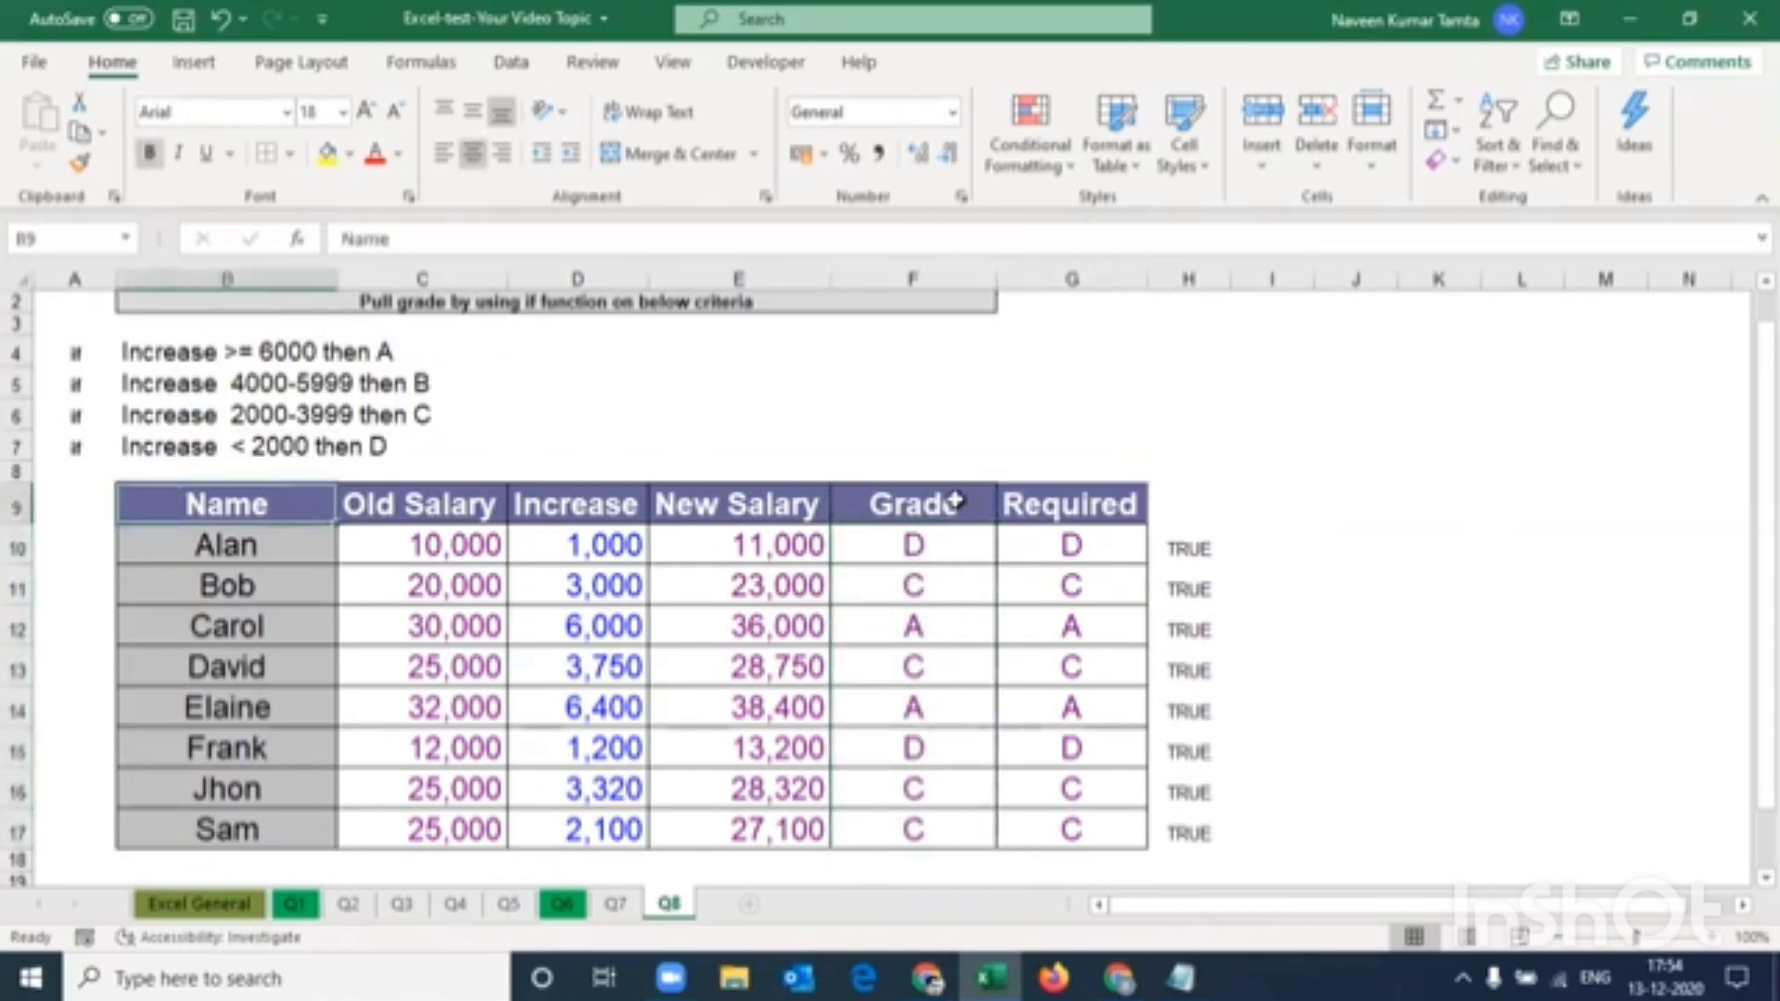
Go back through the question sheets from Q8 to the Excel General overview sheet
key("ctrl+Page_Up")
key("ctrl+Page_Up")
key("ctrl+Page_Up")
key("ctrl+Page_Up")
key("ctrl+Page_Up")
key("ctrl+Page_Up")
key("ctrl+Page_Up")
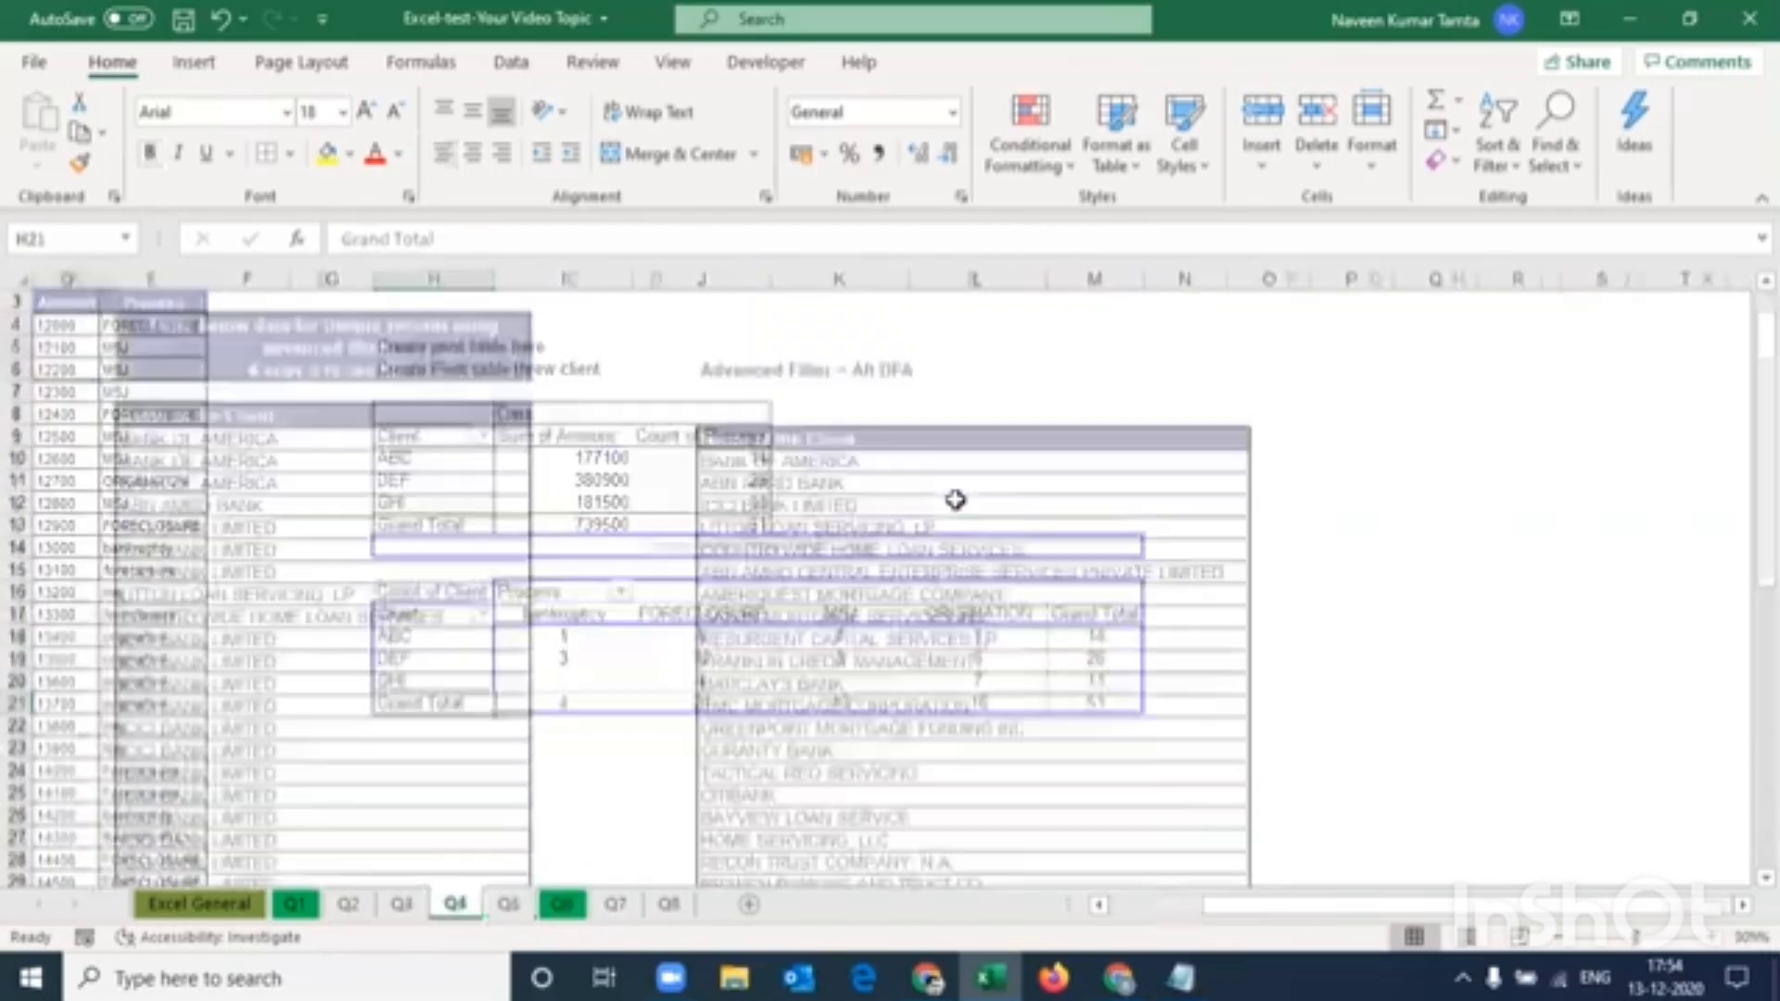
key("ctrl+Page_Up")
Move the selection up through the question list to the Note label in cell A4
key("Up")
key("Up")
key("Up")
key("Up")
key("Up")
key("Up")
key("Up")
key("Up")
key("Up")
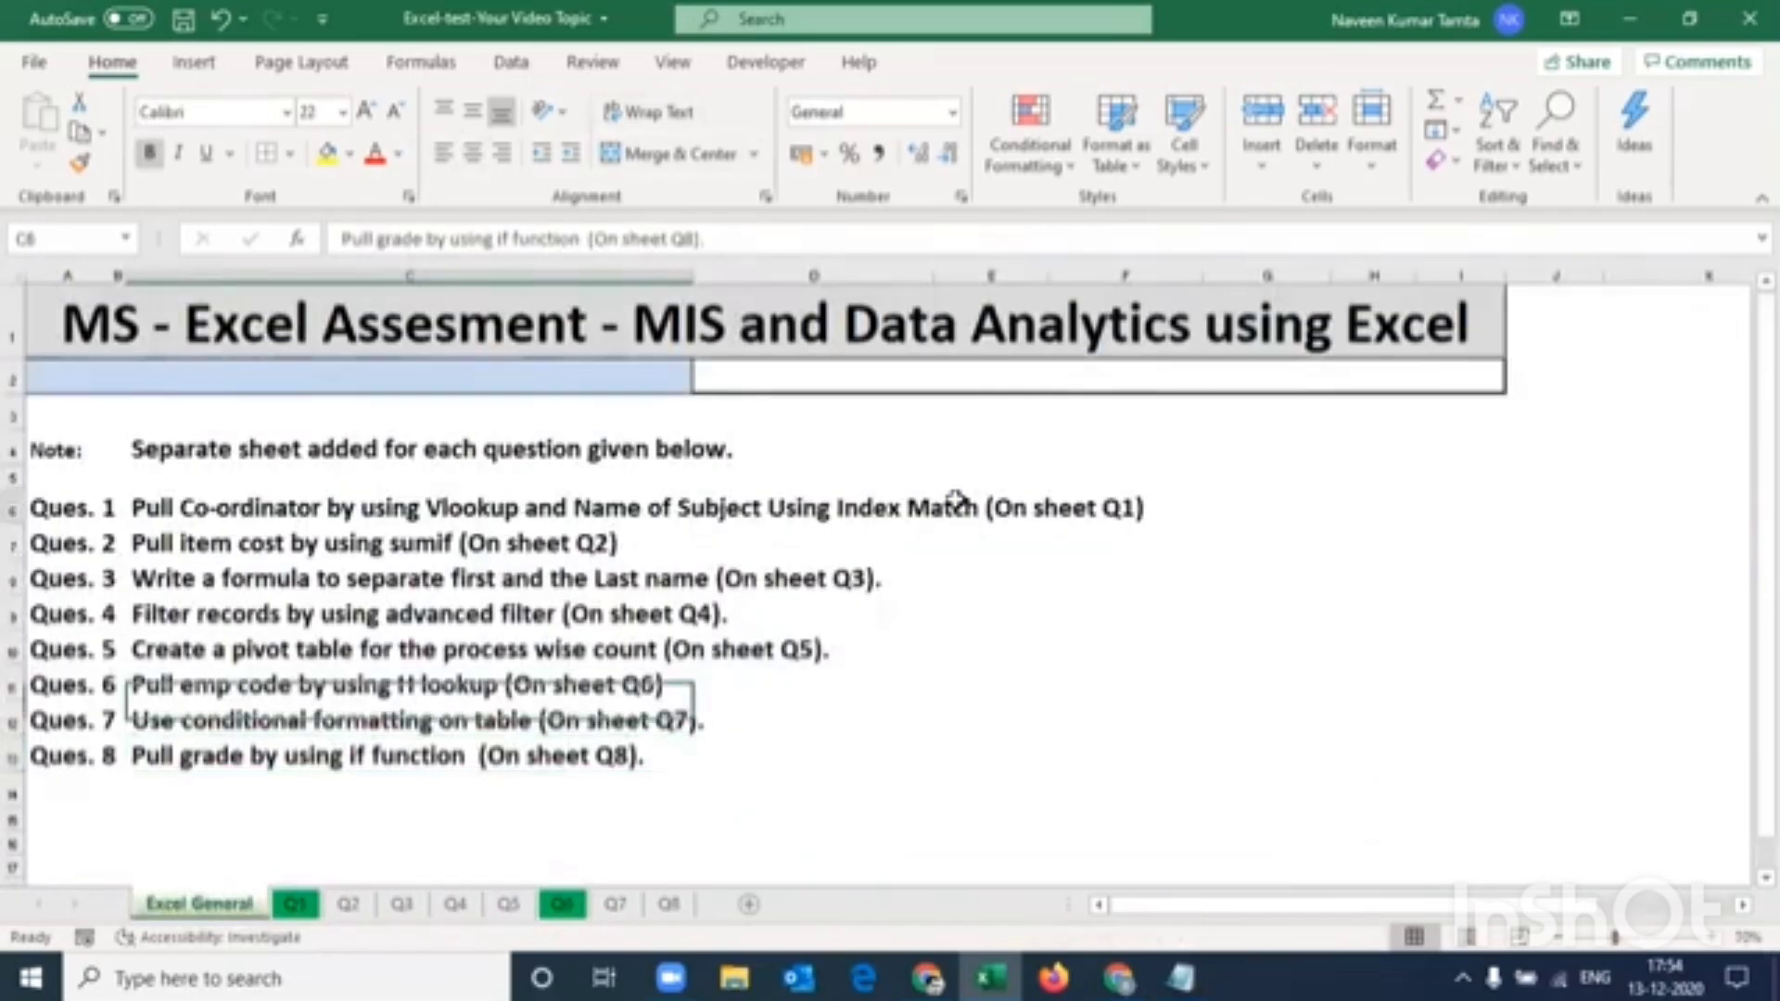
key("Left")
key("Left")
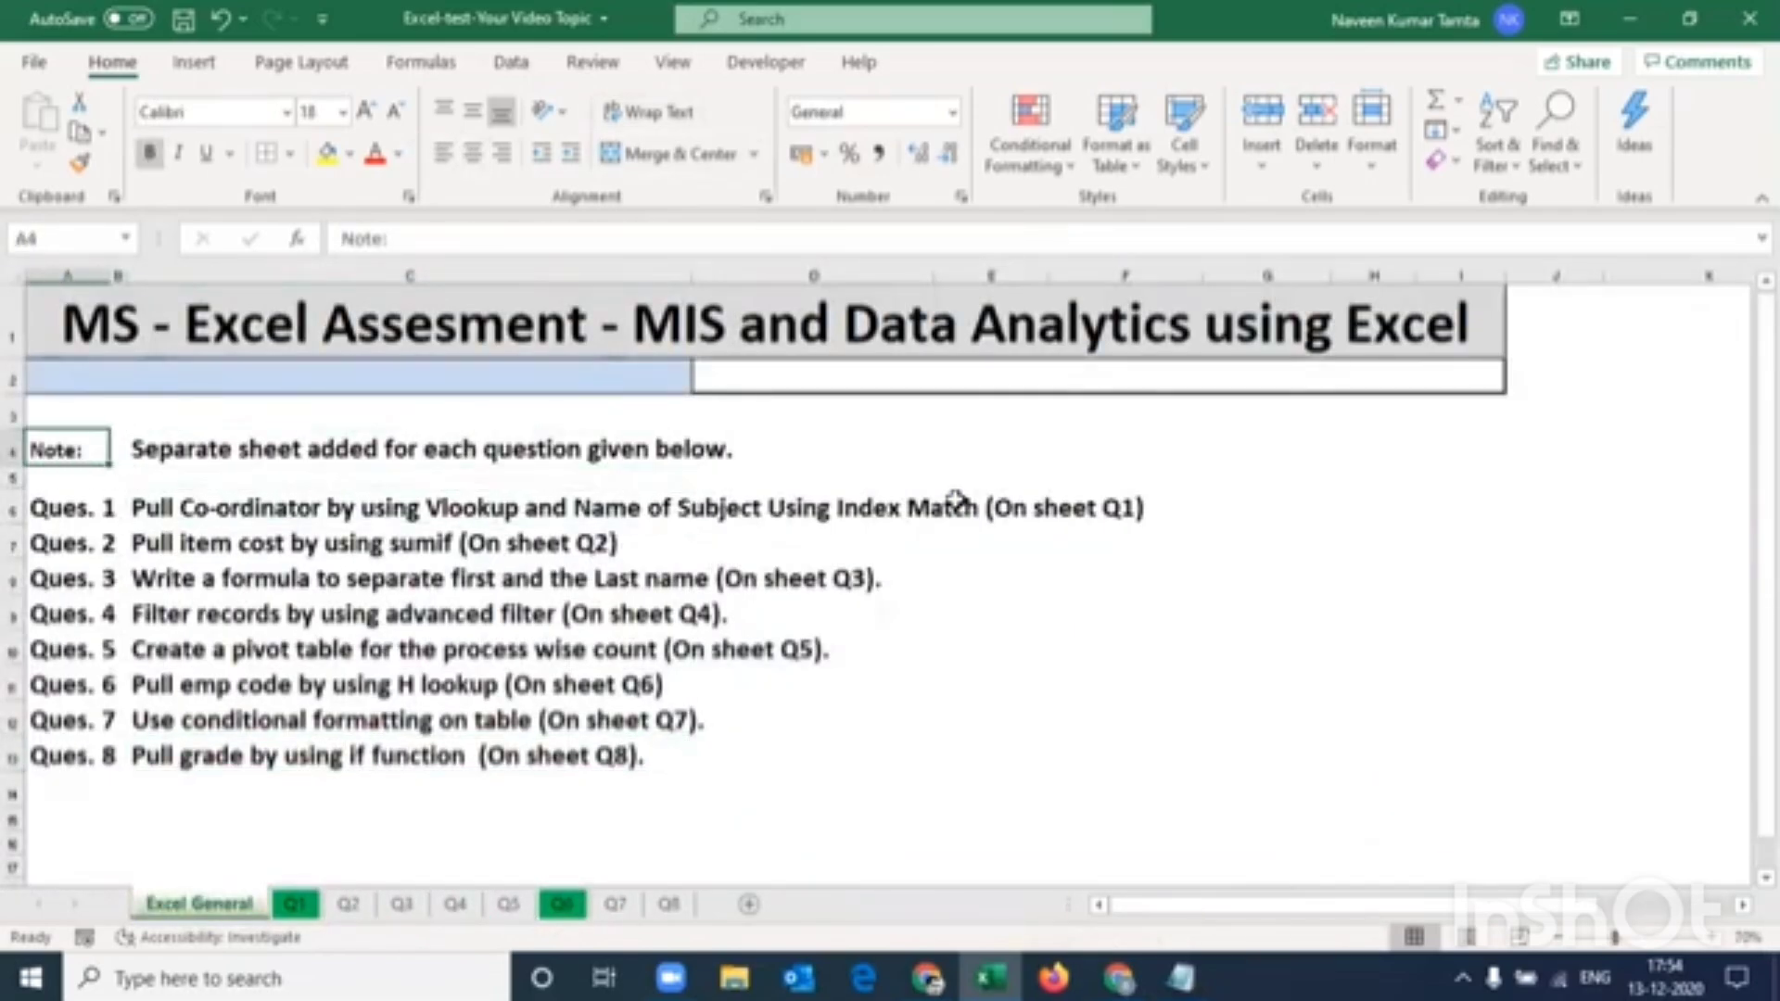